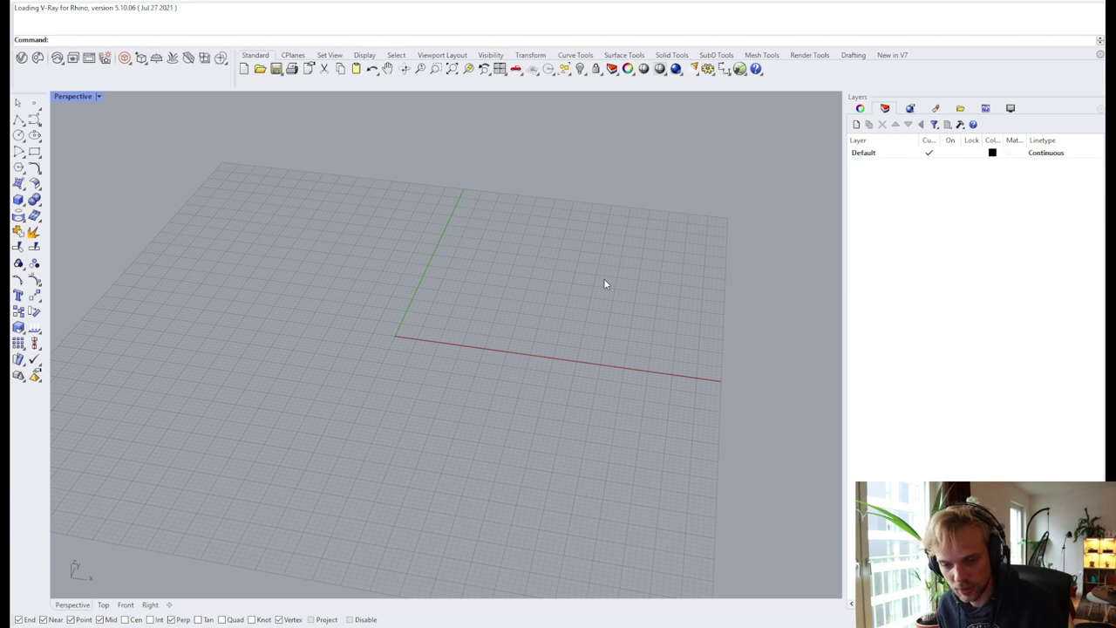
right_drag(505, 279, 309, 284)
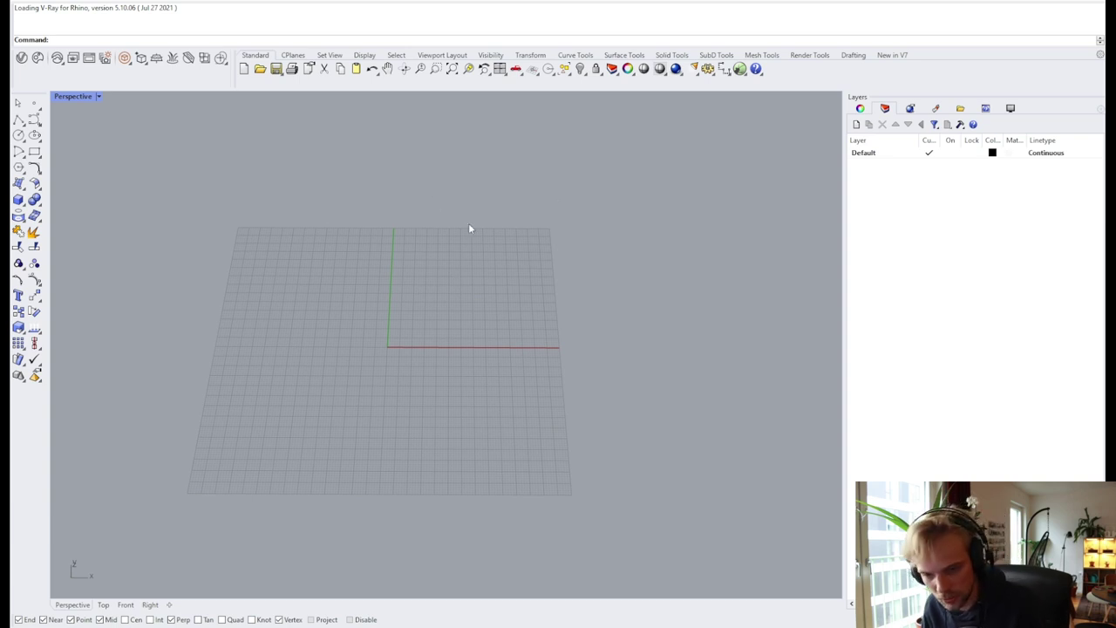
right_drag(469, 229, 184, 153)
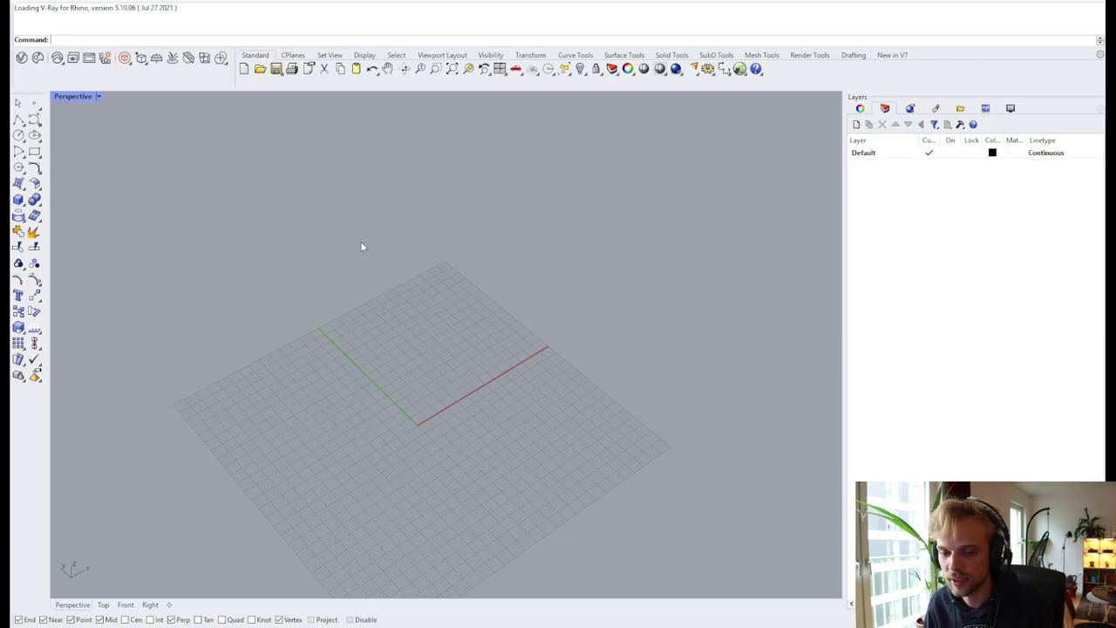
right_drag(477, 213, 401, 434)
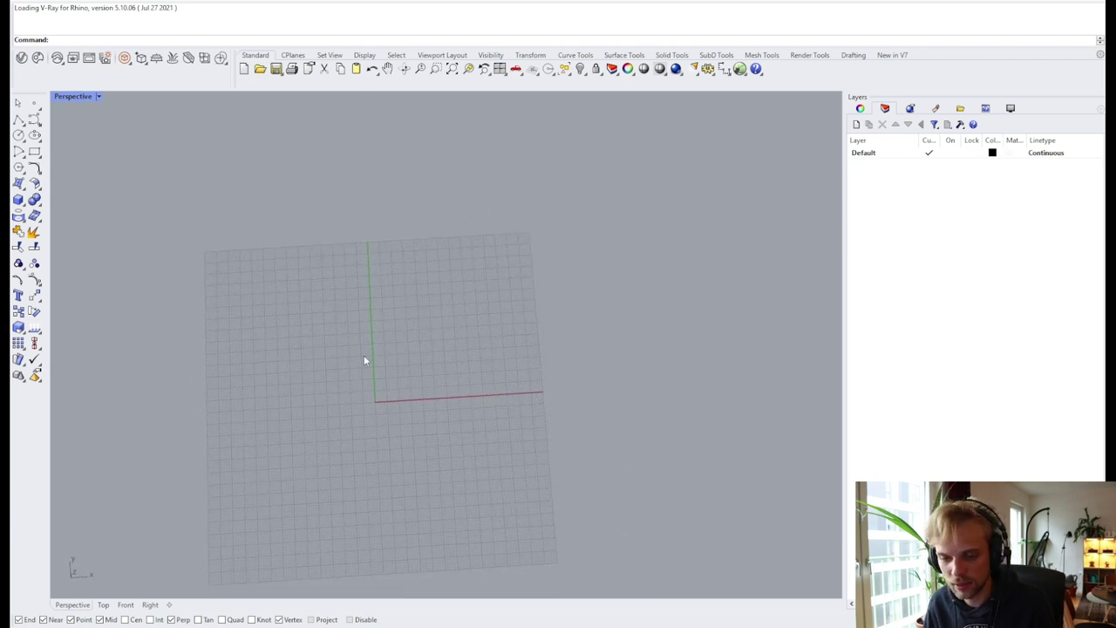
right_drag(474, 232, 411, 415)
right_drag(410, 287, 478, 416)
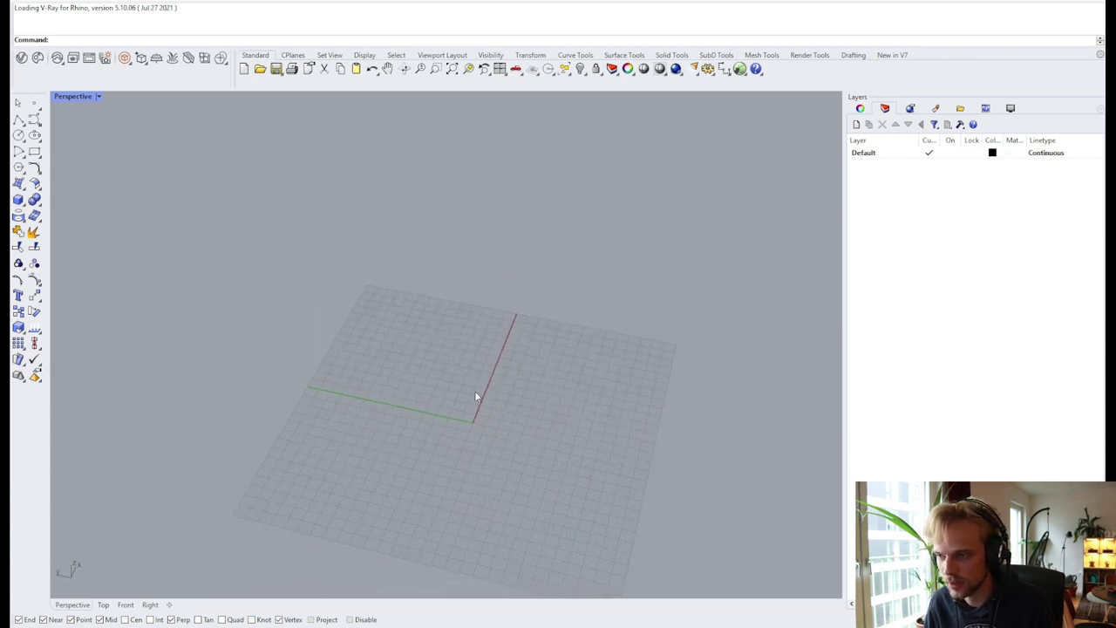
right_drag(469, 219, 430, 286)
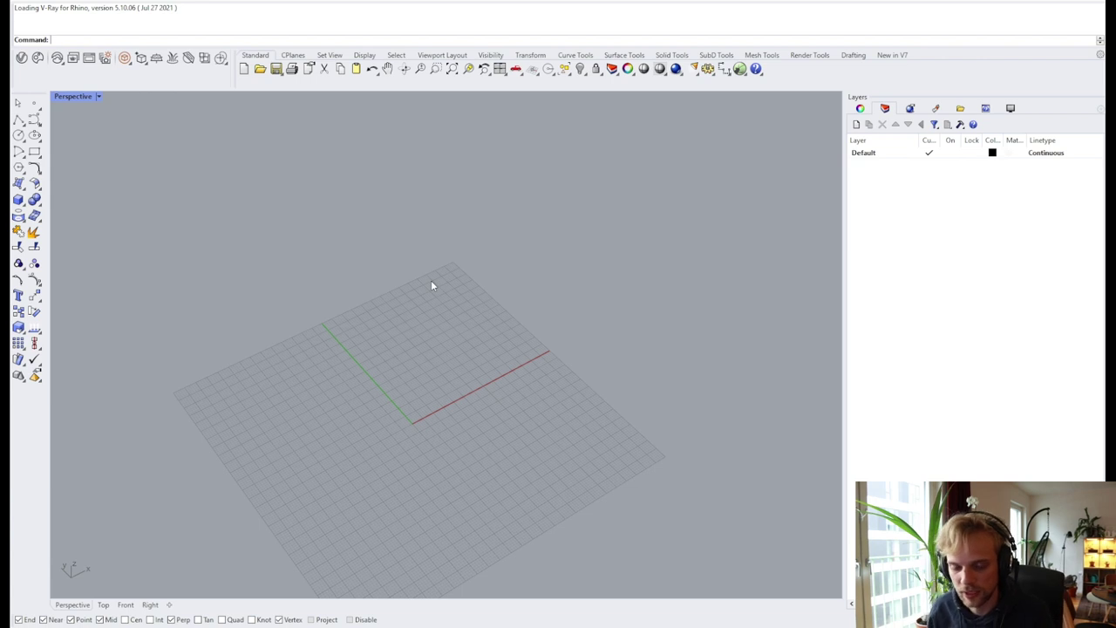
right_drag(431, 285, 494, 285)
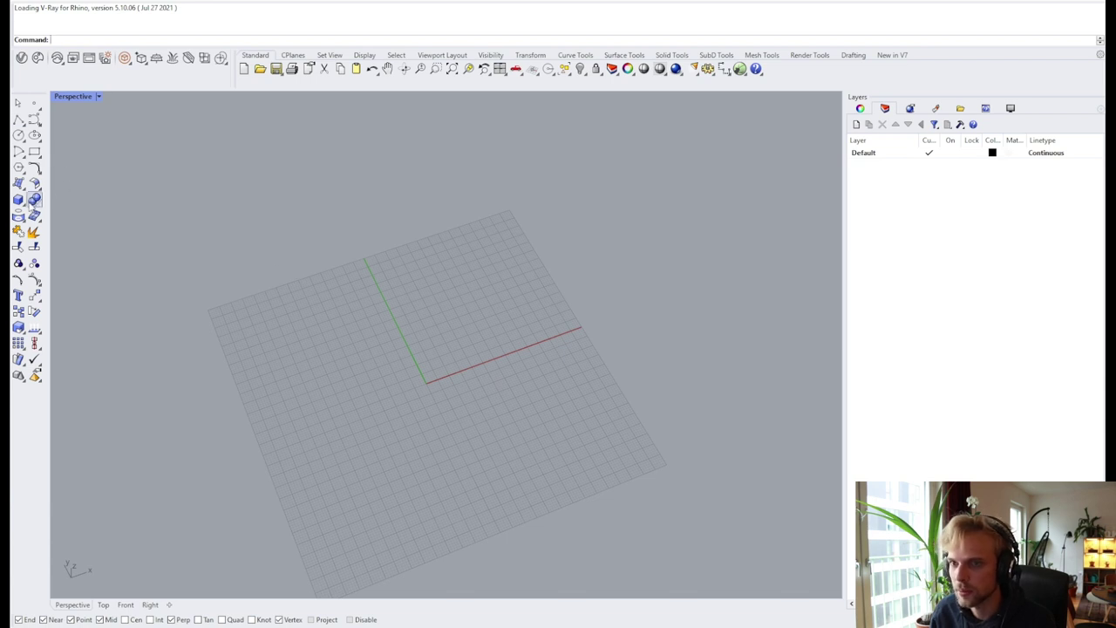
Step: Create a box starting at the origin (0), with length 300, width 300 and height 100
click(19, 199)
text(0)
key(Return)
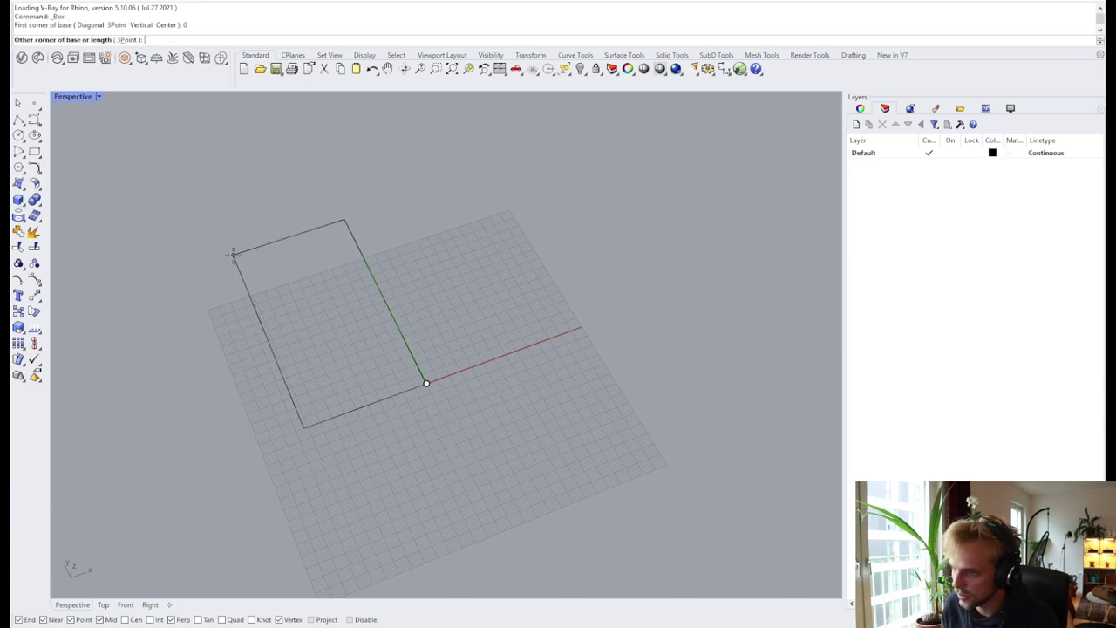
text(300)
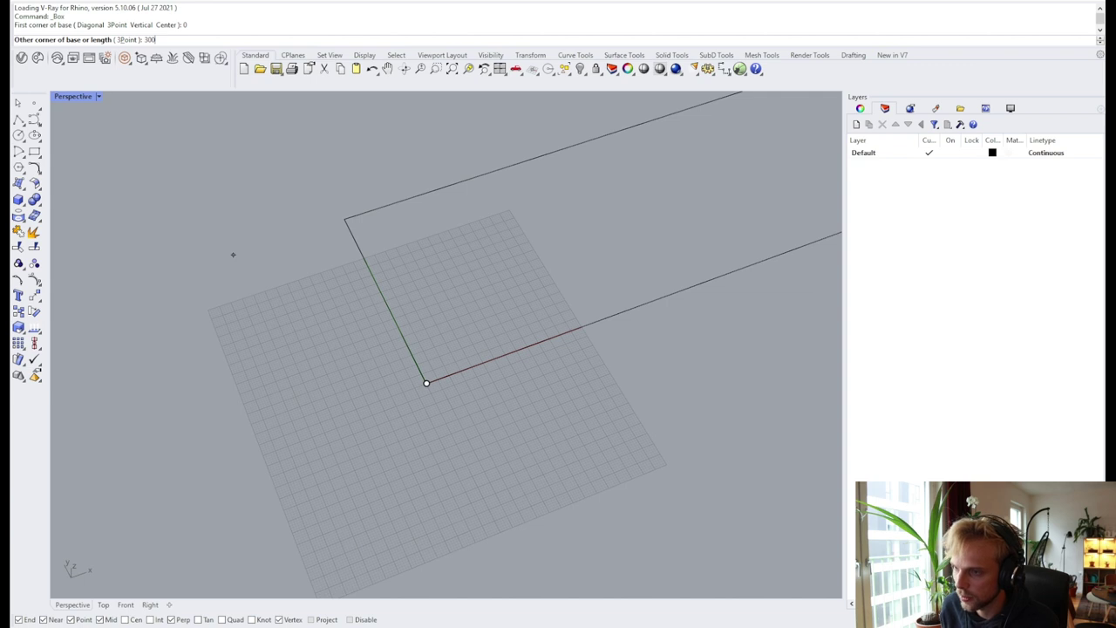
key(Return)
text(300)
key(Return)
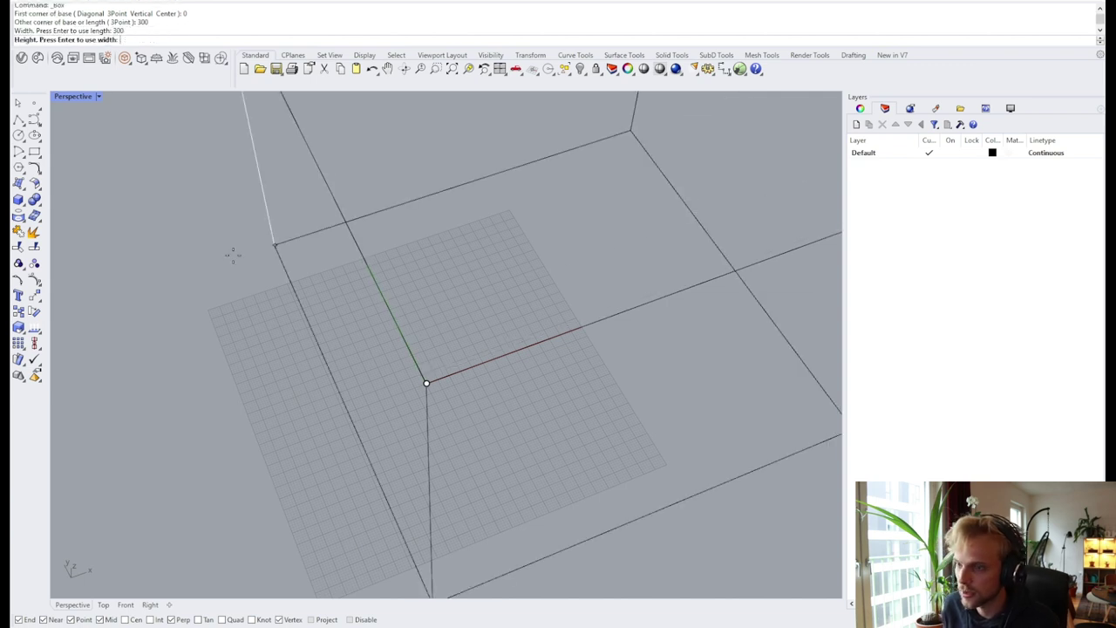
text(100)
key(Return)
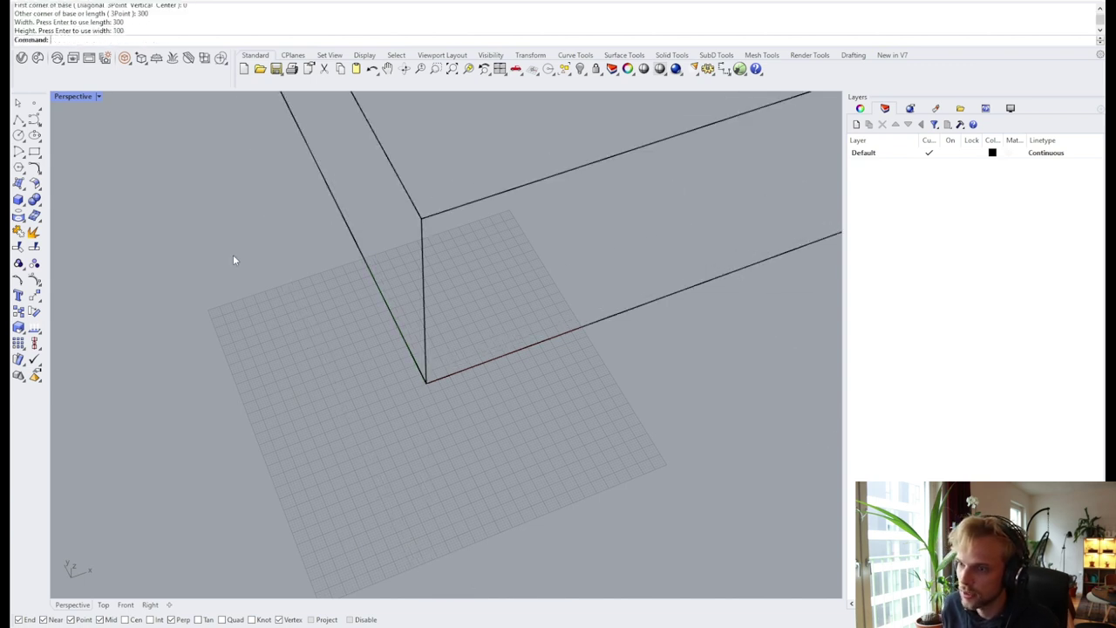
scroll(232, 259, down, 10)
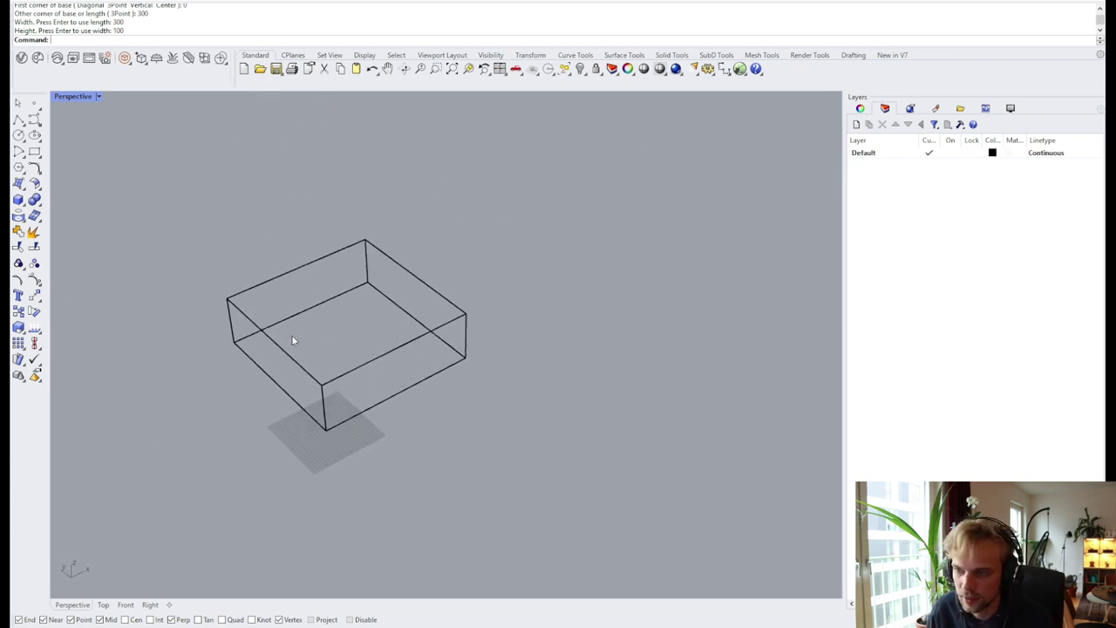
Step: Copy the box twice along the X axis at 300 spacing to form a row of three adjoining boxes
click(292, 272)
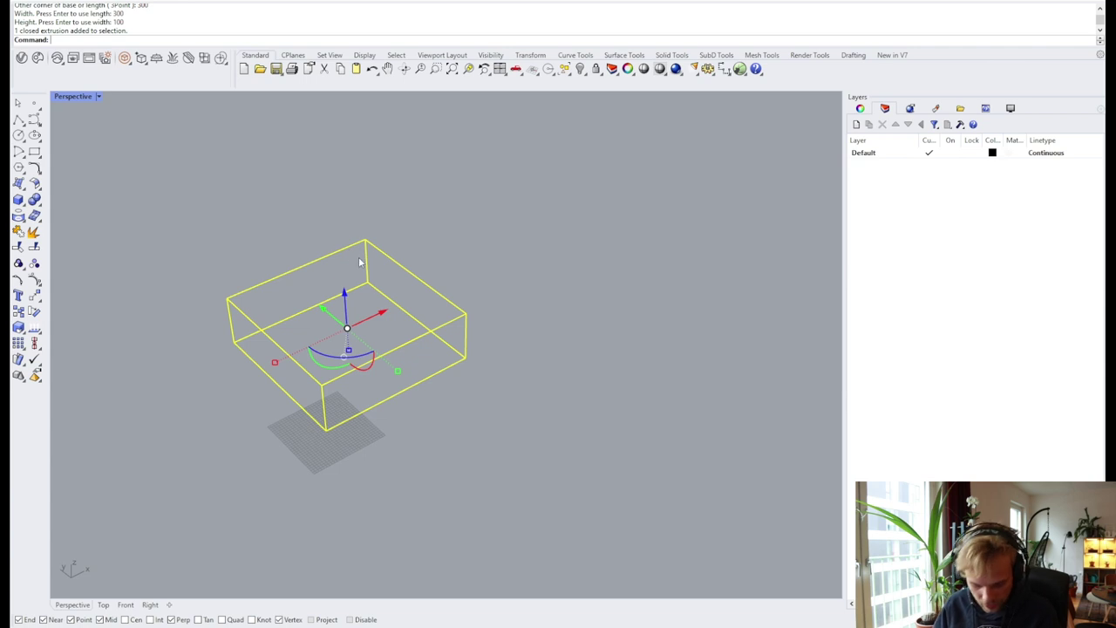
click(383, 315)
text(300)
key(Return)
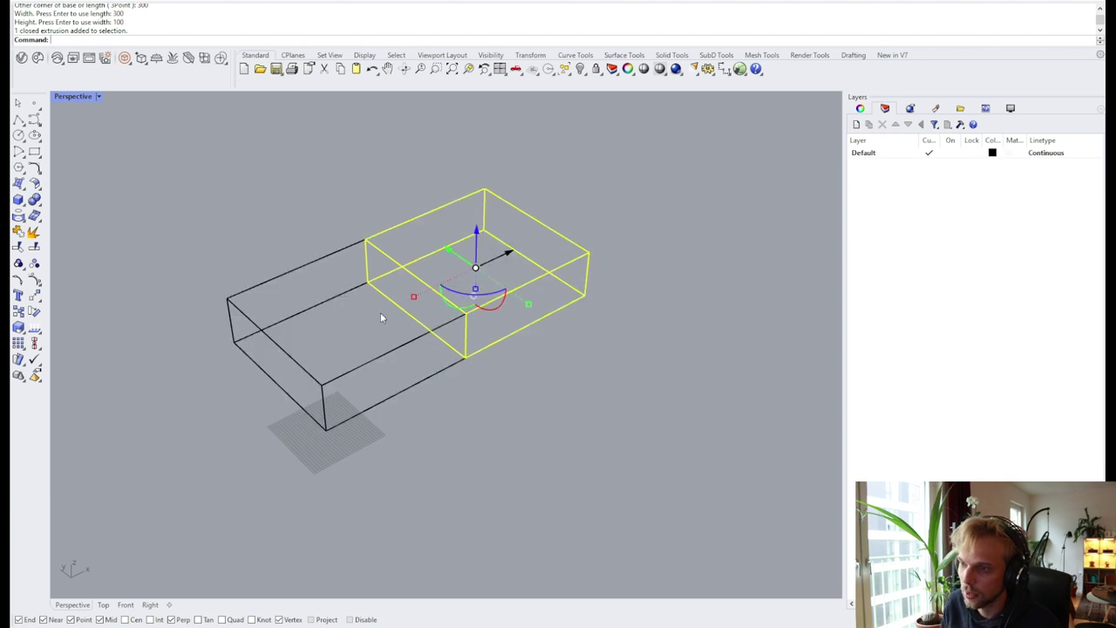
click(516, 255)
text(300)
key(alt+Return)
click(667, 366)
Step: Copy the row of three boxes repeatedly along the Y axis at 300 spacing until the grid is six rows deep
drag(675, 419, 347, 242)
right_drag(347, 244, 526, 313)
click(380, 252)
text(300)
key(alt+Return)
click(474, 247)
key(alt+Return)
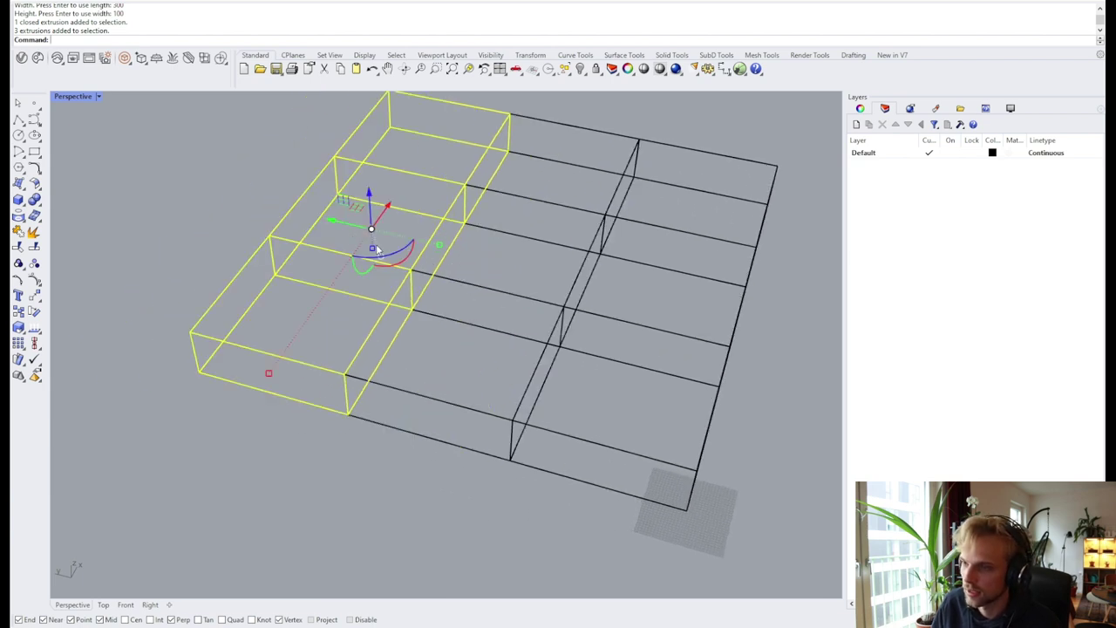
scroll(393, 253, down, 5)
click(394, 250)
key(alt+Return)
click(321, 233)
key(alt+Return)
Step: Copy all 18 boxes 100 upward to add a second layer on top of the grid
click(395, 438)
right_drag(395, 438, 667, 431)
drag(692, 435, 164, 273)
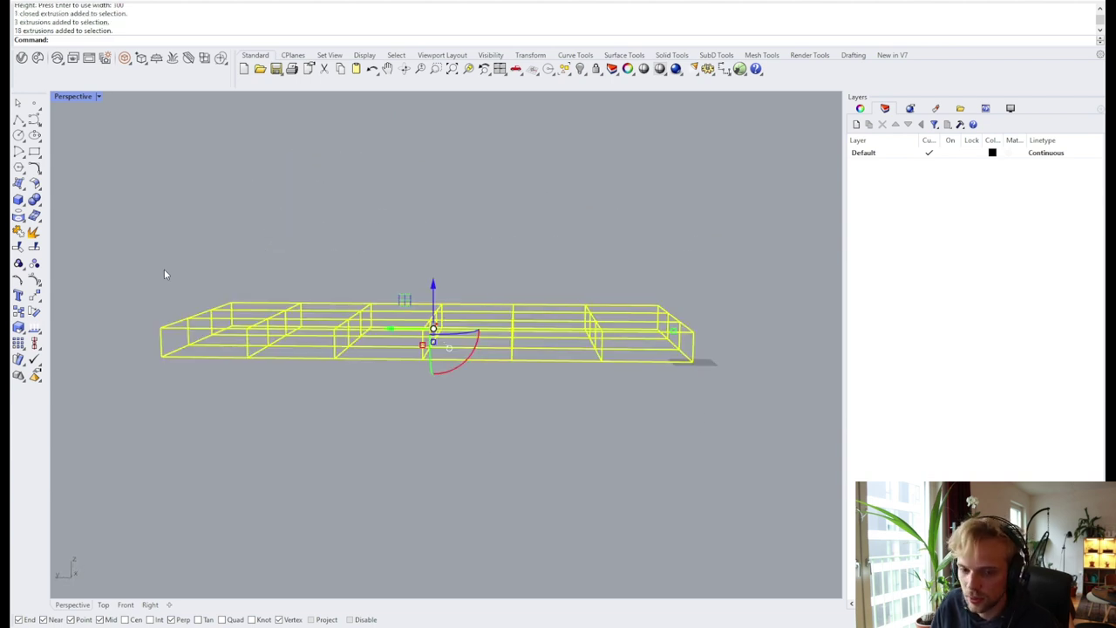
click(432, 286)
text(100)
key(alt+Return)
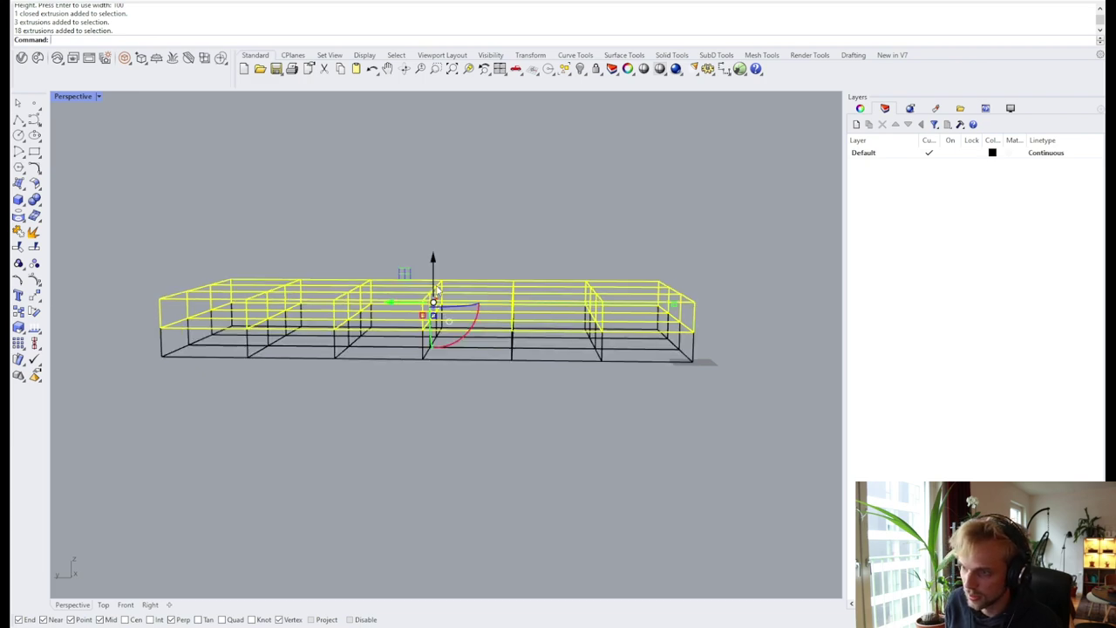
click(525, 226)
right_drag(524, 226, 499, 407)
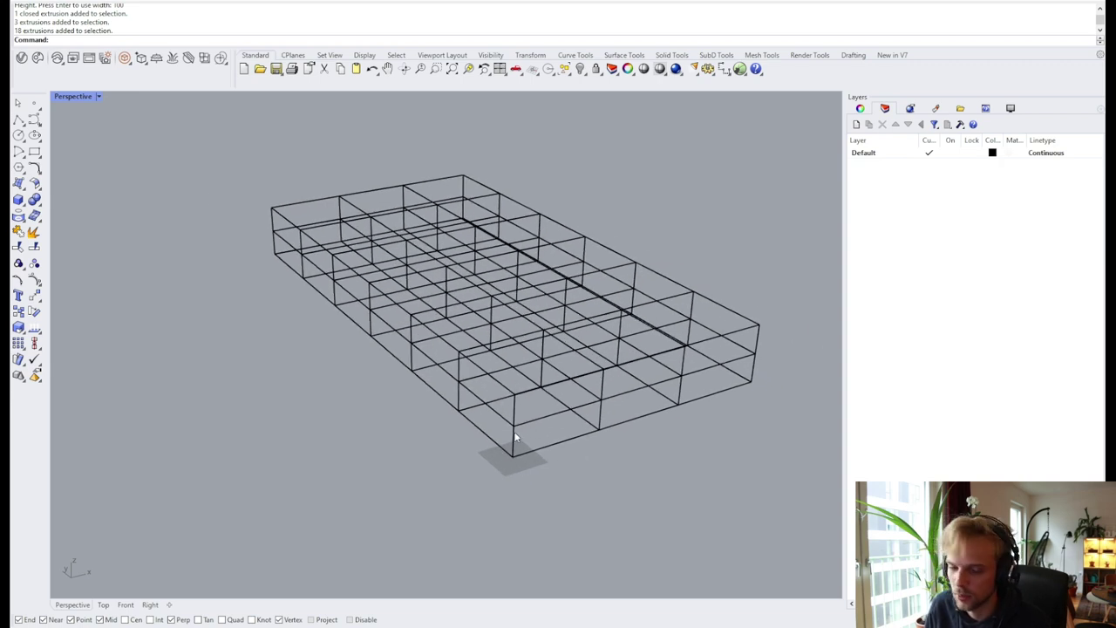
right_drag(526, 395, 529, 359)
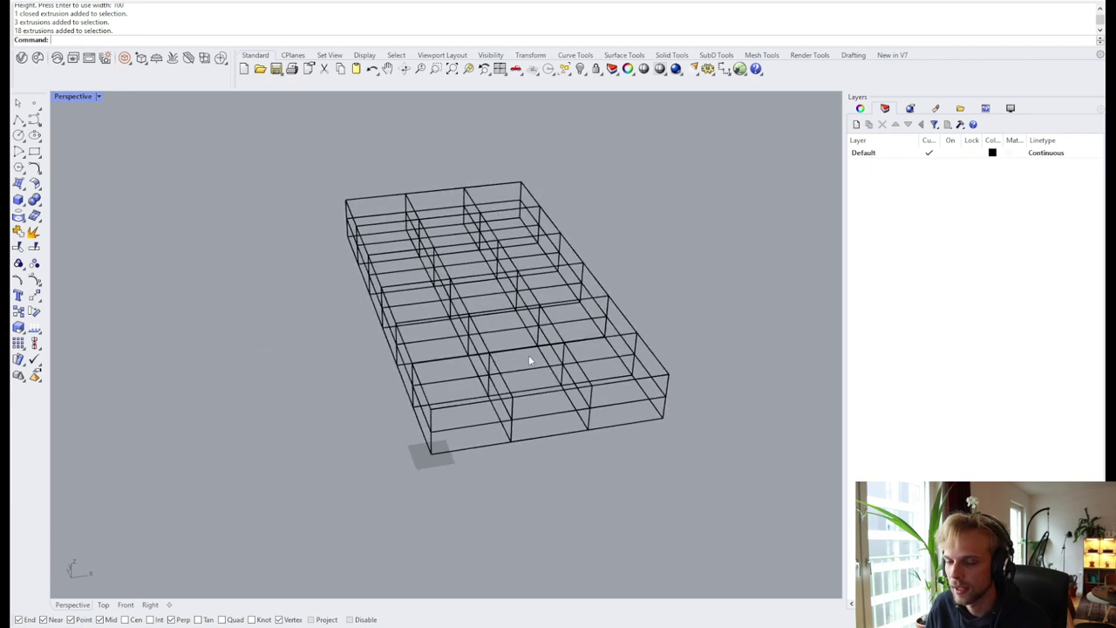
drag(717, 470, 299, 196)
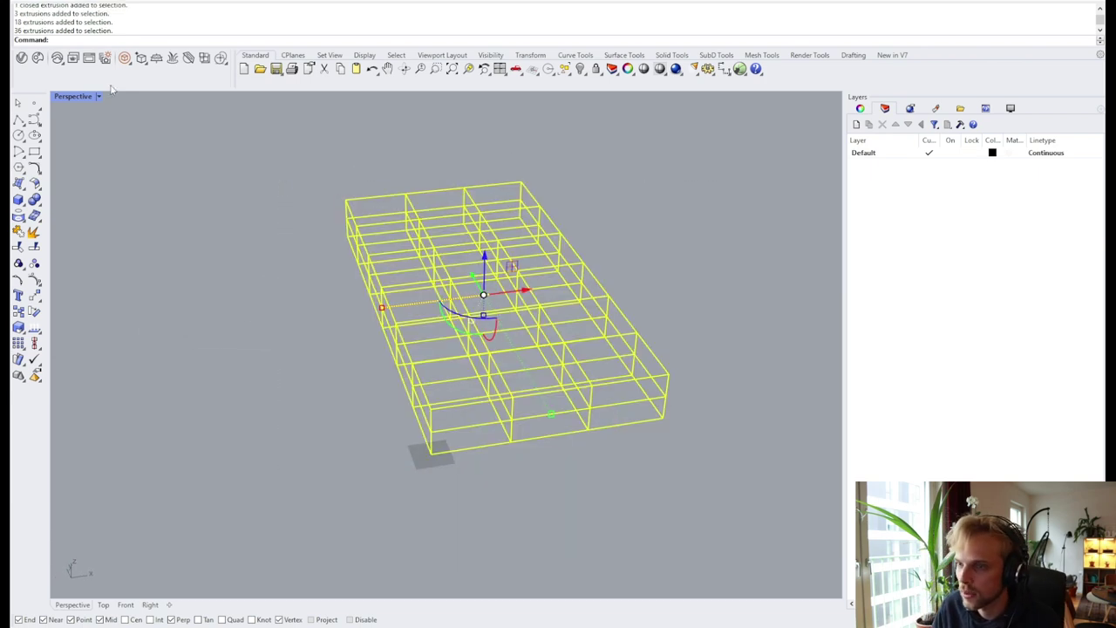
click(299, 287)
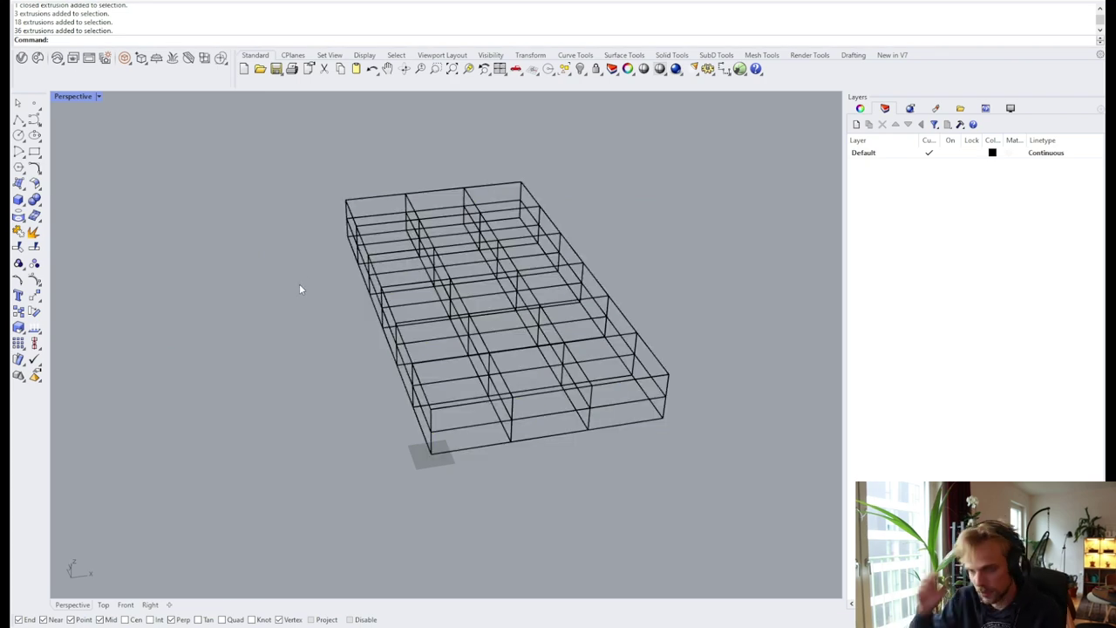
Step: Copy the end row of six boxes outward along the Y axis at 300 spacing until the two-layer grid is eight rows long
right_drag(404, 253, 566, 282)
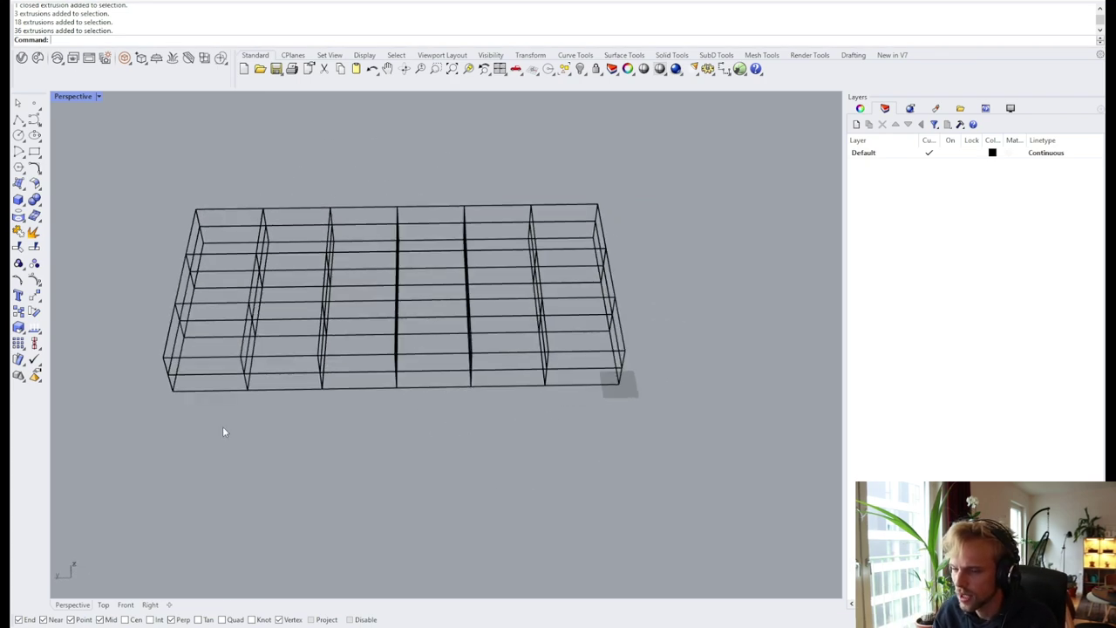
scroll(223, 431, down, 2)
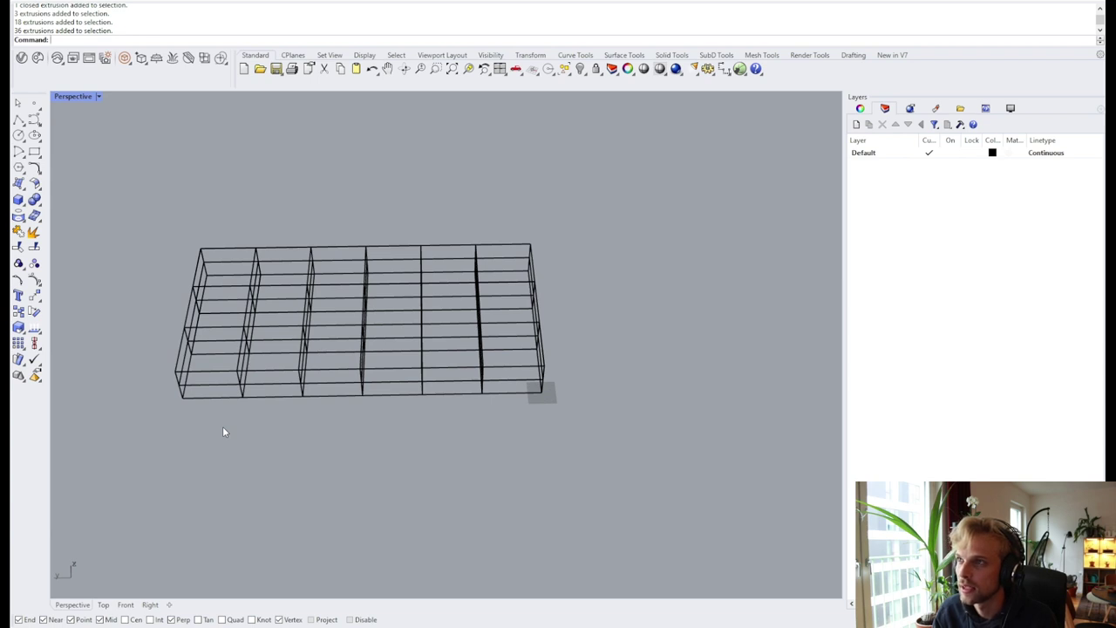
shift+right_drag(223, 431, 430, 446)
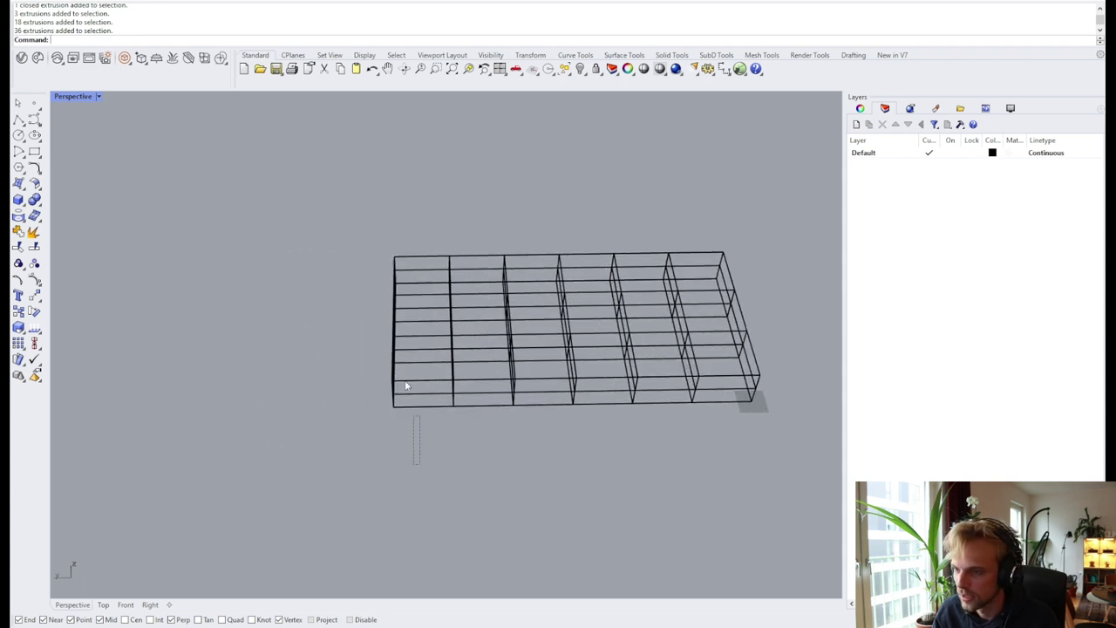
drag(419, 438, 384, 204)
right_drag(410, 355, 374, 274)
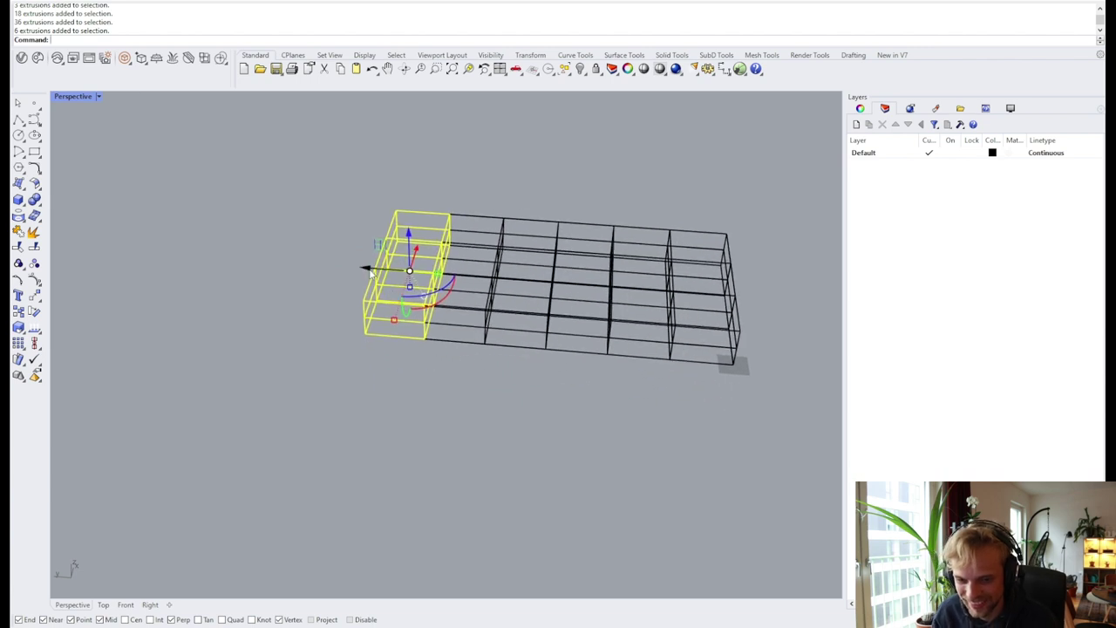
click(356, 266)
drag(395, 399, 346, 200)
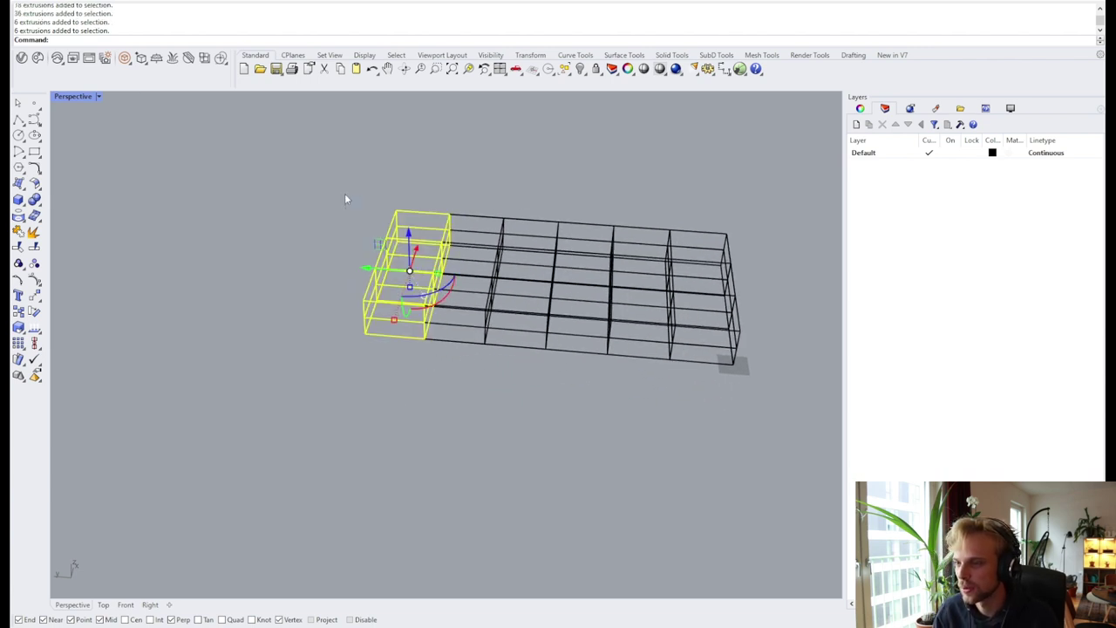
right_drag(365, 296, 374, 281)
click(361, 276)
text(300)
key(Return)
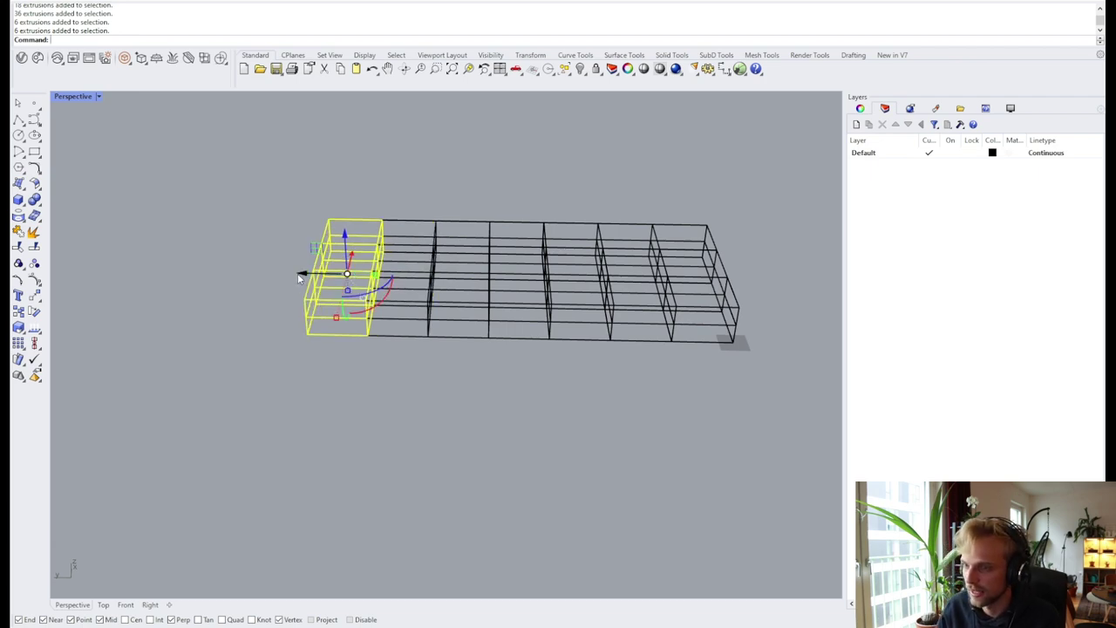
click(314, 362)
right_drag(314, 362, 453, 363)
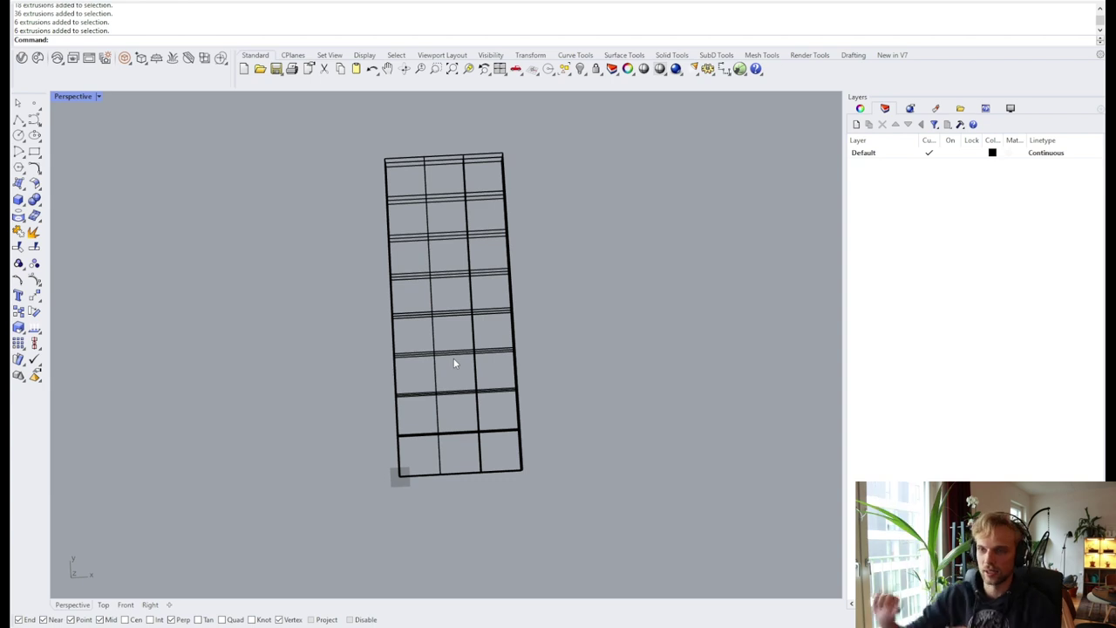
Step: Duplicate the complete 48-box slab and place the copy beside the original
drag(299, 133, 636, 577)
click(520, 473)
right_drag(521, 472, 549, 228)
drag(674, 420, 151, 199)
scroll(244, 207, down, 4)
shift+right_drag(318, 228, 279, 324)
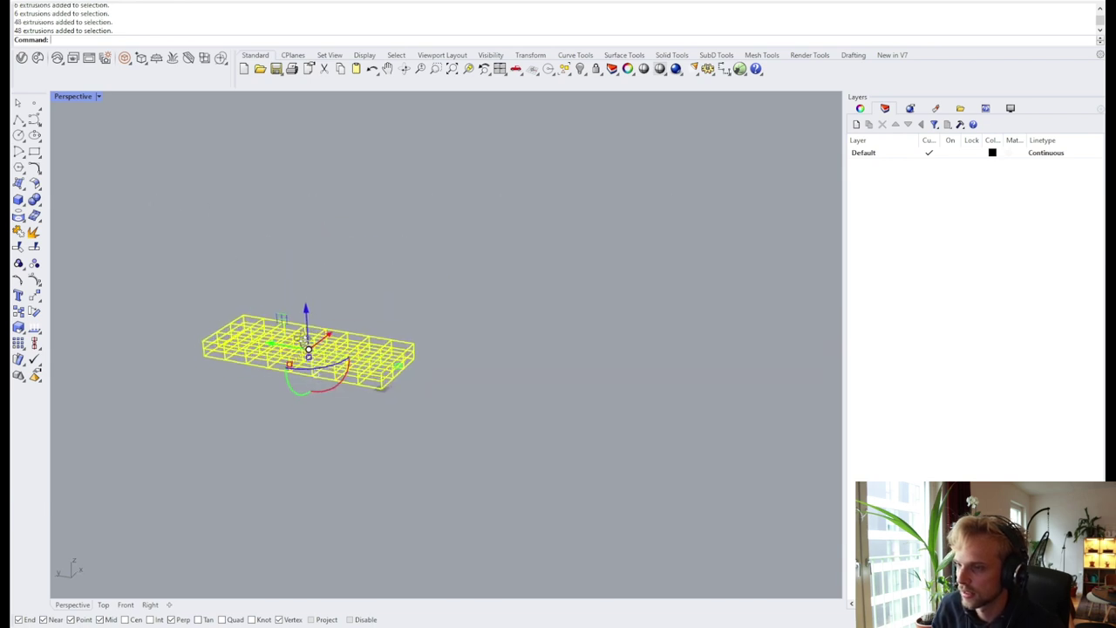
right_drag(410, 296, 365, 314)
alt+drag(352, 303, 464, 229)
right_drag(434, 293, 455, 293)
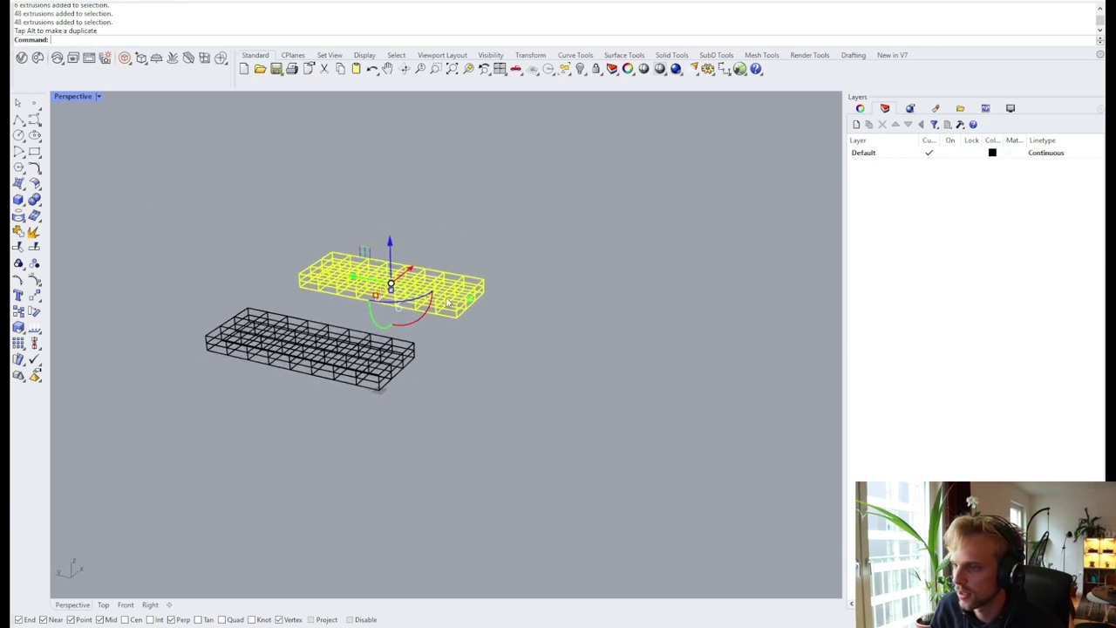
Step: Rotate the slab copy upright and move its bottom corner to the origin (0)
drag(423, 318, 344, 350)
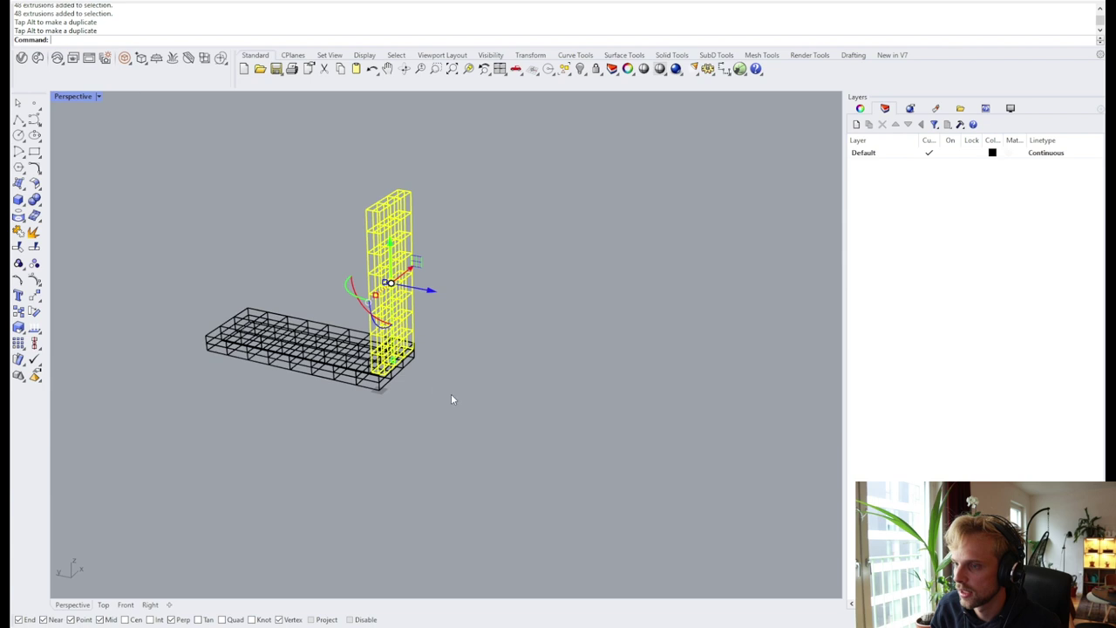
right_drag(448, 391, 384, 387)
text(M)
key(Return)
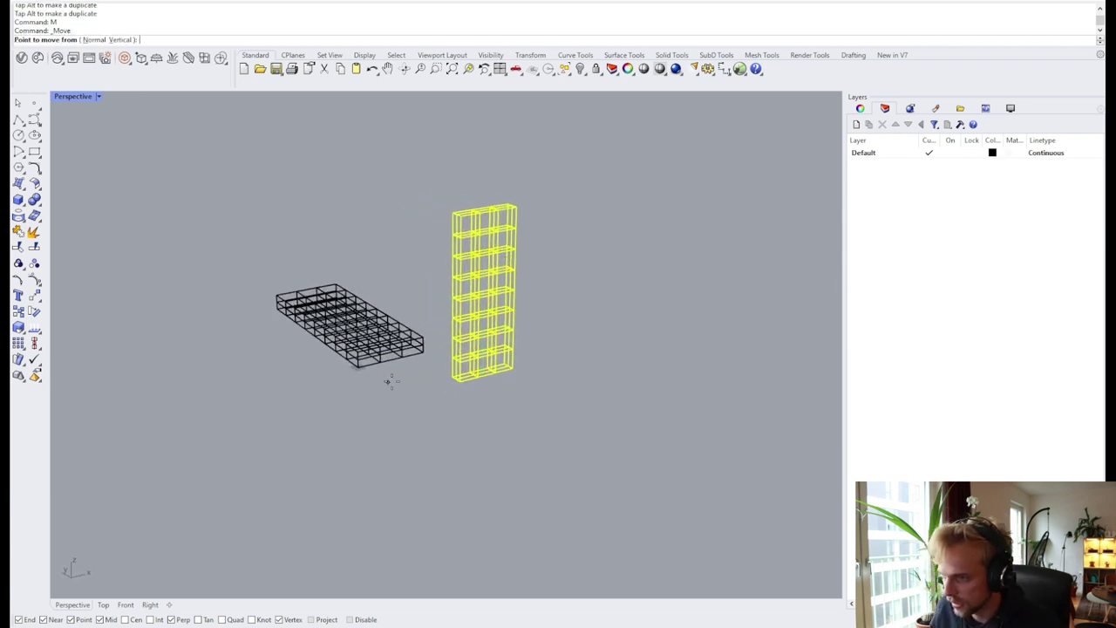
click(456, 382)
text(0)
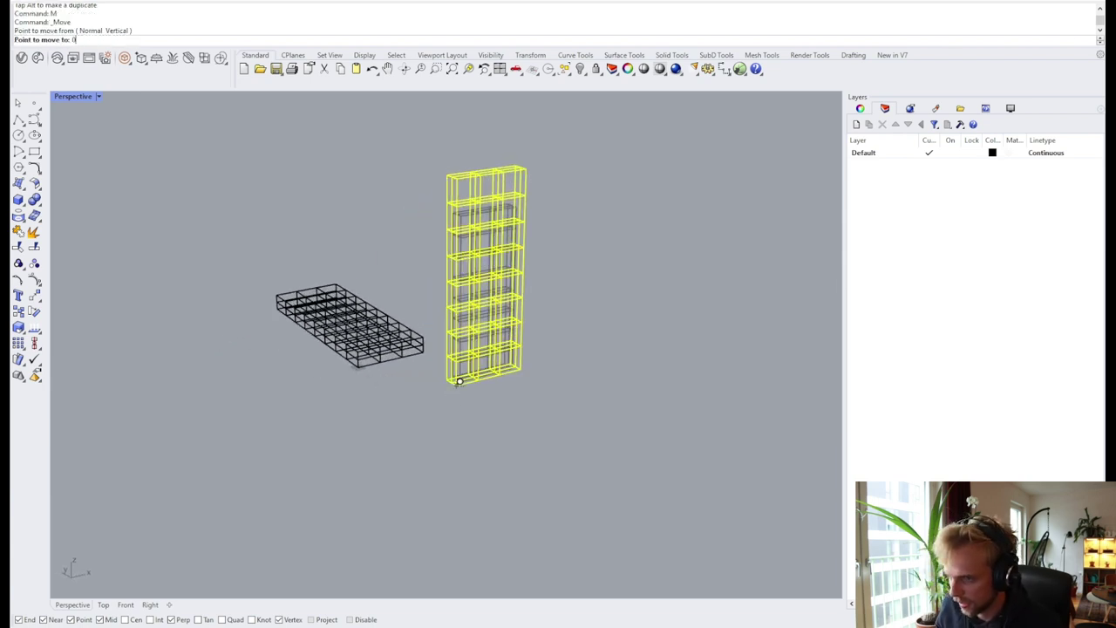
key(Return)
Step: Shift the upright slab along the X axis so it stands clear of the flat slab
drag(420, 263, 540, 257)
click(574, 341)
shift+right_drag(527, 307, 523, 363)
Step: Set the Perspective viewport to the Shaded display mode
click(70, 97)
click(88, 152)
mouse_move(351, 299)
right_down()
mouse_move(445, 306)
mouse_move(471, 333)
mouse_move(466, 313)
right_up()
scroll(473, 324, up, 2)
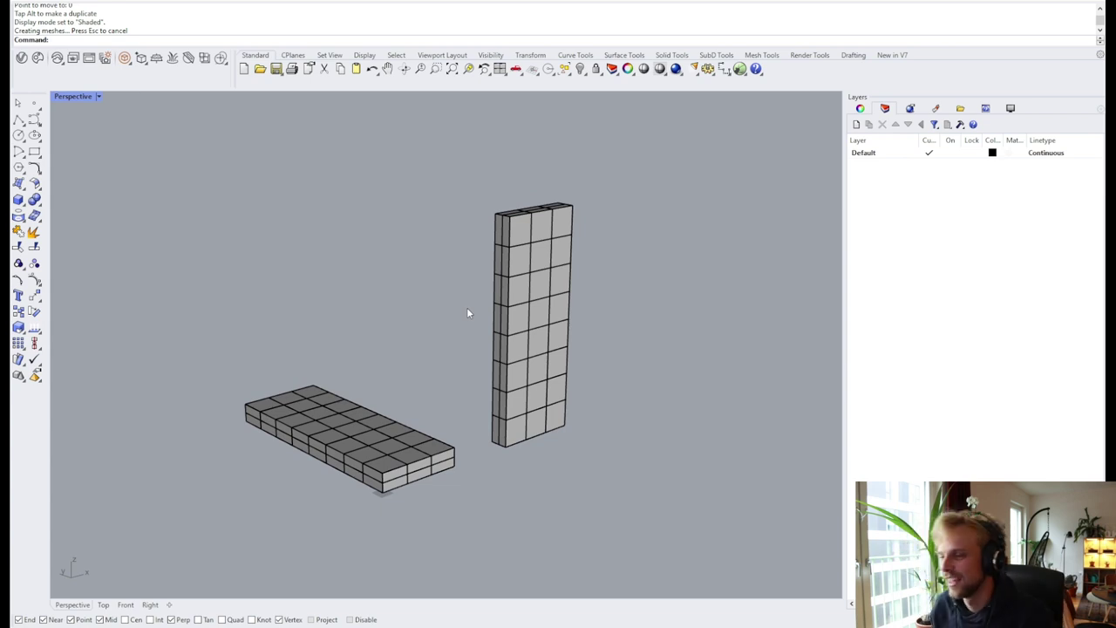
Step: Delete the upright slab copy, keeping only the flat slab
right_drag(602, 364, 577, 373)
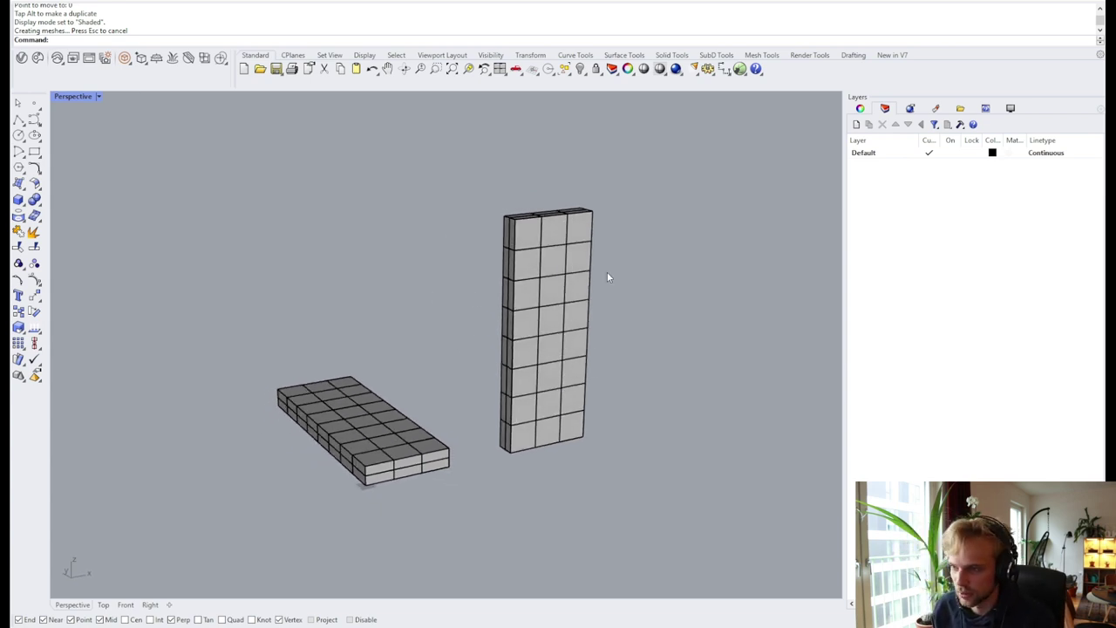
drag(675, 472, 493, 154)
key(Delete)
Step: Draw a rectangle around the slab's base, from its bottom corner at the origin to the diagonally opposite bottom corner
right_drag(447, 365, 482, 382)
shift+right_drag(308, 293, 368, 257)
click(38, 158)
click(39, 159)
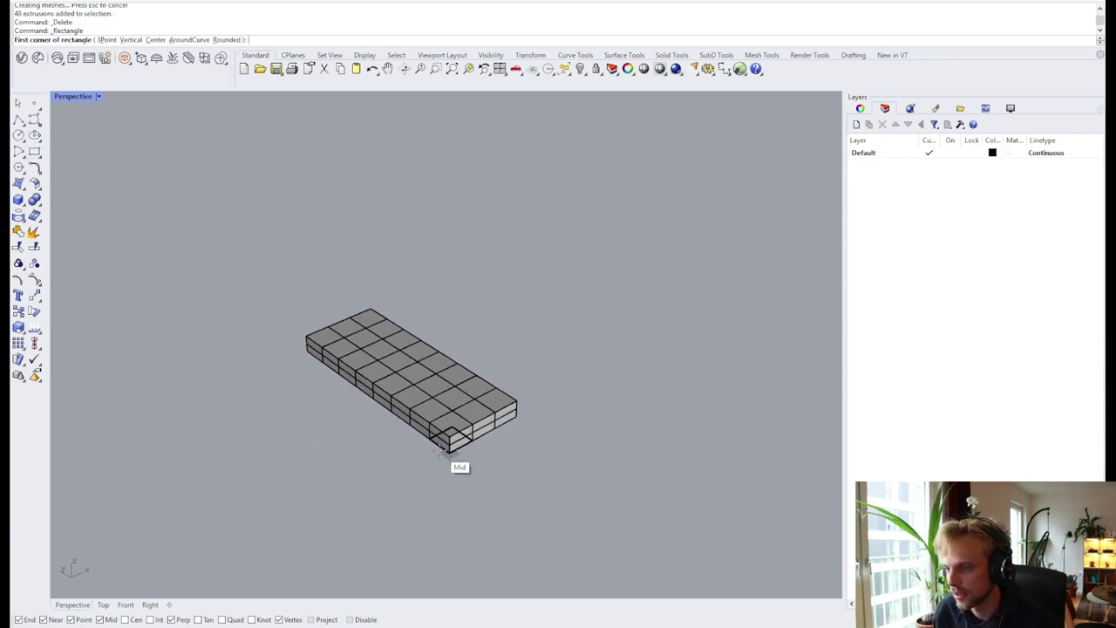
click(450, 453)
right_drag(514, 440, 353, 440)
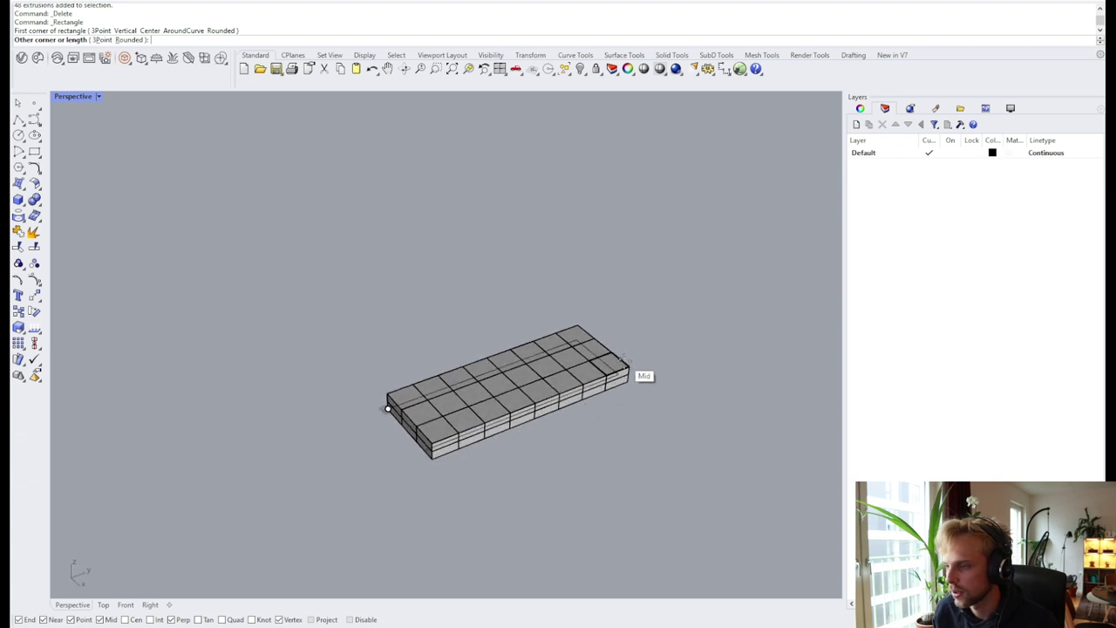
scroll(624, 376, up, 5)
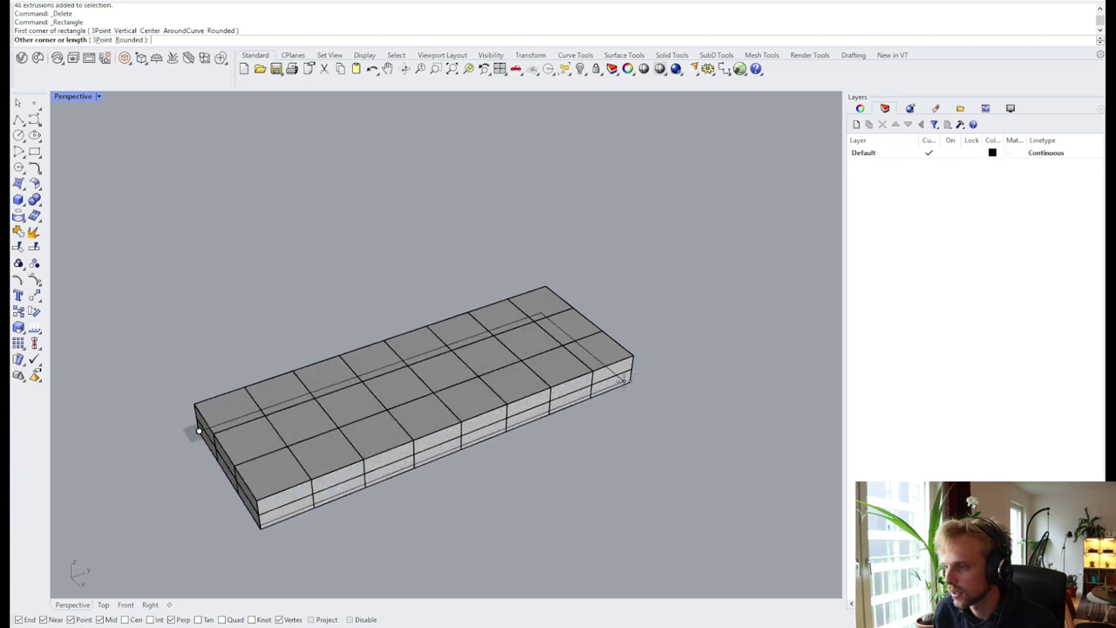
click(582, 405)
click(448, 498)
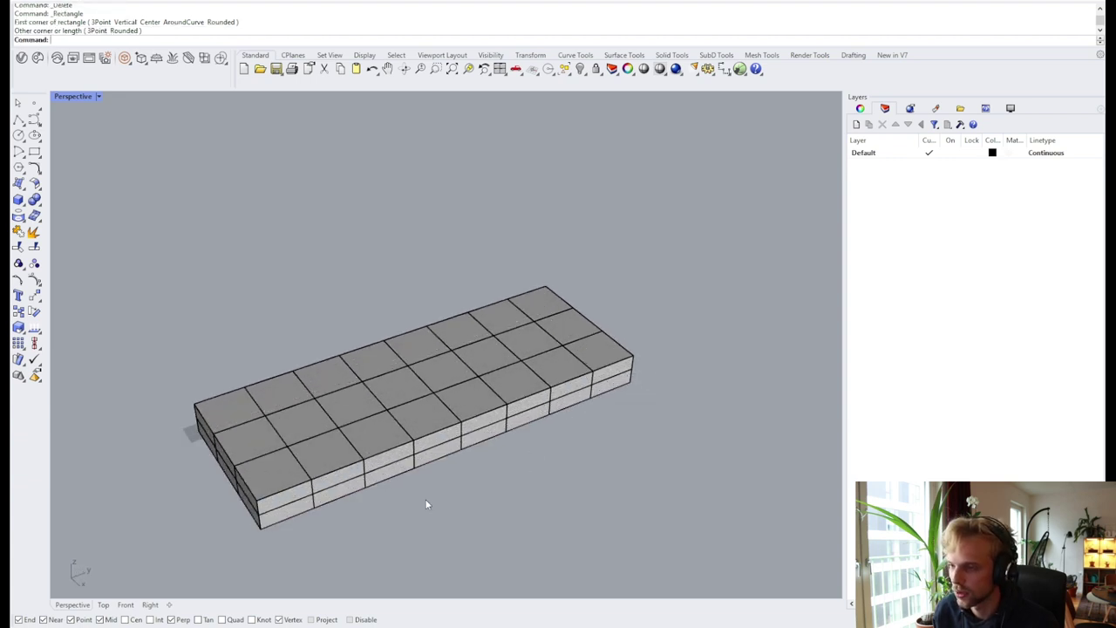
Step: Delete all the slab's boxes, leaving the base rectangle out of the selection
right_drag(448, 498, 523, 468)
scroll(527, 468, down, 5)
drag(604, 536, 249, 349)
scroll(396, 523, up, 5)
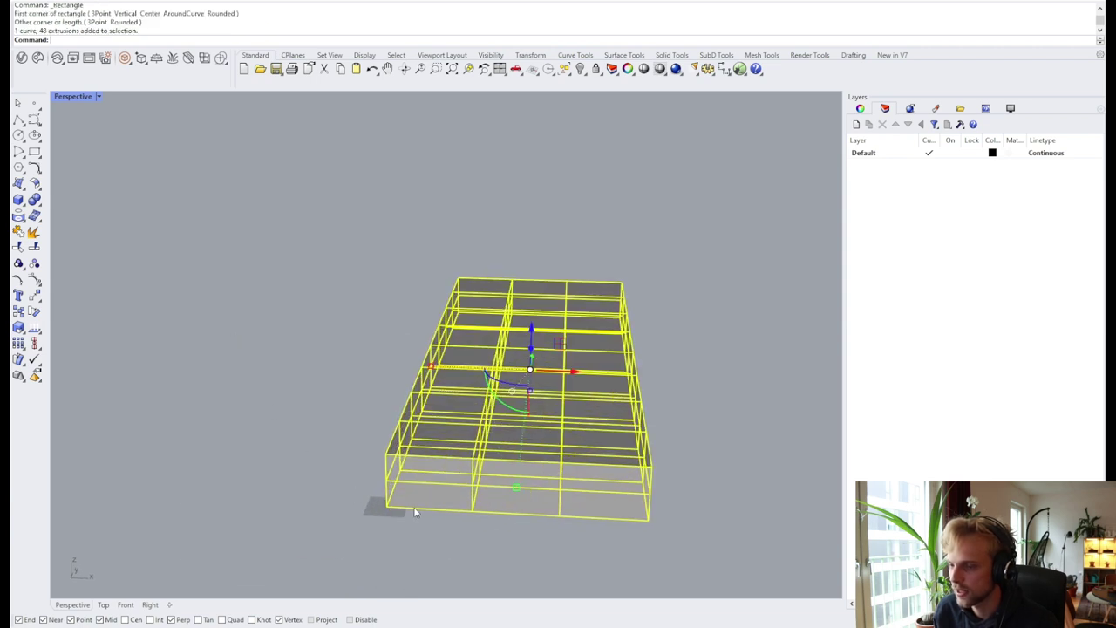
ctrl+click(413, 513)
ctrl+click(416, 509)
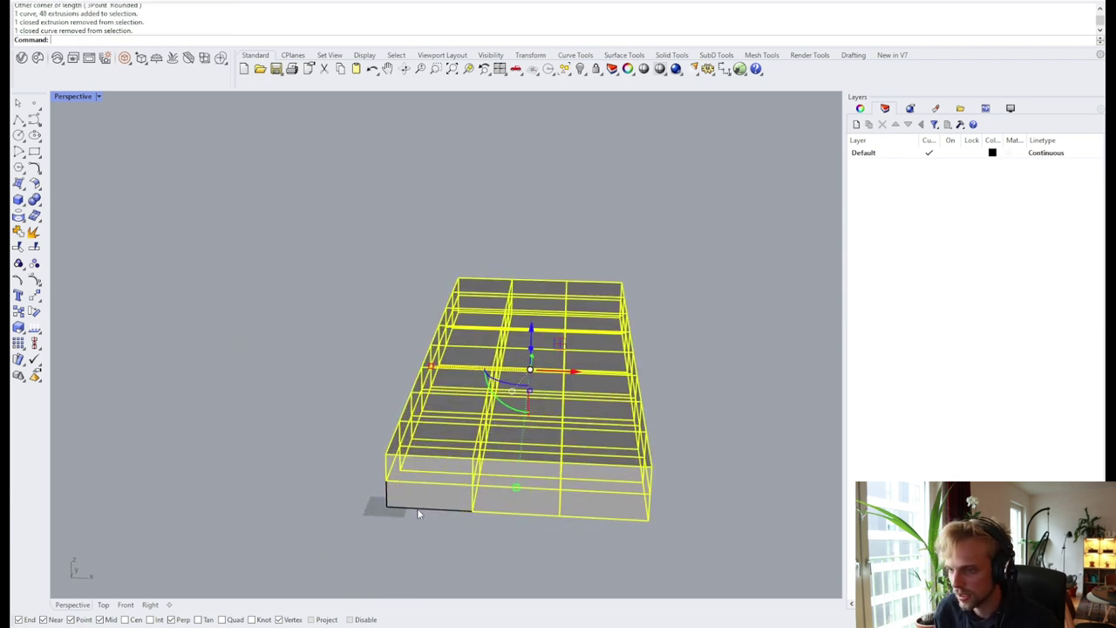
shift+click(418, 503)
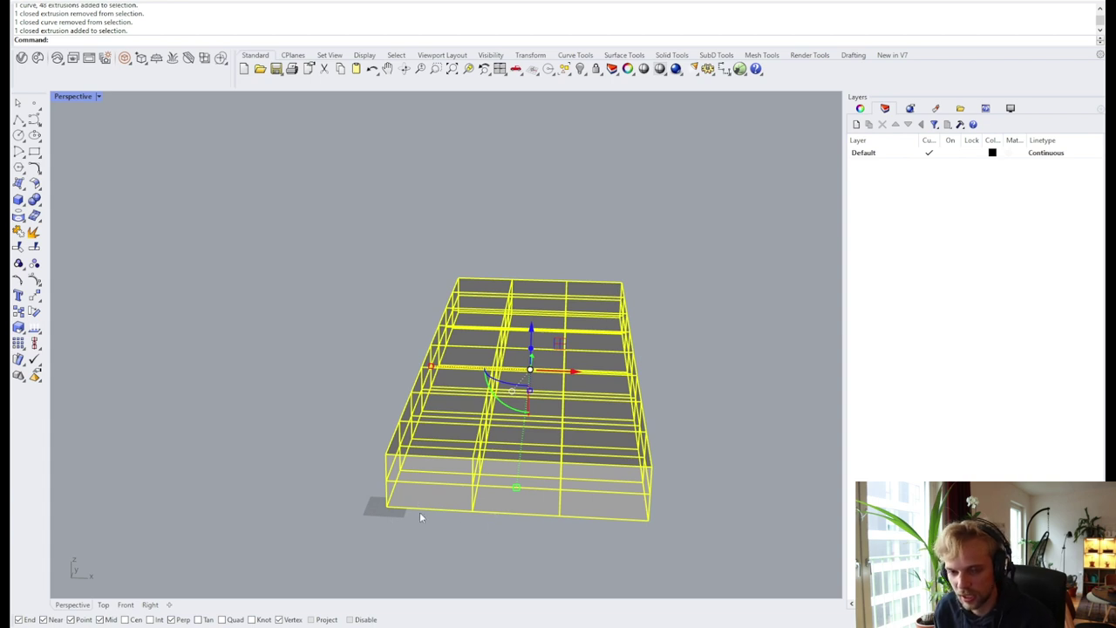
key(Delete)
right_drag(456, 523, 447, 460)
drag(541, 438, 358, 383)
click(239, 317)
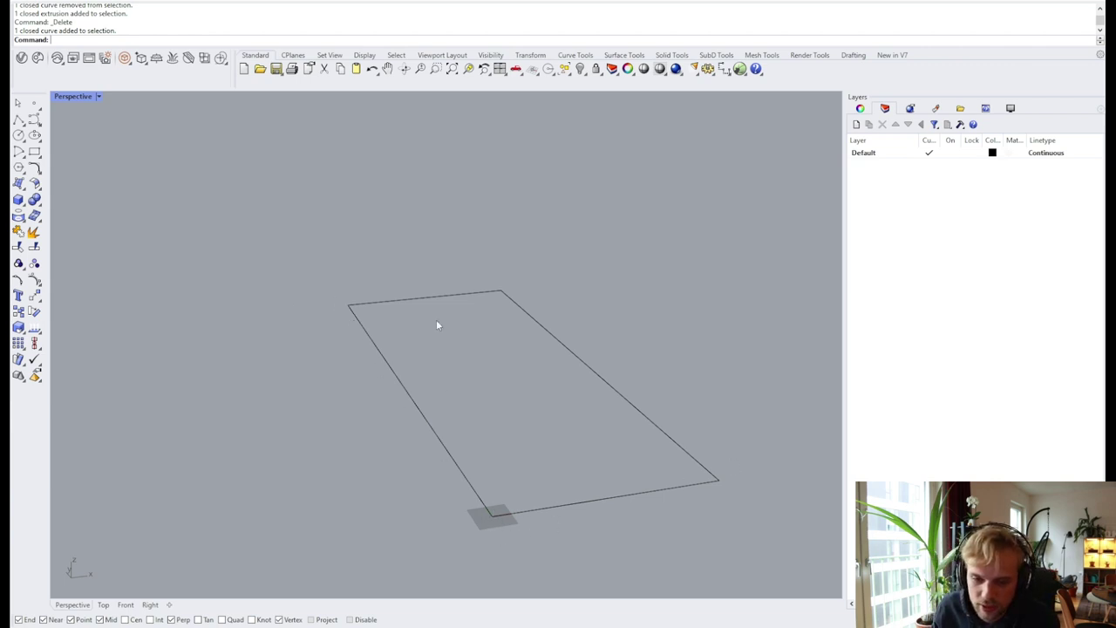
Step: Switch to the maximized Top viewport and frame the whole rectangle in it
right_drag(388, 316, 62, 144)
double_click(63, 98)
double_click(60, 98)
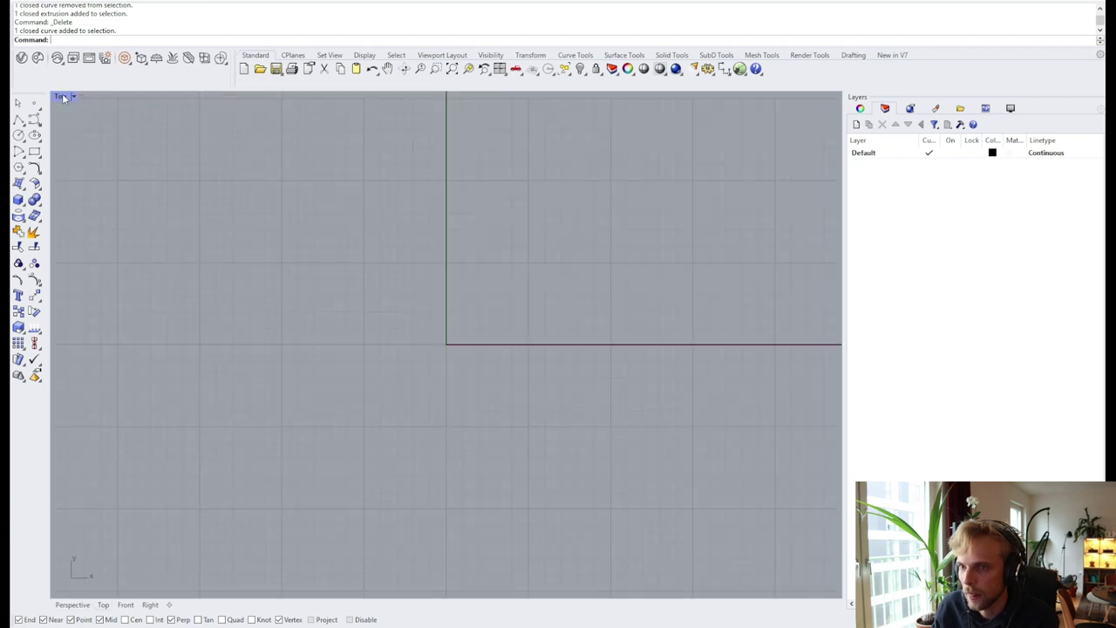
scroll(380, 394, down, 12)
right_drag(433, 313, 384, 456)
scroll(391, 434, down, 2)
right_drag(399, 394, 418, 339)
scroll(400, 310, up, 3)
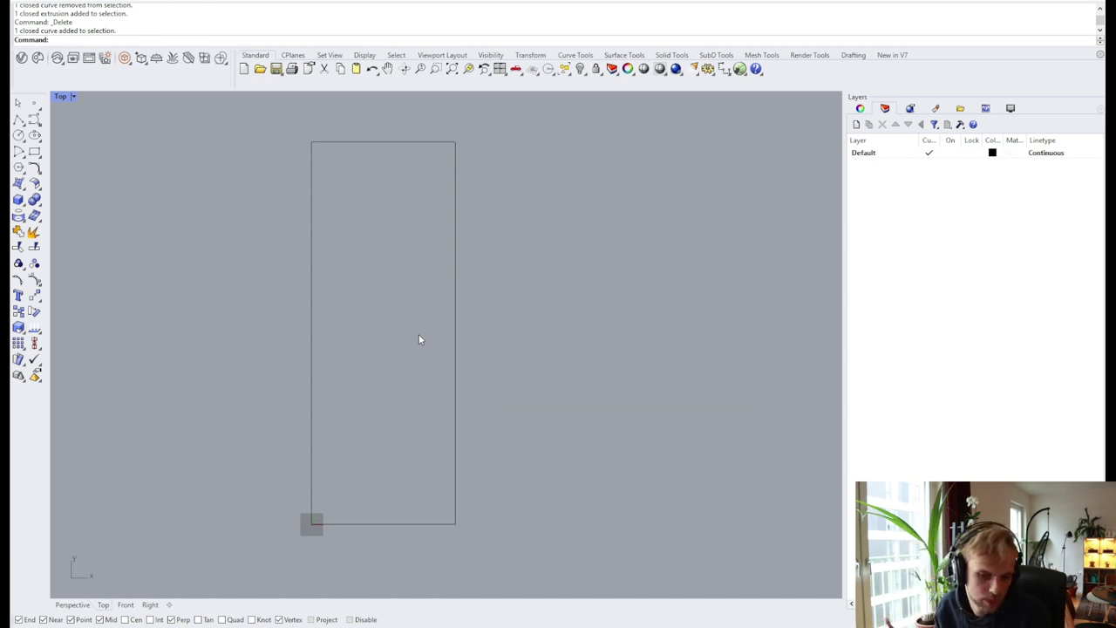
right_drag(384, 321, 399, 327)
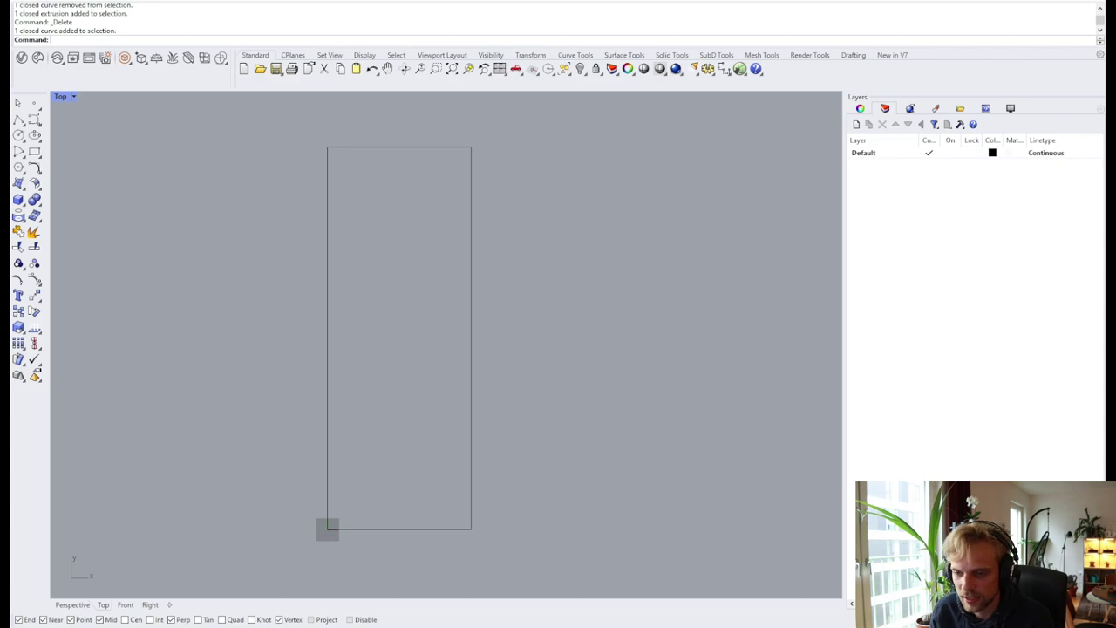
Step: Switch to the browser and examine the "computation design wall" image results for wall design references
drag(9, 7, 558, 2)
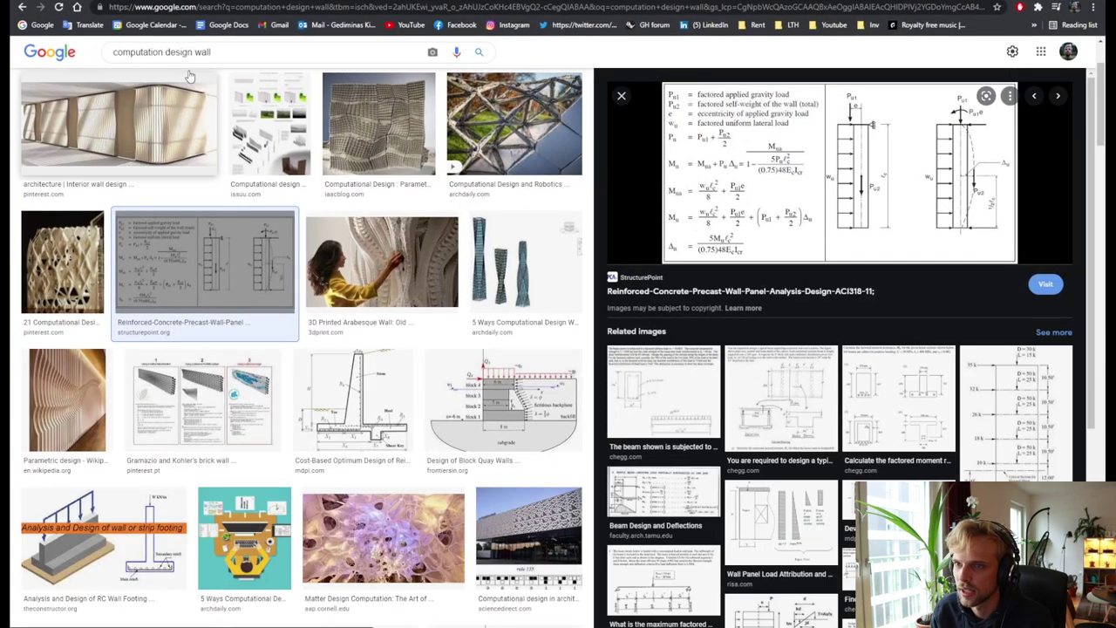
click(161, 53)
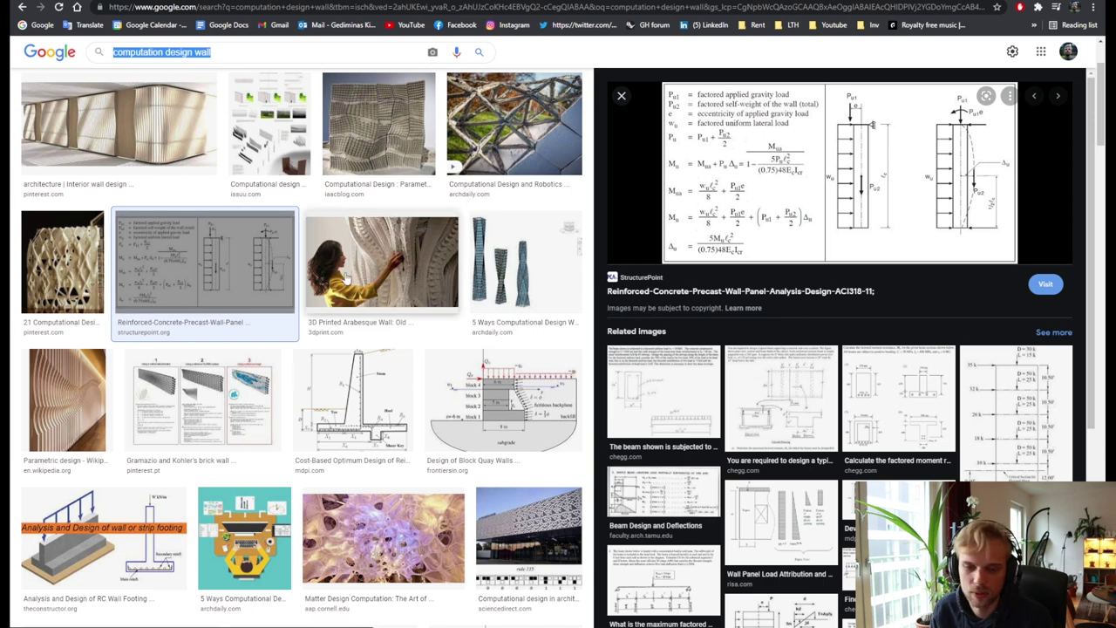
click(96, 117)
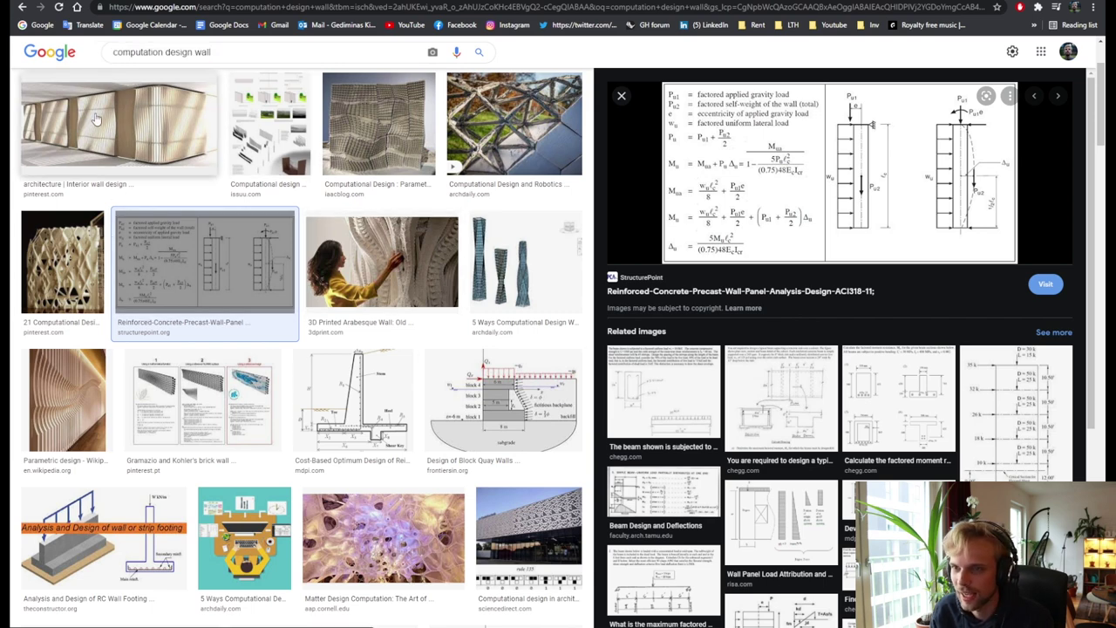
click(378, 122)
click(514, 122)
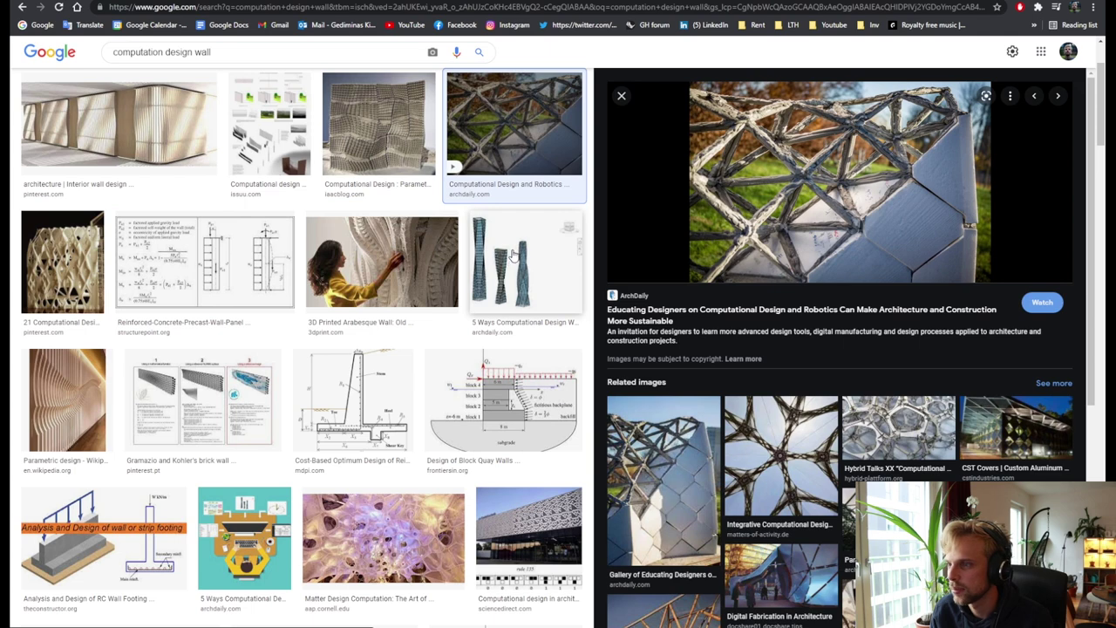
click(514, 255)
click(382, 261)
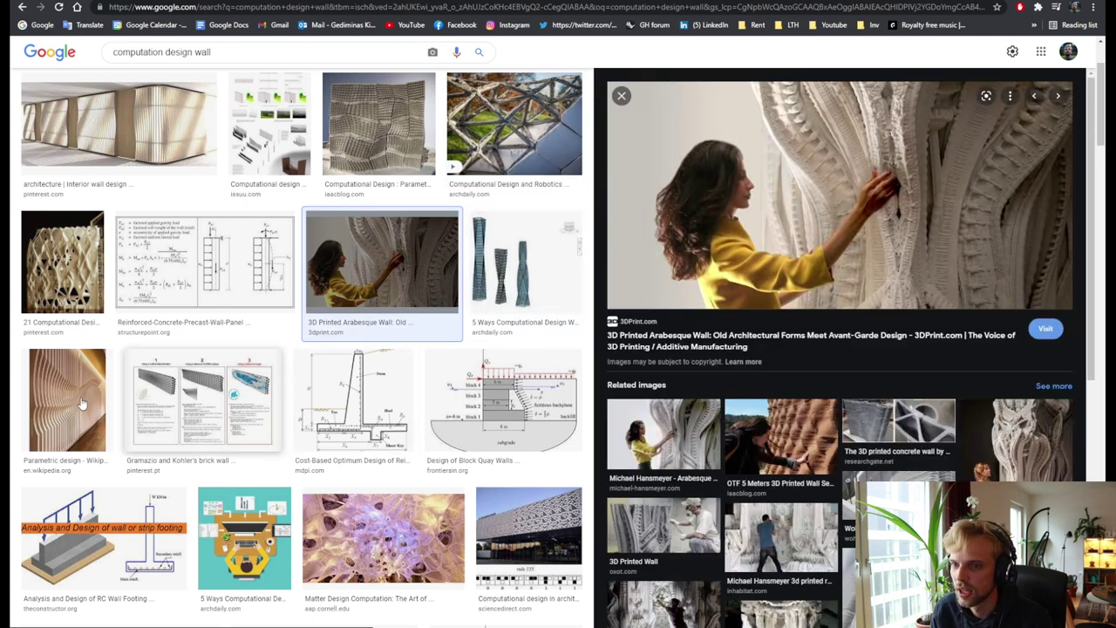
click(66, 249)
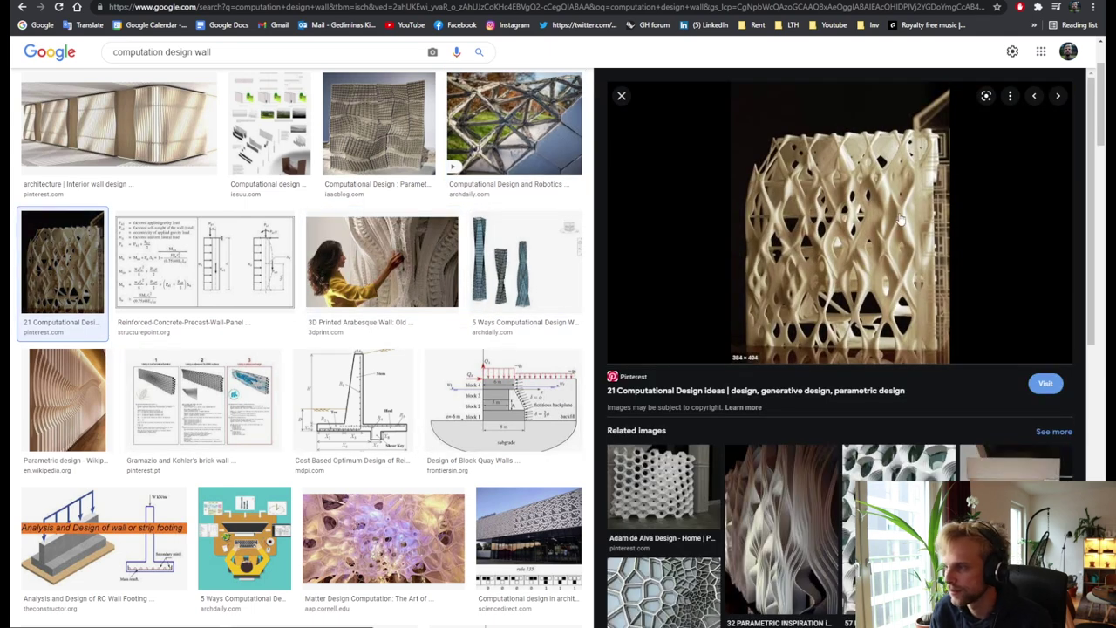
scroll(279, 427, down, 3)
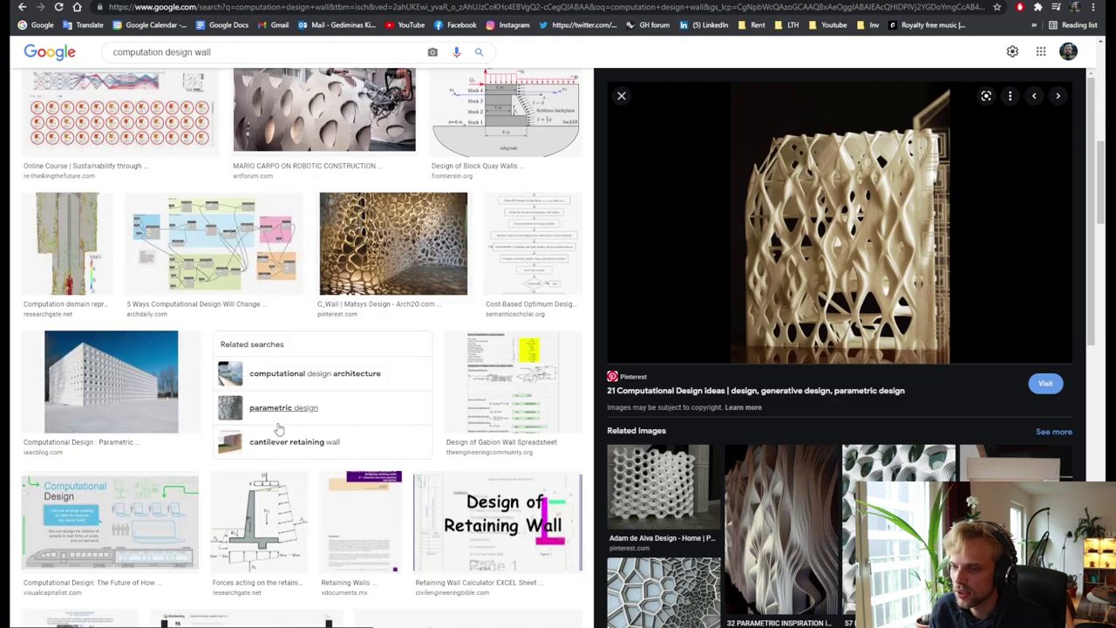
scroll(279, 427, down, 3)
scroll(265, 426, up, 3)
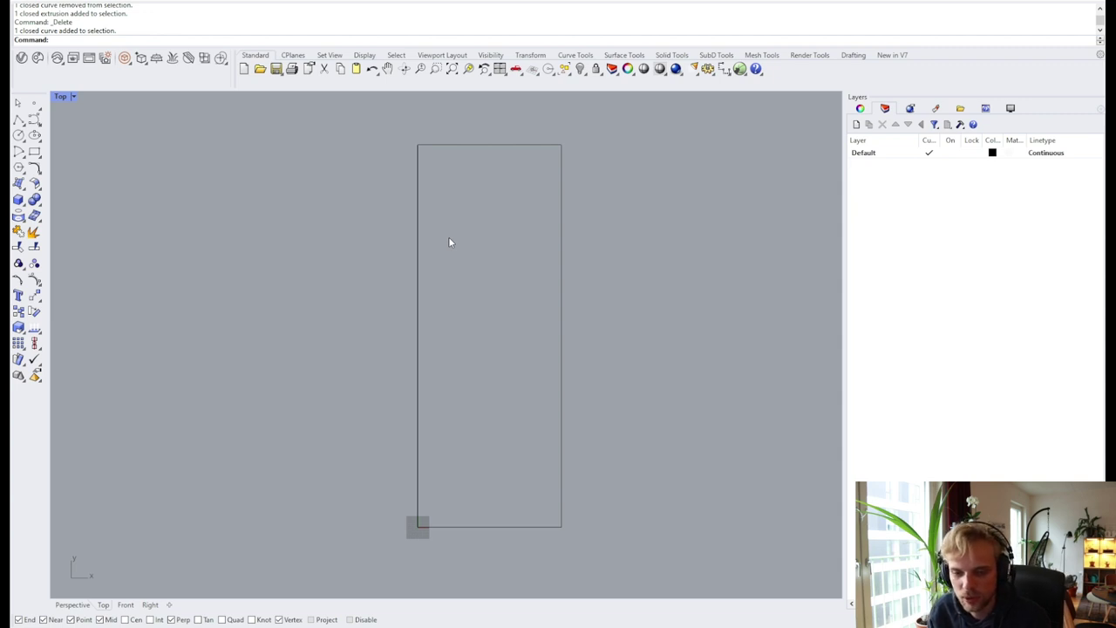
right_drag(489, 244, 434, 313)
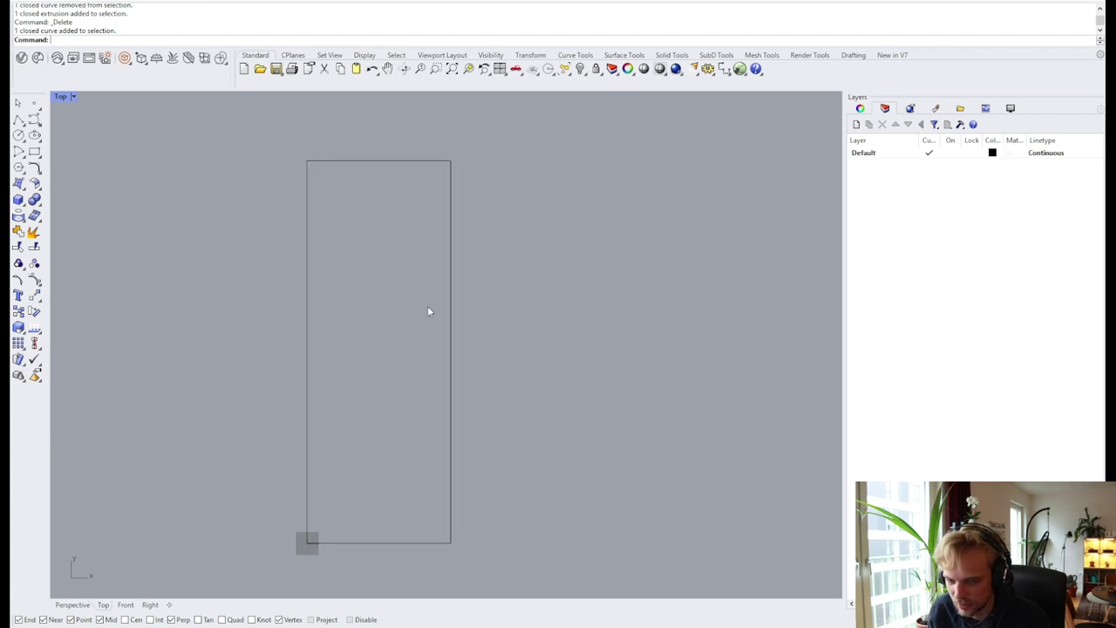
right_drag(359, 222, 380, 247)
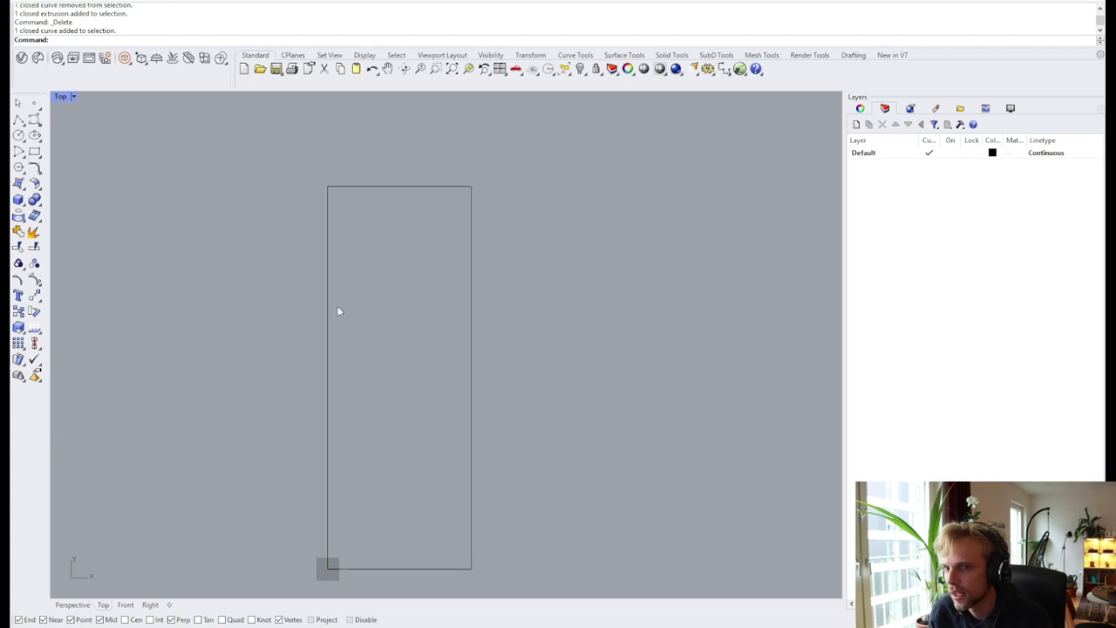
right_drag(338, 310, 342, 261)
right_drag(431, 191, 411, 245)
right_drag(443, 180, 445, 153)
scroll(445, 153, down, 2)
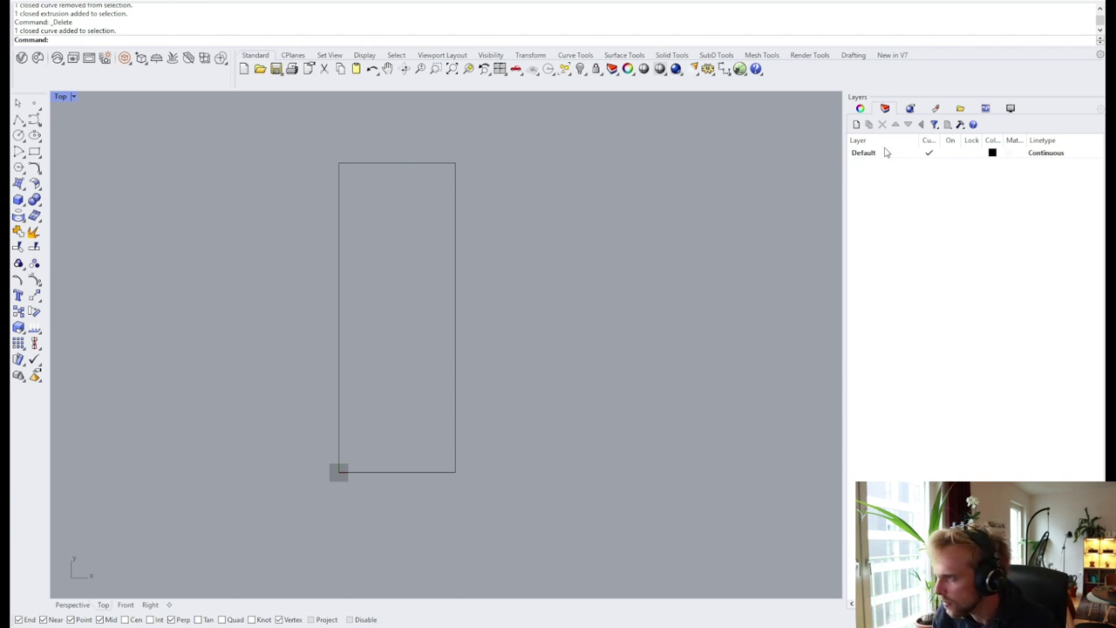
Step: Add two new layers, make the first one current and rename it Construct A
click(855, 124)
click(855, 124)
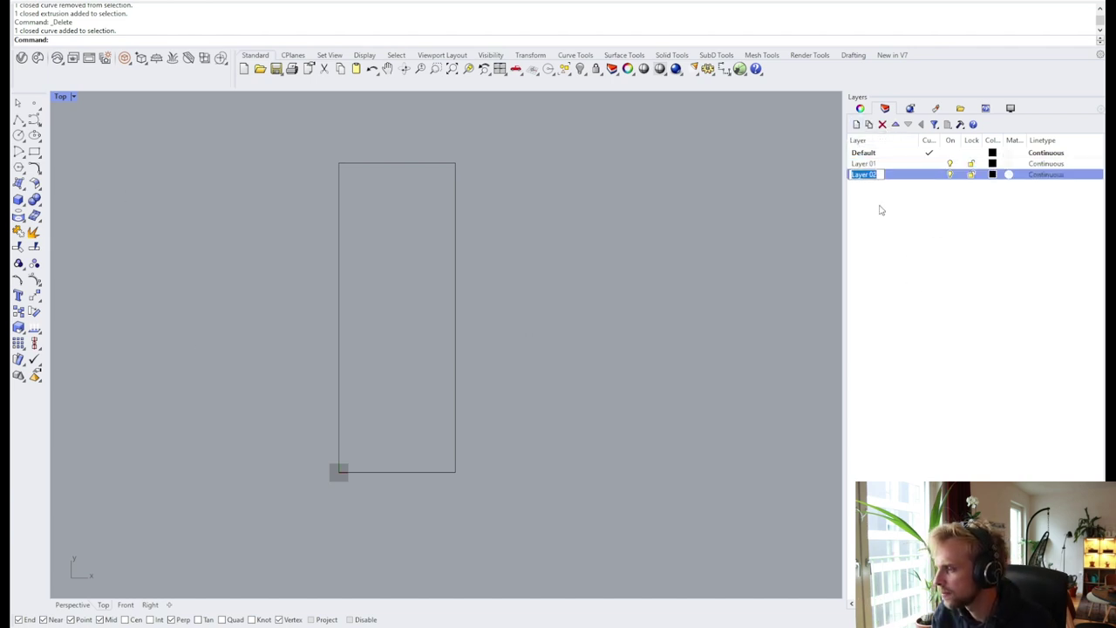
click(860, 165)
double_click(861, 165)
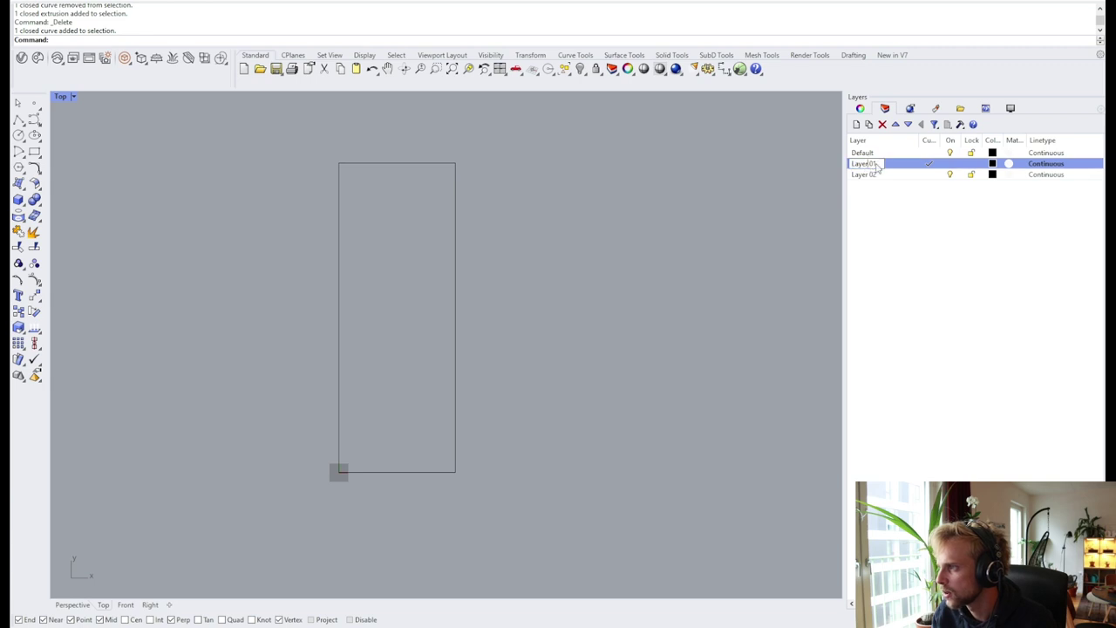
text(Con)
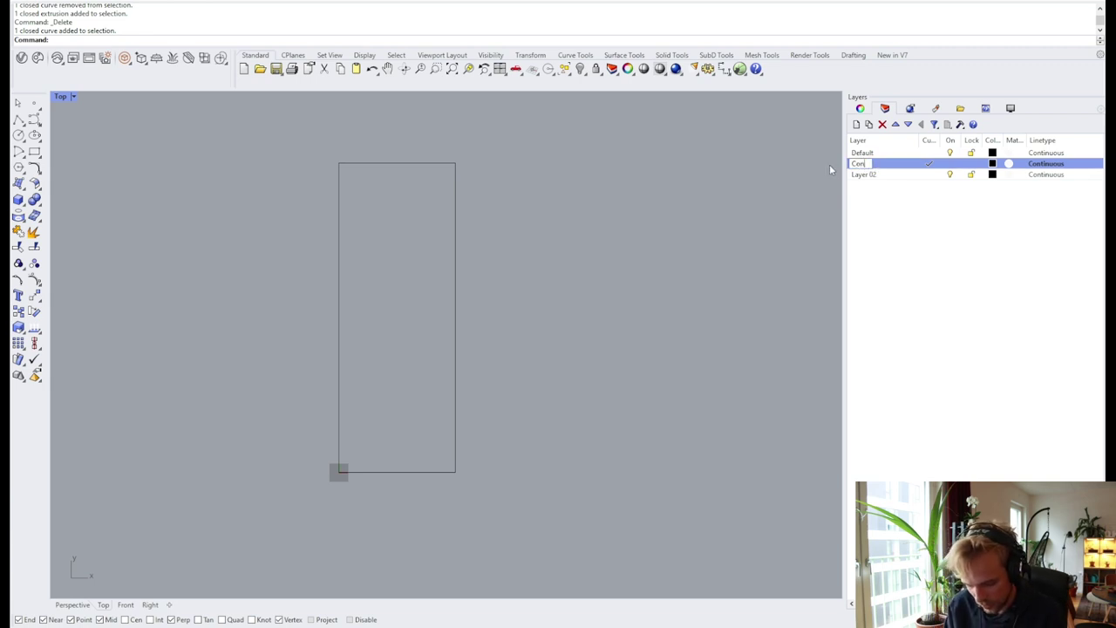
text(struct A)
key(Return)
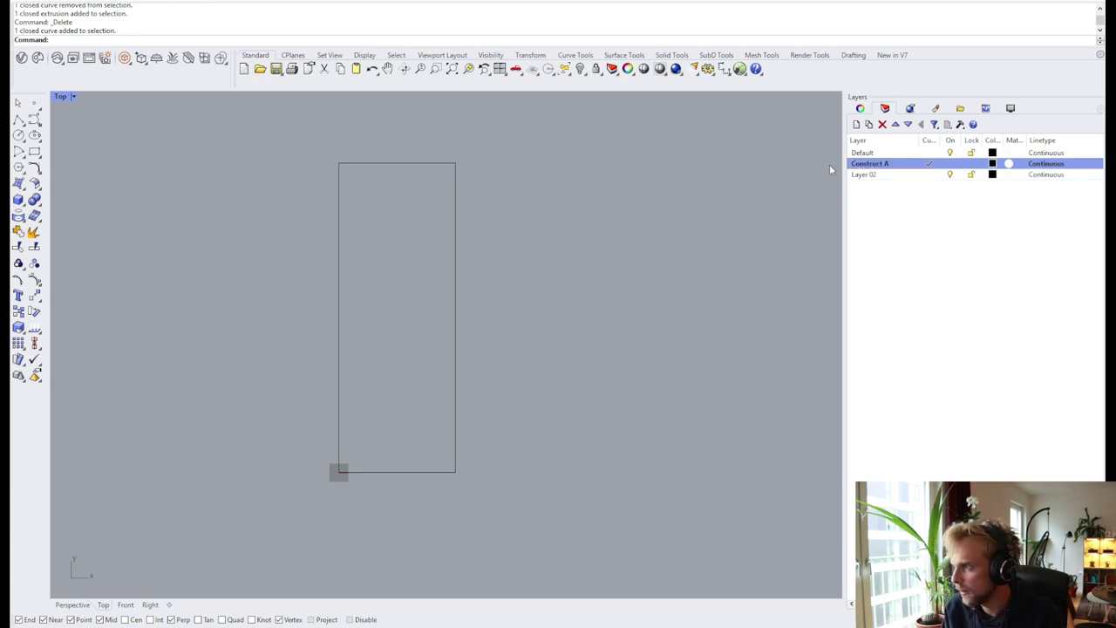
Step: Rename the second new layer, Layer 02, as Construct B
click(861, 178)
click(861, 175)
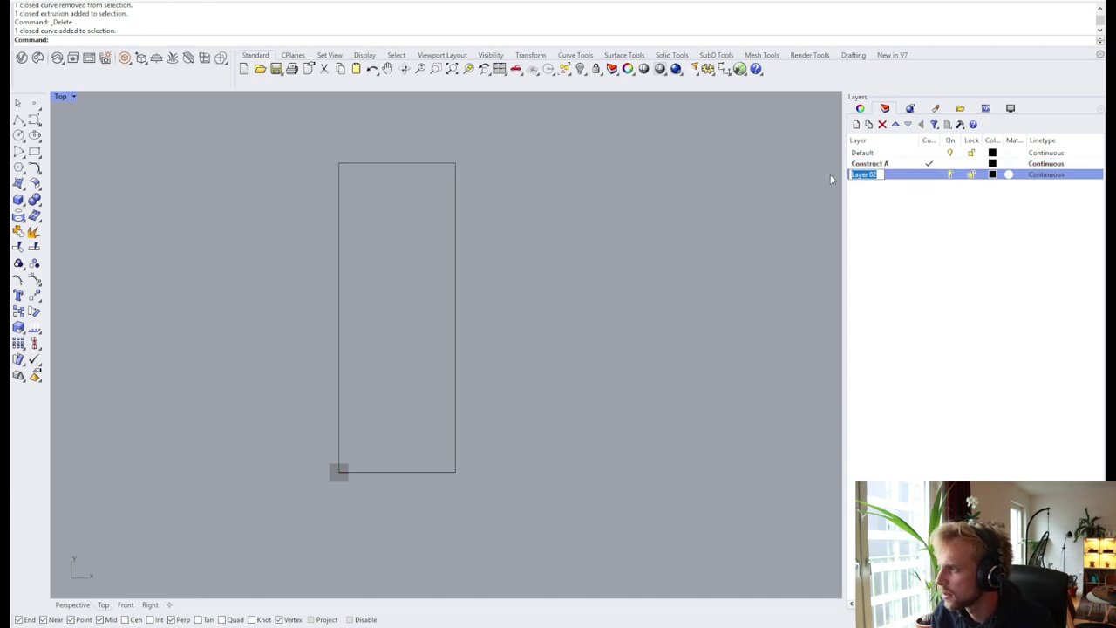
text(Constru)
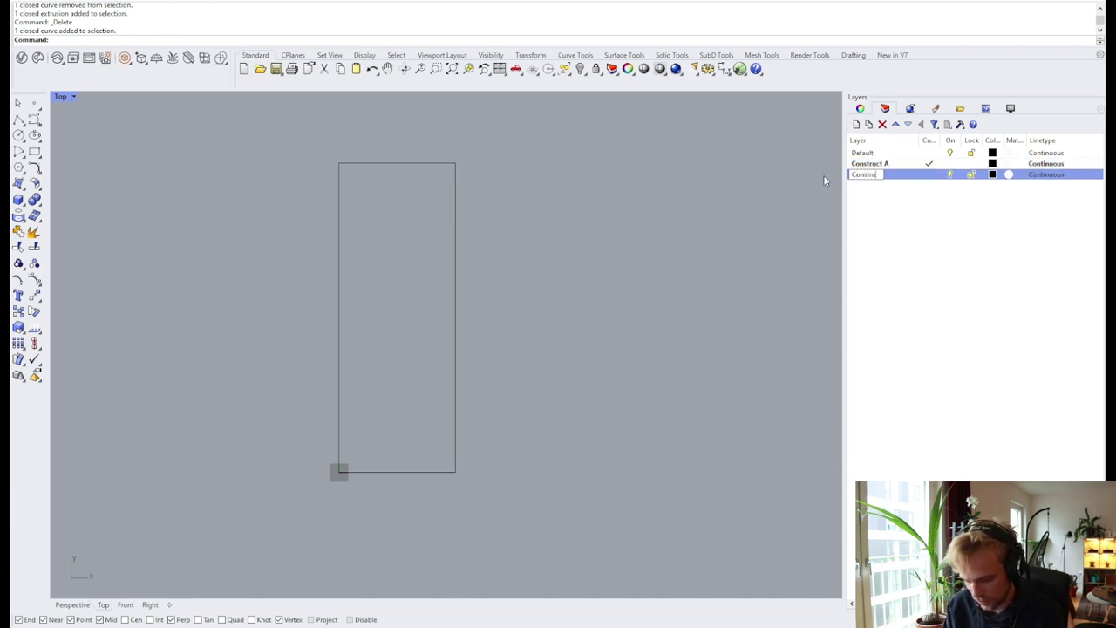
text(ct B)
key(Return)
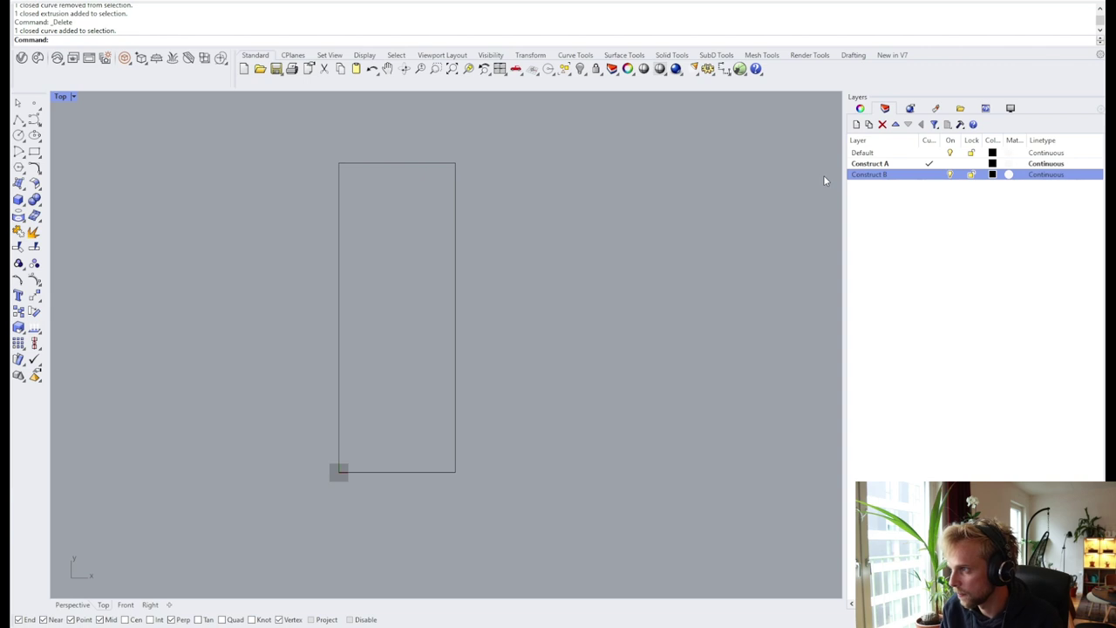
click(915, 268)
Step: Set the Construct A layer's colour to red
click(985, 165)
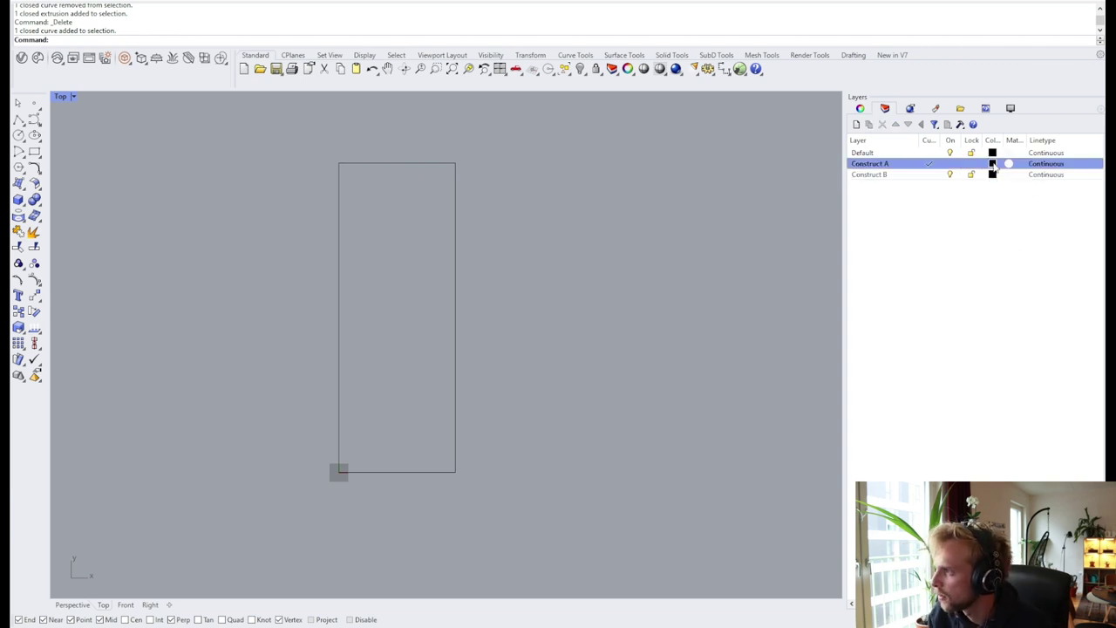
click(991, 164)
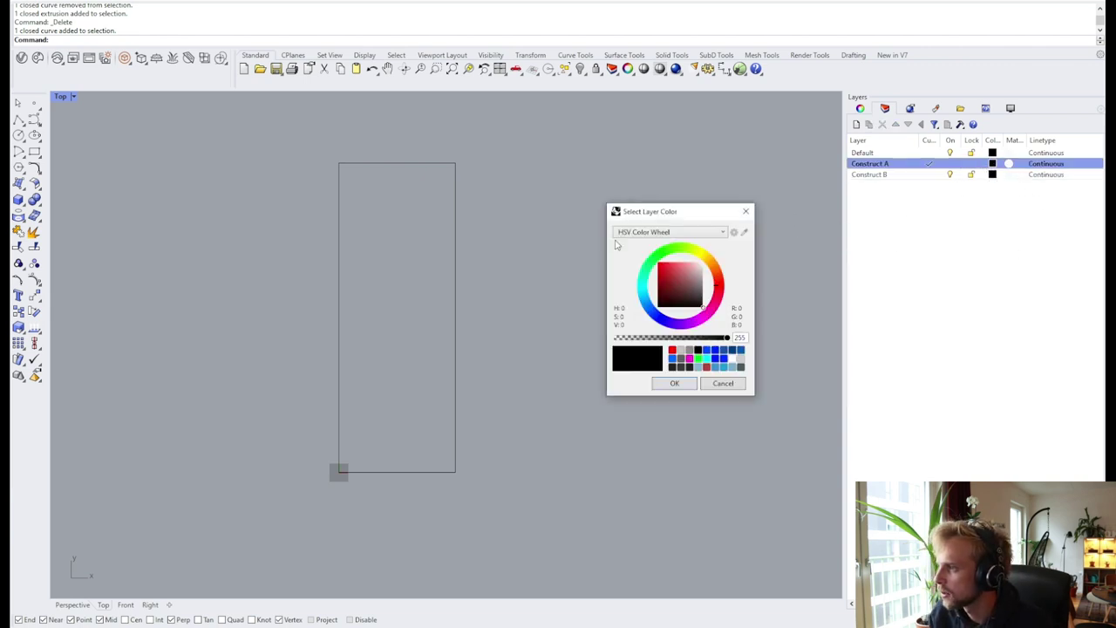
click(671, 349)
click(674, 383)
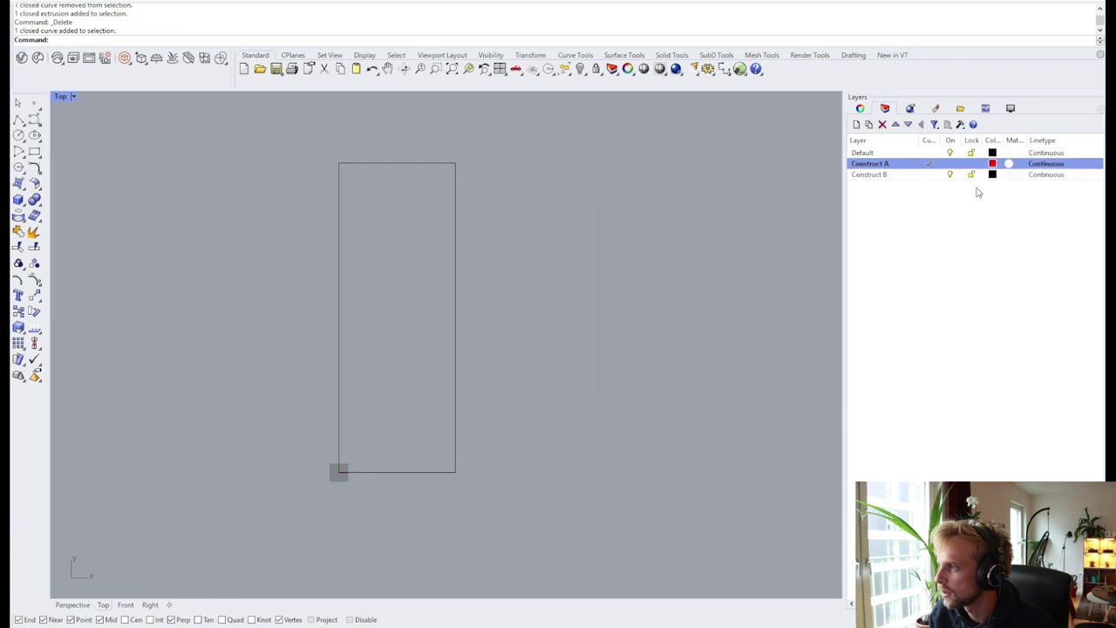
Step: Set the Construct B layer's colour to blue (RGB 0, 42, 255)
click(992, 175)
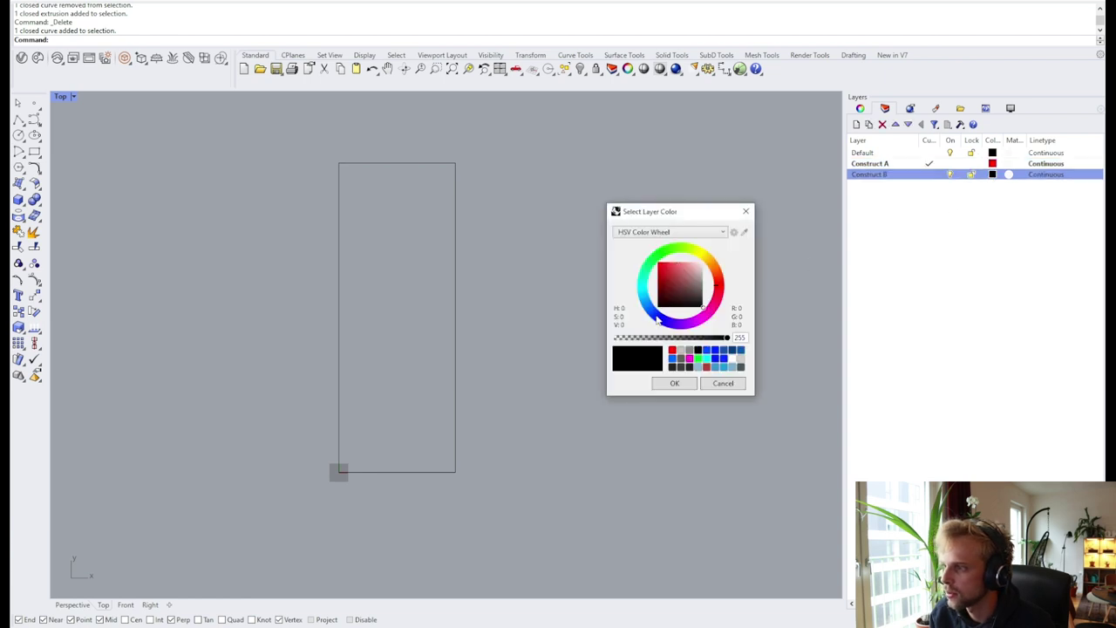
click(657, 320)
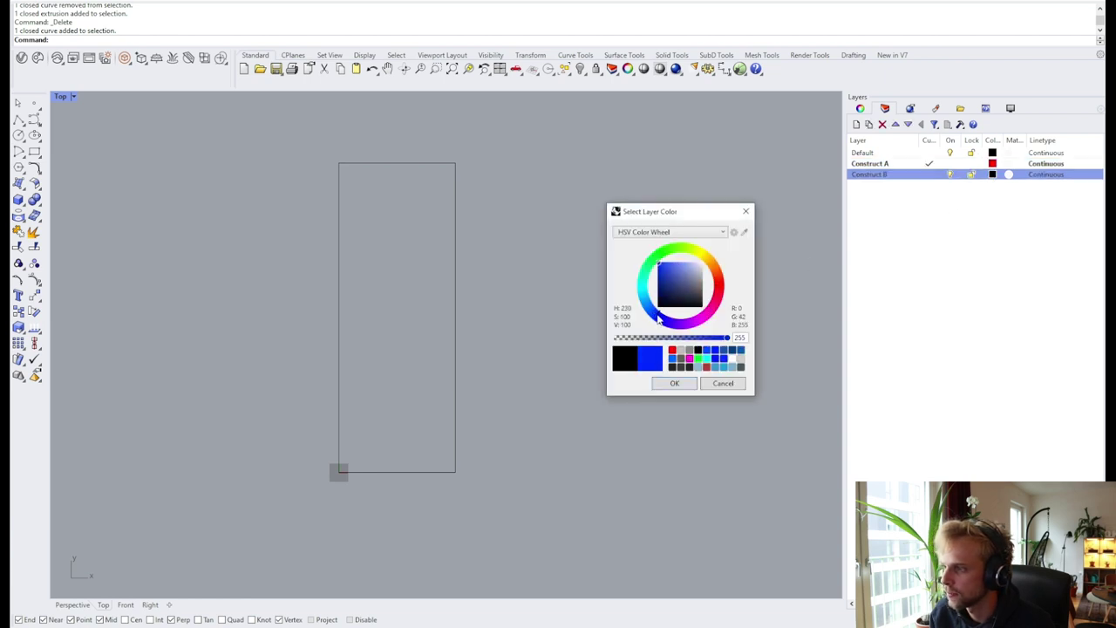
click(674, 384)
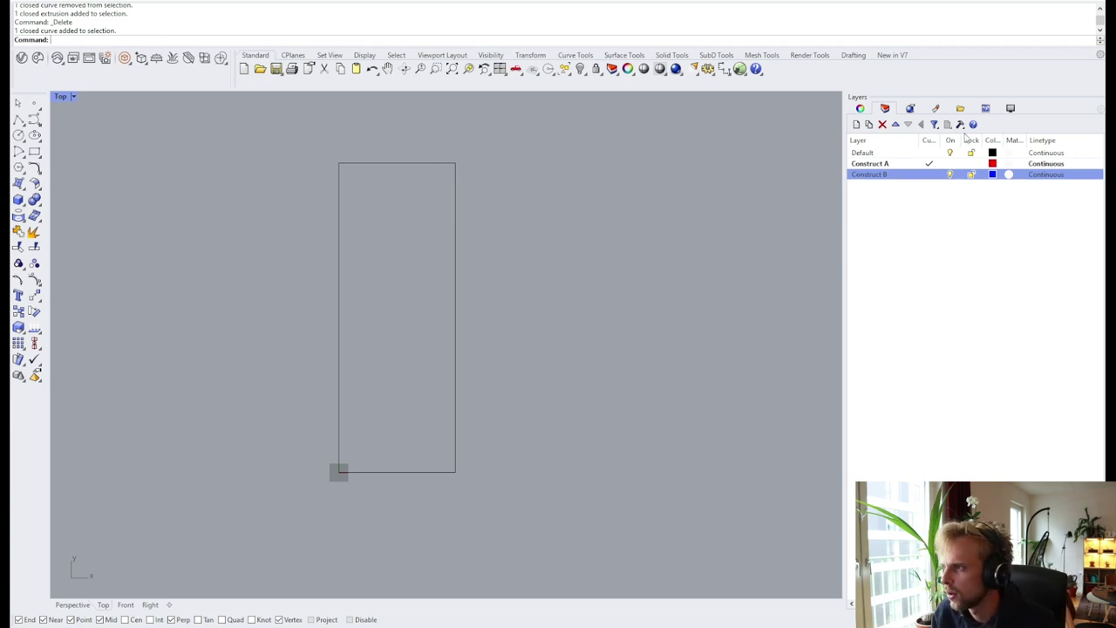
Step: Make the Construct A layer current and draw a slanted two-point polyline outside the rectangle's upper-left corner
click(906, 164)
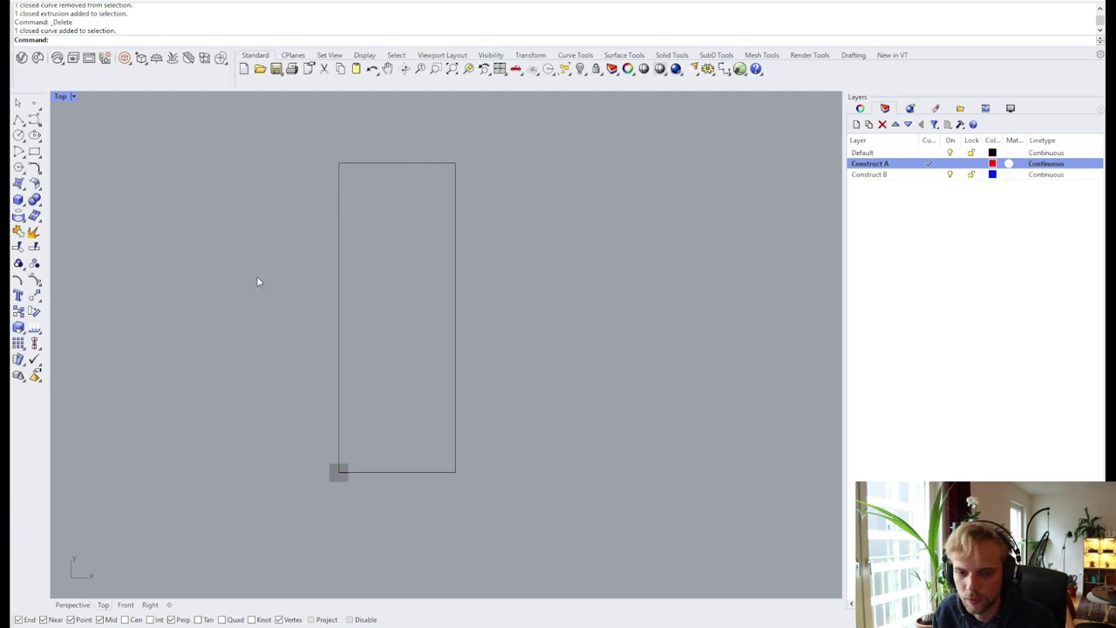
right_drag(501, 167, 508, 175)
click(18, 119)
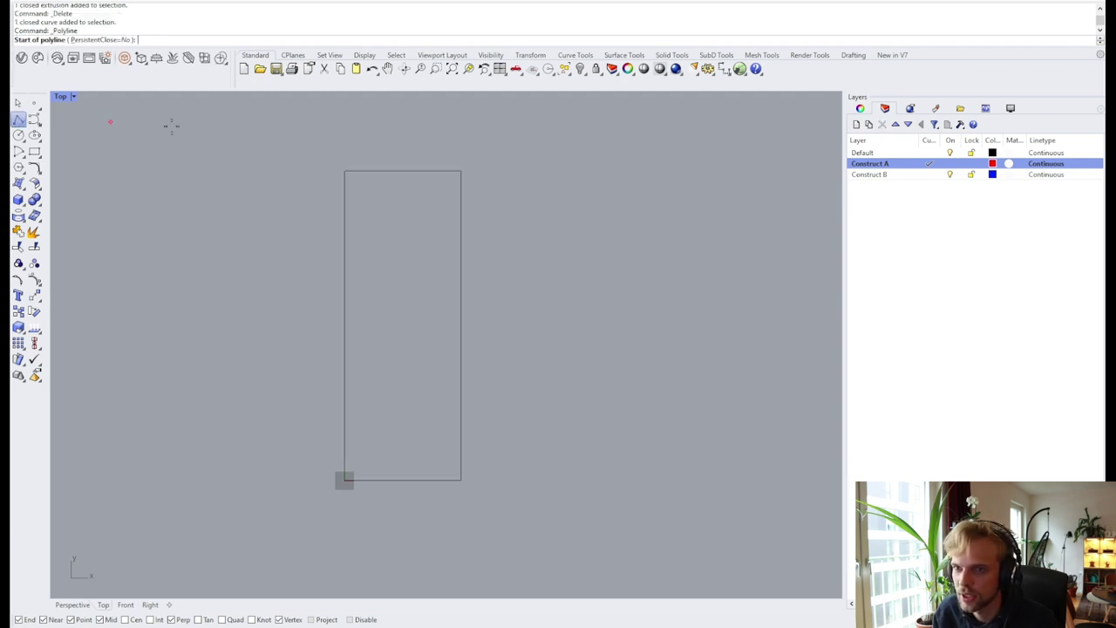
click(361, 106)
click(262, 270)
key(Return)
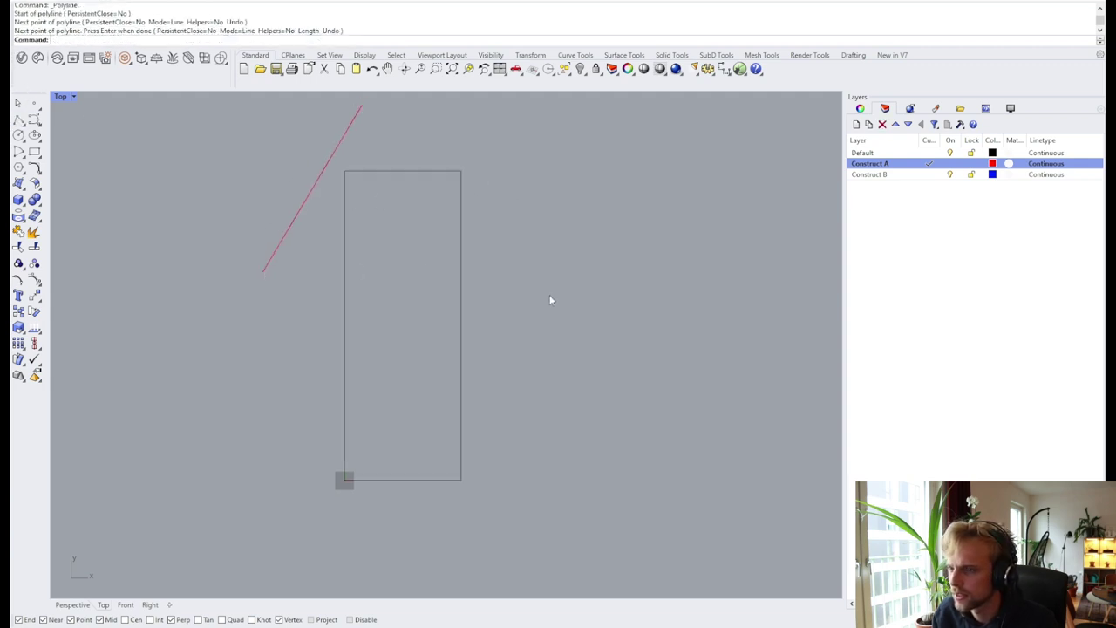
Step: Draw two more slanted red lines, one past the rectangle's lower-right corner and one diagonally through the rectangle
key(Return)
click(572, 345)
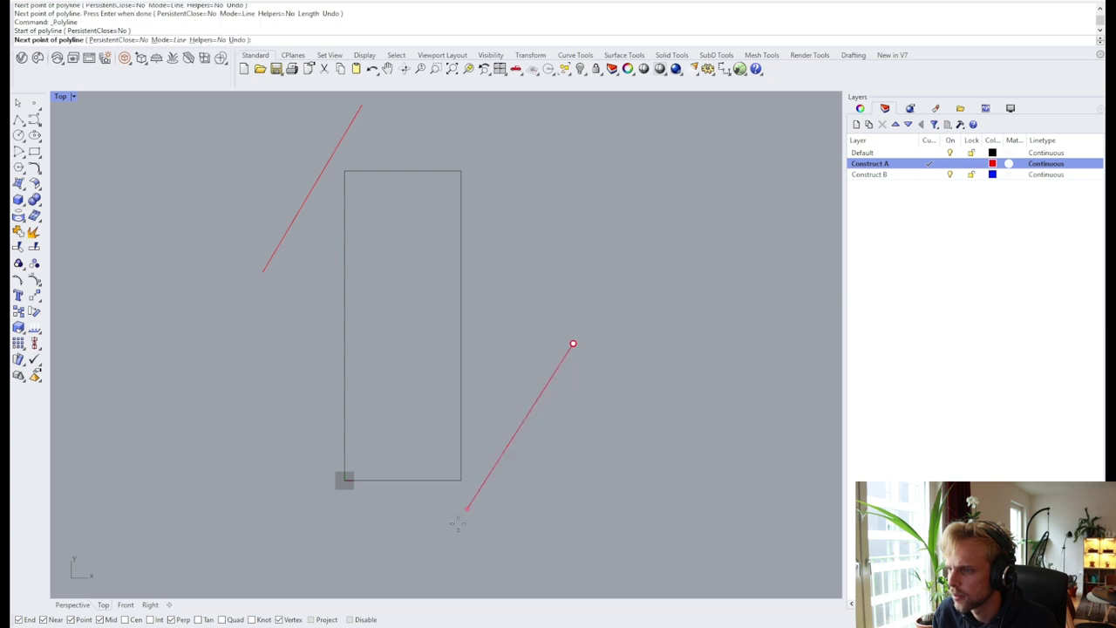
click(412, 564)
key(Return)
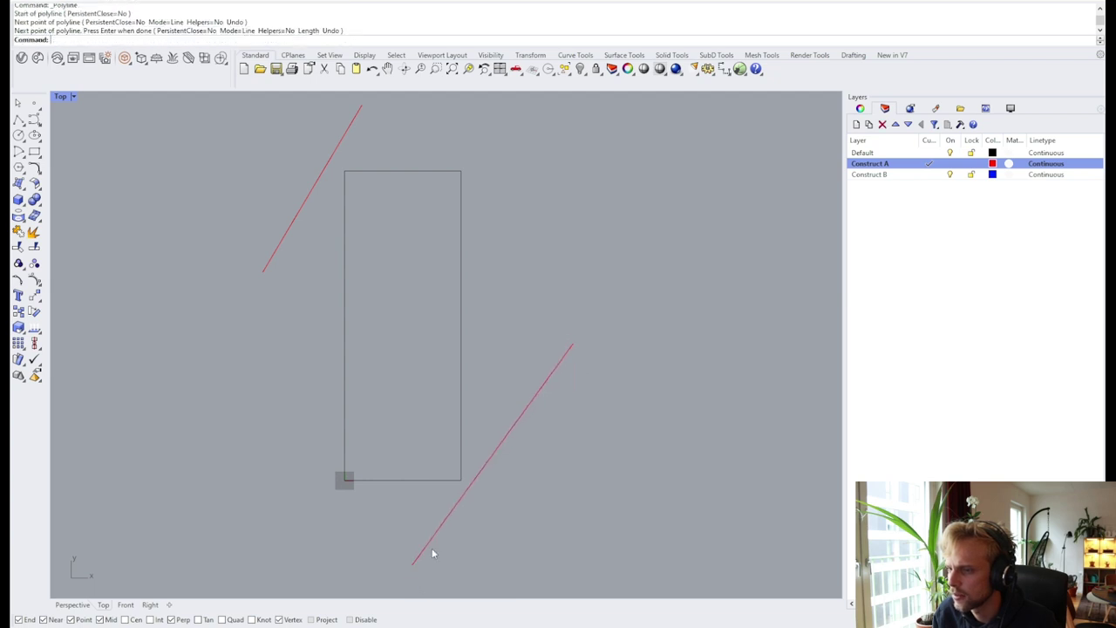
key(Return)
click(500, 141)
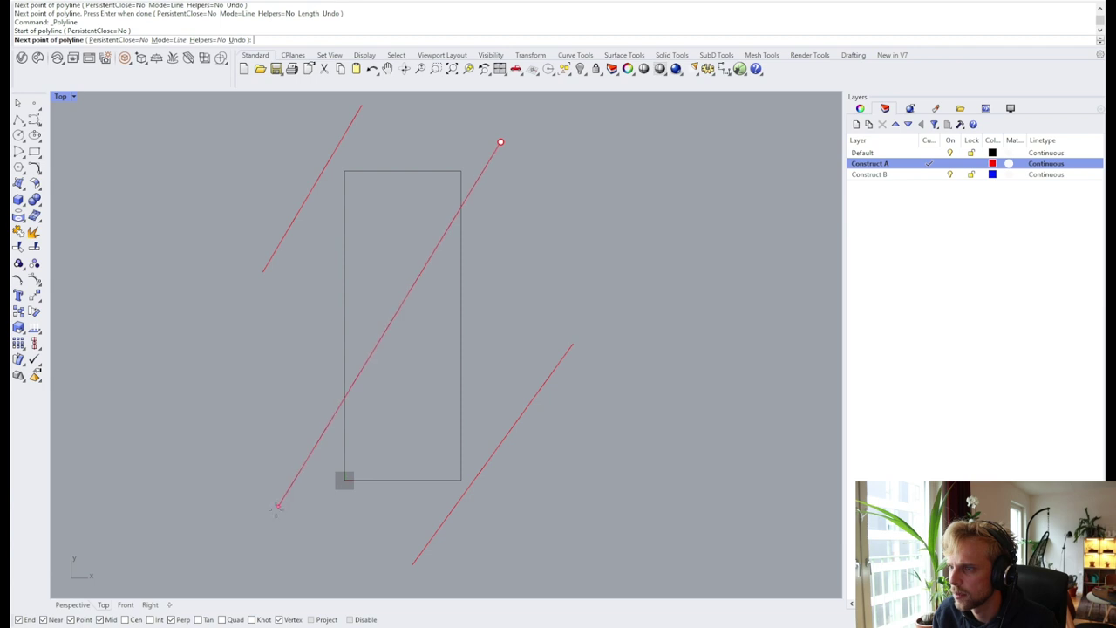
click(375, 533)
key(Return)
scroll(488, 289, down, 2)
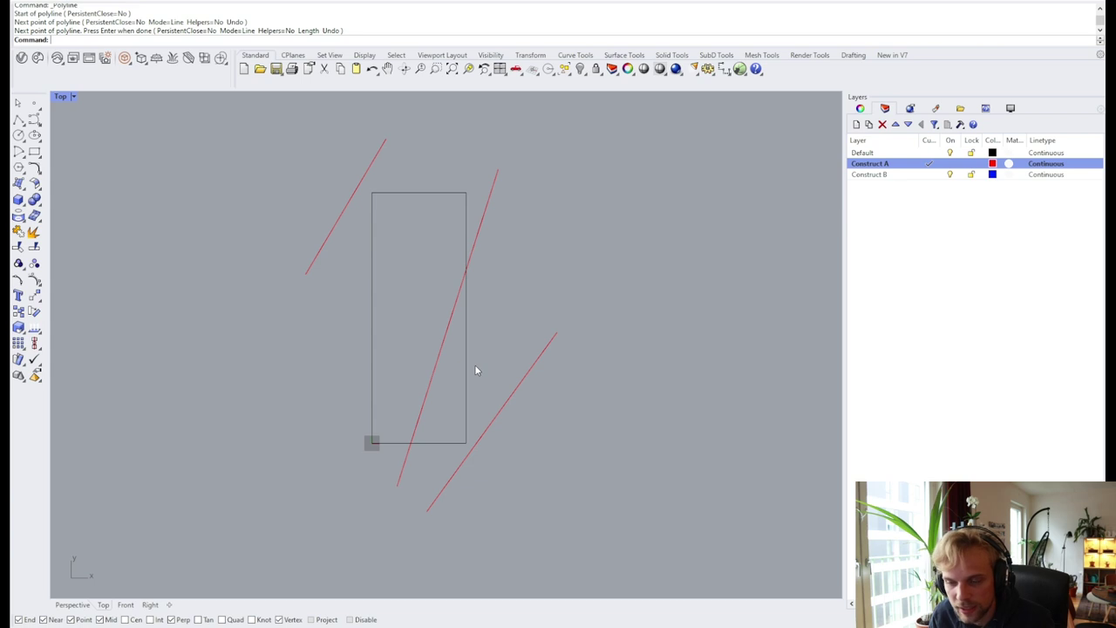
Step: Make the Construct B layer current and draw a line sloping down to the right past the rectangle's lower-left corner
click(905, 177)
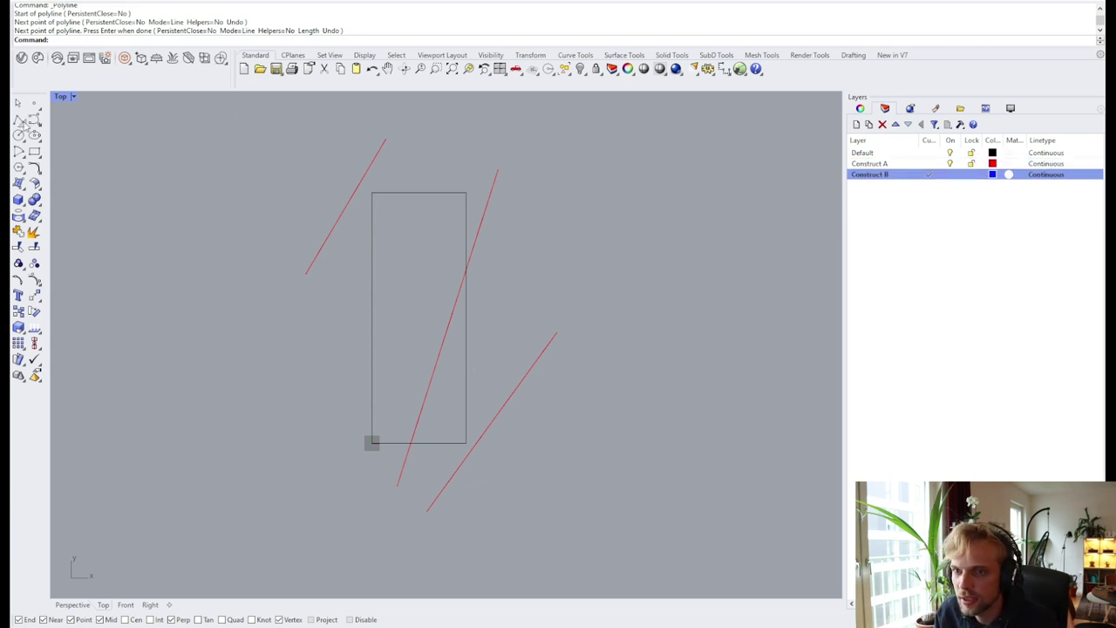
click(19, 120)
click(259, 377)
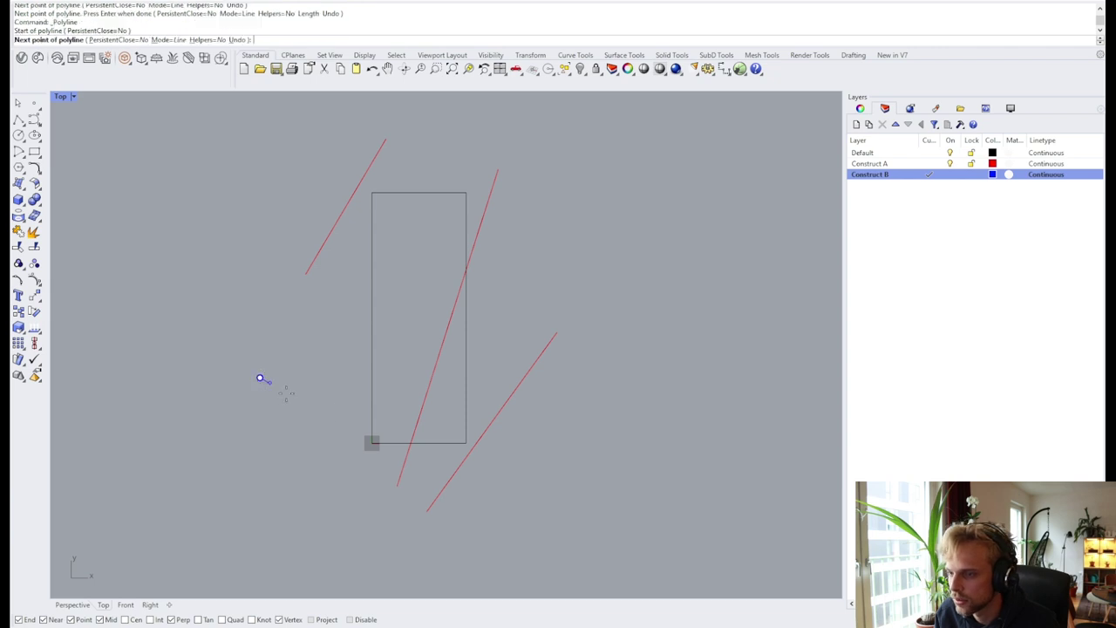
click(472, 521)
key(Return)
Step: Draw two more blue lines, one across the rectangle's middle and one rising past its upper-left corner
key(Return)
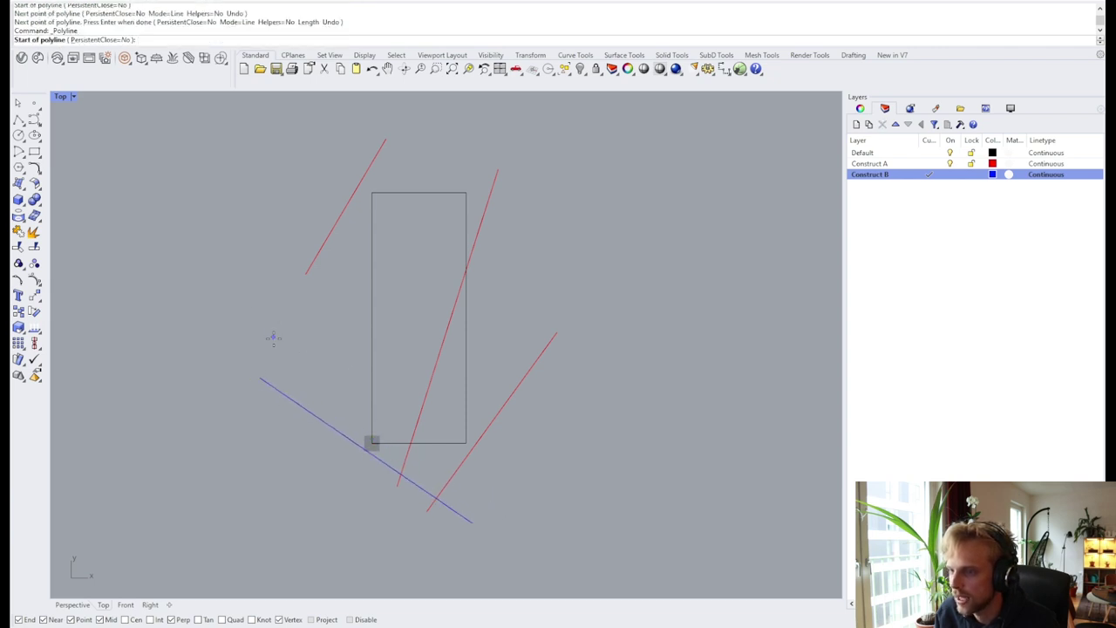
click(277, 340)
click(593, 299)
key(Return)
key(Return)
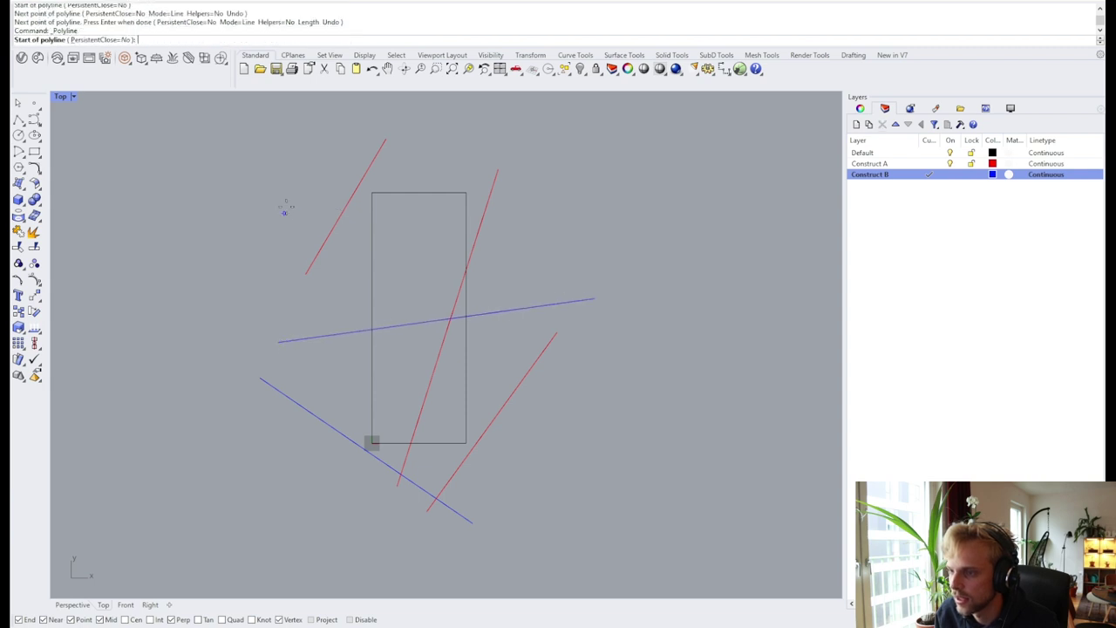
click(272, 257)
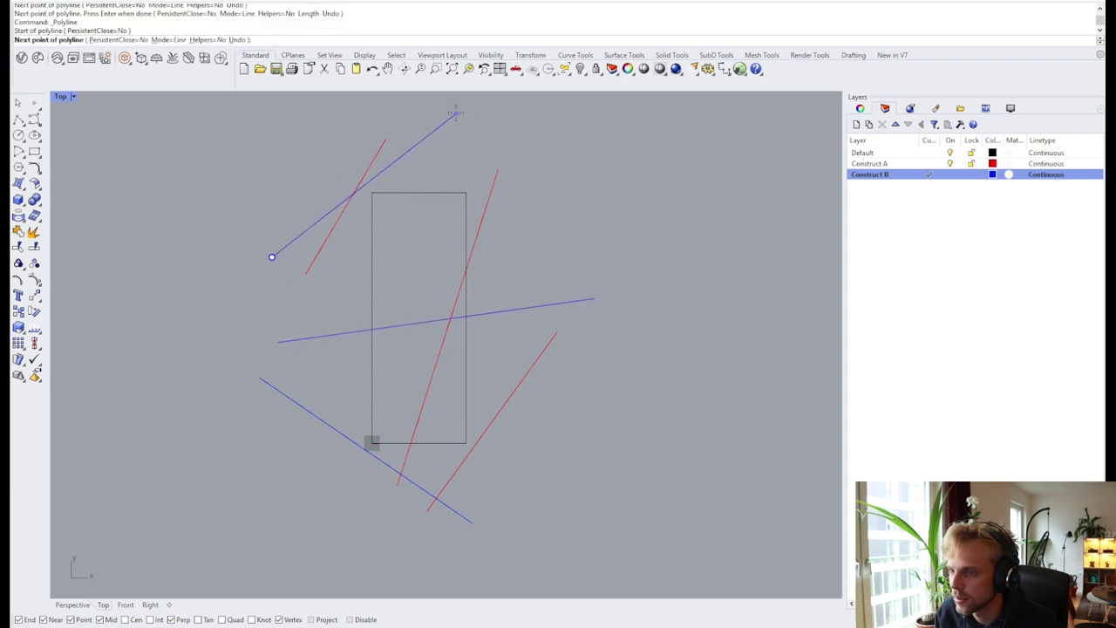
click(467, 104)
key(Return)
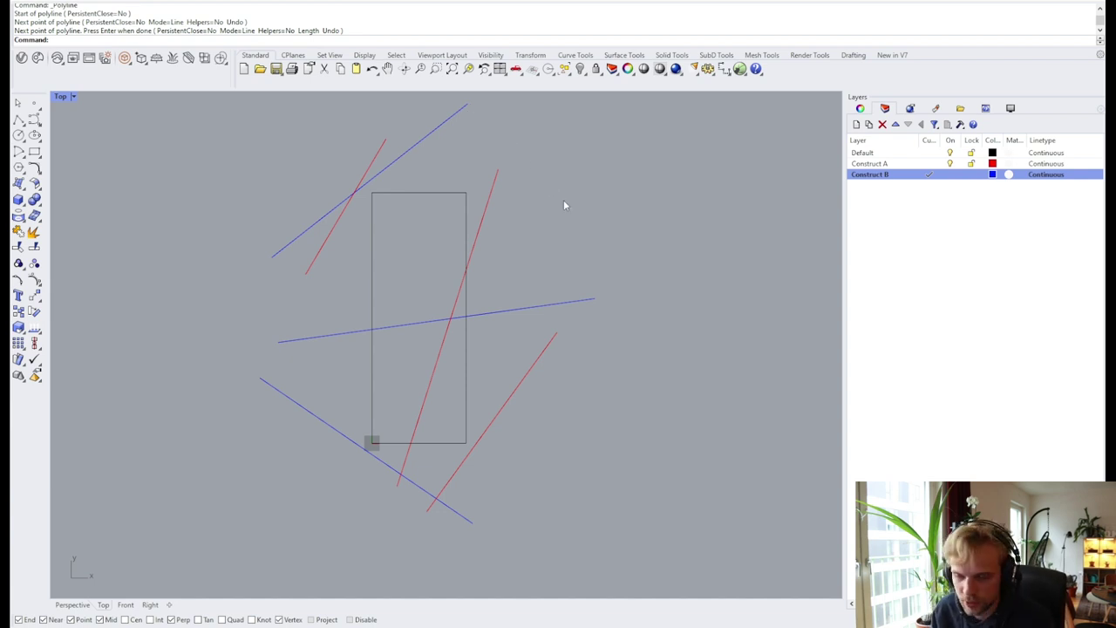
Step: Use TweenCurves to create 6 curves between the upper and middle blue lines on the current layer
right_drag(563, 206, 539, 217)
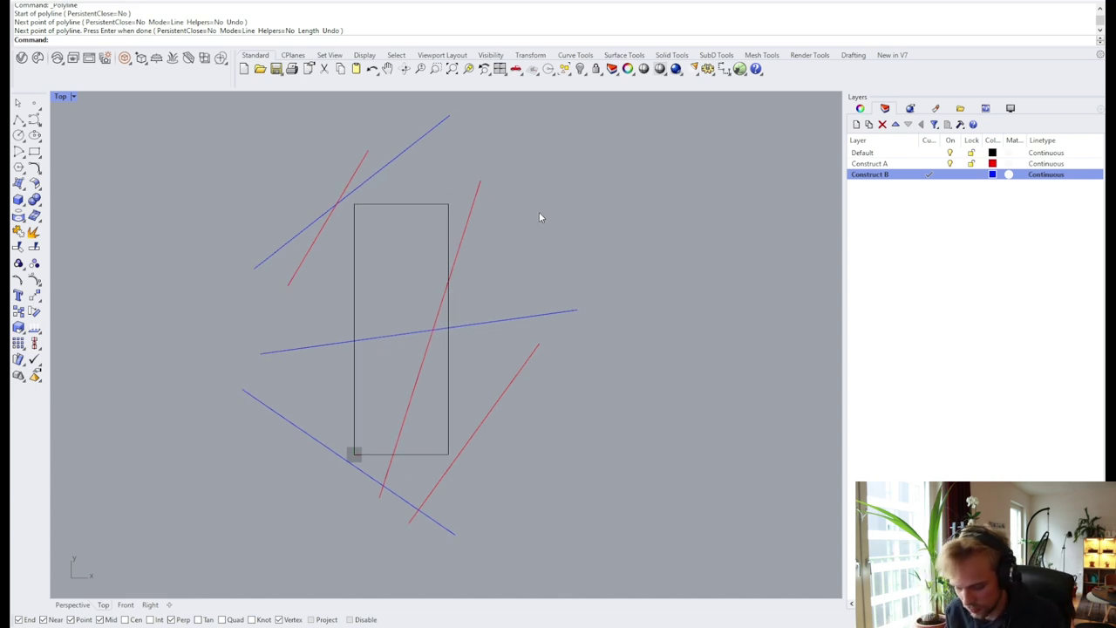
text(TweenCurves)
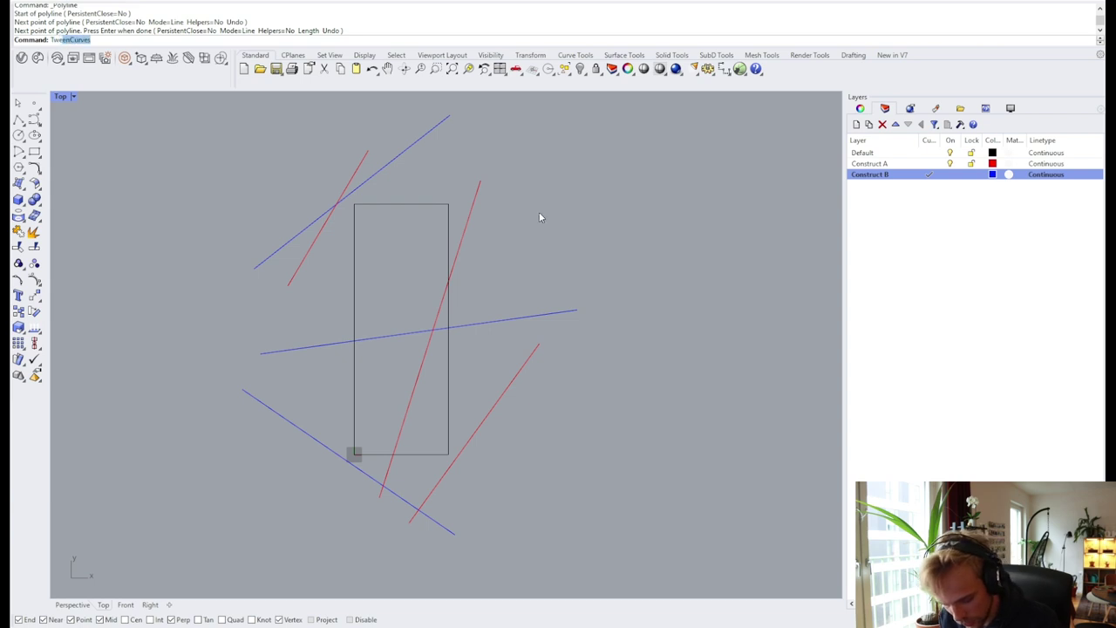
key(Return)
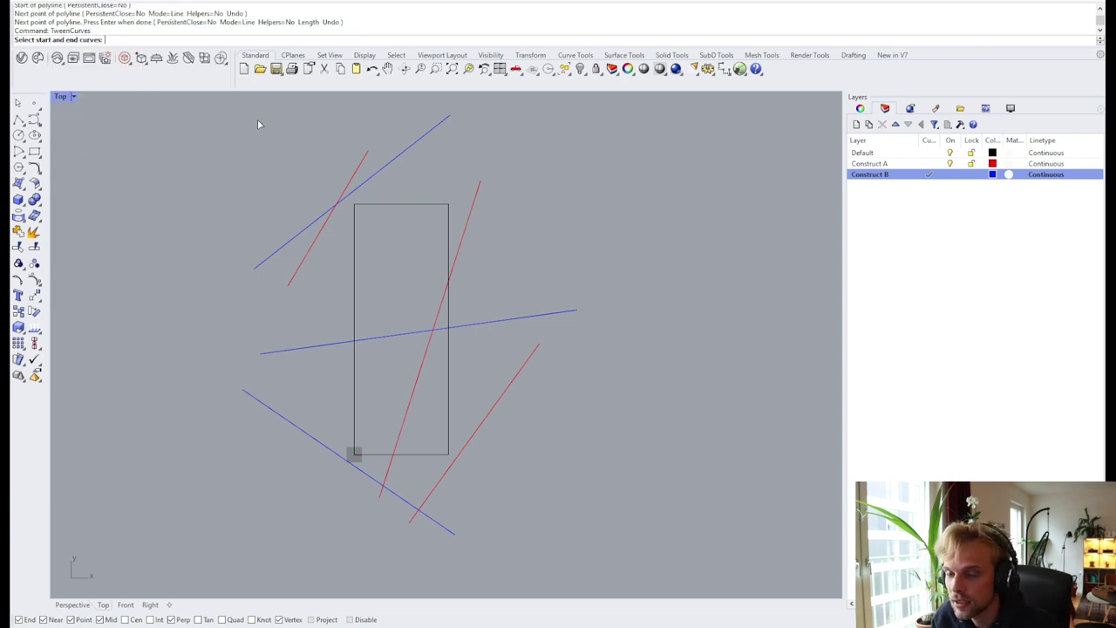
click(268, 261)
click(282, 352)
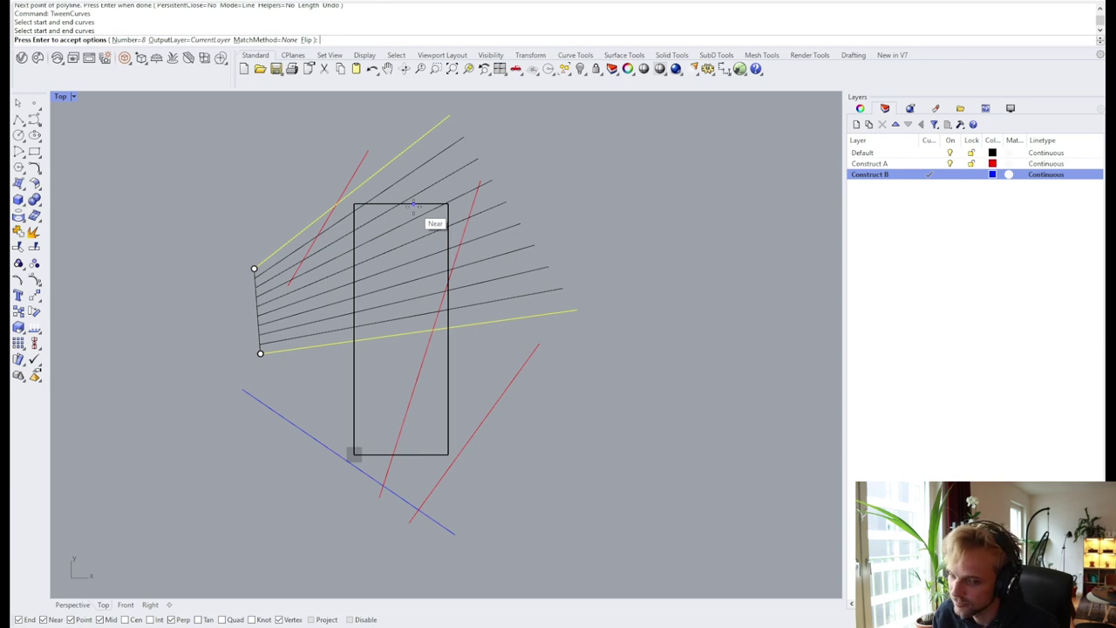
click(123, 40)
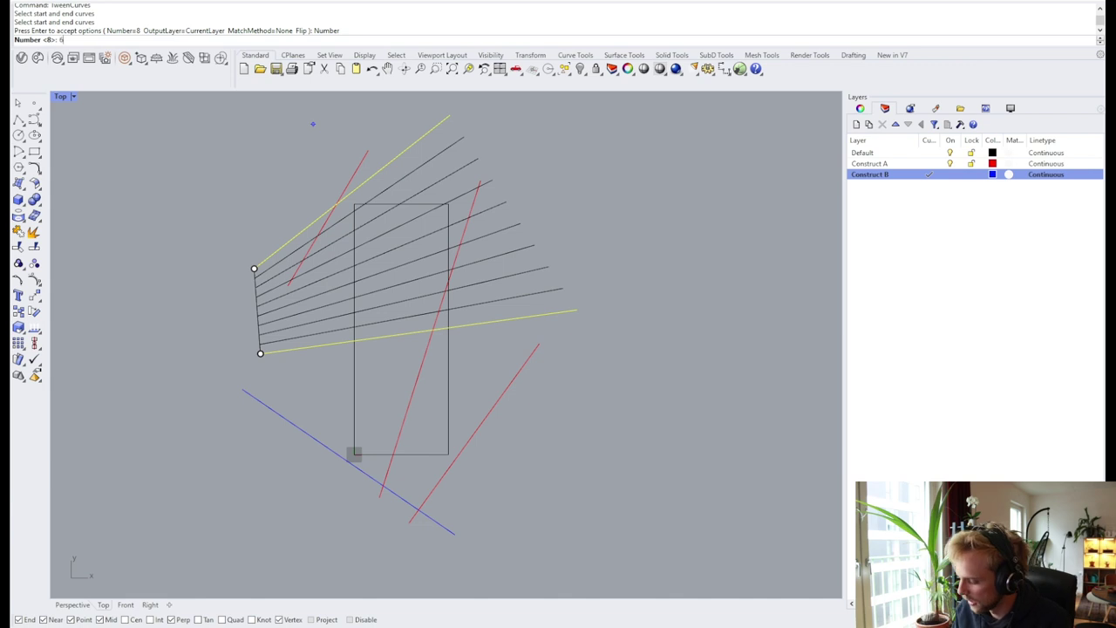
key(Return)
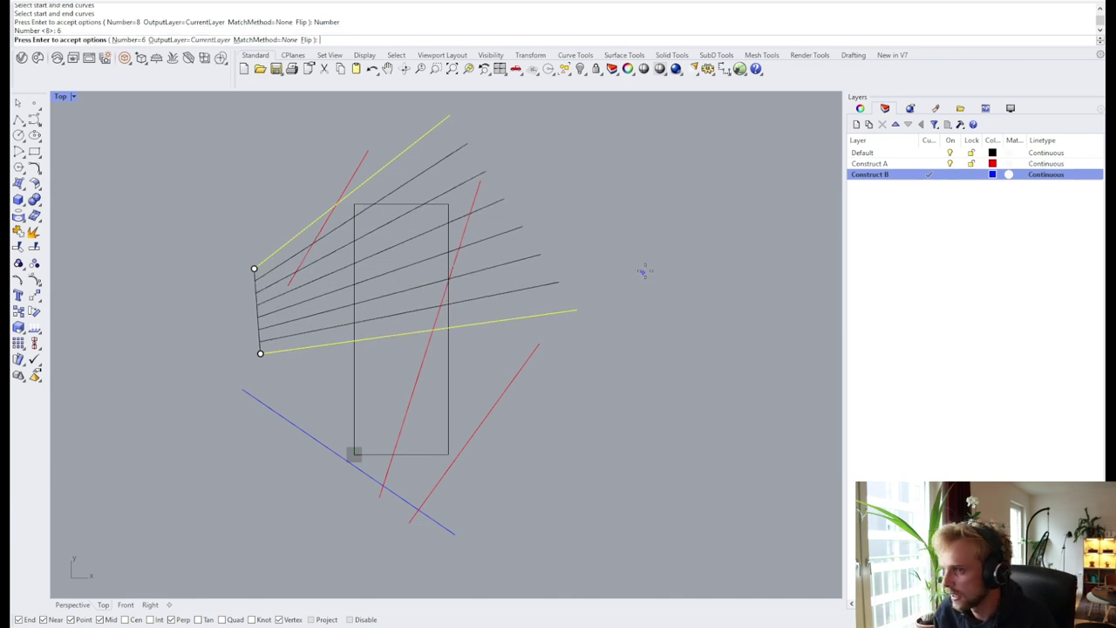
key(Return)
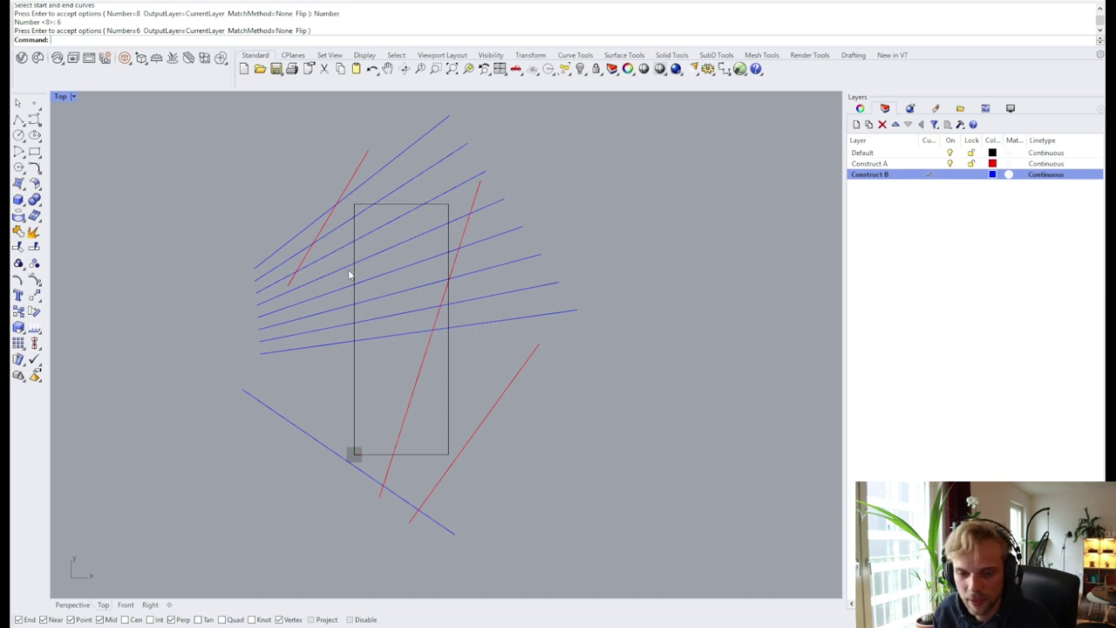
Step: Tween 6 curves between the middle and lower blue lines
click(319, 348)
shift+click(310, 441)
key(Return)
key(Return)
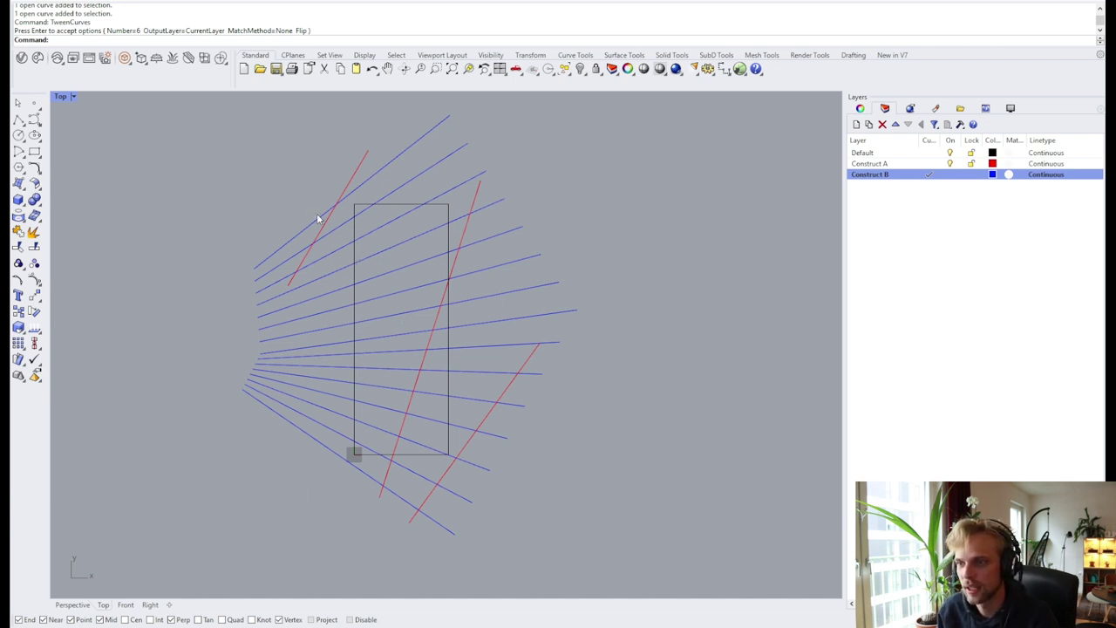
Step: Extend the left red line's lower end down and left, beyond the left ends of the blue lines
click(327, 229)
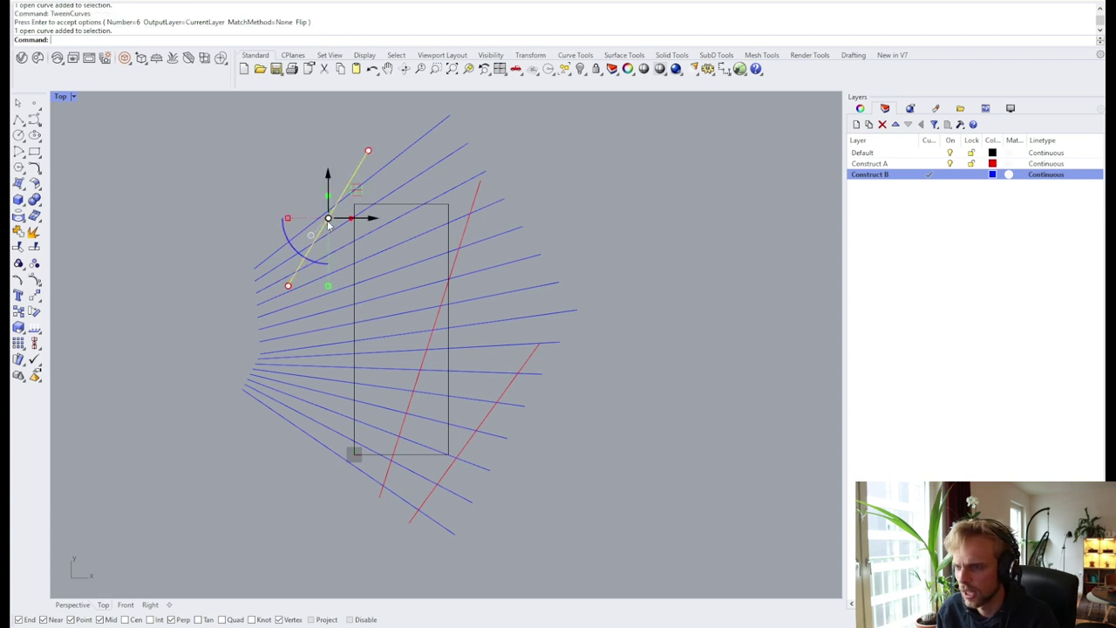
drag(288, 284, 228, 388)
click(189, 398)
Step: Move the middle red line's upper end left to above the rectangle, and extend the left red line's upper end up and right
click(443, 304)
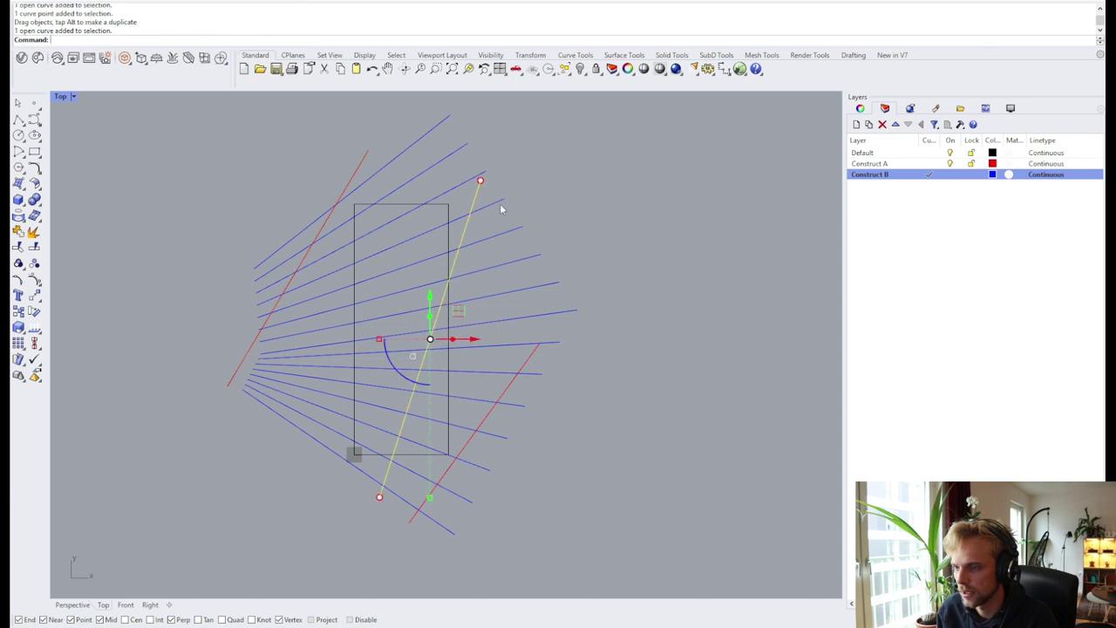
click(479, 181)
drag(517, 180, 460, 178)
key(Escape)
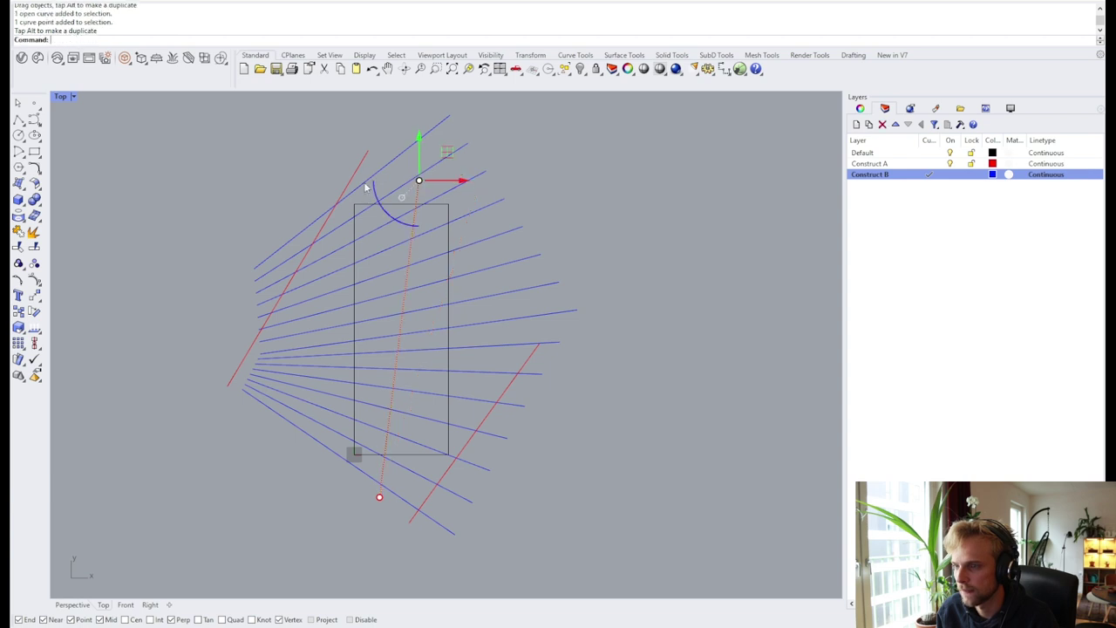
click(360, 159)
drag(366, 154, 394, 140)
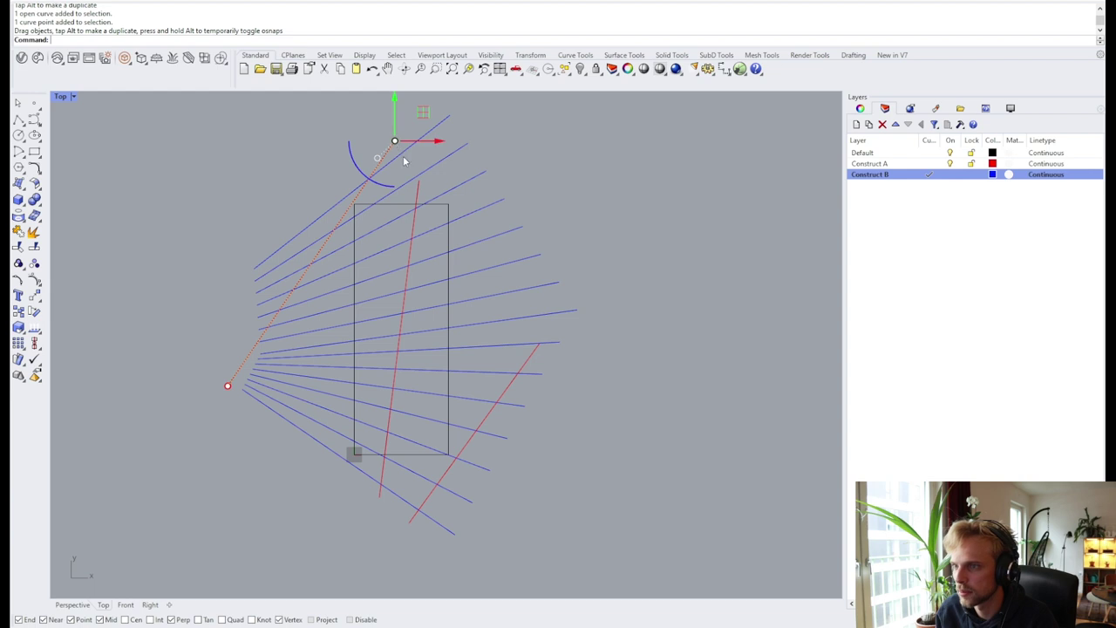
click(590, 241)
Step: Move the right red line's lower end slightly left, below the lowest blue line
right_drag(423, 493, 429, 453)
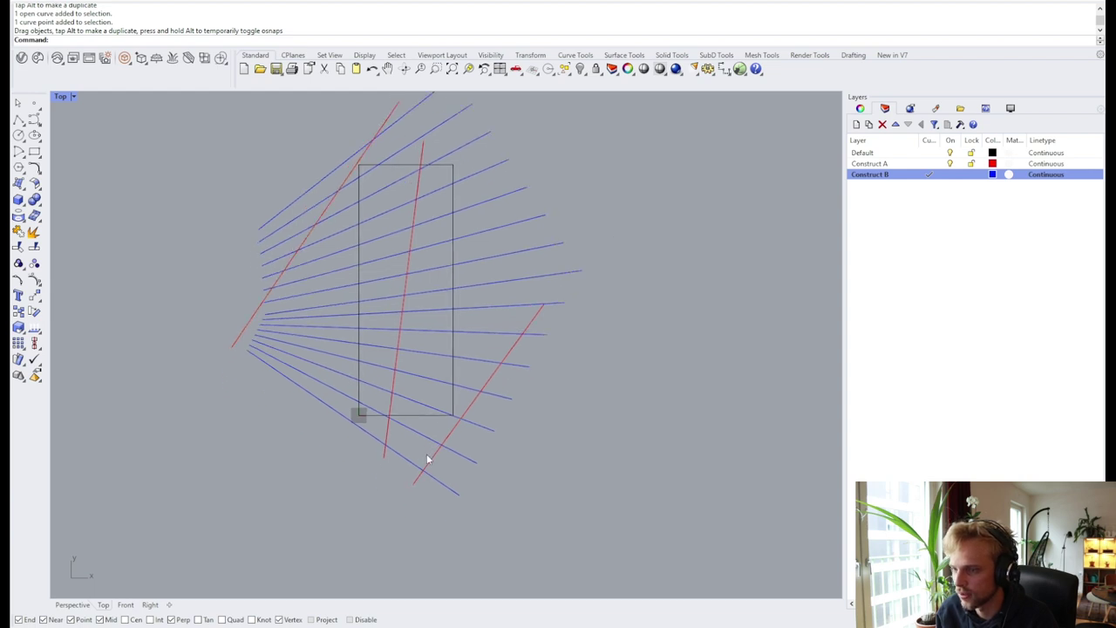
click(423, 470)
scroll(421, 479, up, 2)
scroll(415, 486, up, 1)
drag(411, 484, 387, 479)
scroll(653, 177, down, 6)
right_drag(653, 179, 567, 365)
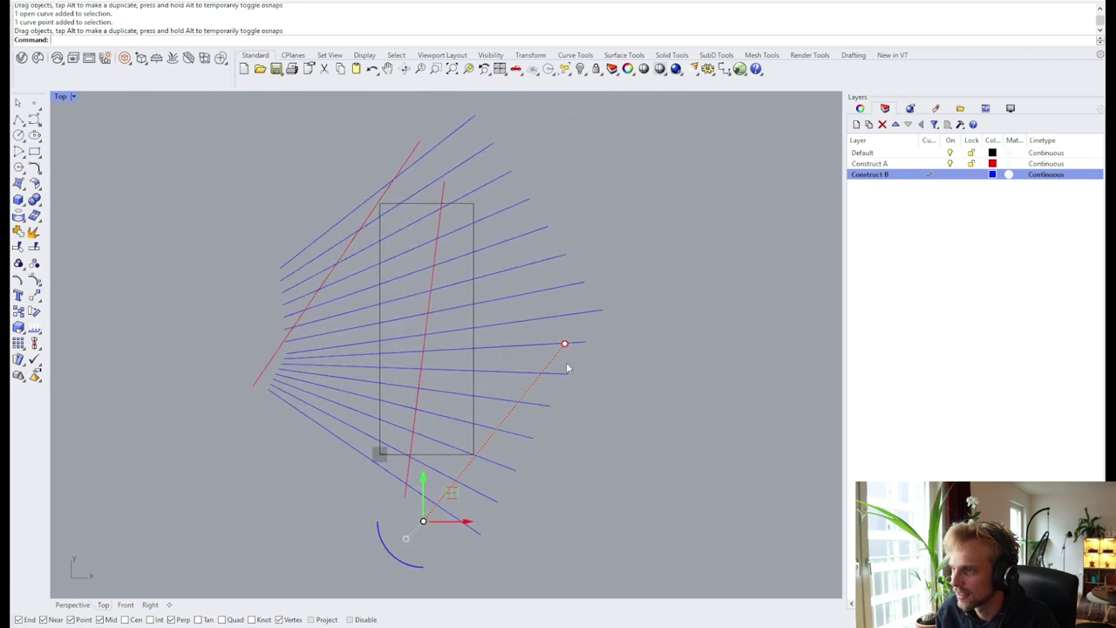
Step: Extend the right red line's upper end up and right, beyond the right ends of the blue lines
scroll(558, 338, up, 2)
drag(566, 341, 649, 307)
key(Escape)
click(553, 364)
drag(566, 346, 626, 273)
click(667, 228)
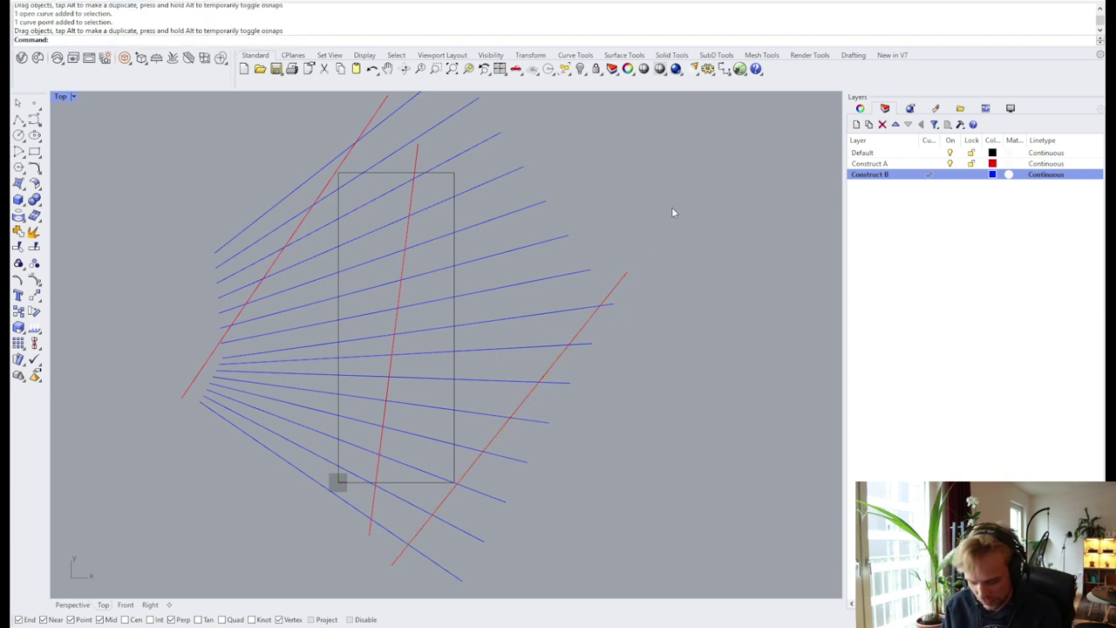
Step: Make the Construct A layer current and tween 6 curves between the left and middle red lines
click(907, 163)
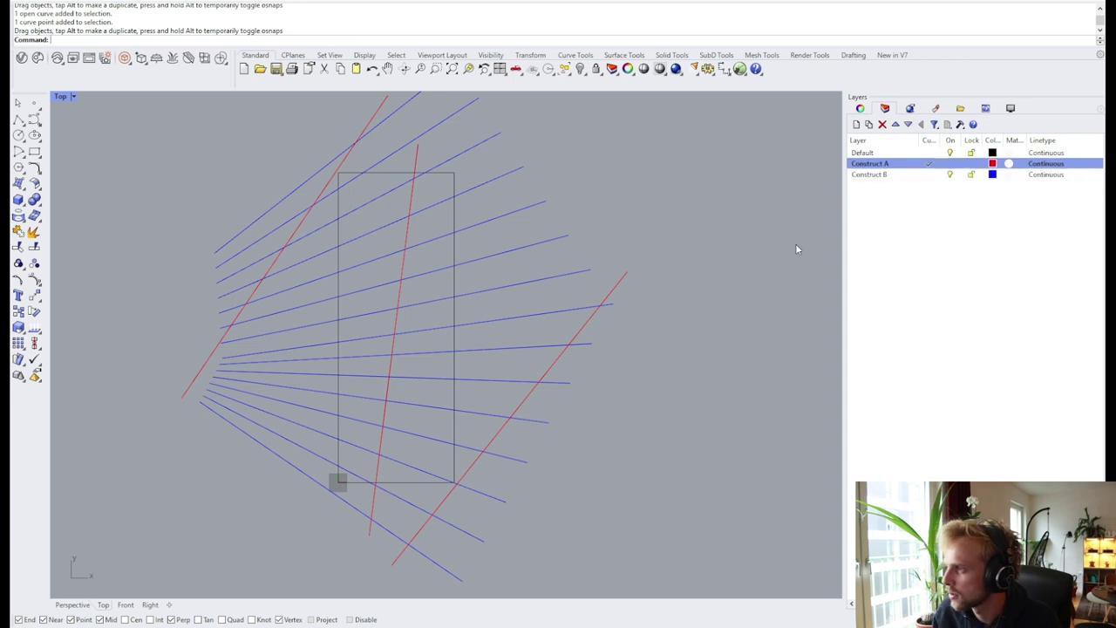
text(TweenCurves)
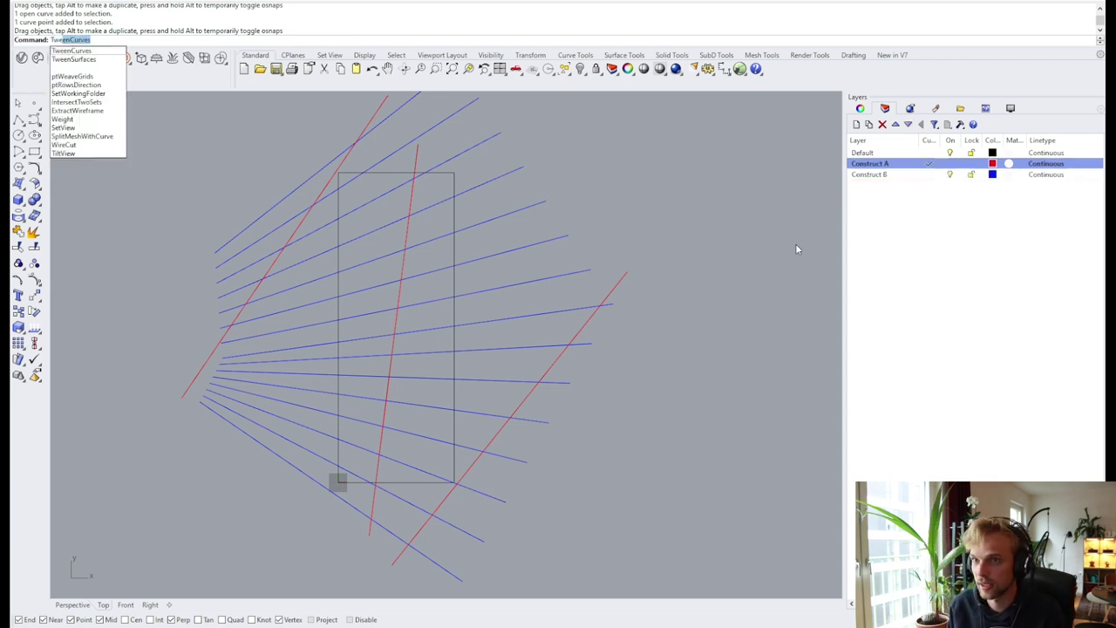
key(Return)
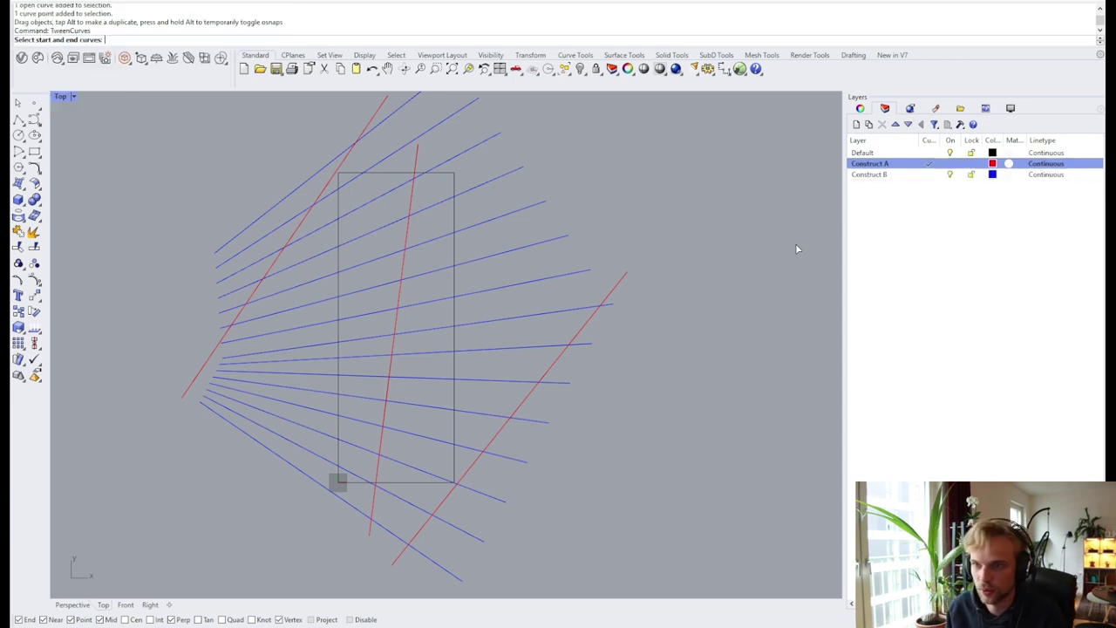
click(381, 107)
click(416, 163)
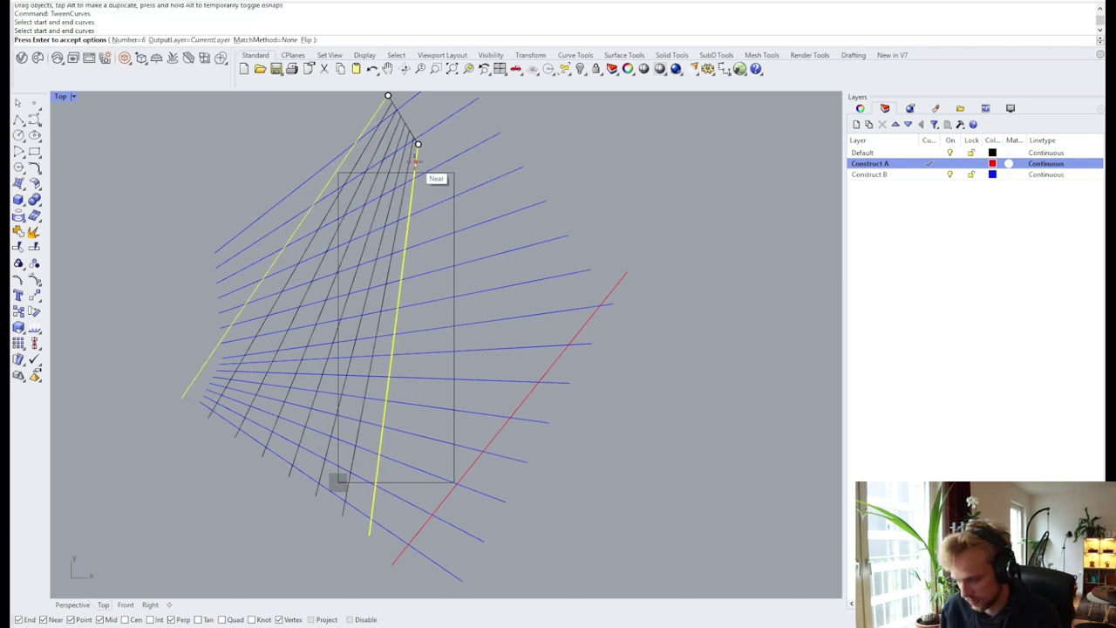
key(Return)
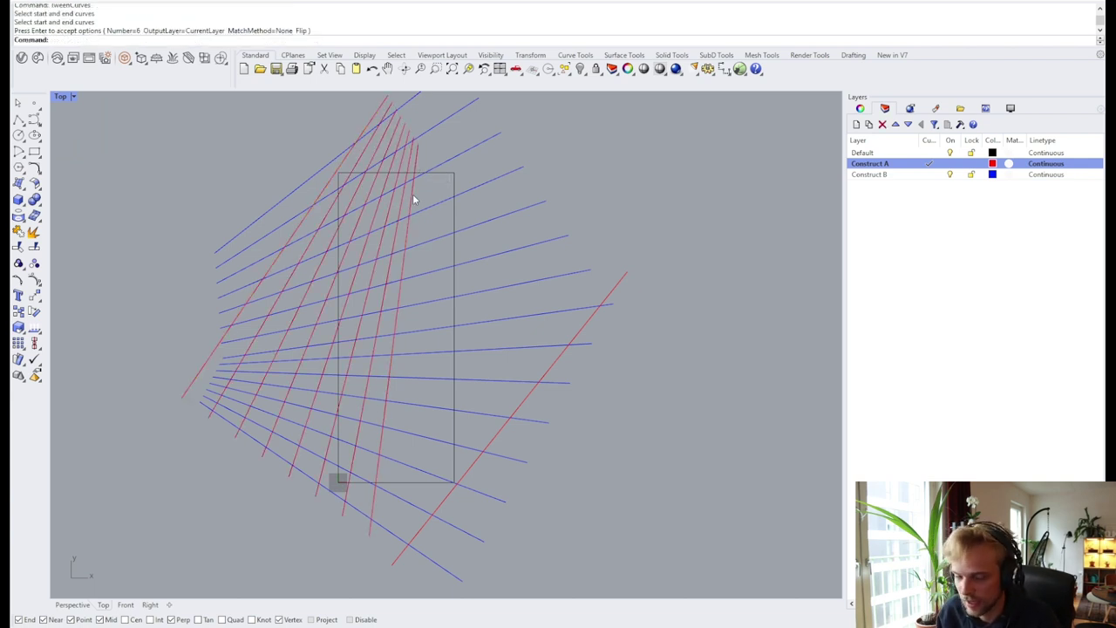
Step: Tween 6 curves between the middle and right red lines
click(414, 200)
shift+click(607, 296)
key(Return)
key(Return)
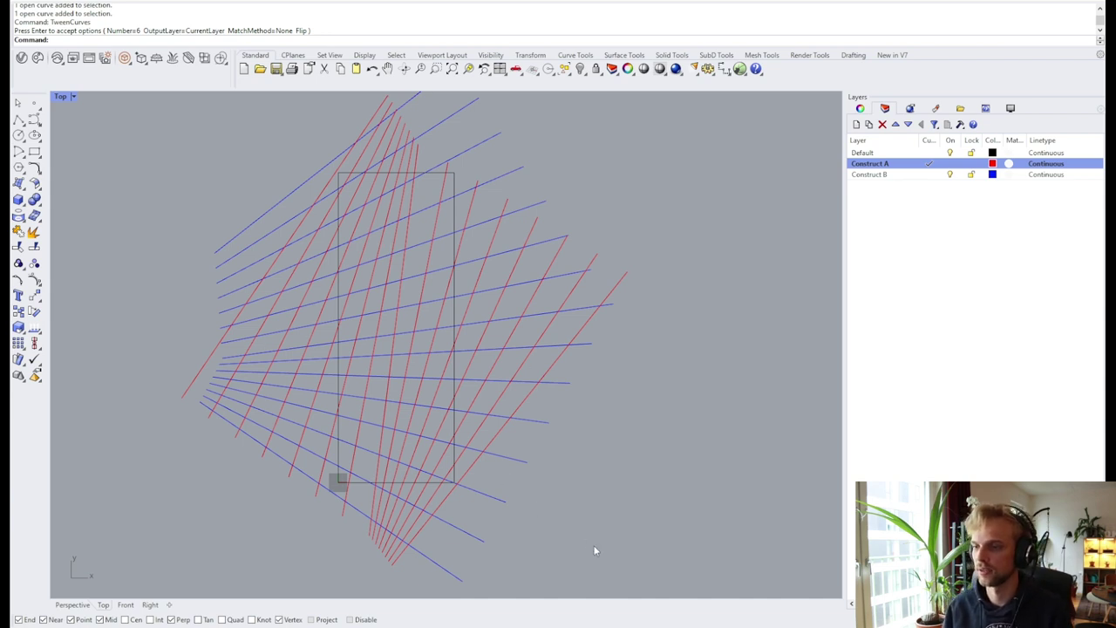
scroll(251, 271, down, 8)
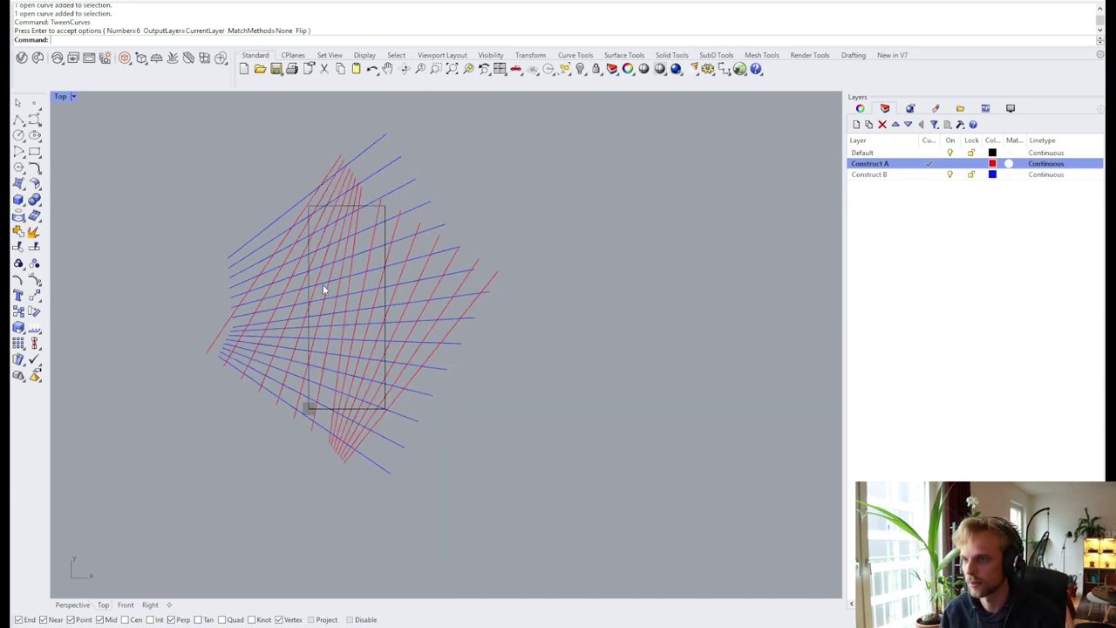
Step: Undo the tweened curves and recent line edits, back to three blue and three red guide lines
scroll(317, 288, up, 6)
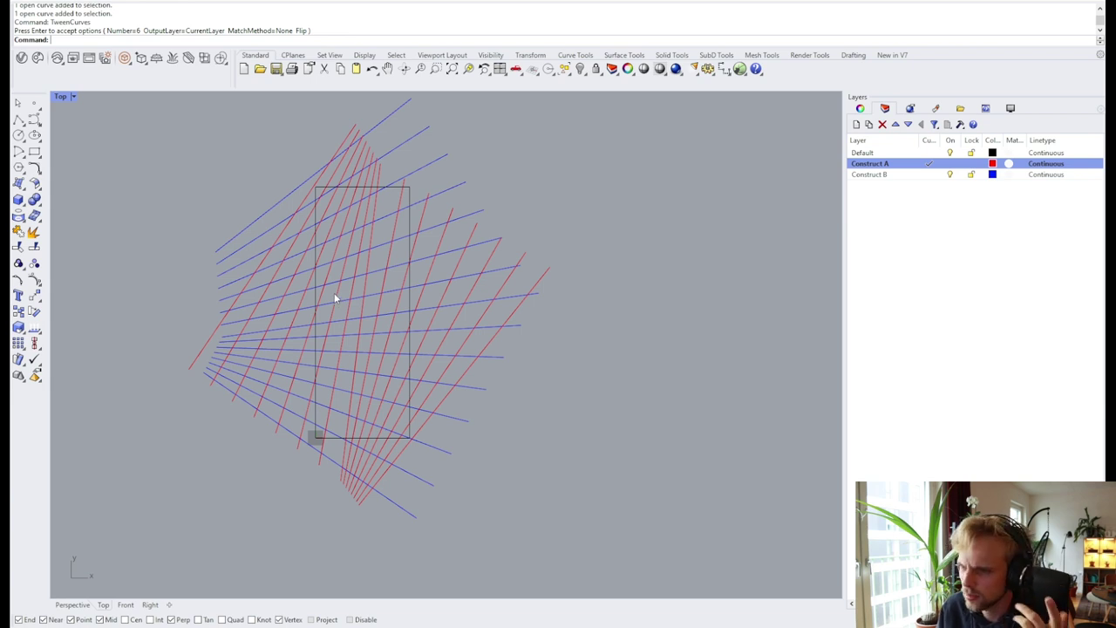
key(ctrl+z)
key(ctrl+z)
key(ctrl+z)
key(ctrl+z)
key(ctrl+z)
key(ctrl+z)
key(ctrl+z)
key(ctrl+z)
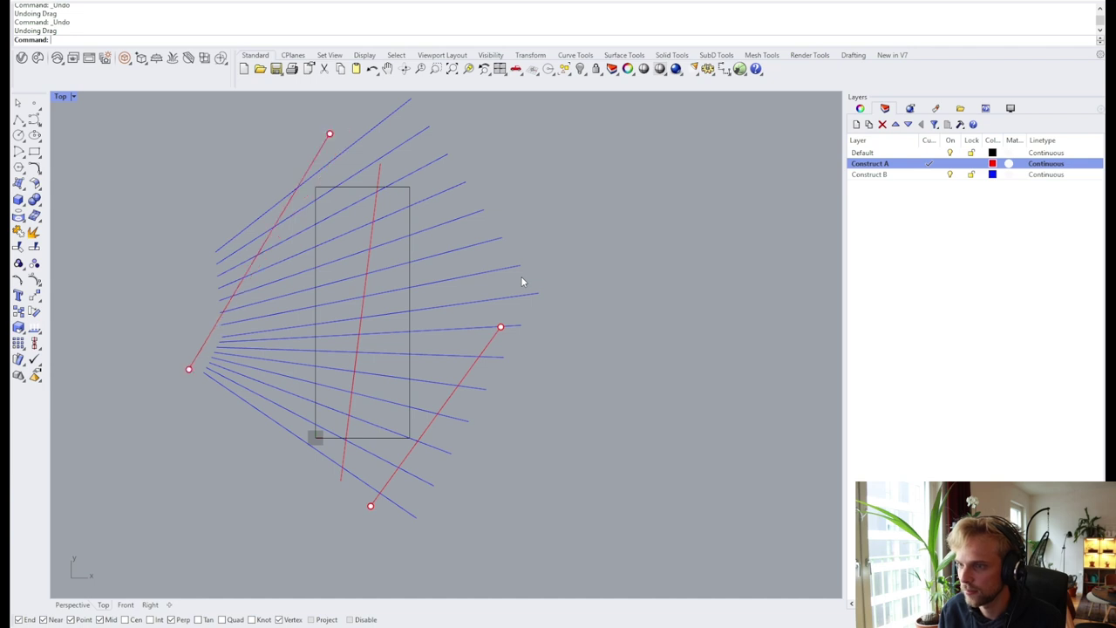
key(Escape)
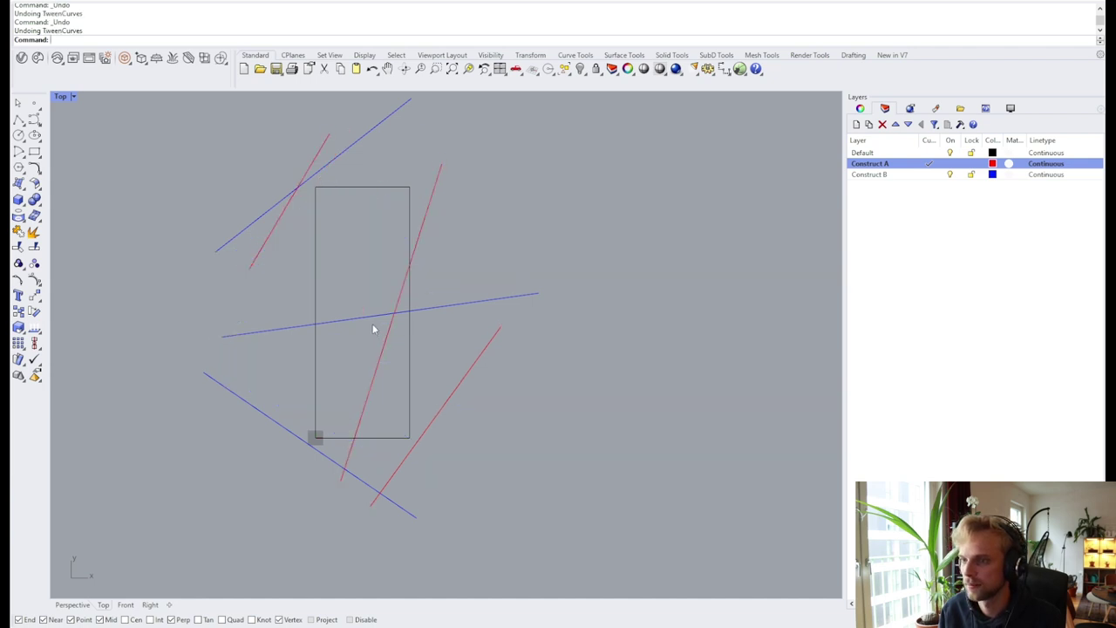
Step: Rebuild the middle red and middle blue lines with a point count of 6 and degree 3
click(429, 207)
shift+click(319, 325)
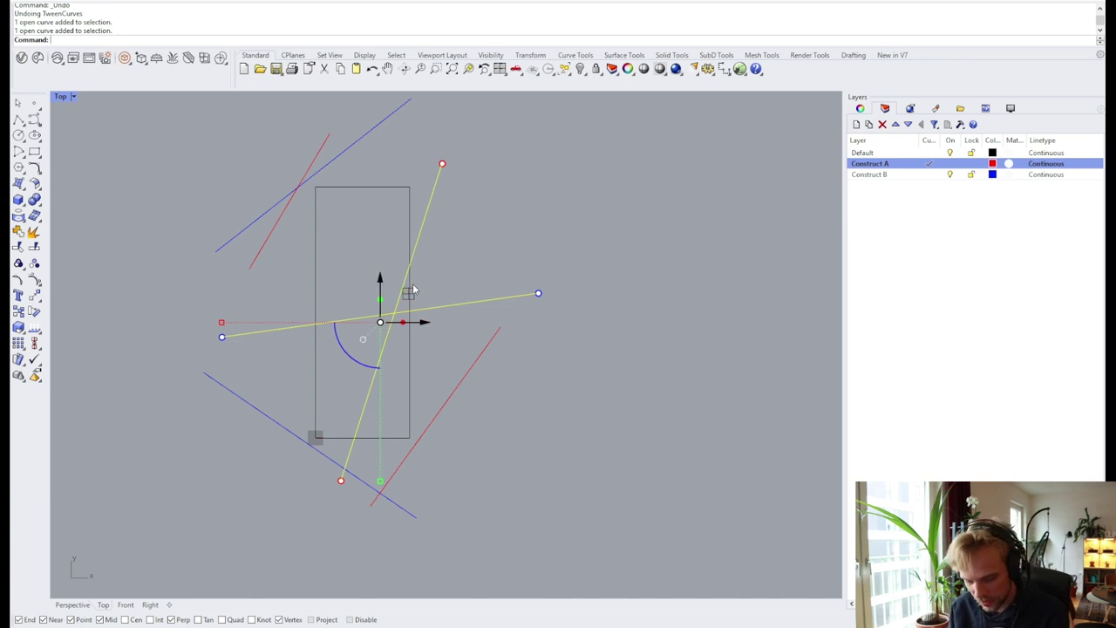
text(rebuid)
key(Return)
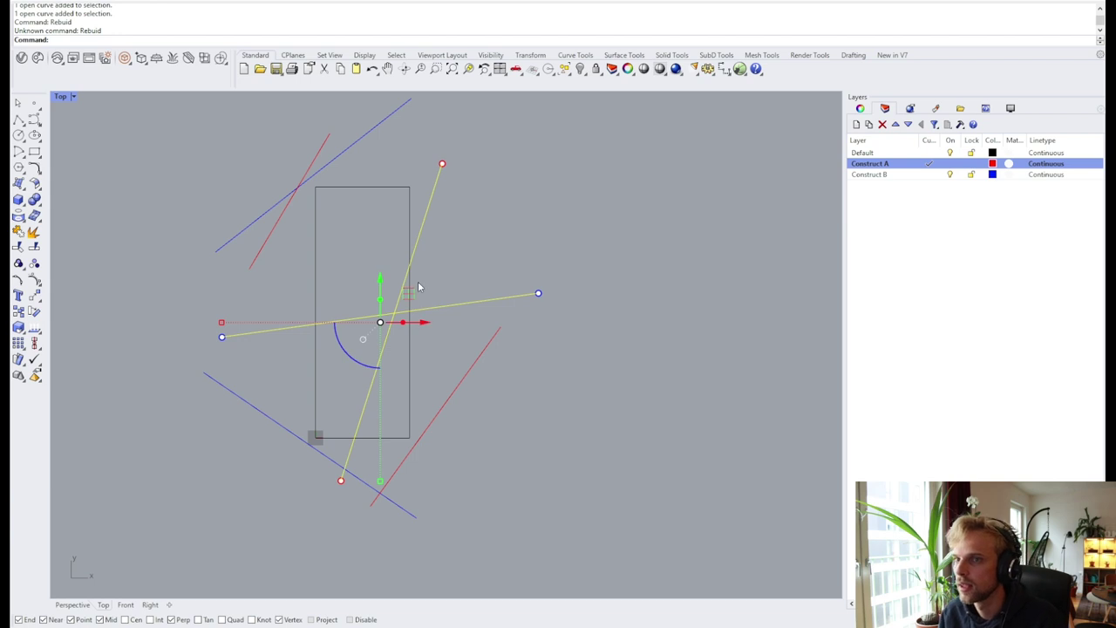
text(rebuild)
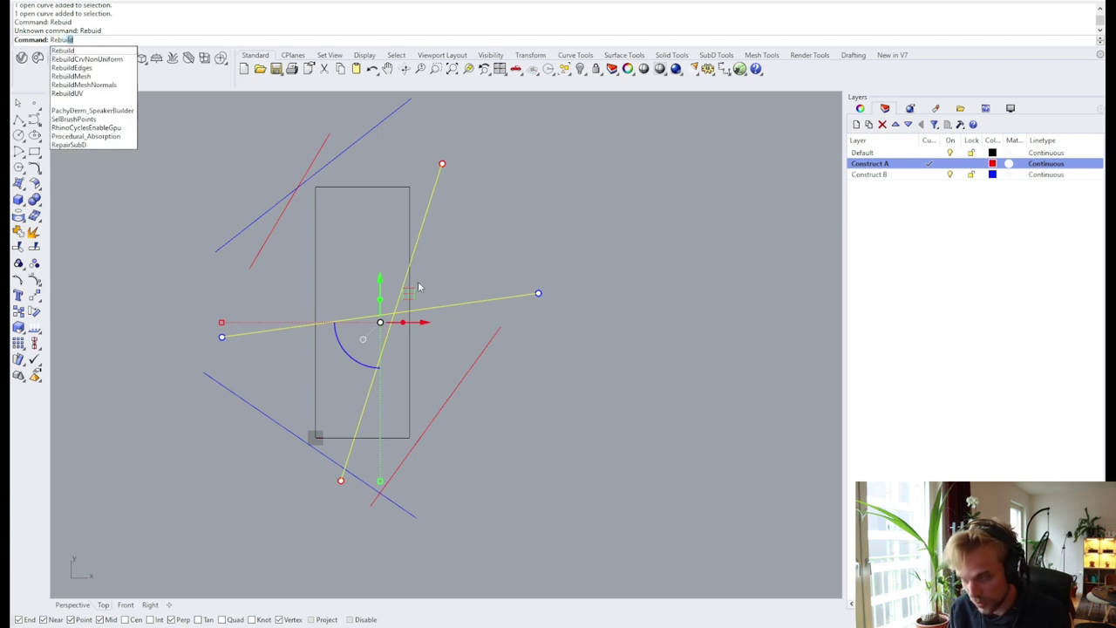
key(Return)
drag(594, 253, 550, 255)
text(4)
key(Tab)
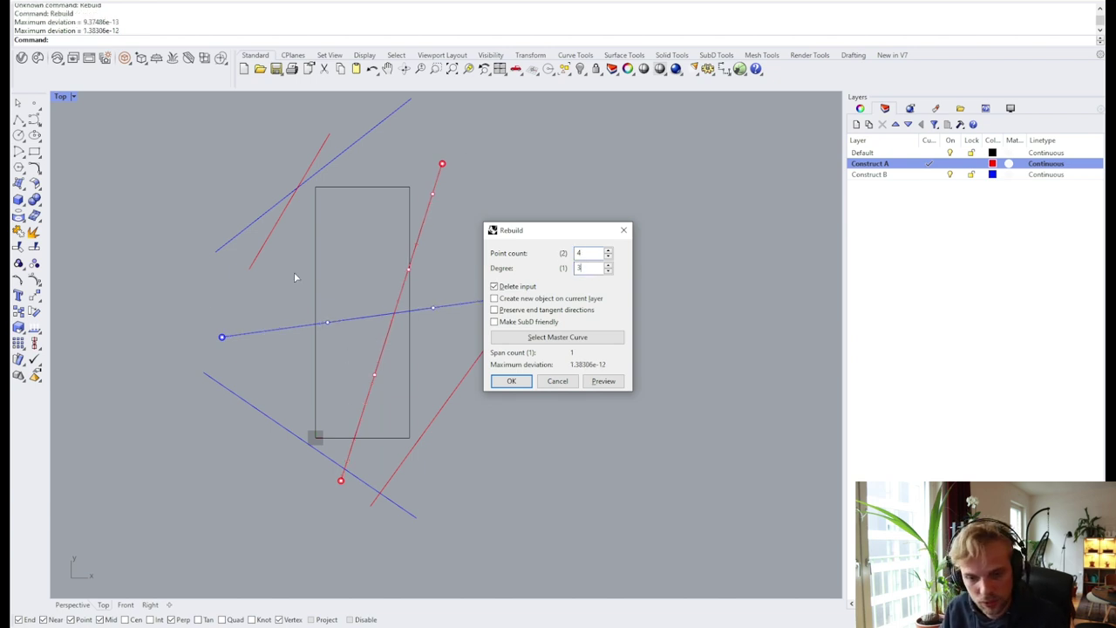
click(584, 253)
double_click(589, 255)
text(6)
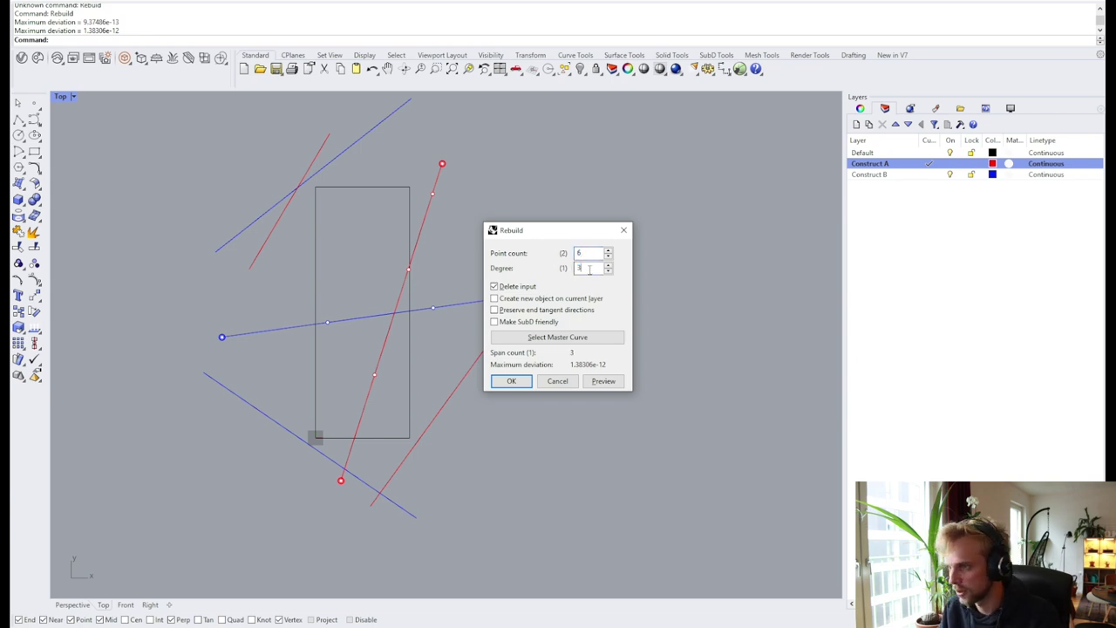
double_click(589, 269)
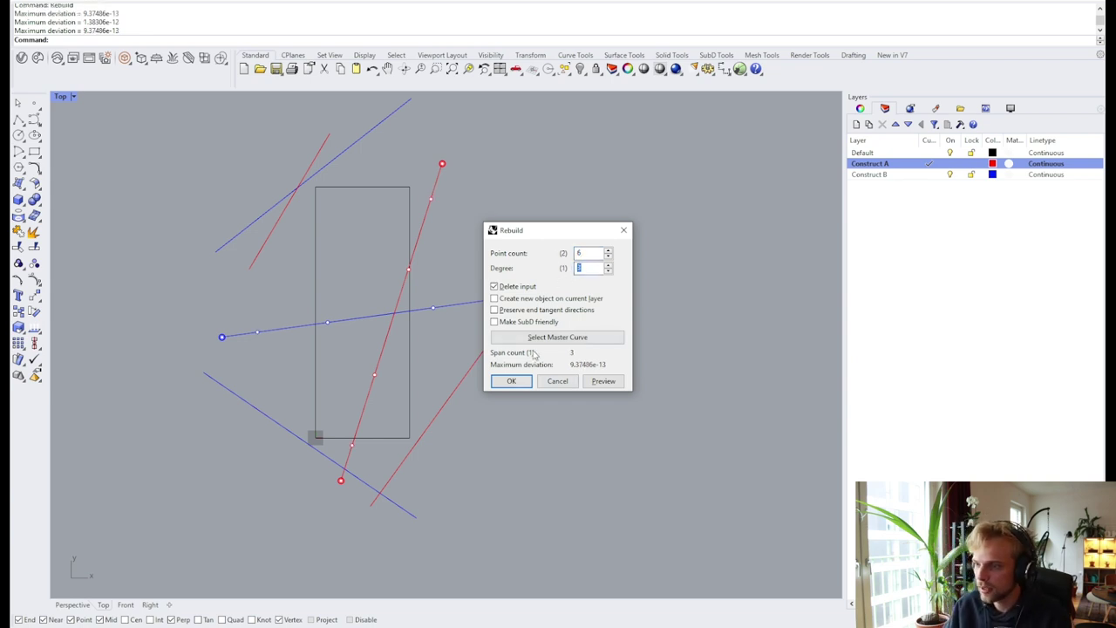
click(511, 381)
key(Escape)
Step: Move the middle red curve's two uppermost control points left, within the width of the rectangle
click(430, 203)
drag(419, 181, 437, 222)
scroll(400, 259, up, 2)
drag(381, 254, 421, 290)
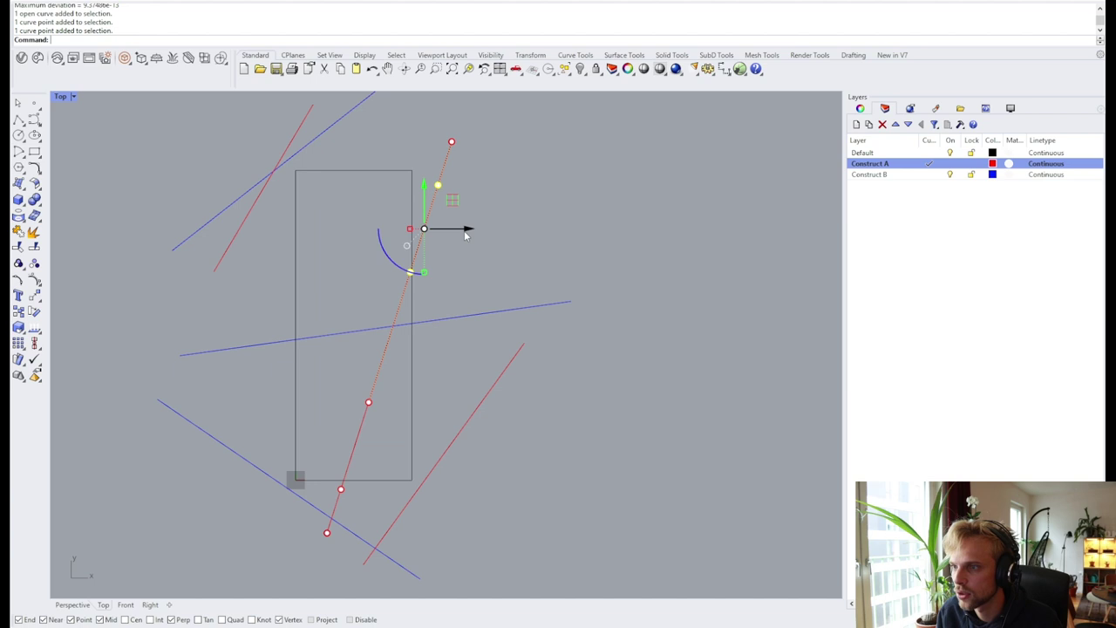
key(Escape)
click(429, 212)
drag(406, 115, 455, 186)
scroll(500, 212, down, 3)
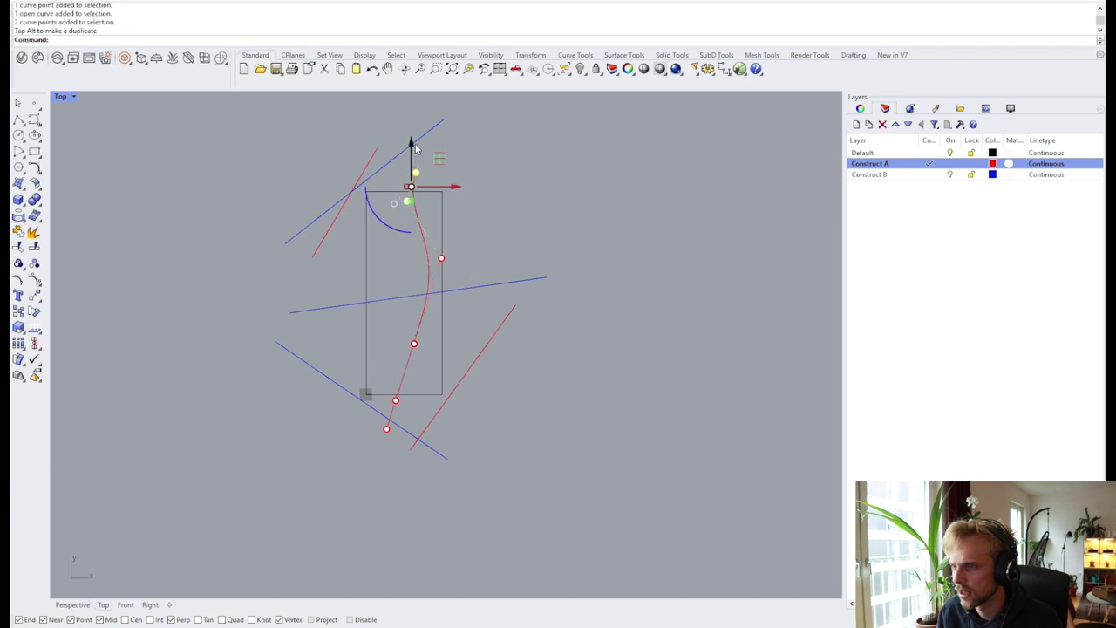
Step: Shift the middle red curve's third control point from its upper end slightly left, inside the rectangle's right edge
click(441, 258)
drag(476, 260, 451, 263)
key(Escape)
right_drag(446, 313, 462, 234)
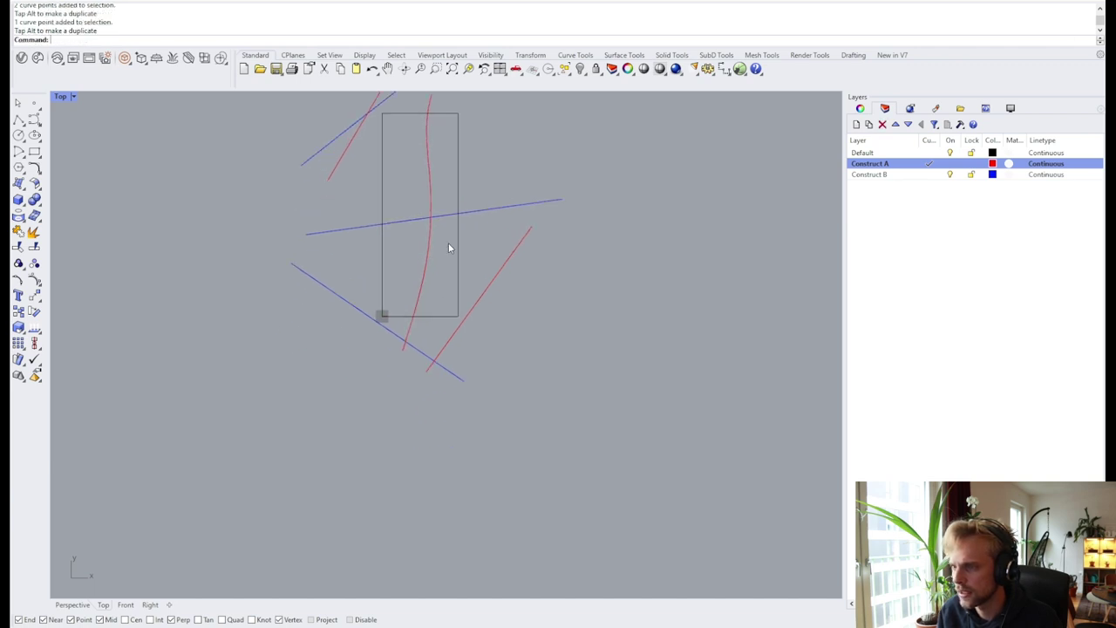
Step: Move the two lowest control points of the middle red curve left, near the rectangle's lower-left corner
click(424, 294)
drag(353, 286, 433, 378)
drag(458, 338, 419, 338)
click(340, 258)
Step: Shift the middle red curve's third control point from its lower end right to form an S-shaped bend
right_drag(418, 250, 406, 331)
click(417, 310)
click(419, 346)
drag(446, 346, 479, 347)
click(595, 326)
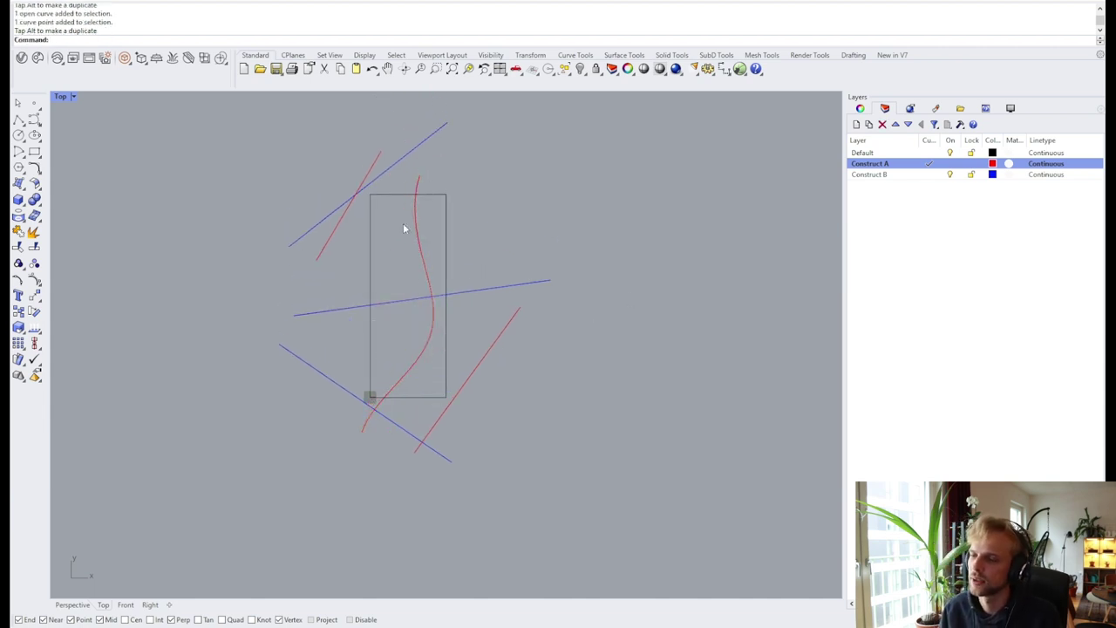
Step: Extend the right red line's upper end up and right, well above the middle blue line
click(512, 326)
drag(519, 308, 585, 189)
click(273, 472)
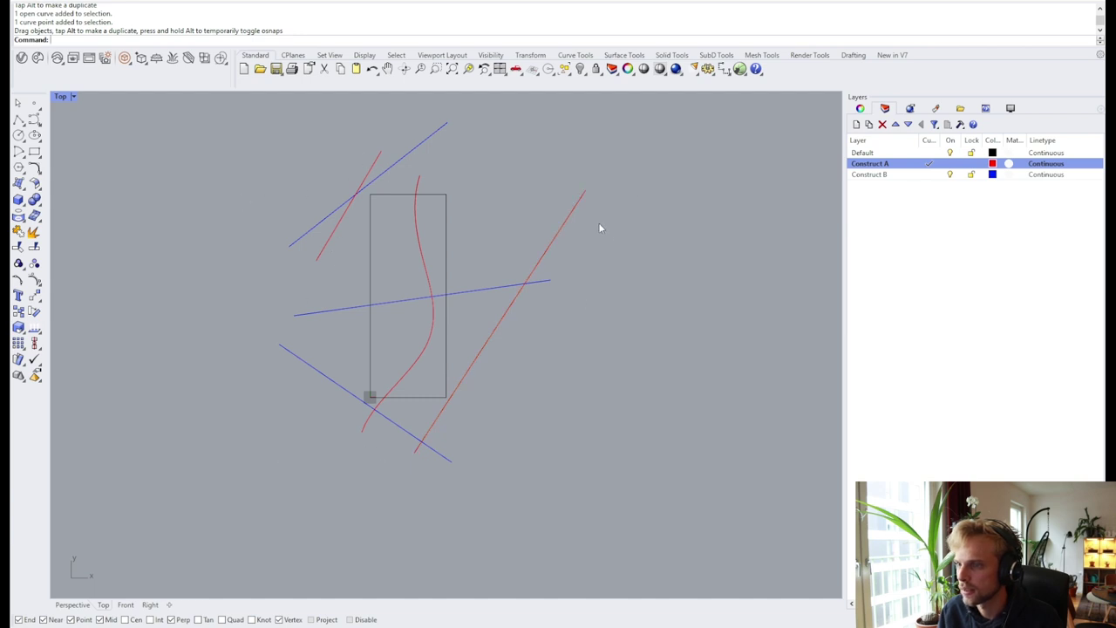
Step: Move the middle blue curve's two central control points up to arch it within the rectangle
click(481, 296)
scroll(348, 278, up, 2)
drag(330, 257, 521, 347)
drag(442, 266, 443, 188)
click(535, 170)
scroll(550, 246, down, 2)
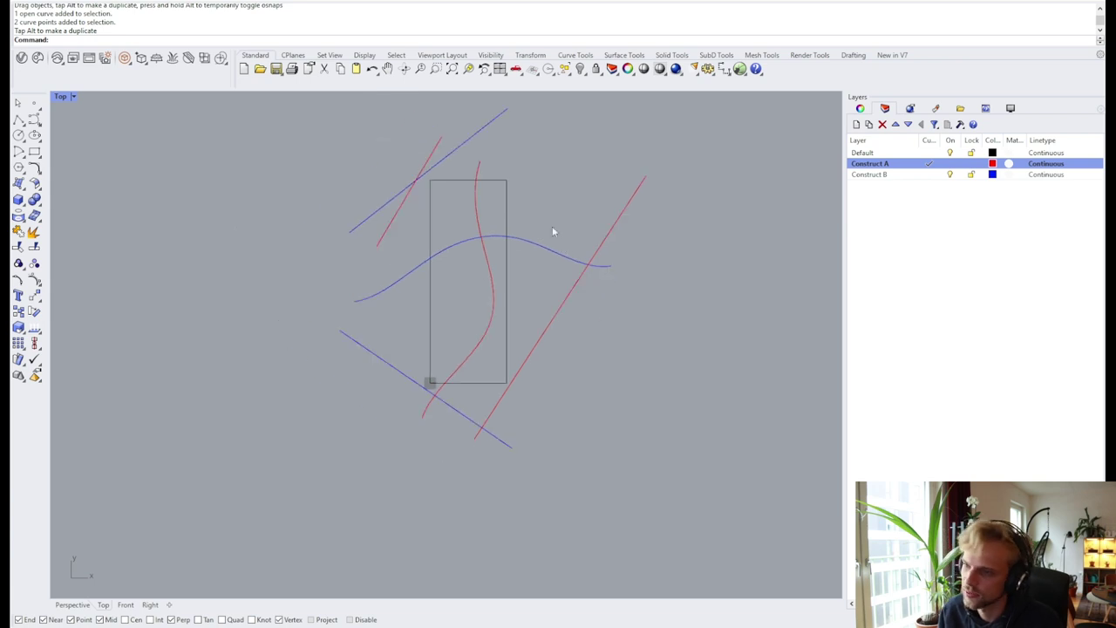
Step: Extend the right end of the upper blue line slightly further right
right_drag(511, 157, 497, 193)
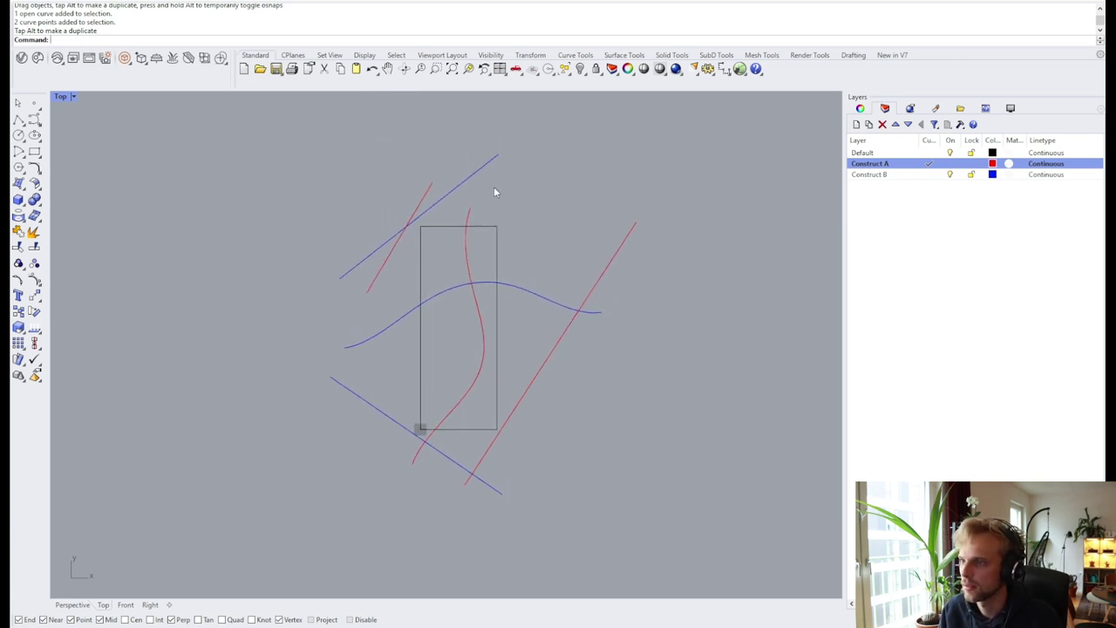
click(480, 169)
click(498, 154)
drag(529, 128, 561, 128)
click(608, 213)
Step: Tween 5 curves between the upper blue line and the arched middle blue curve
text(TweenCurves)
key(Return)
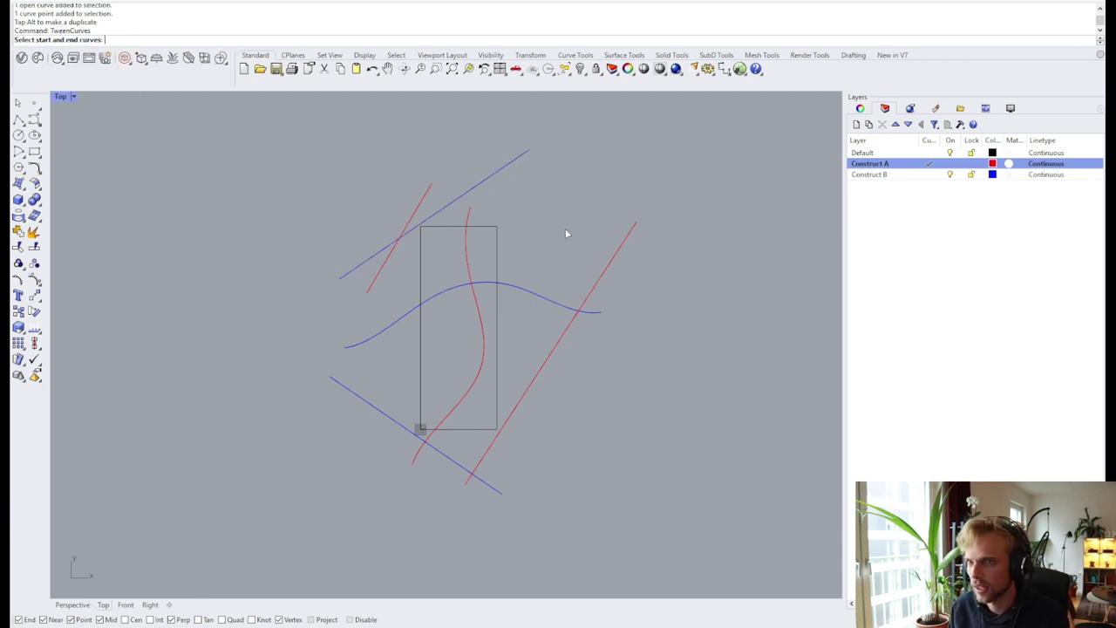
key(Escape)
key(Return)
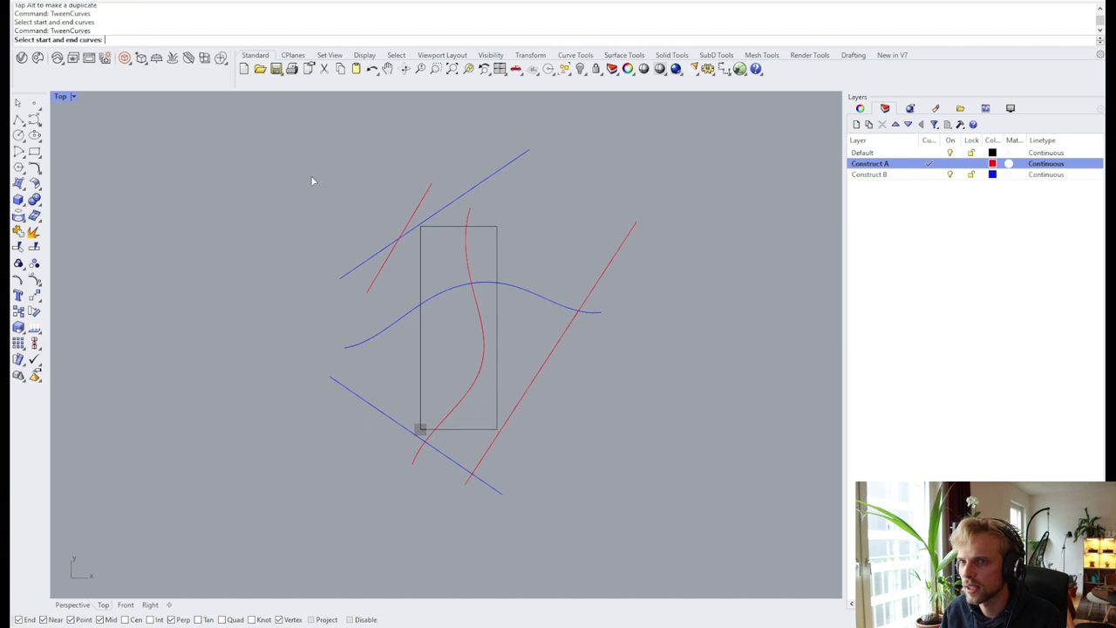
click(355, 276)
click(353, 344)
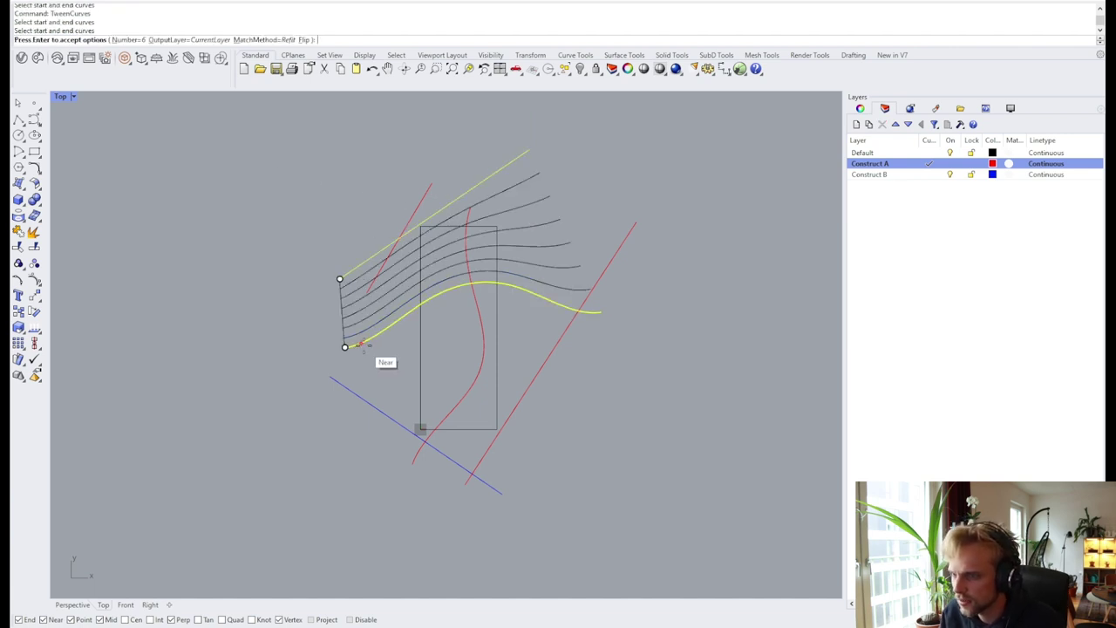
click(122, 39)
key(Return)
key(Return)
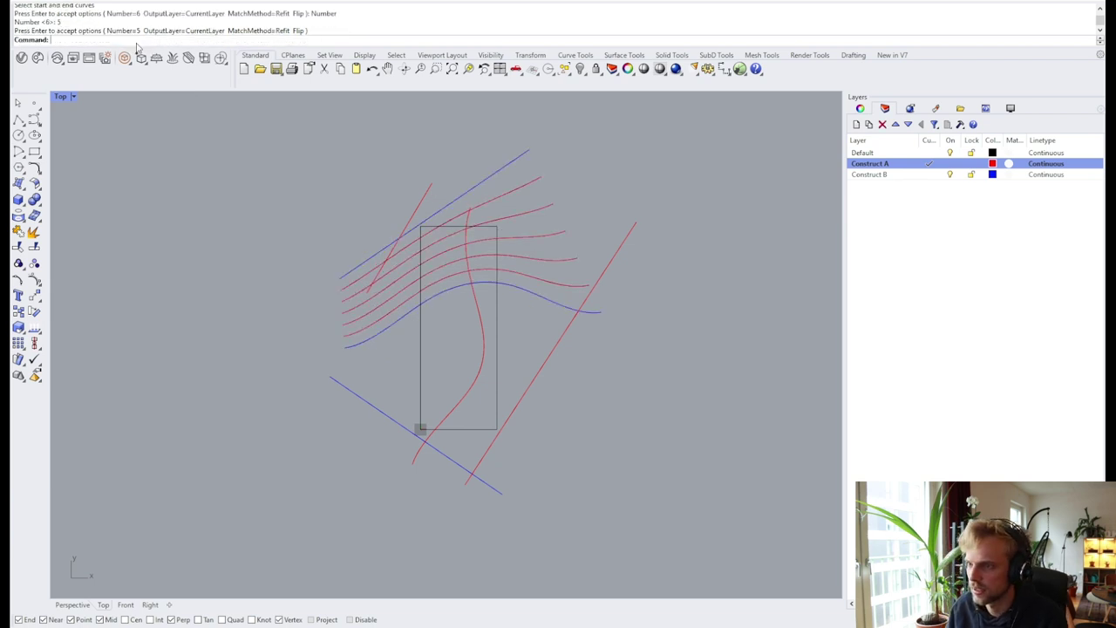
Step: Select the five new tween curves and change their object layer to Construct B
scroll(352, 336, up, 5)
scroll(353, 337, up, 2)
drag(353, 371, 321, 230)
right_click(929, 177)
click(952, 376)
click(568, 354)
scroll(568, 352, down, 6)
right_drag(529, 365, 418, 296)
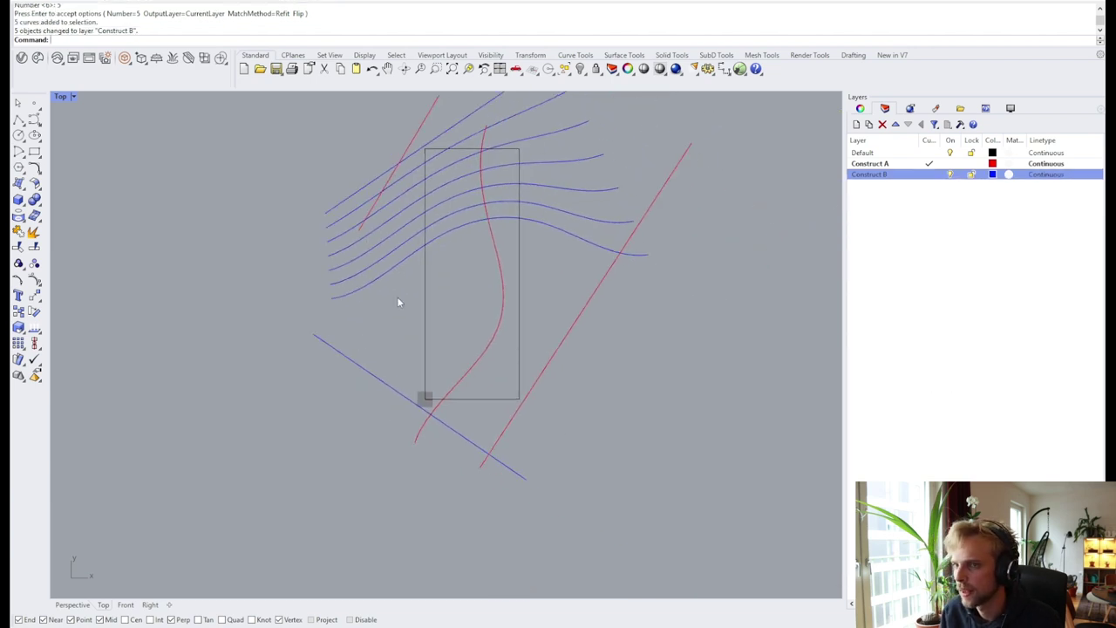
Step: Make the Construct B layer current and tween 5 curves between the middle blue curve and the lower blue line
click(929, 175)
click(346, 293)
shift+click(354, 362)
text(tw)
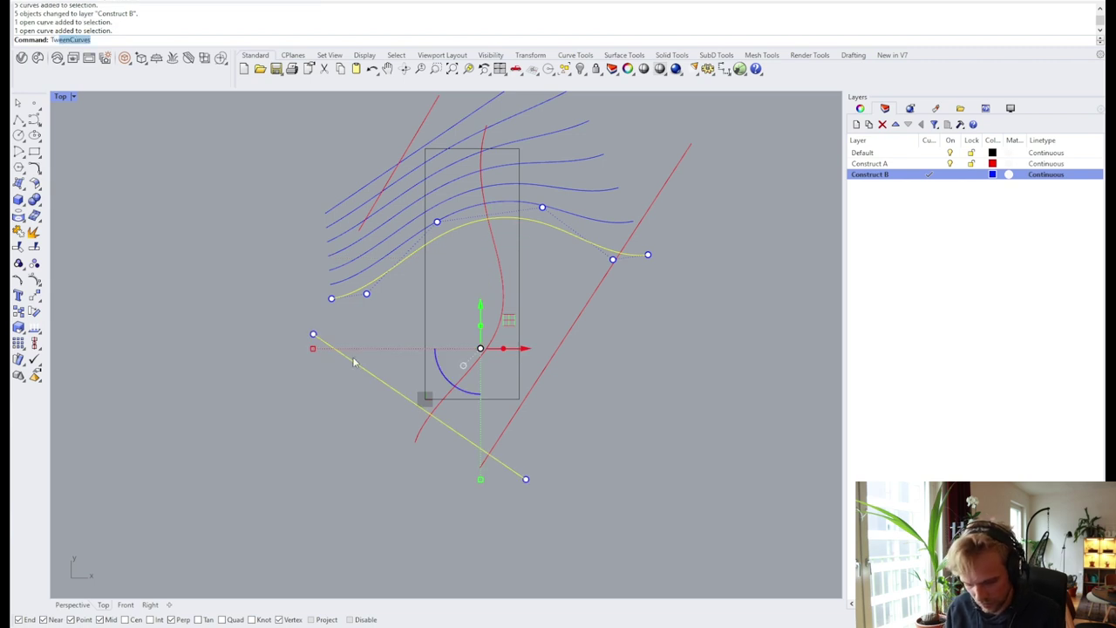
key(Return)
key(Return)
Step: Make the Construct A layer current and tween 5 curves between the left red line and the middle red curve
right_drag(482, 250, 426, 340)
scroll(390, 221, up, 2)
click(386, 211)
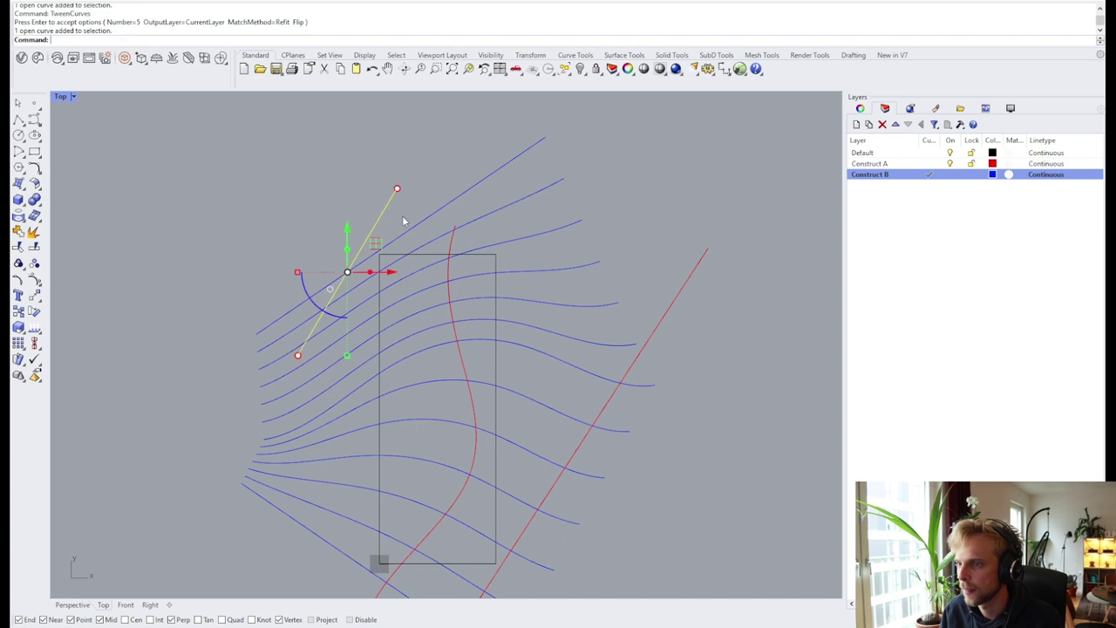
click(451, 240)
click(915, 164)
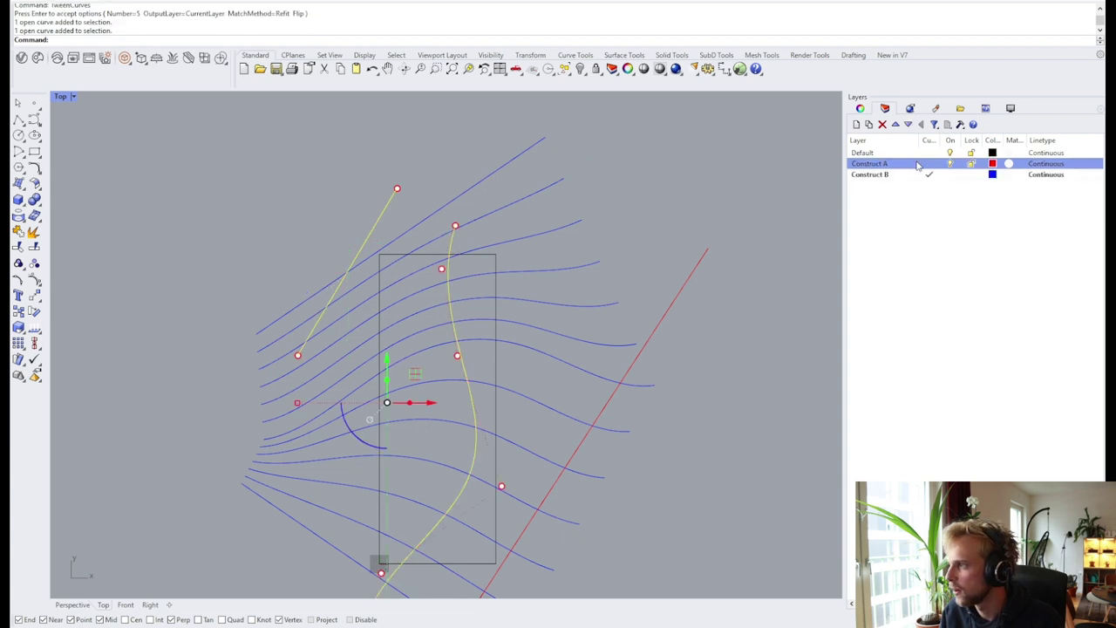
key(Return)
key(Return)
click(692, 218)
Step: Tween 5 curves between the middle red curve and the right red line
right_drag(573, 246, 537, 174)
click(417, 172)
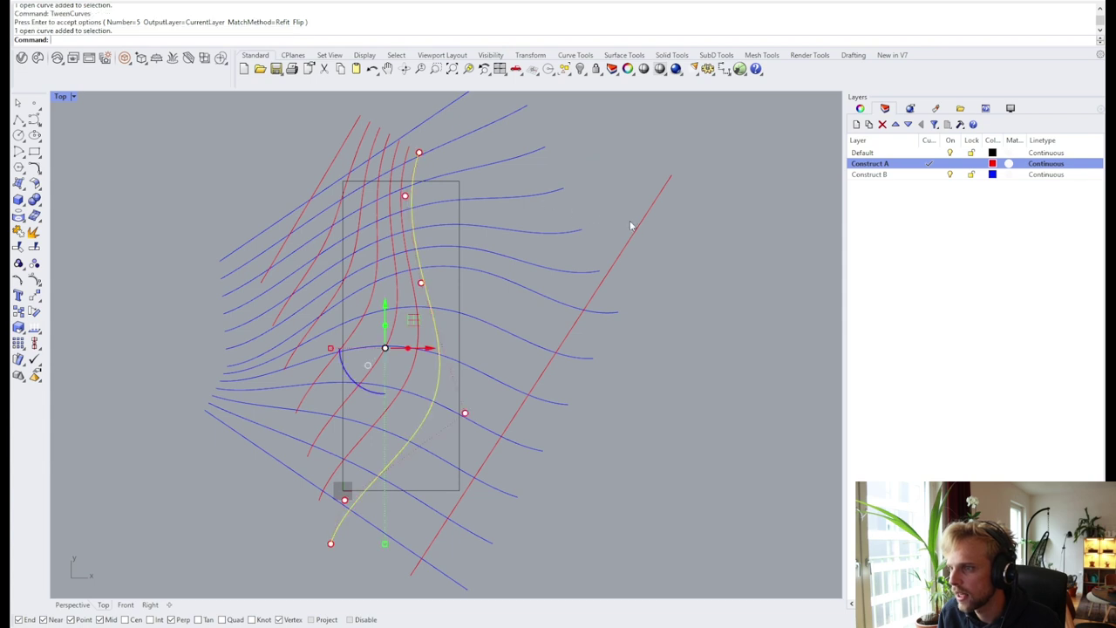
click(637, 224)
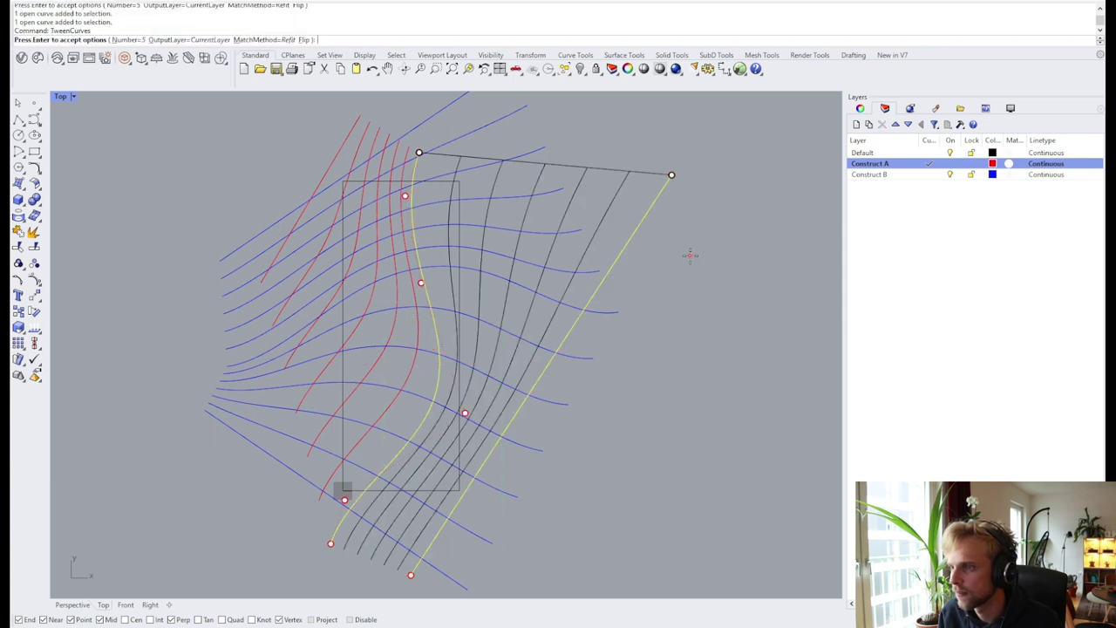
key(Return)
scroll(716, 278, down, 2)
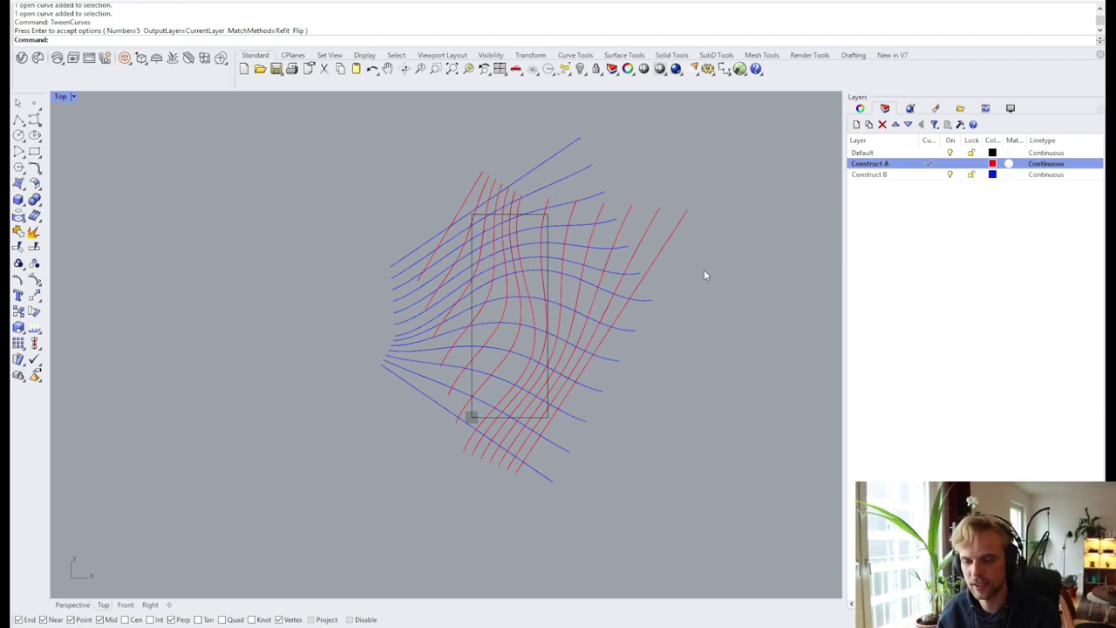
Step: Copy the rectangle and the whole curve grid to the right of the original
scroll(559, 407, down, 2)
drag(665, 481, 485, 209)
right_drag(564, 224, 419, 187)
drag(443, 290, 743, 330)
key(alt)
click(803, 363)
Step: Trim the copied curves outside the copied rectangle, using the rectangle as the cutting object
right_drag(746, 361, 582, 355)
scroll(504, 201, up, 2)
click(541, 210)
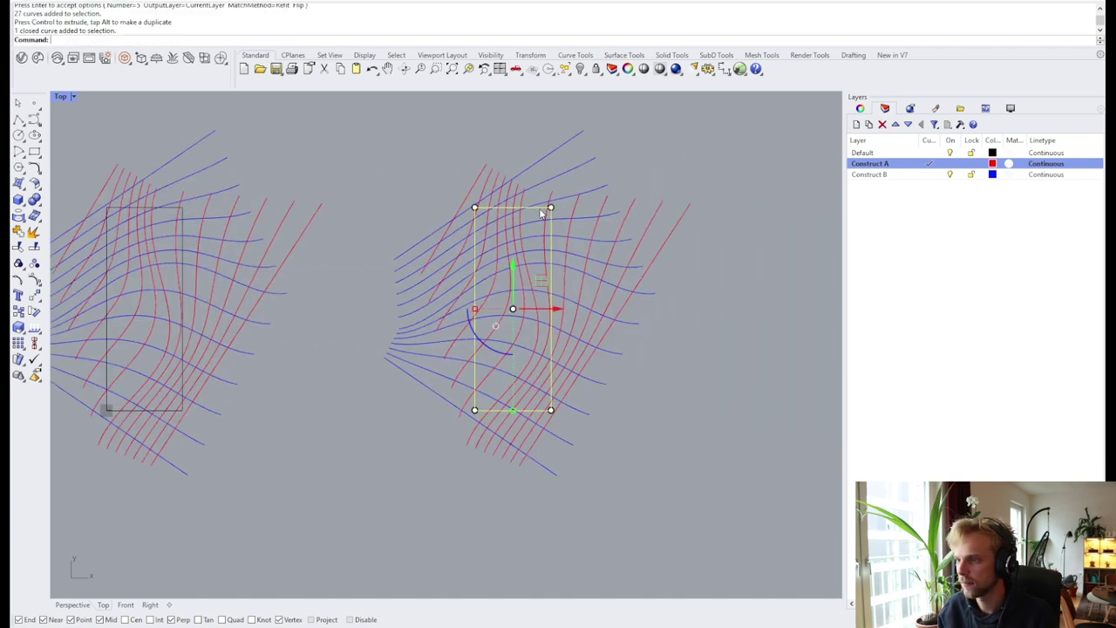
text(trim)
key(Return)
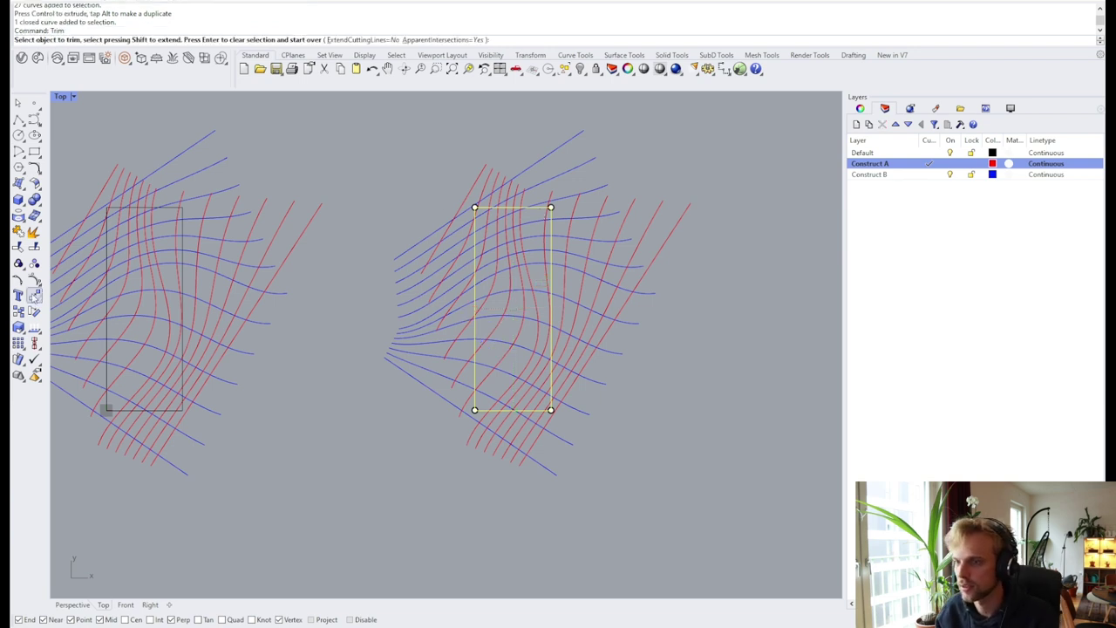
drag(660, 511, 562, 130)
scroll(560, 409, up, 3)
drag(585, 453, 252, 381)
scroll(366, 489, down, 1)
right_drag(364, 488, 370, 498)
drag(378, 510, 299, 165)
right_drag(327, 227, 340, 463)
drag(378, 361, 332, 266)
scroll(579, 266, up, 2)
drag(566, 283, 199, 234)
key(Return)
Step: Delete the leftover curves outside the copied rectangle
scroll(248, 265, down, 8)
right_drag(248, 320, 287, 279)
drag(292, 296, 262, 240)
key(Delete)
click(488, 381)
key(Delete)
right_drag(513, 389, 565, 272)
drag(507, 434, 422, 491)
key(Delete)
Step: Change the object layer of the trimmed curves and their rectangle to Default
scroll(452, 422, down, 4)
drag(337, 162, 546, 452)
right_click(918, 157)
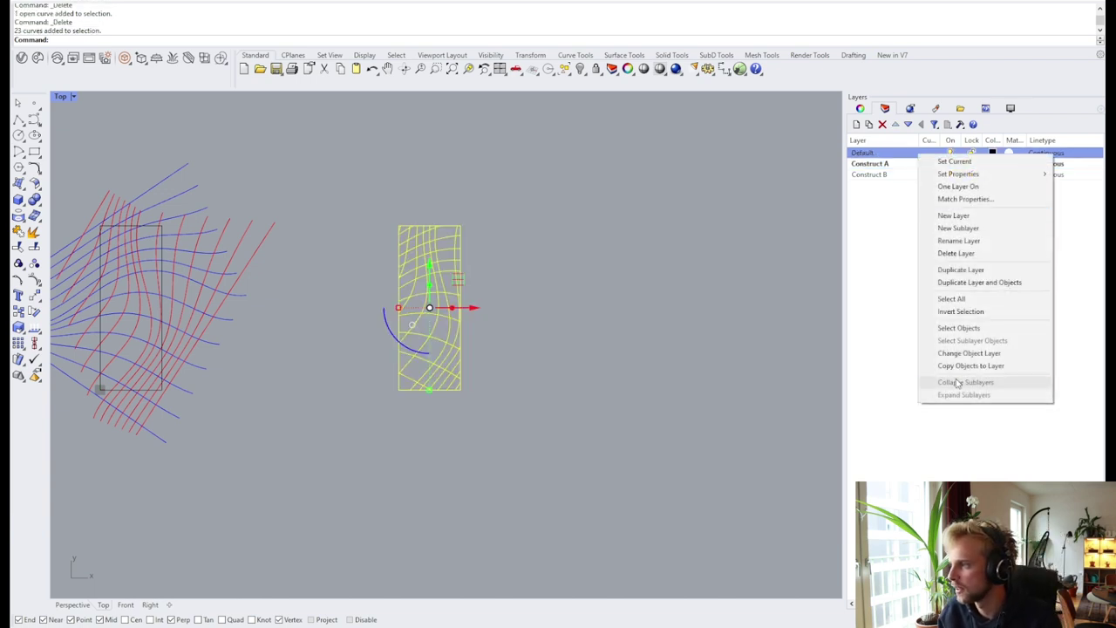
click(959, 354)
scroll(425, 225, up, 3)
right_drag(456, 358, 438, 306)
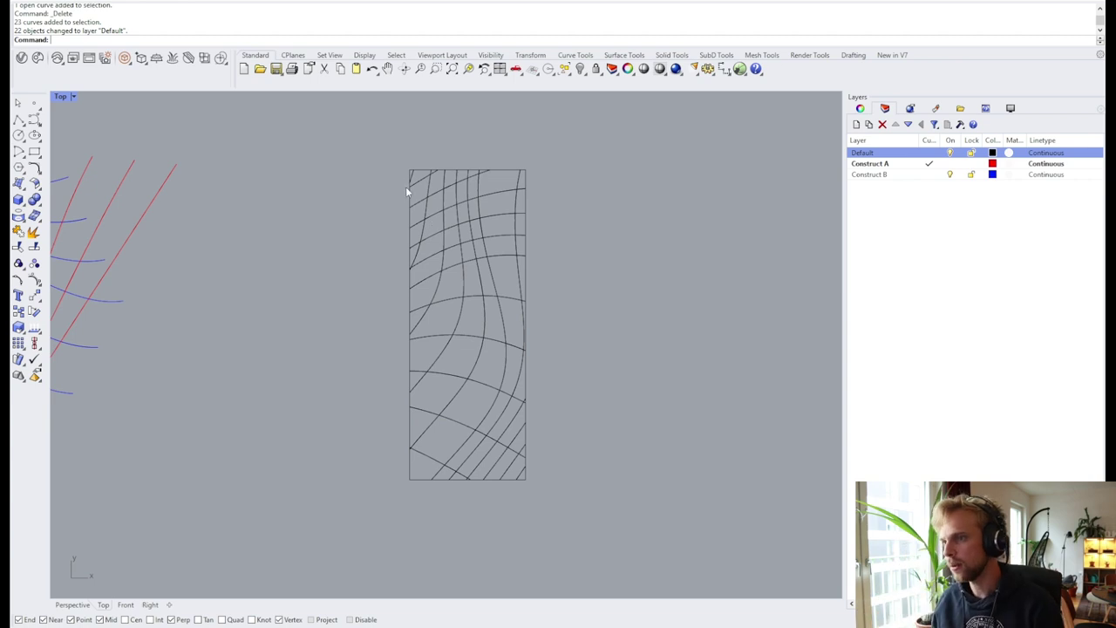
Step: Delete the trimmed copy of the curve grid together with its rectangle
drag(395, 153, 546, 514)
drag(573, 524, 334, 166)
click(346, 251)
key(Delete)
scroll(323, 200, down, 2)
Step: Maximize the Perspective viewport and make the Construct B layer current
right_drag(317, 223, 575, 215)
double_click(60, 97)
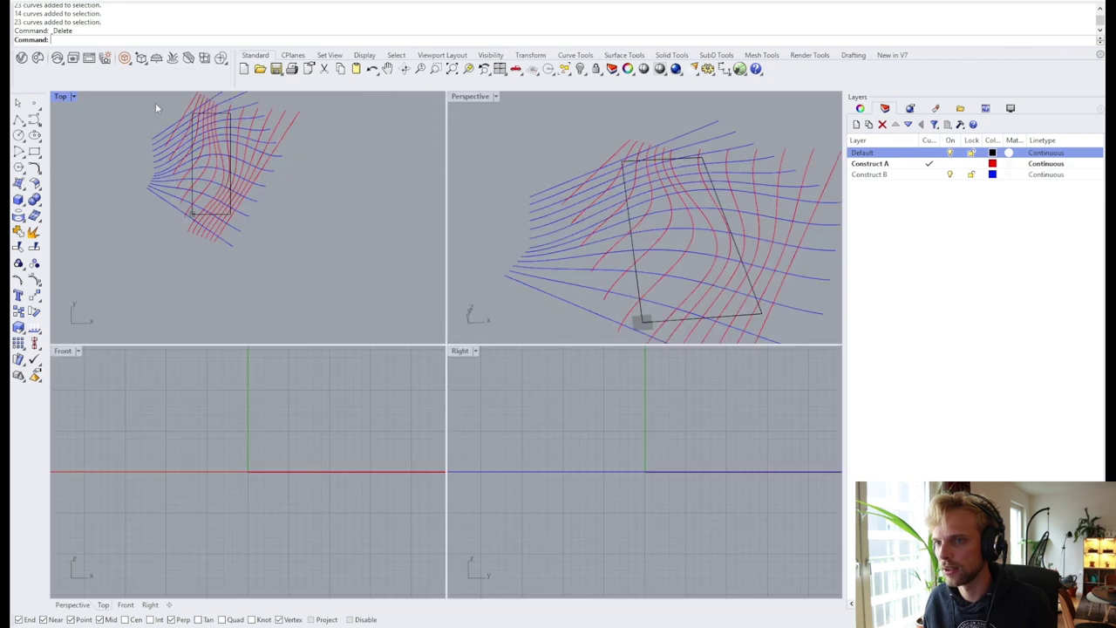
click(463, 101)
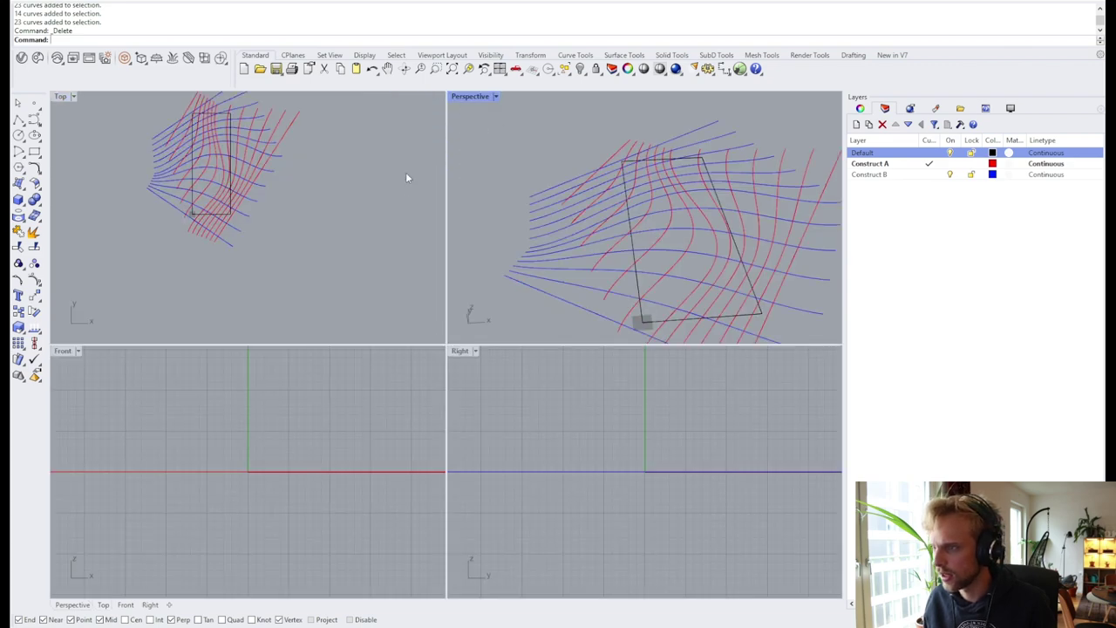
double_click(468, 98)
right_drag(448, 182, 630, 256)
scroll(381, 383, up, 2)
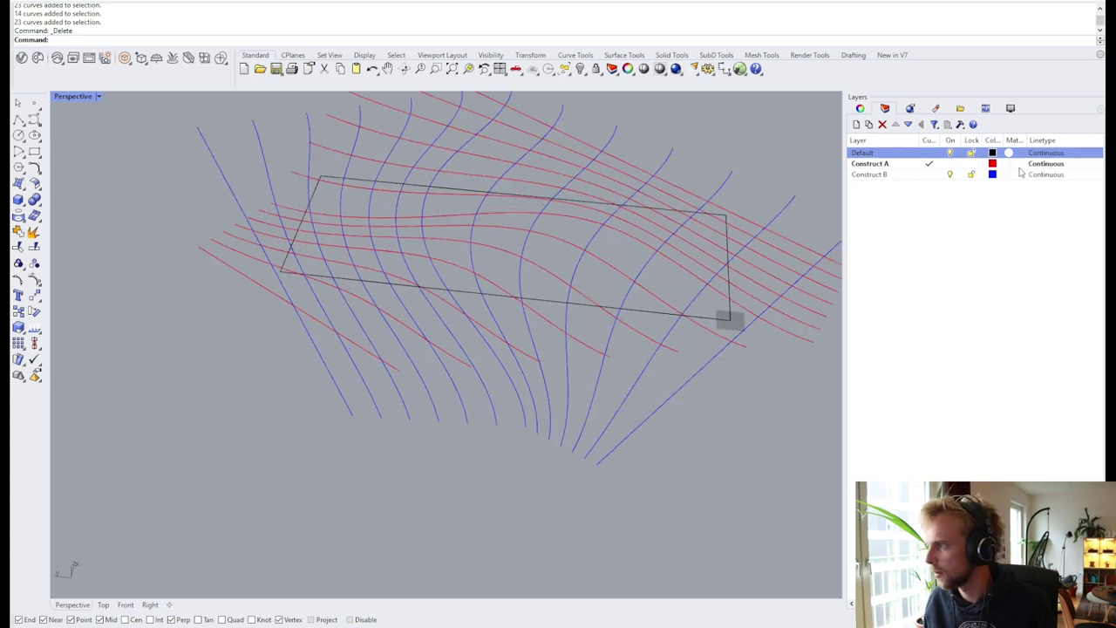
click(931, 174)
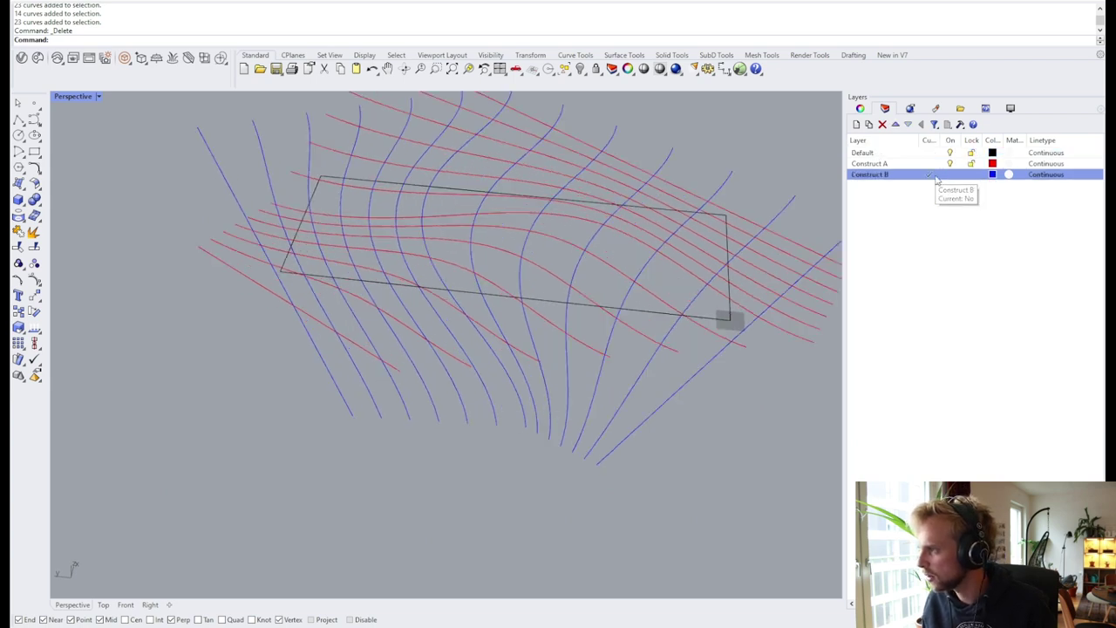
Step: Hide the Construct A layer so only the blue Construct B curves and the base rectangle are displayed
click(951, 164)
right_drag(364, 296, 640, 342)
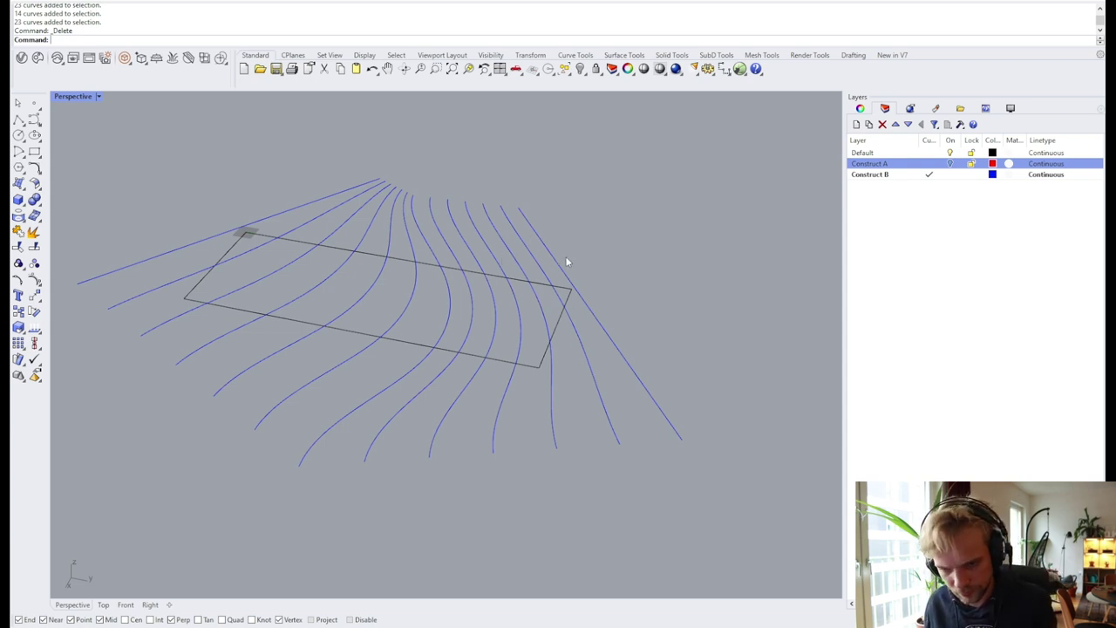
right_drag(566, 262, 411, 312)
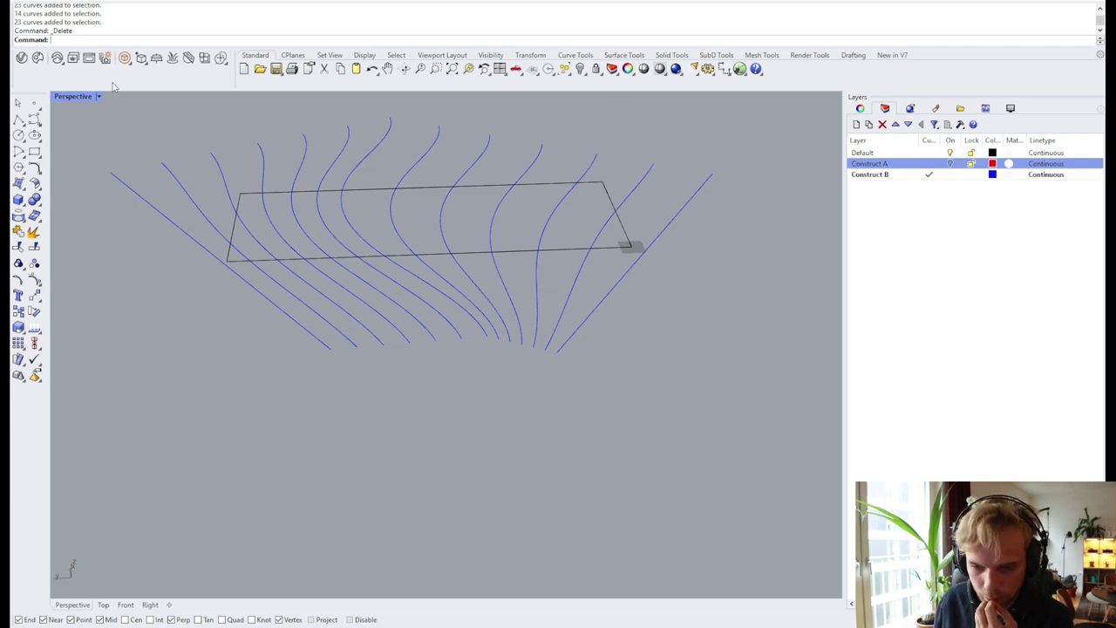
click(35, 153)
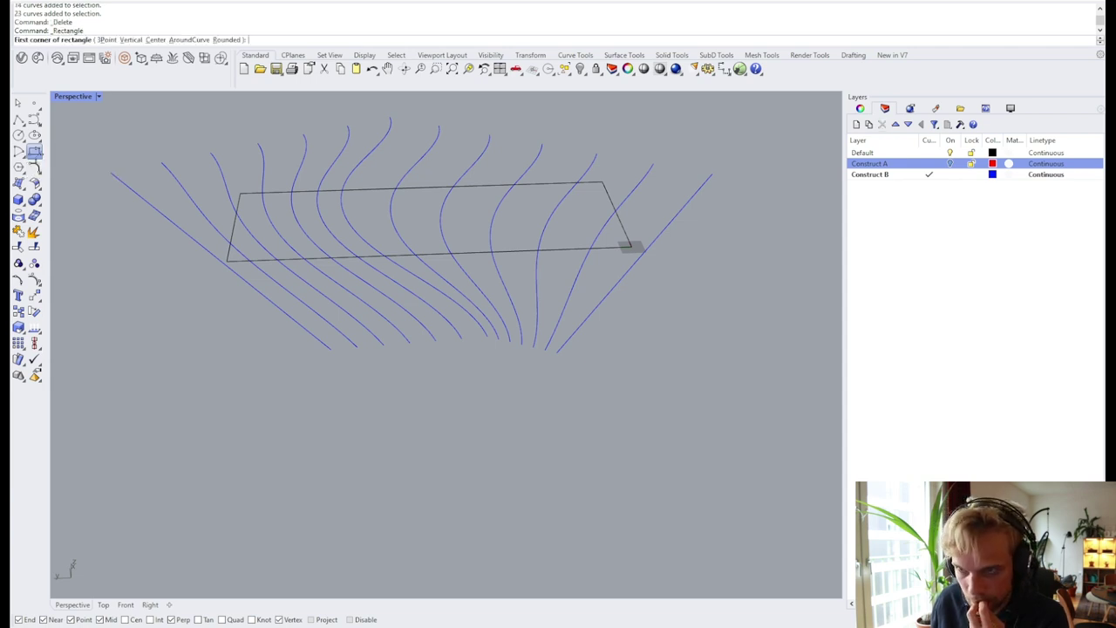
click(188, 40)
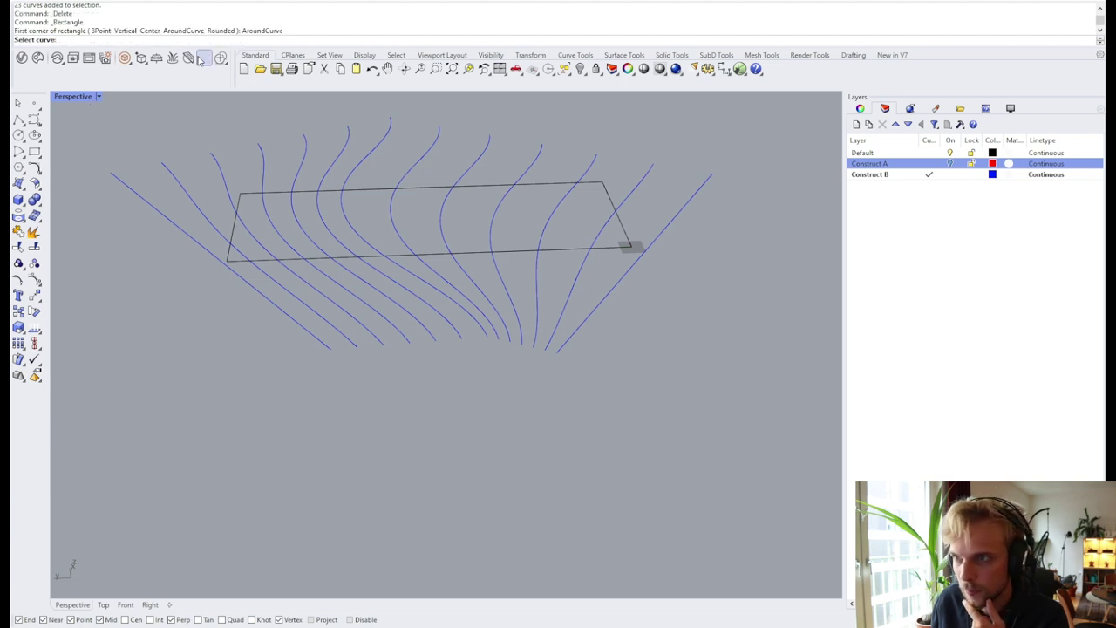
scroll(328, 350, up, 5)
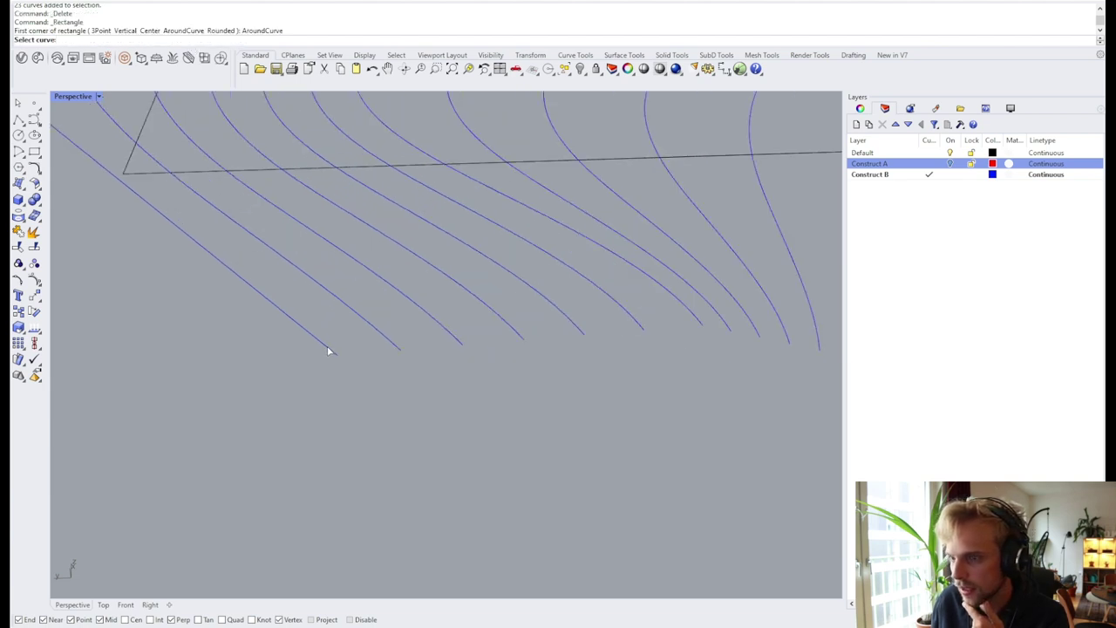
click(331, 351)
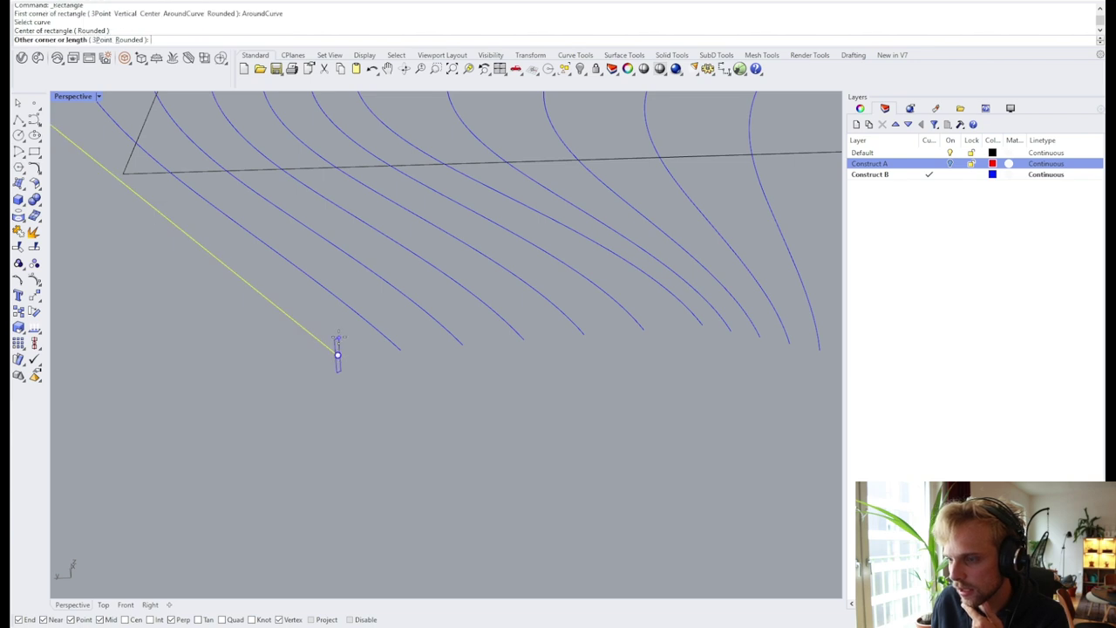
click(338, 355)
scroll(301, 293, up, 6)
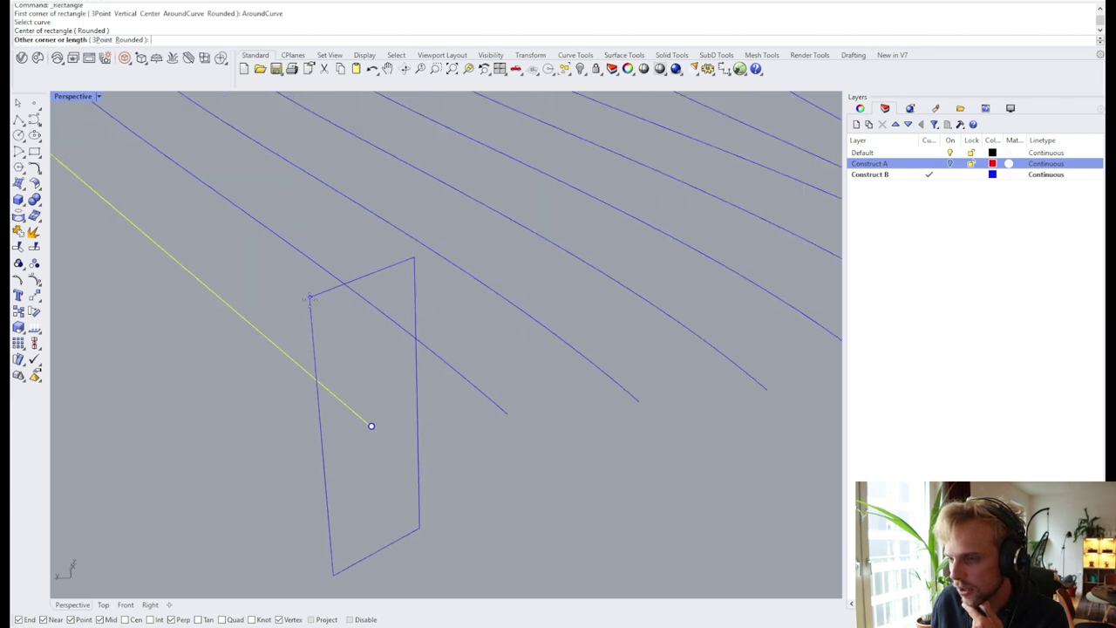
right_drag(311, 338, 274, 293)
scroll(164, 321, up, 3)
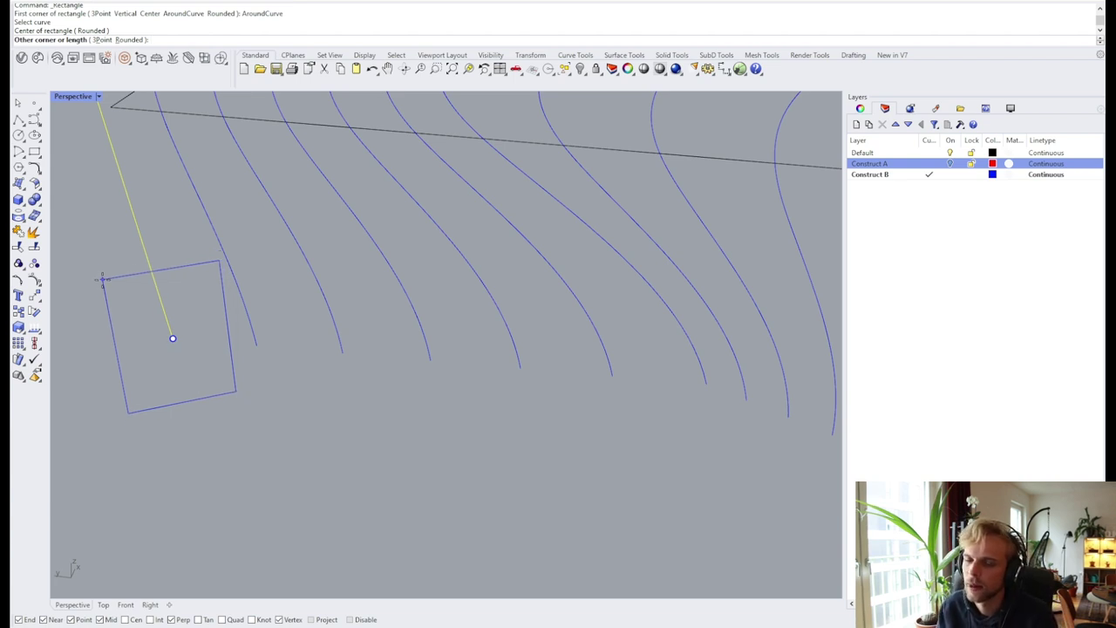
key(Escape)
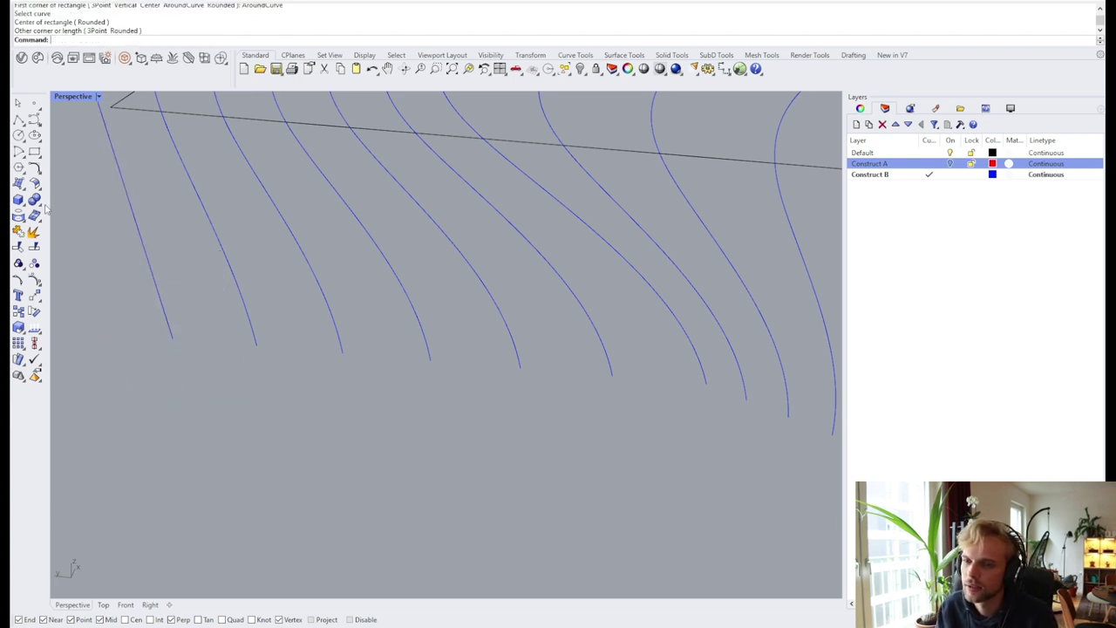
Step: Draw an inscribed six-sided polygon around the outermost straight blue curve beside the rectangle's far end, centred on its endpoint with a radius of 90
click(17, 169)
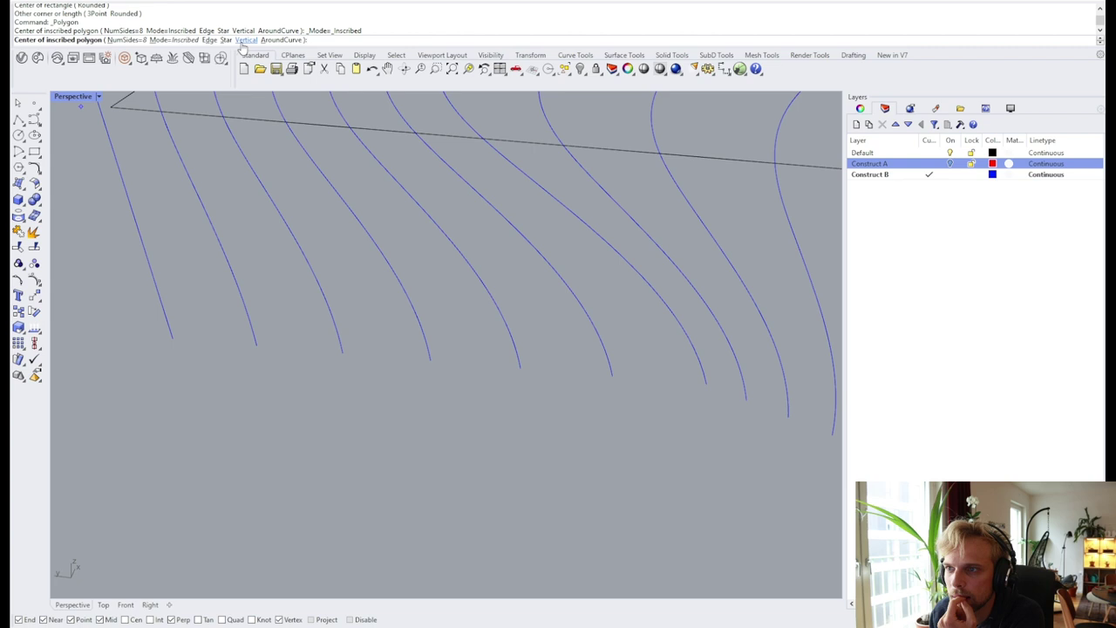
click(282, 40)
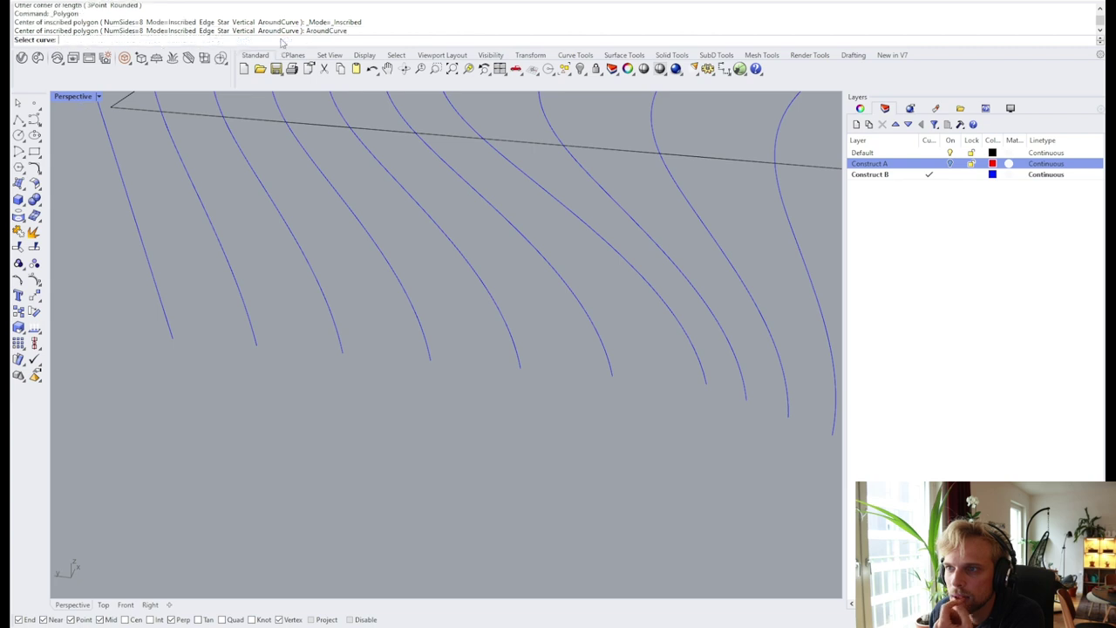
click(137, 109)
click(129, 40)
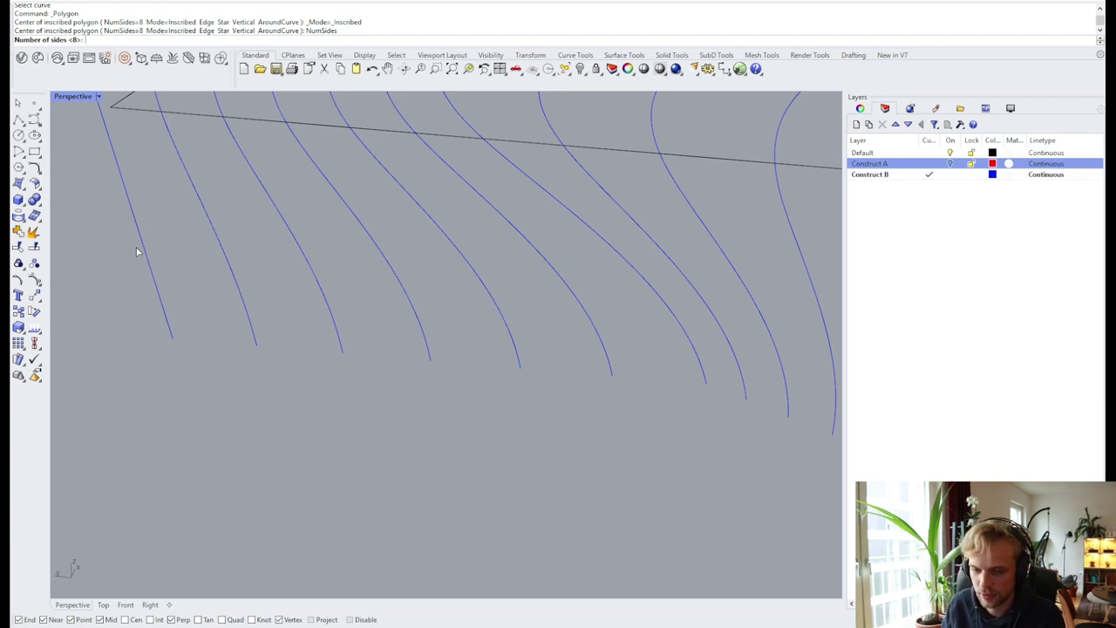
text(6)
key(Return)
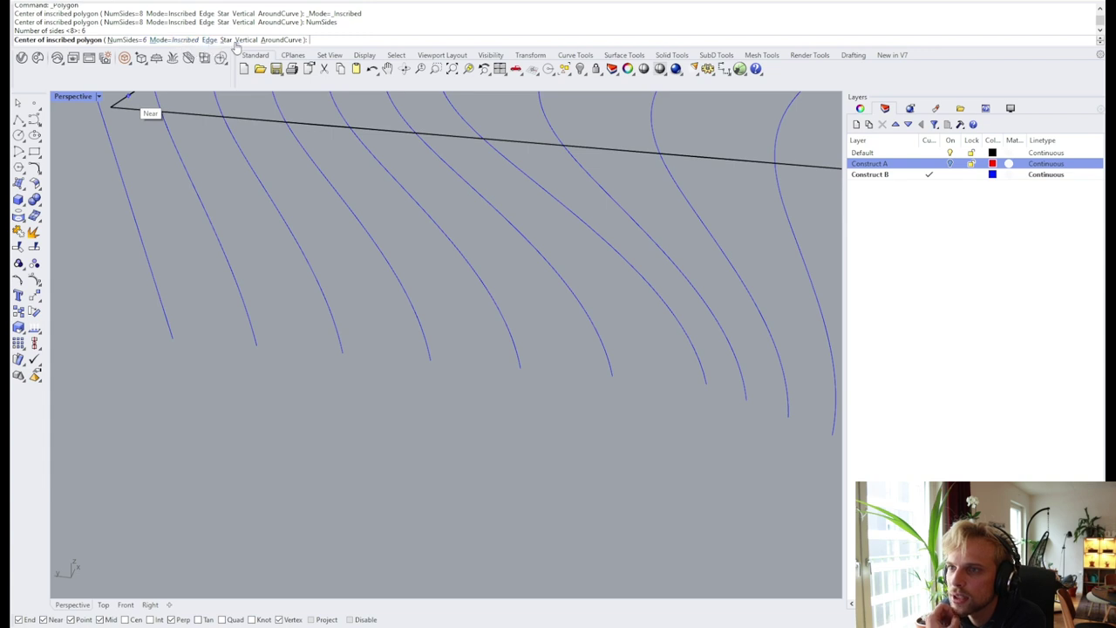
click(278, 40)
click(170, 336)
click(173, 339)
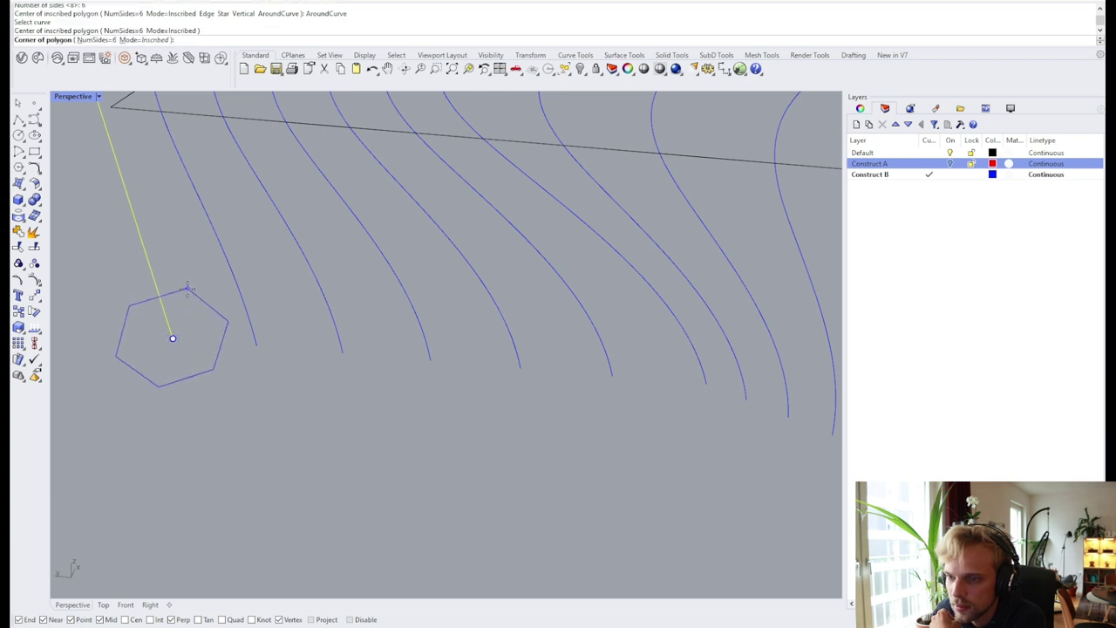
scroll(173, 339, up, 5)
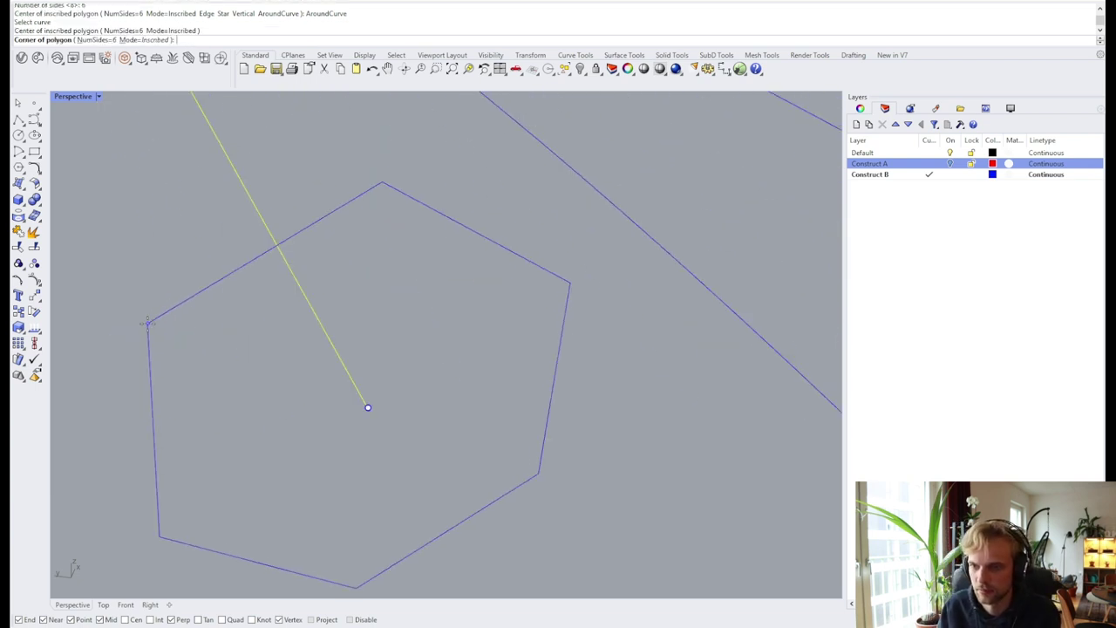
scroll(325, 202, down, 5)
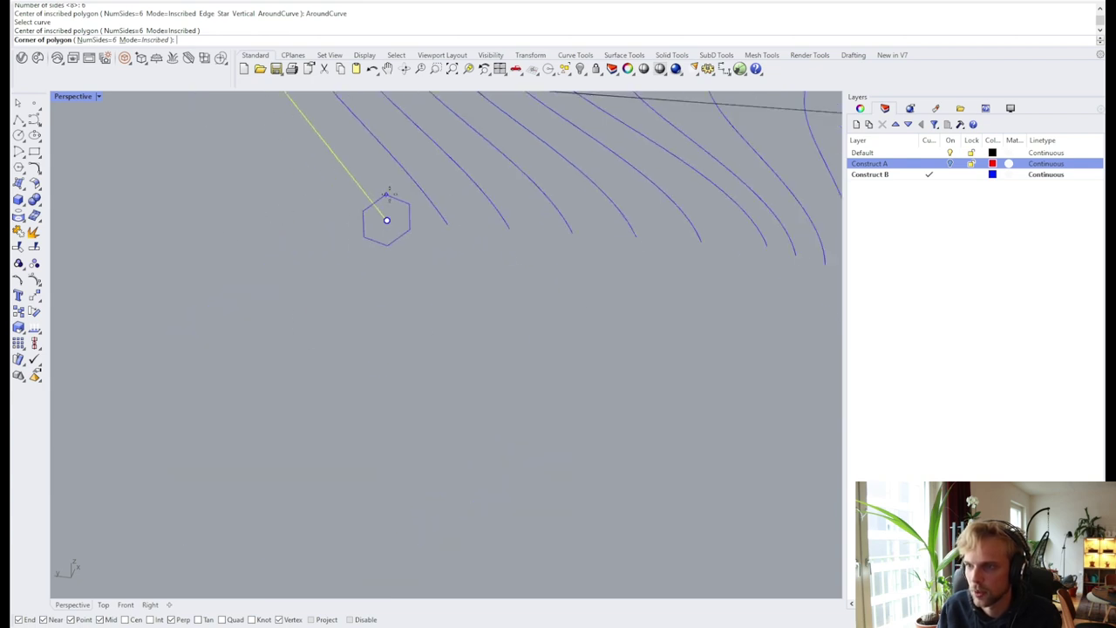
scroll(387, 218, up, 3)
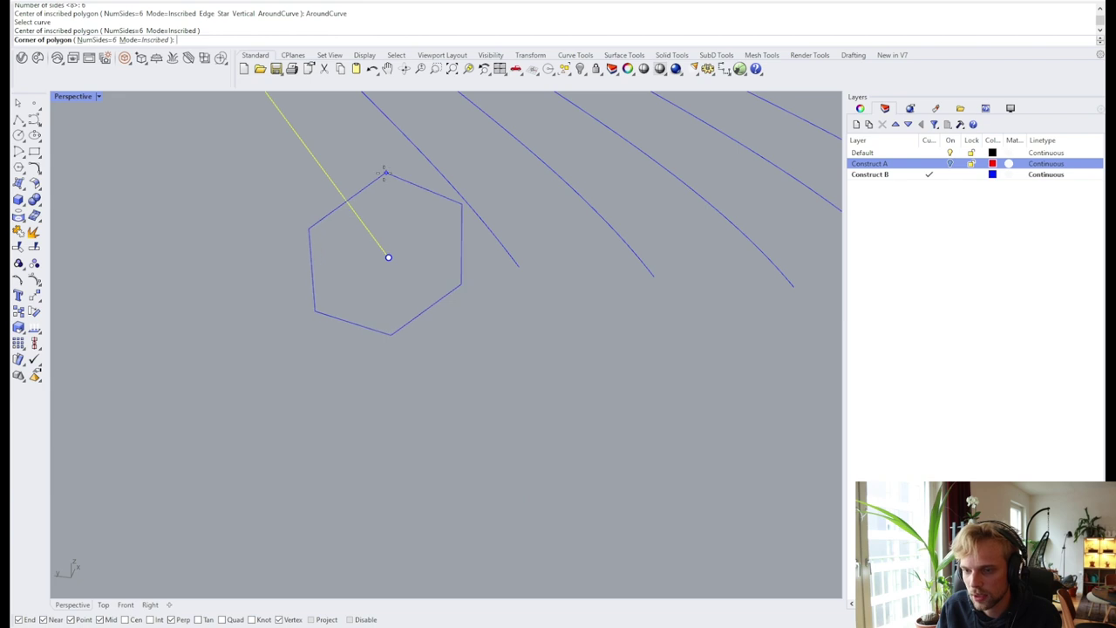
scroll(262, 260, down, 3)
scroll(284, 256, up, 2)
scroll(285, 256, down, 2)
scroll(279, 249, up, 4)
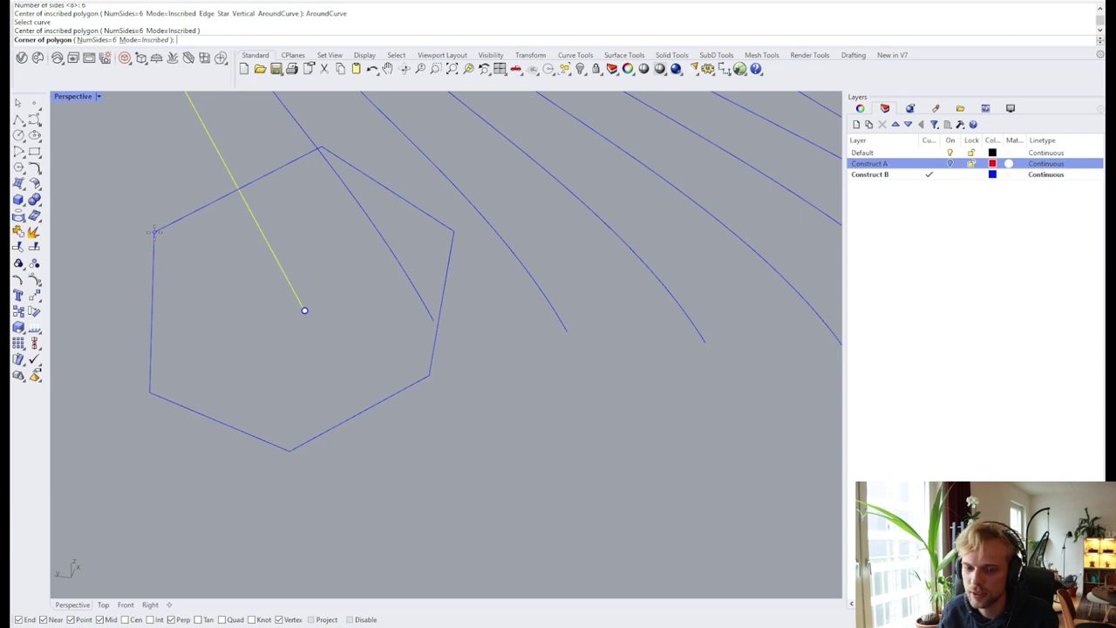
text(90)
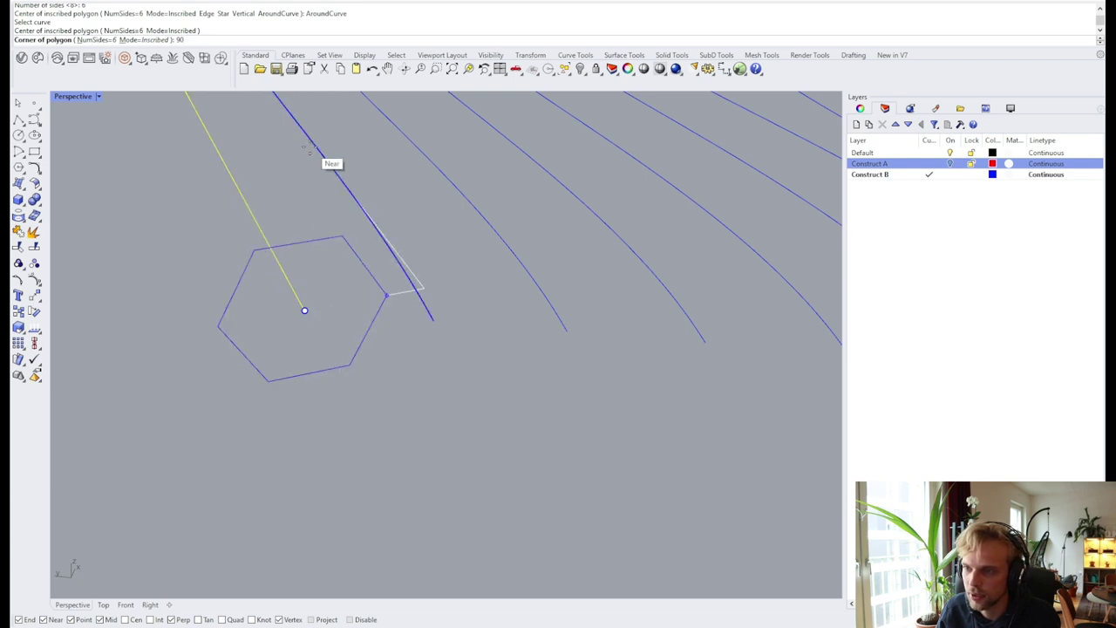
click(281, 153)
right_drag(282, 154, 370, 397)
scroll(431, 425, up, 2)
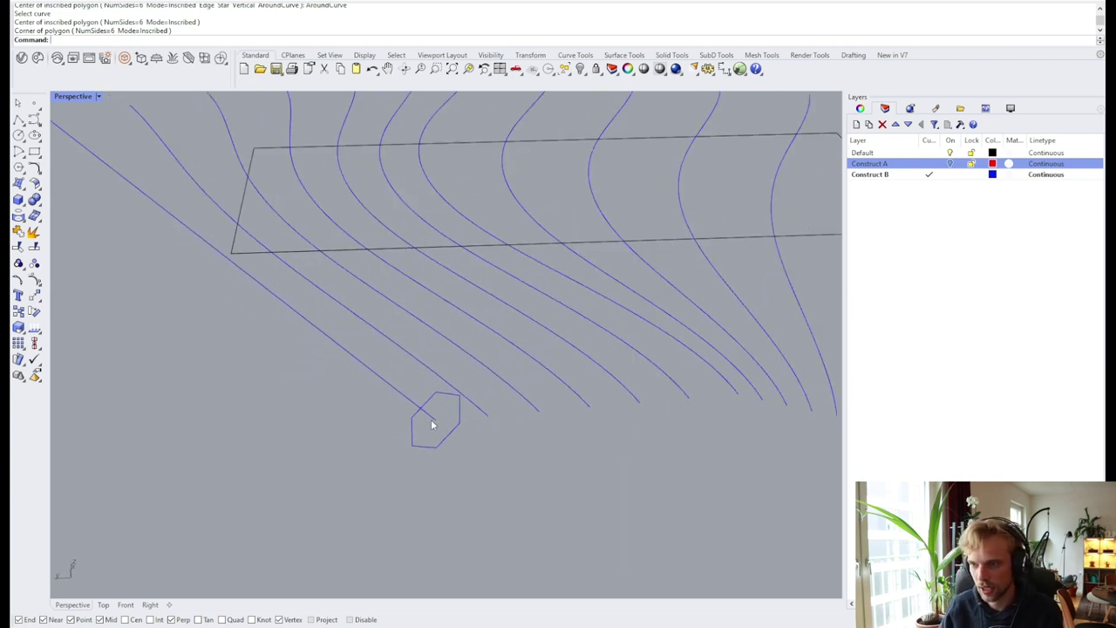
text(sw)
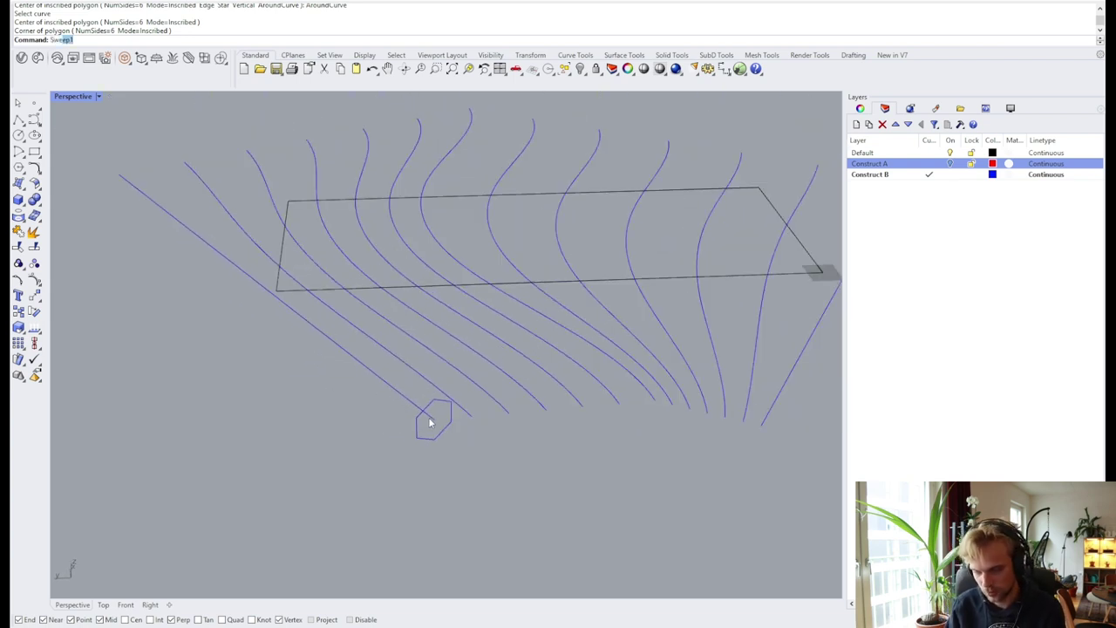
text(ep)
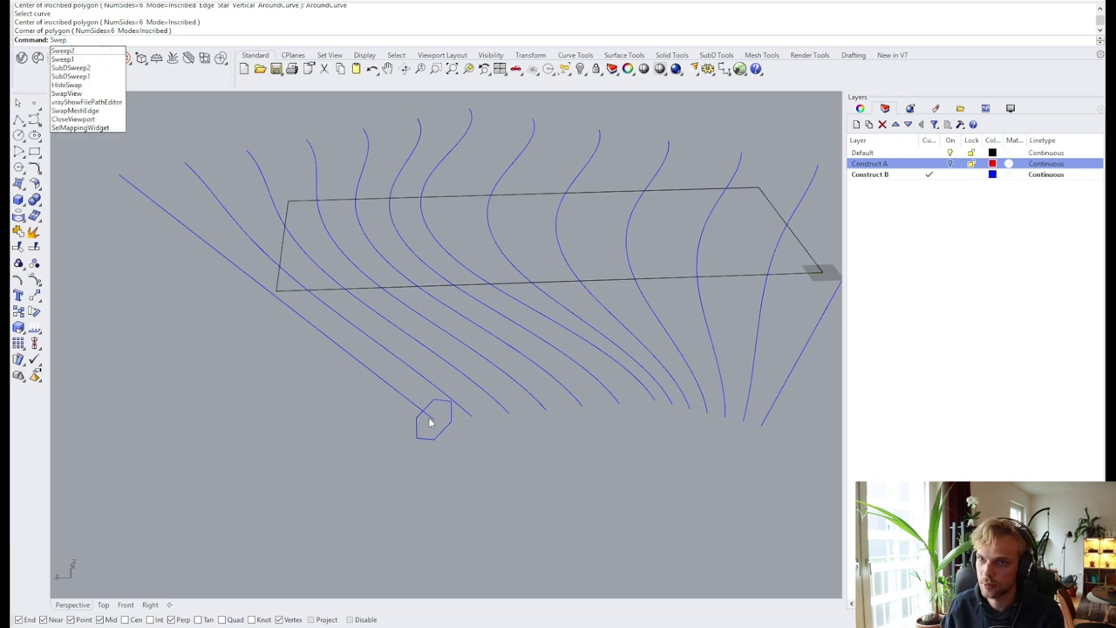
key(Down)
key(Down)
key(Return)
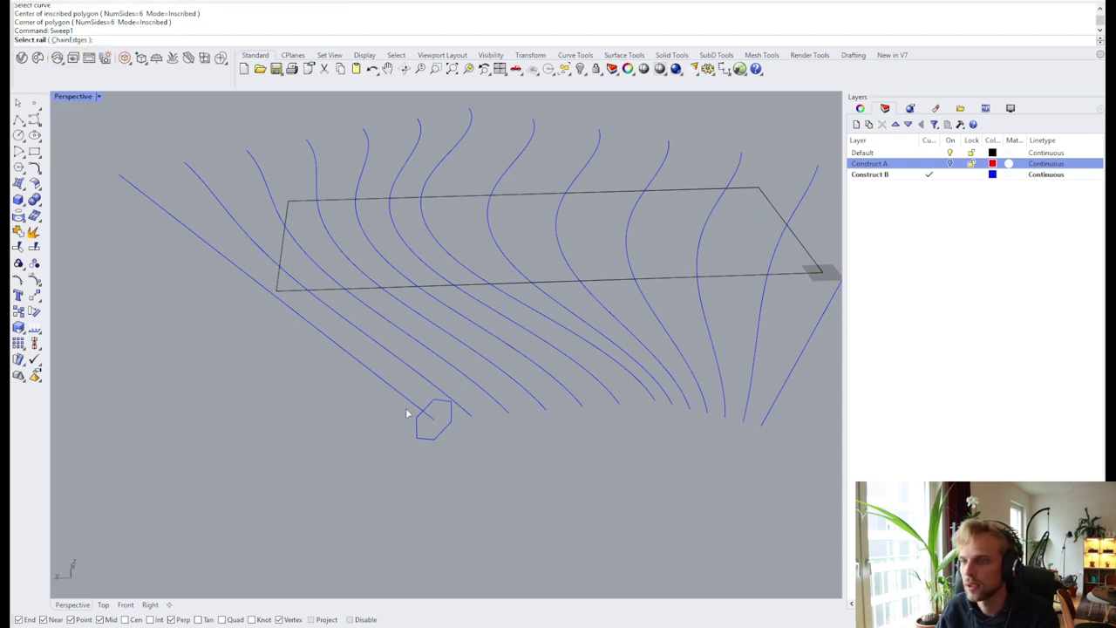
click(410, 410)
key(Escape)
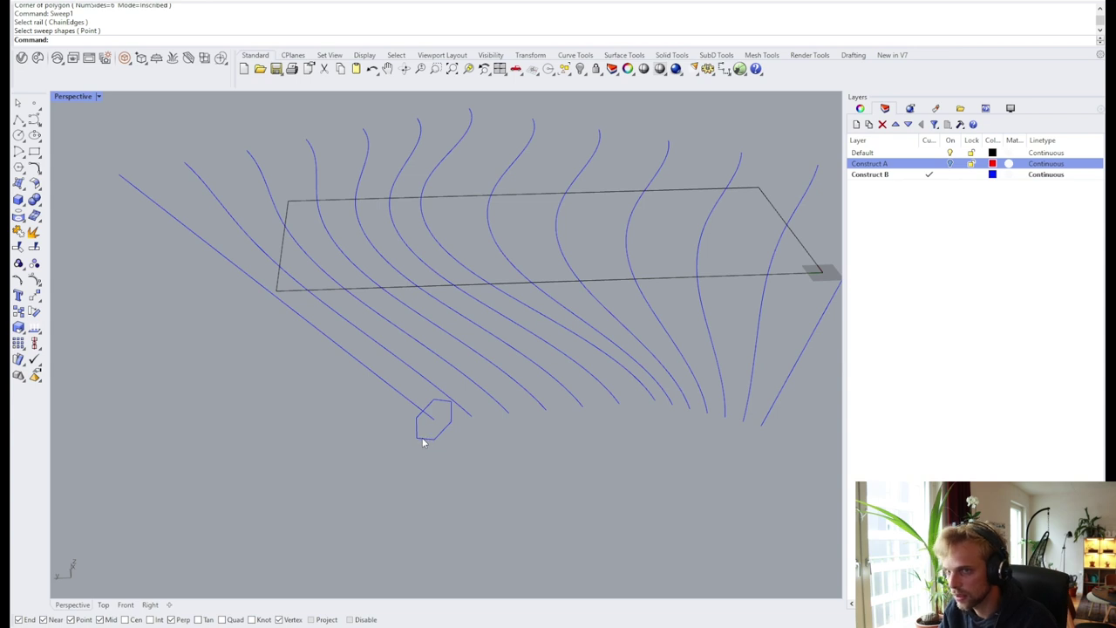
Step: Try sweeping the hexagon along the outermost blue curve with Sweep1, and undo the sweep
key(Return)
click(411, 402)
click(415, 430)
key(Return)
key(Return)
key(Return)
right_drag(334, 430, 380, 397)
key(ctrl+z)
right_drag(487, 405, 396, 385)
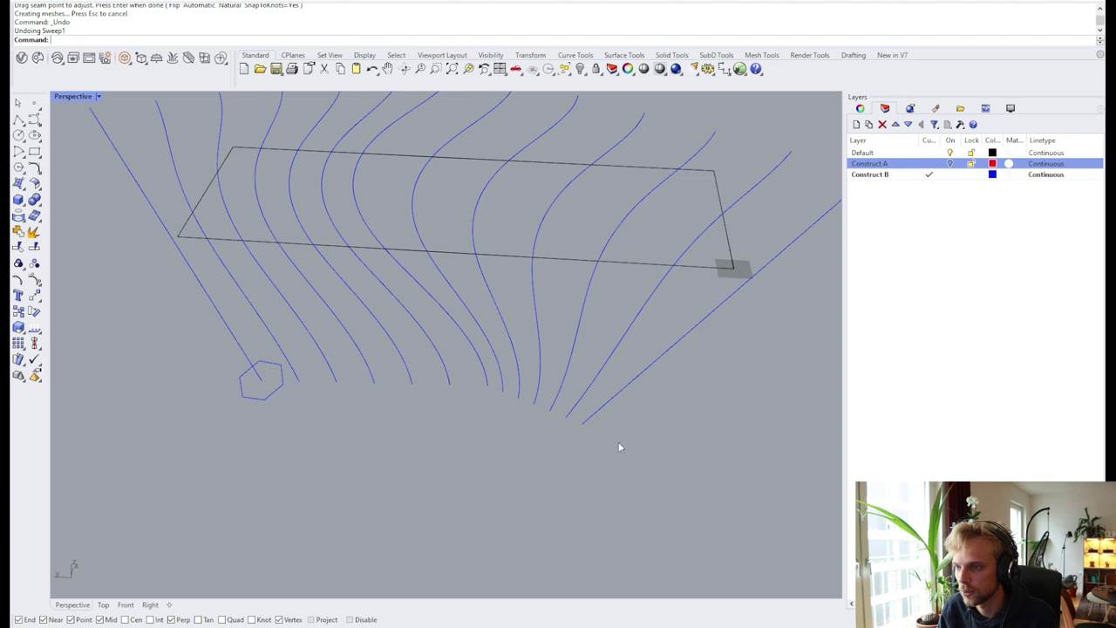
Step: Draw an inscribed hexagon around the second blue curve, centred on its endpoint with a radius of 90
click(18, 167)
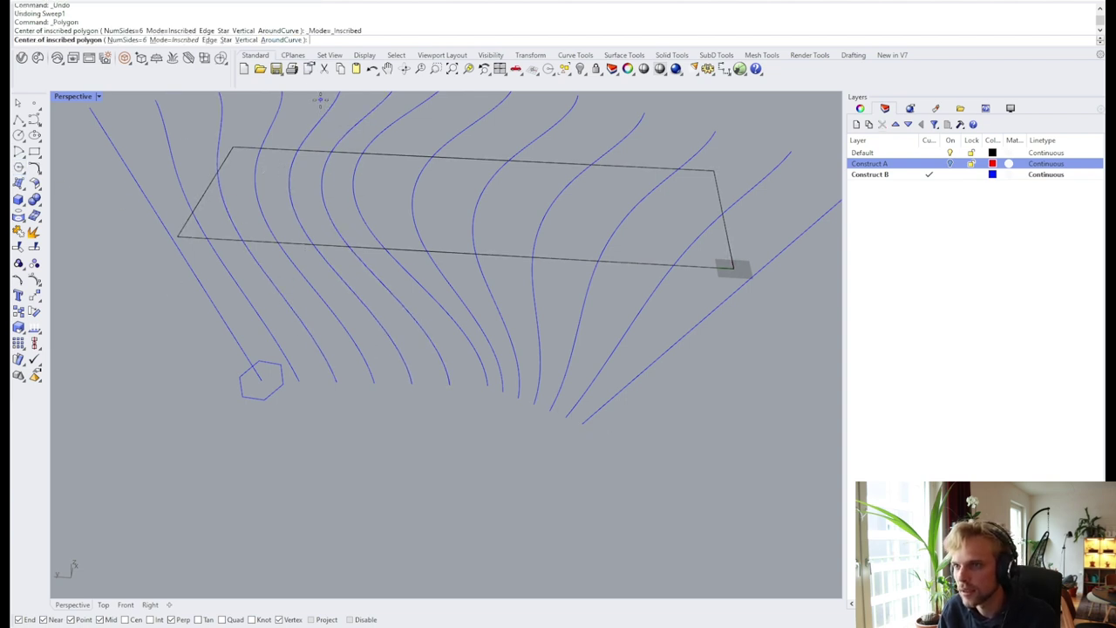
text(a)
key(Return)
click(295, 378)
click(298, 380)
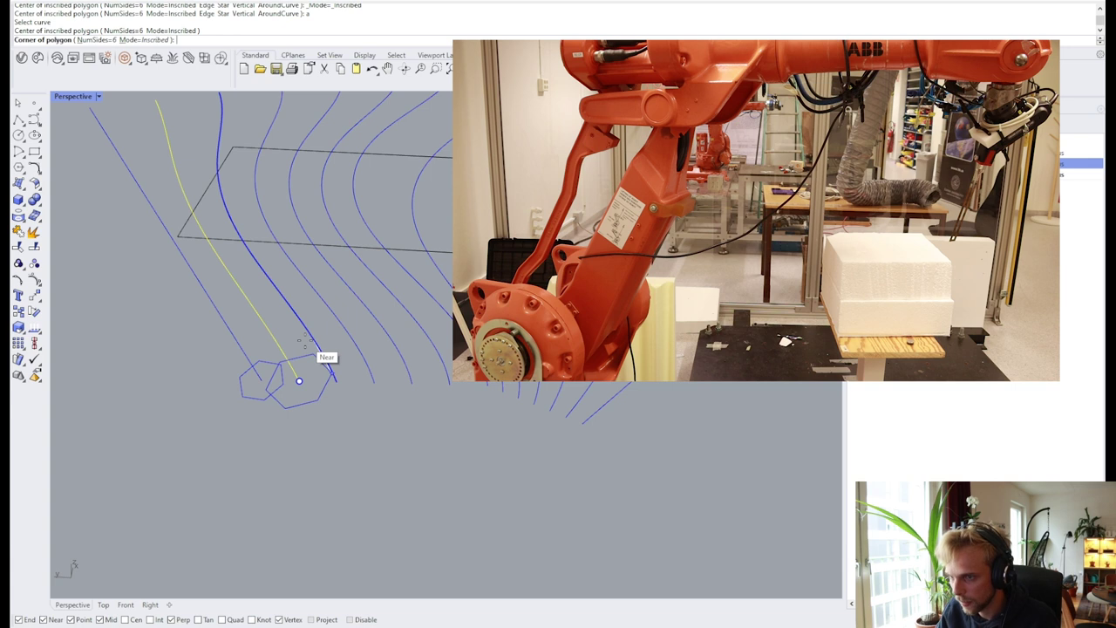
text(90)
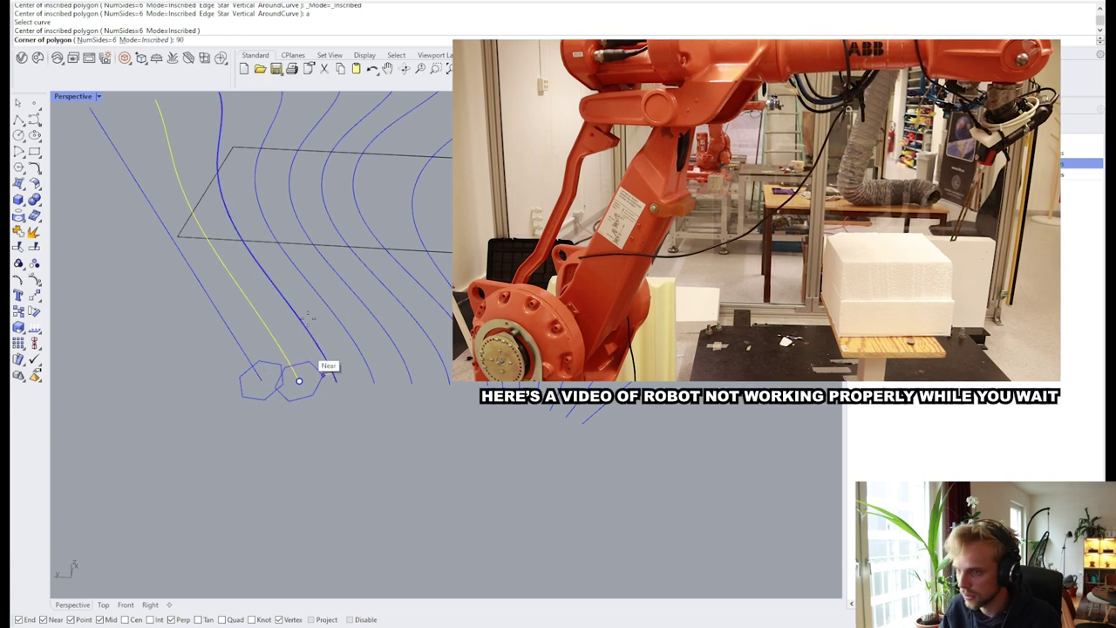
scroll(298, 380, up, 10)
key(Return)
click(436, 389)
key(Return)
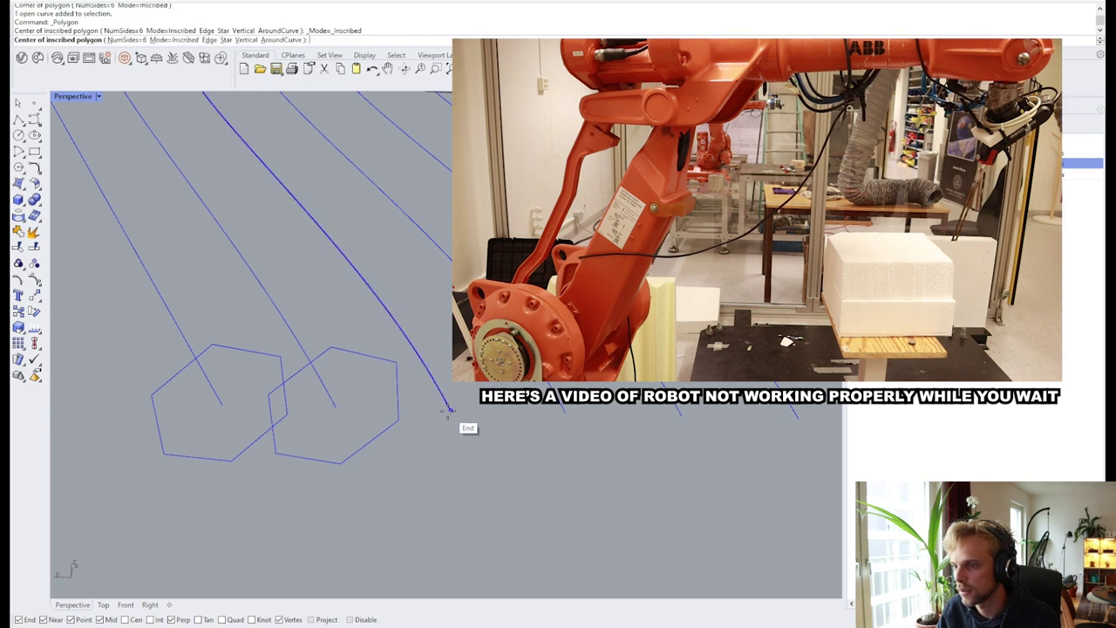
text(a)
key(Return)
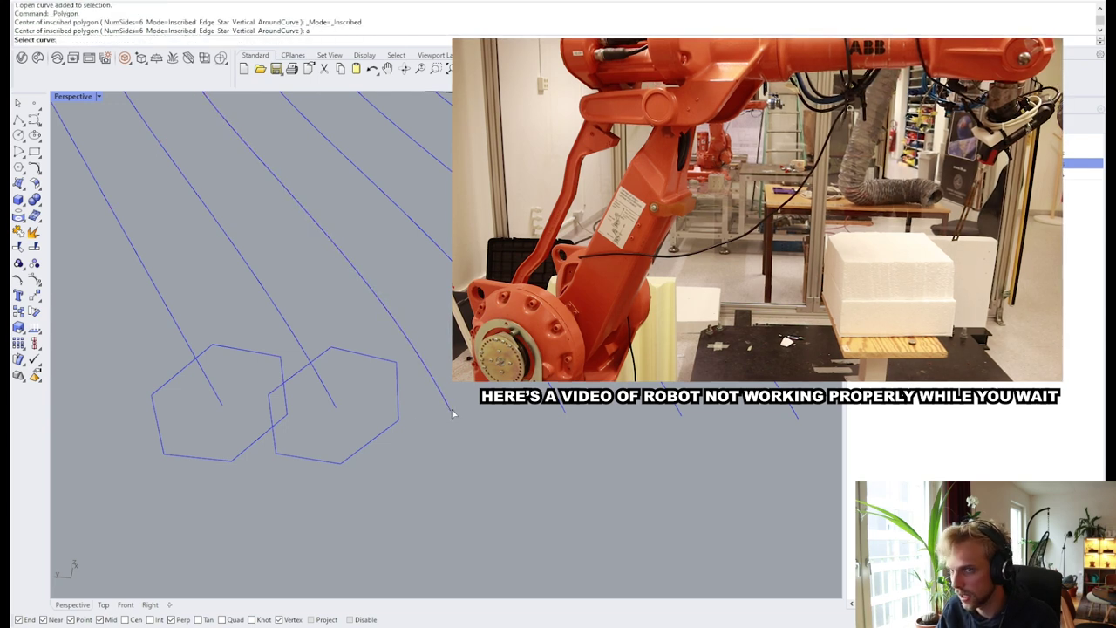
key(Escape)
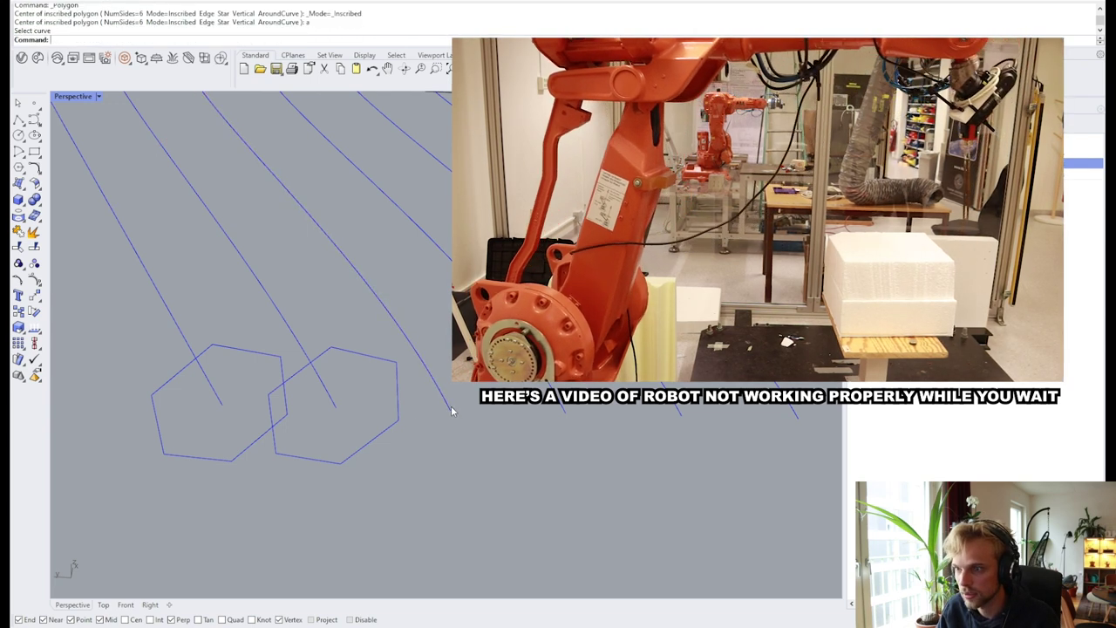
Step: Draw an inscribed hexagon around the third blue curve, centred on its endpoint with a radius of 90
click(450, 411)
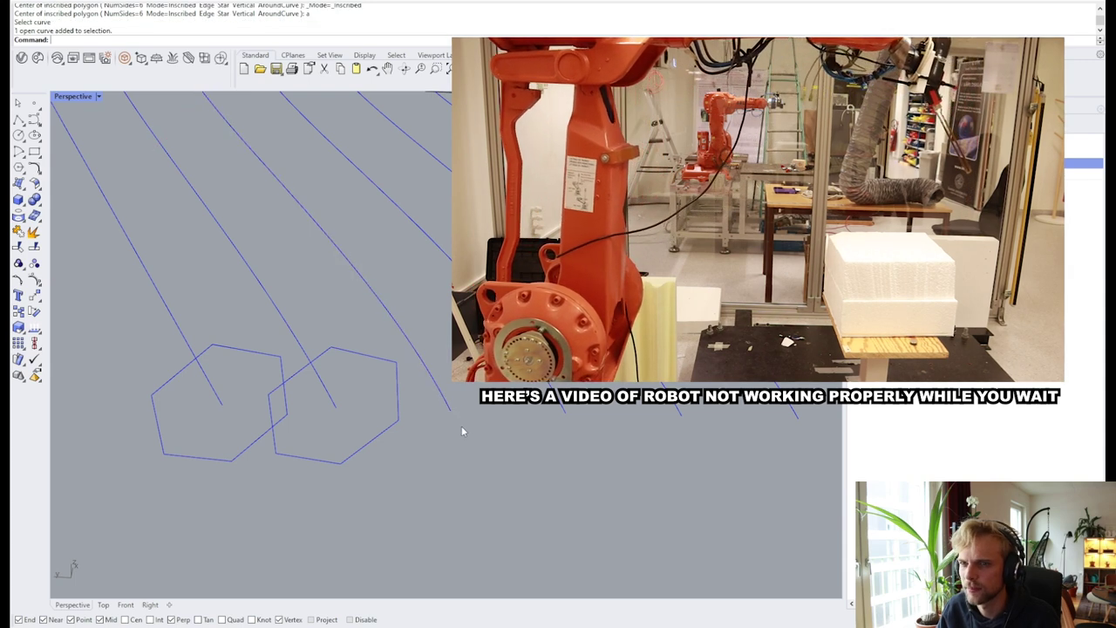
key(Return)
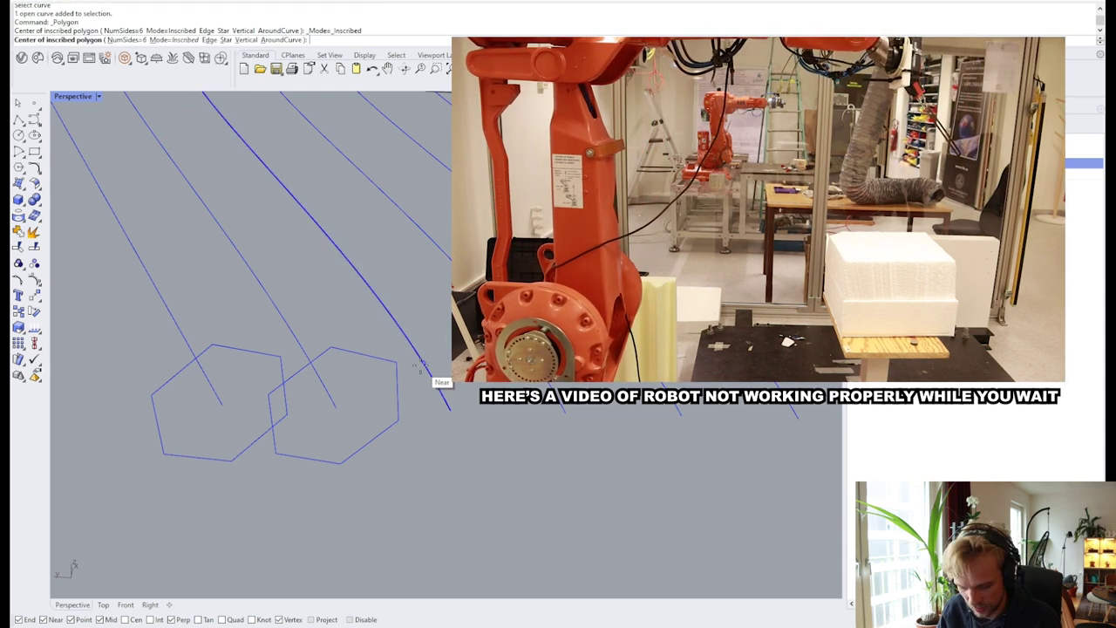
text(a)
key(Return)
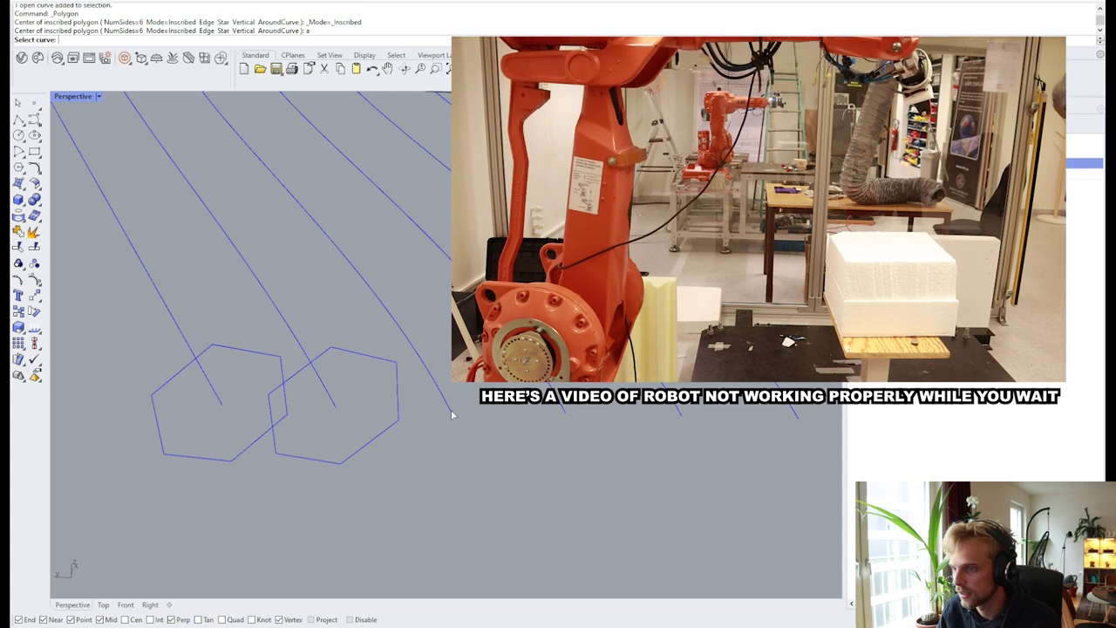
click(451, 416)
click(450, 411)
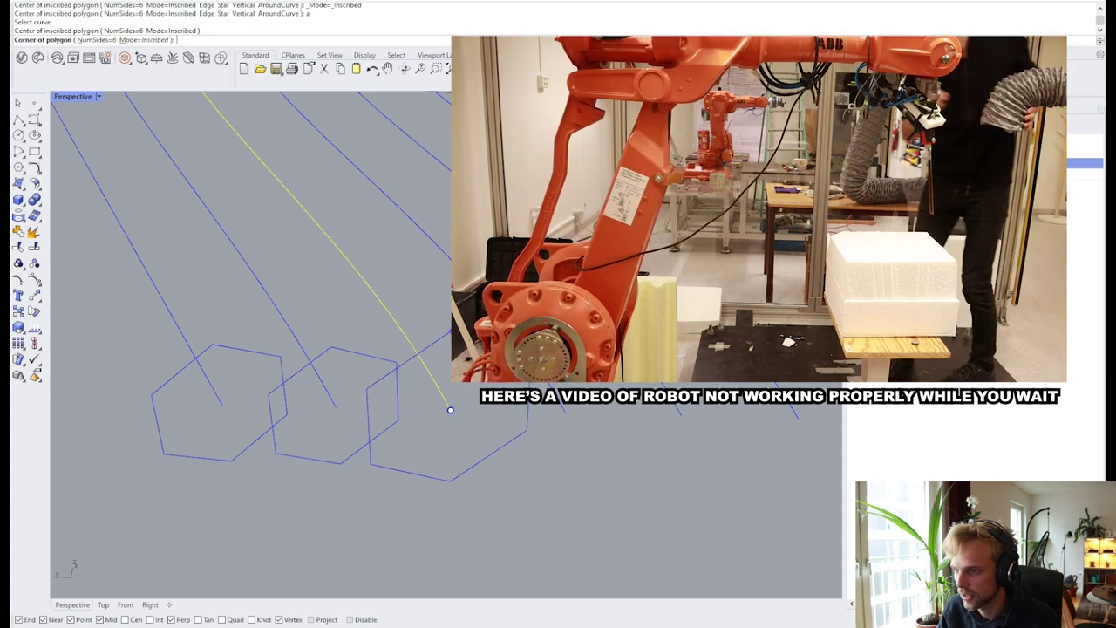
text(90)
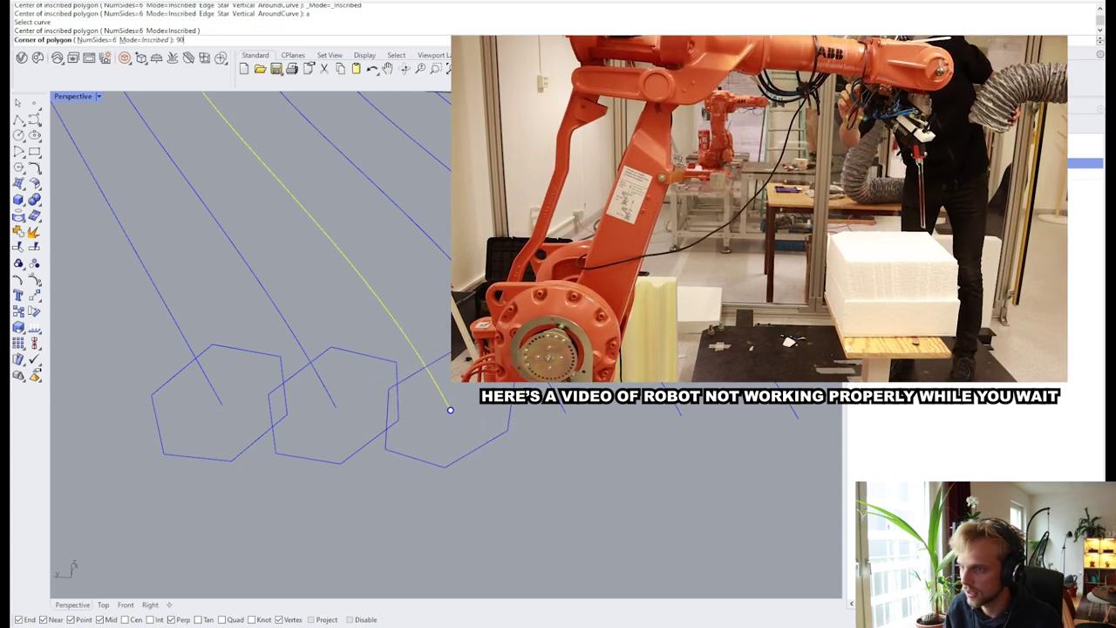
click(420, 294)
Step: Copy the third hexagon from its curve's endpoint onto the endpoint of the fourth blue curve
shift+right_drag(575, 415, 451, 420)
scroll(404, 390, down, 8)
right_drag(399, 390, 354, 339)
scroll(464, 408, up, 5)
scroll(464, 408, down, 5)
scroll(287, 352, up, 8)
click(320, 358)
text(copy)
key(Return)
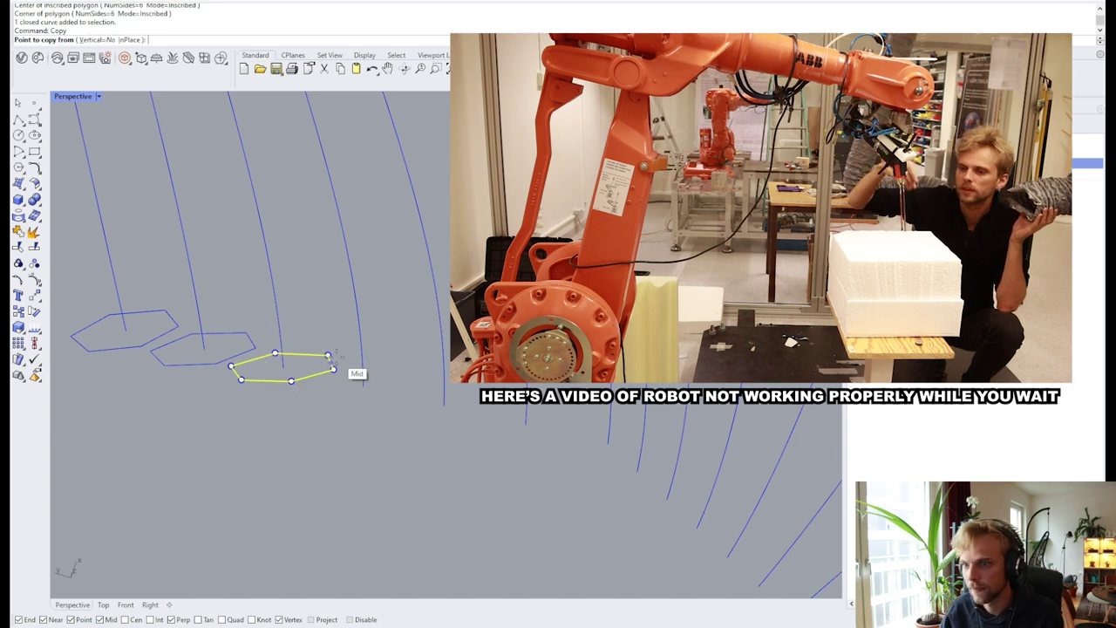
click(284, 367)
click(444, 393)
key(Return)
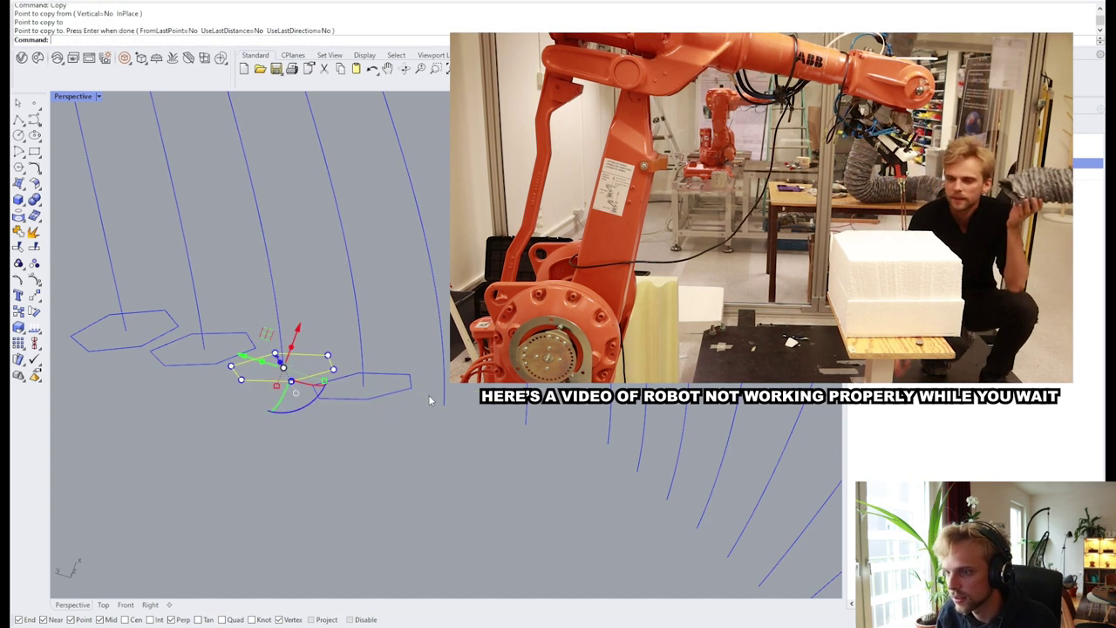
Step: Examine from several angles how the copied hexagon is oriented relative to the fourth blue curve
key(Escape)
scroll(379, 389, up, 3)
scroll(368, 387, down, 3)
right_drag(342, 385, 335, 473)
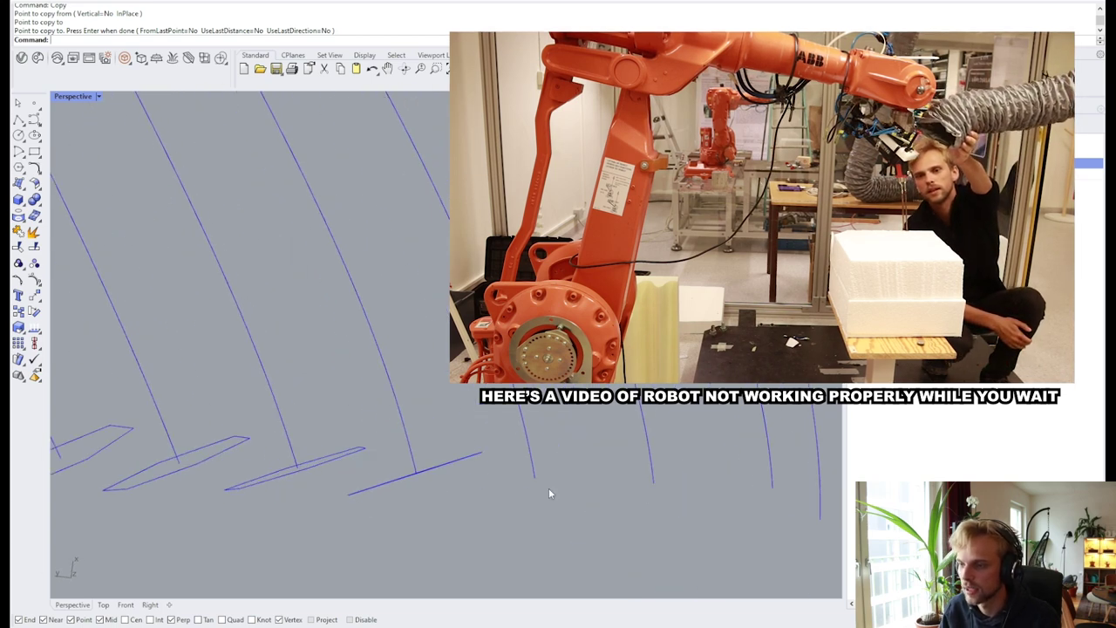
click(403, 448)
text(zs)
key(Return)
key(Escape)
right_drag(402, 425, 418, 463)
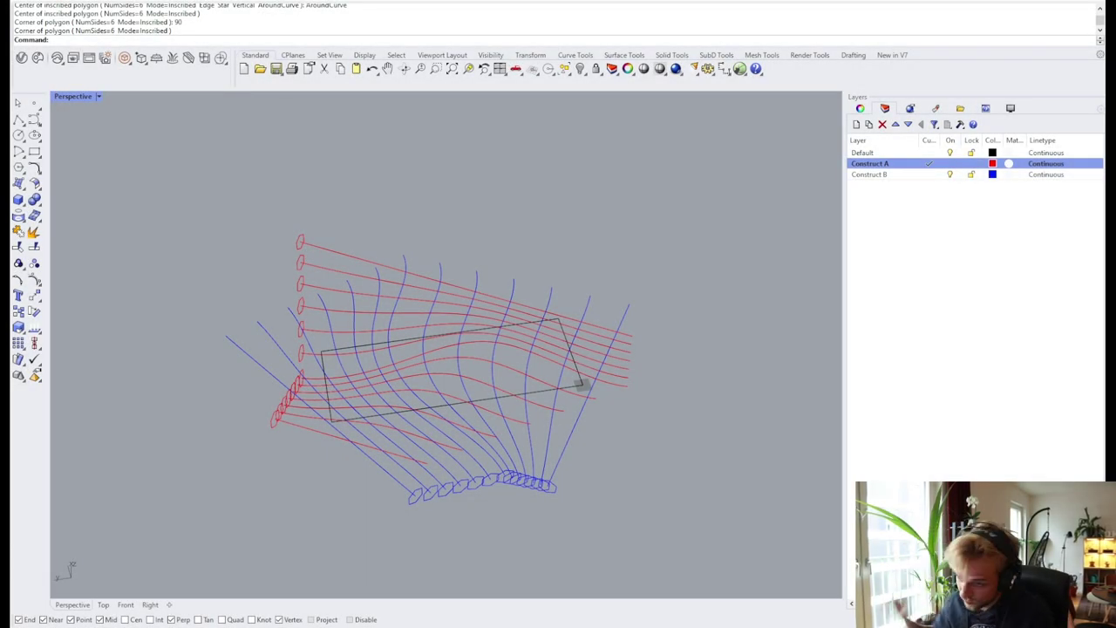
Step: Create a new layer named Sweeps and make it the current layer
right_drag(475, 397, 645, 366)
click(856, 124)
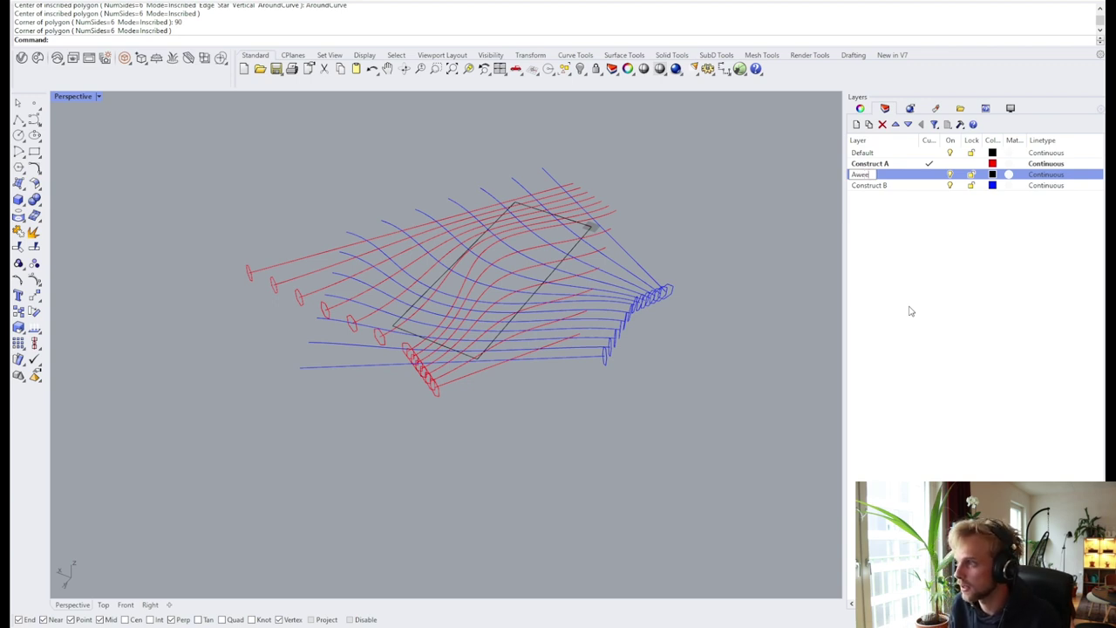
text(Sweeps)
key(Return)
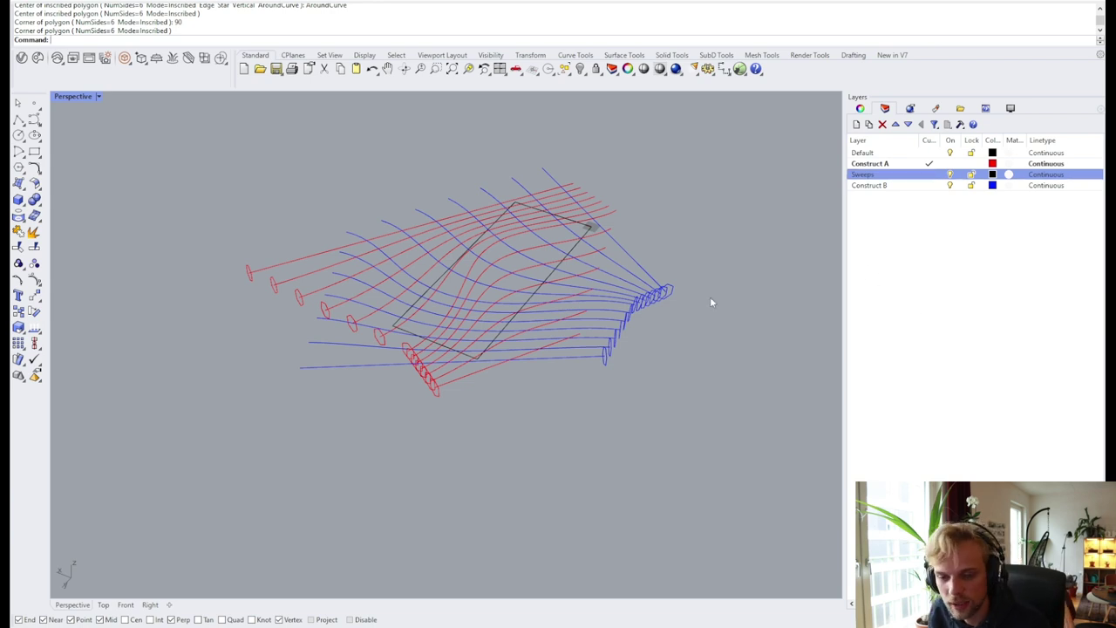
click(939, 176)
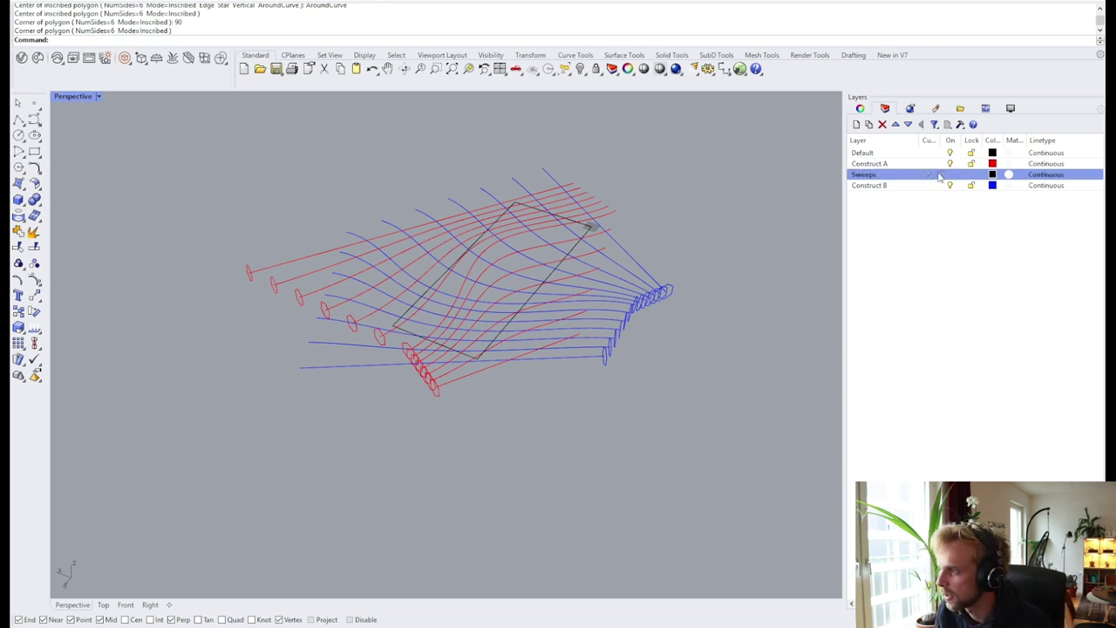
Step: Sweep the first hexagon along the outermost straight blue curve with Sweep1, using the Freeform frame style and unchanged cross sections
right_drag(340, 349, 393, 362)
right_drag(557, 293, 483, 317)
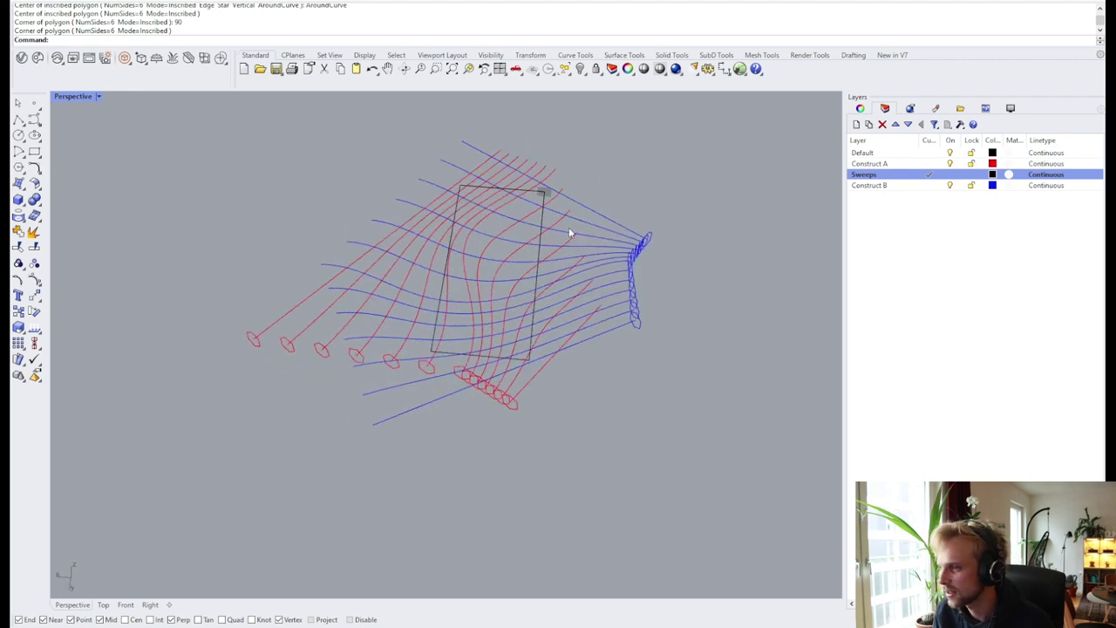
right_drag(552, 287, 539, 312)
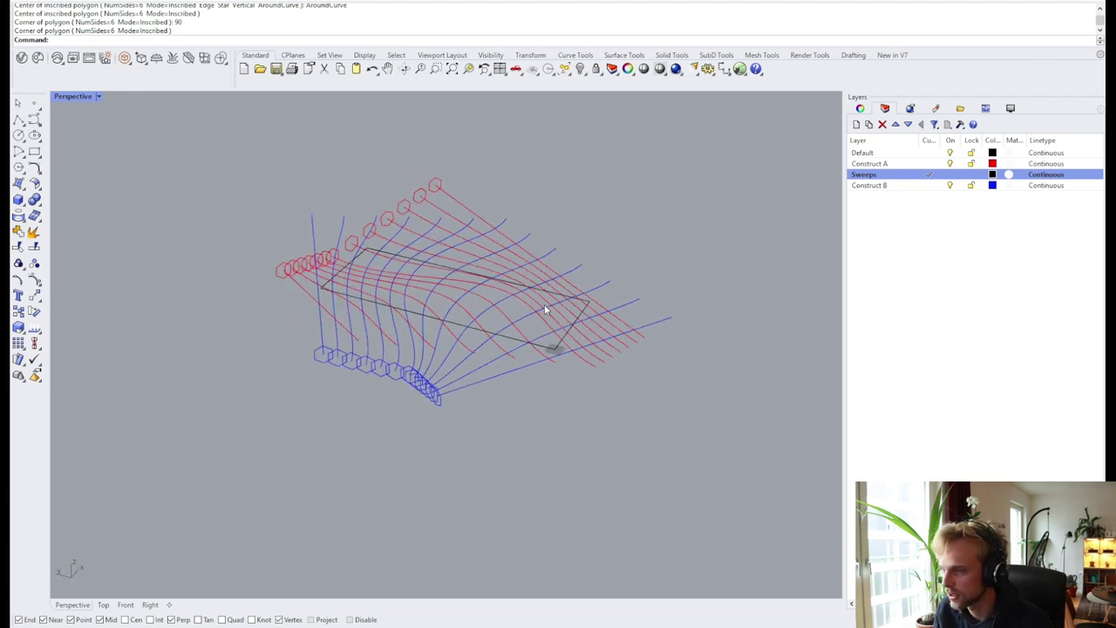
right_drag(508, 368, 499, 377)
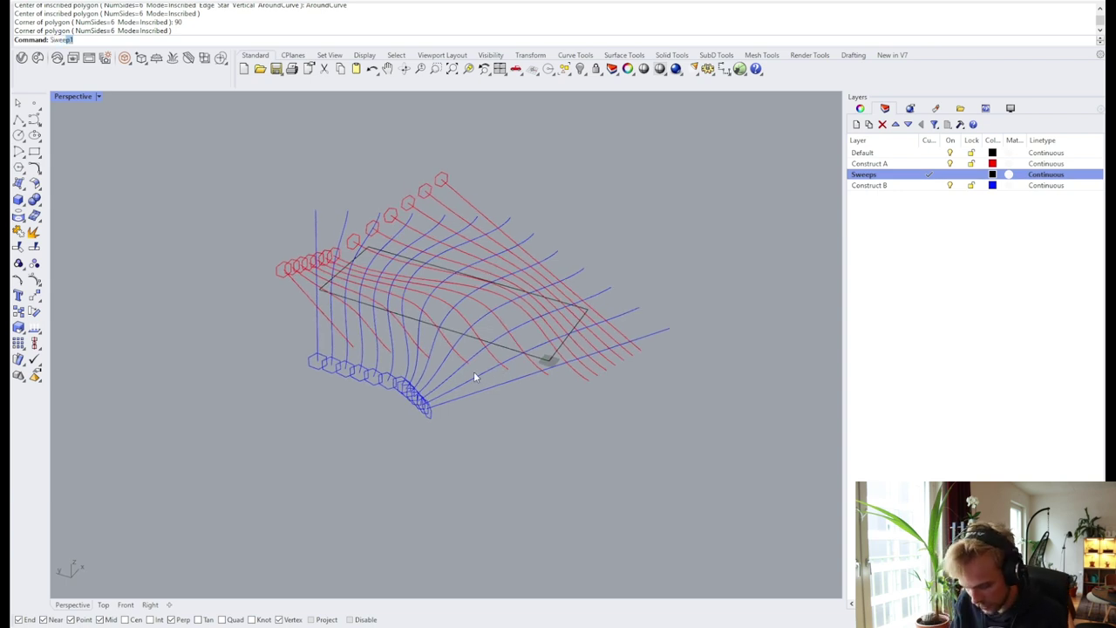
key(Return)
scroll(325, 342, up, 5)
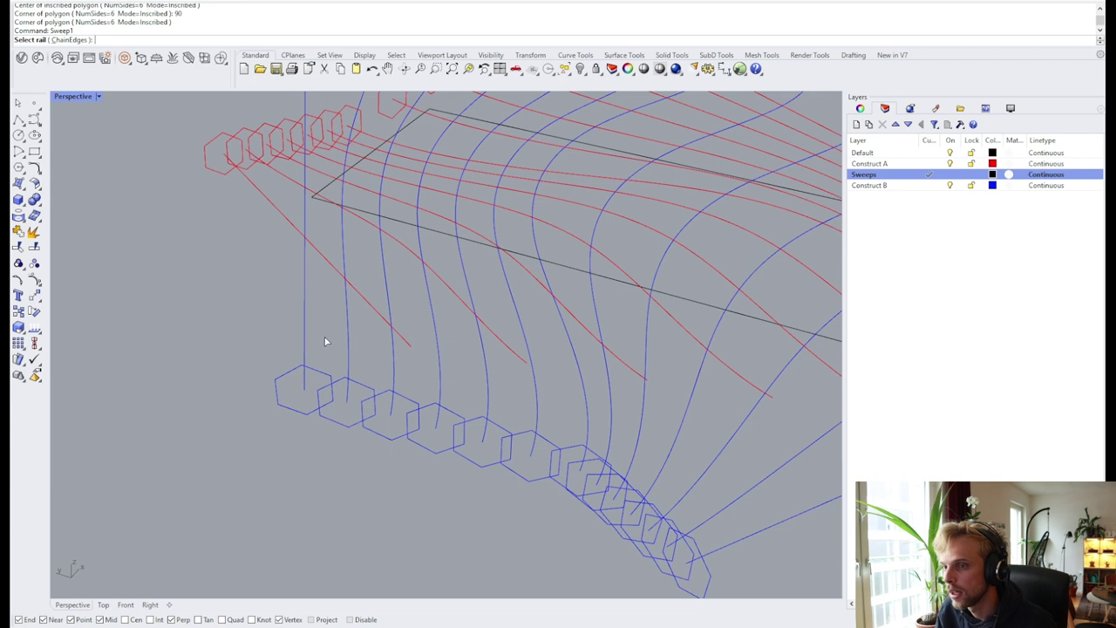
click(307, 331)
click(292, 375)
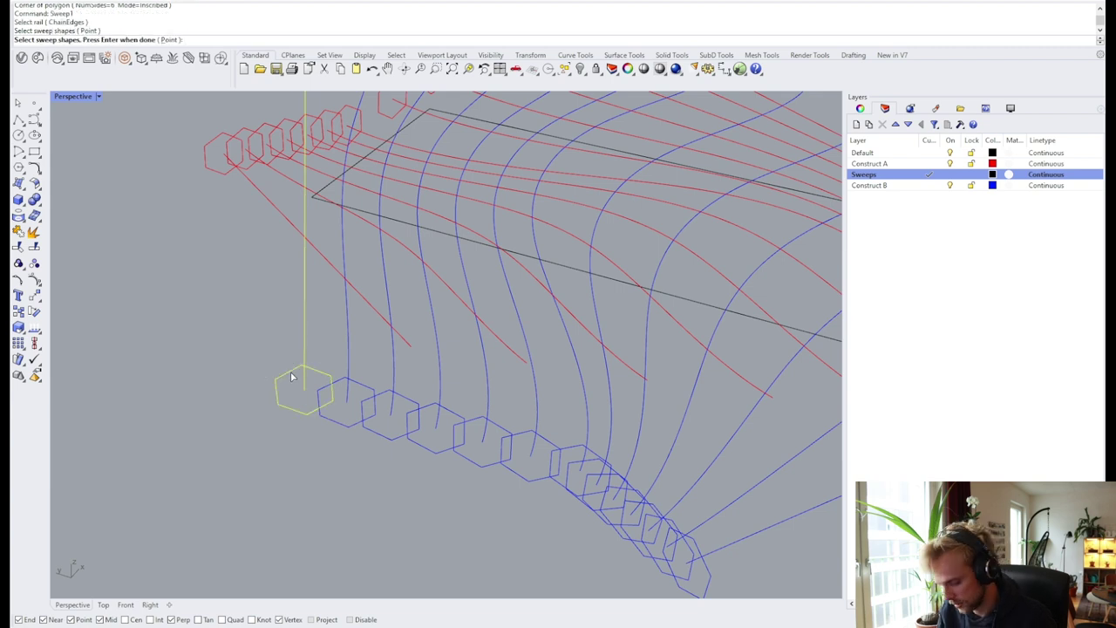
key(Return)
key(Return)
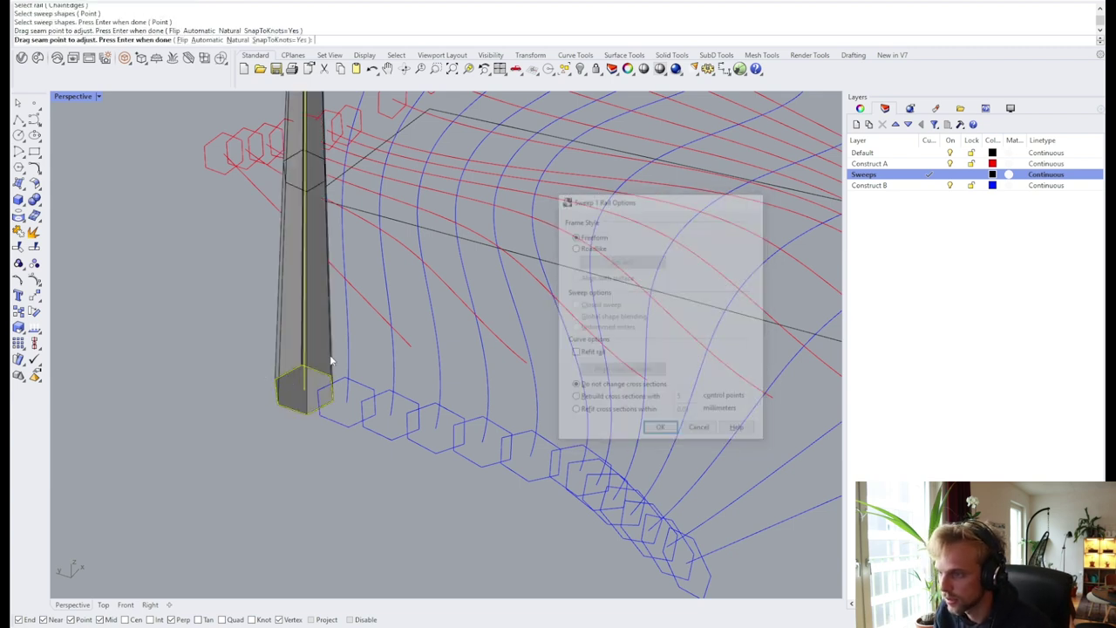
key(Return)
Step: Sweep the second hexagon along the second blue curve with Sweep1
key(Return)
click(348, 333)
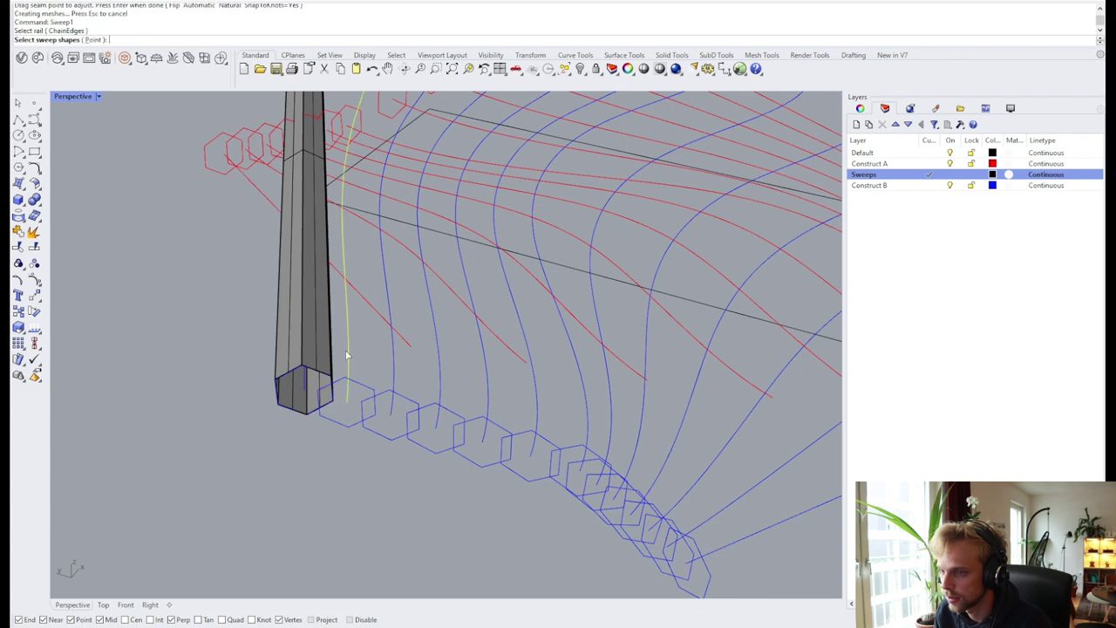
click(341, 384)
key(Return)
key(Return)
key(Return)
Step: Sweep the third hexagon along the third blue curve with Sweep1
click(392, 382)
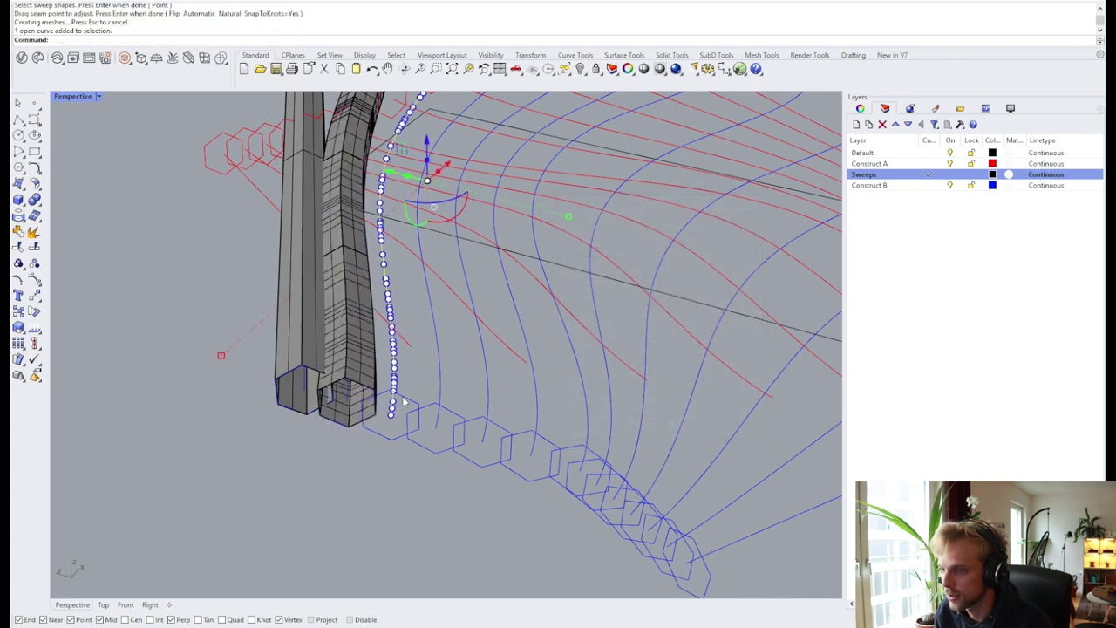
click(403, 400)
click(421, 366)
key(Return)
click(395, 359)
click(407, 400)
key(Return)
key(Return)
key(Return)
Step: Sweep the fourth hexagon along the fourth blue curve with Sweep1
key(Return)
click(436, 374)
click(448, 415)
key(Return)
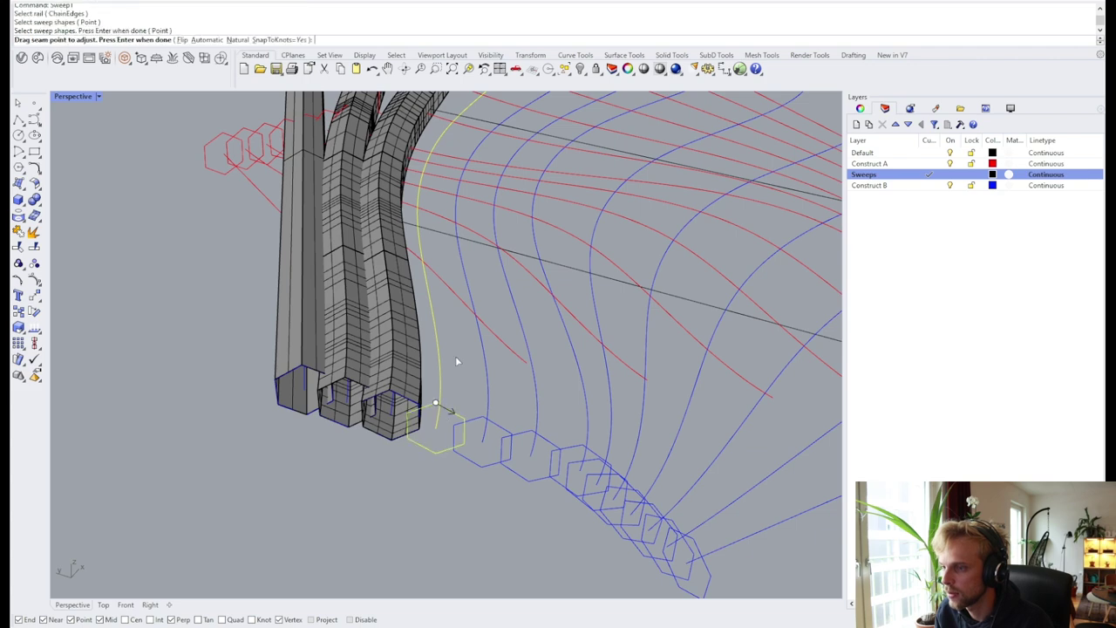
key(Return)
key(Return)
Step: Sweep the fifth hexagon along the fifth blue curve with Sweep1
key(Return)
click(489, 389)
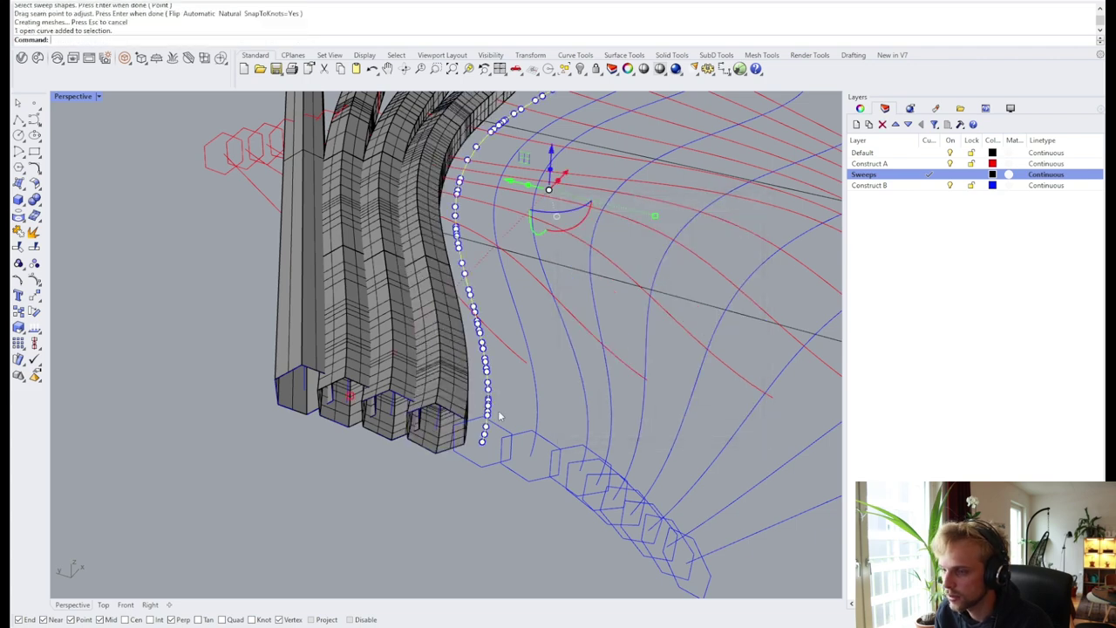
key(Escape)
key(Escape)
right_drag(498, 385, 443, 424)
key(Return)
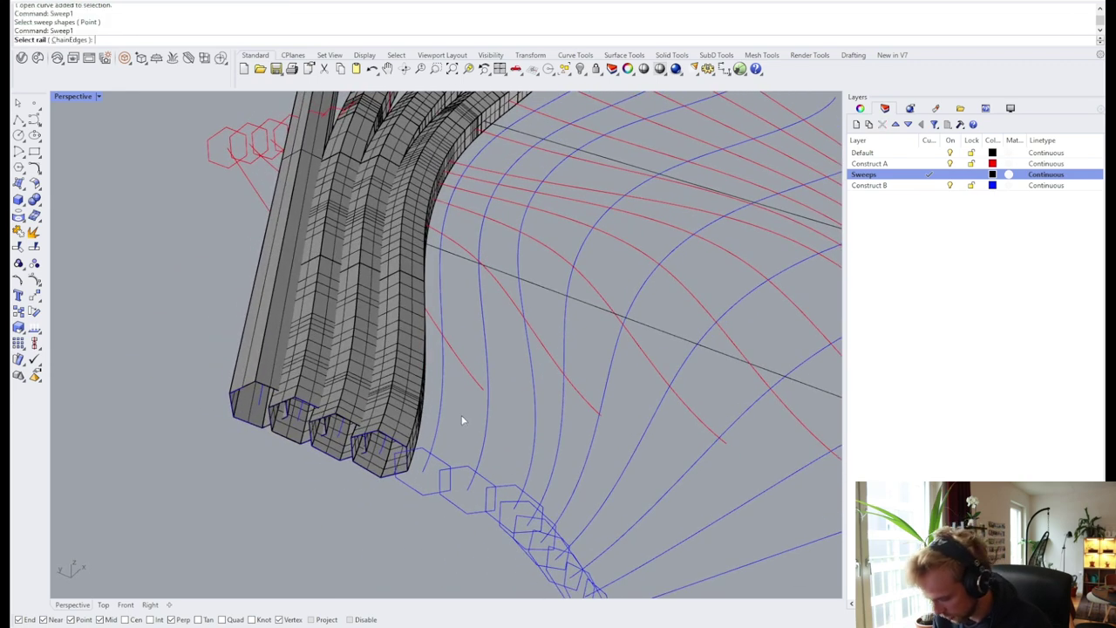
click(442, 401)
click(442, 466)
key(Return)
key(Return)
key(Return)
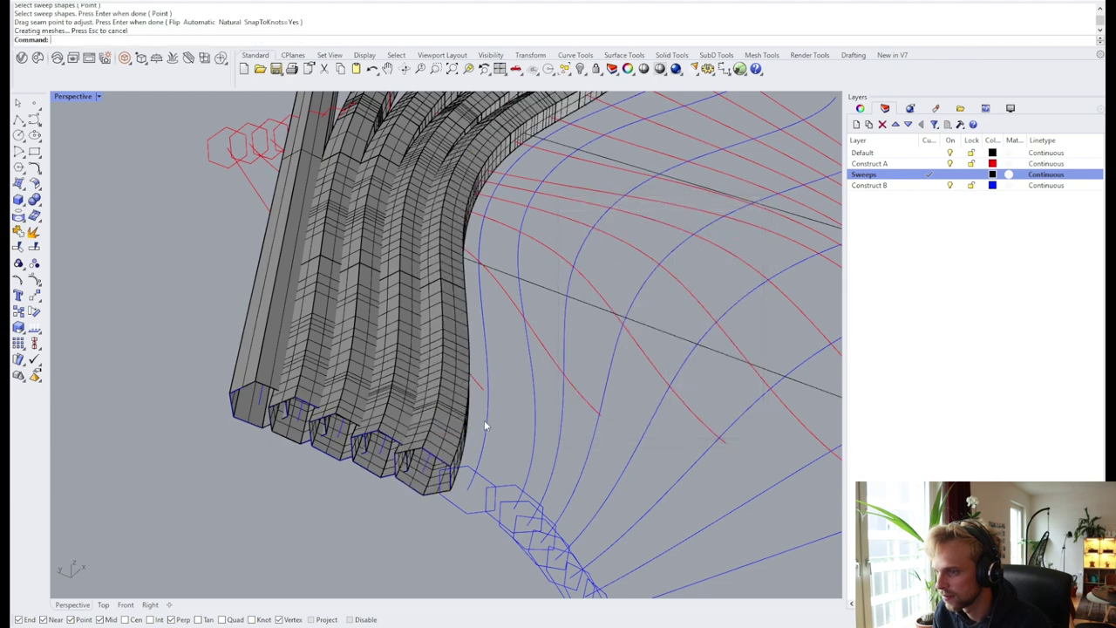
Step: Sweep the sixth hexagon along the sixth blue curve with Sweep1
key(Return)
click(489, 413)
click(484, 475)
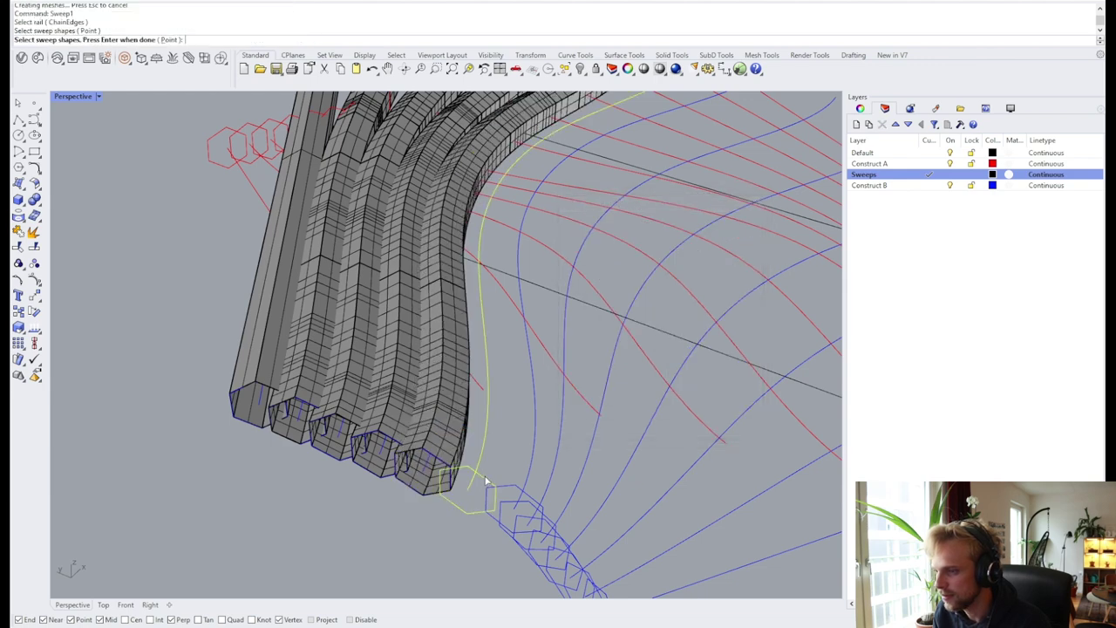
key(Return)
key(Return)
Step: Sweep the seventh hexagon along the seventh blue curve, where the profiles begin to crowd together
shift+right_drag(529, 436, 494, 390)
key(Return)
click(491, 394)
click(480, 447)
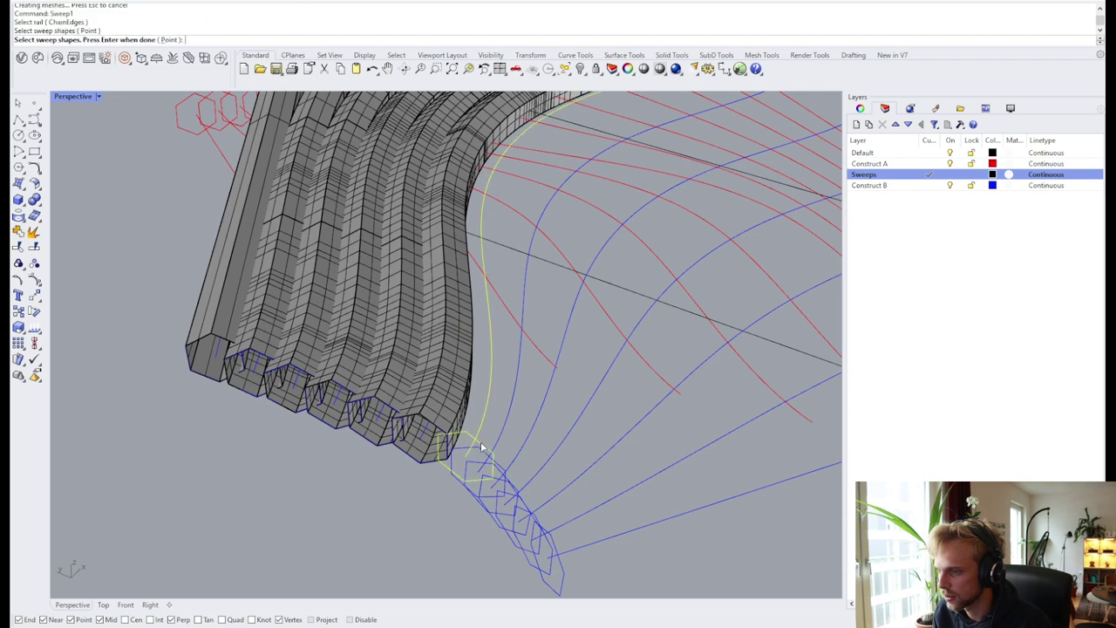
key(Return)
key(Return)
key(Return)
Step: Sweep the eighth hexagon, within the crowded group of profiles, along the eighth blue curve
right_drag(503, 429, 475, 301)
key(Return)
click(486, 293)
scroll(418, 475, up, 5)
click(418, 464)
key(Return)
key(Return)
key(Return)
Step: Sweep the ninth hexagon along the ninth blue curve with Sweep1
scroll(406, 482, down, 5)
right_drag(383, 512, 626, 462)
key(Return)
click(505, 329)
scroll(396, 449, up, 3)
scroll(650, 448, up, 3)
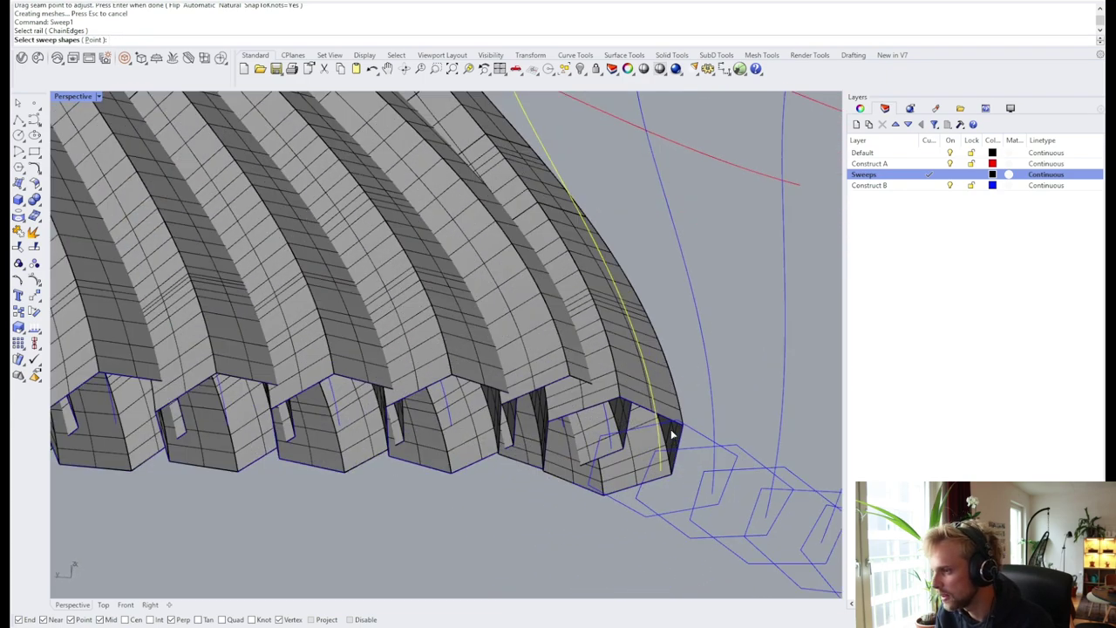
click(703, 438)
key(Return)
key(Return)
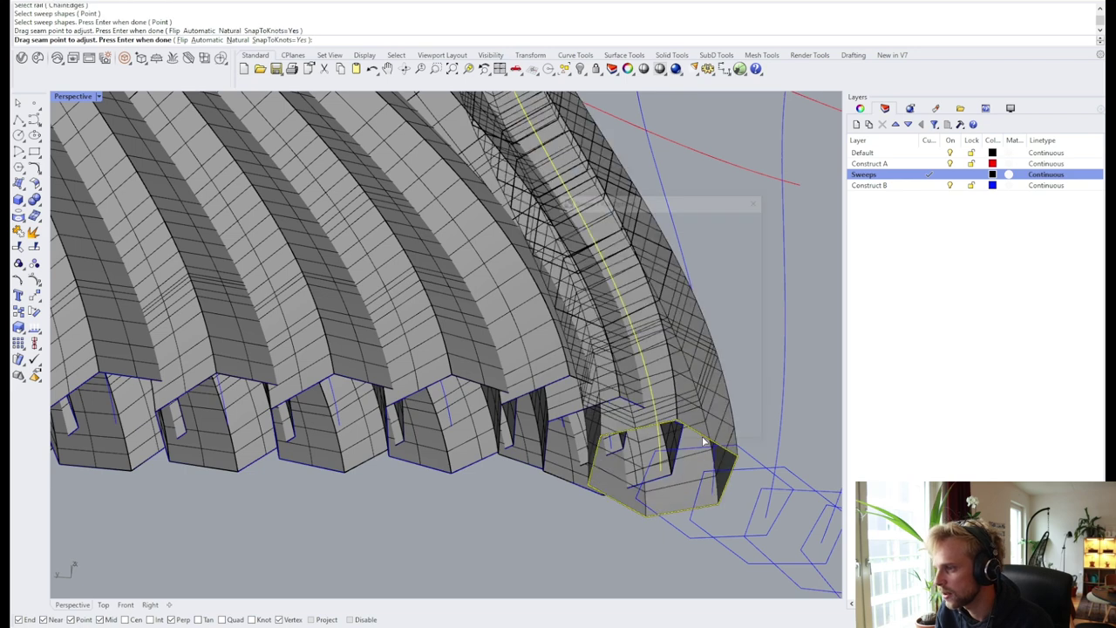
key(Return)
Step: Sweep the tenth hexagon along the tenth blue curve with Sweep1
right_drag(690, 443, 488, 286)
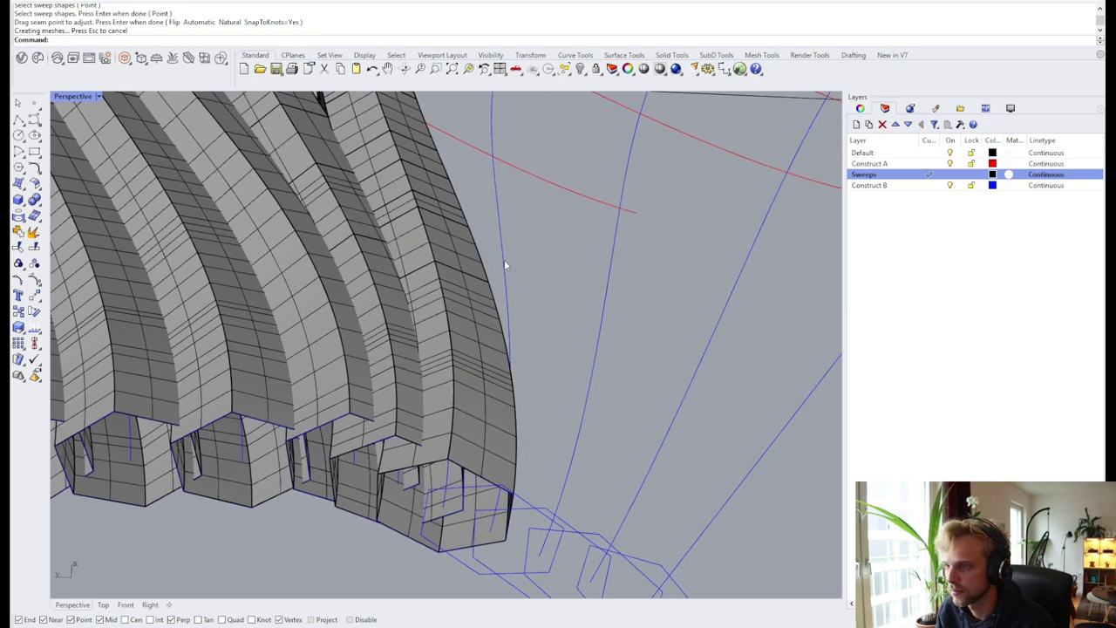
key(Return)
click(505, 268)
right_drag(525, 420, 555, 454)
click(542, 449)
key(Return)
key(Return)
key(Return)
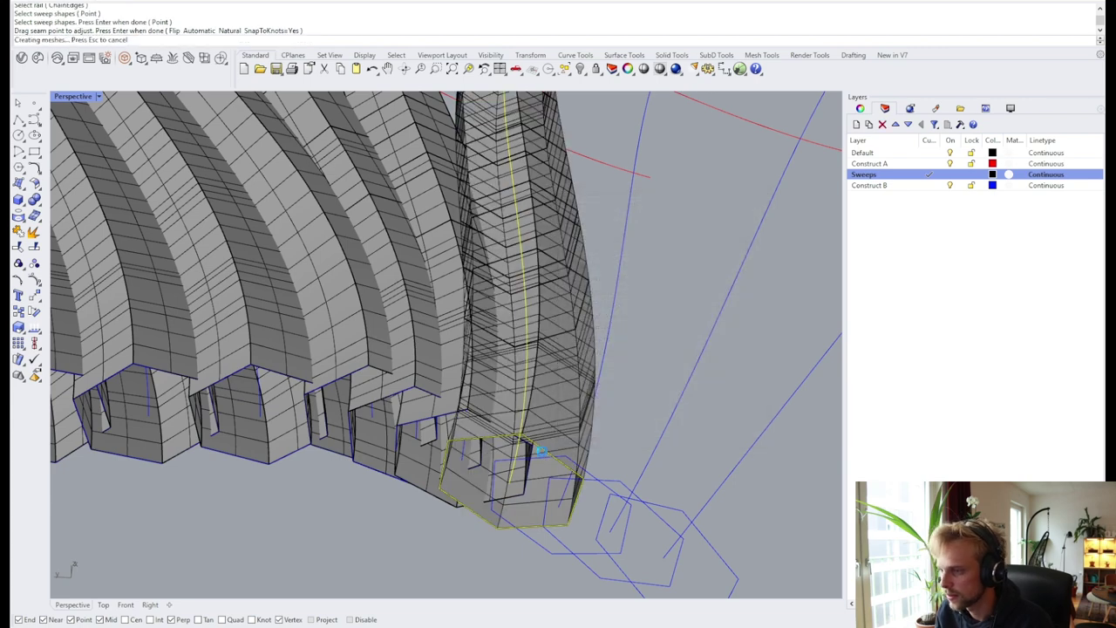
Step: Sweep the eleventh hexagon along the third-to-last blue curve with Sweep1
scroll(545, 451, down, 5)
key(Return)
click(579, 345)
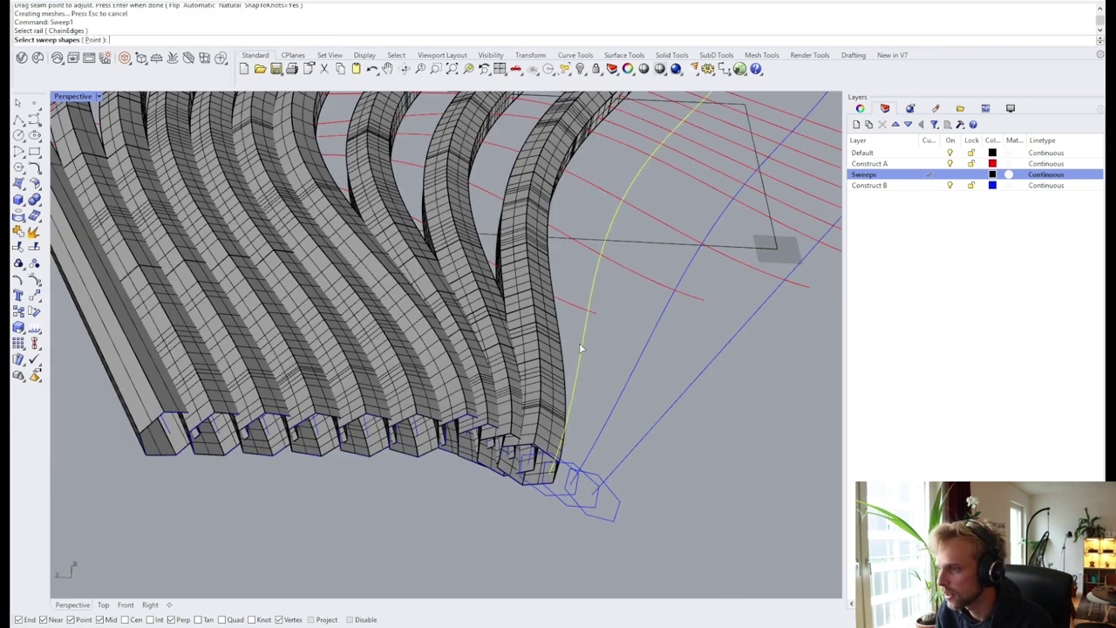
scroll(564, 468, up, 3)
click(553, 488)
key(Return)
key(Return)
Step: Sweep the twelfth hexagon along the second-to-last blue curve with Sweep1
scroll(557, 481, down, 4)
key(Return)
click(666, 337)
scroll(583, 478, up, 4)
click(653, 491)
key(Return)
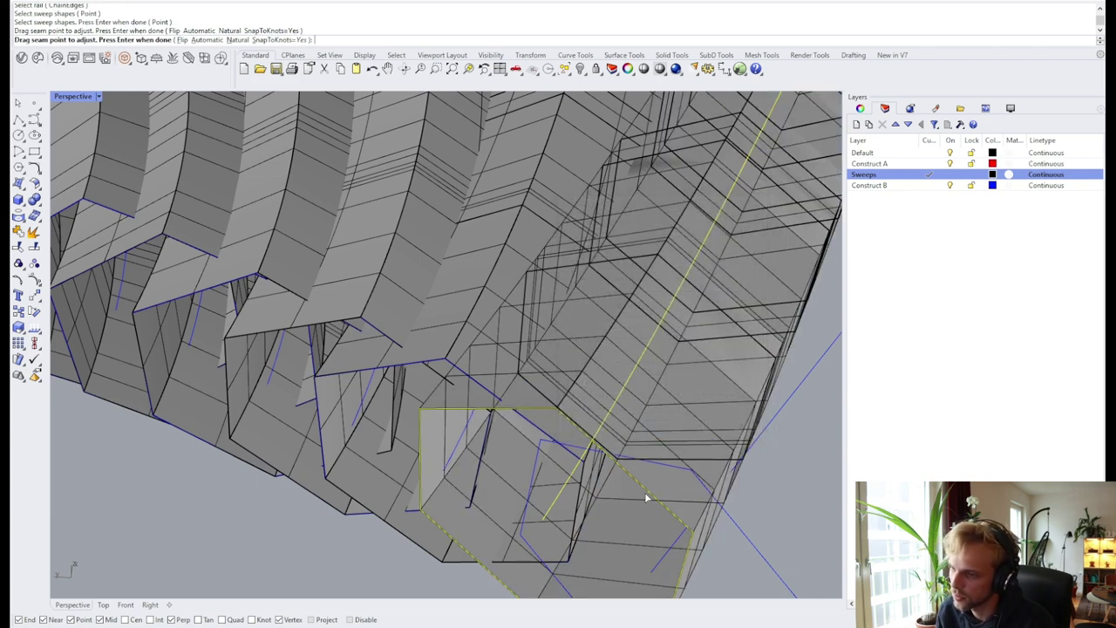
key(Return)
Step: Sweep the last hexagon along the remaining straight blue curve with Sweep1, keeping the Freeform frame style
scroll(646, 498, down, 4)
scroll(575, 457, up, 2)
key(Return)
click(531, 411)
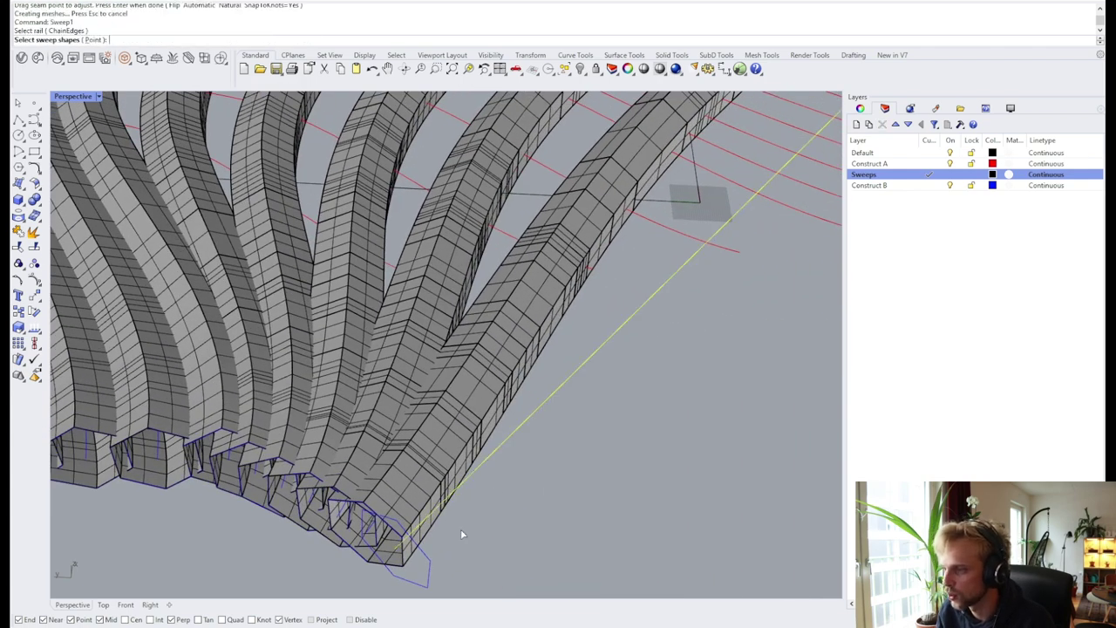
click(431, 580)
key(Return)
key(Return)
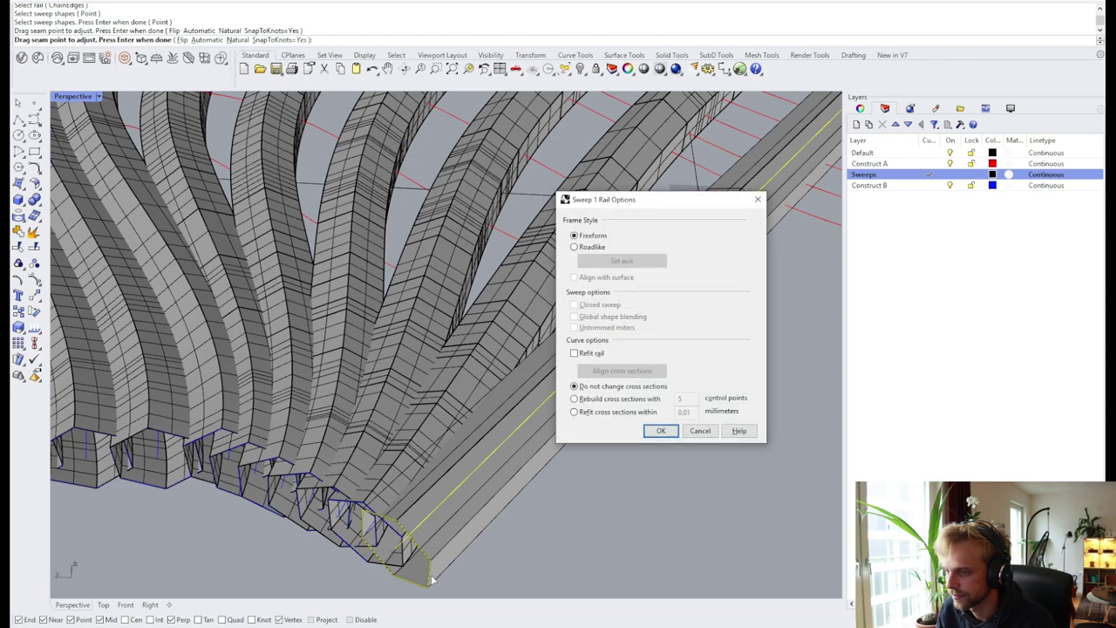
key(Return)
Step: Create a layer named Sweeps2, make it current, and hide the Sweeps and Construct B layers
scroll(600, 476, down, 5)
right_drag(599, 468, 425, 486)
click(859, 129)
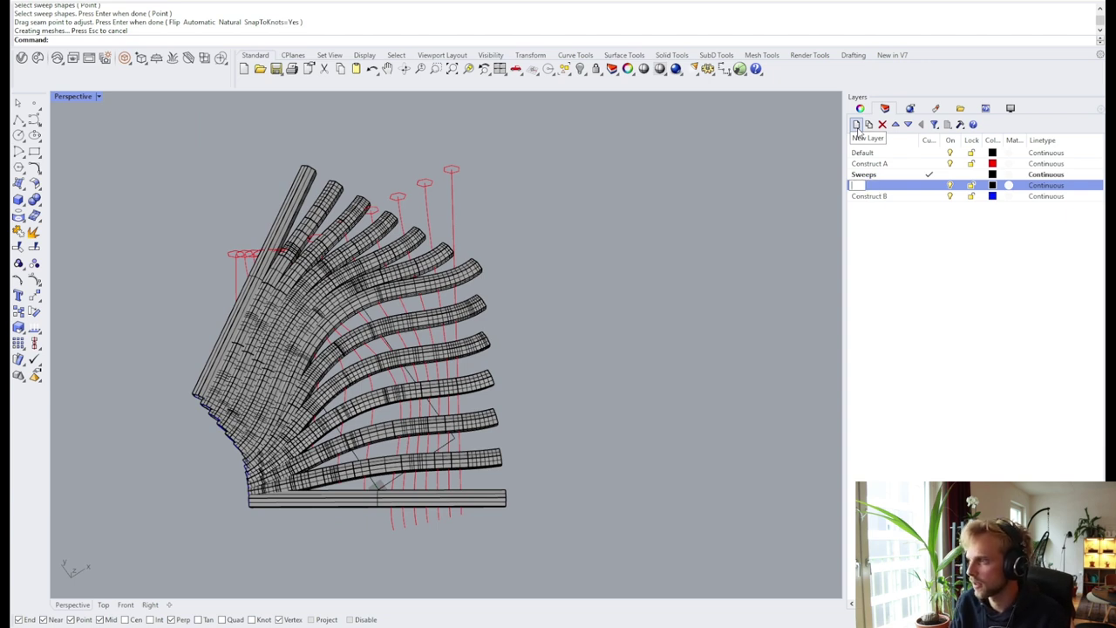
text(Sweeps2)
key(Return)
click(929, 185)
click(950, 175)
right_drag(344, 337, 566, 231)
click(949, 196)
right_drag(548, 379, 400, 373)
Step: Sweep the first red hexagon along the outer straight red curve with Sweep1
text(sweep1)
key(Return)
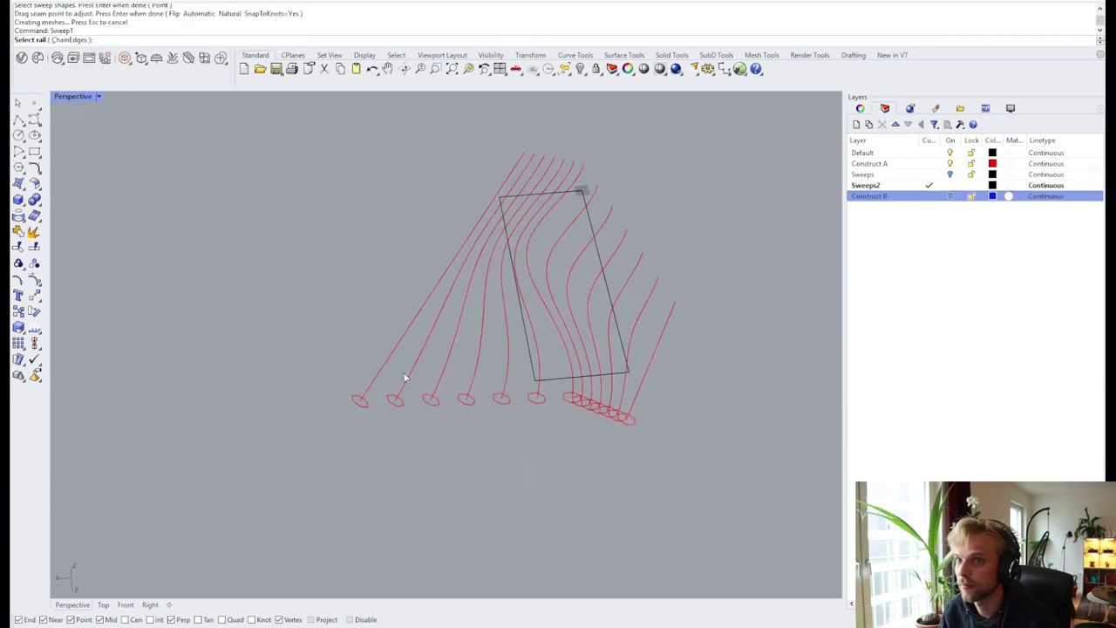
scroll(404, 377, up, 5)
click(374, 401)
click(370, 434)
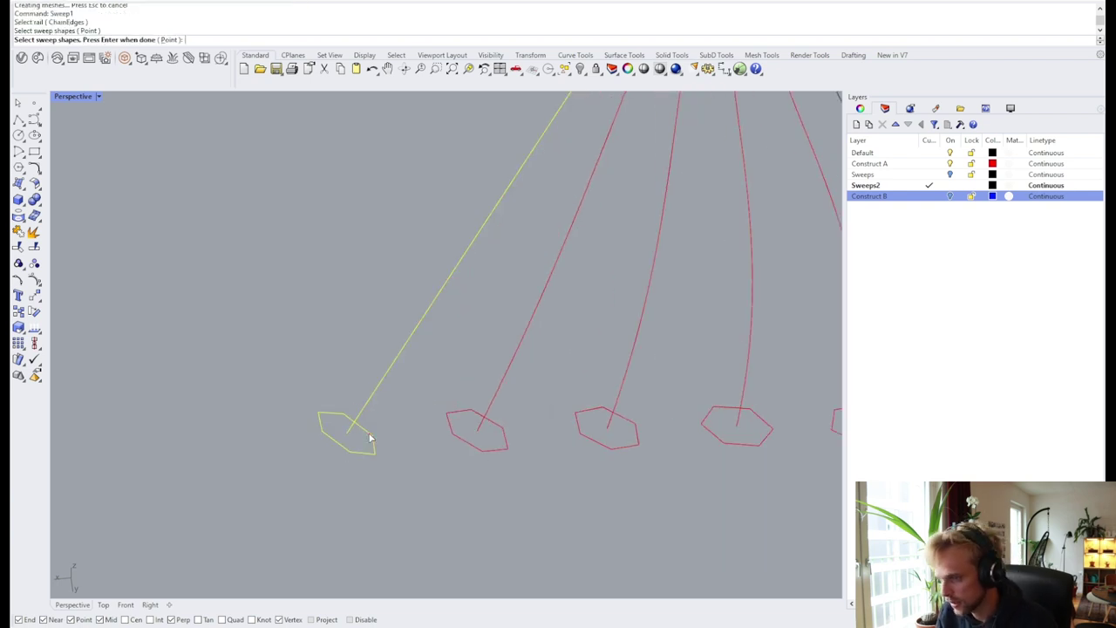
key(Return)
key(Return)
key(Return)
Step: Sweep the second red hexagon along the second red curve with Sweep1
right_drag(433, 460, 381, 383)
key(Return)
click(381, 385)
click(377, 438)
key(Return)
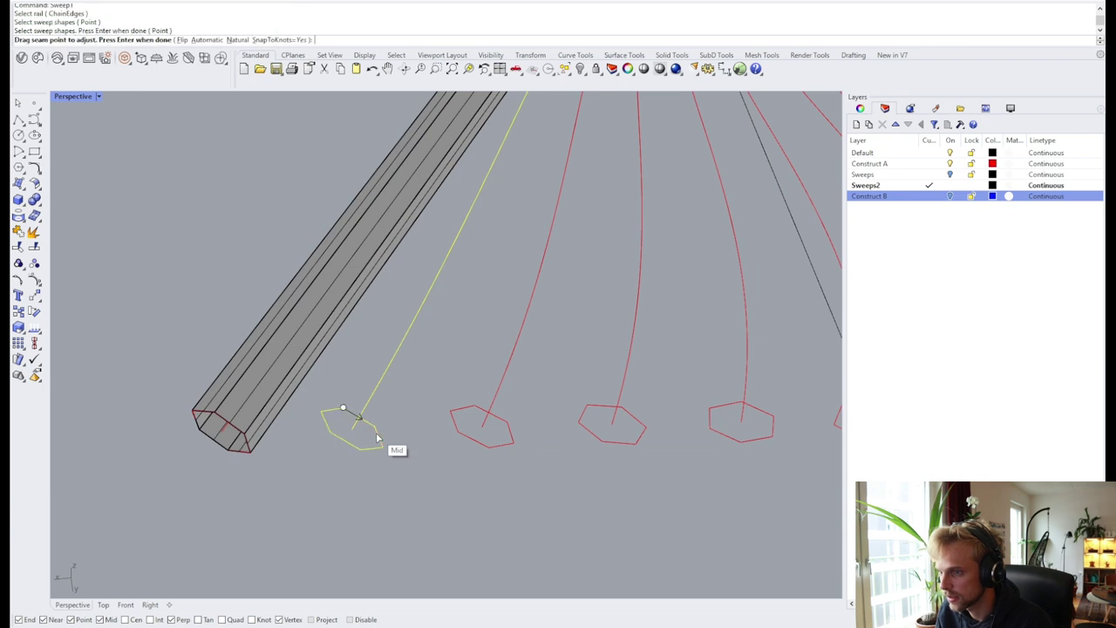
key(Return)
key(Return)
Step: Sweep the third red hexagon along the third red curve with Sweep1
key(Return)
click(502, 394)
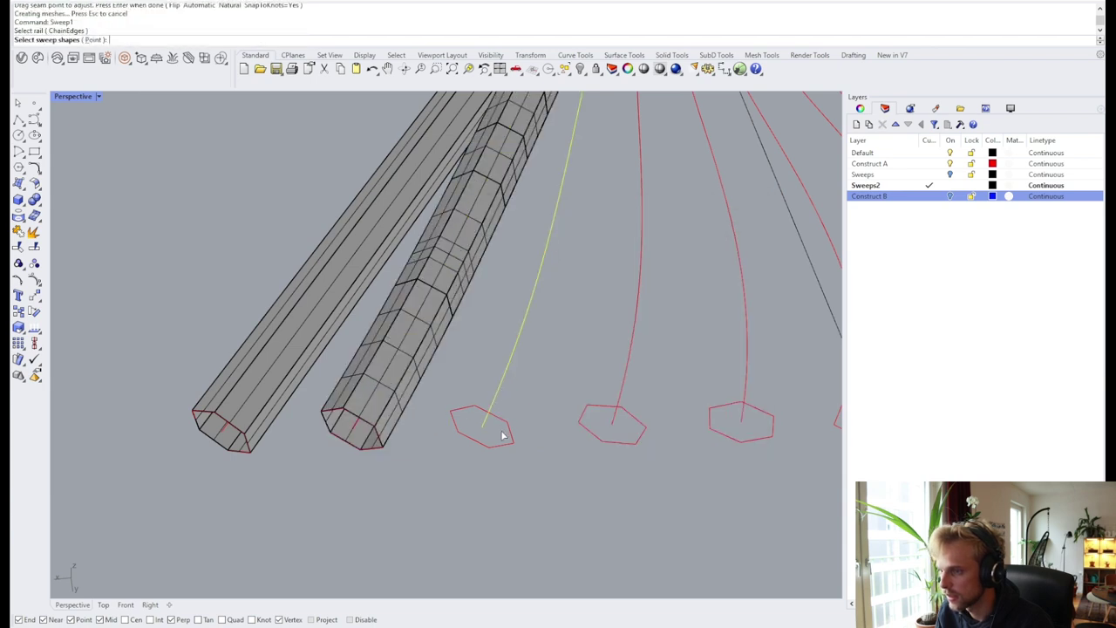
click(510, 436)
key(Return)
key(Return)
key(Return)
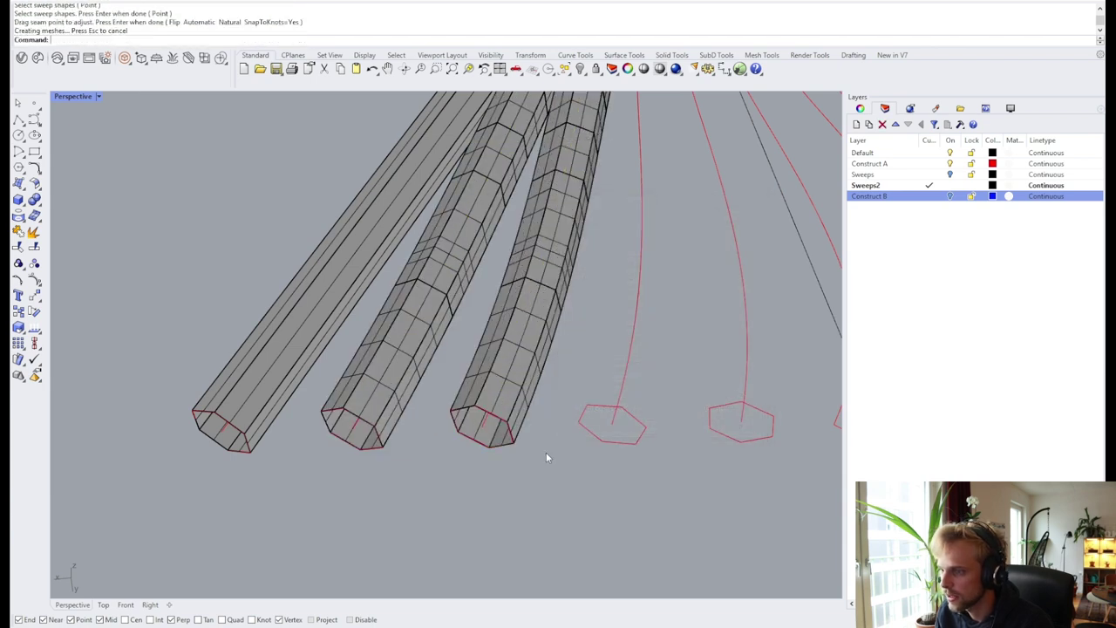
Step: Sweep the fourth red hexagon along the fourth red curve with Sweep1
right_drag(535, 453, 426, 436)
key(Return)
click(439, 373)
click(448, 431)
key(Return)
key(Return)
key(Return)
Step: Sweep the fifth red hexagon along the fifth red curve with Sweep1
right_drag(480, 416, 476, 400)
key(Return)
click(477, 411)
click(486, 424)
key(Return)
key(Return)
key(Return)
Step: Sweep the sixth red hexagon, the last widely spaced one, along its red curve with Sweep1
right_drag(510, 425, 503, 403)
key(Return)
click(504, 398)
click(516, 435)
key(Return)
key(Return)
key(Return)
Step: Sweep the first hexagon of the overlapping row along the seventh red curve with Sweep1, keeping the Freeform frame style
right_drag(523, 436, 481, 419)
key(Return)
click(477, 415)
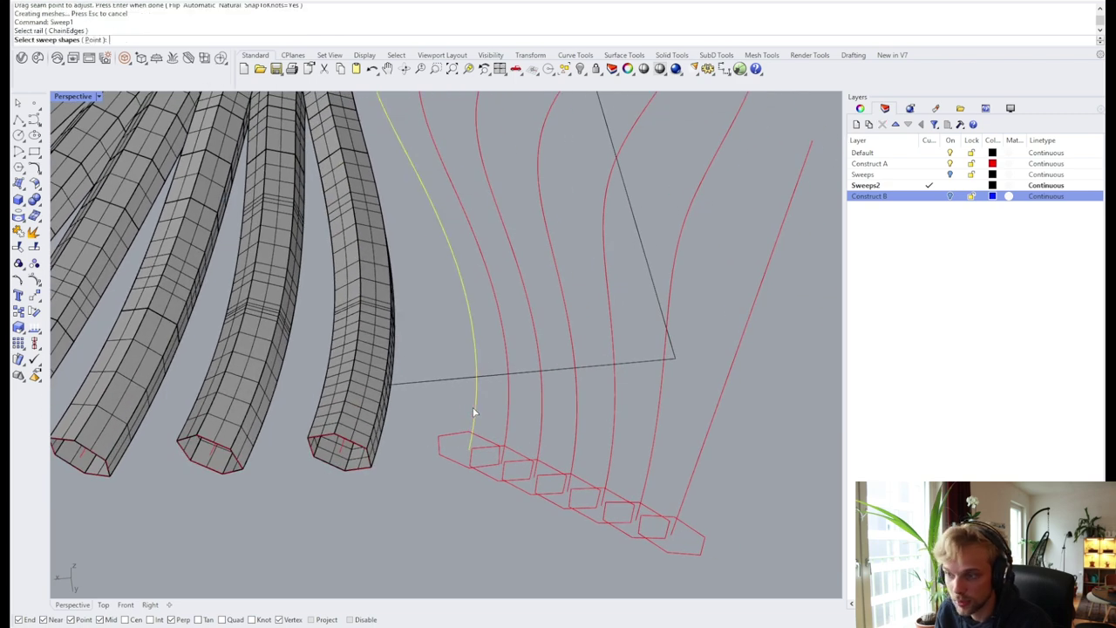
click(457, 441)
key(Return)
key(Return)
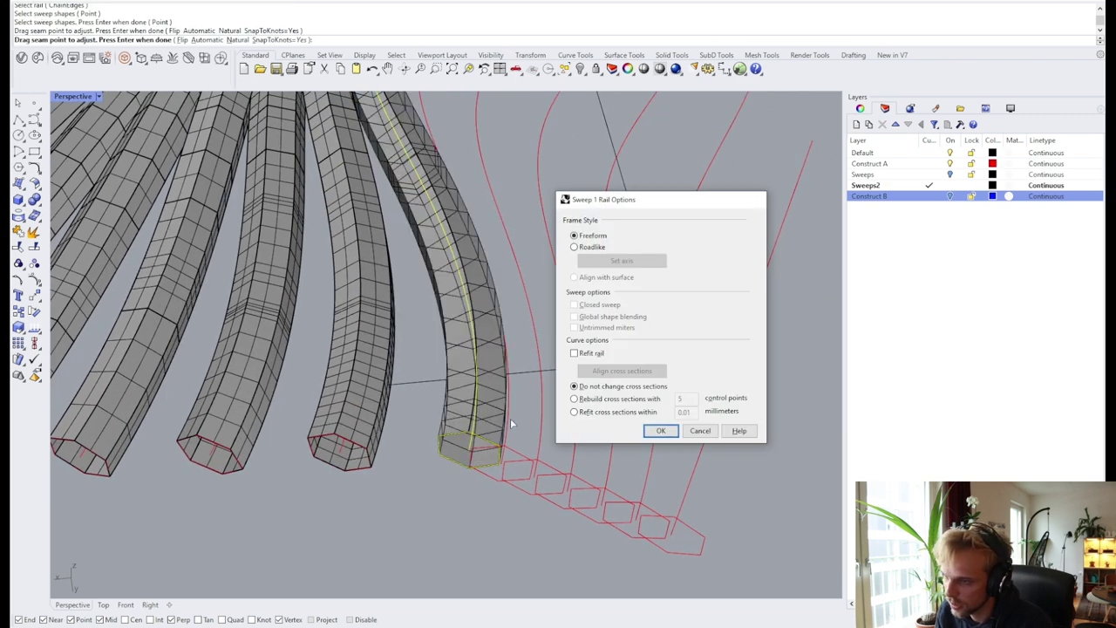
key(Return)
click(513, 409)
right_drag(511, 445, 510, 452)
key(Return)
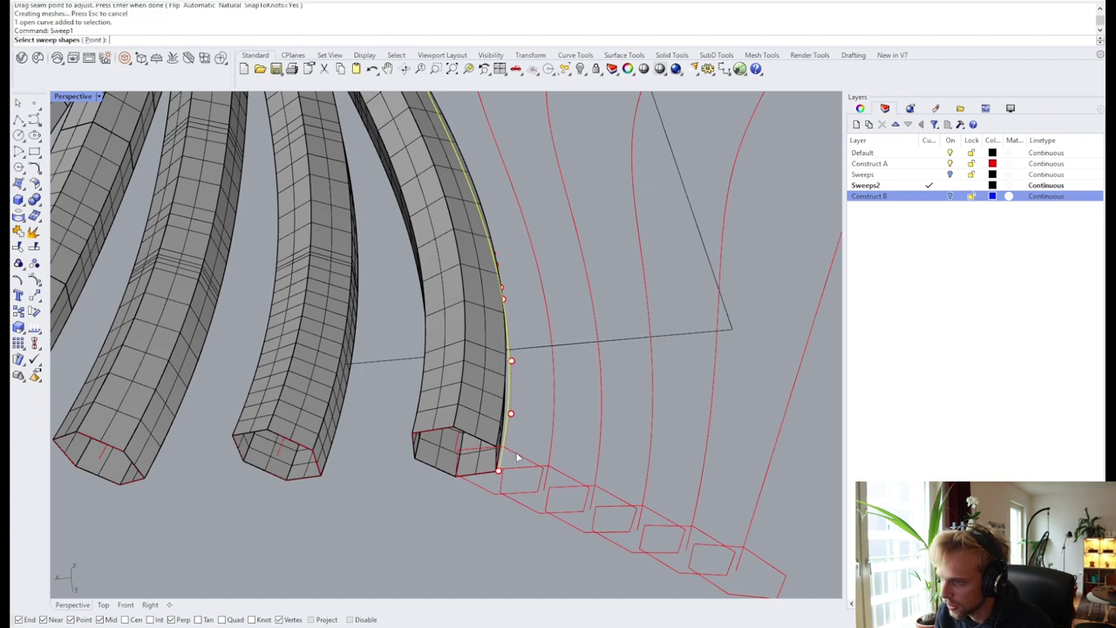
key(Escape)
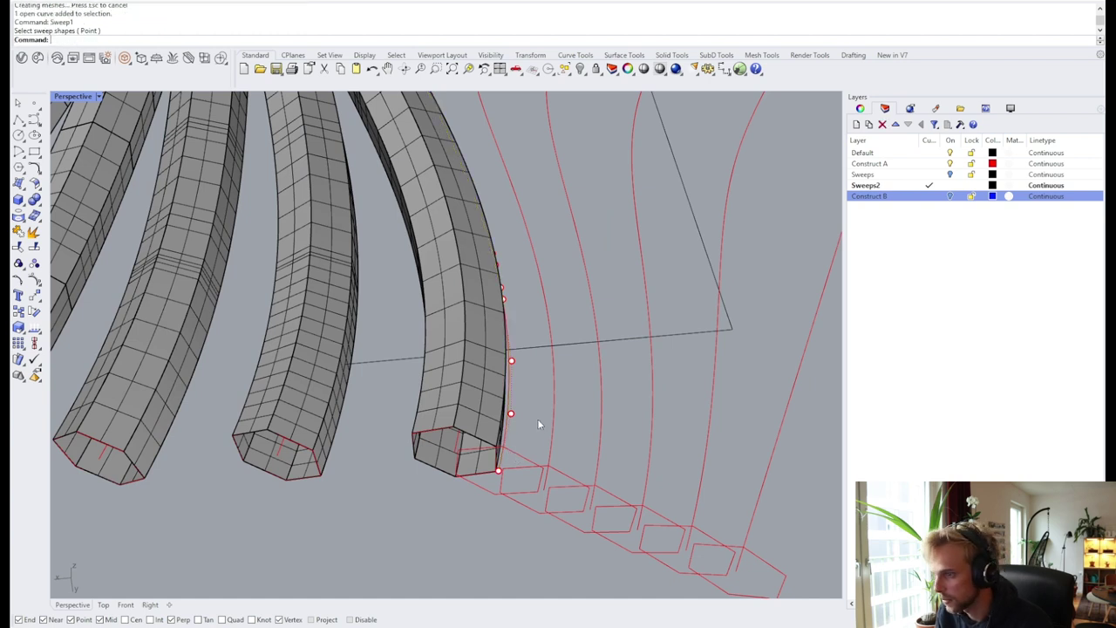
Step: Sweep the second hexagon of the overlapping row along the eighth red curve with Sweep1
key(Return)
click(505, 428)
click(521, 458)
key(Return)
key(Return)
key(Return)
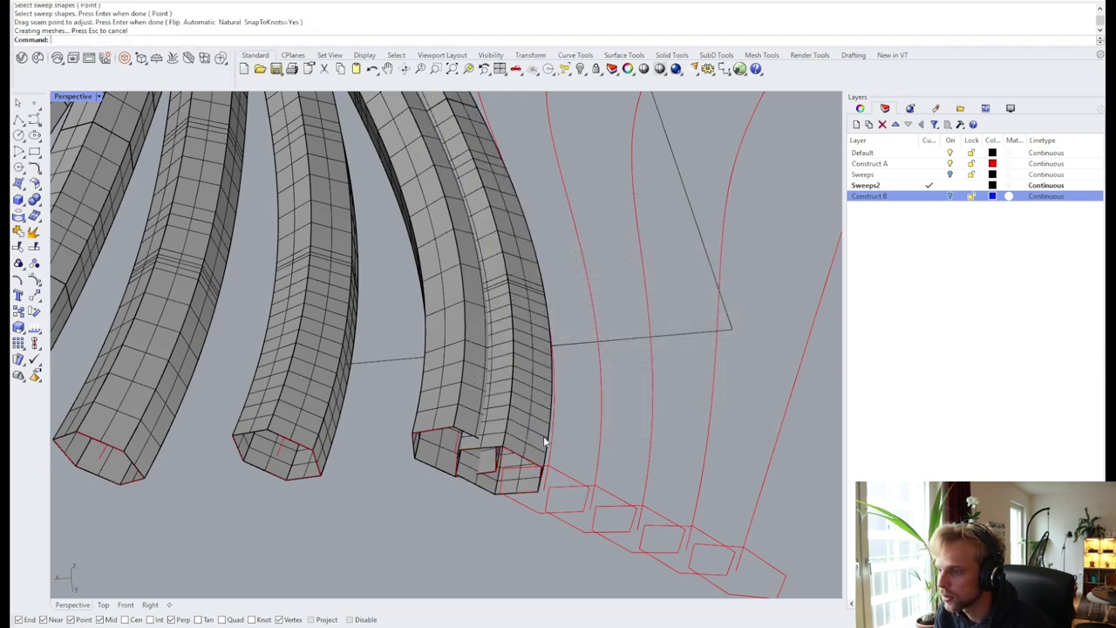
key(Return)
click(551, 446)
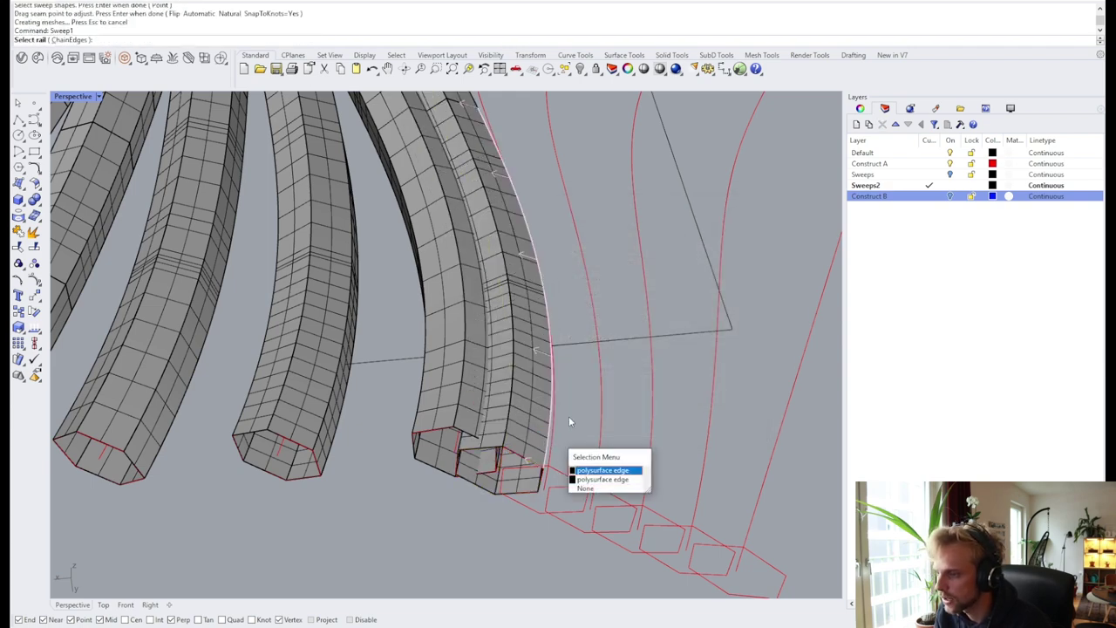
key(Escape)
key(Escape)
click(552, 443)
shift+click(561, 474)
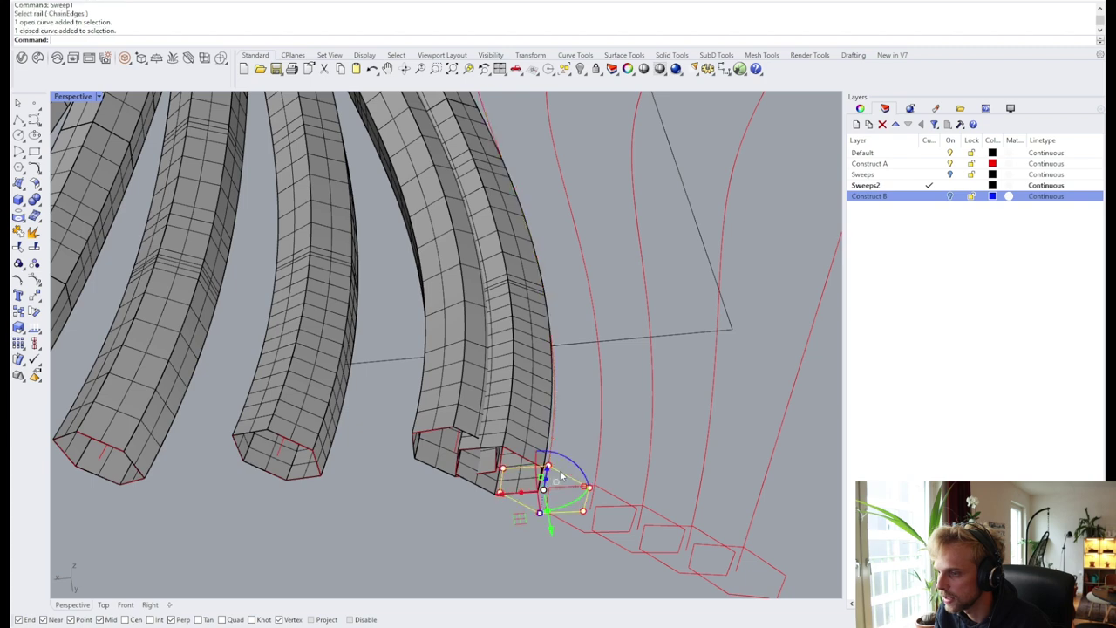
Step: Sweep the third hexagon of the overlapping row along the ninth red curve with Sweep1
key(Return)
click(552, 438)
click(566, 473)
key(Return)
key(Return)
Step: Sweep the fourth hexagon of the overlapping row along the tenth red curve with Sweep1
right_drag(579, 432, 517, 430)
key(Return)
click(510, 448)
click(517, 495)
key(Return)
key(Return)
key(Return)
Step: Sweep the fifth hexagon of the overlapping row along the eleventh red curve with Sweep1
click(561, 448)
click(559, 504)
key(Return)
key(Return)
key(Return)
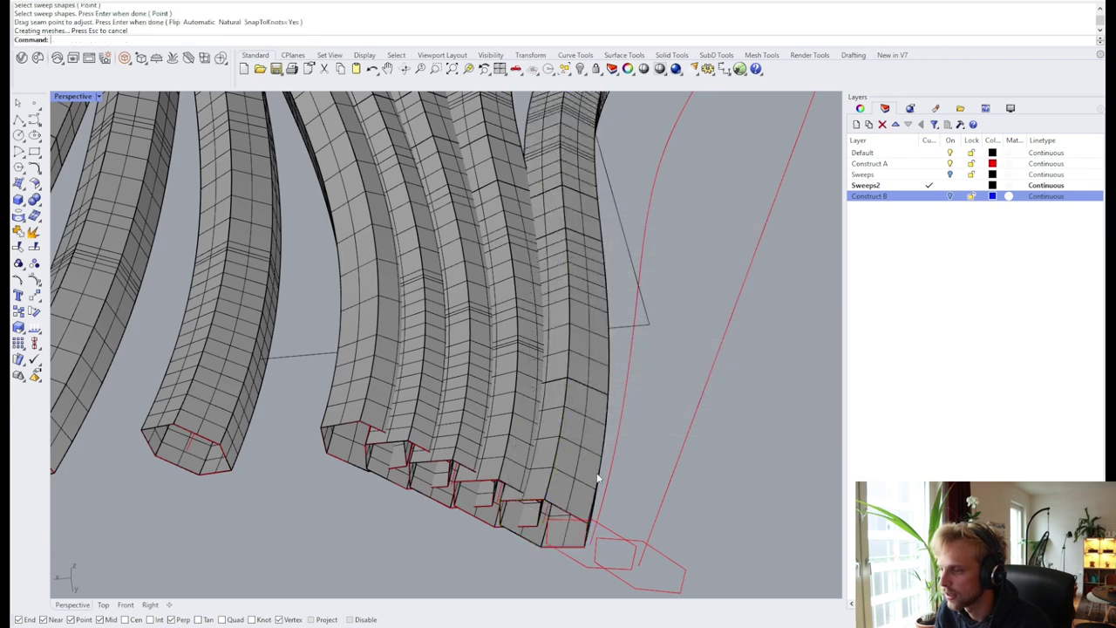
Step: Sweep the second-to-last red hexagon along the twelfth red curve with Sweep1
right_drag(596, 475, 565, 451)
key(Return)
click(560, 449)
click(553, 516)
key(Return)
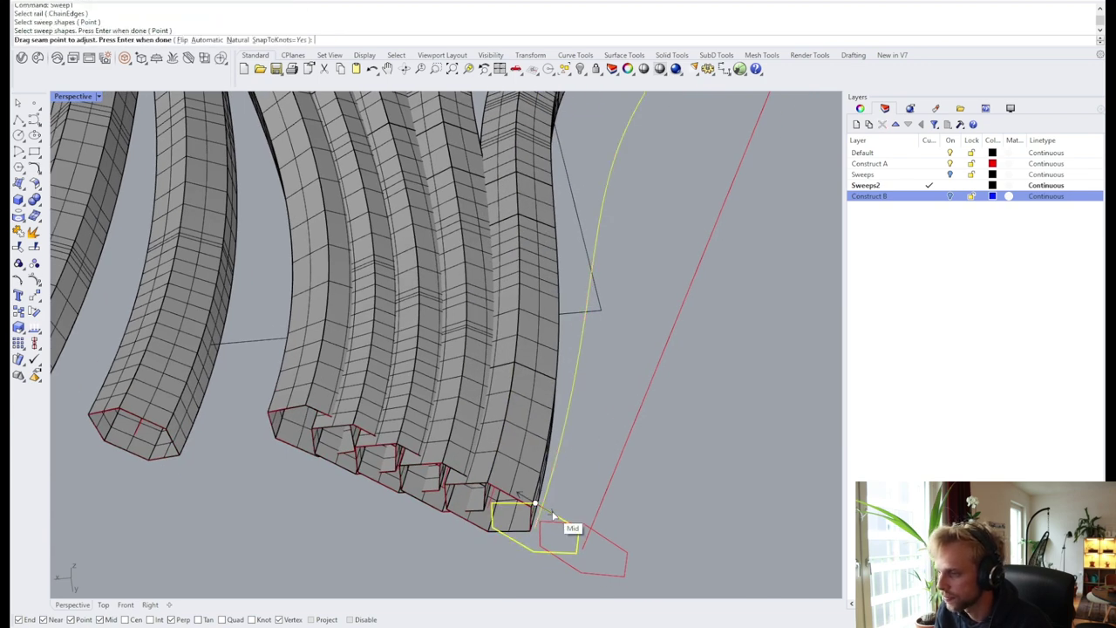
key(Return)
key(Return)
Step: Sweep the last red hexagon along the remaining straight red curve with Sweep1
key(Return)
click(613, 472)
click(611, 540)
key(Return)
key(Return)
key(Return)
Step: Show the Sweeps layer together with Sweeps2 and hide the Construct A layer, keeping Construct B hidden
scroll(606, 521, down, 5)
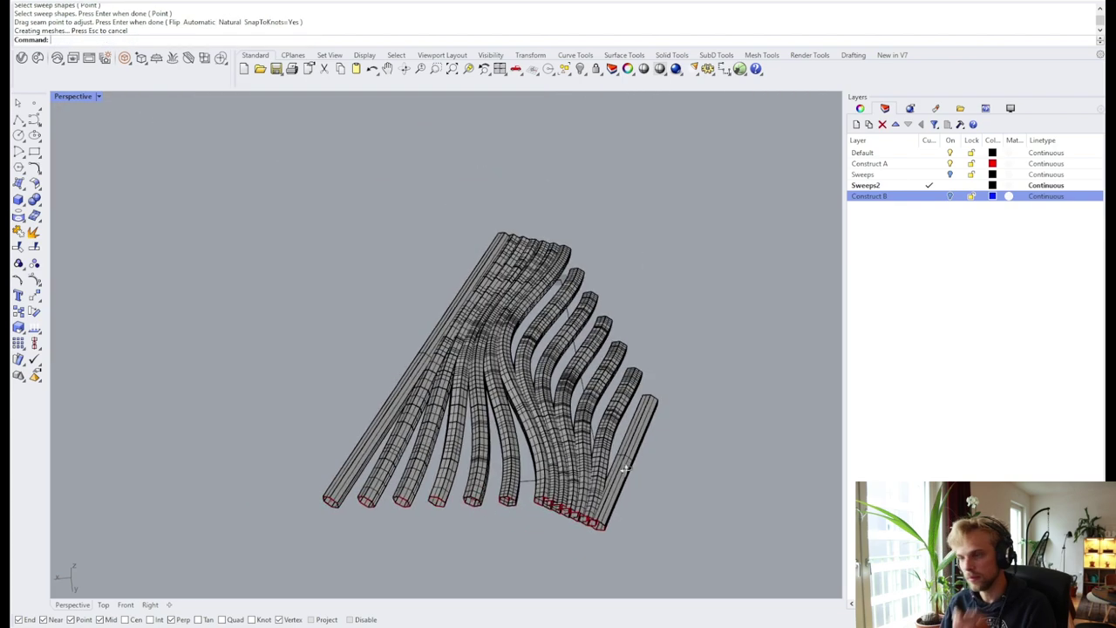
right_drag(606, 521, 555, 474)
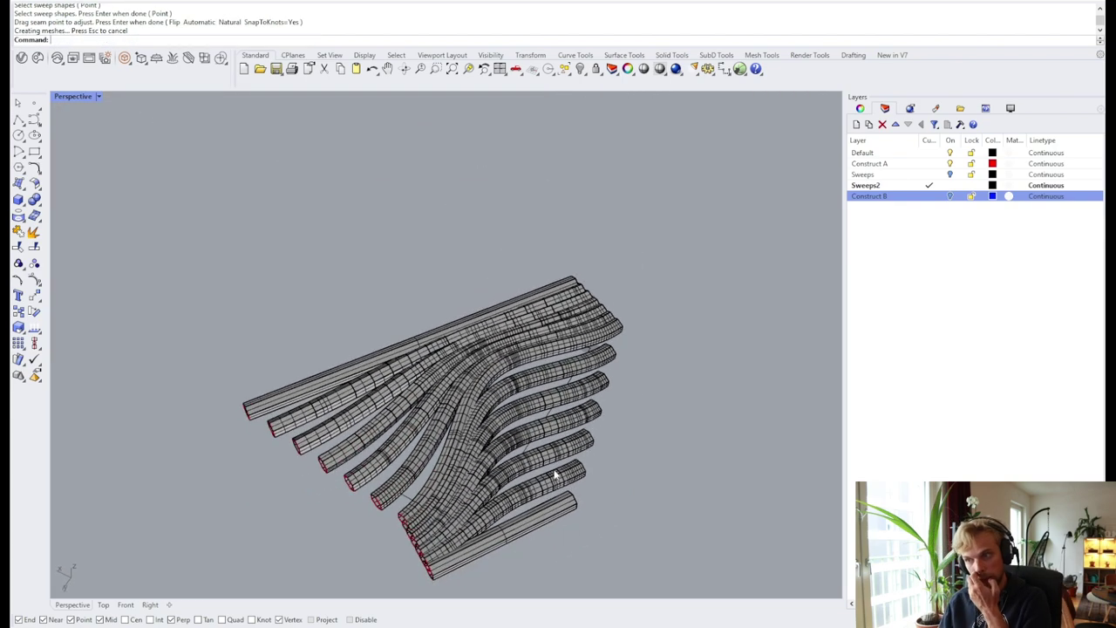
click(951, 200)
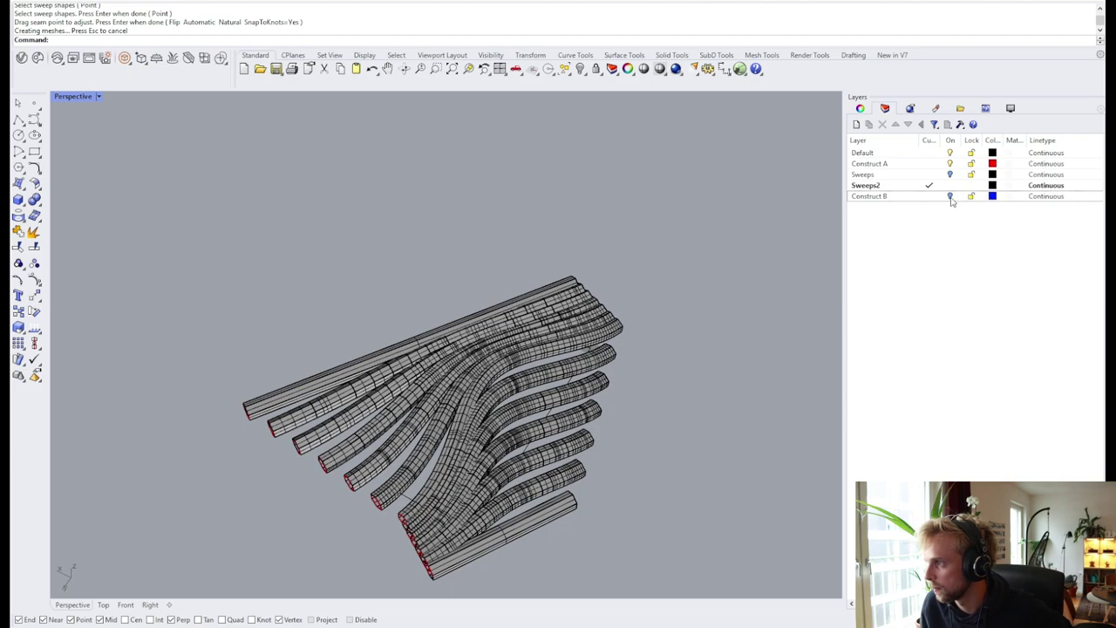
click(950, 196)
click(950, 196)
click(950, 174)
right_drag(538, 313, 486, 315)
scroll(299, 393, up, 4)
scroll(488, 310, down, 4)
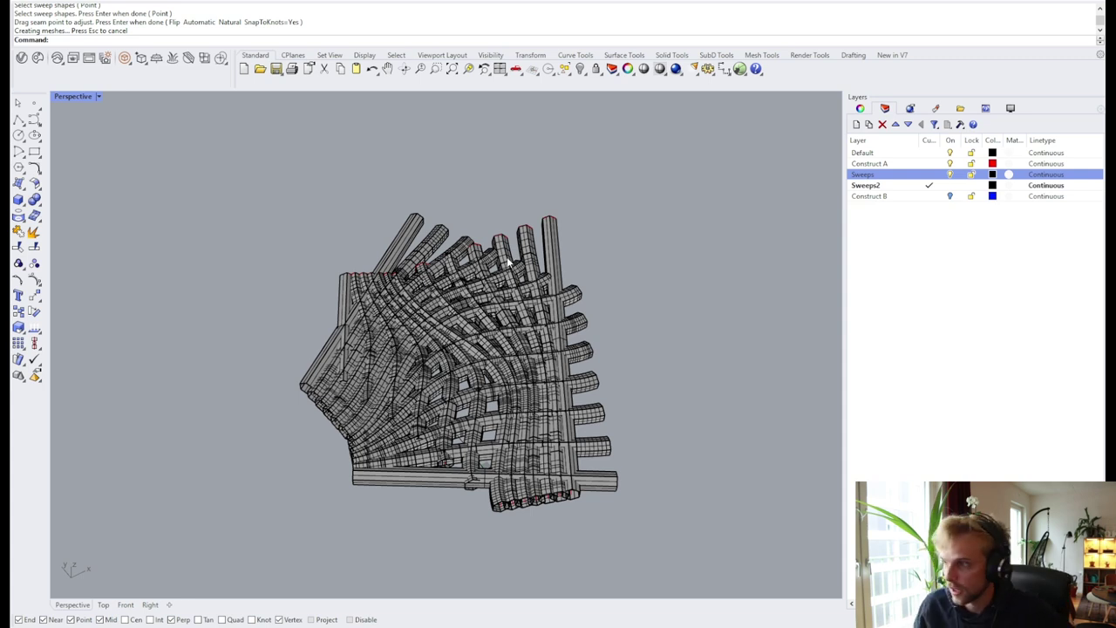
click(889, 164)
Step: Examine the crossing sweeps from several sides, checking the intersections and the openings between the tubes
right_drag(663, 253, 750, 126)
scroll(422, 241, up, 6)
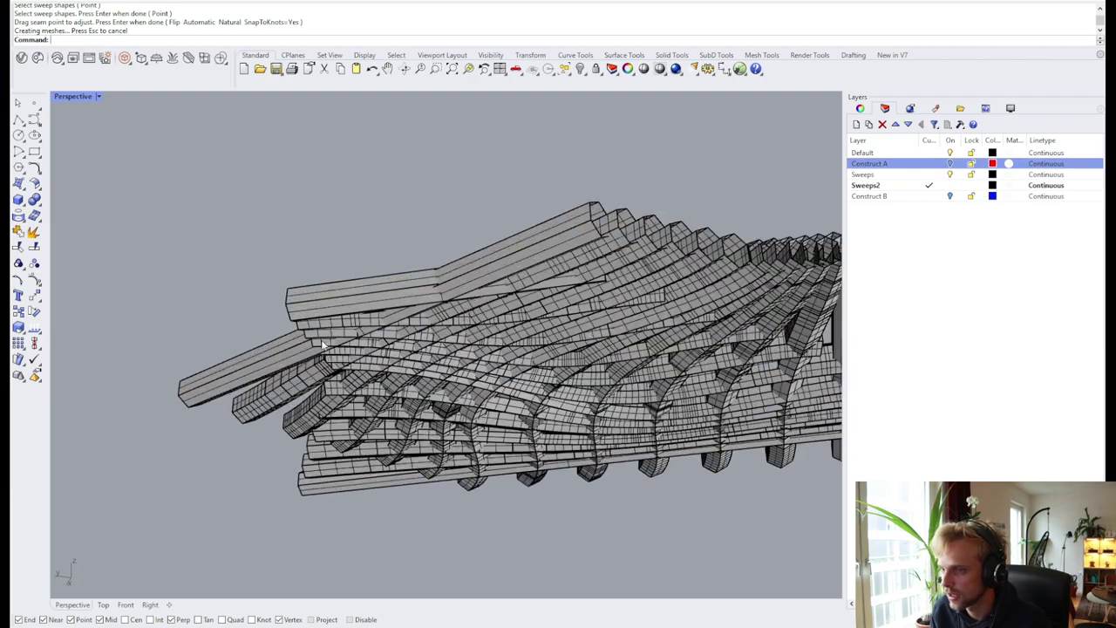
scroll(411, 300, down, 5)
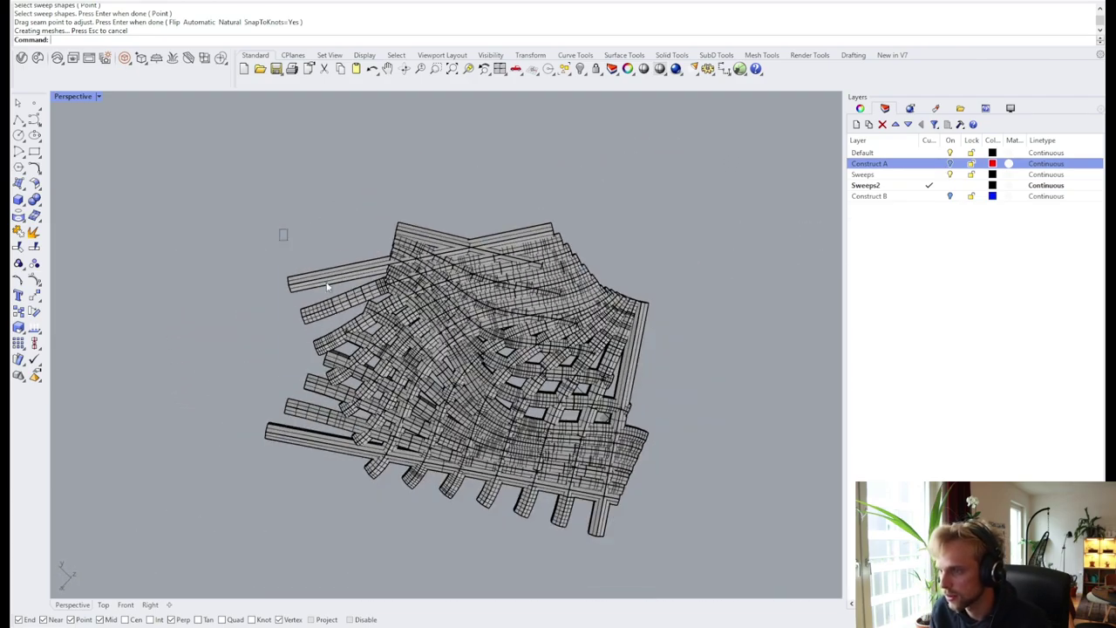
drag(285, 236, 712, 548)
drag(168, 178, 307, 262)
scroll(418, 342, up, 2)
scroll(660, 346, up, 6)
scroll(663, 440, up, 3)
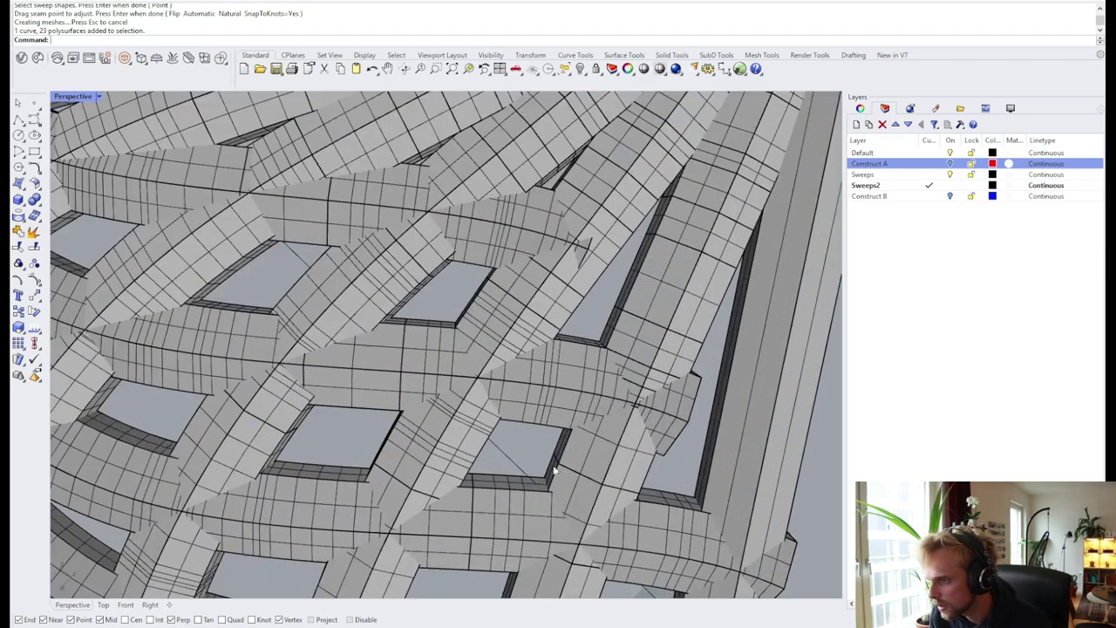
click(512, 467)
scroll(536, 436, down, 10)
right_drag(538, 389, 383, 404)
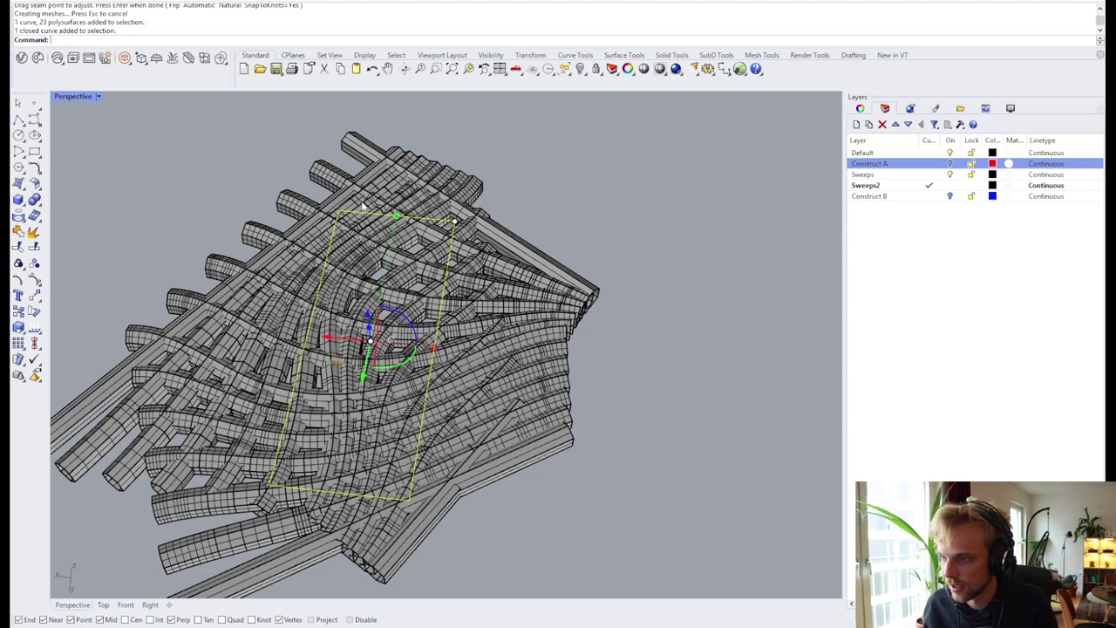
right_drag(377, 375, 389, 256)
right_drag(577, 247, 567, 283)
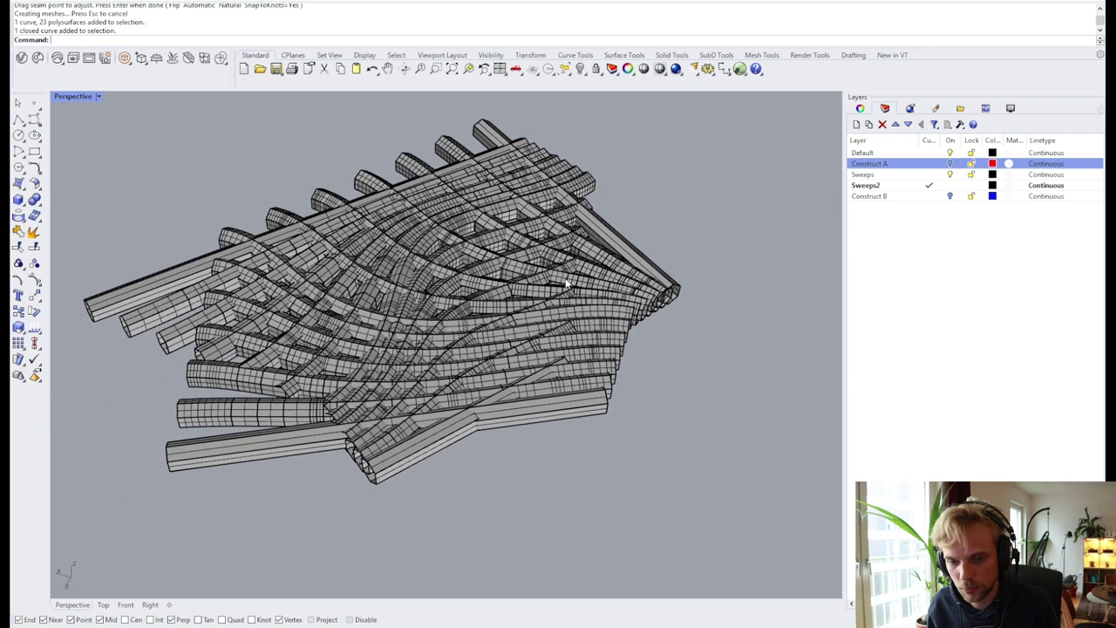
right_drag(593, 381, 526, 366)
Step: Duplicate the whole set of sweeps and place the copy beside the original along the X direction
drag(561, 463, 254, 193)
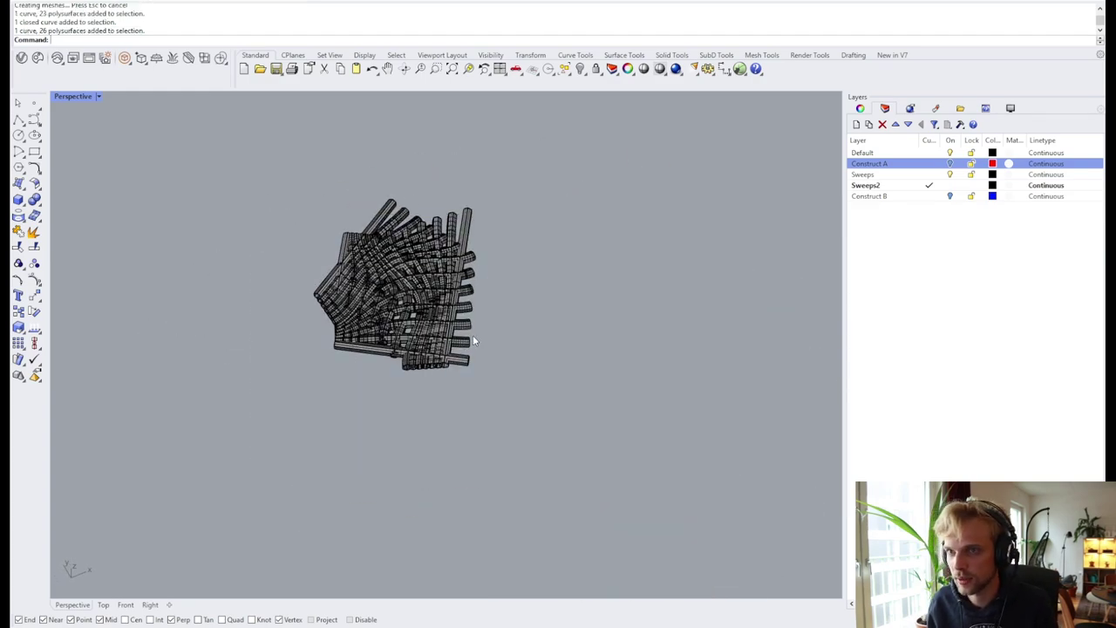
drag(539, 424, 272, 175)
right_drag(440, 286, 395, 362)
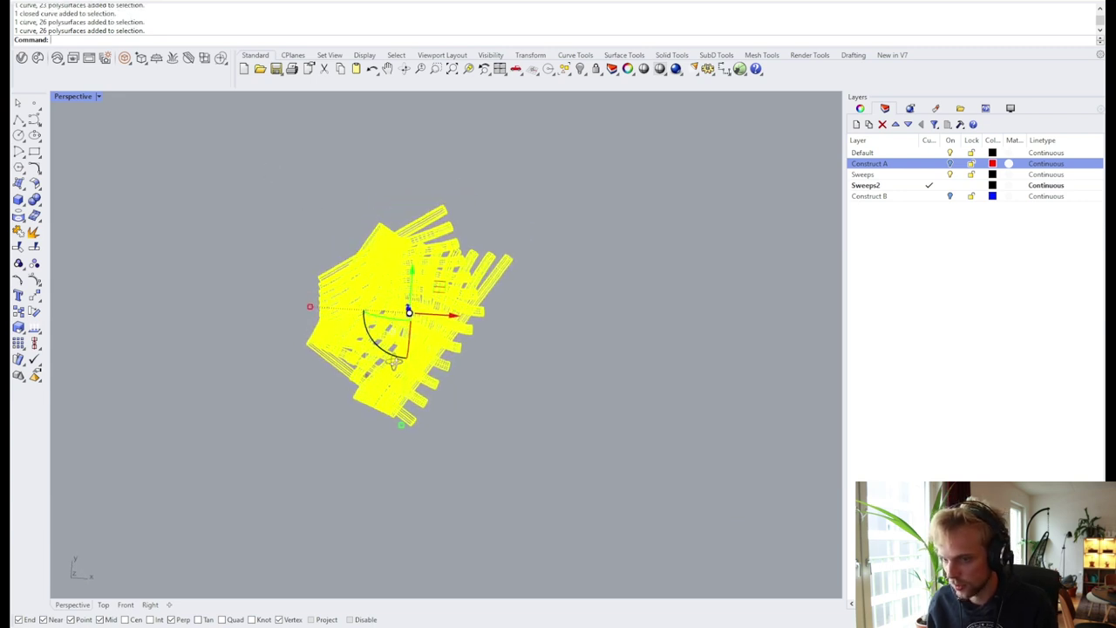
drag(444, 320, 697, 343)
click(742, 399)
shift+right_drag(742, 400, 545, 371)
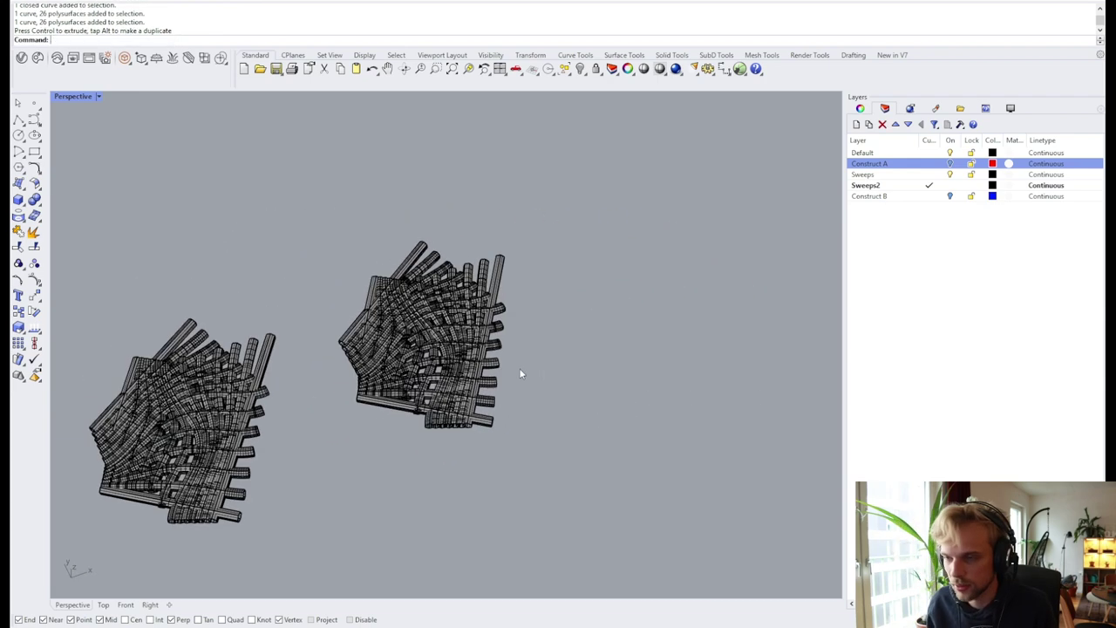
Step: Cap the open ends of all the sweeps in one of the two wall copies
right_drag(258, 408, 550, 321)
scroll(551, 321, up, 4)
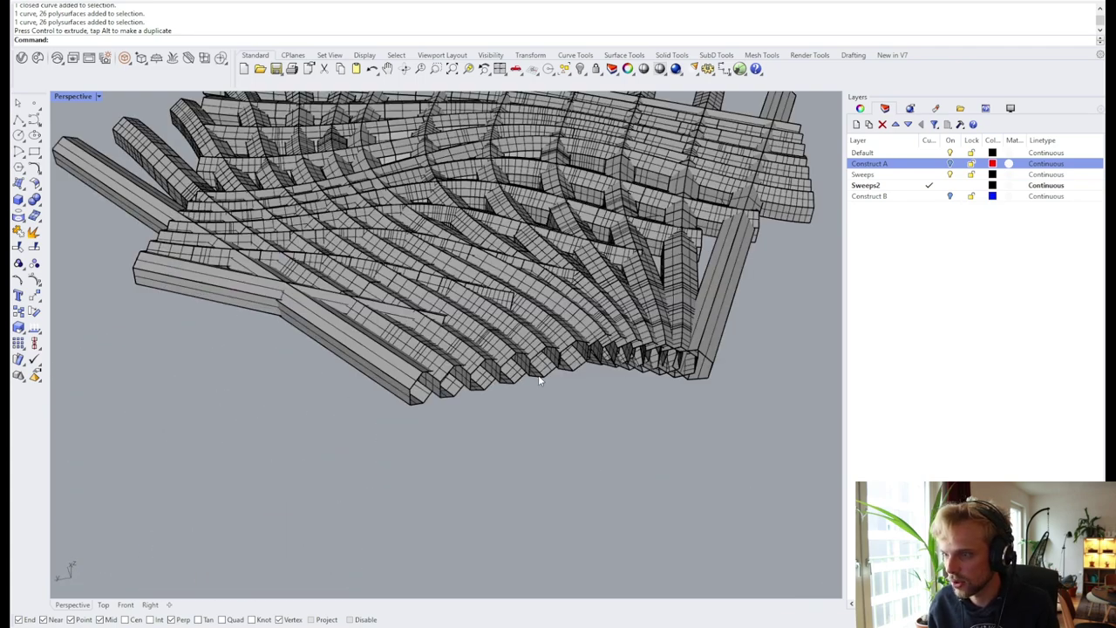
scroll(493, 388, up, 5)
click(281, 357)
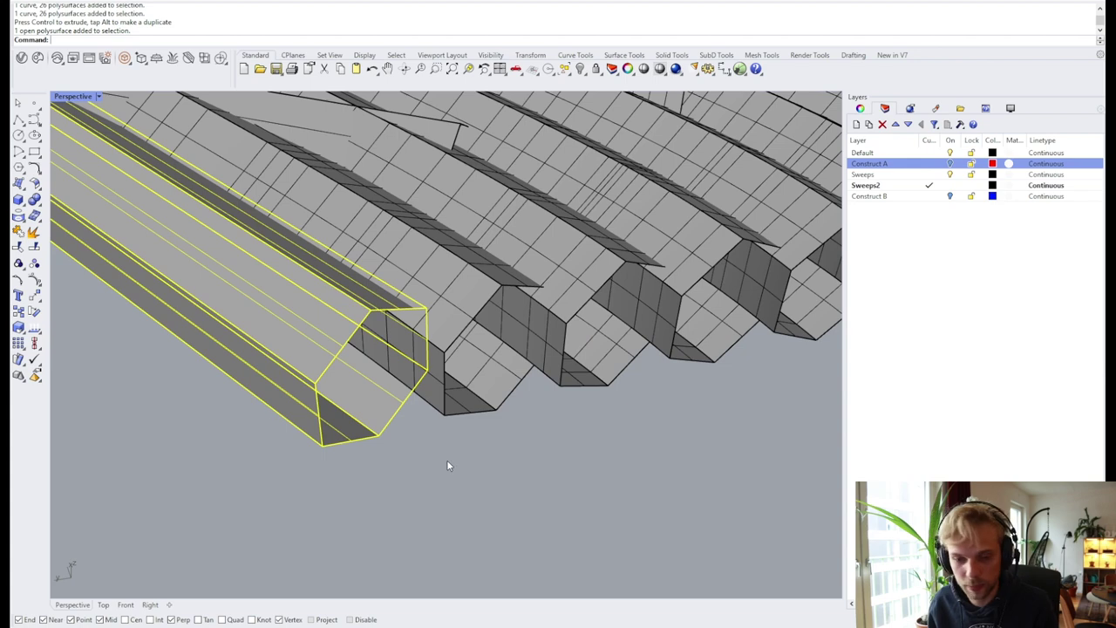
scroll(449, 435, down, 6)
click(499, 442)
right_drag(499, 442, 674, 450)
drag(680, 456, 191, 125)
drag(191, 125, 159, 139)
drag(730, 473, 138, 131)
text(Cap)
key(Return)
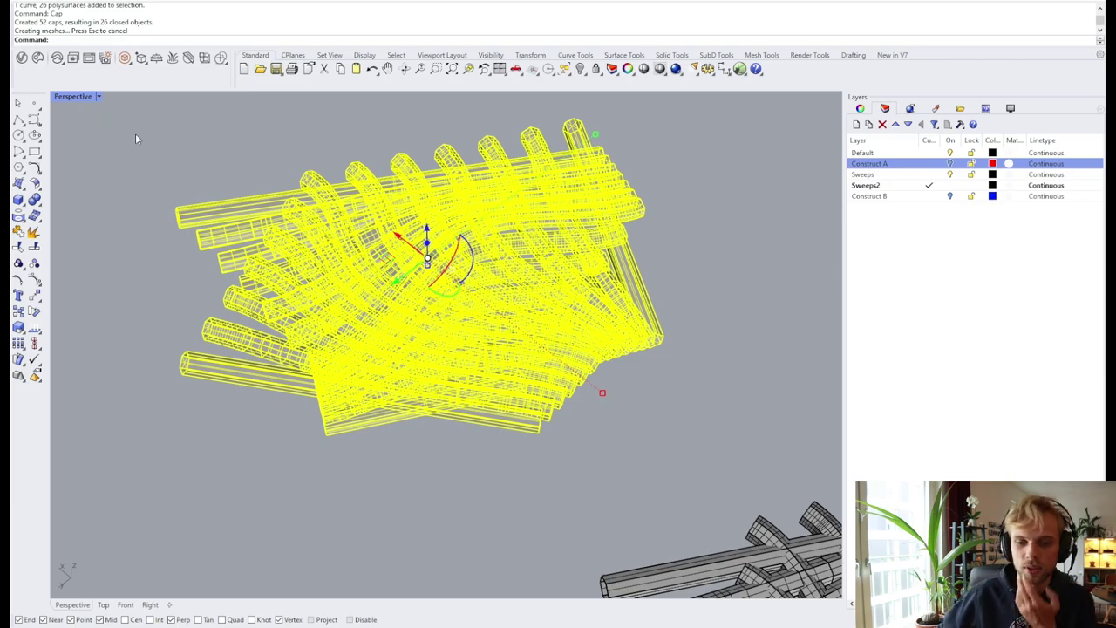
click(157, 156)
Step: Boolean-union the seven neighbouring capped sweeps along the straight outer edge of the wall copy
right_drag(277, 218, 423, 155)
scroll(241, 420, up, 6)
scroll(361, 390, down, 5)
right_drag(316, 374, 441, 401)
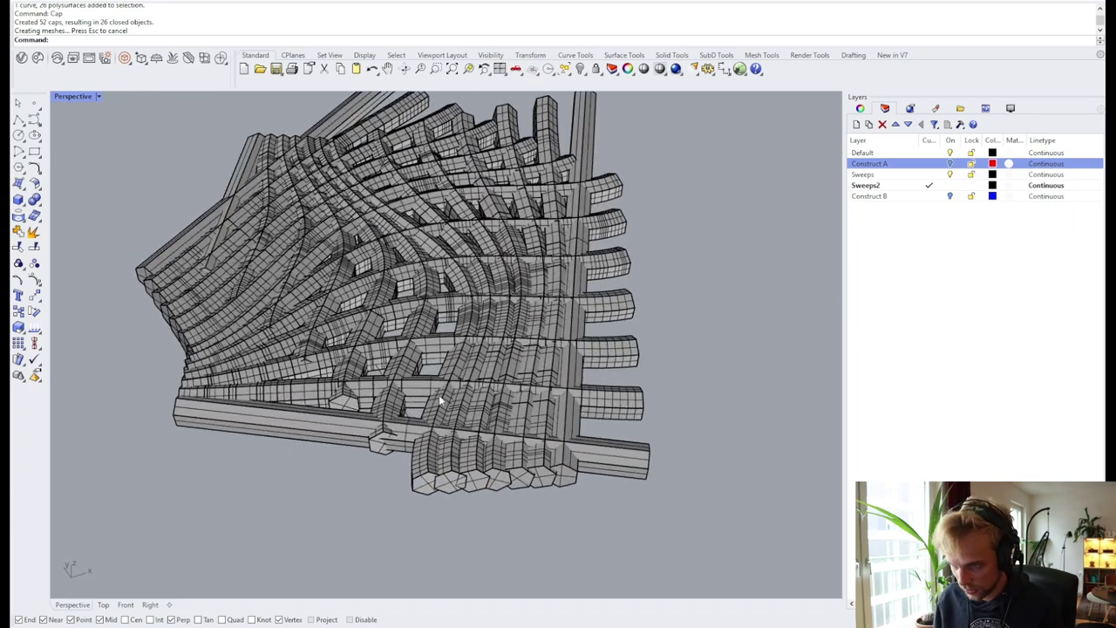
text(booleanunion)
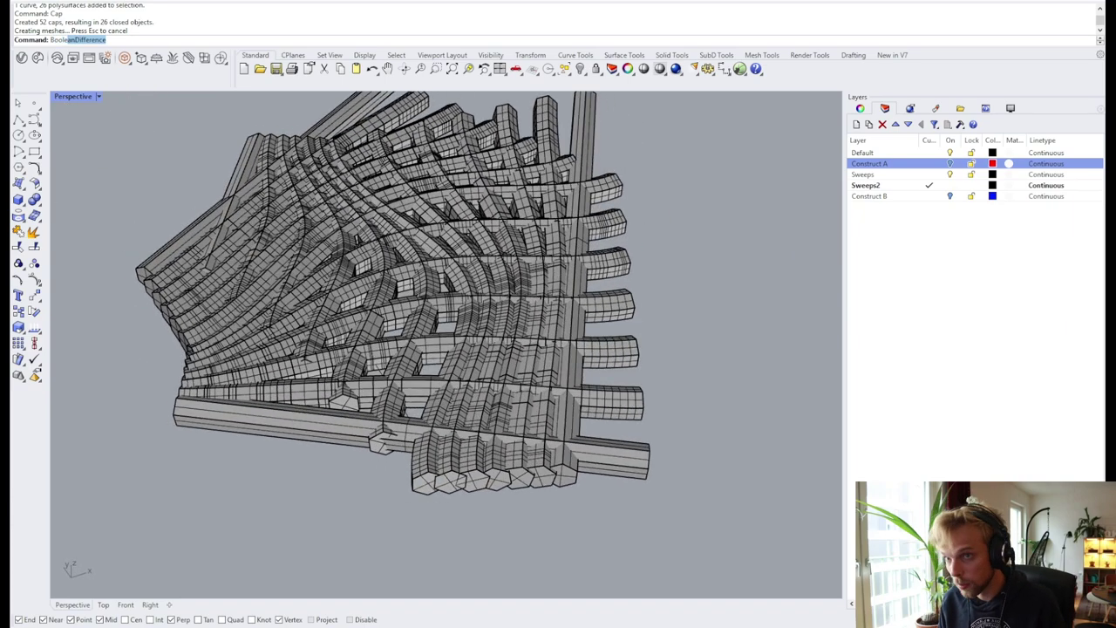
key(Return)
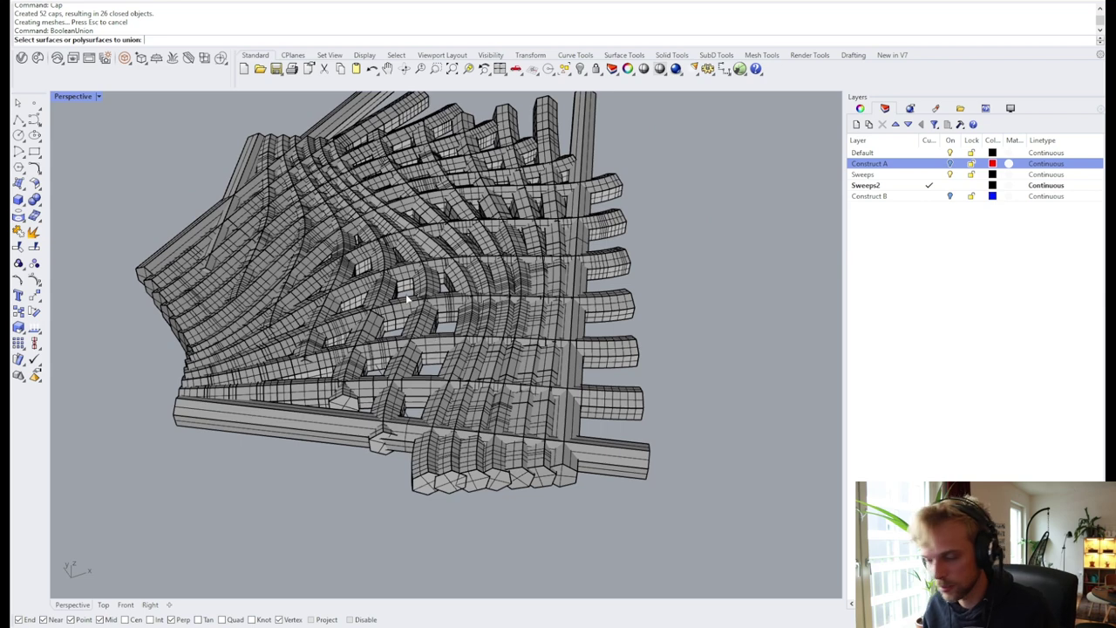
scroll(557, 463, up, 4)
click(563, 439)
click(523, 449)
click(488, 457)
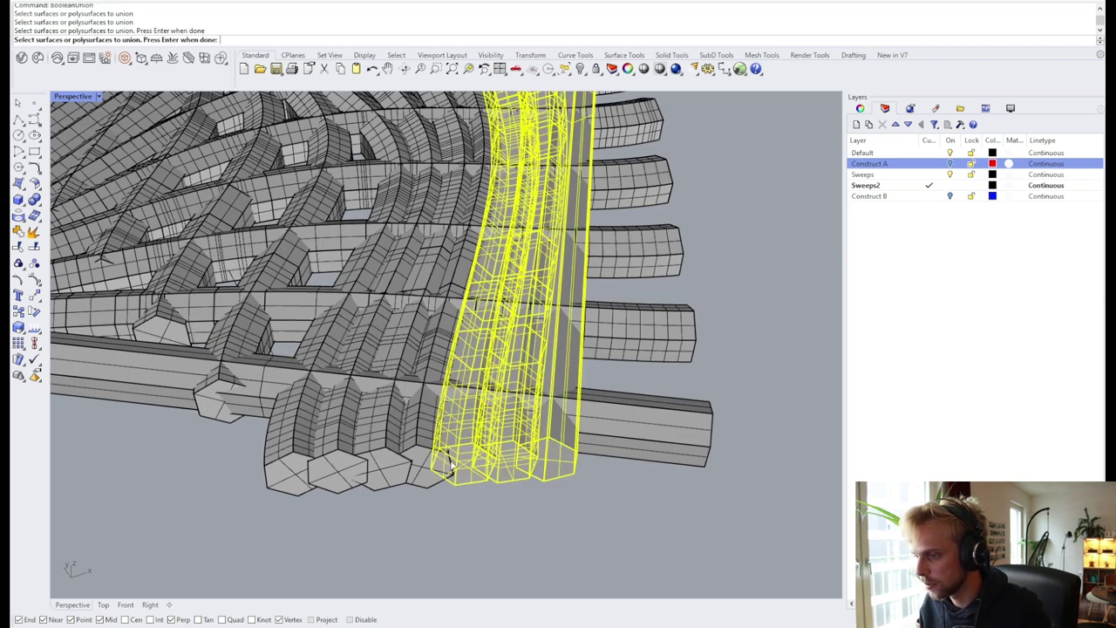
click(410, 466)
click(382, 469)
click(344, 476)
click(281, 481)
key(Return)
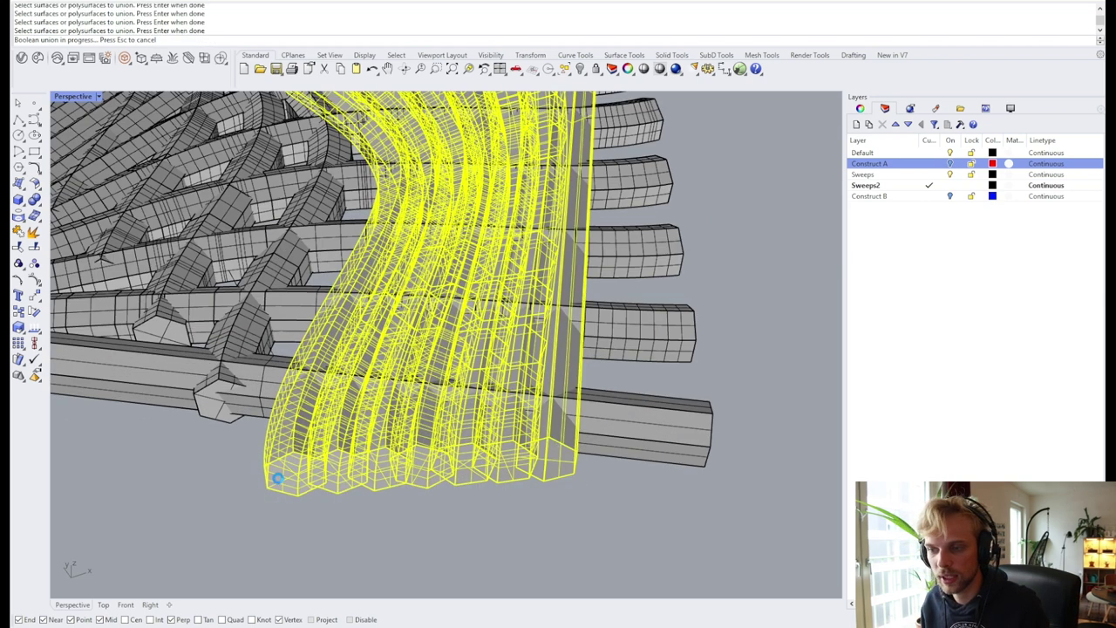
click(286, 477)
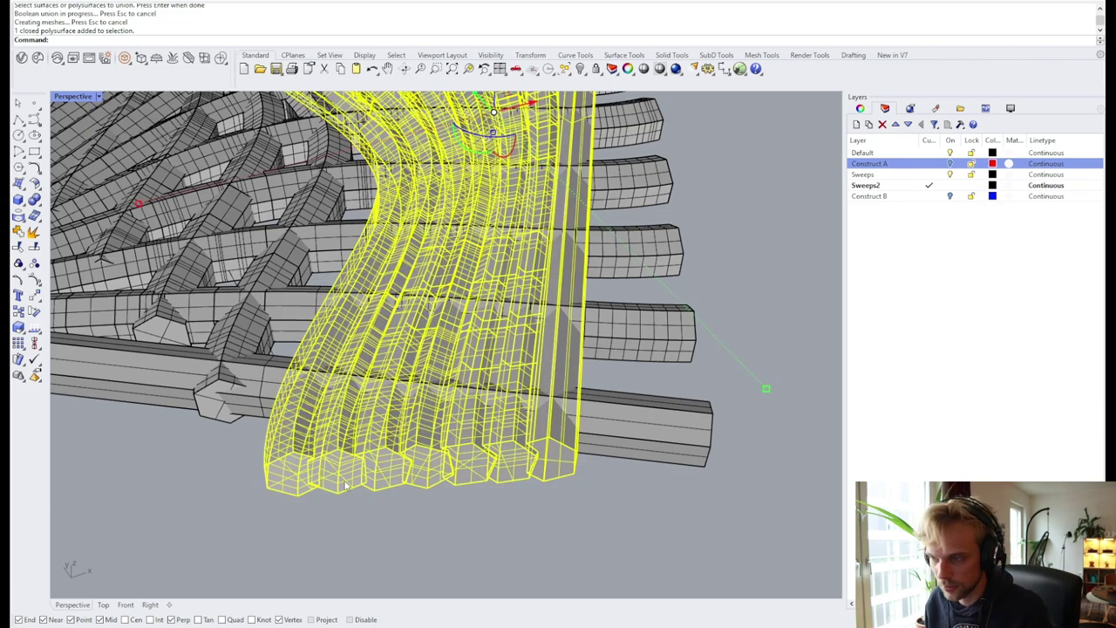
Step: Boolean-union that merged strip with all the remaining capped sweeps of the wall copy
click(734, 333)
scroll(734, 333, down, 6)
right_drag(734, 333, 670, 348)
scroll(663, 375, down, 4)
right_drag(660, 387, 675, 479)
drag(676, 479, 269, 148)
key(Return)
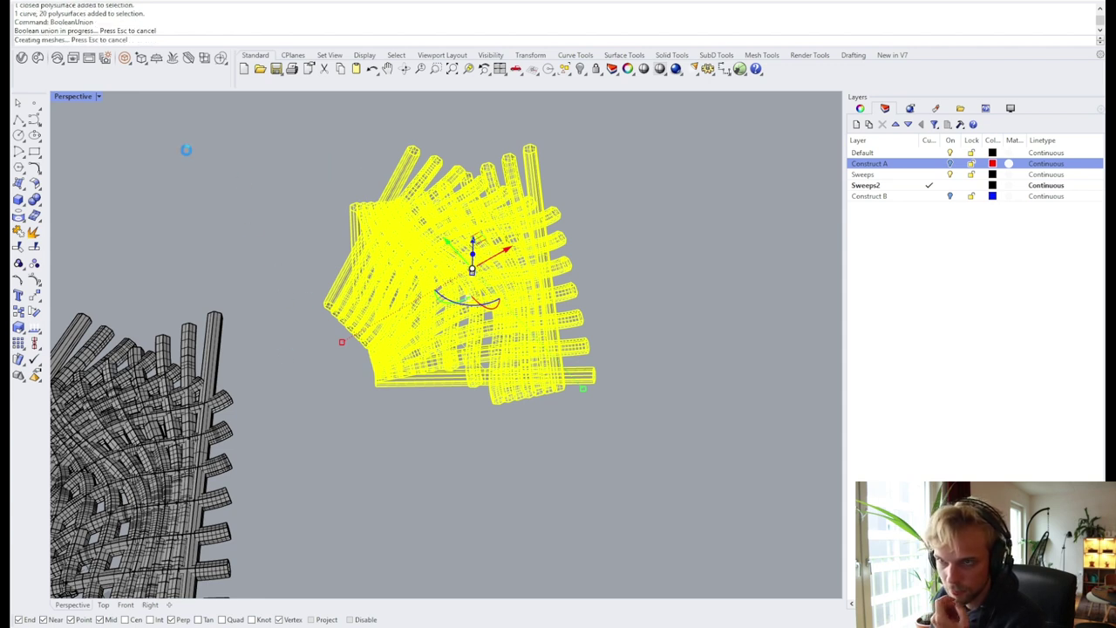
click(307, 214)
Step: Examine the unioned wall close up and from several sides, checking the intersections and tube ends
right_drag(369, 259, 504, 495)
scroll(334, 319, up, 6)
click(334, 319)
click(505, 495)
scroll(528, 393, up, 10)
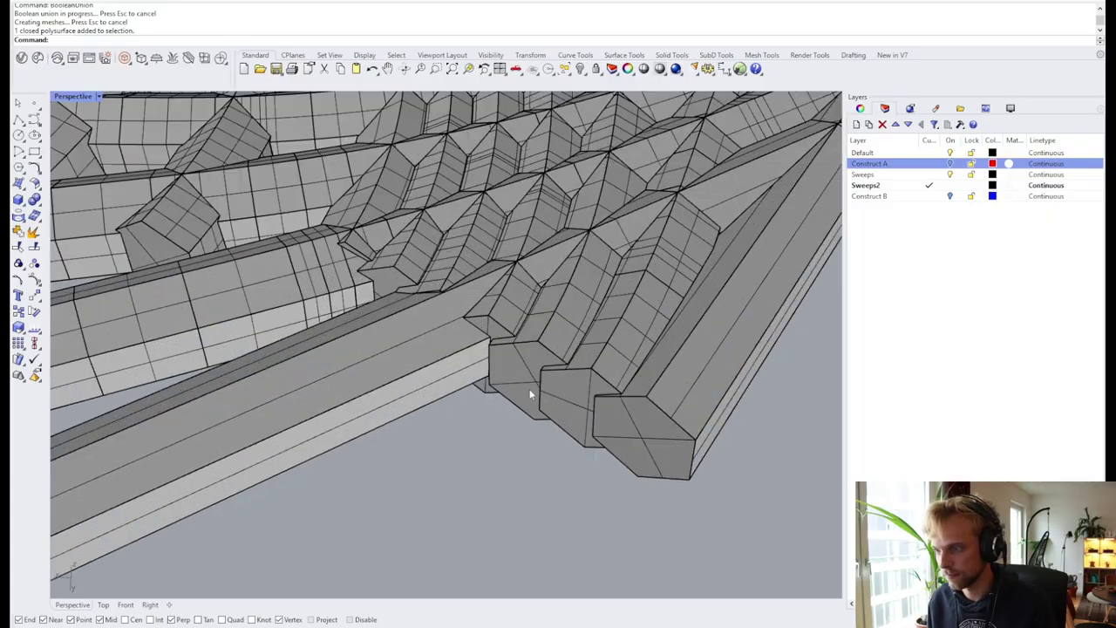
scroll(561, 401, down, 8)
right_drag(561, 401, 475, 373)
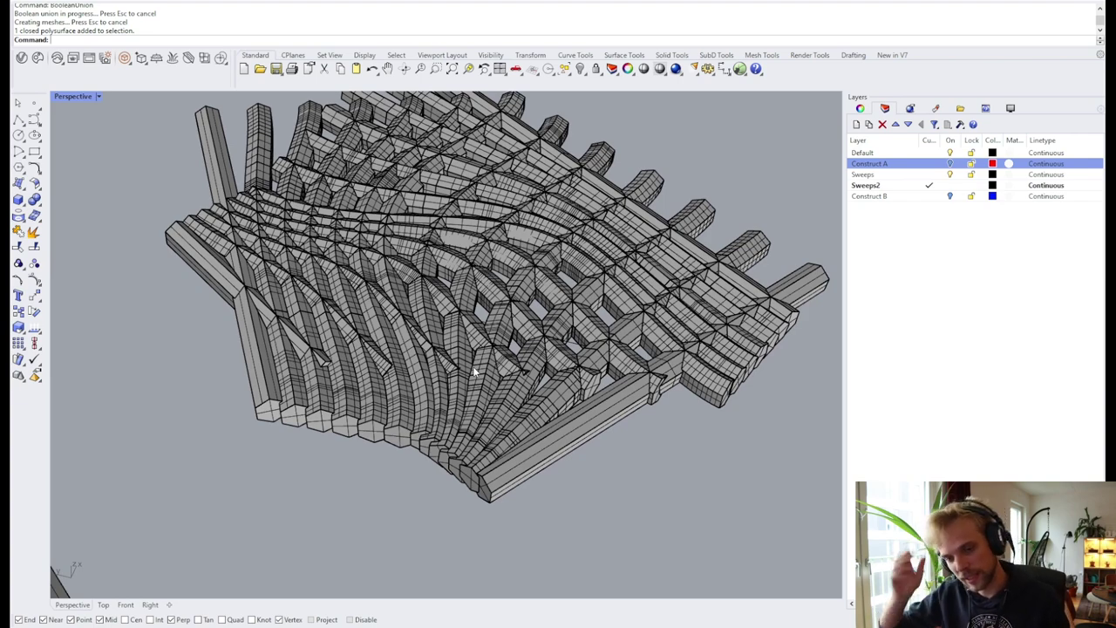
right_drag(474, 223, 519, 469)
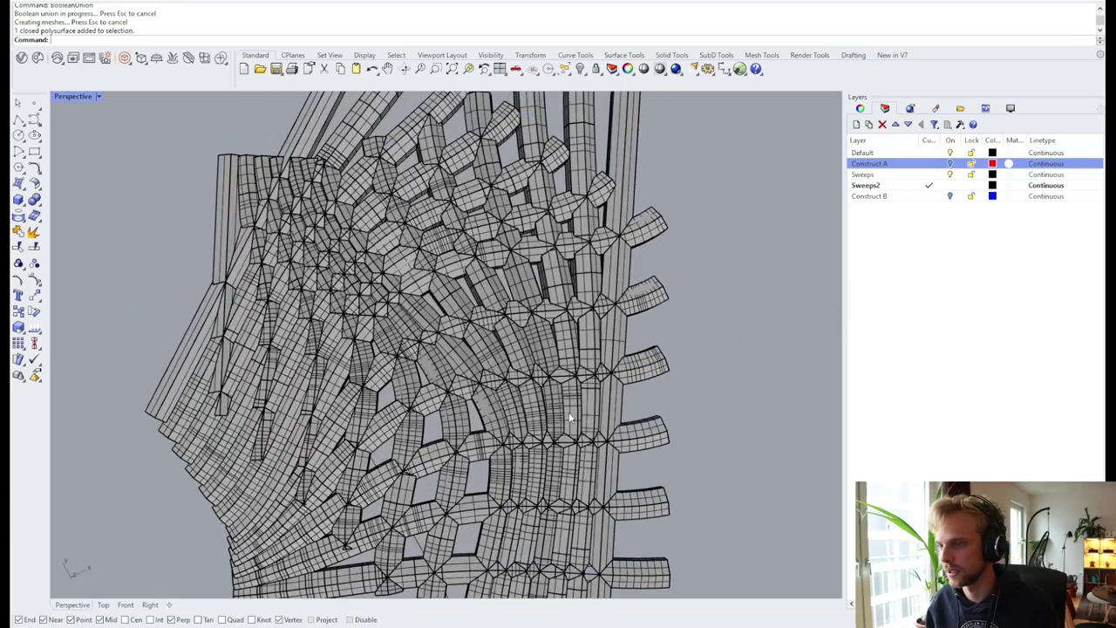
scroll(416, 421, down, 2)
shift+right_drag(416, 421, 469, 367)
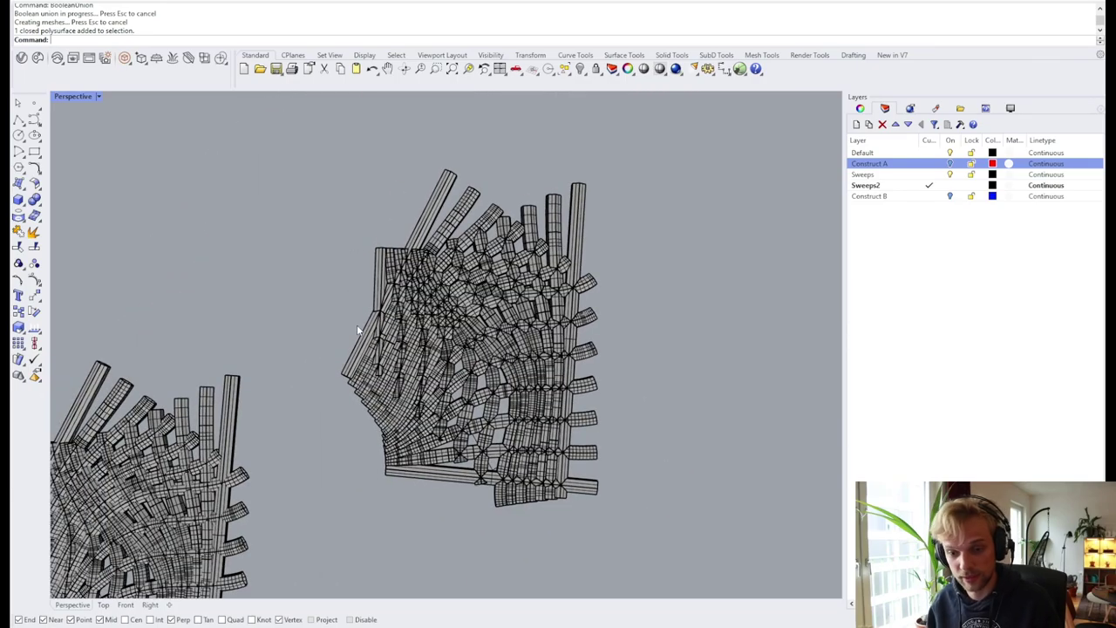
Step: Move the rectangle curve inside the unioned wall straight up along Z until it clears the tubes
right_drag(447, 413, 470, 206)
scroll(470, 206, up, 3)
drag(294, 145, 669, 412)
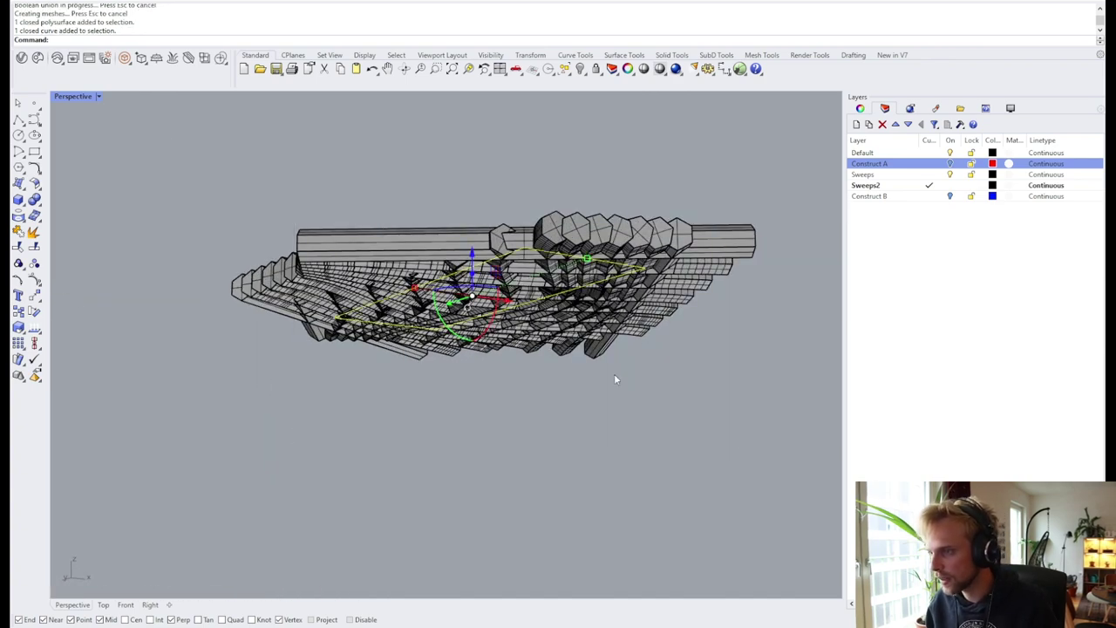
right_drag(560, 206, 473, 280)
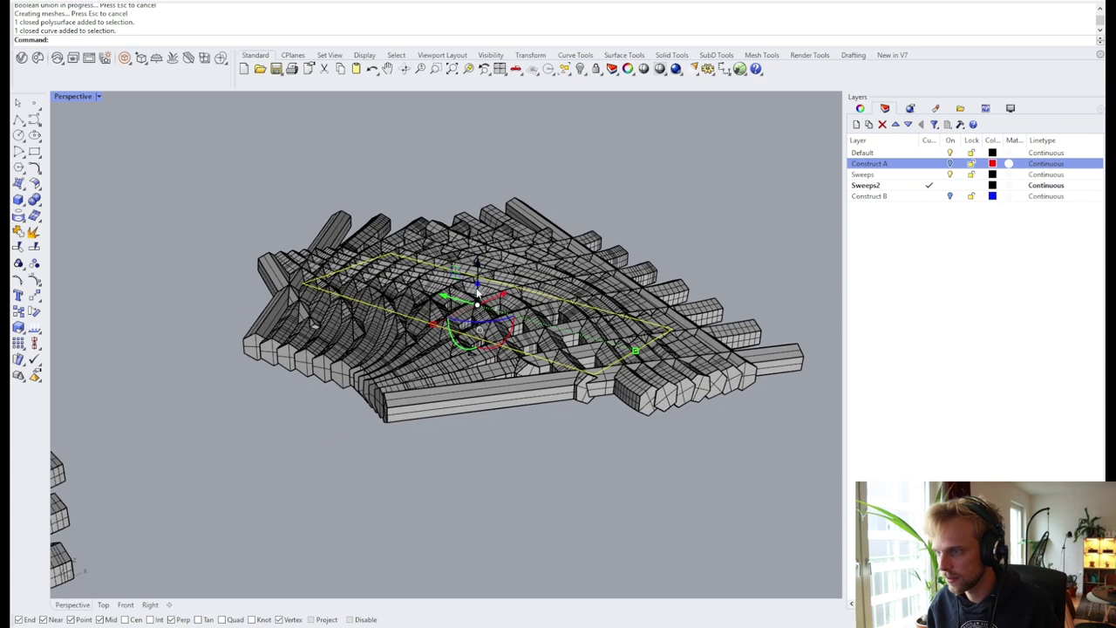
drag(476, 276, 683, 190)
right_drag(683, 191, 680, 179)
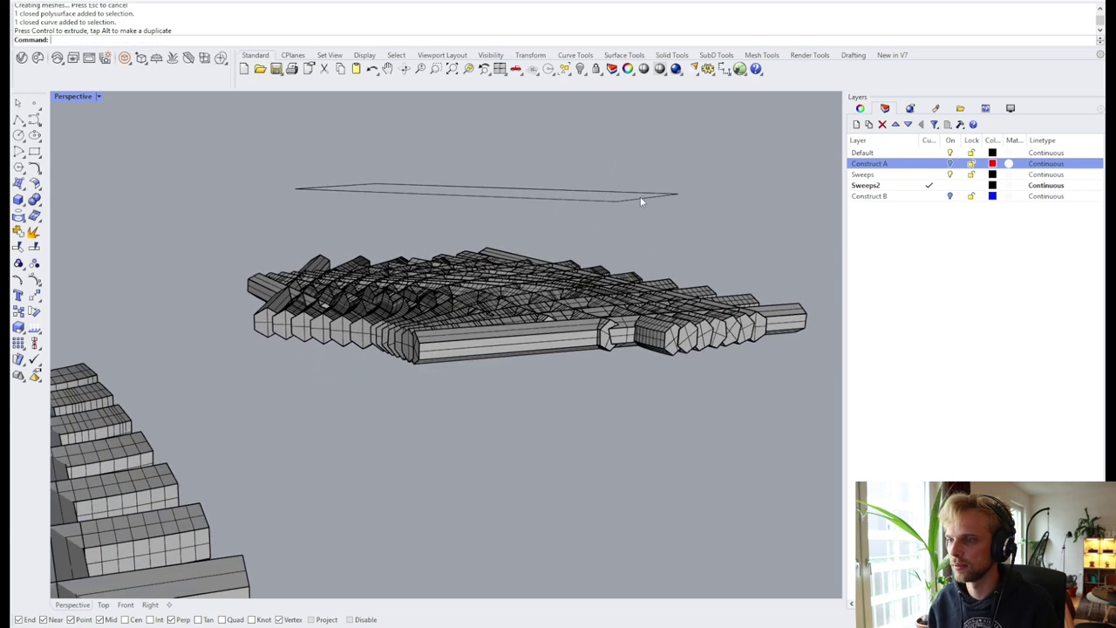
Step: Extrude the raised rectangle straight down along Z, completely through the unioned wall
right_drag(516, 255, 440, 225)
click(451, 209)
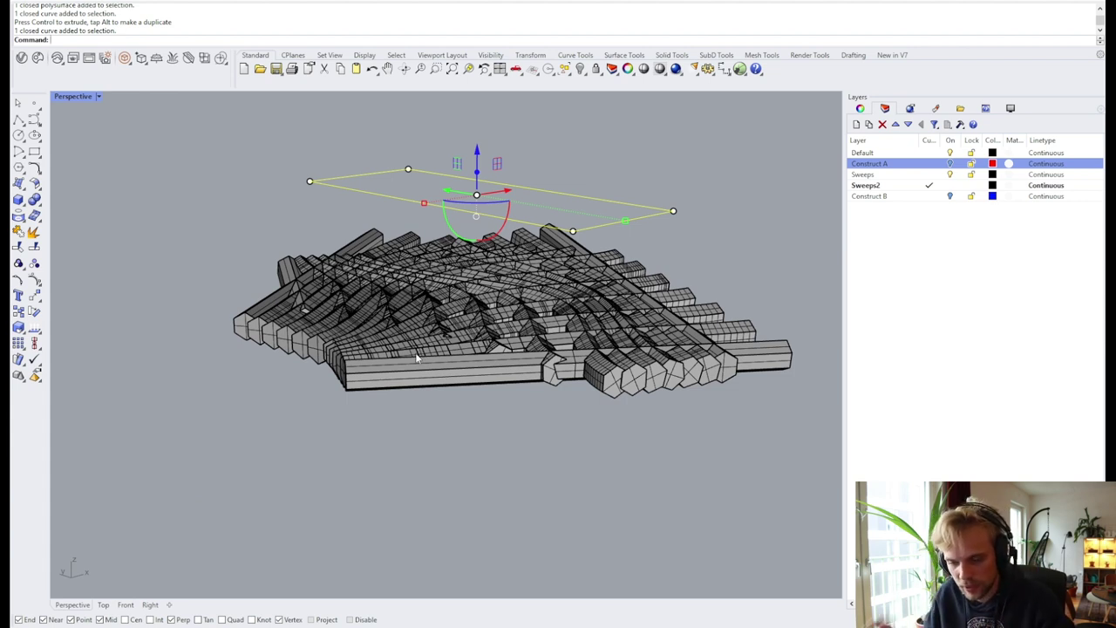
click(656, 139)
click(561, 194)
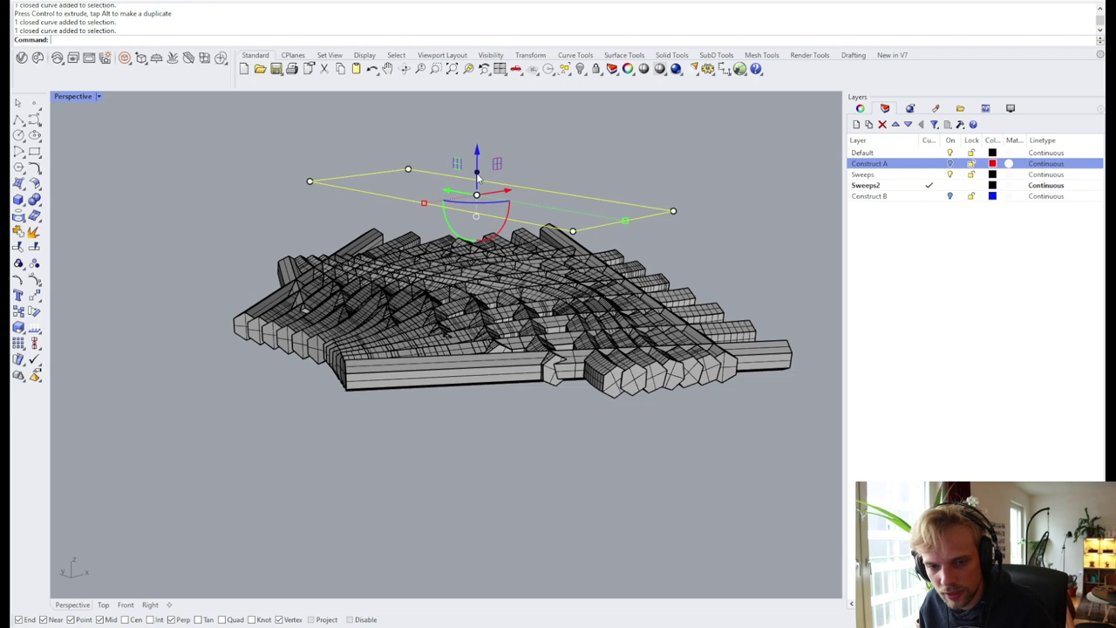
drag(477, 177, 490, 415)
key(ctrl)
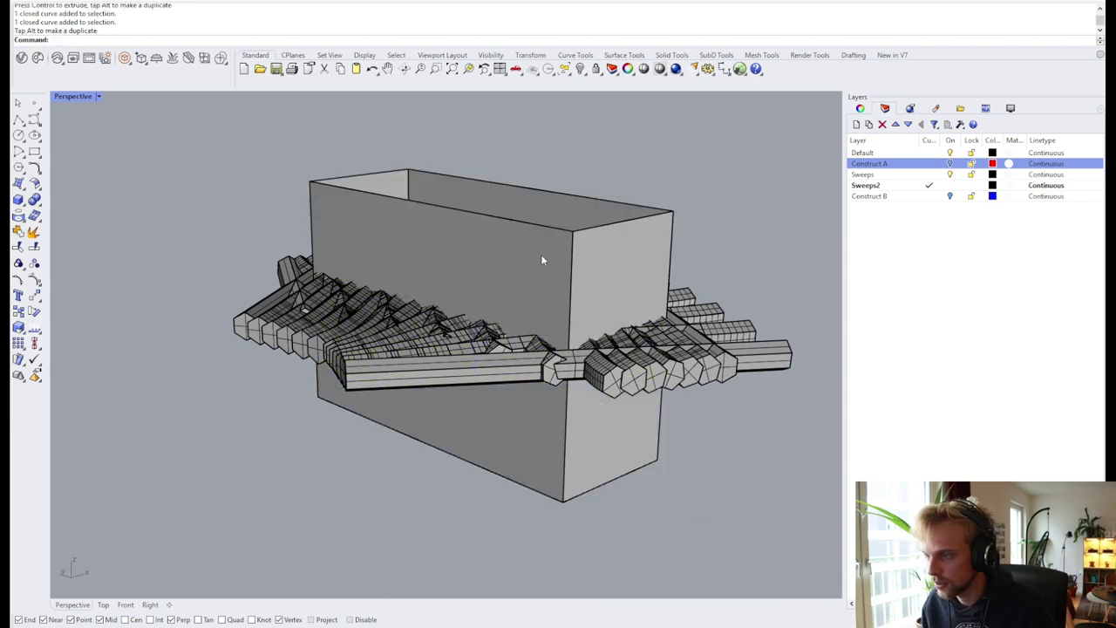
Step: Cap both open ends of the extruded rectangle to make a closed box
right_drag(540, 526, 353, 181)
click(536, 411)
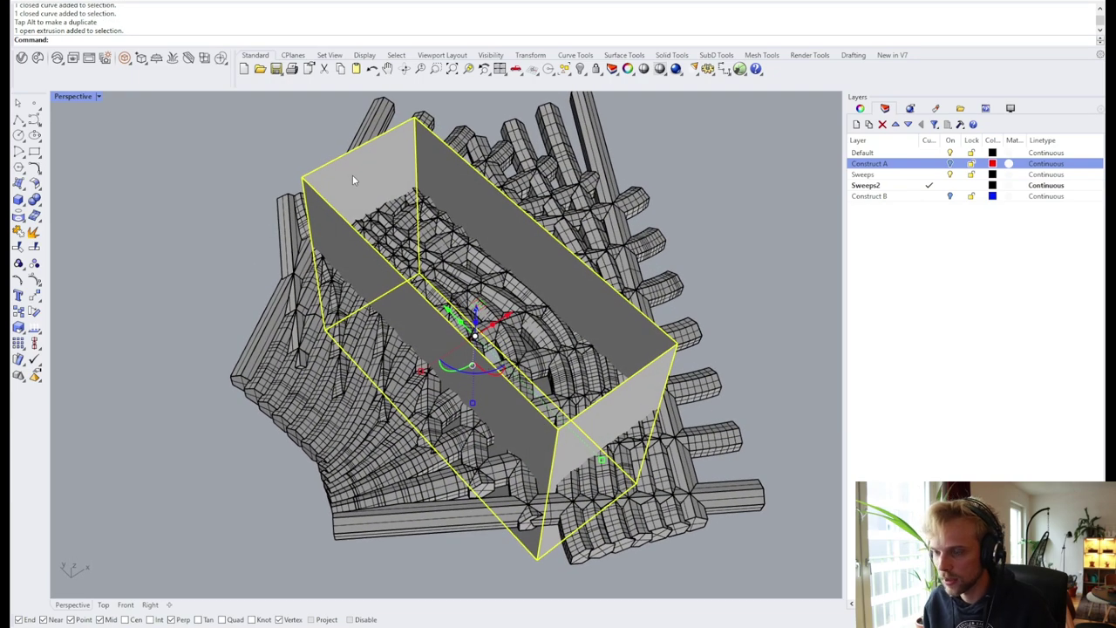
key(Return)
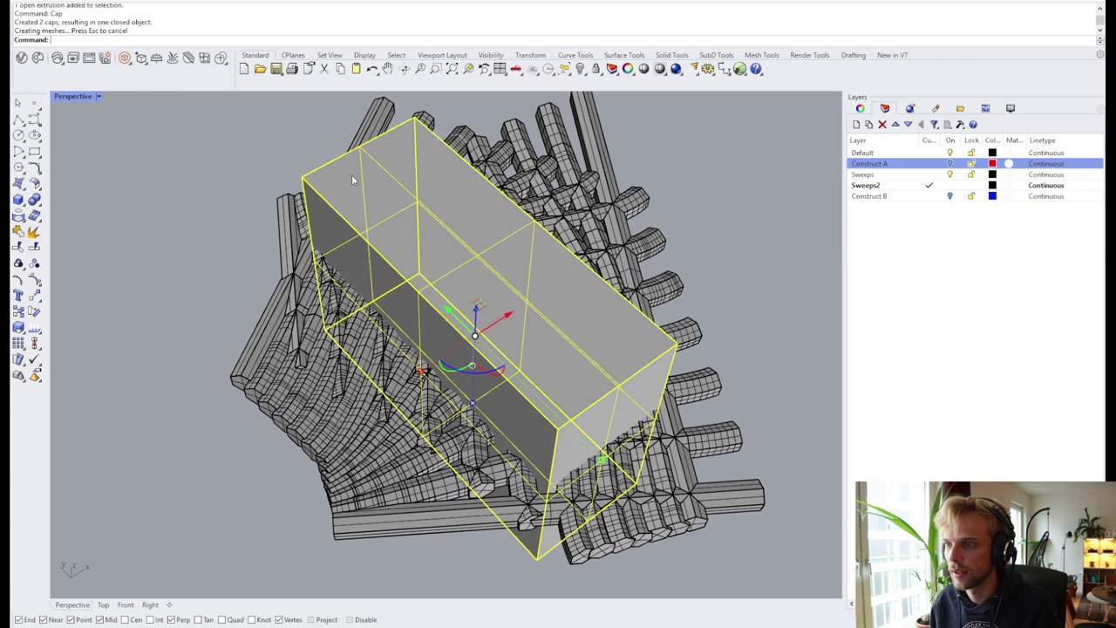
right_drag(310, 288, 408, 227)
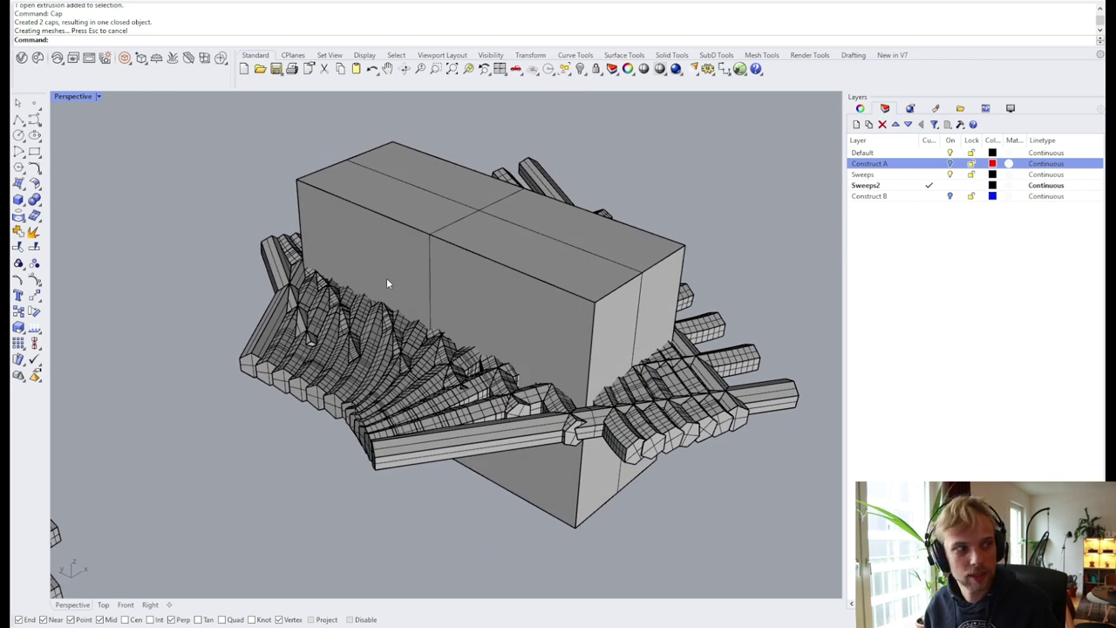
shift+right_drag(411, 311, 411, 260)
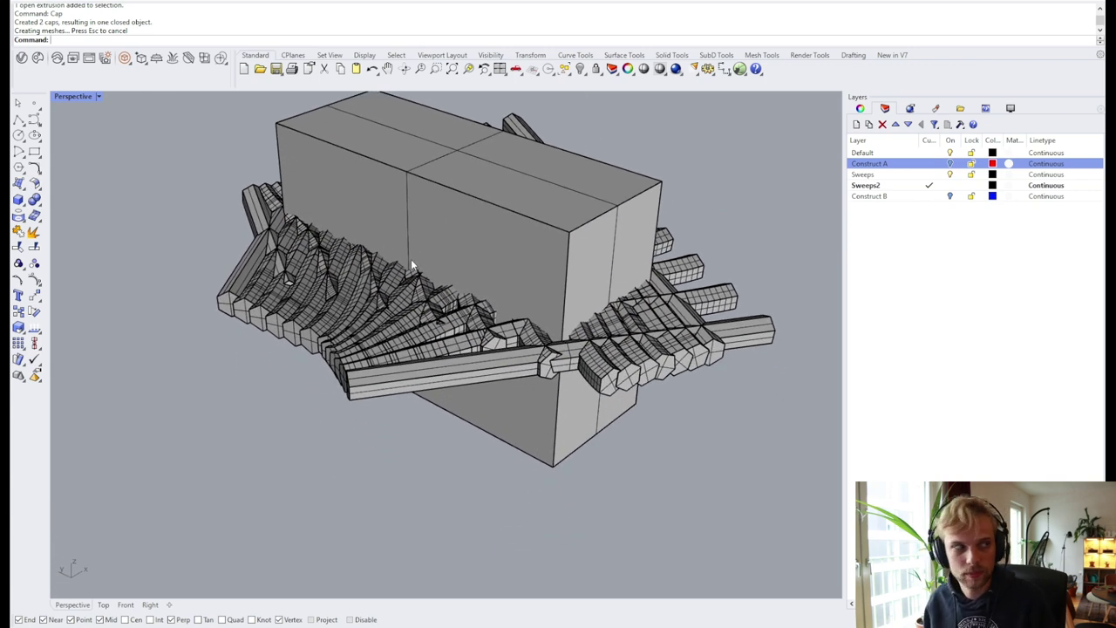
Step: Run BooleanIntersection between the unioned wall and the box with DeleteInput set to No
right_drag(465, 282, 347, 263)
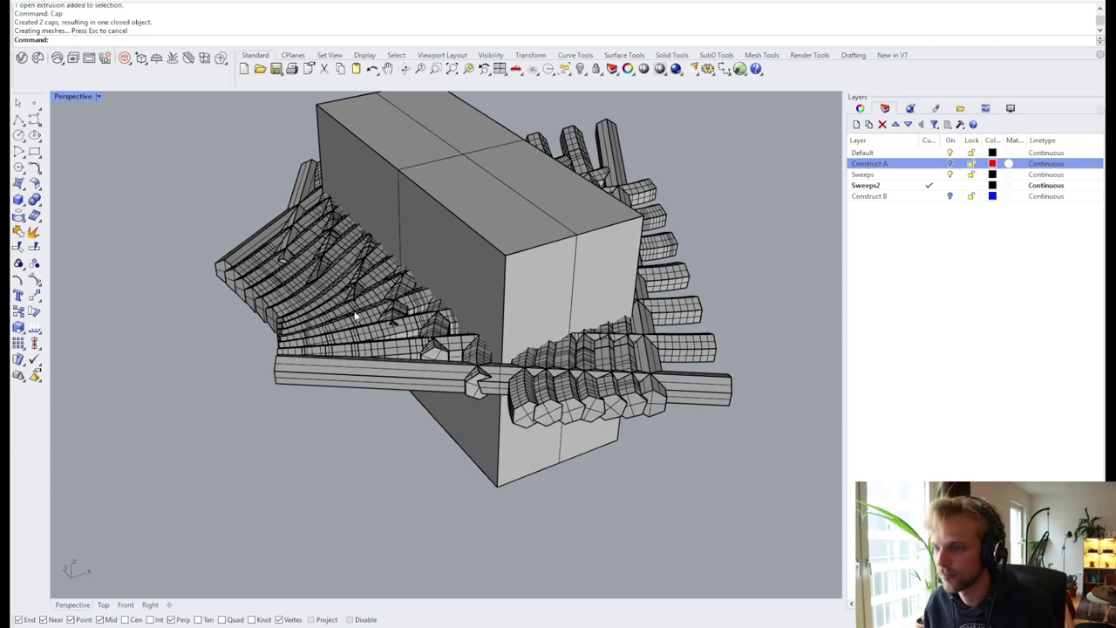
click(308, 278)
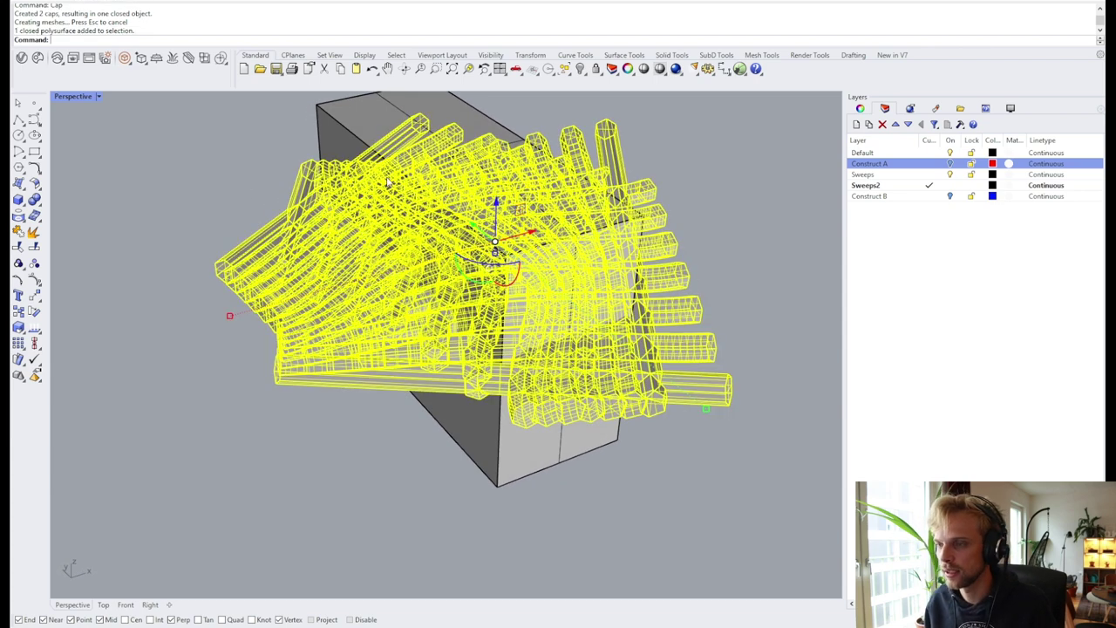
click(244, 182)
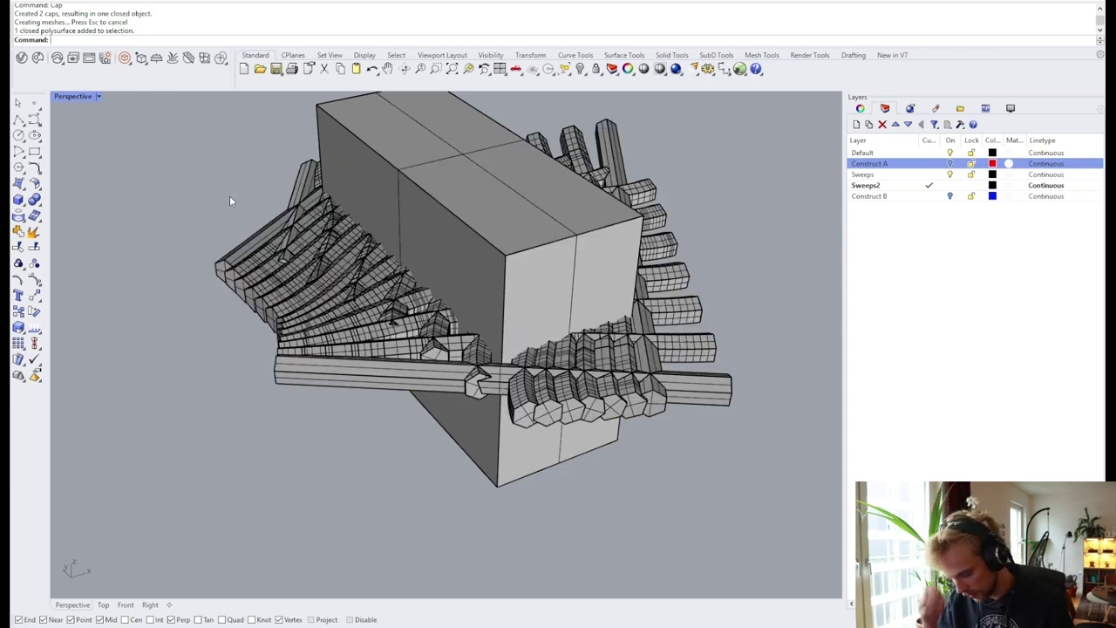
text(BooleanIntersection)
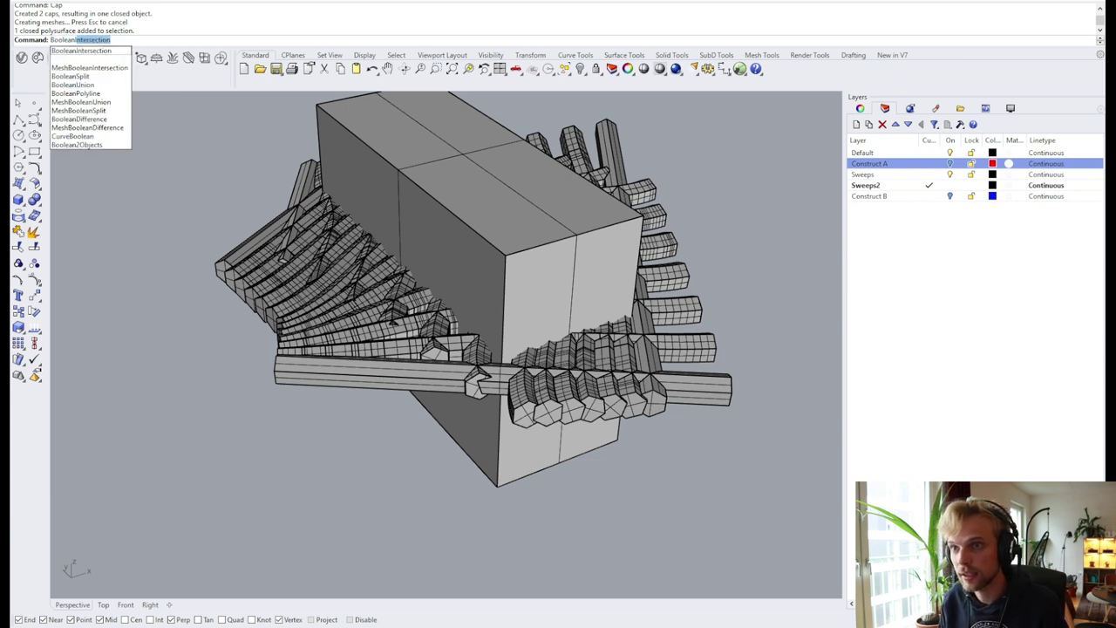
key(Return)
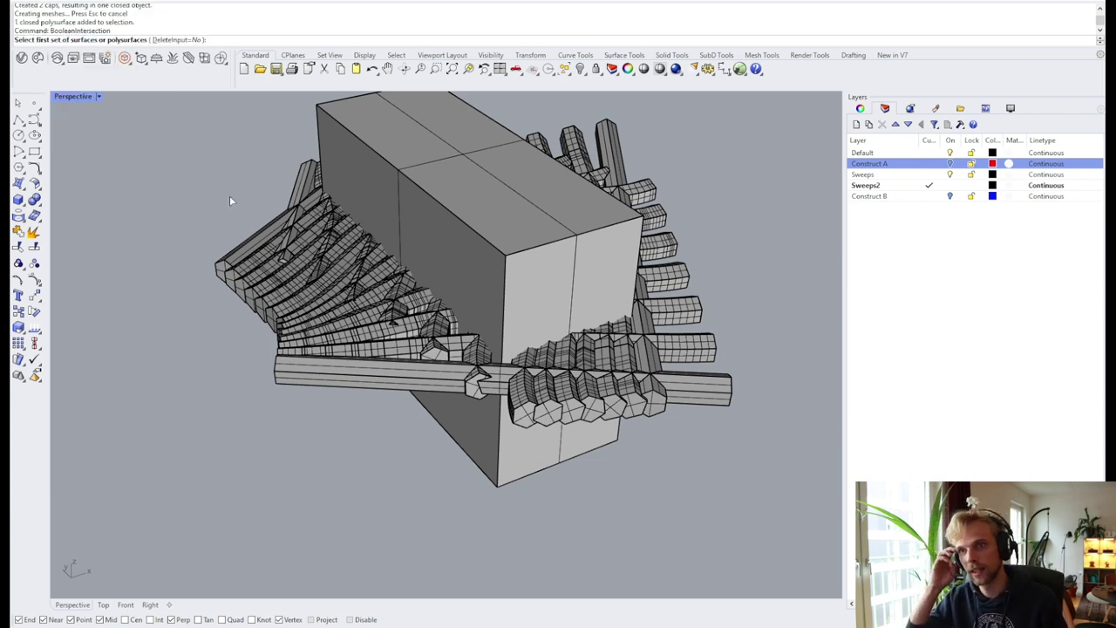
click(281, 243)
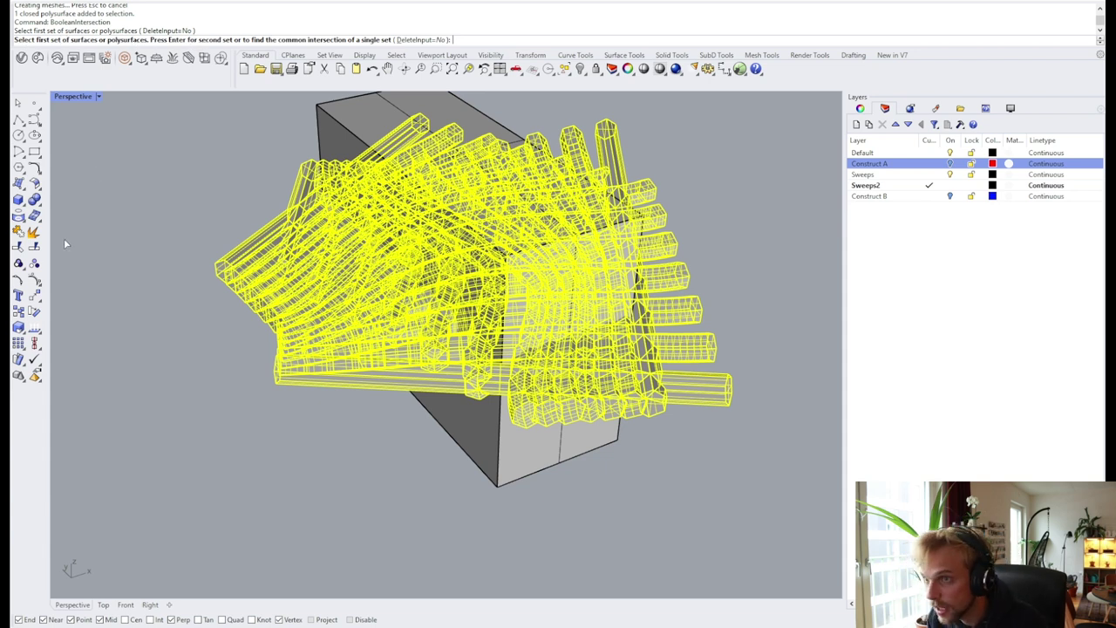
key(Return)
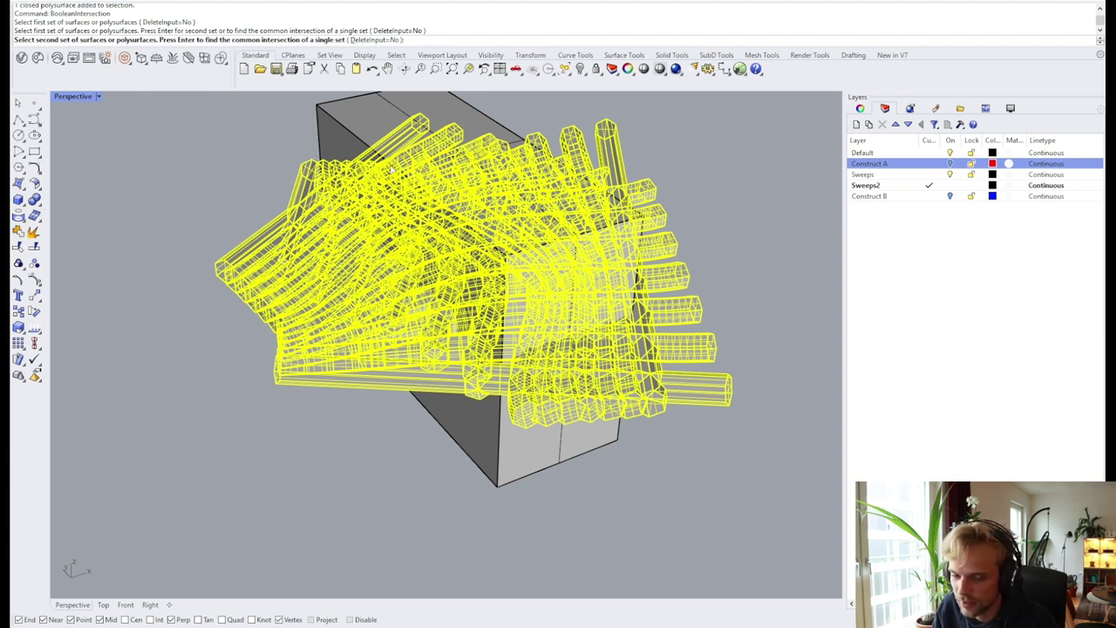
click(376, 114)
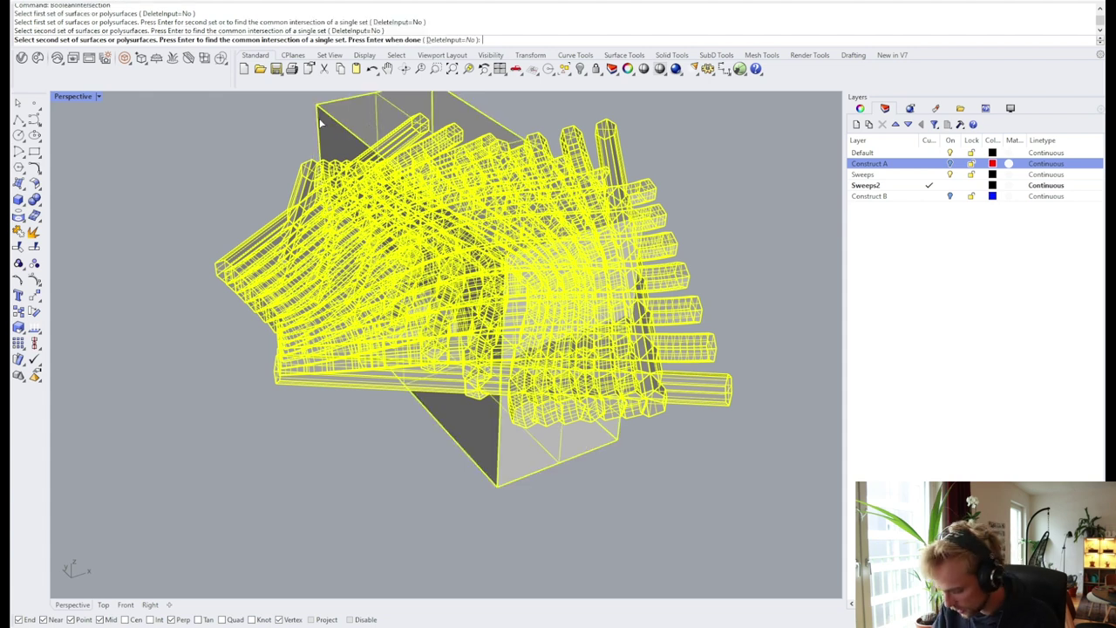
key(Return)
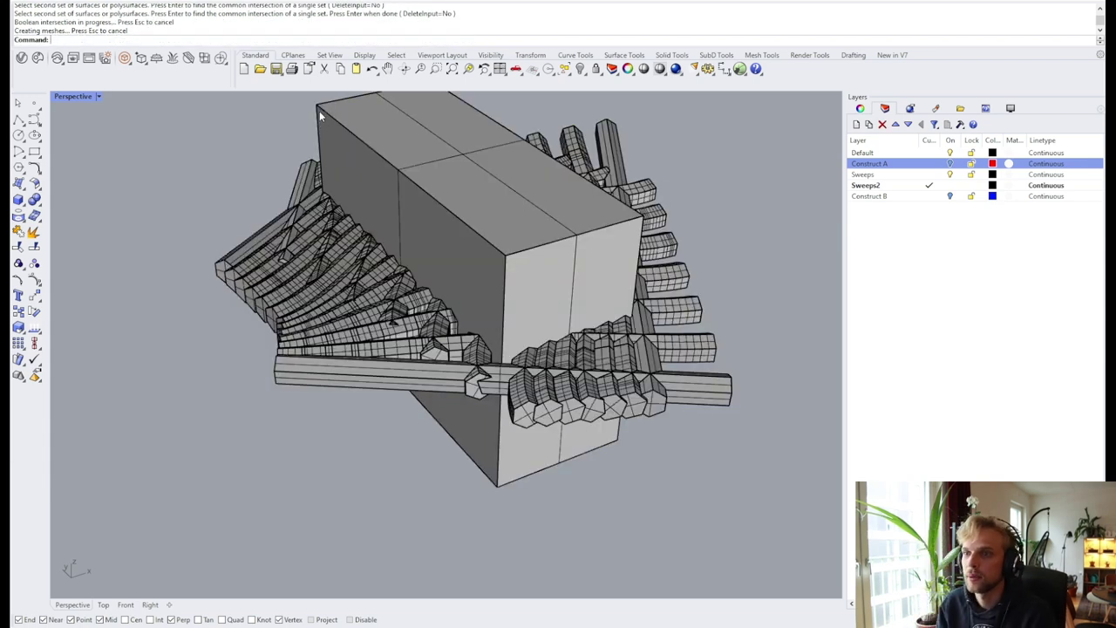
Step: Delete the cutting box and the untrimmed unioned wall, keeping the intersected panel
click(334, 353)
click(295, 441)
click(457, 201)
key(Delete)
right_drag(457, 201, 407, 216)
click(407, 217)
key(Delete)
Step: Delete the leftover rectangle curve above the trimmed panel
right_drag(339, 277, 298, 347)
scroll(479, 296, up, 4)
scroll(642, 261, up, 5)
scroll(297, 343, down, 6)
click(486, 299)
drag(695, 191, 479, 154)
key(Delete)
Step: Create a bounding box around the trimmed wall panel
click(444, 275)
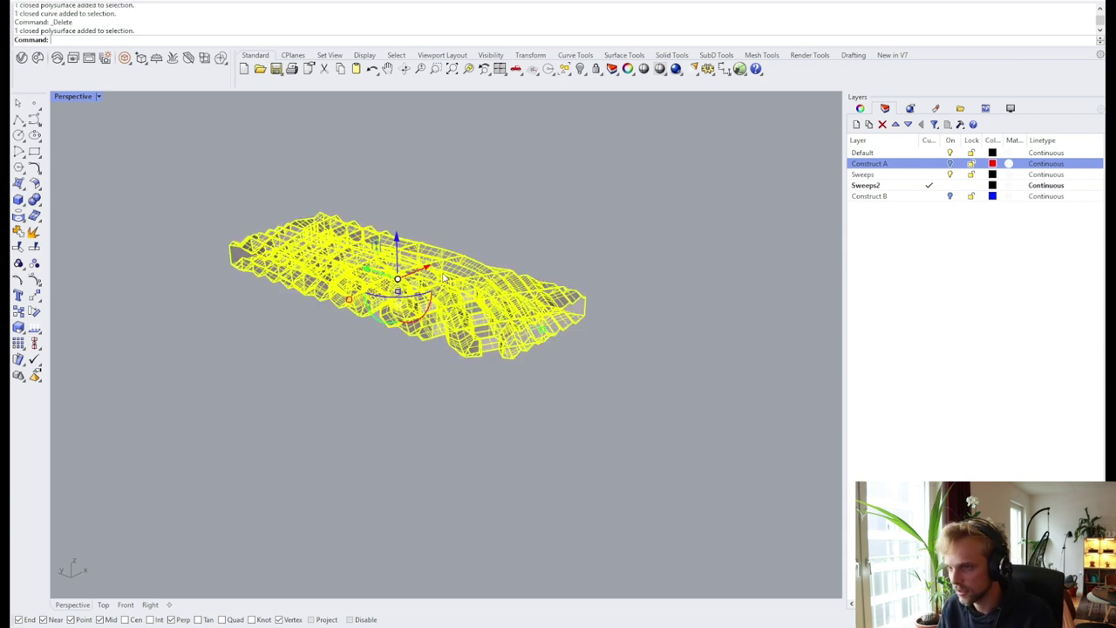
text(B)
key(Return)
Step: Measure the vertical edge at one corner of the panel's bounding box
right_drag(310, 266, 364, 288)
scroll(453, 316, up, 4)
right_drag(392, 336, 431, 316)
scroll(680, 297, up, 6)
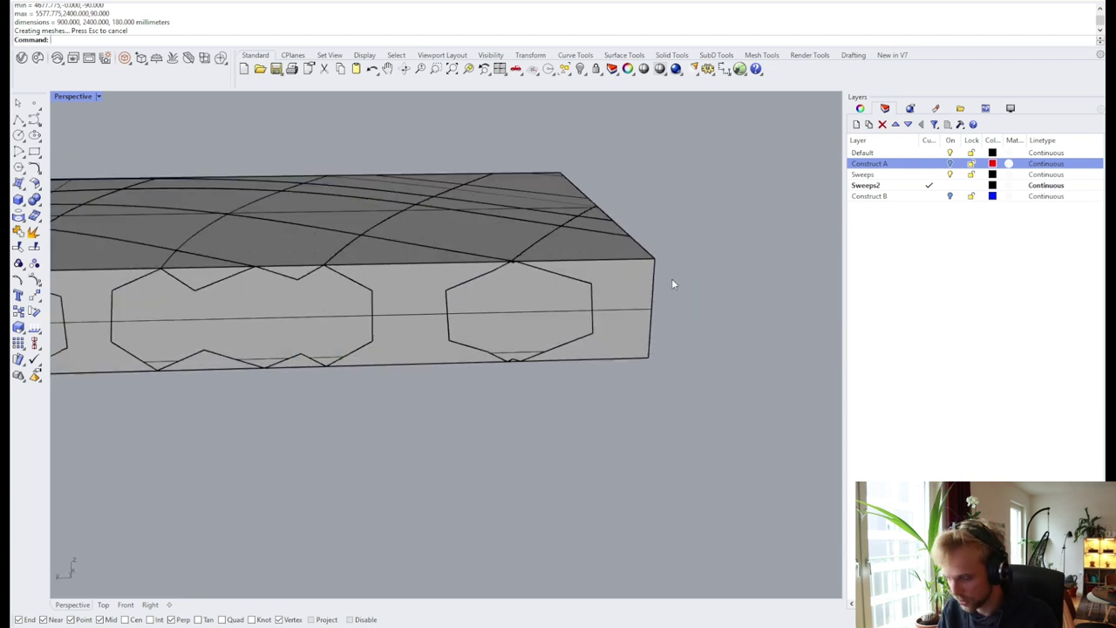
text(dist)
key(Return)
click(649, 357)
click(655, 259)
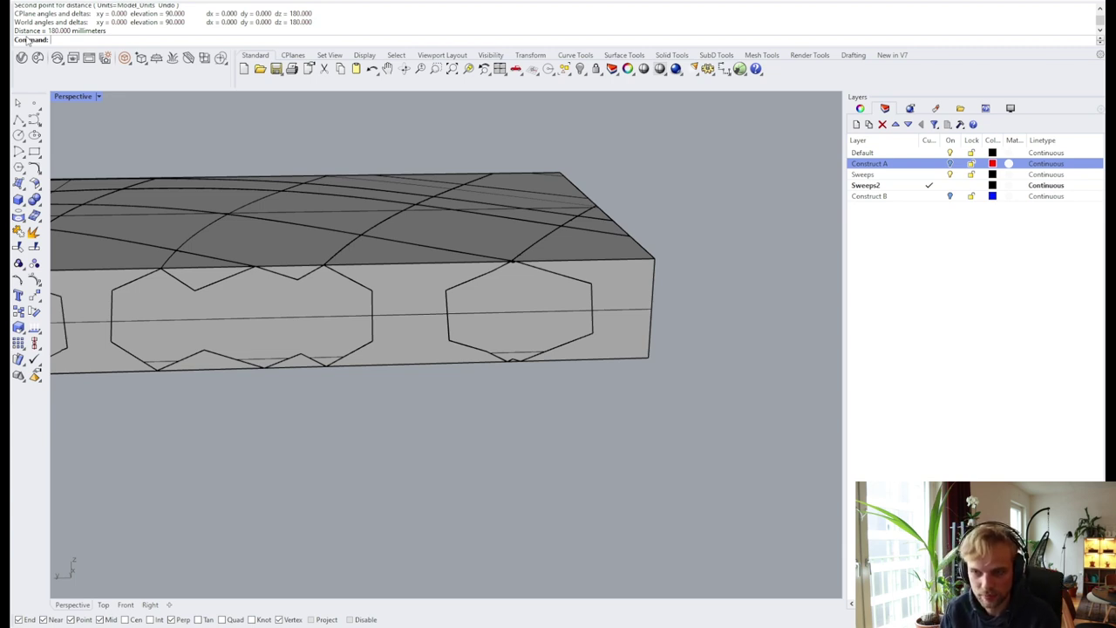
Step: Scale the panel and its bounding box vertically with Scale1D from the corner edge's midpoint, setting the half height to 100 mm
scroll(535, 132, down, 2)
drag(571, 408, 503, 247)
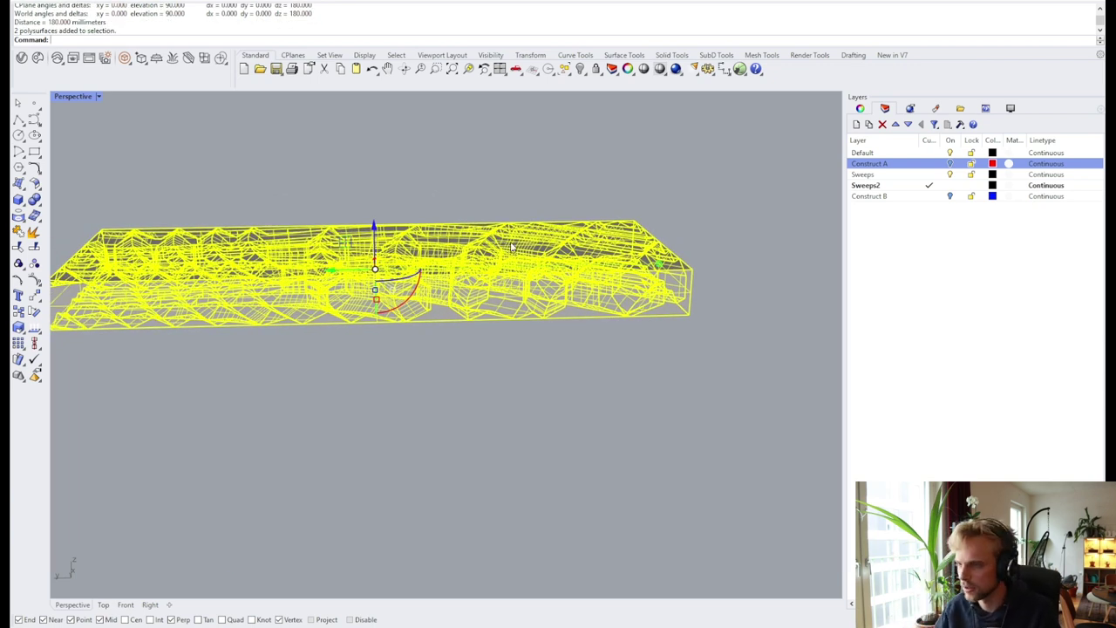
click(741, 348)
drag(697, 404, 503, 243)
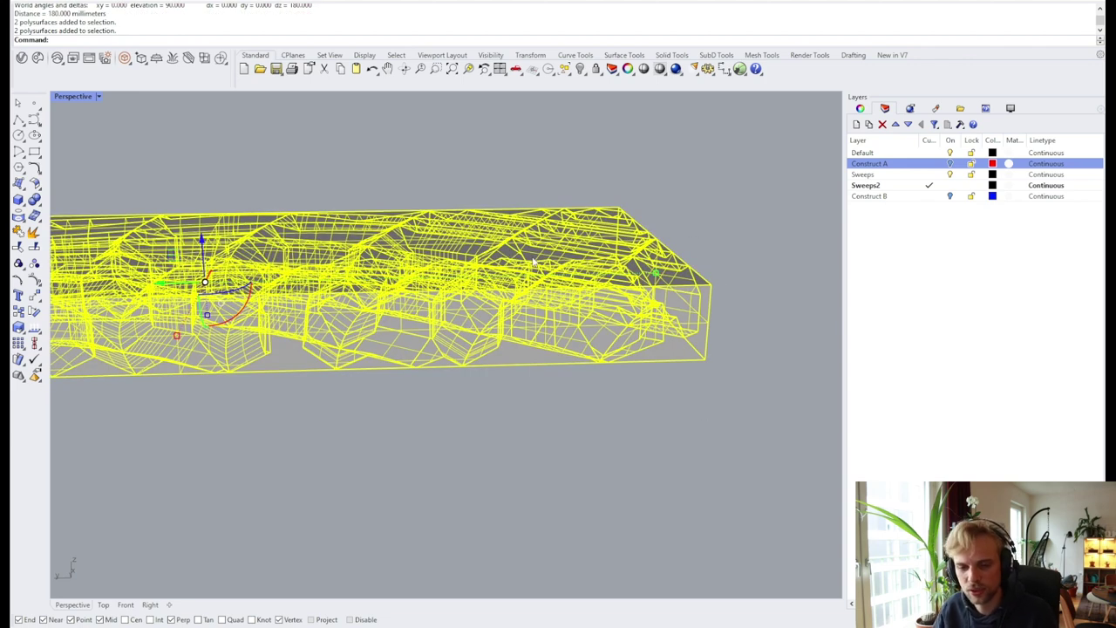
text(Scale)
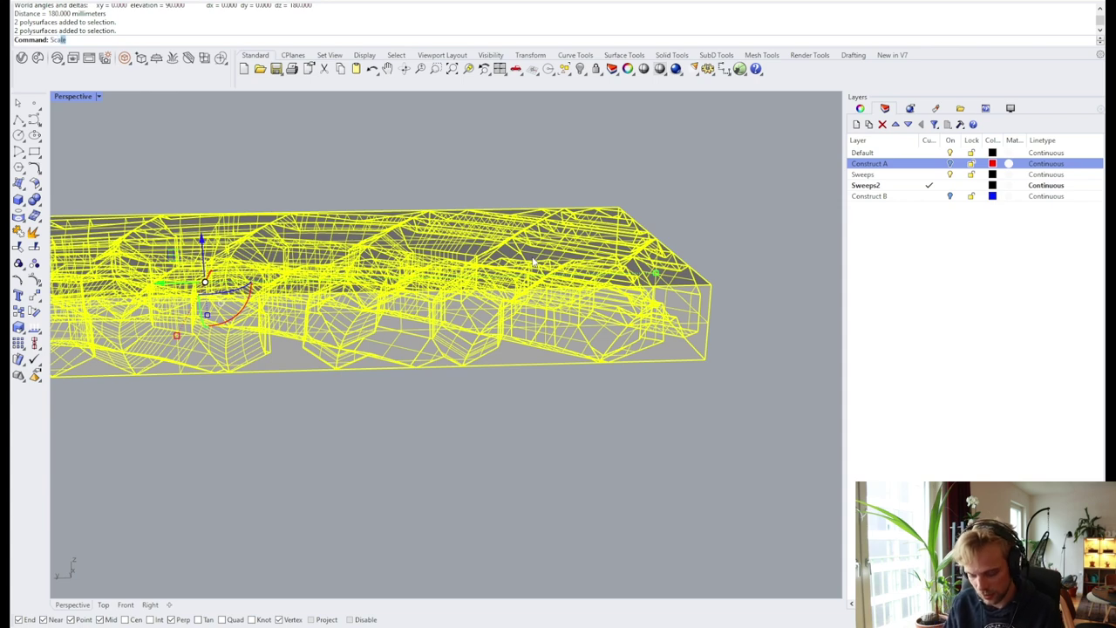
text(1D)
key(Return)
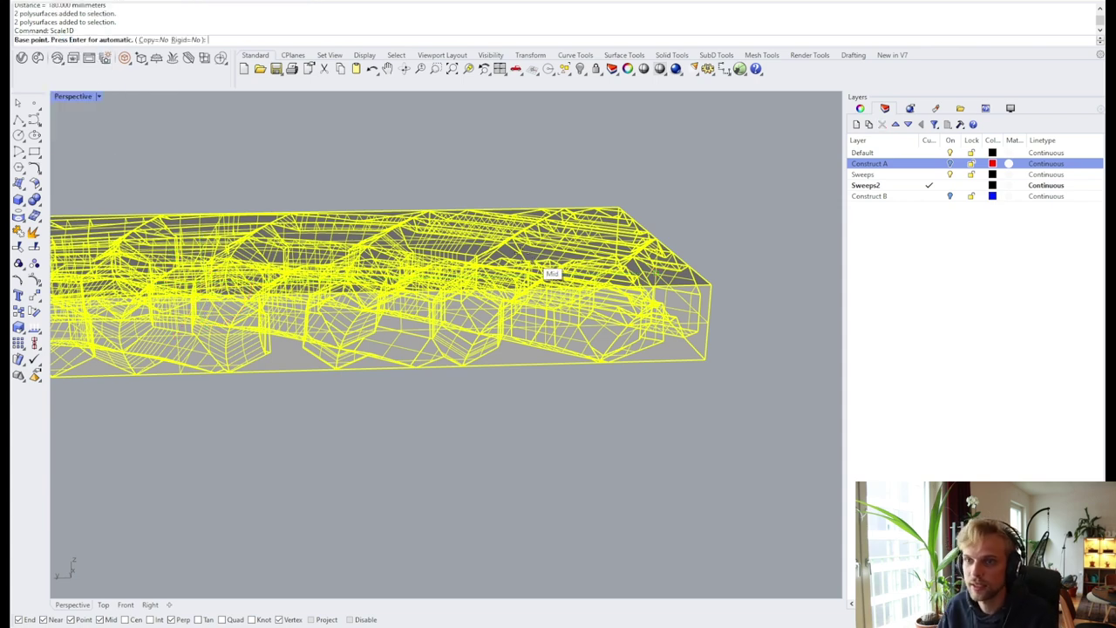
scroll(717, 377, up, 3)
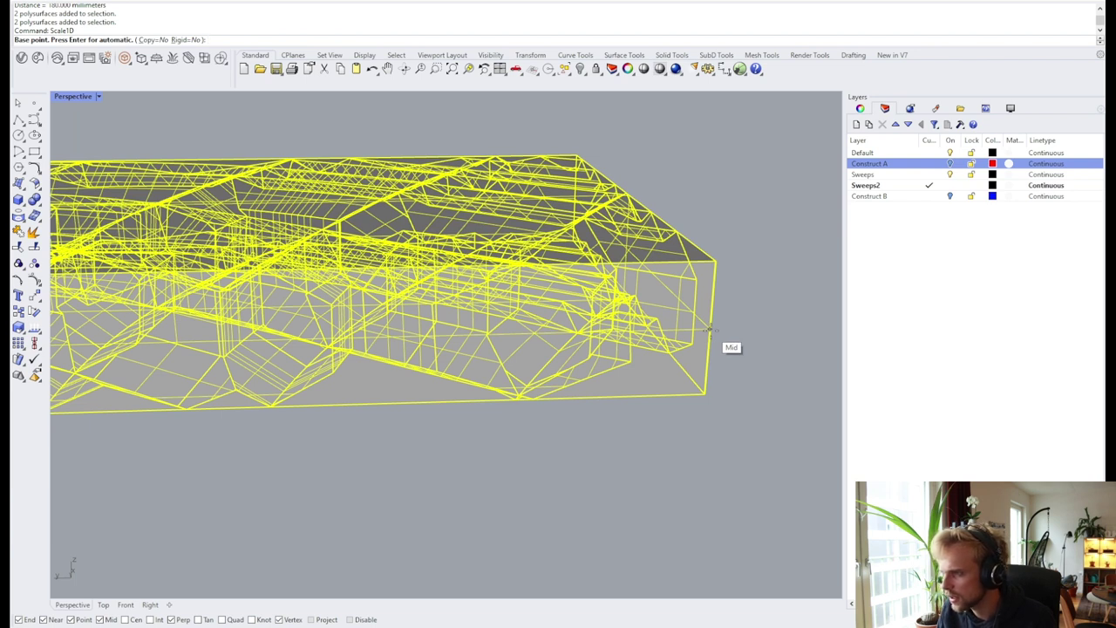
click(709, 329)
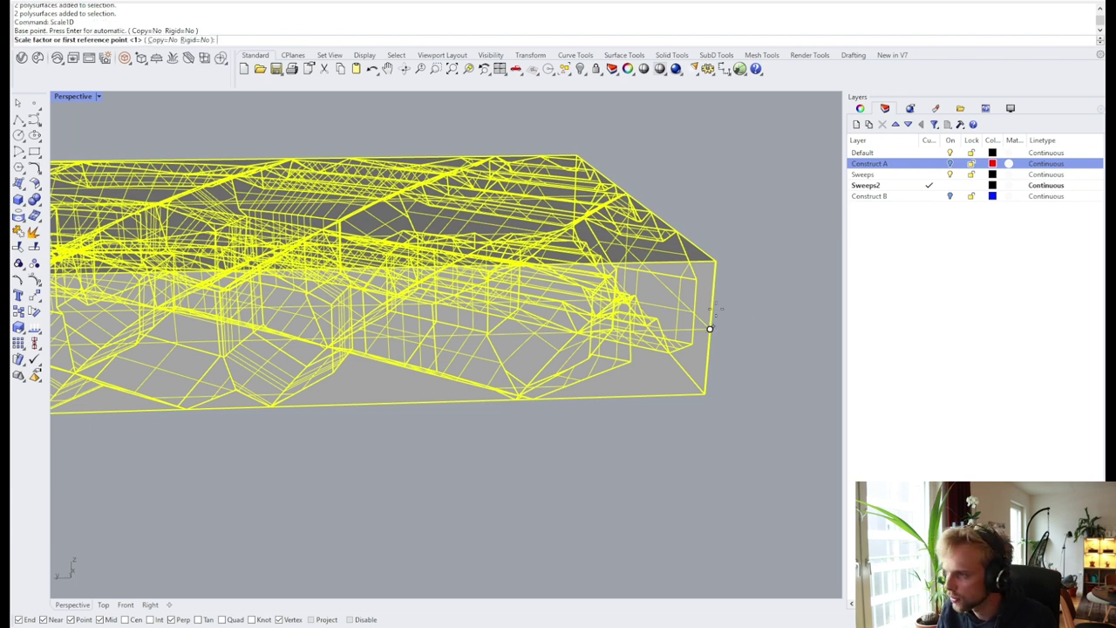
click(715, 259)
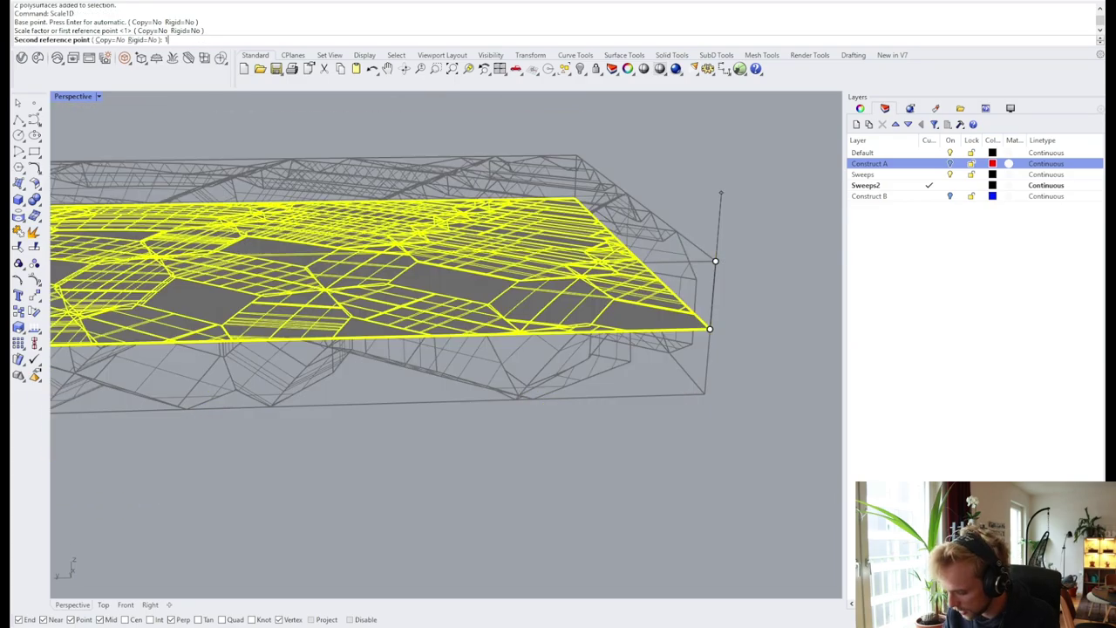
text(100)
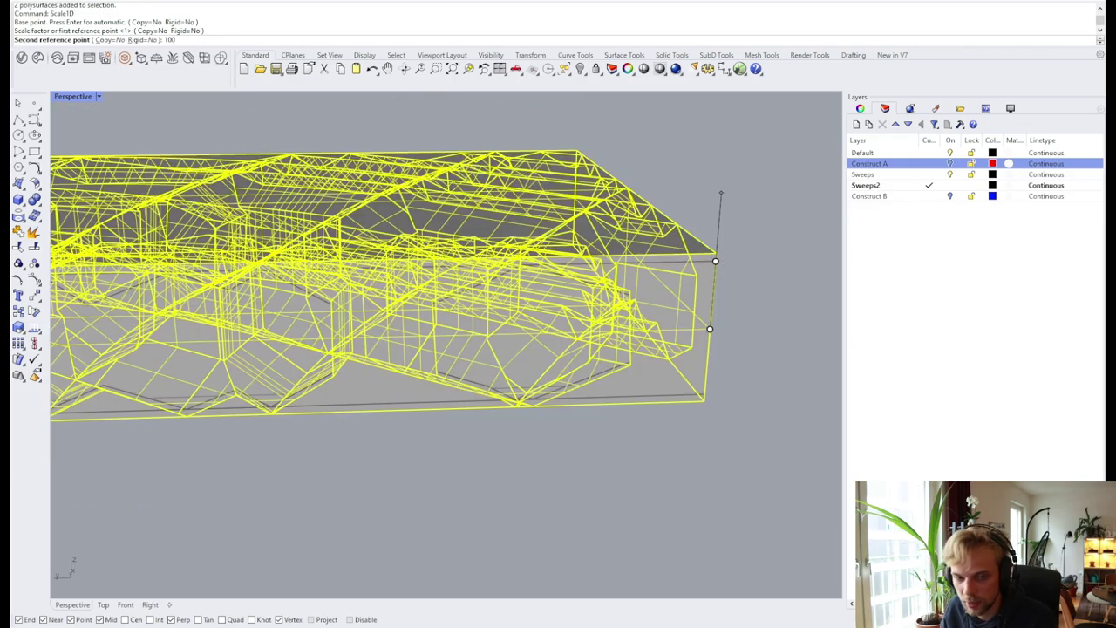
key(Return)
key(Escape)
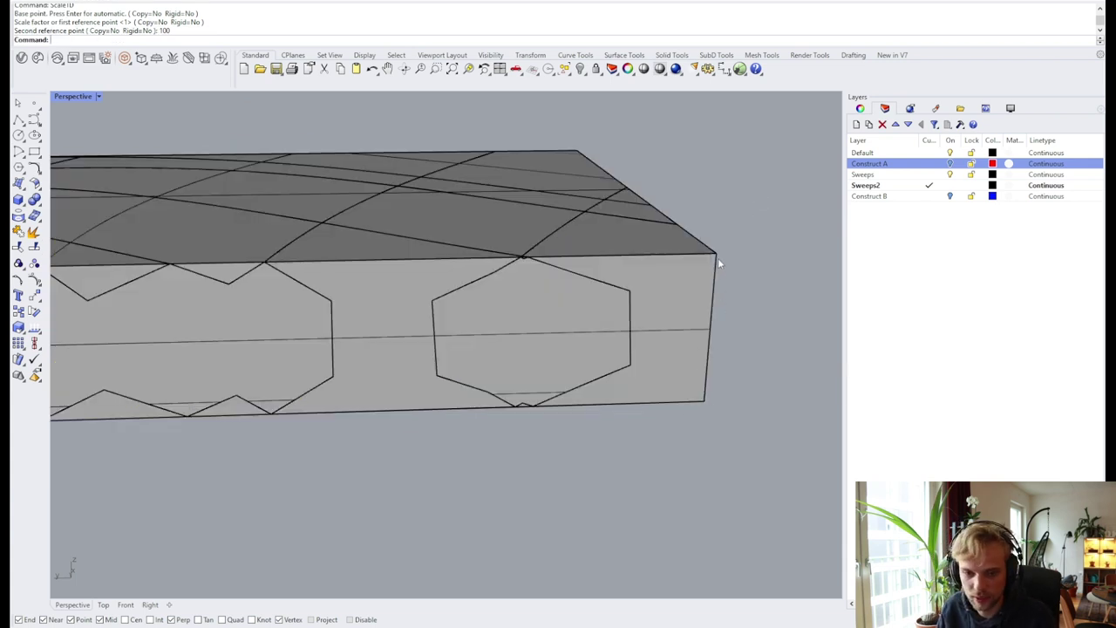
Step: Delete the bounding box around the scaled wall panel
click(696, 293)
key(Delete)
right_drag(549, 283, 502, 301)
scroll(501, 300, down, 6)
scroll(502, 302, down, 2)
shift+right_drag(642, 407, 527, 293)
Step: Select all polysurfaces with SelPolysrf, exclude the trimmed panel from the selection, and delete the leftover sweep tubes
click(463, 325)
key(Escape)
text(elPolysrf)
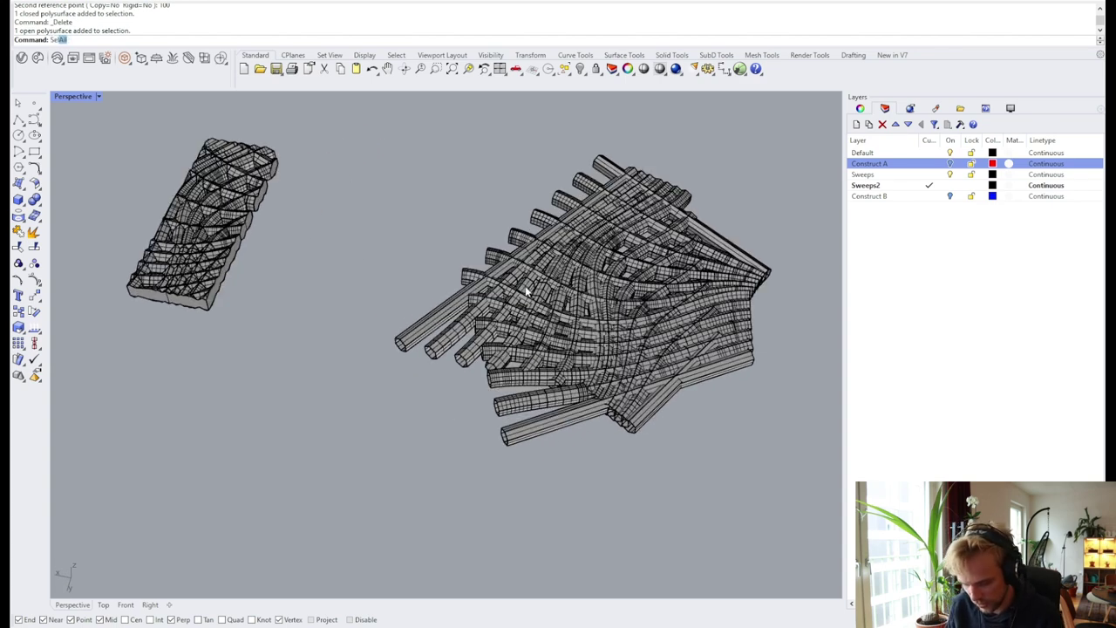
key(Return)
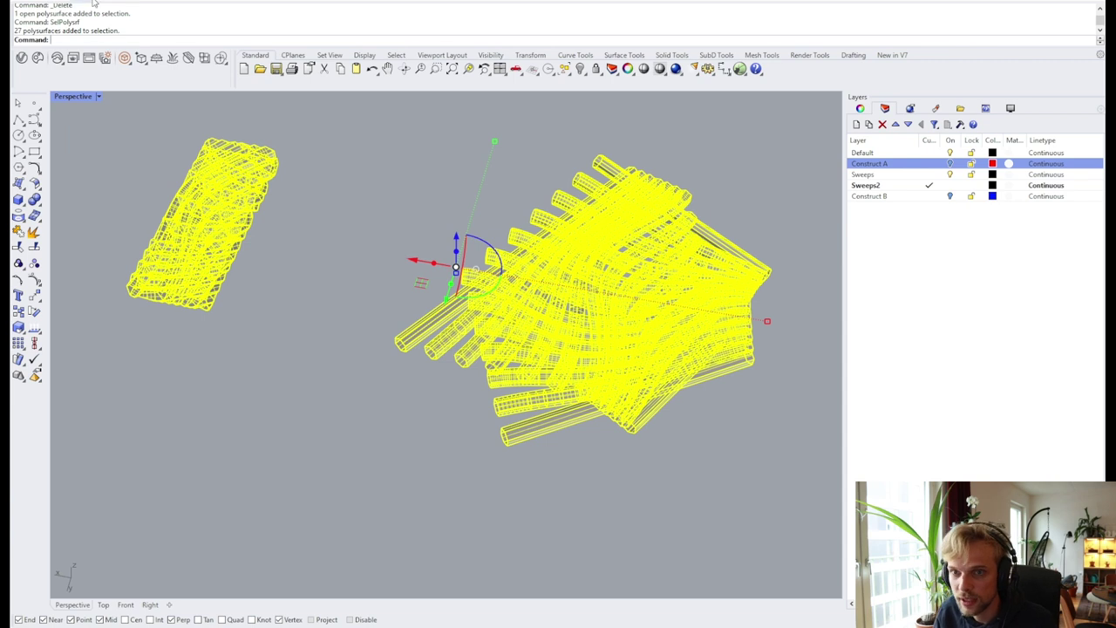
ctrl+click(172, 218)
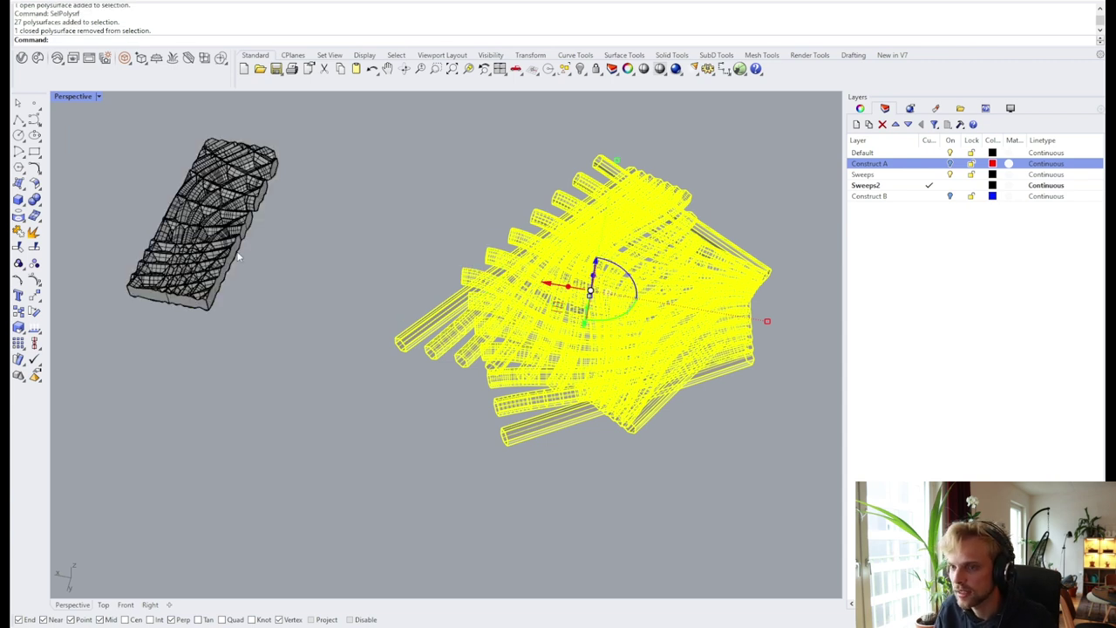
key(Delete)
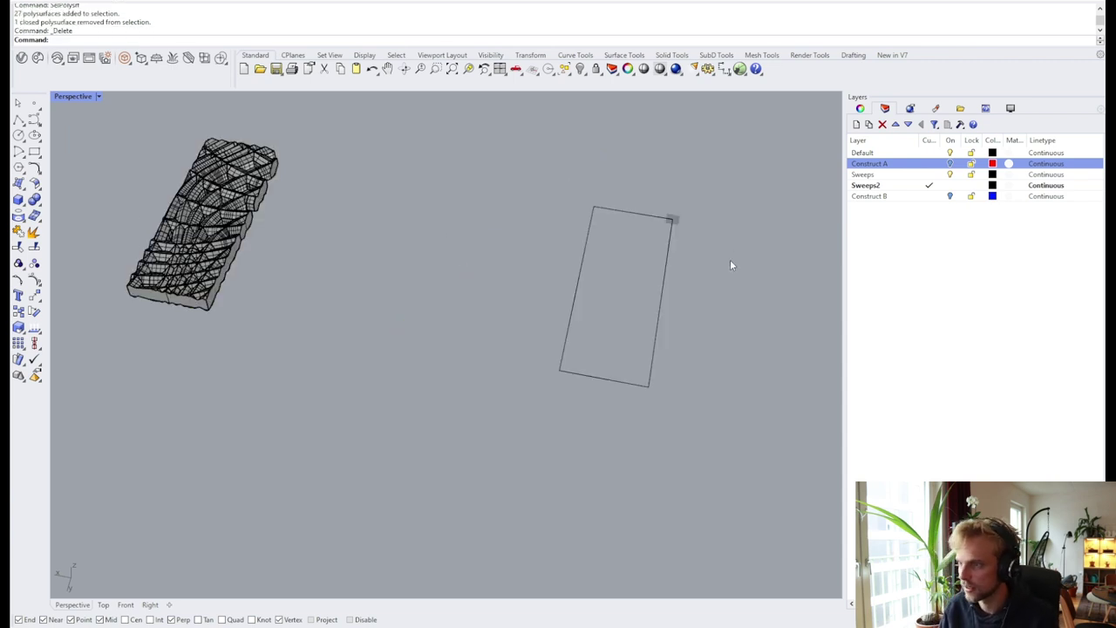
Step: Move the trimmed panel from its distant spot to just beside the rectangle curve
right_drag(543, 228, 610, 334)
click(412, 248)
scroll(403, 202, down, 3)
drag(397, 203, 523, 316)
click(727, 299)
right_drag(727, 299, 488, 305)
scroll(378, 305, up, 4)
Step: Turn on the Construct A and Construct B layers to show the red and blue construction curves
click(950, 174)
click(952, 196)
click(950, 196)
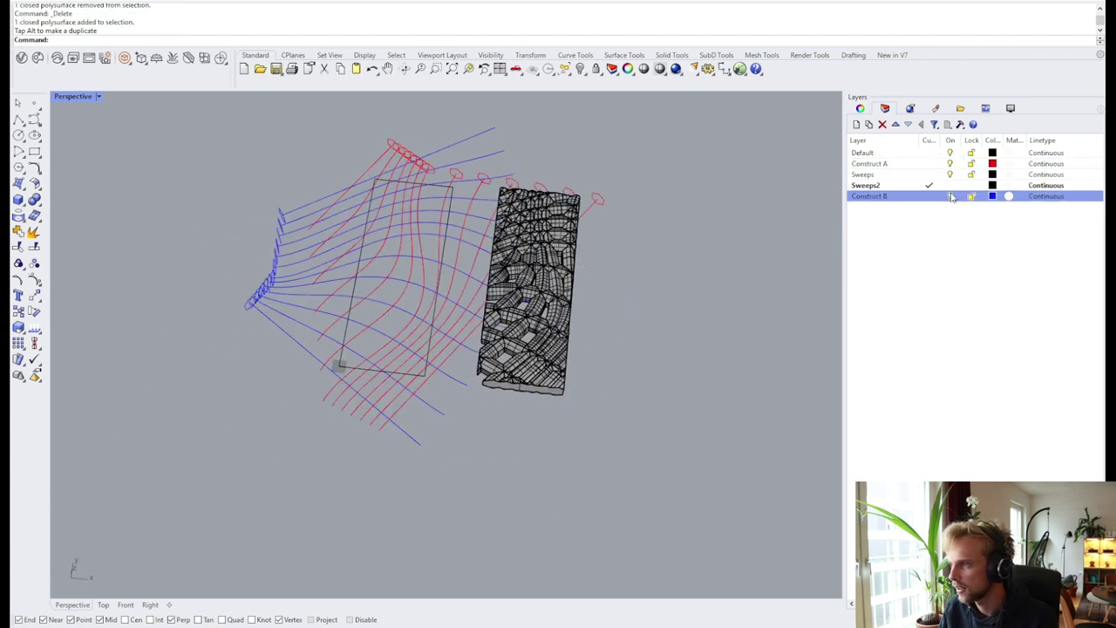
Step: Move the panel farther from the rectangle so it stands clear of the construction curves
click(580, 290)
drag(580, 290, 712, 303)
key(Escape)
right_drag(465, 246, 350, 203)
right_drag(599, 240, 504, 274)
scroll(635, 239, up, 7)
Step: Set the Perspective viewport's display mode to Arctic
click(75, 98)
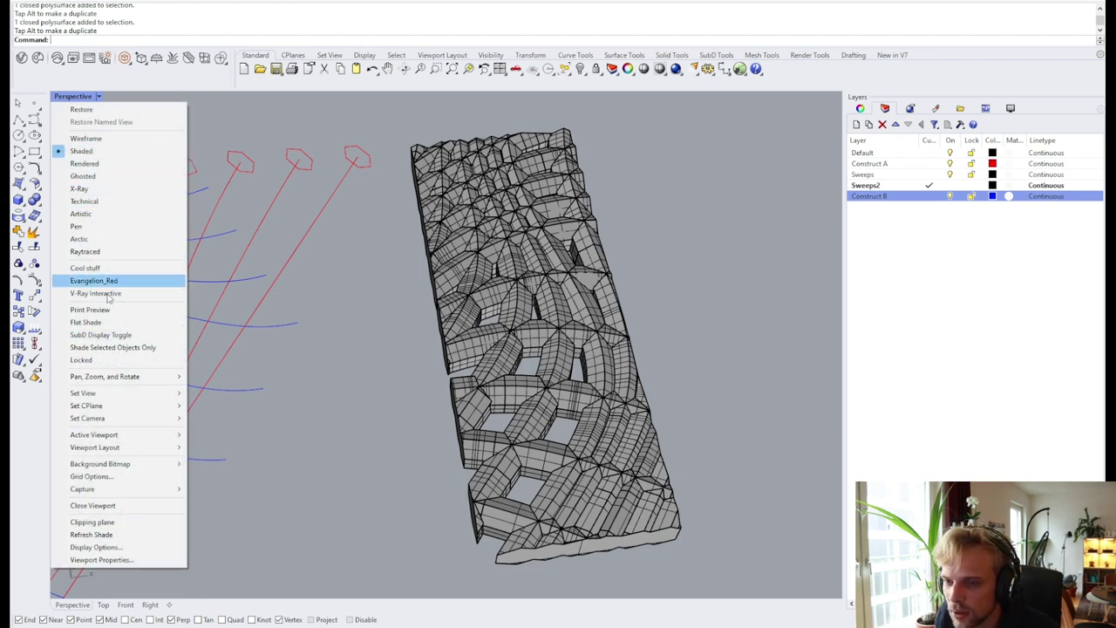
click(112, 247)
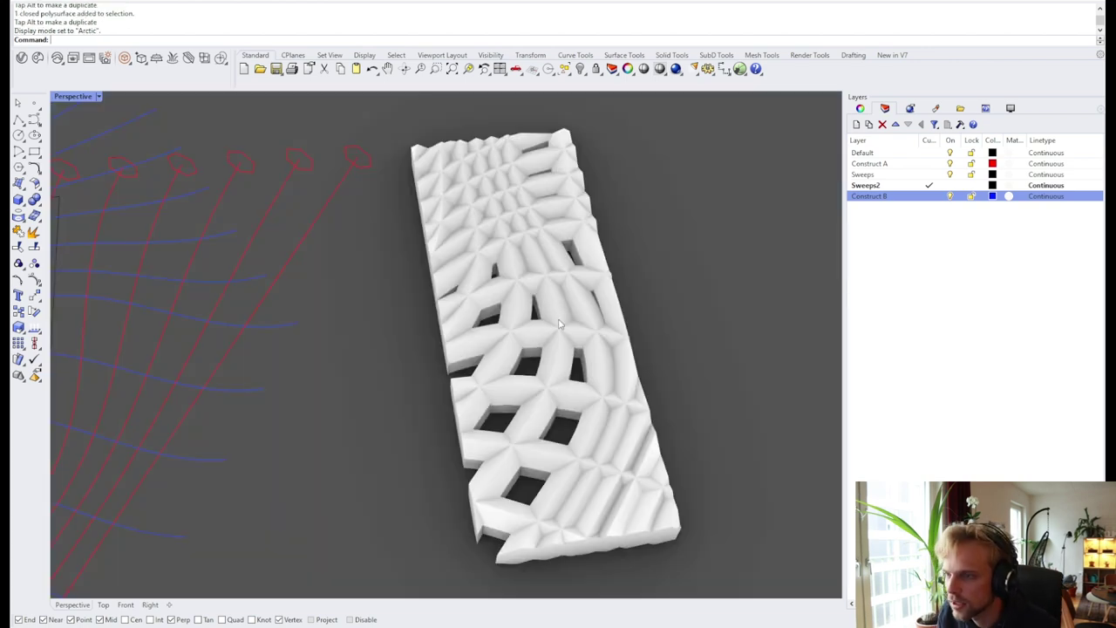
right_drag(563, 325, 488, 305)
Step: Duplicate the flat wall panel and place the copy beside the original, away from the construction curves
click(476, 303)
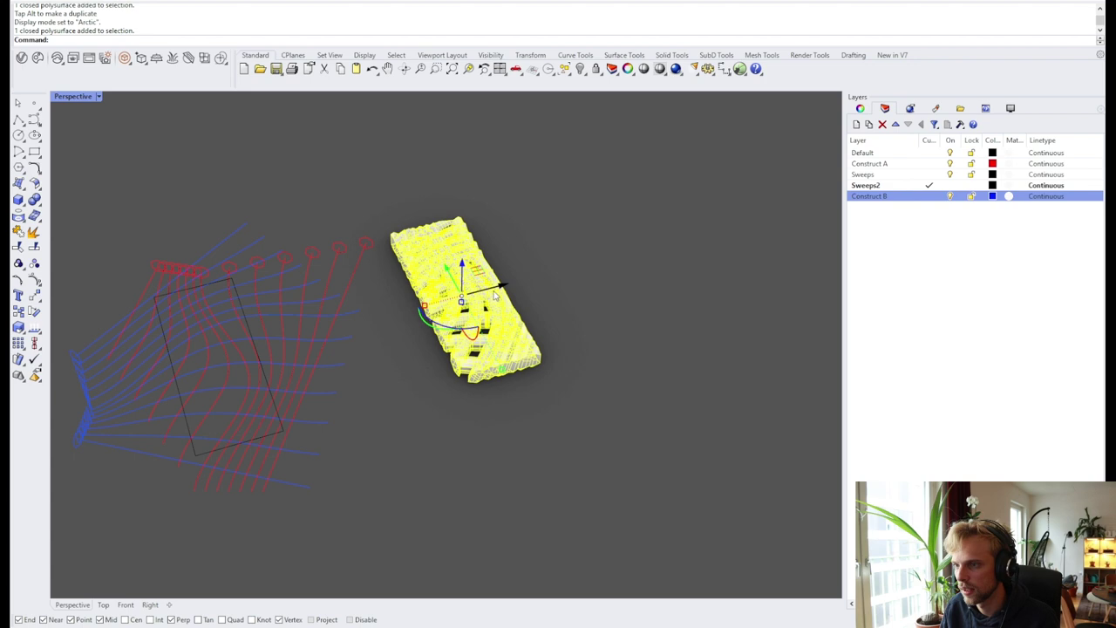
drag(477, 304, 607, 272)
key(Escape)
shift+right_drag(670, 322, 509, 330)
Step: Rotate the duplicated panel upright so it stands vertically like a wall
click(545, 388)
drag(521, 331, 545, 251)
click(583, 378)
scroll(532, 351, up, 2)
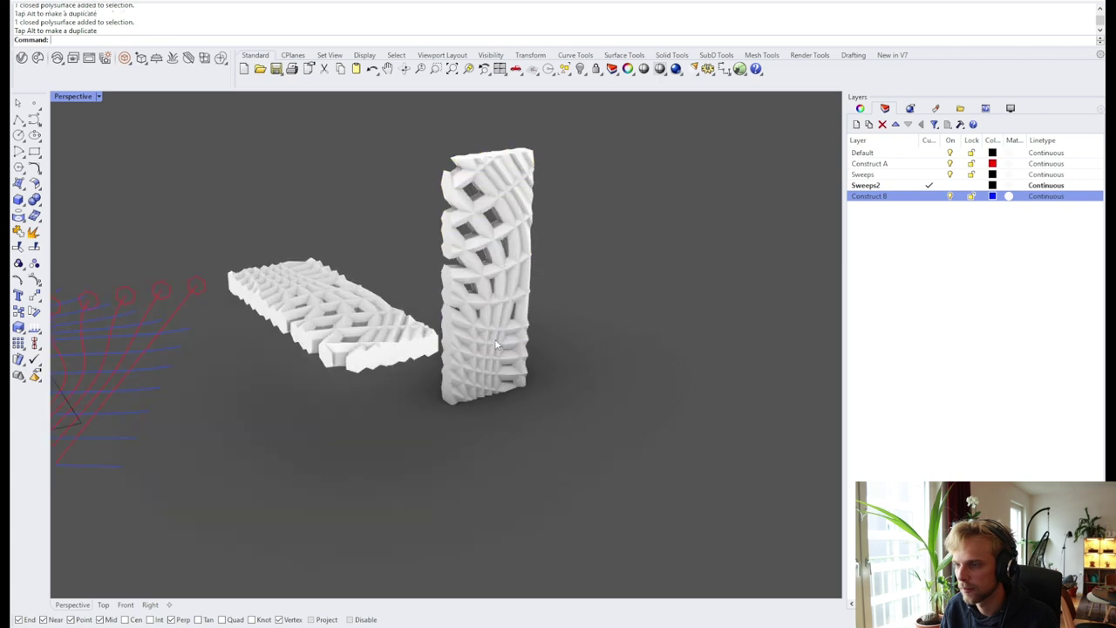
click(488, 333)
click(623, 367)
right_drag(623, 367, 545, 314)
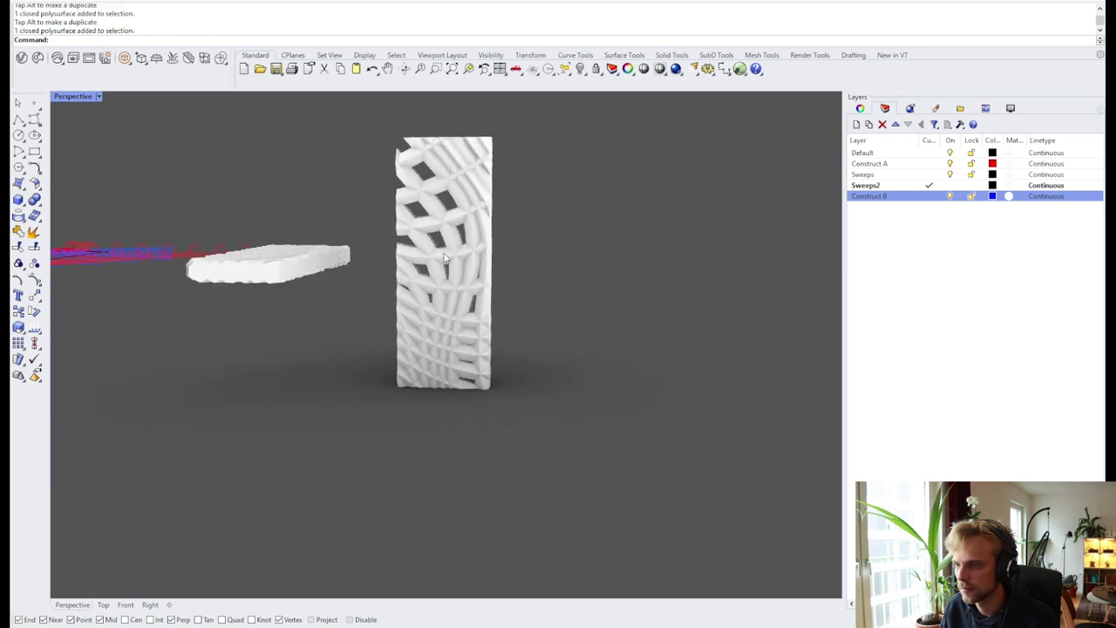
Step: Examine the upright panel's faceted surface, openings and side edges from several angles and distances
scroll(446, 262, up, 5)
right_drag(450, 269, 375, 270)
scroll(358, 254, up, 5)
scroll(357, 255, down, 8)
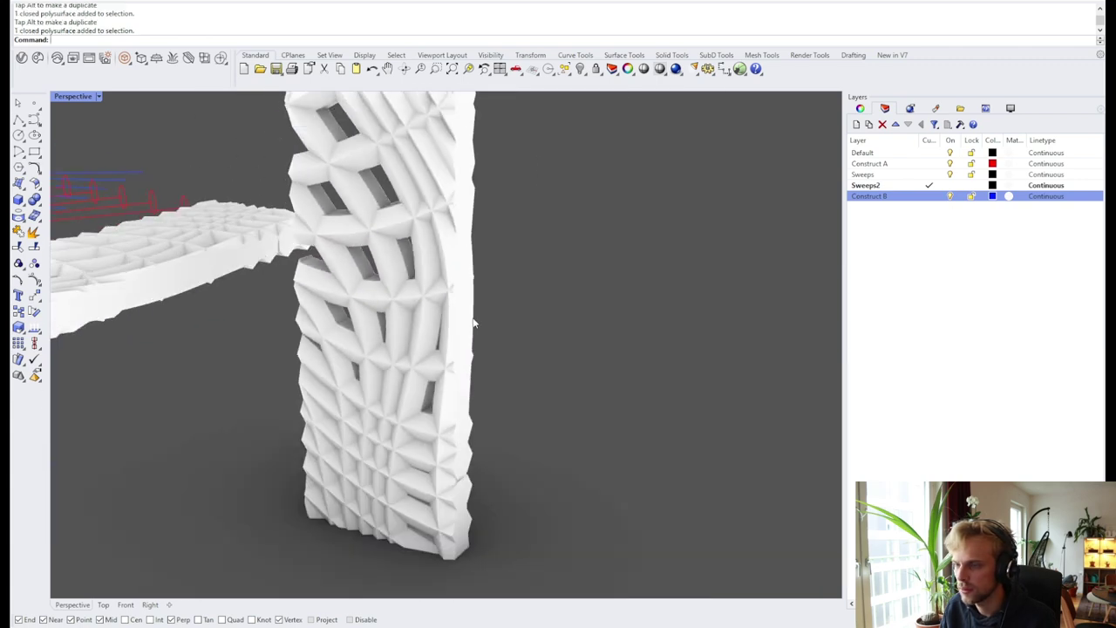
right_drag(473, 324, 326, 270)
scroll(326, 271, up, 3)
right_drag(354, 310, 355, 347)
scroll(402, 319, down, 3)
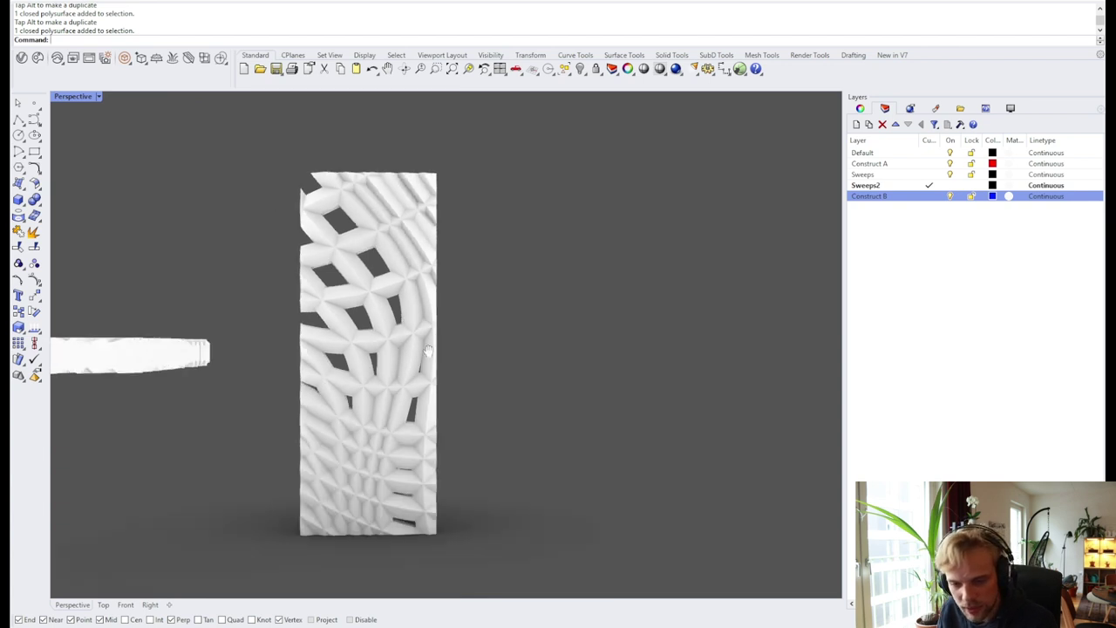
right_drag(402, 319, 428, 319)
Step: Launch Grasshopper alongside the Rhino model and clear the panel selection
click(428, 319)
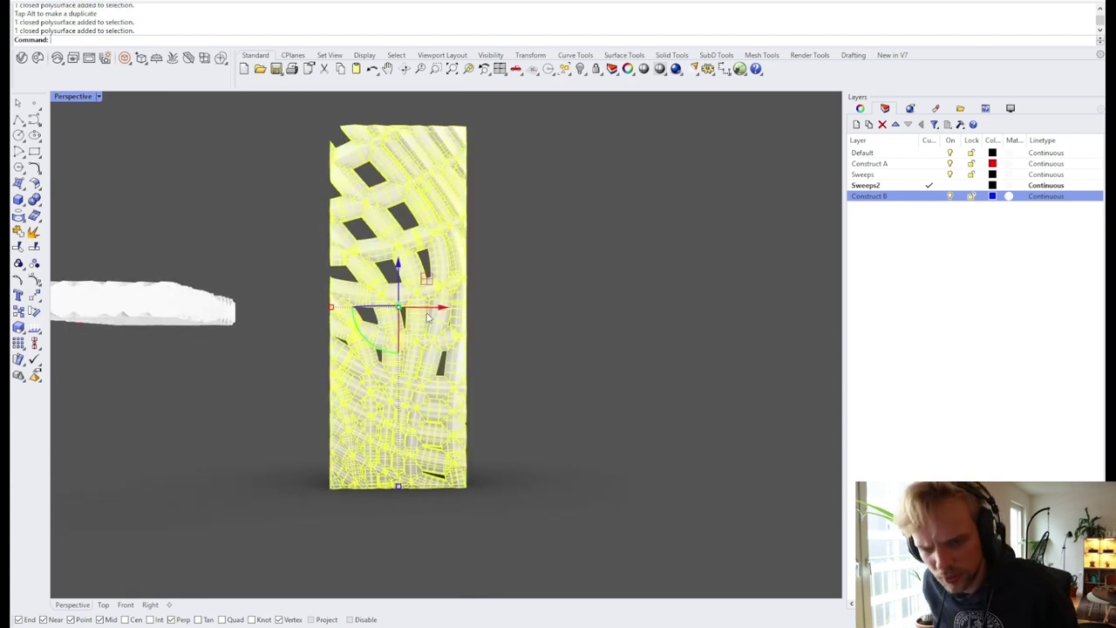
click(378, 2)
key(Escape)
text(Grasshopper)
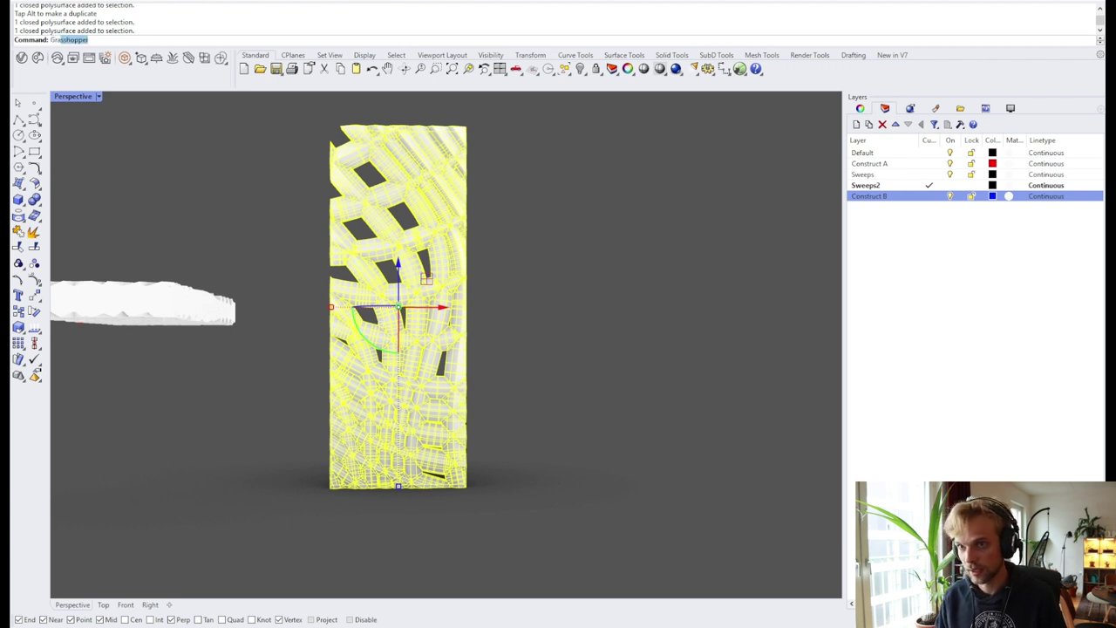
key(Return)
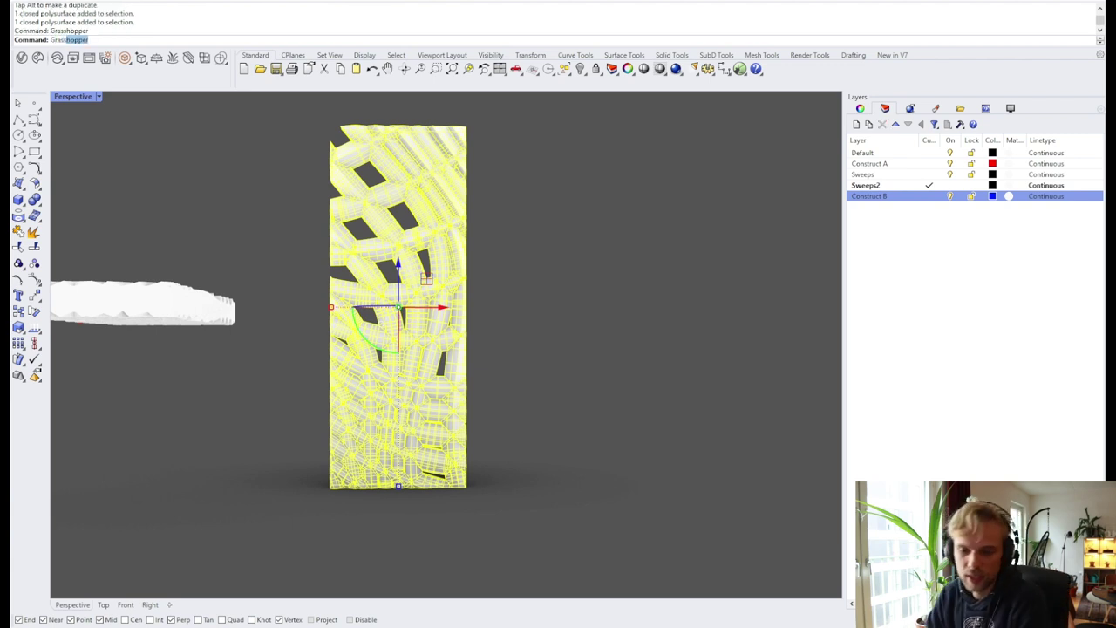
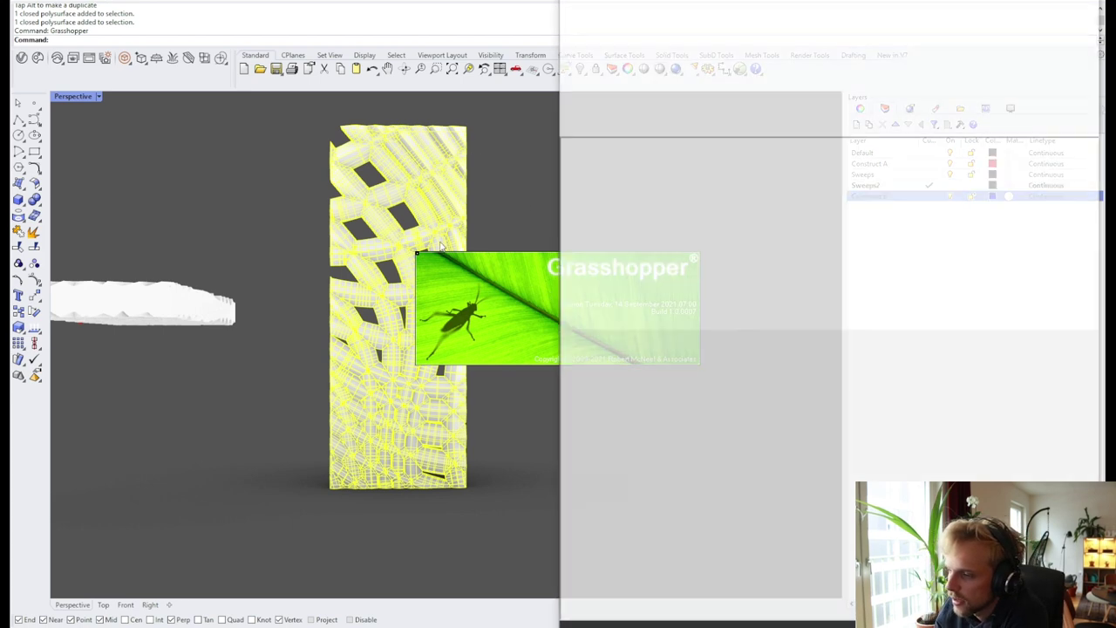
click(505, 256)
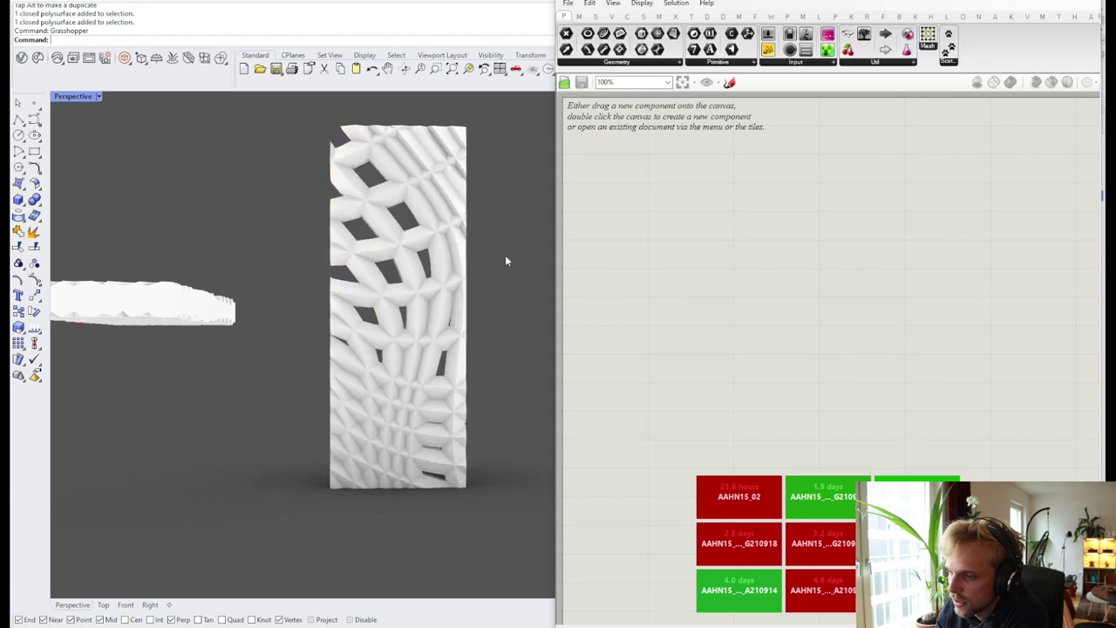
Step: Delete the upright copy of the panel, keeping the flat original
right_drag(509, 314, 514, 345)
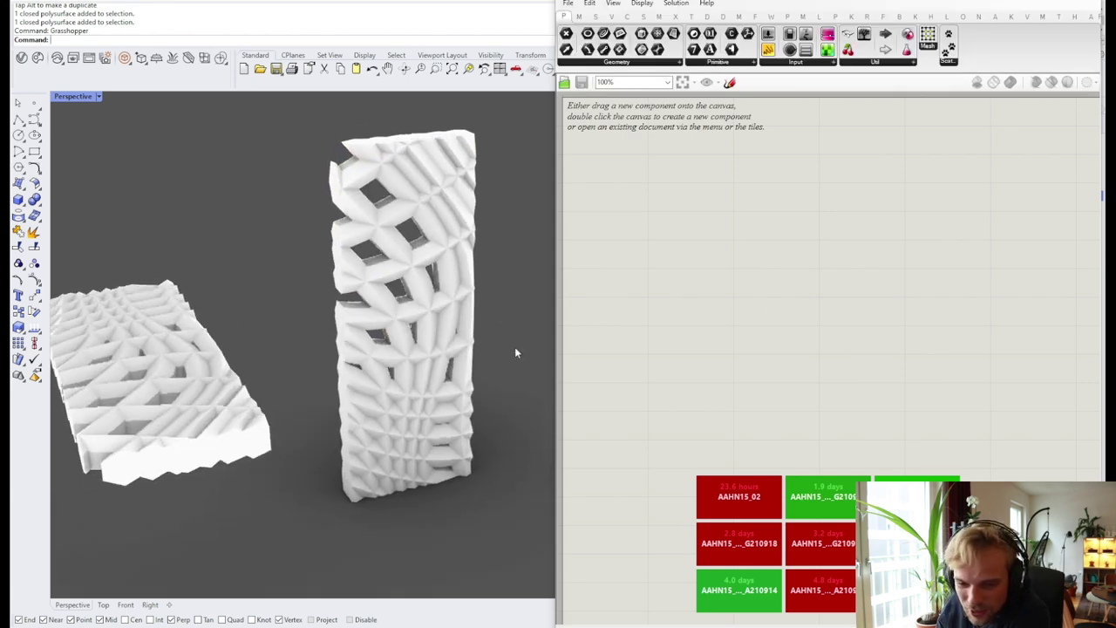
scroll(513, 345, down, 5)
click(491, 348)
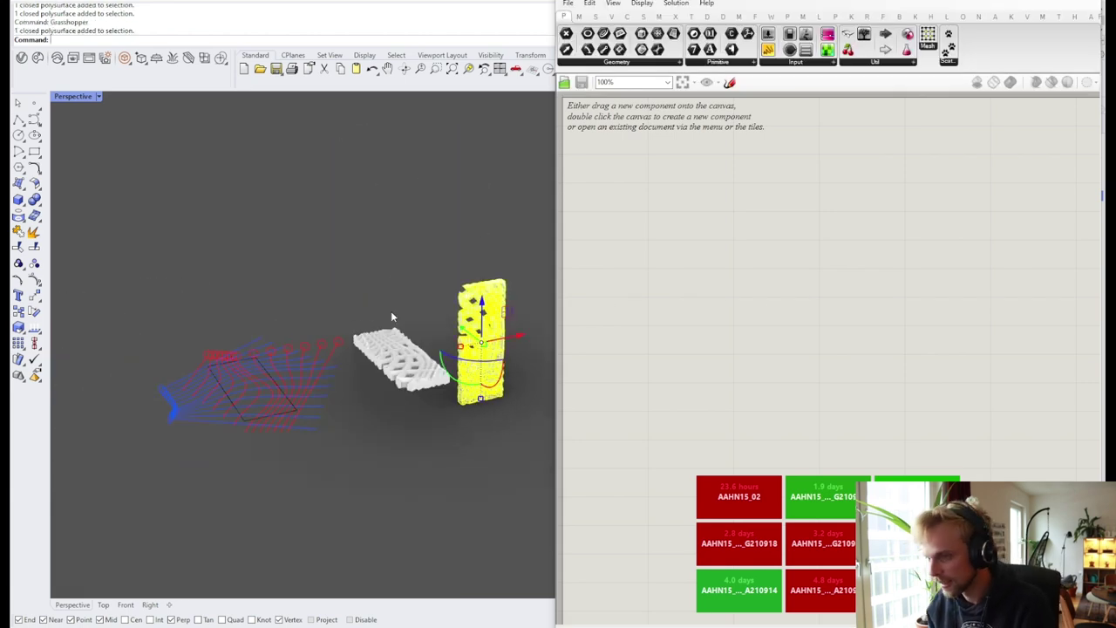
key(Delete)
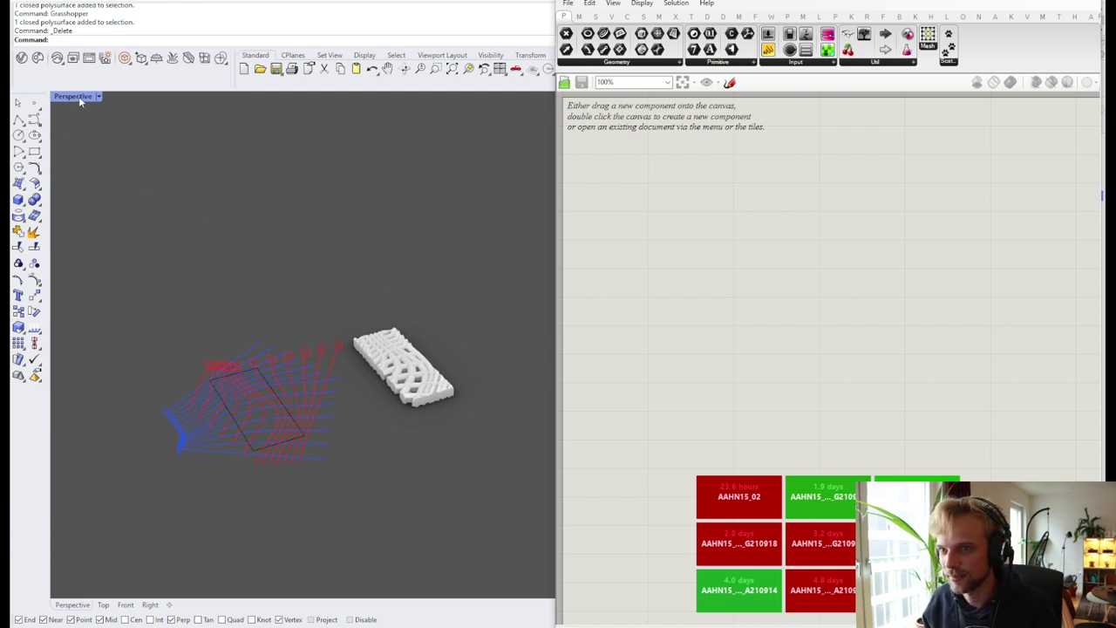
Step: Set the Perspective viewport's display mode back to Shaded
click(79, 96)
click(99, 155)
right_drag(227, 209, 376, 280)
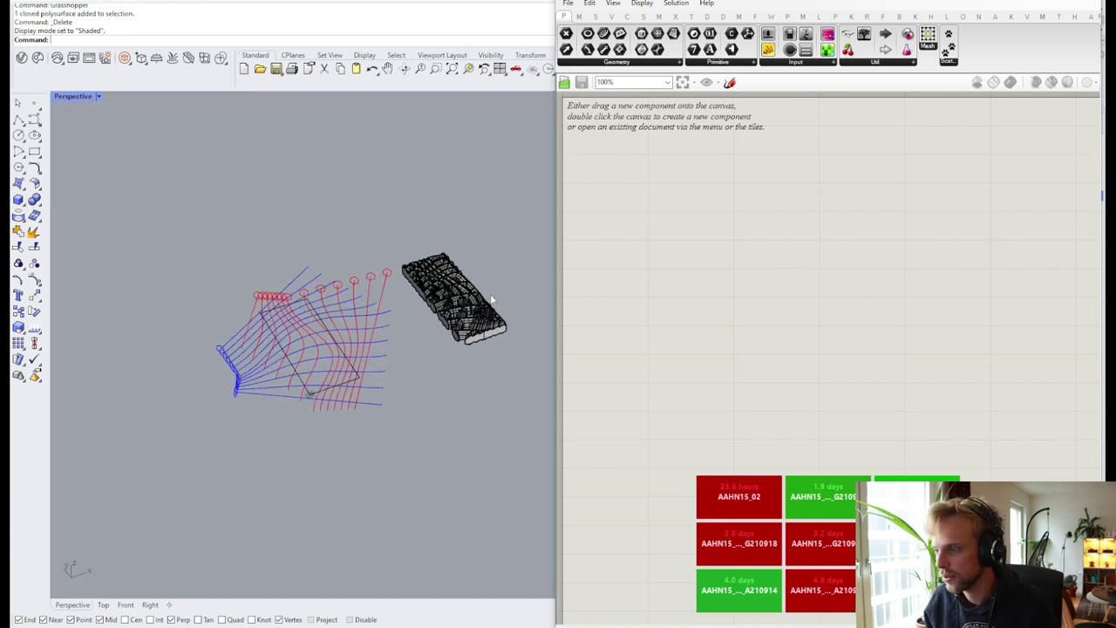
right_drag(477, 477, 422, 376)
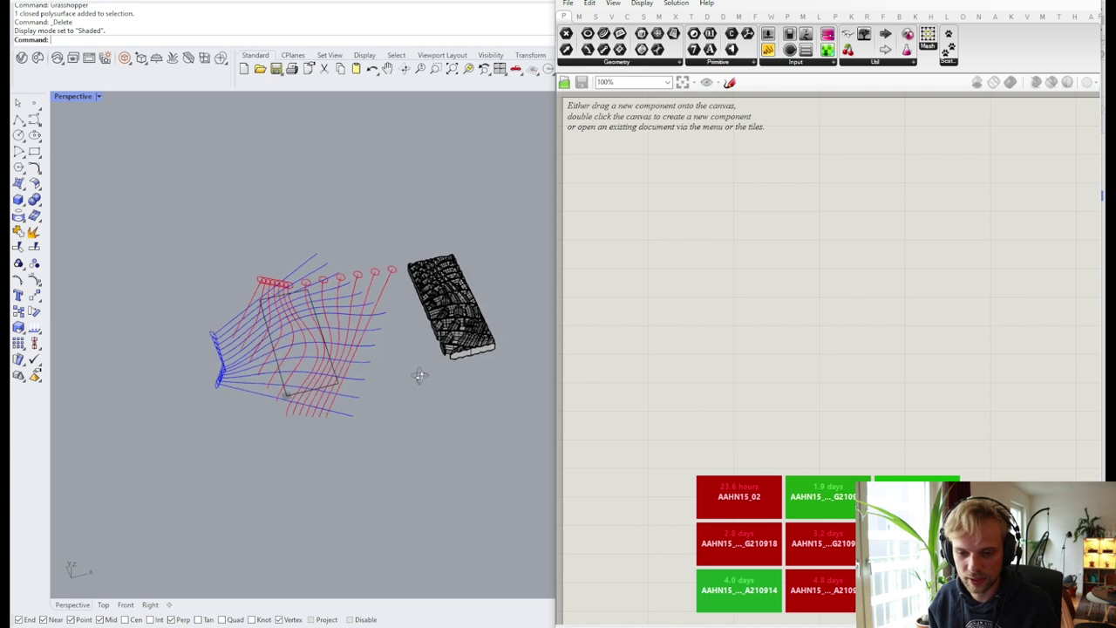
scroll(275, 336, up, 3)
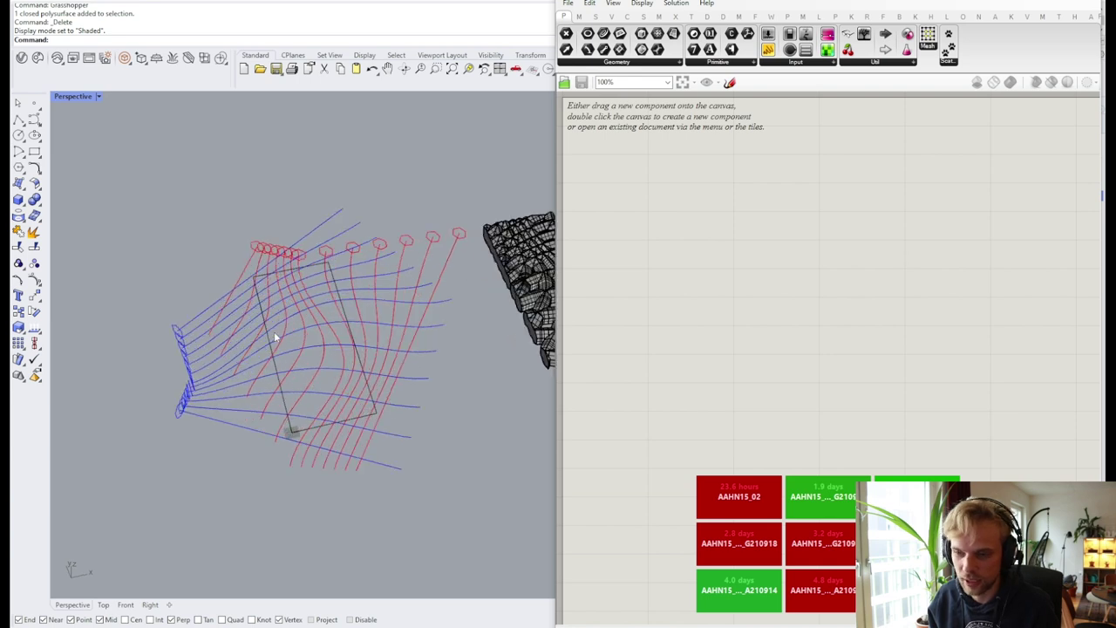
Step: Return to the Rhino model and add a top-level layer named GH_INPUT directly below the Default layer
double_click(706, 205)
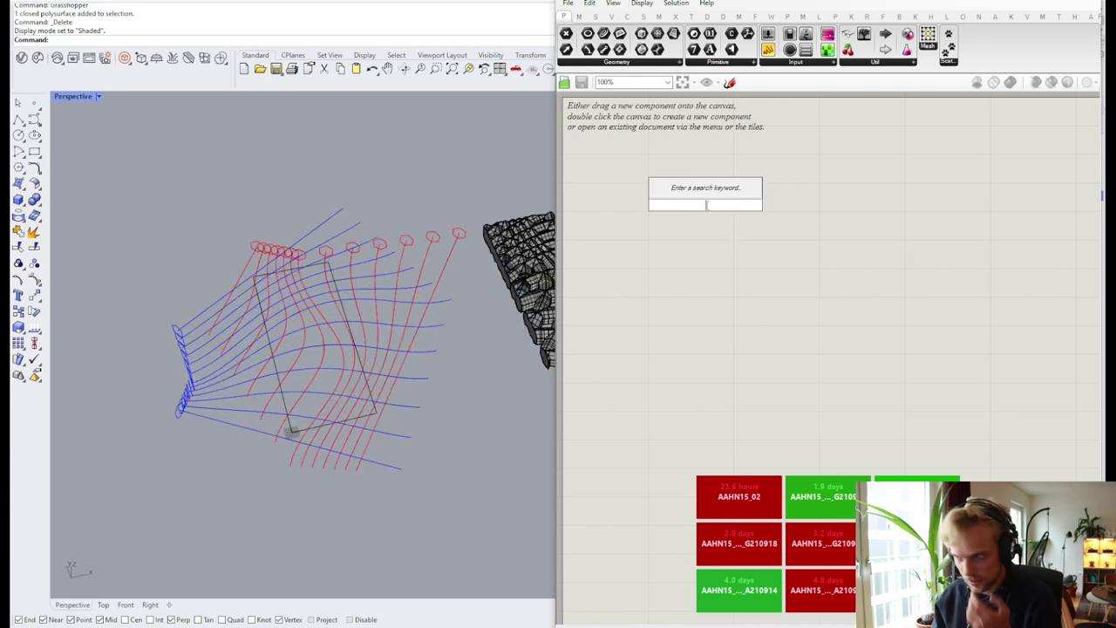
click(480, 245)
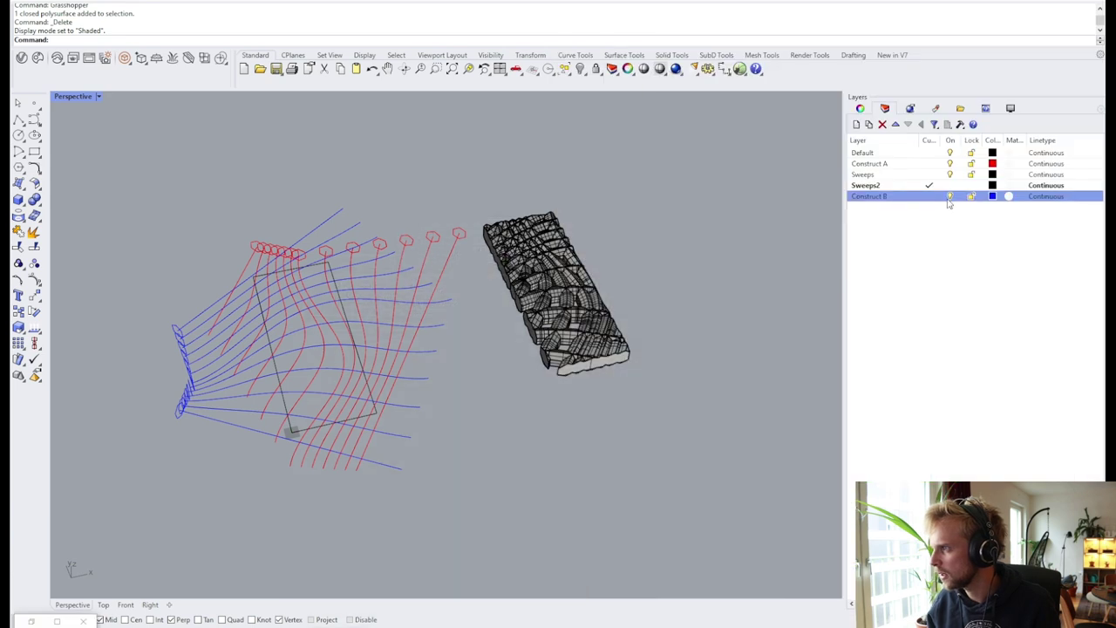
click(885, 163)
click(872, 152)
click(856, 124)
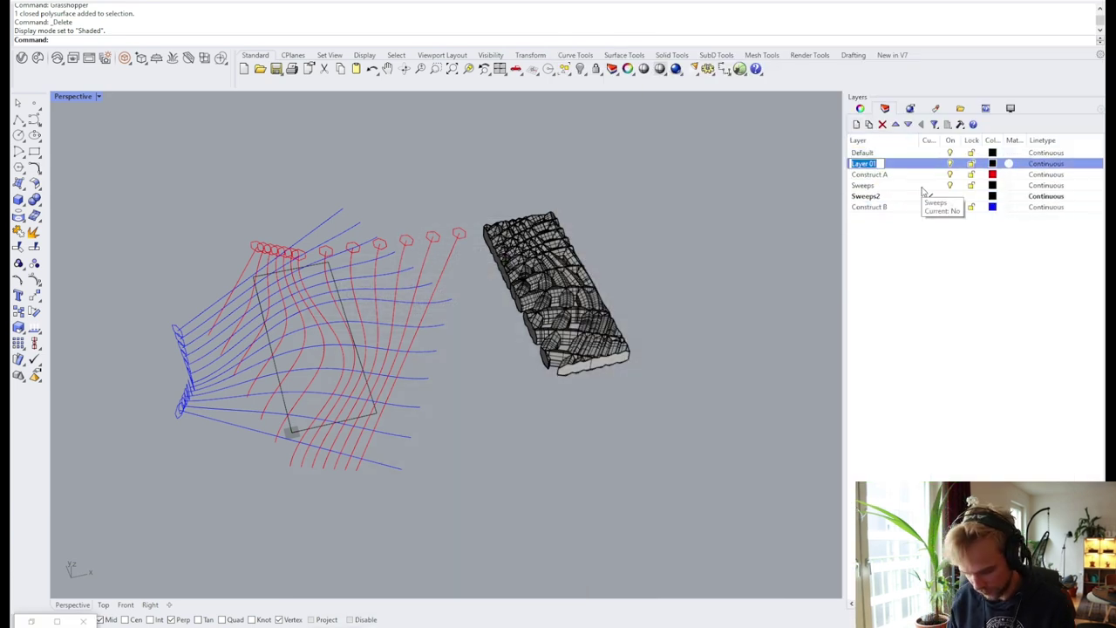
text(gh)
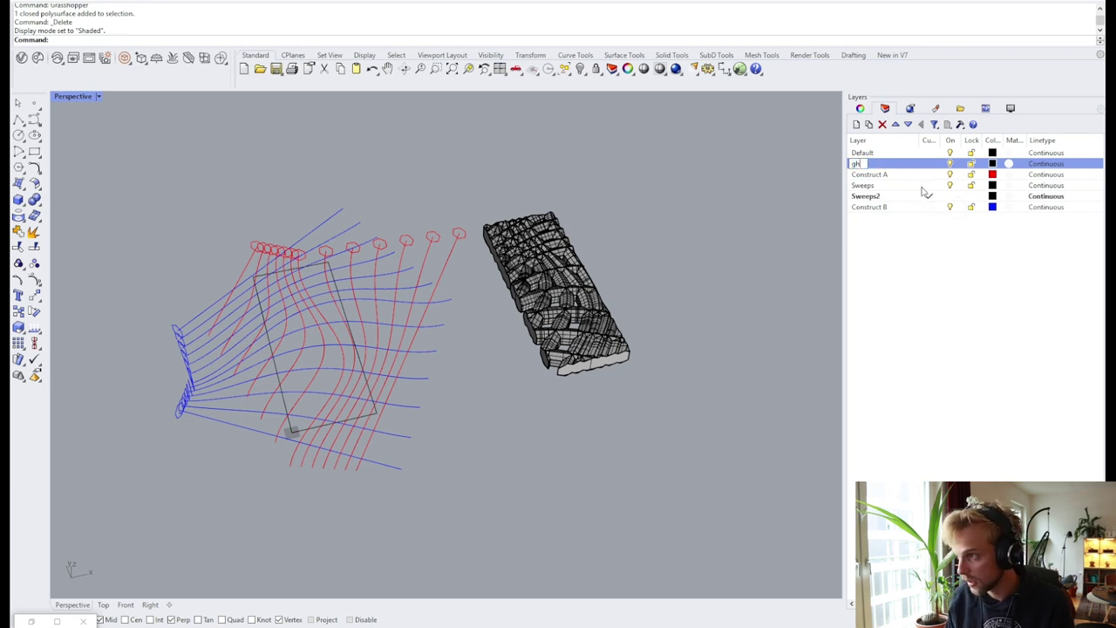
text(GH)
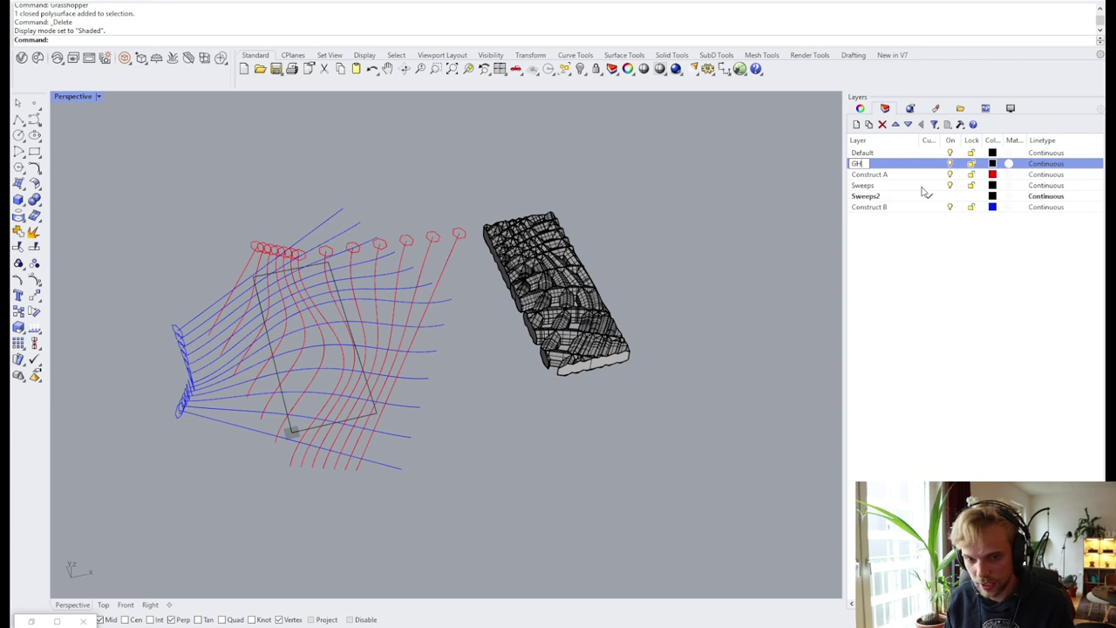
text(_INPU)
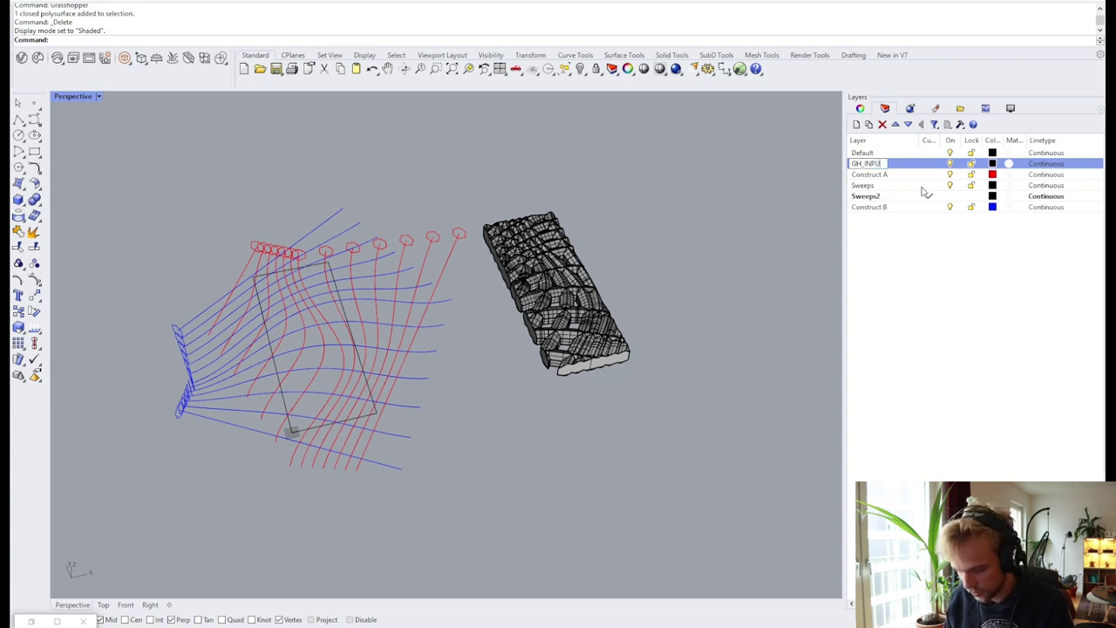
text(T)
key(Return)
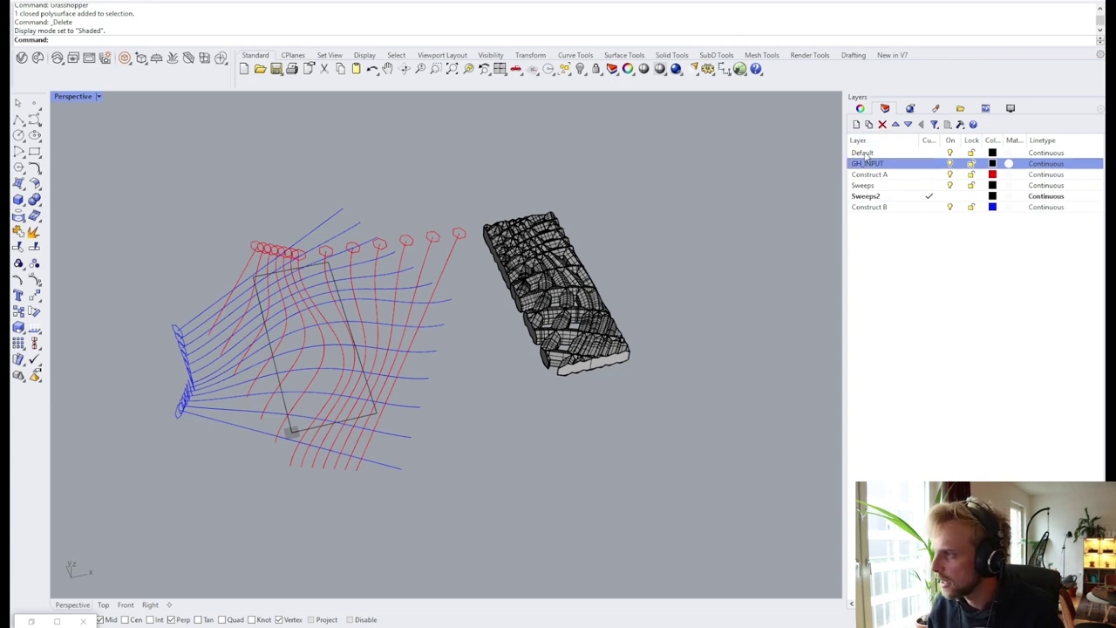
Step: Add a sublayer named "Bounding curve" under the GH_INPUT layer
click(869, 124)
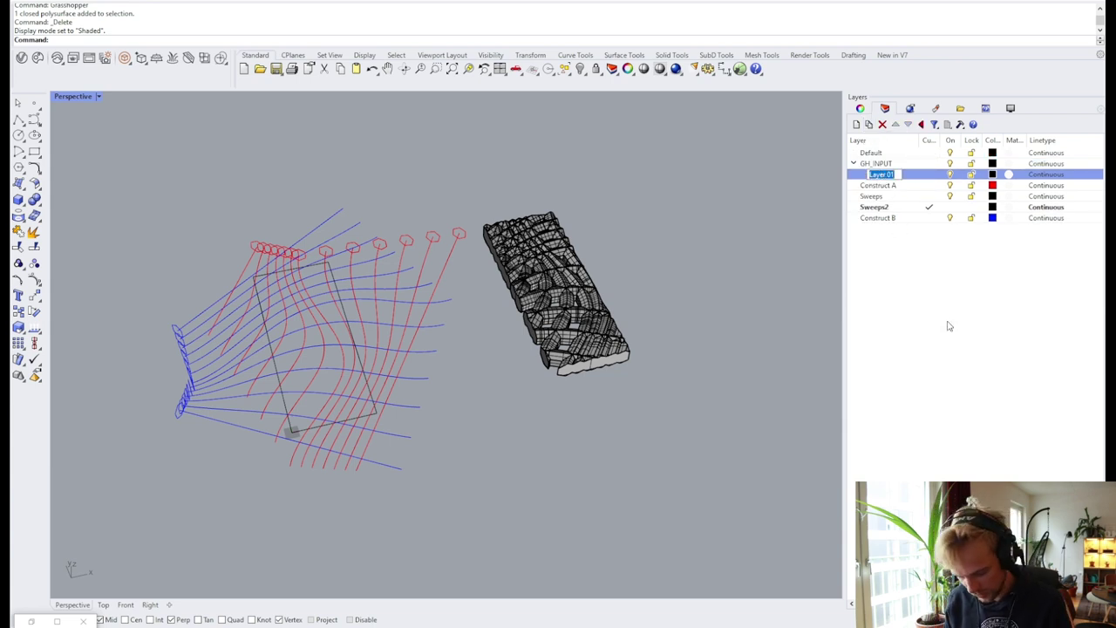
text(Bounding box)
key(BackSpace)
key(BackSpace)
key(BackSpace)
key(BackSpace)
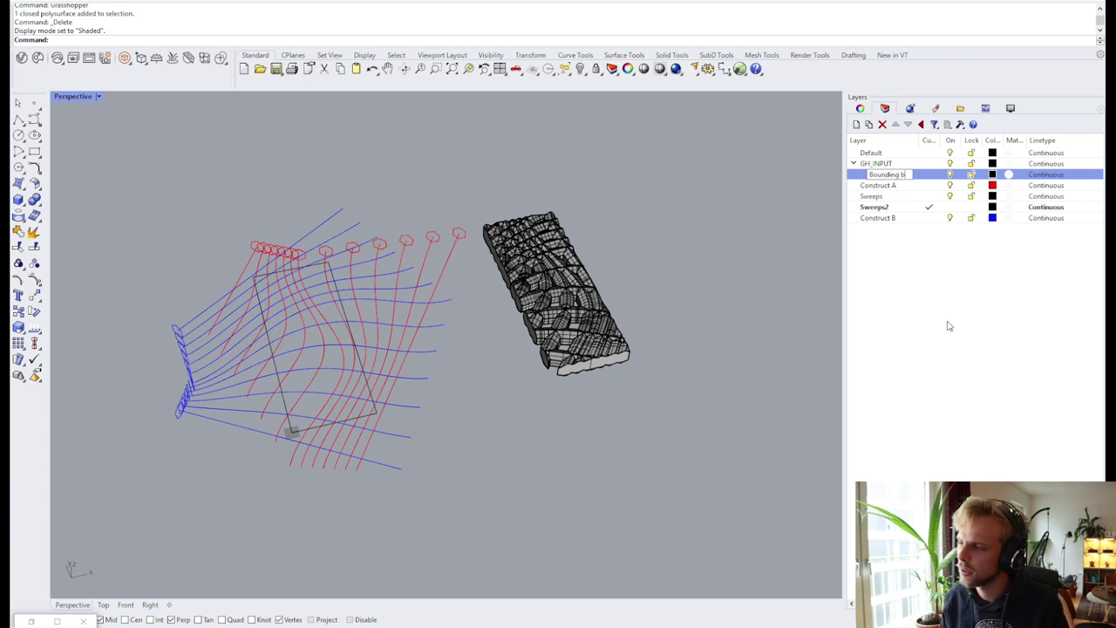
text(curve)
key(Return)
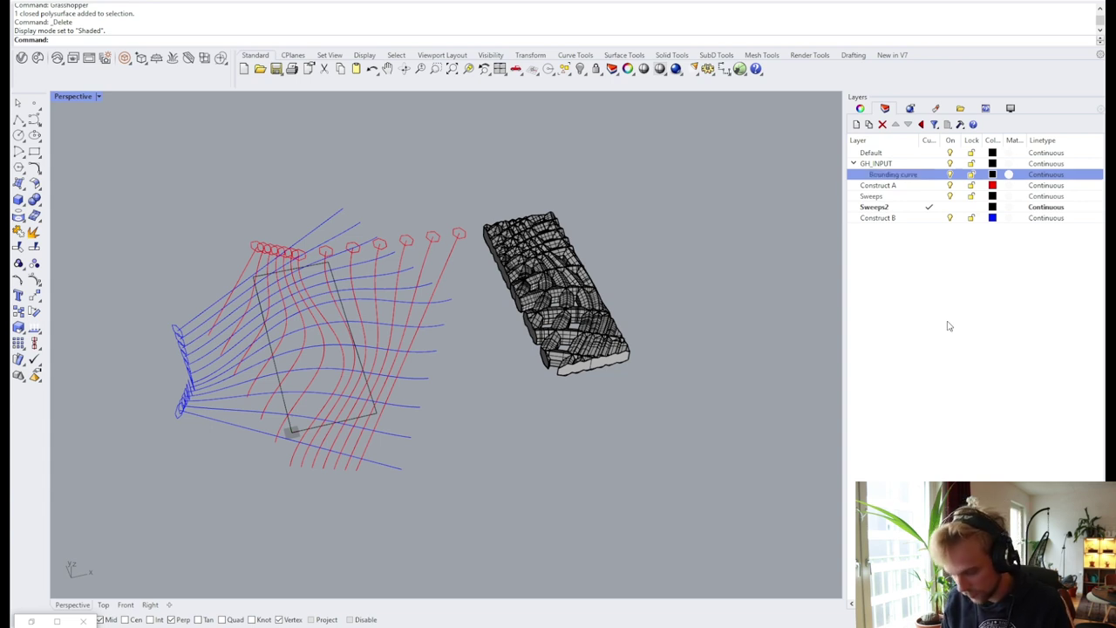
Step: Move the black rectangle around the crossing curves onto the "Bounding curve" layer
scroll(326, 283, up, 3)
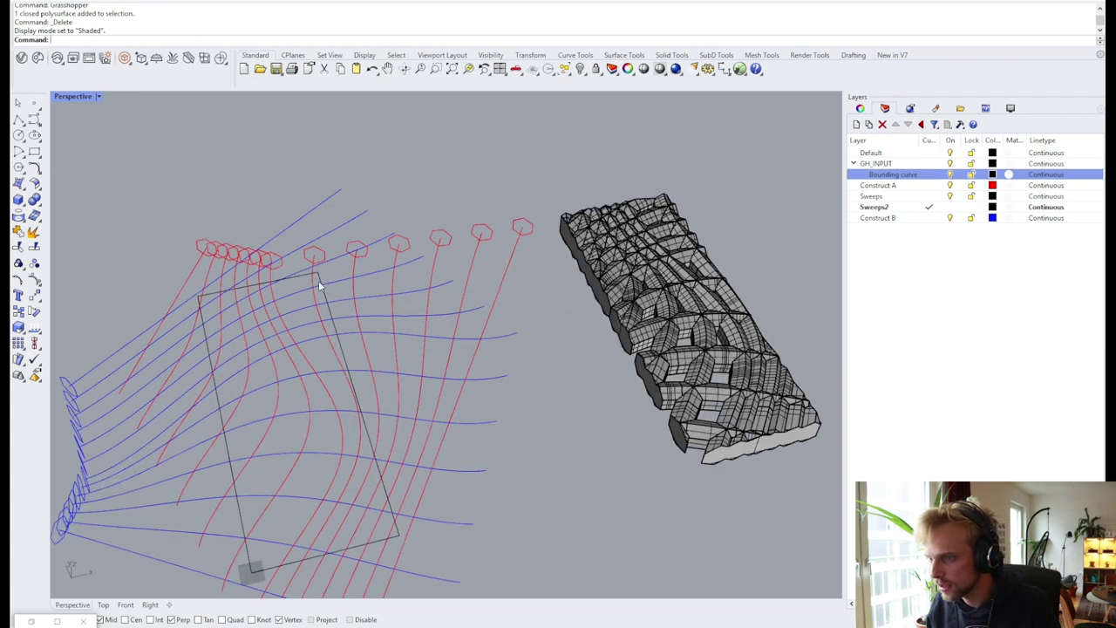
click(318, 281)
right_click(900, 175)
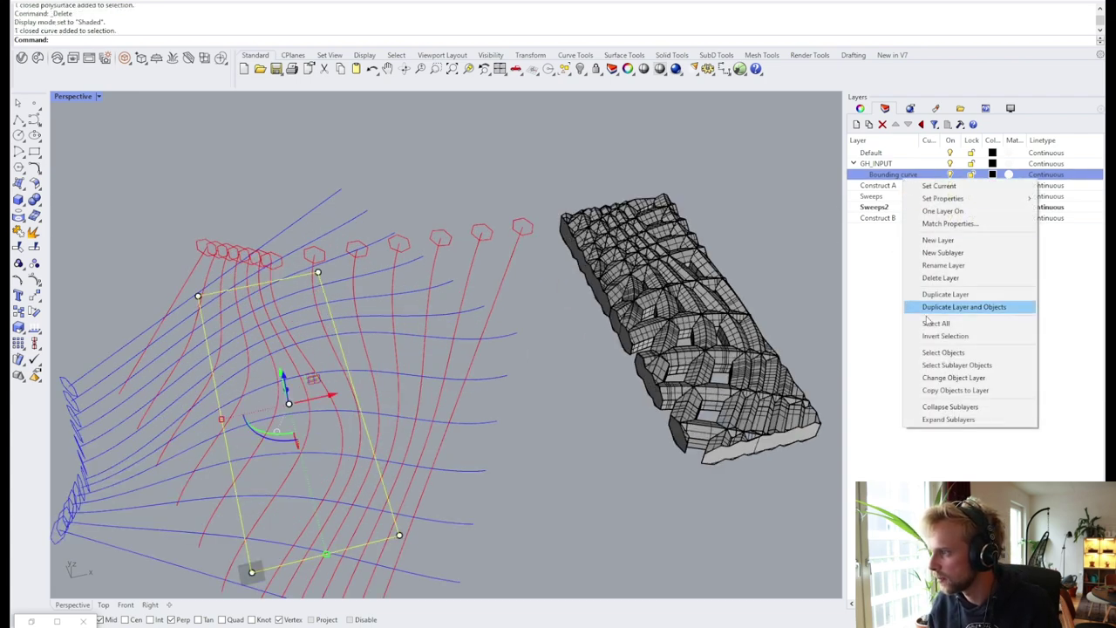
click(934, 377)
click(779, 190)
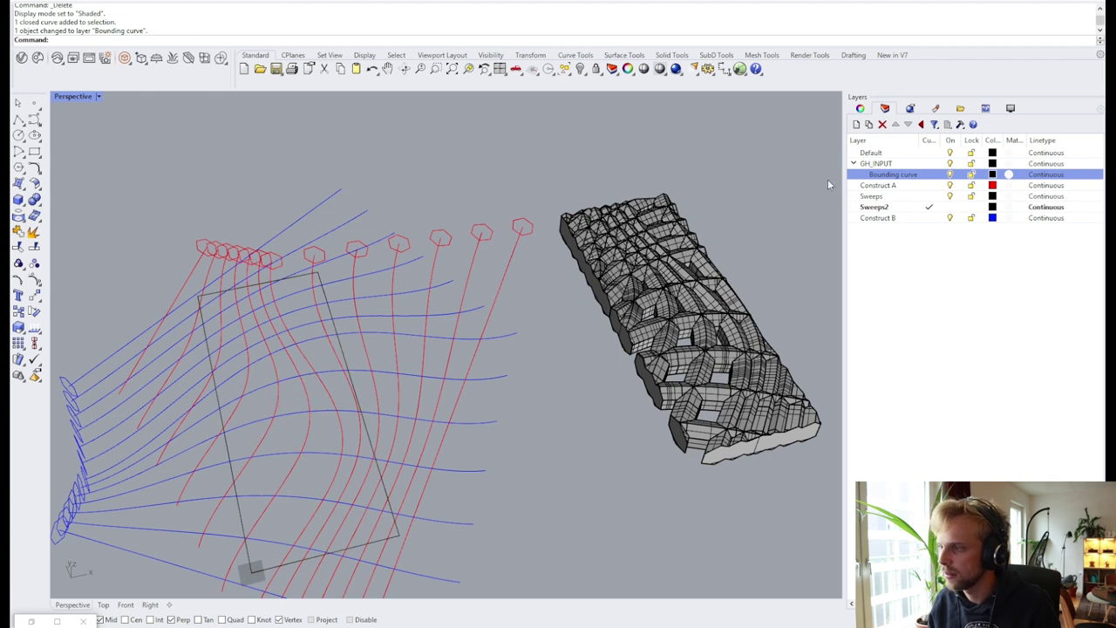
click(950, 174)
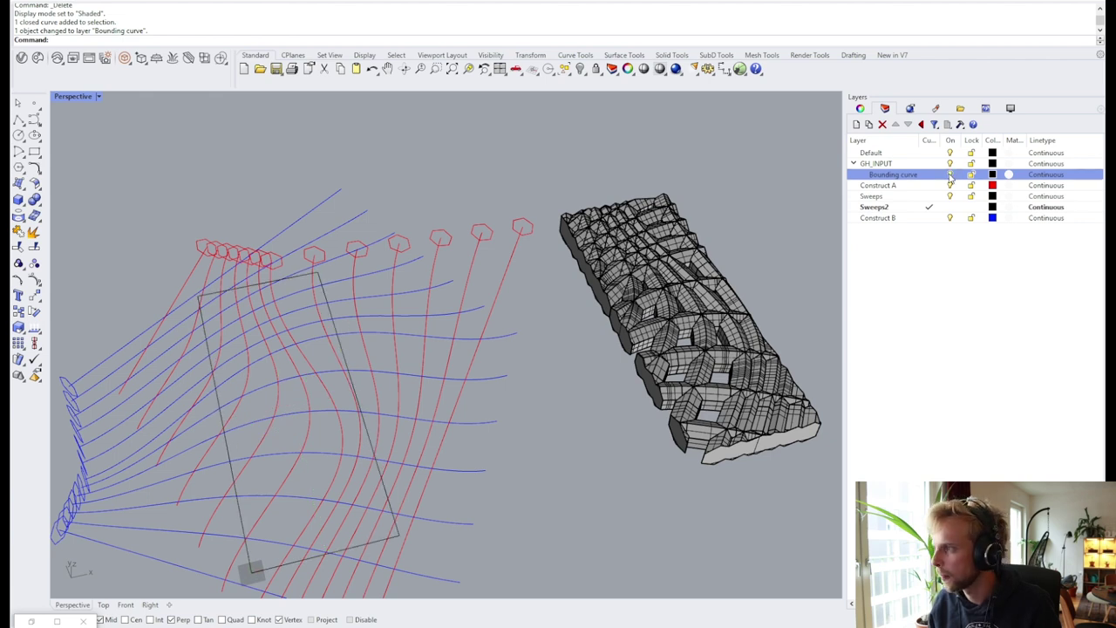
Step: Add two more sublayers under GH_INPUT, named X_dir and Y_dir
click(856, 124)
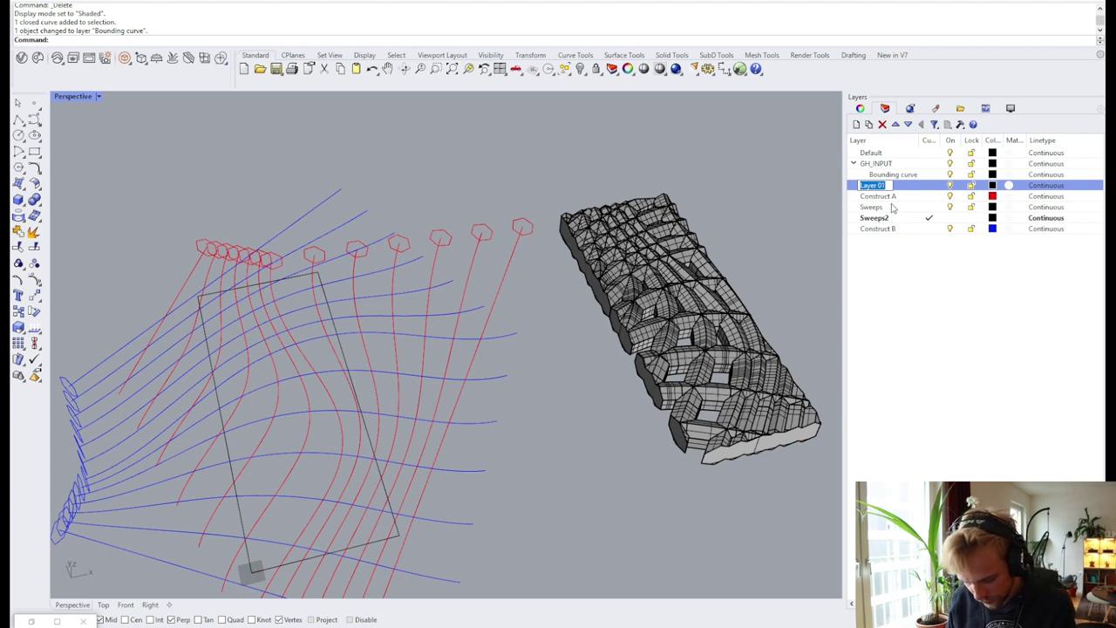
text(X_dir)
key(Return)
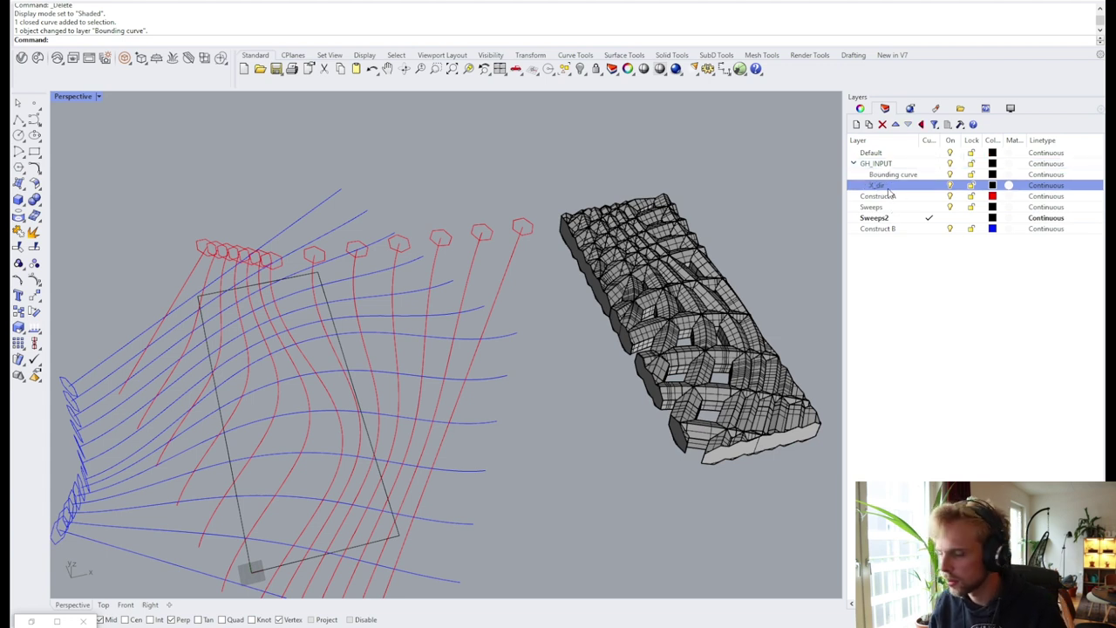
click(857, 125)
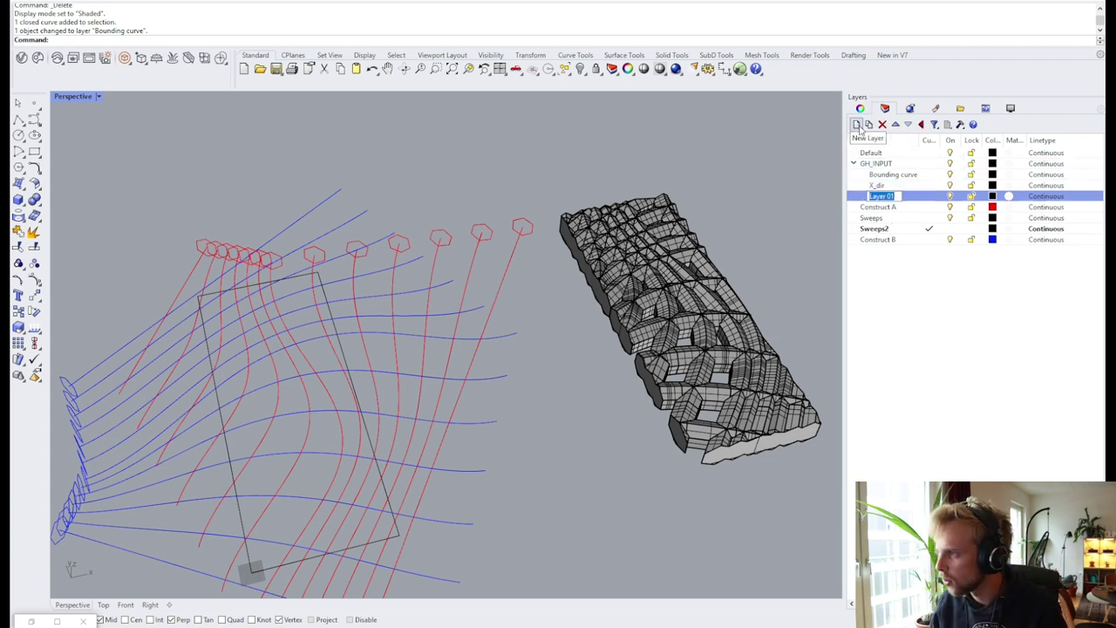
text(Y)
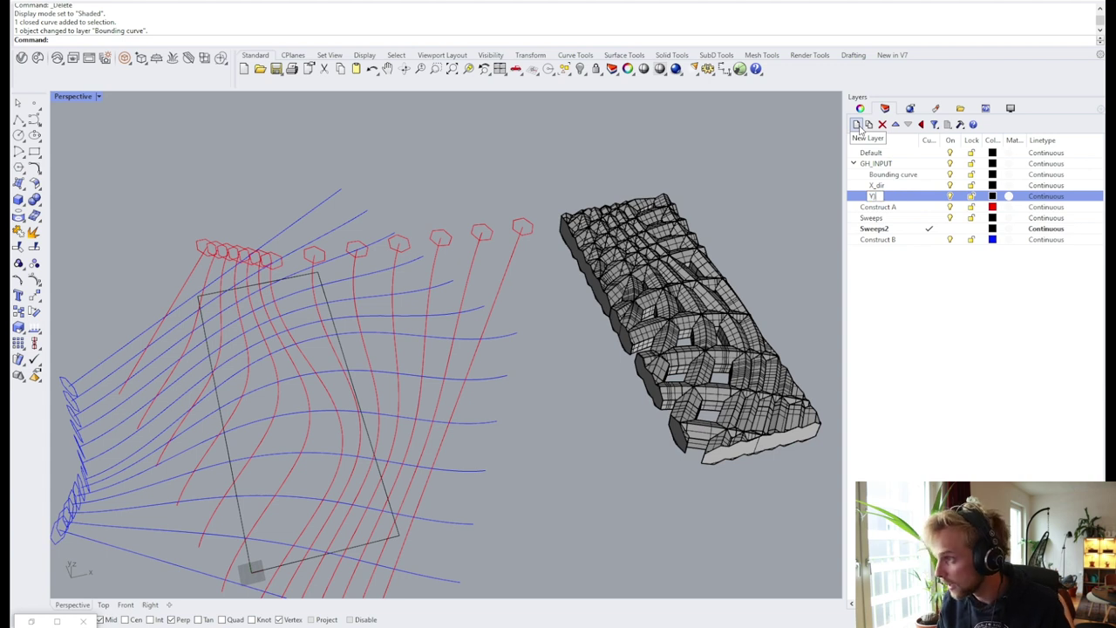
text(_dir)
key(Return)
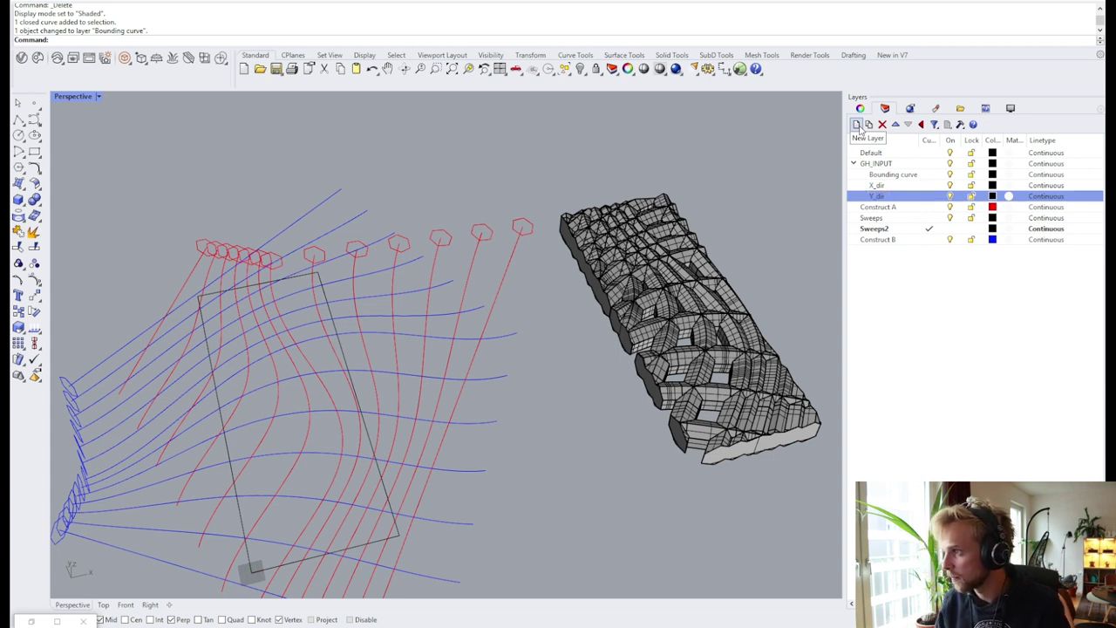
Step: Set the X_dir layer's colour to red and the Y_dir layer's colour to blue
click(995, 185)
click(993, 185)
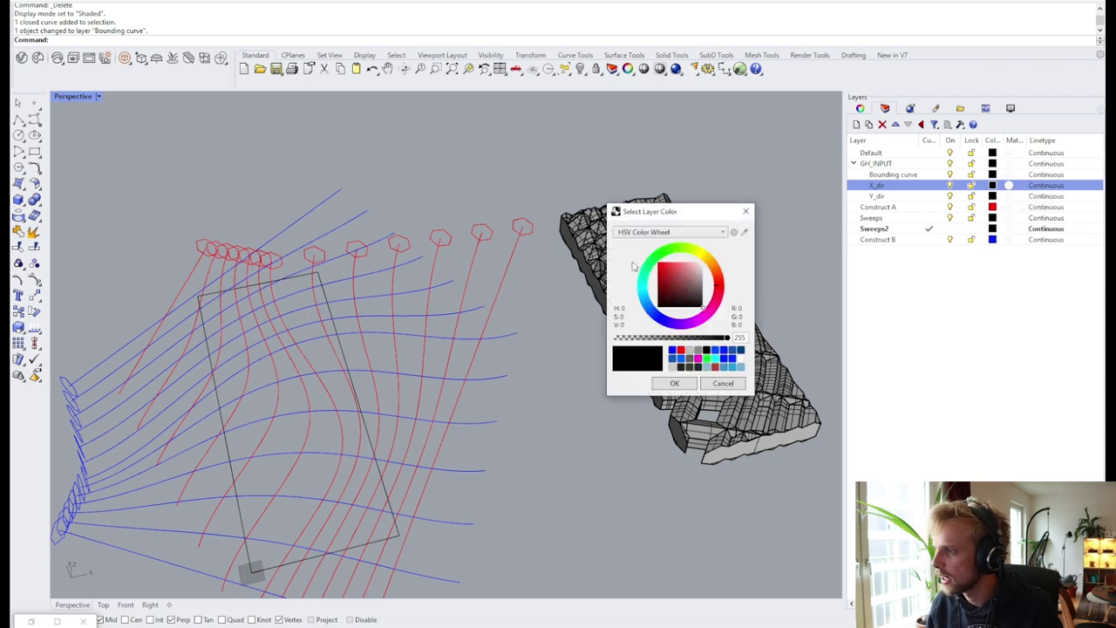
click(674, 383)
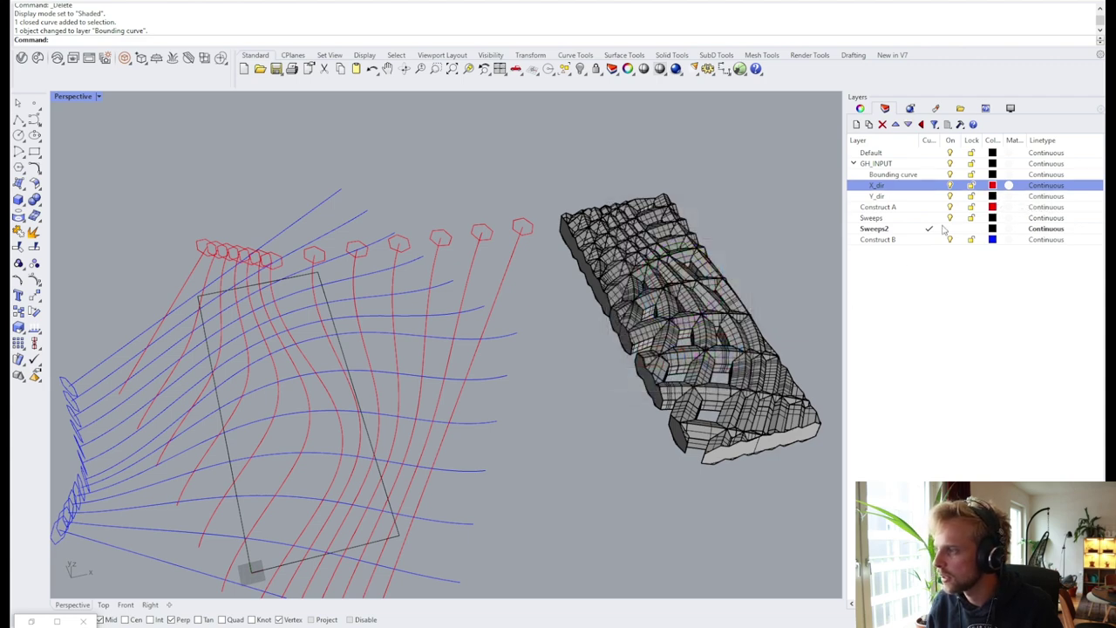
click(993, 196)
click(992, 196)
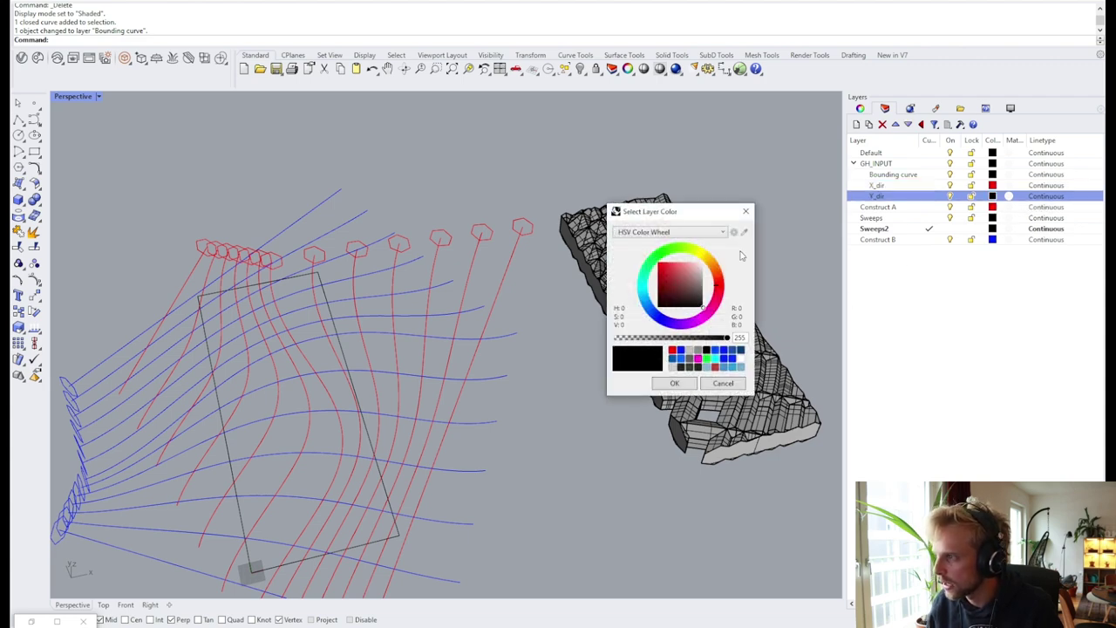
click(659, 321)
click(672, 387)
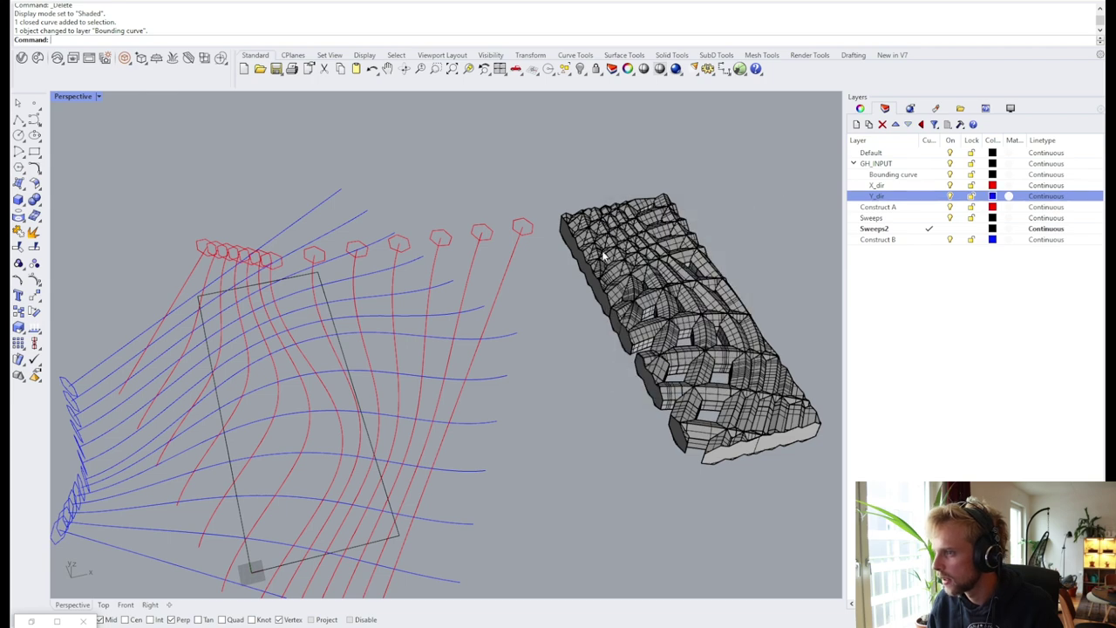
Step: Hide the Construct A and Construct B layers that hold the red and blue curves with their hexagon profiles
right_drag(672, 234, 481, 250)
scroll(482, 250, down, 6)
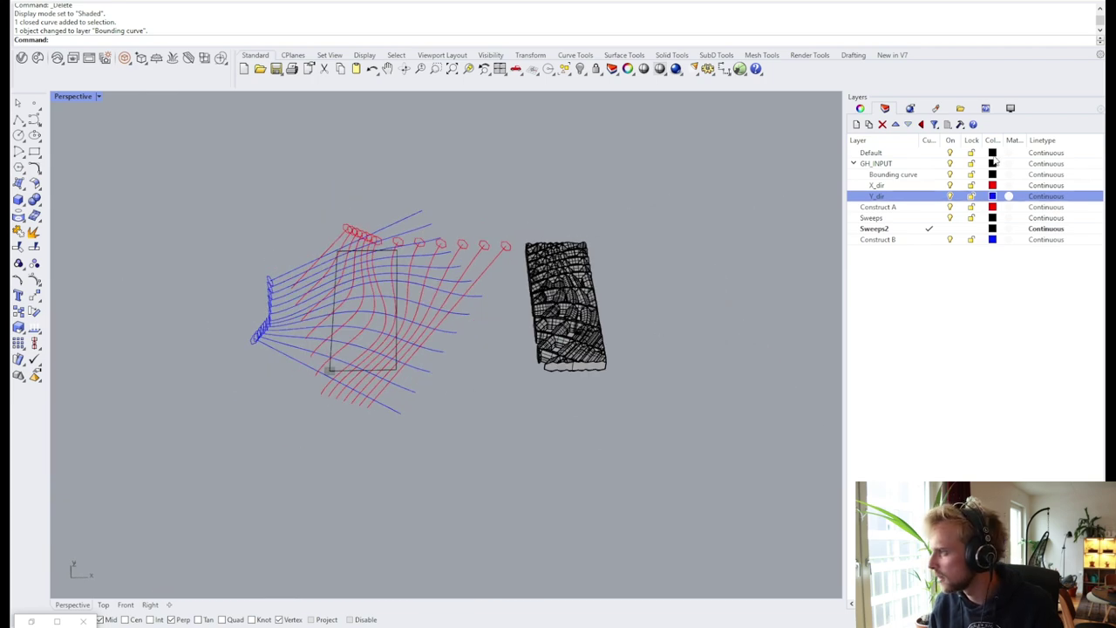
click(950, 207)
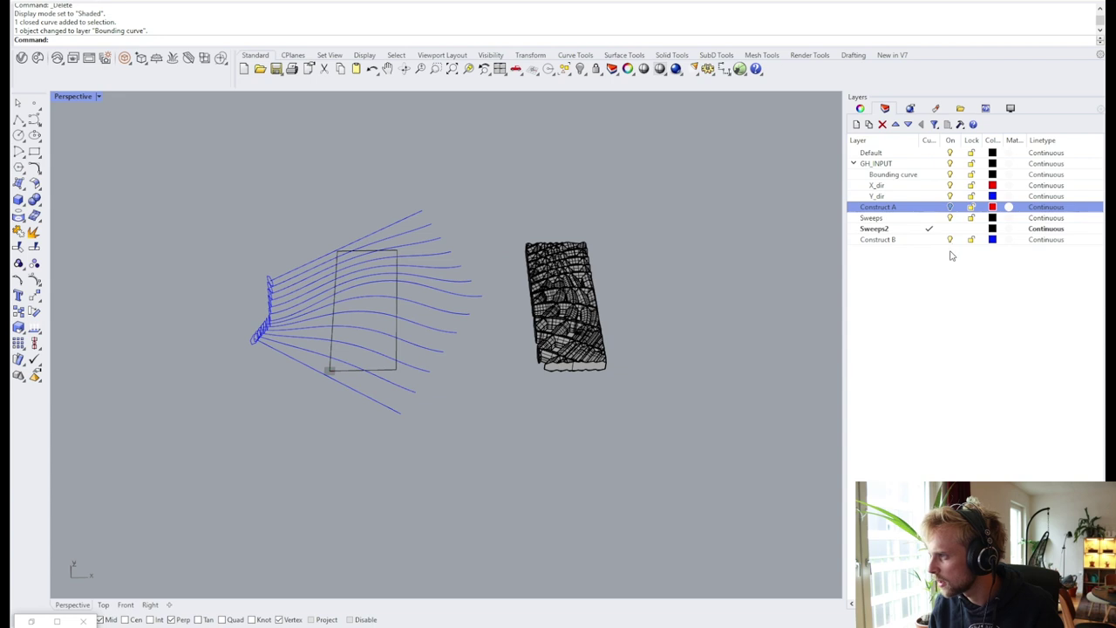
click(950, 240)
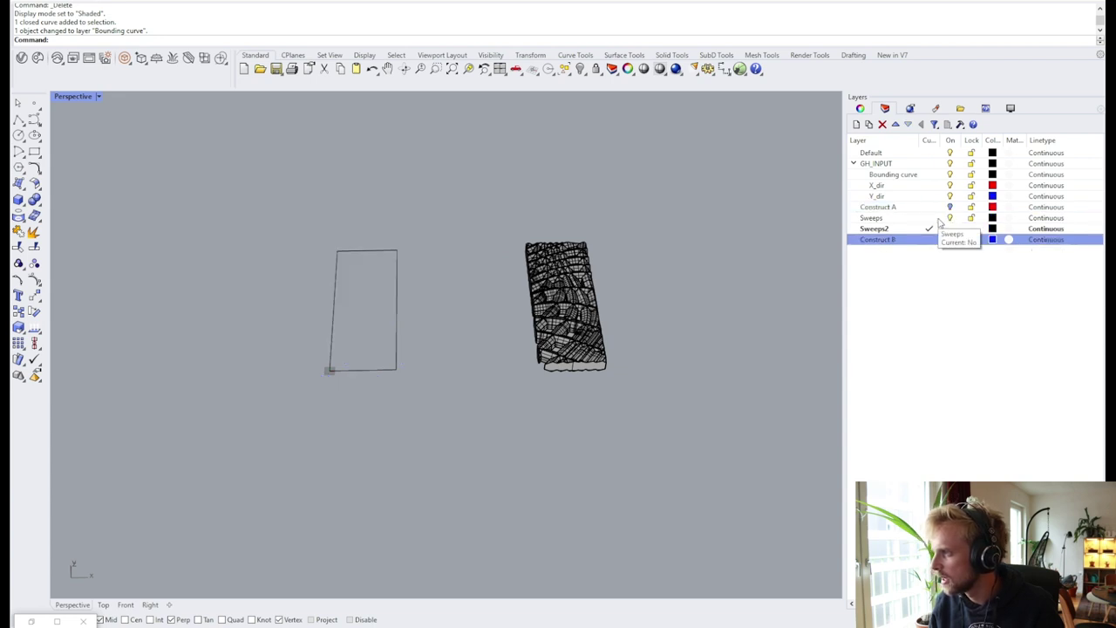
Step: Delete the Sweeps layer with Default as the current layer, and hide the Sweeps2 layer holding the panel
click(929, 218)
click(882, 125)
click(536, 336)
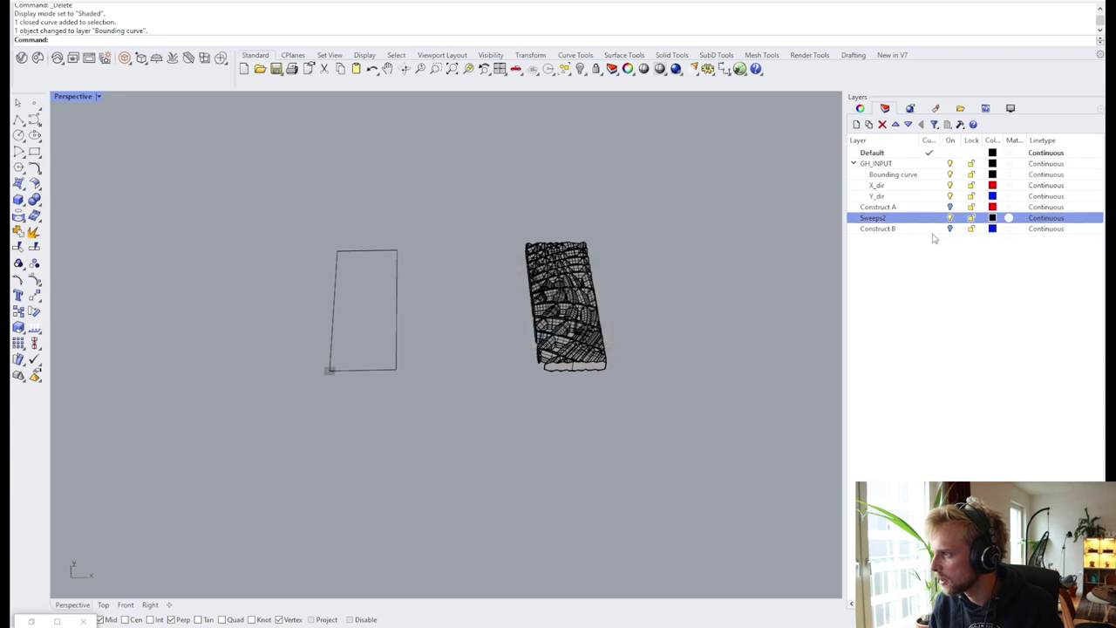
click(950, 219)
right_drag(560, 288, 417, 374)
scroll(417, 374, up, 4)
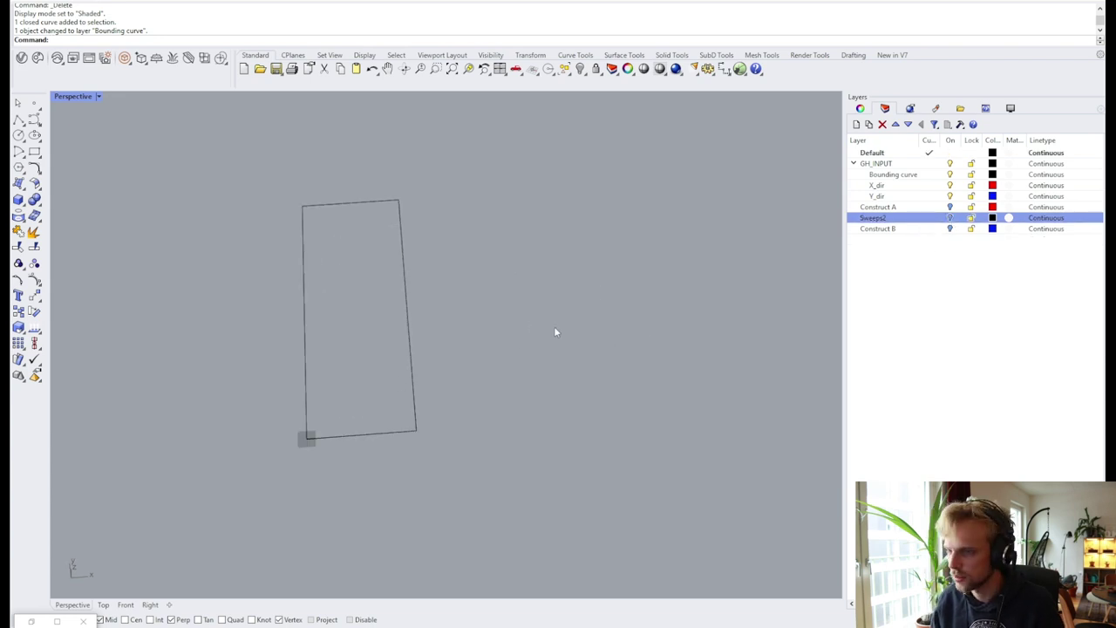
click(862, 165)
click(891, 176)
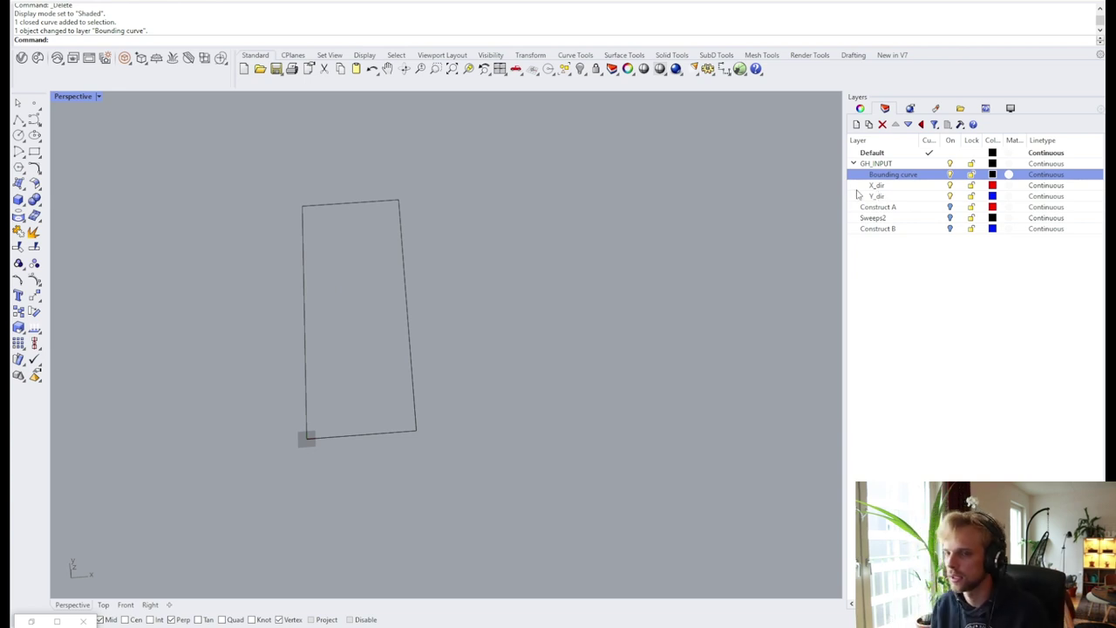
right_drag(508, 326, 476, 288)
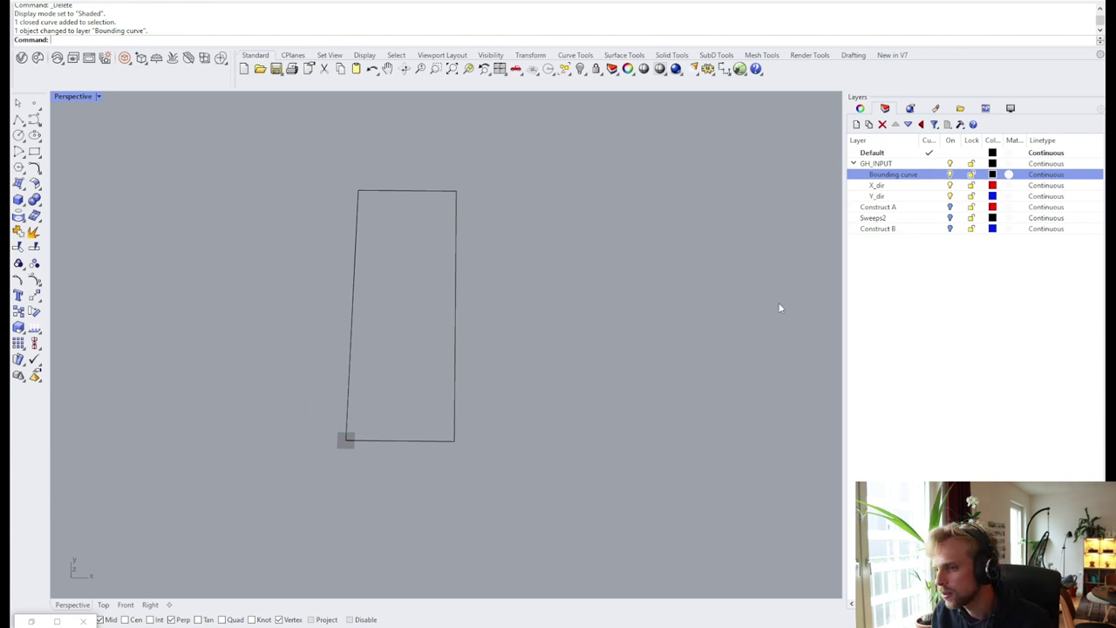
click(950, 207)
click(949, 207)
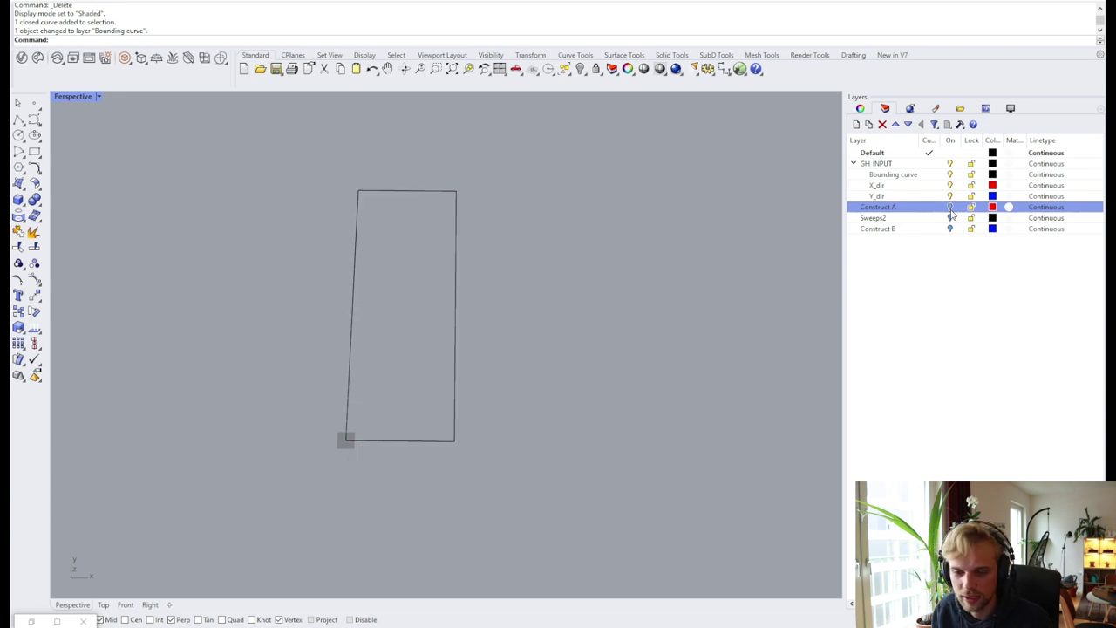
Step: Switch the single maximised view from Perspective to Top, and make X_dir the current layer
double_click(70, 97)
double_click(59, 97)
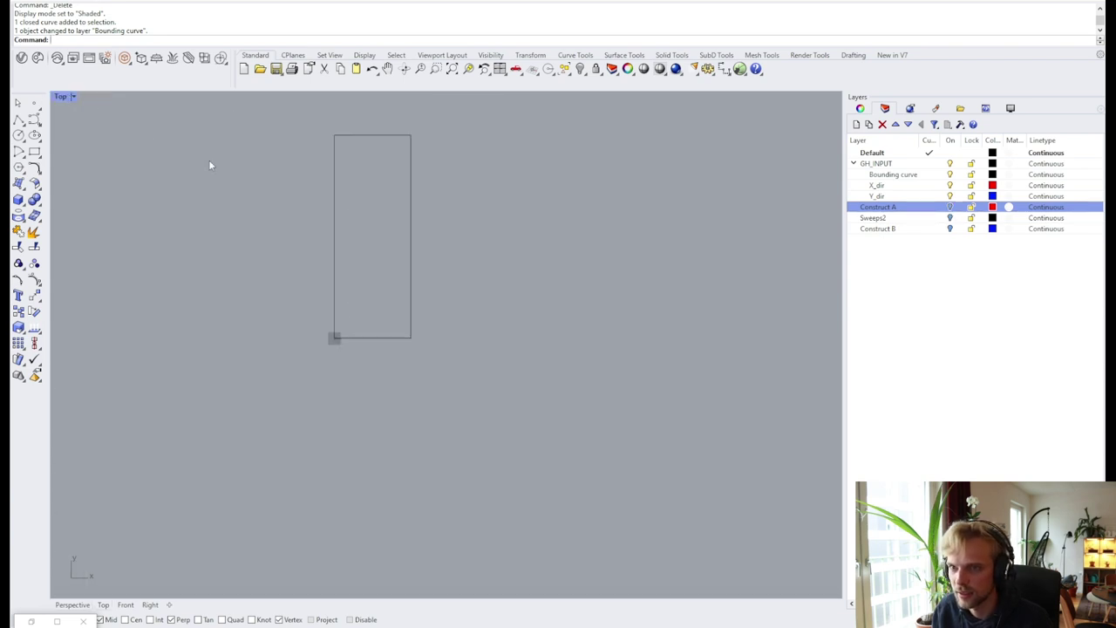
click(924, 186)
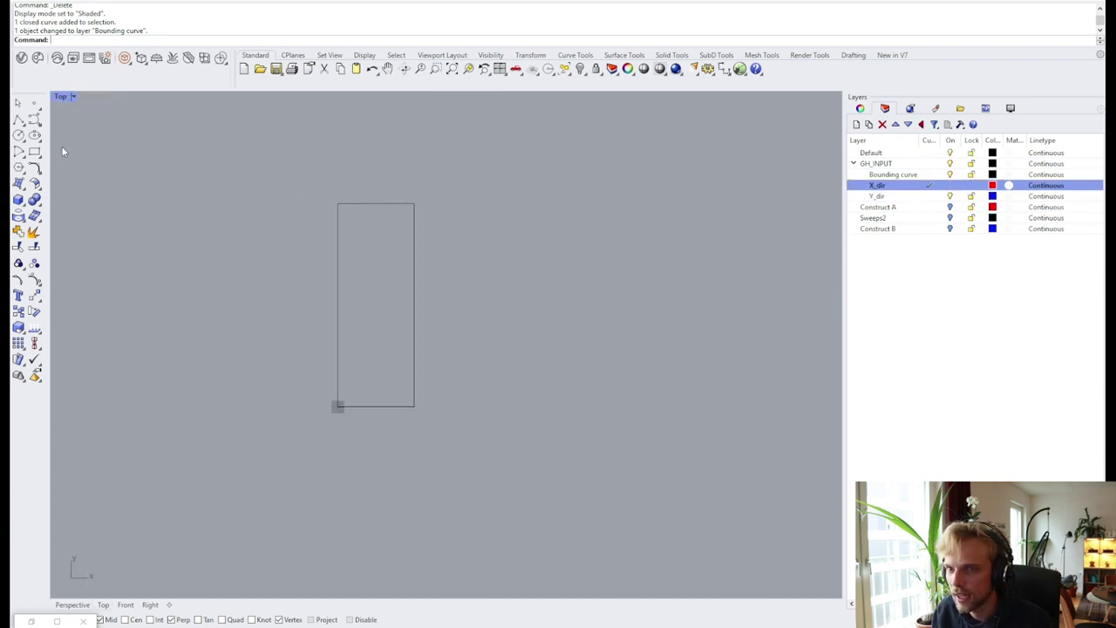
Step: Draw a four-point control-point curve rising from the rectangle's upper-left side to above its top edge
click(35, 120)
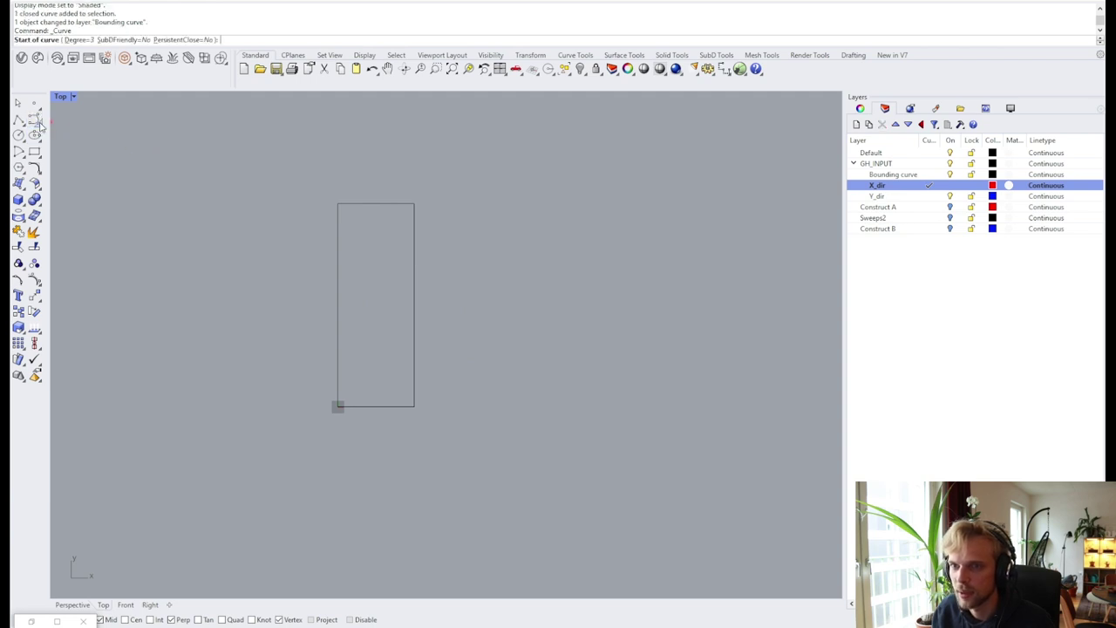
click(243, 217)
click(355, 175)
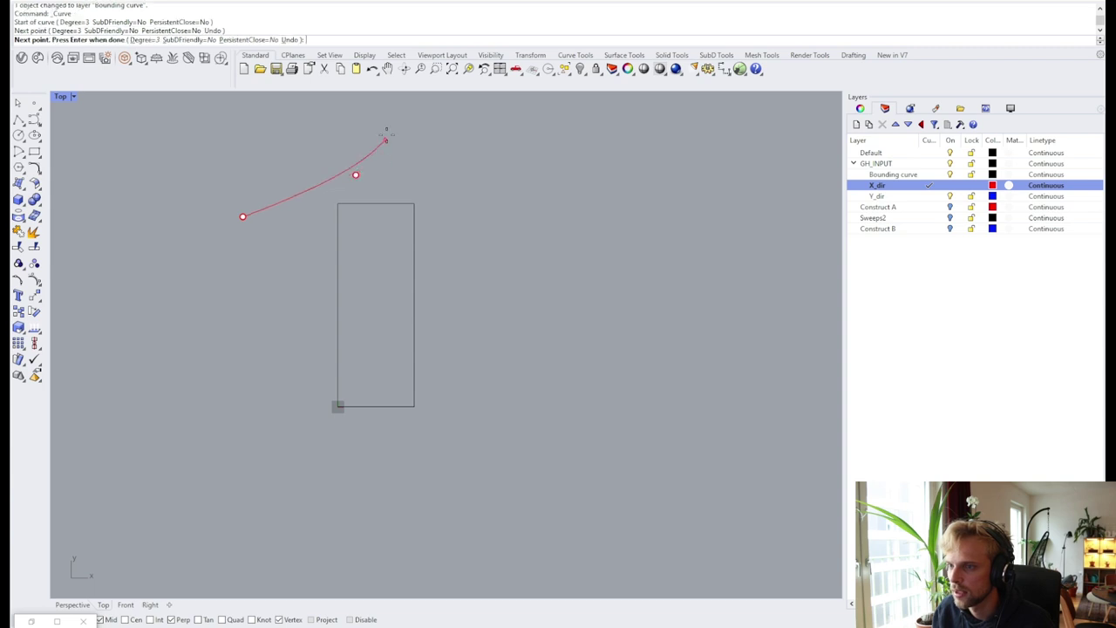
click(399, 109)
right_drag(400, 109, 415, 262)
click(390, 190)
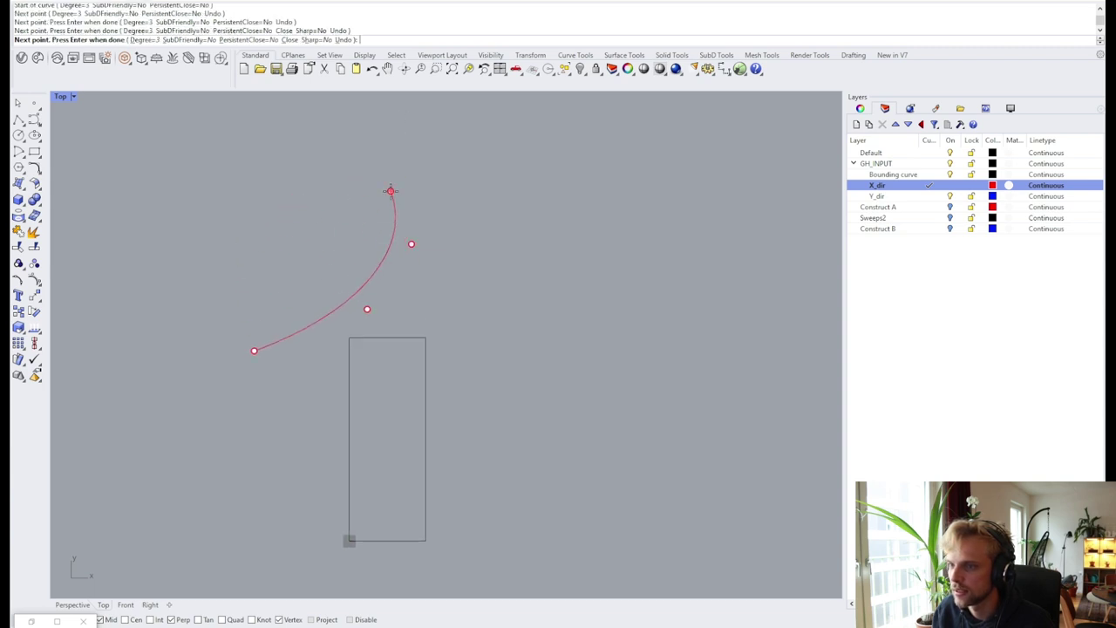
key(Return)
Step: Adjust the red curve's control points and move the curve so it passes close to the rectangle's upper-left corner
click(376, 261)
drag(347, 242, 290, 298)
click(331, 245)
drag(332, 245, 361, 234)
right_drag(403, 347, 430, 275)
click(346, 252)
drag(355, 235, 382, 246)
key(Escape)
key(Escape)
right_drag(542, 305, 544, 254)
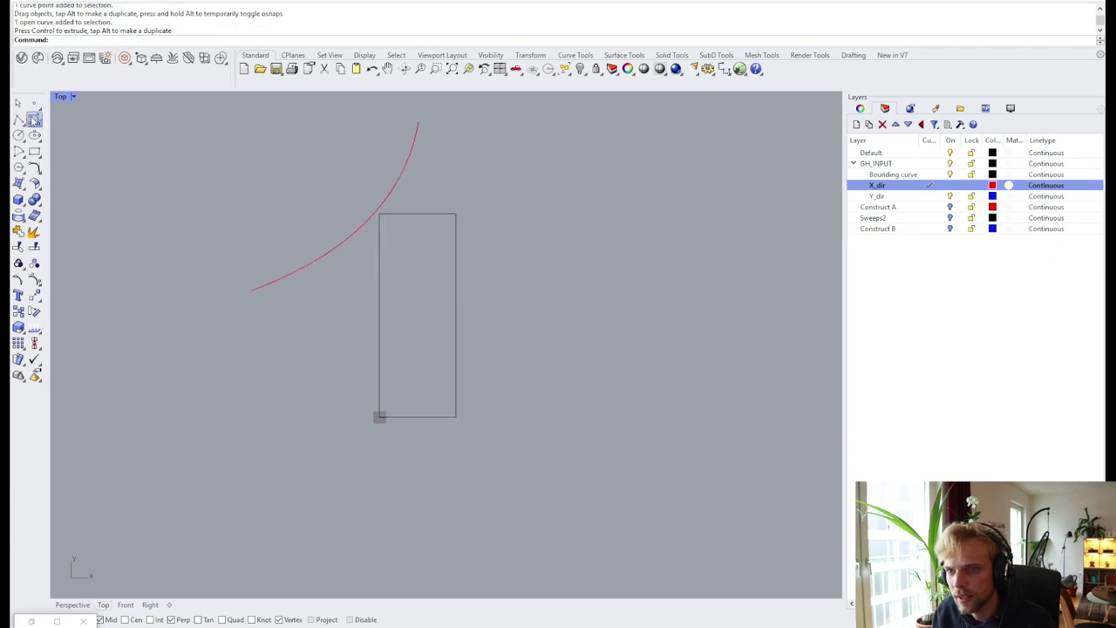
Step: Draw a second X-direction curve with six control points, bending down through the rectangle from above its top edge to below its bottom edge
click(34, 119)
click(439, 124)
click(414, 191)
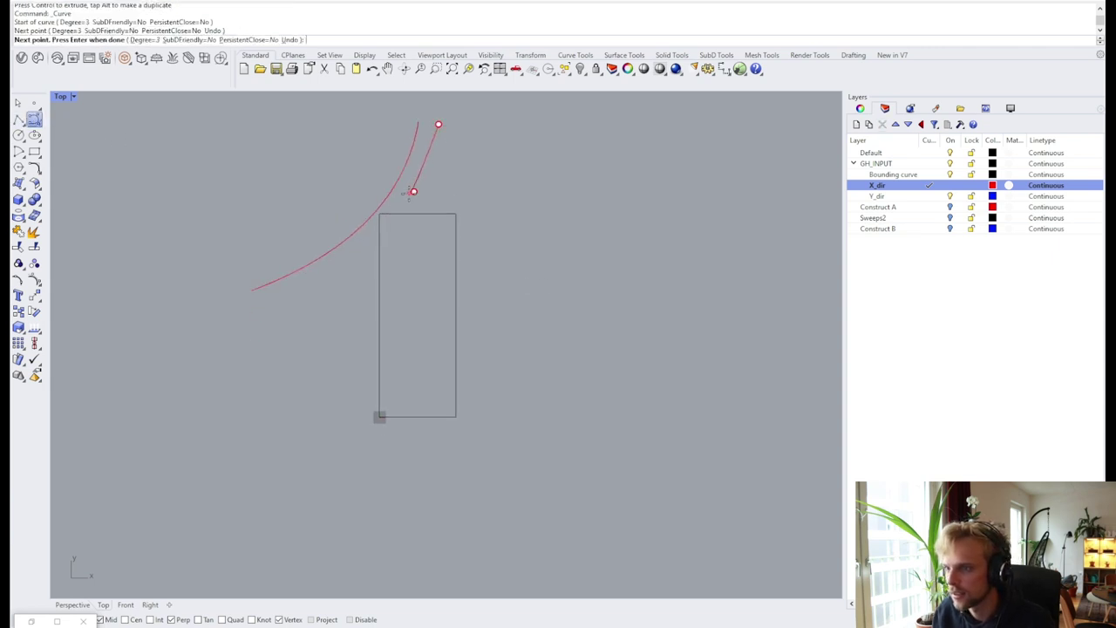
click(394, 262)
click(407, 344)
click(435, 394)
click(465, 499)
key(Return)
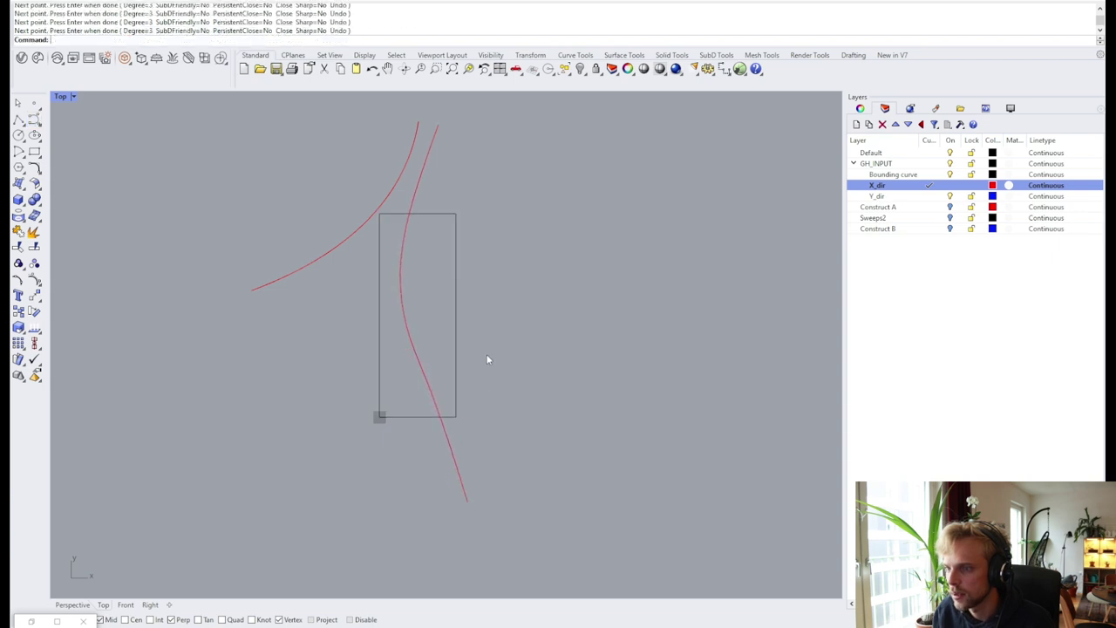
Step: Draw a third X-direction curve with five control points, from below the rectangle's lower-right corner up and away to its right
key(Return)
click(477, 497)
click(459, 428)
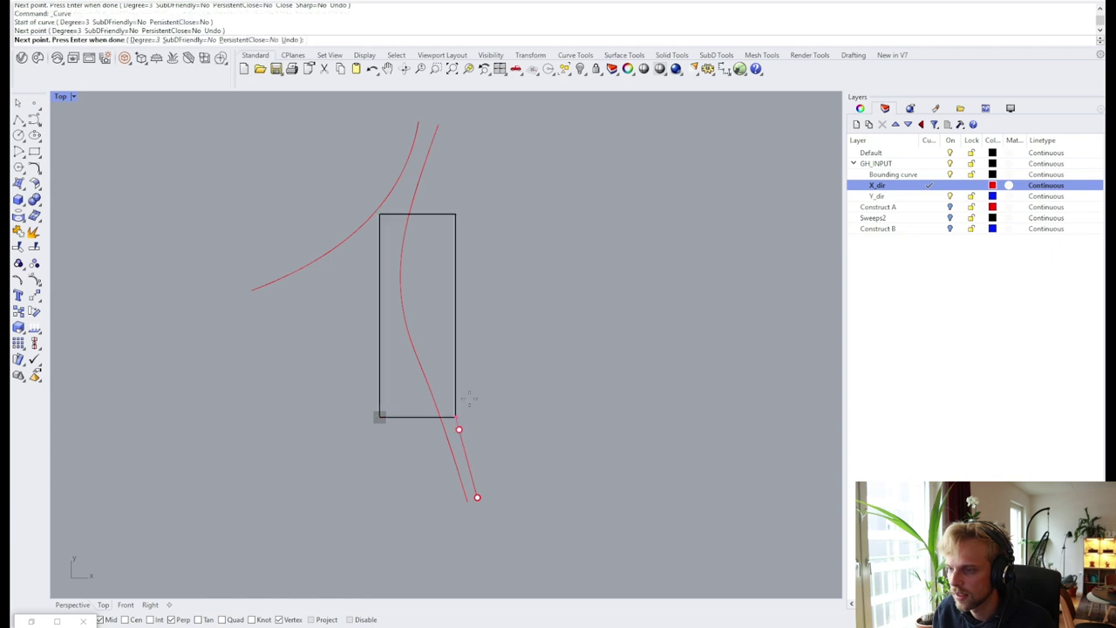
click(470, 380)
click(509, 284)
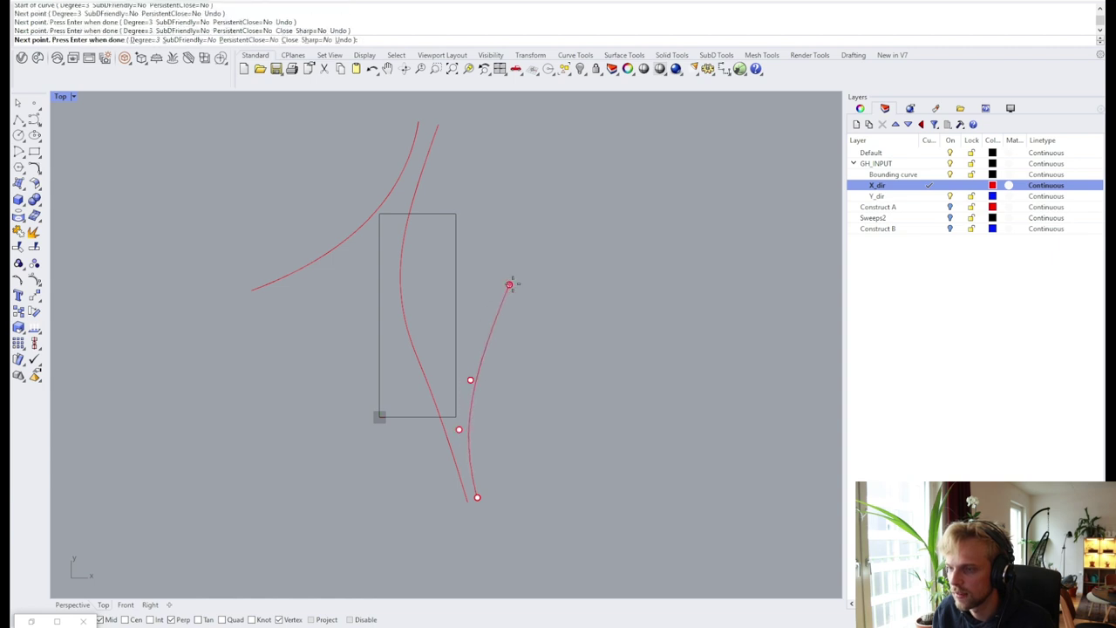
click(588, 231)
key(Return)
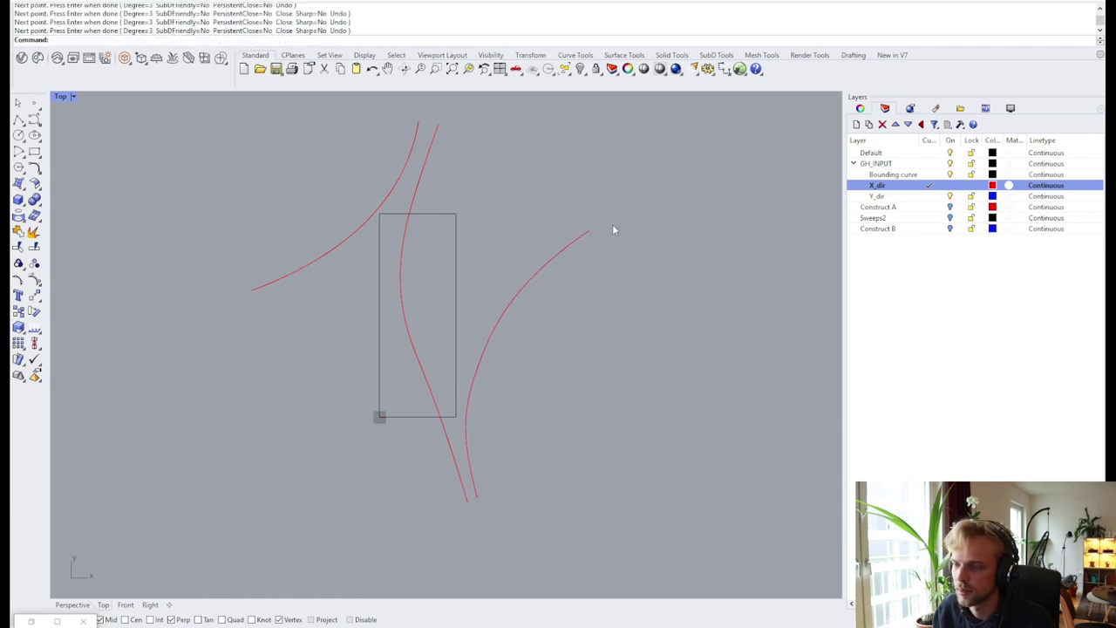
Step: Nudge the rightmost red curve slightly towards the rectangle
right_drag(466, 475, 477, 458)
click(481, 357)
drag(579, 346, 581, 346)
click(630, 378)
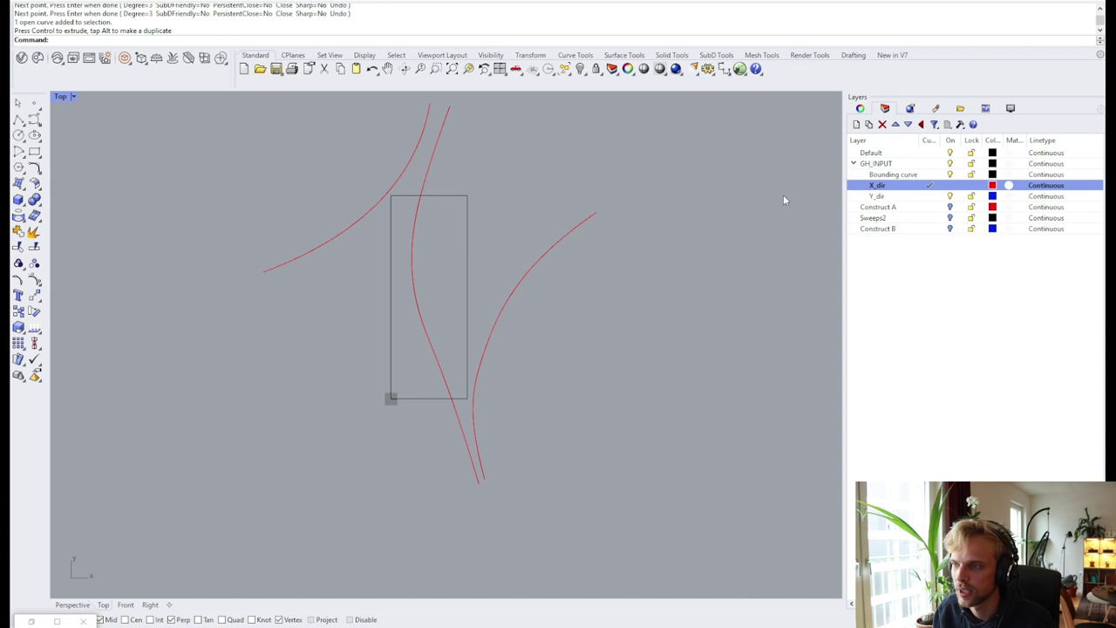
Step: Make Y_dir the current layer and draw a five-point curve from below the rectangle's lower-left corner up past the first red curve's left end
click(924, 196)
right_drag(228, 163, 221, 205)
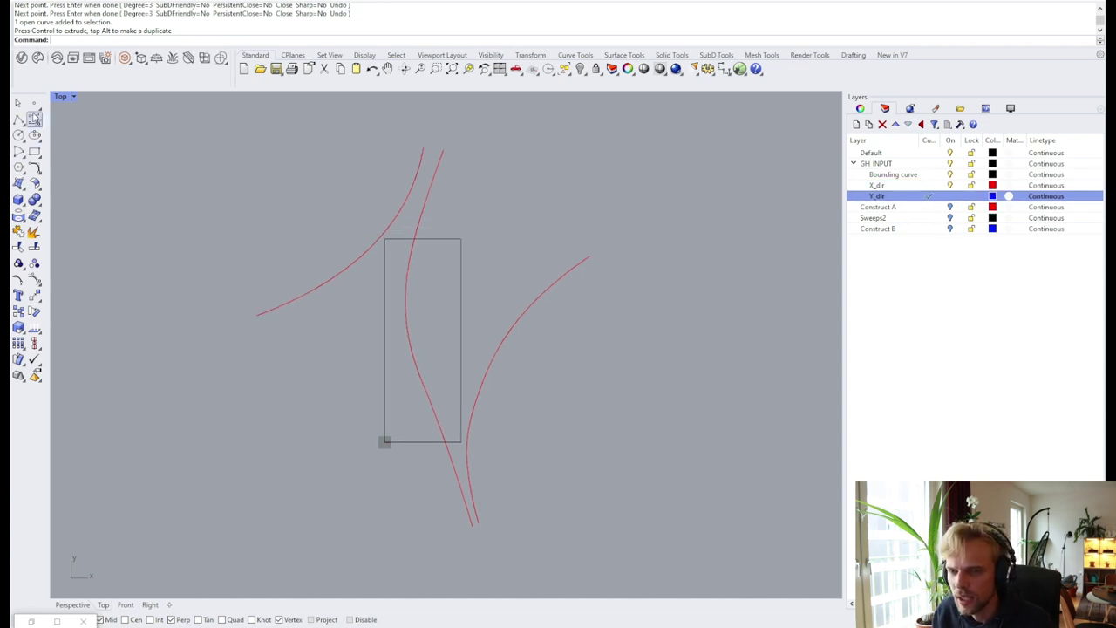
click(35, 119)
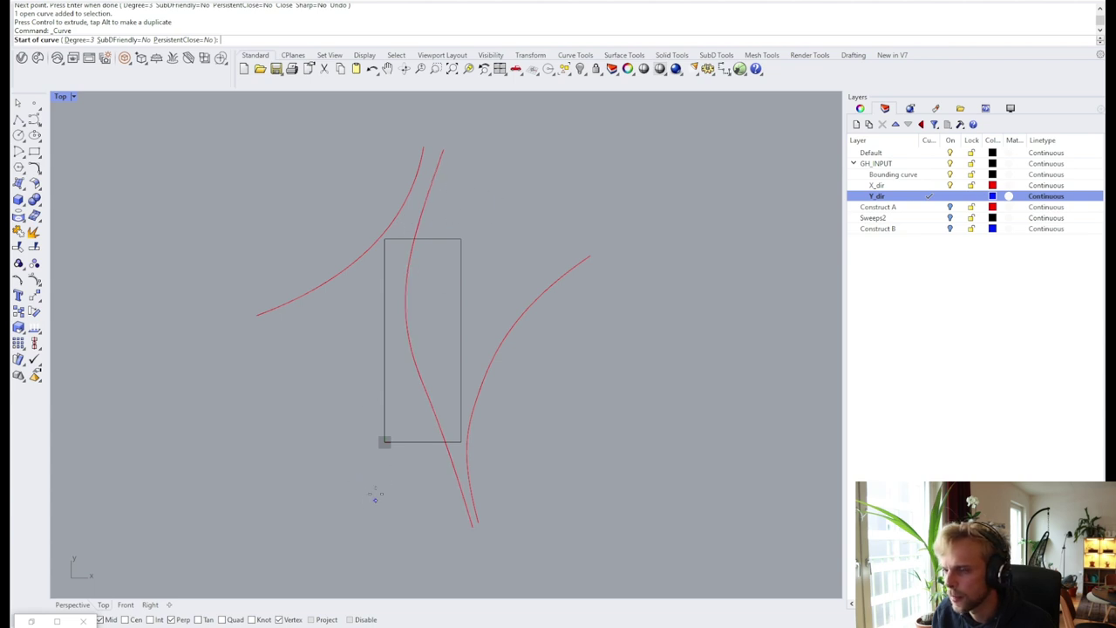
click(392, 525)
click(386, 473)
click(369, 434)
click(326, 334)
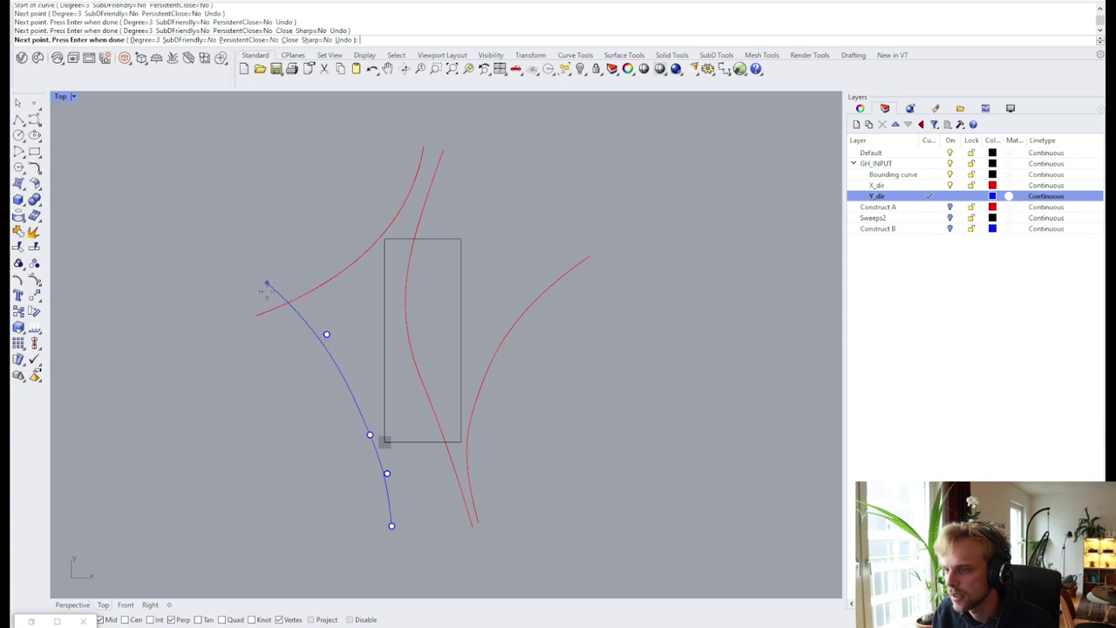
click(259, 278)
key(Return)
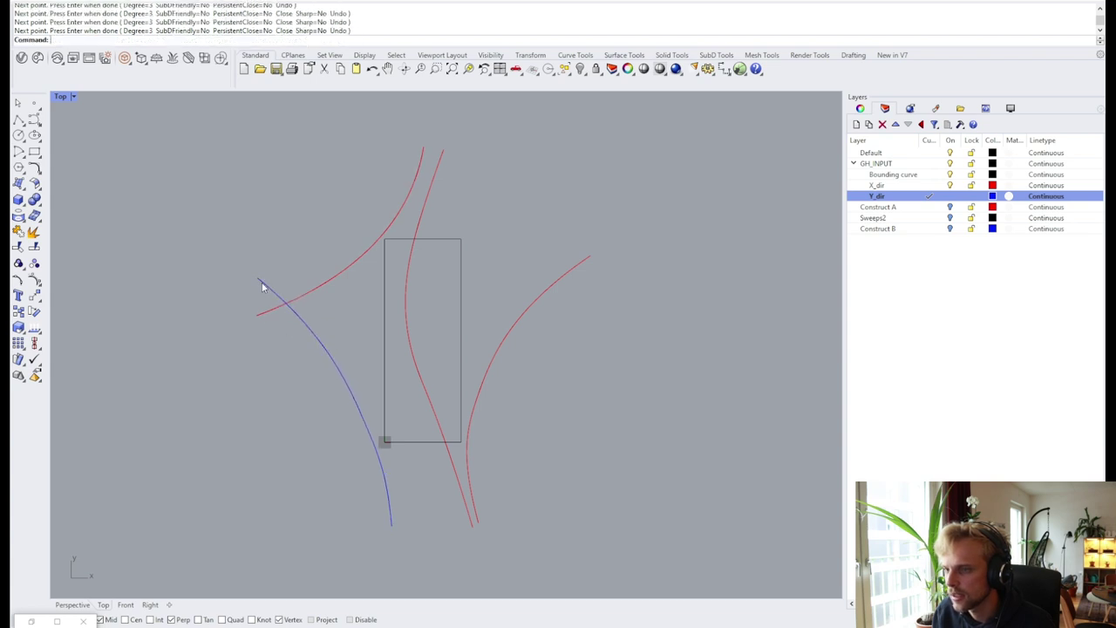
Step: Shift the blue curve slightly right, delete its second-lowest control point, and bulge it towards the rectangle's lower-left corner
click(359, 417)
drag(393, 486, 399, 486)
click(394, 476)
key(Delete)
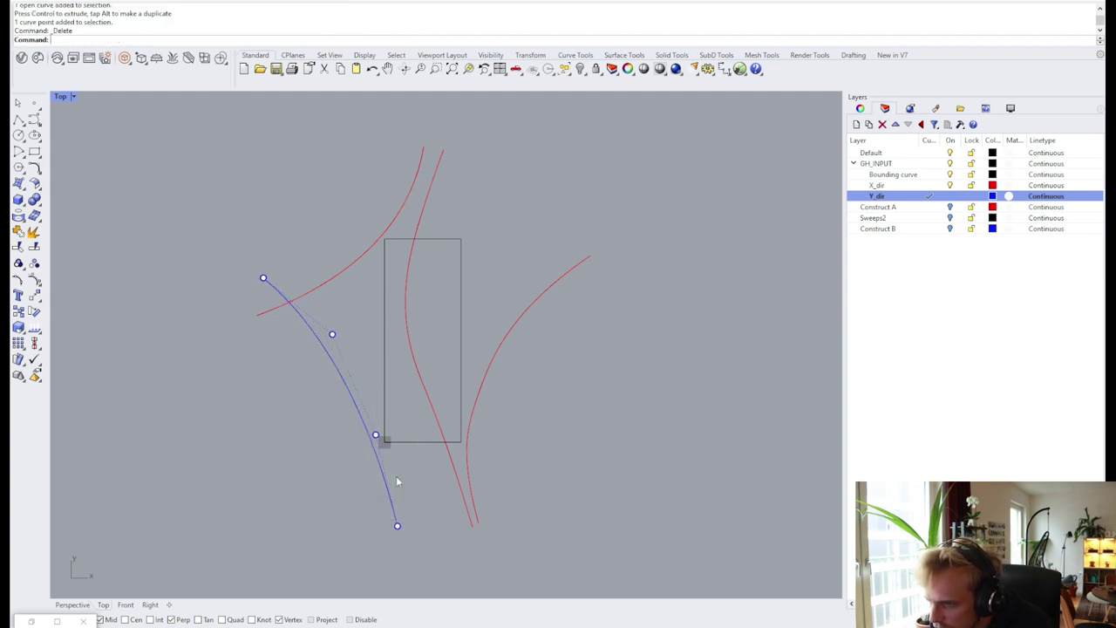
click(375, 434)
drag(409, 407, 434, 413)
key(Escape)
key(Escape)
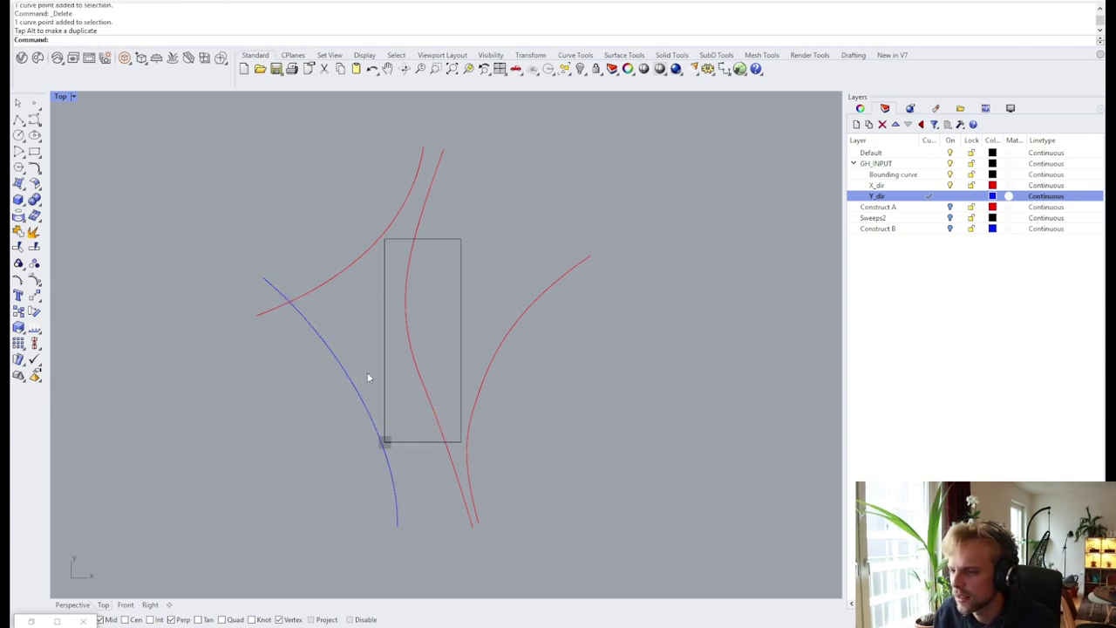
click(20, 119)
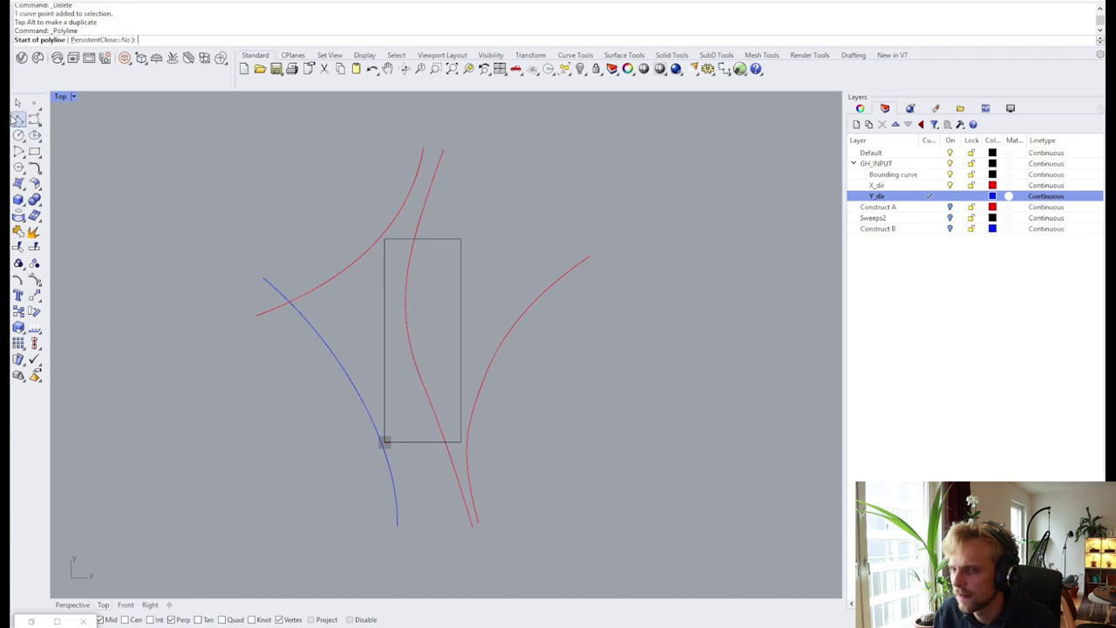
scroll(364, 288, up, 1)
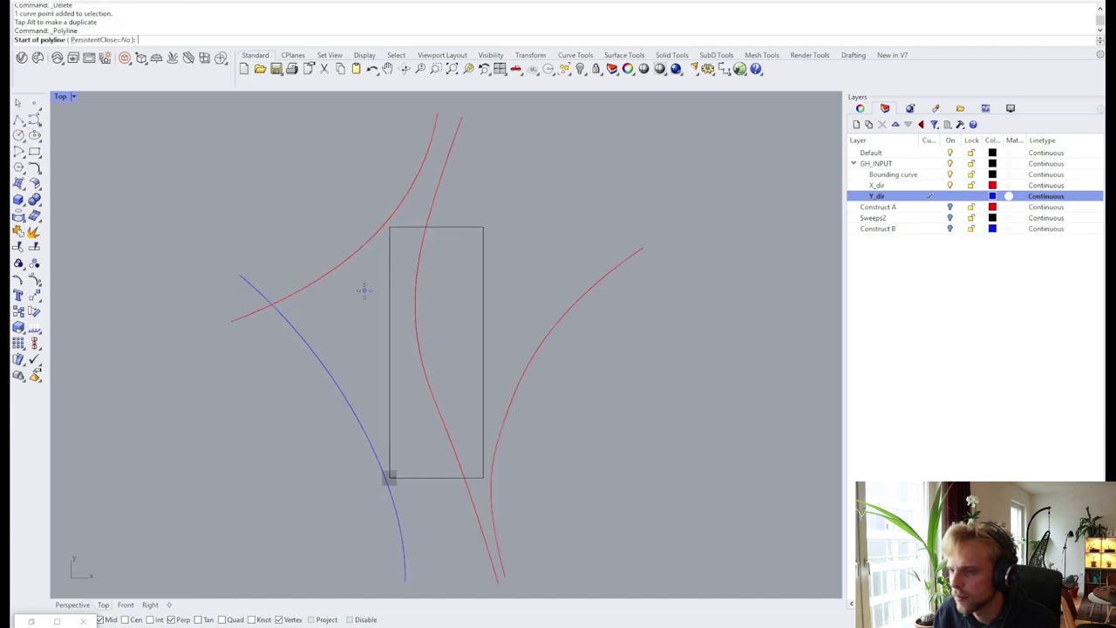
click(322, 229)
click(380, 322)
key(Escape)
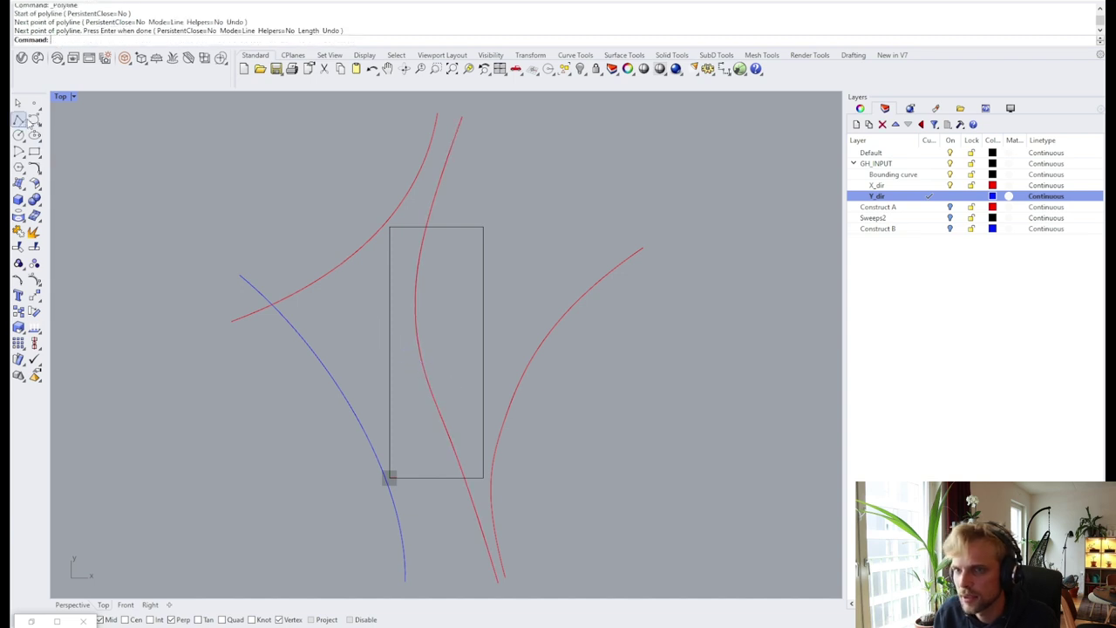
Step: Draw a second Y-direction curve with five control points, from the rectangle's upper-left side diagonally through it to the lower right
click(34, 119)
click(326, 233)
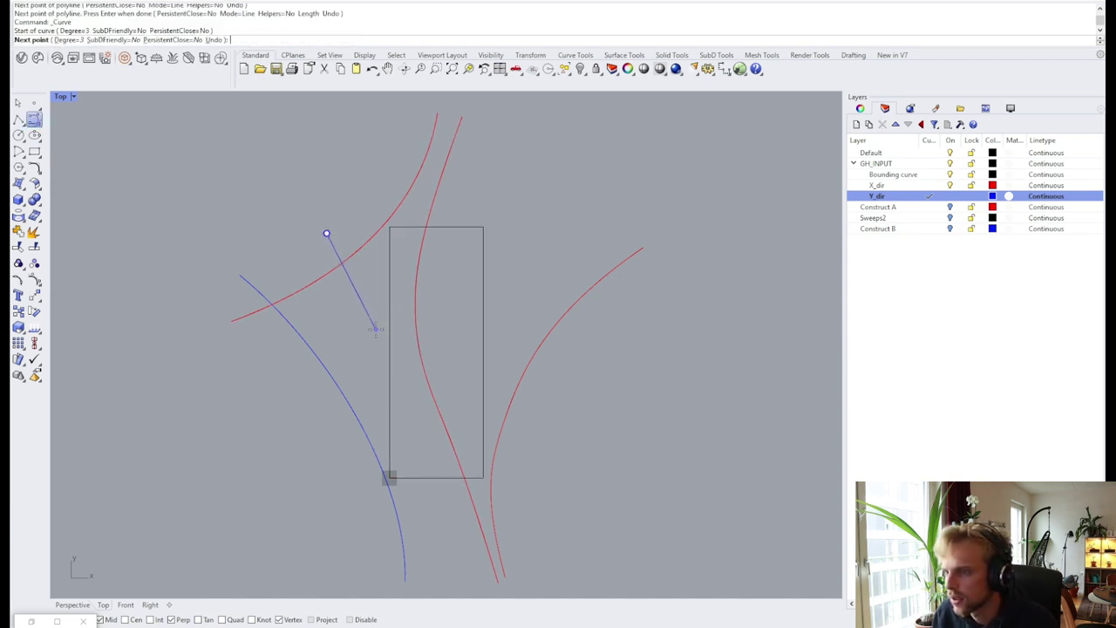
click(374, 328)
click(414, 387)
click(455, 415)
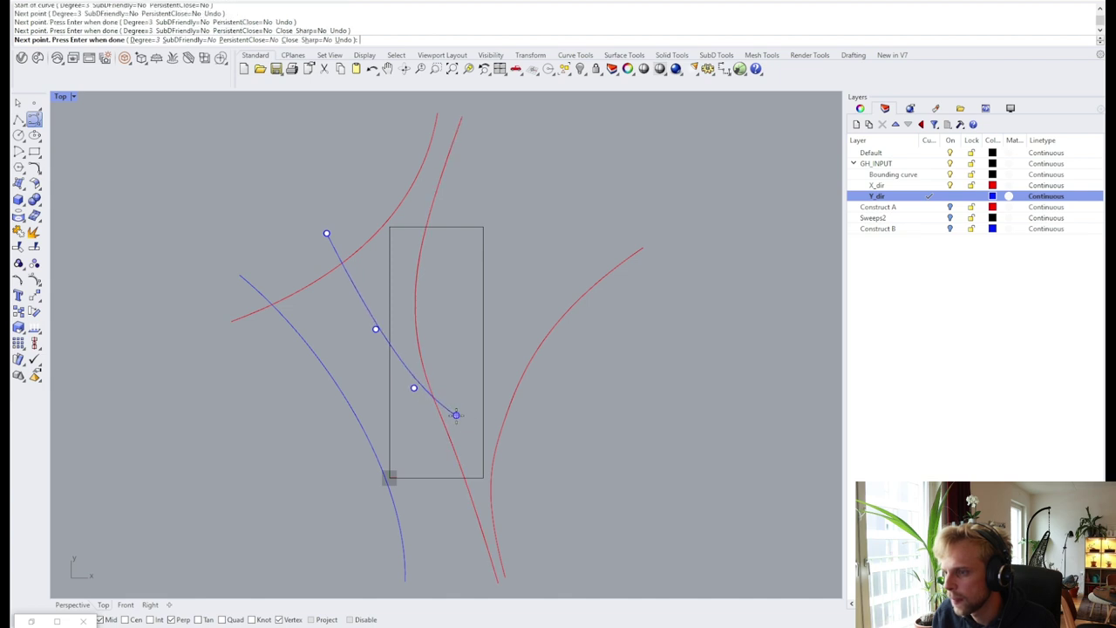
click(593, 450)
key(Return)
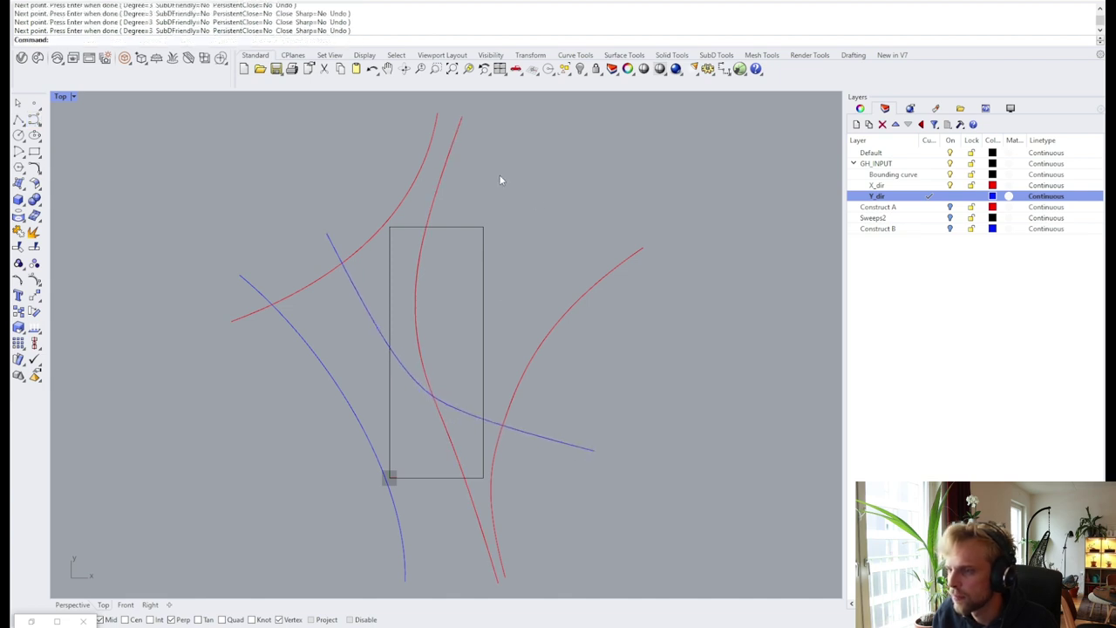
Step: Draw a third Y-direction curve along the rectangle's right side, from the lower right up to above its top edge
key(Return)
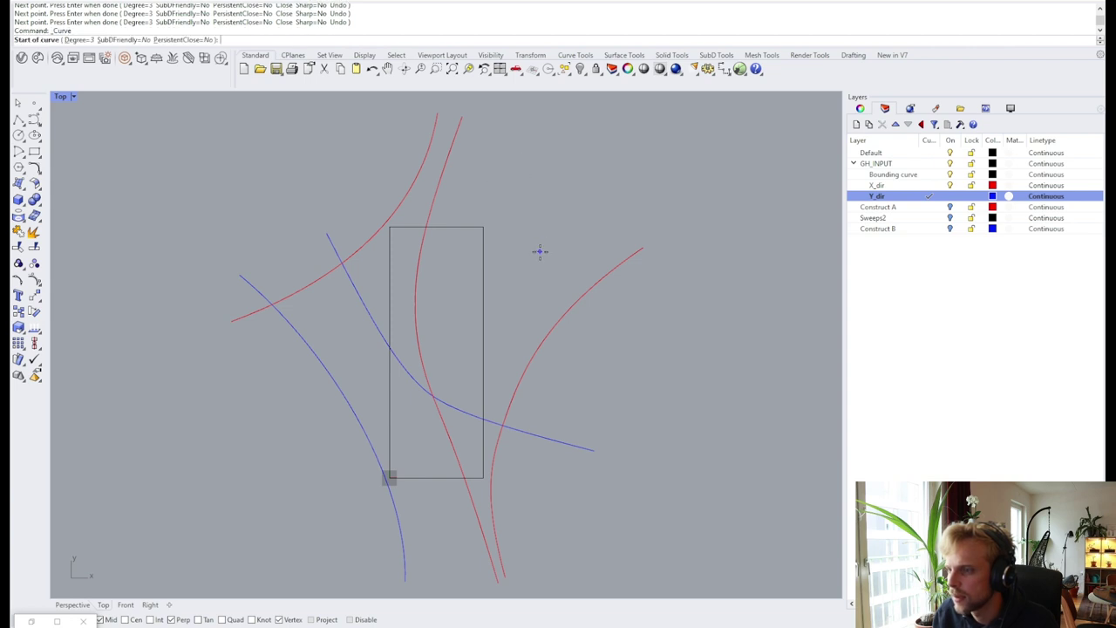
click(580, 411)
click(579, 411)
click(512, 350)
click(499, 268)
click(493, 203)
click(507, 139)
click(515, 128)
key(Return)
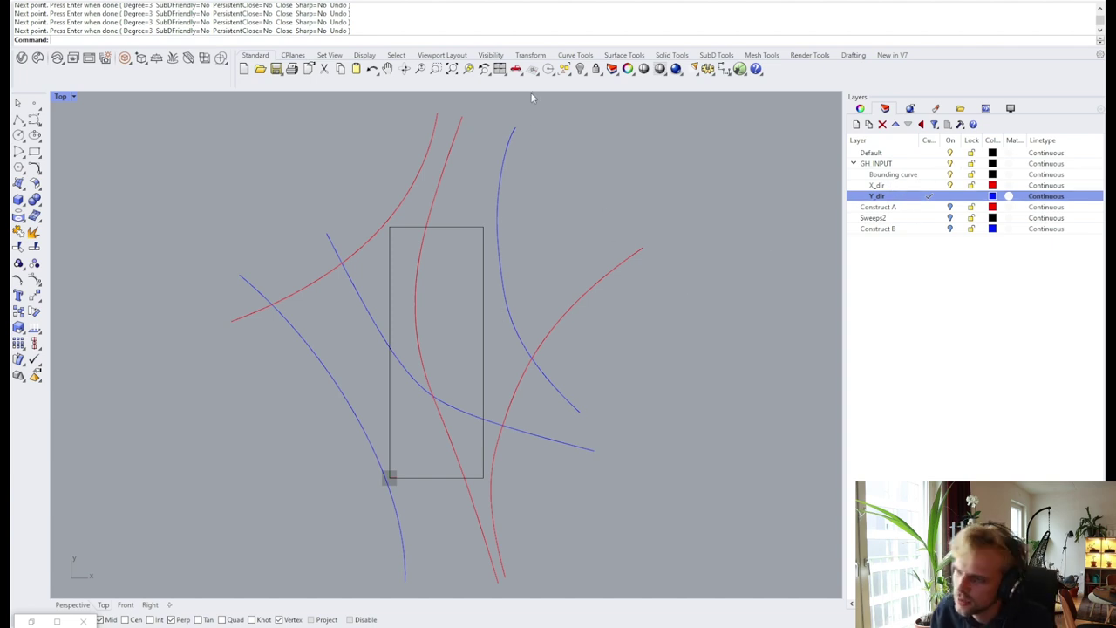
Step: Bring up the Grasshopper window beside the Rhino curves and place a Curve parameter on the empty canvas
click(31, 622)
right_drag(372, 226, 282, 203)
scroll(285, 273, down, 6)
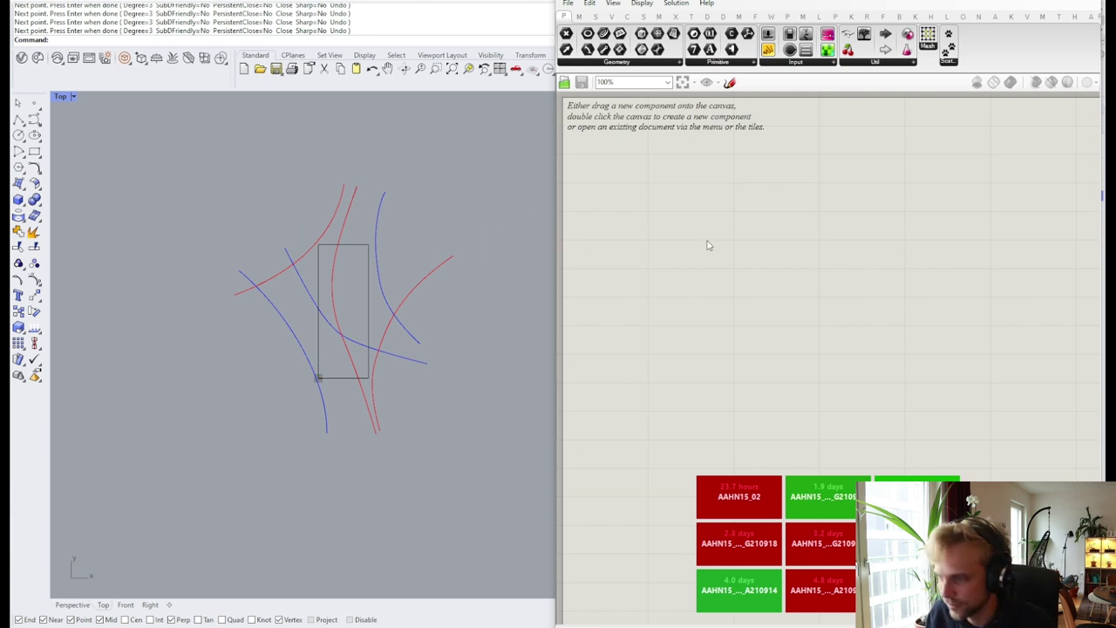
double_click(660, 226)
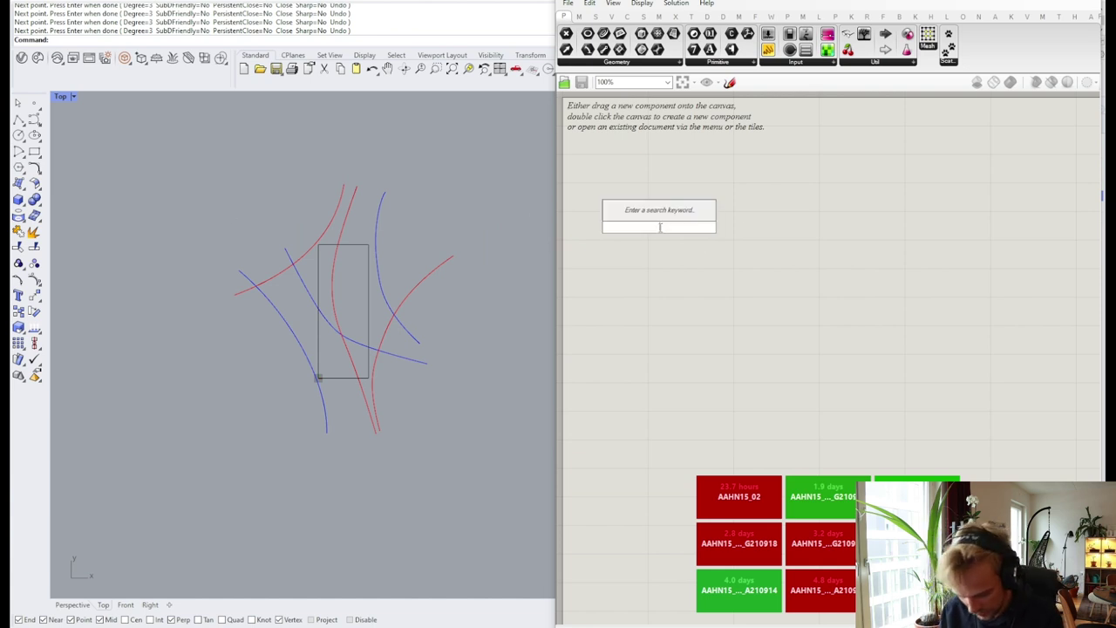
text(curve)
key(Return)
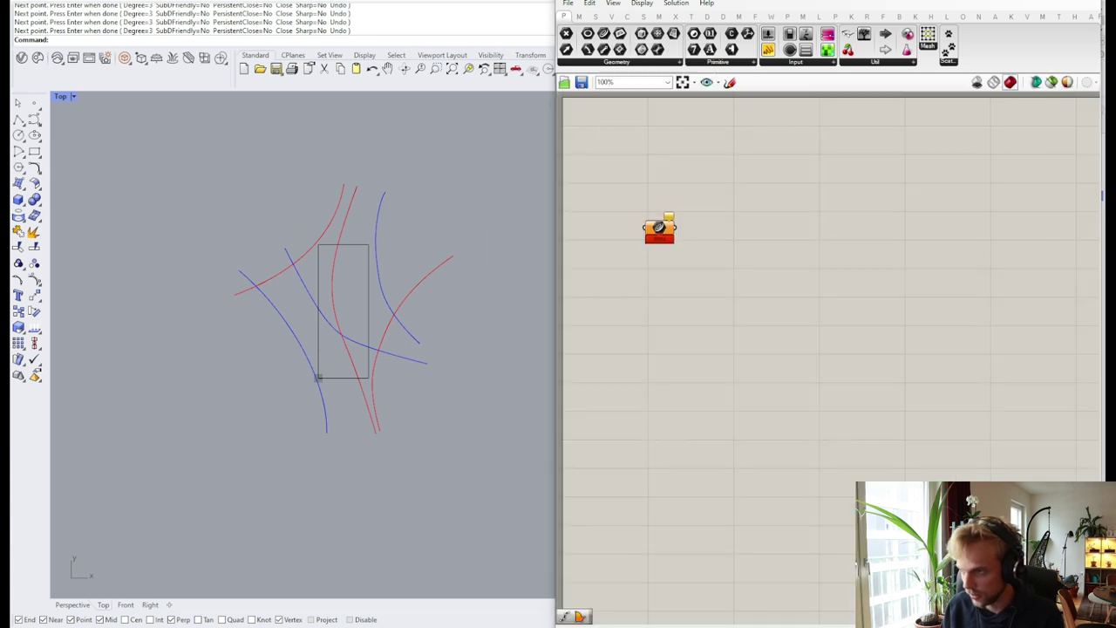
drag(659, 228, 688, 224)
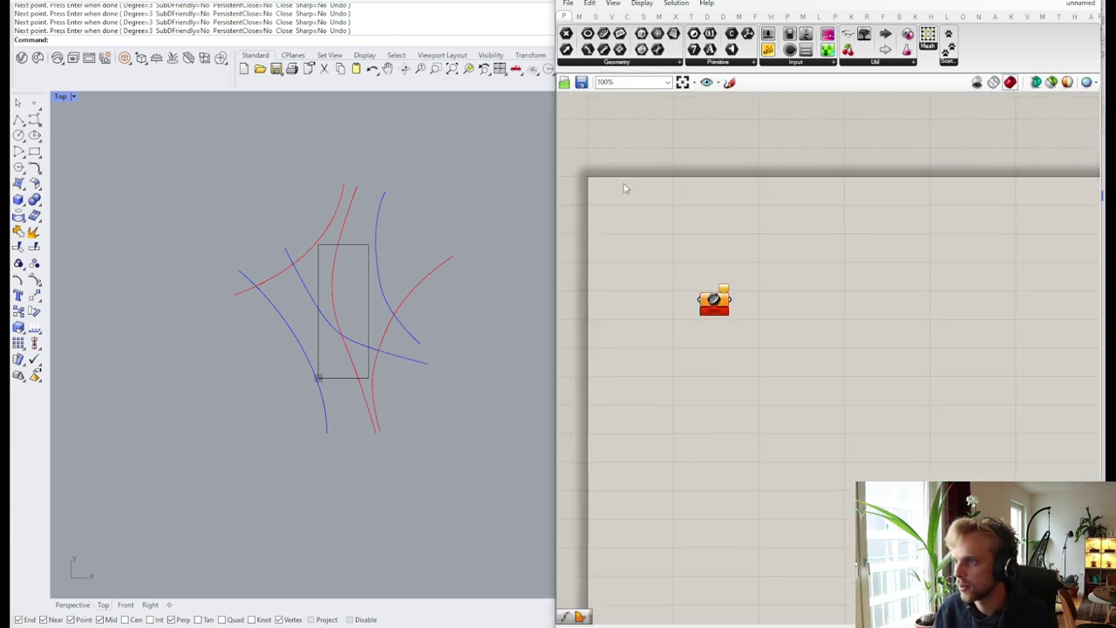
Step: Add a Bifocals component near the canvas's upper-left corner to label the components
double_click(624, 183)
text(foc)
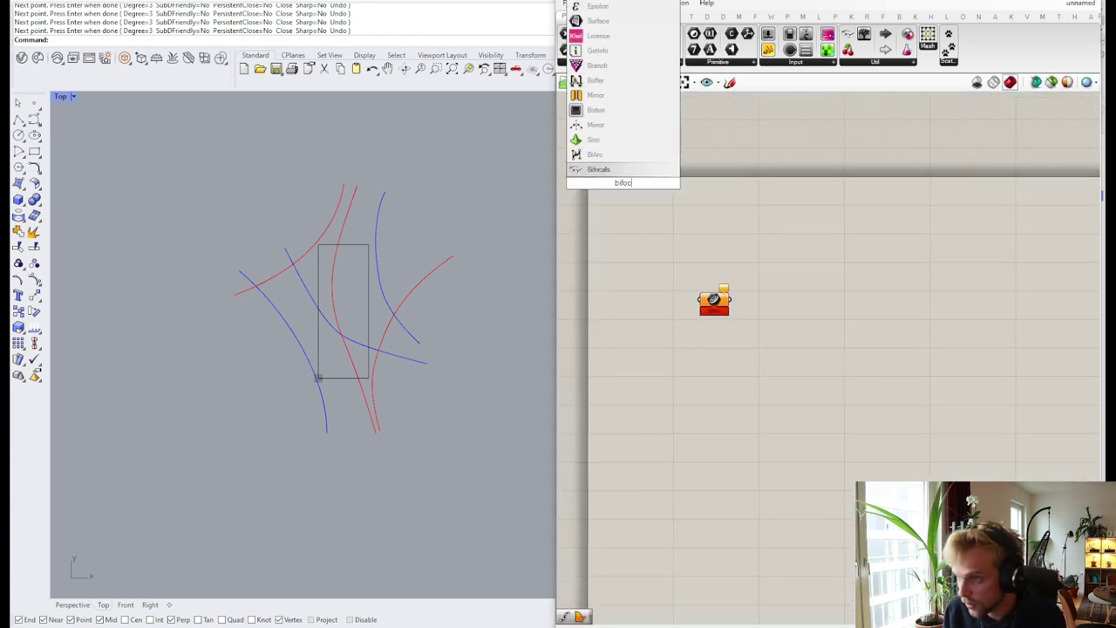
key(Return)
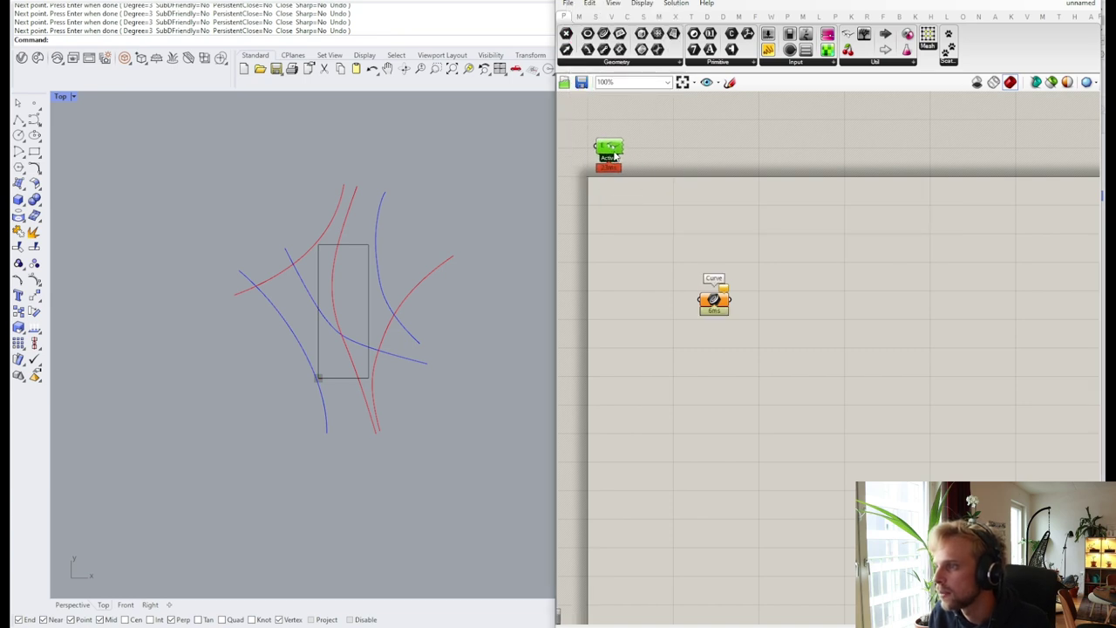
Step: Reposition the existing Curve parameter and add a second Curve parameter below it
scroll(712, 284, up, 2)
drag(713, 299, 730, 320)
scroll(894, 319, down, 3)
click(780, 280)
scroll(812, 366, up, 2)
double_click(807, 372)
text(curve)
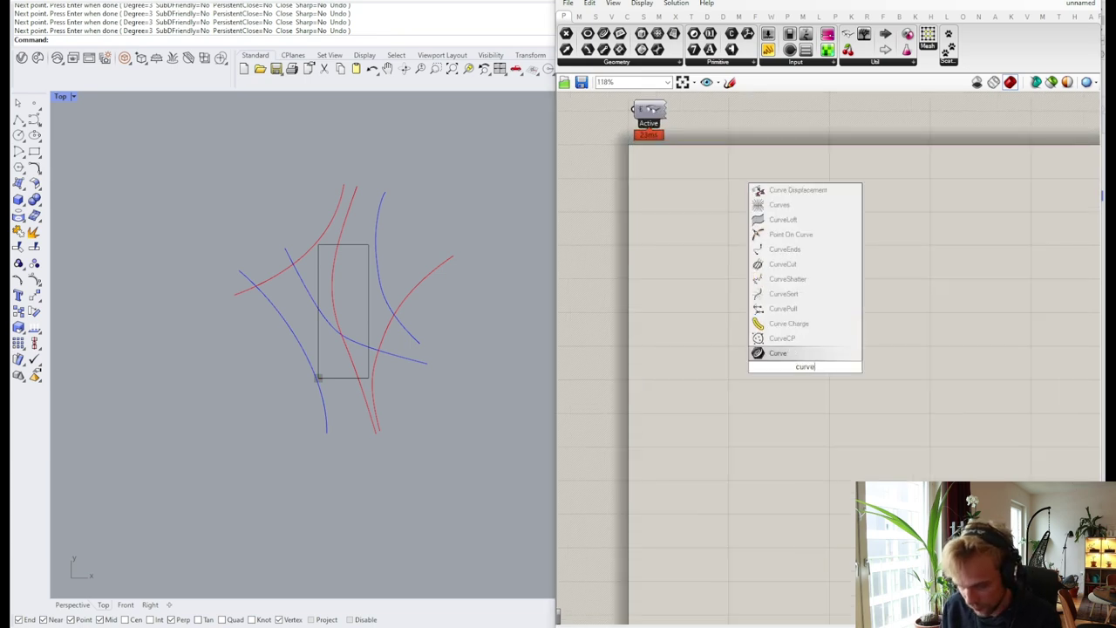
key(Return)
drag(806, 367, 785, 371)
Step: Add a third Curve parameter below the second, align the second with the stack, and move the first one further up
double_click(799, 424)
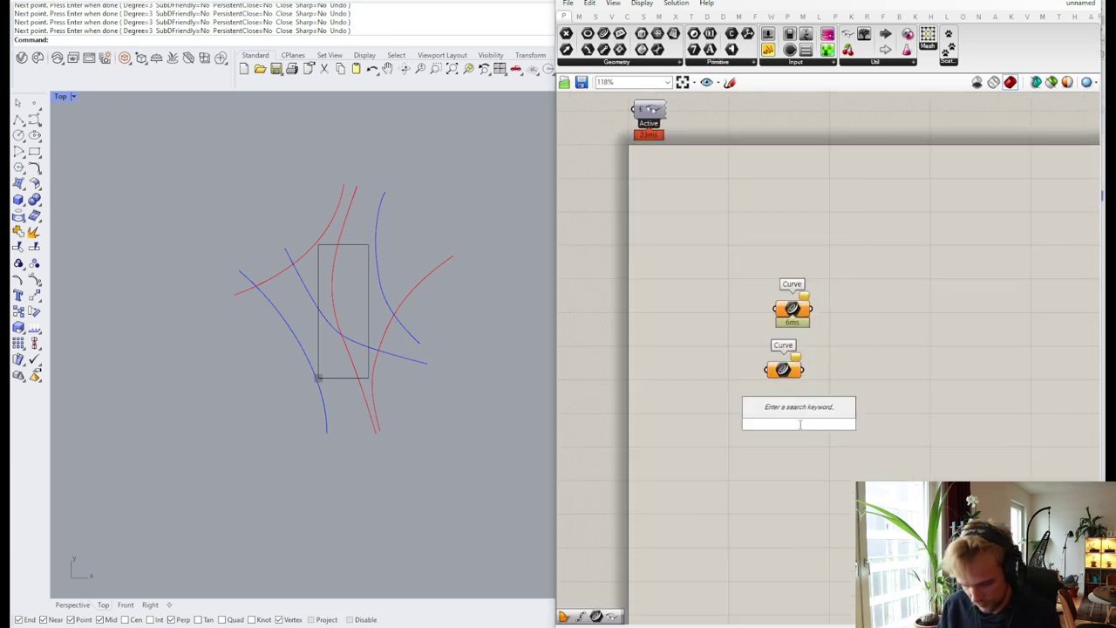
text(curve)
key(Return)
drag(782, 373, 791, 370)
click(851, 366)
scroll(798, 311, up, 3)
drag(796, 307, 782, 254)
click(864, 241)
Step: Place the topmost Curve parameter in its own group
scroll(864, 242, down, 1)
middle_click(757, 253)
click(757, 254)
middle_click(780, 255)
click(780, 225)
click(724, 215)
scroll(755, 234, up, 2)
Step: Name the topmost Curve parameter's group "Bounding rectangle"
click(771, 240)
right_click(770, 239)
click(798, 245)
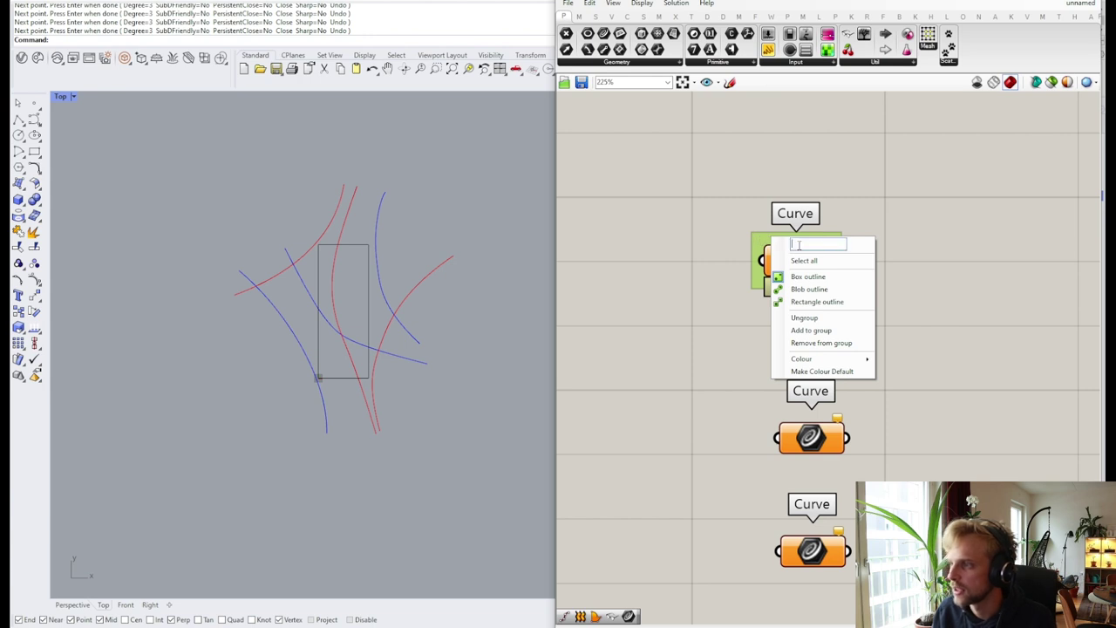
click(711, 214)
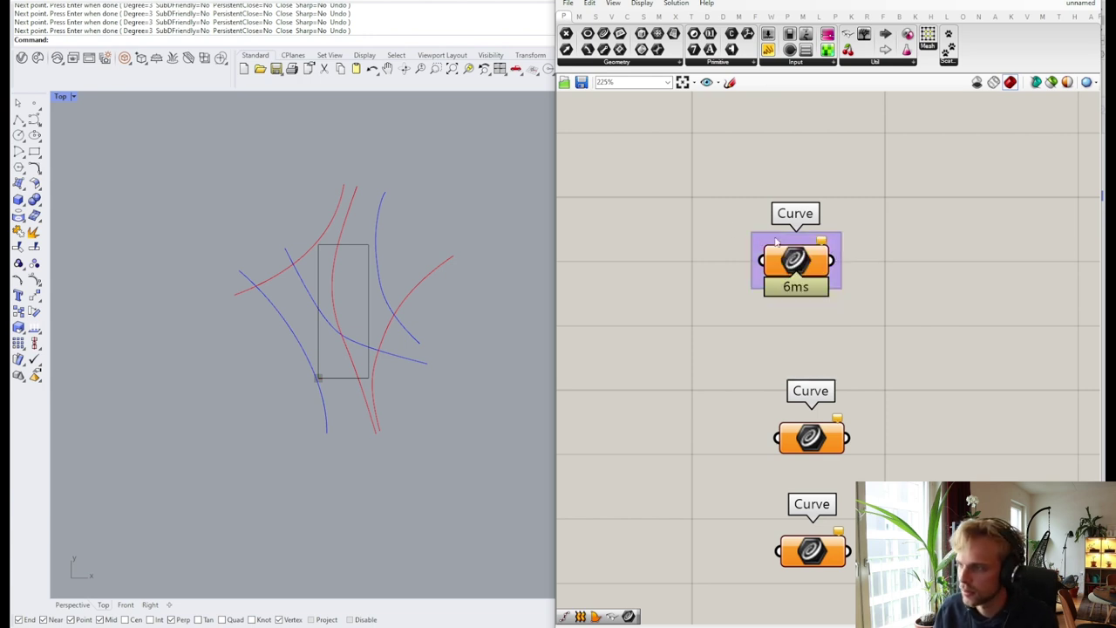
click(777, 241)
right_click(777, 242)
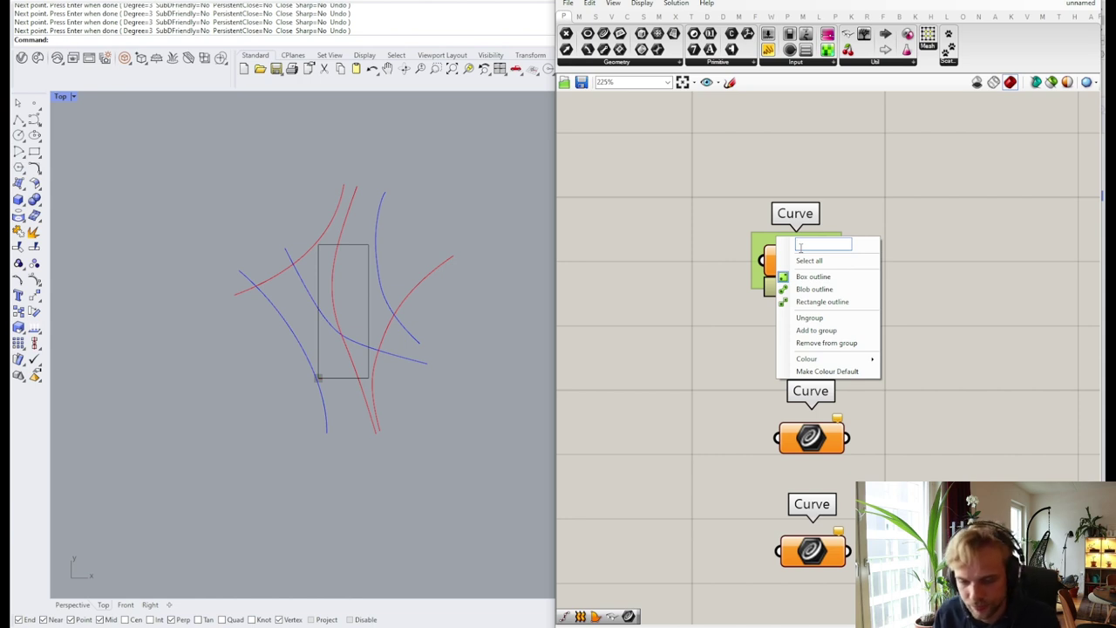
click(694, 233)
right_click(811, 266)
click(676, 243)
right_click(783, 241)
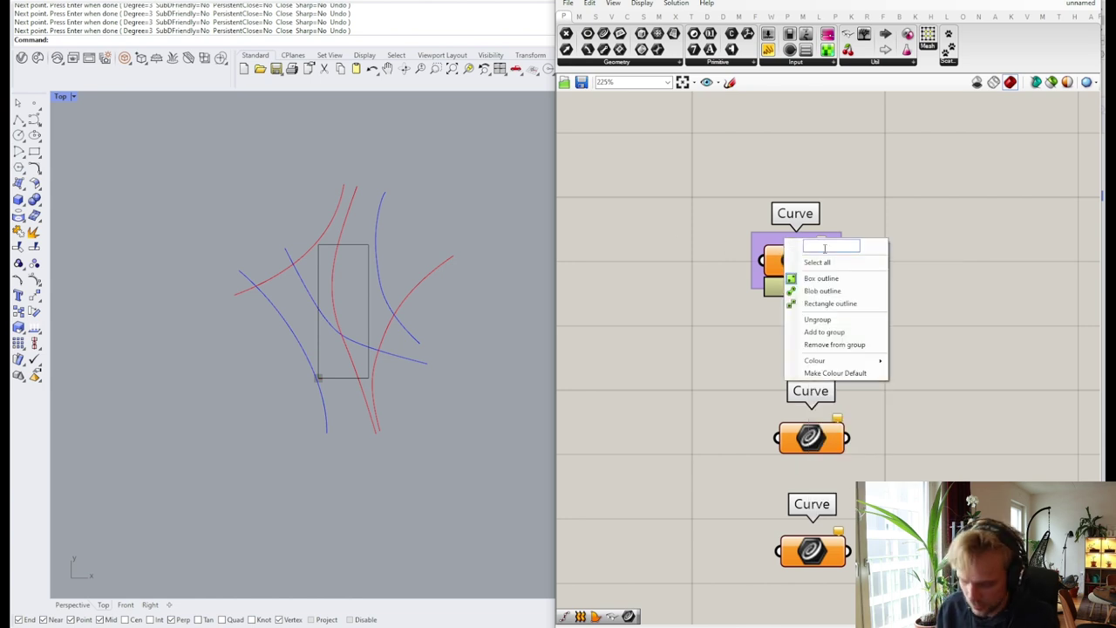
text(Bounding)
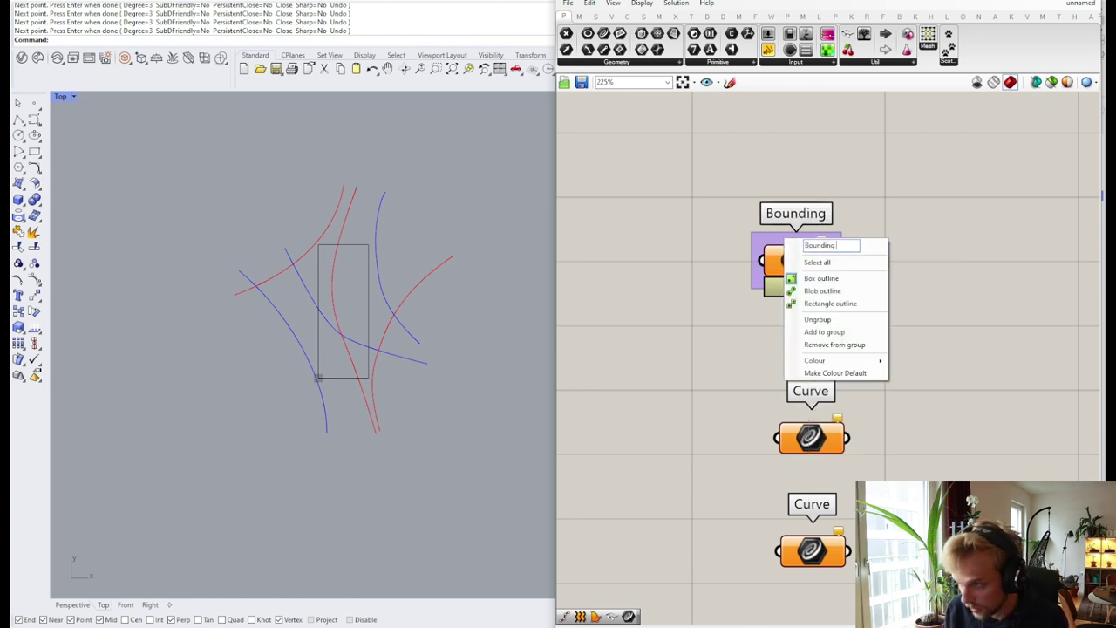
text( rectangle)
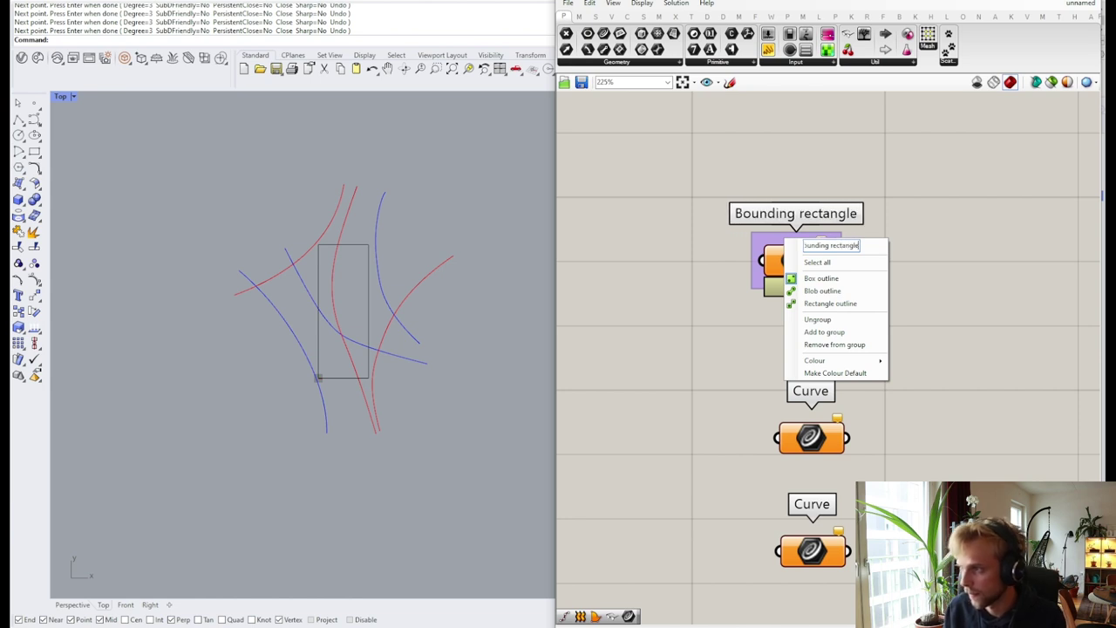
click(799, 179)
scroll(772, 317, down, 3)
scroll(800, 340, up, 3)
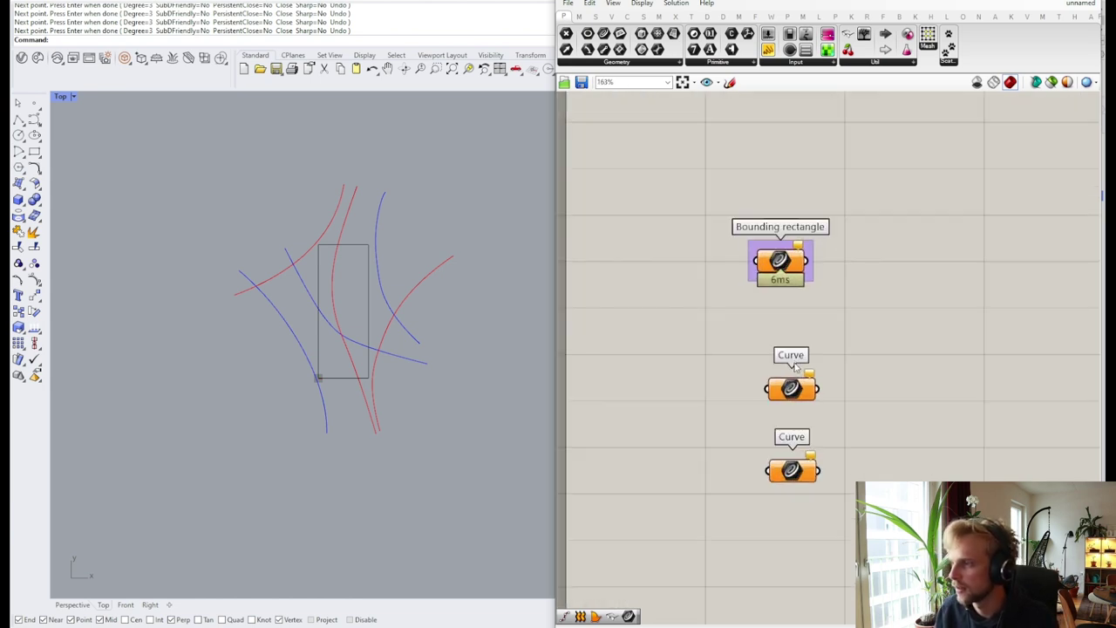
Step: Put the middle Curve parameter in its own group
click(791, 394)
middle_click(790, 394)
click(788, 358)
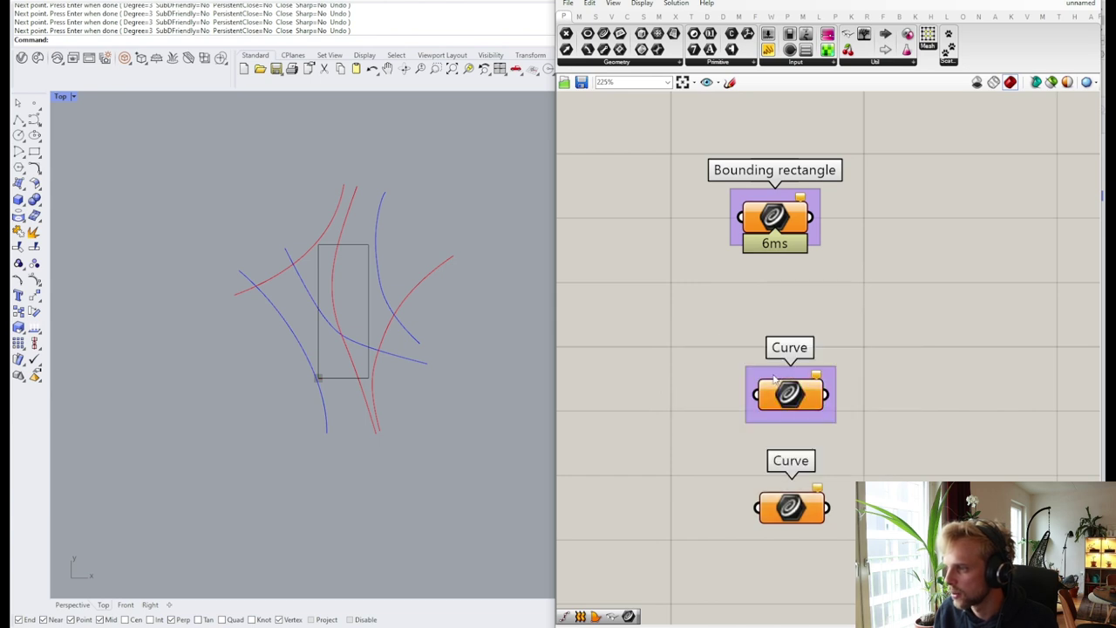
scroll(763, 370, up, 1)
right_click(762, 369)
key(Escape)
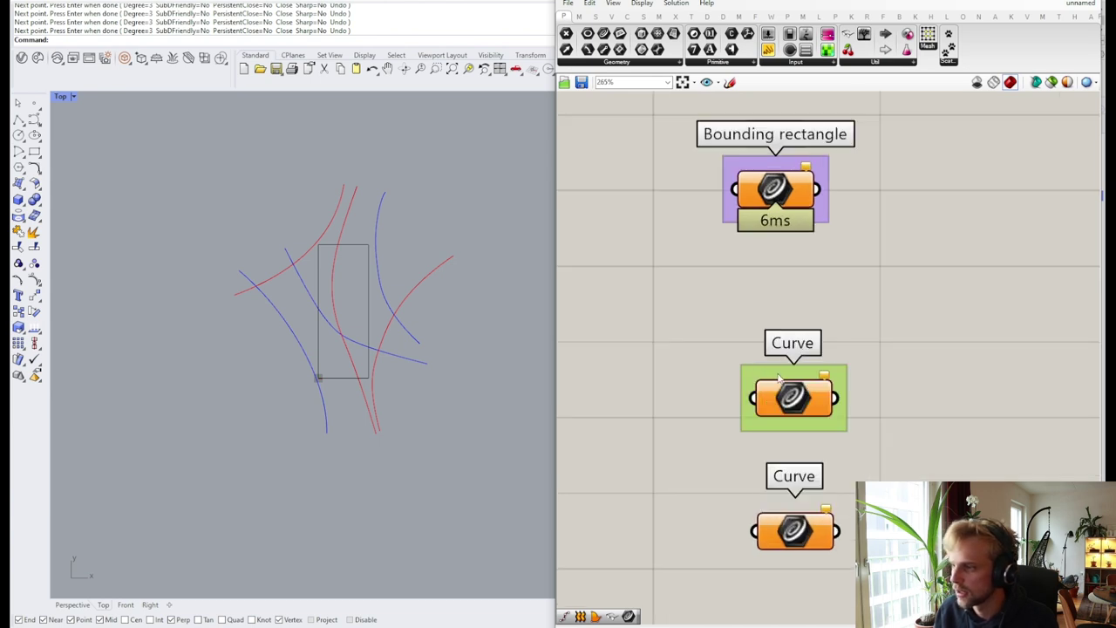
Step: Name the middle Curve parameter's group "X direction curves"
right_click(780, 377)
text(X)
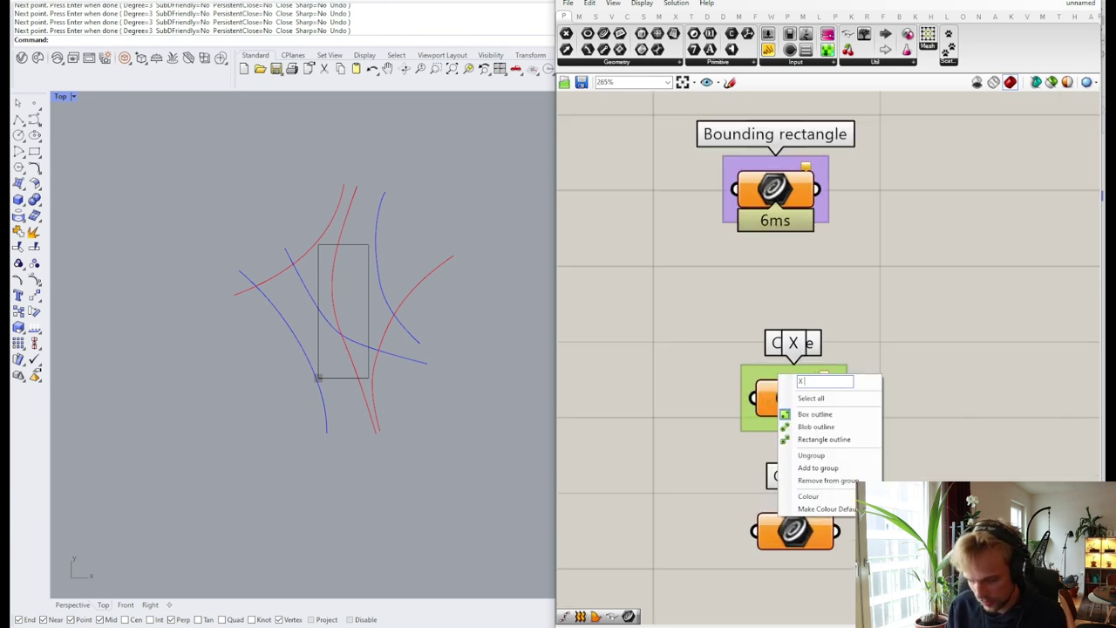
text( directions)
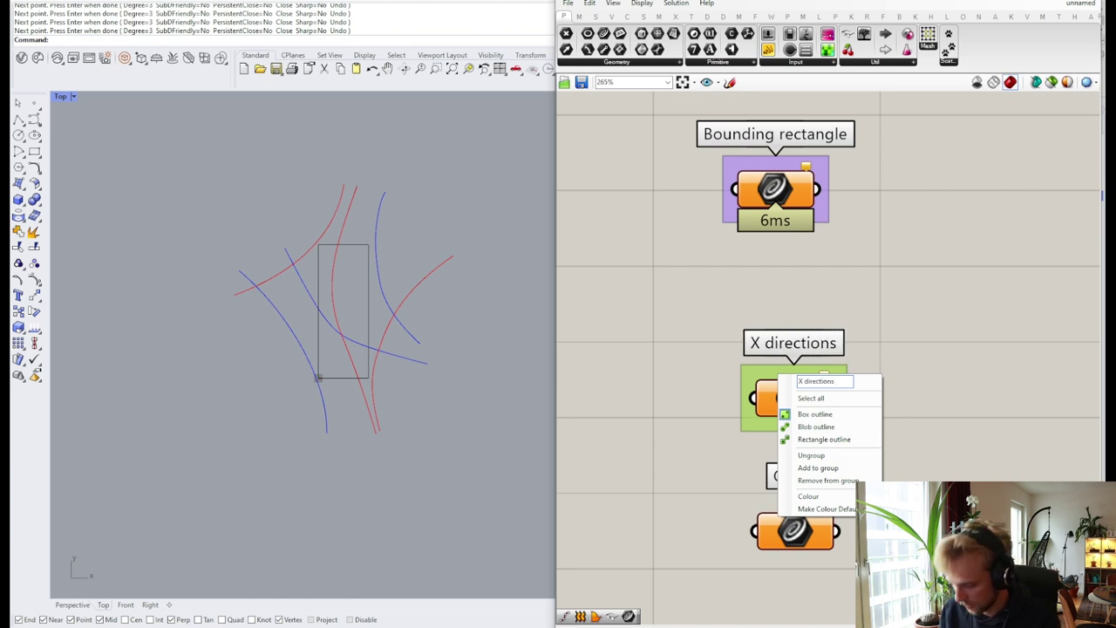
key(BackSpace)
text(curves)
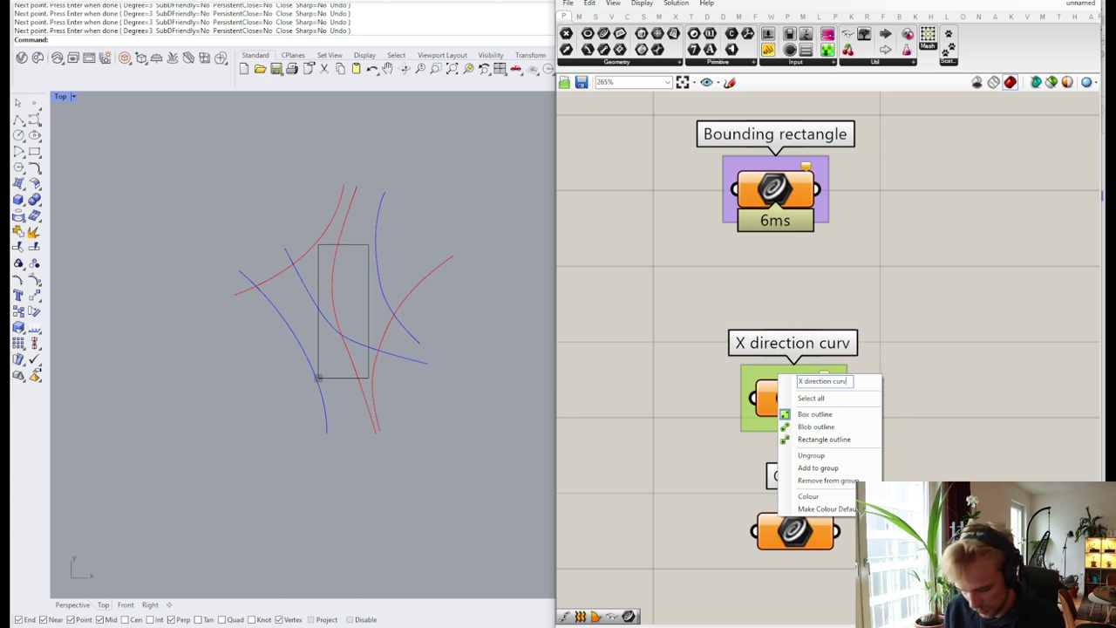
click(764, 283)
Step: Group the lowest Curve parameter and name its group "Y direction curves"
right_drag(771, 493, 780, 442)
click(809, 479)
middle_click(809, 480)
click(804, 442)
right_click(778, 459)
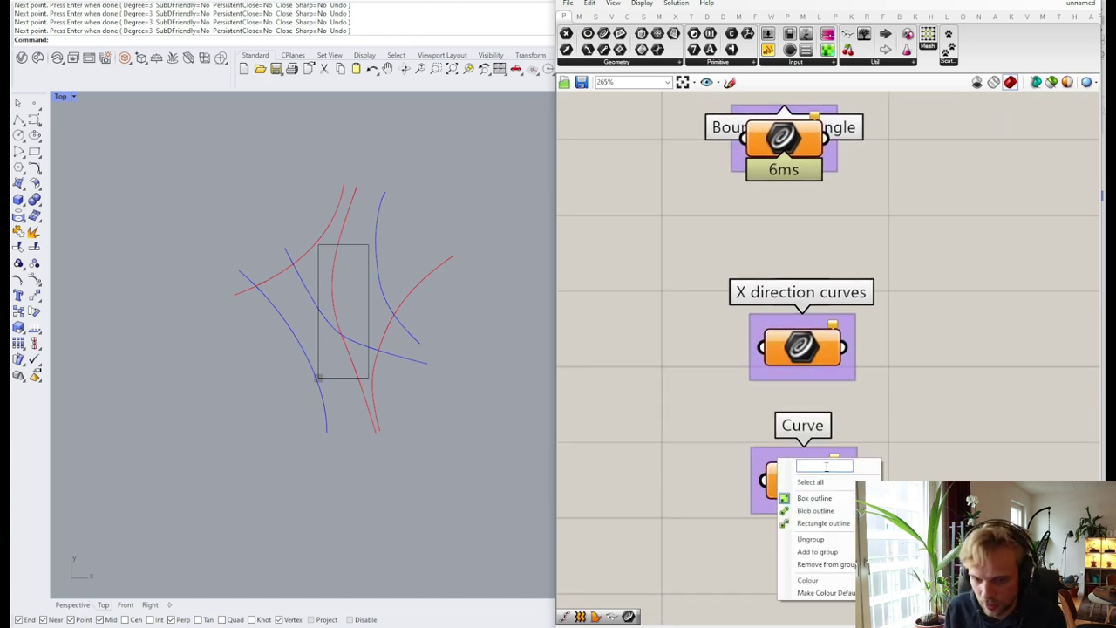
mouse_move(807, 580)
text(Y direction curves)
key(Return)
Step: Move the Bounding rectangle parameter closer to the other two and align all three in one vertical column
scroll(824, 217, down, 1)
drag(793, 153, 795, 205)
scroll(905, 234, down, 2)
drag(941, 397, 774, 212)
click(874, 259)
Step: Reference the black rectangle from Rhino as the single curve of the Bounding rectangle parameter
click(781, 213)
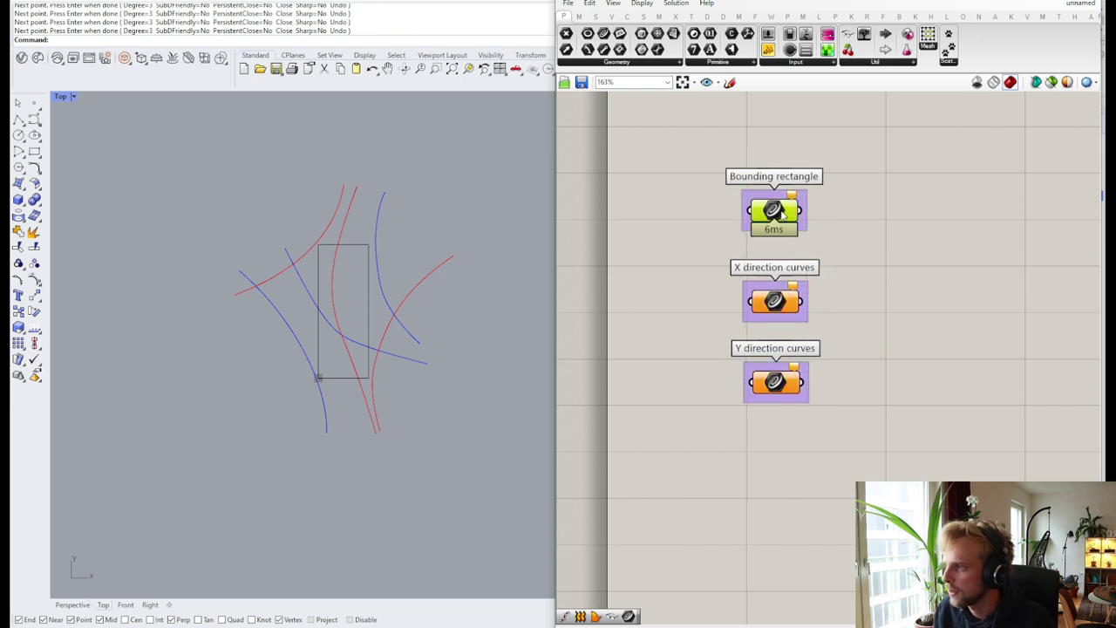
right_click(781, 211)
click(828, 370)
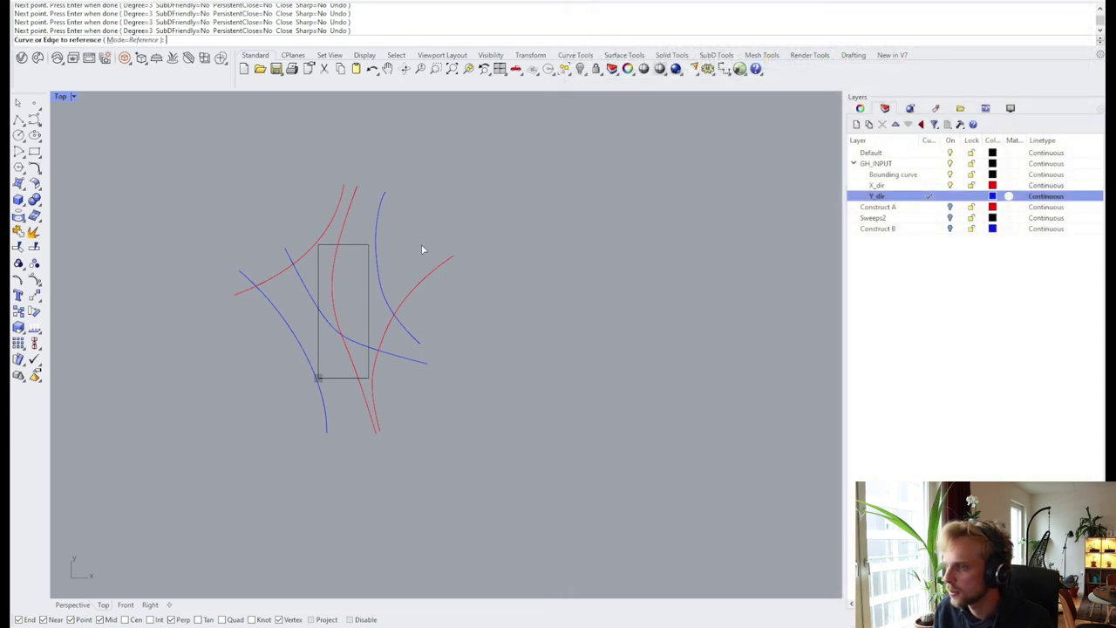
click(346, 245)
Step: Space out the stack by moving the Bounding rectangle parameter further up and the X direction curves parameter slightly up
drag(797, 217, 789, 180)
click(854, 219)
scroll(819, 255, down, 4)
right_drag(789, 209, 796, 318)
scroll(796, 318, up, 2)
drag(815, 329, 792, 229)
click(842, 314)
right_drag(812, 411, 800, 300)
scroll(800, 299, up, 4)
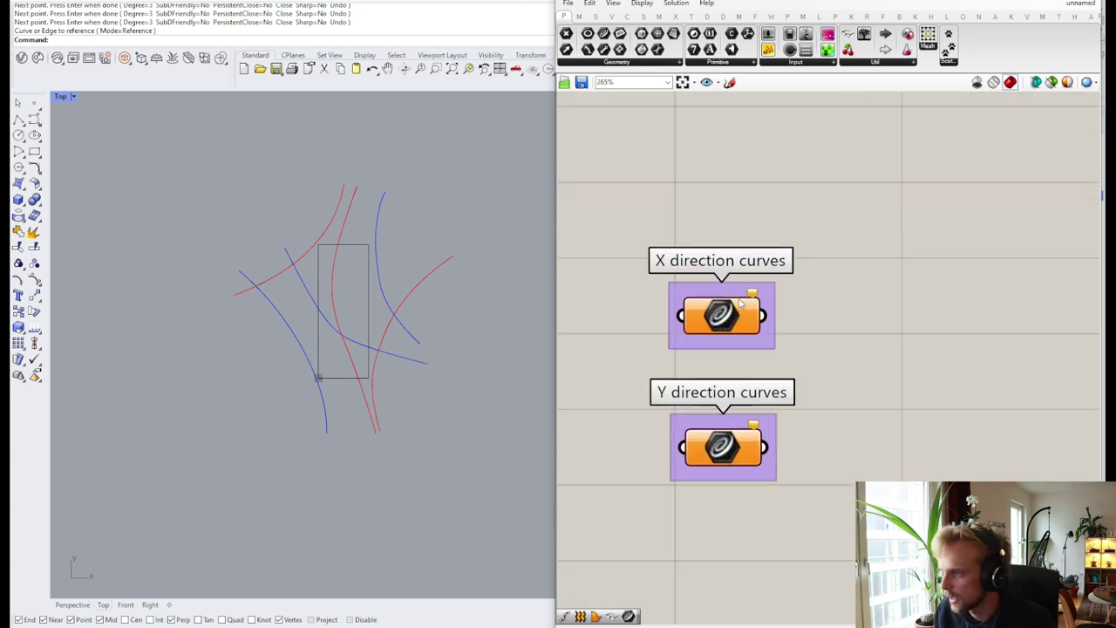
click(726, 283)
drag(941, 9, 1114, 209)
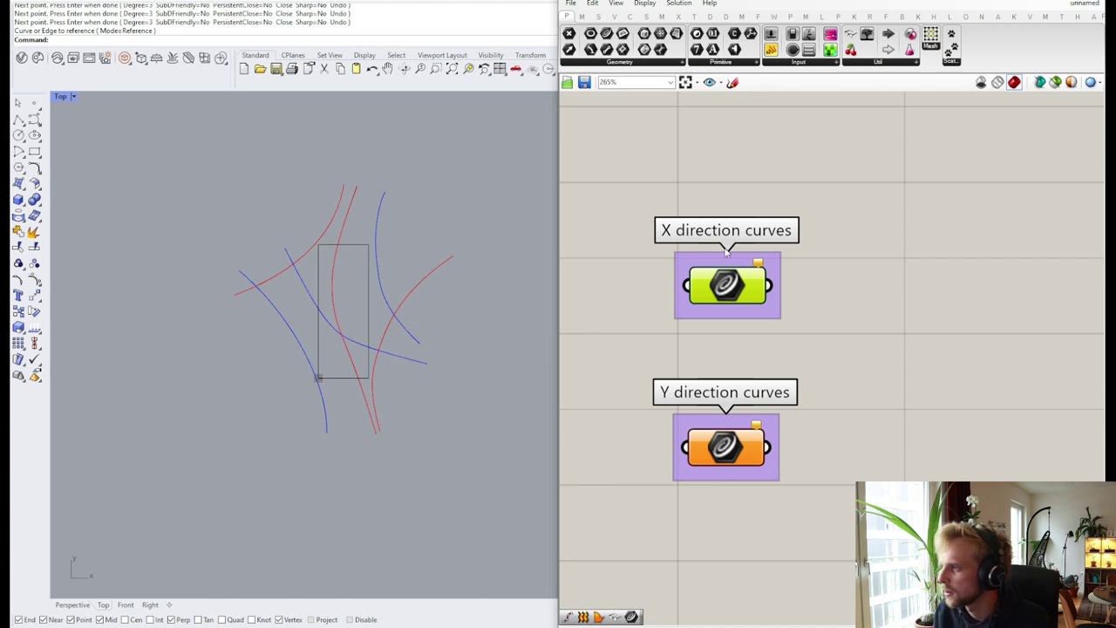
Step: Reference the three red Rhino curves as multiple curves in the X direction curves parameter
right_click(734, 277)
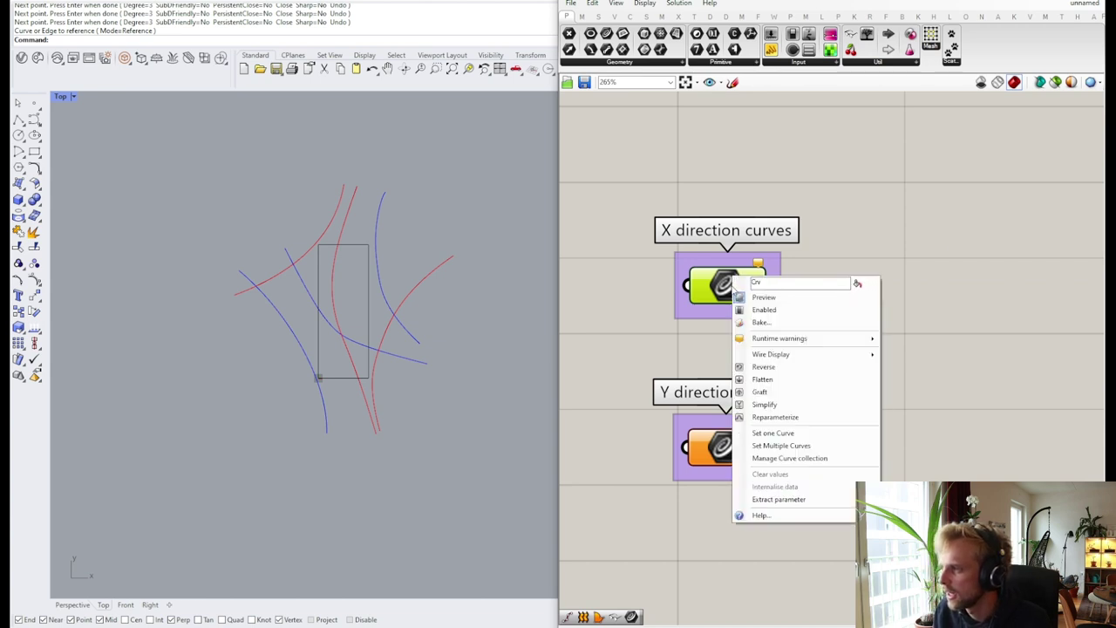
click(781, 447)
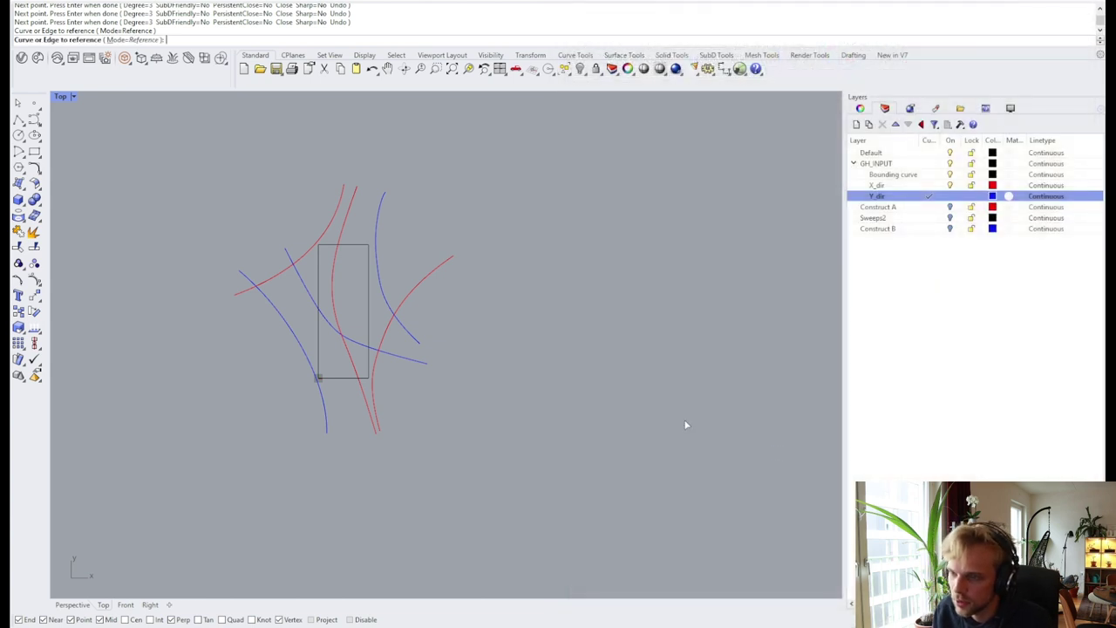
click(332, 214)
click(351, 222)
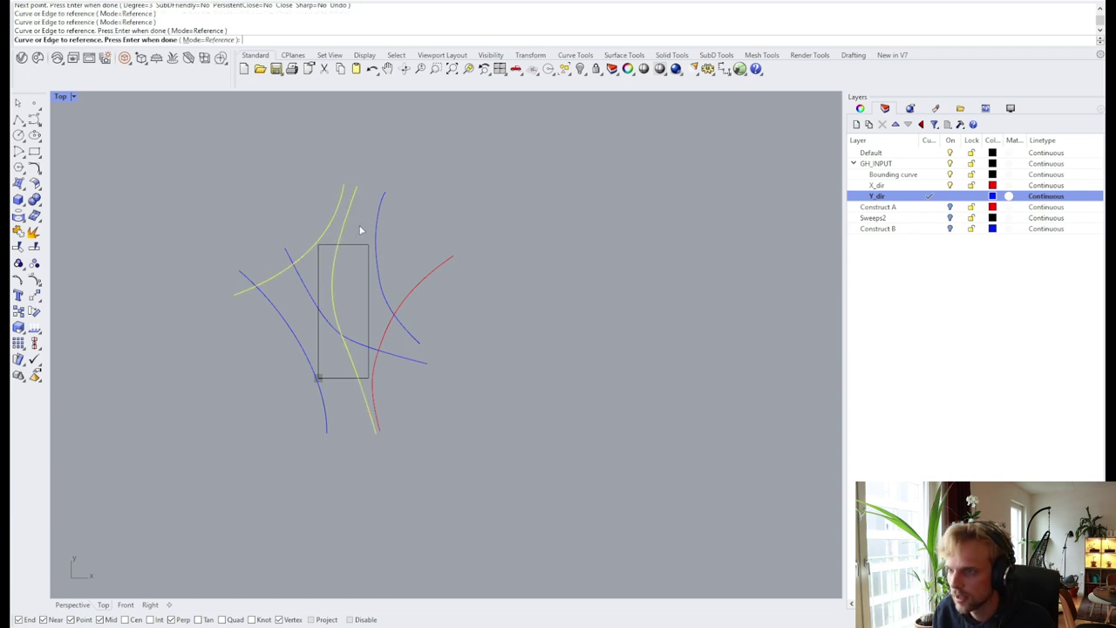
click(436, 277)
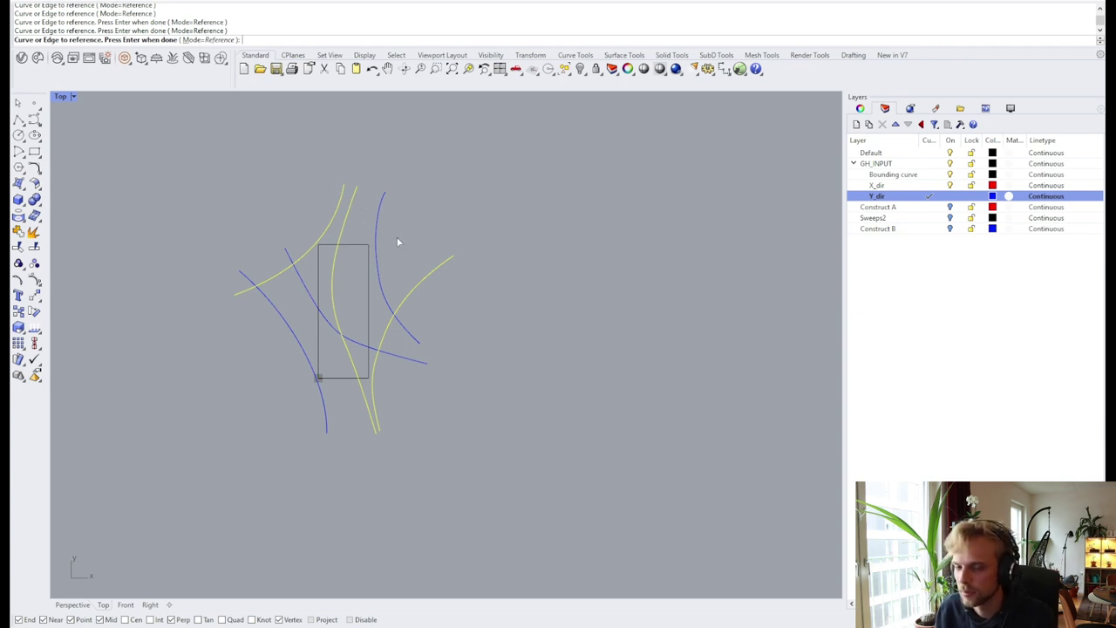
key(Return)
Step: Start referencing multiple Rhino curves for the Y direction curves parameter
right_drag(762, 332, 769, 321)
click(843, 301)
click(724, 426)
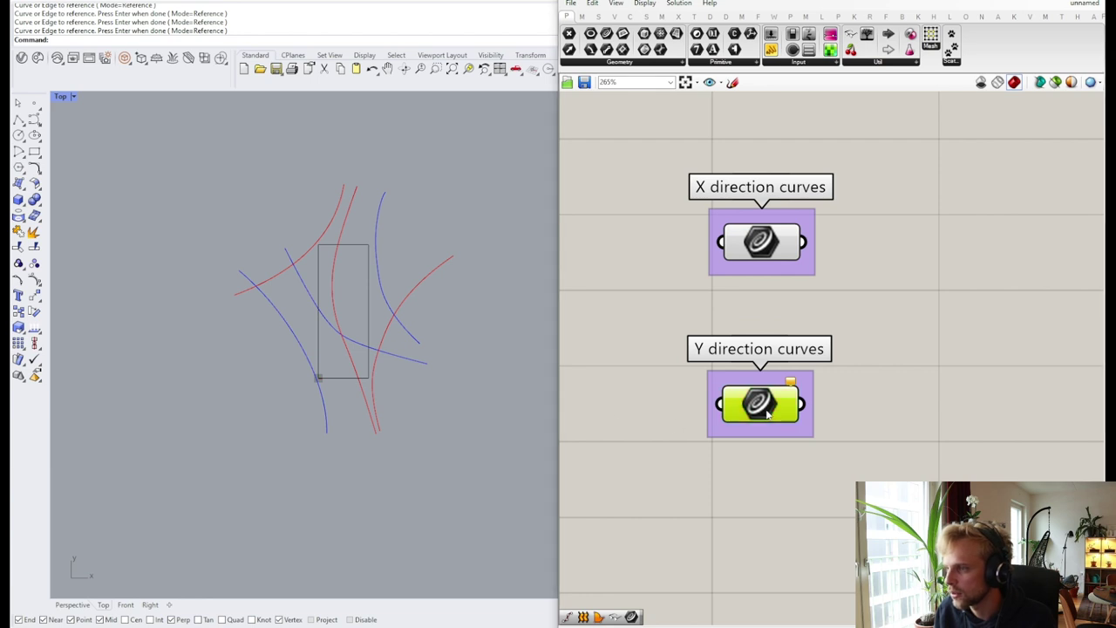
right_click(770, 397)
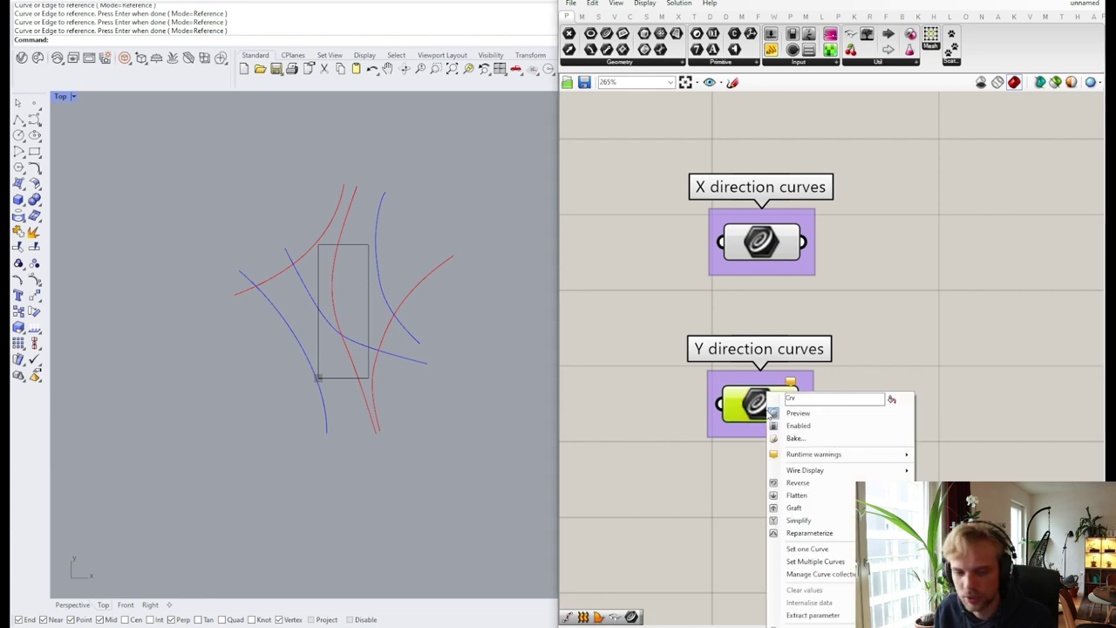
click(819, 561)
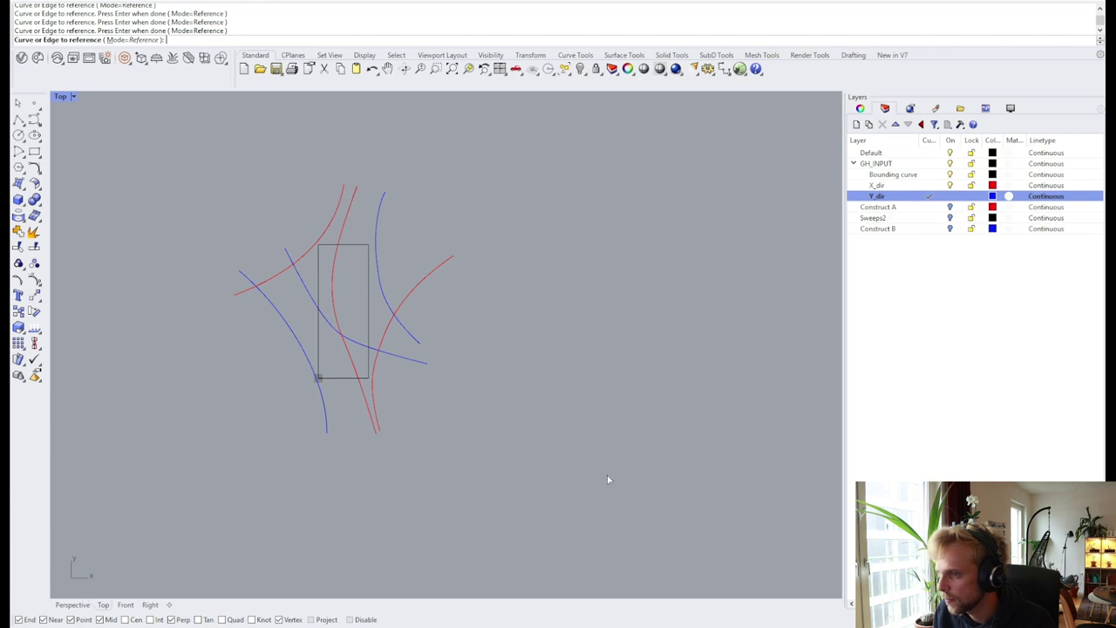
Step: Reference the three blue curves in the Y direction curves parameter and confirm the selection
click(325, 412)
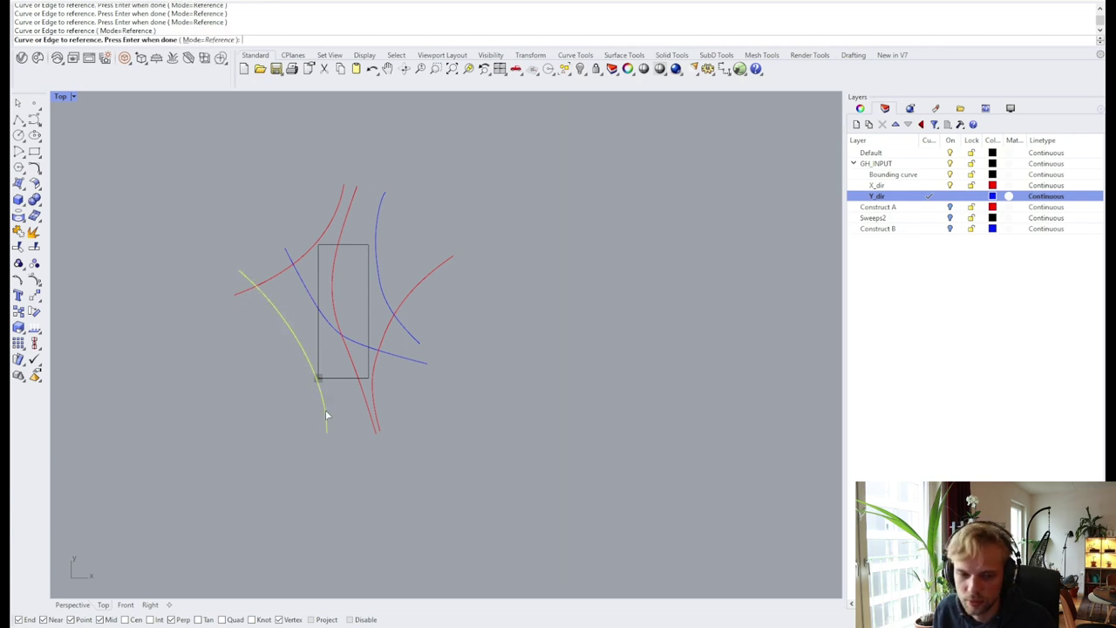
click(407, 364)
click(410, 334)
key(Return)
click(853, 367)
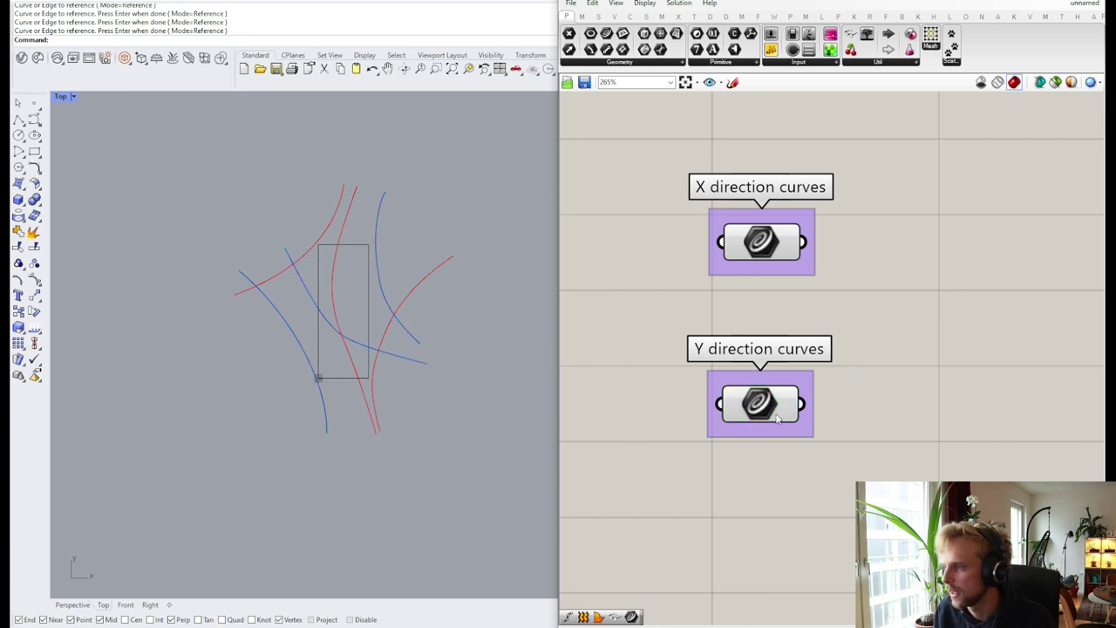
Step: Move the Y direction curves parameter further below the X direction curves parameter
drag(759, 406, 759, 460)
click(818, 349)
scroll(816, 349, down, 2)
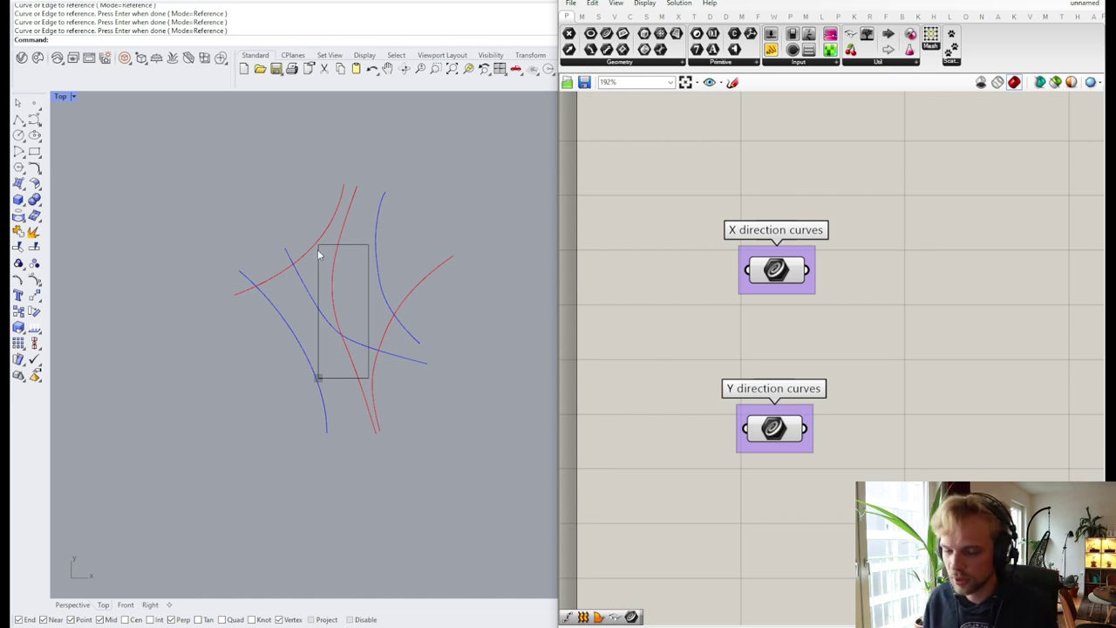
scroll(872, 249, down, 2)
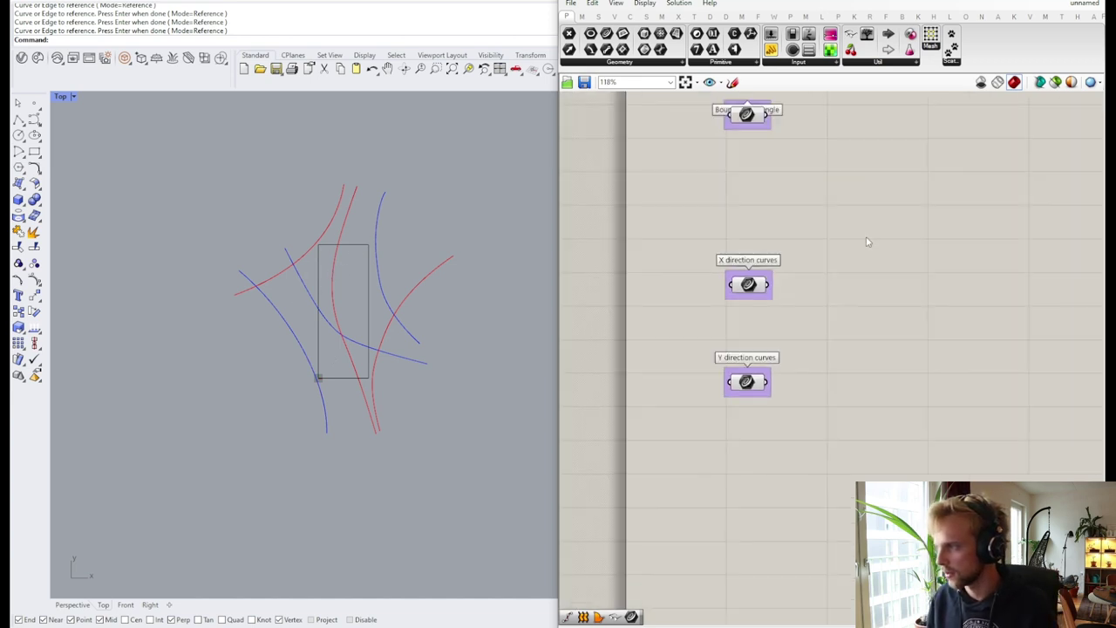
Step: Add a Tween Curve component on the canvas to the right of the X direction curves parameter
double_click(879, 224)
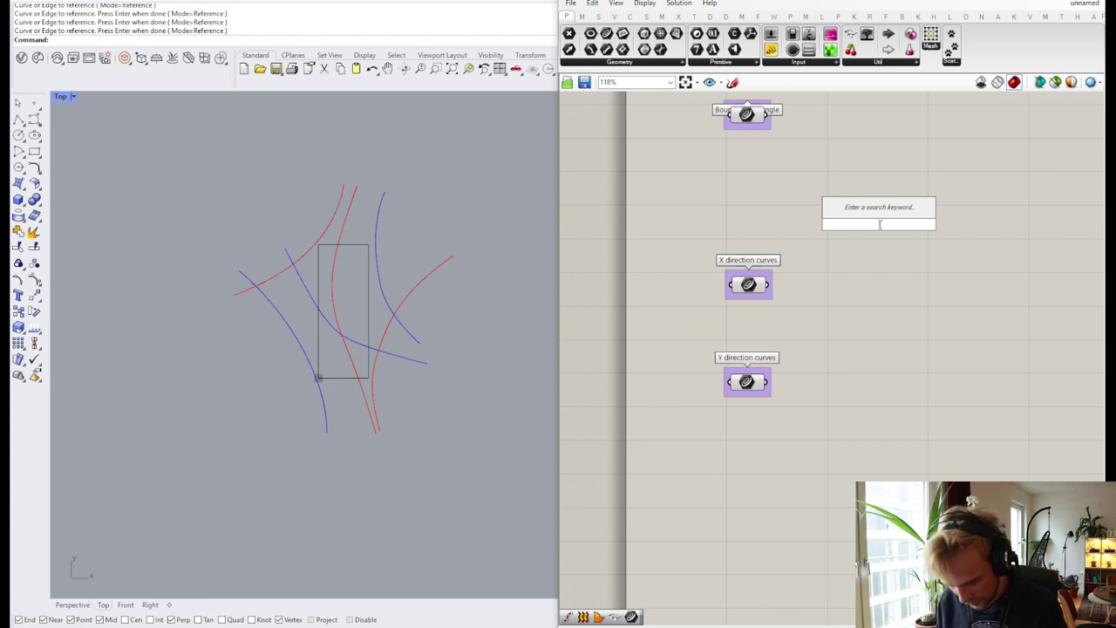
text(tween)
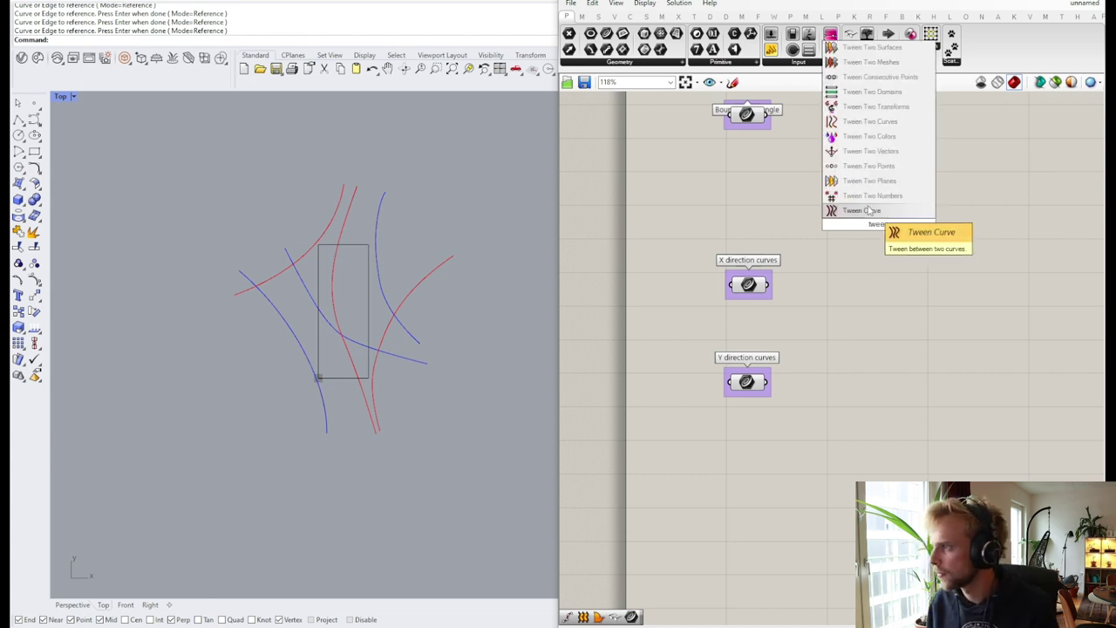
click(867, 211)
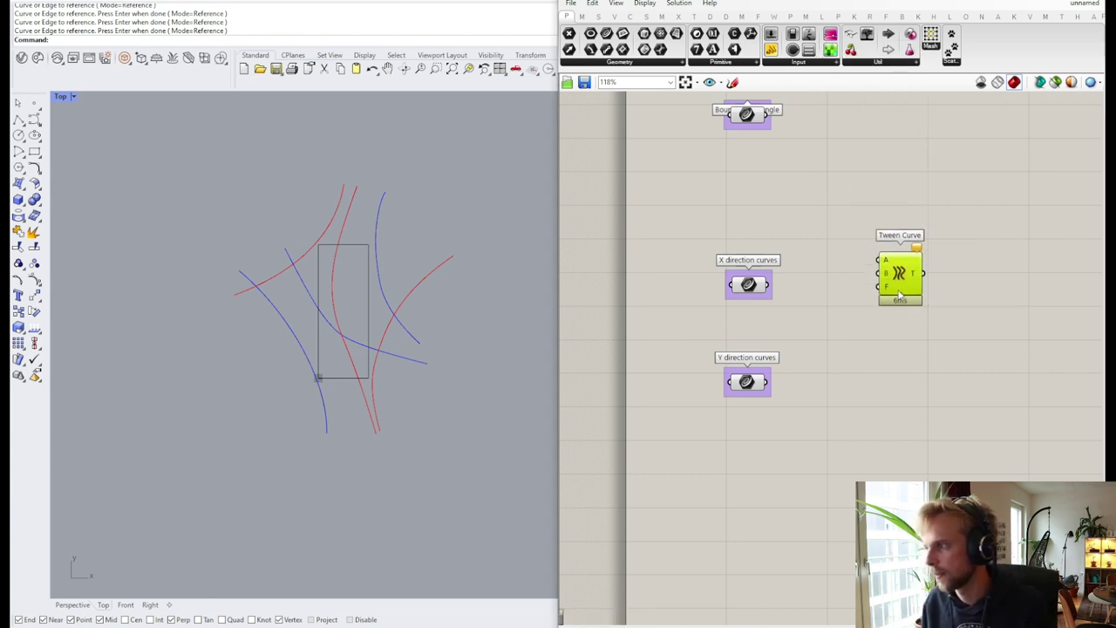
scroll(904, 282, up, 2)
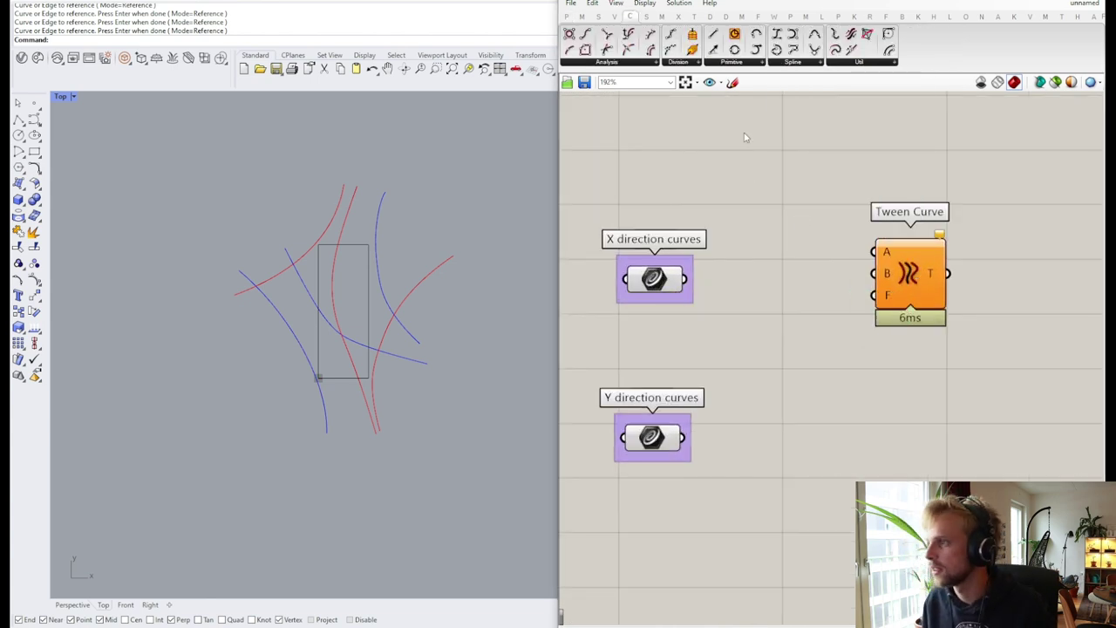
click(568, 15)
mouse_move(891, 276)
mouse_down()
mouse_move(909, 298)
mouse_move(899, 285)
mouse_up()
right_drag(833, 258, 810, 207)
scroll(810, 207, down, 1)
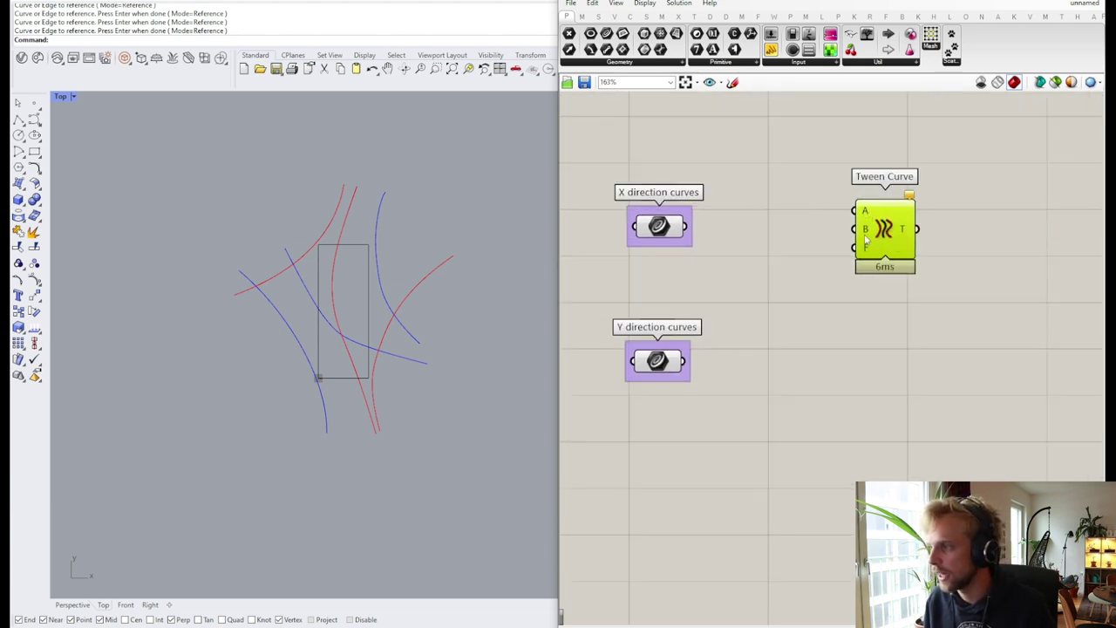
Step: Move the X direction curves parameter away from the Tween Curve component to leave room between them
mouse_move(864, 234)
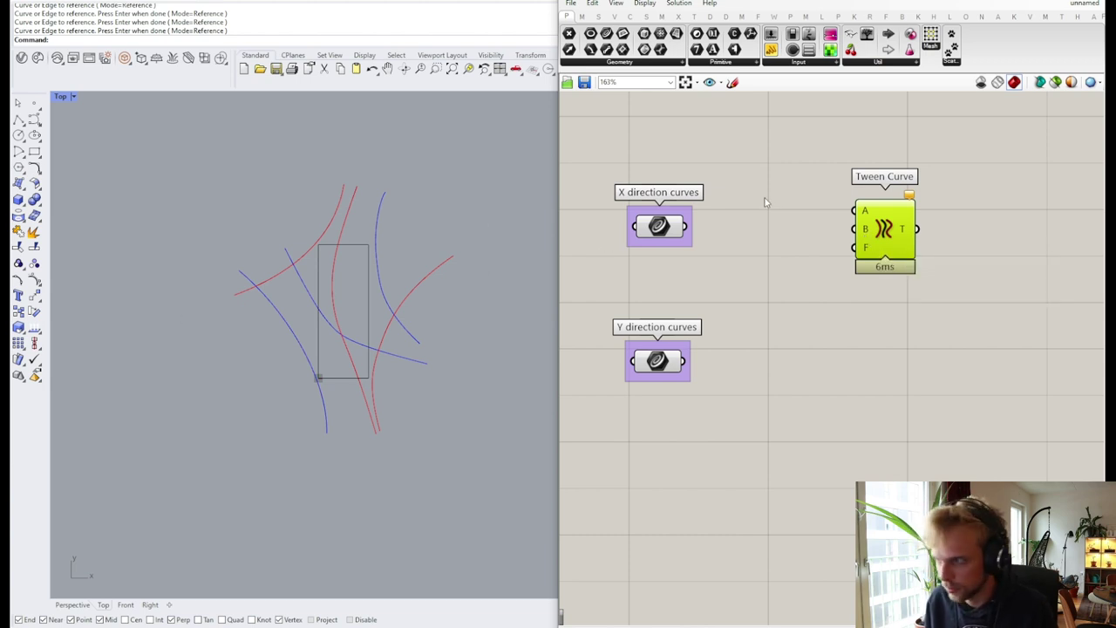
right_drag(616, 243, 660, 297)
drag(707, 273, 660, 241)
click(798, 221)
click(763, 239)
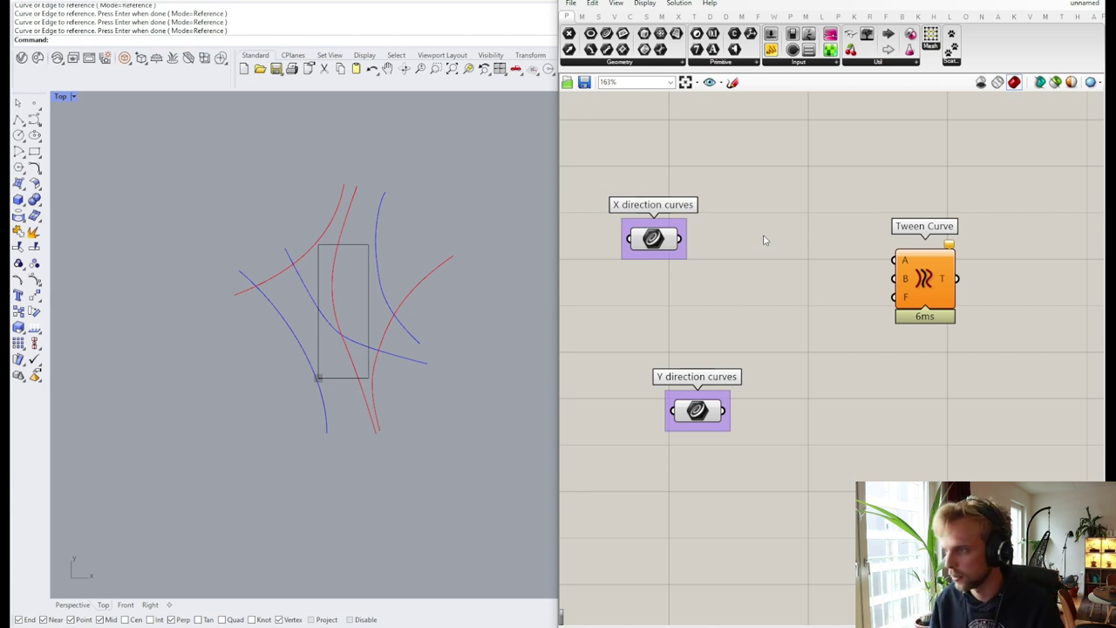
Step: Add a List Item component beside the X direction curves parameter and connect those curves to its L input
double_click(764, 240)
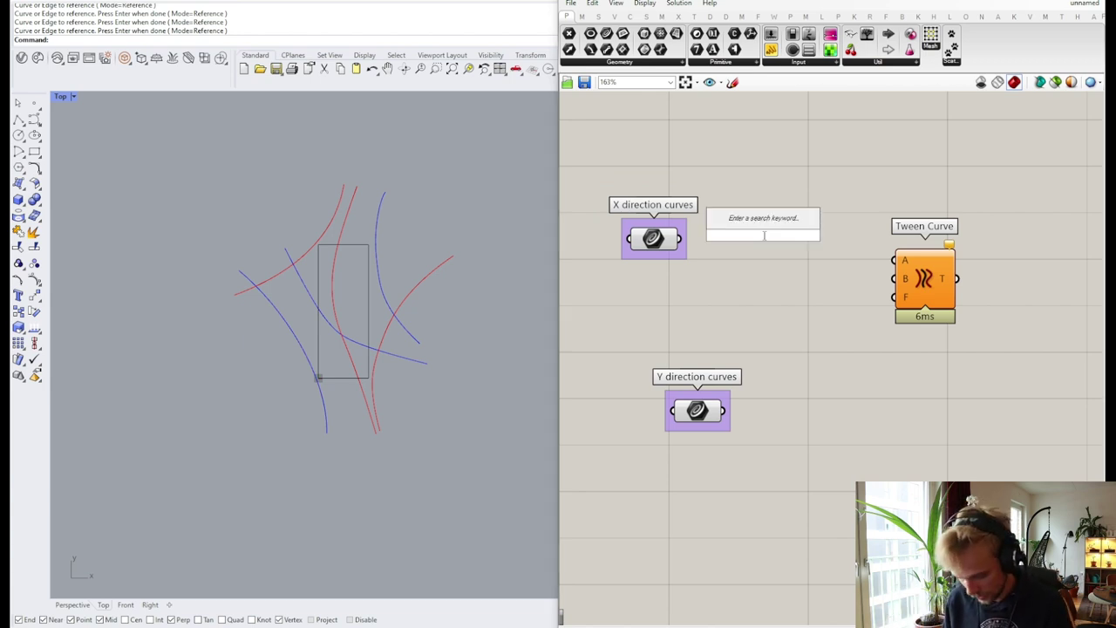
text(list item)
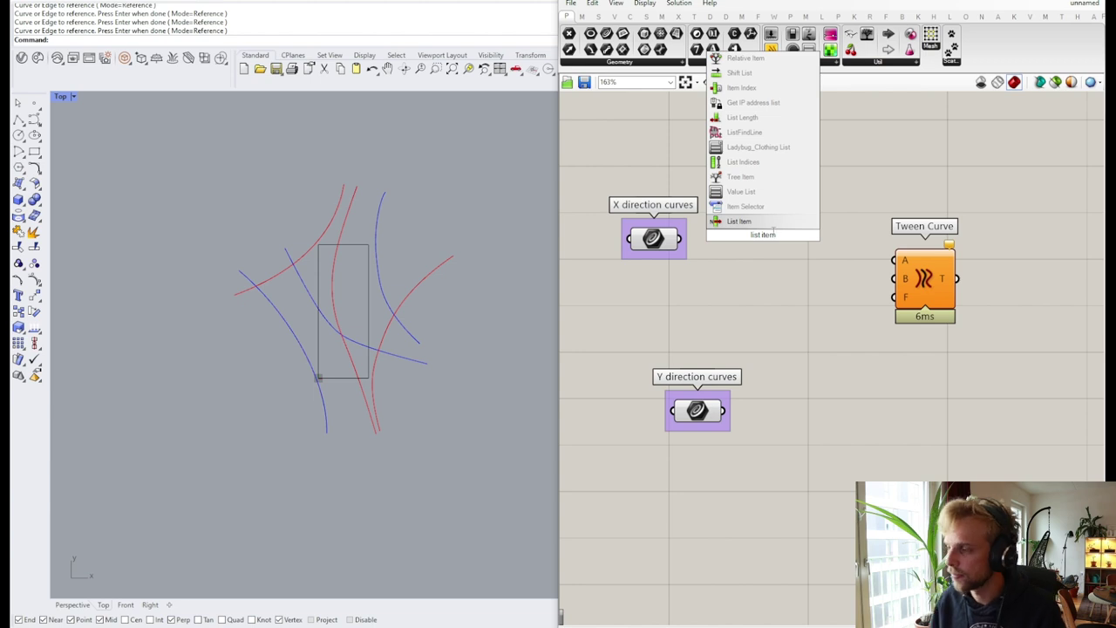
key(Return)
scroll(696, 235, up, 1)
scroll(696, 235, up, 2)
drag(613, 246, 746, 259)
drag(792, 290, 785, 272)
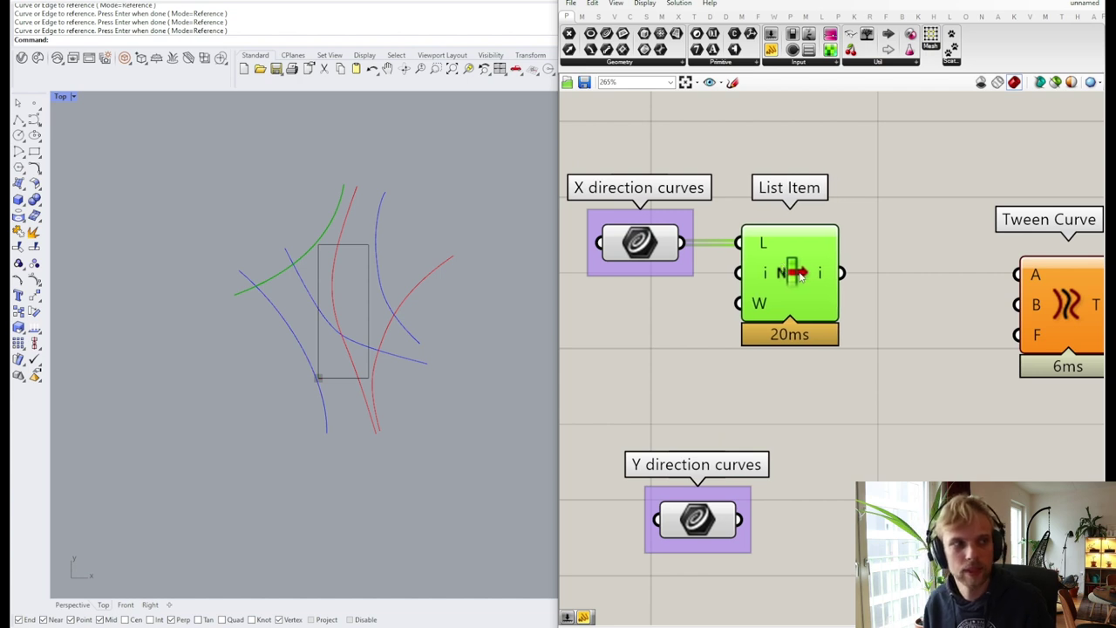
Step: Insert two extra outputs, +1 and +2, on the List Item component
scroll(797, 279, up, 7)
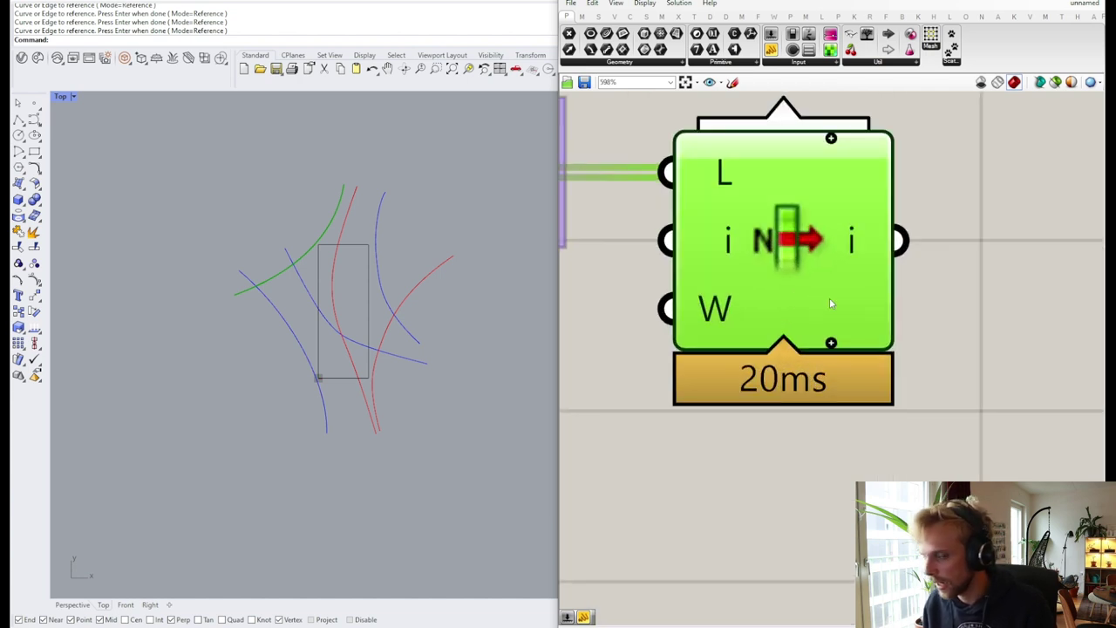
scroll(830, 298, down, 2)
scroll(820, 358, down, 3)
scroll(835, 279, up, 2)
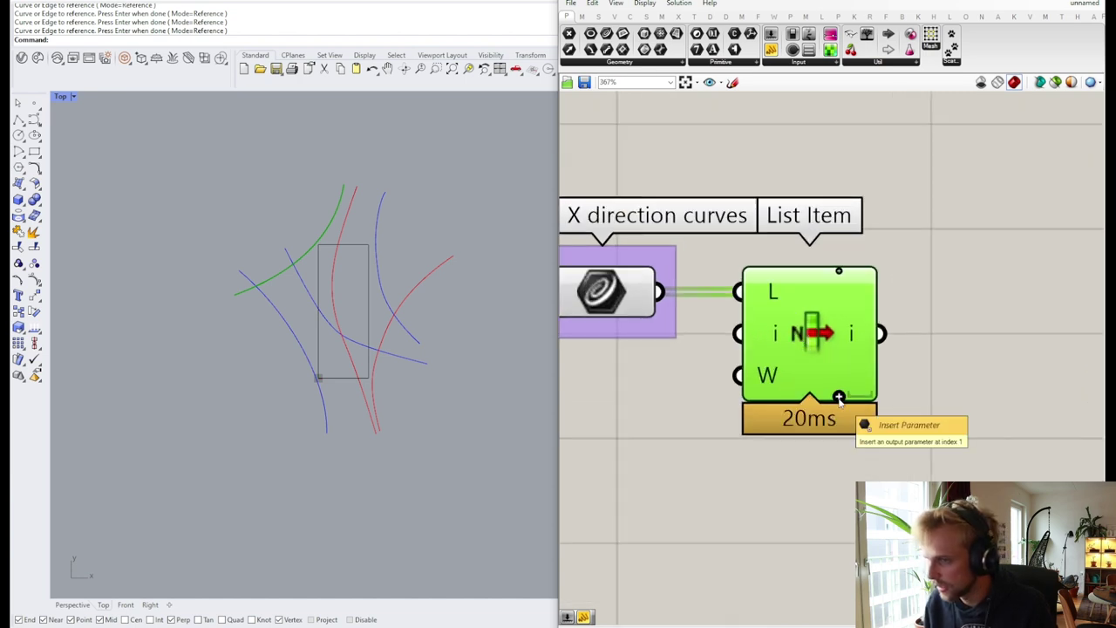
click(839, 397)
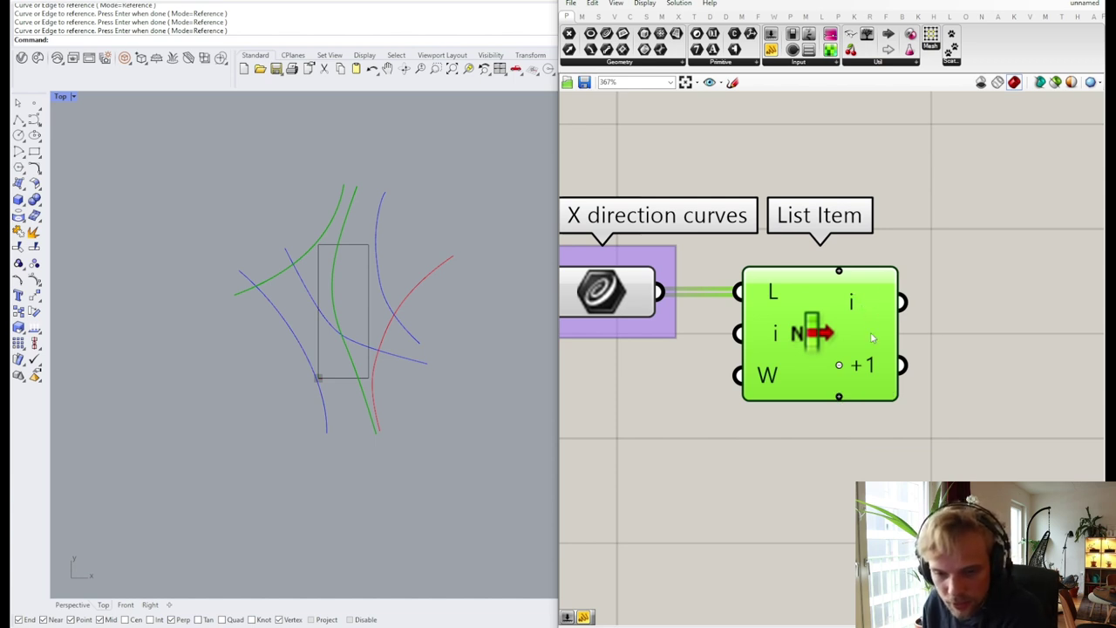
click(850, 406)
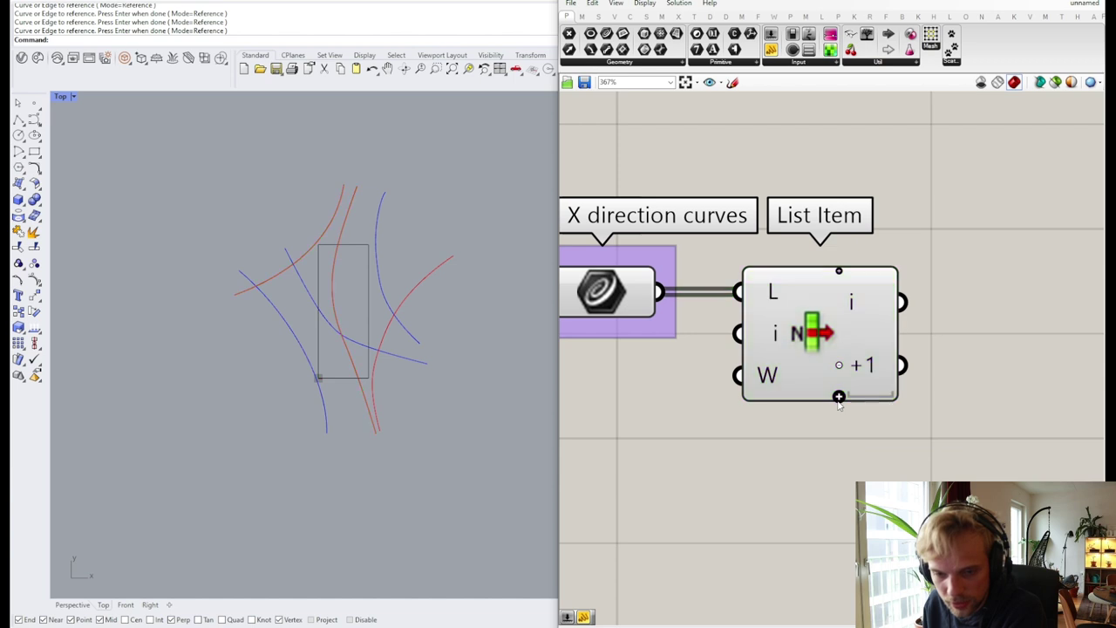
click(839, 397)
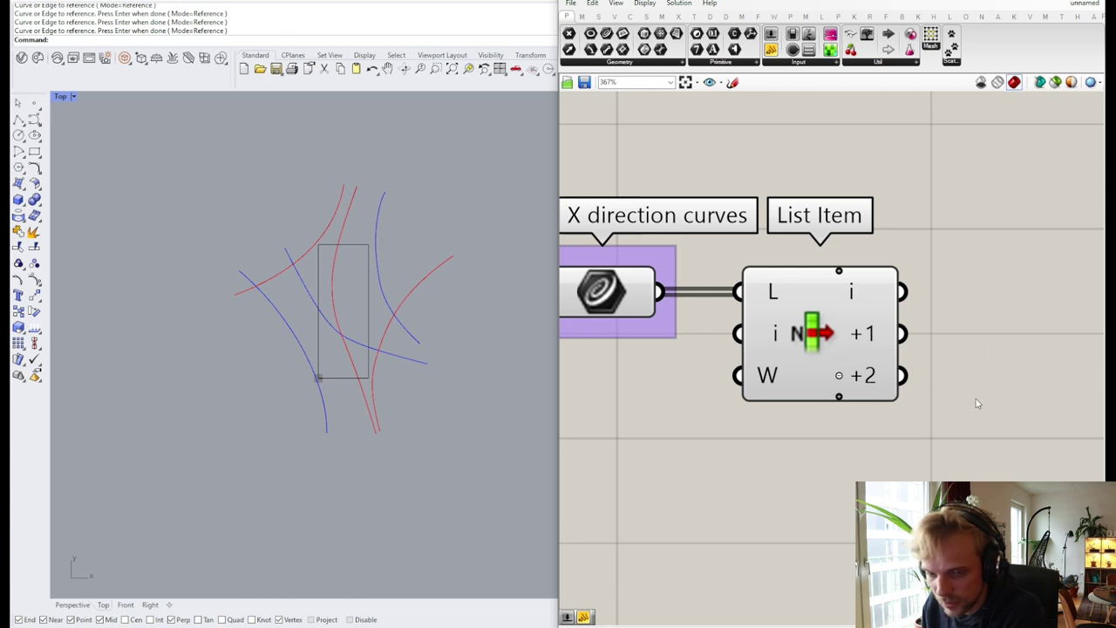
Step: Duplicate the List Item component beside the Y direction curves parameter and connect those curves to the copy's L input
scroll(983, 404, down, 4)
click(789, 268)
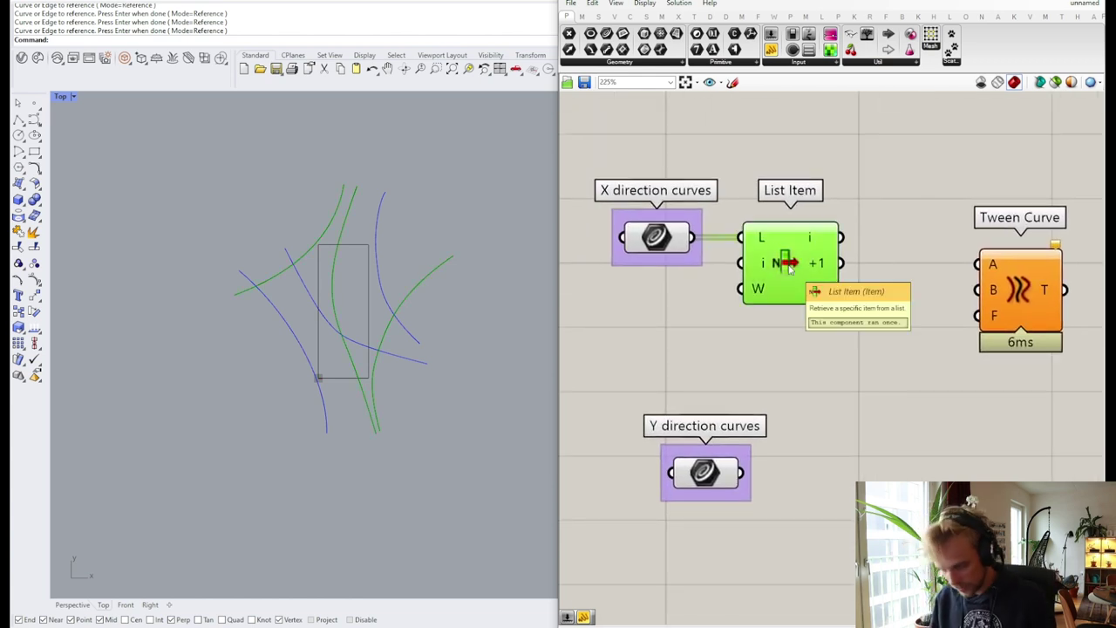
key(ctrl+v)
drag(789, 269, 836, 489)
drag(740, 473, 806, 476)
drag(705, 473, 665, 472)
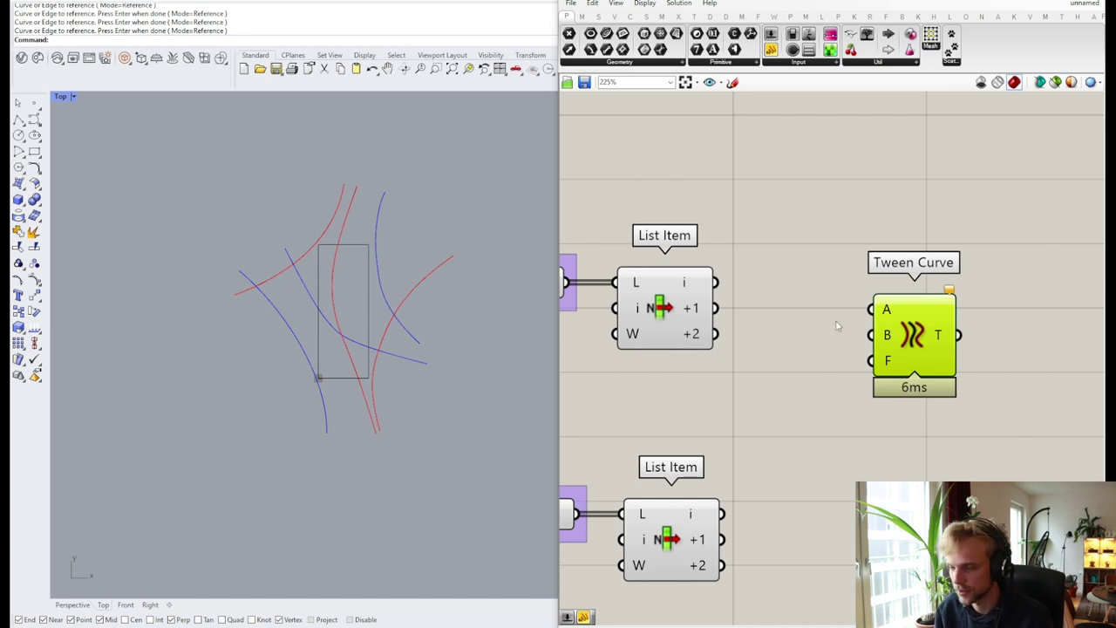
Step: Reposition the Tween Curve component and connect output i of the X direction List Item to its A input
drag(906, 370, 942, 355)
click(815, 257)
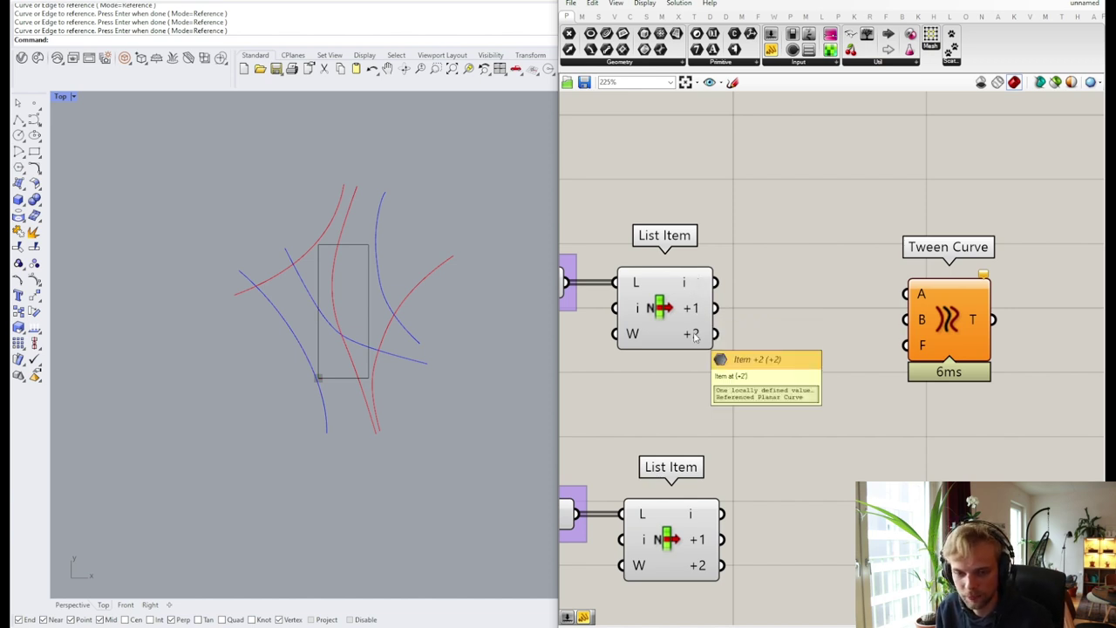
drag(955, 323, 907, 241)
drag(717, 281, 861, 212)
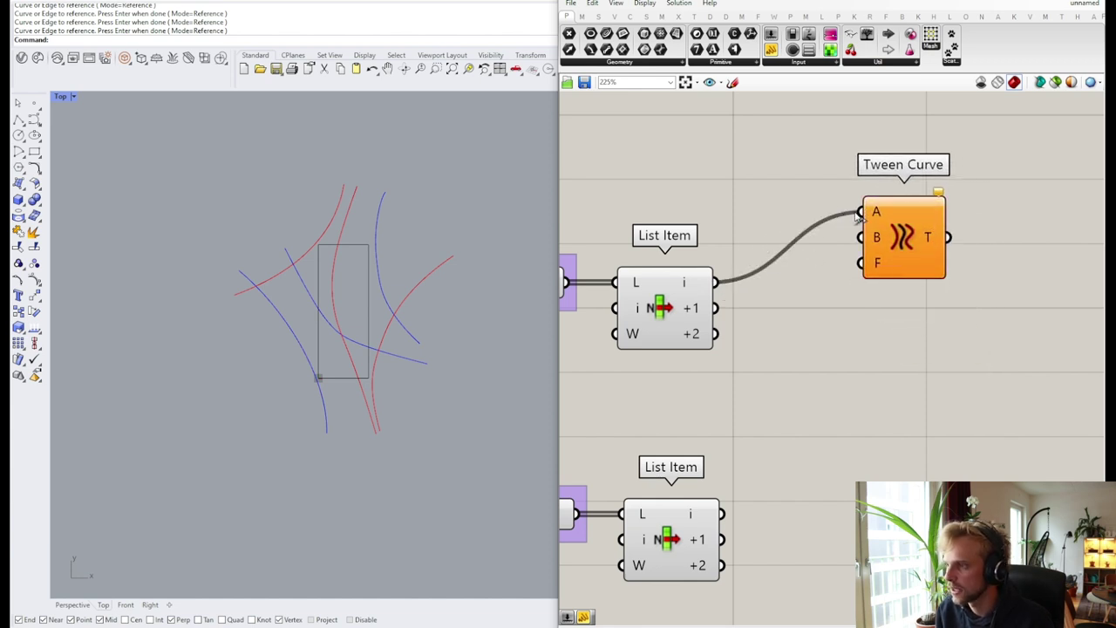
Step: Shift the X direction curves parameter left and align the Tween Curve component level with its List Item
scroll(936, 261, down, 3)
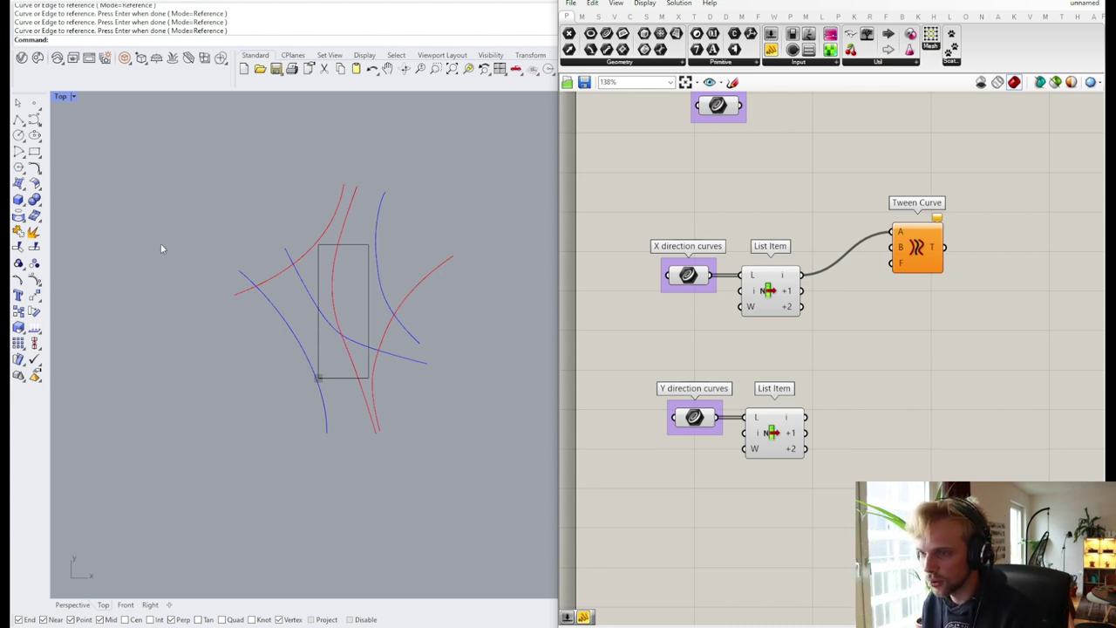
drag(698, 278, 678, 277)
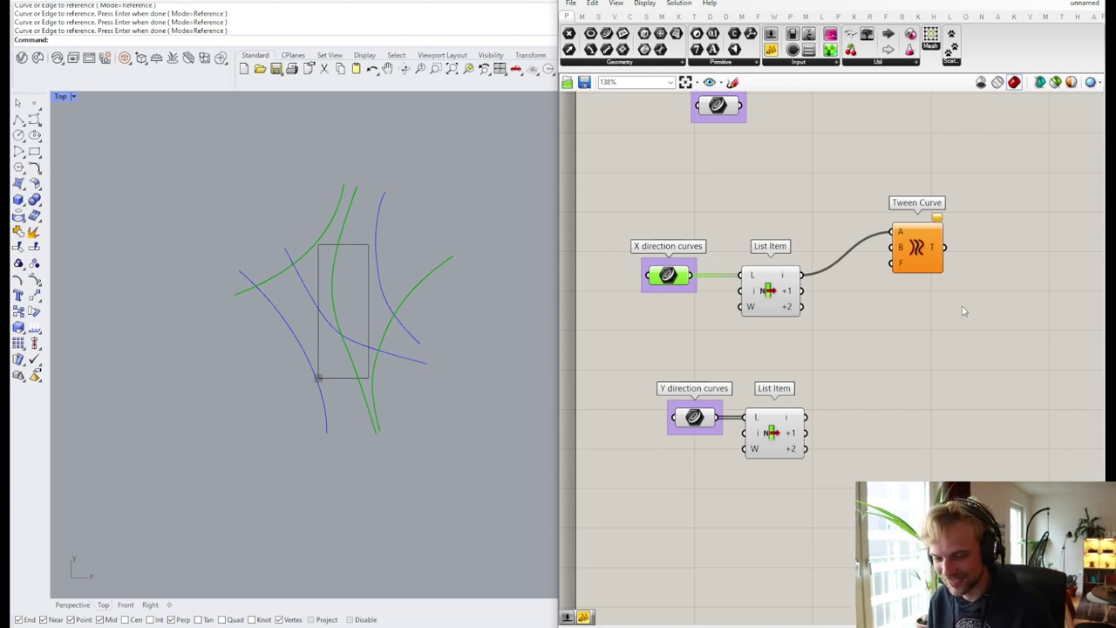
drag(891, 263, 896, 286)
drag(916, 249, 892, 292)
click(781, 248)
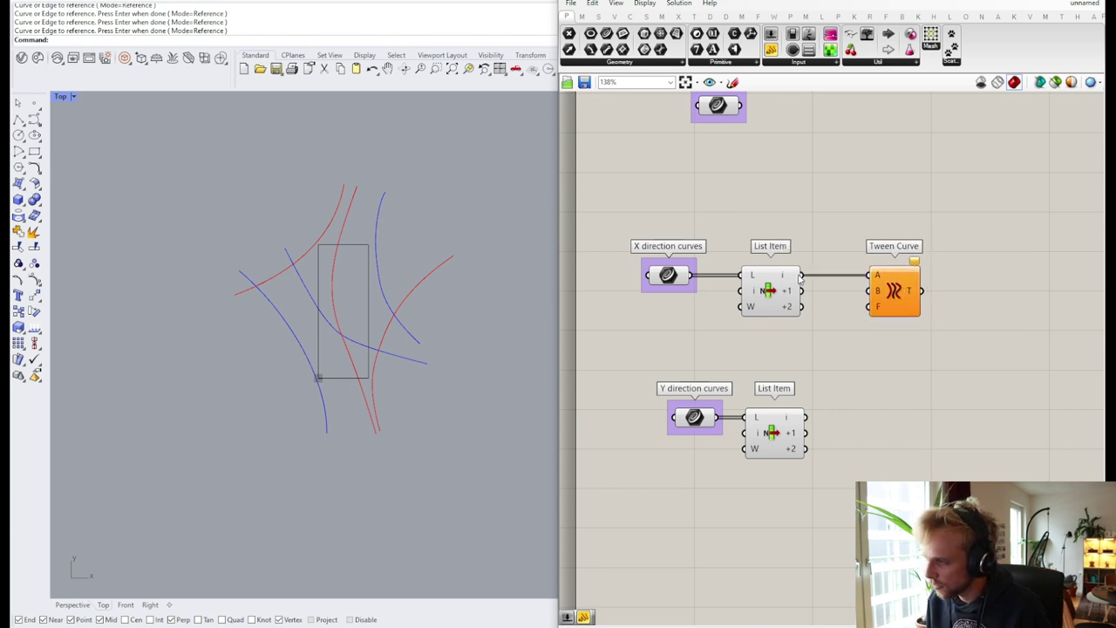
Step: Connect output +1 of the X direction List Item to Tween Curve's B input and select Tween Curve to preview it
click(763, 290)
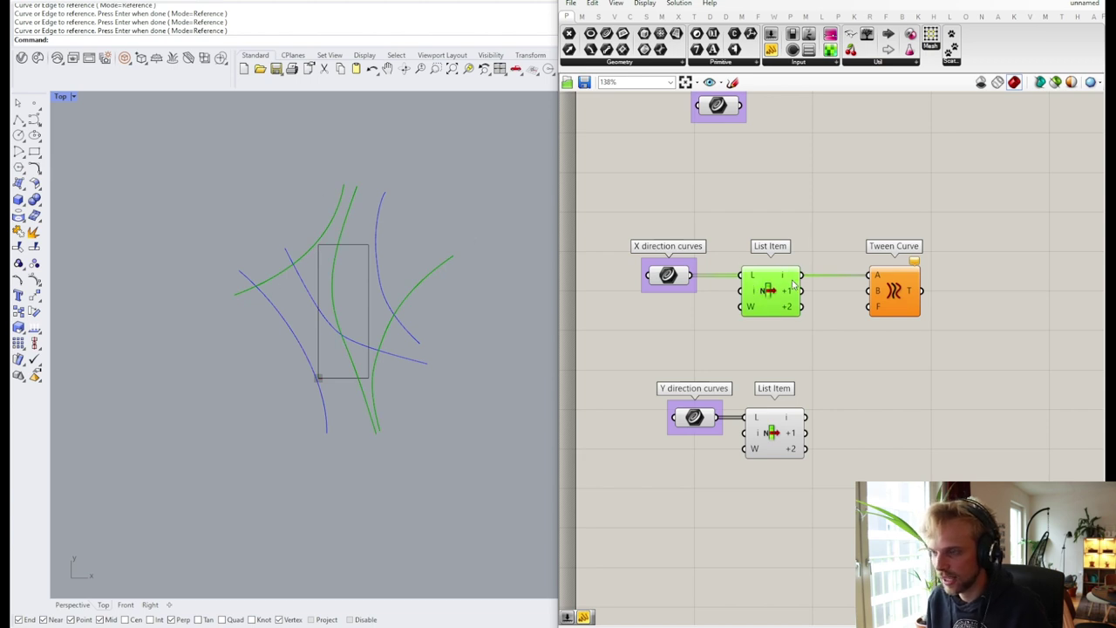
click(806, 221)
scroll(785, 292, up, 1)
drag(806, 291, 907, 301)
click(909, 301)
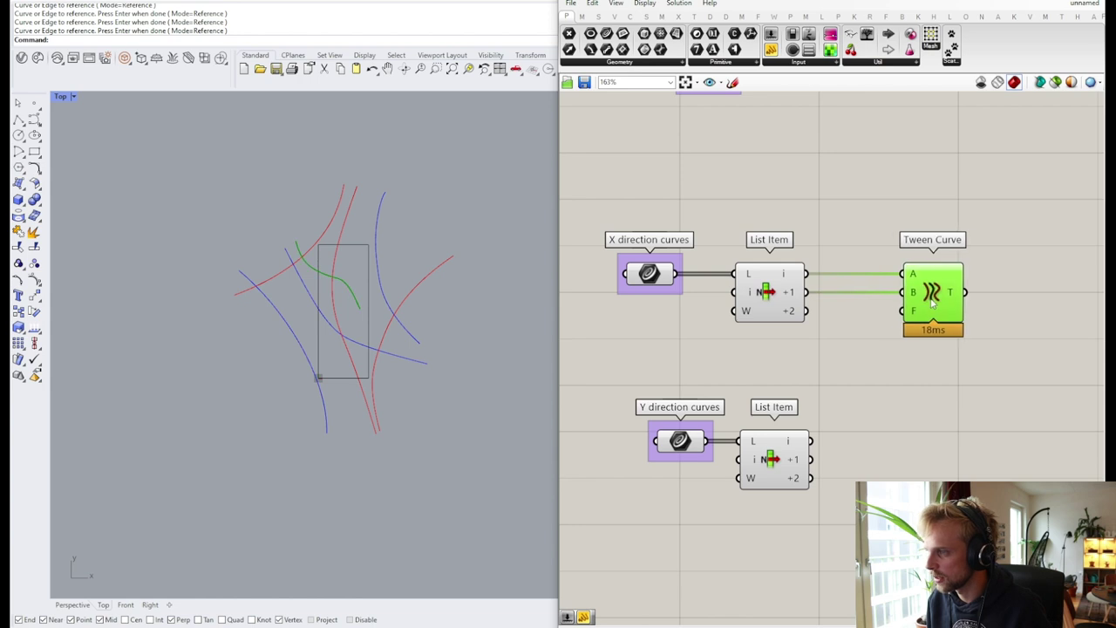
Step: Move Tween Curve further right, add a 0.500 number slider and connect it to the component's F input
scroll(837, 272, up, 2)
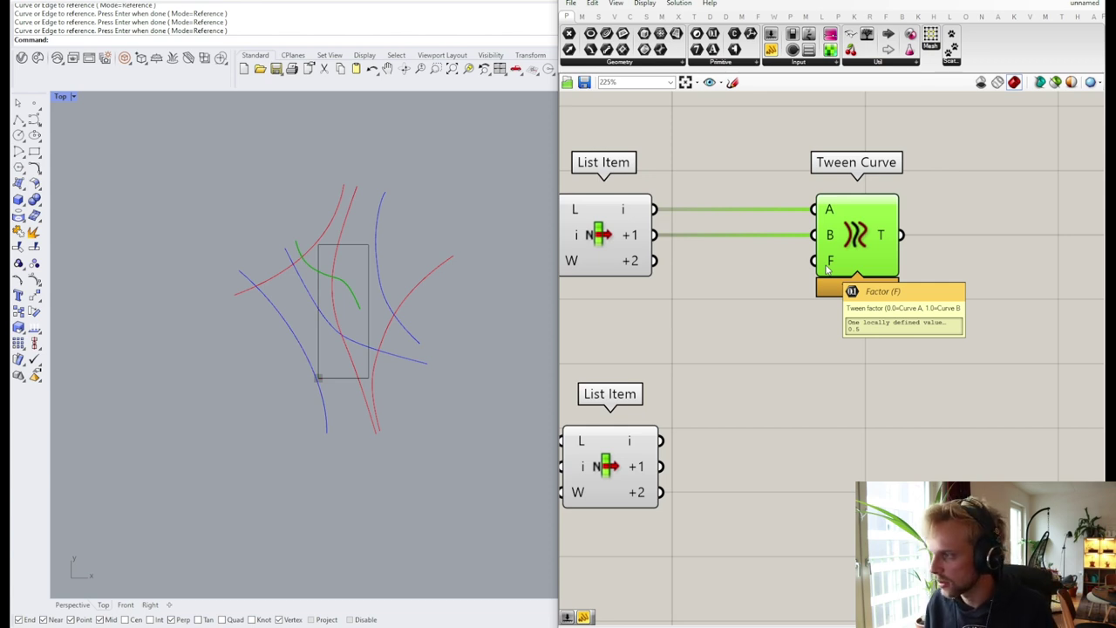
drag(858, 257, 976, 258)
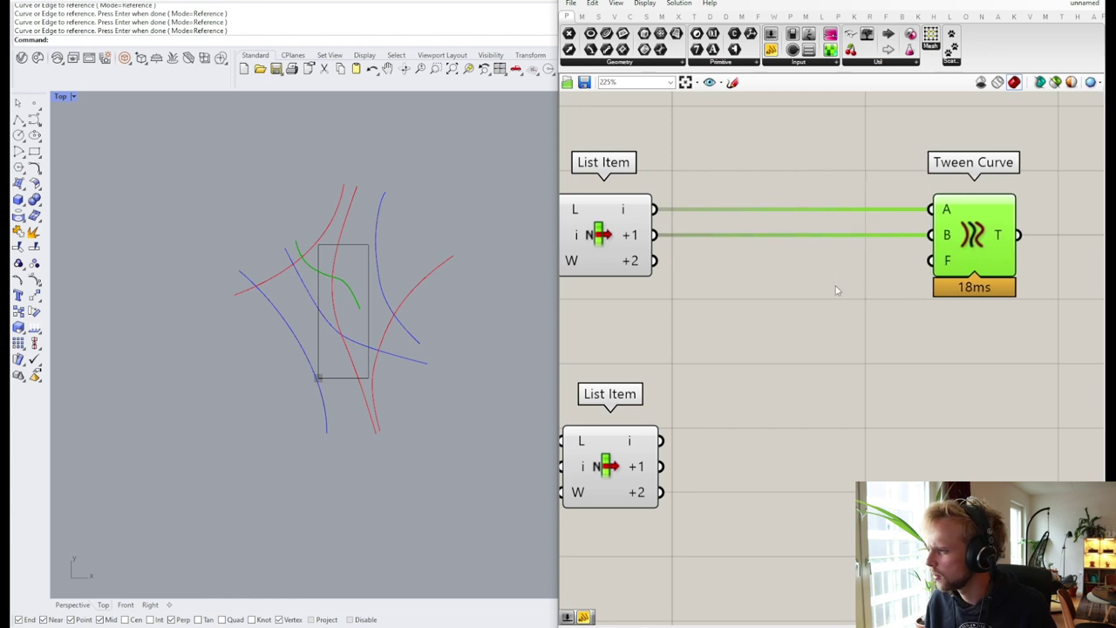
double_click(806, 312)
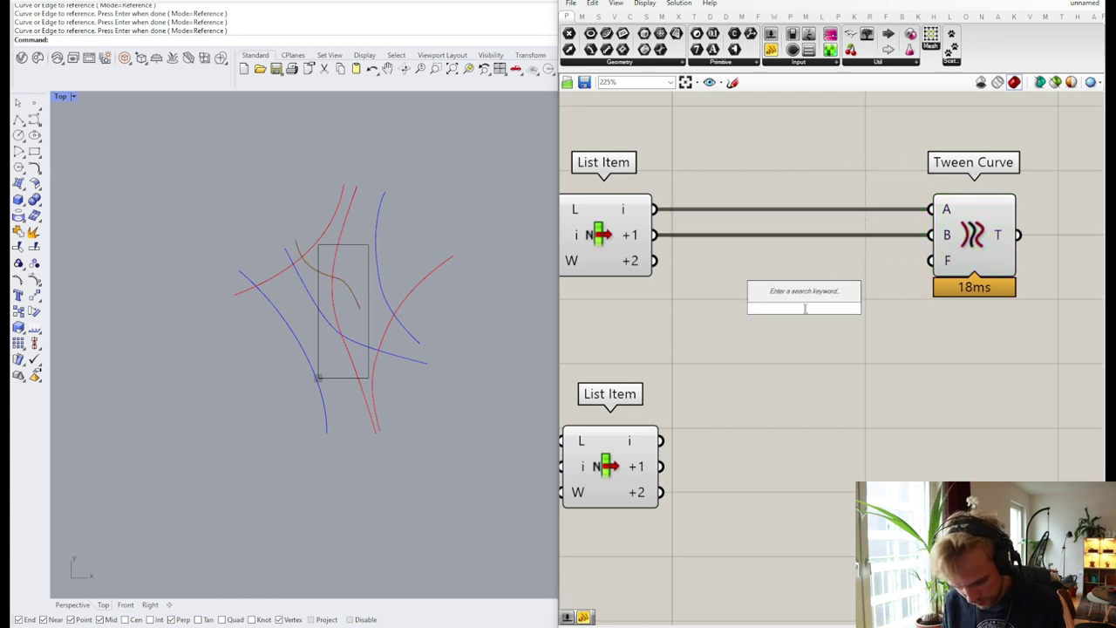
text(0.500)
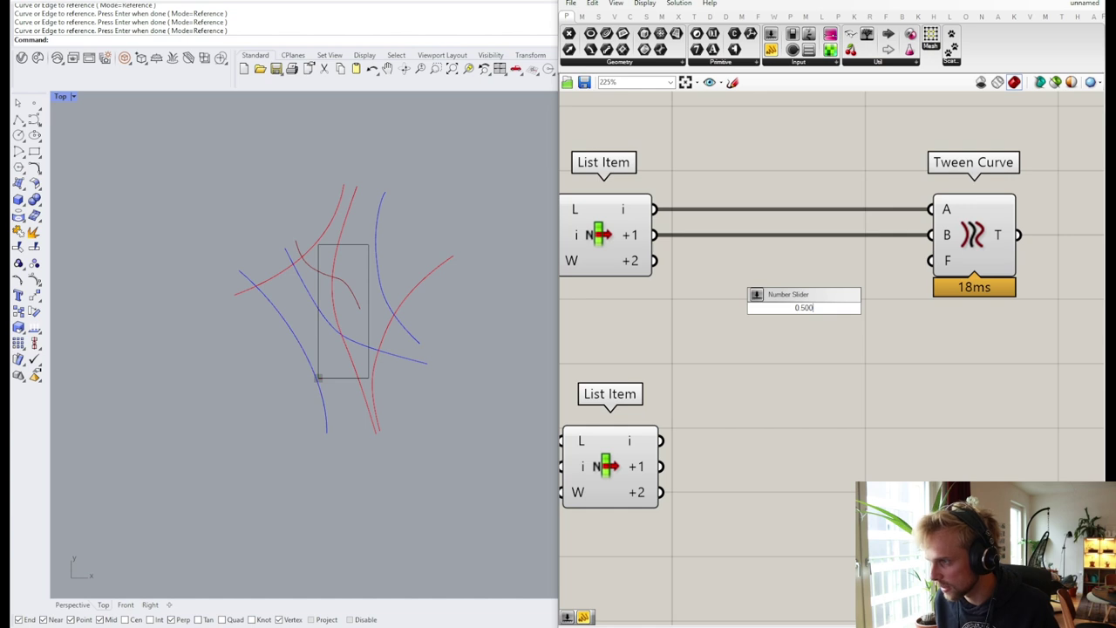
key(Return)
drag(908, 307, 931, 260)
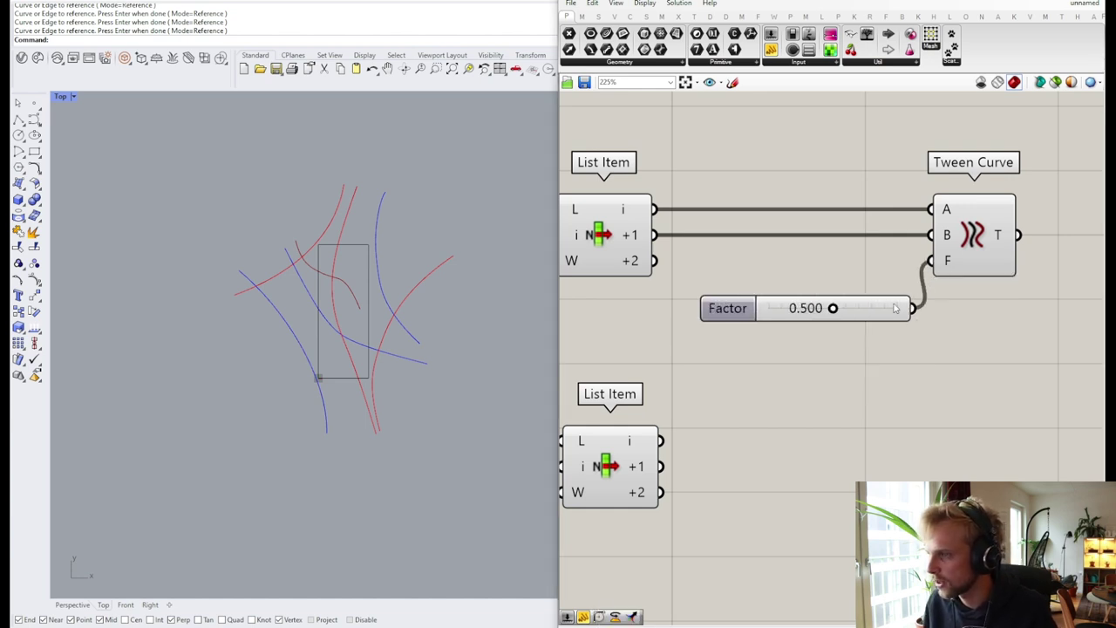
Step: Move the Factor slider slightly left and set its value to 0.473
drag(873, 322, 850, 319)
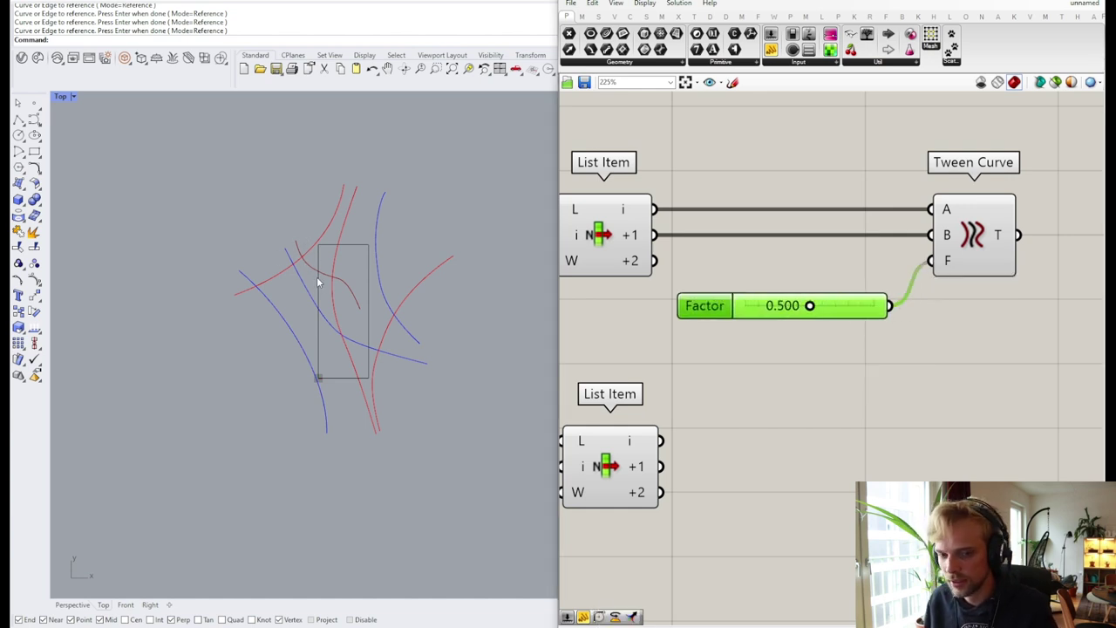
mouse_move(809, 305)
mouse_down()
mouse_move(893, 310)
mouse_move(738, 326)
mouse_move(881, 312)
mouse_move(729, 302)
mouse_move(874, 288)
mouse_move(787, 295)
mouse_move(810, 297)
mouse_up()
right_drag(855, 319, 820, 296)
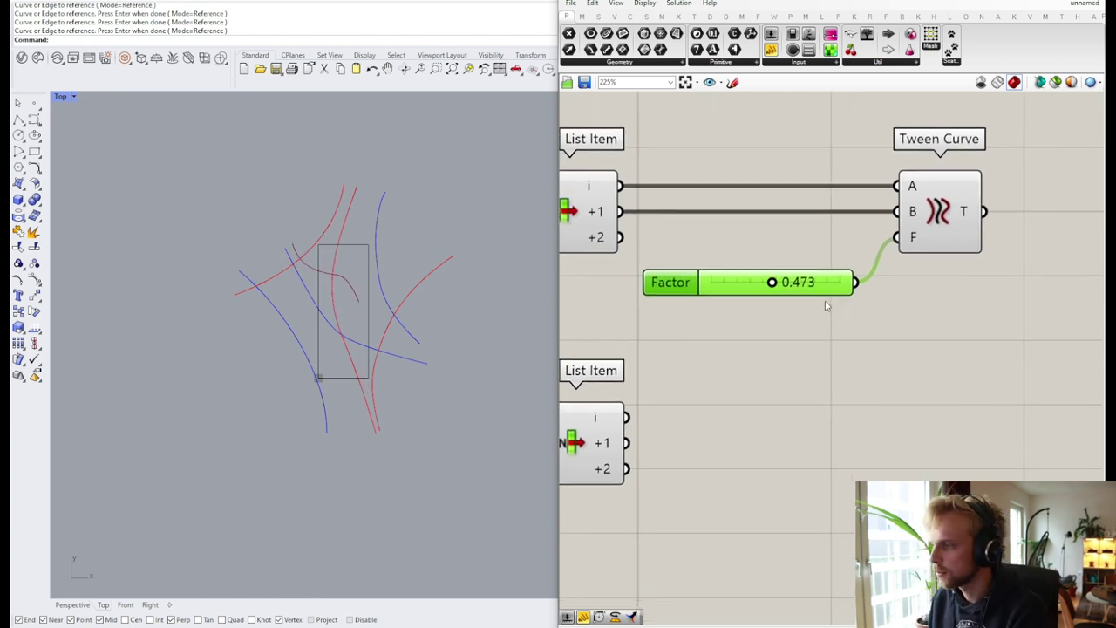
Step: Duplicate the Factor slider, connect the copy to Tween Curve's F input, and set the sliders to 0.087 and 0.167
key(ctrl+c)
key(ctrl+v)
drag(808, 299, 898, 237)
drag(773, 327, 735, 340)
drag(774, 288, 725, 295)
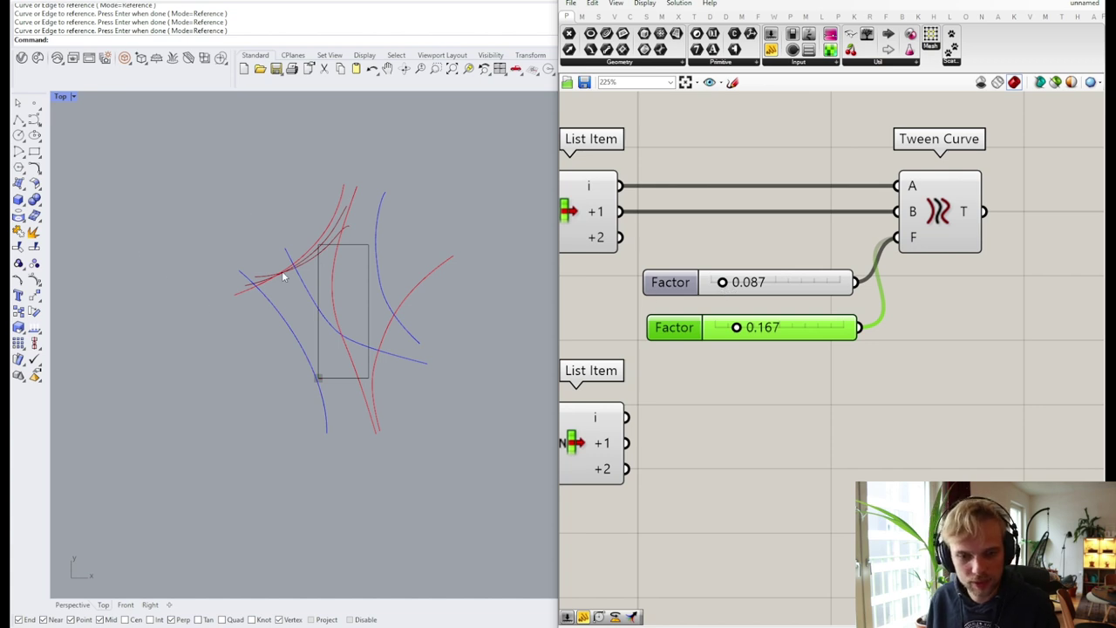
Step: Check the directions of the two leftmost red curves with Dir in Rhino and flip the first one's direction
scroll(324, 241, up, 2)
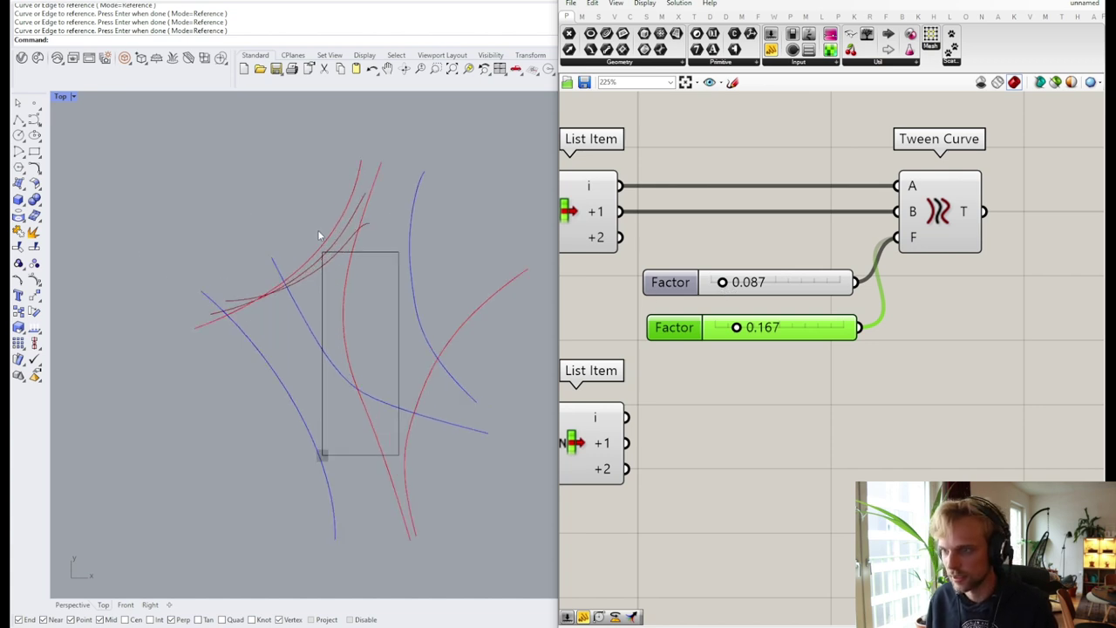
click(364, 160)
shift+click(373, 194)
text(Dir)
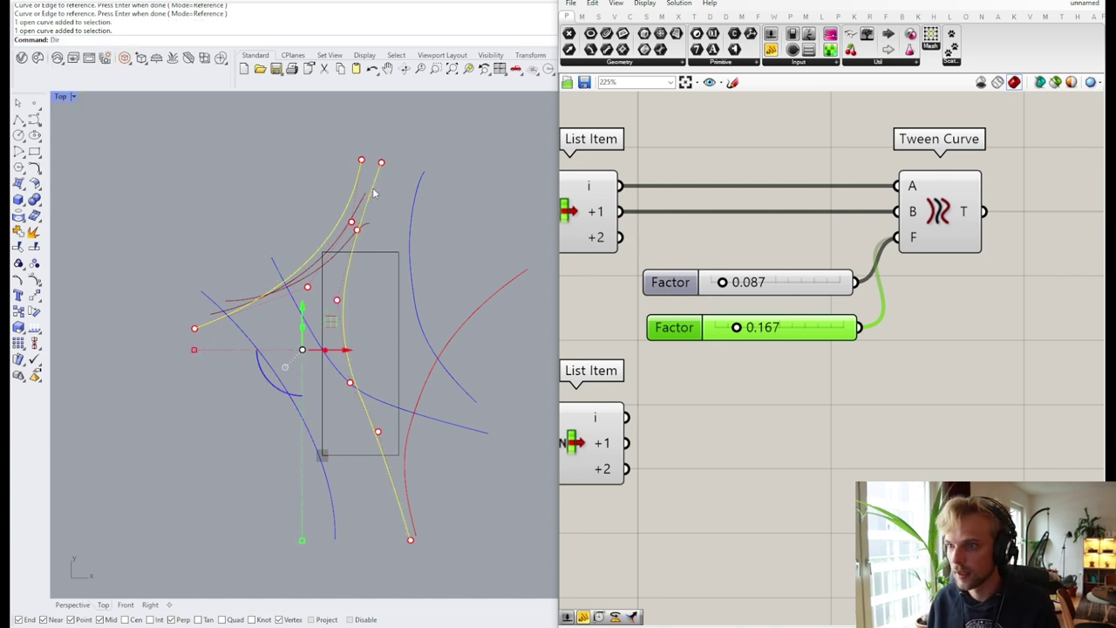
key(Return)
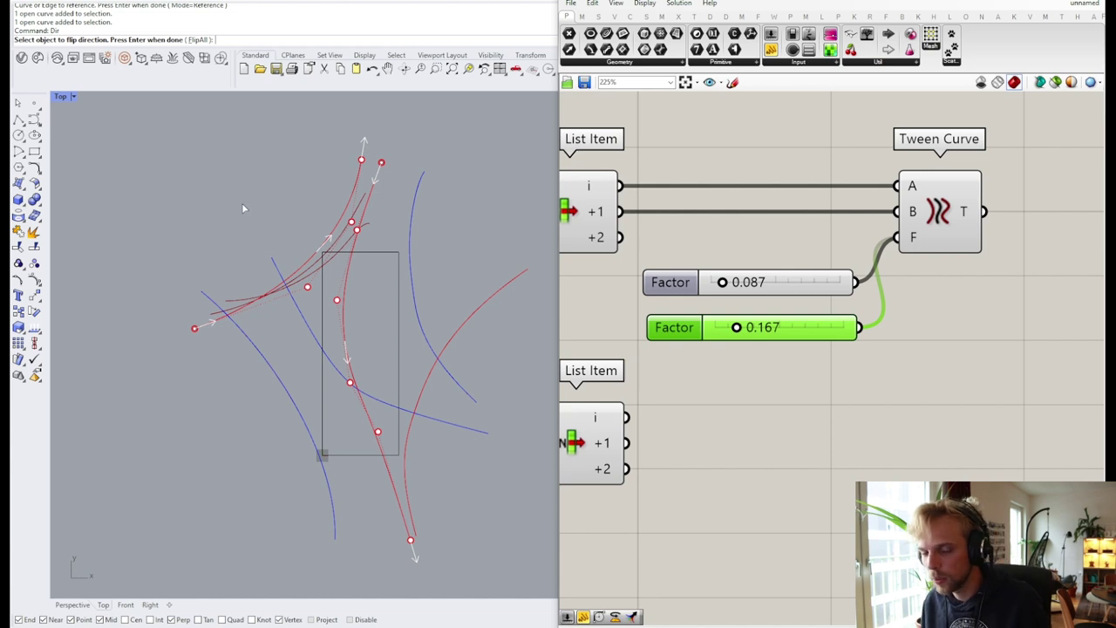
key(Return)
click(348, 203)
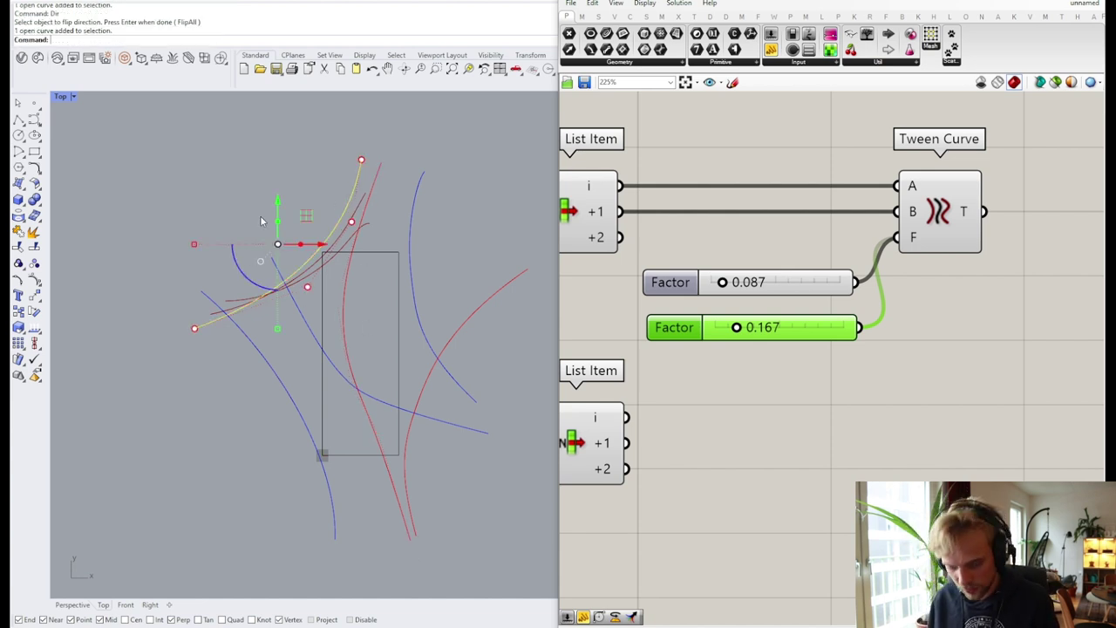
key(Return)
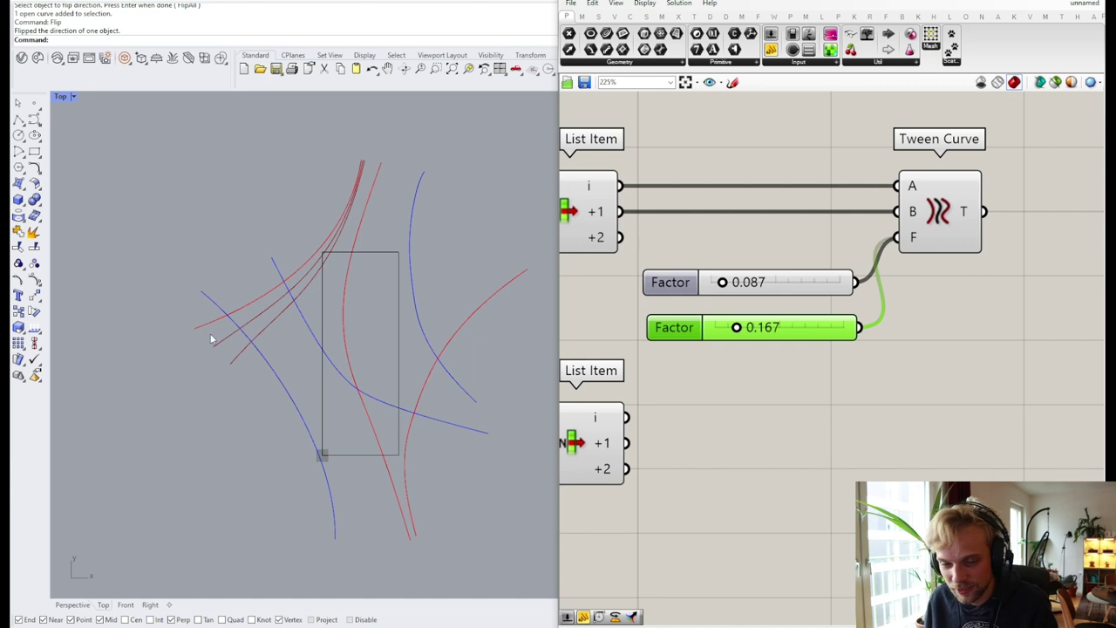
Step: Set the lower Factor slider to 0.597 and select Tween Curve to preview its curves
right_drag(804, 327, 763, 281)
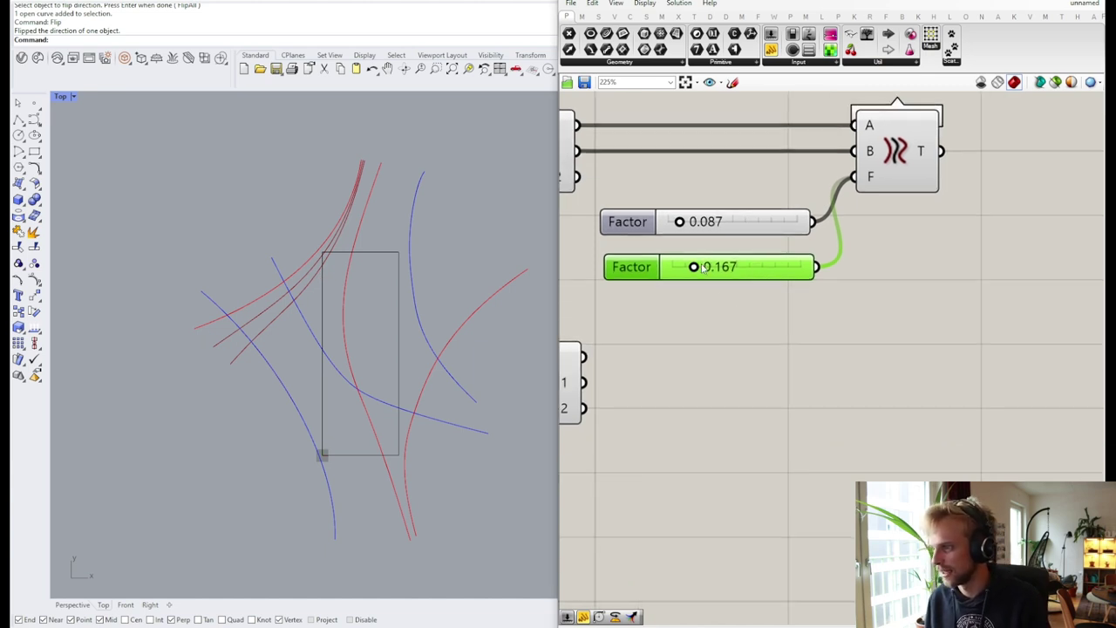
drag(697, 268, 749, 272)
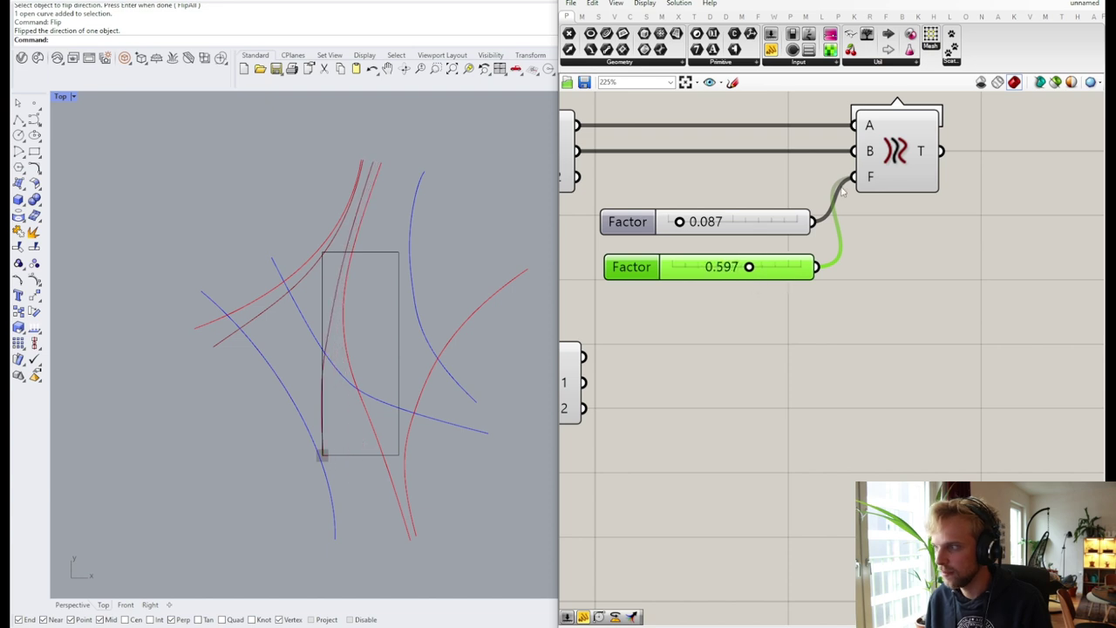
right_click(882, 174)
click(902, 153)
right_click(901, 151)
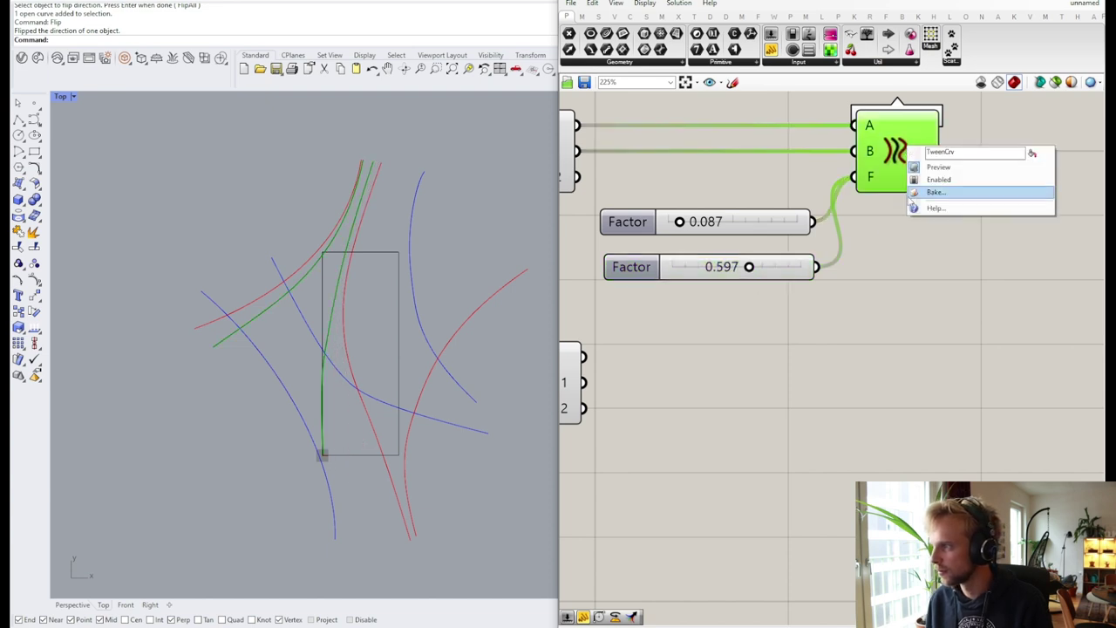
Step: Delete both Factor sliders and select Tween Curve to preview its default result
drag(765, 350, 735, 229)
right_drag(790, 222, 820, 287)
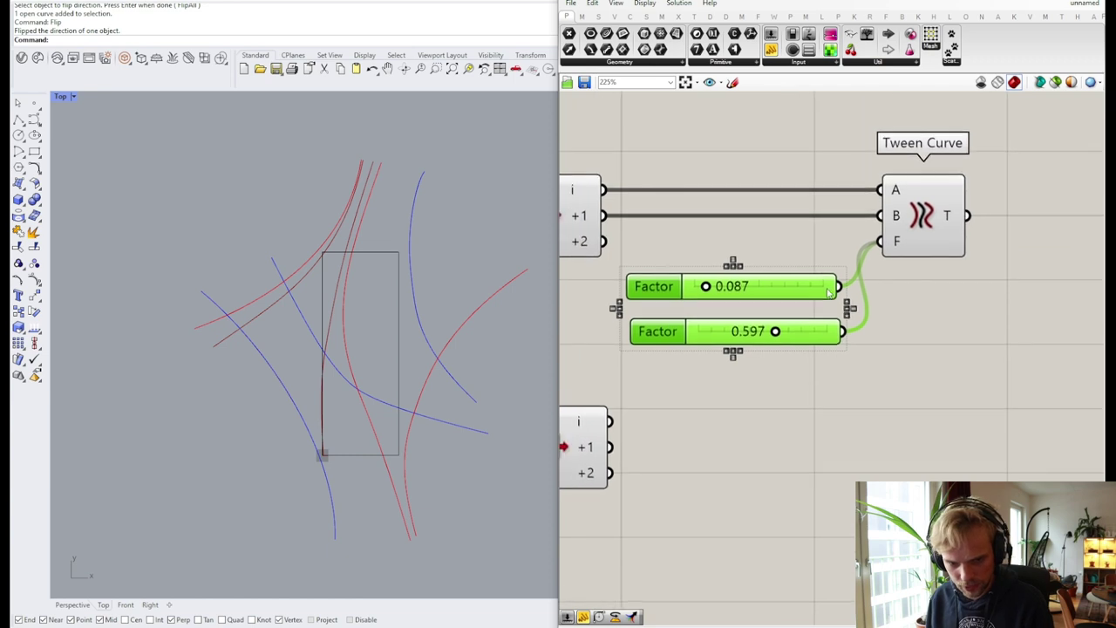
scroll(821, 288, down, 3)
key(Delete)
drag(876, 255, 928, 247)
click(804, 316)
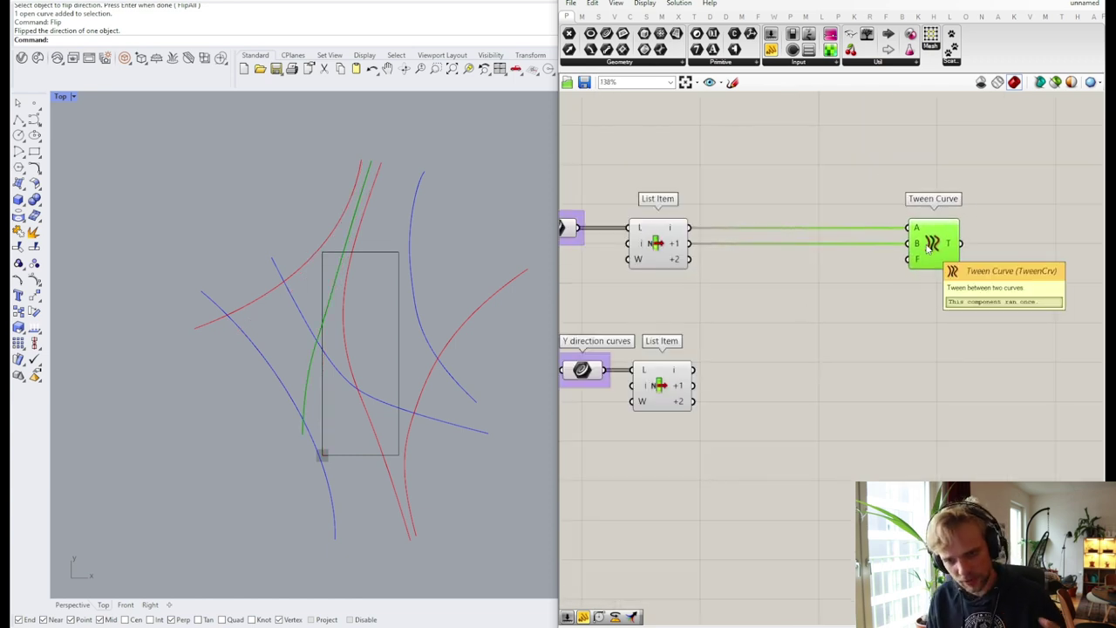
click(781, 318)
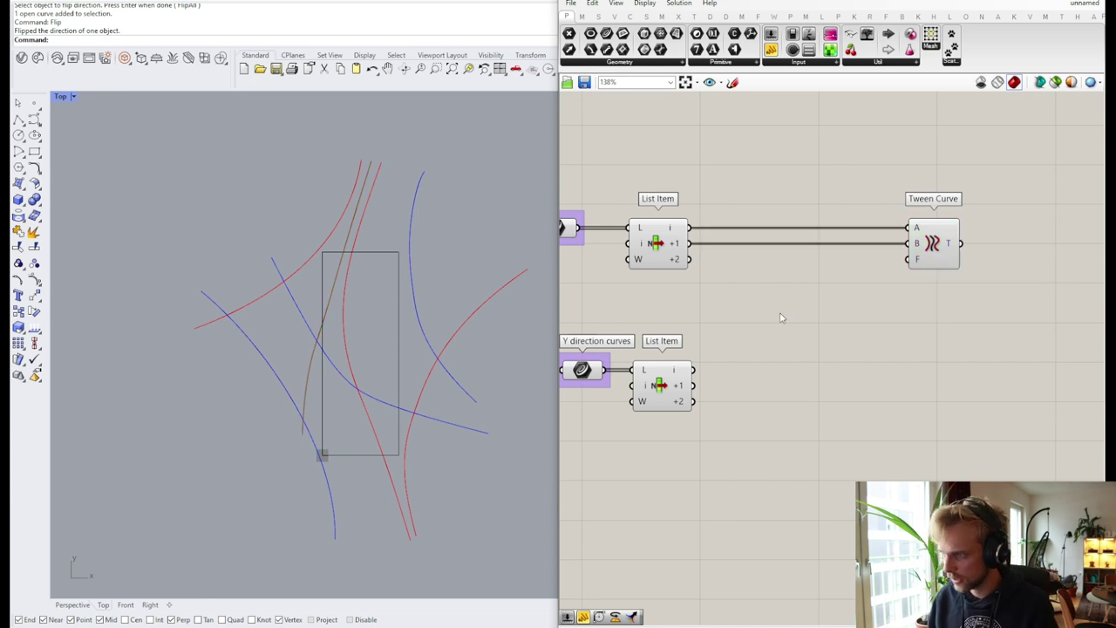
Step: Add a Range component below the wires between the X direction List Item and Tween Curve
double_click(781, 317)
text(range)
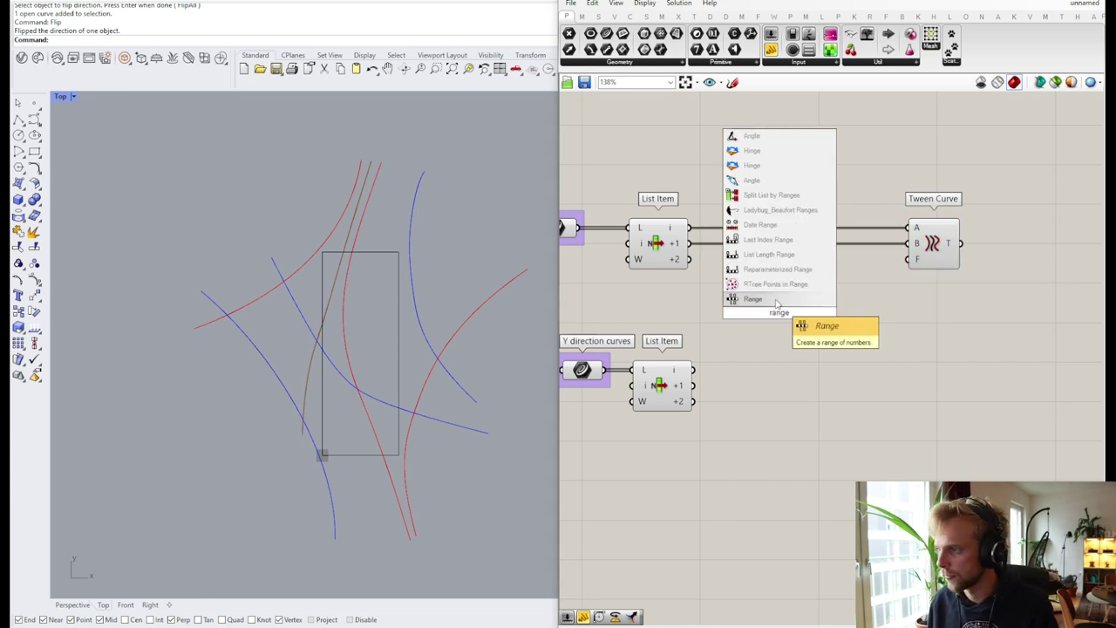
click(777, 301)
drag(793, 312, 806, 294)
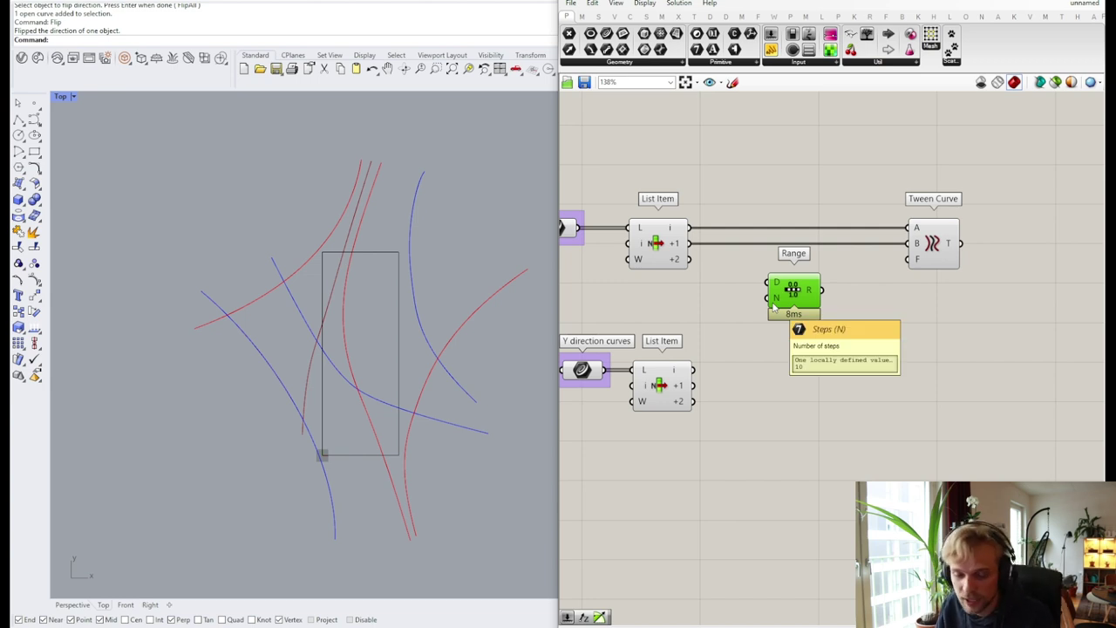
Step: Sketch a freehand line above the List Item and Tween Curve with marked ends and three division marks
click(732, 82)
drag(695, 174, 899, 166)
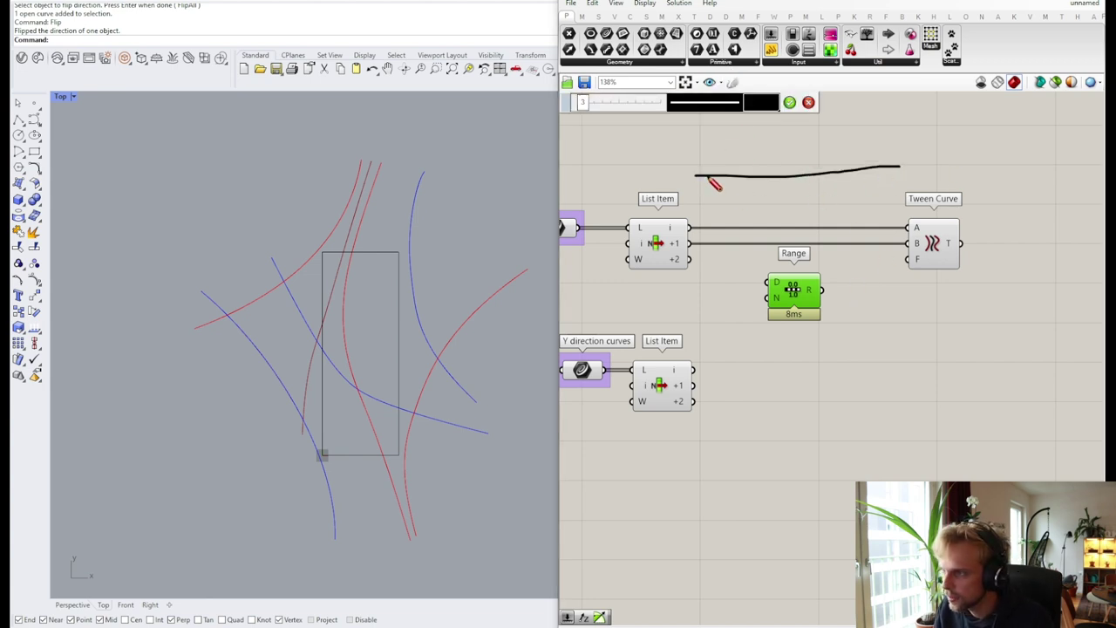
drag(694, 175, 698, 174)
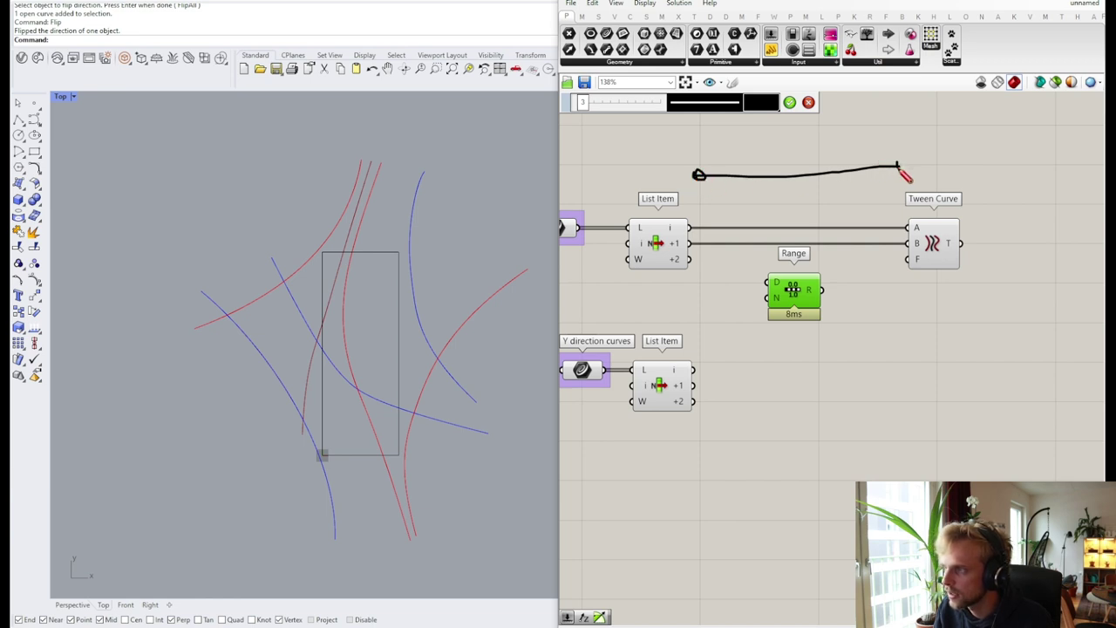
drag(901, 166, 900, 164)
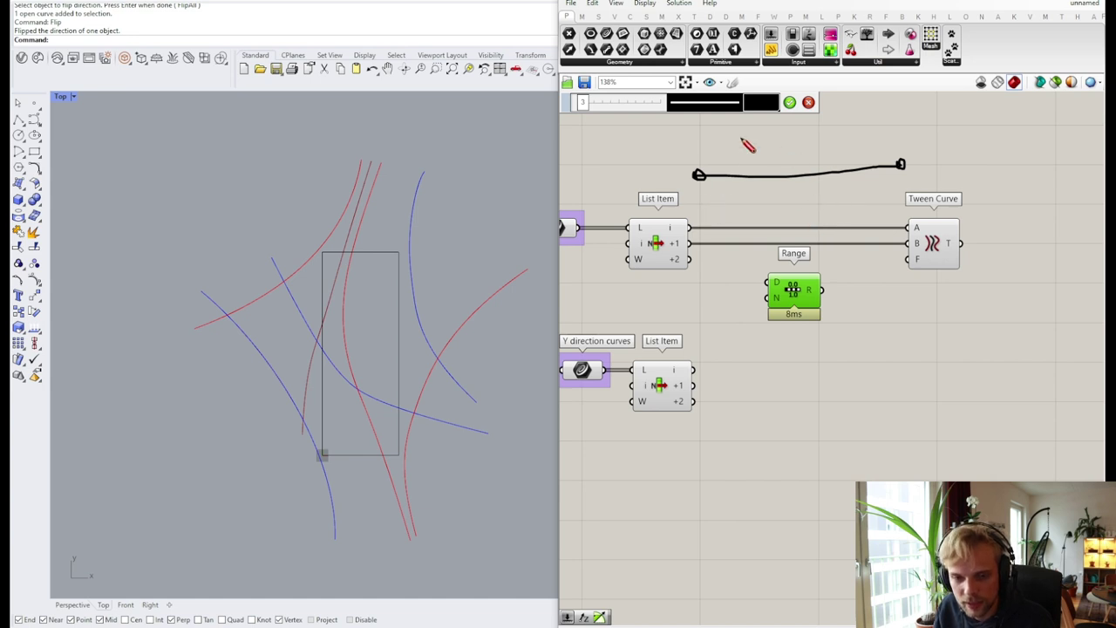
drag(806, 169, 802, 181)
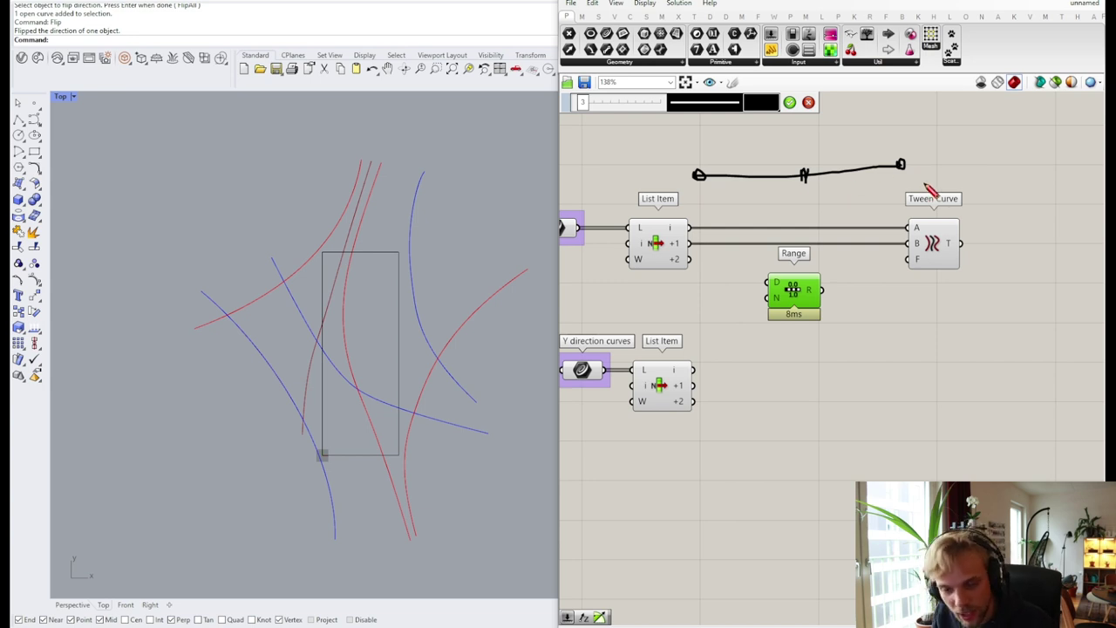
drag(747, 165, 747, 185)
drag(853, 164, 857, 173)
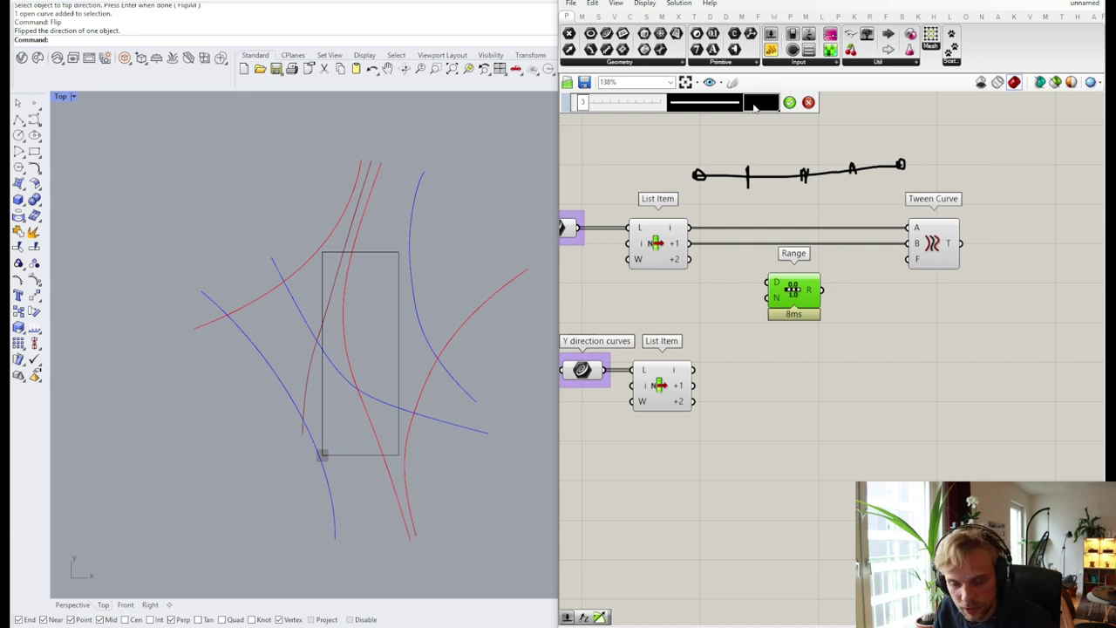
Step: Circle Range's N input and R output, write +1 beside them, and discard the sketch
mouse_move(782, 300)
mouse_down()
mouse_move(767, 305)
mouse_move(786, 293)
mouse_up()
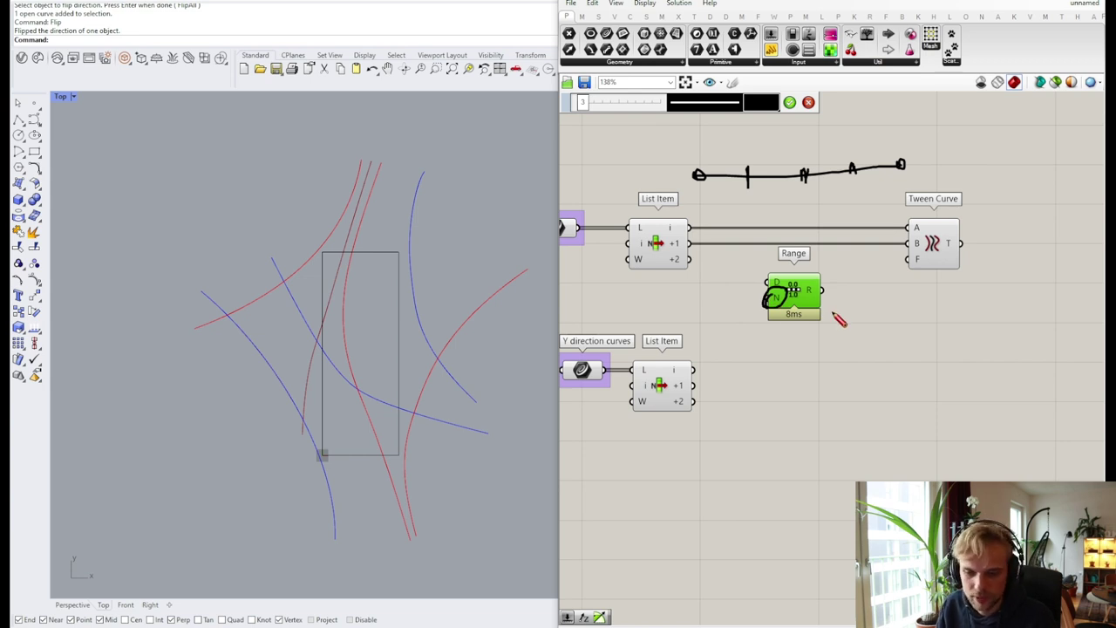
mouse_move(802, 284)
mouse_down()
mouse_move(822, 298)
mouse_move(831, 331)
mouse_move(855, 336)
mouse_up()
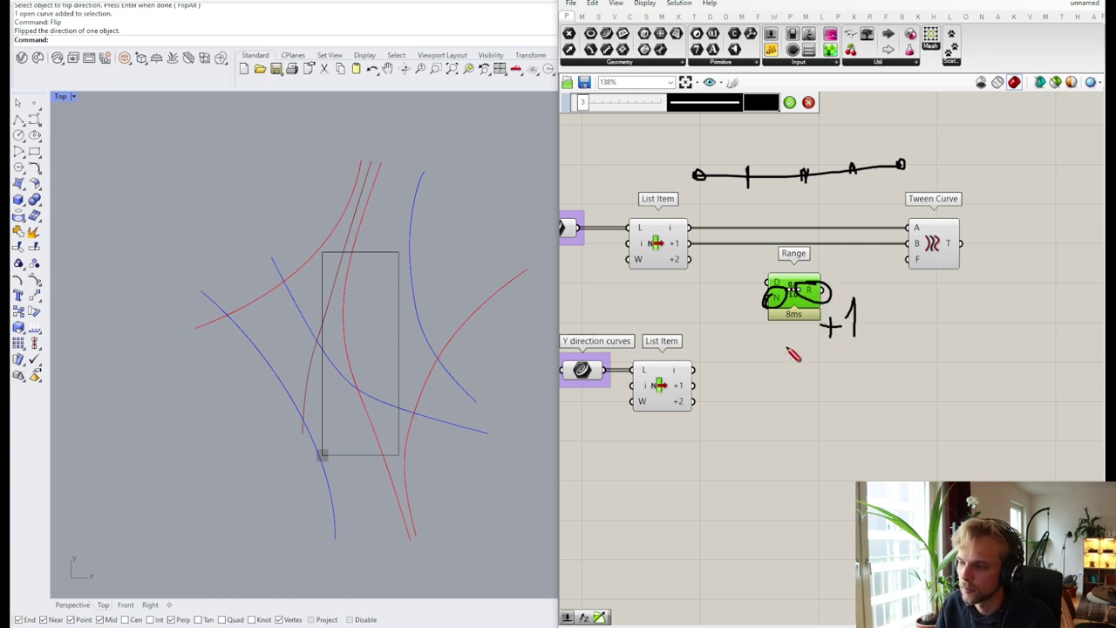
click(808, 103)
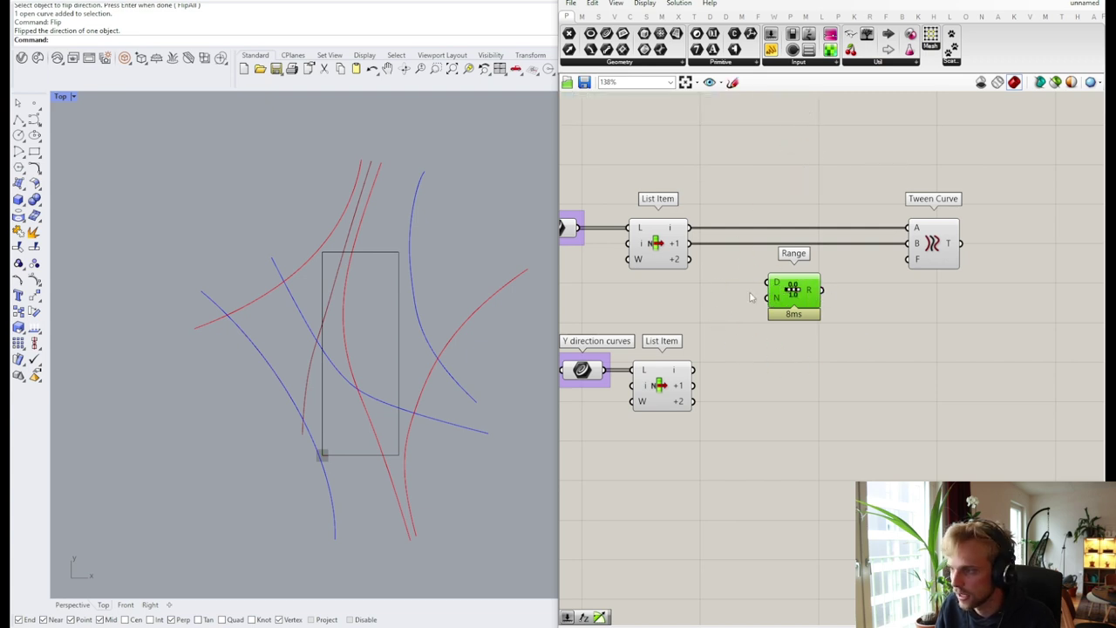
Step: Add a number slider set to 5, connect it to Range's N input and align it with that input
double_click(705, 293)
text(5)
key(Return)
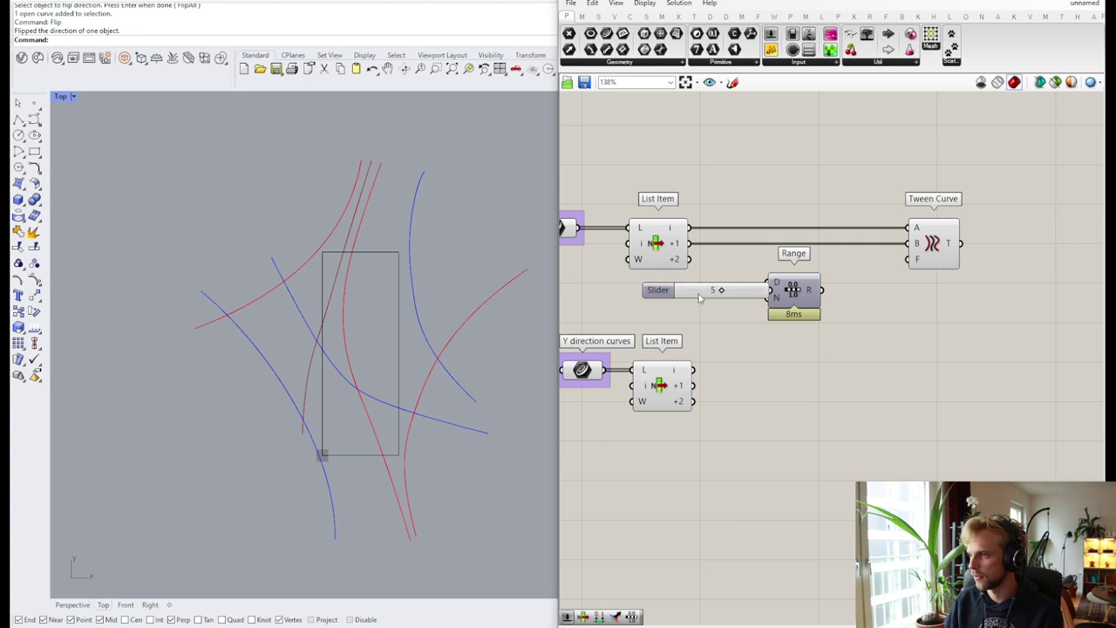
drag(686, 298, 652, 318)
drag(730, 312, 767, 297)
drag(616, 311, 627, 299)
Step: Connect Range's R output to Tween Curve's F input and shift Range and the Steps slider toward Tween Curve
drag(821, 289, 913, 259)
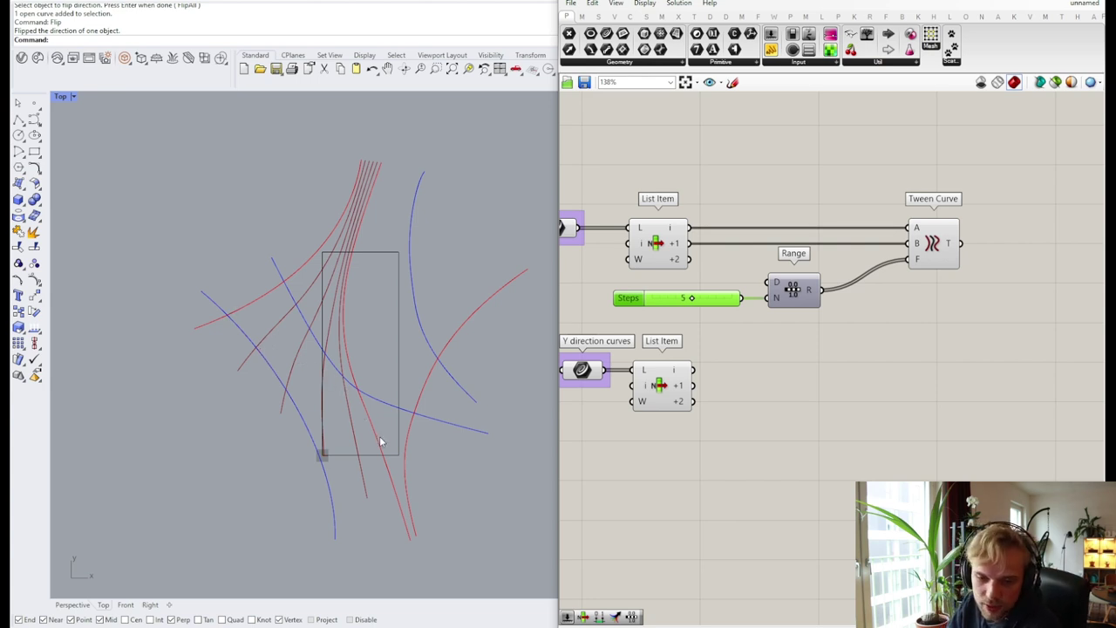
drag(793, 293, 837, 292)
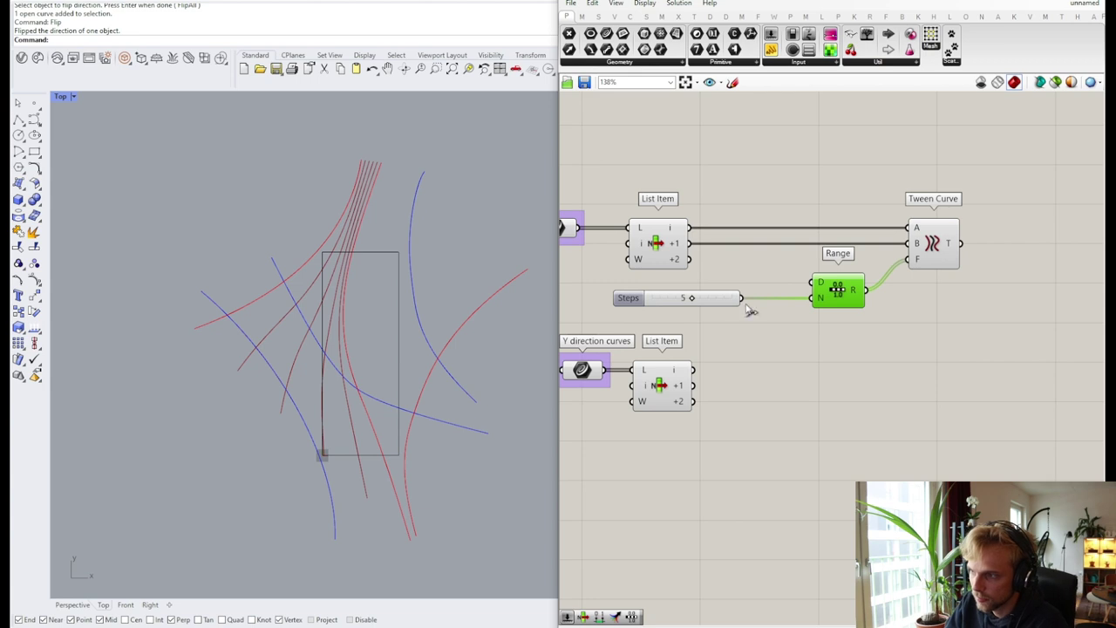
drag(725, 305, 782, 301)
drag(751, 307, 755, 309)
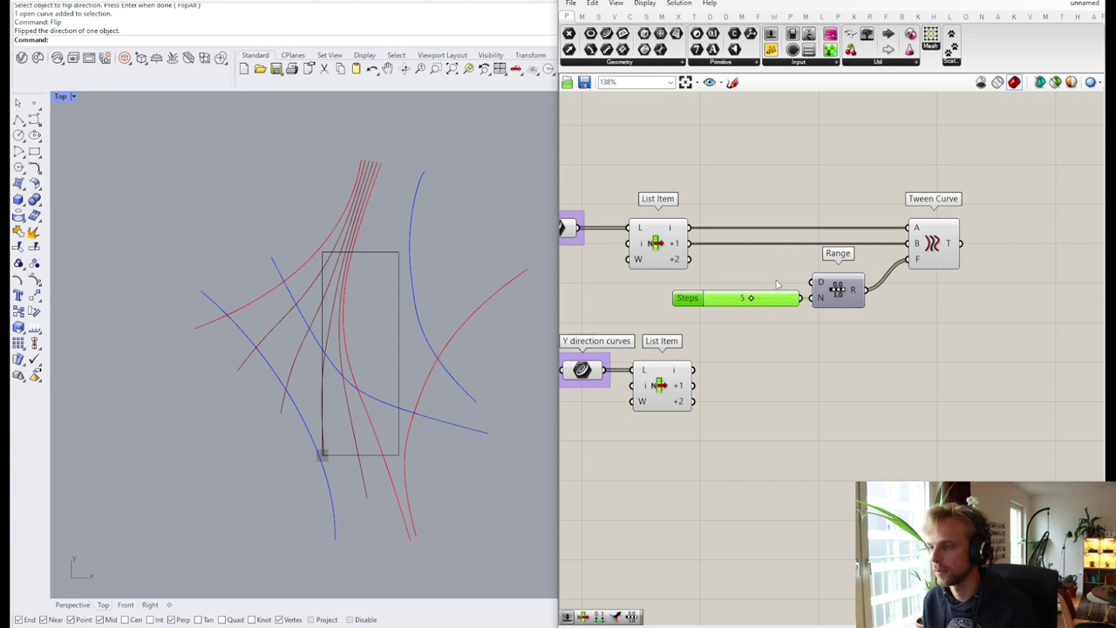
drag(767, 301, 762, 301)
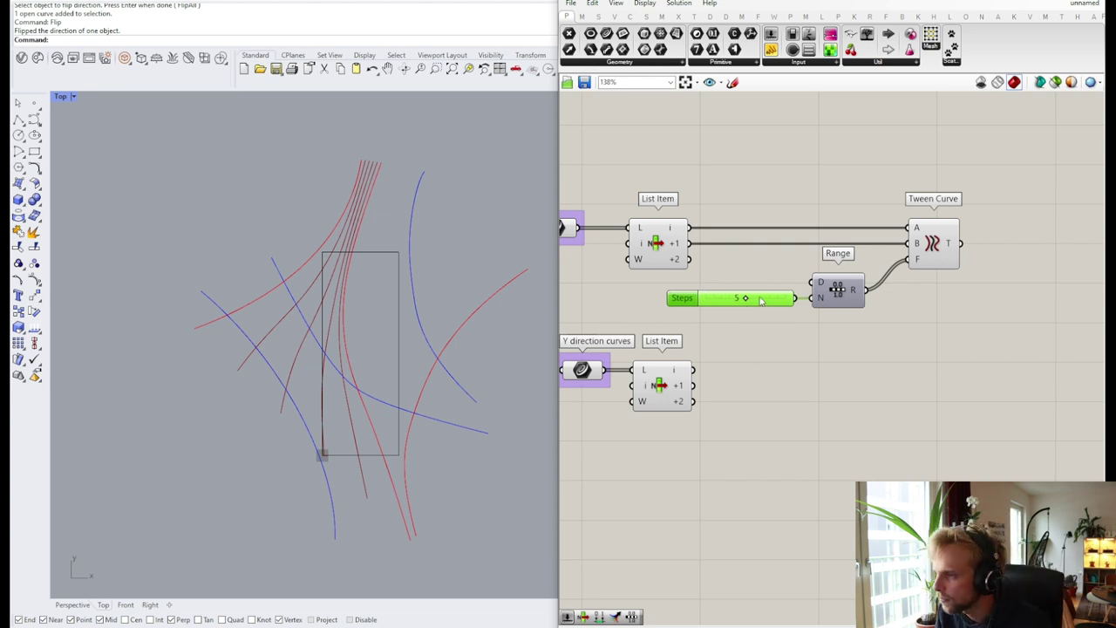
Step: Spread out the layout by moving Tween Curve right, the Y direction components down, and Range with its Steps slider into the gap between
click(818, 294)
scroll(905, 322, down, 2)
right_drag(927, 319, 906, 340)
drag(964, 361, 911, 327)
mouse_move(904, 292)
mouse_down()
mouse_move(948, 287)
mouse_move(938, 289)
mouse_up()
drag(880, 350, 797, 318)
right_drag(806, 433, 830, 416)
drag(834, 422, 626, 343)
drag(730, 369, 721, 418)
drag(891, 349, 830, 345)
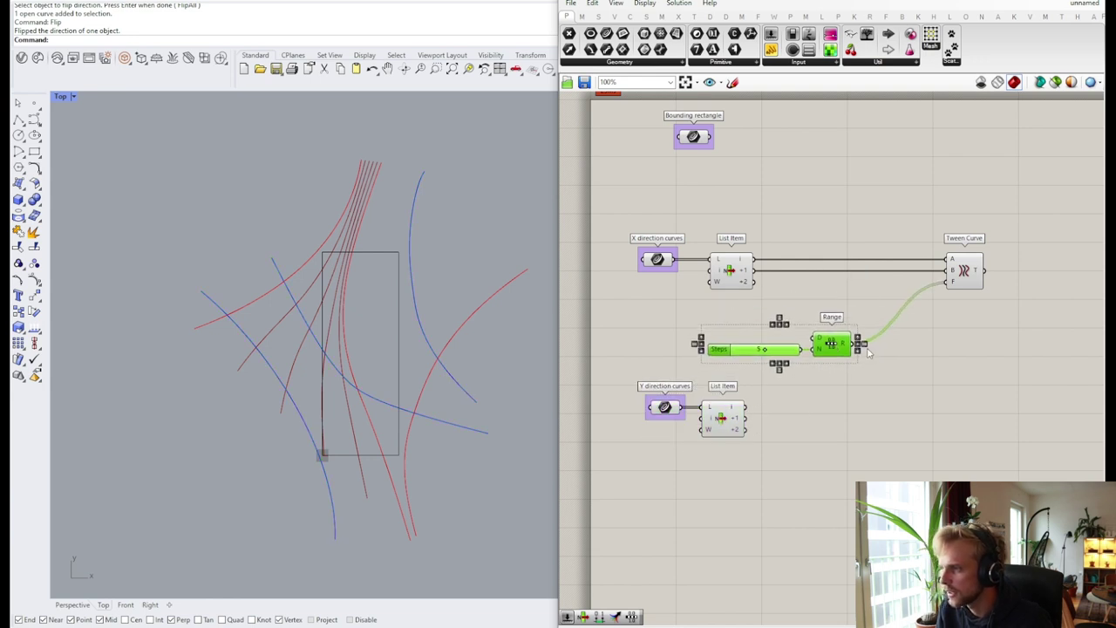
Step: Select Tween Curve to preview the tweened curves in the Rhino viewport
click(912, 357)
right_drag(952, 288, 879, 291)
scroll(879, 291, up, 2)
click(891, 277)
scroll(891, 277, up, 1)
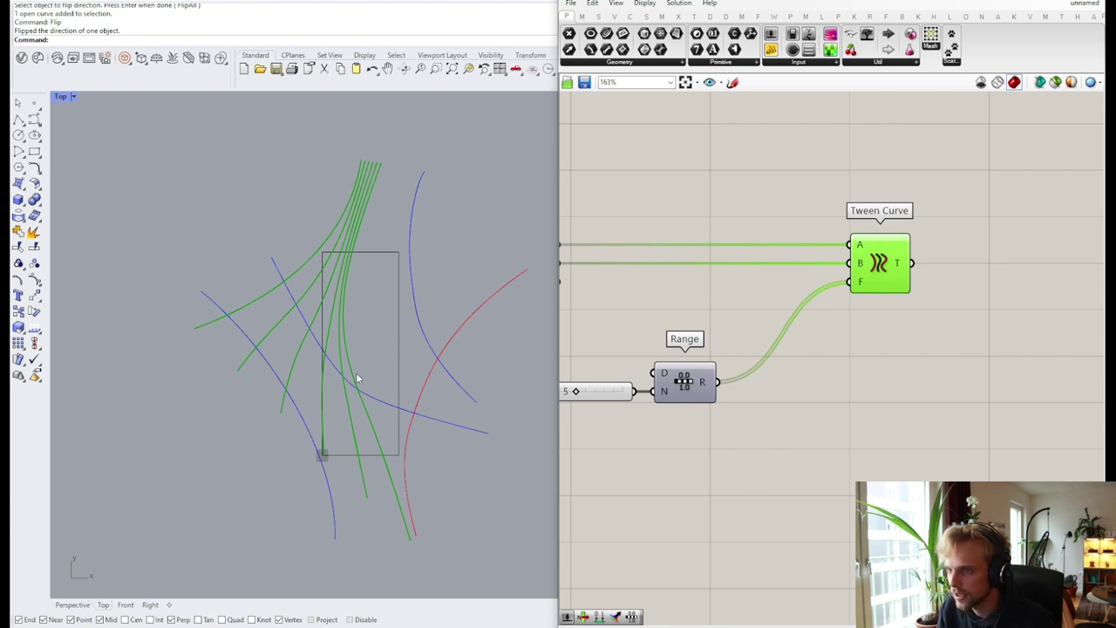
Step: Add a second Tween Curve component directly below the first one
alt+drag(886, 273, 883, 345)
key(Delete)
double_click(870, 343)
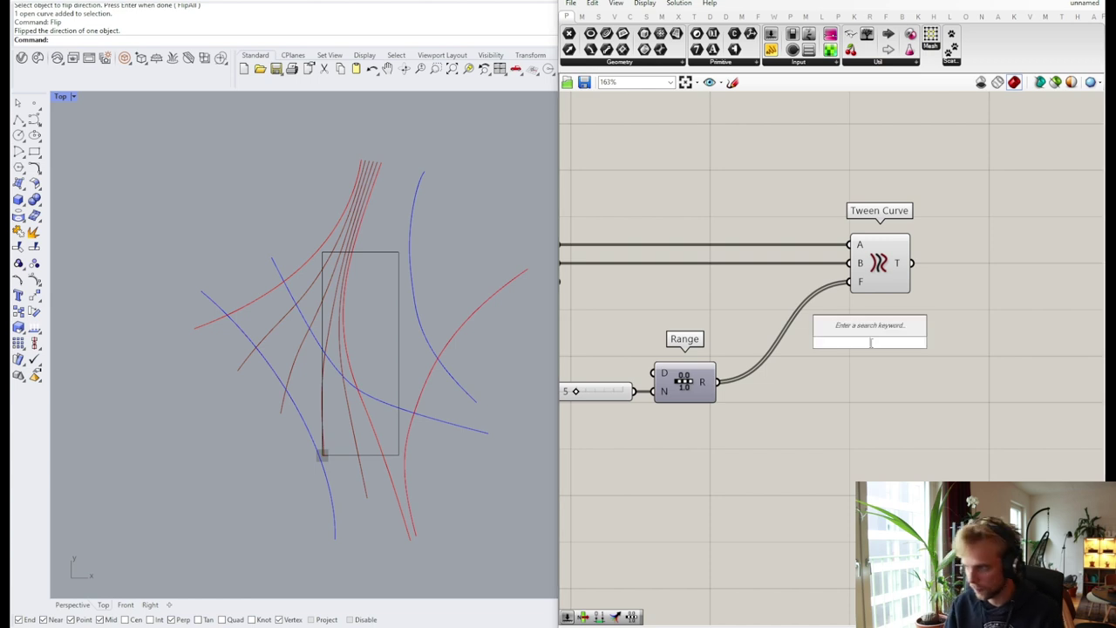
text(tween cu)
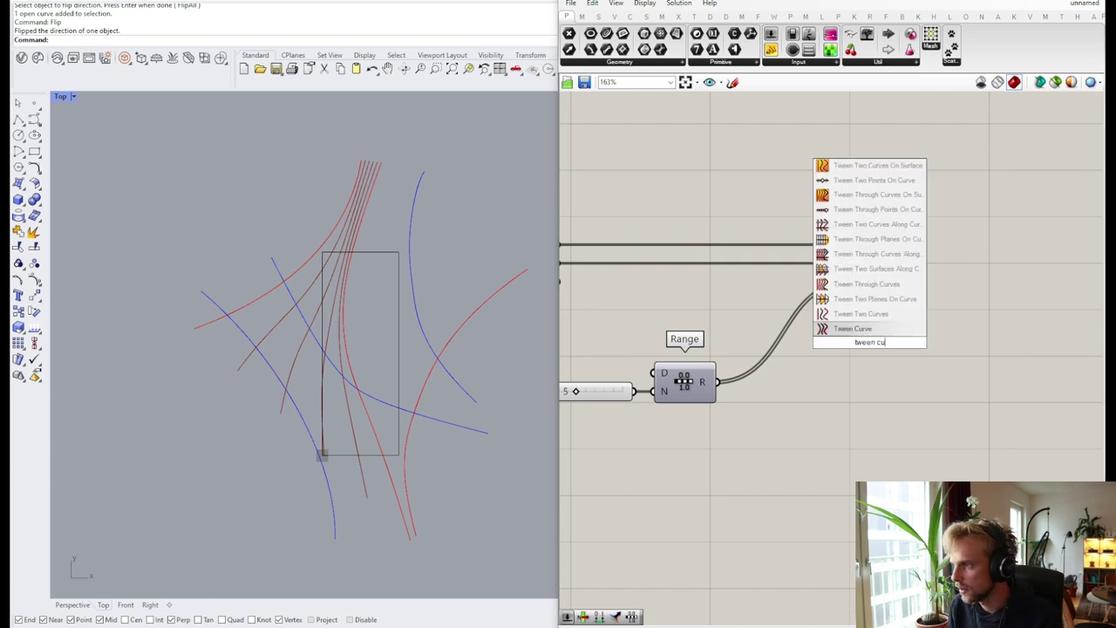
key(Return)
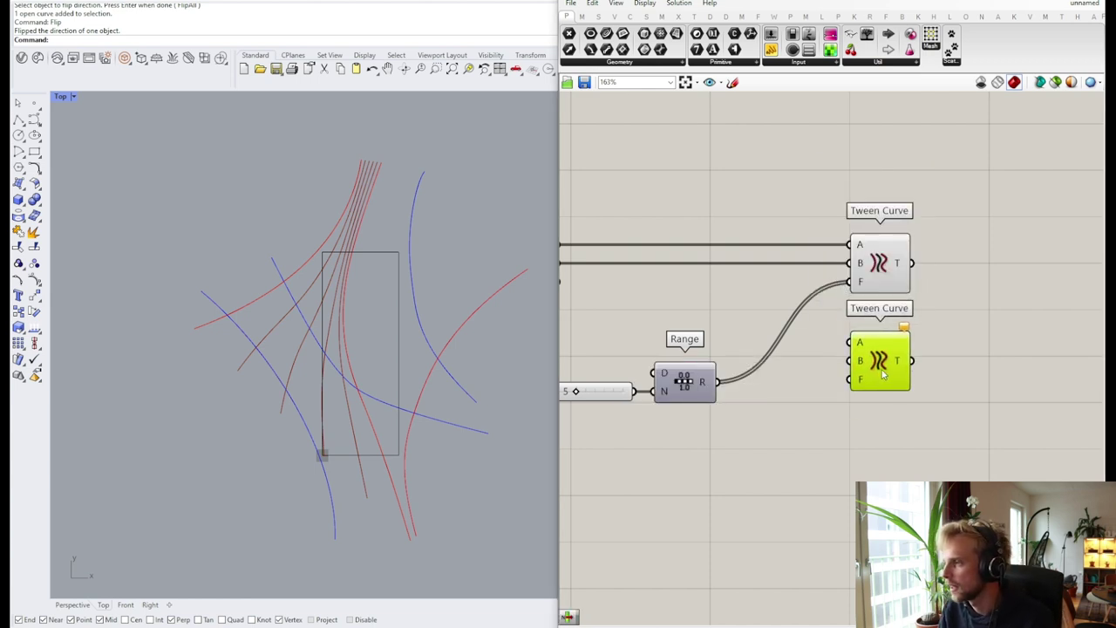
Step: Connect List Item outputs +1 and +2 to the second Tween Curve's A and B, and Range's R output to F
scroll(754, 344, down, 2)
right_drag(753, 344, 877, 343)
scroll(676, 294, up, 1)
right_drag(755, 291, 695, 258)
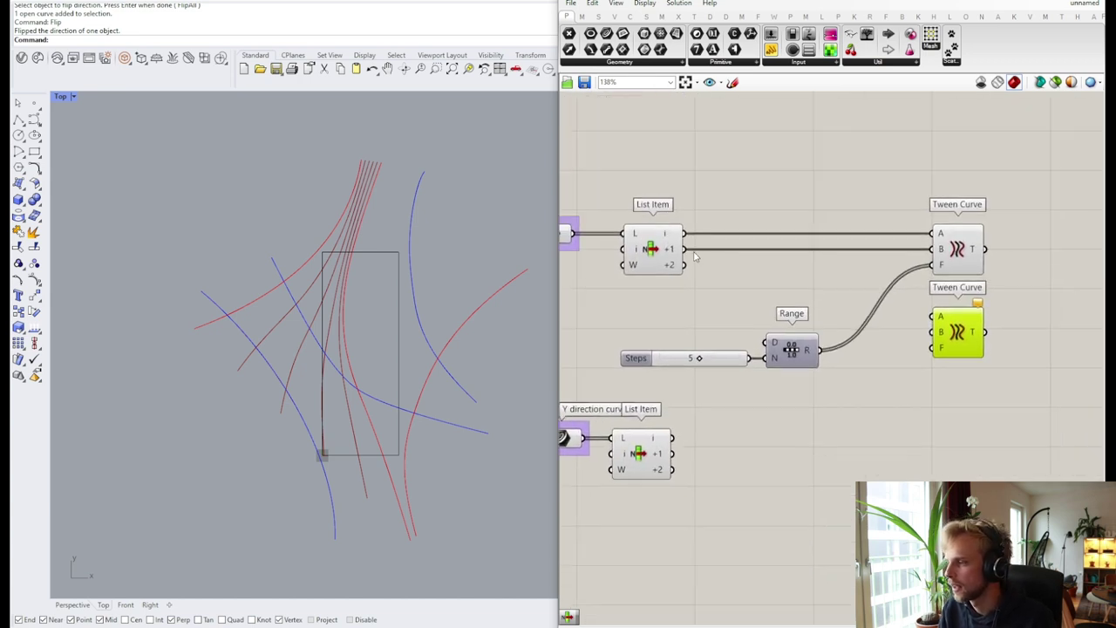
drag(684, 250, 936, 316)
drag(684, 265, 935, 332)
drag(820, 349, 929, 352)
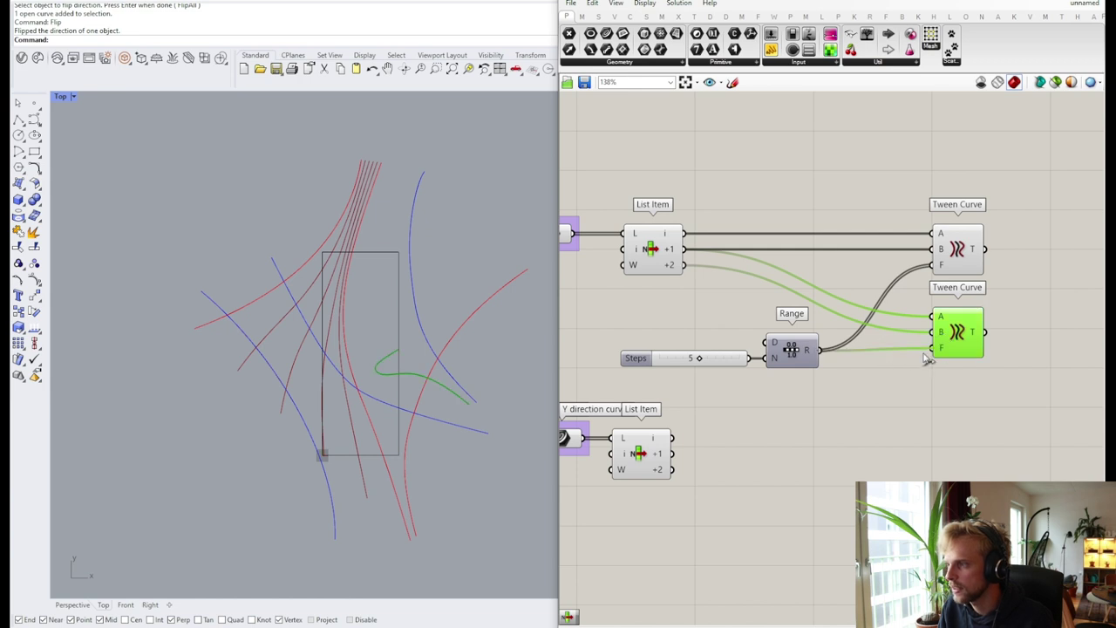
click(852, 423)
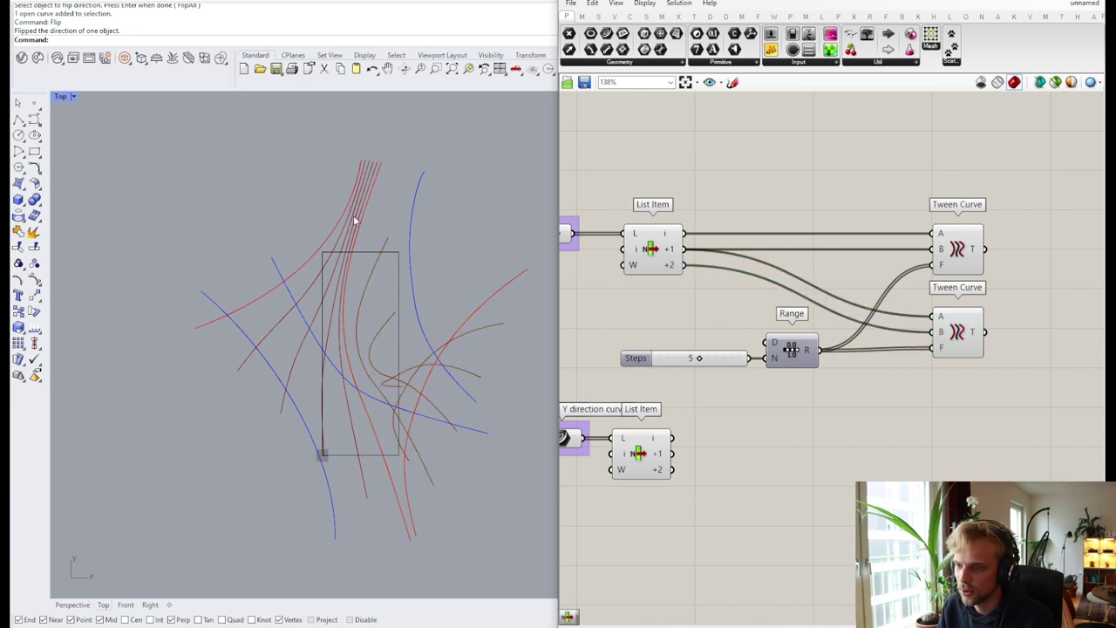
Step: Display the directions of the central and rightmost red X direction curves in Rhino with the Dir command
click(425, 388)
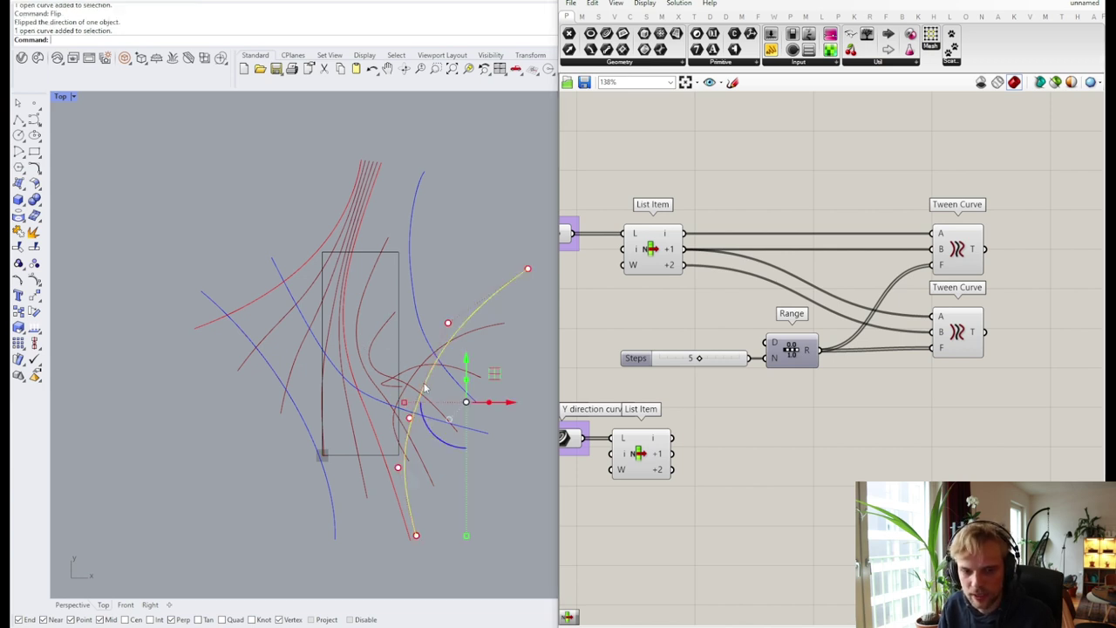
shift+click(351, 364)
text(Dir)
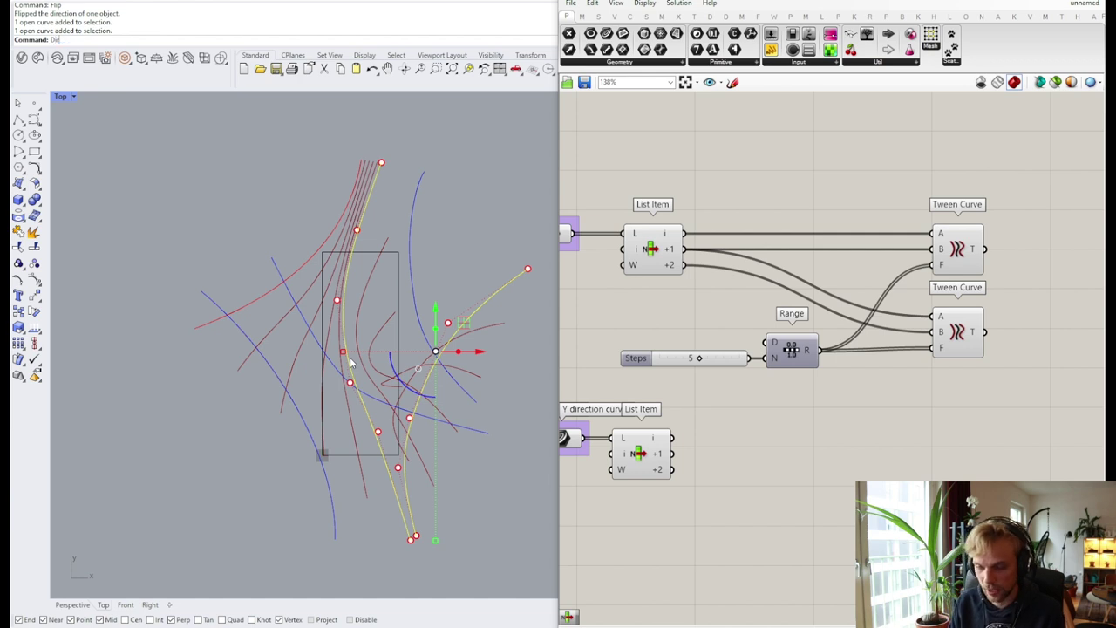
key(Return)
key(Return)
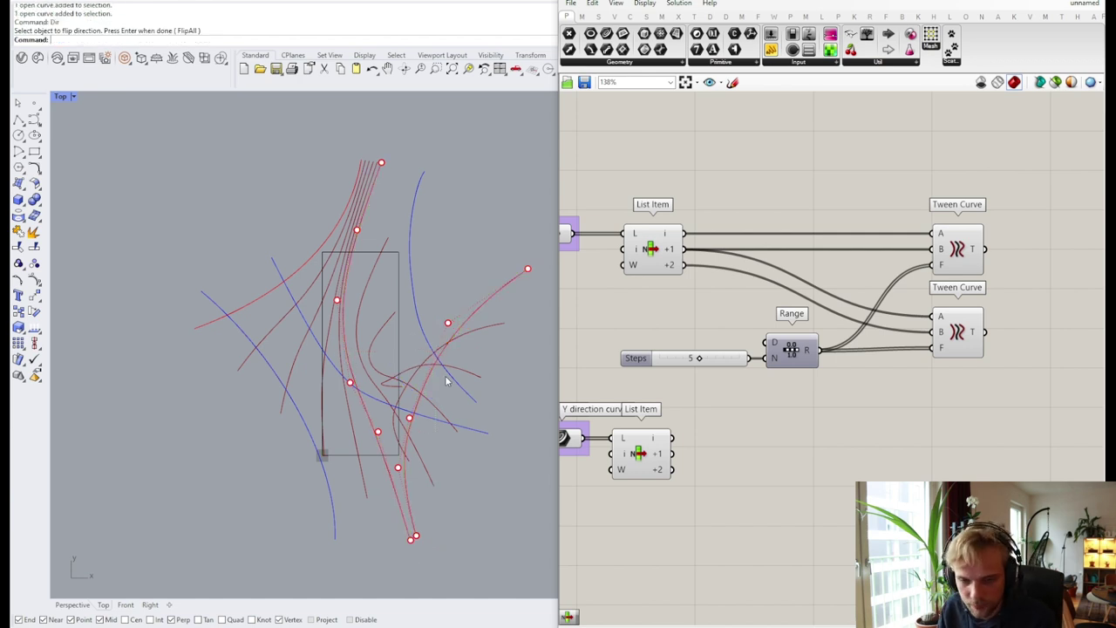
Step: Flip the direction of the rightmost red curve with Flip and set the Steps slider to 8
click(472, 316)
text(Flip)
key(Return)
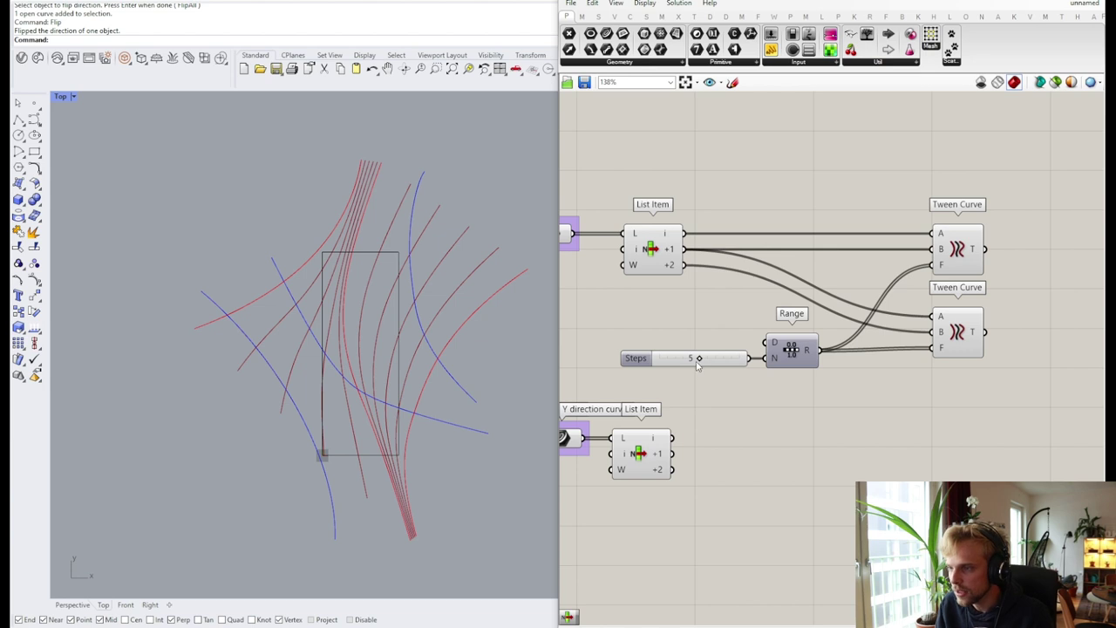
drag(698, 359, 727, 375)
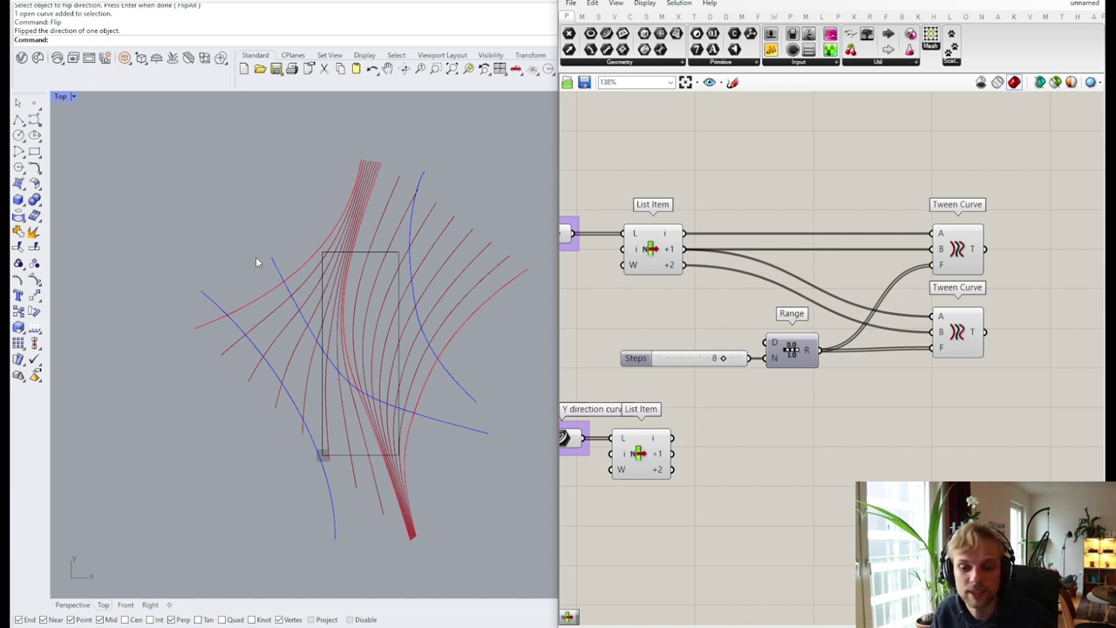
Step: Delete the List Item component connected to the Y direction curves
right_drag(751, 422, 860, 346)
drag(814, 451, 610, 356)
right_drag(927, 378, 854, 400)
click(837, 384)
click(677, 406)
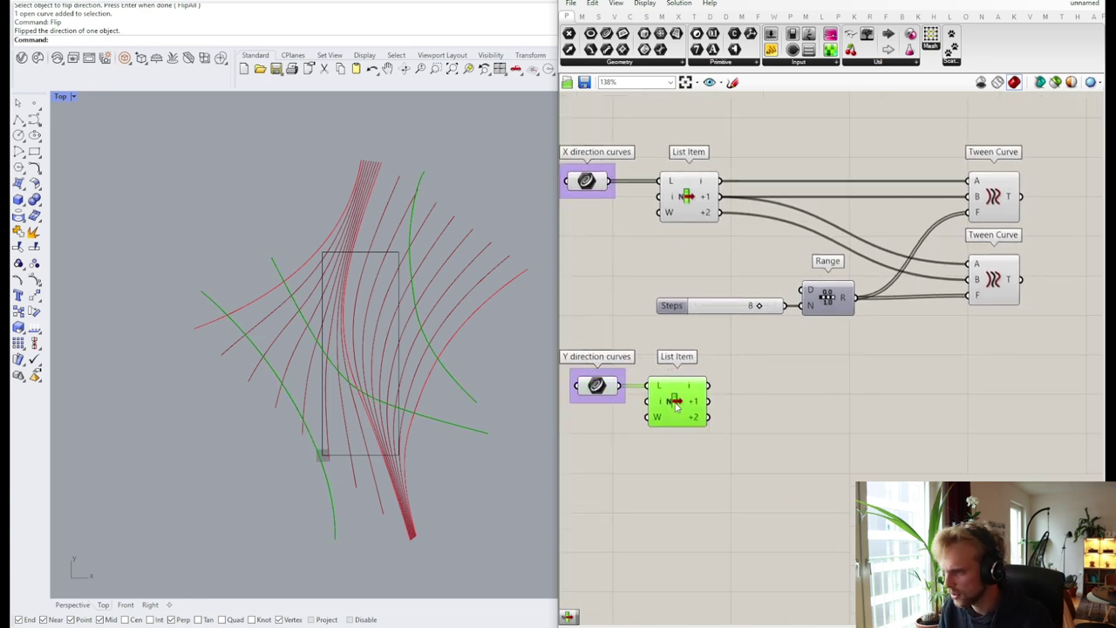
key(Delete)
Step: Duplicate the X List Item, both Tween Curves, Range and Steps slider beside Y direction curves, and connect Y direction curves to the copied List Item's L
right_drag(962, 352, 968, 389)
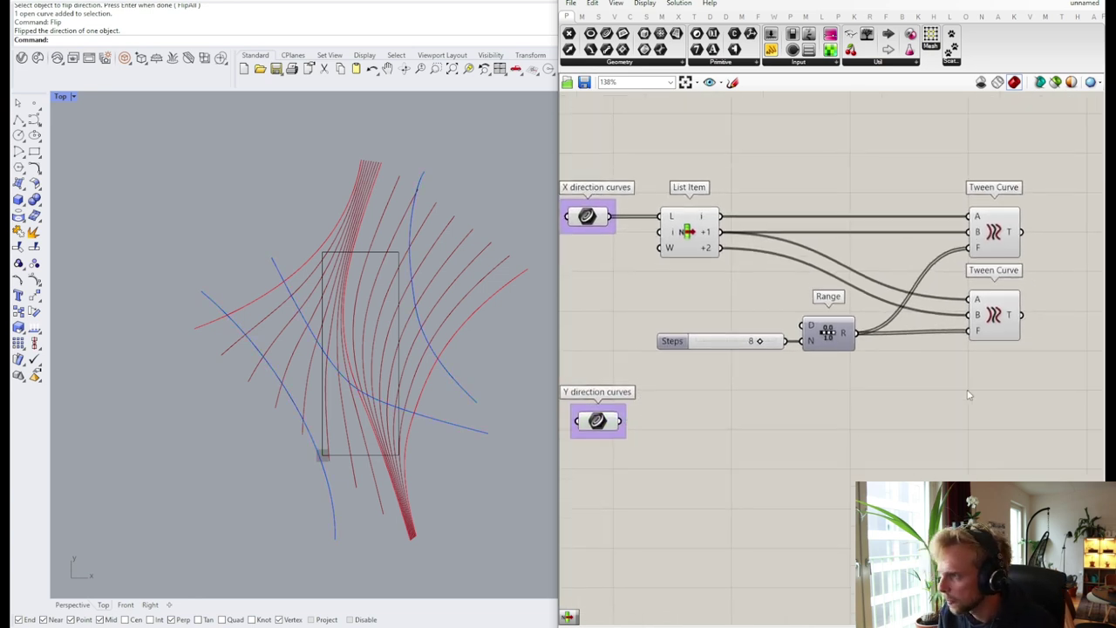
drag(968, 277, 924, 190)
click(689, 234)
shift+drag(1033, 366, 963, 188)
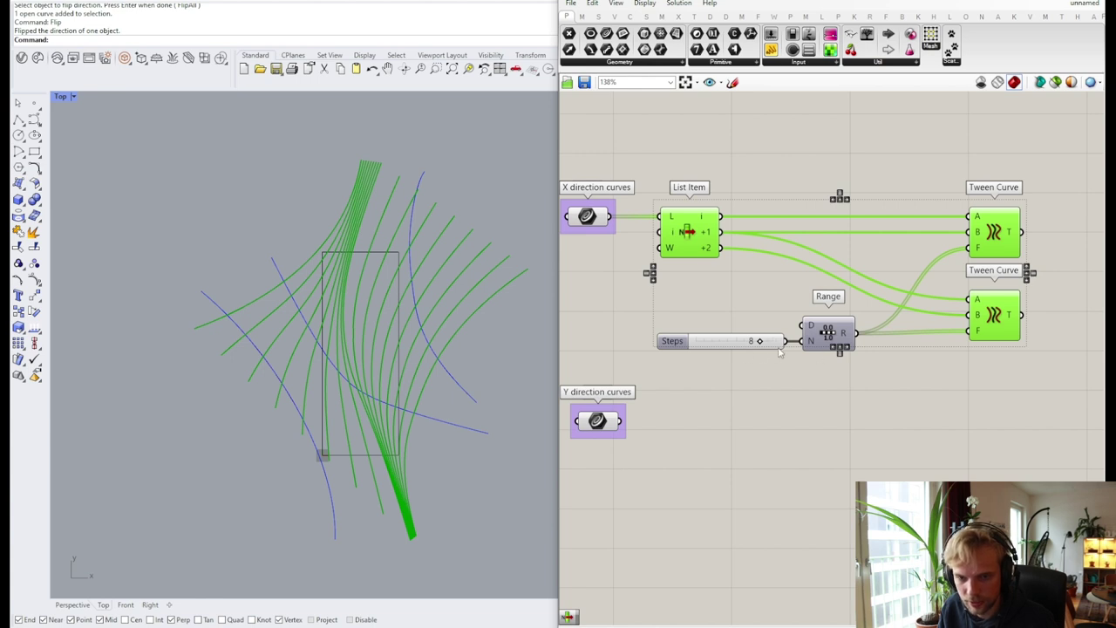
shift+drag(893, 397, 723, 323)
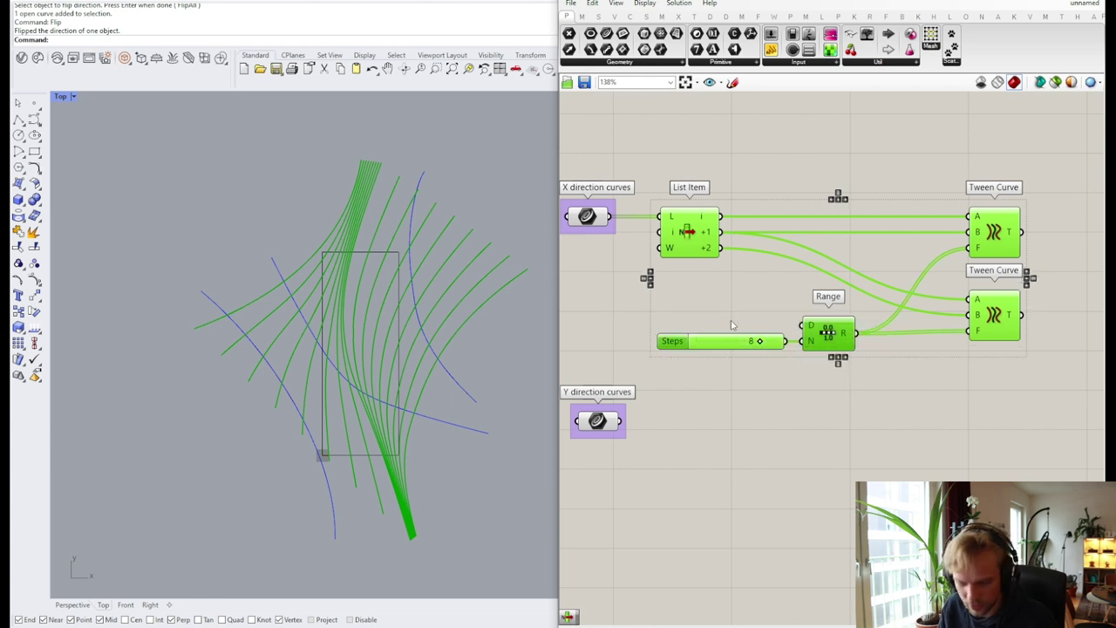
mouse_move(843, 335)
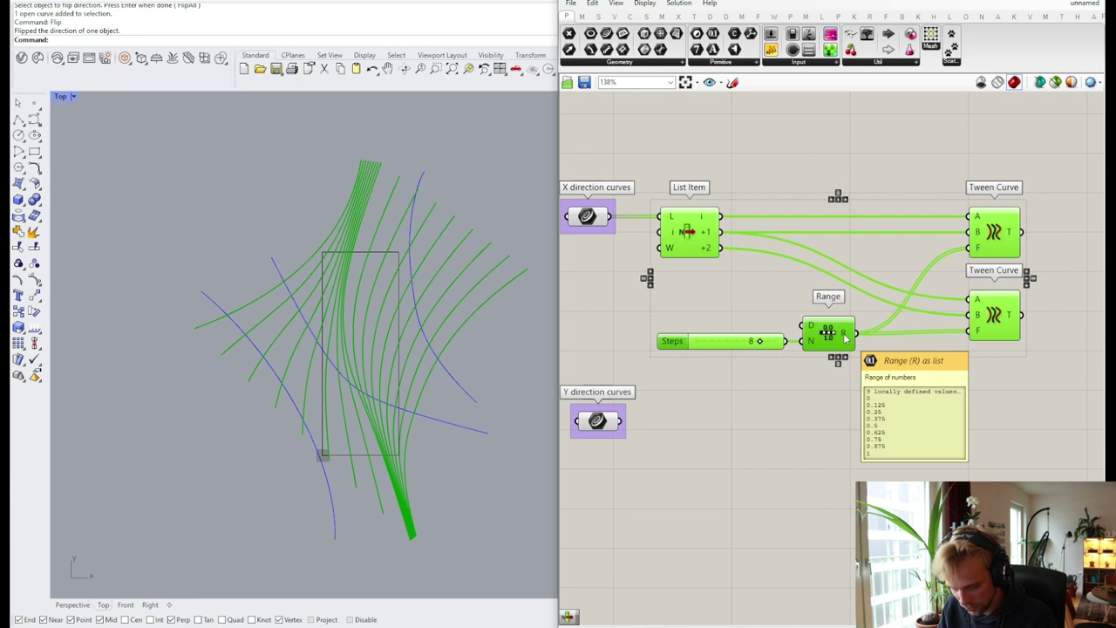
alt+drag(699, 237, 706, 447)
drag(620, 421, 679, 433)
drag(596, 421, 602, 425)
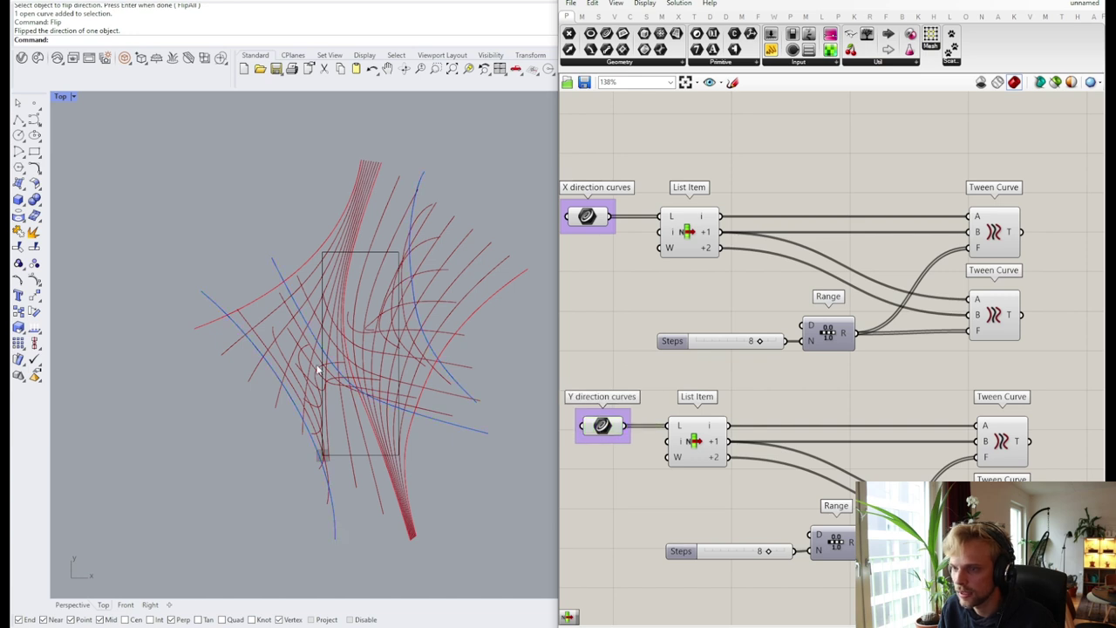
Step: Flip the direction of the middle blue Y direction curve in Rhino
click(280, 277)
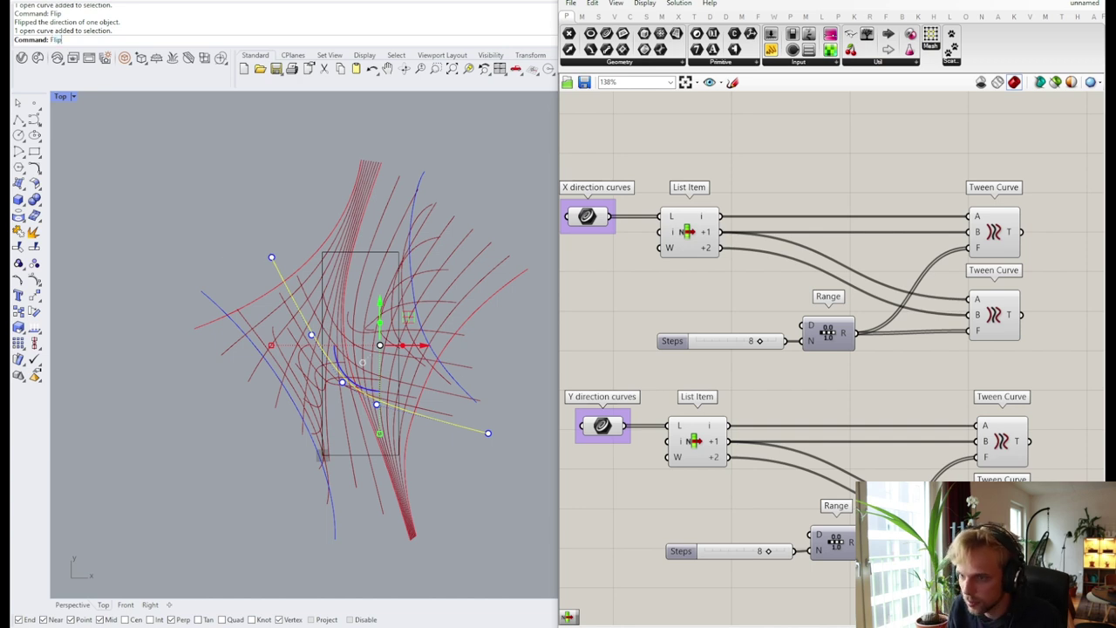
key(Return)
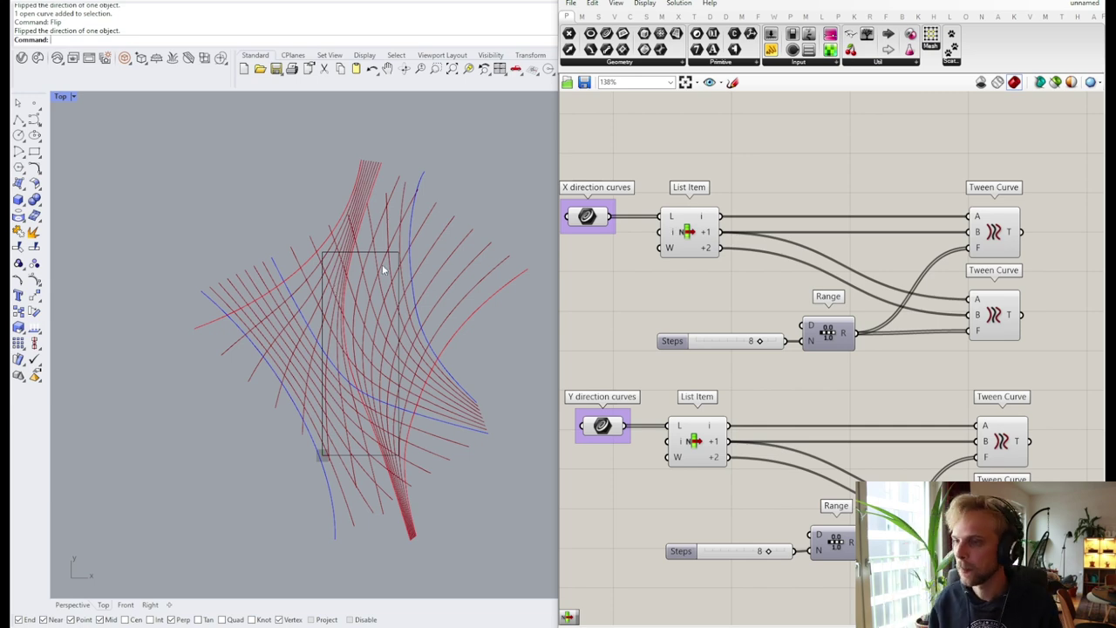
Step: Move a control point in the upper-middle part of the central red curve slightly along X, and clear the selection
scroll(388, 266, down, 4)
scroll(275, 217, up, 4)
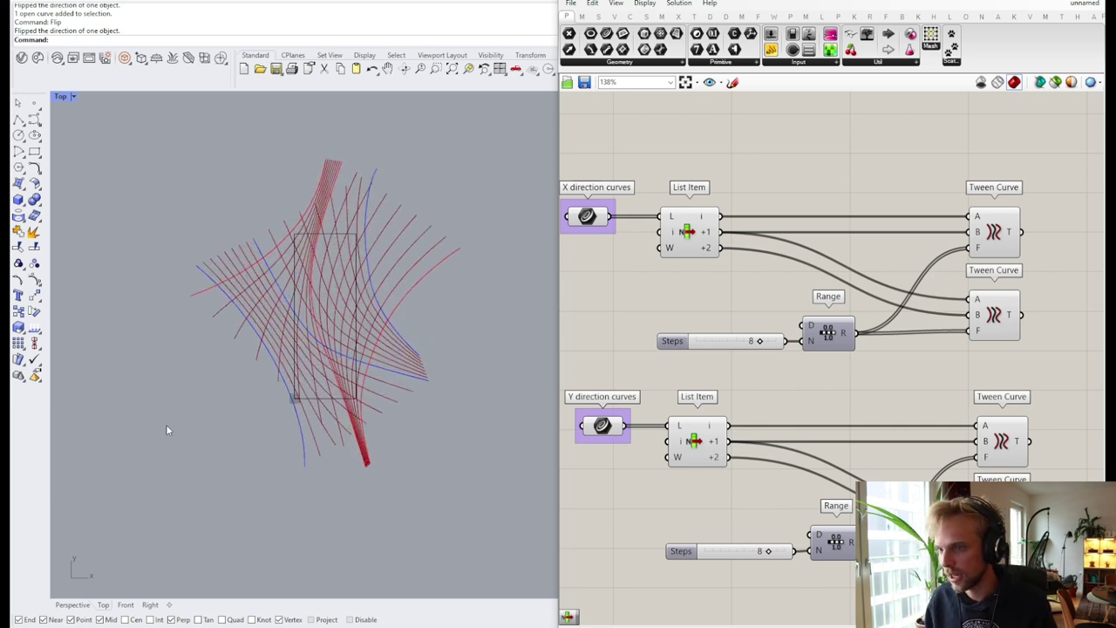
scroll(799, 310, down, 4)
scroll(820, 385, up, 1)
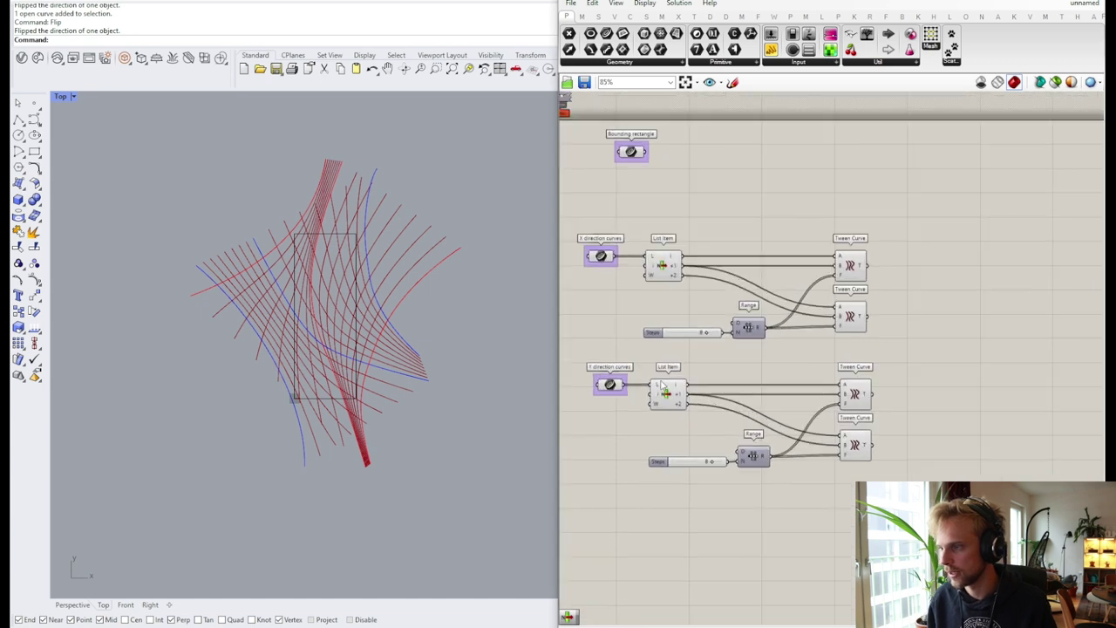
scroll(360, 280, up, 1)
click(318, 283)
click(311, 273)
mouse_move(343, 276)
mouse_down()
mouse_move(331, 277)
mouse_move(361, 274)
mouse_move(350, 274)
mouse_up()
click(503, 335)
key(Escape)
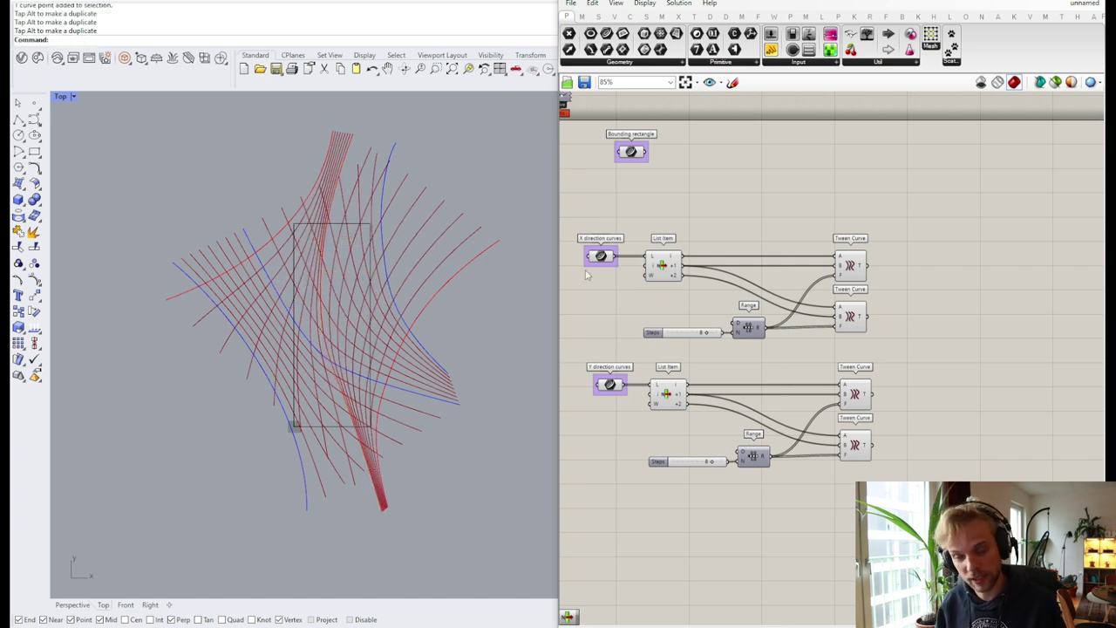
Step: Select each of the four Tween Curve components in turn to preview its curves in the Rhino viewport
scroll(441, 309, down, 3)
right_drag(854, 330, 792, 294)
scroll(833, 285, up, 2)
scroll(787, 183, down, 3)
scroll(776, 185, up, 3)
click(776, 225)
click(768, 300)
click(772, 406)
click(784, 476)
click(854, 371)
Step: Turn off the preview of the X and Y direction curve parameters and both List Item components
scroll(857, 370, down, 3)
right_drag(857, 370, 955, 339)
drag(790, 488, 666, 209)
middle_click(664, 212)
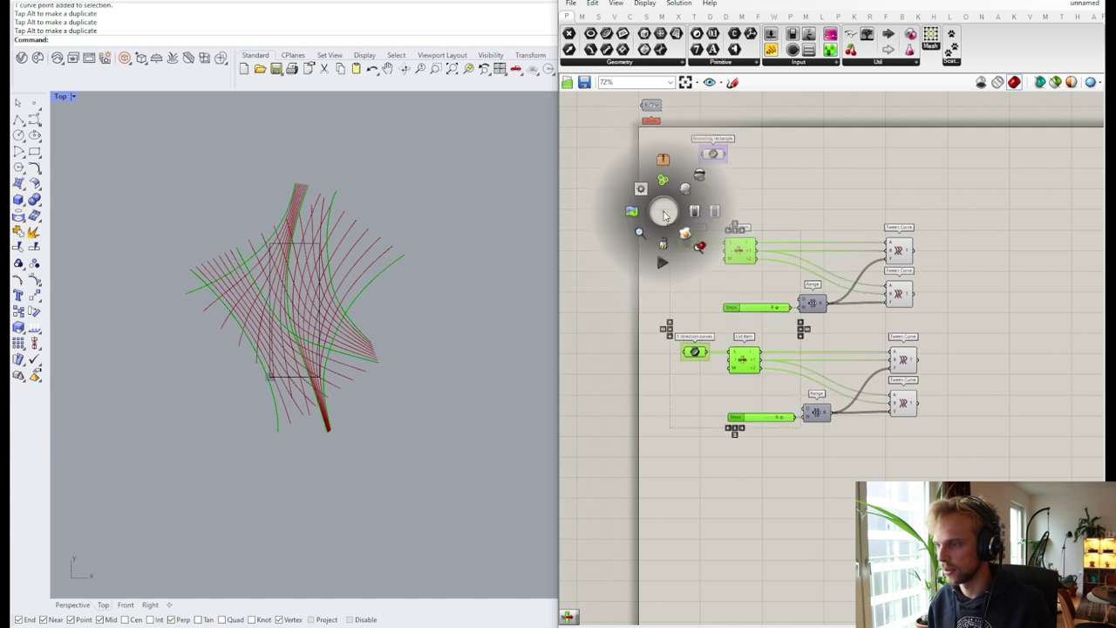
click(700, 174)
click(861, 226)
Step: Add a Merge component to the right of the X direction Tween Curve components
scroll(923, 329, up, 3)
right_drag(927, 331, 790, 324)
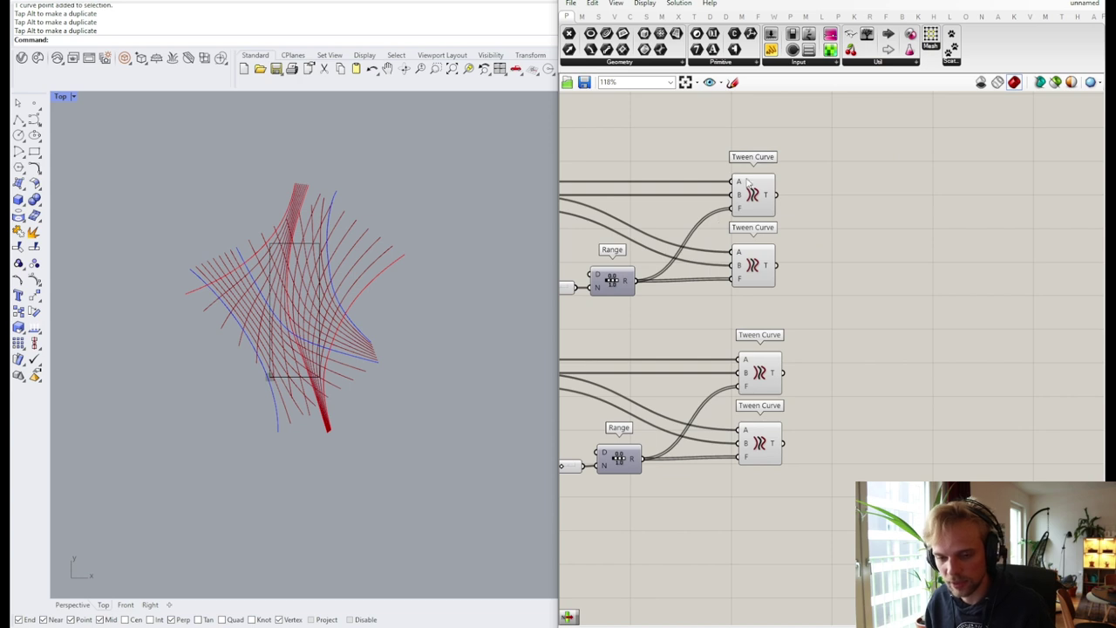
mouse_move(769, 198)
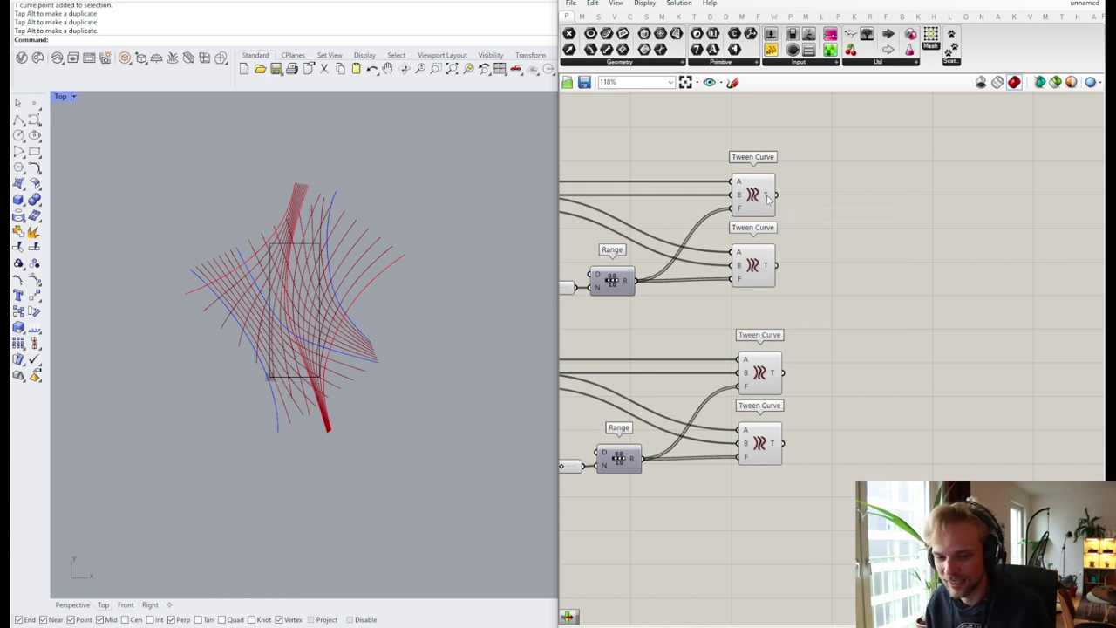
double_click(853, 287)
text(MERGE)
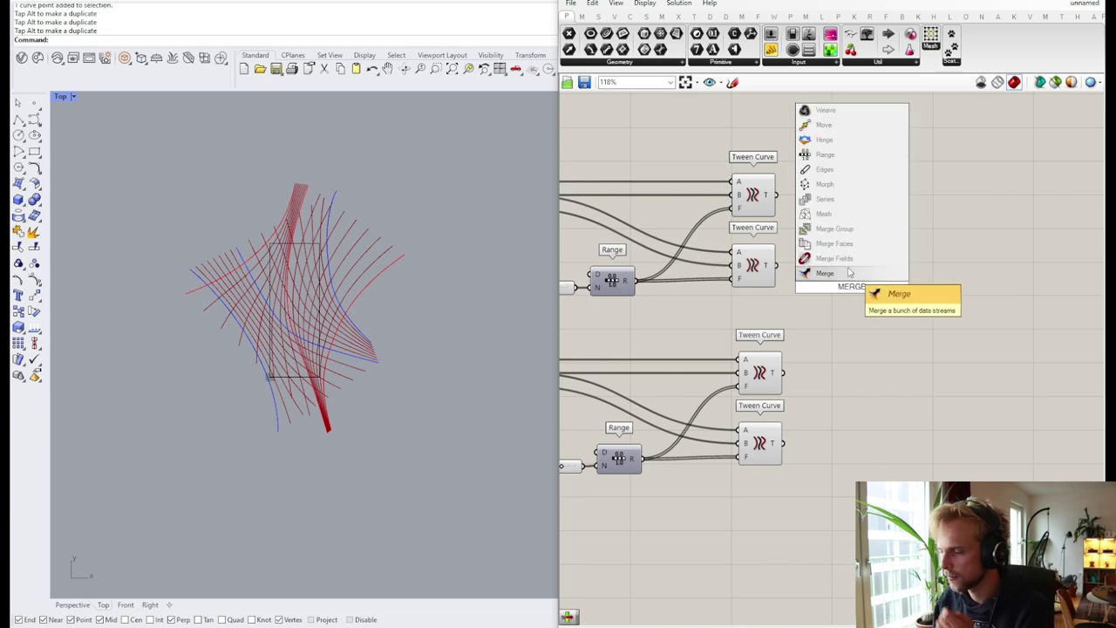
click(848, 273)
drag(848, 286, 886, 297)
click(867, 226)
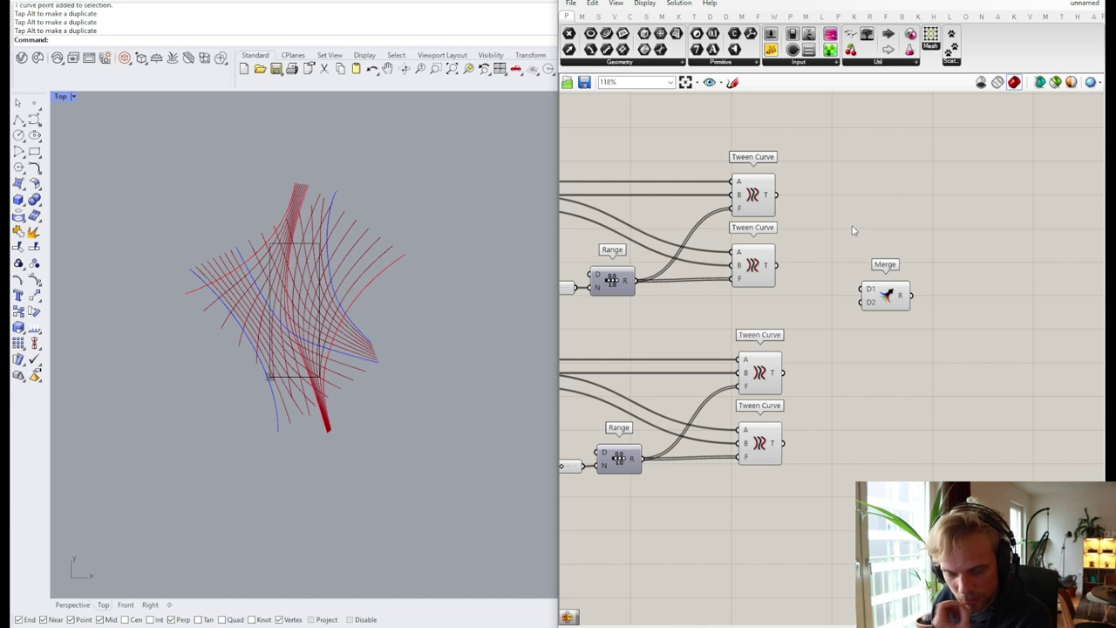
Step: Turn off the preview of the two Y direction Tween Curve components
right_drag(445, 249, 507, 232)
scroll(329, 337, up, 4)
scroll(454, 260, up, 2)
right_drag(460, 266, 442, 296)
scroll(738, 330, down, 3)
drag(806, 467, 689, 347)
middle_click(693, 344)
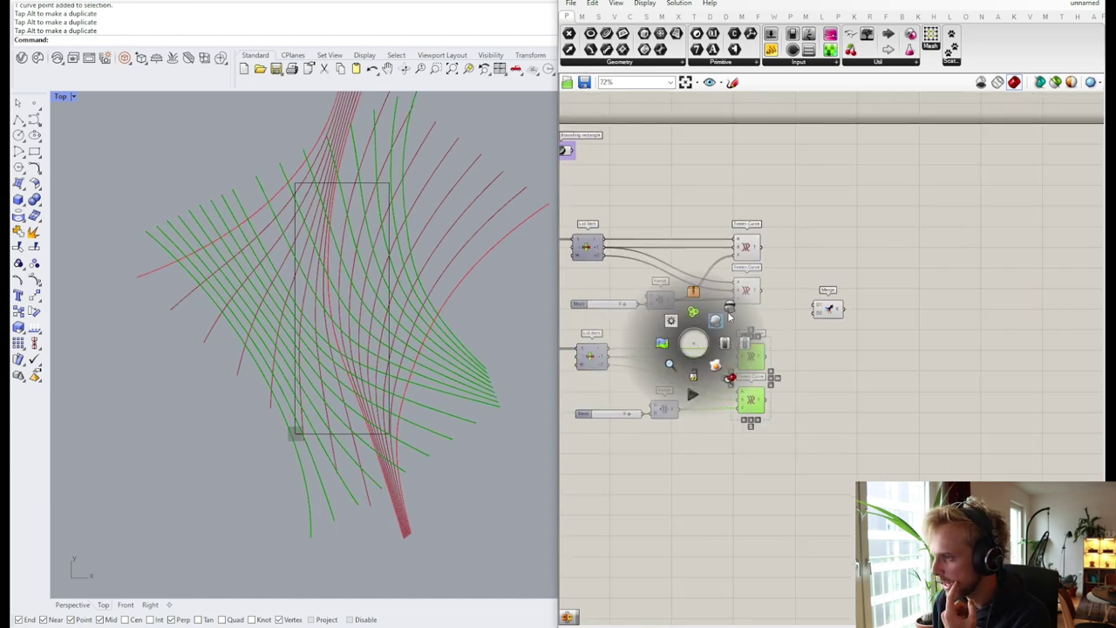
click(728, 308)
click(829, 269)
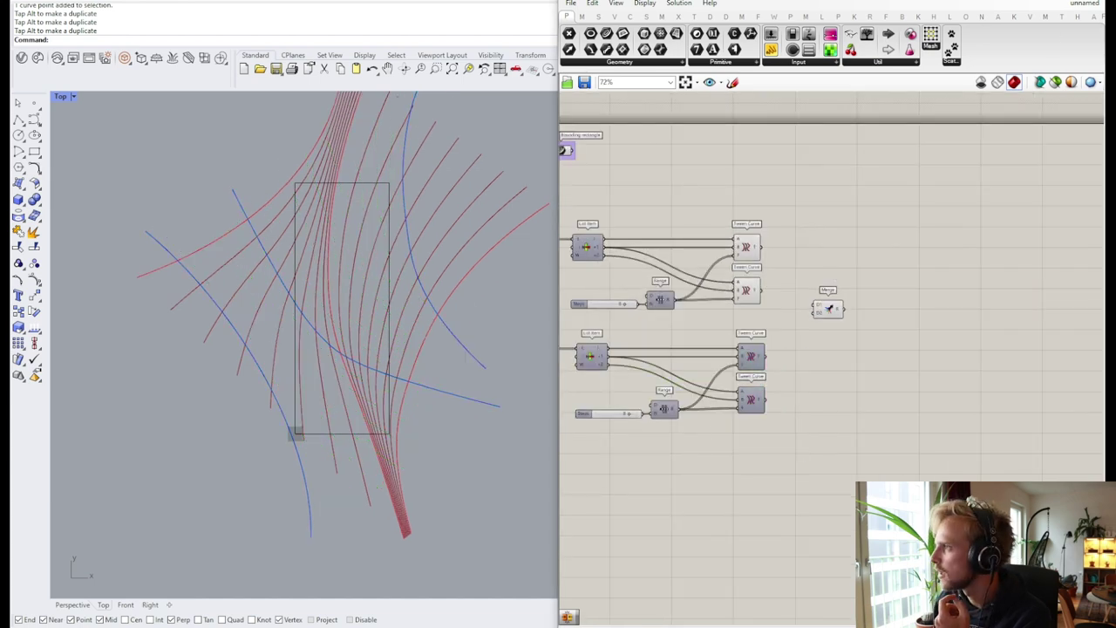
Step: In Rhino, make X_dir the current layer, hide the Y_dir layer, and restore the Grasshopper window
click(1037, 2)
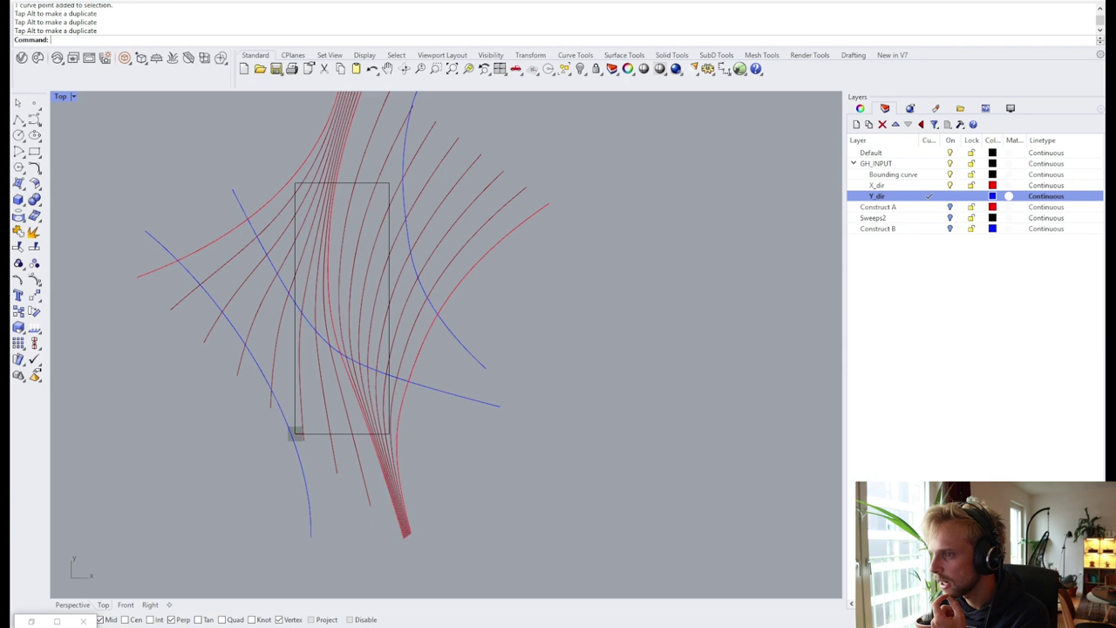
click(929, 185)
click(949, 196)
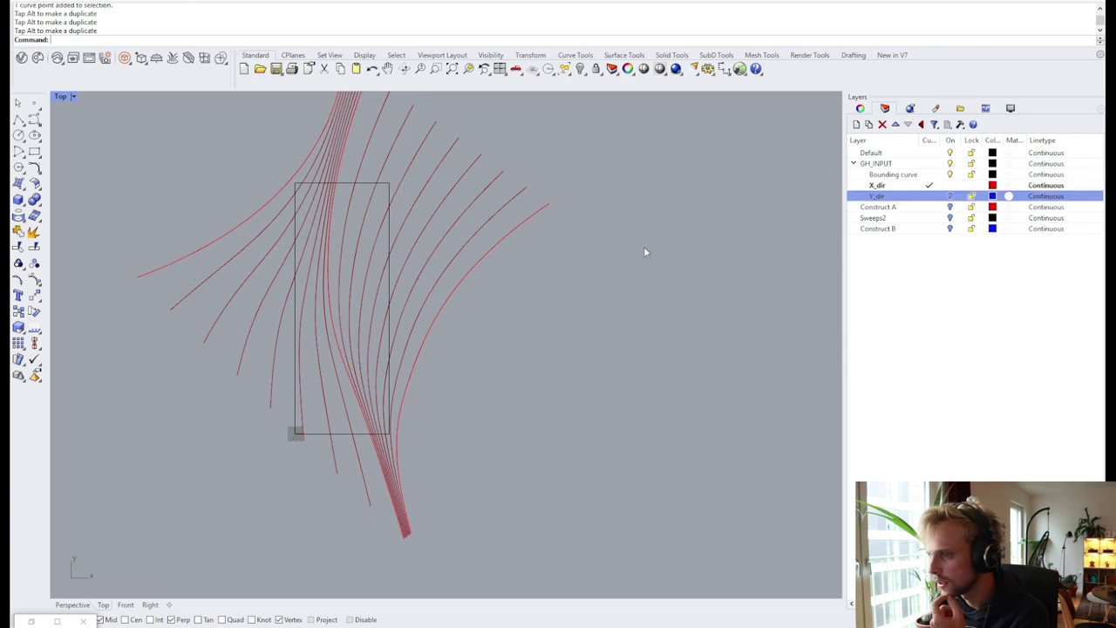
click(32, 621)
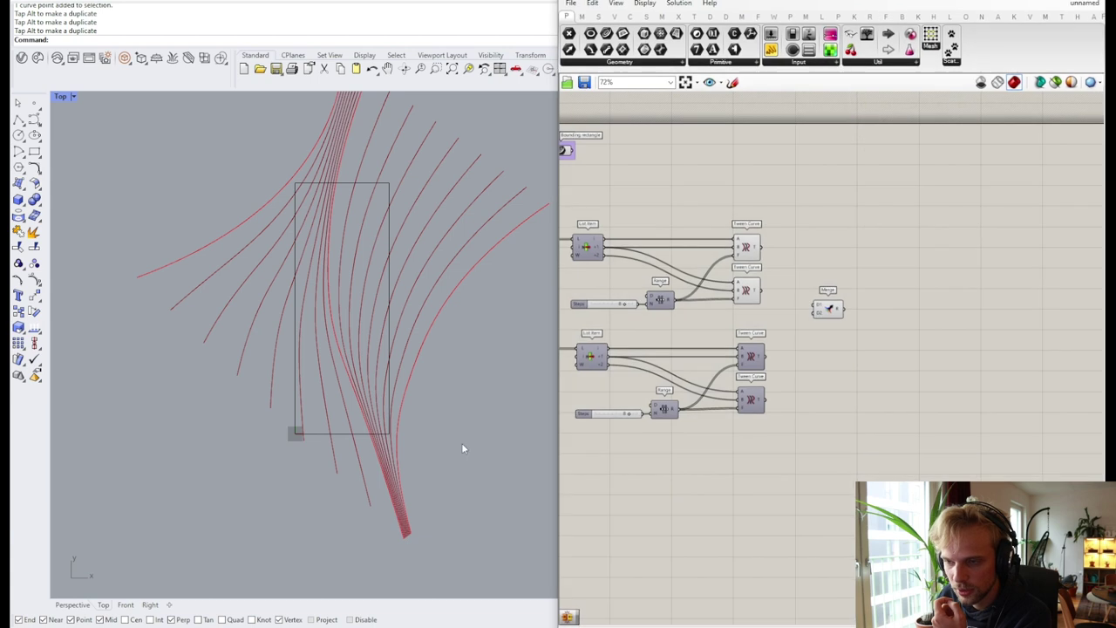
Step: Select the three red X direction input curves in the Rhino viewport to identify them, and clear the selection
right_drag(340, 279, 284, 378)
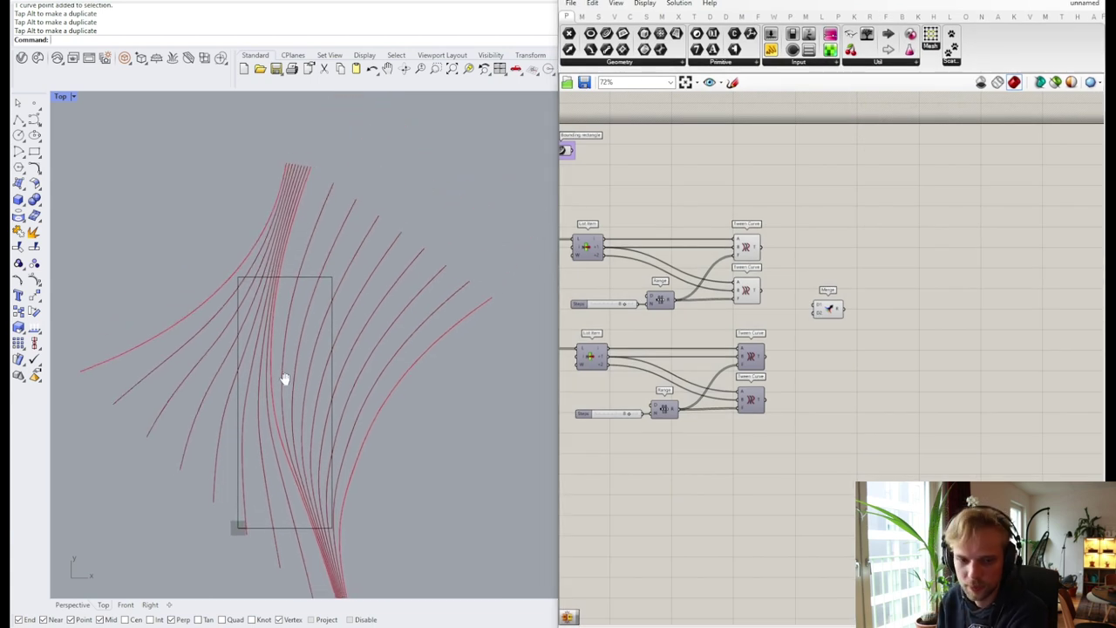
click(466, 322)
shift+click(293, 216)
shift+click(273, 211)
click(395, 200)
Step: Select the upper X direction Tween Curve and inspect the values in its T output
right_drag(705, 245, 728, 243)
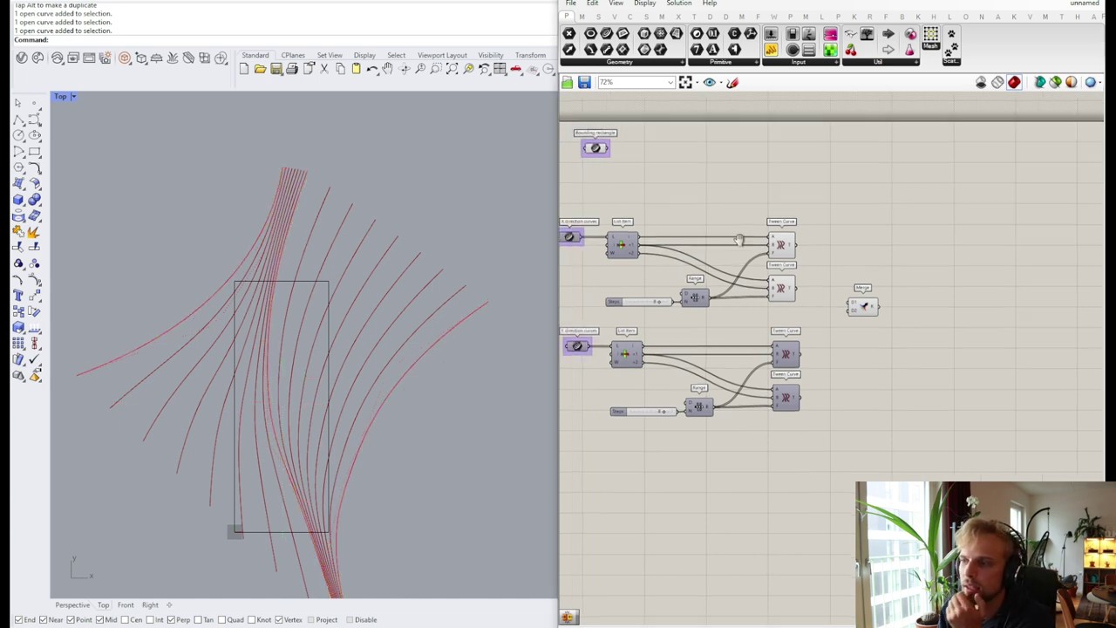
scroll(728, 242, up, 2)
click(791, 243)
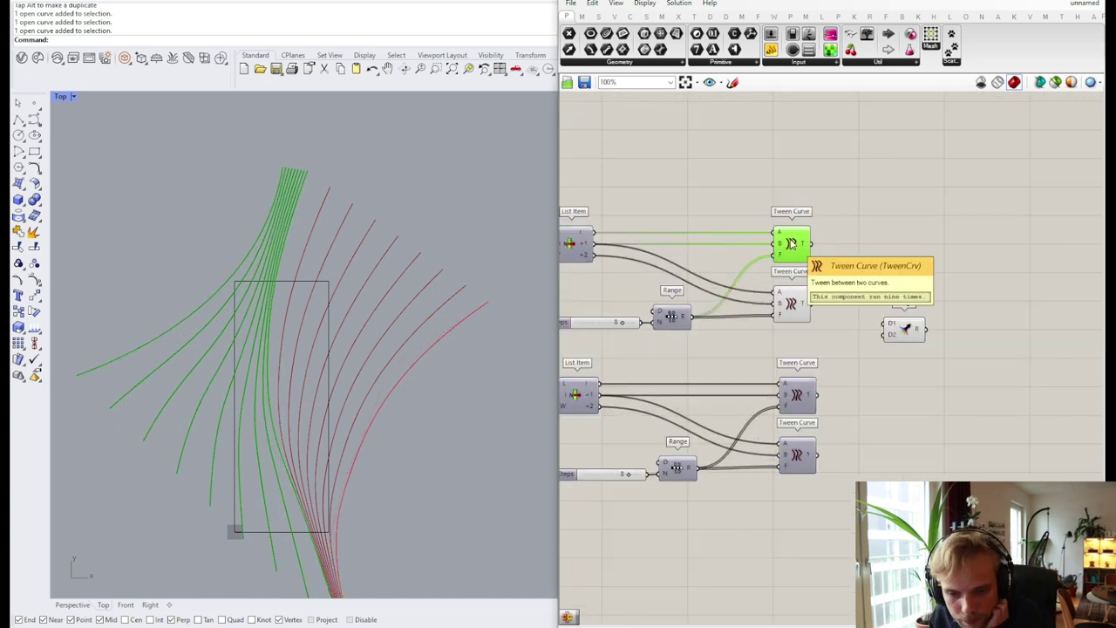
mouse_move(803, 251)
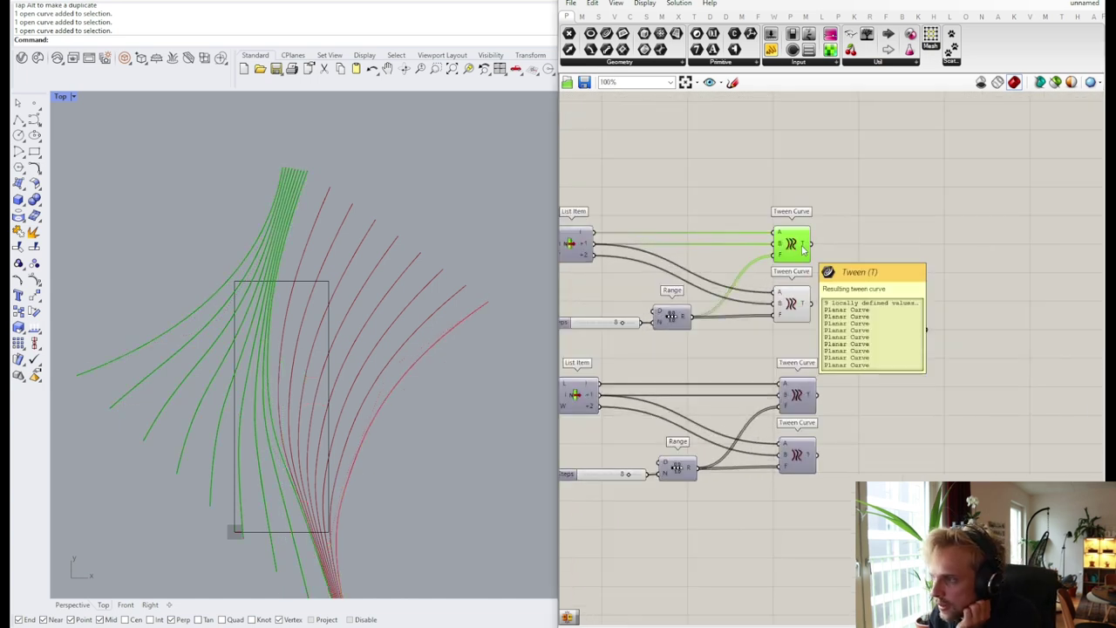
Step: Set the X direction Steps slider to 3
right_drag(803, 250, 968, 235)
scroll(783, 298, up, 3)
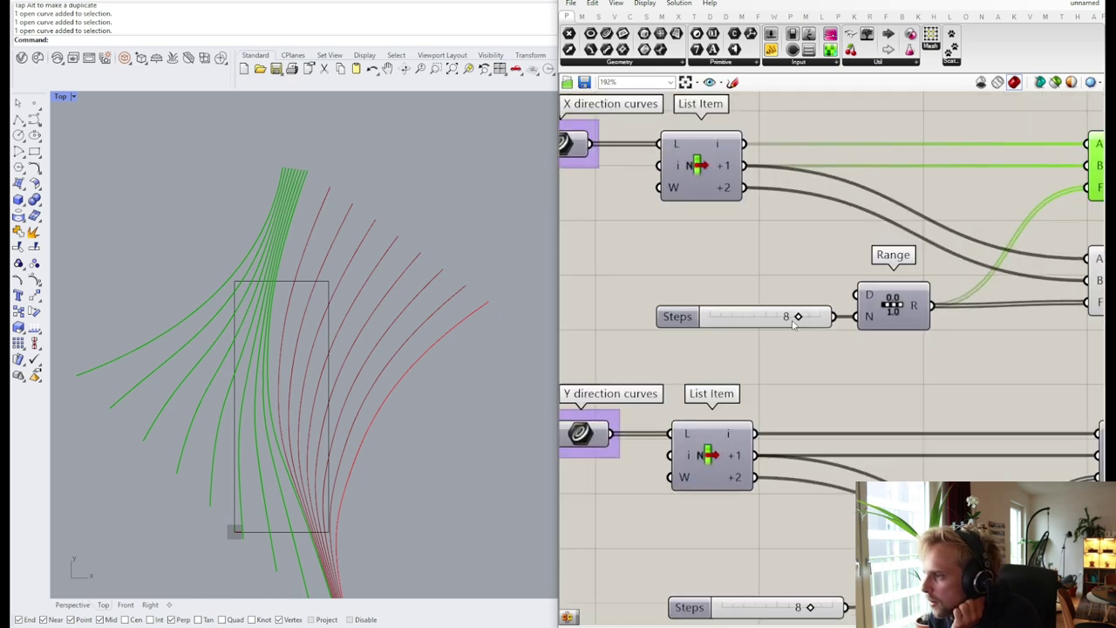
drag(790, 319, 747, 322)
Step: Check the upper X direction Tween Curve's T output again and examine its highlighted curves in the Rhino viewport
scroll(624, 368, down, 4)
click(831, 293)
scroll(831, 293, up, 2)
scroll(833, 296, up, 1)
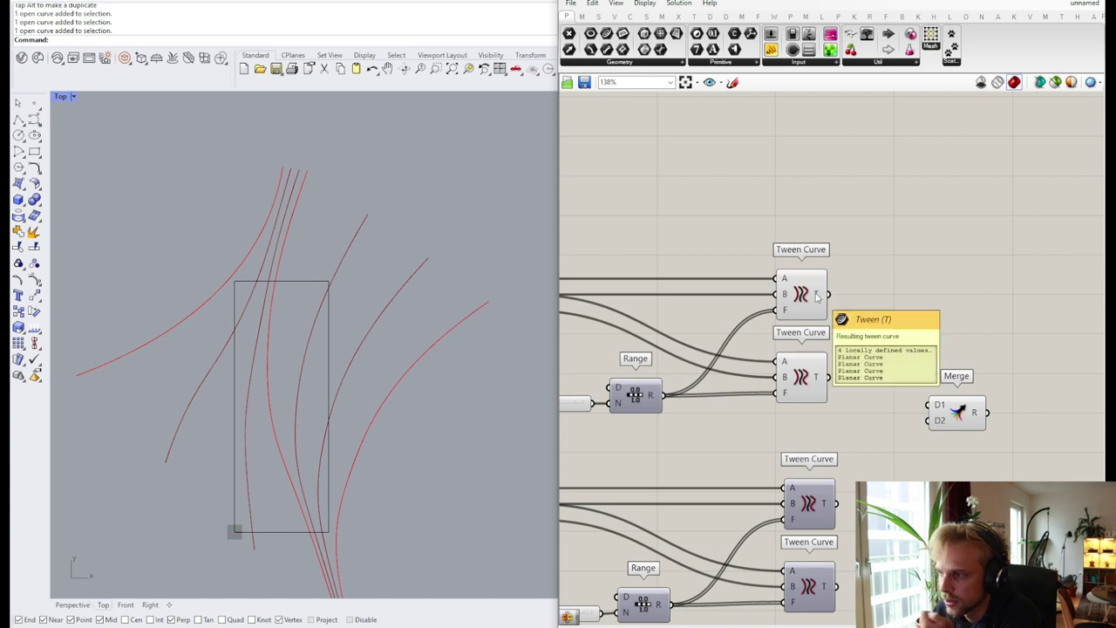
click(815, 296)
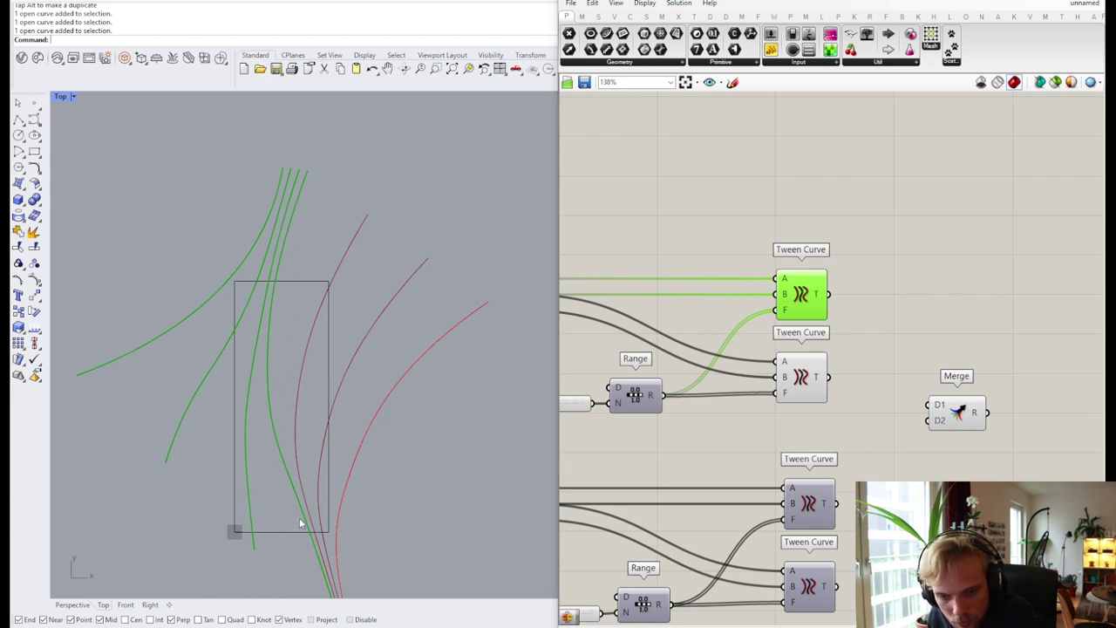
right_drag(299, 528, 283, 391)
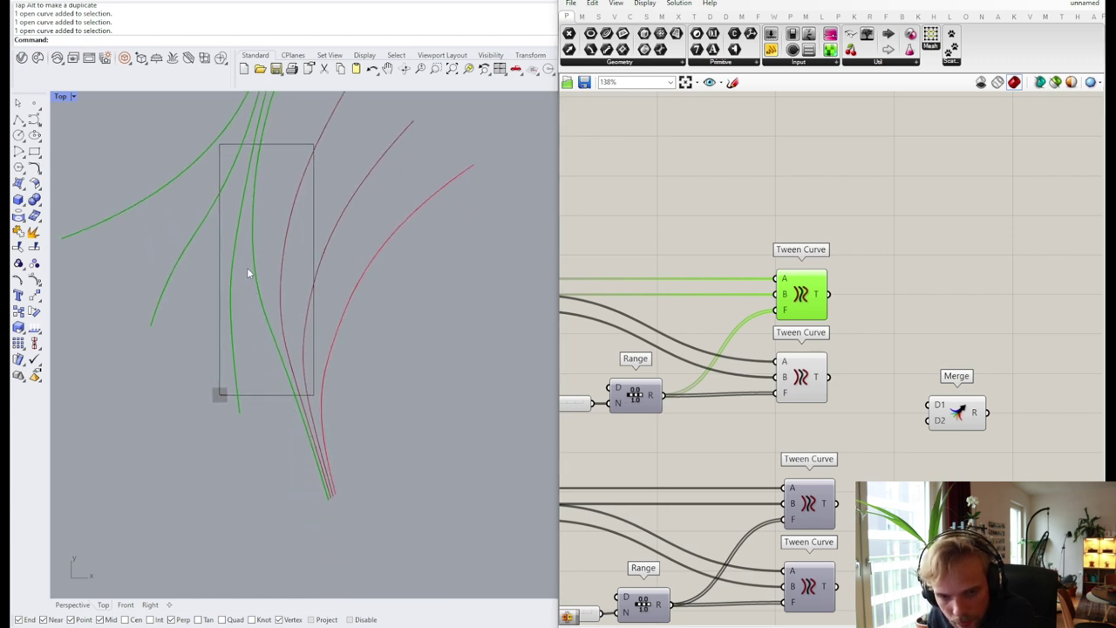
right_drag(234, 192, 246, 279)
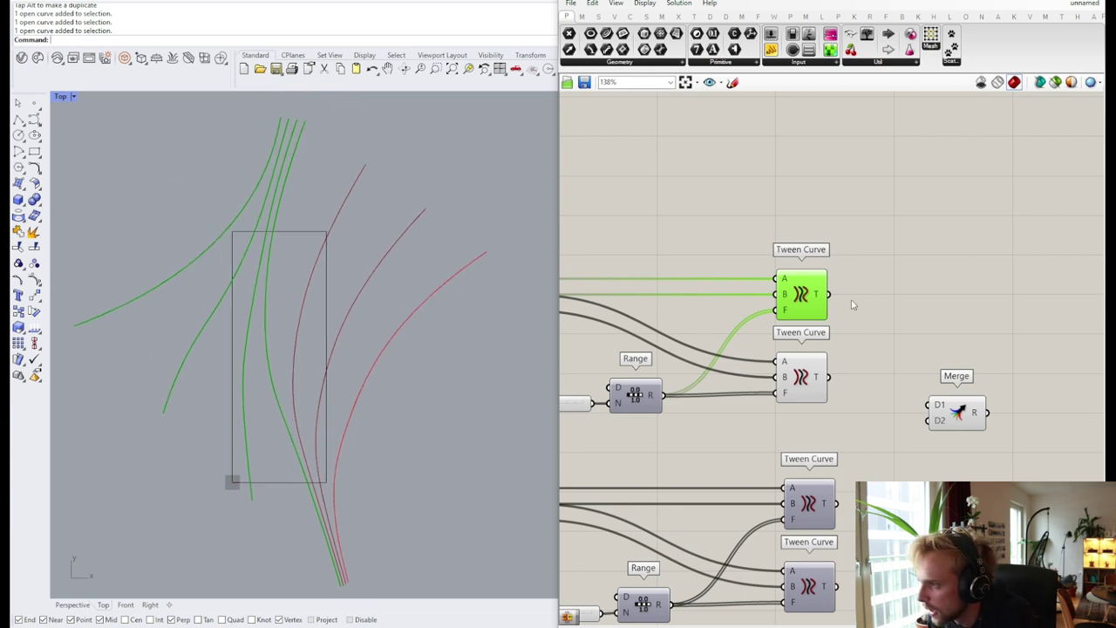
Step: Alternate between selecting the upper and lower X direction Tween Curve components to compare which curves each one highlights in the Rhino viewport
click(810, 393)
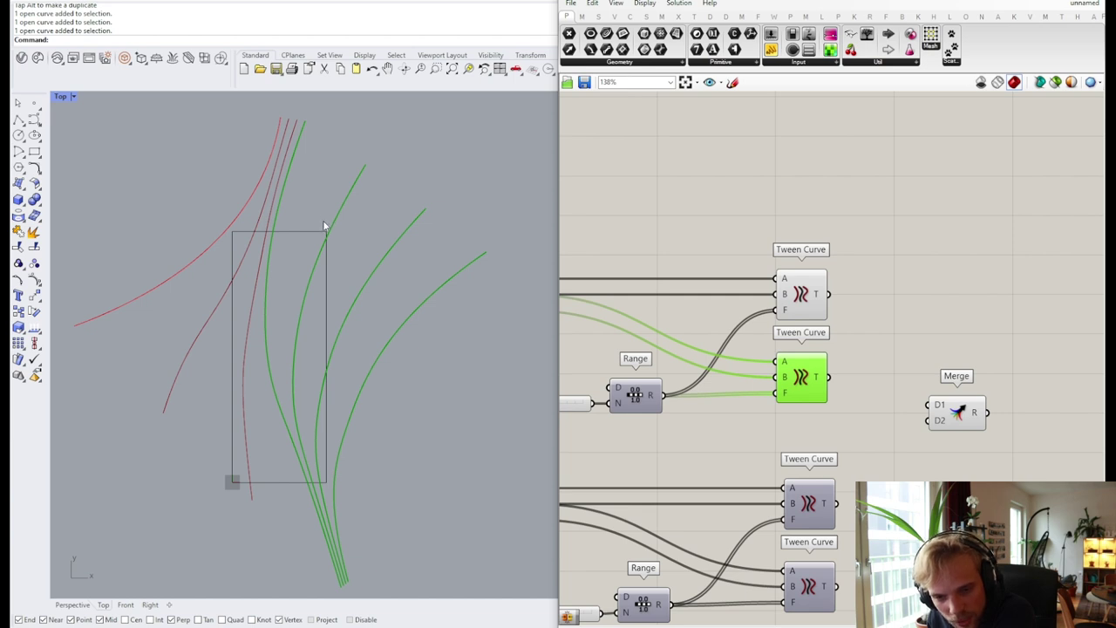
scroll(324, 231, down, 2)
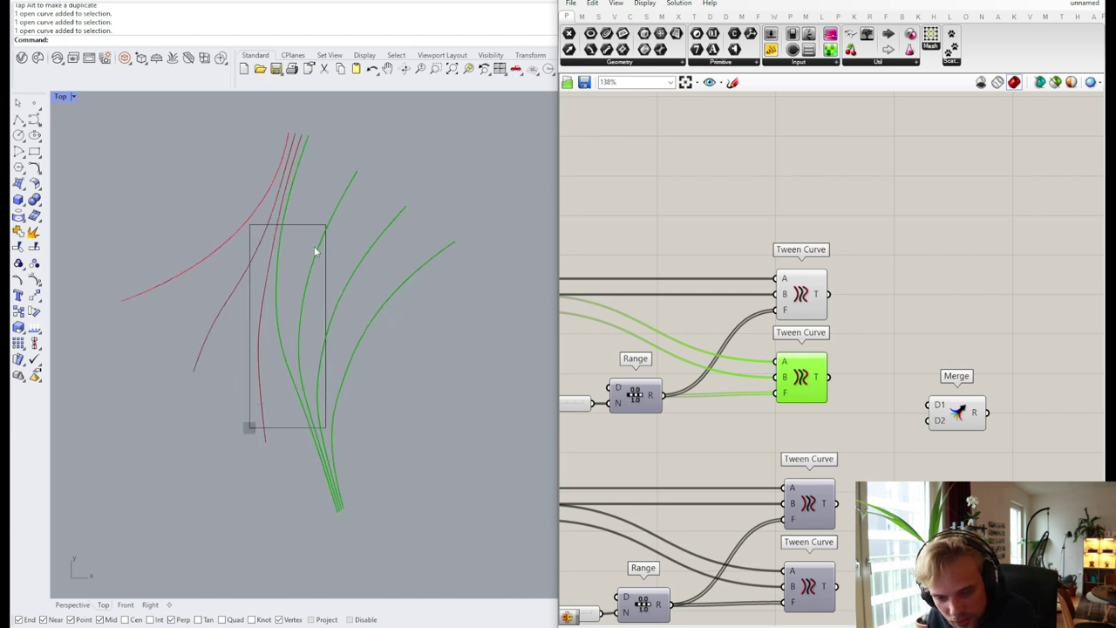
click(809, 294)
click(802, 375)
click(809, 294)
click(803, 366)
click(800, 299)
click(798, 384)
click(794, 293)
click(795, 383)
click(800, 298)
click(802, 384)
click(803, 305)
click(804, 380)
click(803, 299)
click(805, 383)
click(804, 300)
click(807, 357)
click(805, 297)
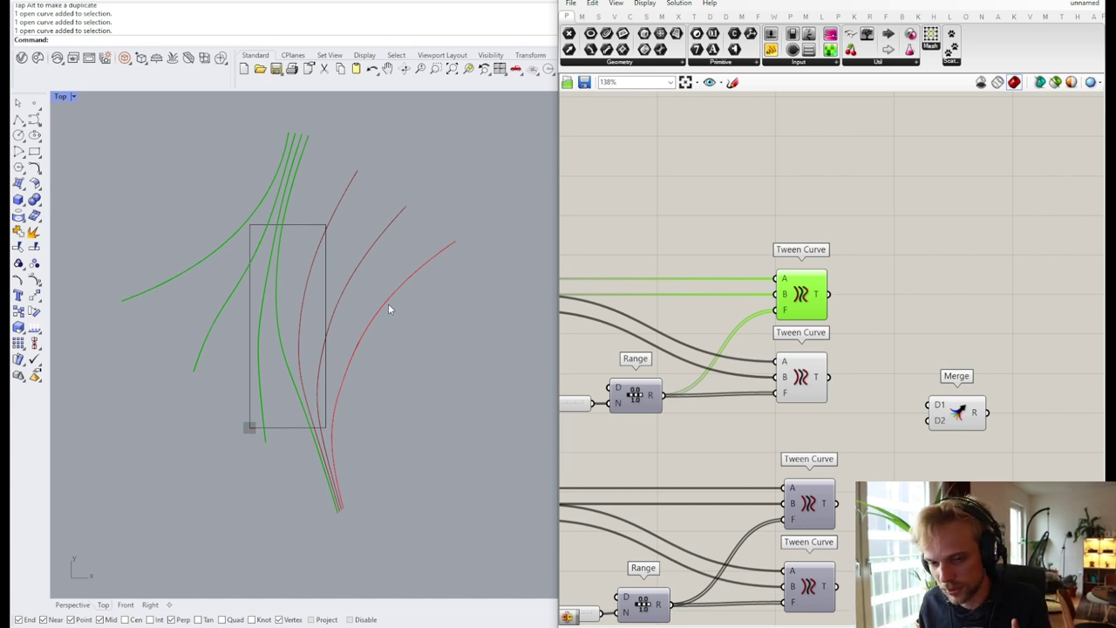
Step: Move the Merge component farther from the Tween Curve components to make room between them
click(873, 280)
right_drag(873, 279, 781, 205)
drag(859, 333, 944, 348)
click(899, 318)
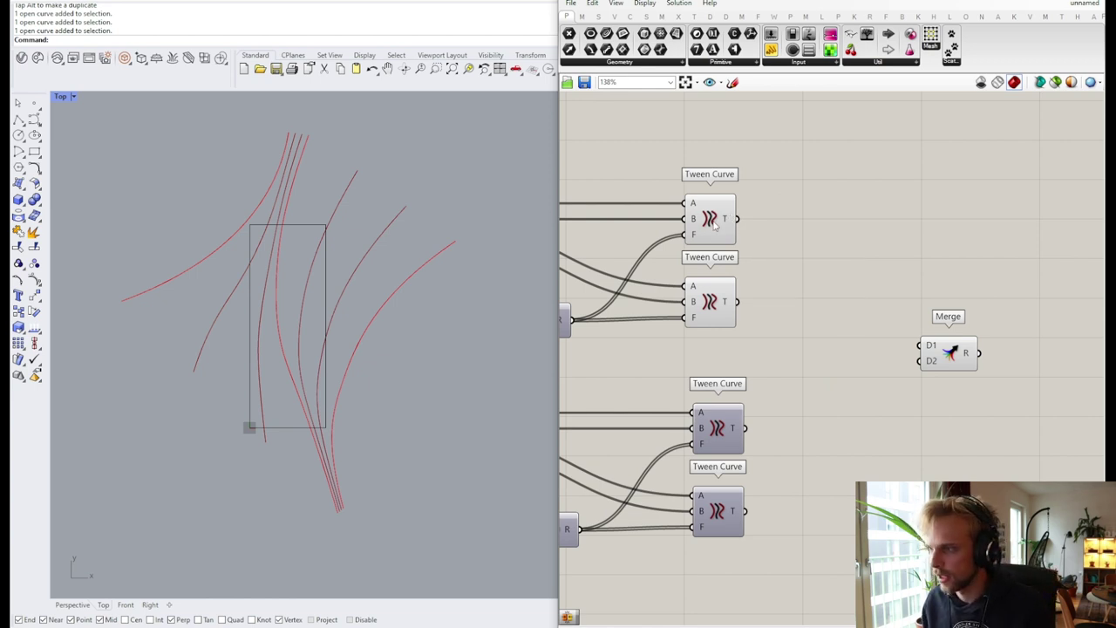
Step: Select the upper X direction Tween Curve, identify the middle input curve in the Rhino viewport, and inspect the T output values
click(714, 223)
click(305, 139)
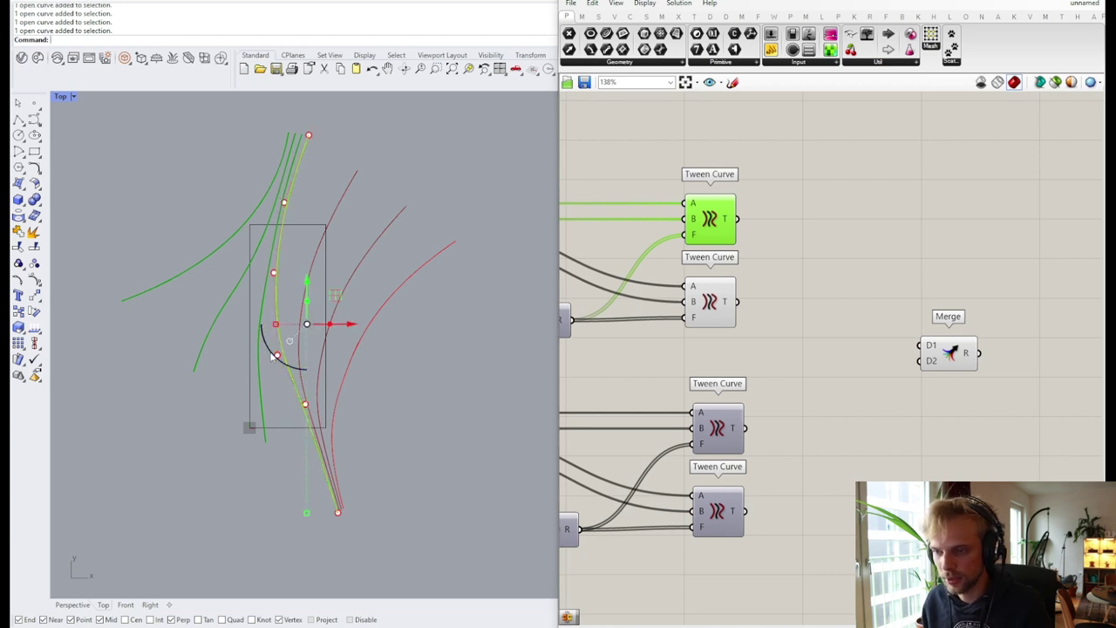
click(333, 123)
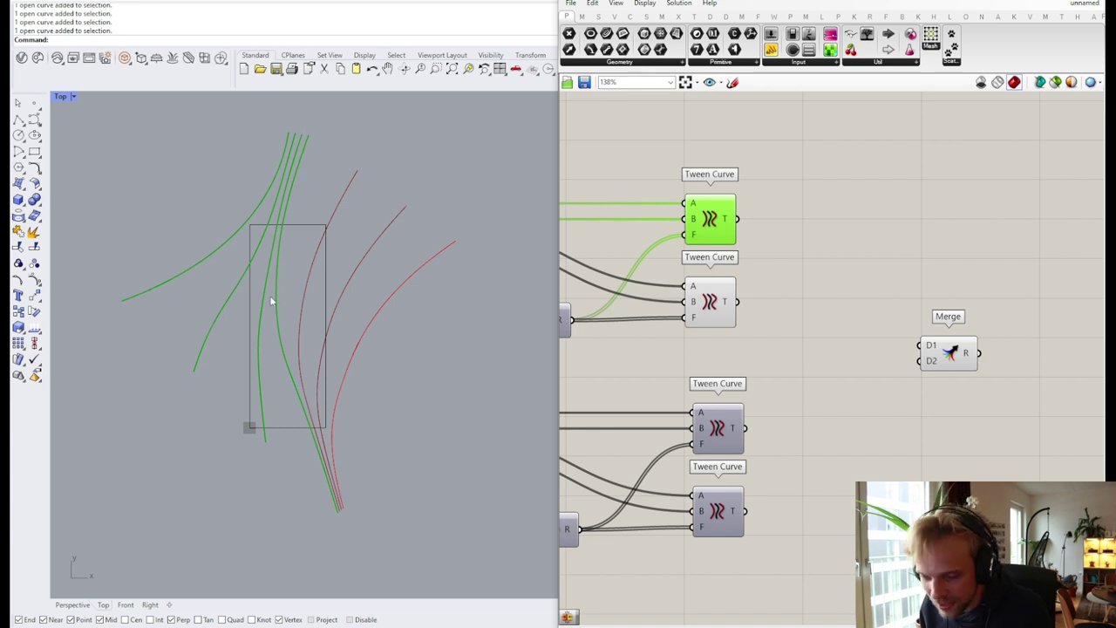
mouse_move(726, 221)
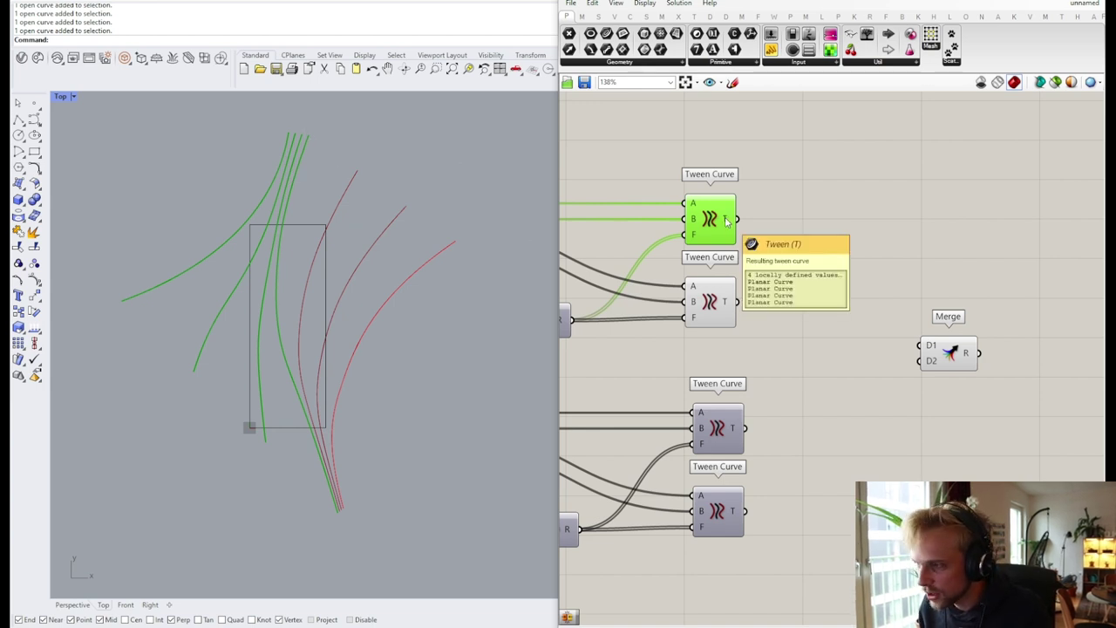
Step: Add a Cull Index component and connect the upper X direction Tween Curve's T output to its L input
double_click(820, 199)
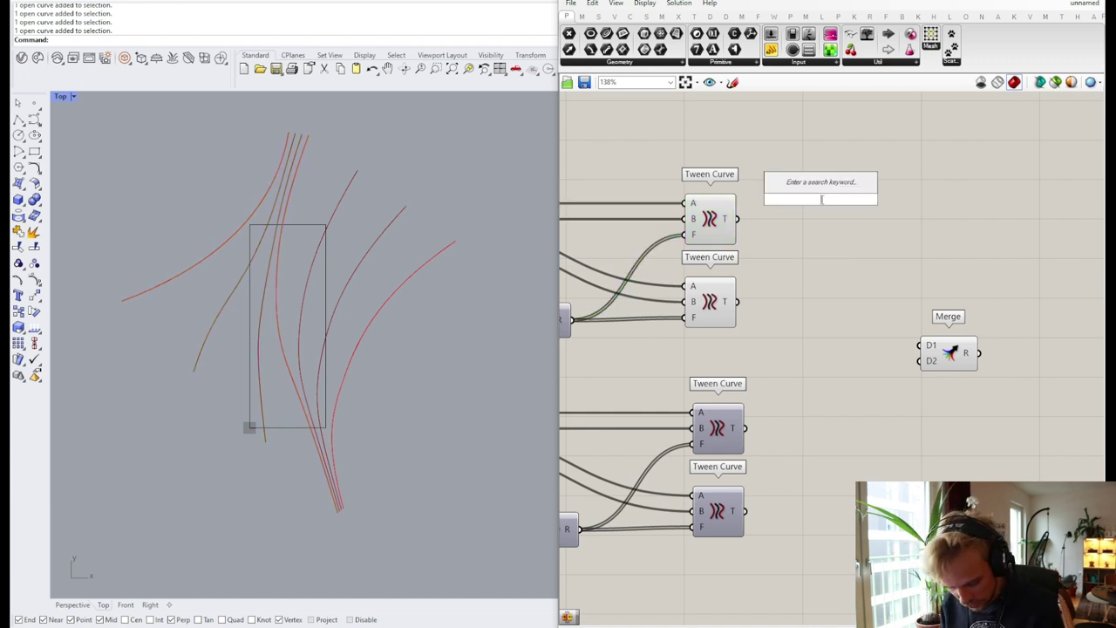
text(CULL)
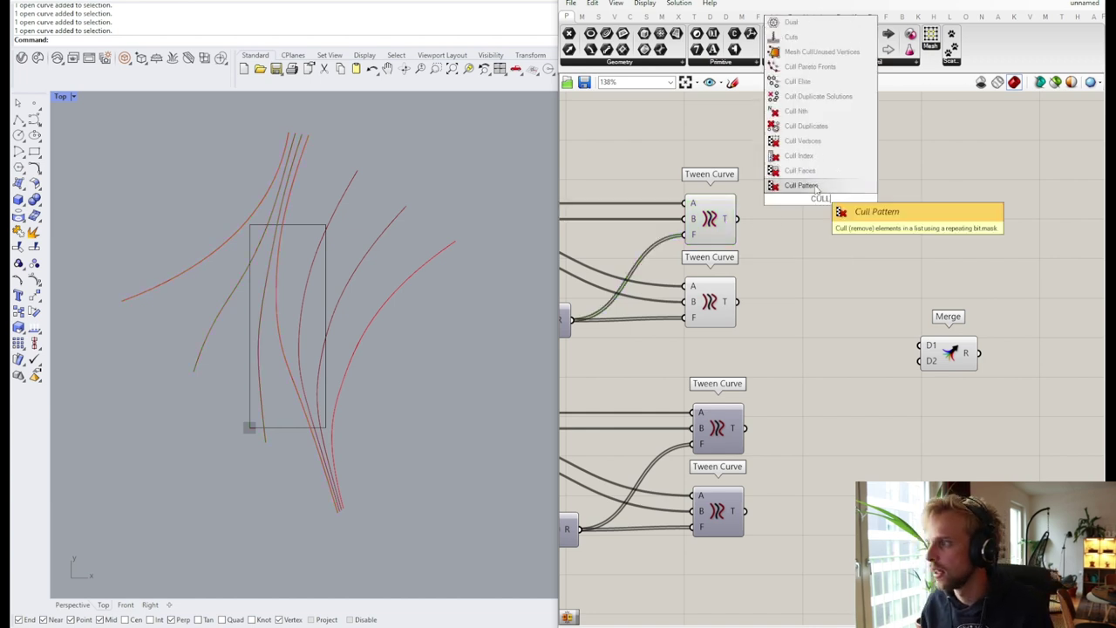
click(798, 155)
drag(820, 201, 836, 240)
drag(738, 218, 881, 236)
click(833, 176)
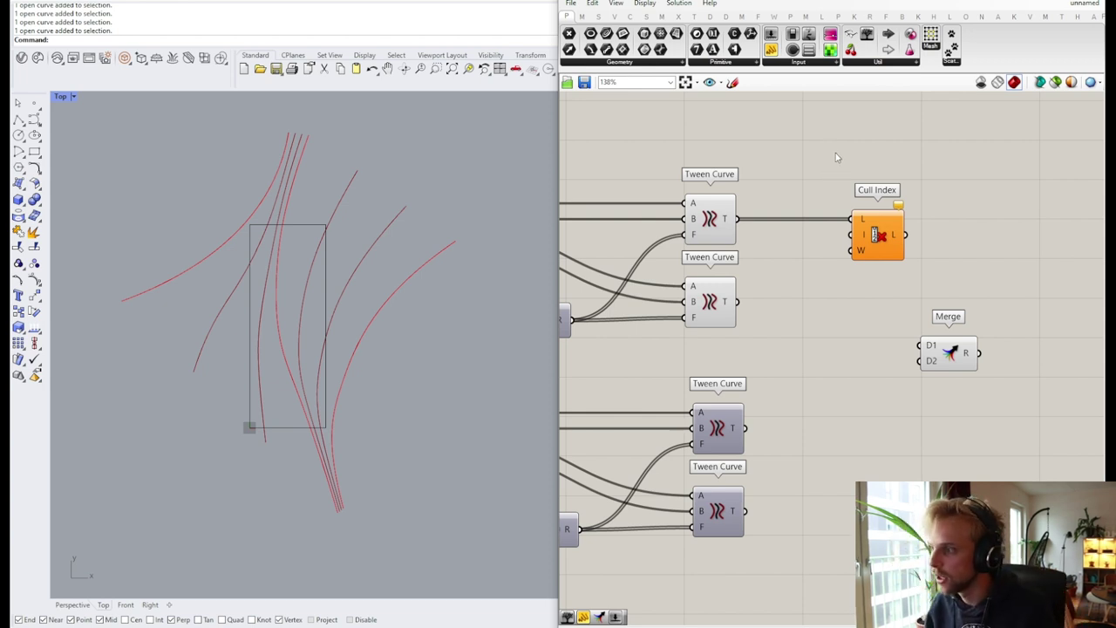
Step: Create a panel containing -1, connect it to Cull Index's I input, and place it just before the component
mouse_move(857, 248)
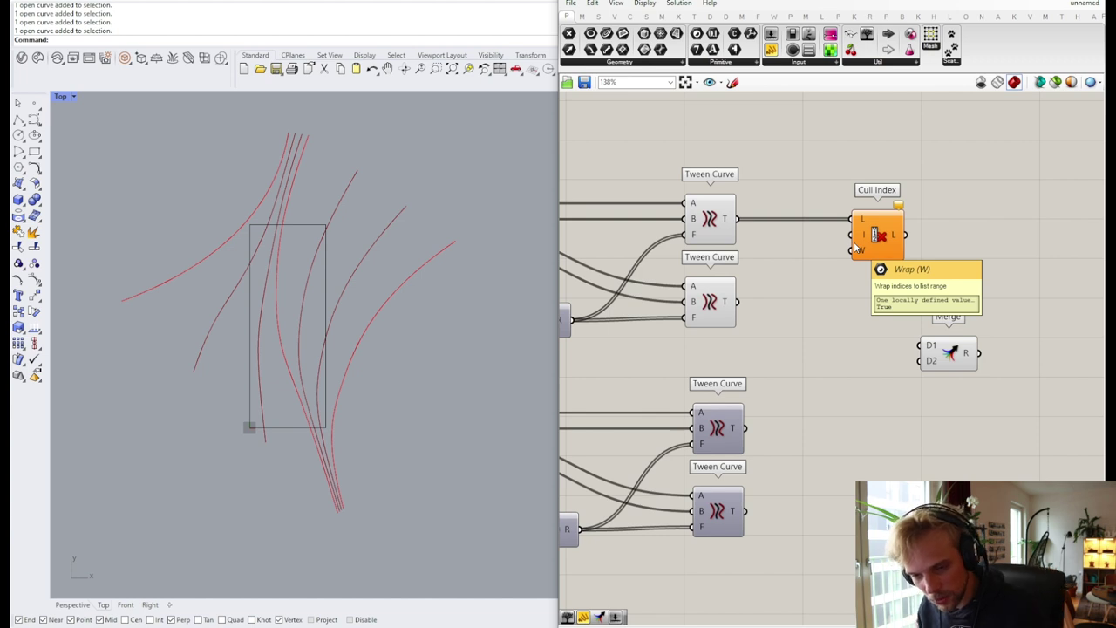
double_click(791, 165)
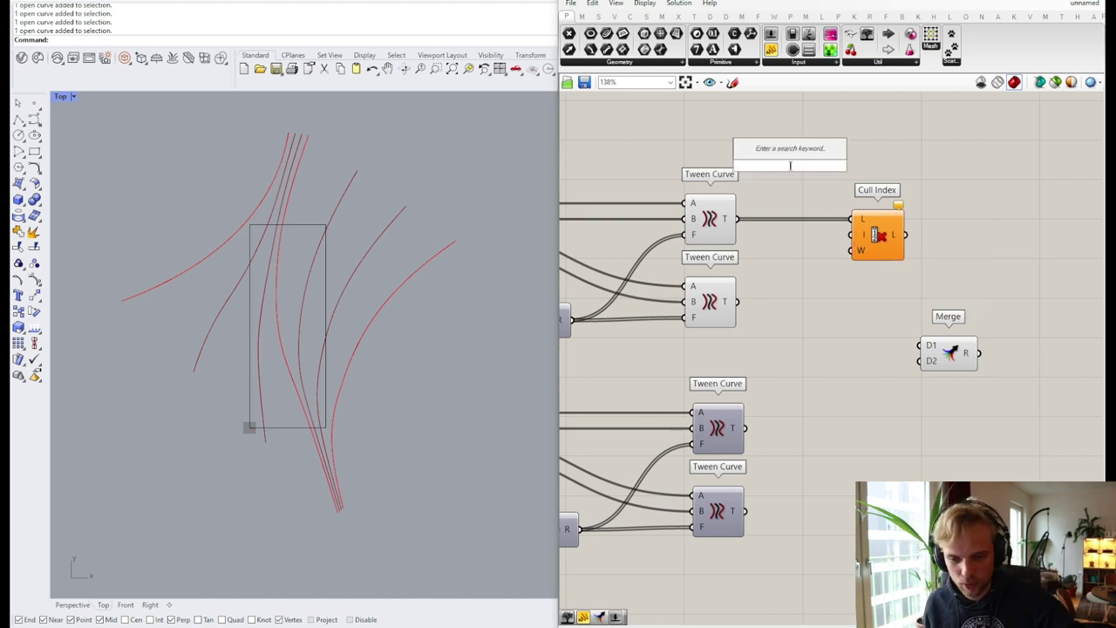
text(-)
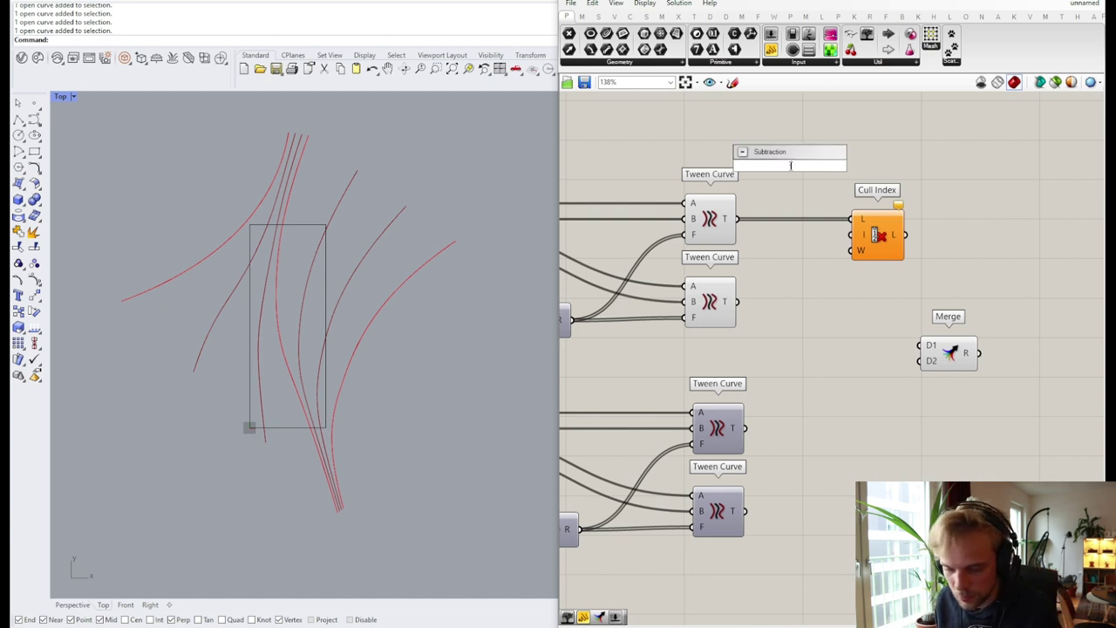
key(BackSpace)
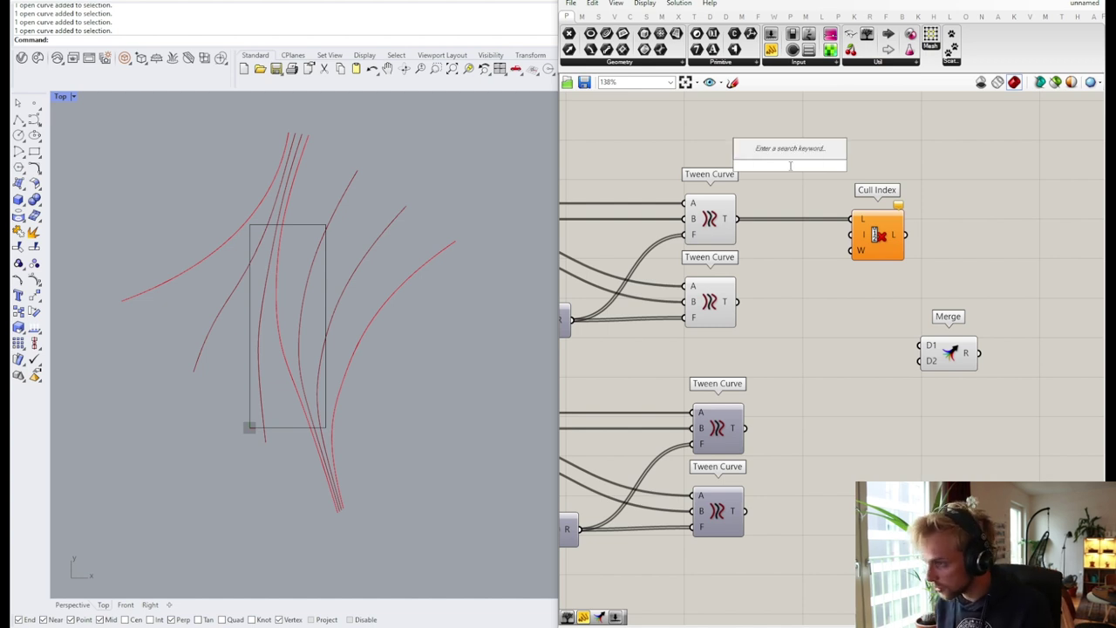
text(//-1)
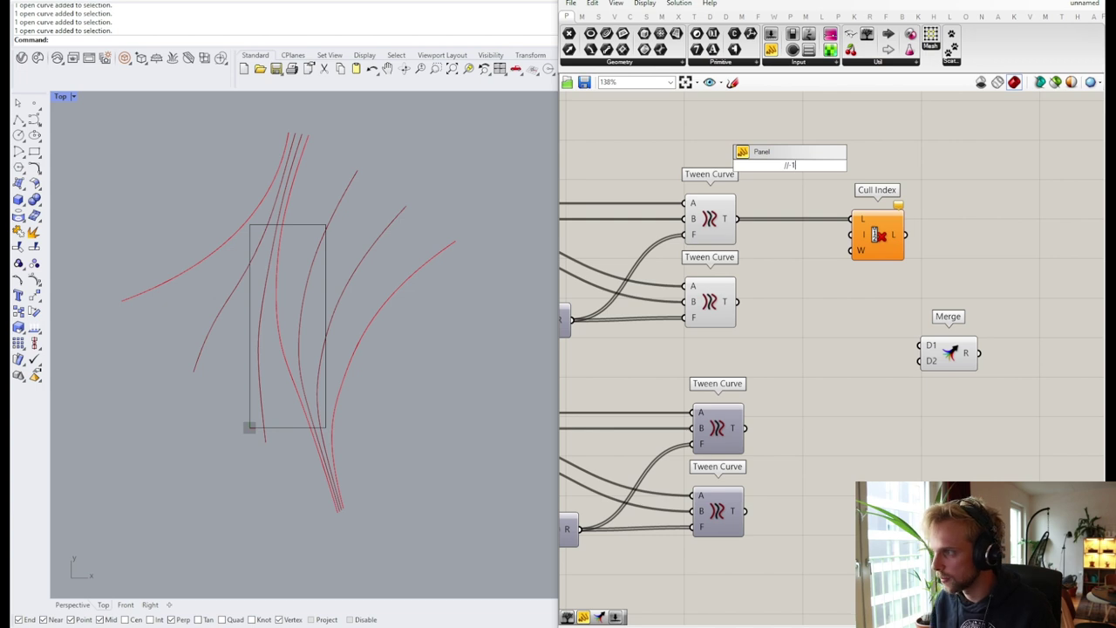
key(Return)
drag(789, 168, 862, 227)
scroll(830, 245, up, 3)
drag(769, 260, 796, 233)
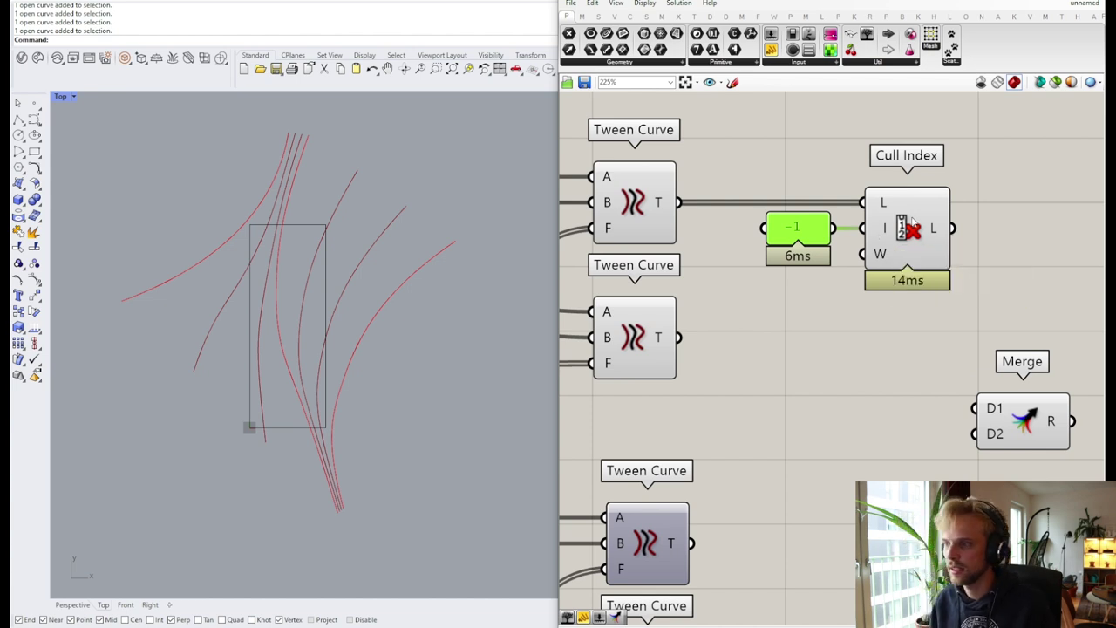
Step: Examine the curves output by Cull Index and compare them with those from the lower X direction Tween Curve
click(885, 236)
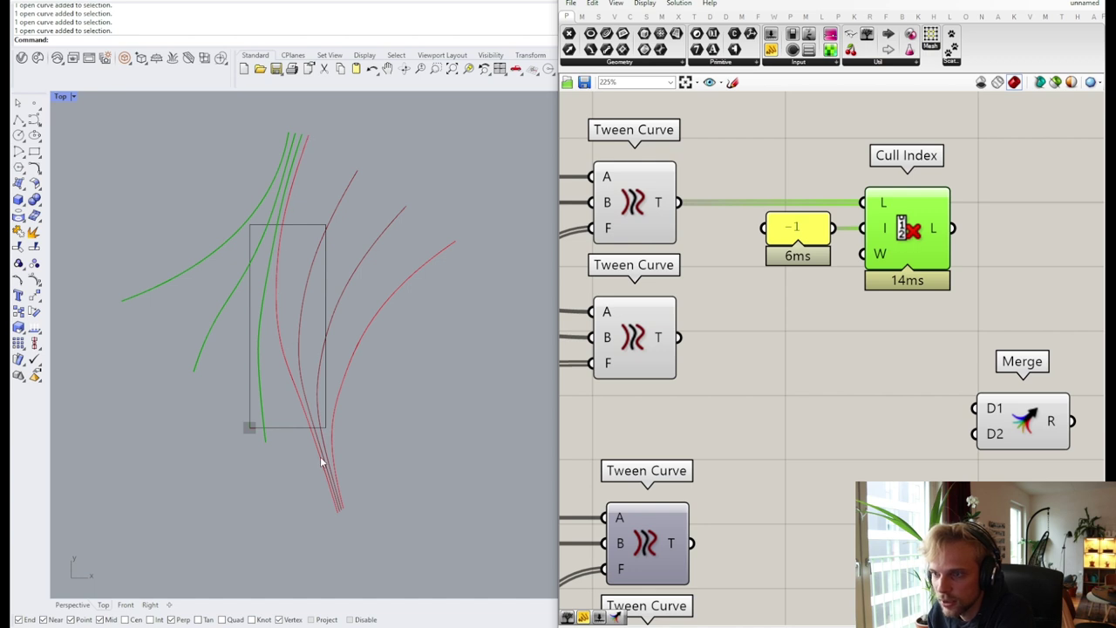
mouse_move(939, 227)
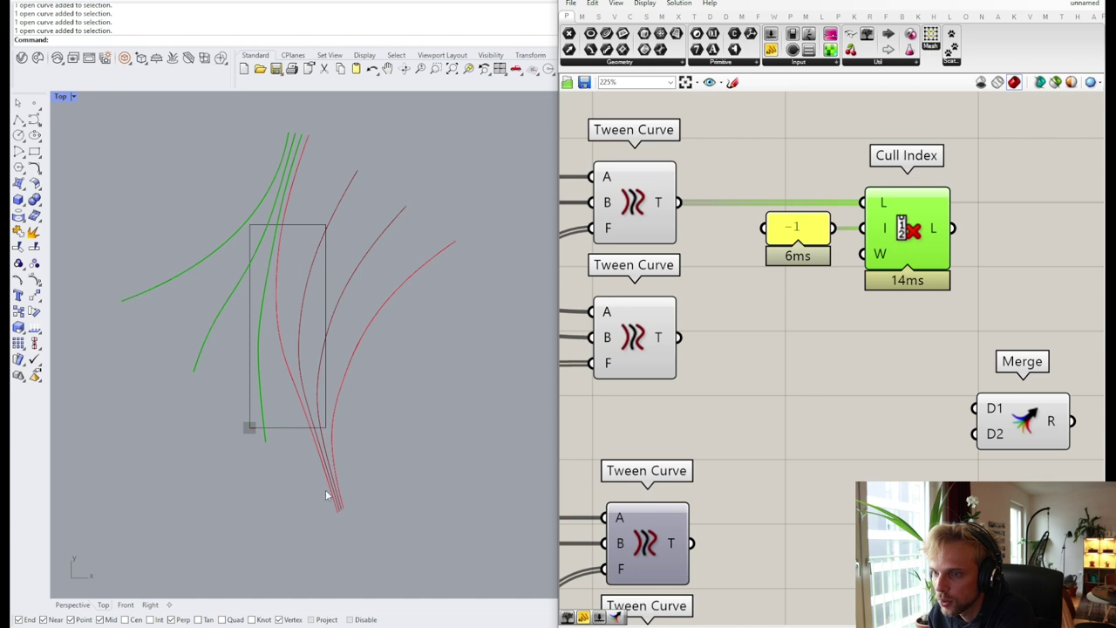
click(643, 337)
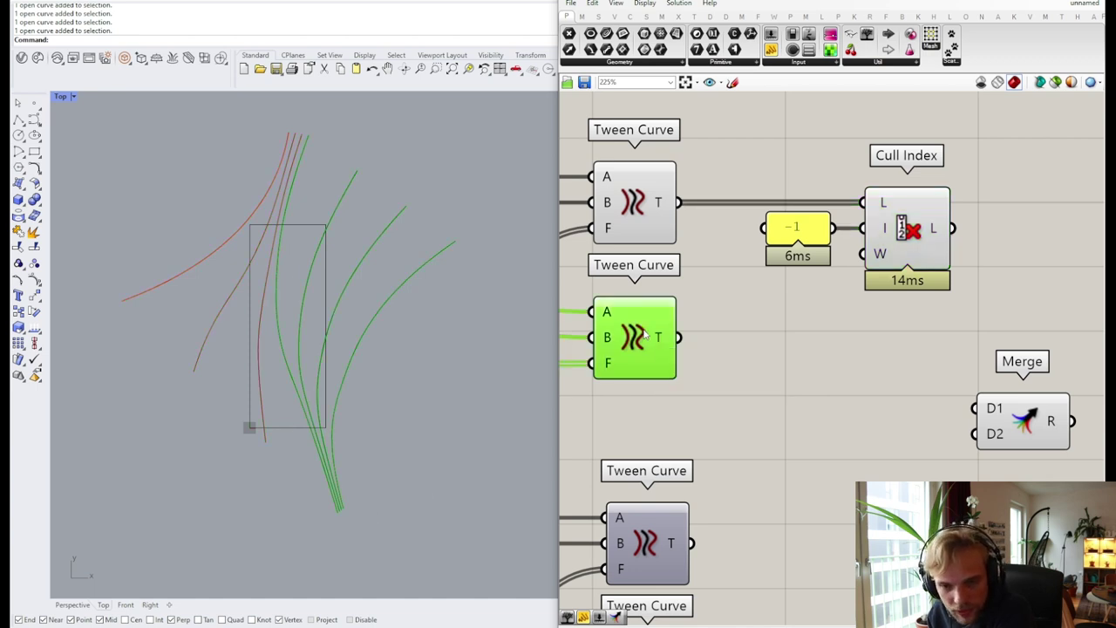
click(796, 330)
Step: Disable the preview of the upper X direction Tween Curve
scroll(747, 322, down, 2)
click(695, 283)
middle_click(692, 278)
click(725, 240)
click(765, 204)
Step: Enable the preview of both Y direction Tween Curve components
right_drag(829, 374, 844, 251)
click(720, 344)
middle_click(721, 342)
click(743, 319)
click(822, 290)
click(733, 467)
middle_click(732, 469)
click(759, 441)
click(676, 472)
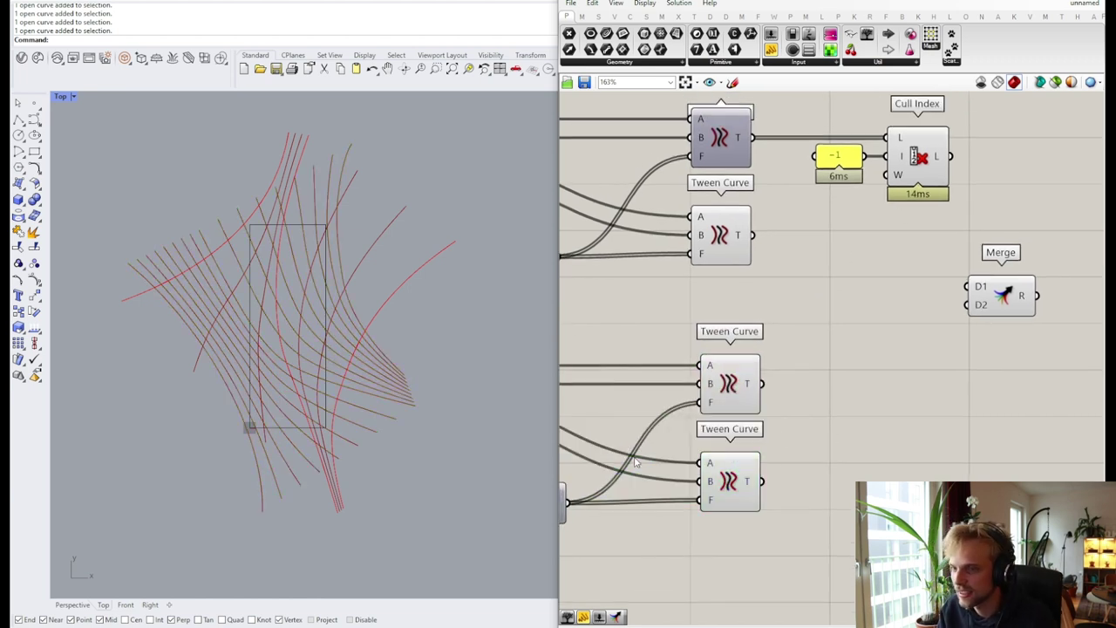
Step: Duplicate the Cull Index with its -1 panel for the Y direction and connect the upper Y direction Tween Curve's T output to L
right_drag(833, 279, 830, 309)
drag(937, 280, 806, 134)
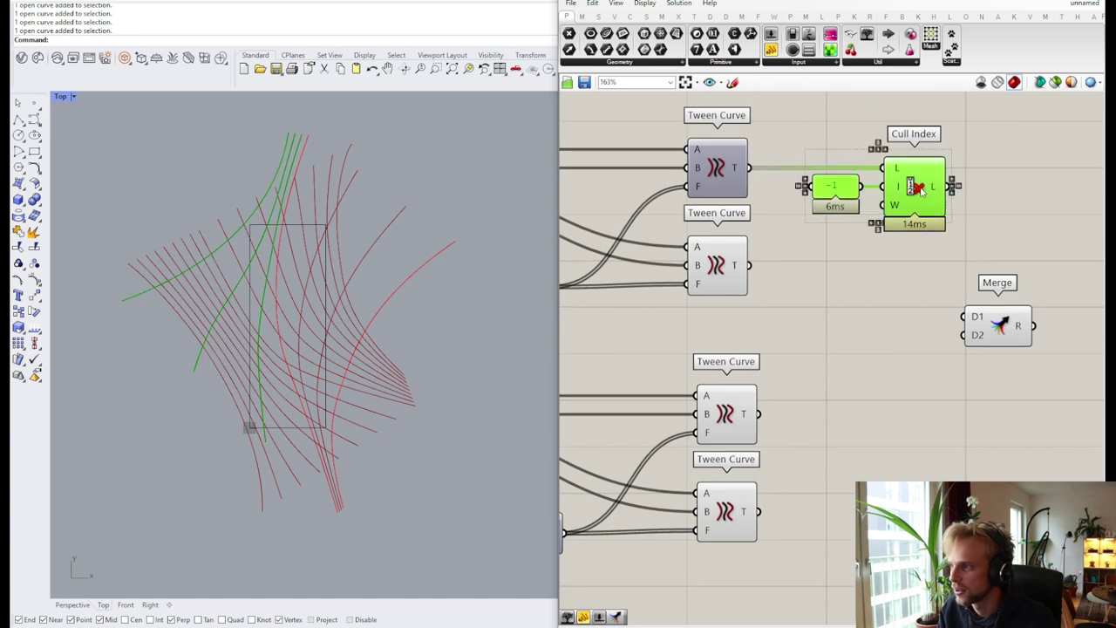
alt+drag(921, 191, 899, 428)
click(798, 449)
scroll(745, 420, up, 1)
drag(760, 413, 881, 402)
click(923, 425)
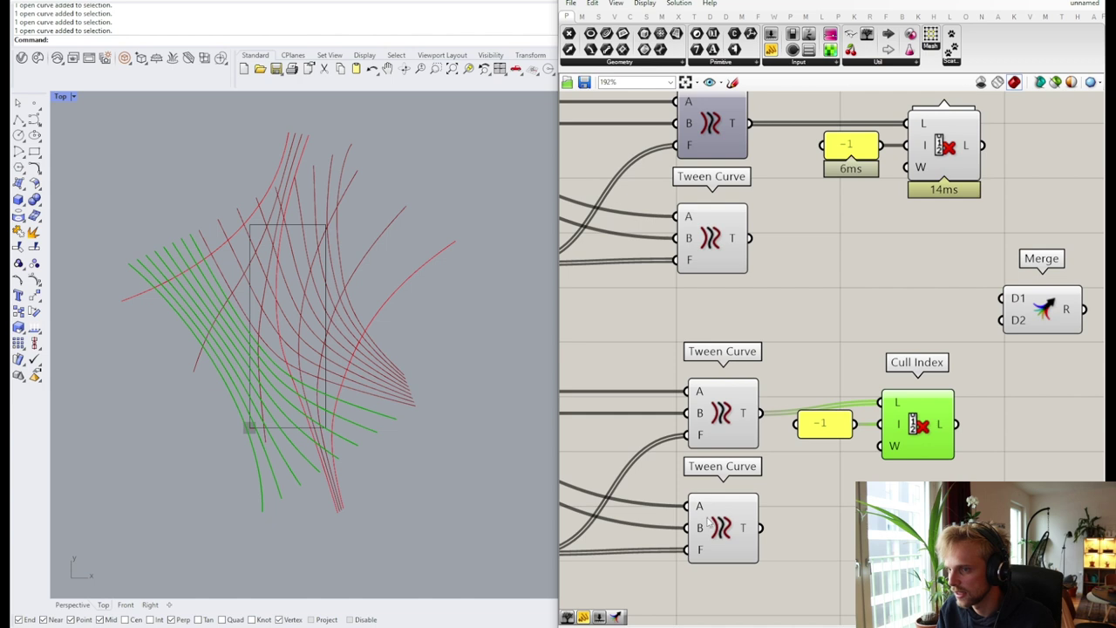
Step: Check the curves of the lower Y direction Tween Curve and Cull Index, and disable the upper Y direction Tween Curve's preview
click(728, 535)
click(907, 410)
click(874, 450)
click(728, 395)
middle_click(729, 394)
click(764, 358)
Step: Reposition both Cull Index components with their -1 panels so they line up beside the upper Tween Curves
drag(934, 334, 861, 473)
drag(956, 523, 788, 367)
mouse_move(927, 409)
mouse_down()
mouse_move(929, 431)
mouse_move(919, 422)
mouse_up()
click(916, 253)
right_drag(923, 221, 876, 241)
drag(939, 276, 754, 124)
drag(904, 181, 868, 182)
click(809, 256)
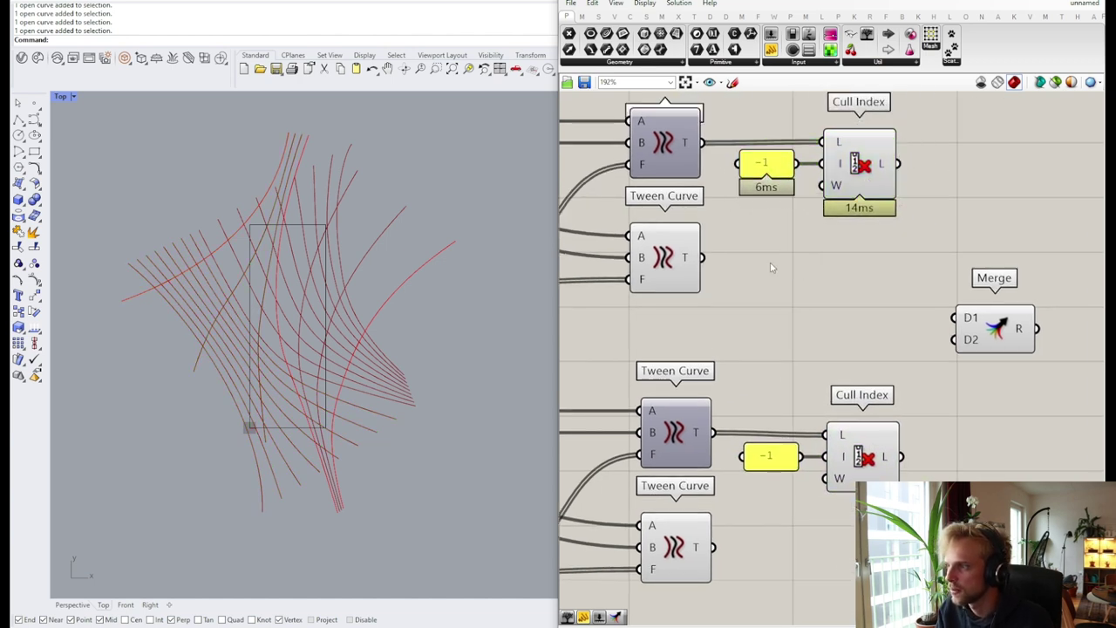
Step: Set the Y direction and X direction Steps sliders to 5
scroll(730, 281, down, 5)
scroll(727, 340, up, 2)
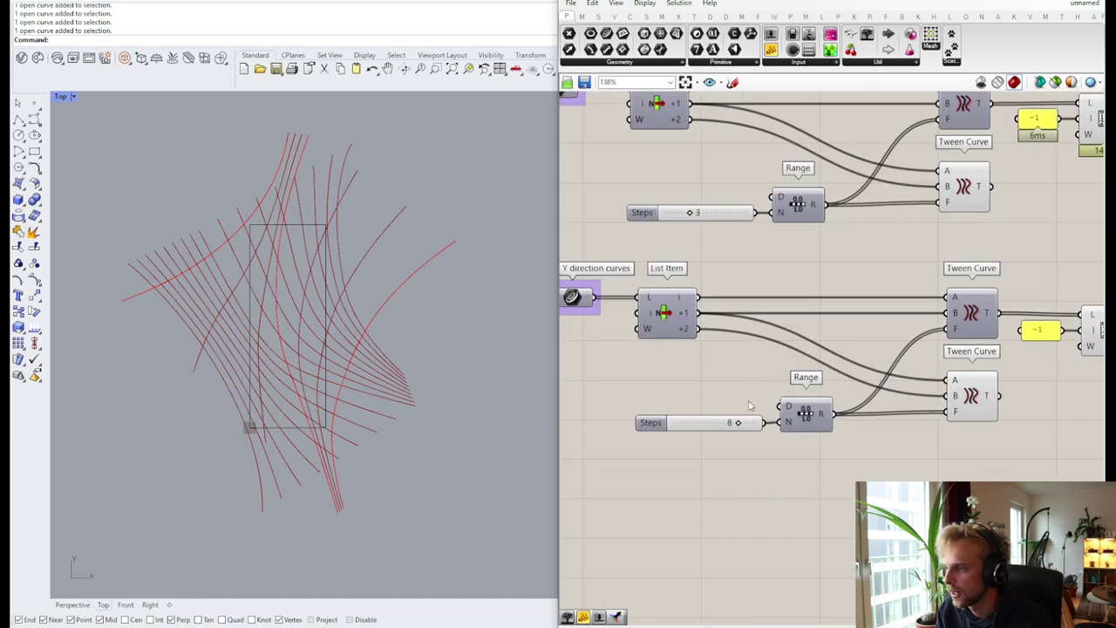
drag(735, 424, 714, 427)
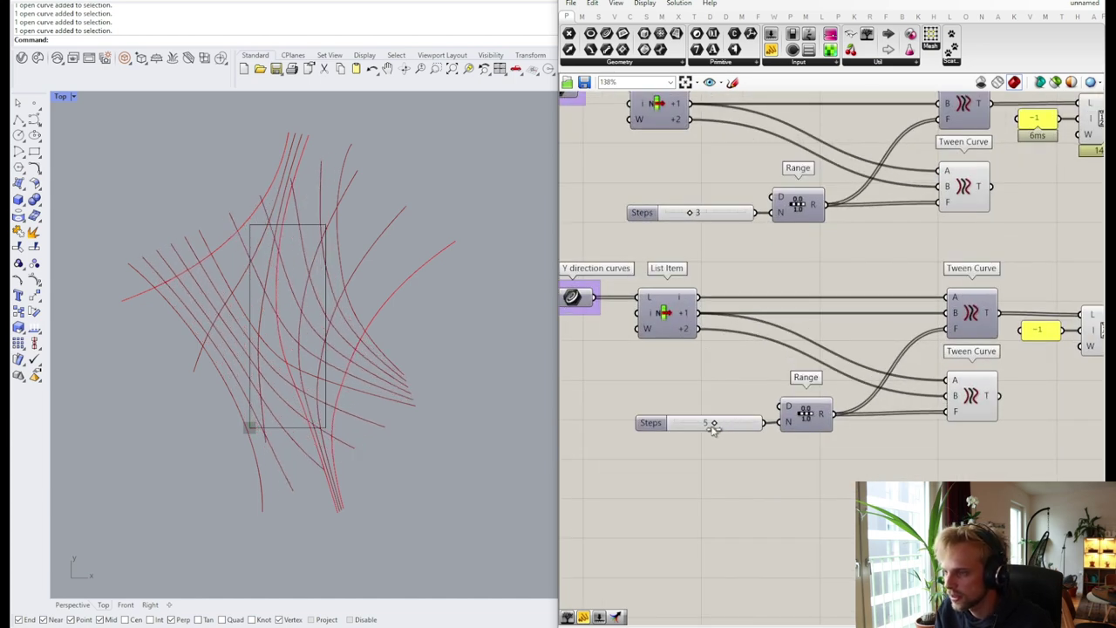
drag(692, 215, 705, 214)
Step: Move the Merge component farther from the Cull Index components and connect the X direction Cull Index output to its D1 input
scroll(769, 255, down, 3)
right_drag(840, 257, 656, 303)
scroll(814, 241, up, 4)
click(768, 197)
click(789, 329)
drag(880, 344, 961, 299)
click(920, 220)
right_drag(766, 217, 833, 252)
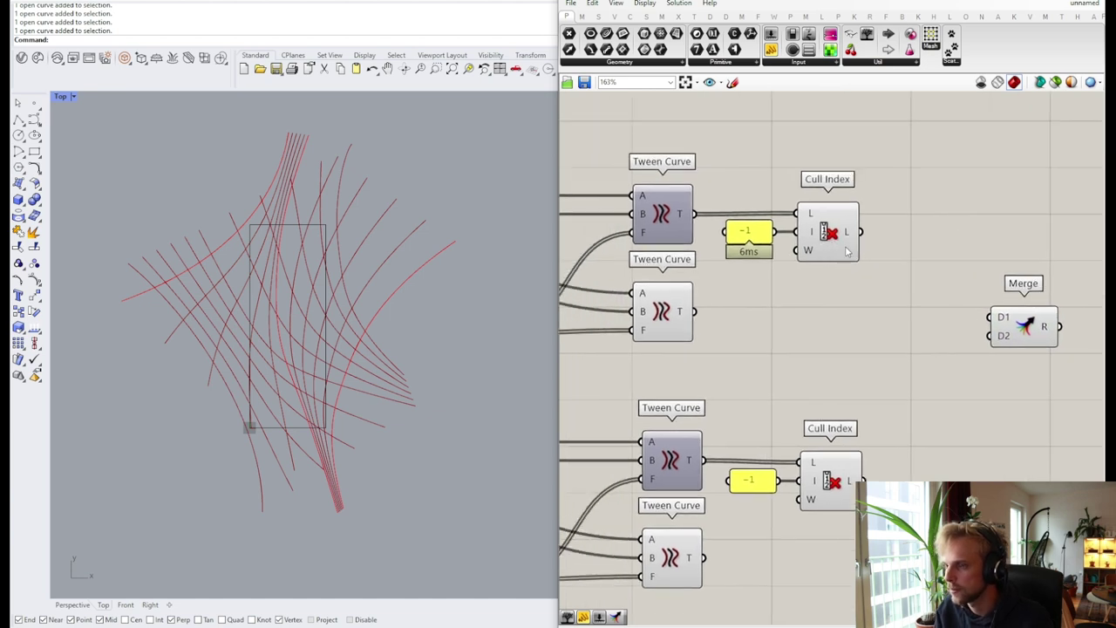
drag(860, 233, 993, 317)
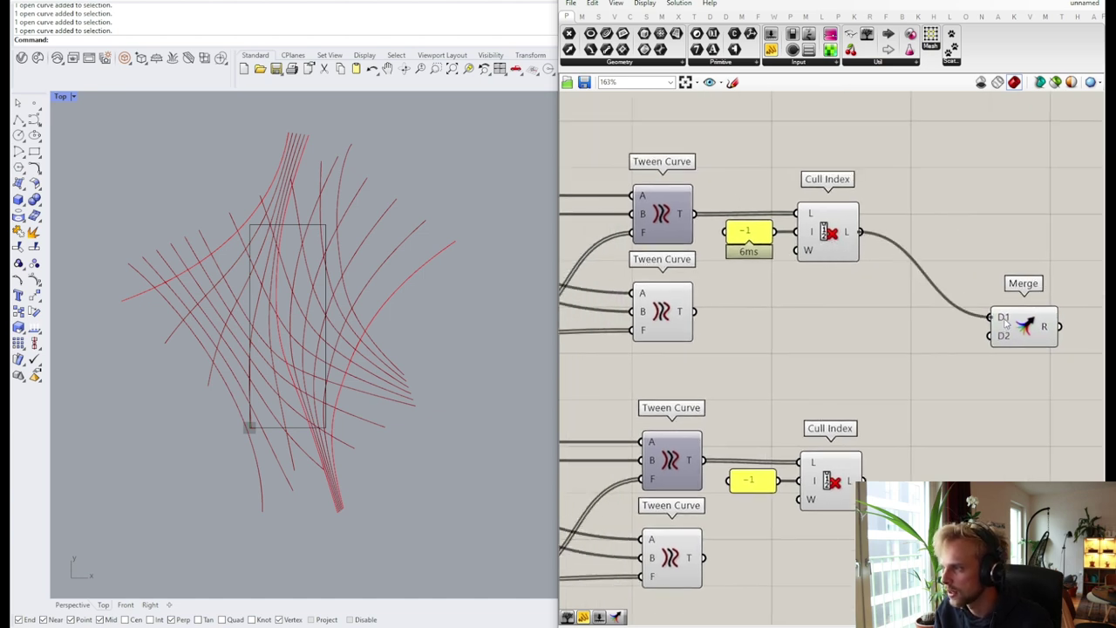
click(1029, 333)
Step: Connect the lower X direction Tween Curve's T output to Merge's D2 input and adjust the Merge component's position
right_drag(784, 349, 863, 339)
click(748, 303)
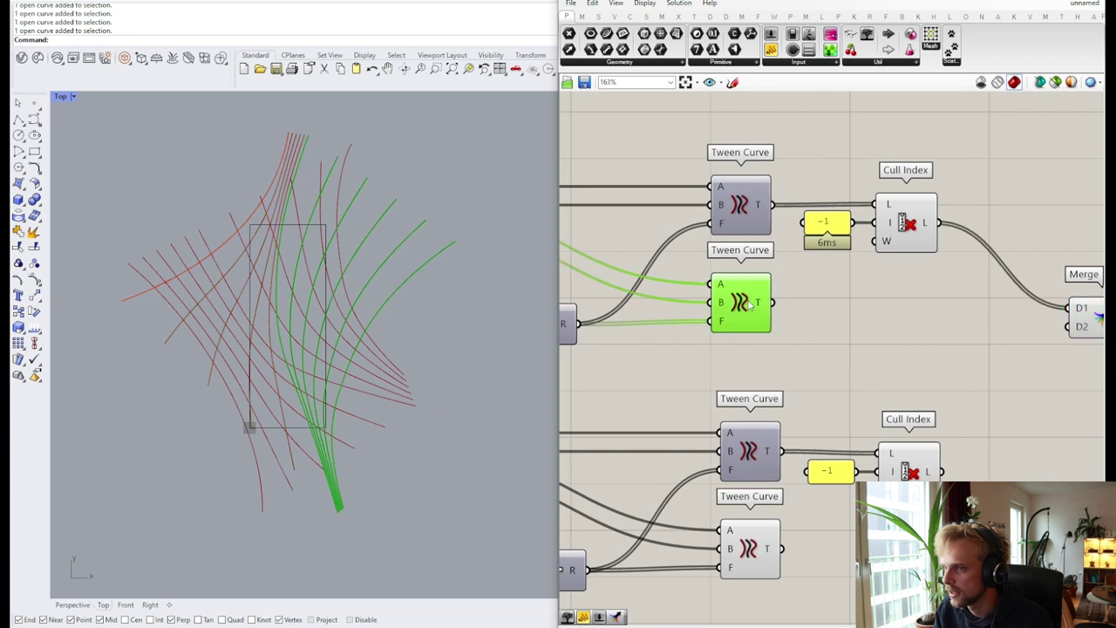
drag(773, 303, 993, 294)
right_drag(993, 295, 821, 272)
drag(884, 292, 902, 280)
Step: Connect the Y direction Cull Index output to Merge's D3 input and the lower Y direction Tween Curve's T output to D4
right_drag(807, 314, 892, 321)
scroll(942, 321, down, 1)
drag(815, 415, 976, 288)
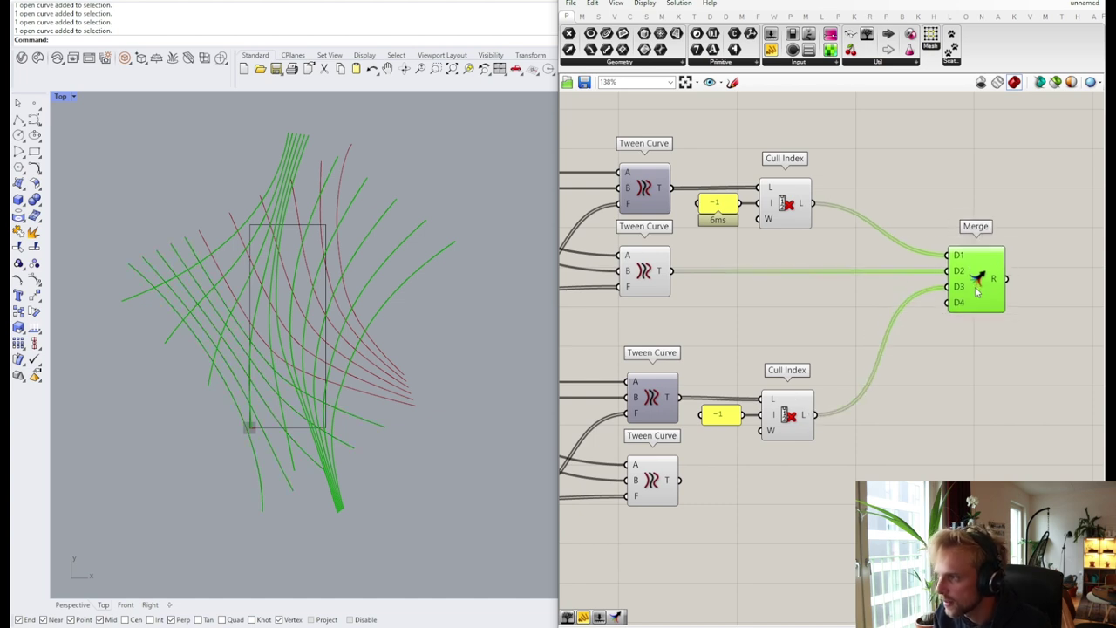
drag(679, 480, 960, 304)
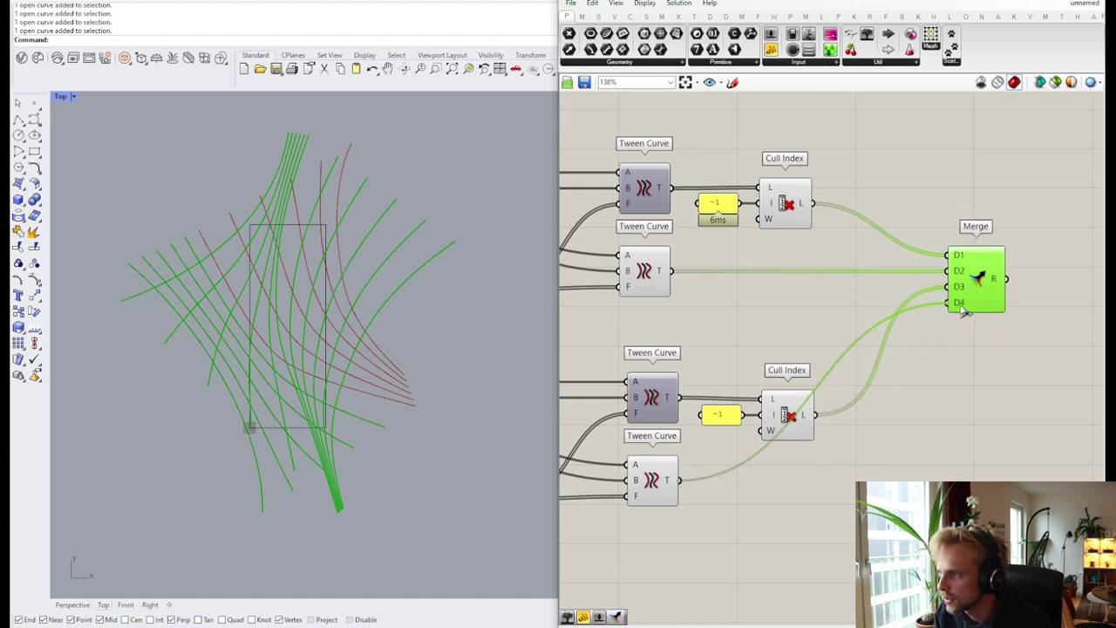
scroll(973, 305, up, 5)
click(974, 331)
scroll(974, 331, down, 5)
Step: Tidy the layout by placing each lower Tween Curve beneath its Cull Index and moving Merge closer, vertically centred between the branches
drag(716, 475, 842, 476)
drag(709, 276, 854, 292)
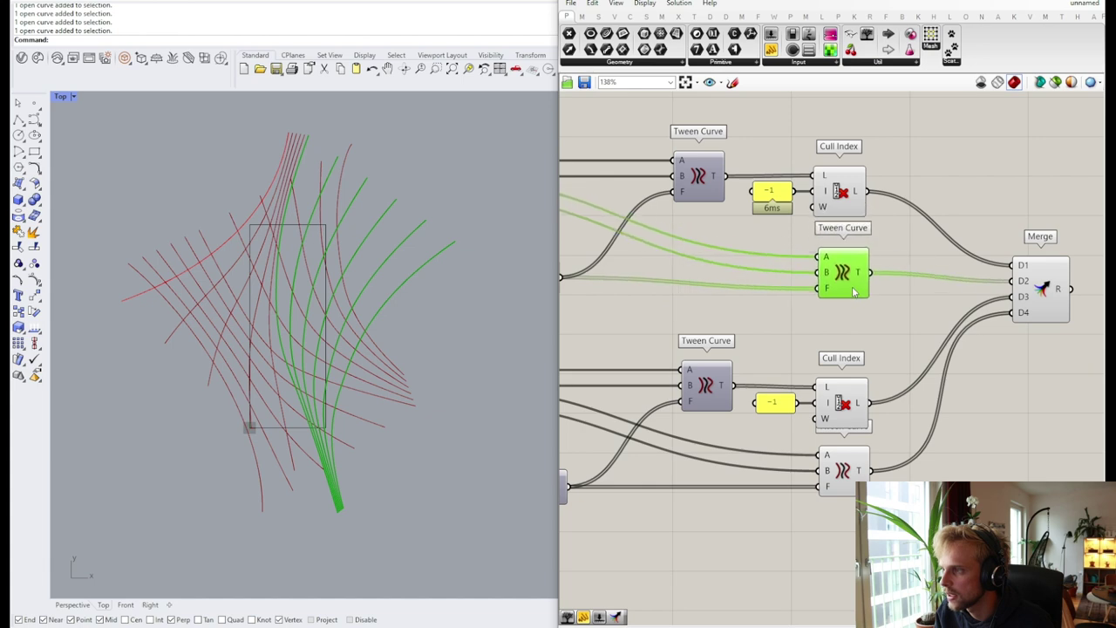
click(853, 479)
click(973, 442)
scroll(922, 366, down, 3)
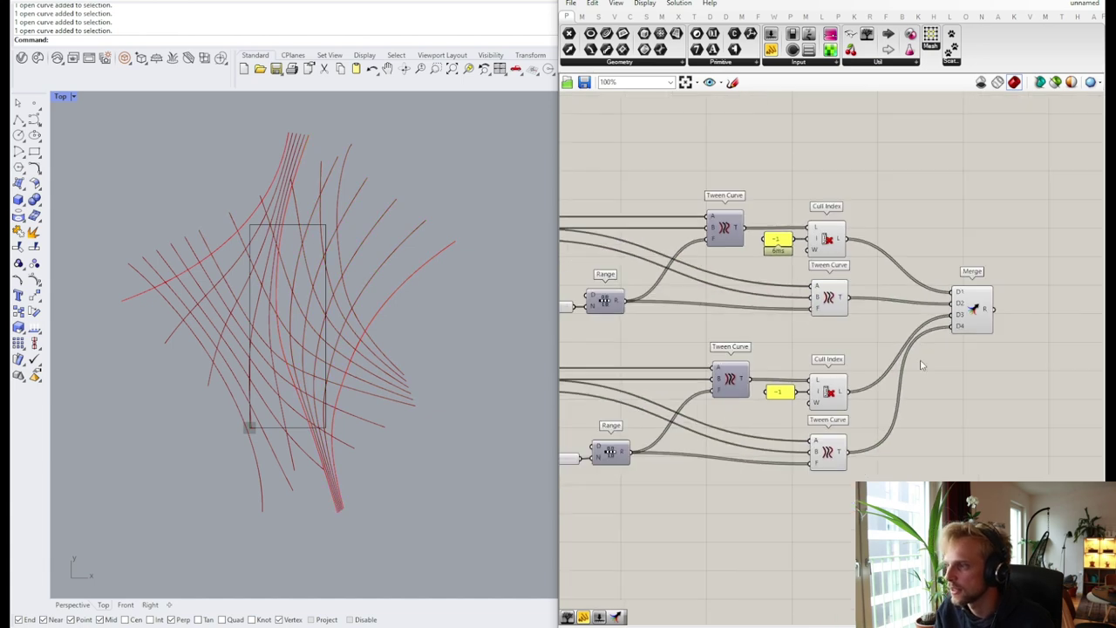
scroll(975, 310, up, 2)
drag(974, 307, 937, 347)
click(948, 254)
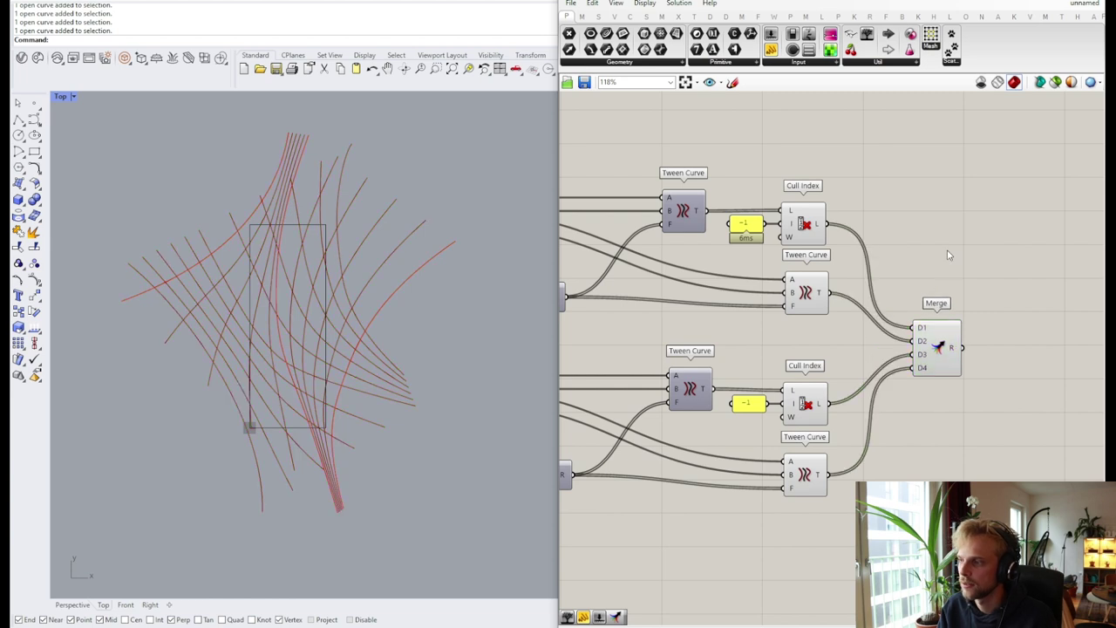
Step: Flatten the R output of the Merge component
right_click(955, 350)
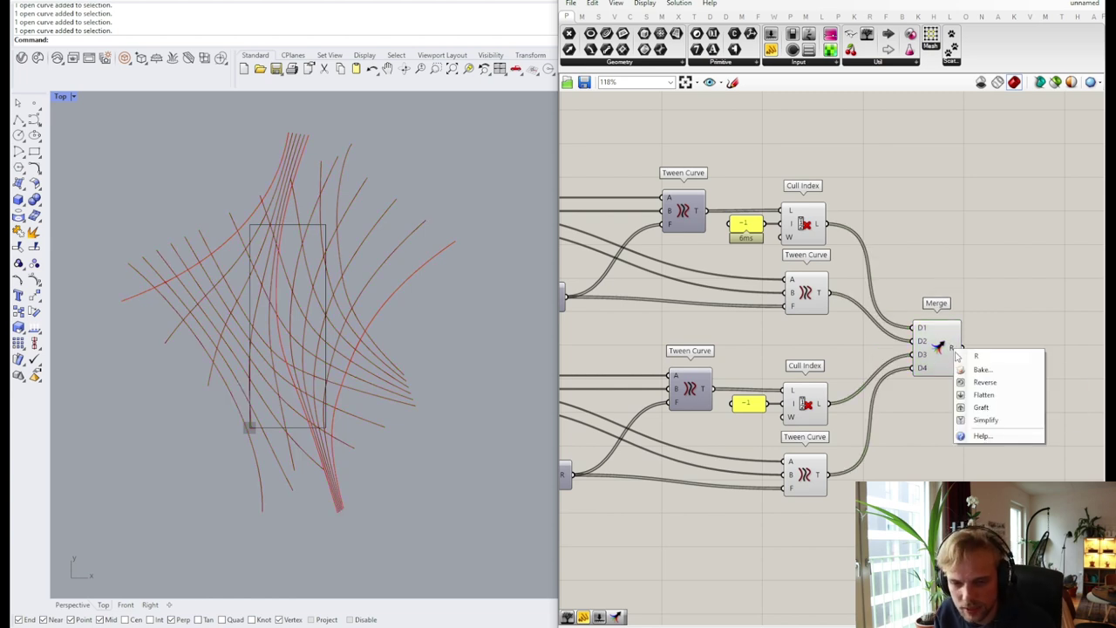
click(983, 394)
right_click(958, 350)
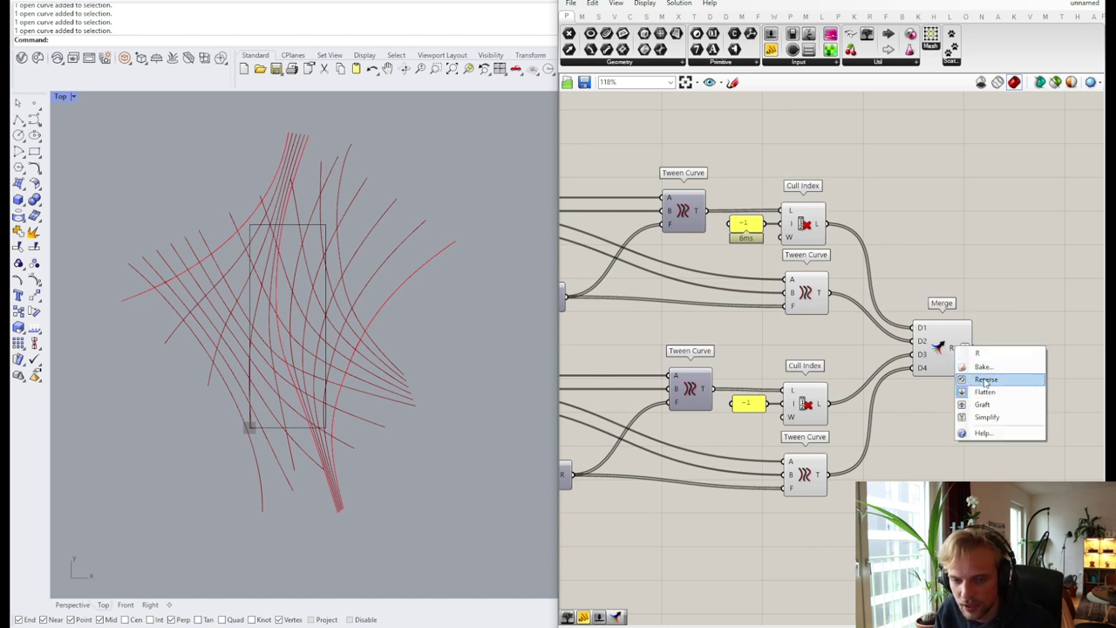
Step: Turn off the preview of both Cull Index components and both lower Tween Curve components feeding Merge
scroll(965, 279, down, 3)
drag(903, 469, 812, 178)
middle_click(837, 181)
click(875, 147)
click(934, 224)
scroll(934, 224, up, 2)
right_drag(933, 224, 827, 170)
click(850, 297)
click(891, 209)
right_drag(893, 207, 717, 222)
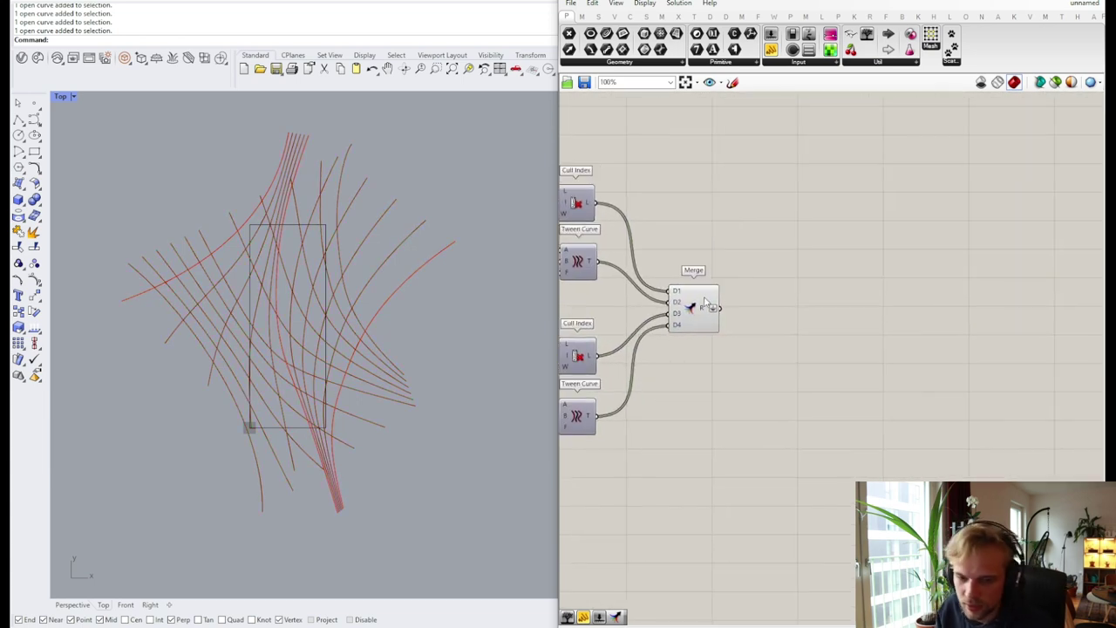
Step: Switch to Rhino and place a copy of the outermost X direction curve well clear of the curve set
mouse_move(708, 310)
right_drag(263, 287, 277, 310)
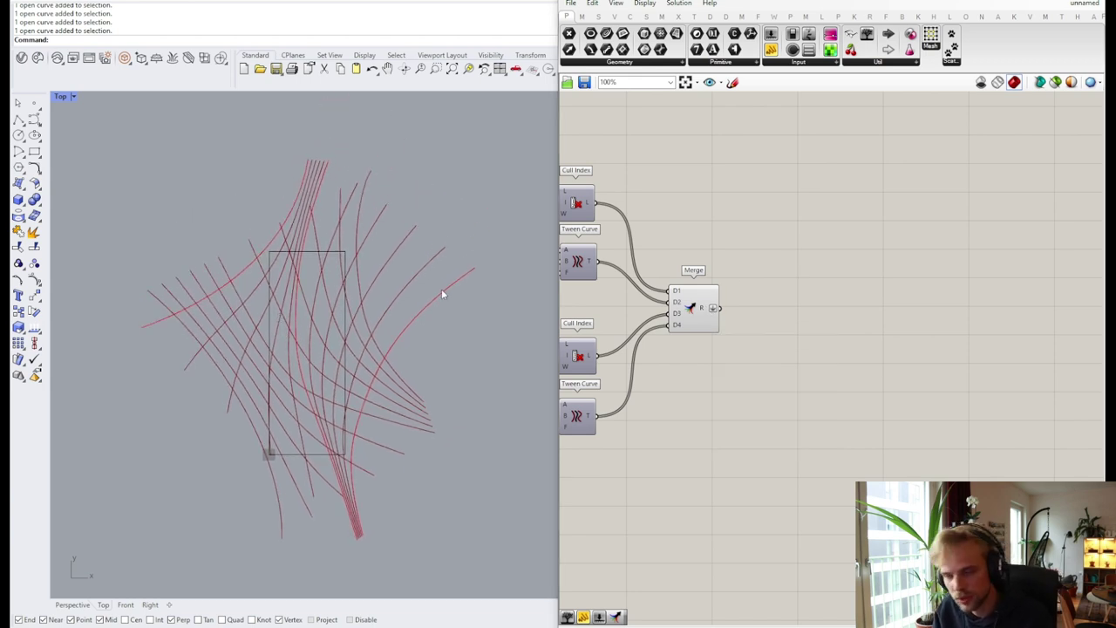
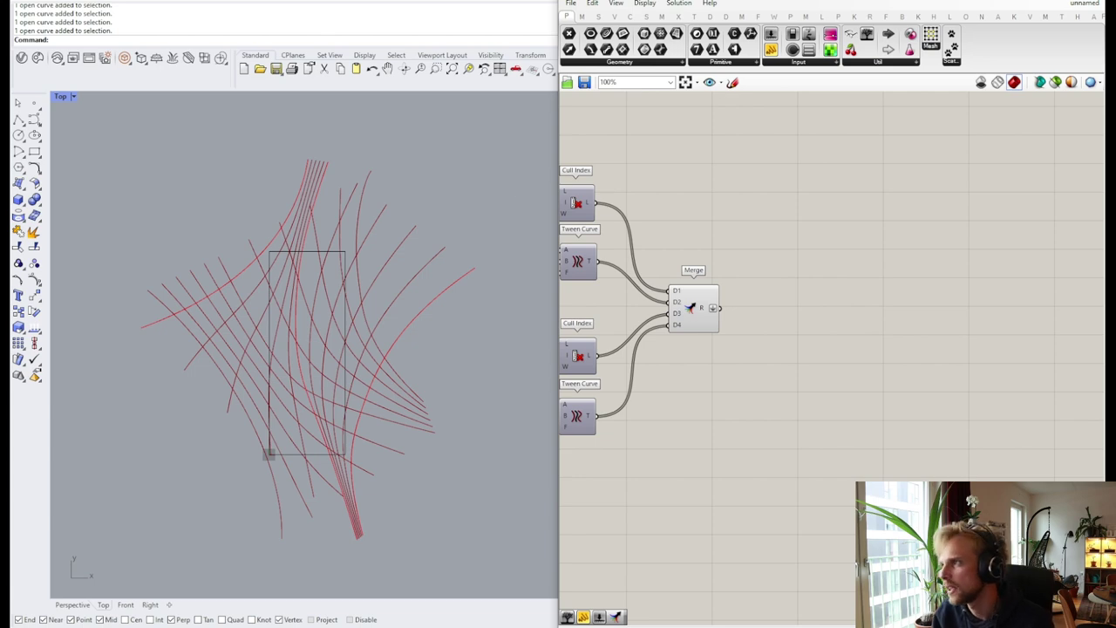
click(1037, 2)
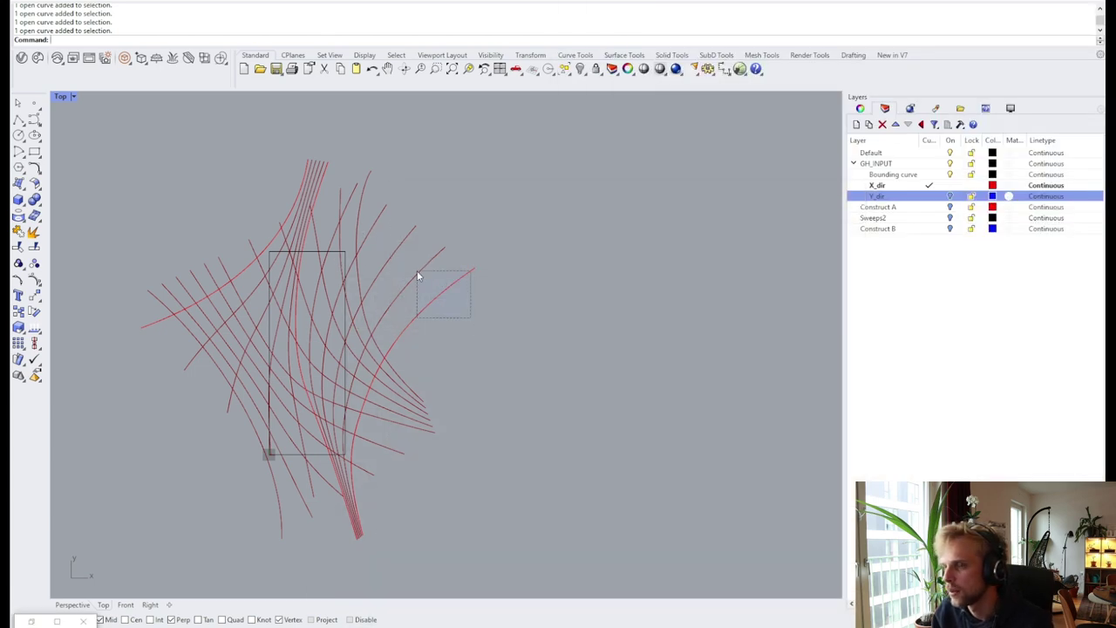
drag(417, 271, 417, 272)
scroll(458, 280, down, 6)
right_drag(496, 308, 408, 257)
drag(394, 291, 591, 293)
drag(679, 362, 680, 362)
key(Escape)
Step: Maximize the Perspective viewport and offset the copied curve by 100 mm to both sides
double_click(60, 95)
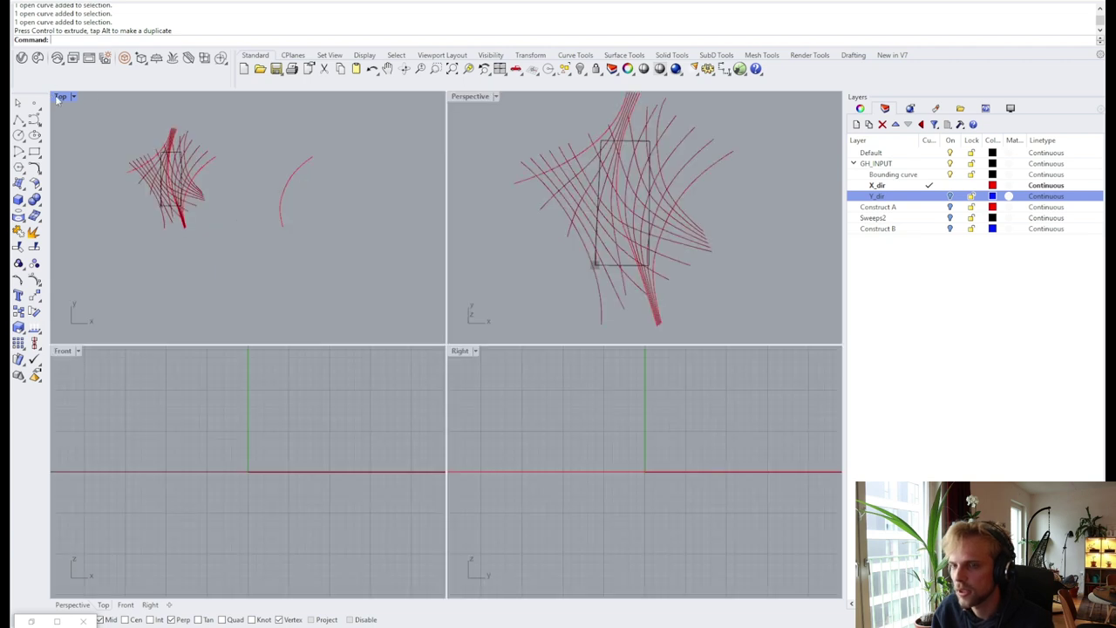
double_click(458, 97)
scroll(446, 251, down, 10)
click(545, 266)
right_drag(523, 266, 487, 268)
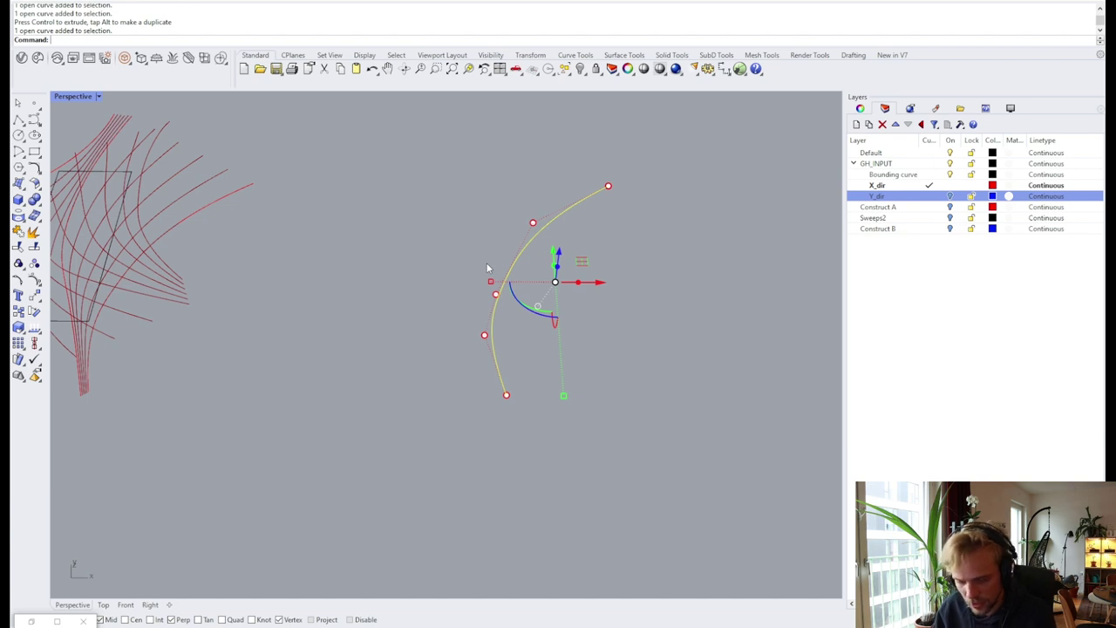
text(offset)
key(Return)
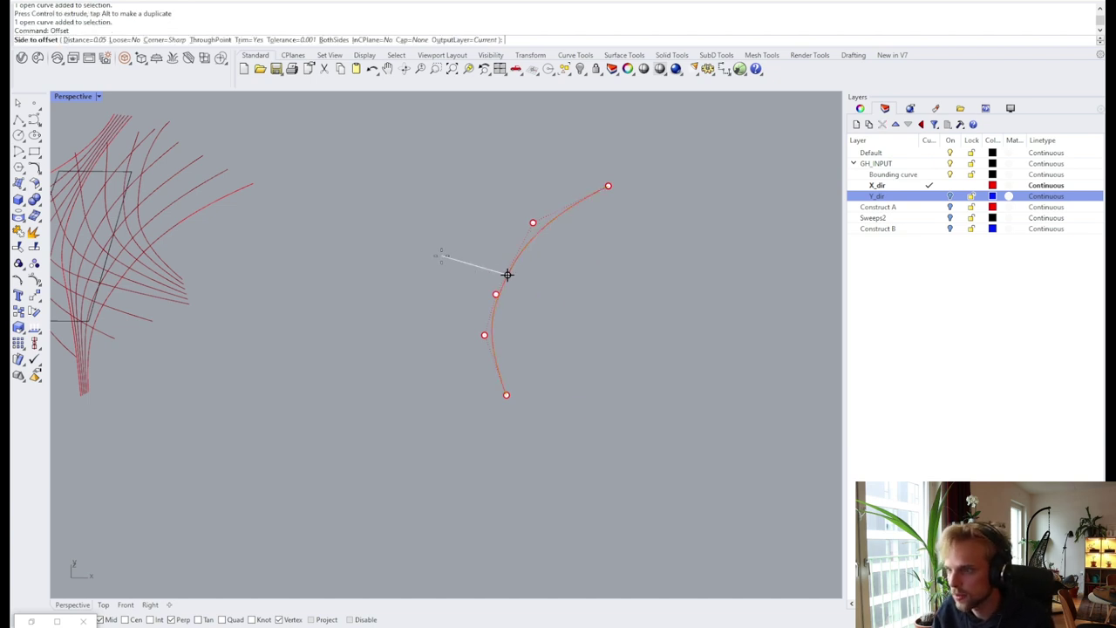
text(100)
key(Return)
click(442, 257)
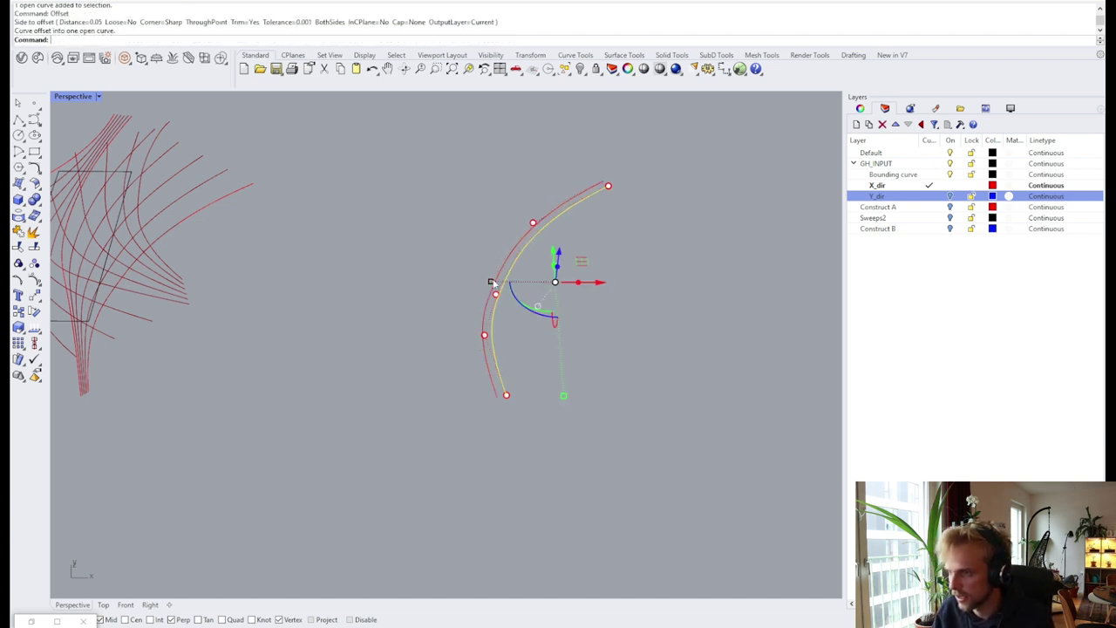
scroll(523, 269, up, 7)
right_click(514, 261)
click(521, 242)
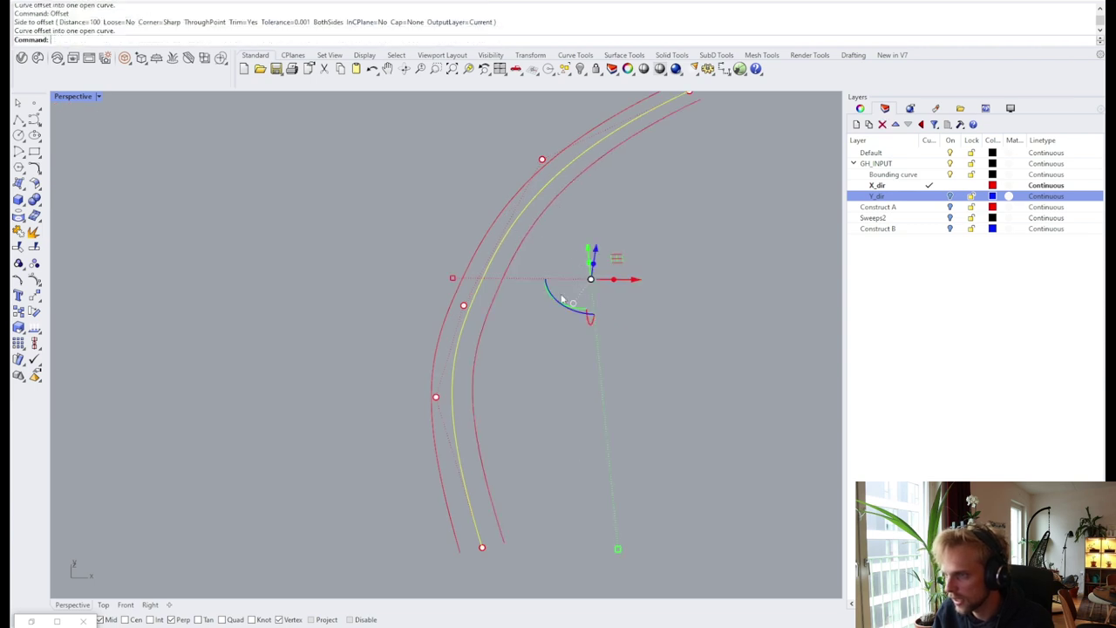
Step: Copy the middle curve vertically by 100 mm
click(595, 251)
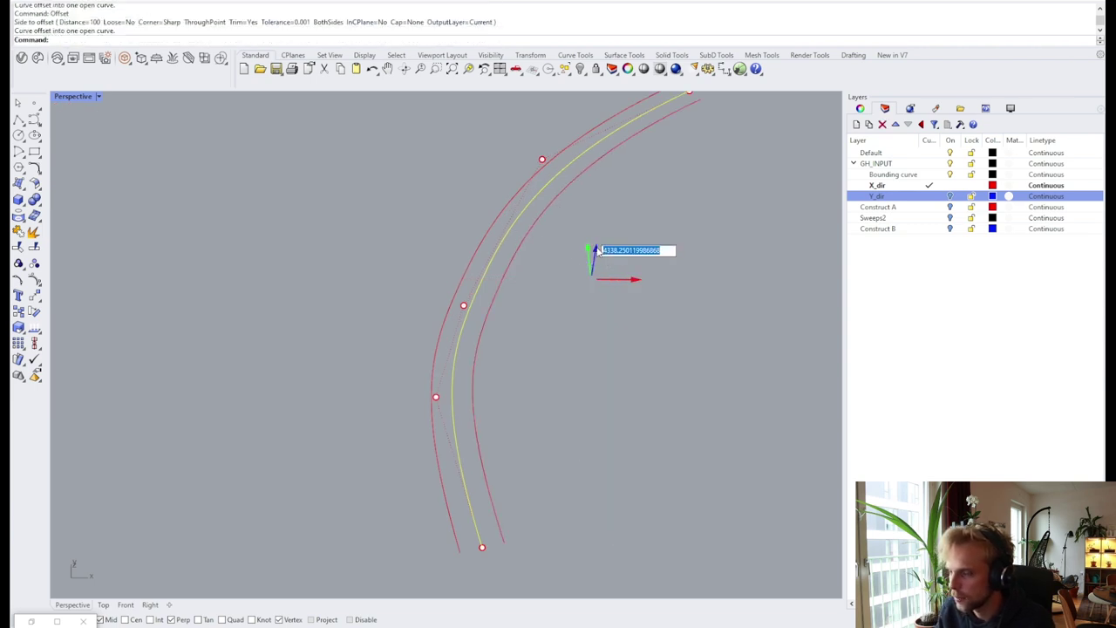
text(100)
key(Return)
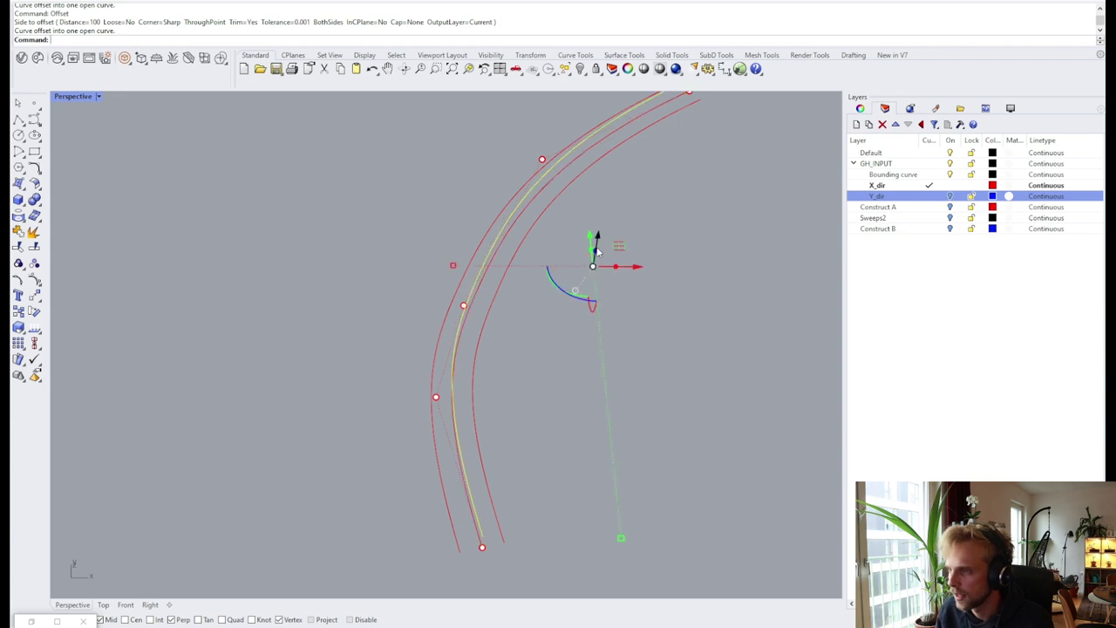
click(532, 211)
click(590, 252)
key(Return)
key(ctrl+z)
key(Escape)
scroll(514, 244, up, 2)
Step: Copy the original middle curve vertically by -100 mm and clear the selection
click(511, 241)
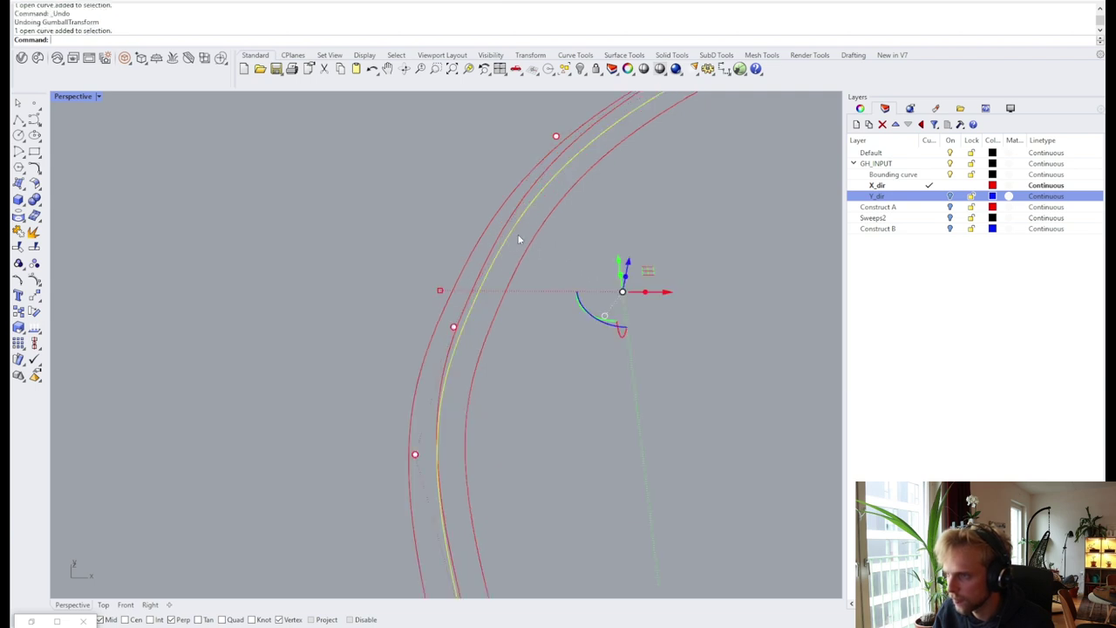
click(621, 263)
text(-100)
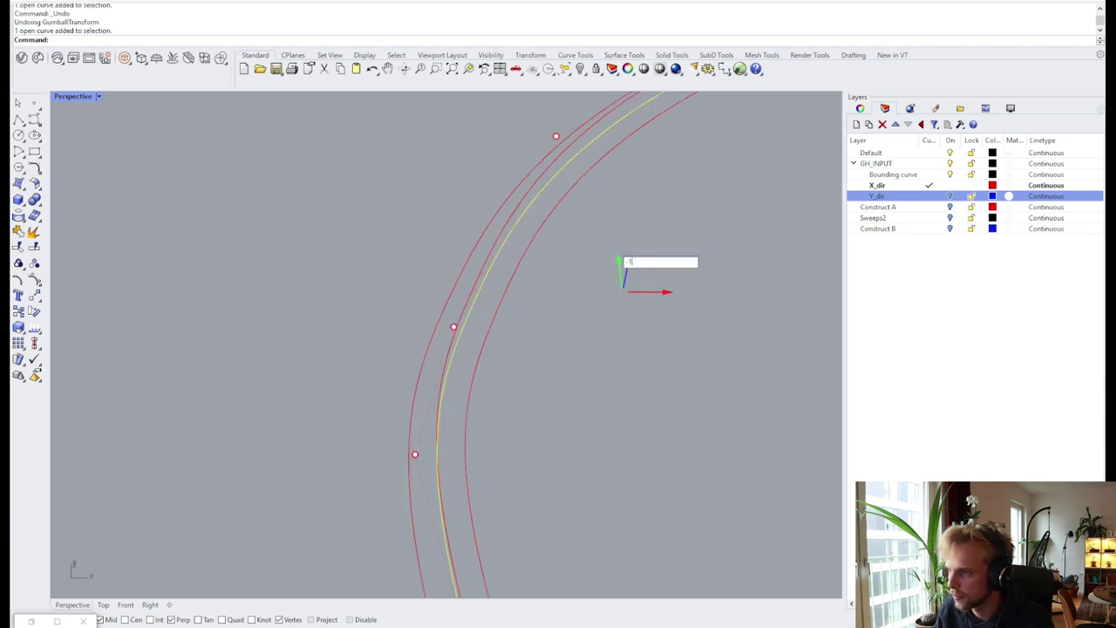
key(Return)
click(660, 201)
Step: Delete the original middle curve, keeping the two side offsets and the two vertical copies
scroll(645, 210, down, 2)
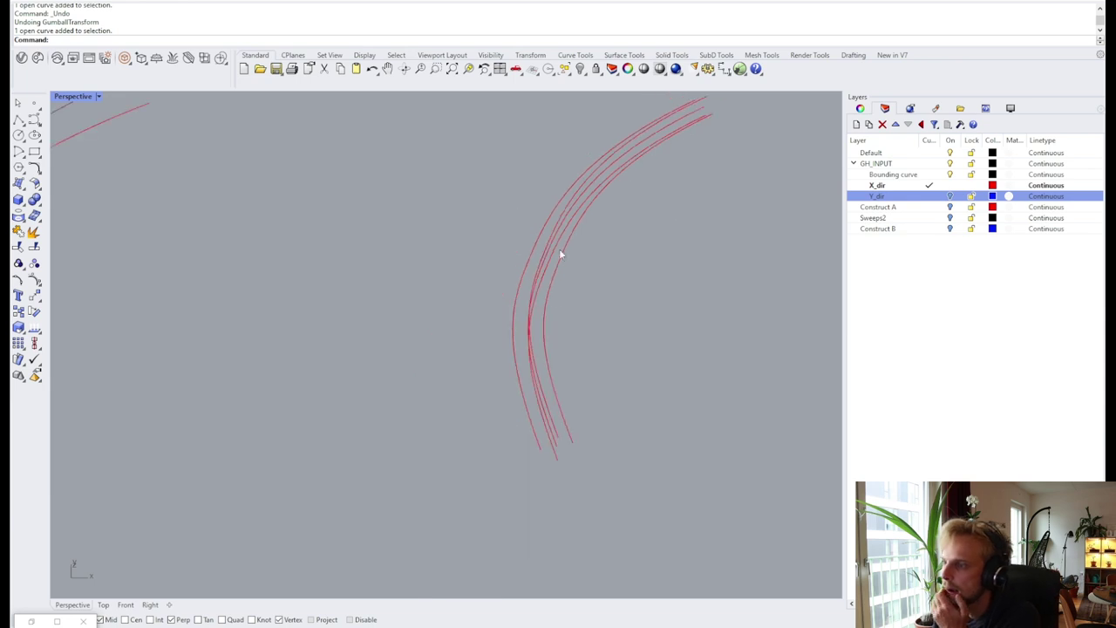
drag(456, 331, 453, 330)
scroll(523, 471, up, 5)
click(572, 448)
click(583, 412)
key(Delete)
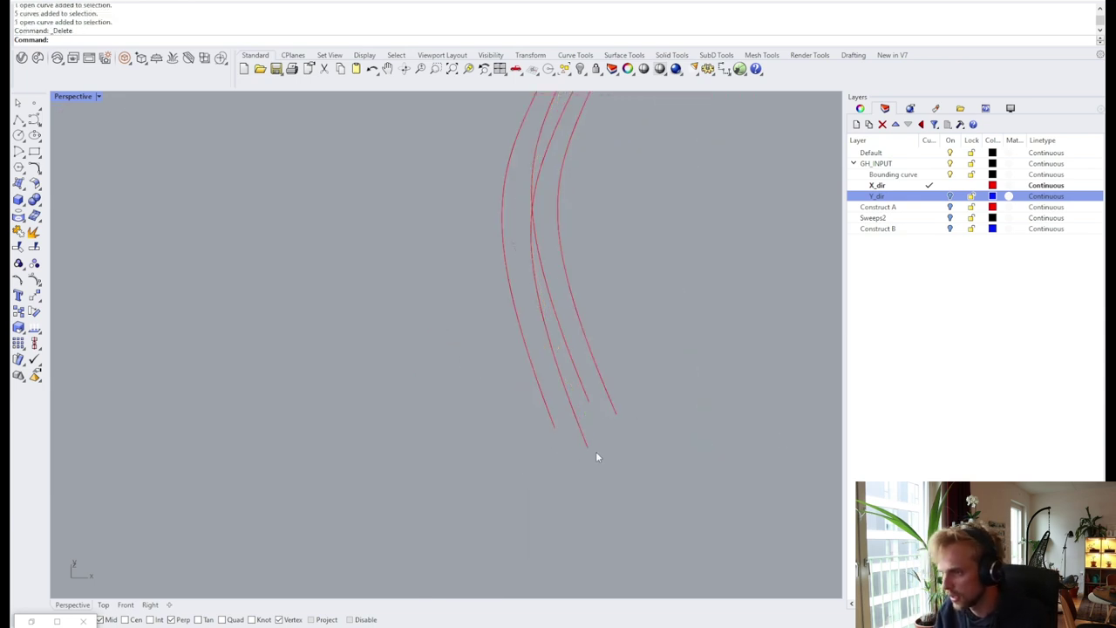
click(586, 434)
shift+click(613, 411)
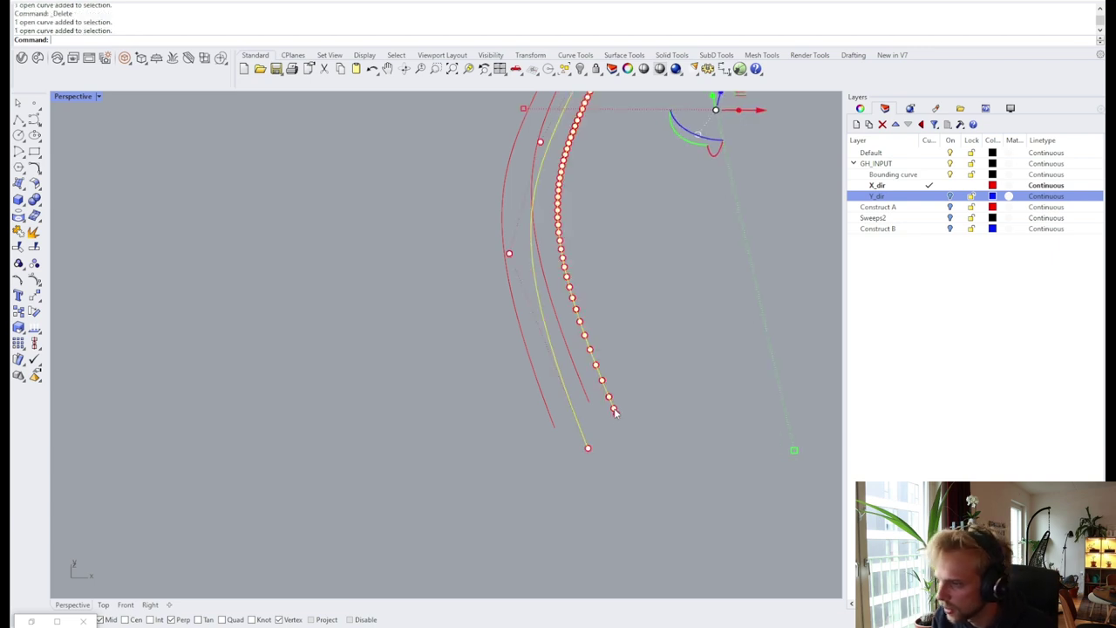
shift+click(584, 394)
shift+click(550, 409)
text(loft)
key(Return)
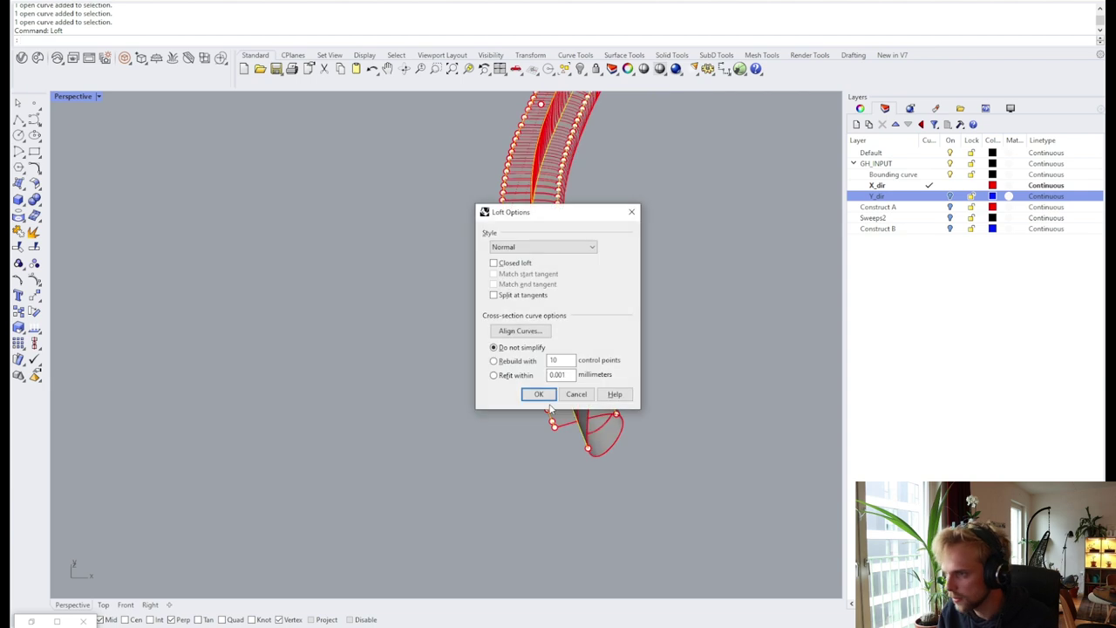
click(632, 213)
Step: Loft the four curves in order around the section as a closed loft with the Straight sections style
right_click(597, 375)
click(581, 381)
click(602, 383)
click(586, 436)
click(546, 407)
key(Return)
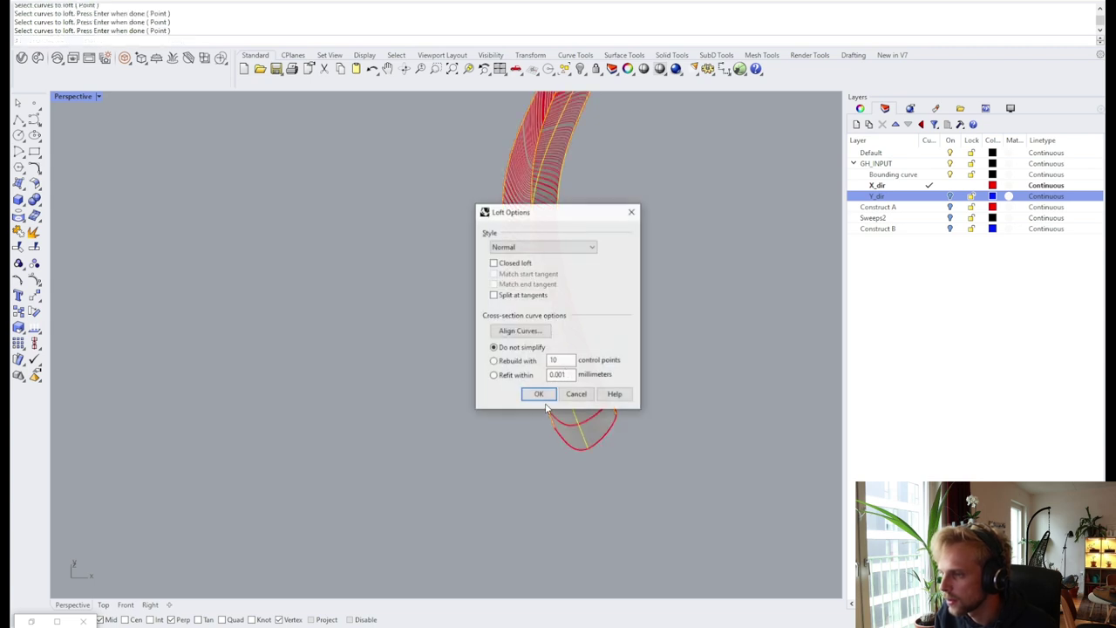
drag(553, 216, 721, 179)
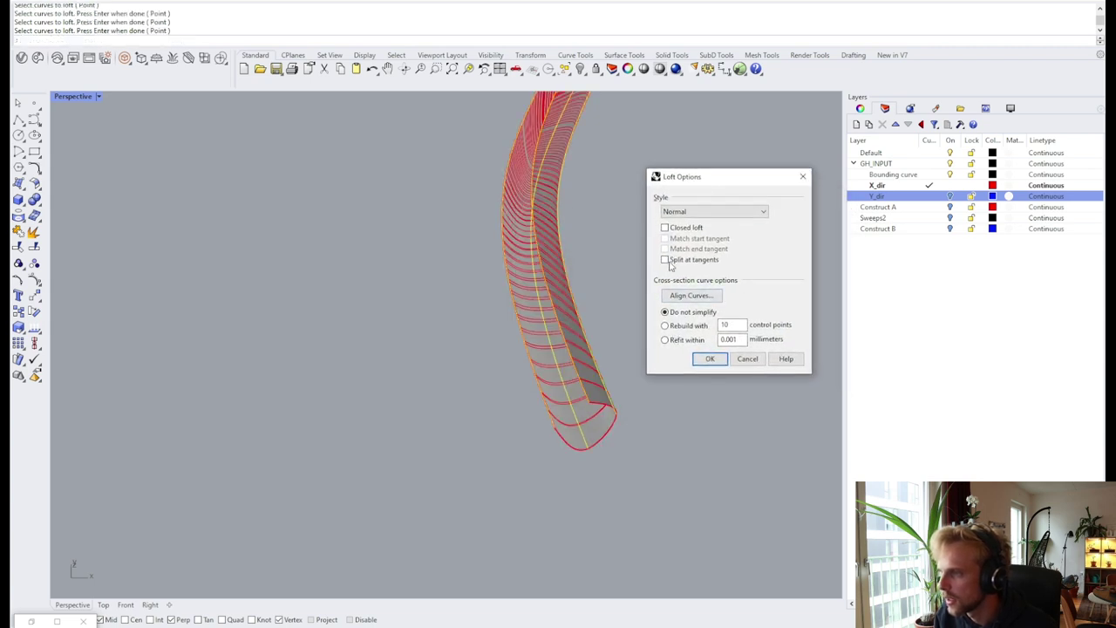
click(701, 212)
click(701, 240)
click(702, 212)
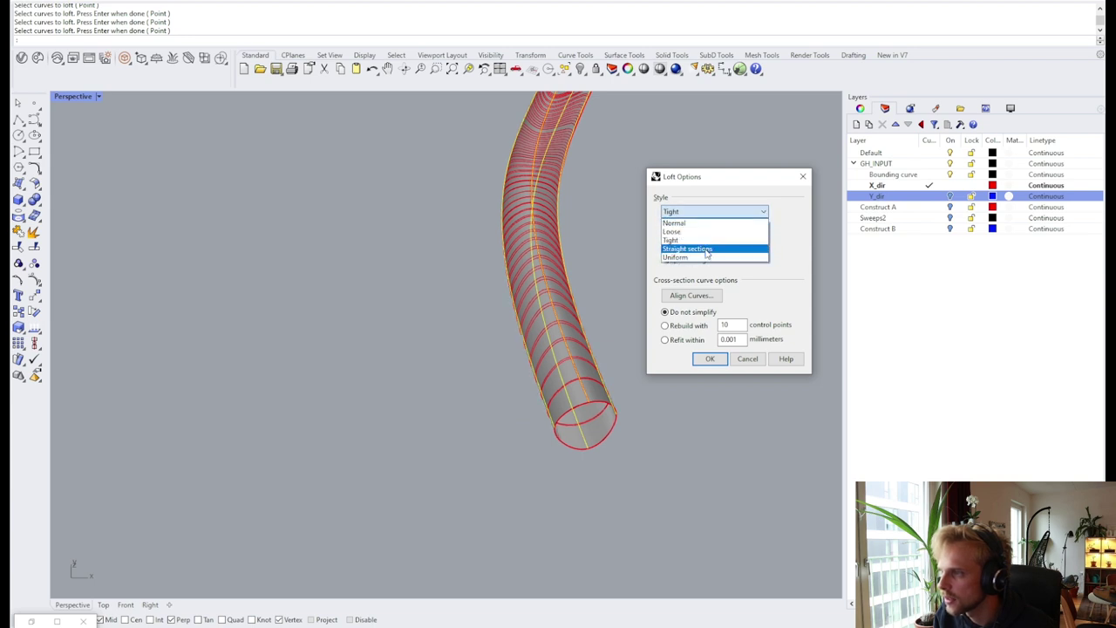
click(704, 249)
click(709, 358)
Step: Set the Perspective viewport to Arctic display and examine the lofted tube's shape and open end
right_drag(680, 356, 602, 374)
click(77, 97)
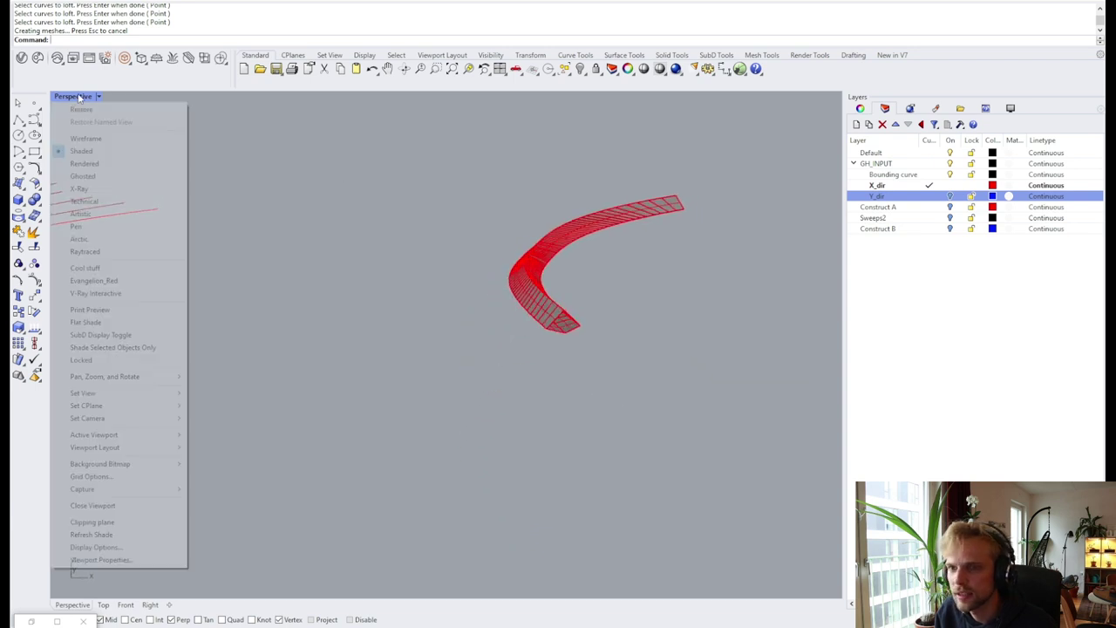
click(122, 238)
right_drag(623, 317, 550, 349)
scroll(481, 370, up, 10)
click(470, 384)
scroll(475, 382, down, 9)
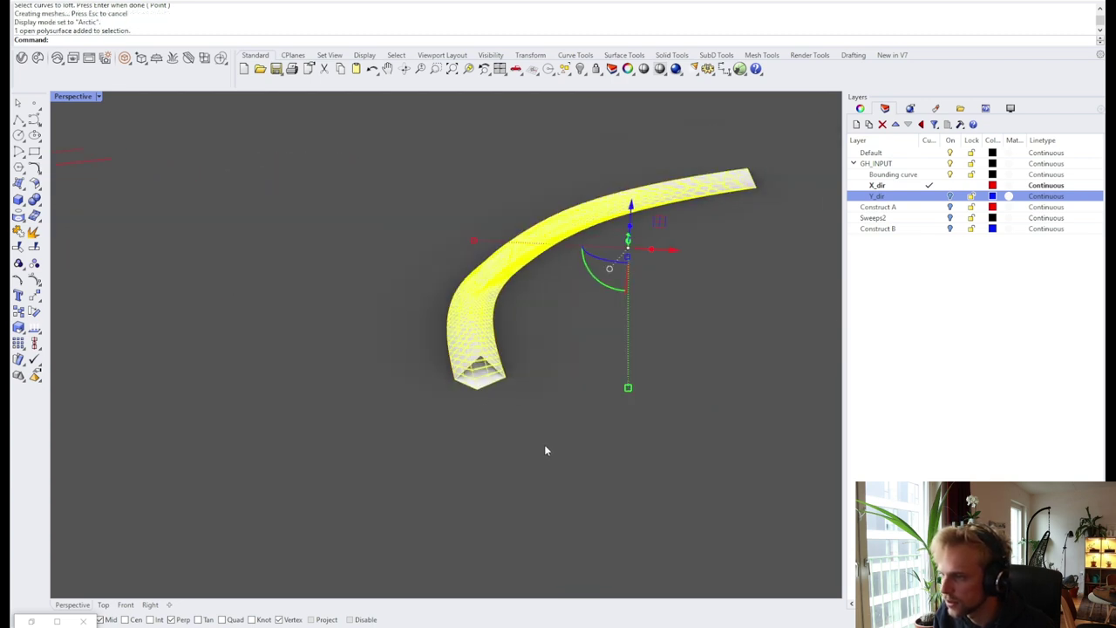
click(537, 445)
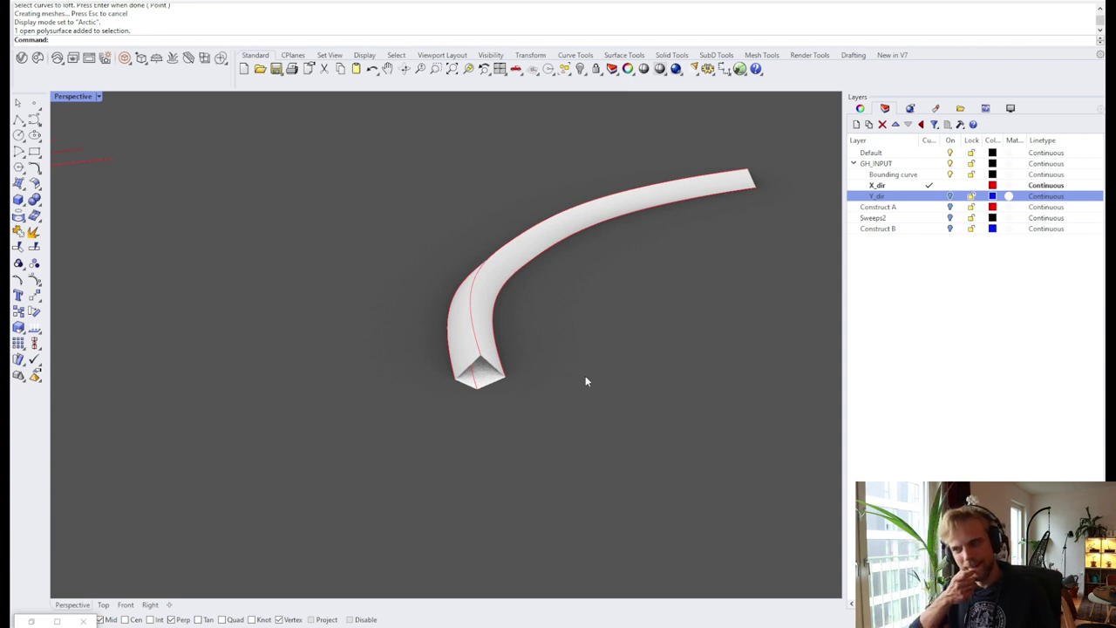
Step: Delete the lofted tube with its four curves and set the Perspective viewport back to Shaded display
drag(438, 354, 439, 354)
key(Delete)
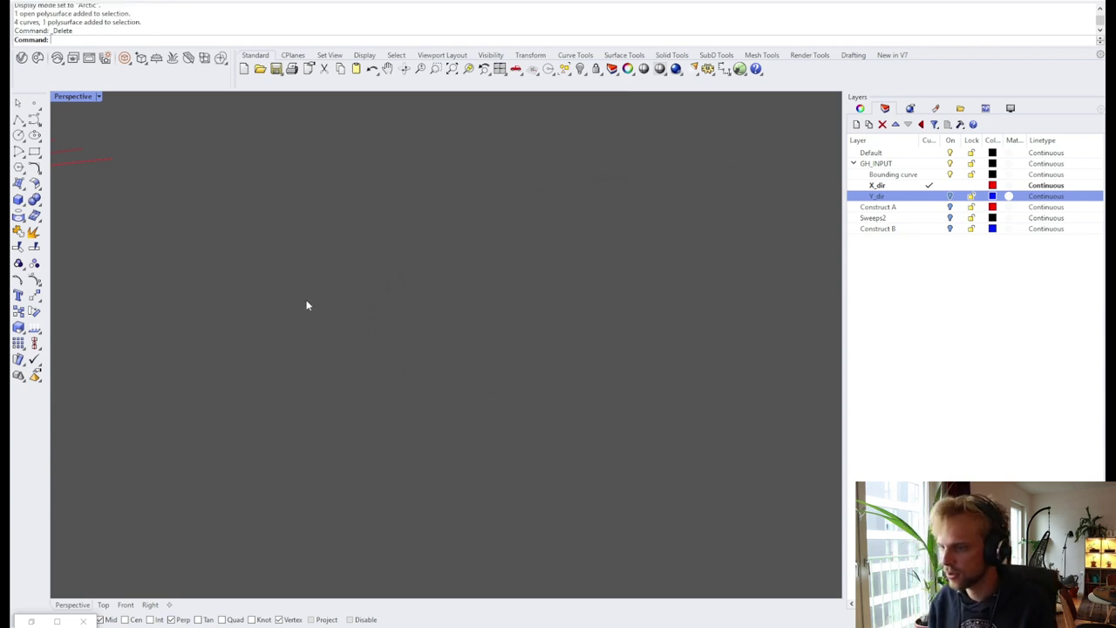
click(69, 100)
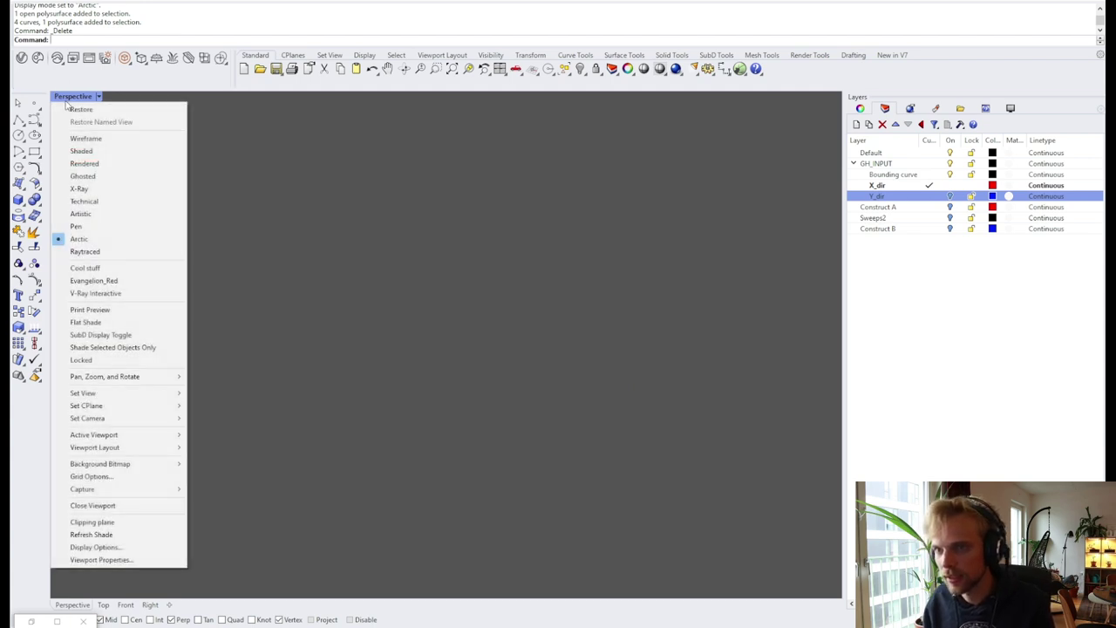
click(88, 149)
Step: Return to Grasshopper and select the Merge component to examine its merged curves in the Perspective viewport
click(32, 620)
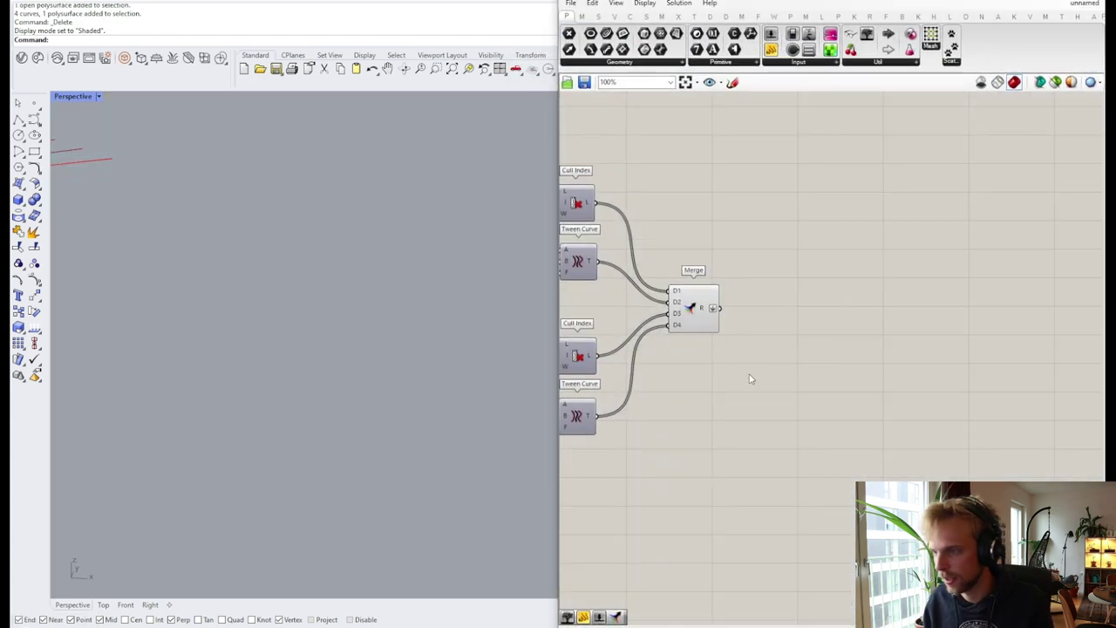
click(711, 312)
right_drag(212, 280, 271, 307)
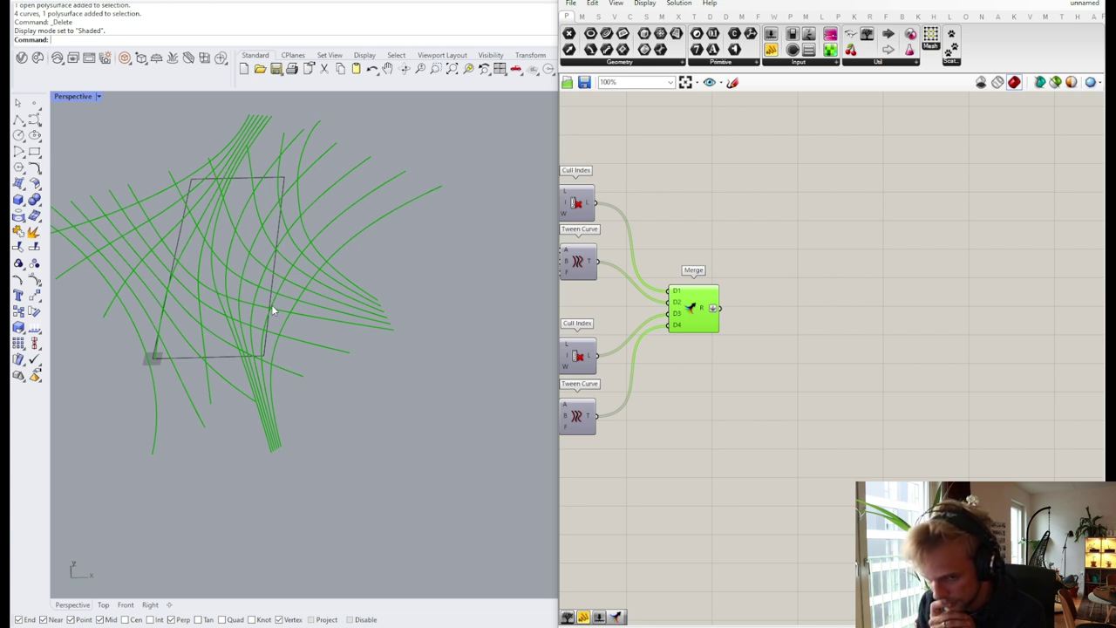
click(832, 240)
right_drag(753, 258, 741, 227)
scroll(683, 248, up, 2)
click(673, 287)
click(807, 238)
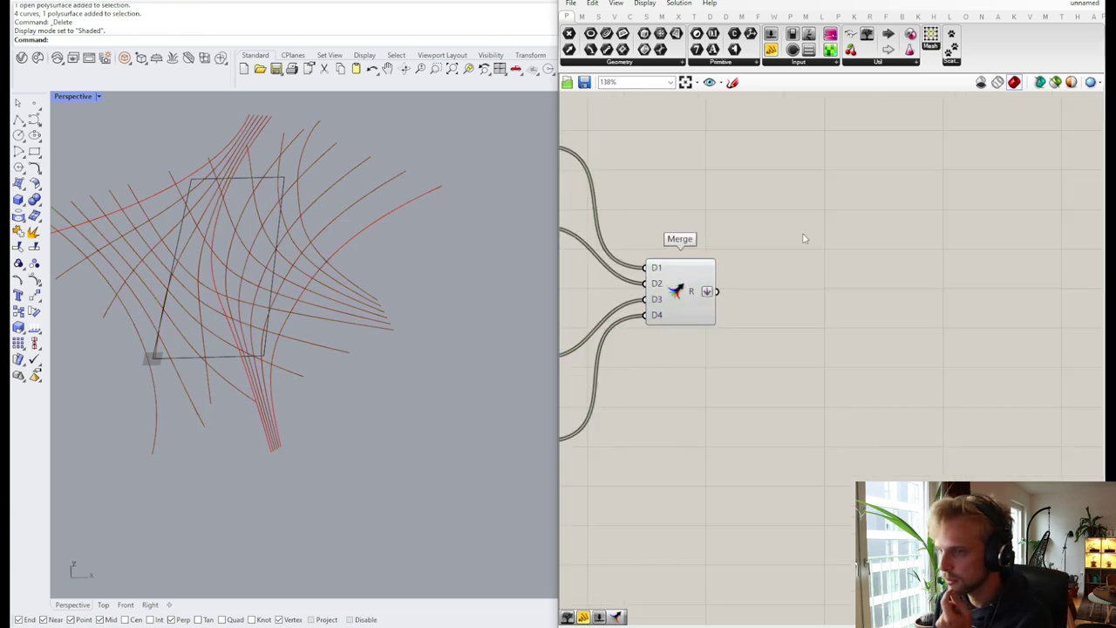
Step: Add the Offset Curve component that supports offsetting both sides and capping the ends, placing it beside Merge
double_click(847, 264)
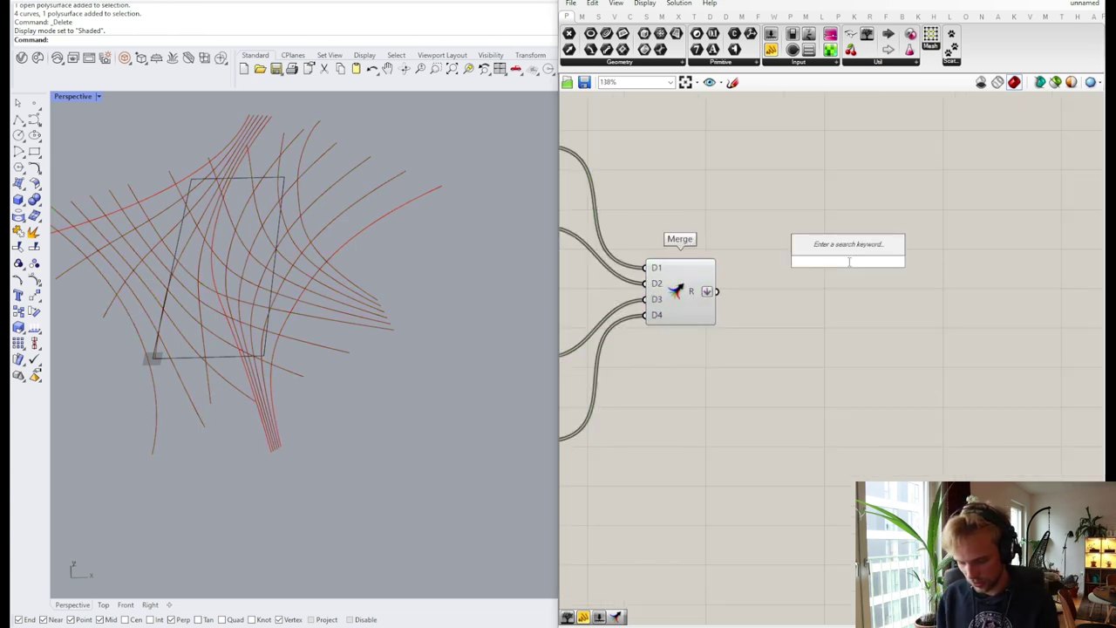
text(OFF)
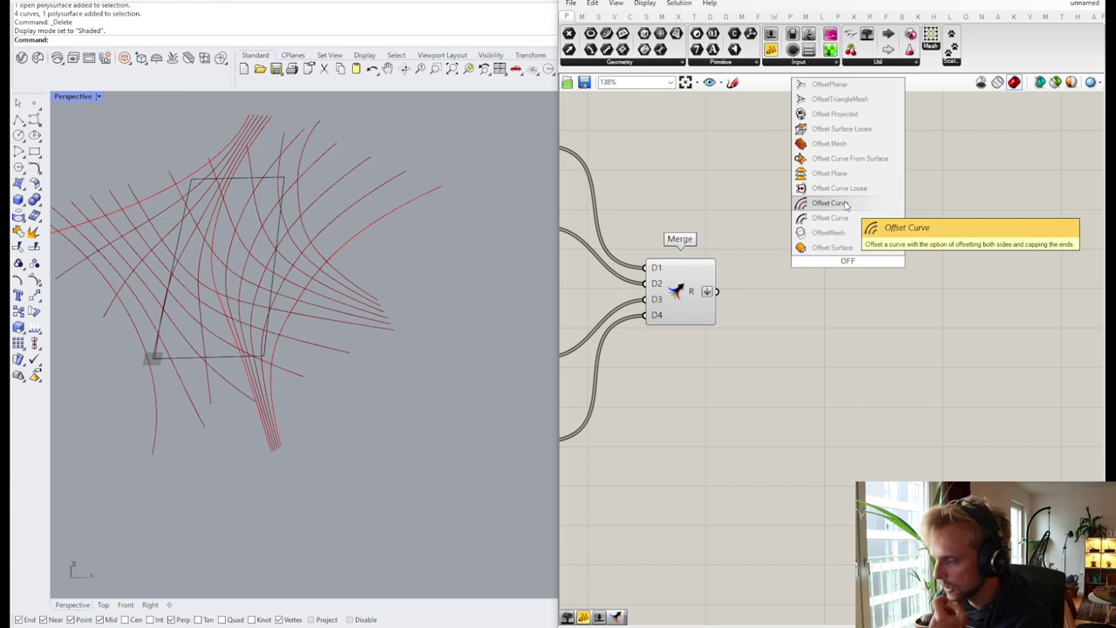
click(845, 204)
click(854, 232)
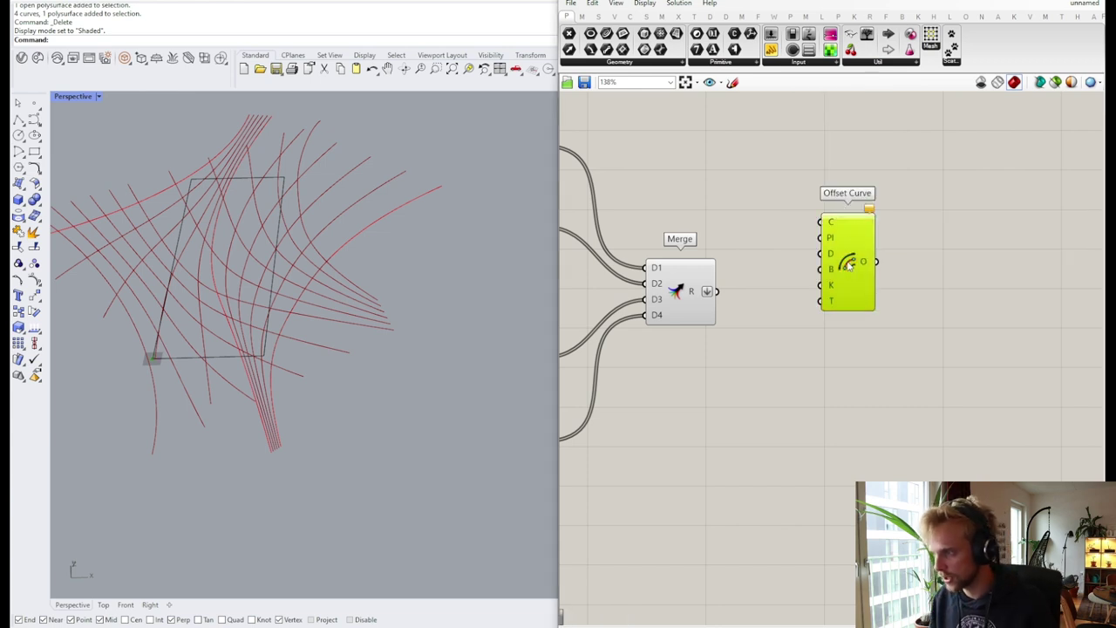
Step: Locate Offset Curve in the component library and position the component a little farther from Merge
ctrl+alt+click(848, 266)
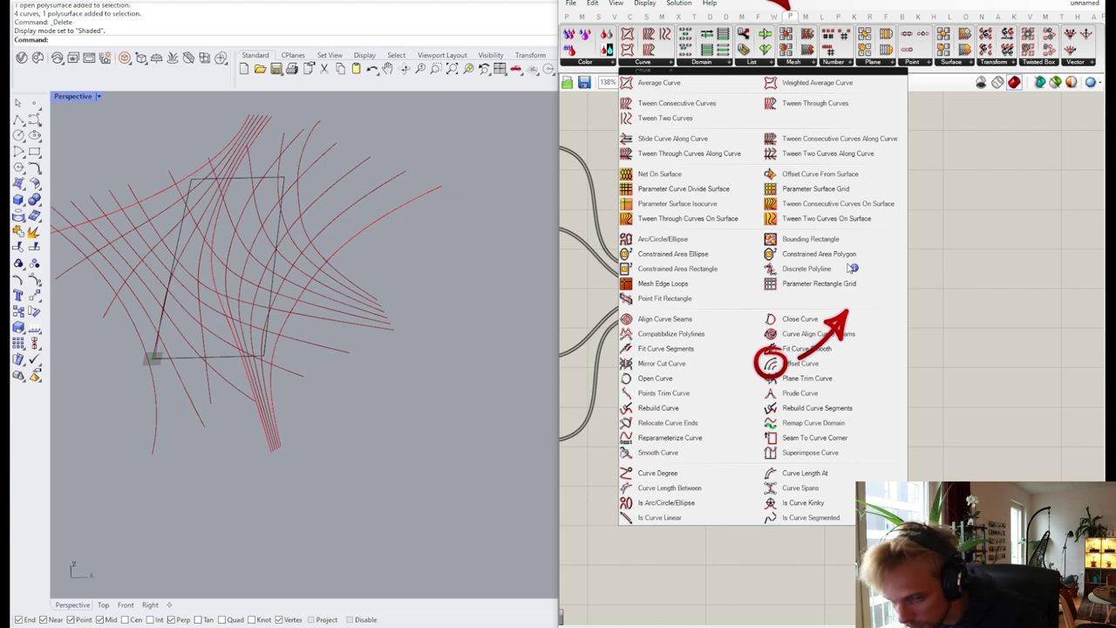
click(800, 363)
click(882, 234)
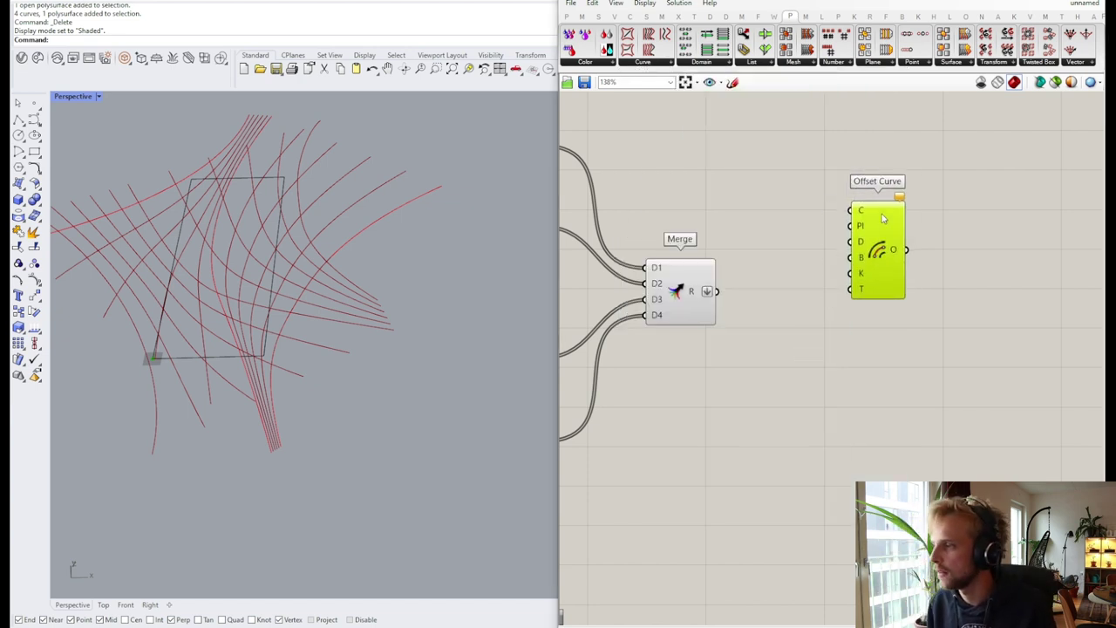
Step: Reposition the Offset Curve component lower on the canvas, leaving free space above it and between it and Merge
drag(881, 222, 882, 312)
click(805, 248)
scroll(710, 288, up, 2)
drag(716, 293, 872, 277)
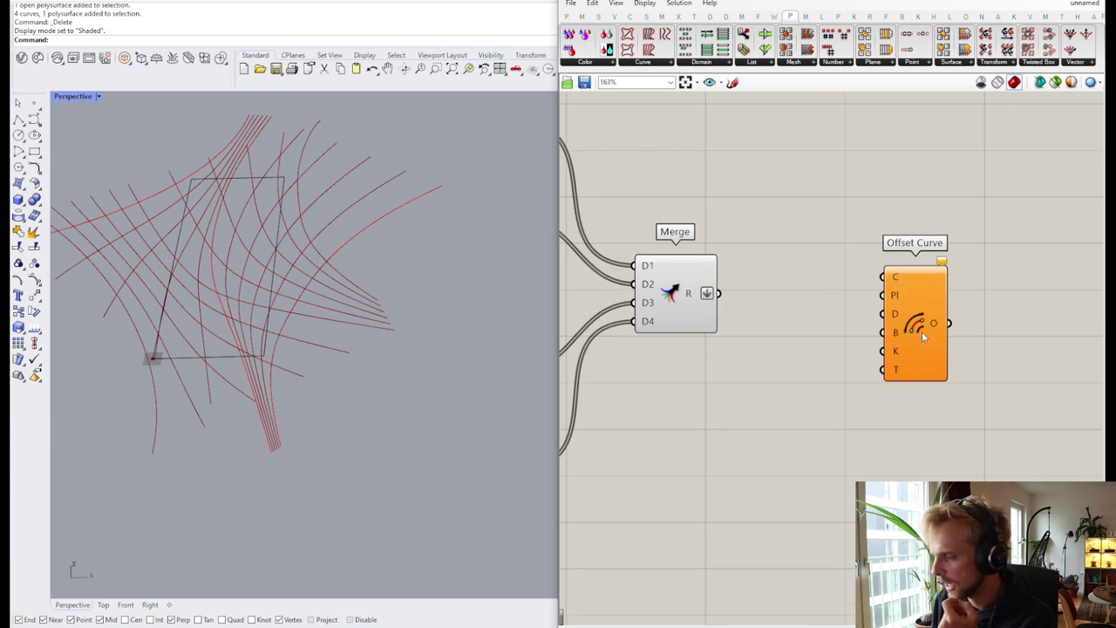
drag(921, 331, 935, 380)
Step: Place the simpler four-input Offset Curve component above the existing one for comparison and remove it
double_click(892, 158)
text(OFF)
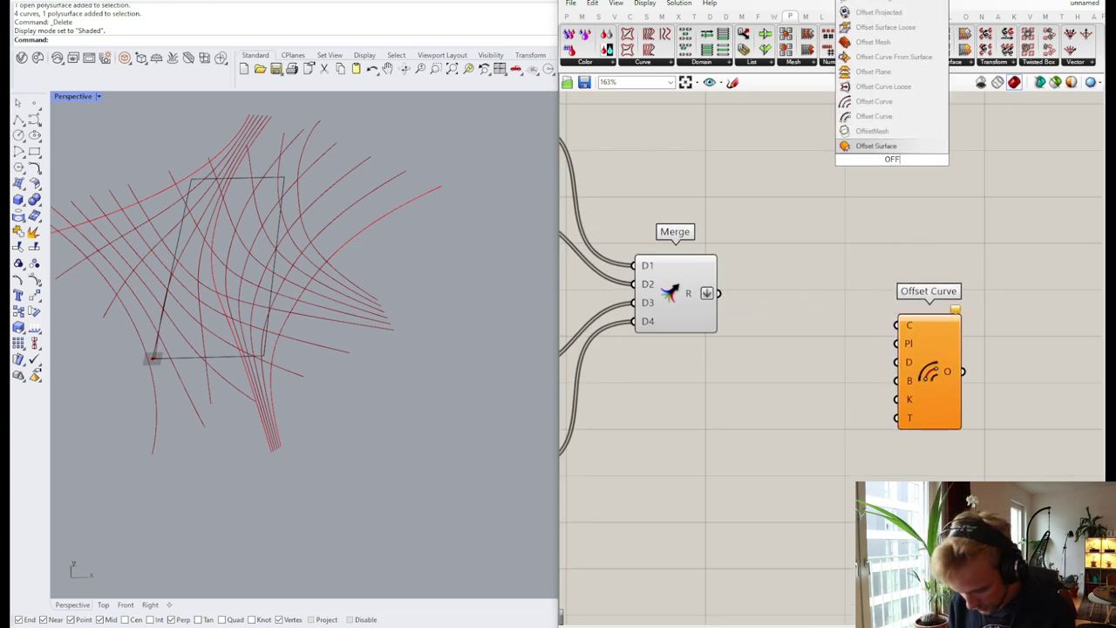
click(876, 116)
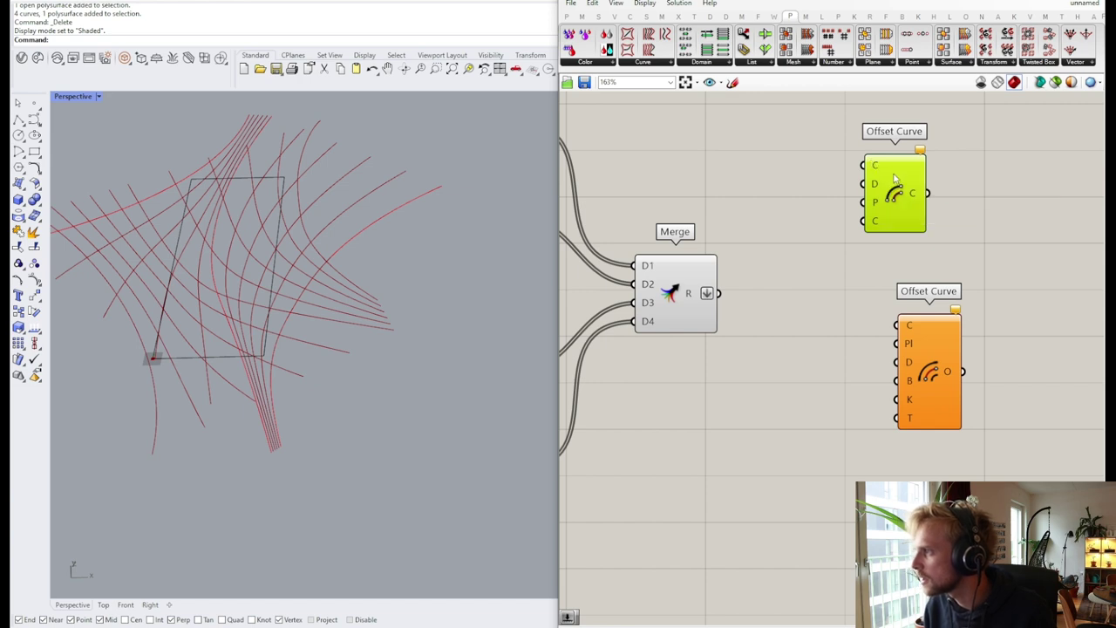
key(Delete)
Step: Bring Offset Curve closer to Merge and wire Merge's result output into its curve input
drag(920, 341, 893, 329)
click(793, 187)
drag(718, 293, 920, 315)
click(864, 236)
Step: Turn the Merge component's preview off and back on to compare its curves with the offset output
click(687, 280)
scroll(689, 279, up, 1)
middle_click(688, 279)
click(730, 240)
click(788, 215)
scroll(286, 456, up, 6)
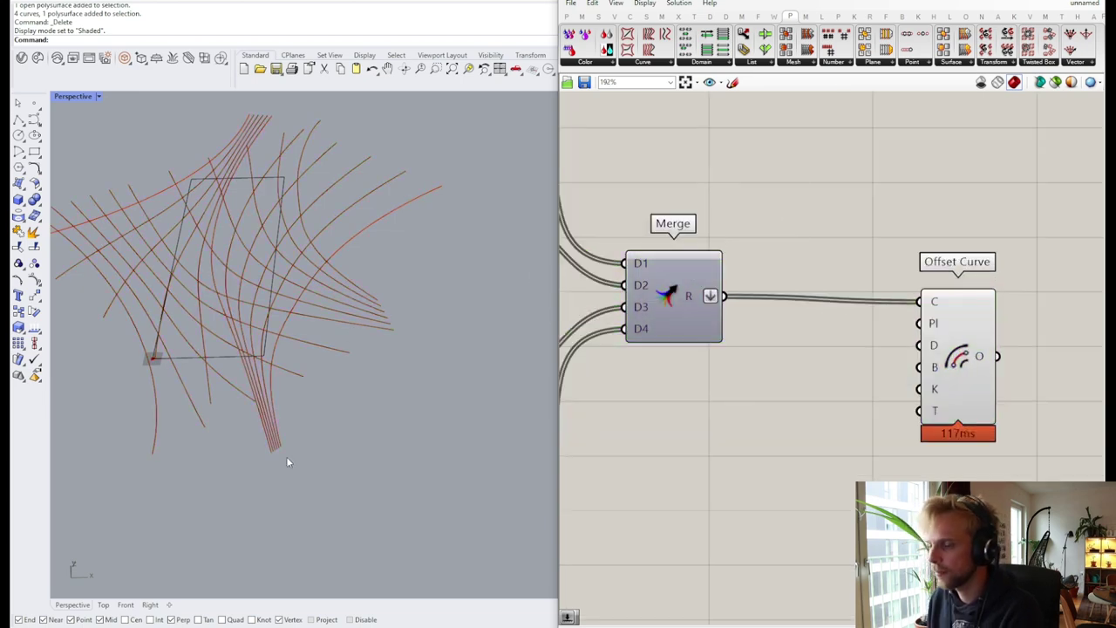
click(666, 300)
middle_click(669, 299)
click(708, 261)
click(762, 233)
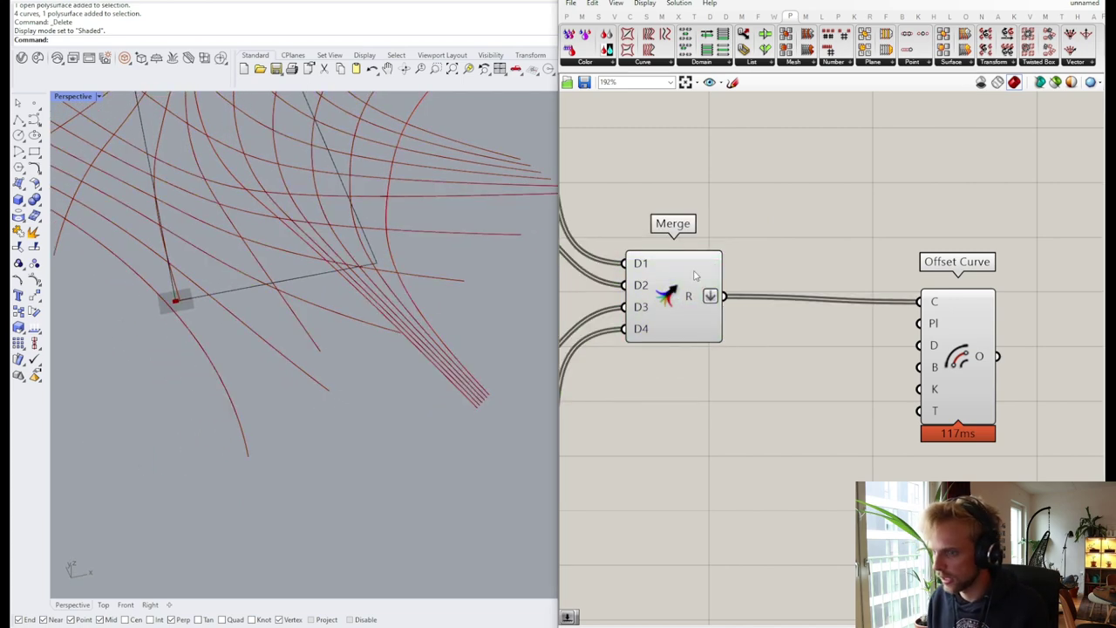
Step: Examine one curve end closely in the Perspective viewport and align the Offset Curve component level with Merge
shift+right_drag(208, 438, 339, 358)
scroll(339, 358, up, 6)
scroll(446, 354, up, 6)
scroll(428, 393, up, 3)
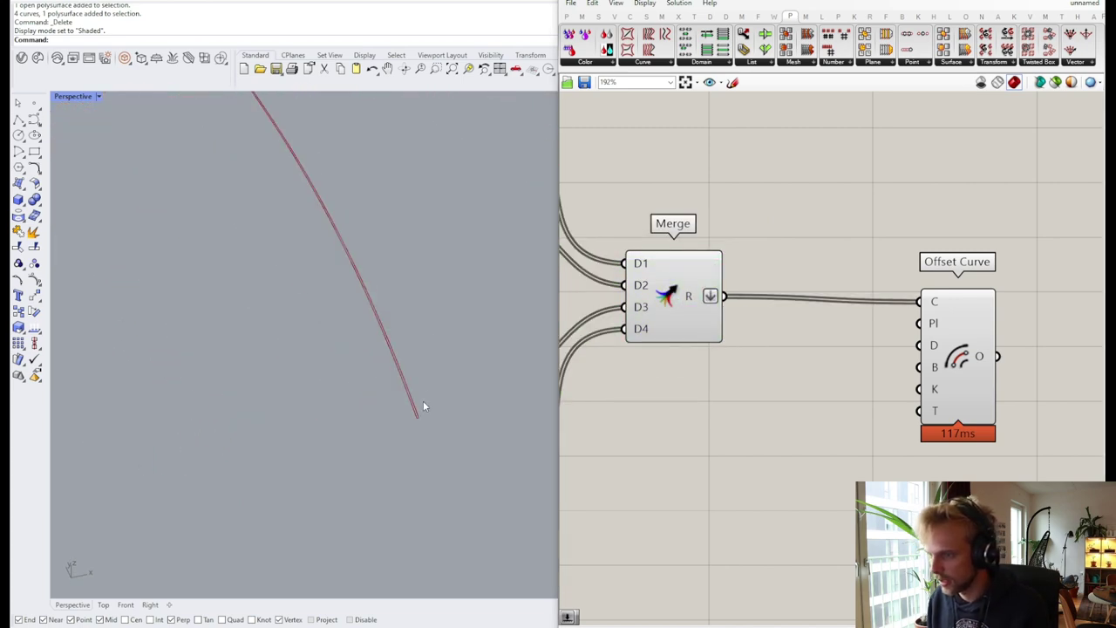
right_drag(414, 362, 388, 354)
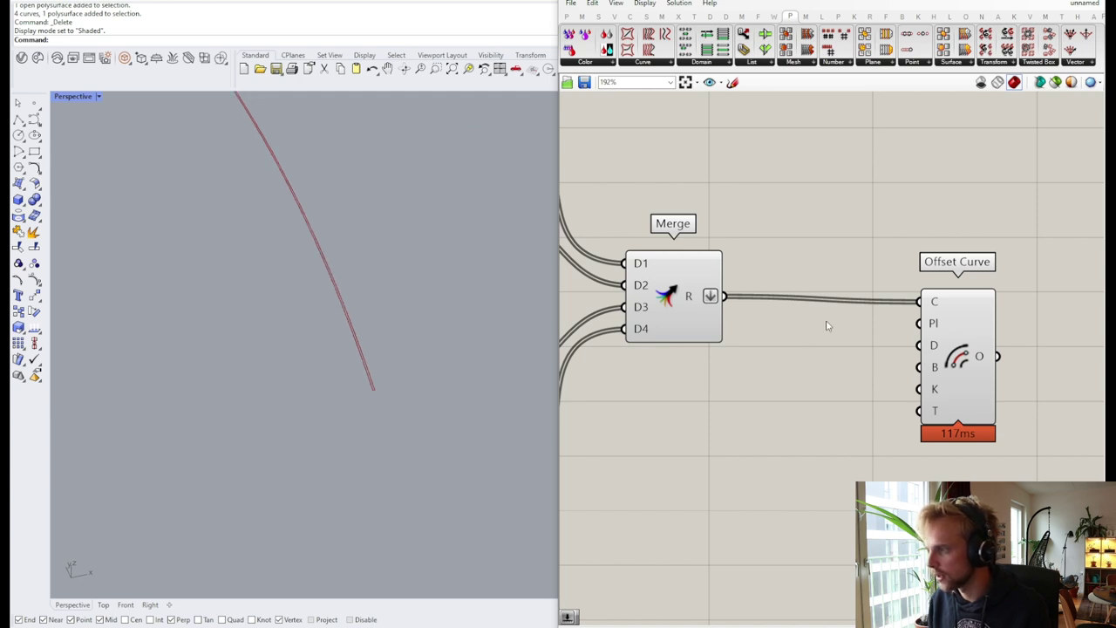
right_drag(810, 332, 751, 323)
drag(904, 332, 950, 327)
mouse_move(919, 310)
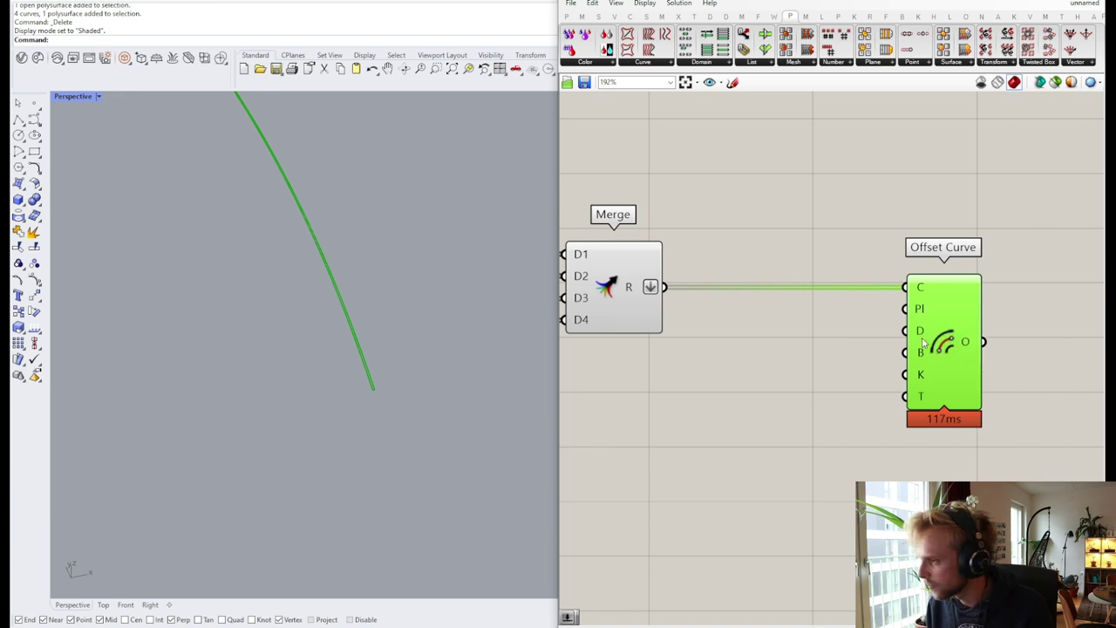
mouse_move(919, 339)
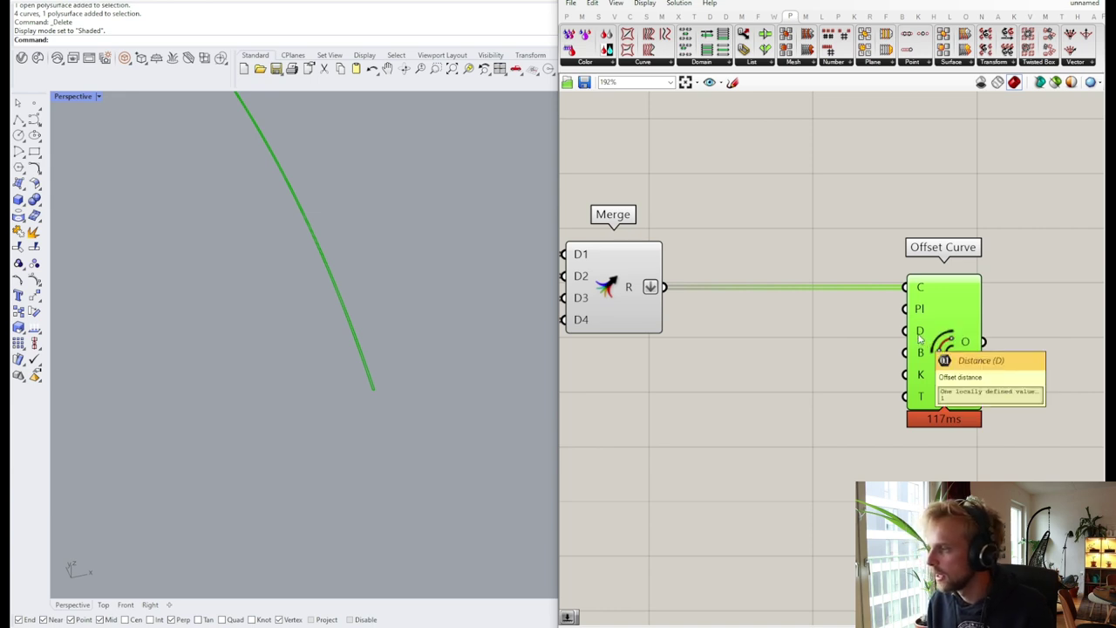
Step: Add a number slider set to 50 and wire it to the Distance input of Offset Curve
double_click(809, 384)
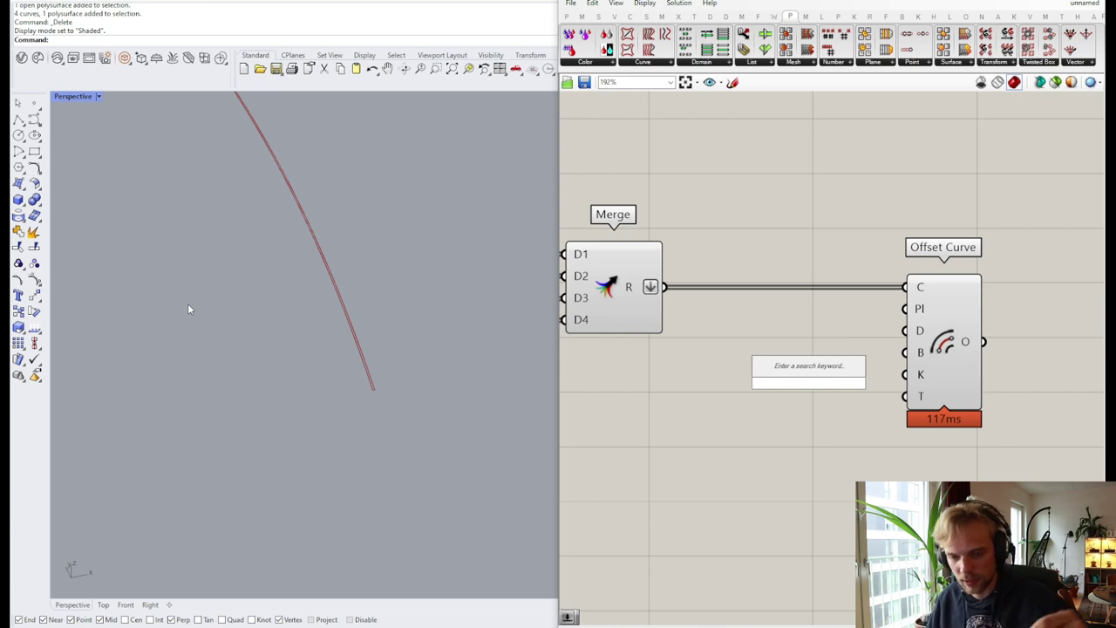
text(50)
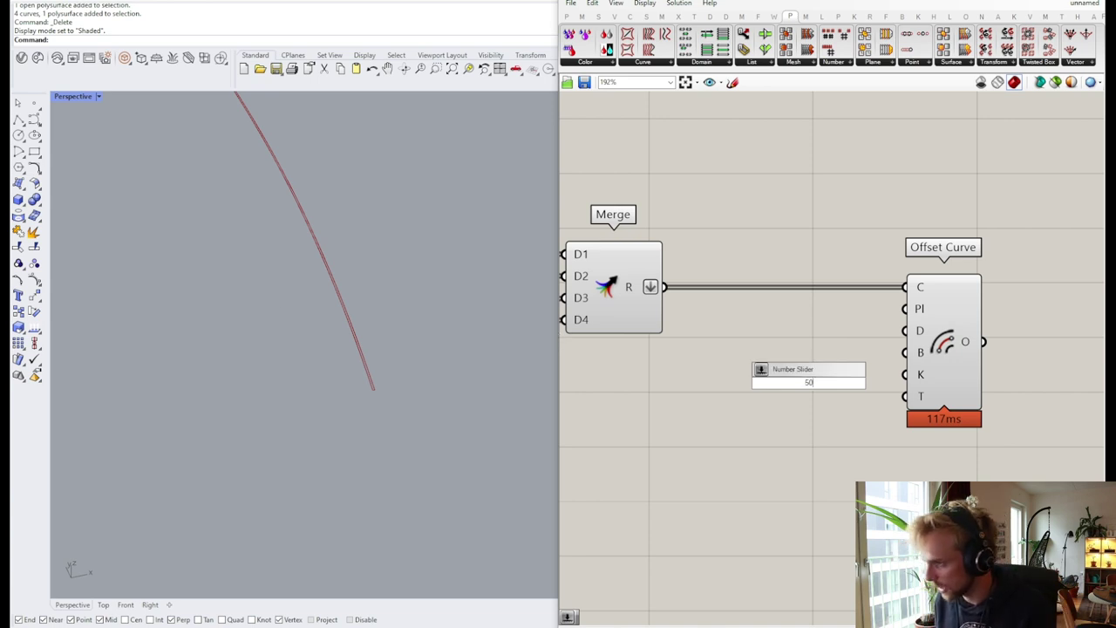
key(Return)
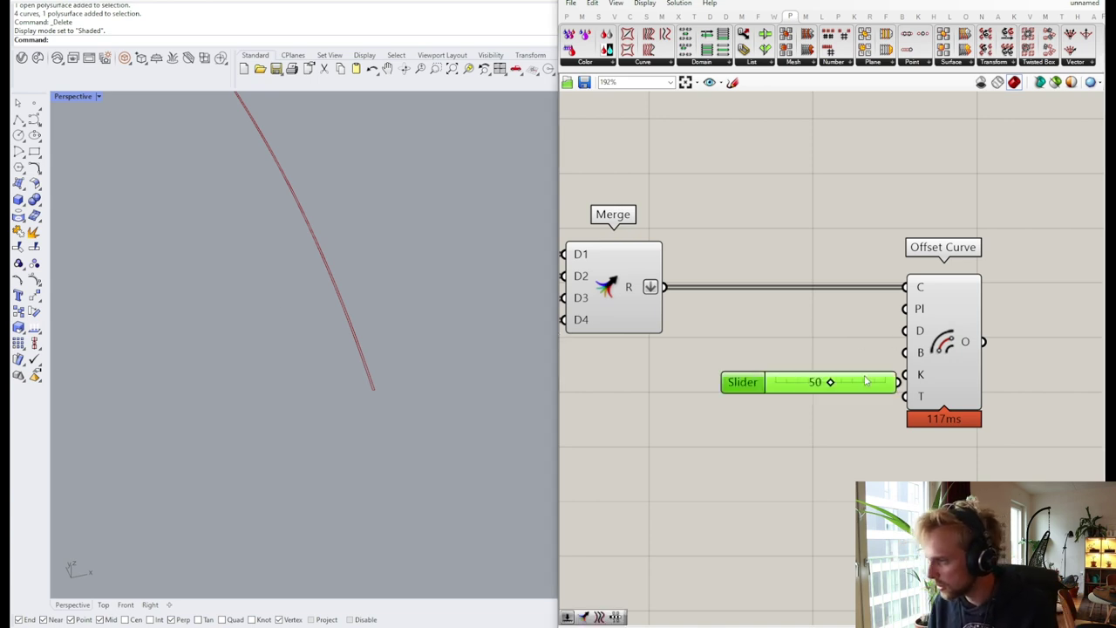
drag(845, 381, 904, 331)
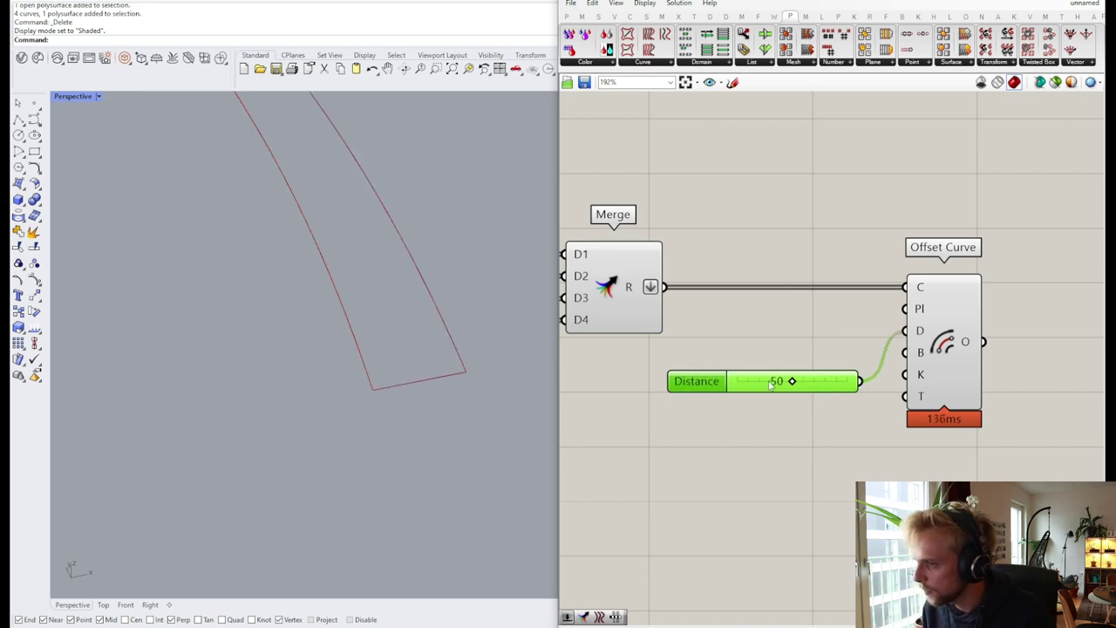
Step: Raise the Distance slider to 76
scroll(445, 318, down, 3)
scroll(415, 271, down, 3)
scroll(424, 244, up, 5)
right_drag(424, 244, 413, 278)
drag(792, 381, 819, 381)
right_drag(927, 379, 831, 391)
Step: Move Offset Curve farther from Merge and line up the Distance slider with its Distance input
drag(855, 383, 922, 383)
click(854, 405)
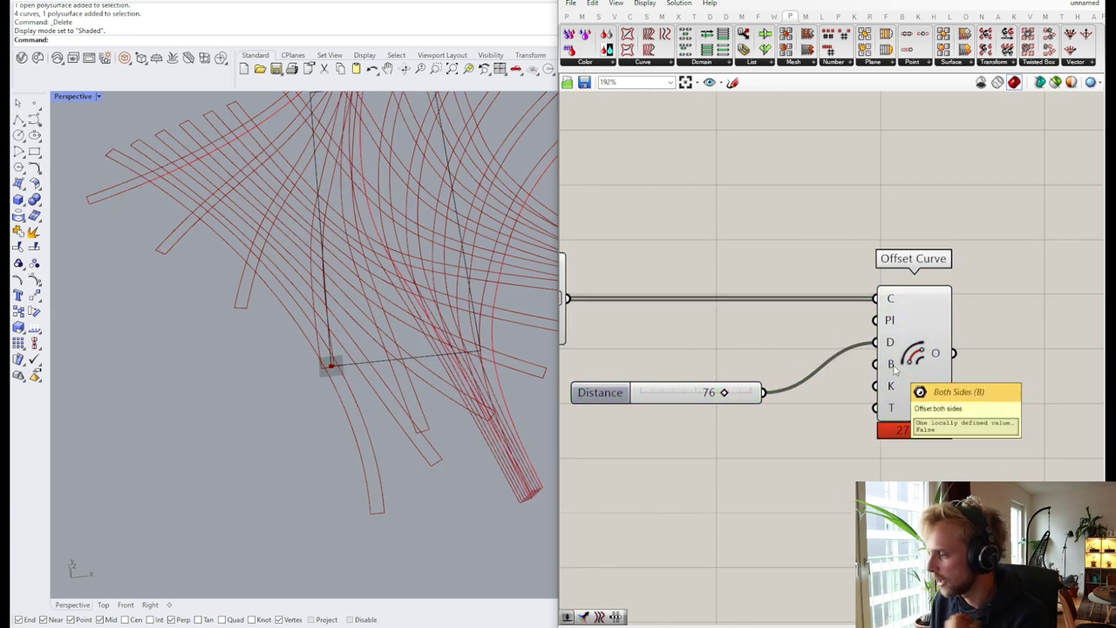
drag(707, 390, 777, 340)
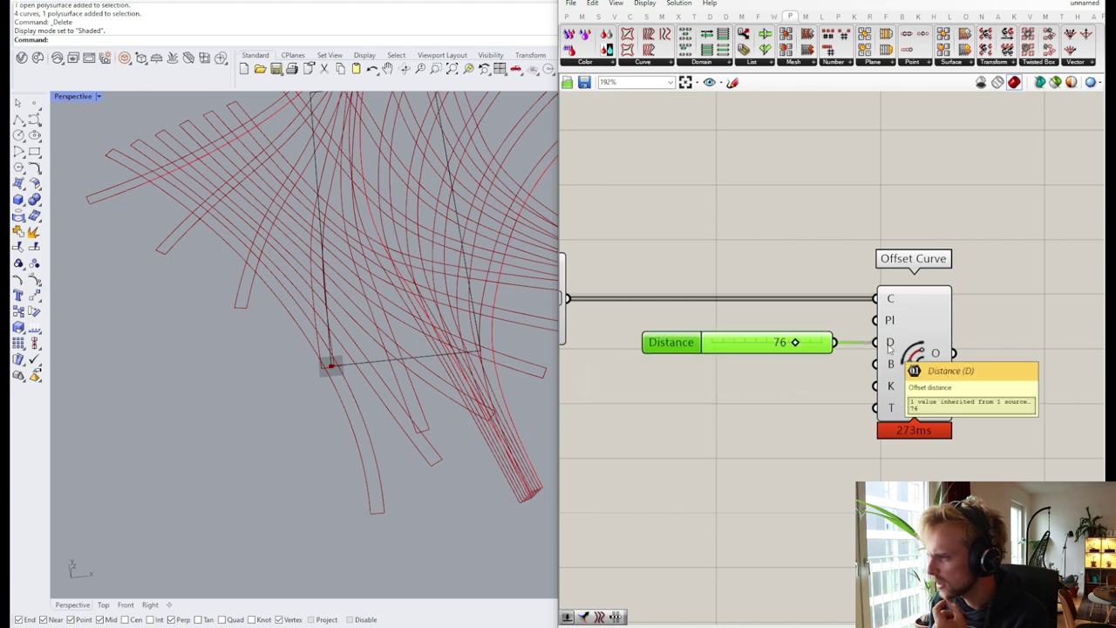
right_drag(677, 361, 797, 372)
click(653, 319)
click(740, 412)
right_drag(943, 388, 800, 364)
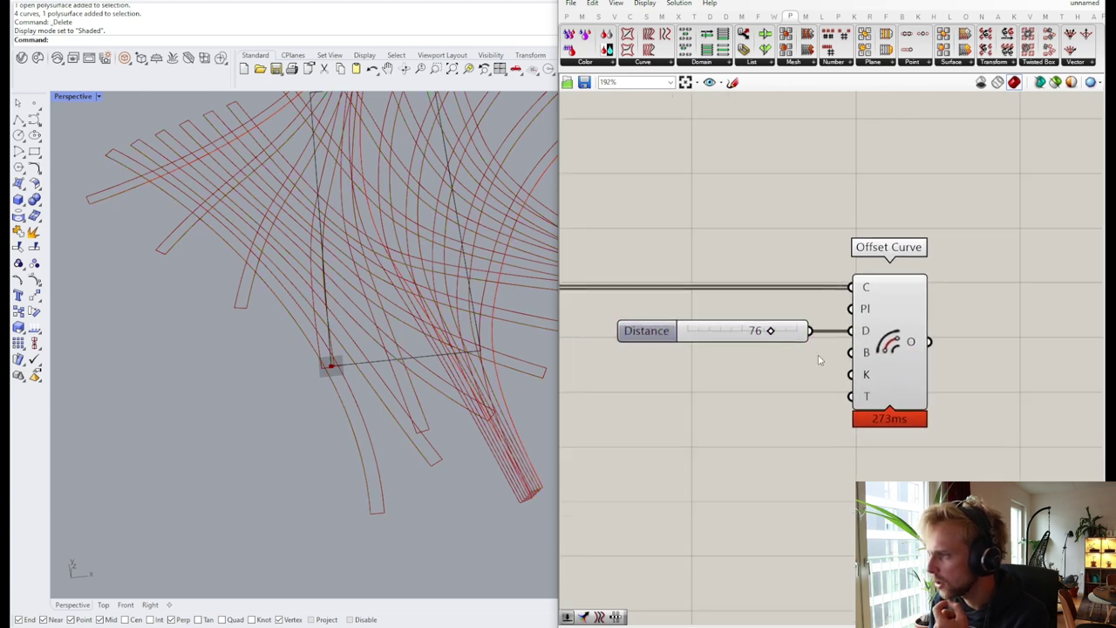
Step: Add a Boolean Toggle set to True, wire it to Offset Curve's Both Sides input and tuck it under the Distance slider
scroll(868, 353, up, 2)
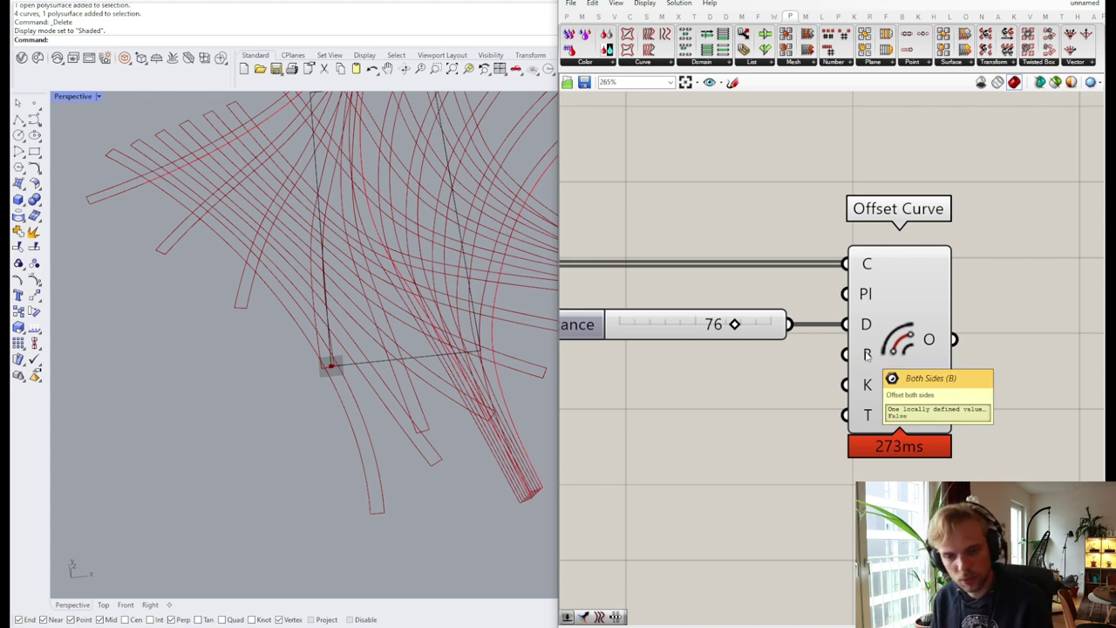
double_click(661, 444)
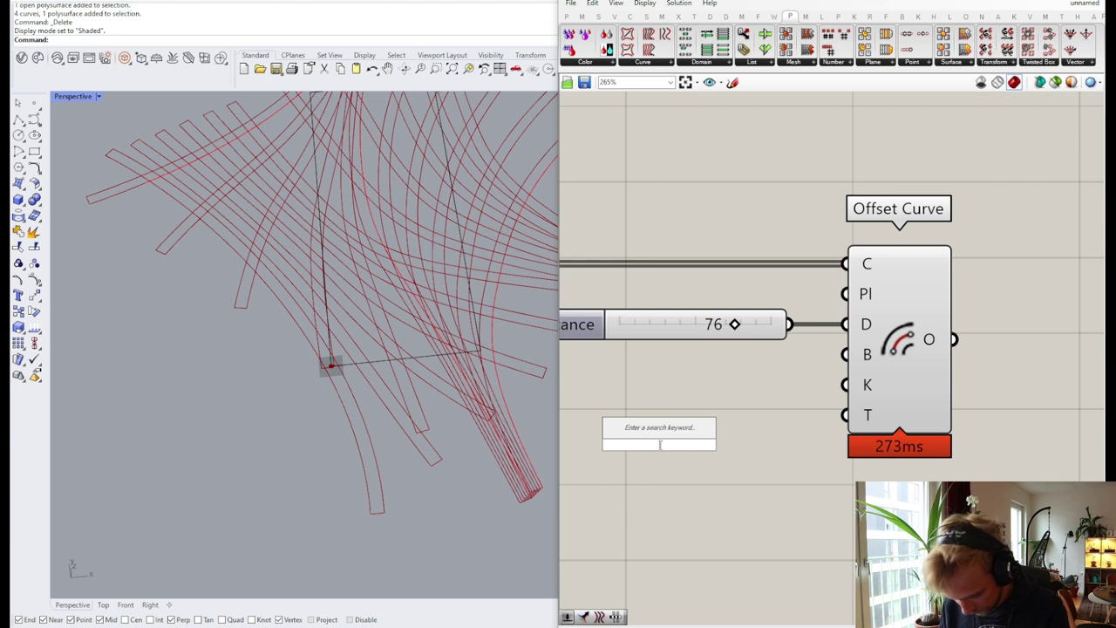
text(toggle)
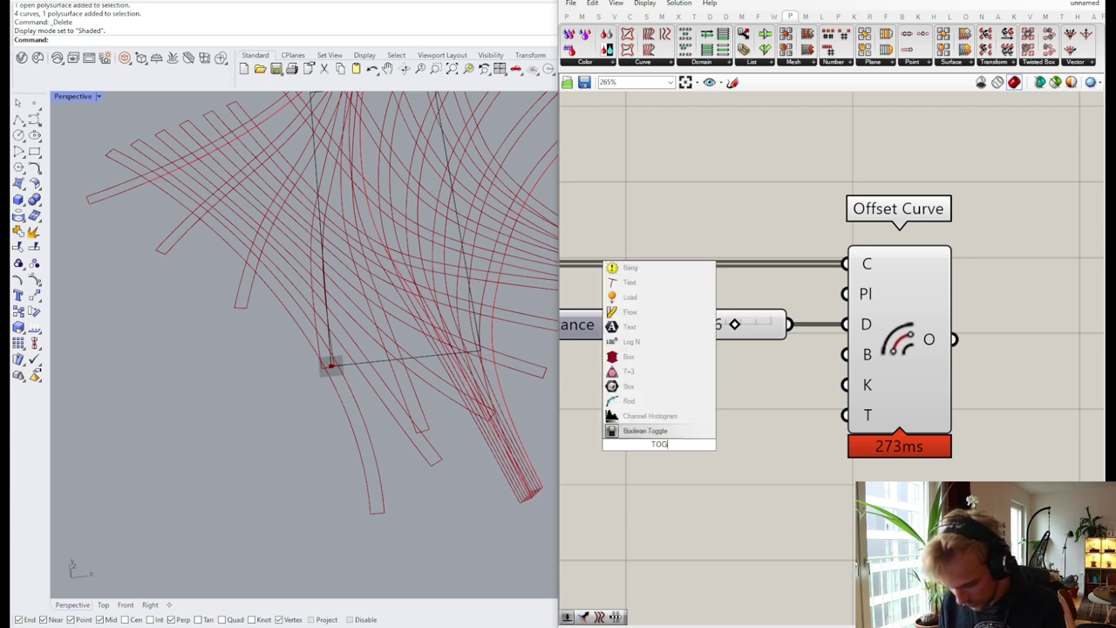
key(Return)
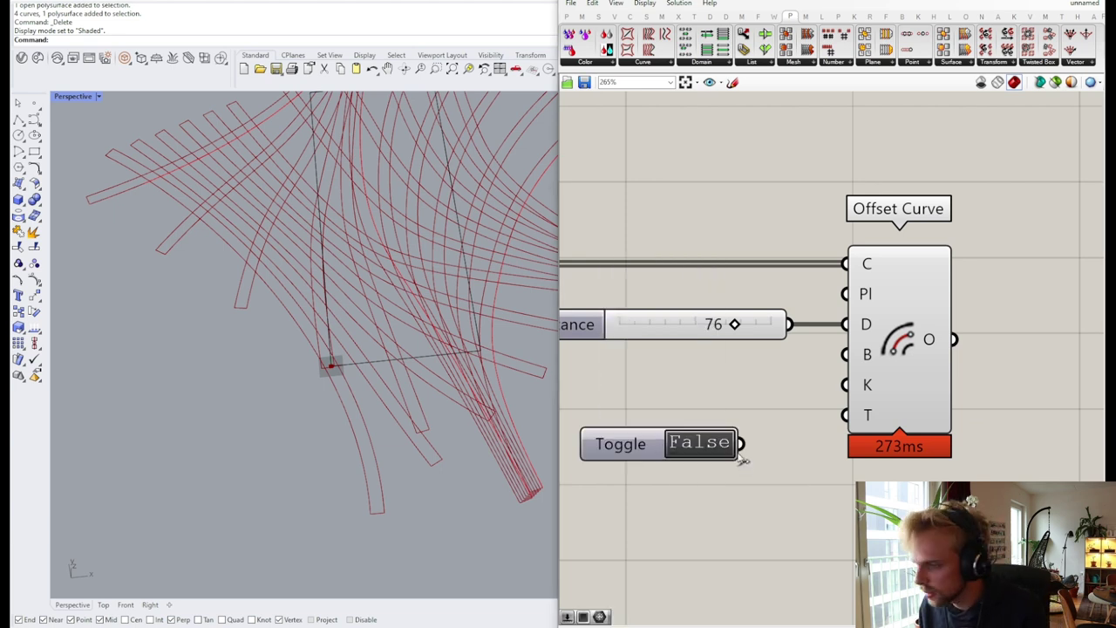
drag(658, 446, 666, 395)
click(707, 392)
drag(748, 392, 848, 355)
drag(635, 396, 679, 370)
click(754, 431)
click(907, 349)
click(710, 445)
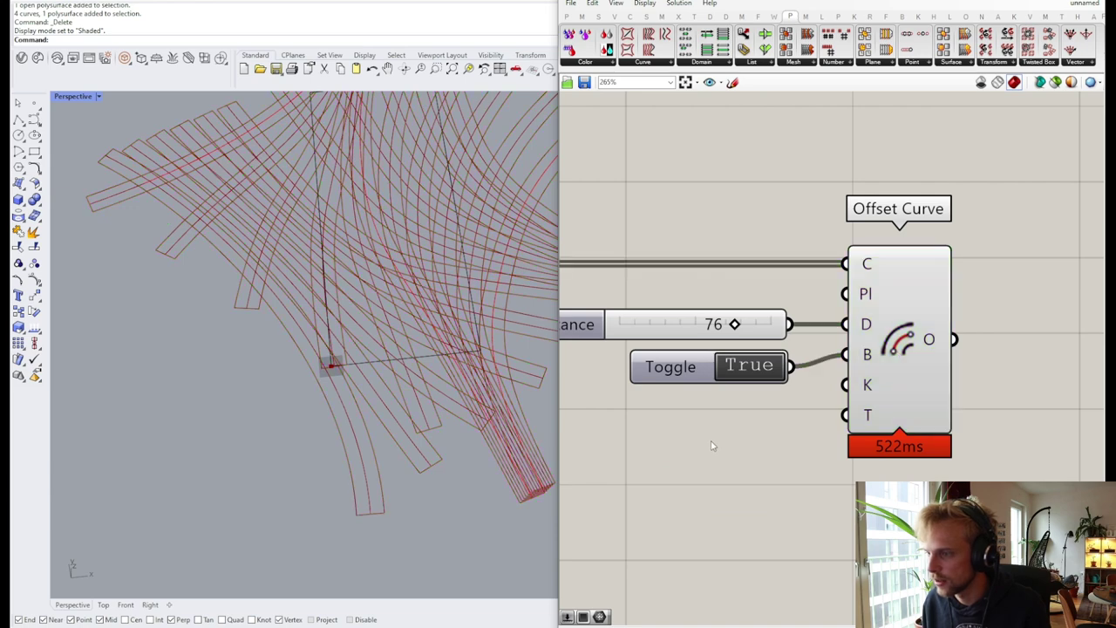
Step: Set the Distance slider of the two-sided offset to 50
drag(734, 324, 710, 325)
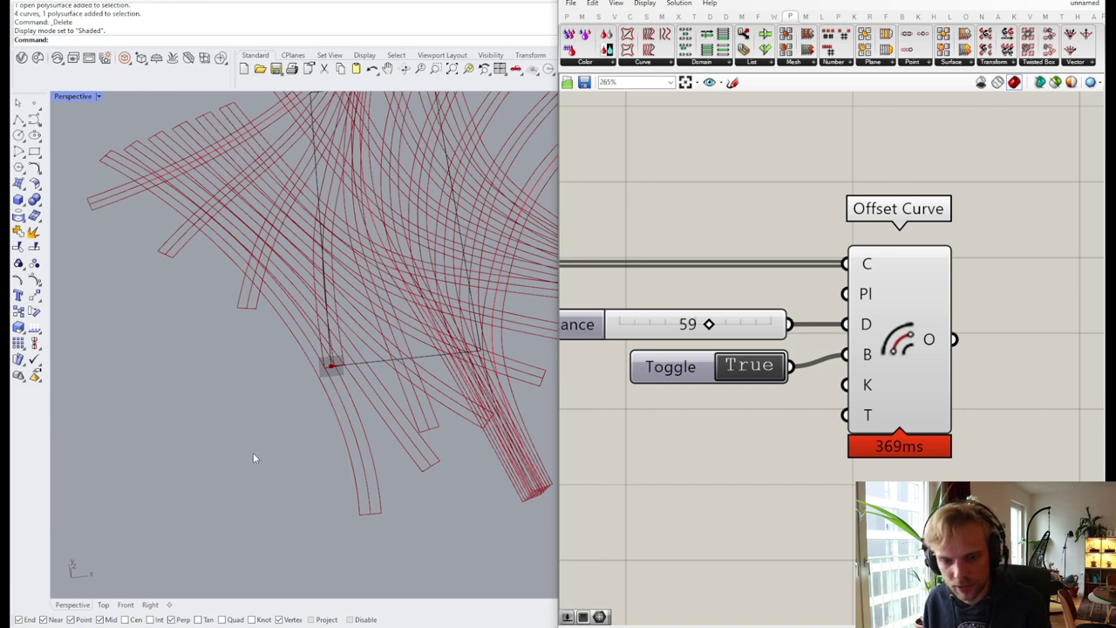
scroll(371, 471, up, 3)
scroll(349, 394, down, 2)
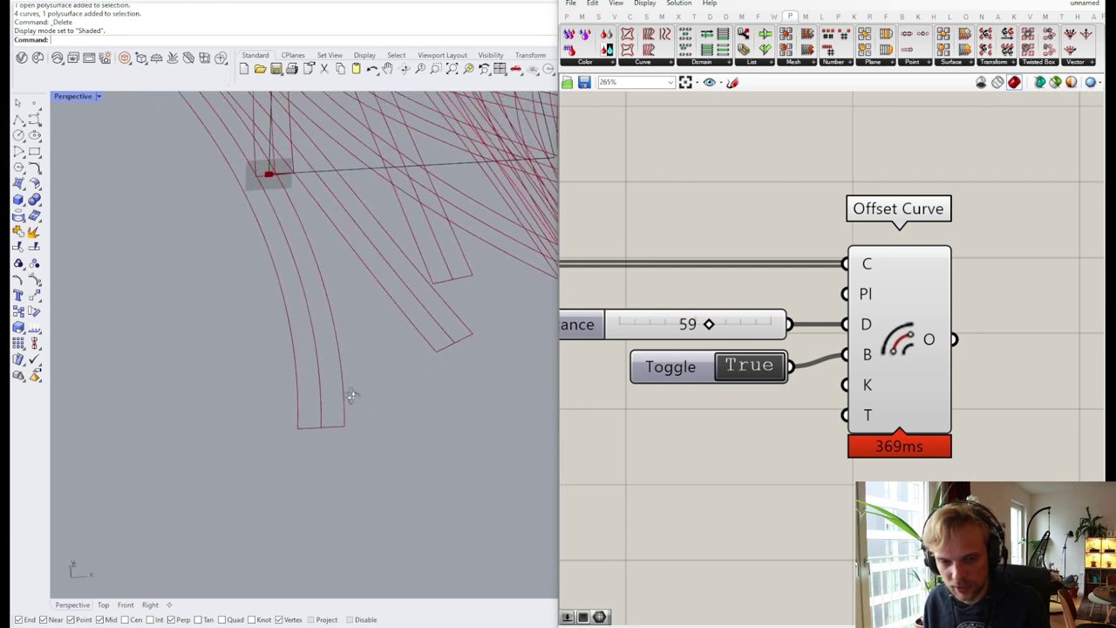
double_click(708, 325)
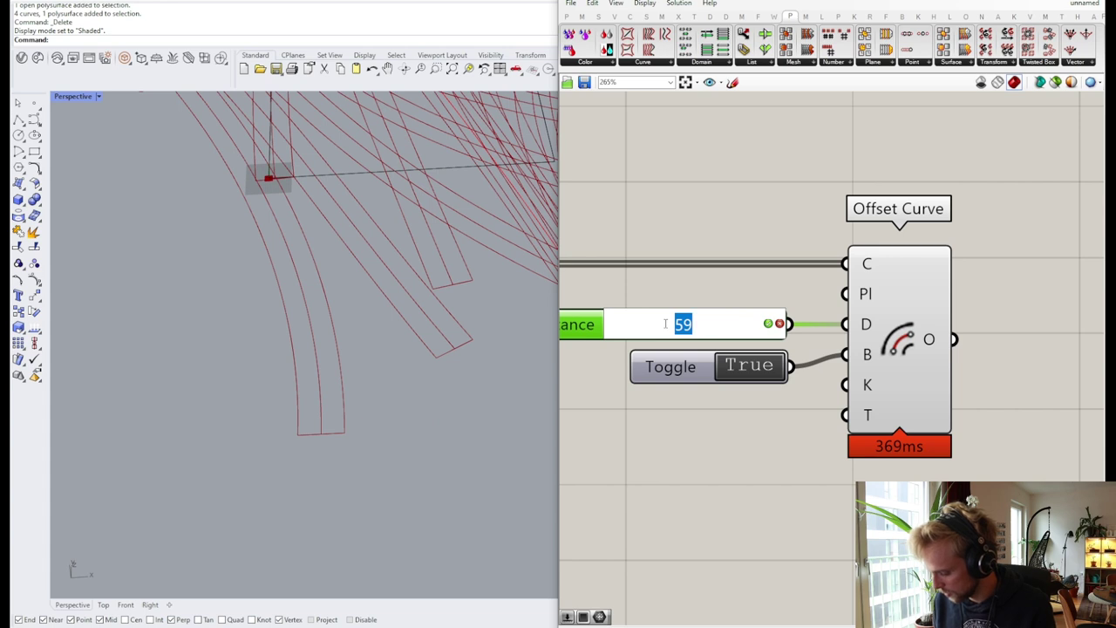
text(50)
key(Return)
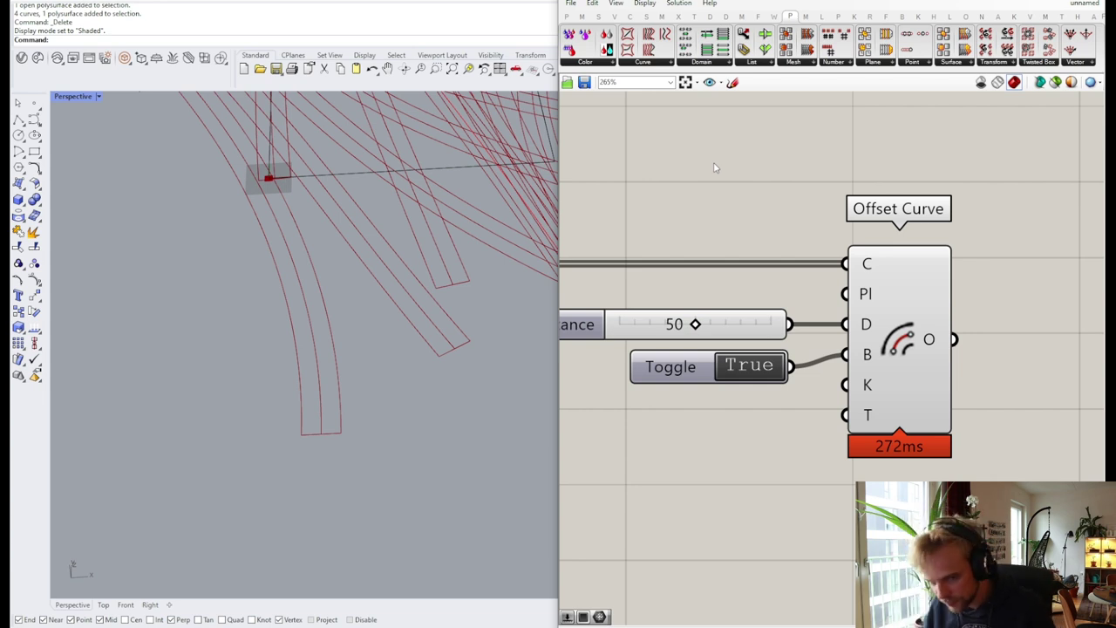
Step: Add a number slider set to 0, wire it to Offset Curve's Cap Type input and align it with that input
mouse_move(862, 392)
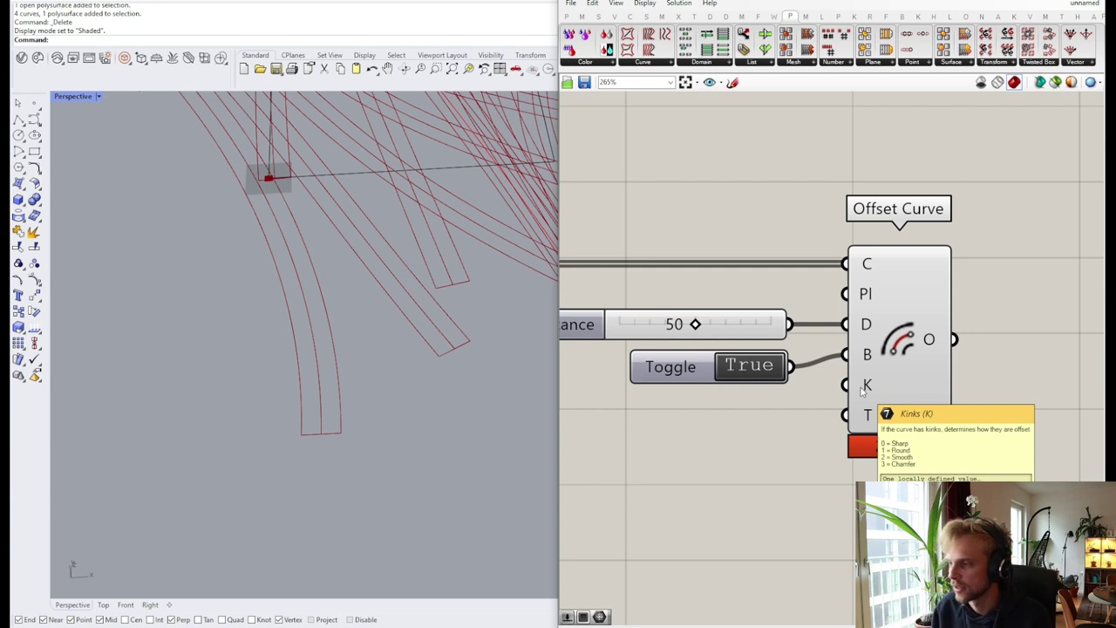
mouse_move(863, 424)
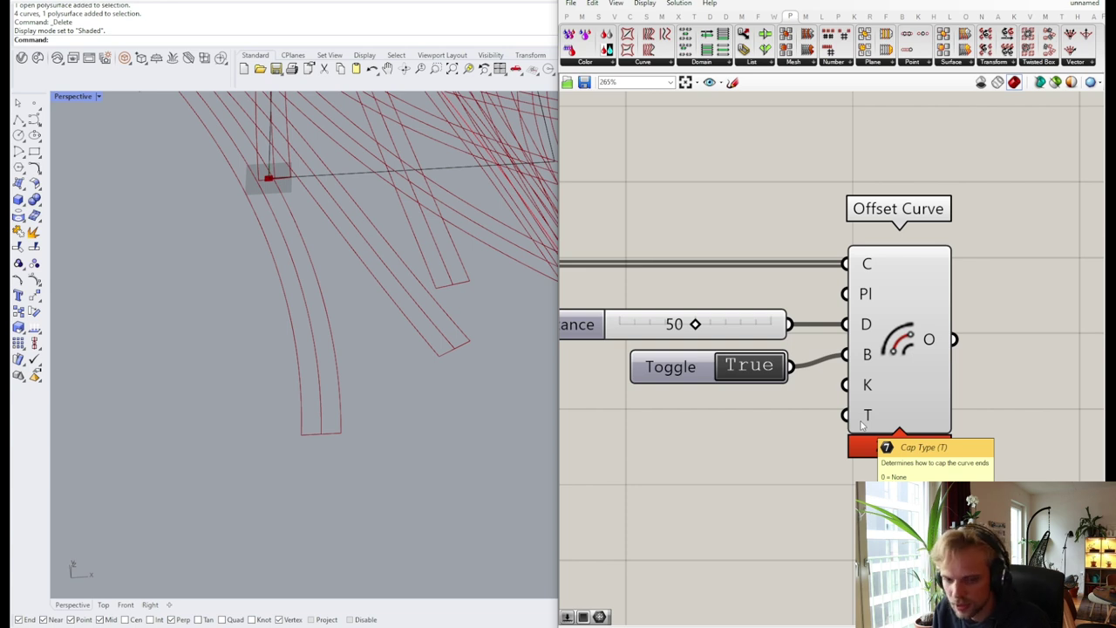
right_drag(863, 424, 866, 279)
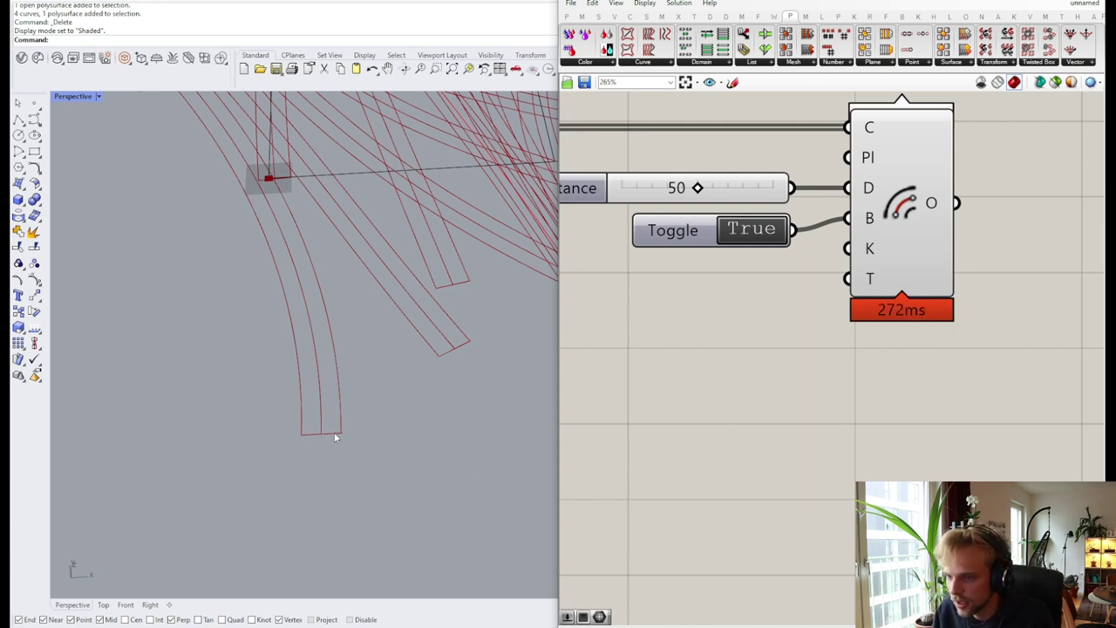
double_click(730, 338)
text(0)
key(Return)
drag(718, 332, 668, 317)
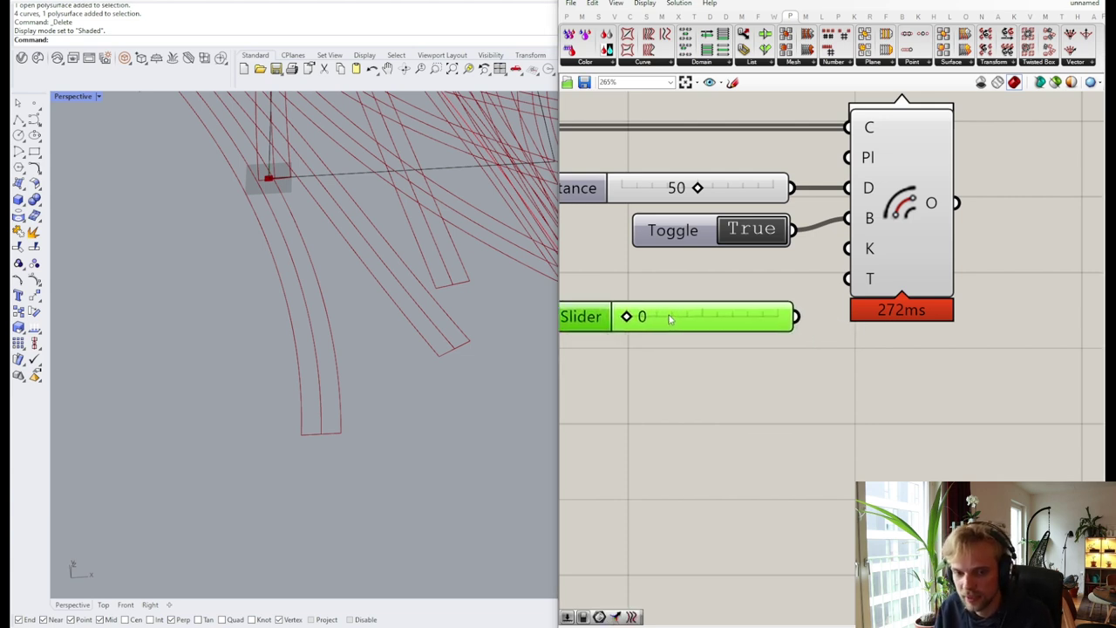
drag(811, 317, 847, 278)
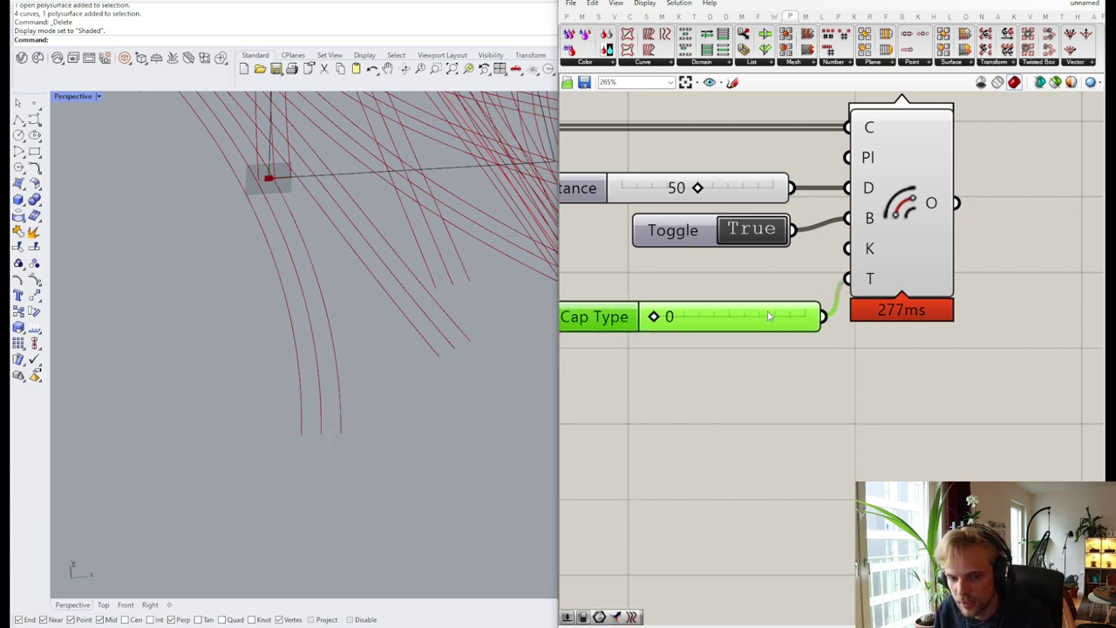
click(765, 279)
drag(770, 316, 767, 281)
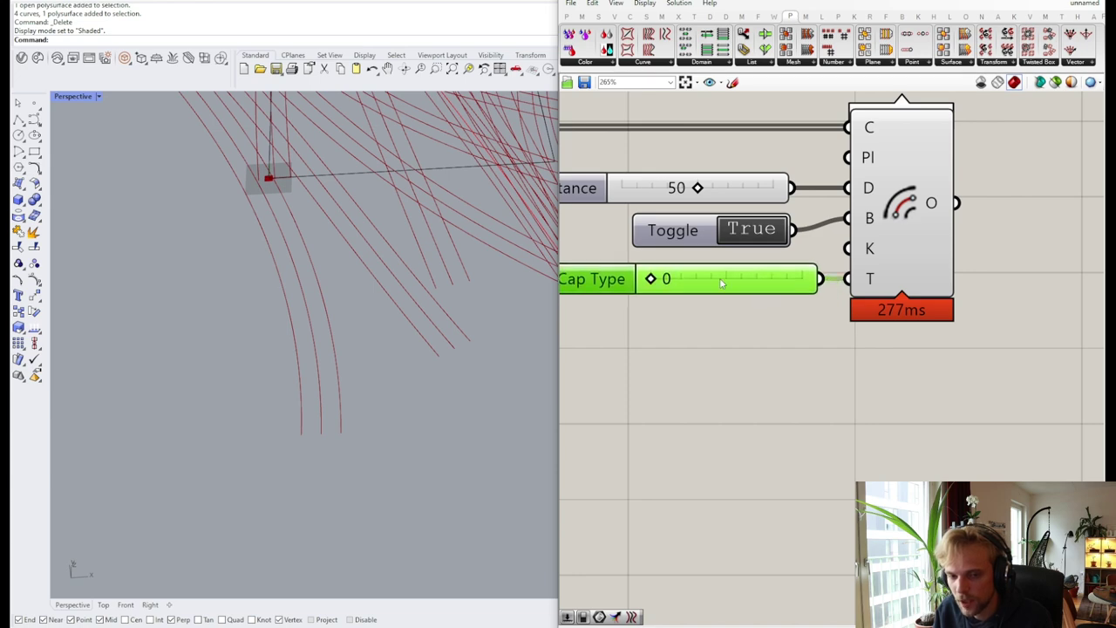
Step: Select the Offset Curve component and examine its offset curves on both sides of the originals in the Perspective viewport
scroll(319, 229, down, 7)
right_drag(319, 230, 390, 203)
scroll(867, 248, down, 2)
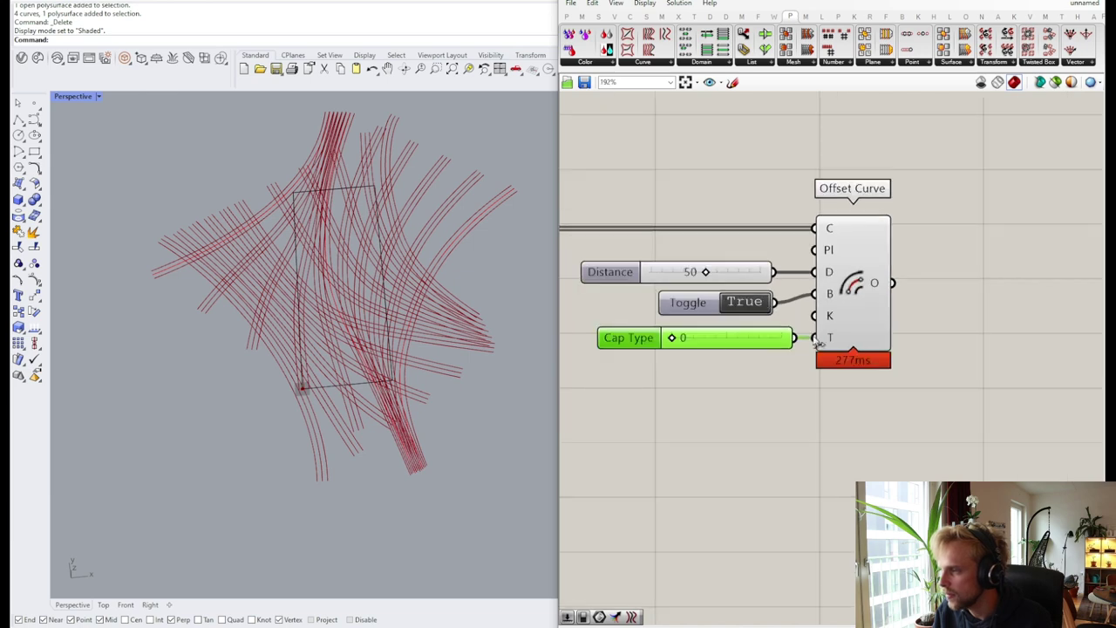
click(855, 287)
middle_click(867, 292)
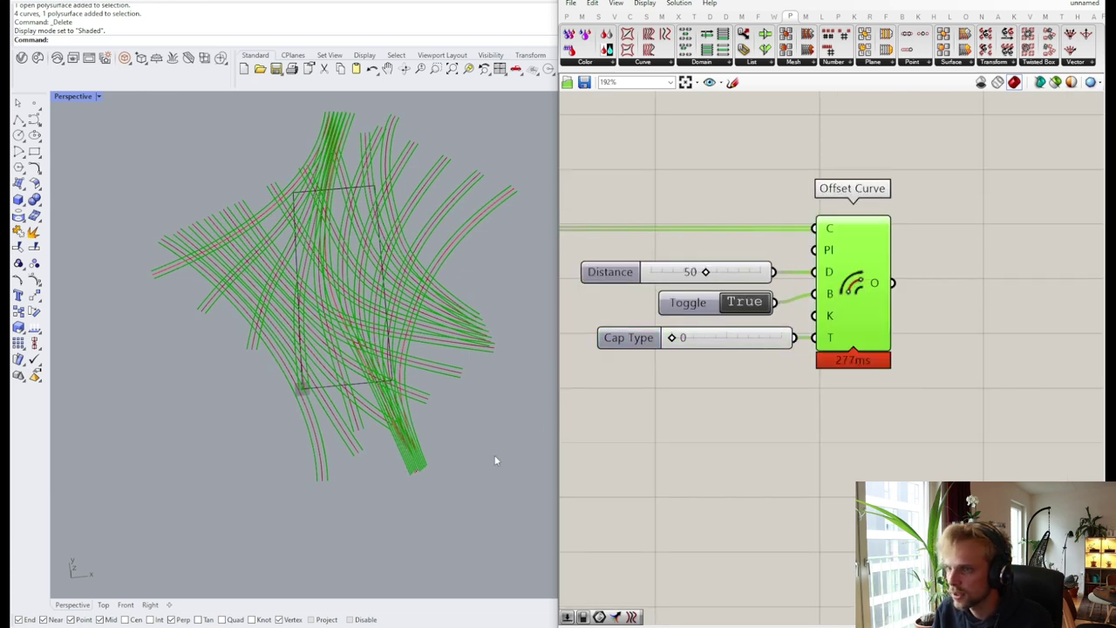
scroll(383, 384, up, 2)
scroll(382, 384, up, 2)
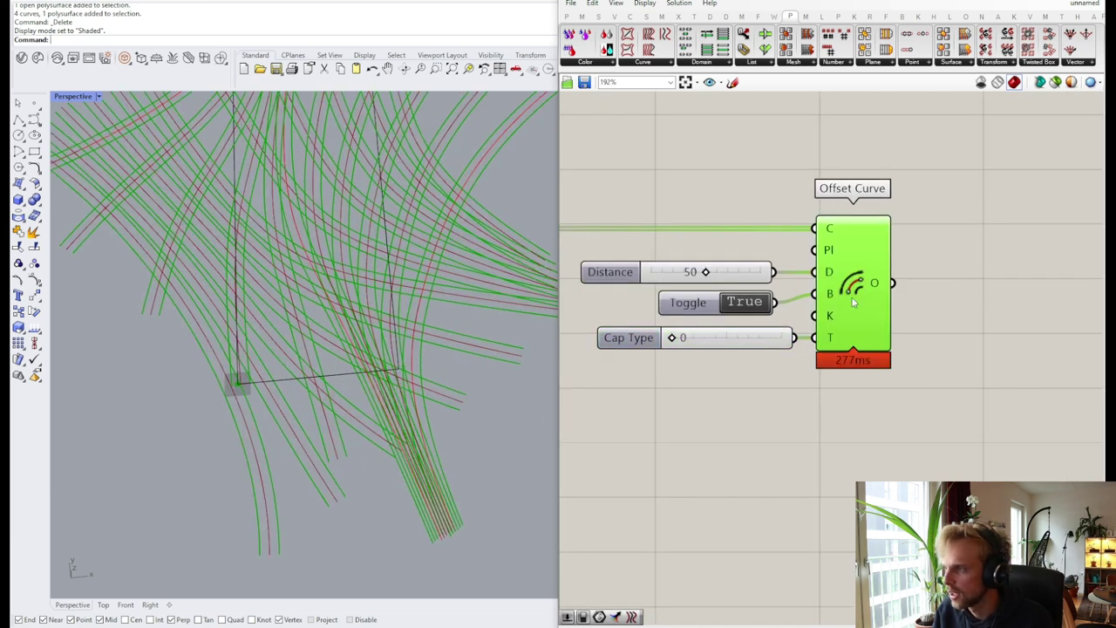
mouse_move(875, 284)
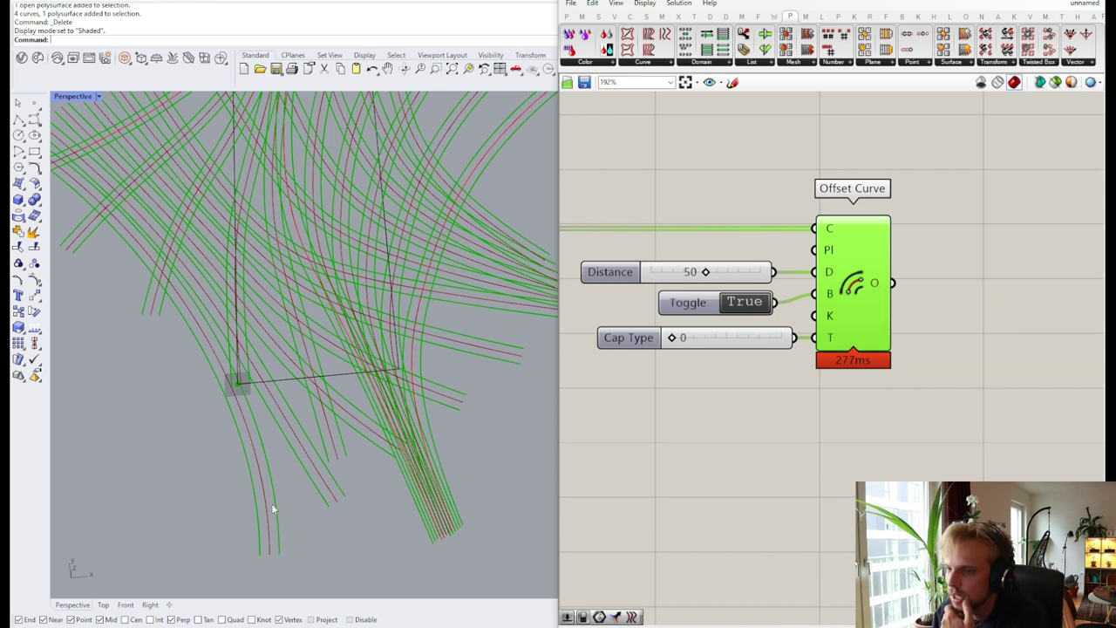
Step: Add a Rebuild Curve component beside Offset Curve and wire Offset Curve's output into its Curve input
scroll(260, 506, down, 3)
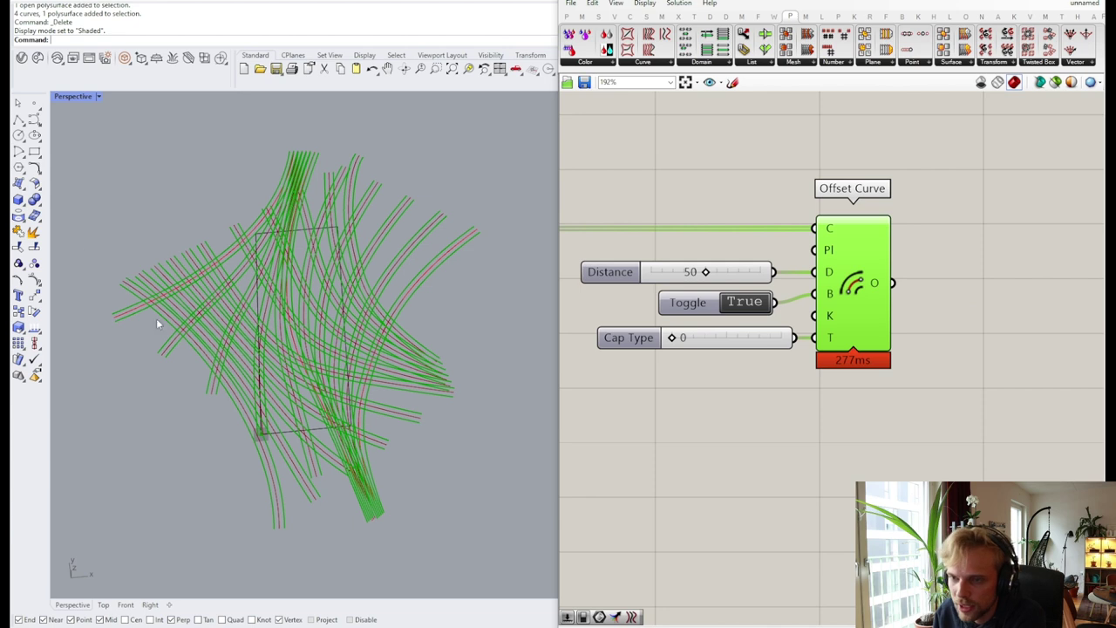
right_drag(824, 372, 751, 388)
click(839, 450)
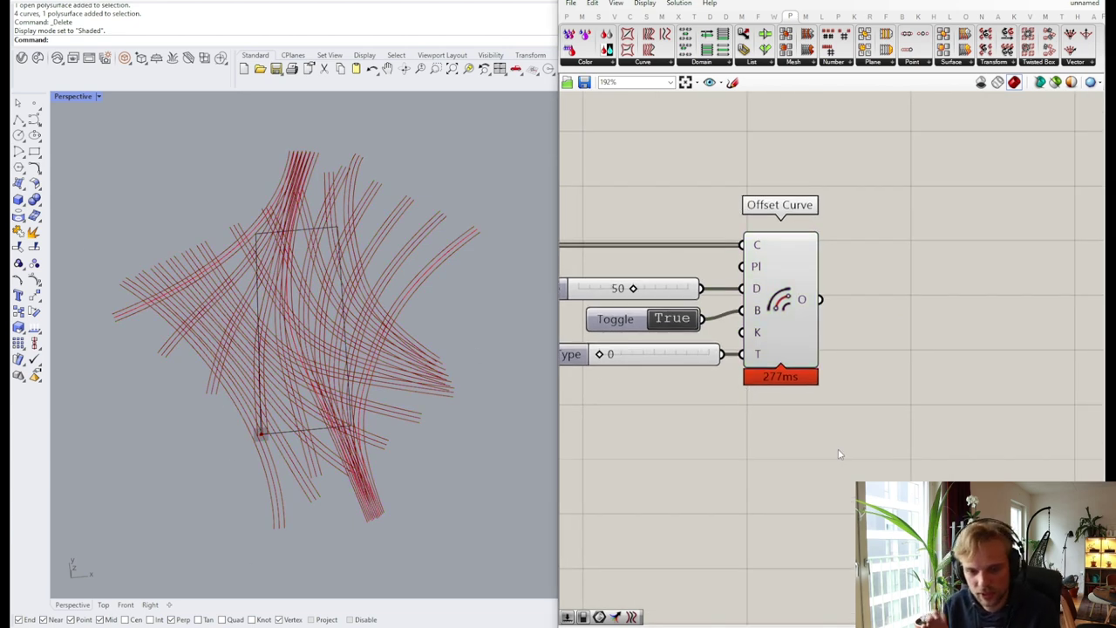
double_click(910, 277)
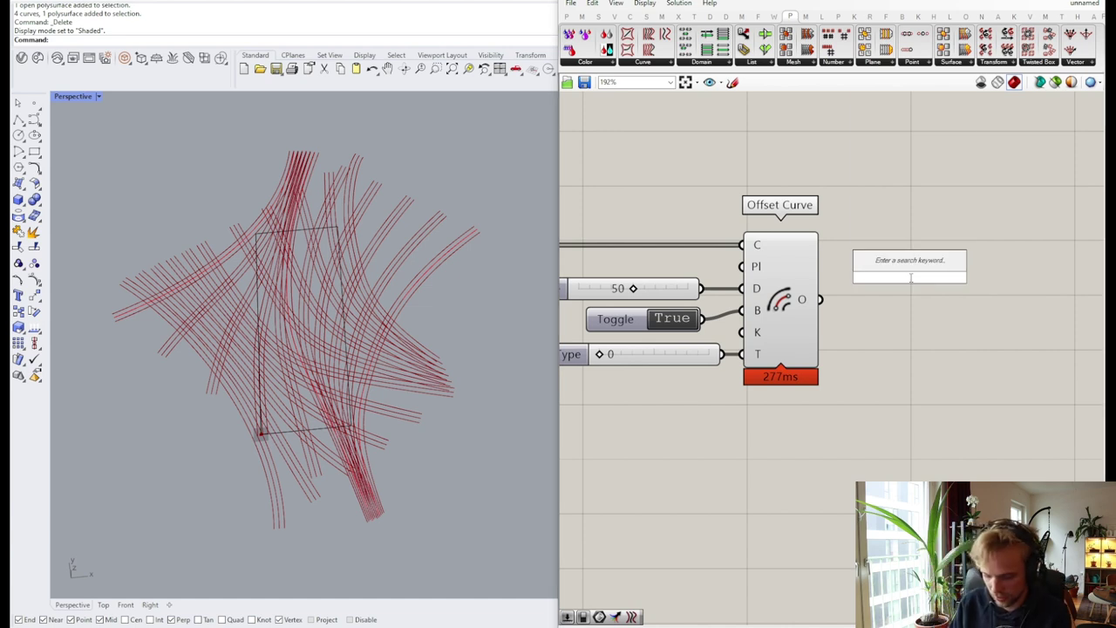
text(REBUIL)
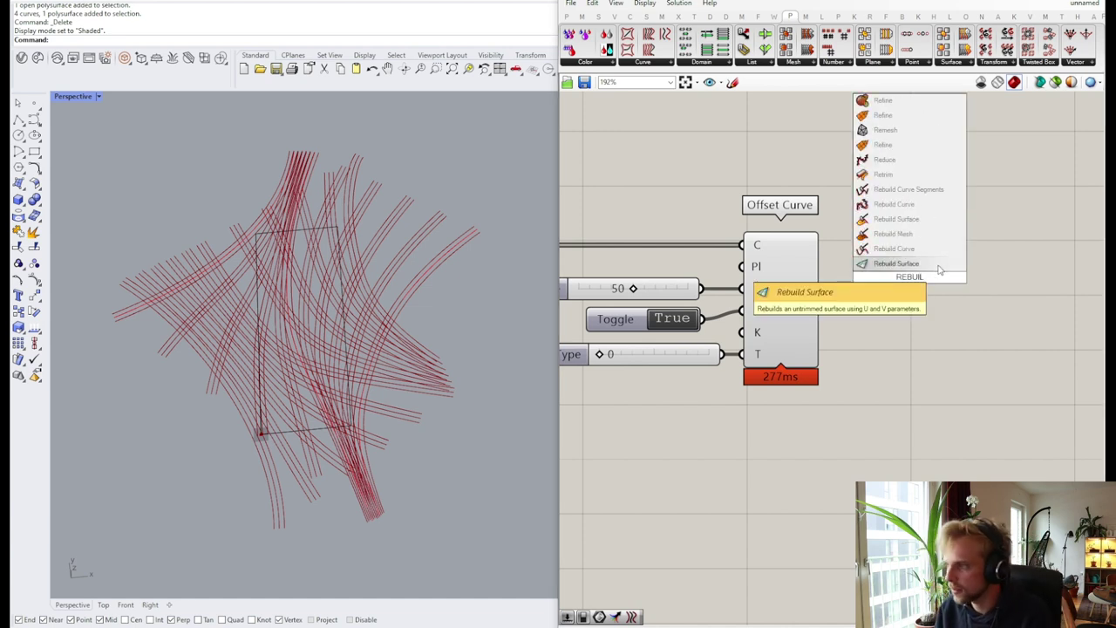
click(905, 248)
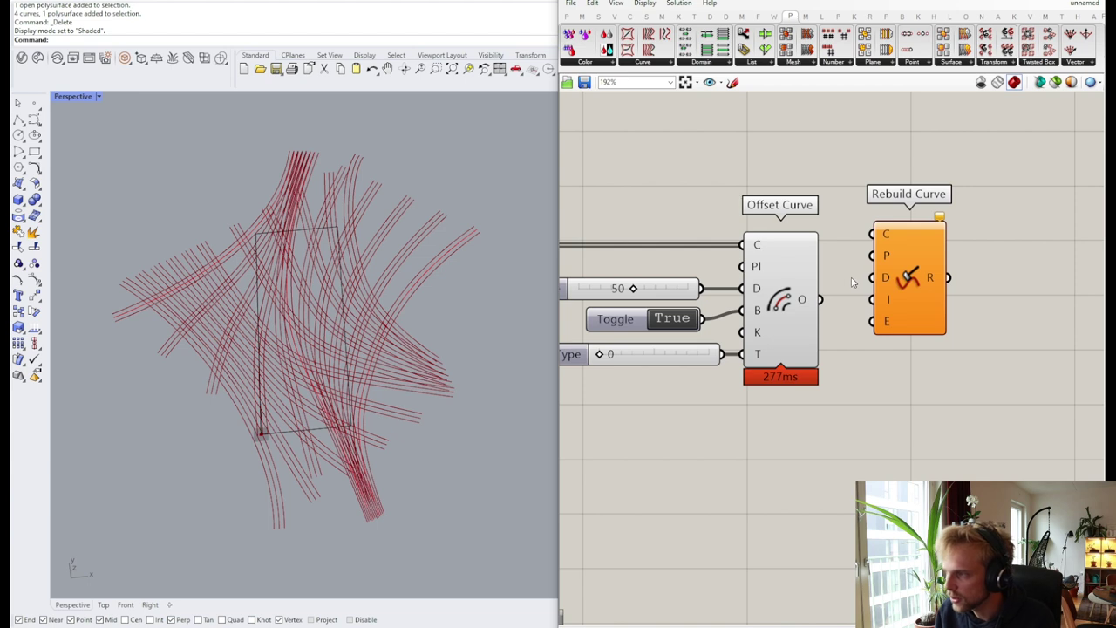
drag(908, 336, 919, 342)
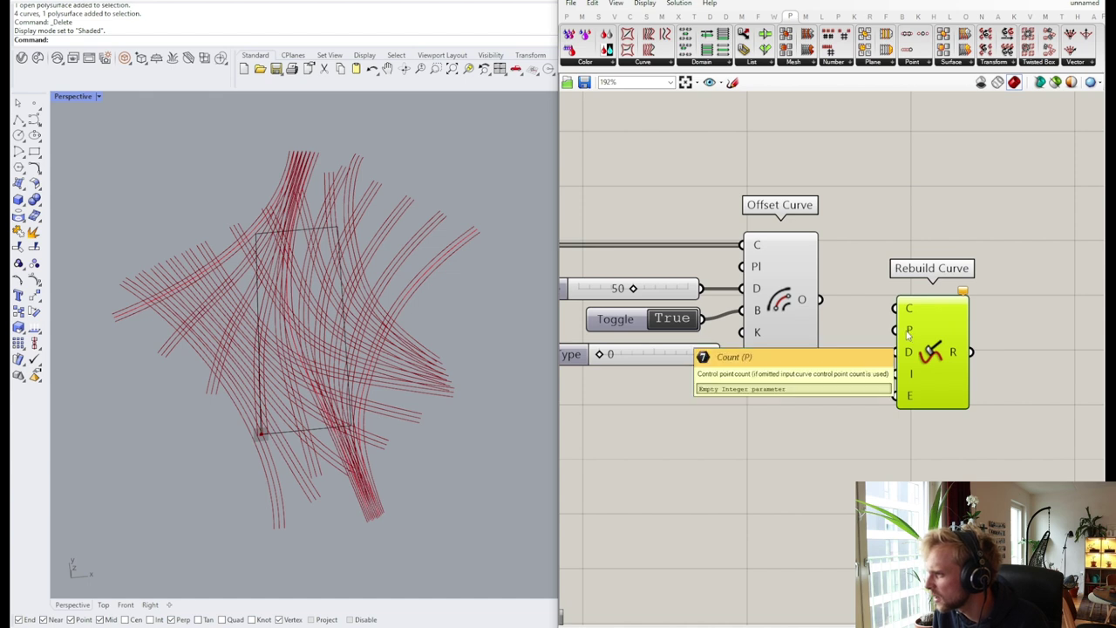
drag(821, 300, 901, 405)
click(803, 305)
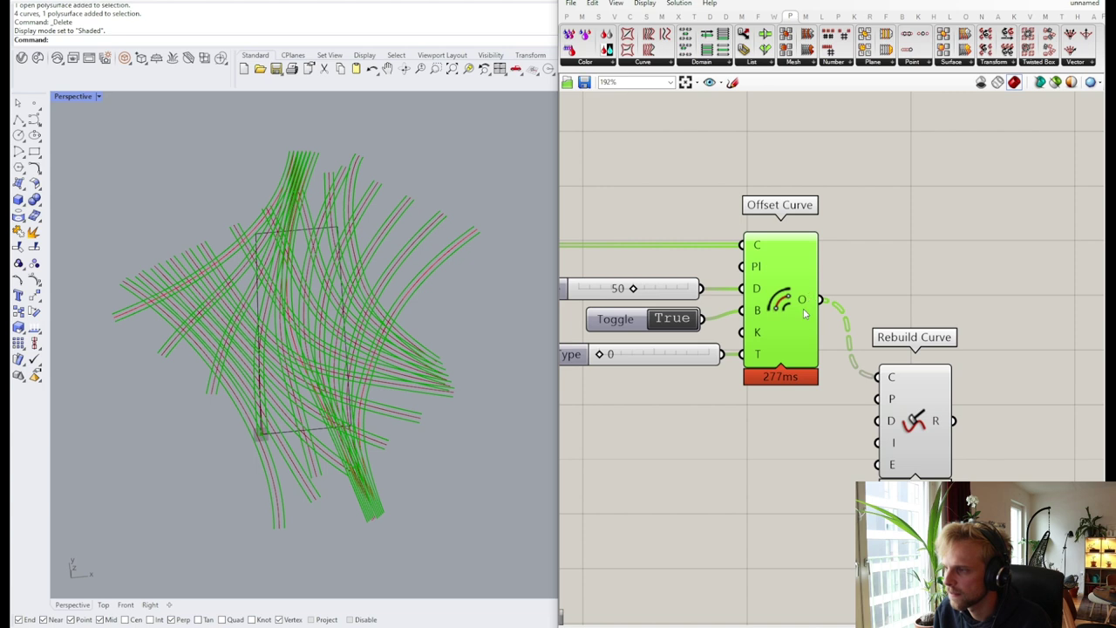
mouse_move(804, 304)
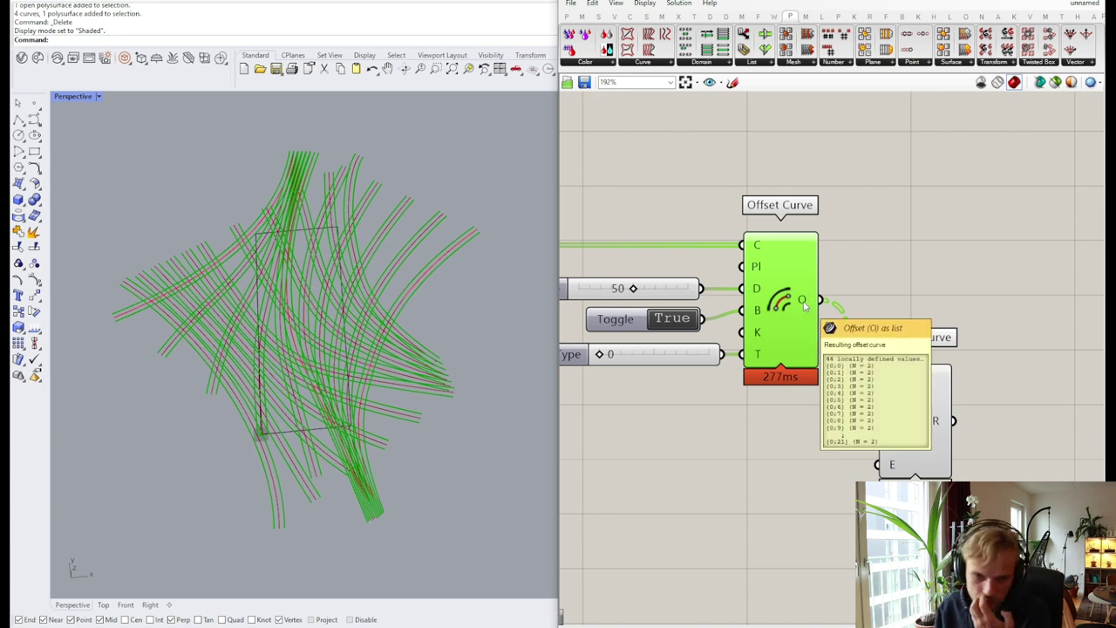
click(849, 445)
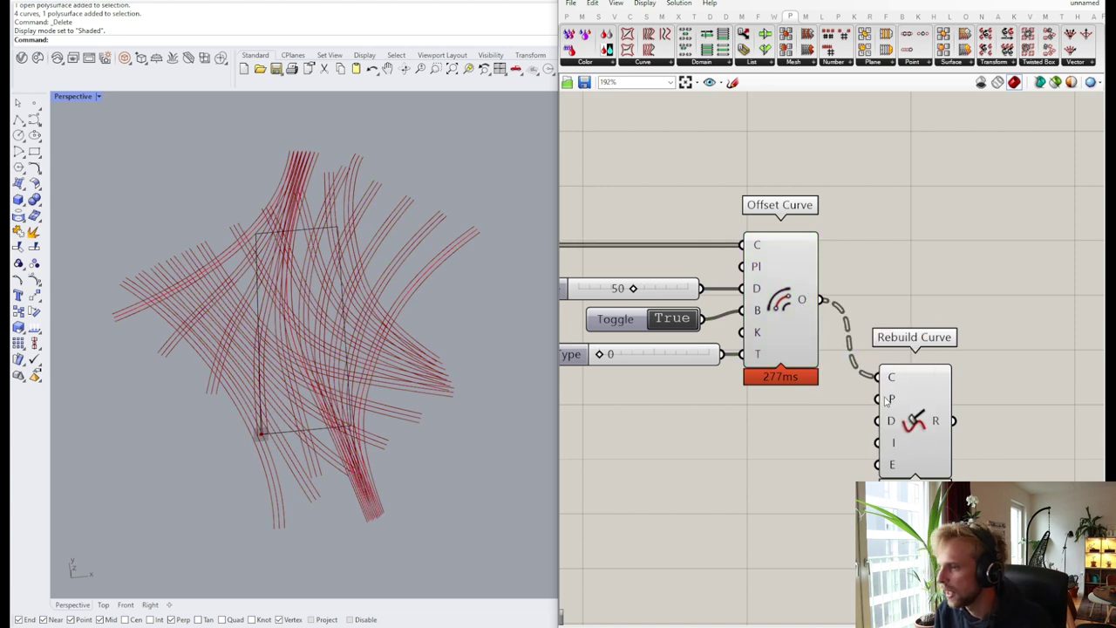
Step: Add a number slider set to 2 and wire it to Rebuild Curve's Count input
mouse_move(885, 400)
double_click(744, 443)
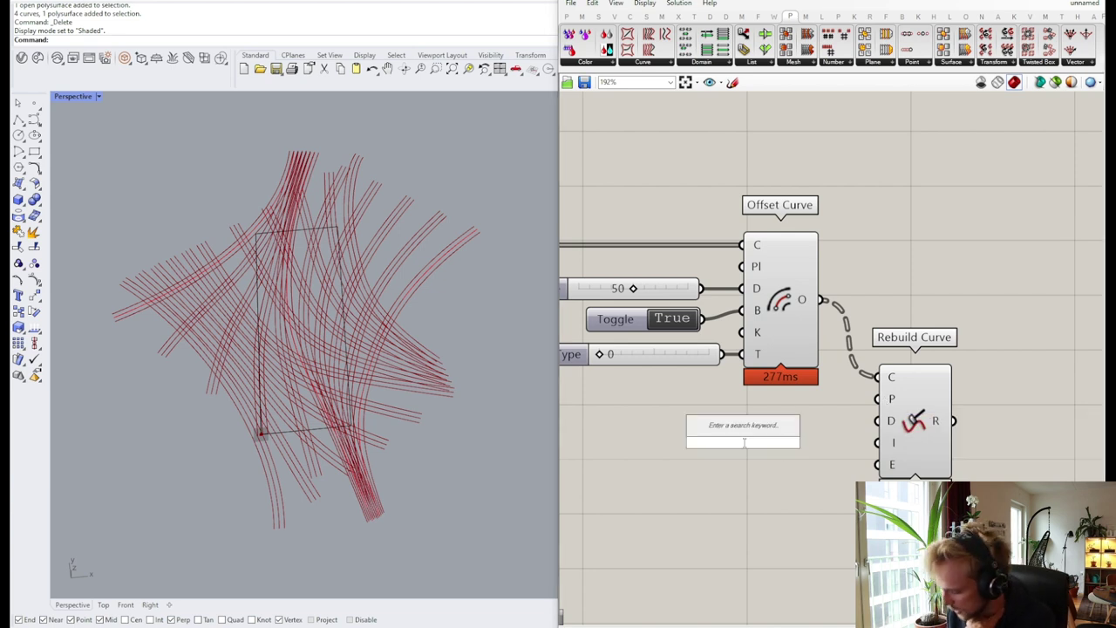
text(2)
key(Return)
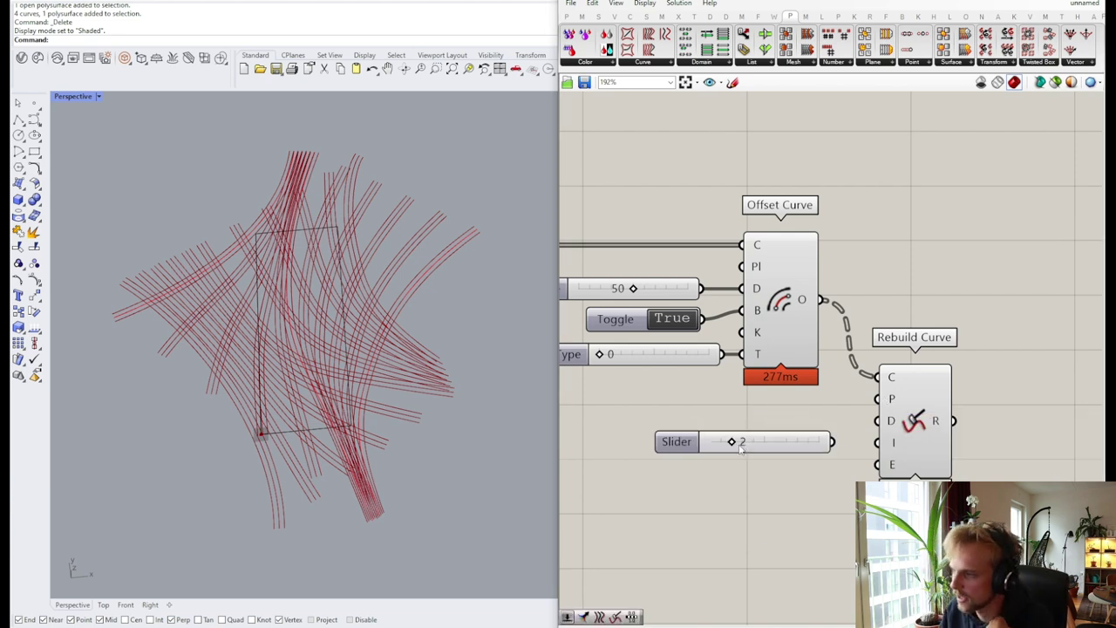
drag(737, 444, 722, 437)
drag(796, 435, 877, 399)
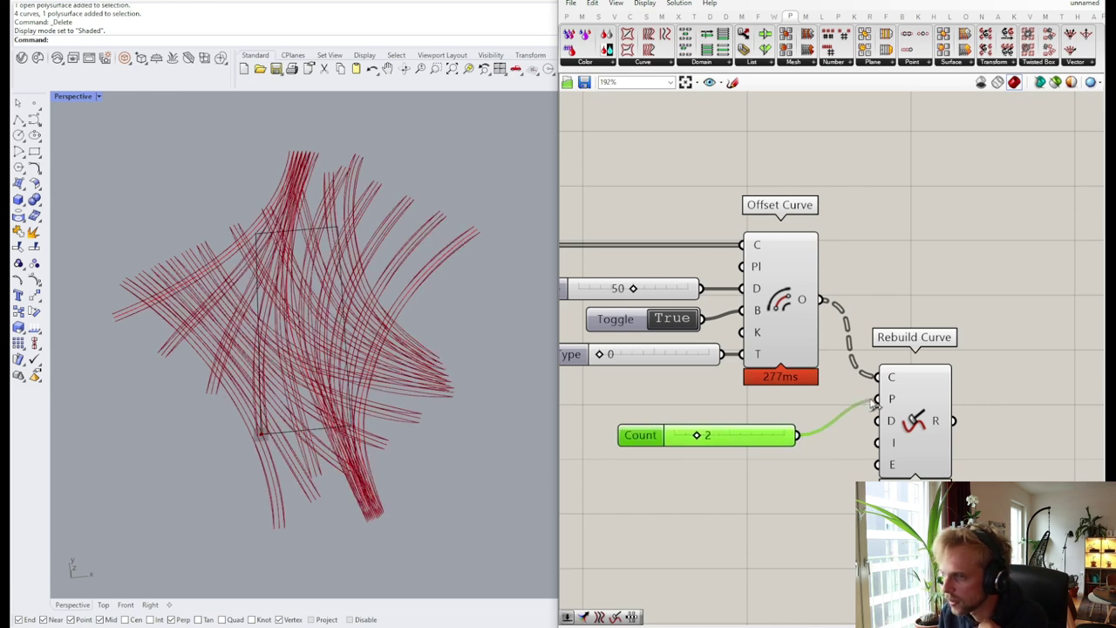
Step: Turn off the preview of the Offset Curve component and nudge the Count slider slightly away from Rebuild Curve
click(765, 294)
middle_click(781, 292)
click(821, 255)
click(861, 249)
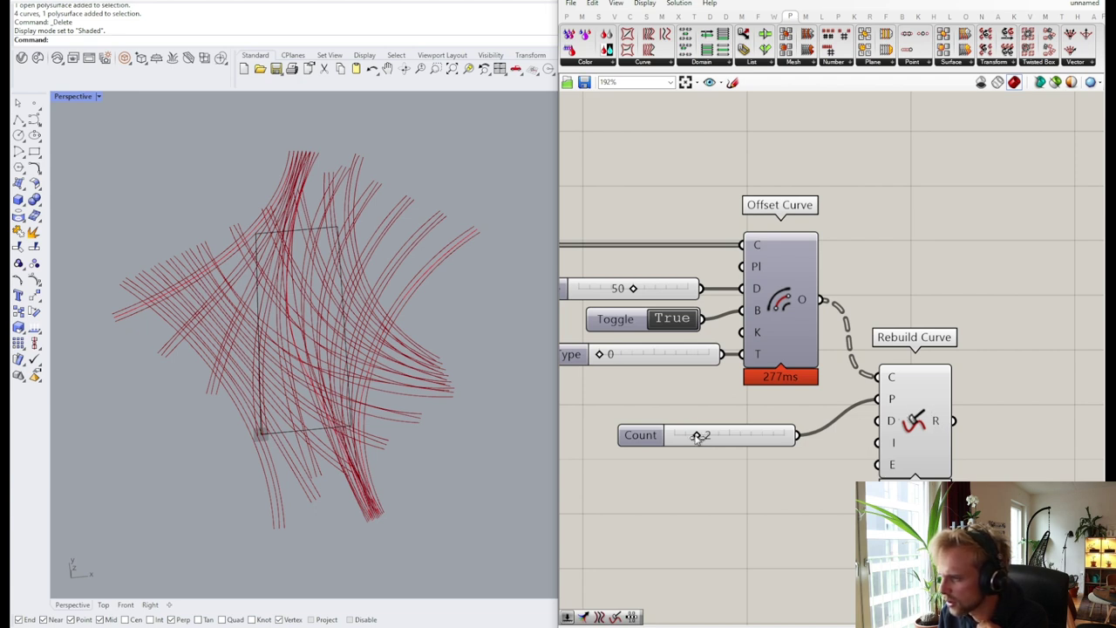
mouse_move(695, 437)
mouse_down()
mouse_move(670, 440)
mouse_move(766, 439)
mouse_move(678, 440)
mouse_move(687, 442)
mouse_up()
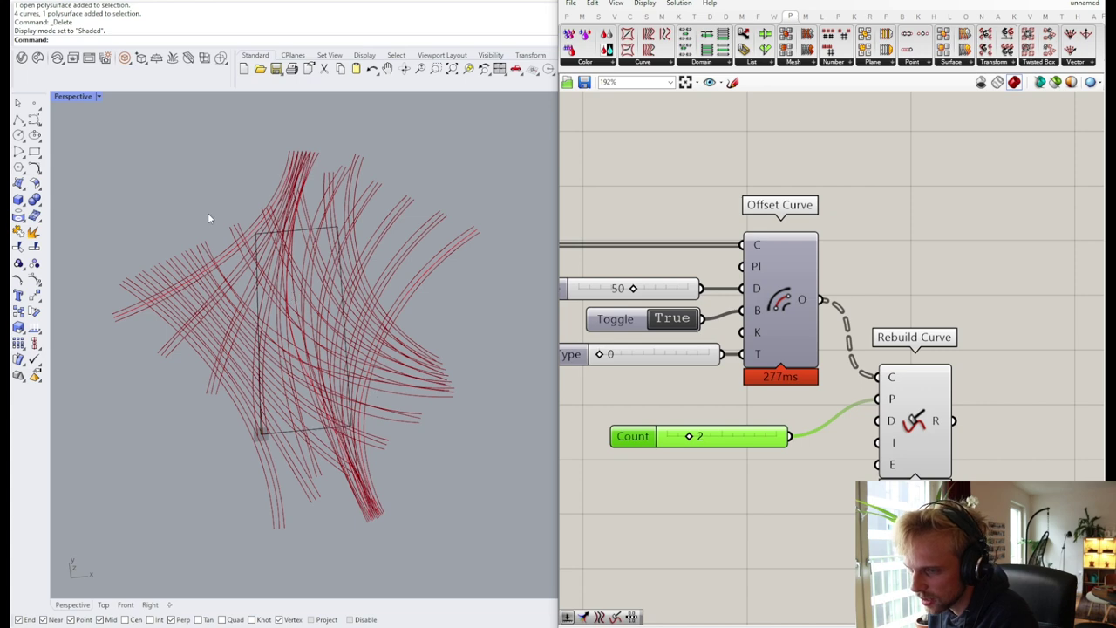
Step: Turn off the preview of the component upstream of Offset Curve that supplies the original curves
scroll(779, 306, down, 4)
right_drag(741, 316, 872, 330)
click(736, 286)
middle_click(722, 251)
click(758, 215)
click(761, 212)
Step: Set the Count slider of Rebuild Curve to 10
scroll(947, 363, down, 4)
right_drag(943, 358, 851, 352)
scroll(840, 353, up, 6)
scroll(835, 374, up, 3)
drag(752, 406, 794, 410)
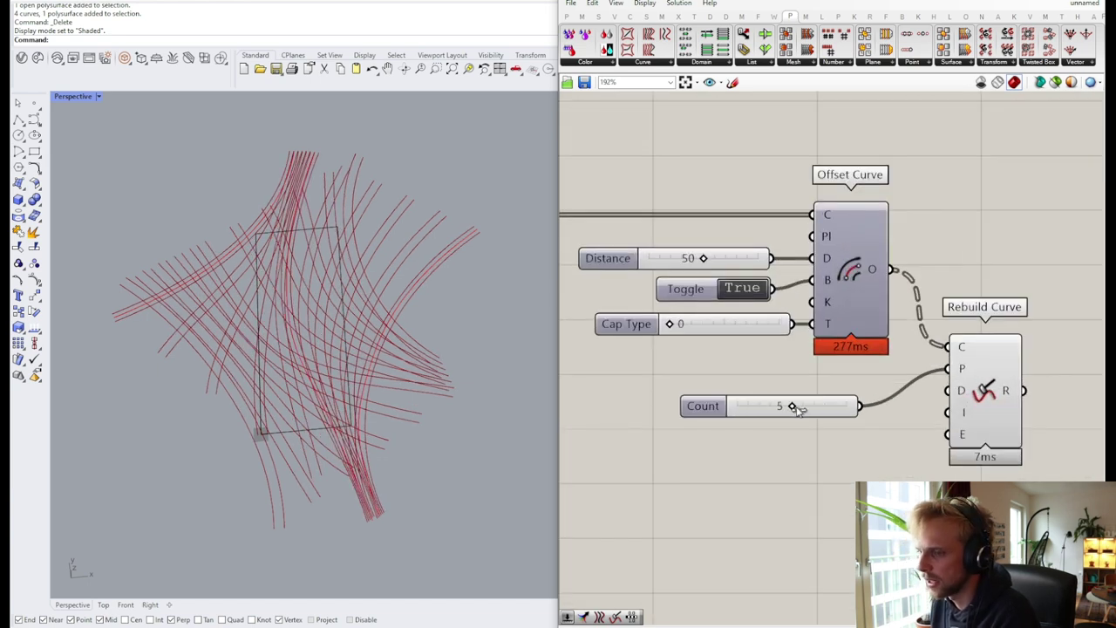
click(793, 408)
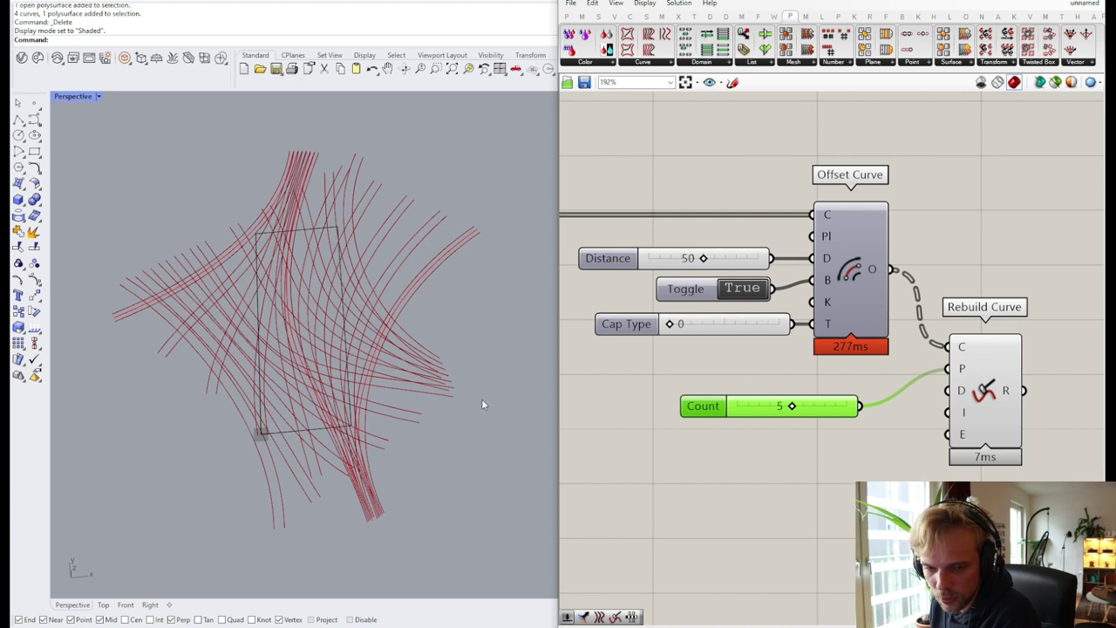
drag(792, 408, 876, 418)
drag(792, 405, 821, 384)
Step: Reposition the Count slider and the Rebuild Curve component together, a little farther from Offset Curve
right_drag(939, 404, 806, 408)
drag(675, 410, 658, 378)
drag(968, 545, 685, 384)
drag(861, 406, 922, 431)
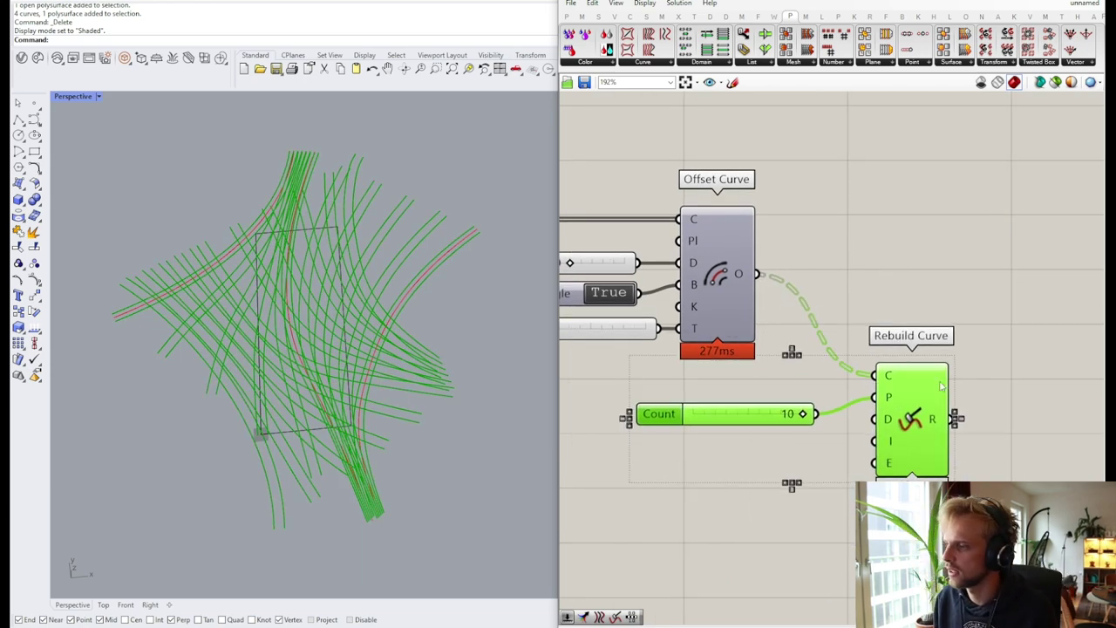
click(949, 254)
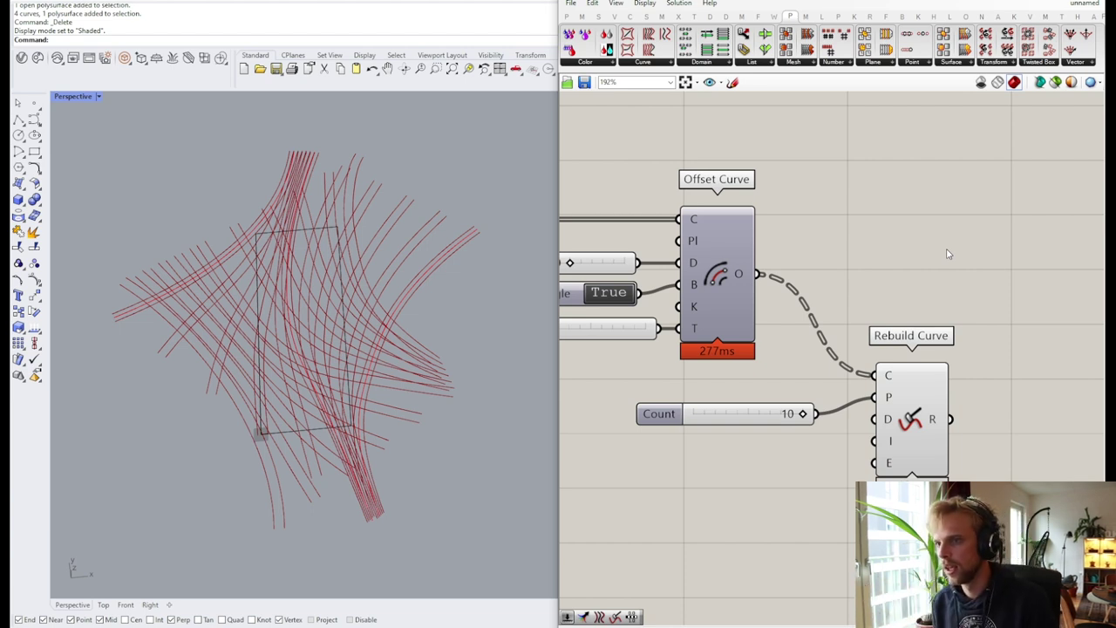
Step: Examine the rebuilt curves in the Perspective viewport and review the Offset Curve and Rebuild Curve components with their inputs and outputs
right_drag(912, 178, 801, 130)
scroll(820, 373, up, 1)
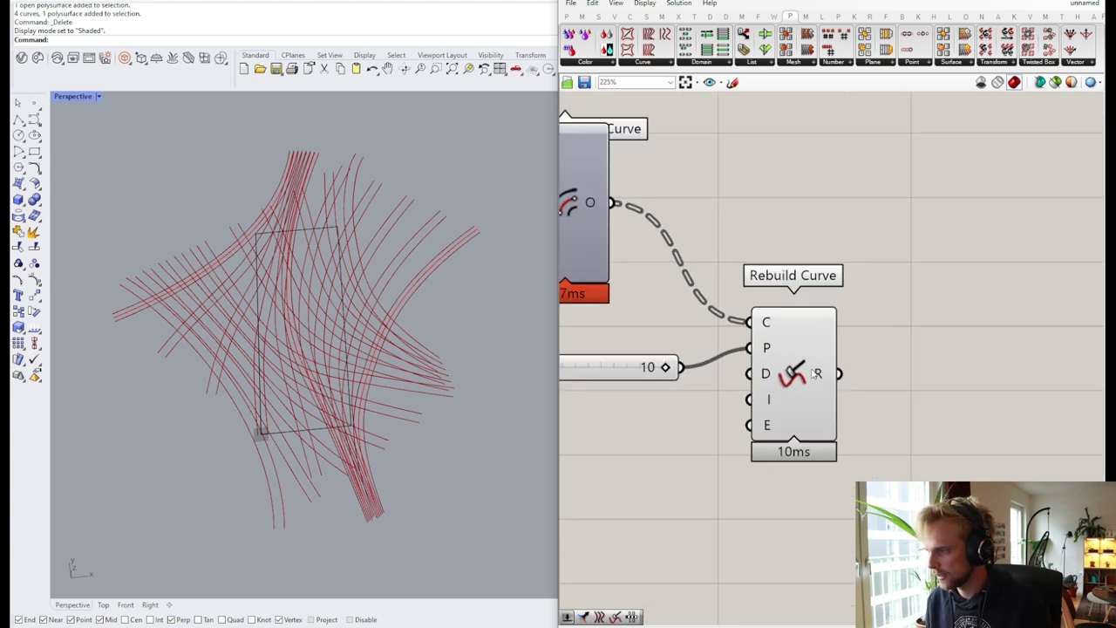
mouse_move(820, 373)
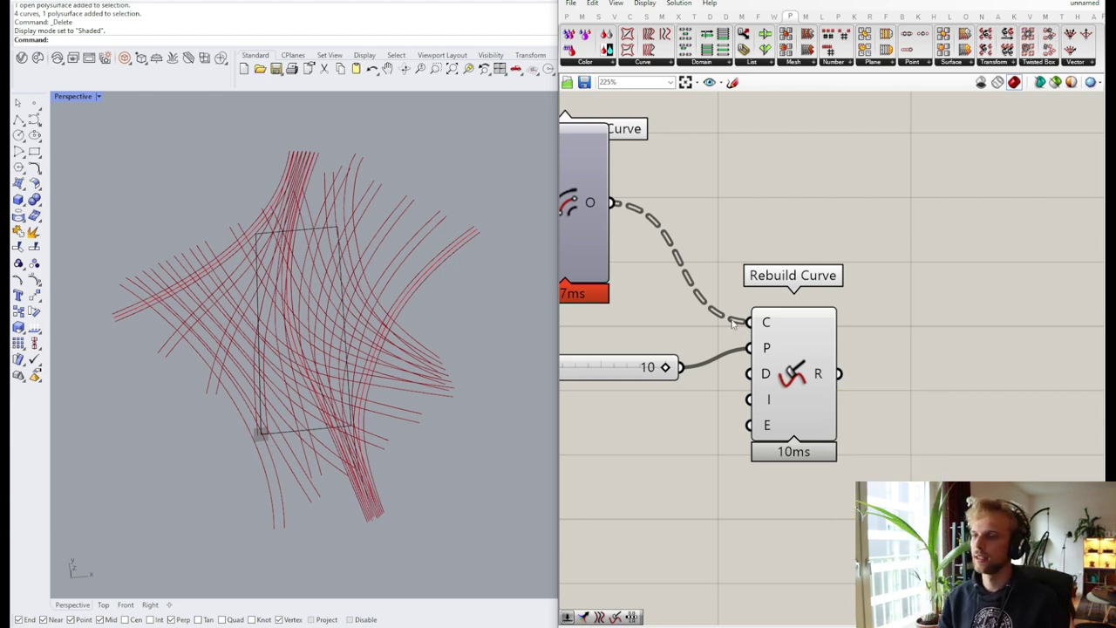
right_drag(317, 329, 331, 273)
scroll(321, 281, up, 3)
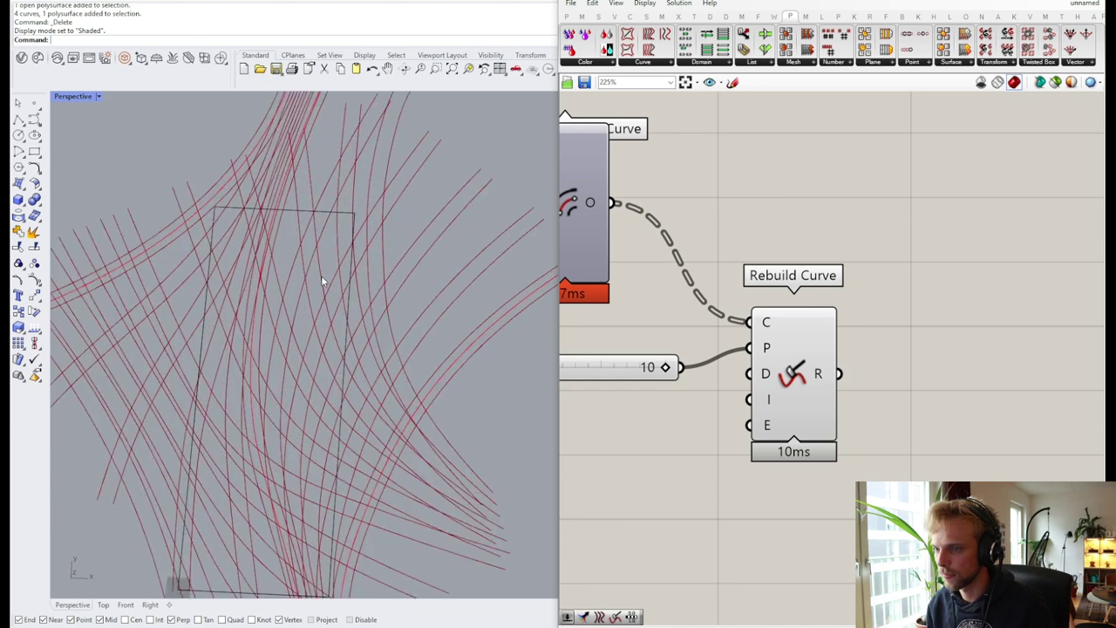
scroll(420, 145, down, 3)
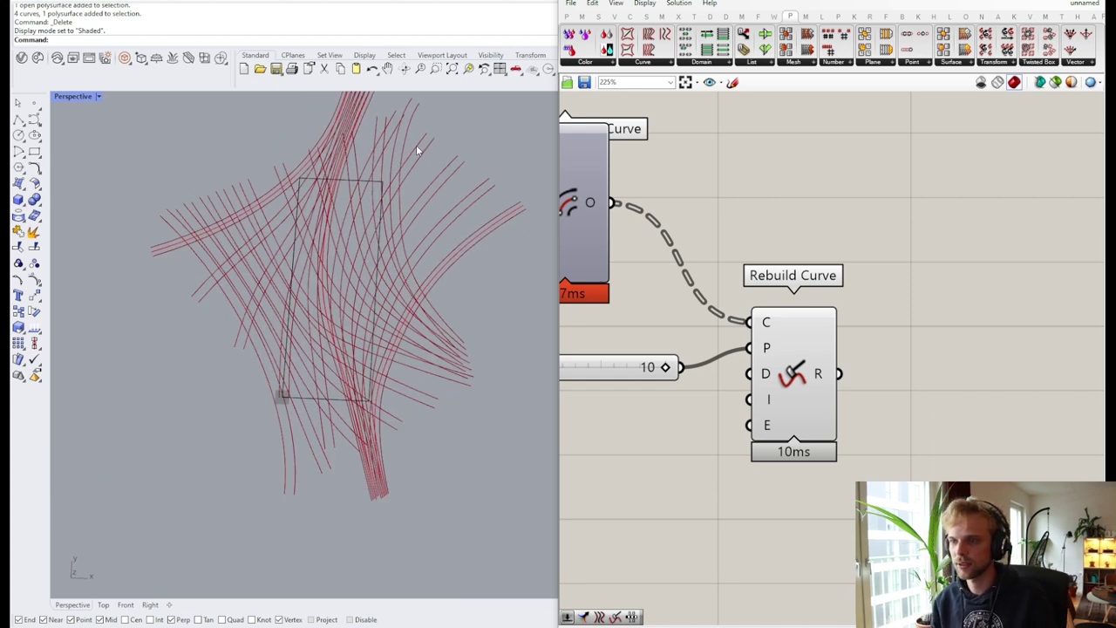
right_drag(694, 246, 1003, 280)
scroll(683, 225, up, 1)
drag(637, 227, 637, 220)
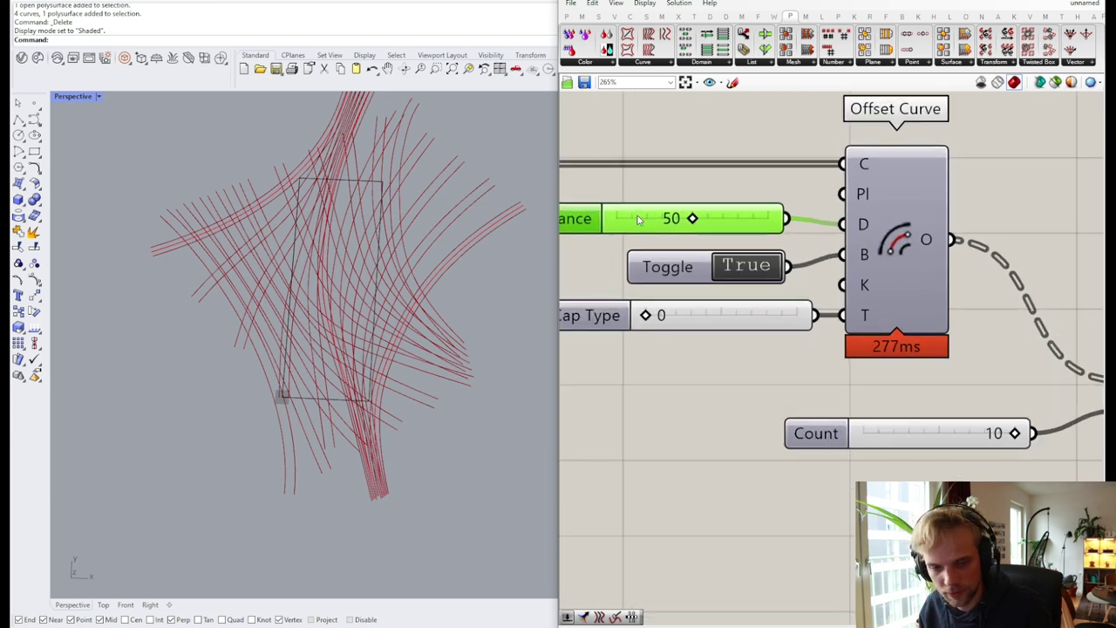
scroll(637, 219, down, 3)
scroll(843, 296, up, 2)
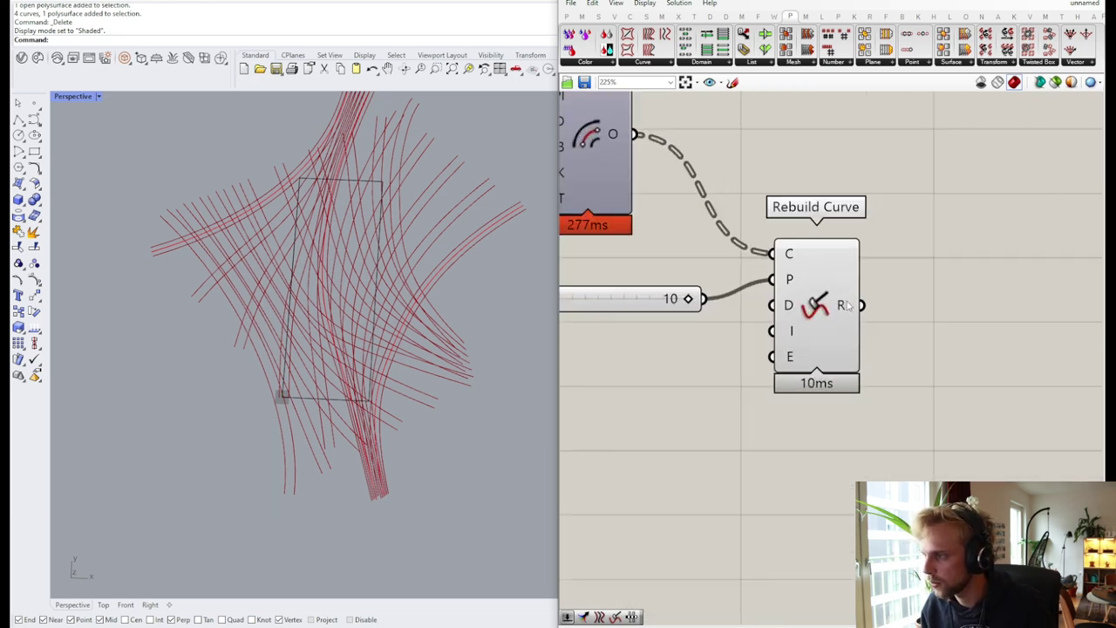
mouse_move(847, 305)
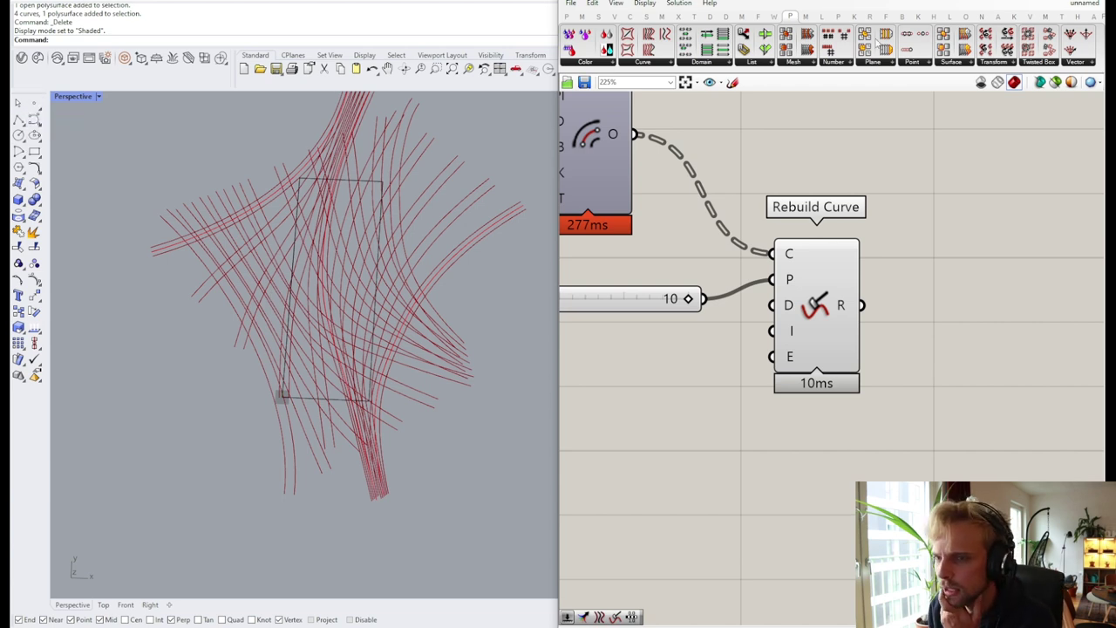
Step: Switch to the full Rhino window and create a layer named Attractors under GH_INPUT
click(1039, 2)
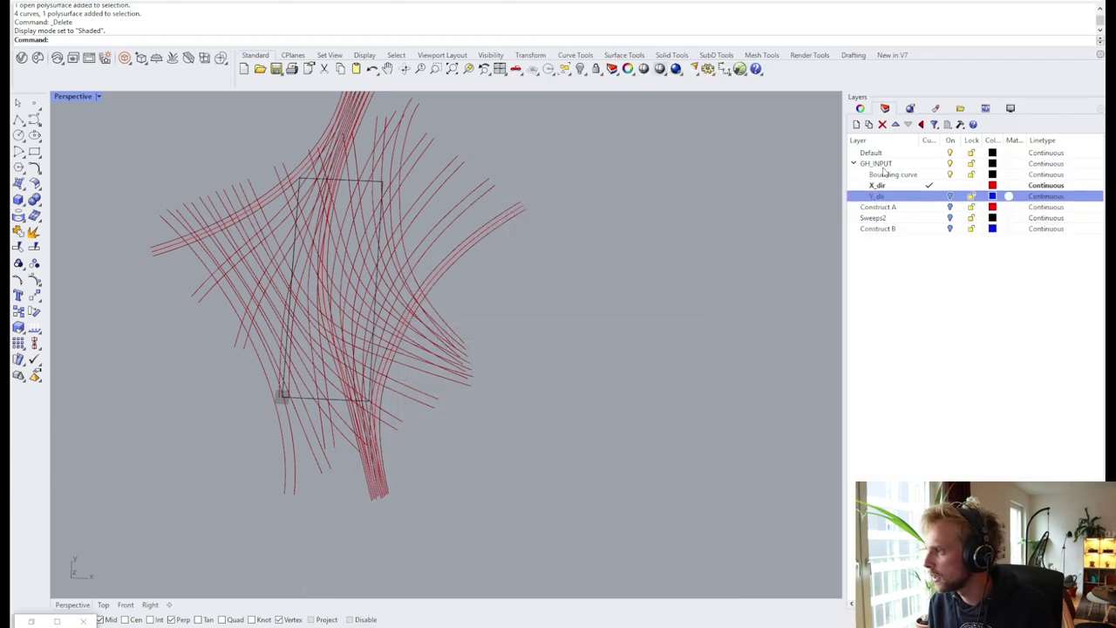
click(856, 123)
text(Attractors)
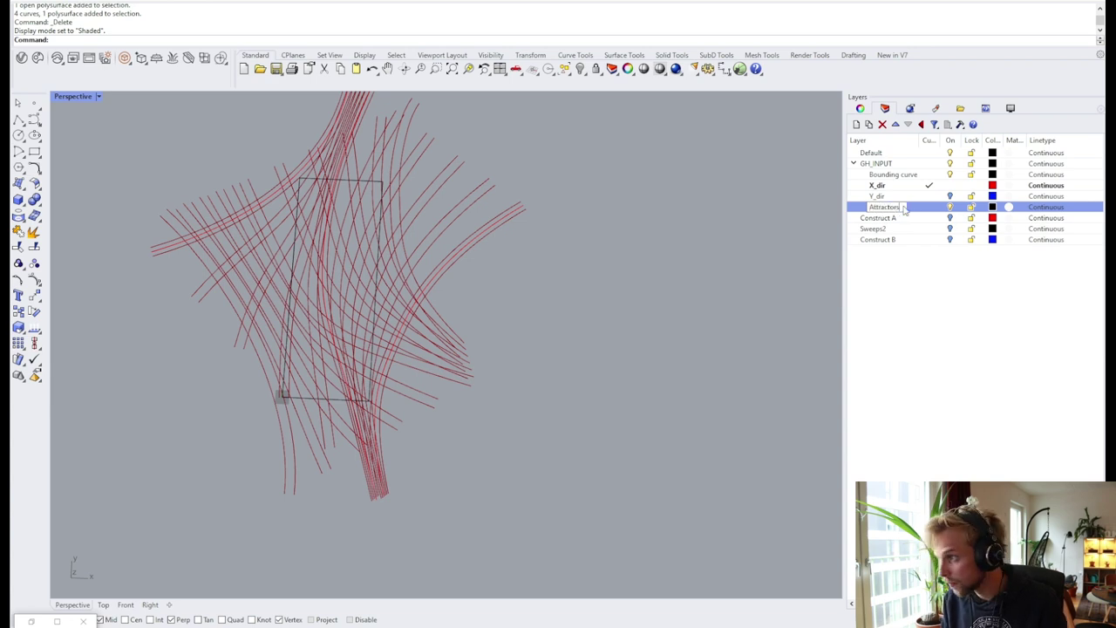
key(Return)
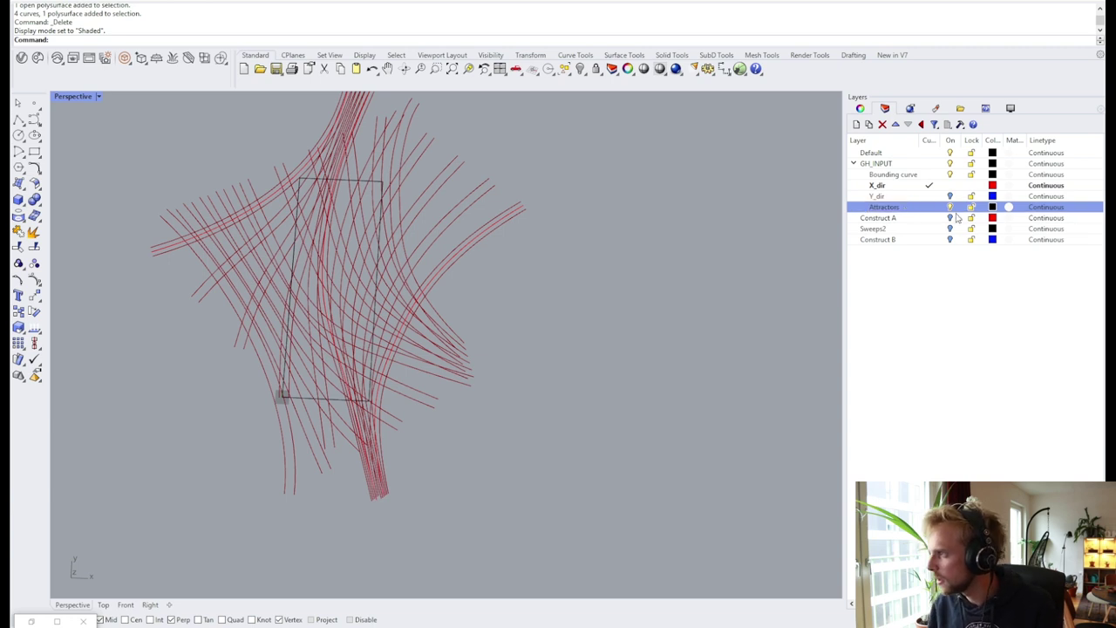
Step: Set the Attractors layer's colour to magenta and make it the current layer
click(991, 207)
click(708, 322)
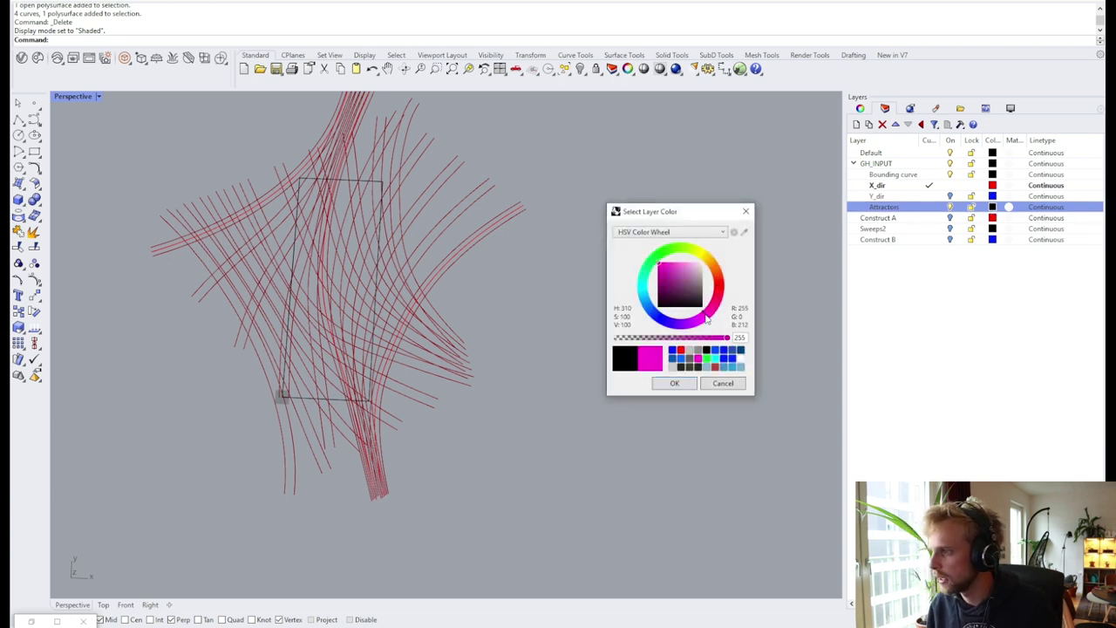
click(675, 384)
double_click(907, 209)
click(929, 209)
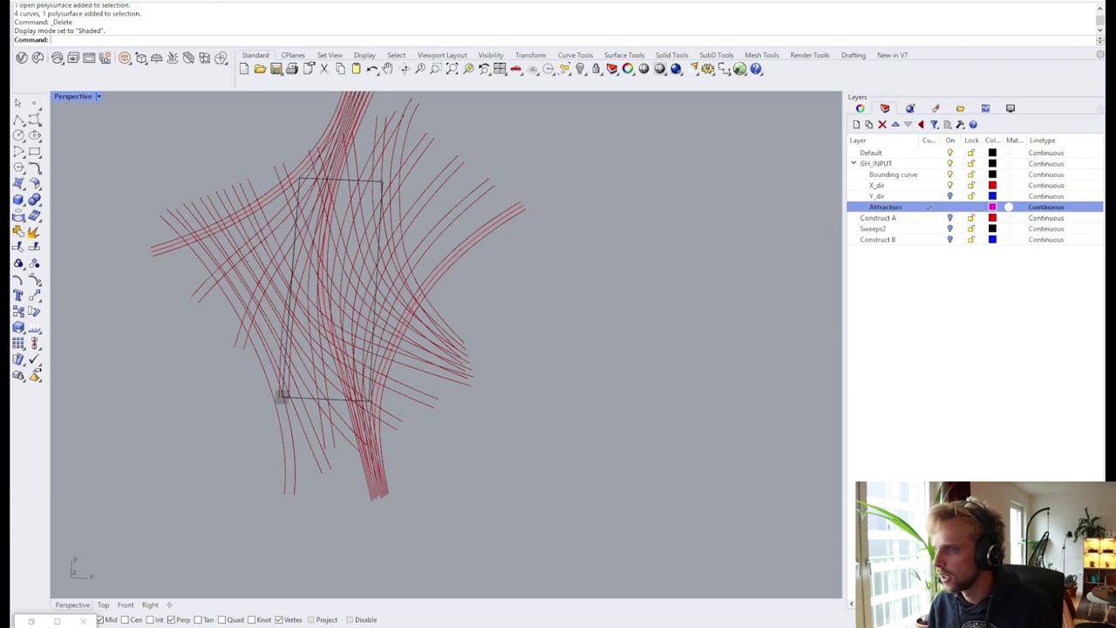
Step: Draw an open C-shaped control point curve with seven points across the middle of the curve field and select it
click(18, 120)
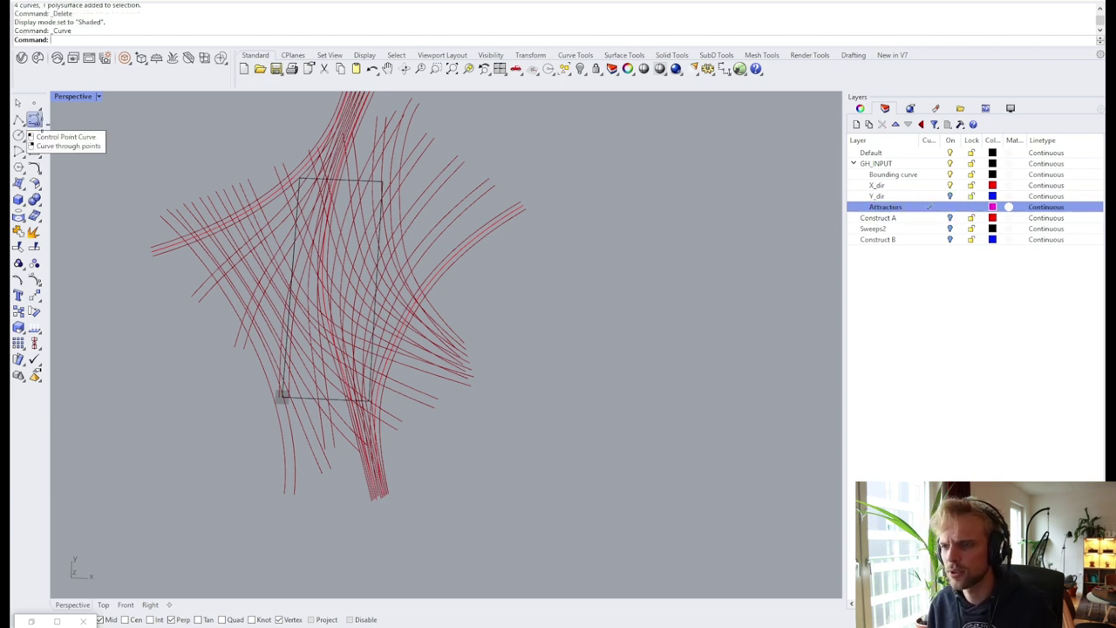
scroll(253, 258, up, 3)
click(227, 468)
click(339, 465)
click(419, 407)
click(435, 326)
click(416, 245)
click(336, 185)
right_drag(326, 171, 329, 249)
scroll(242, 353, down, 4)
right_drag(243, 375, 261, 320)
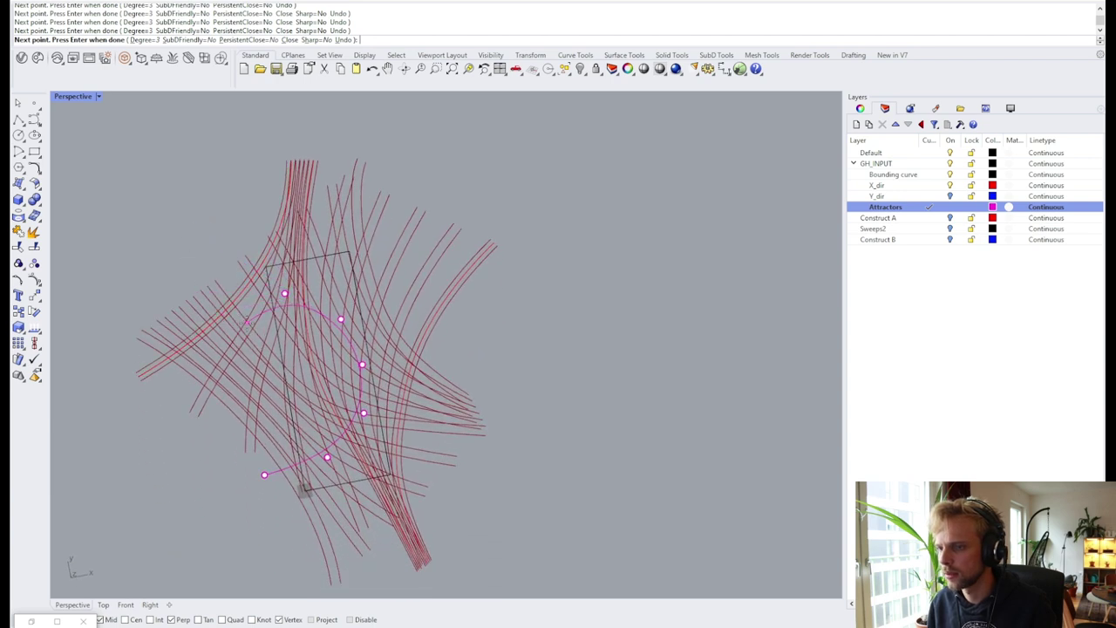
key(Return)
click(261, 317)
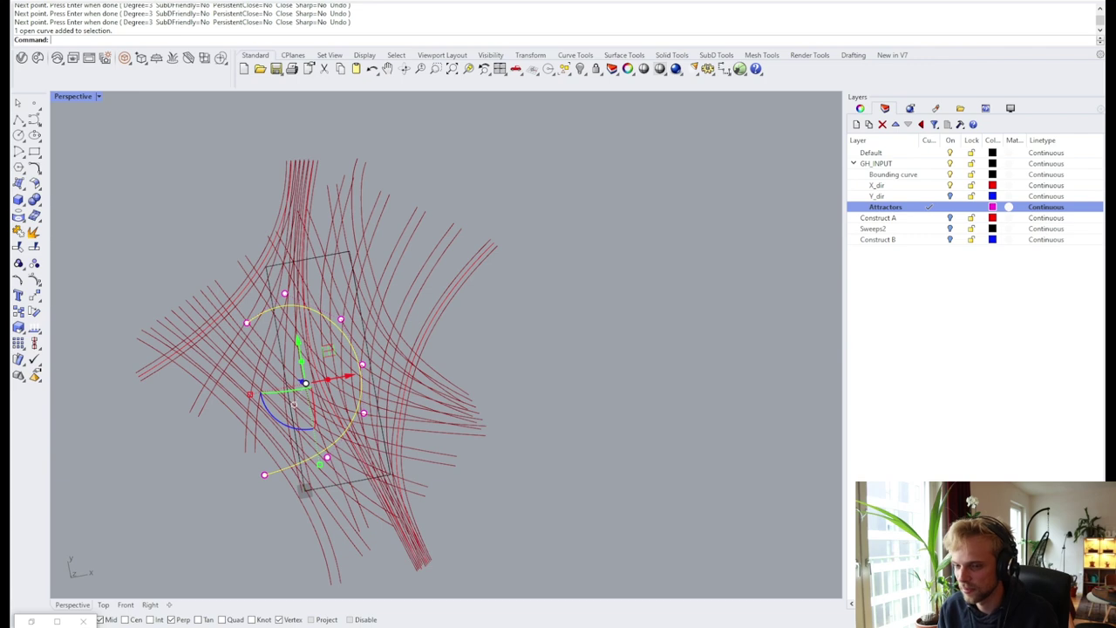
Step: Switch back to Grasshopper and add a Curve parameter in the free space above the Rebuild Curve component
click(32, 621)
scroll(690, 384, down, 1)
right_drag(689, 384, 755, 475)
scroll(872, 331, down, 3)
double_click(755, 317)
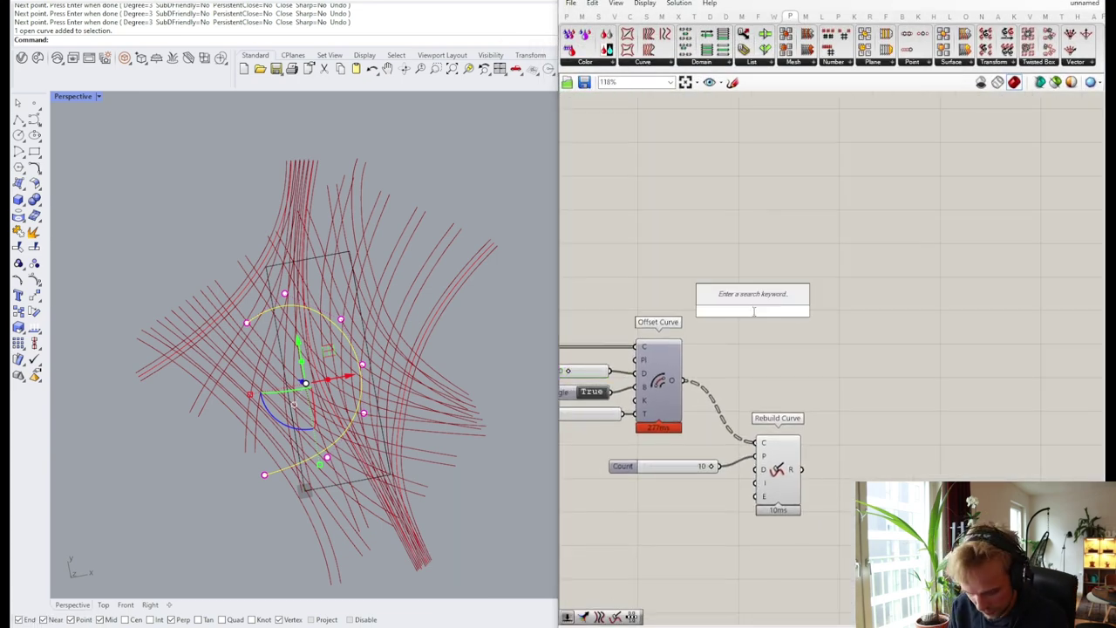
text(curve)
key(Return)
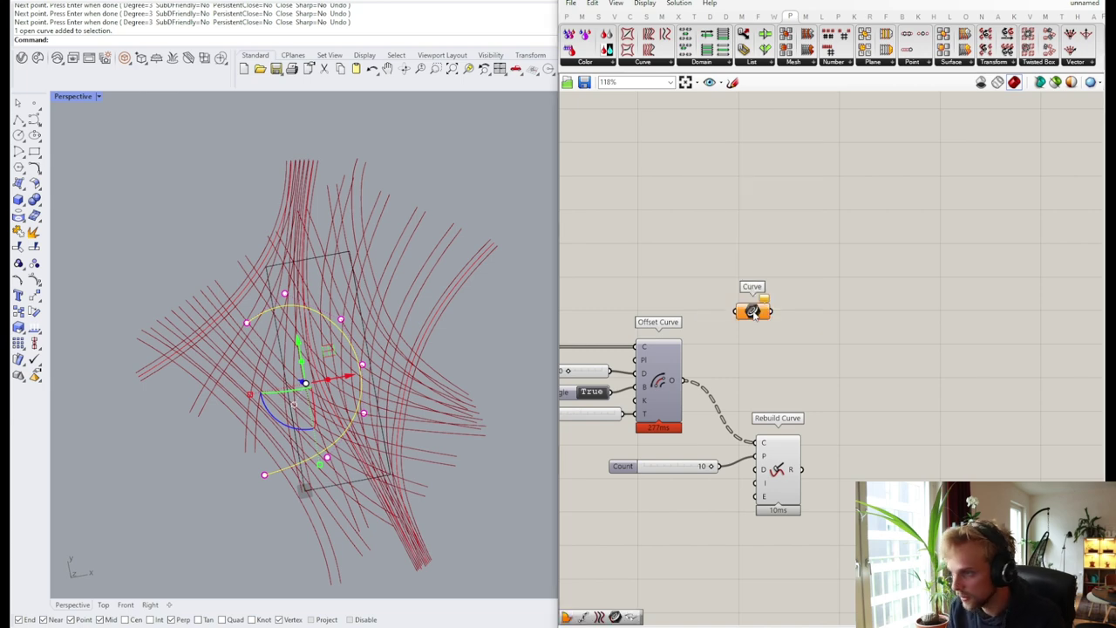
Step: Reference the drawn C-shaped curve in the Curve parameter and put it in a group named Attractor curve
right_click(749, 312)
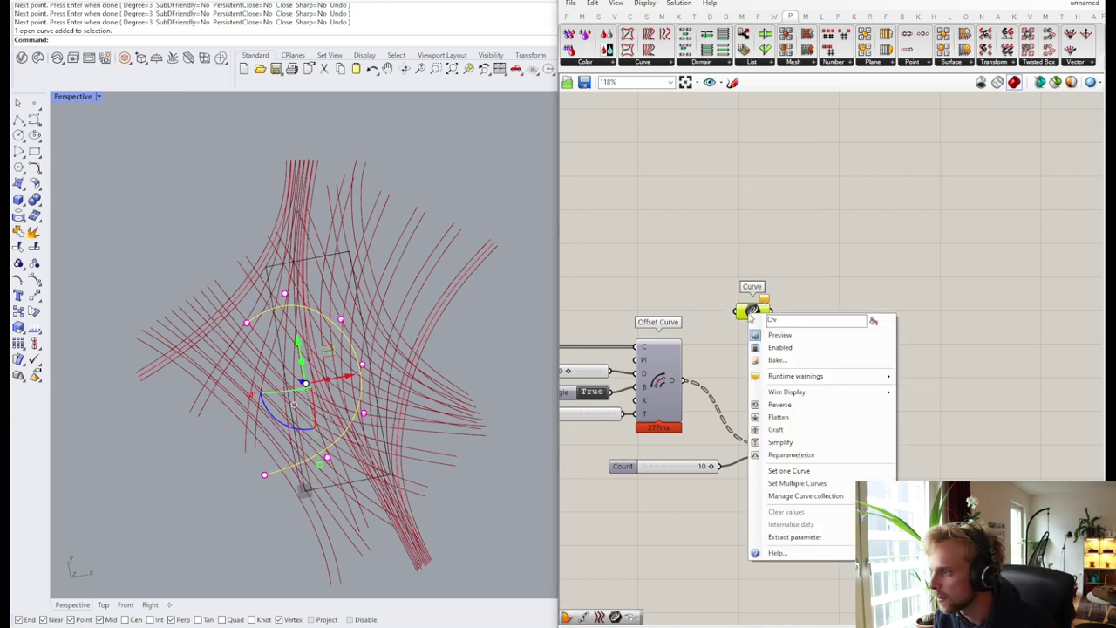
click(833, 483)
middle_click(760, 294)
click(762, 259)
right_click(772, 287)
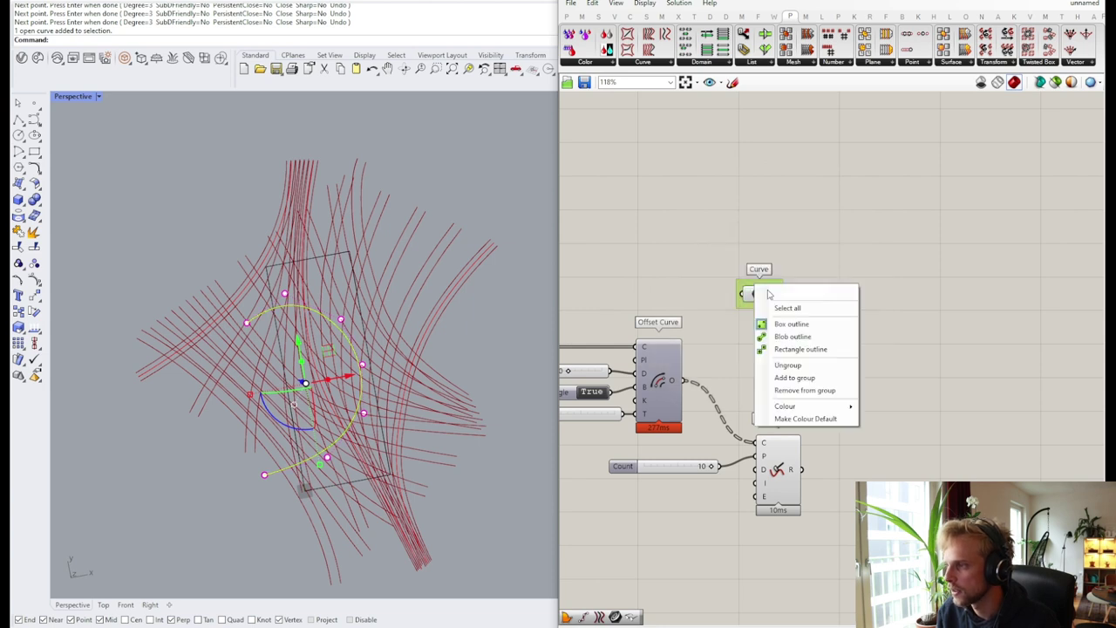
text(Attrac)
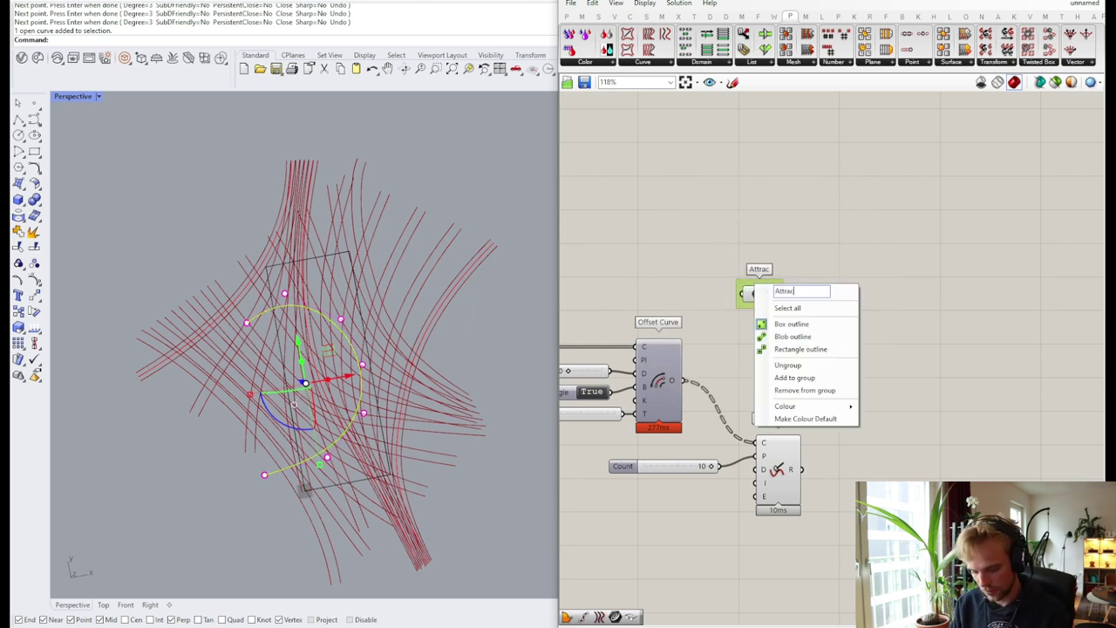
text(tor curve)
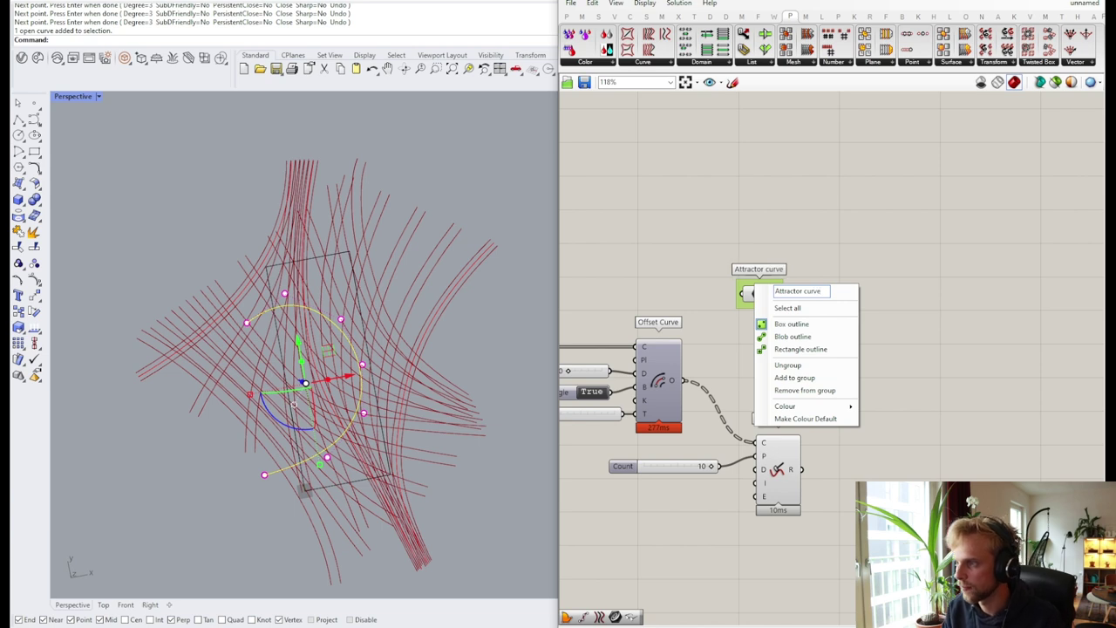
click(837, 222)
Step: Reposition the Attractor curve group in the free space above the Rebuild Curve component
scroll(767, 316, up, 1)
drag(767, 291, 767, 266)
click(832, 264)
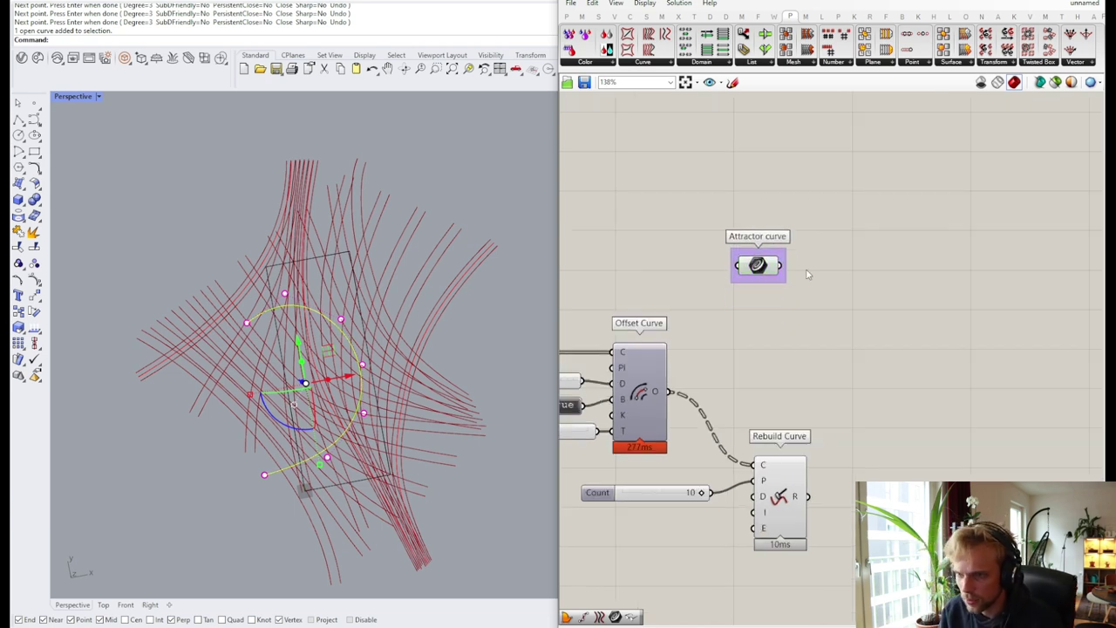
click(240, 173)
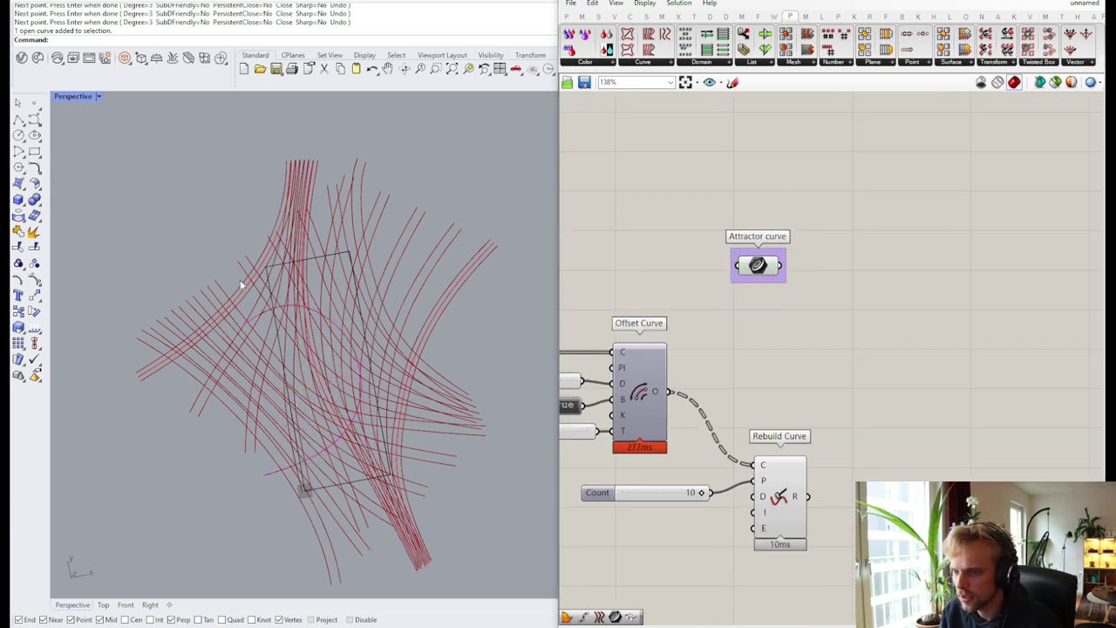
click(264, 315)
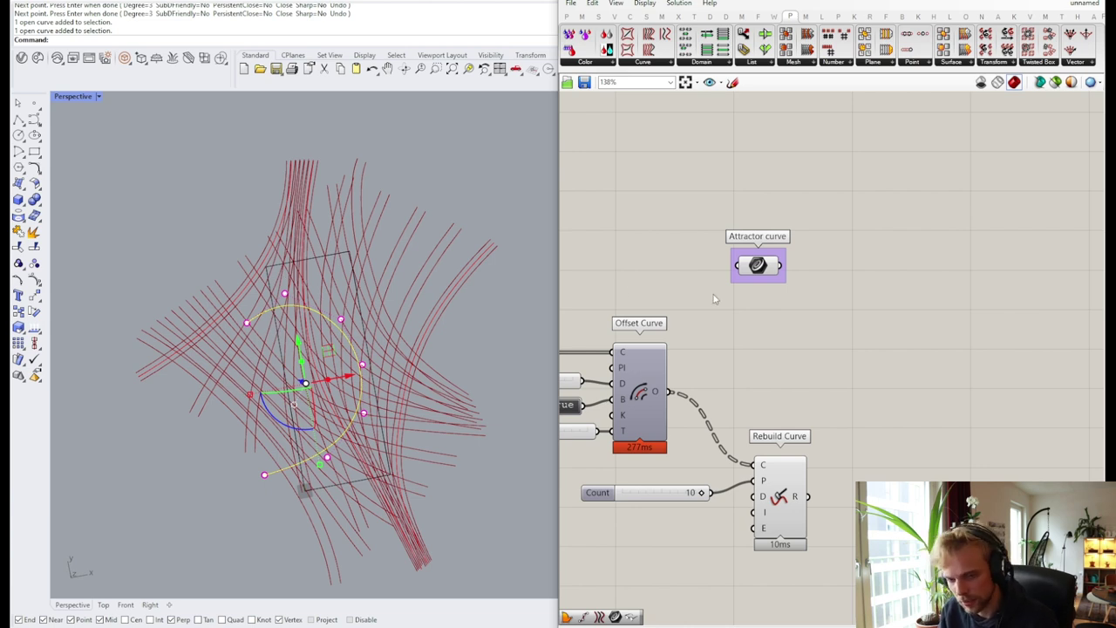
right_drag(859, 372, 835, 372)
drag(731, 263, 783, 268)
click(818, 325)
right_drag(857, 425, 865, 337)
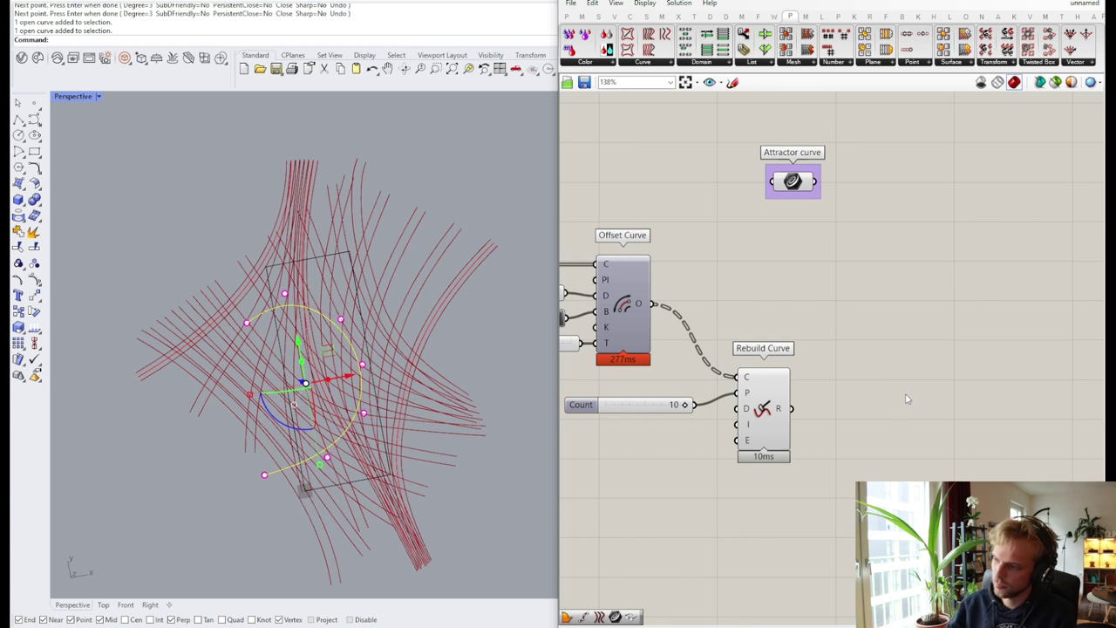
double_click(911, 339)
click(899, 253)
click(478, 209)
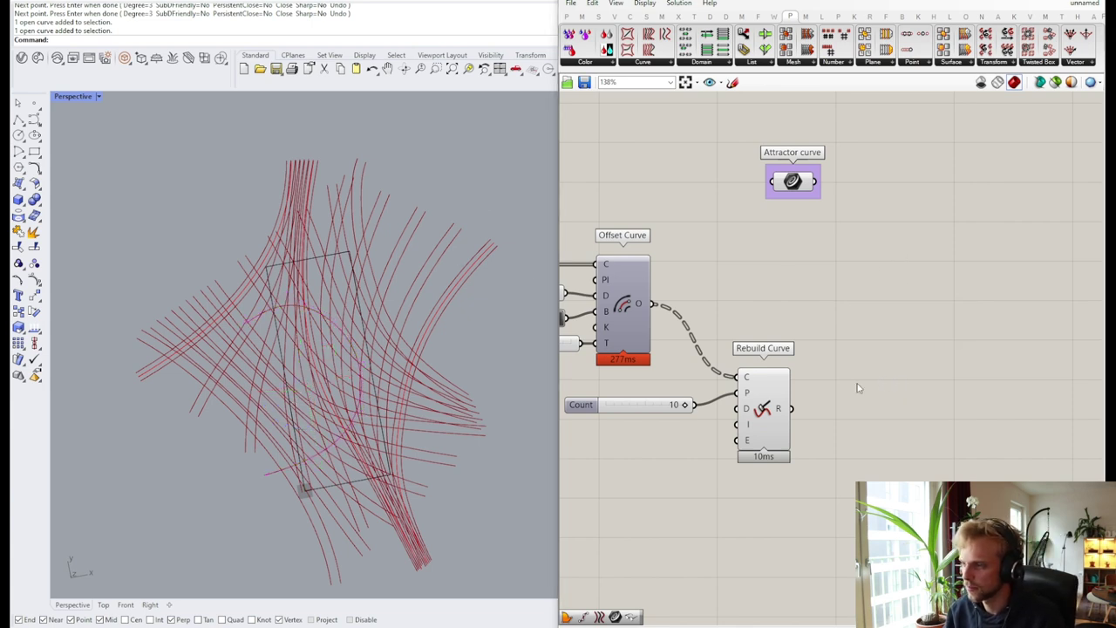
Step: Add a Control Points component beside Rebuild Curve and feed it with the rebuilt curves
drag(762, 425, 751, 438)
double_click(877, 467)
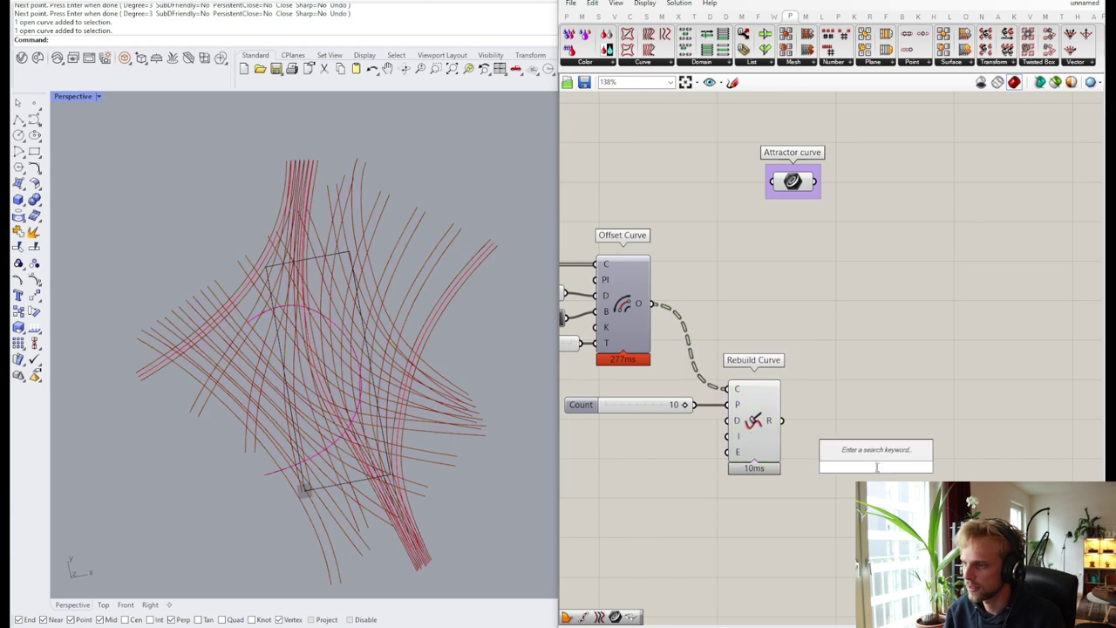
text(cont)
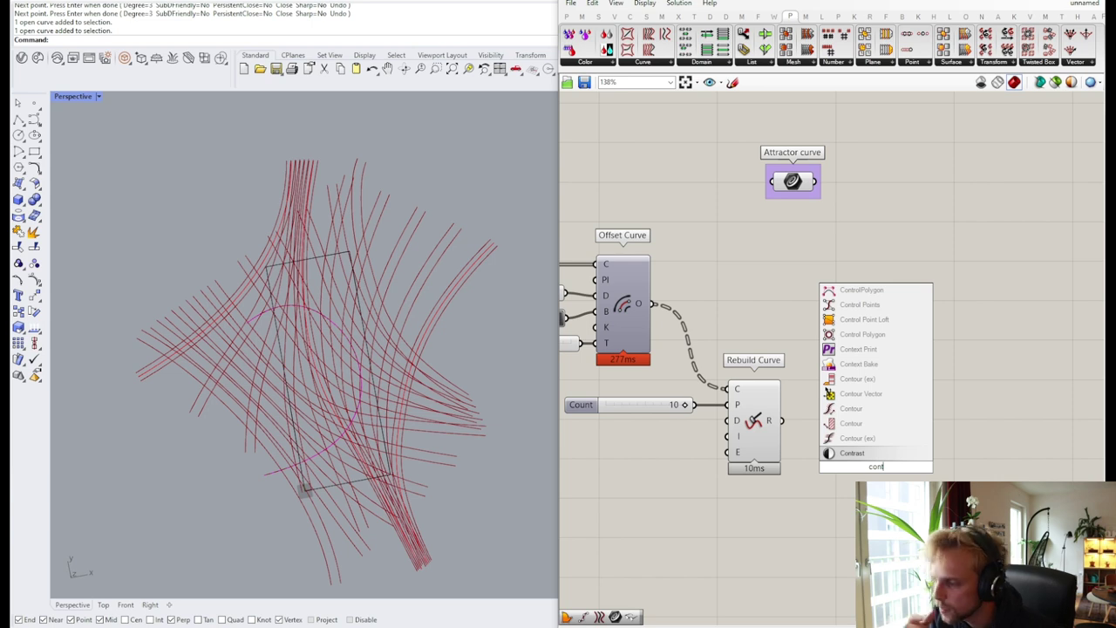
click(869, 305)
drag(769, 427, 849, 466)
drag(876, 454, 859, 408)
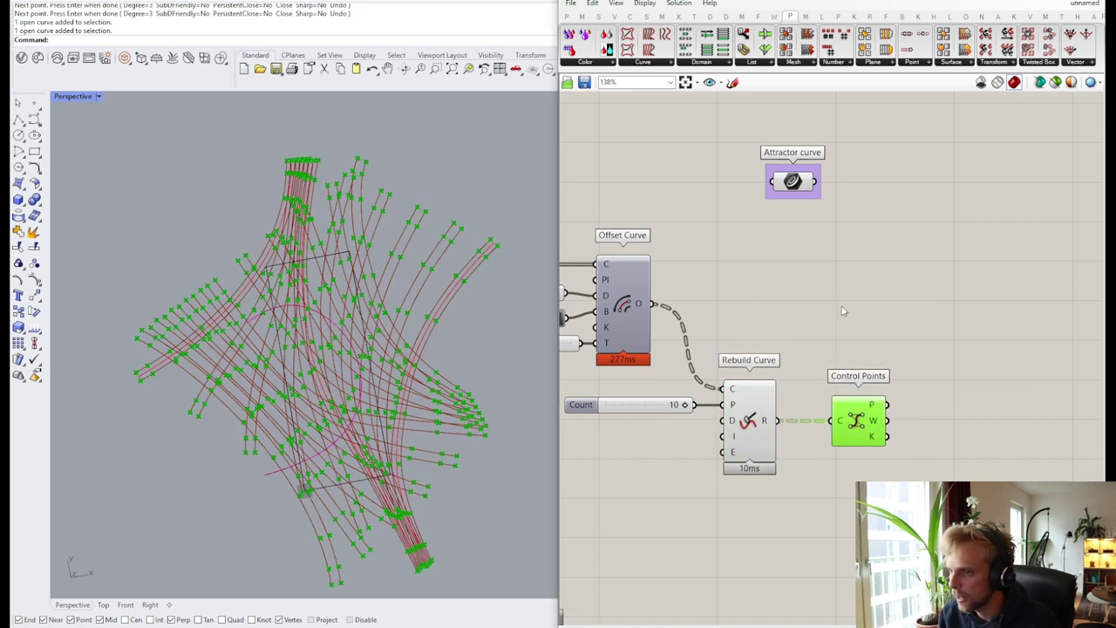
click(844, 319)
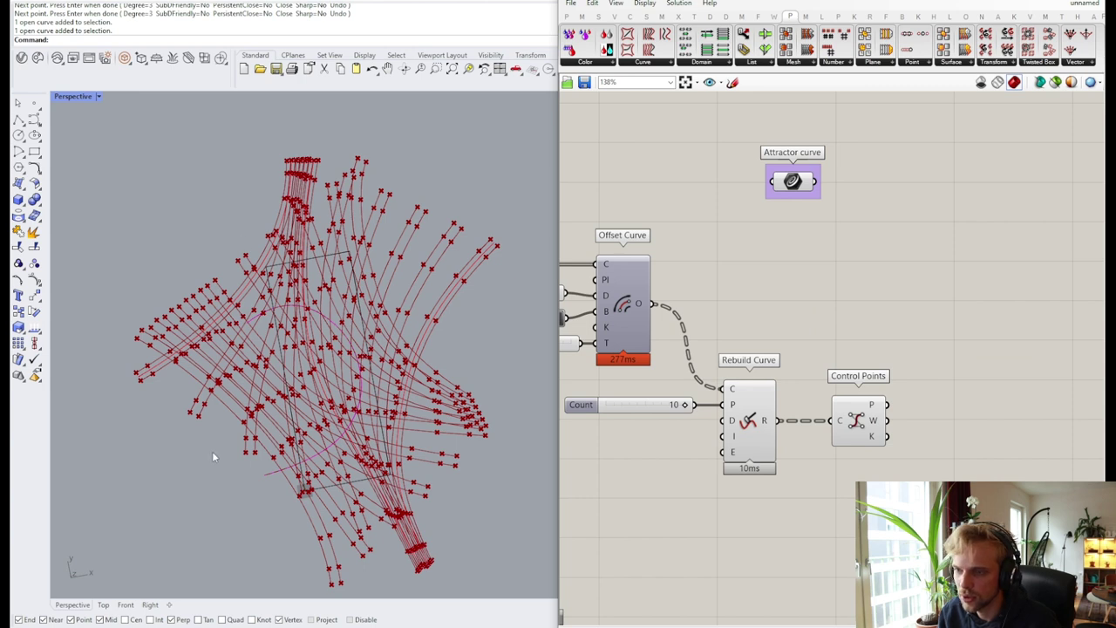
drag(864, 422, 839, 420)
click(827, 335)
Step: Set the Count slider of the Rebuild Curve component to 20
right_drag(653, 392, 771, 384)
double_click(707, 423)
text(slider)
key(Return)
drag(771, 422, 842, 398)
click(757, 400)
key(Delete)
drag(749, 425, 798, 403)
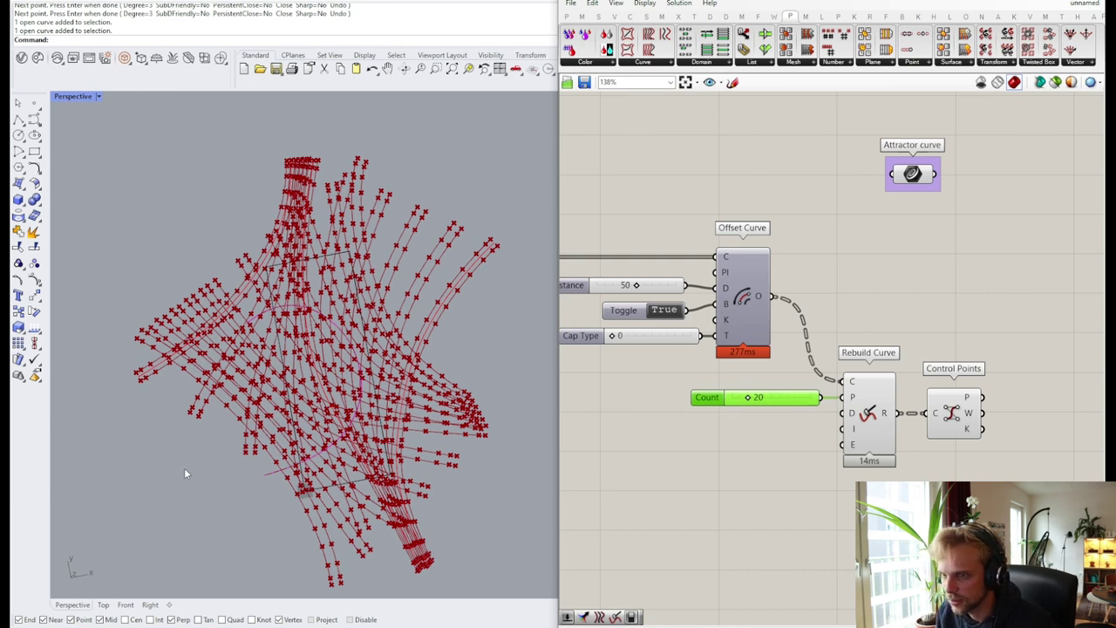
Step: Move the Attractor curve group above the Control Points component
right_drag(371, 370, 335, 361)
right_drag(944, 397, 817, 407)
scroll(818, 407, up, 2)
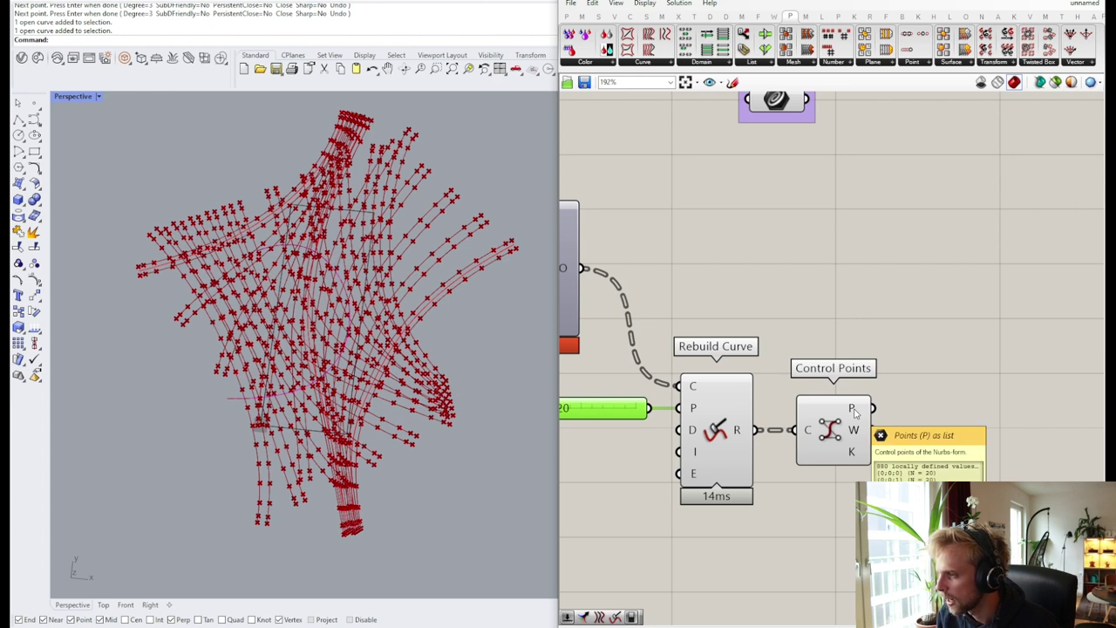
right_drag(854, 412, 783, 459)
drag(698, 149, 879, 242)
click(845, 388)
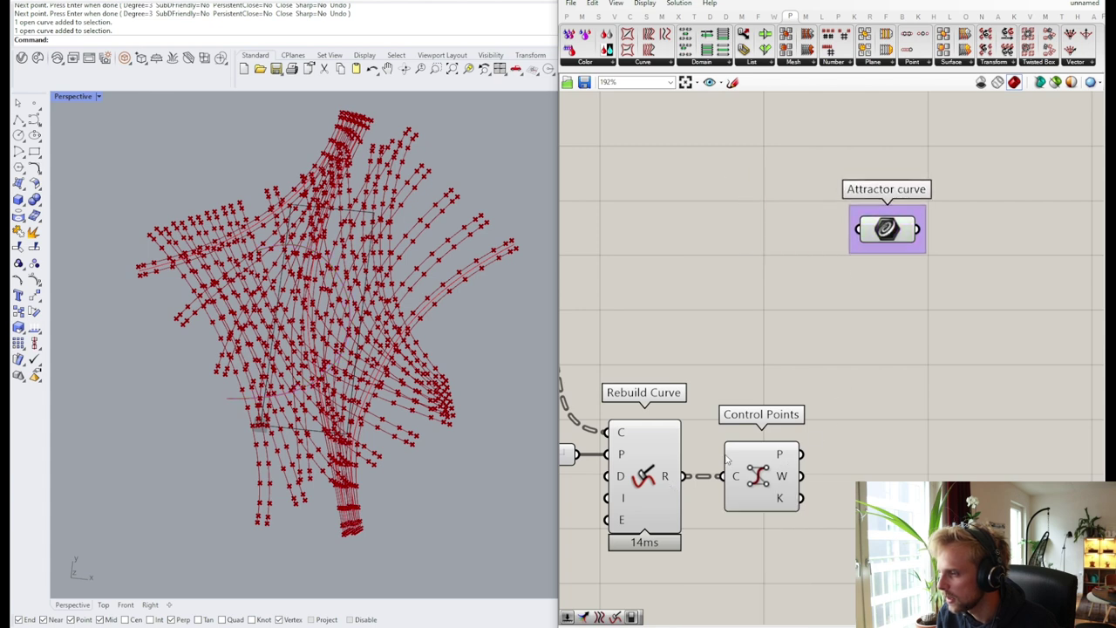
drag(887, 228, 786, 200)
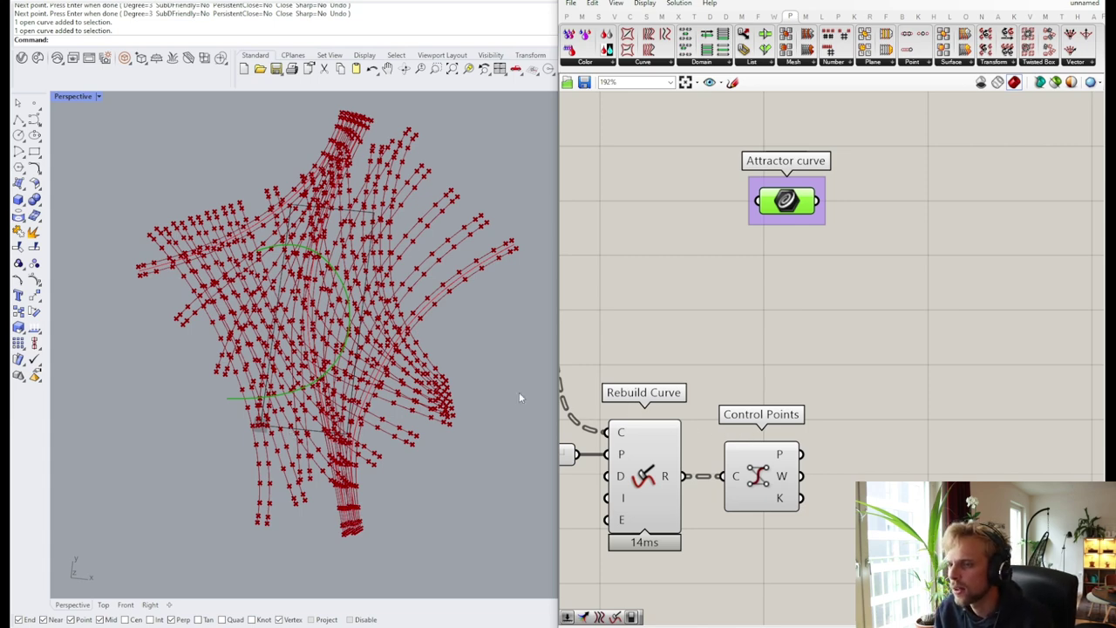
Step: Examine the spacing of the control points along the rebuilt curves, near the attractor curve and towards the curve ends
scroll(329, 252, up, 5)
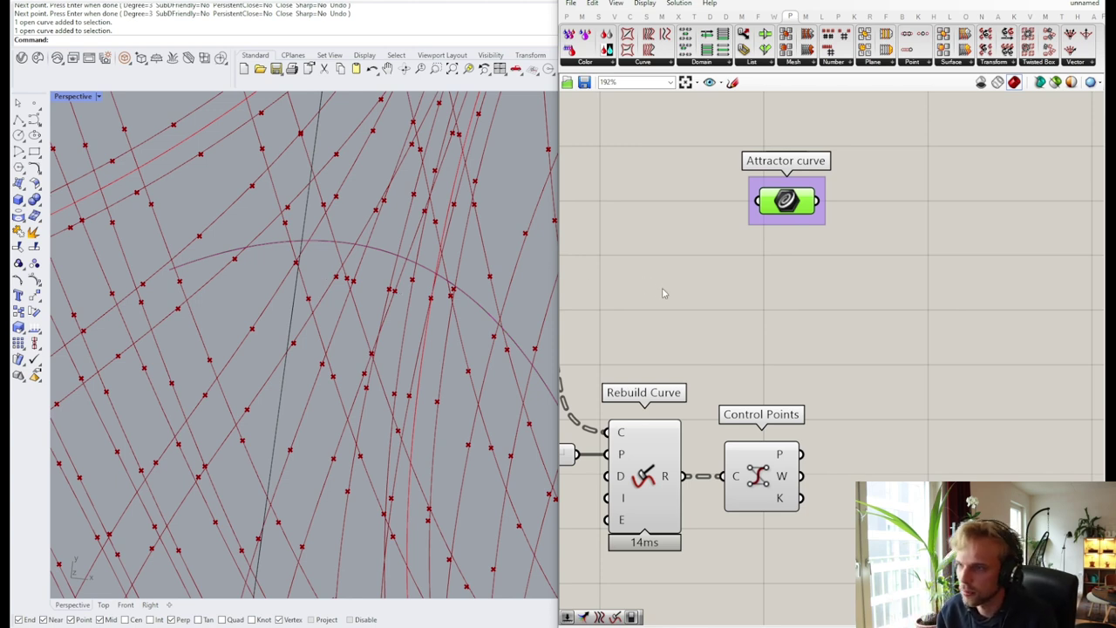
scroll(665, 291, down, 3)
scroll(399, 299, down, 10)
shift+right_drag(370, 319, 319, 250)
scroll(272, 253, up, 3)
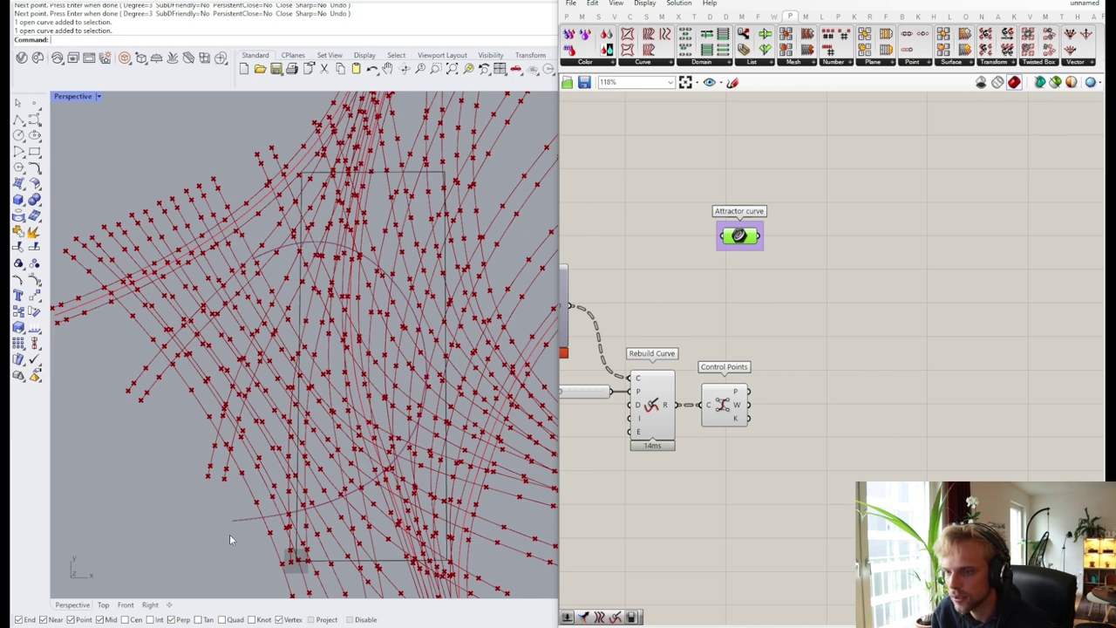
shift+right_drag(240, 557, 236, 337)
scroll(288, 455, up, 10)
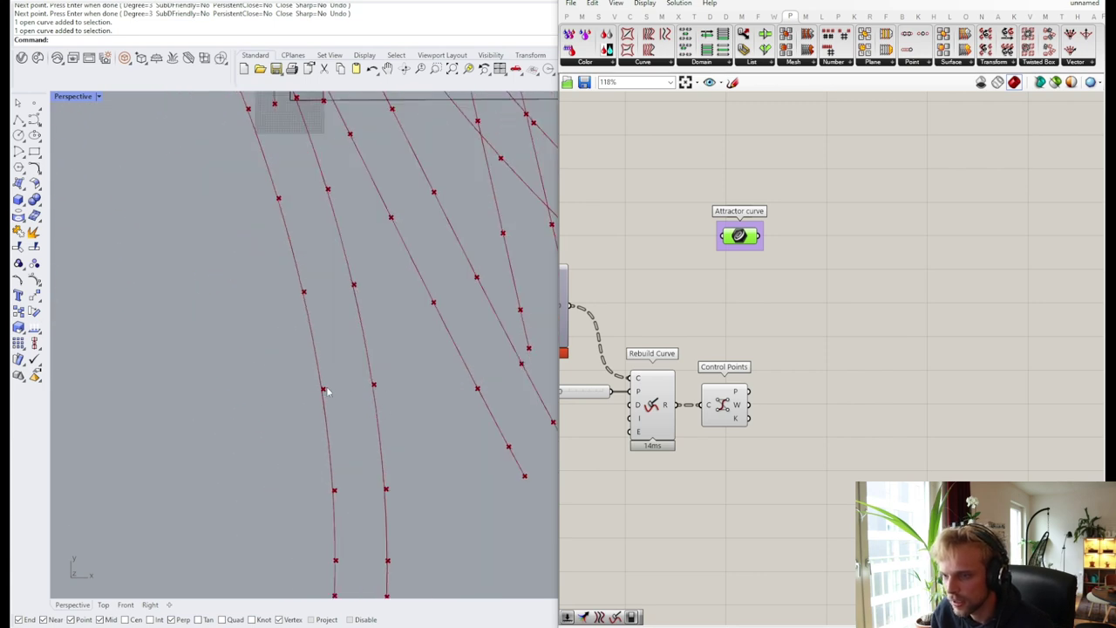
scroll(381, 385, down, 5)
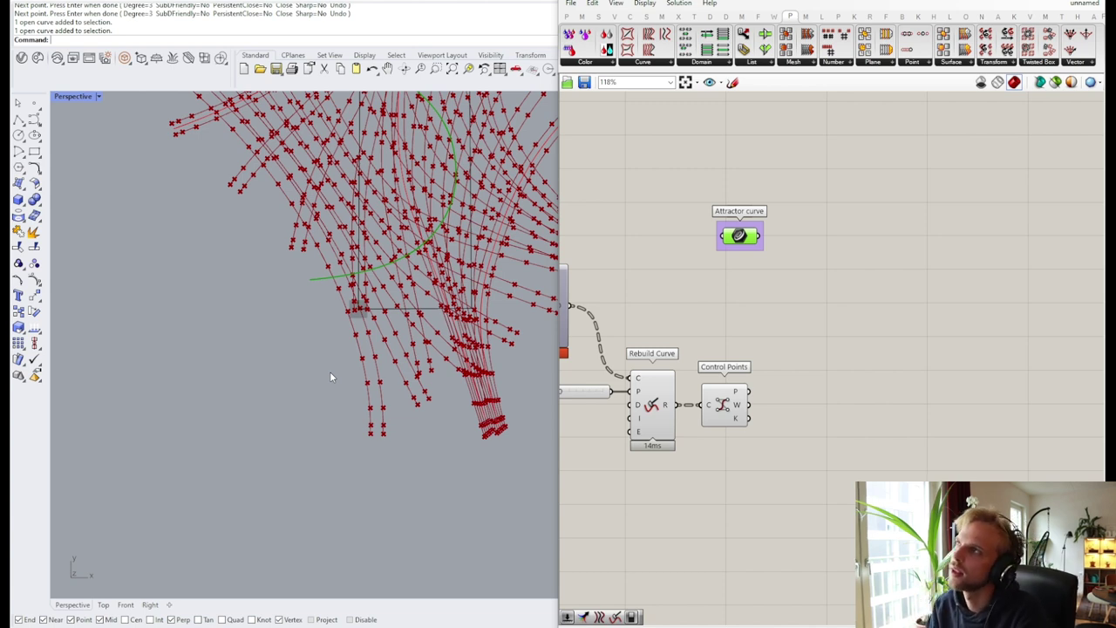
scroll(686, 336, down, 3)
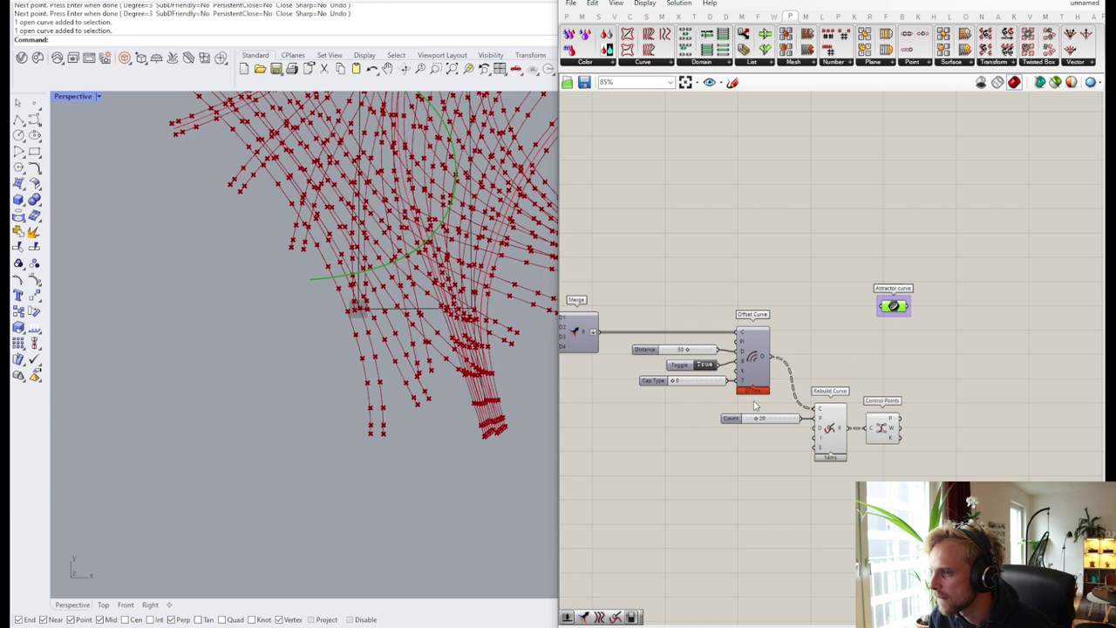
Step: Delete the Rebuild Curve and Control Points components together with their Count slider
drag(963, 513, 785, 417)
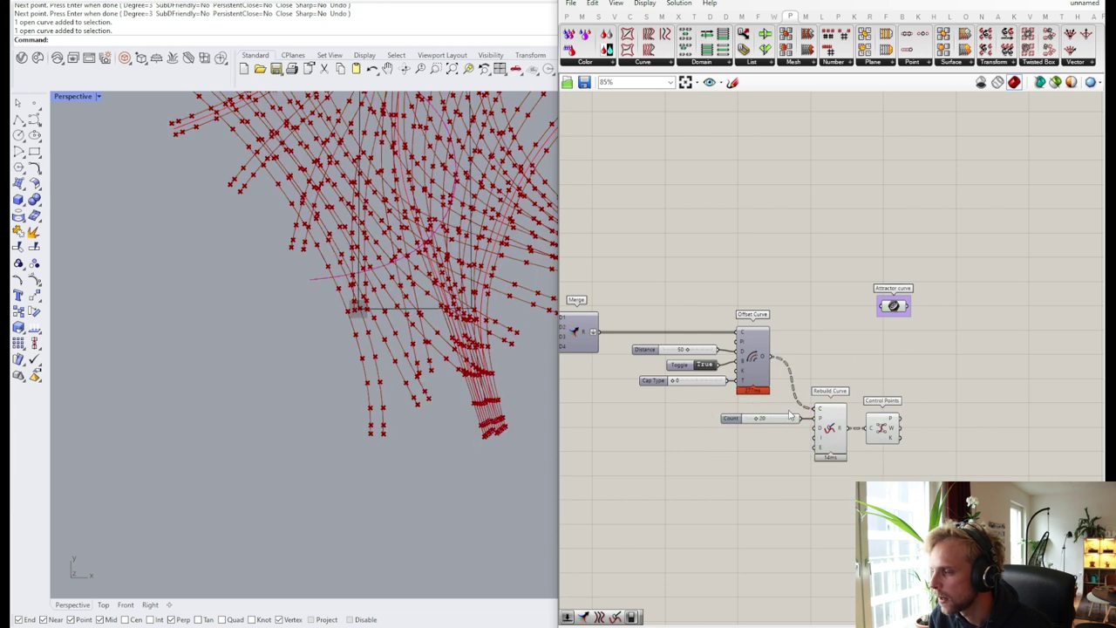
mouse_move(590, 333)
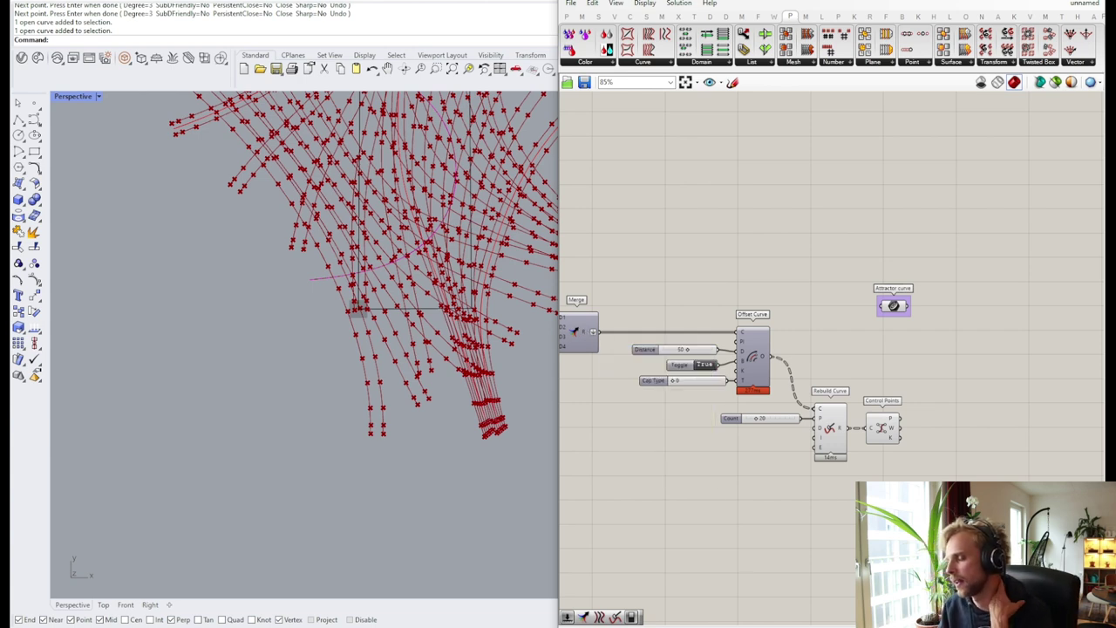
drag(899, 494, 767, 399)
scroll(785, 424, up, 3)
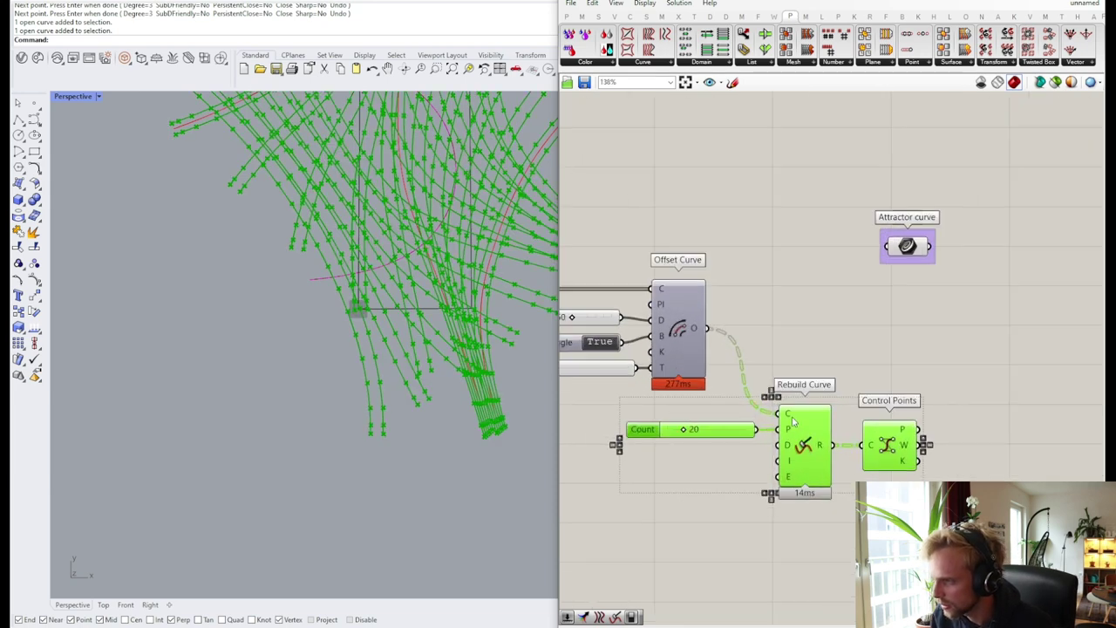
key(Delete)
Step: Turn on the preview of Offset Curve and move it lower on the canvas with its distance, toggle and cap type inputs
right_drag(710, 372, 833, 462)
click(804, 426)
middle_click(804, 427)
middle_click(792, 421)
click(811, 394)
click(804, 325)
drag(850, 549, 631, 373)
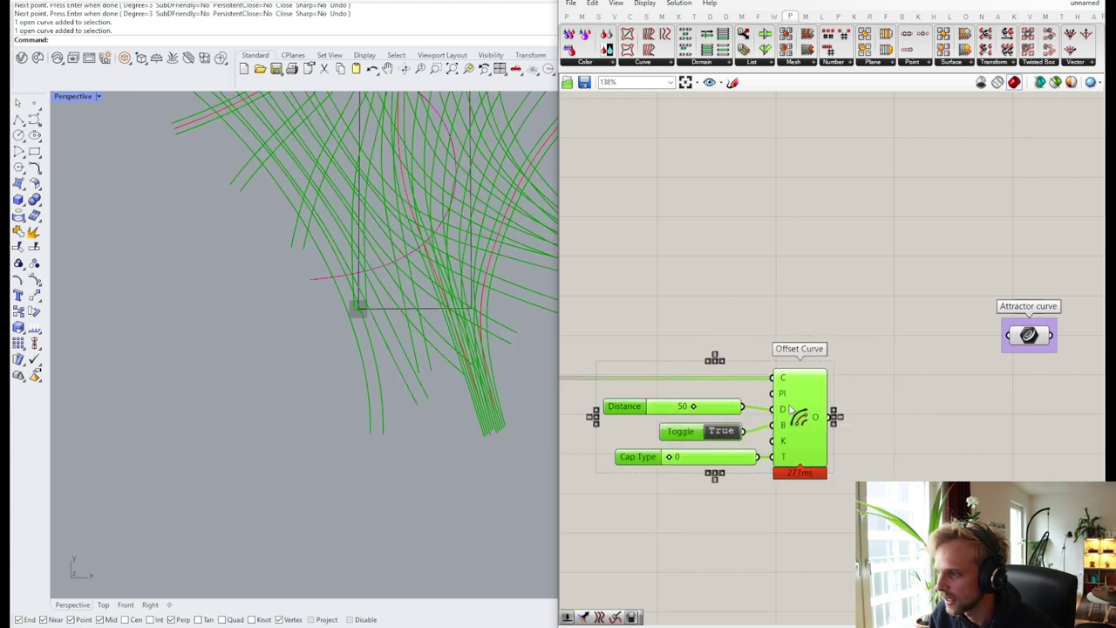
drag(790, 409, 775, 472)
Step: Turn on the preview of the Merge component
right_drag(668, 322, 849, 358)
click(695, 414)
middle_click(695, 412)
click(805, 349)
right_drag(379, 429, 401, 409)
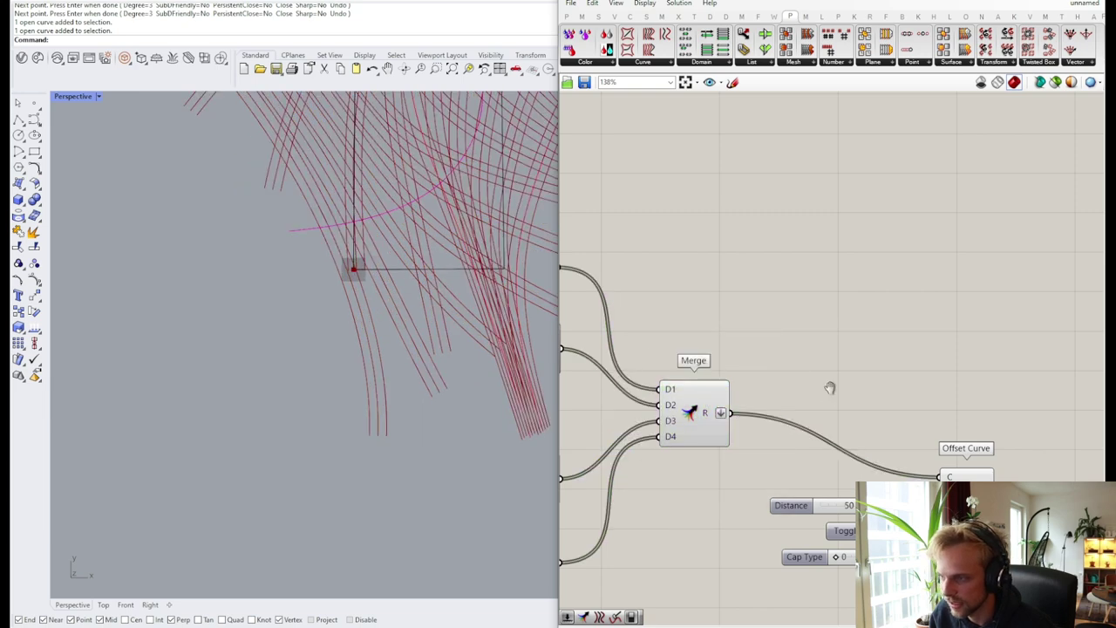
Step: Add a Divide Curve component above Offset Curve and feed it with the merged curves
right_drag(835, 391, 734, 319)
double_click(768, 257)
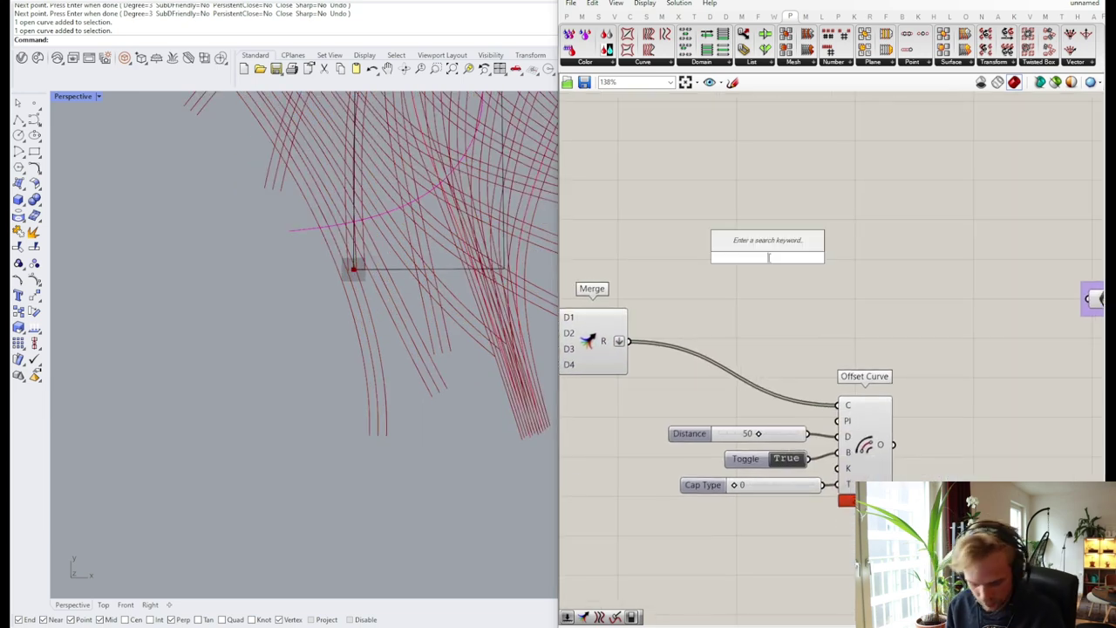
text(divide)
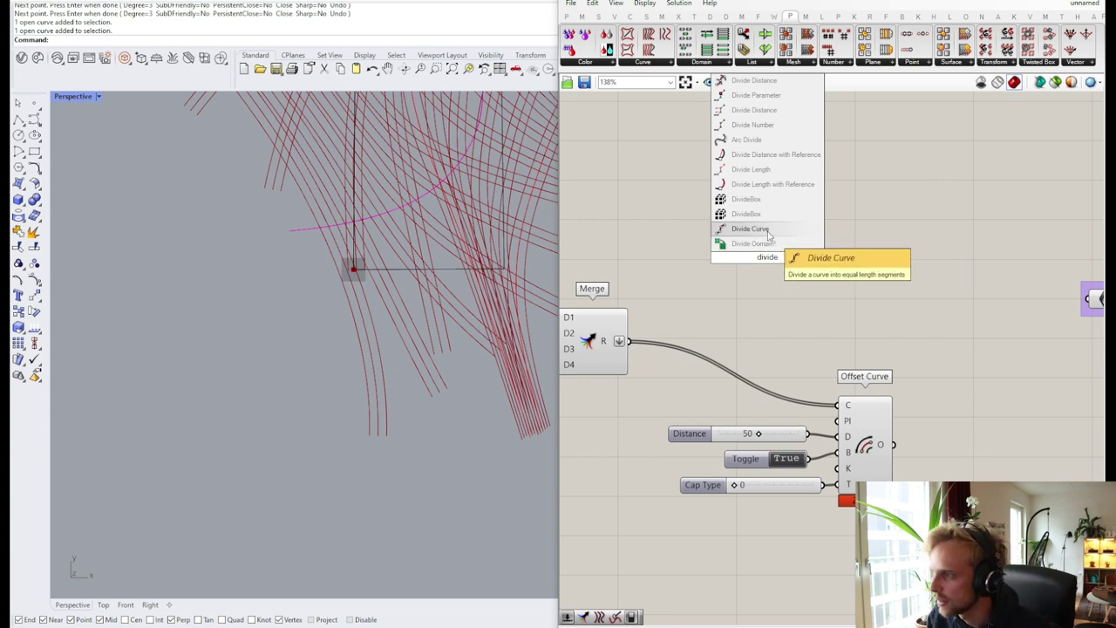
click(750, 229)
right_drag(747, 284, 783, 288)
drag(697, 349, 945, 277)
Step: Add a number slider set to 20 and connect it to the Divide Curve's count input
double_click(796, 202)
text(20)
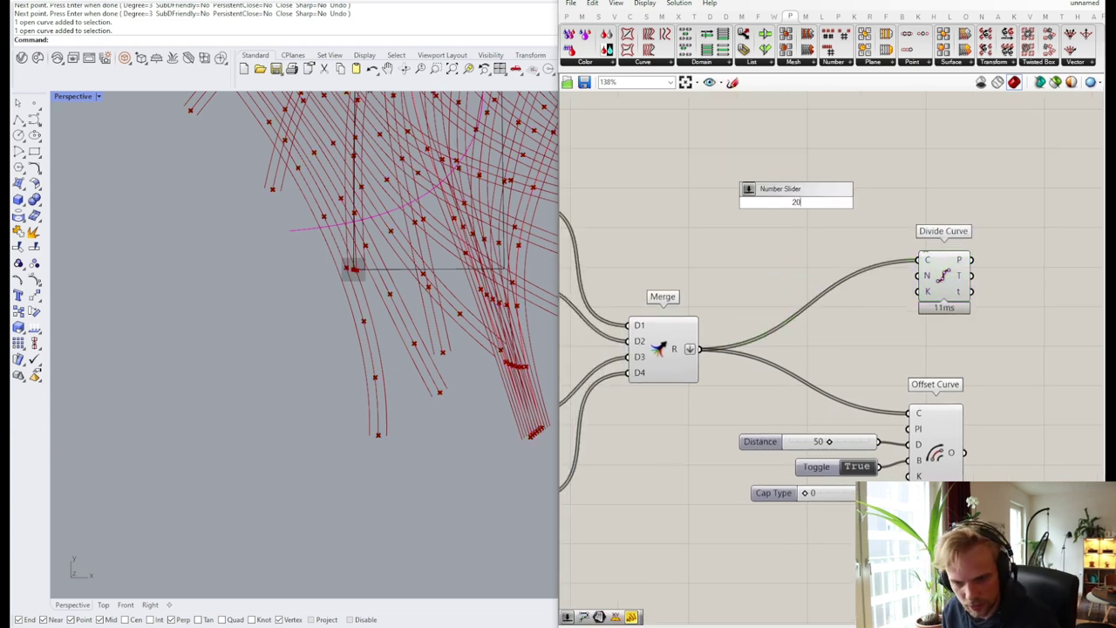
key(Return)
mouse_move(859, 251)
mouse_down()
mouse_move(917, 276)
mouse_move(835, 259)
mouse_move(875, 281)
mouse_up()
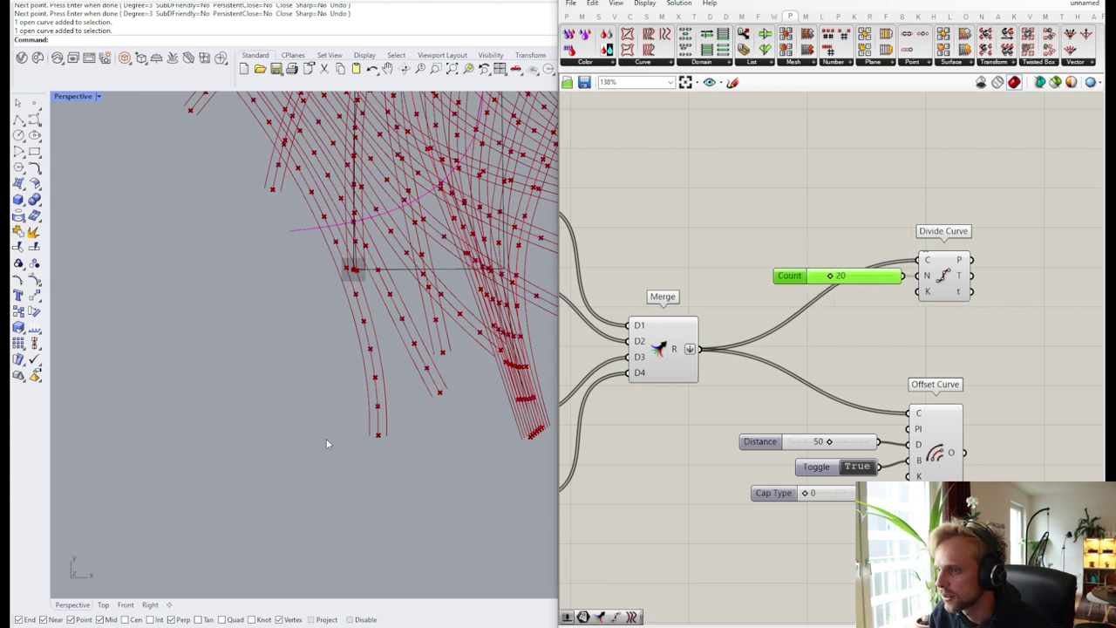
Step: Duplicate the Divide Curve component with its Count slider and feed the copy with the Offset Curve output
scroll(889, 322, down, 2)
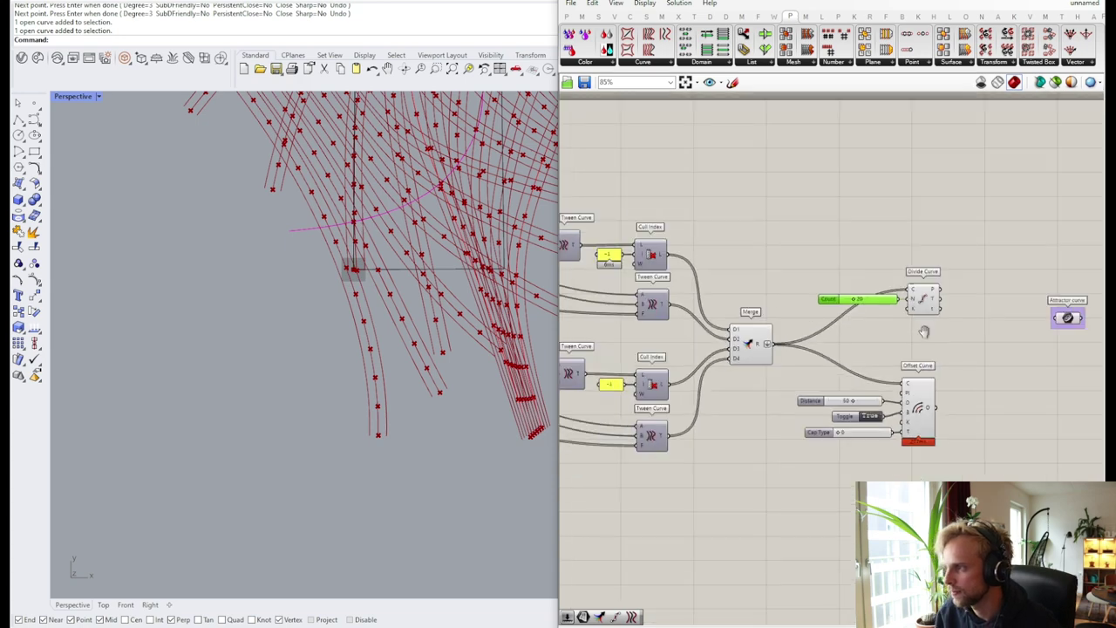
right_drag(932, 334, 773, 328)
drag(908, 313, 741, 156)
scroll(783, 334, up, 2)
drag(808, 327, 623, 231)
right_drag(755, 275, 758, 244)
drag(768, 238, 950, 473)
scroll(881, 270, down, 1)
click(908, 379)
drag(792, 394, 929, 455)
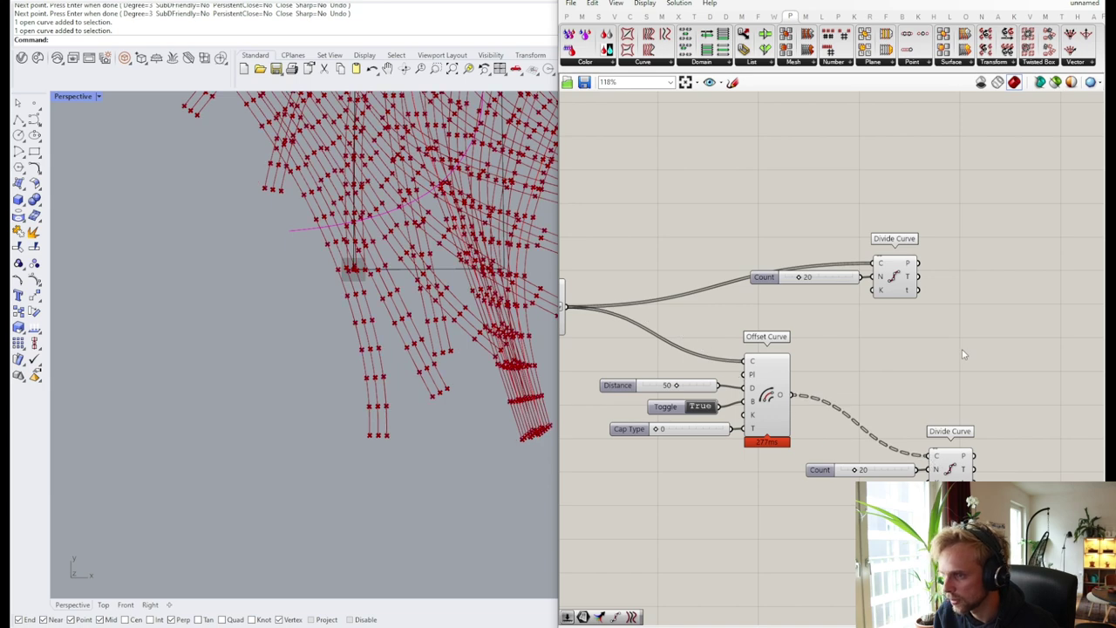
Step: Shift the second Divide Curve and its Count slider slightly closer to Offset Curve, and inspect the division points at the curve ends
right_drag(966, 349, 880, 324)
drag(899, 515, 759, 422)
drag(860, 444, 840, 461)
click(834, 327)
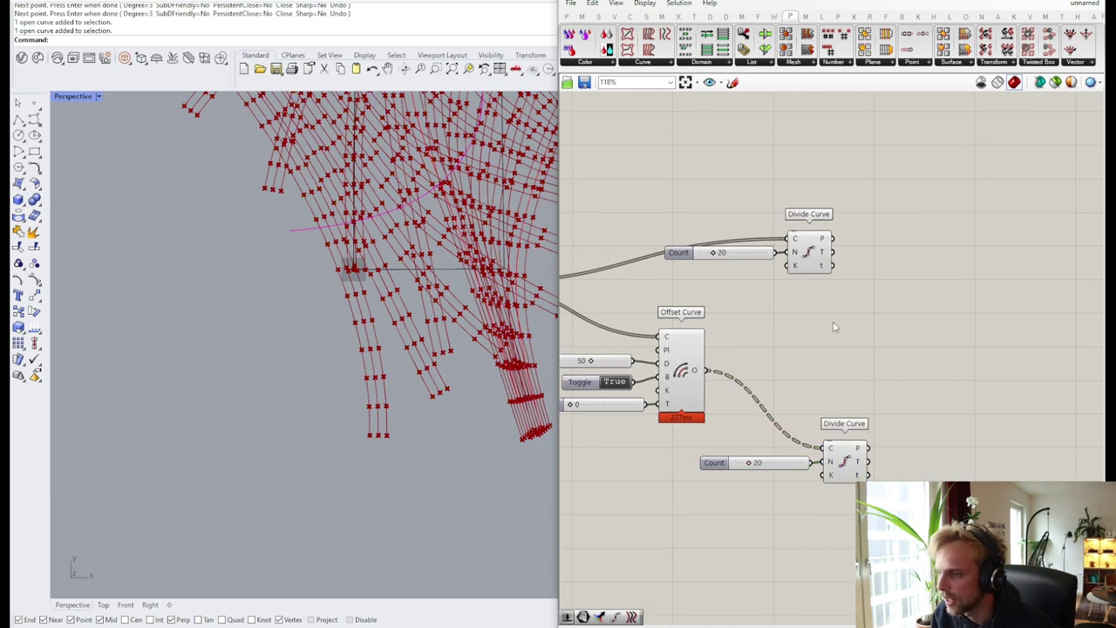
scroll(367, 441, up, 10)
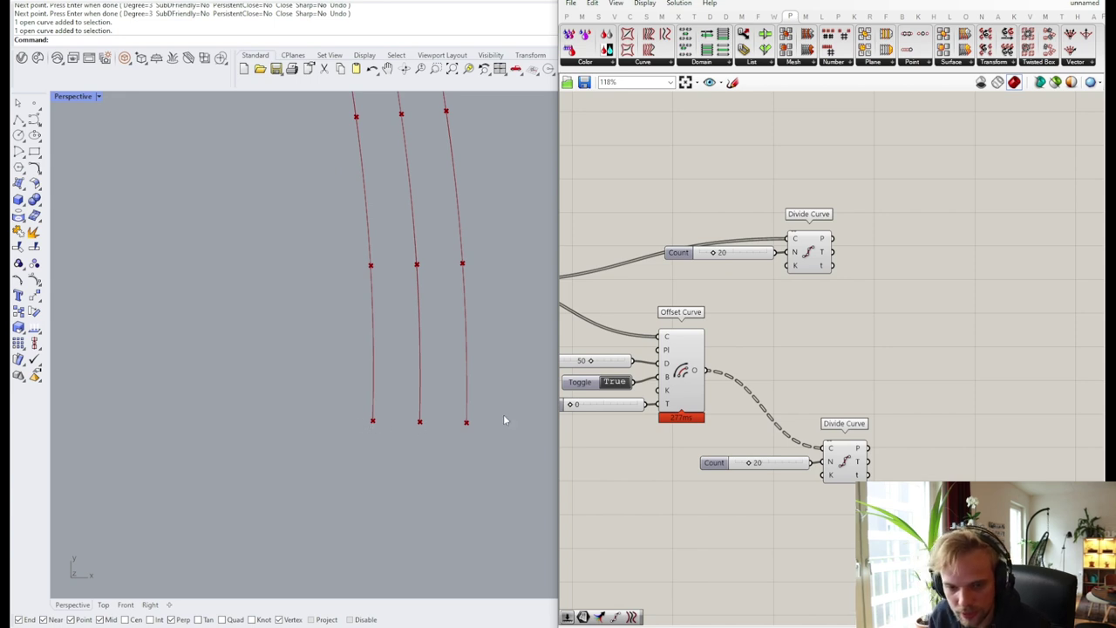
Step: Shift the upper Divide Curve with its Count slider, and compare the point data structures of both Divide Curve components
right_drag(841, 365, 779, 391)
drag(808, 354, 663, 262)
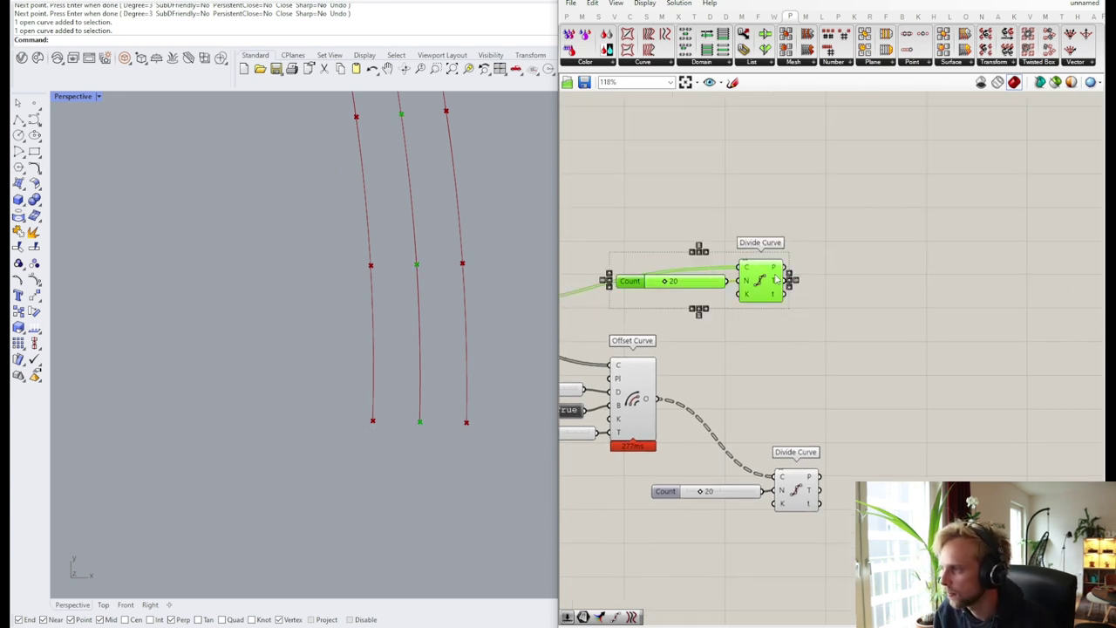
drag(770, 273, 817, 273)
mouse_move(819, 273)
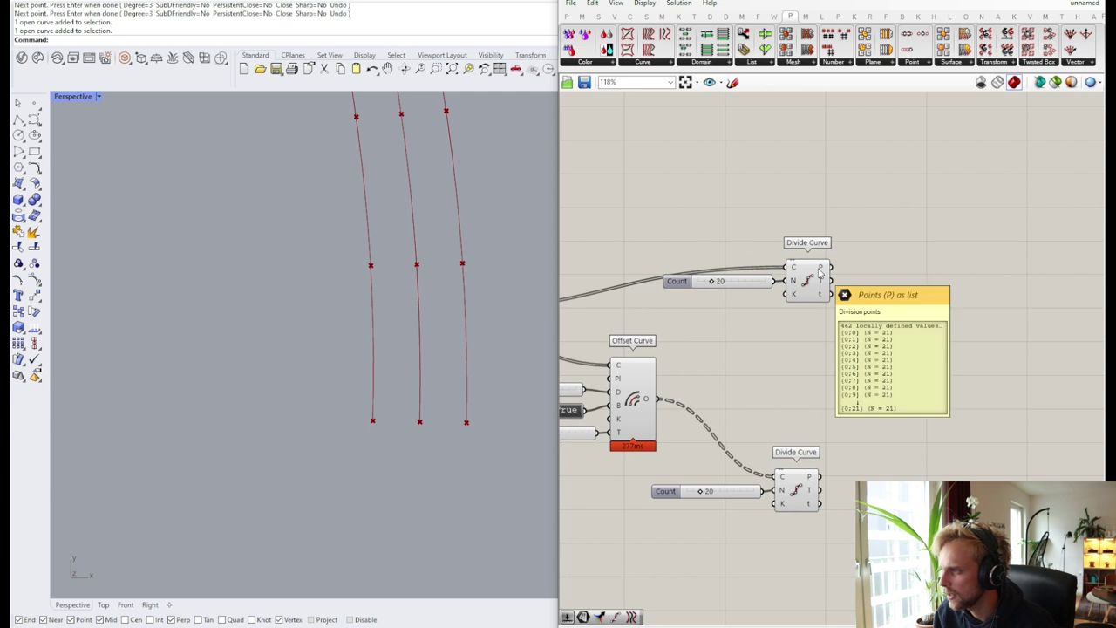
mouse_move(809, 477)
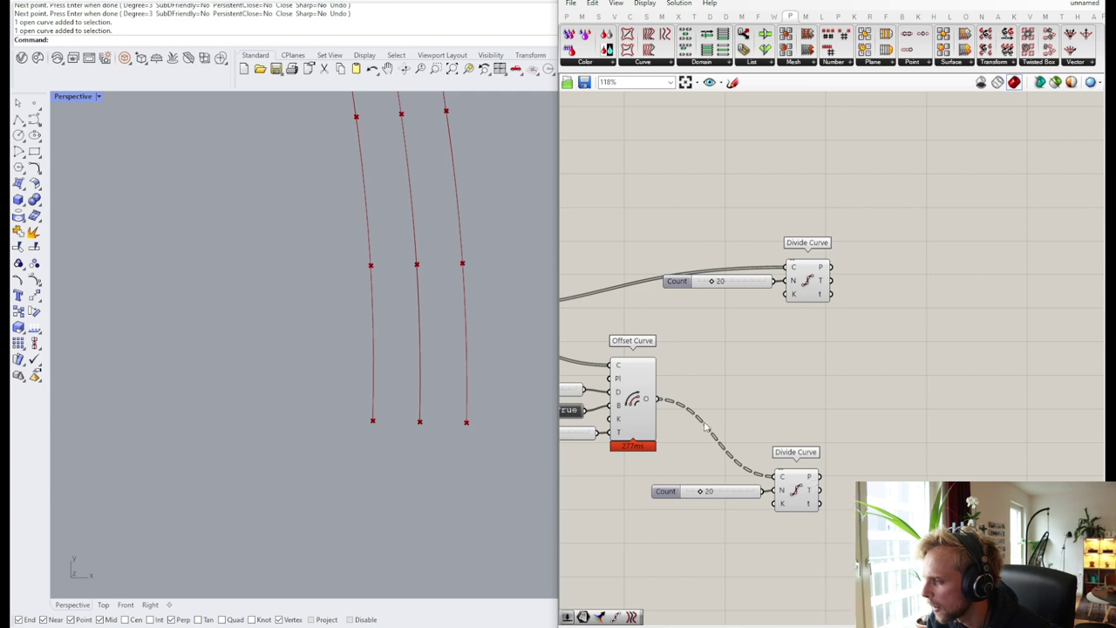
mouse_move(649, 403)
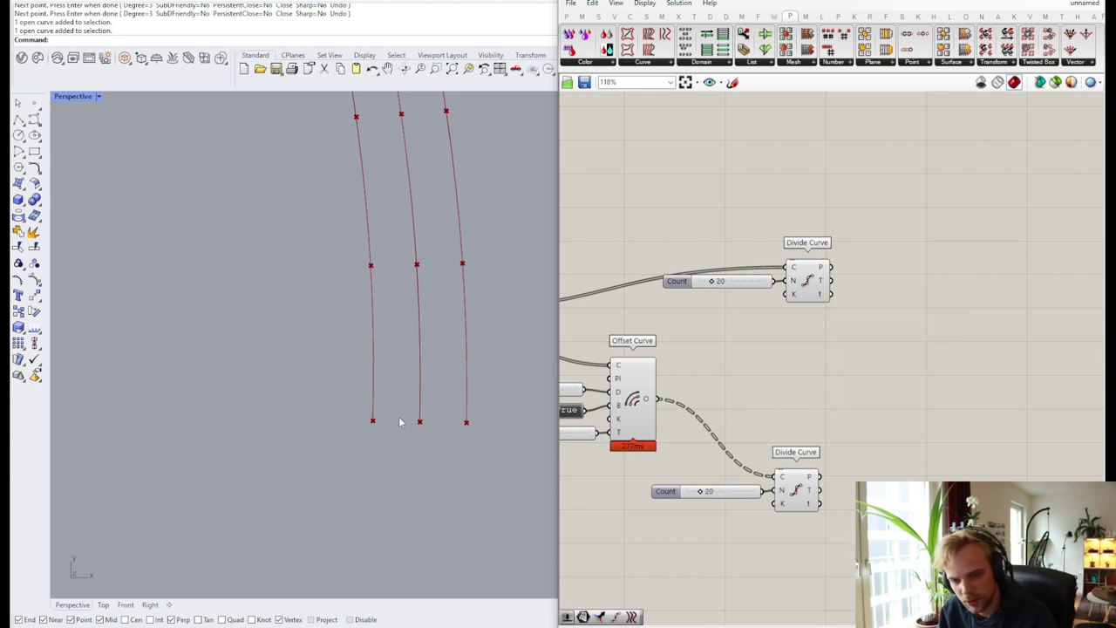
double_click(942, 361)
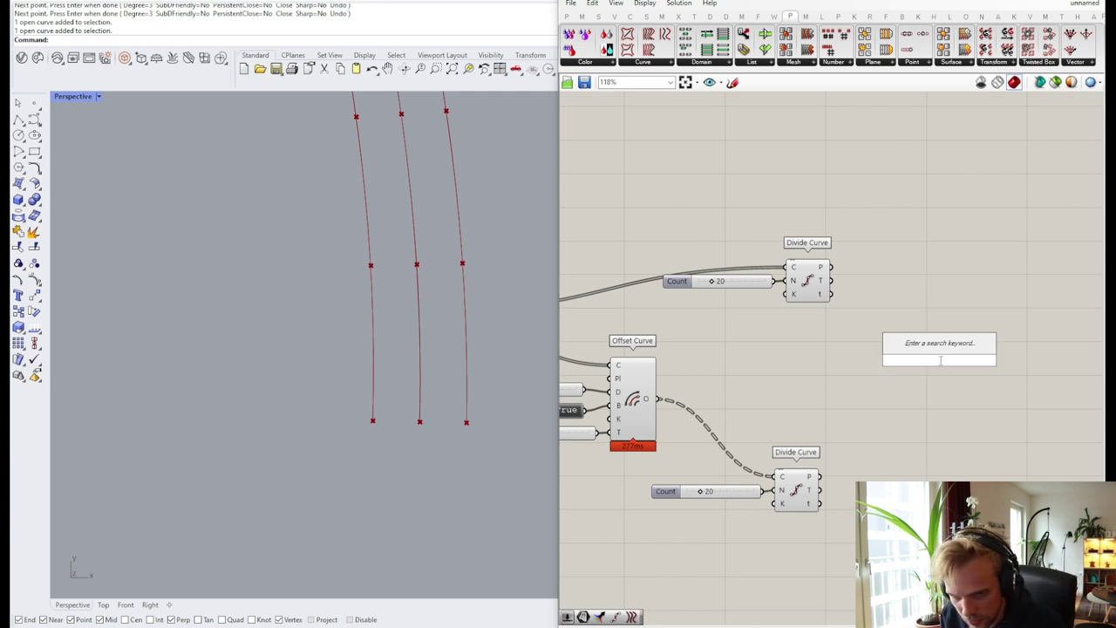
text(tree sta)
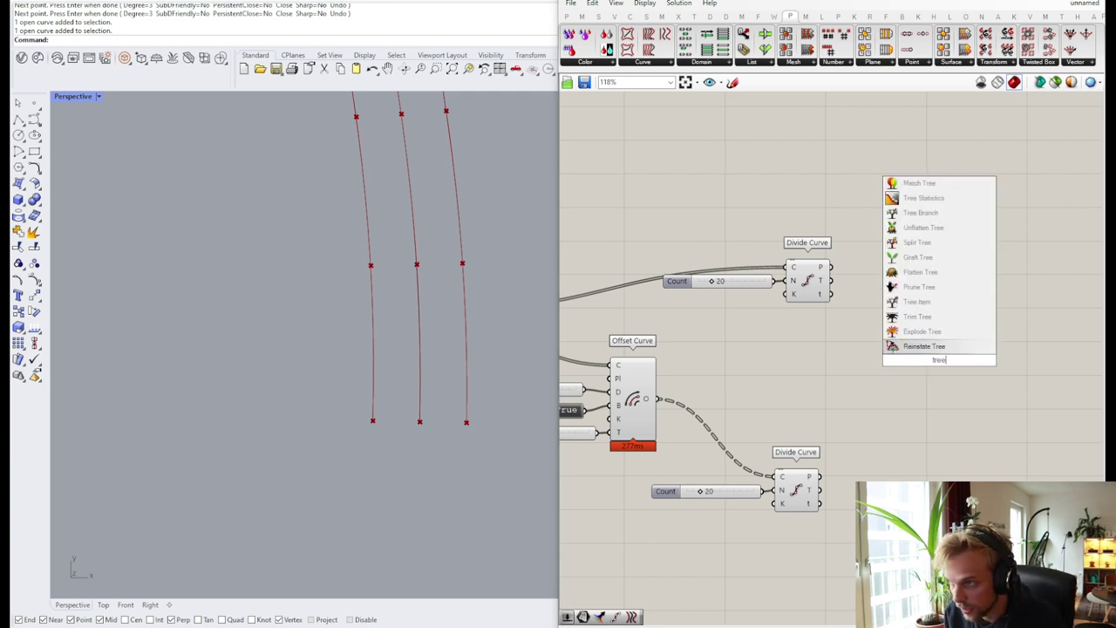
key(Return)
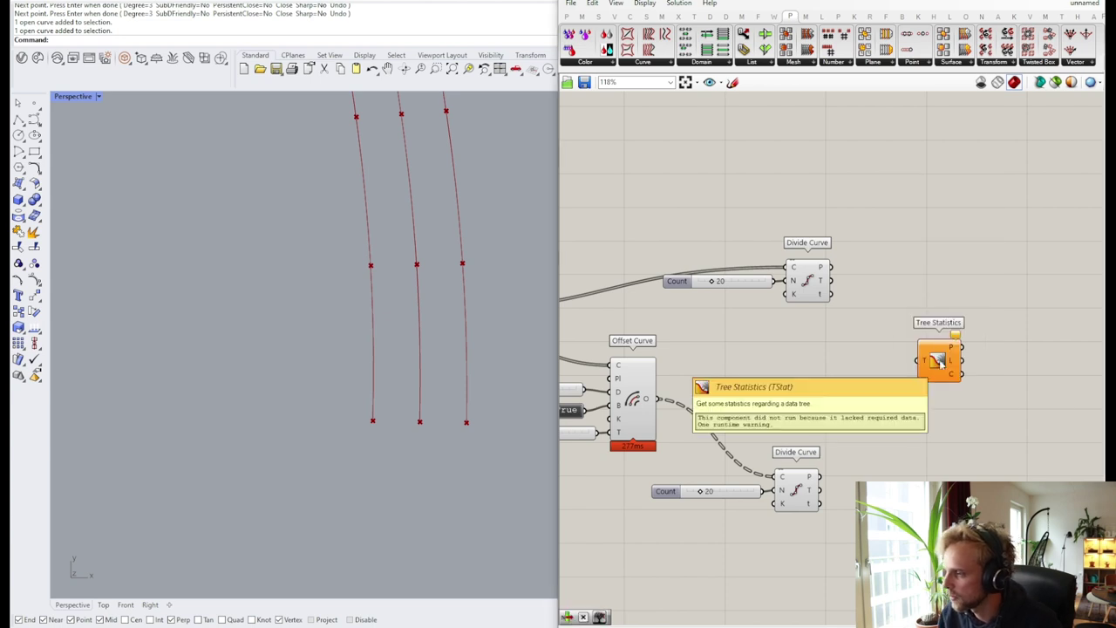
key(Delete)
Step: Add a Param Viewer fed by the points of the offset curves' Divide Curve and display it as a tree graph
double_click(941, 360)
text(param vie)
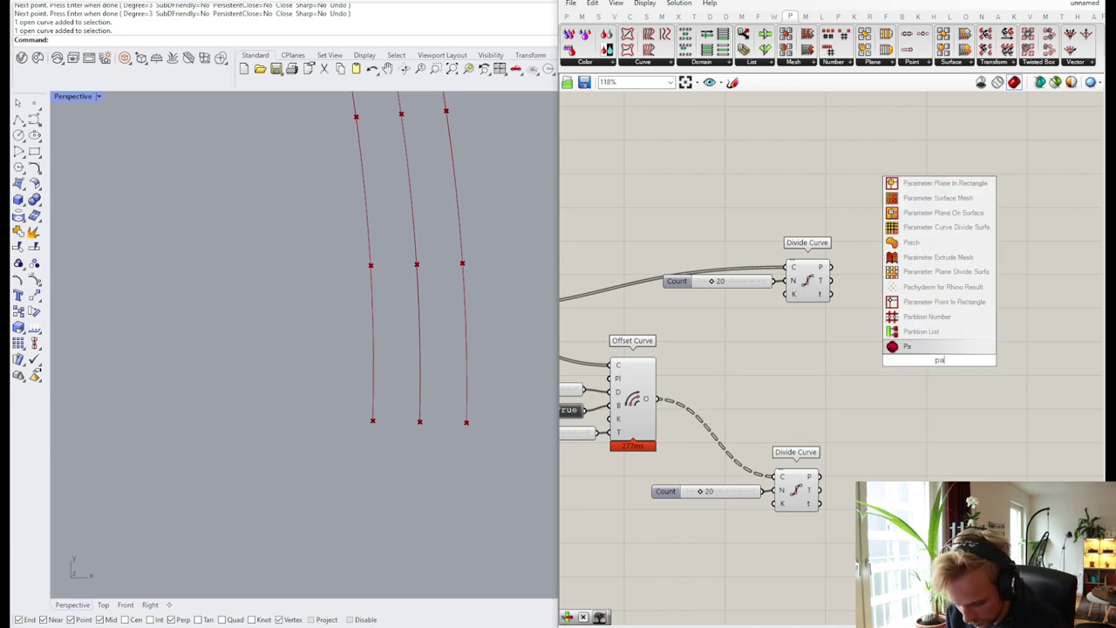
click(924, 346)
drag(921, 385, 842, 455)
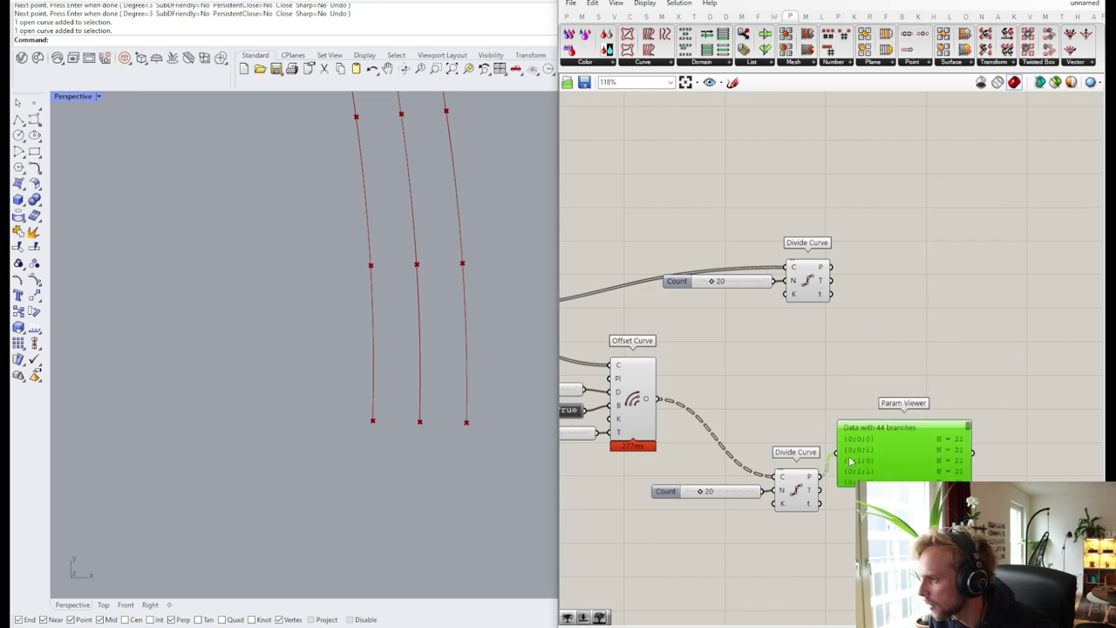
double_click(899, 434)
scroll(904, 460, up, 4)
Step: Duplicate the Param Viewer, feed the copy with the upper Divide Curve's points, and compare the two data trees
drag(908, 484, 908, 234)
scroll(930, 457, down, 3)
key(ctrl+c)
key(ctrl+v)
drag(783, 217, 833, 235)
right_drag(897, 298, 883, 344)
scroll(913, 347, up, 1)
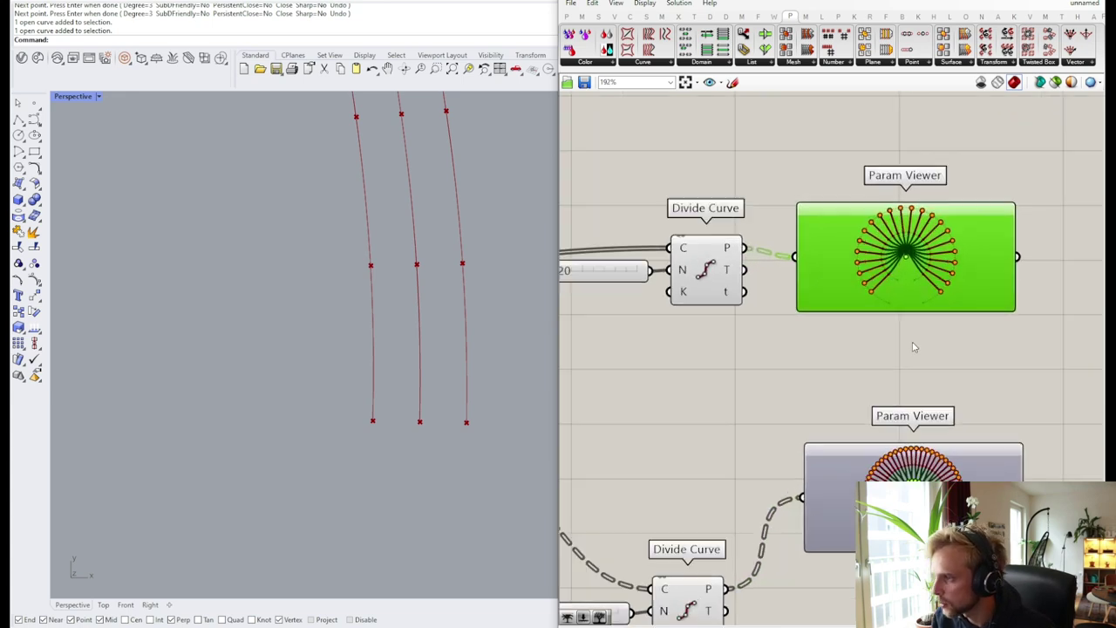
scroll(862, 389, down, 3)
right_drag(840, 421, 814, 361)
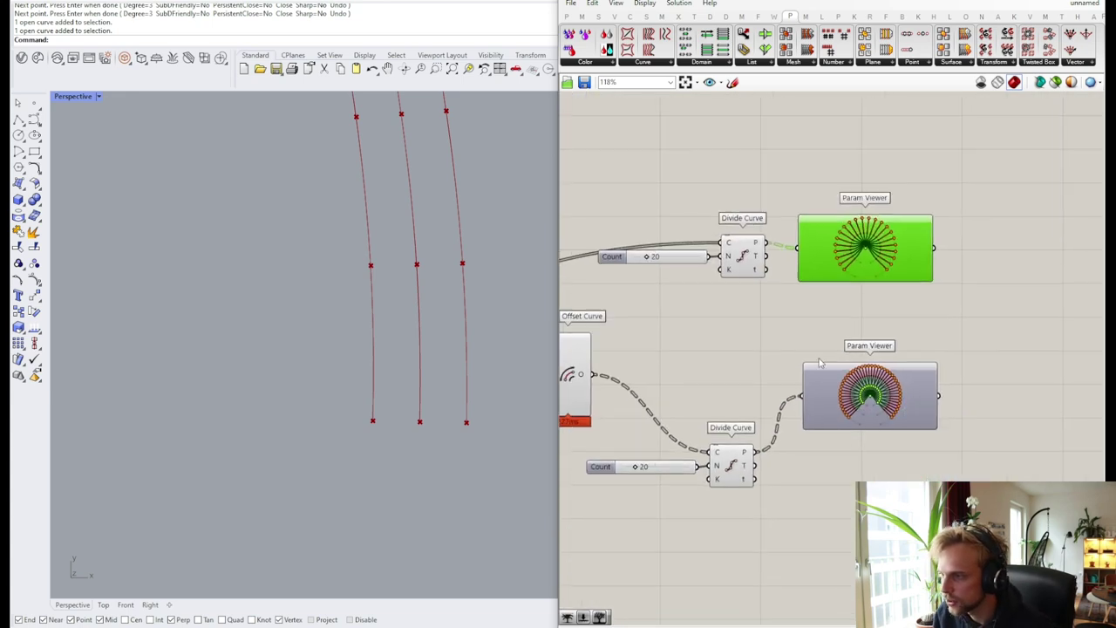
scroll(812, 361, up, 1)
Step: Delete both Param Viewer components
click(840, 416)
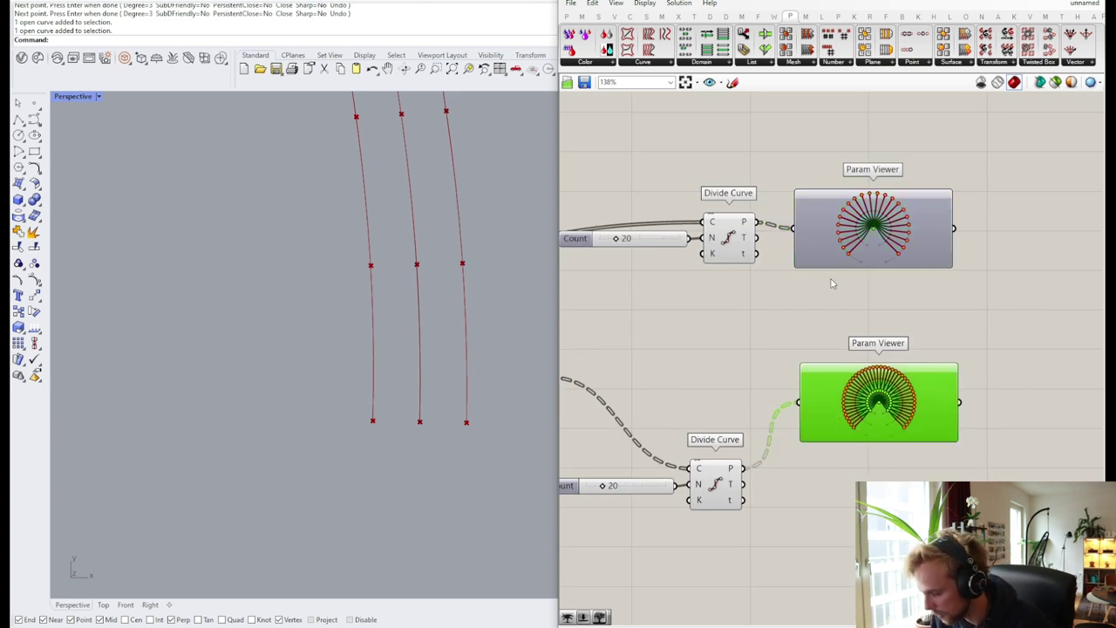
key(Delete)
click(837, 244)
key(Delete)
Step: Examine the branch paths of the points output on the lower and upper Divide Curve components
scroll(728, 514, up, 3)
mouse_move(741, 451)
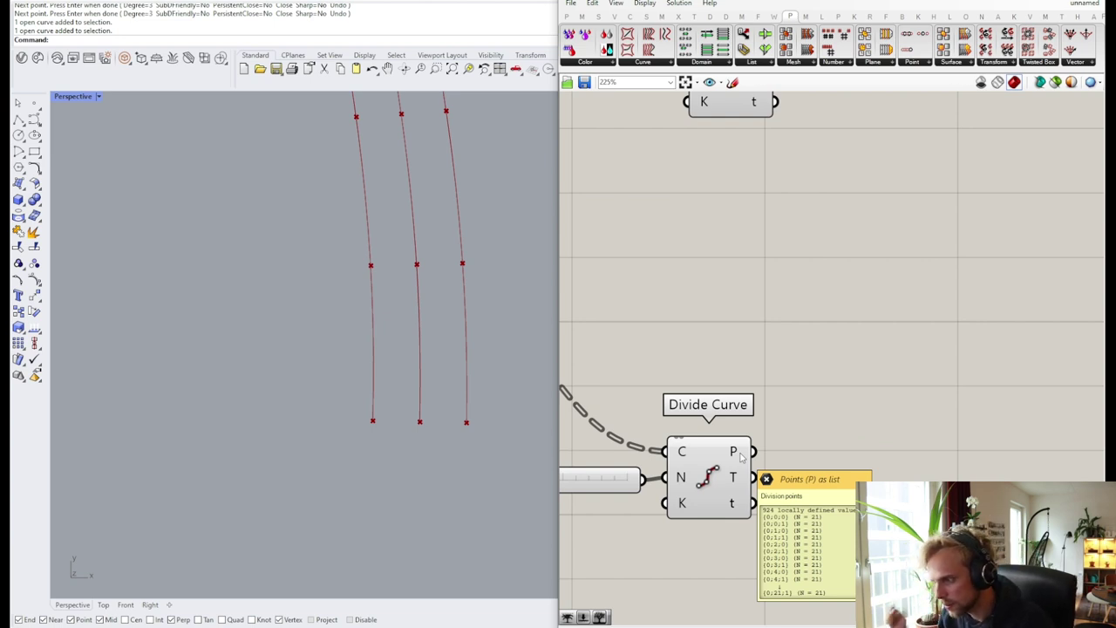
right_drag(869, 291, 829, 507)
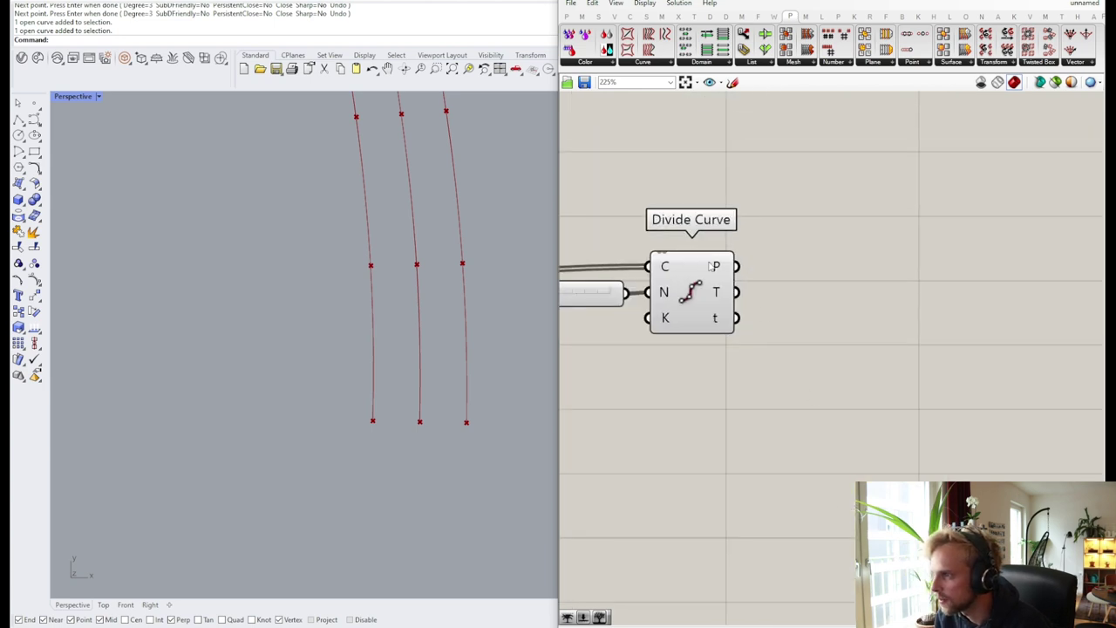
mouse_move(715, 266)
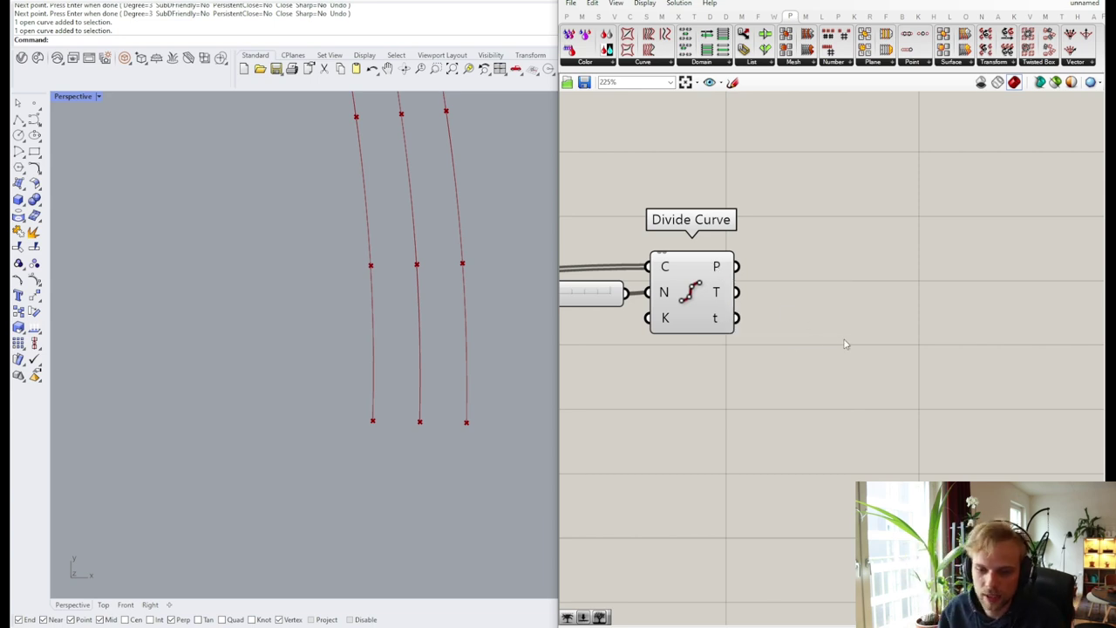
Step: Add a Group component beside the upper Divide Curve and feed it with the division points
double_click(843, 340)
text(grou)
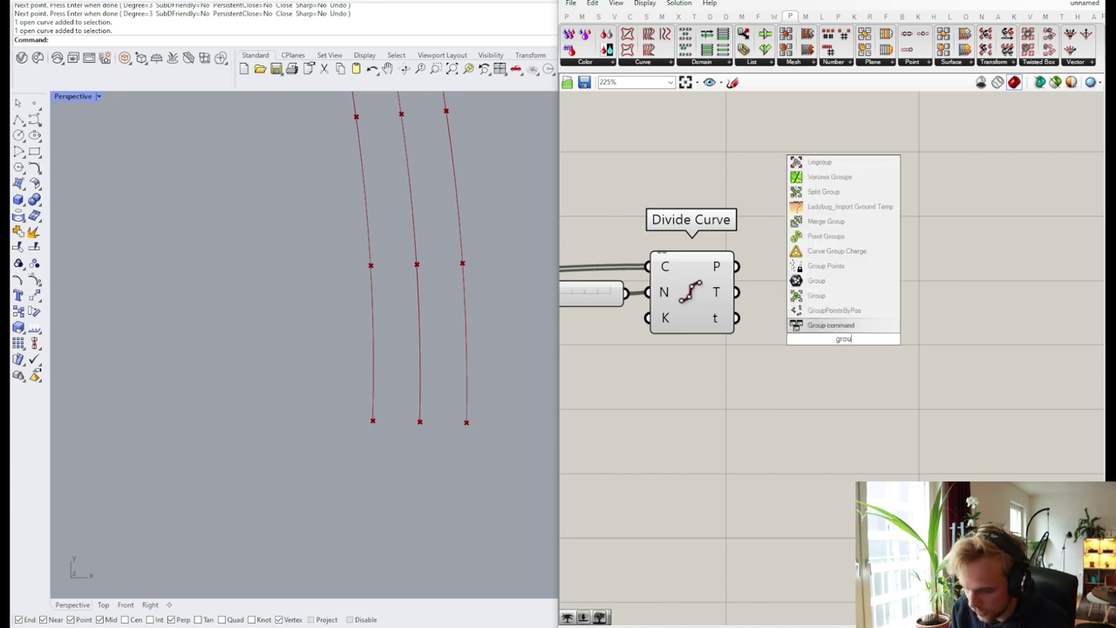
key(Up)
key(Up)
key(Return)
drag(743, 268, 800, 338)
drag(842, 338, 816, 267)
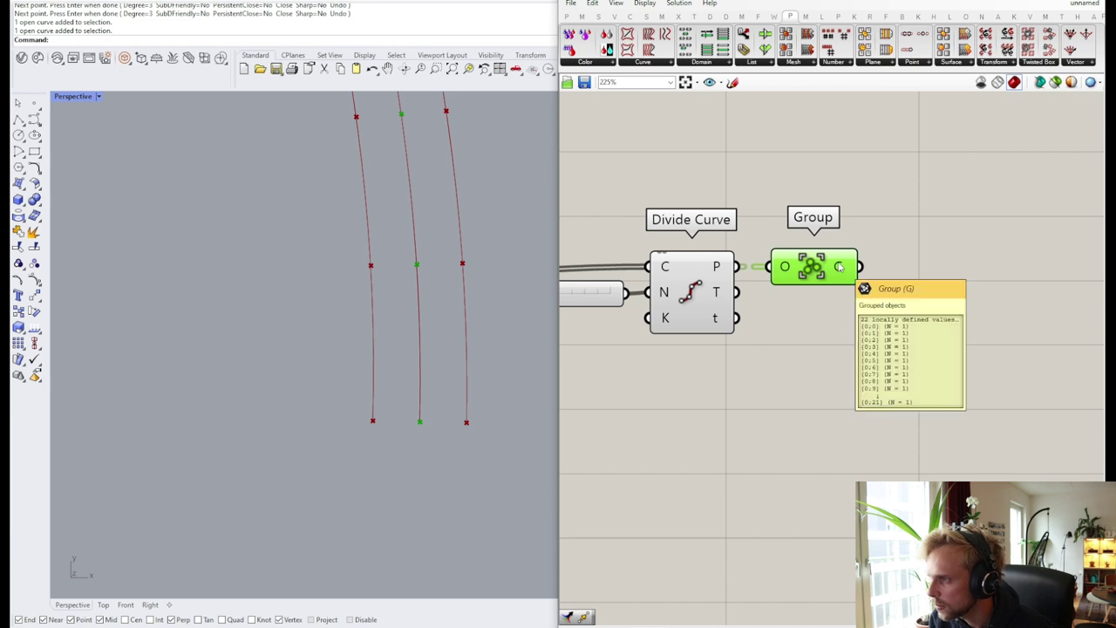
Step: Add a Repeat Data component, feed its data input with the Group output, and align it beside Group
right_drag(831, 322, 770, 346)
double_click(796, 425)
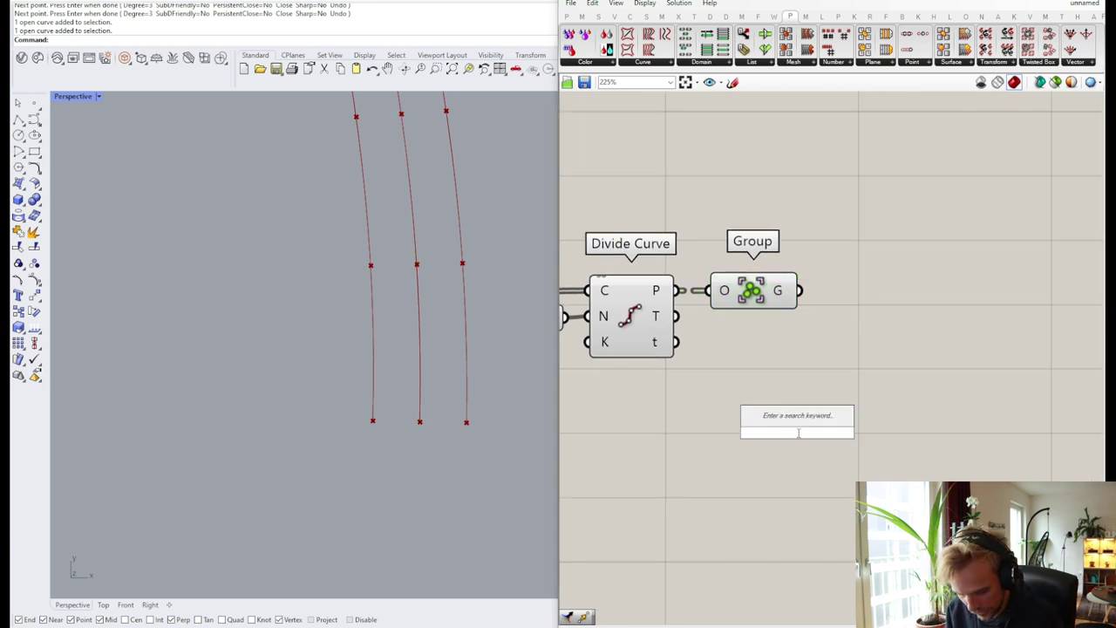
text(repeat)
key(Return)
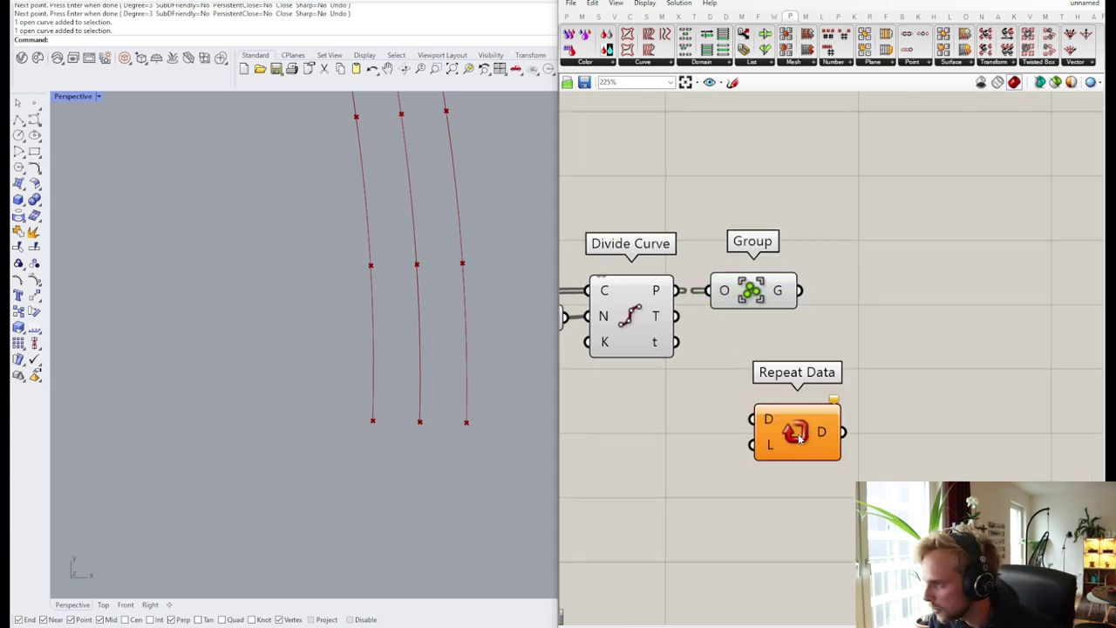
drag(803, 437, 885, 339)
drag(800, 290, 836, 321)
drag(875, 334, 877, 304)
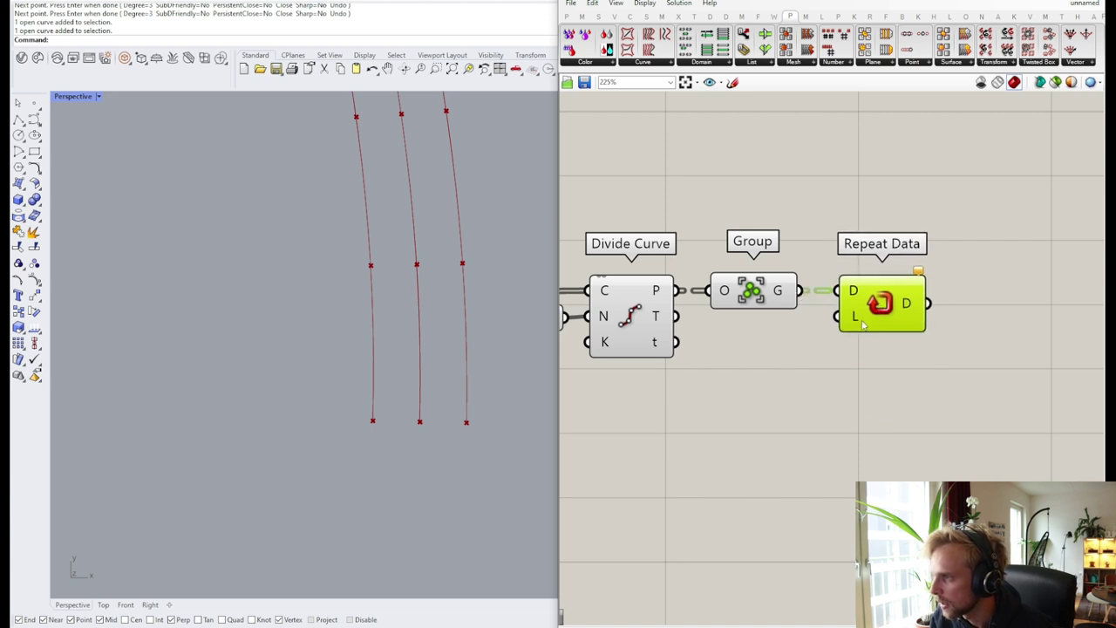
Step: Set Repeat Data's length input to the integer 2
right_click(853, 322)
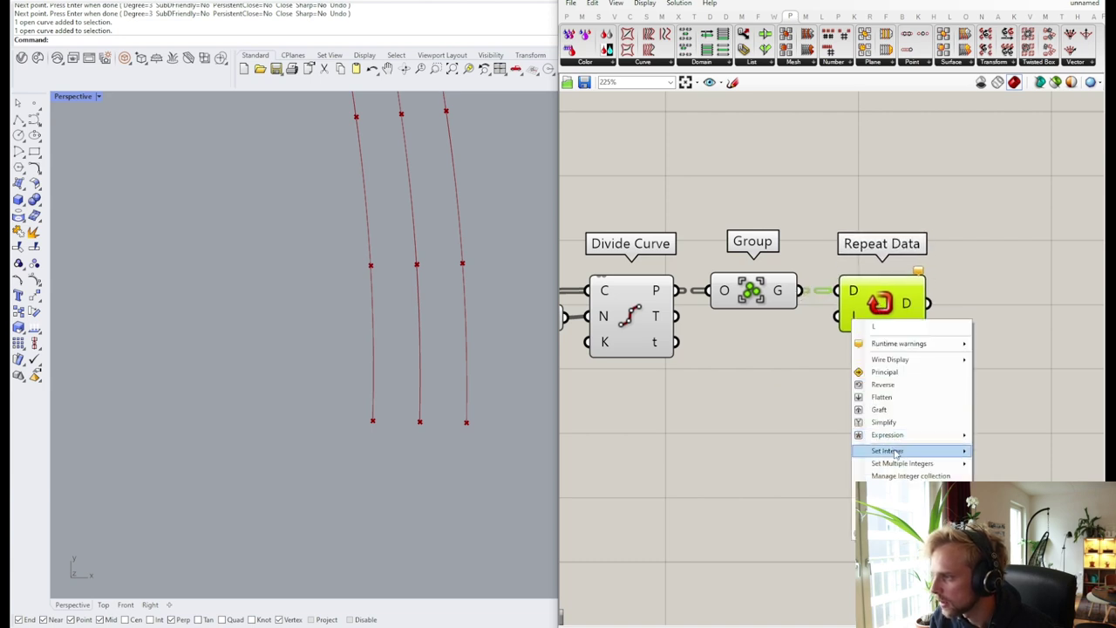
mouse_move(889, 450)
click(818, 454)
text(4)
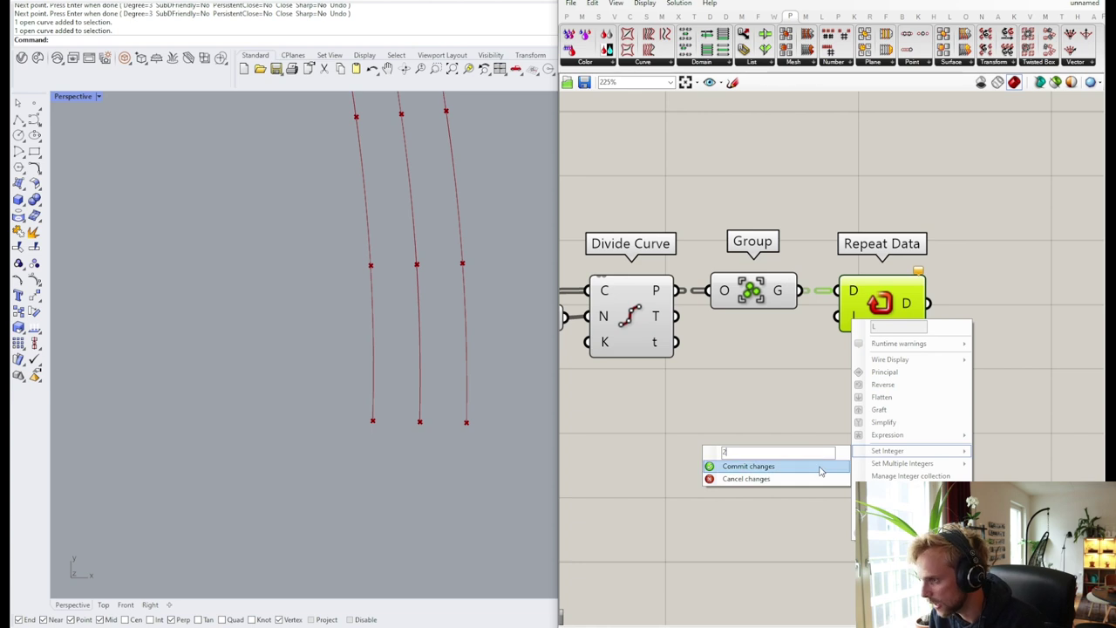
key(Return)
scroll(896, 379, down, 2)
right_drag(897, 380, 820, 392)
scroll(797, 397, down, 2)
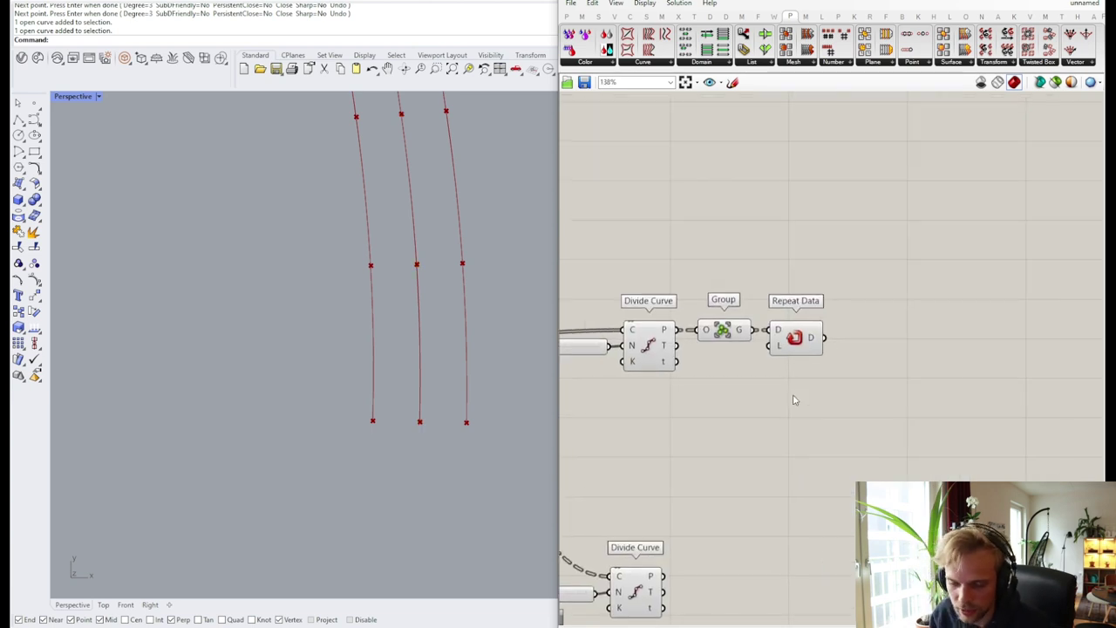
Step: Add a panel containing 2, connect it to Repeat Data's length input, and place it below Group
scroll(789, 344, up, 2)
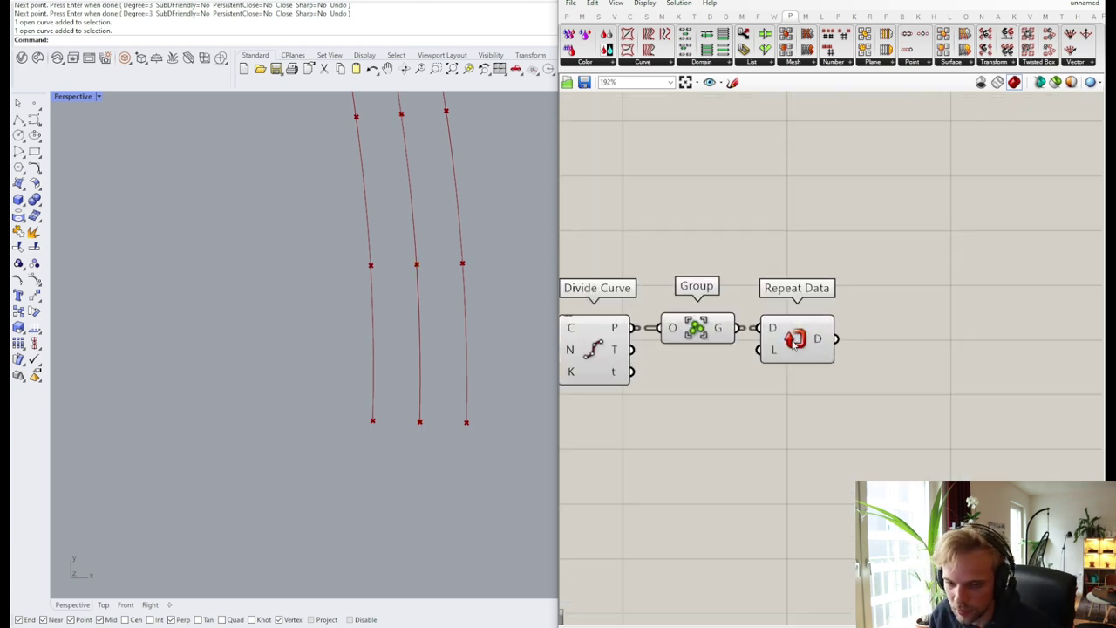
double_click(745, 398)
text(//23)
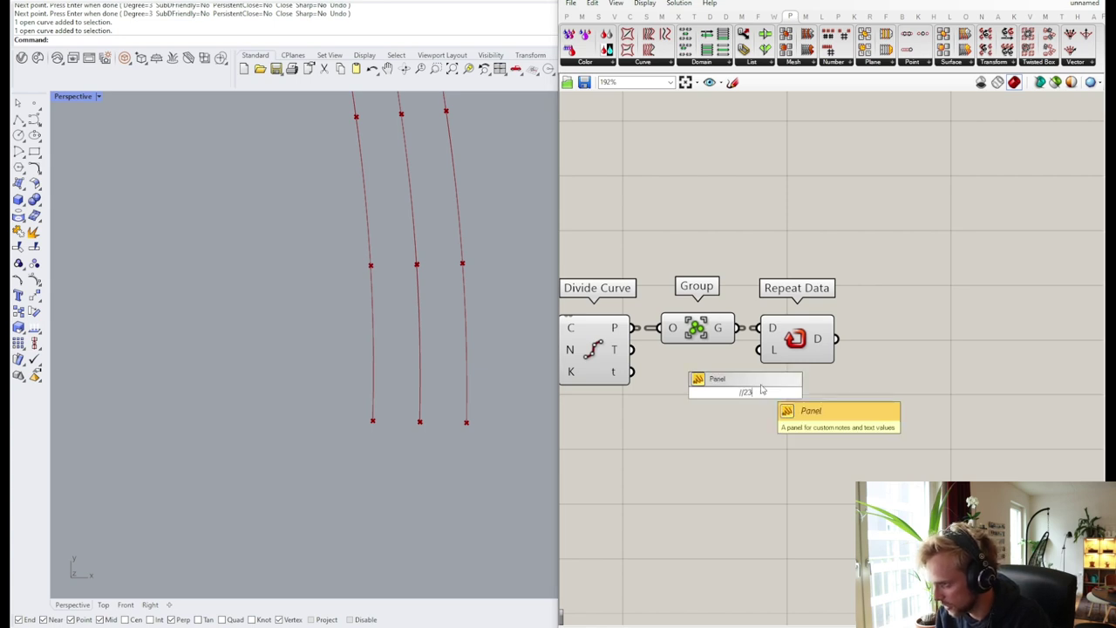
key(Return)
drag(766, 392, 758, 350)
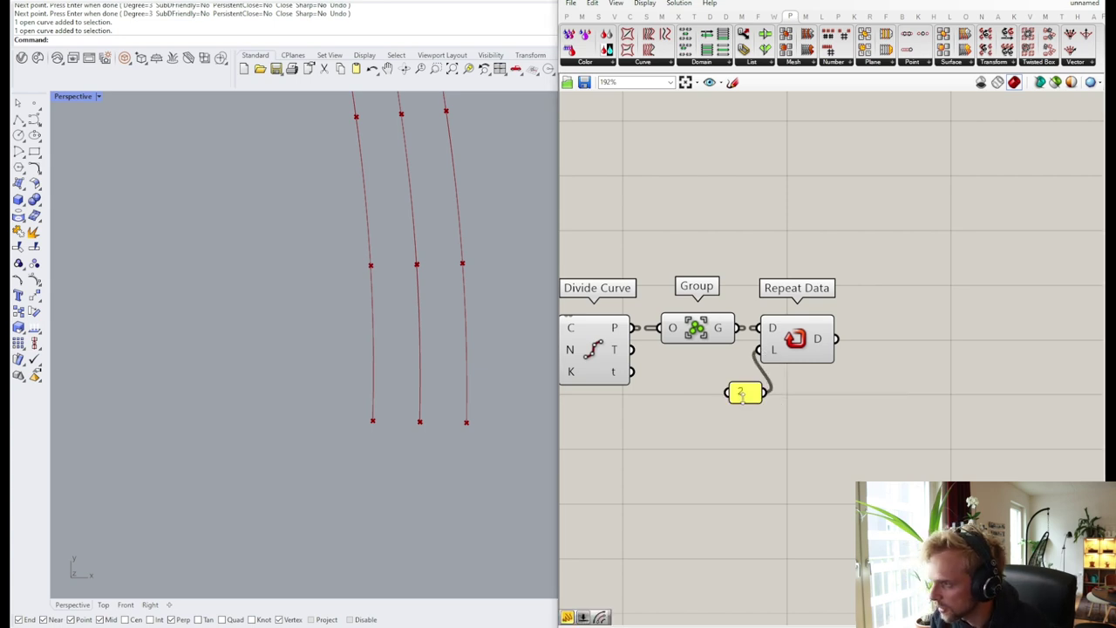
drag(739, 387, 685, 358)
click(766, 406)
click(806, 325)
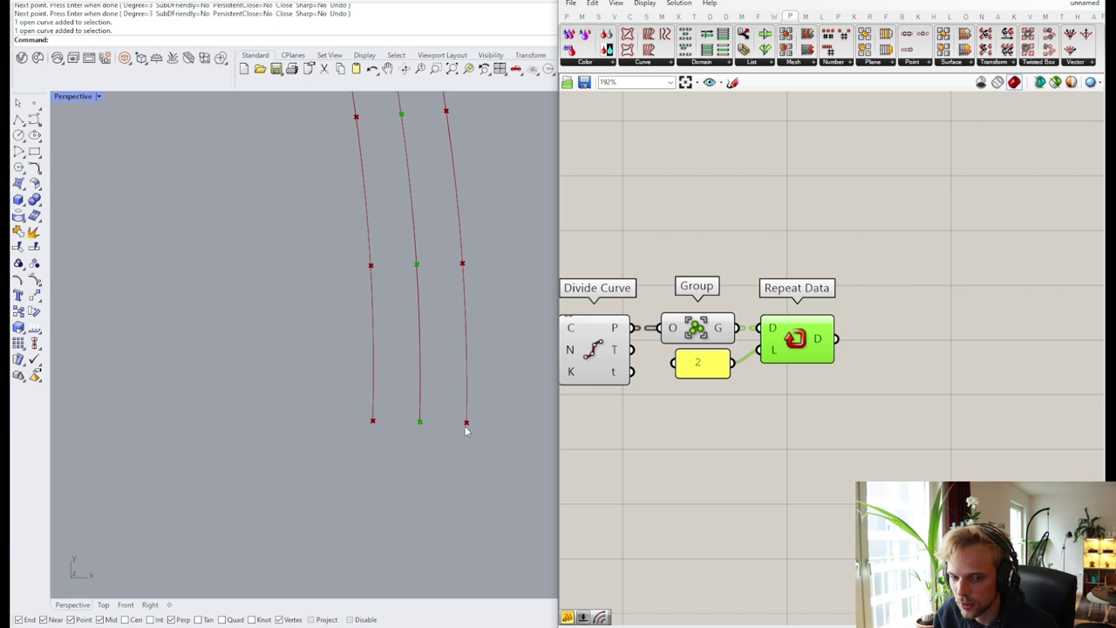
click(964, 378)
Step: Delete the upper Divide Curve, Group, Repeat Data and their inputs, plus the lower Divide Curve with its Count slider
scroll(877, 398, down, 3)
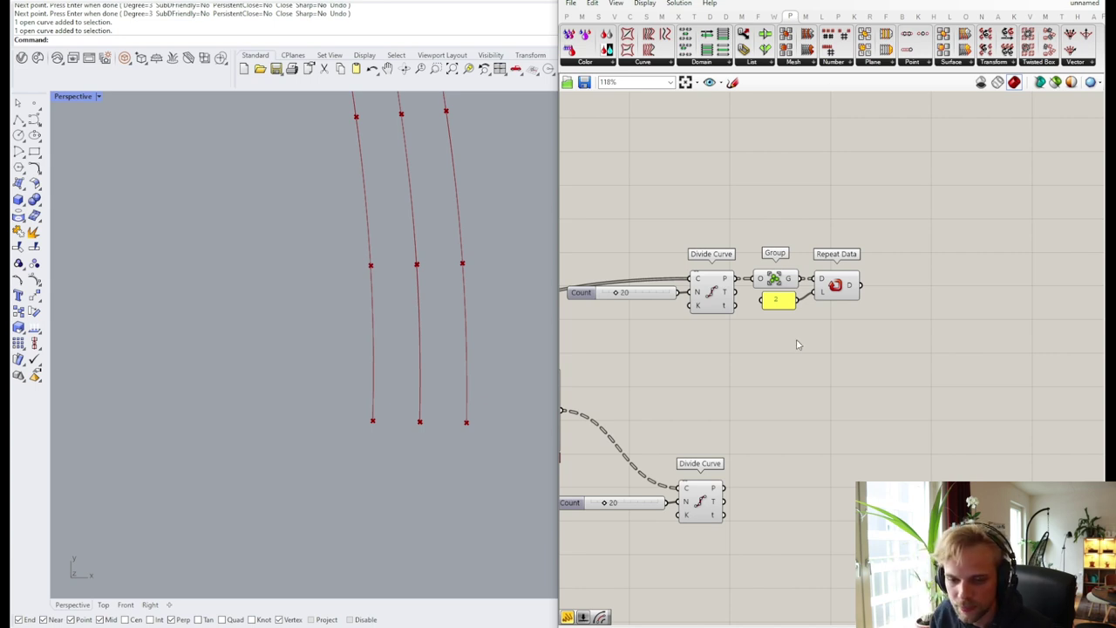
drag(931, 384, 593, 193)
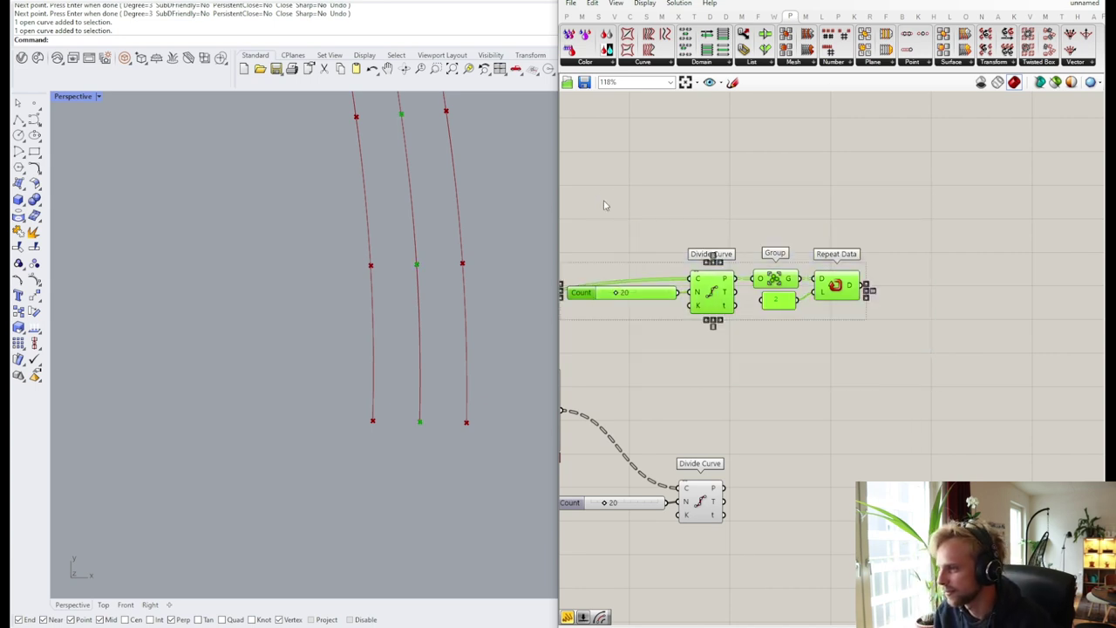
scroll(799, 283, down, 3)
right_drag(799, 284, 852, 280)
key(Delete)
drag(873, 460, 755, 358)
key(Delete)
Step: Set the Boolean toggle feeding Offset Curve's B input to False
scroll(684, 350, up, 4)
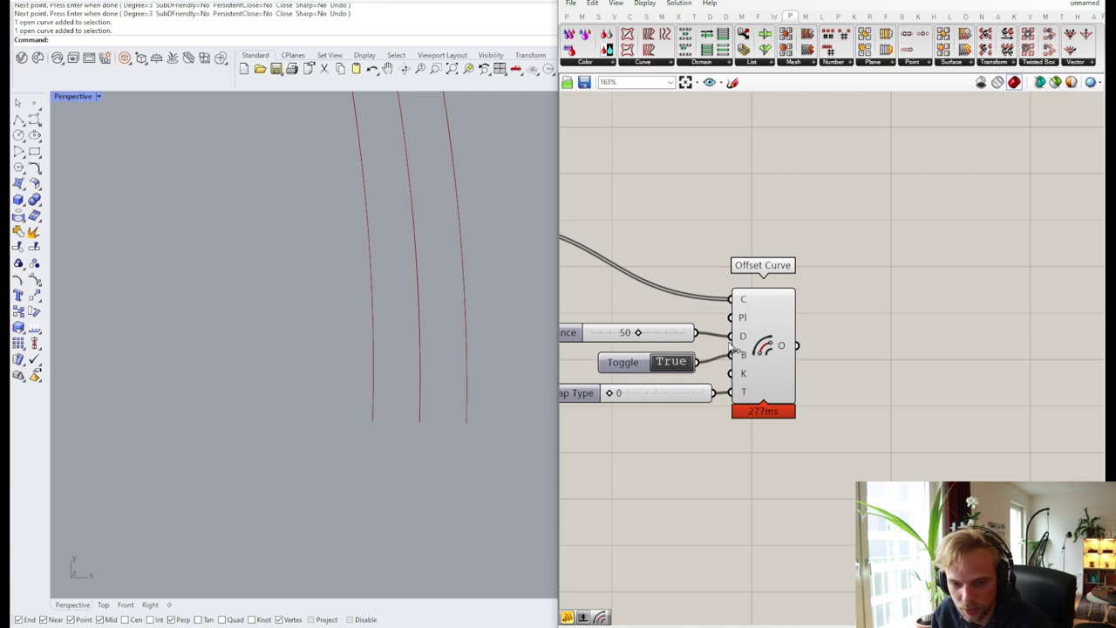
click(671, 363)
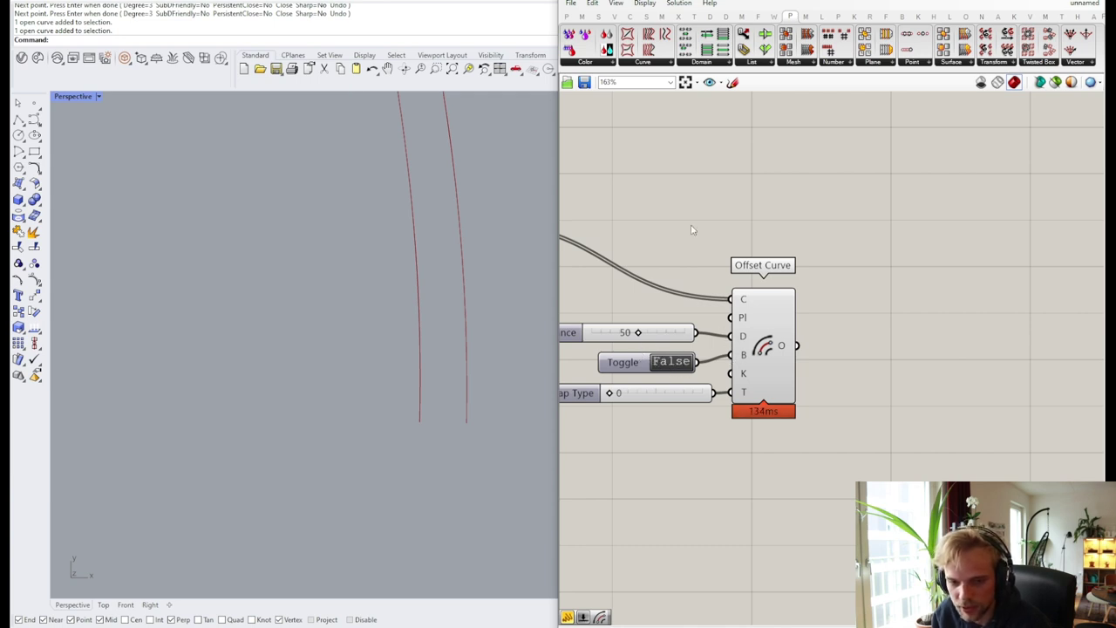
scroll(693, 231, down, 3)
Step: Add a Divide Curve component above Offset Curve and feed its curve input from the Merge result
double_click(723, 272)
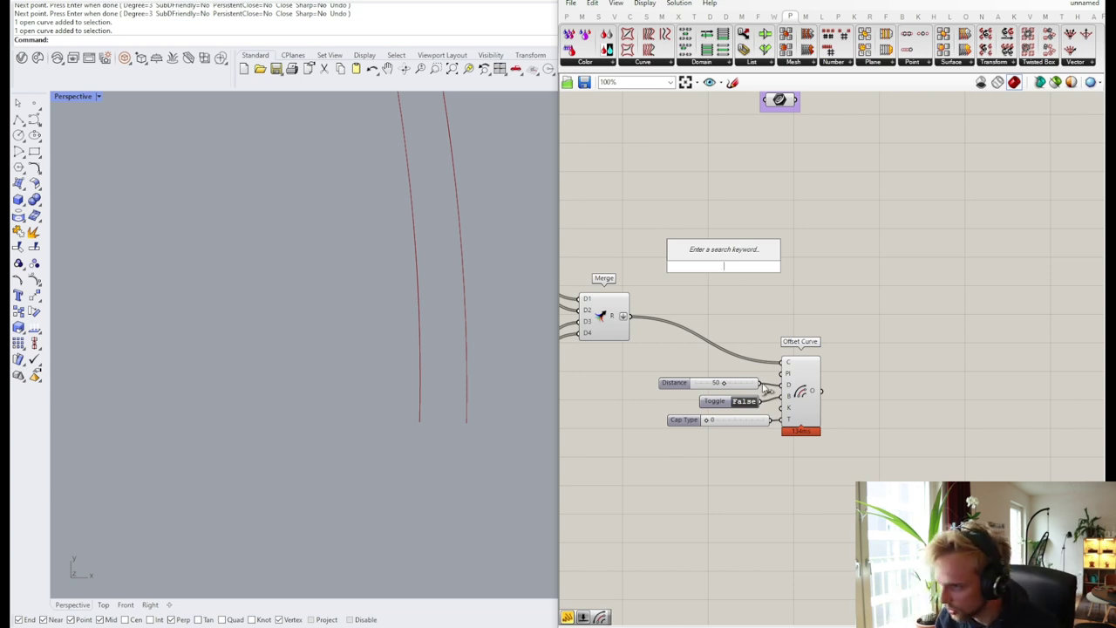
double_click(733, 300)
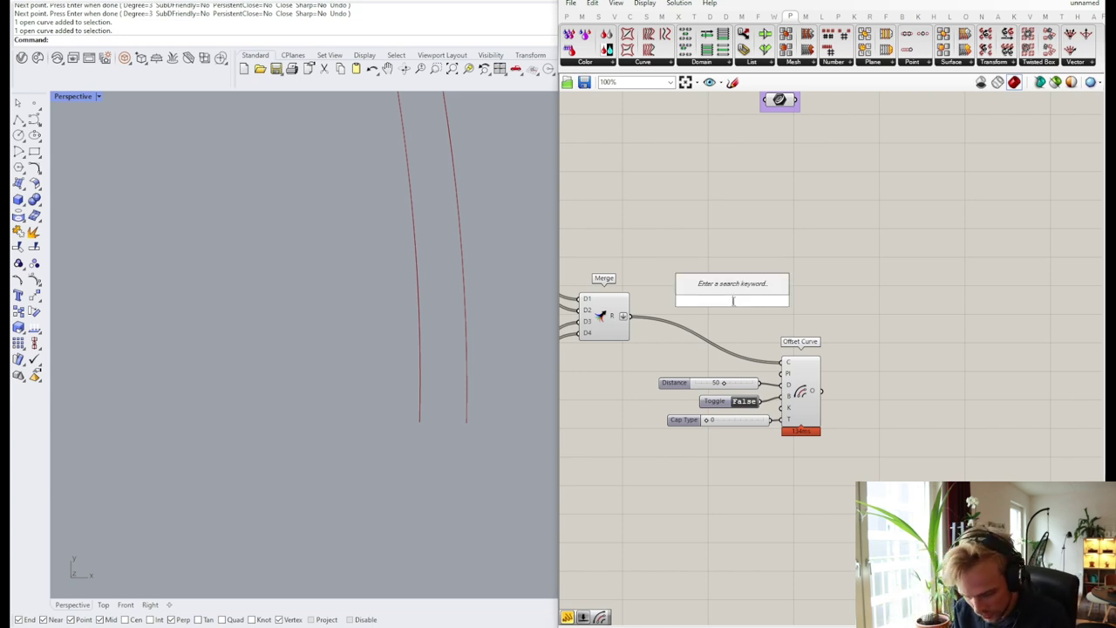
text(divide)
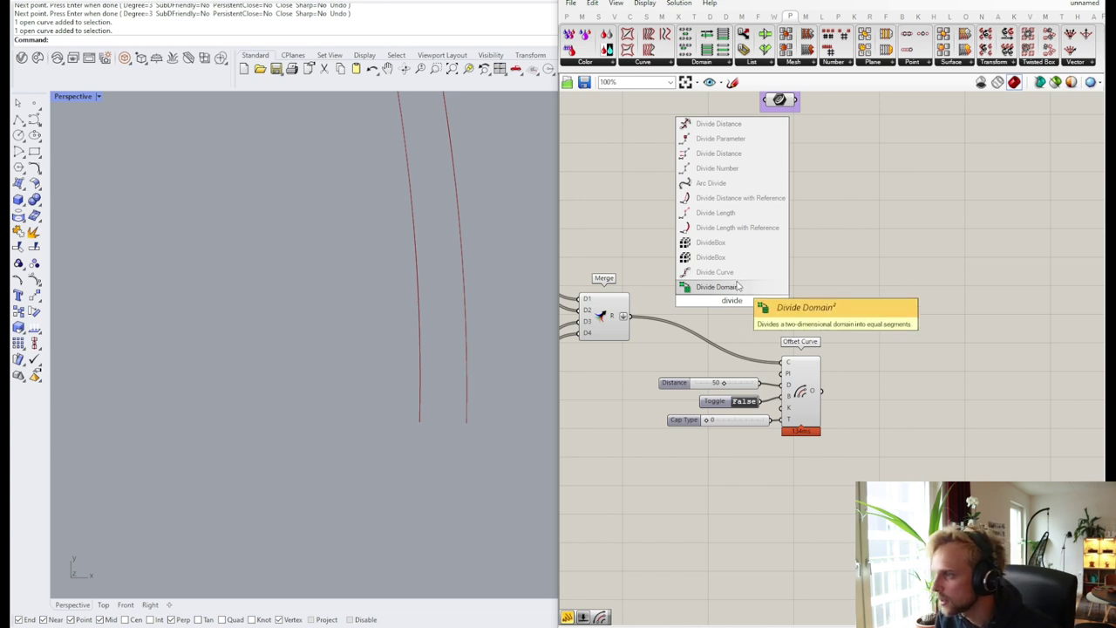
click(734, 271)
drag(634, 315, 830, 265)
Step: Add a number slider set to 20 and connect it to the new Divide Curve's count input
double_click(718, 207)
text(20)
key(Return)
drag(735, 206, 785, 274)
Step: Duplicate the Divide Curve component together with its Count slider of 20 and place the copies below the originals, beside Offset Curve
scroll(776, 257, up, 2)
drag(882, 334, 741, 249)
key(ctrl+c)
key(ctrl+v)
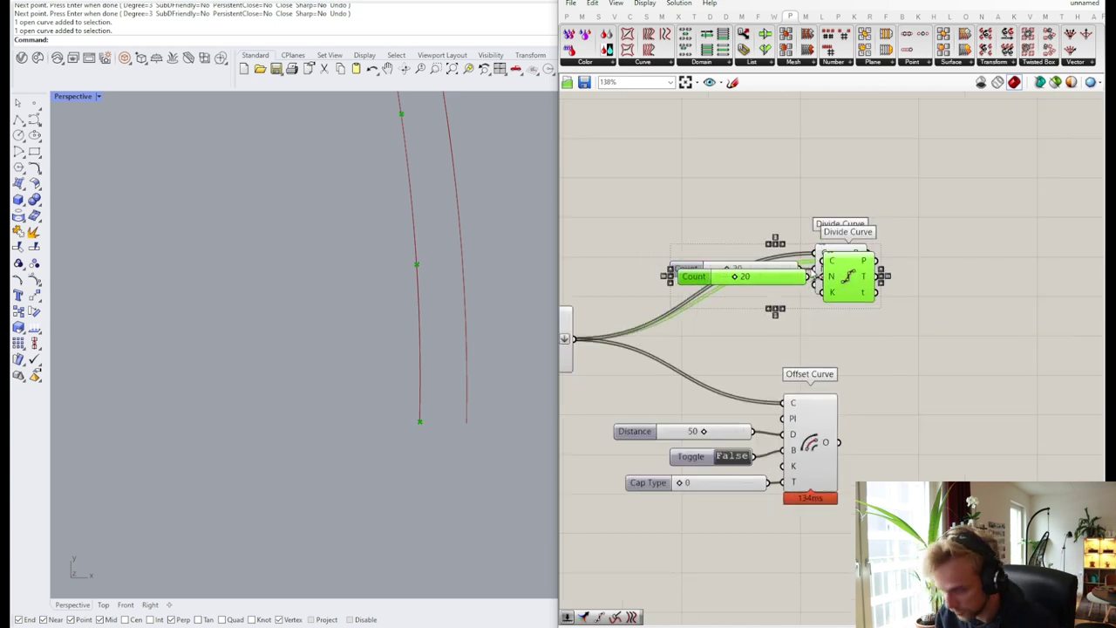
drag(843, 280, 966, 539)
click(931, 455)
Step: Feed the duplicated Divide Curve's curve input from Offset Curve's output and flatten that output
drag(839, 442, 943, 519)
right_drag(916, 413, 837, 402)
right_drag(852, 357, 812, 409)
drag(834, 381, 851, 291)
right_drag(710, 471, 748, 405)
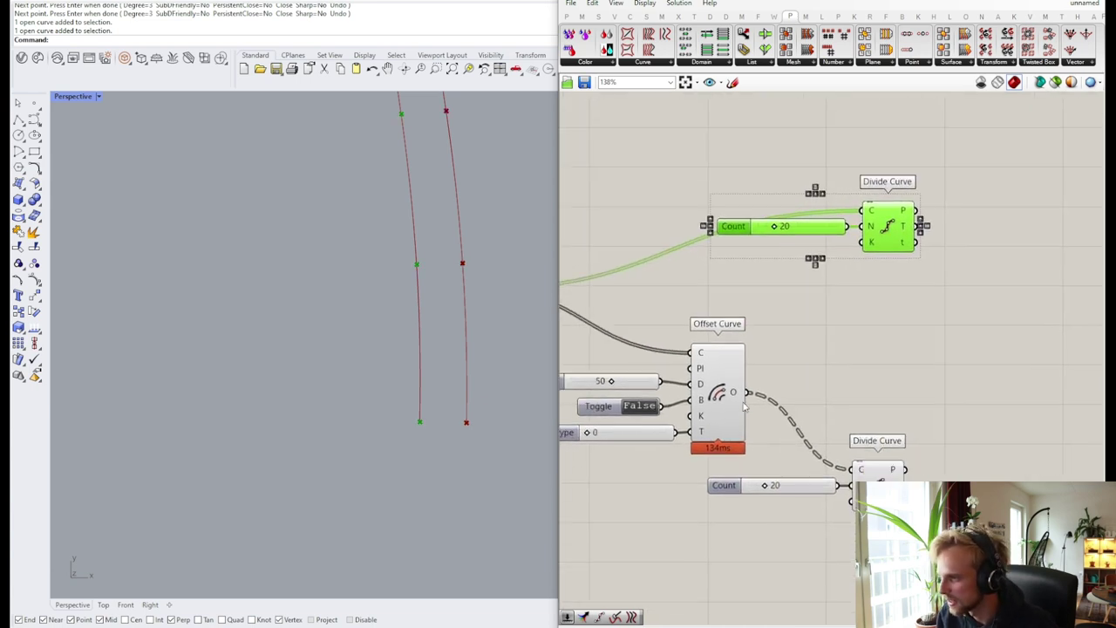
scroll(729, 388, up, 1)
mouse_move(734, 398)
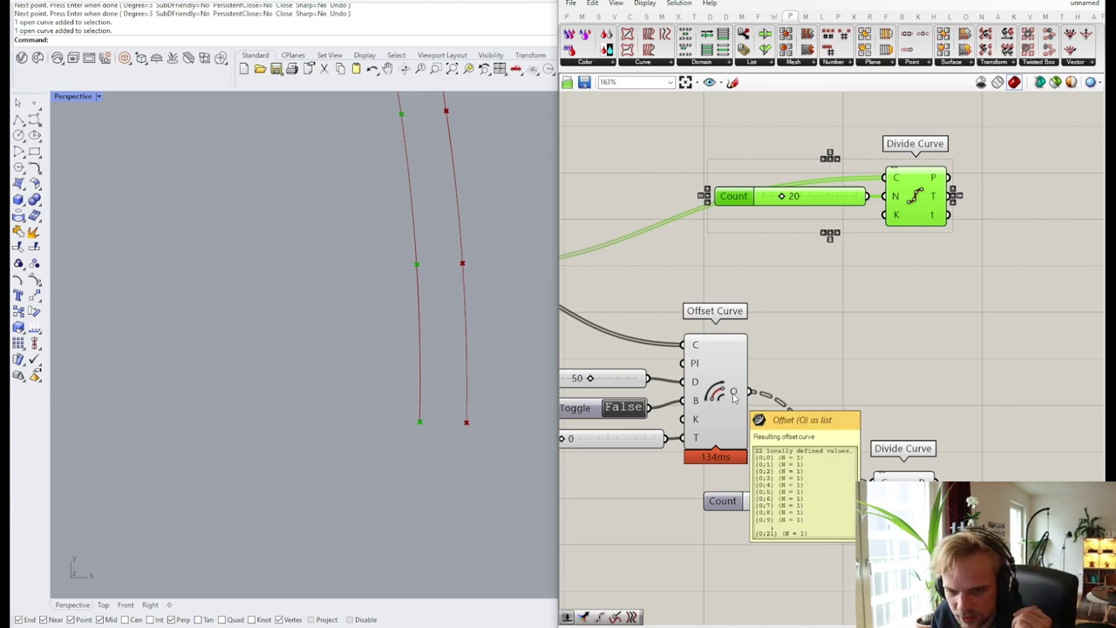
right_click(734, 397)
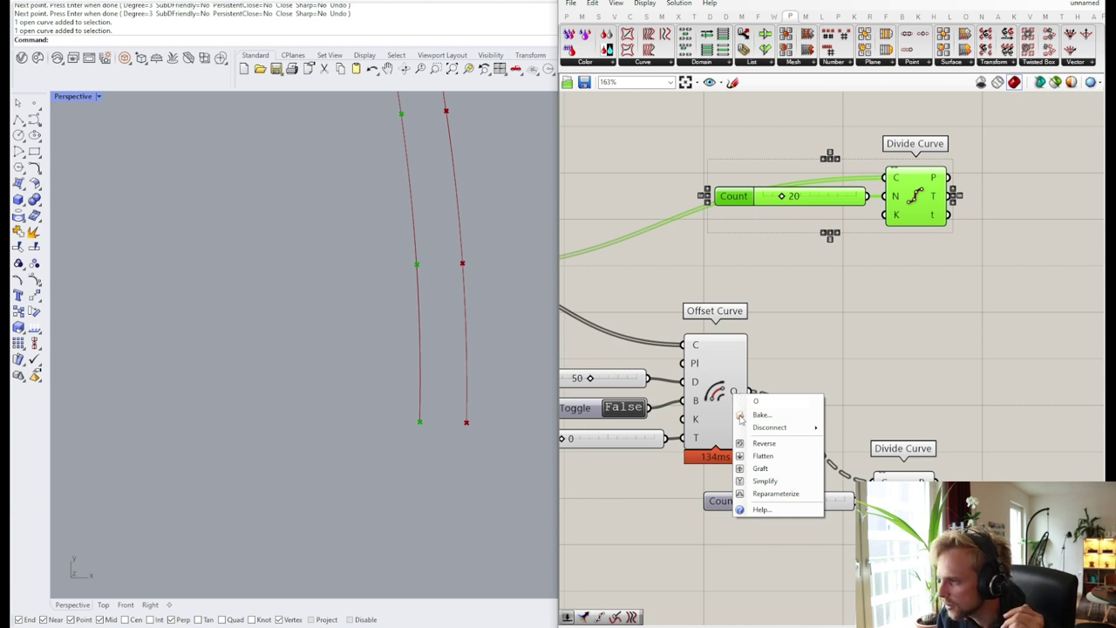
click(762, 455)
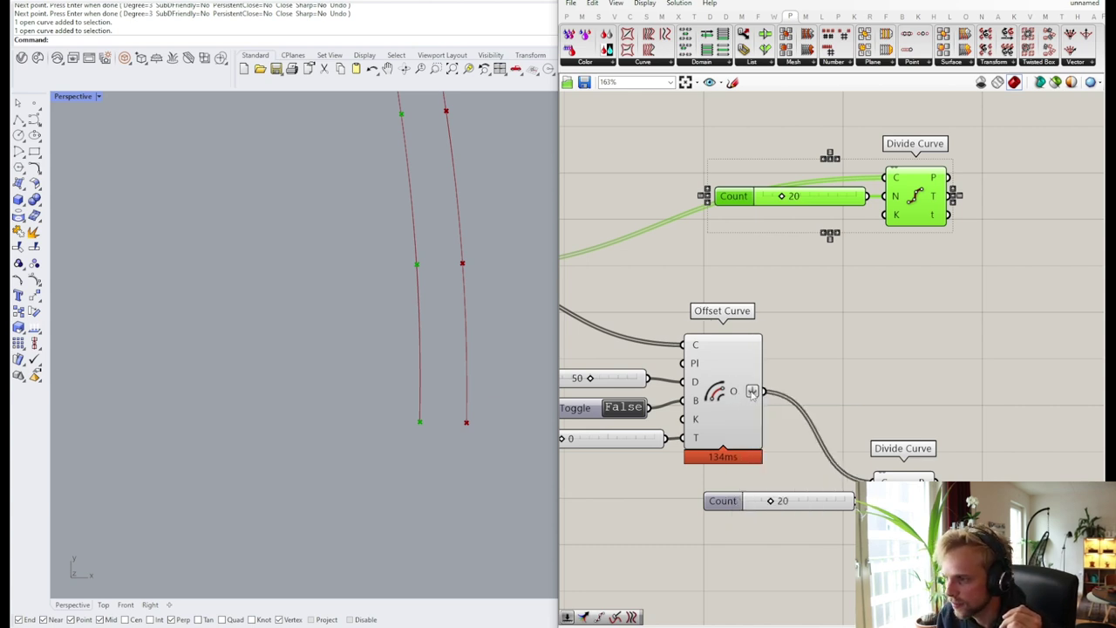
scroll(837, 375, down, 3)
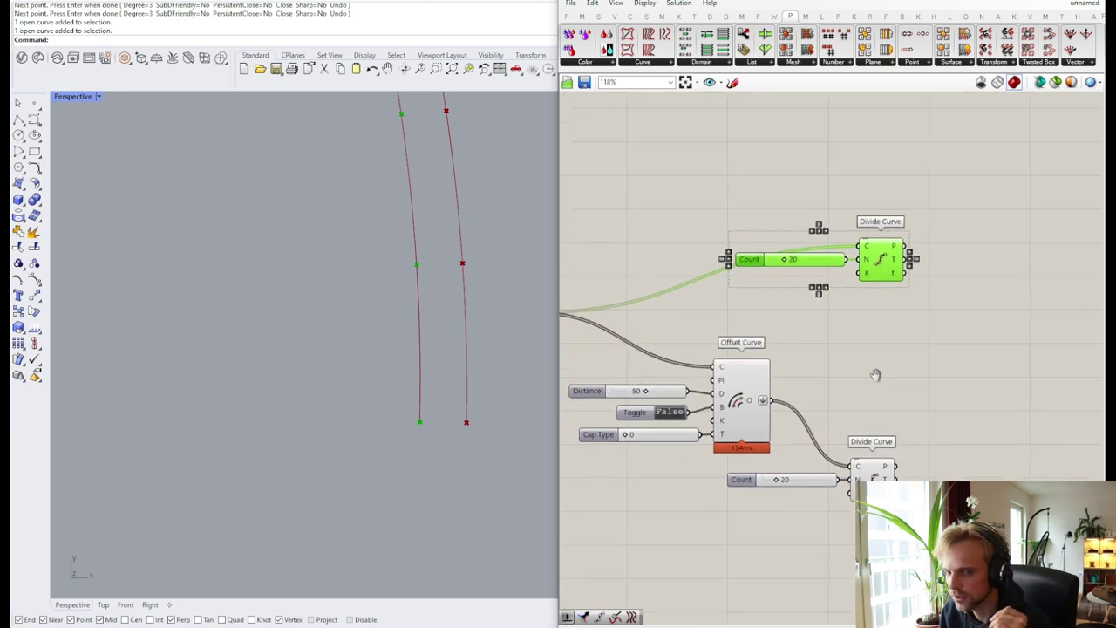
Step: Align the two Divide Curve components and their Count sliders one above the other, beyond Offset Curve
drag(892, 327, 893, 353)
click(964, 383)
right_drag(998, 424, 911, 364)
drag(922, 488, 863, 367)
click(892, 314)
right_drag(887, 298, 876, 326)
drag(877, 332, 704, 270)
drag(787, 305, 853, 305)
click(918, 346)
Step: Compare the division points of the original curves with those of the offset curves in the viewport
click(863, 393)
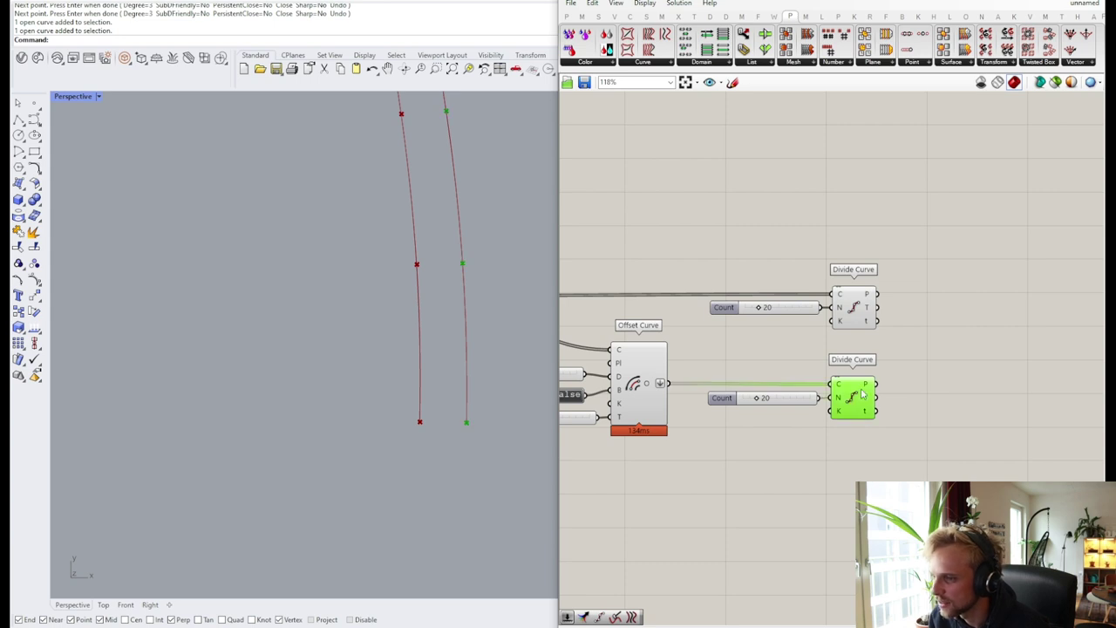
click(855, 305)
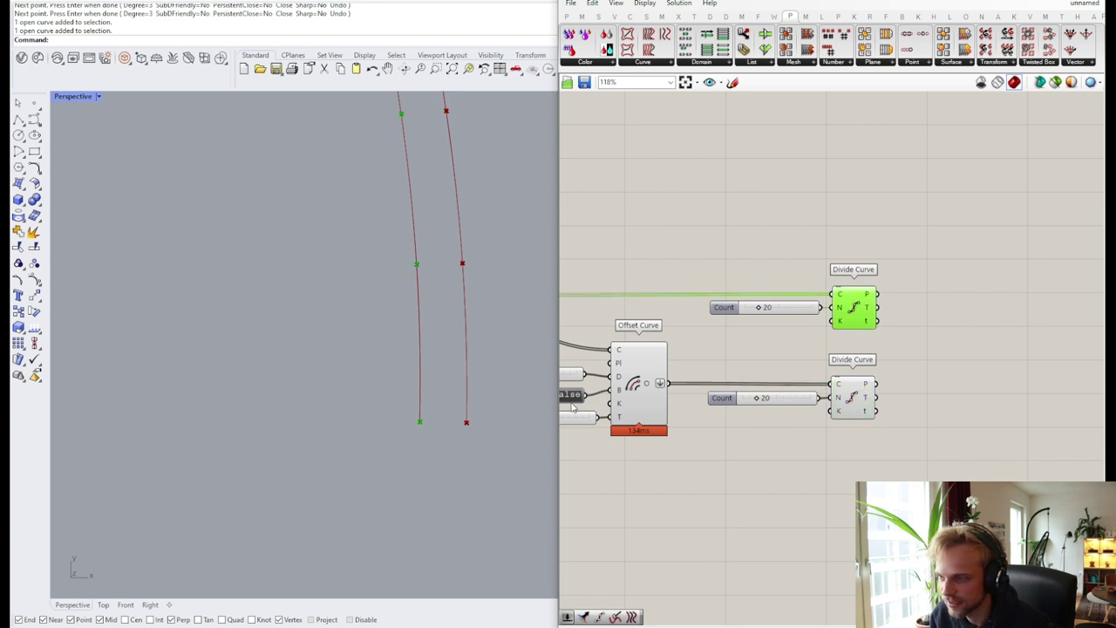
click(859, 426)
click(860, 397)
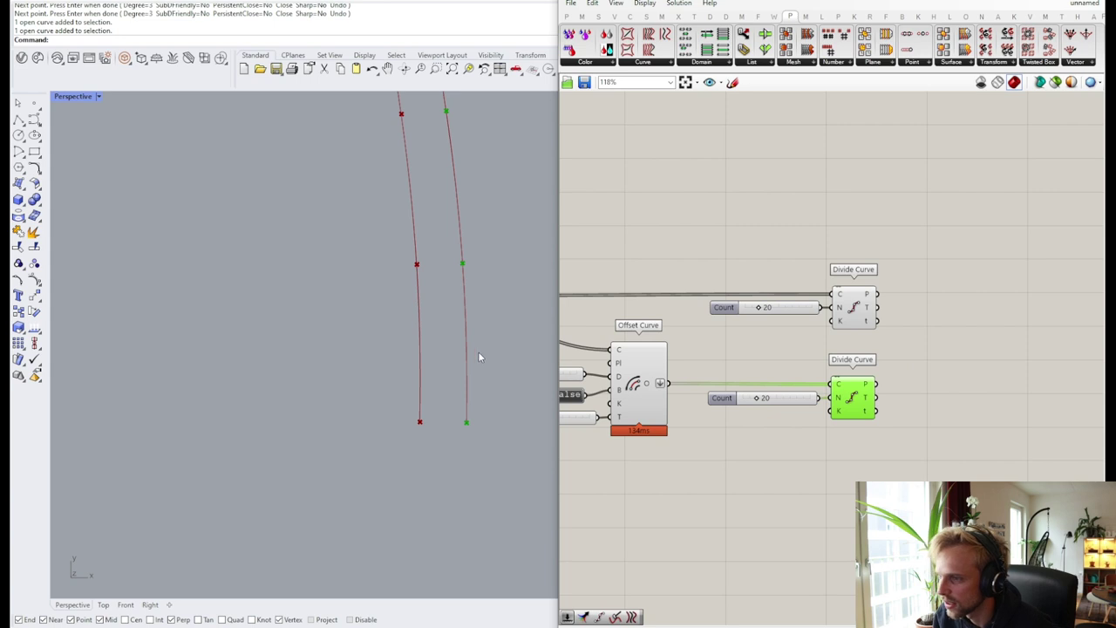
scroll(478, 356, down, 3)
scroll(440, 233, up, 3)
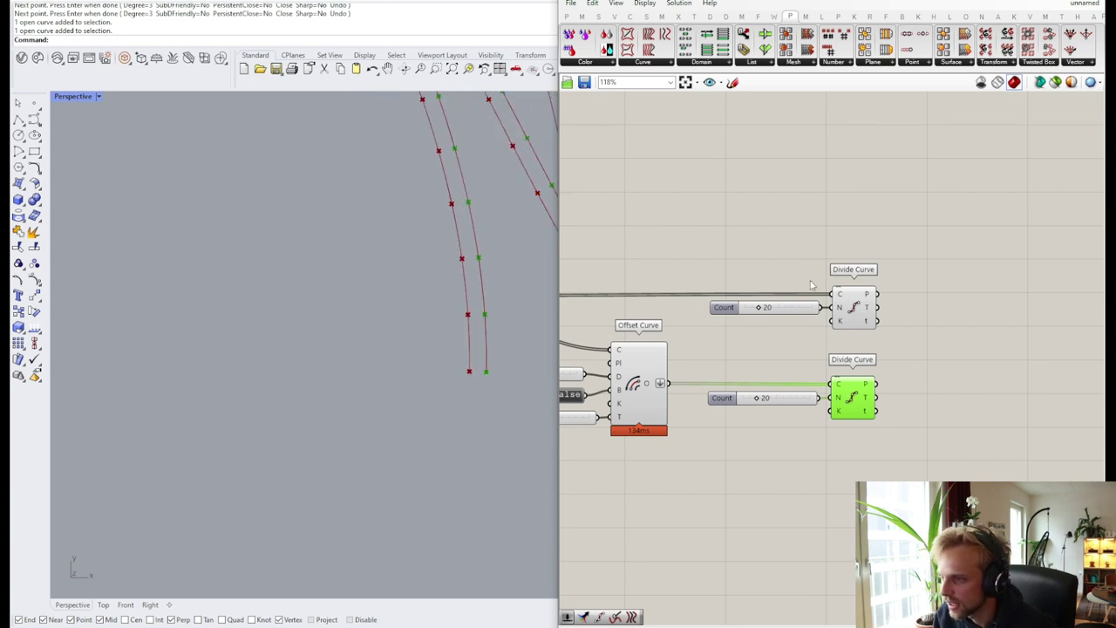
click(850, 312)
Step: Add a Vector 2Pt component with the lower Divide Curve's points as A and the upper Divide Curve's points as B
right_drag(948, 346, 864, 349)
double_click(863, 345)
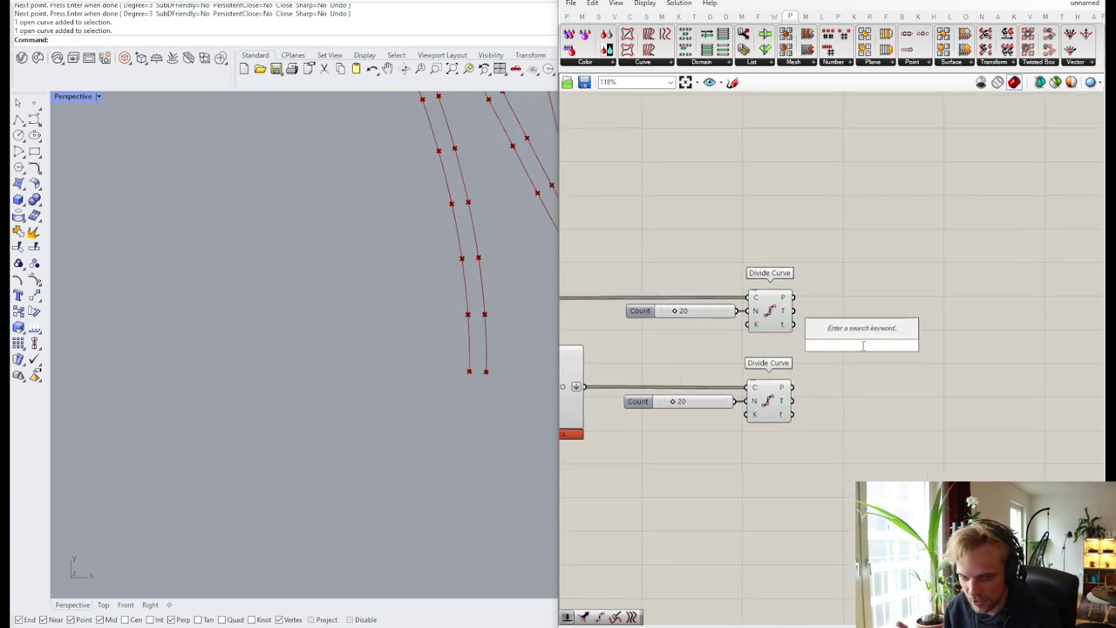
text(vector)
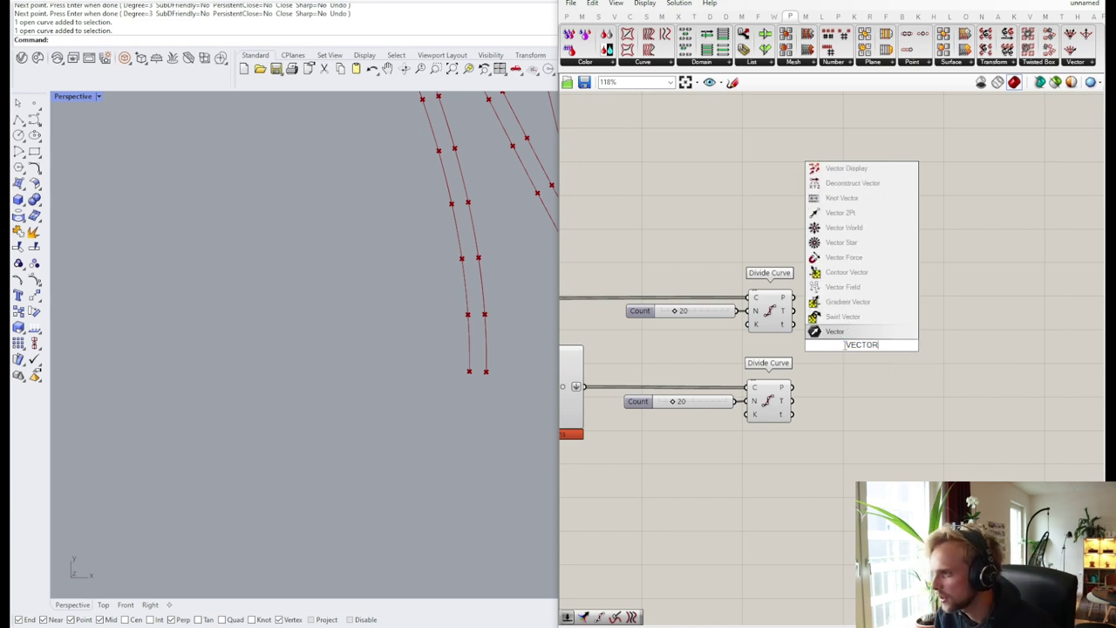
click(838, 212)
scroll(789, 299, up, 2)
click(768, 400)
drag(792, 388, 832, 334)
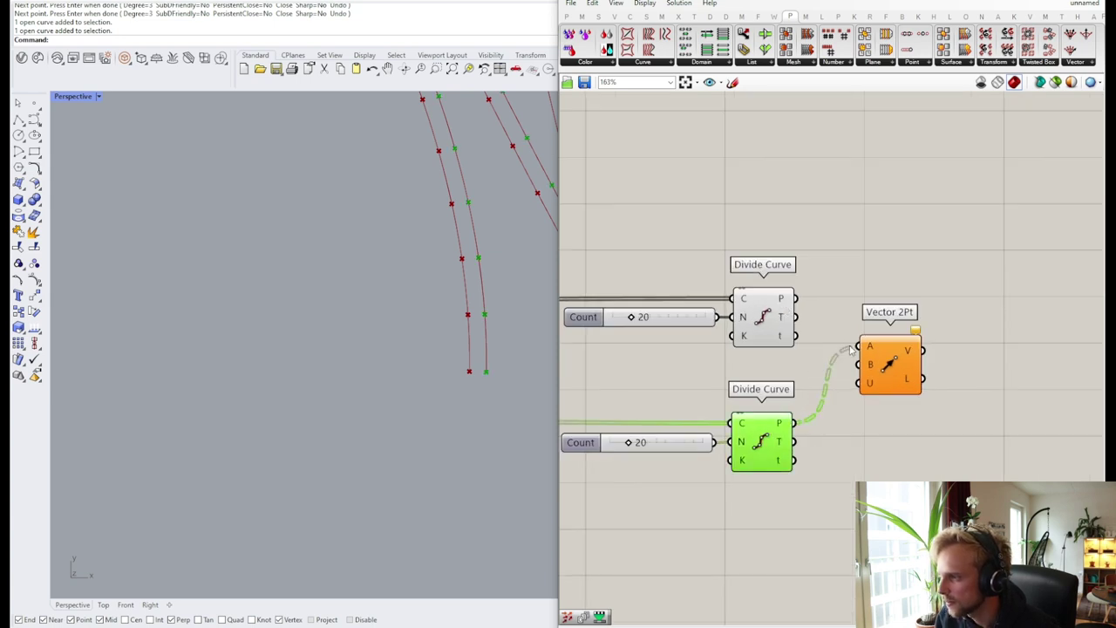
drag(795, 298, 924, 464)
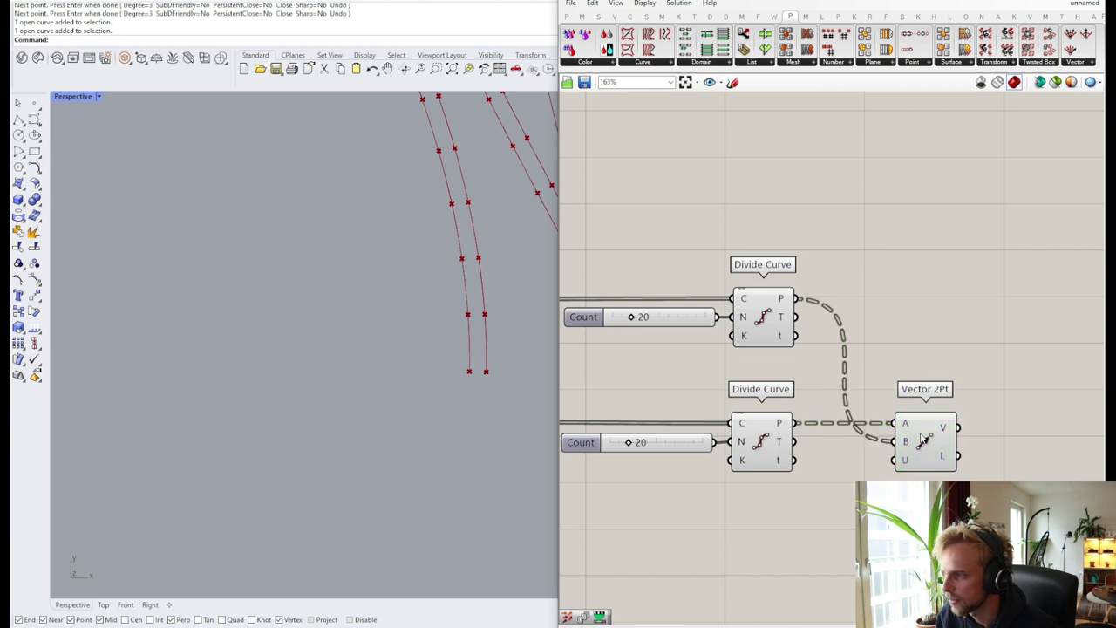
right_drag(922, 439, 896, 412)
drag(896, 406, 872, 411)
Step: Add a Vector Display component, taking its vectors from Vector 2Pt and its anchor points from the lower Divide Curve
right_drag(767, 483, 686, 404)
click(755, 456)
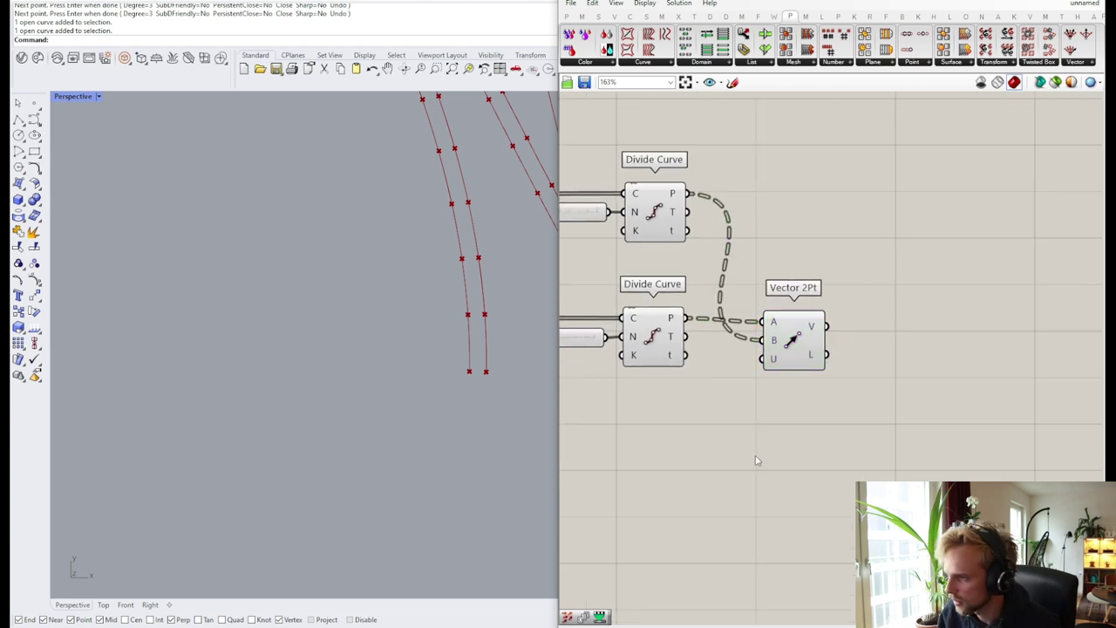
double_click(757, 460)
text(VECTOR D)
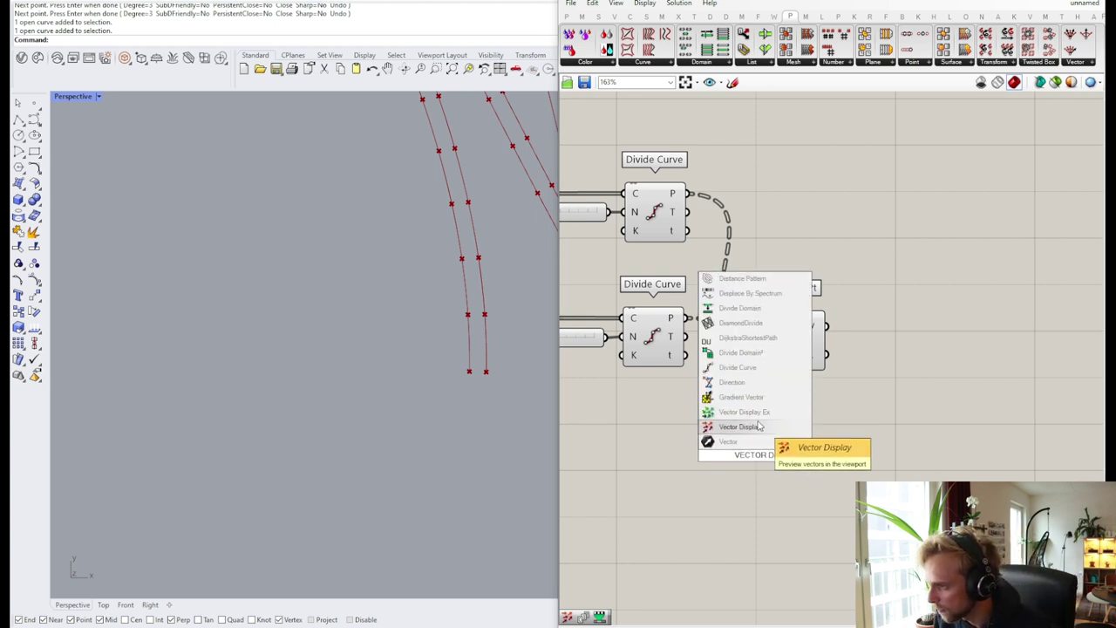
click(740, 426)
drag(779, 402, 889, 239)
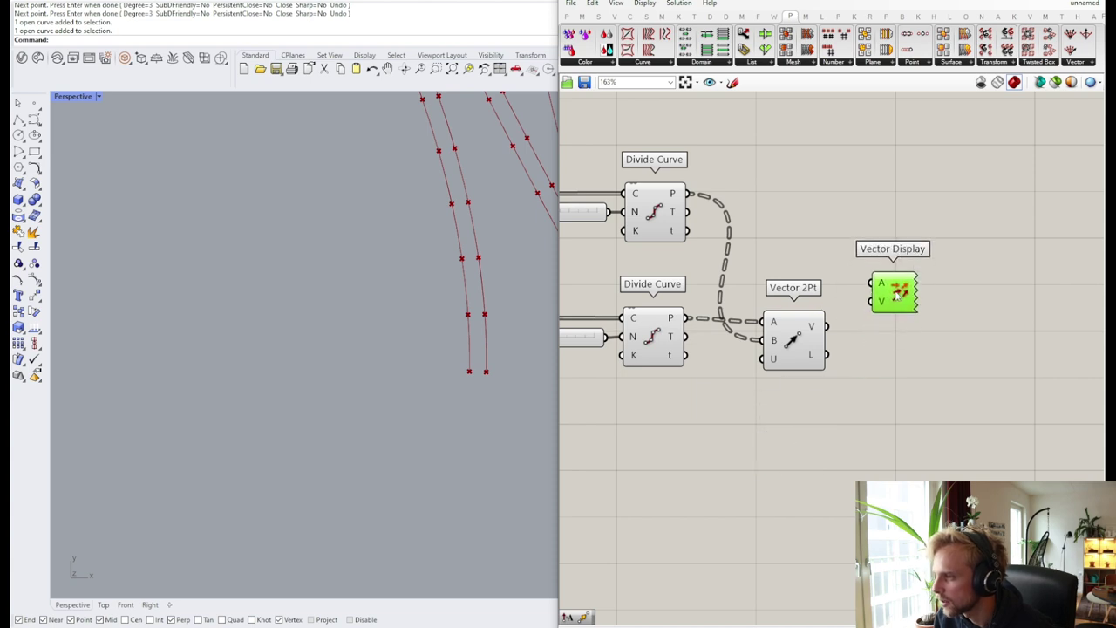
scroll(839, 289, up, 2)
drag(824, 325, 879, 301)
drag(660, 315, 824, 190)
Step: Examine the displayed vectors between the original and offset curves, up close and across the whole curve network
scroll(488, 355, up, 8)
scroll(440, 419, down, 8)
scroll(390, 296, up, 4)
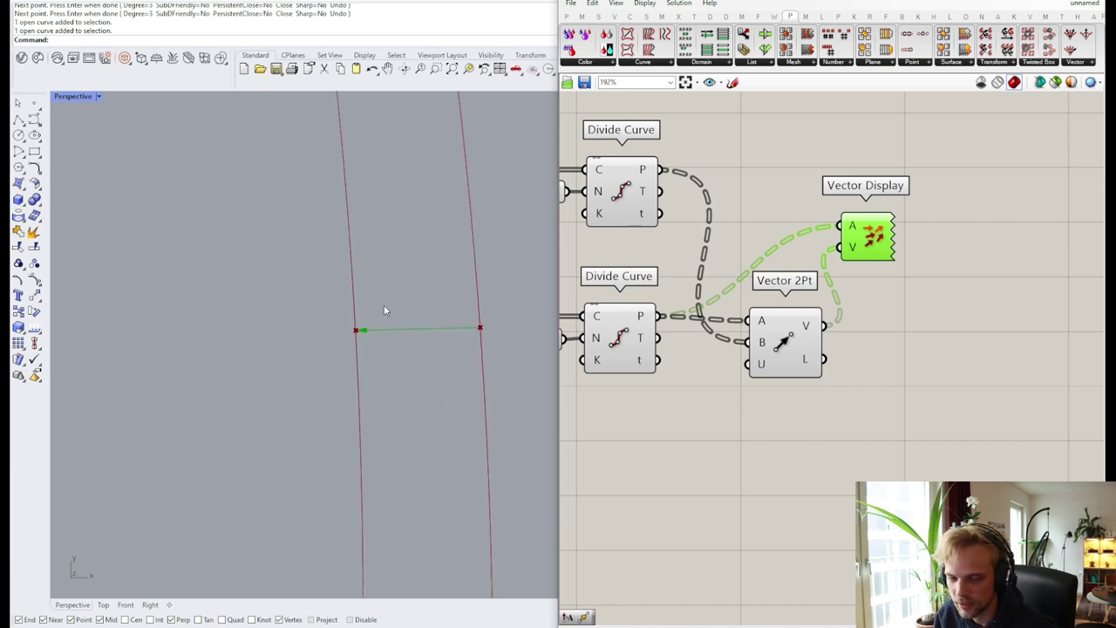
right_drag(401, 229, 409, 306)
scroll(406, 301, down, 5)
scroll(409, 267, down, 4)
shift+right_drag(408, 268, 319, 399)
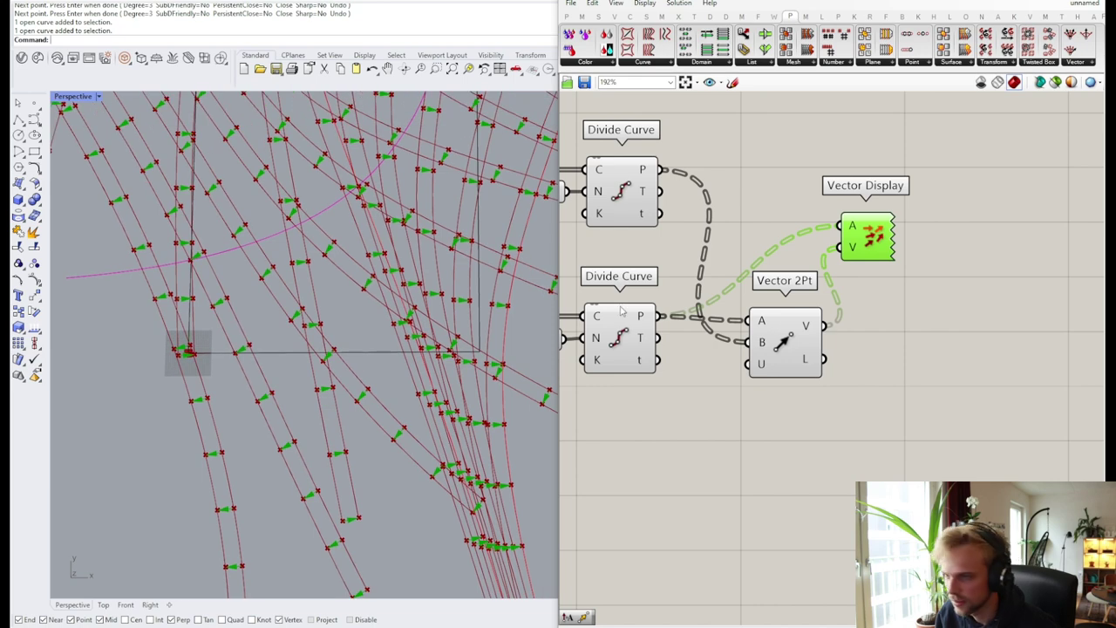
Step: Turn off the preview of Offset Curve
scroll(716, 311, down, 2)
right_drag(713, 318, 875, 400)
scroll(757, 486, down, 2)
right_drag(741, 498, 820, 446)
drag(745, 433, 649, 315)
middle_click(678, 311)
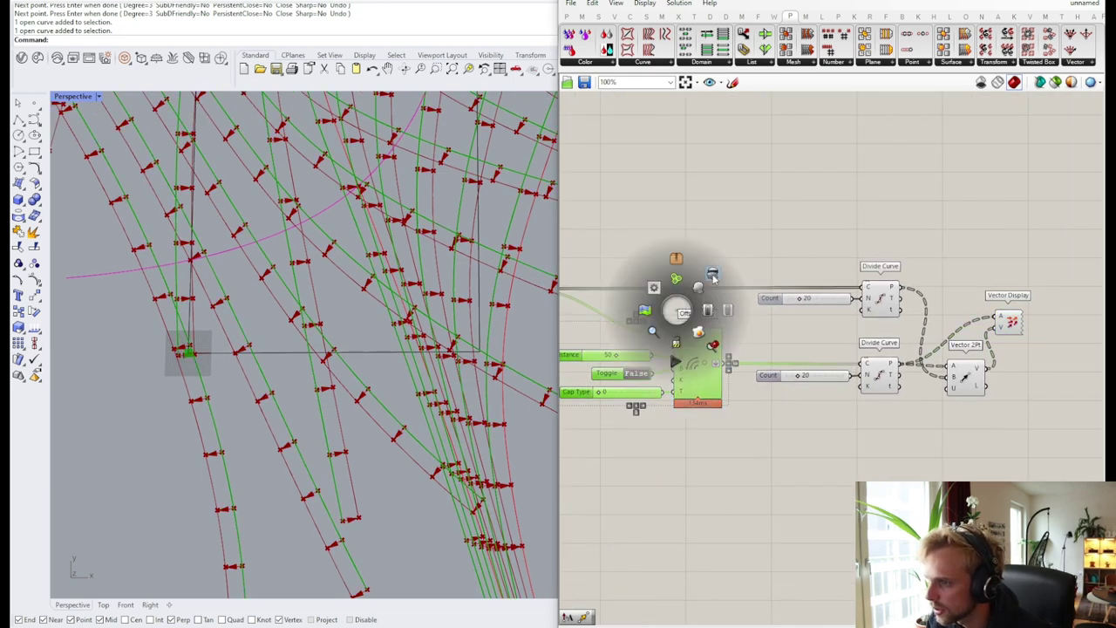
click(712, 275)
click(685, 270)
Step: Turn off the preview of the lower Divide Curve
right_drag(697, 384, 823, 393)
right_drag(641, 351, 681, 374)
scroll(737, 367, down, 2)
right_drag(933, 356, 832, 337)
scroll(833, 336, up, 3)
drag(871, 442, 834, 373)
middle_click(835, 372)
click(867, 342)
click(943, 254)
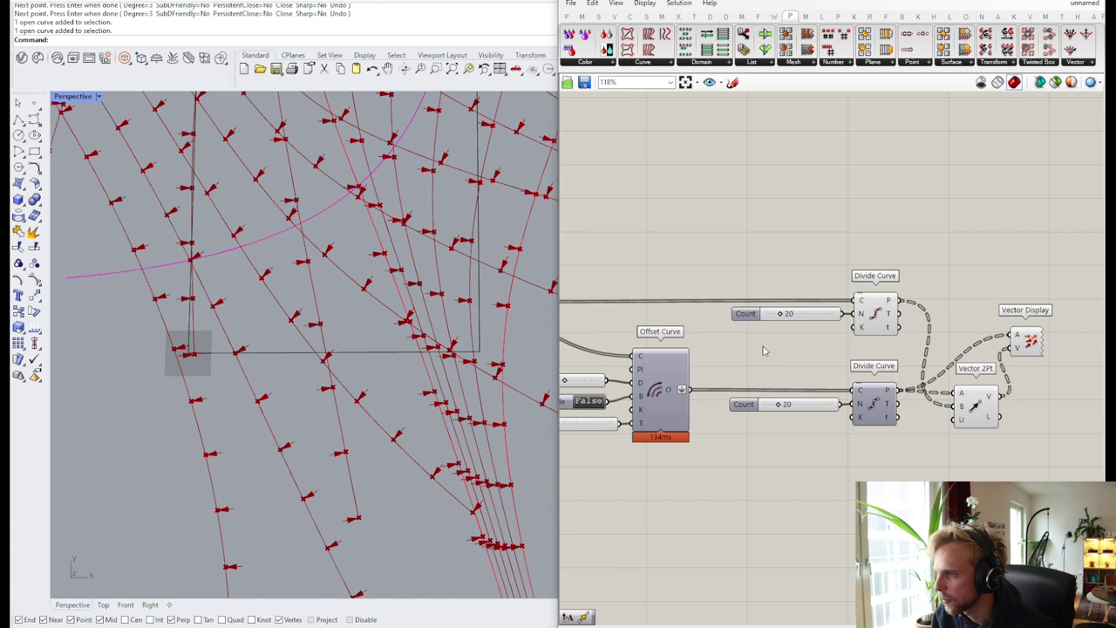
Step: Reverse Vector 2Pt's inputs so A takes the upper Divide Curve's points and B takes the lower Divide Curve's points
scroll(221, 431, up, 5)
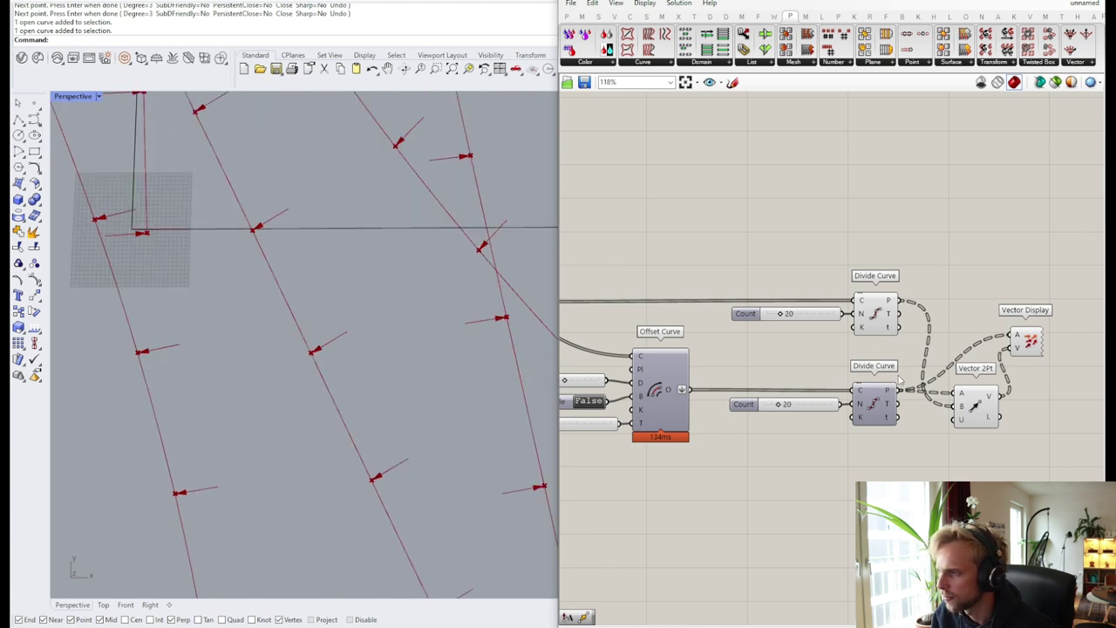
right_drag(890, 380, 837, 340)
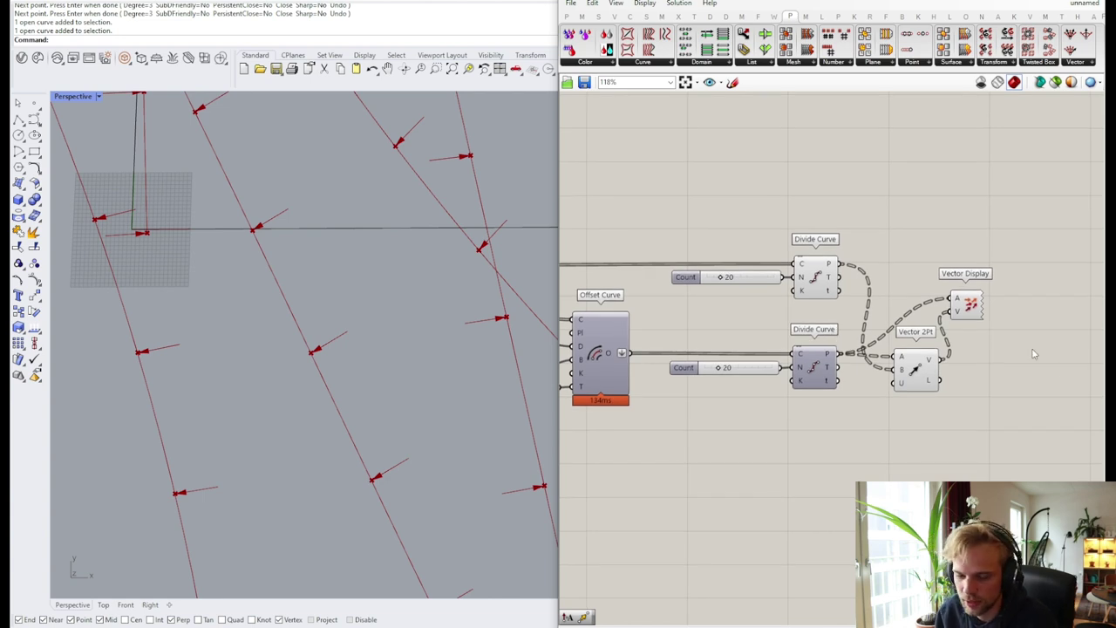
mouse_move(921, 382)
mouse_down()
mouse_move(915, 325)
mouse_move(922, 380)
mouse_up()
drag(858, 277, 829, 265)
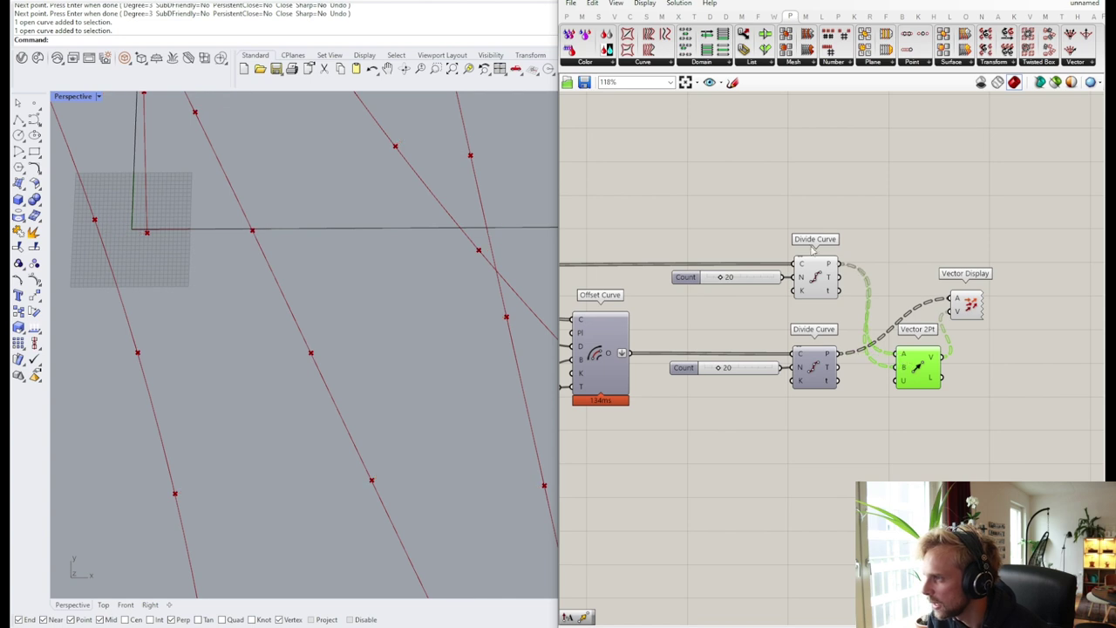
drag(842, 359, 839, 353)
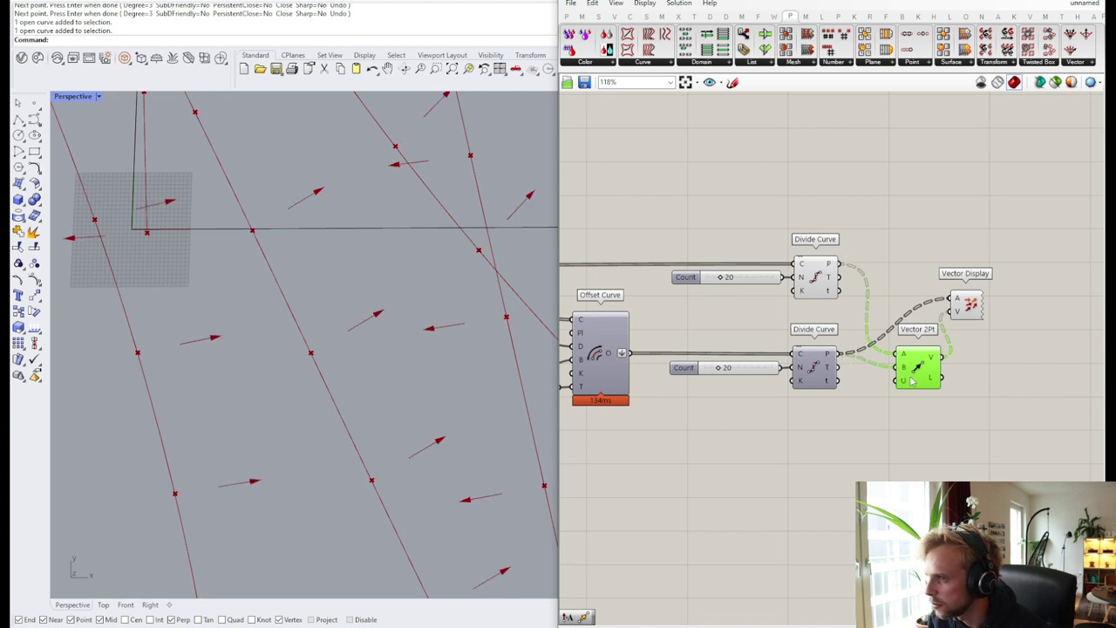
drag(916, 376, 914, 362)
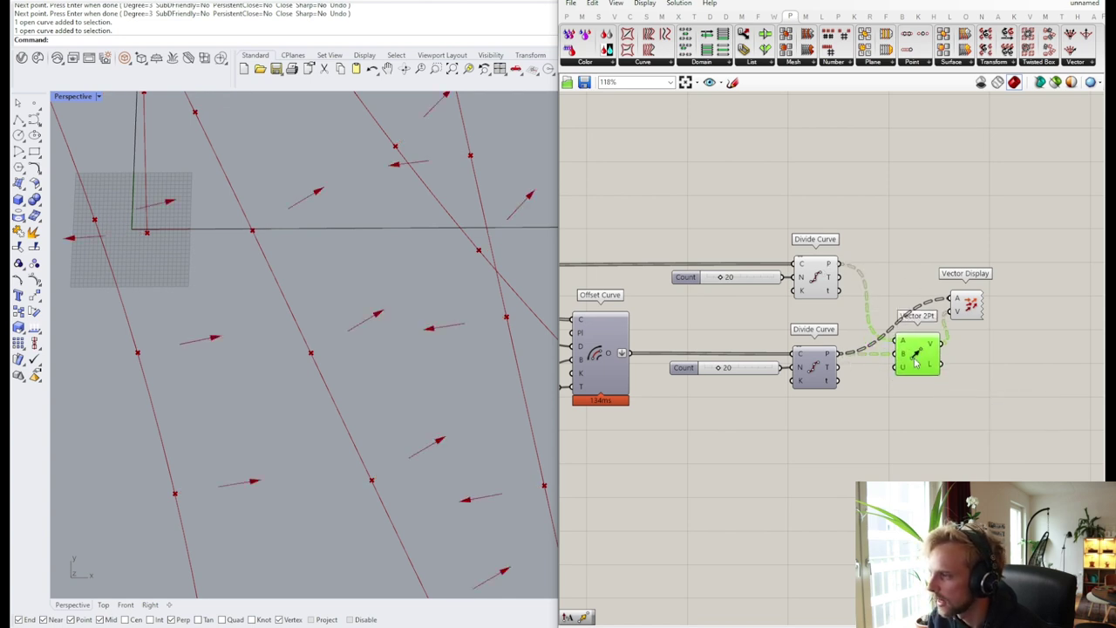
Step: Turn off the preview of the upper Divide Curve
click(807, 278)
middle_click(811, 275)
click(846, 239)
click(866, 221)
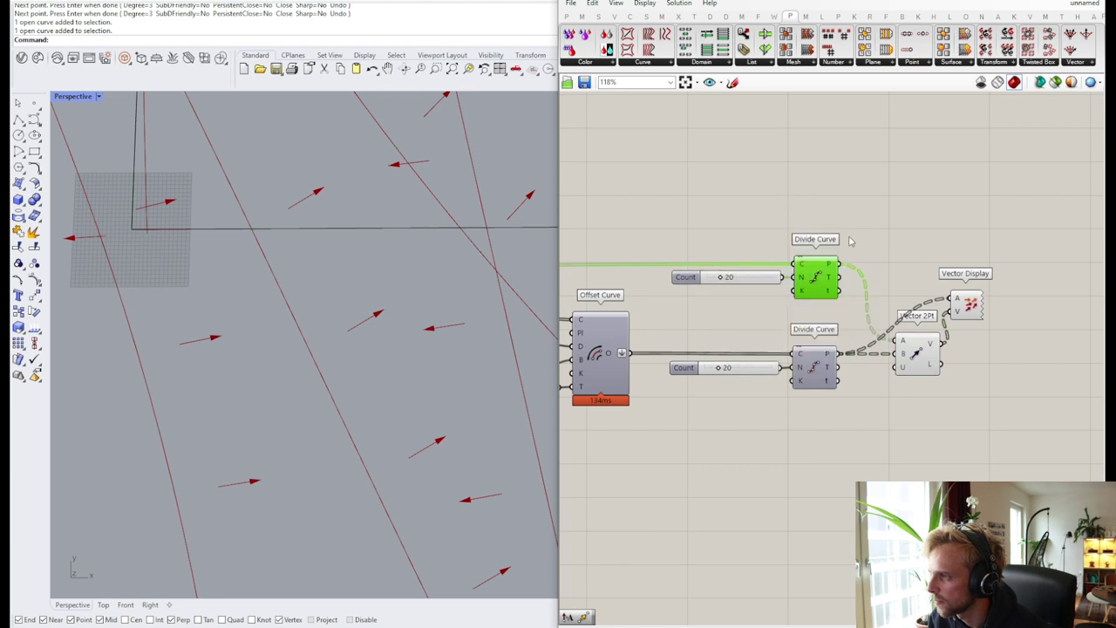
Step: Turn Offset Curve's preview back on
right_drag(728, 336, 906, 327)
click(783, 321)
middle_click(783, 320)
click(804, 298)
click(791, 209)
scroll(796, 252, down, 1)
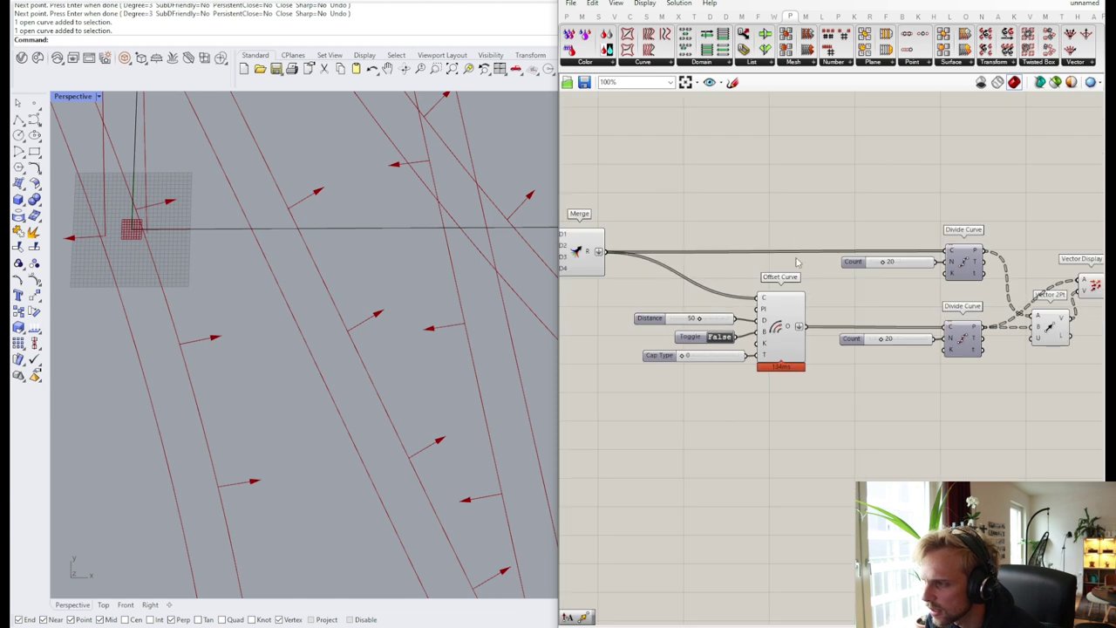
Step: Anchor Vector Display at the upper Divide Curve's points and move the component level with that Divide Curve
right_drag(990, 336, 908, 342)
drag(907, 254, 1013, 258)
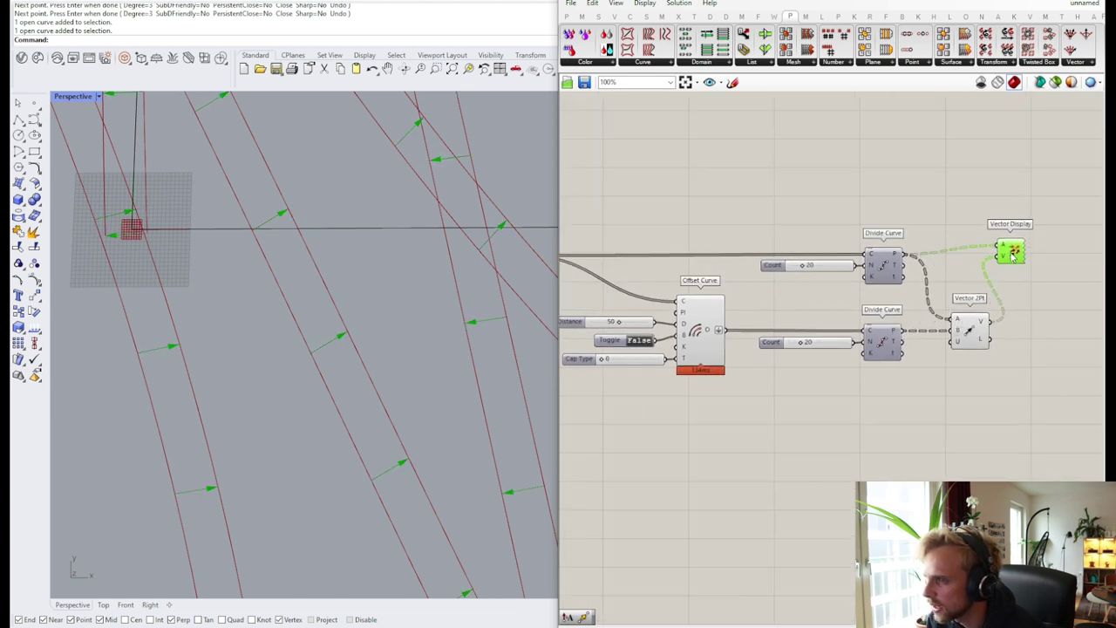
click(1041, 346)
Step: Review the Divide Curve and Vector 2Pt wiring and check the vector directions across the full curve network
scroll(898, 302, down, 2)
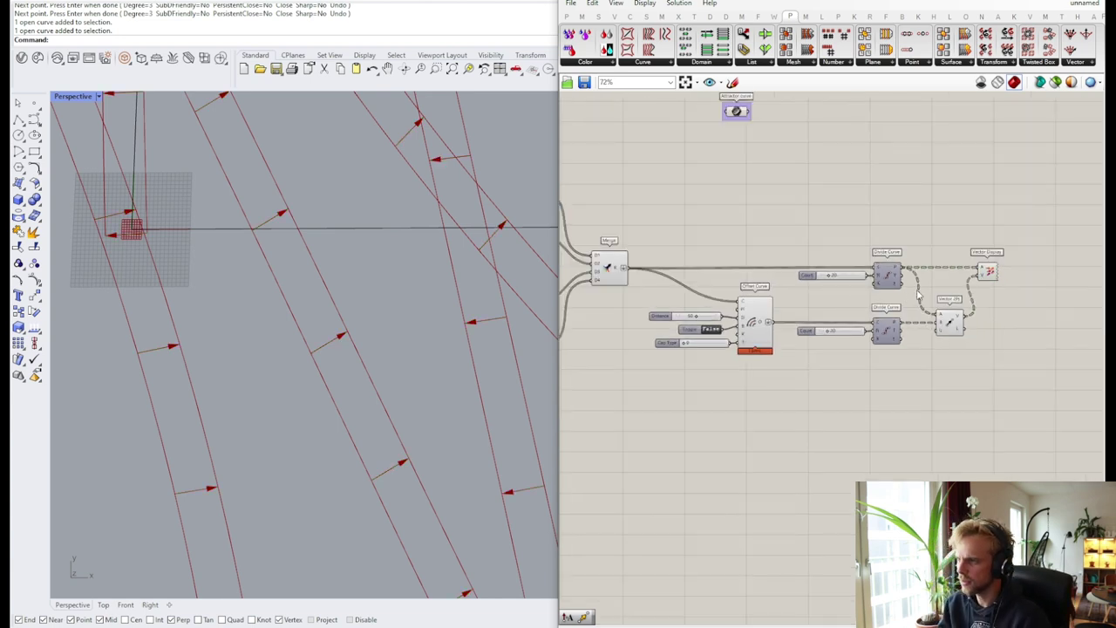
scroll(930, 299, up, 1)
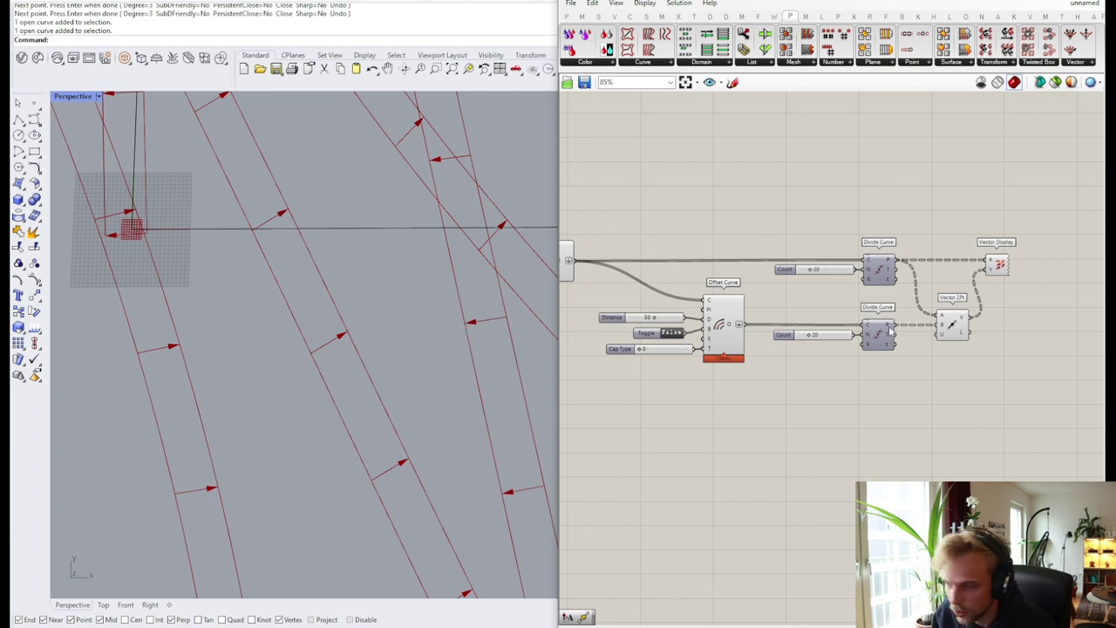
right_drag(849, 335, 833, 333)
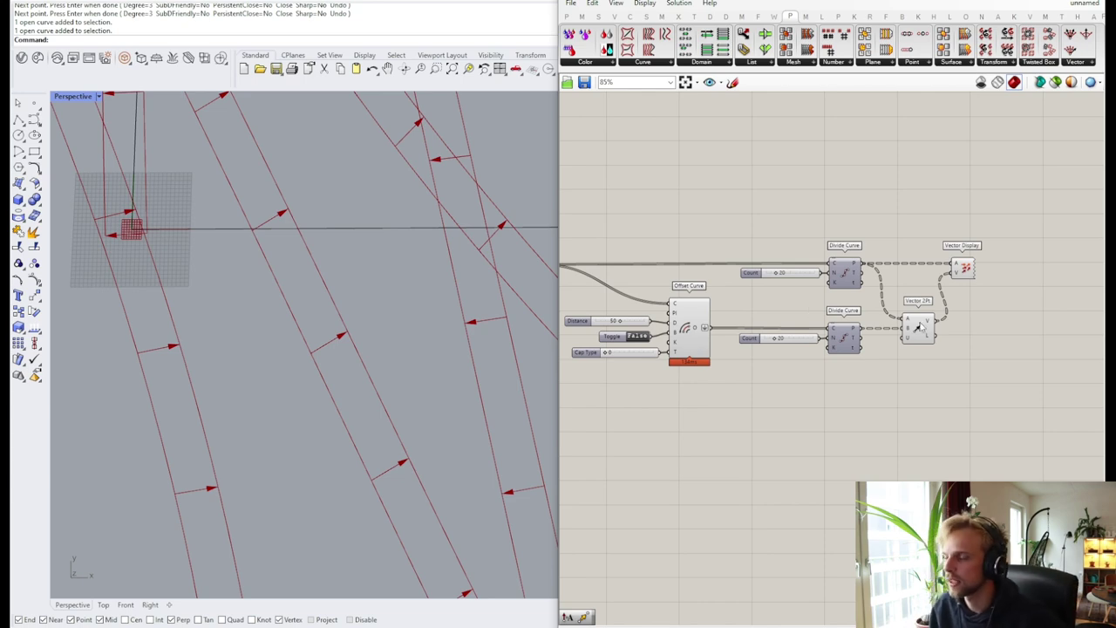
drag(947, 278, 953, 272)
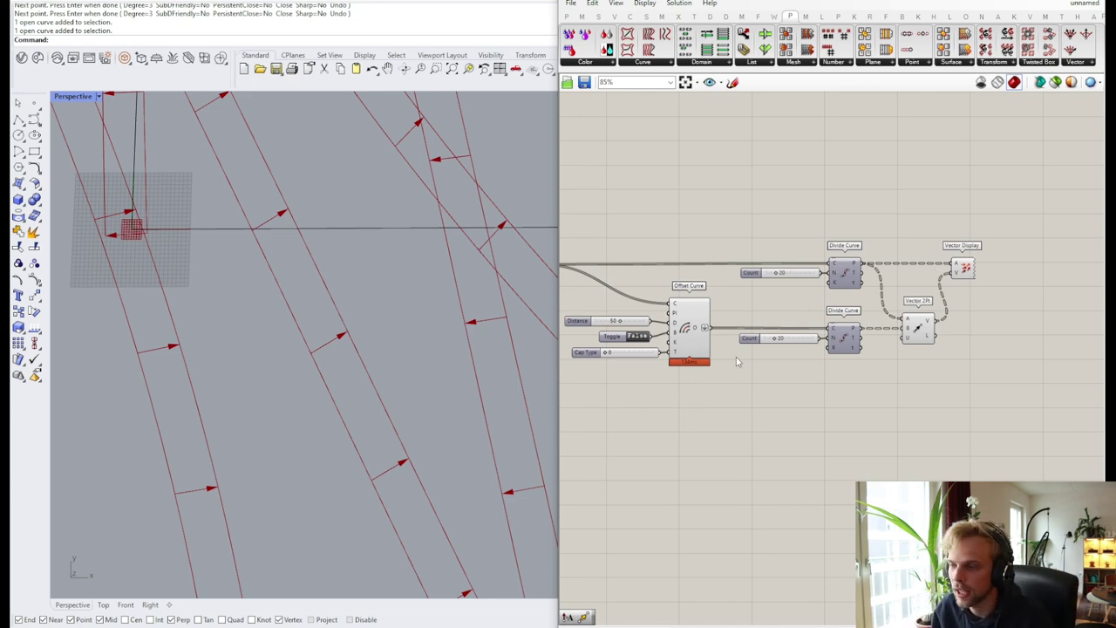
scroll(373, 270, down, 5)
right_drag(379, 186, 404, 228)
right_drag(450, 194, 446, 283)
right_drag(797, 226, 807, 290)
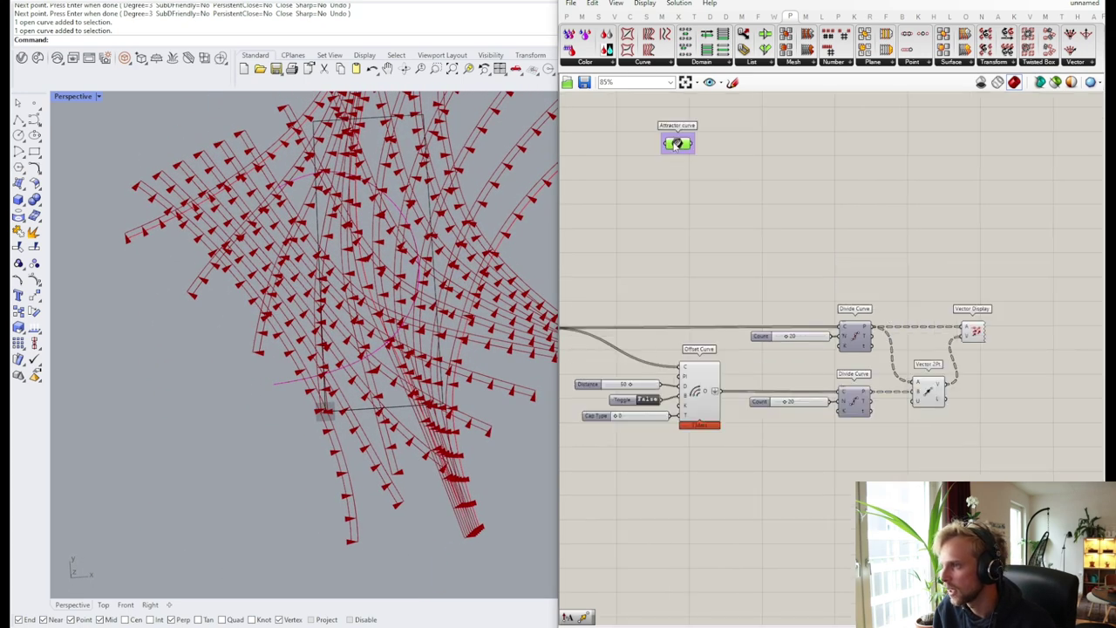
Step: Move the Attractor curve parameter near the upper Divide Curve and add a Pull Point component beside it
drag(677, 143, 860, 231)
scroll(959, 279, up, 2)
double_click(947, 257)
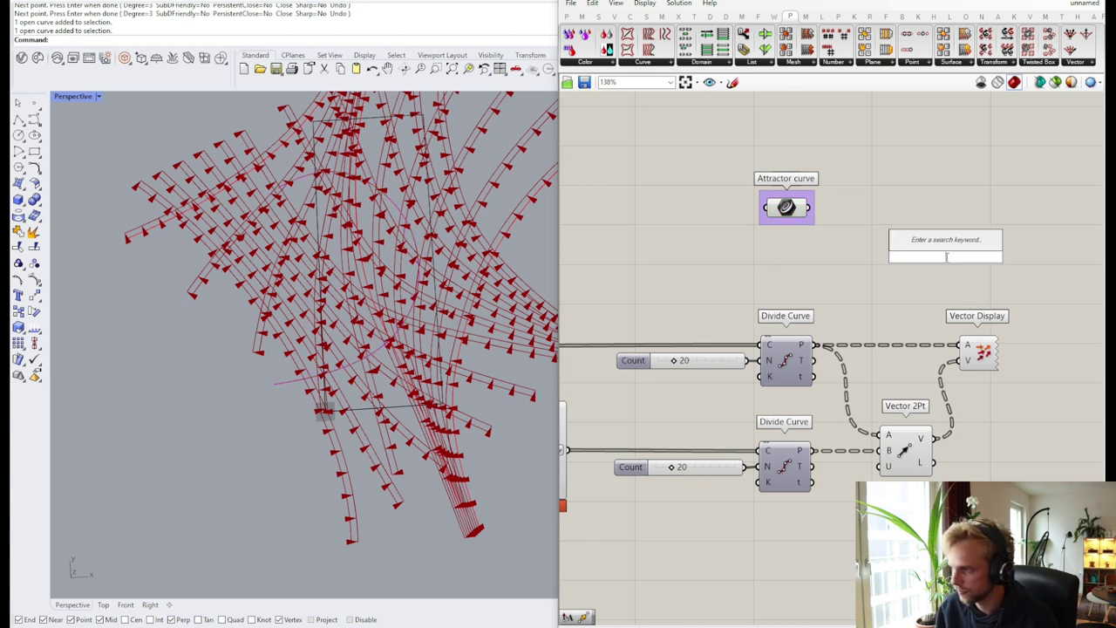
text(pull)
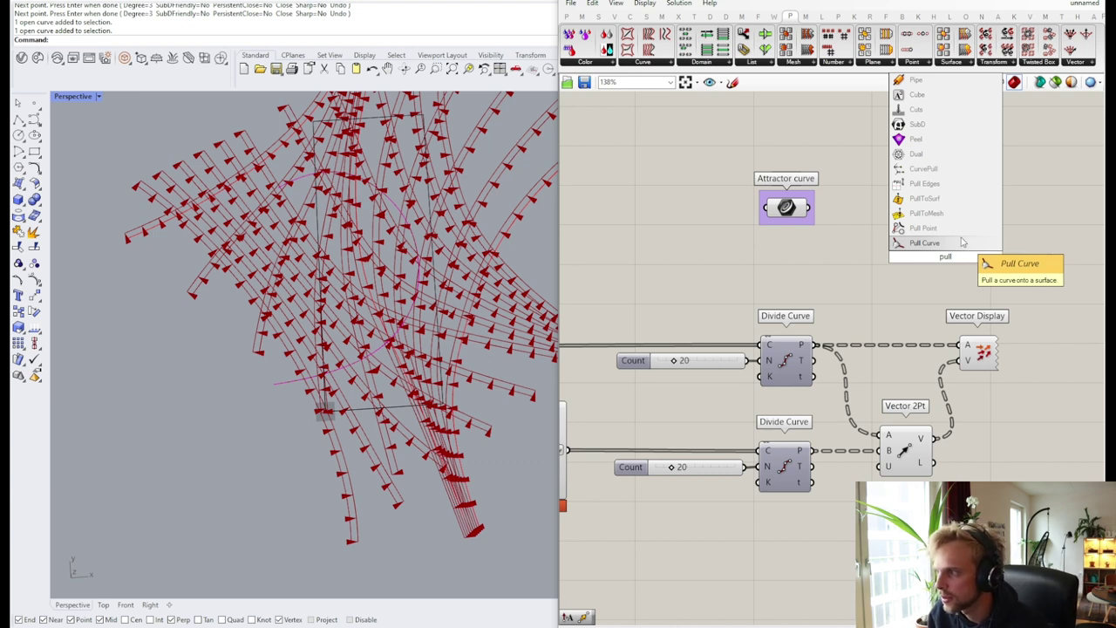
click(955, 233)
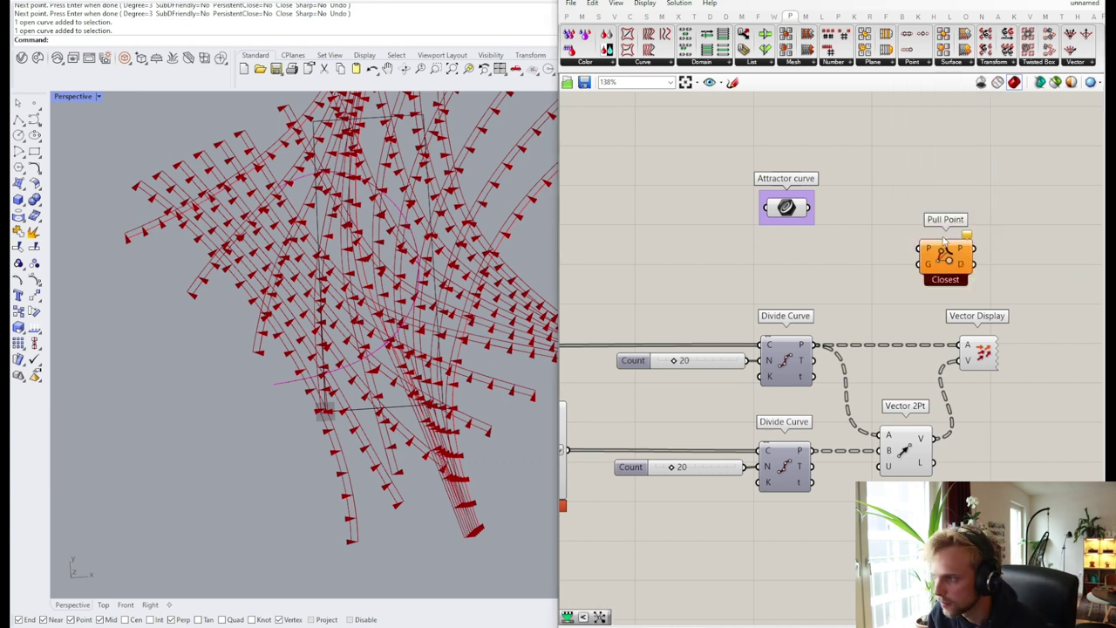
mouse_move(924, 254)
mouse_down()
mouse_move(934, 251)
mouse_move(918, 254)
mouse_up()
click(871, 221)
Step: Turn on the preview of the upper Divide Curve and view its points along the curves
mouse_move(782, 362)
mouse_down()
mouse_move(773, 369)
mouse_move(791, 363)
mouse_up()
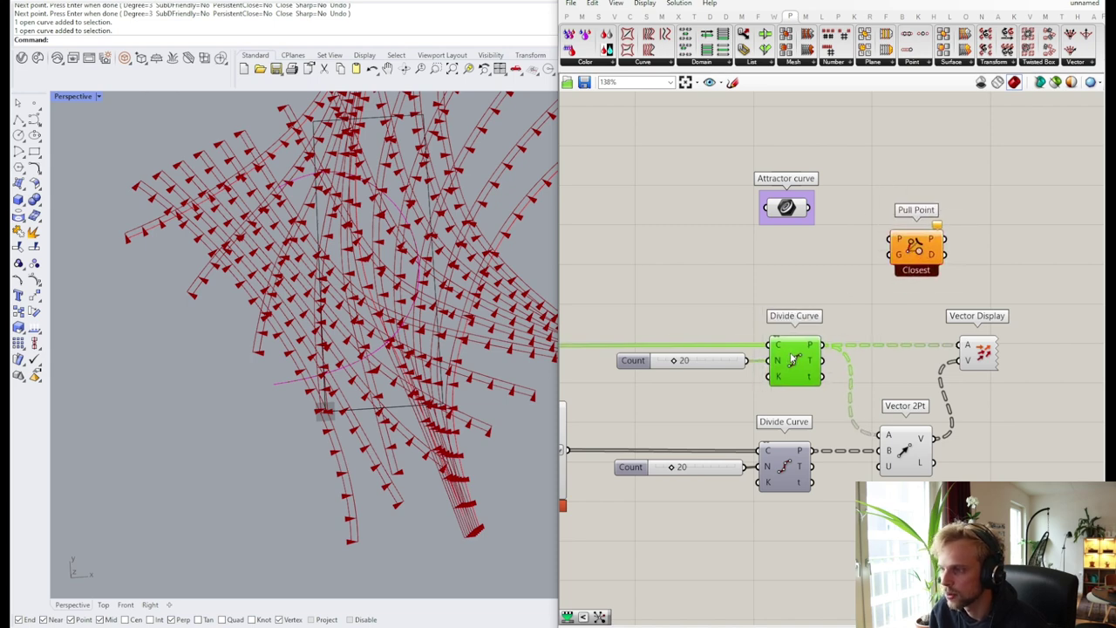
middle_click(790, 353)
click(810, 336)
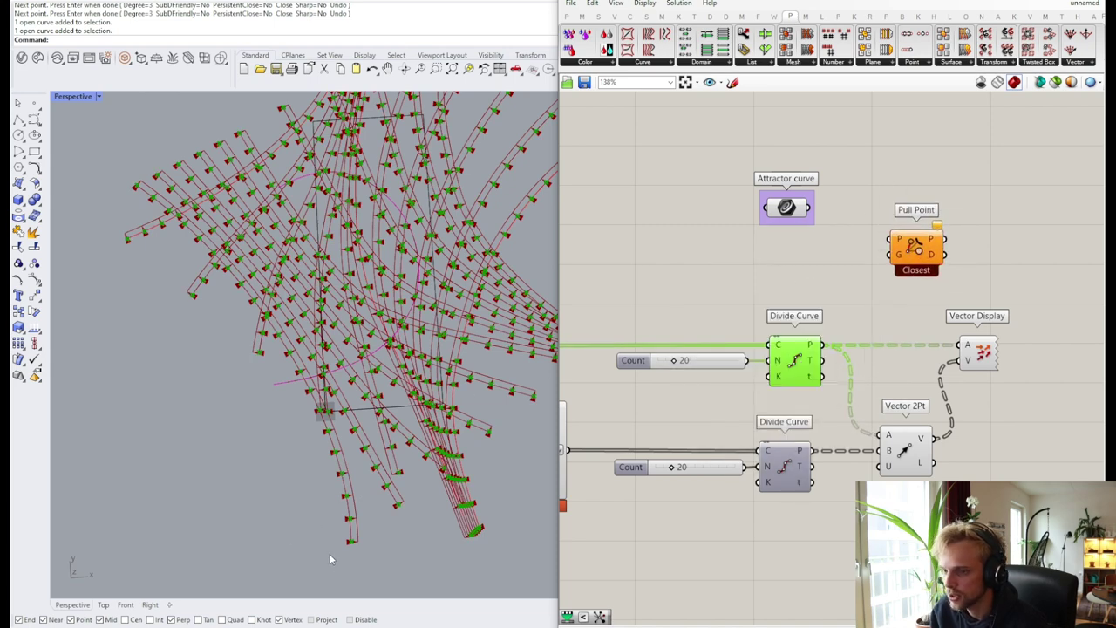
scroll(332, 564, up, 3)
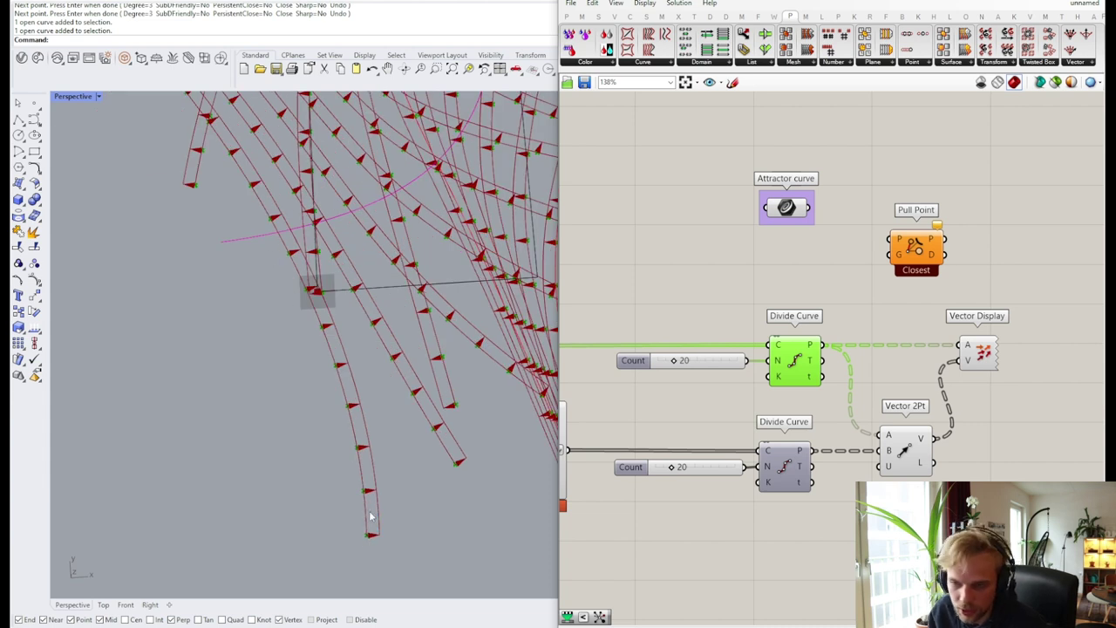
Step: Connect the upper Divide Curve's tangents to Pull Point's point input and the Attractor curve to its geometry input, and check the Distance output
drag(822, 344, 941, 223)
scroll(885, 246, up, 2)
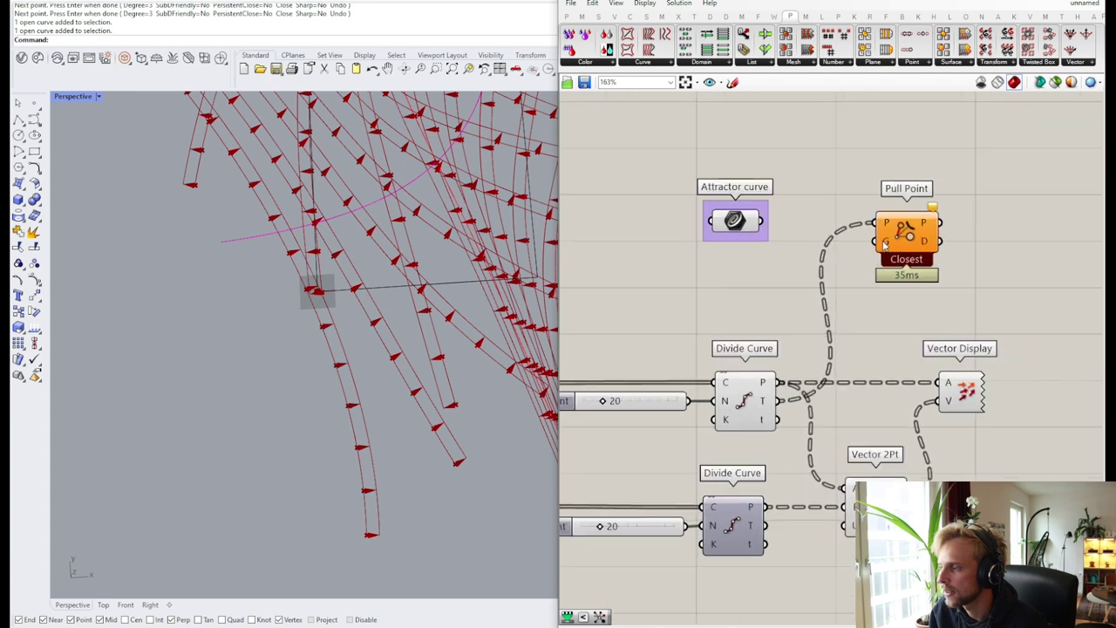
drag(752, 224, 746, 239)
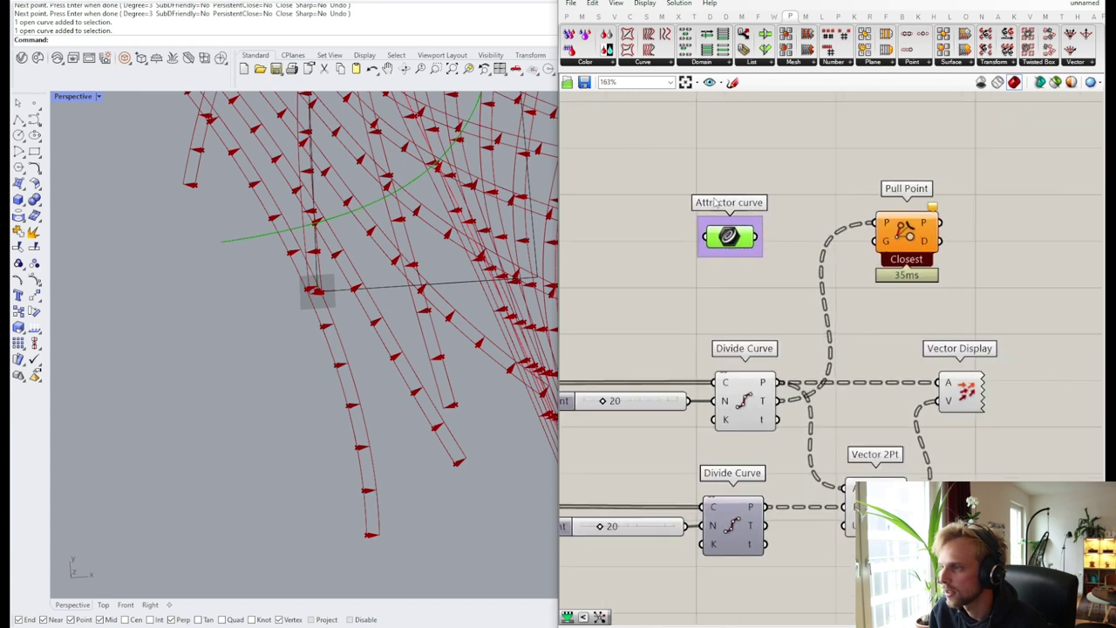
mouse_move(760, 237)
mouse_down()
mouse_move(875, 240)
mouse_move(750, 246)
mouse_up()
click(802, 200)
right_drag(851, 206, 813, 209)
right_drag(898, 203, 851, 232)
mouse_move(838, 274)
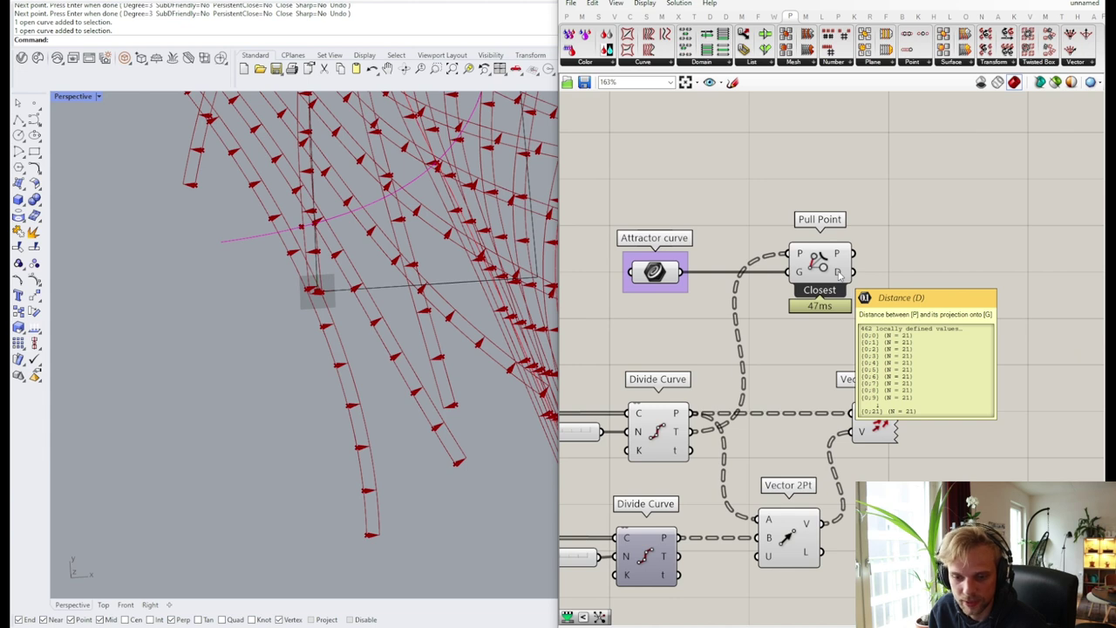
click(656, 272)
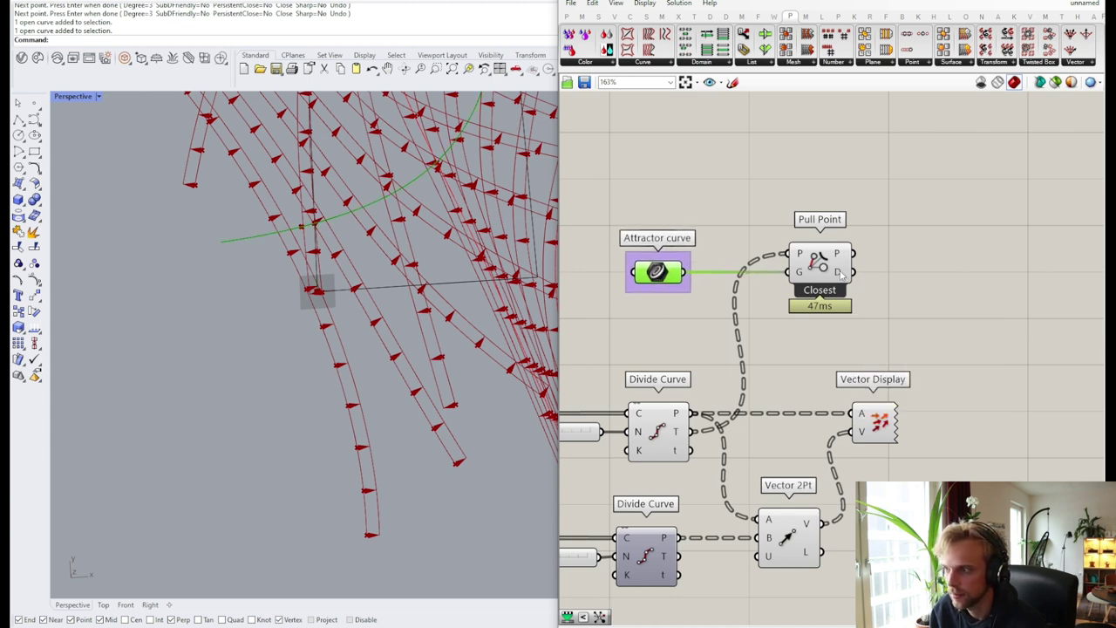
mouse_move(839, 273)
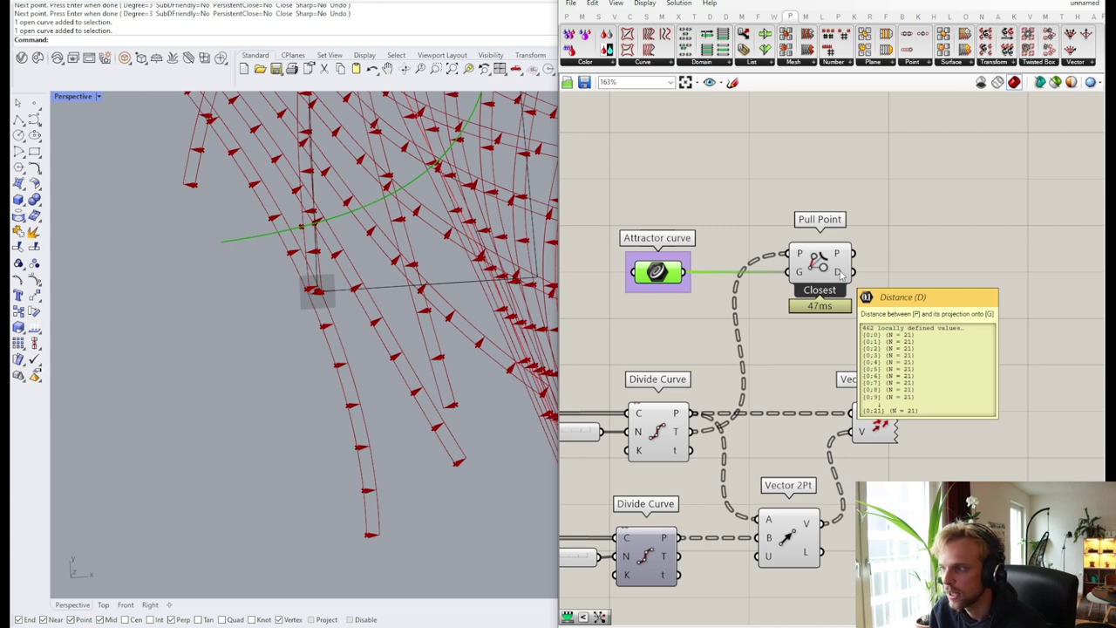
Step: Add a Move component with the upper Divide Curve's points as geometry, and delete Vector Display
right_drag(926, 316, 858, 286)
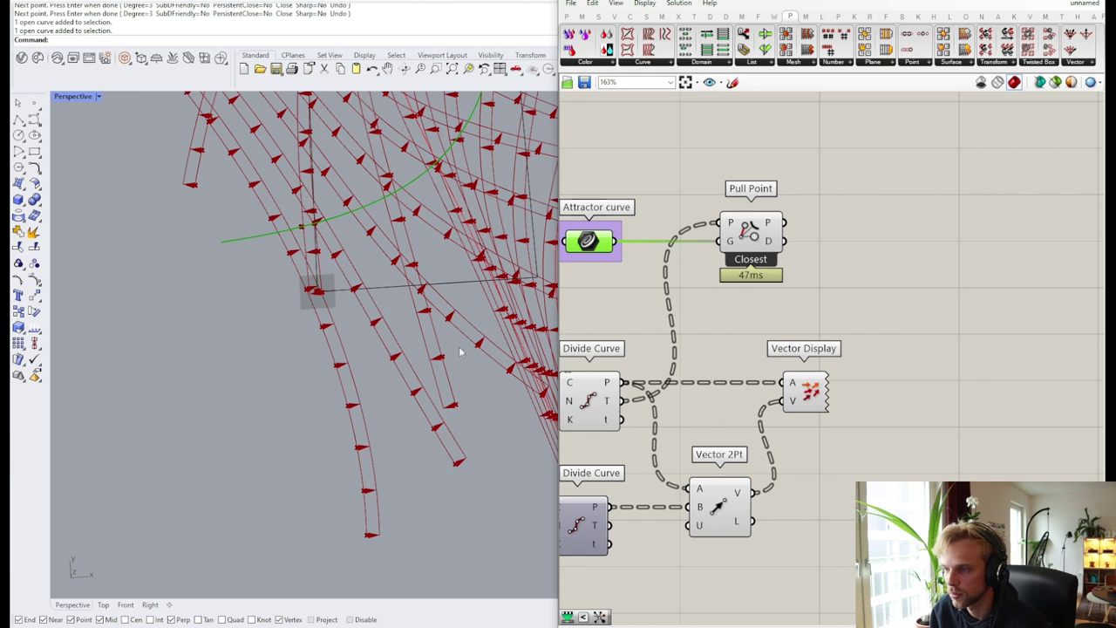
drag(716, 504, 724, 504)
drag(830, 394, 1003, 402)
double_click(870, 264)
text(move)
key(Return)
drag(870, 267, 911, 269)
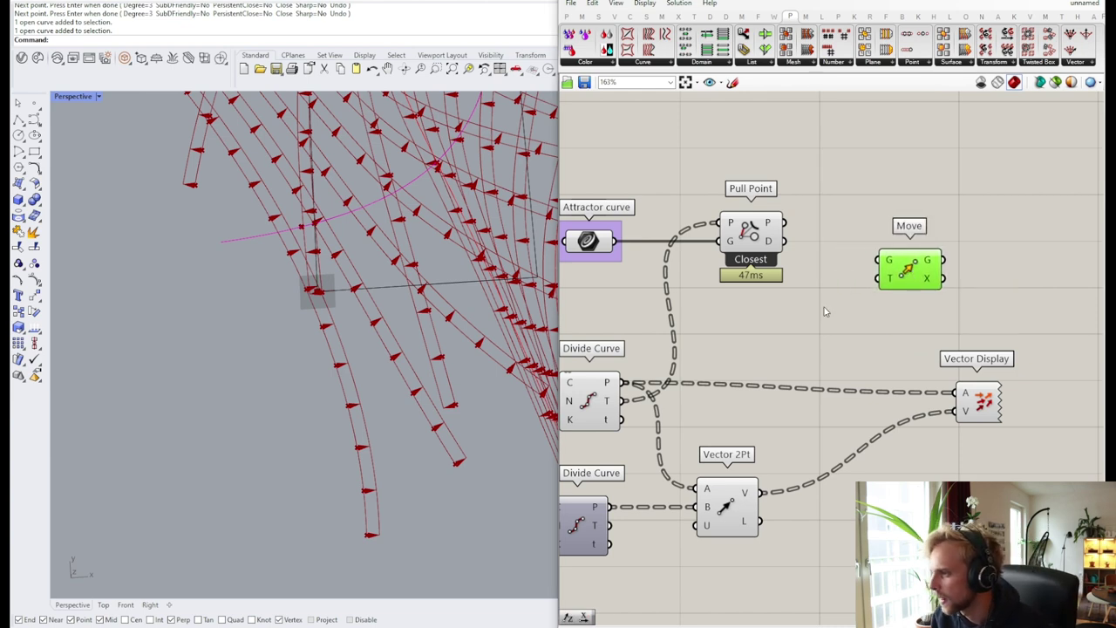
click(830, 310)
drag(621, 382, 1023, 305)
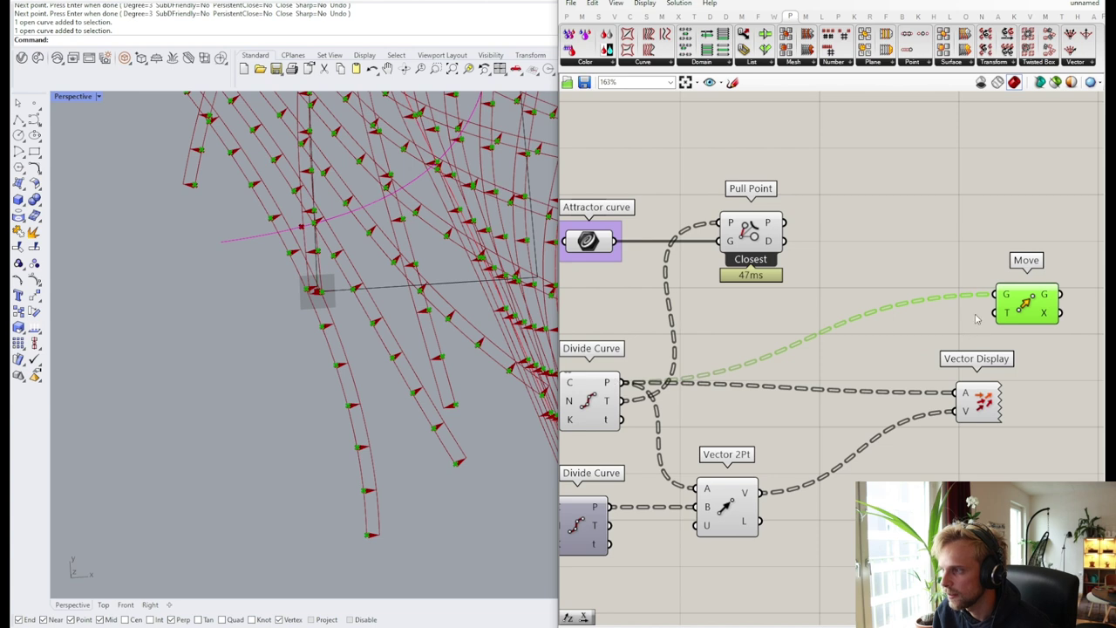
click(983, 401)
key(Delete)
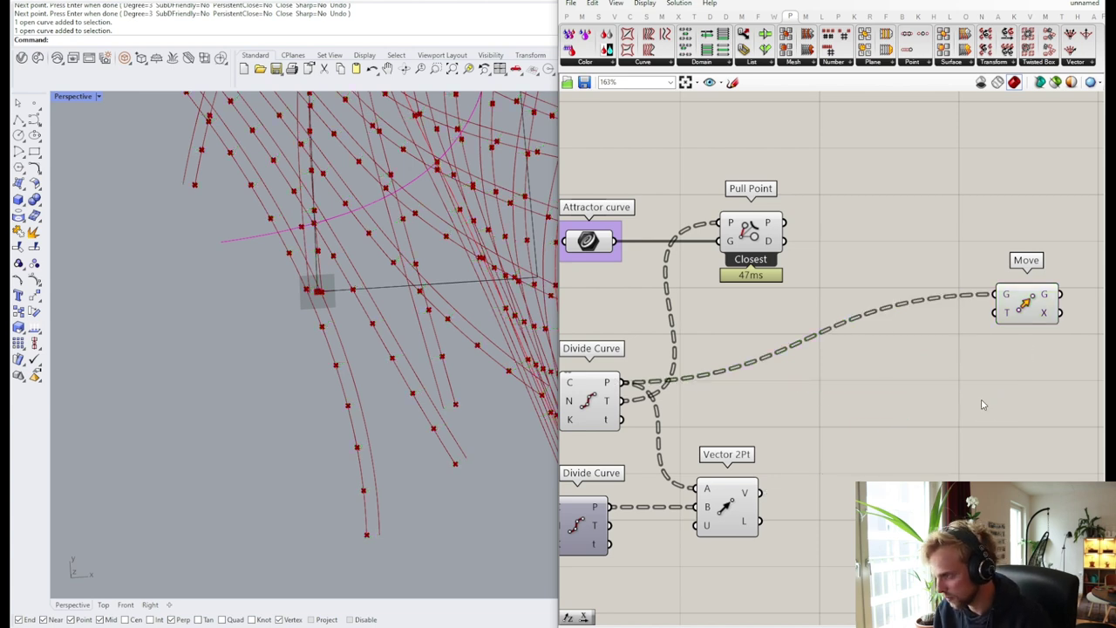
Step: Add an Amplitude component between Vector 2Pt's vector output and Move's translation input, and shift Amplitude and Move away from Vector 2Pt
drag(741, 505, 780, 492)
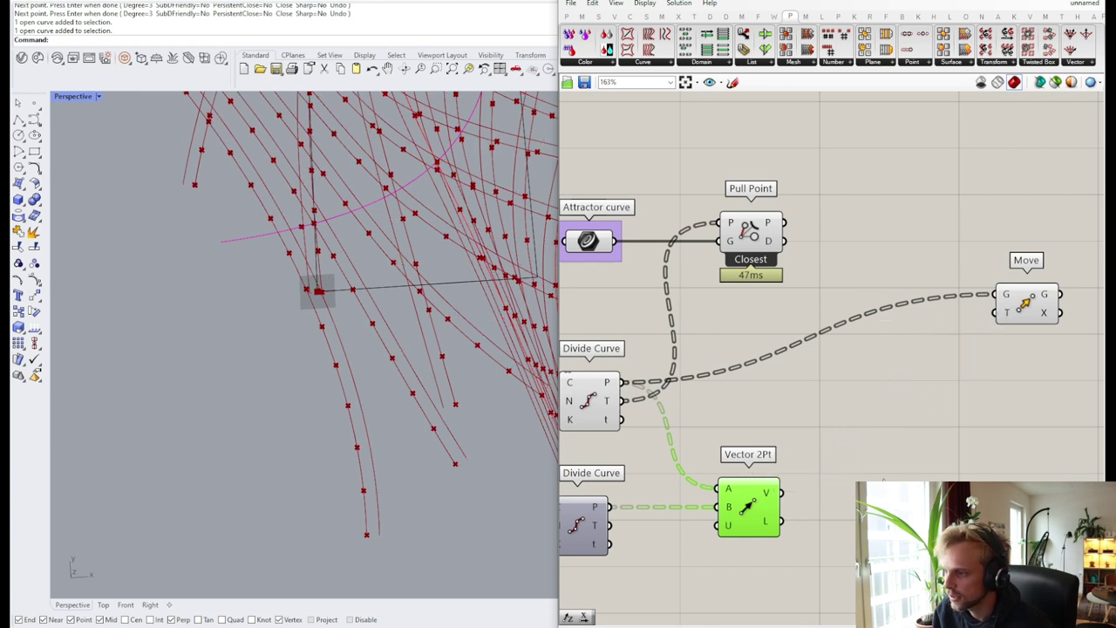
click(838, 443)
double_click(916, 479)
text(amp)
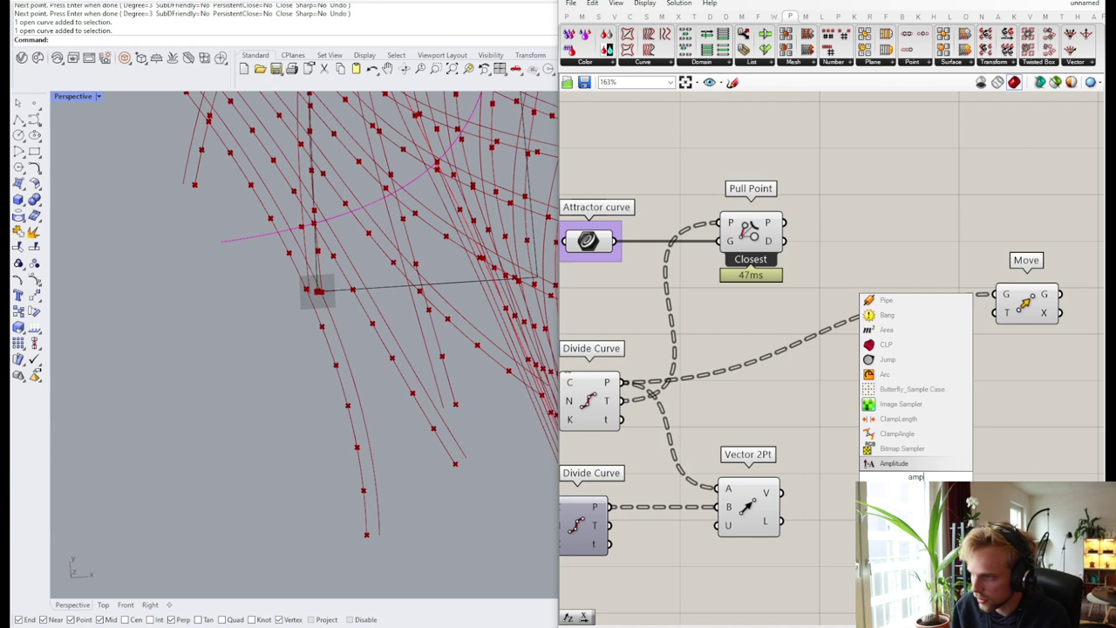
click(924, 465)
drag(782, 493, 996, 312)
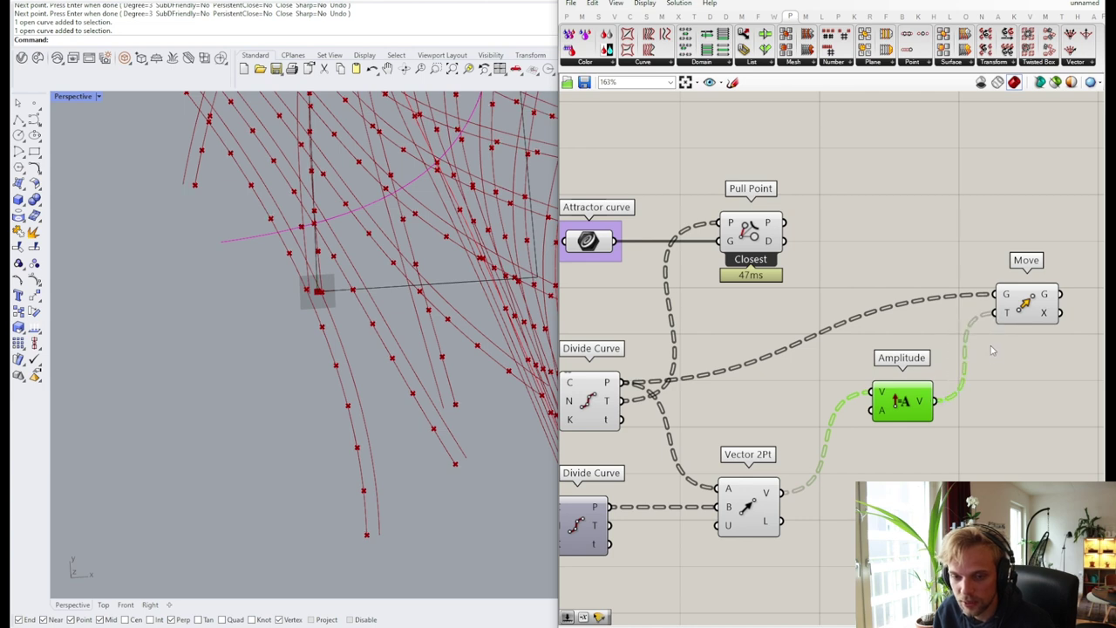
scroll(964, 366, down, 3)
drag(946, 461, 829, 316)
drag(924, 349, 1025, 352)
click(979, 291)
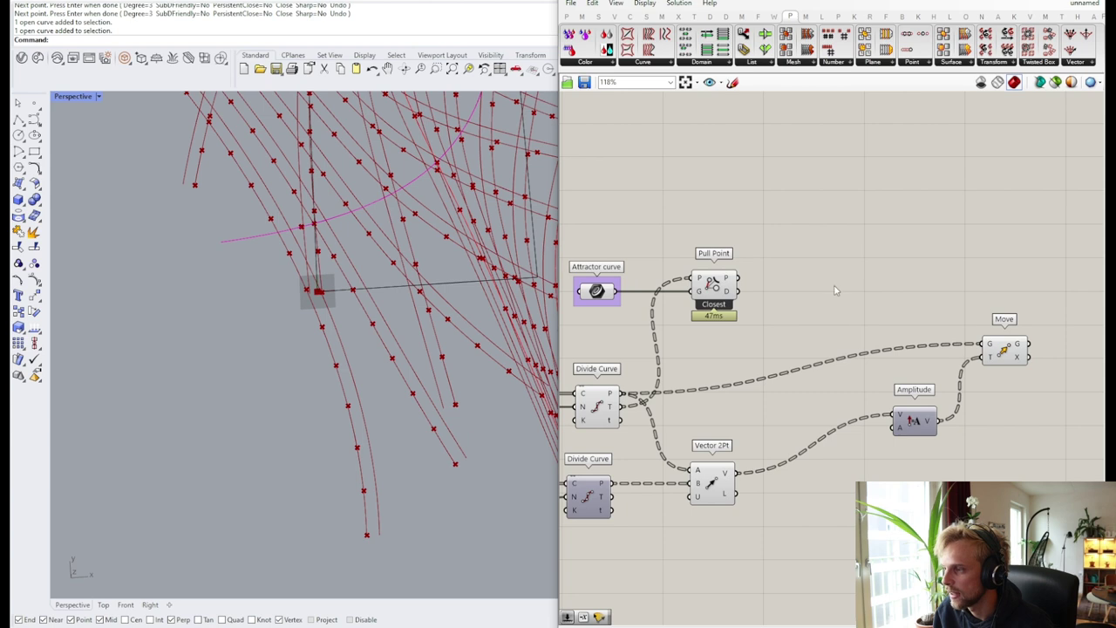
Step: Turn off the preview of Pull Point, the upper Divide Curve and Vector 2Pt
scroll(727, 292, up, 1)
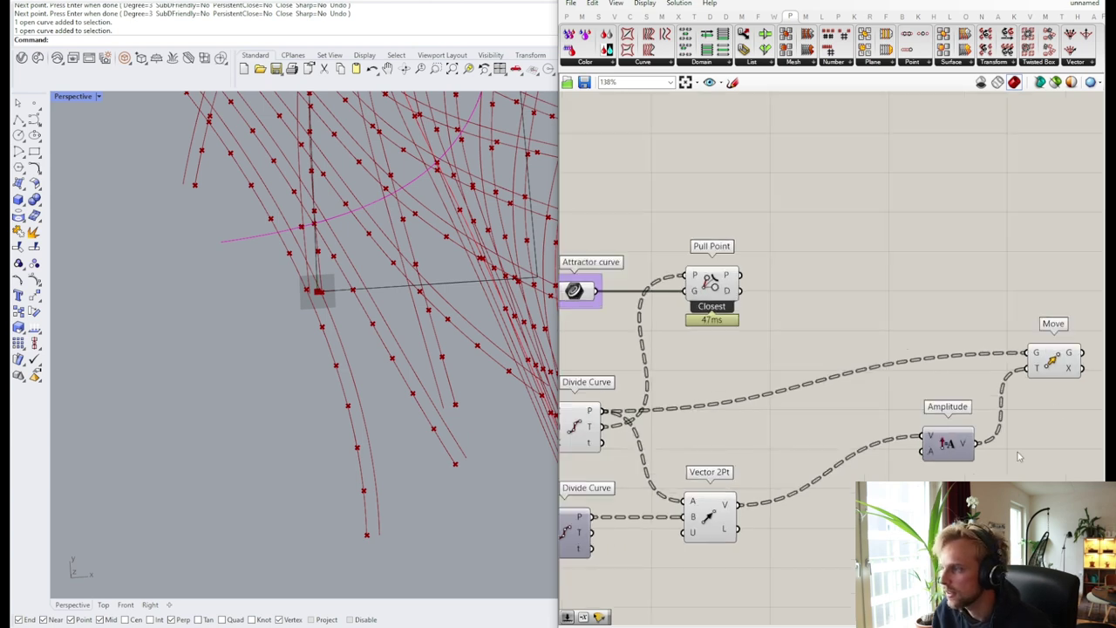
scroll(854, 412, down, 3)
scroll(336, 298, down, 10)
shift+right_drag(347, 245, 319, 347)
drag(793, 547, 584, 314)
click(621, 280)
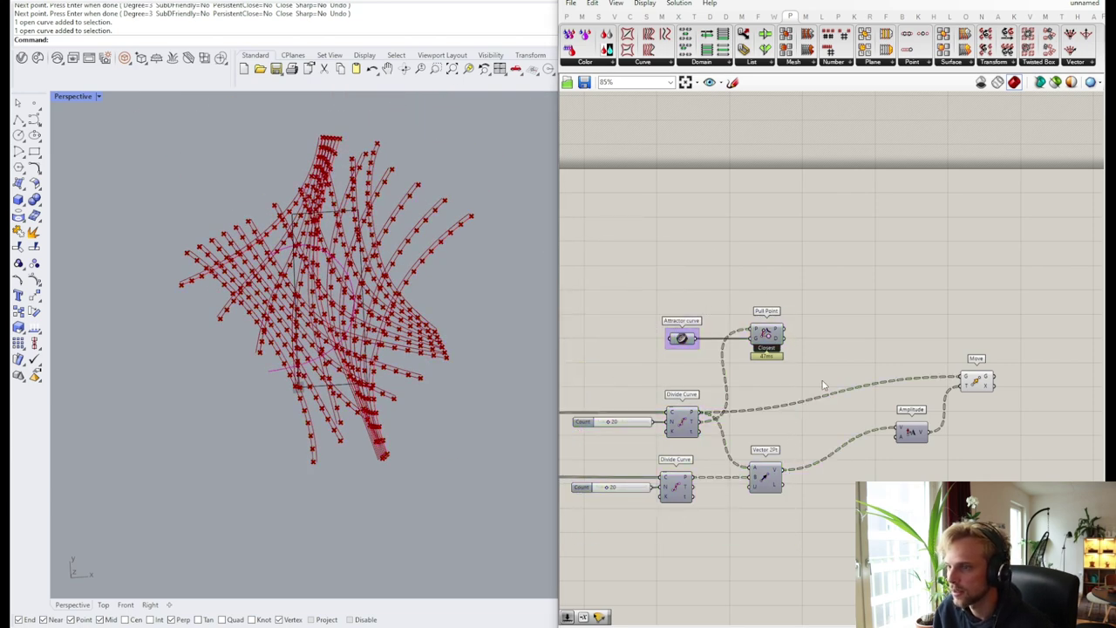
Step: Connect Pull Point's Distance output to Amplitude's amplitude input
scroll(825, 384, up, 3)
drag(788, 338, 912, 447)
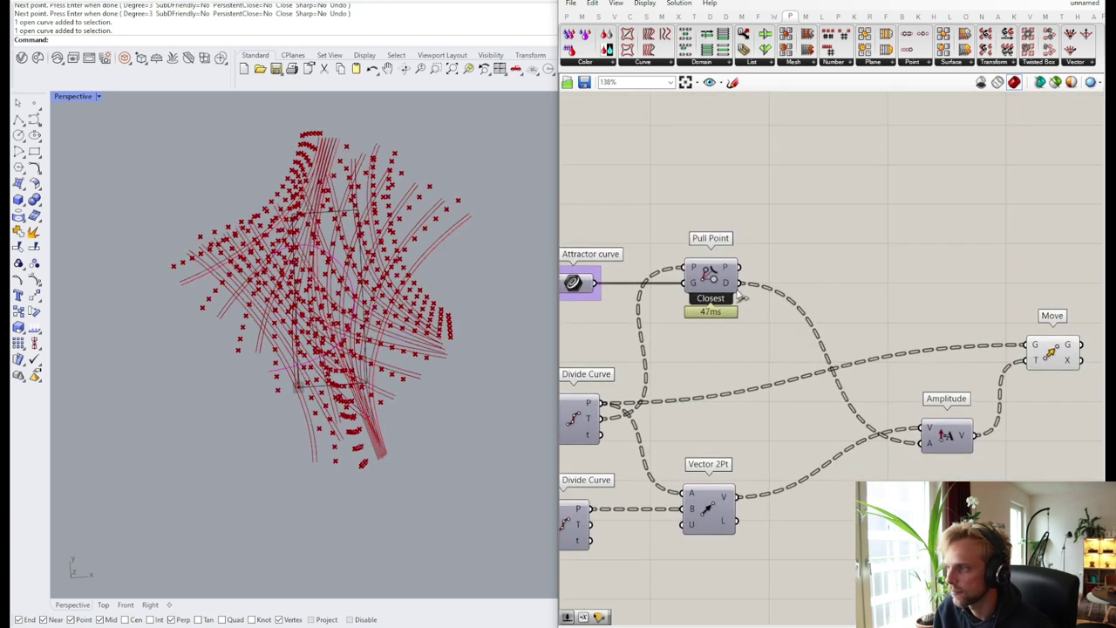
right_drag(672, 354, 748, 363)
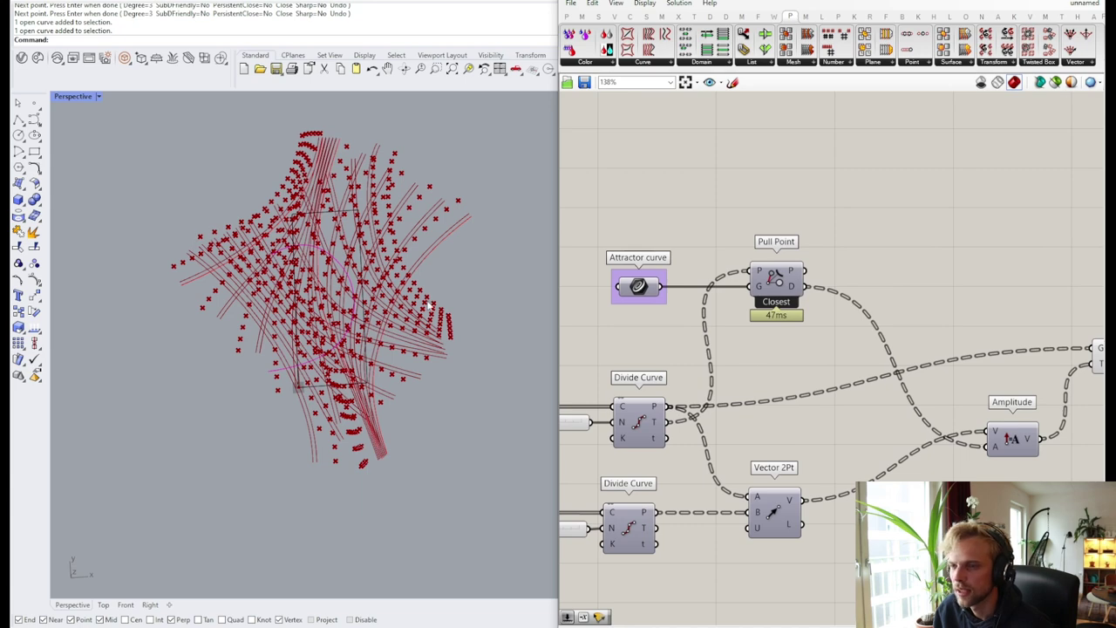
right_drag(737, 314, 877, 336)
Step: Turn off the preview of Merge and Offset Curve
scroll(881, 338, down, 3)
right_drag(685, 415, 809, 359)
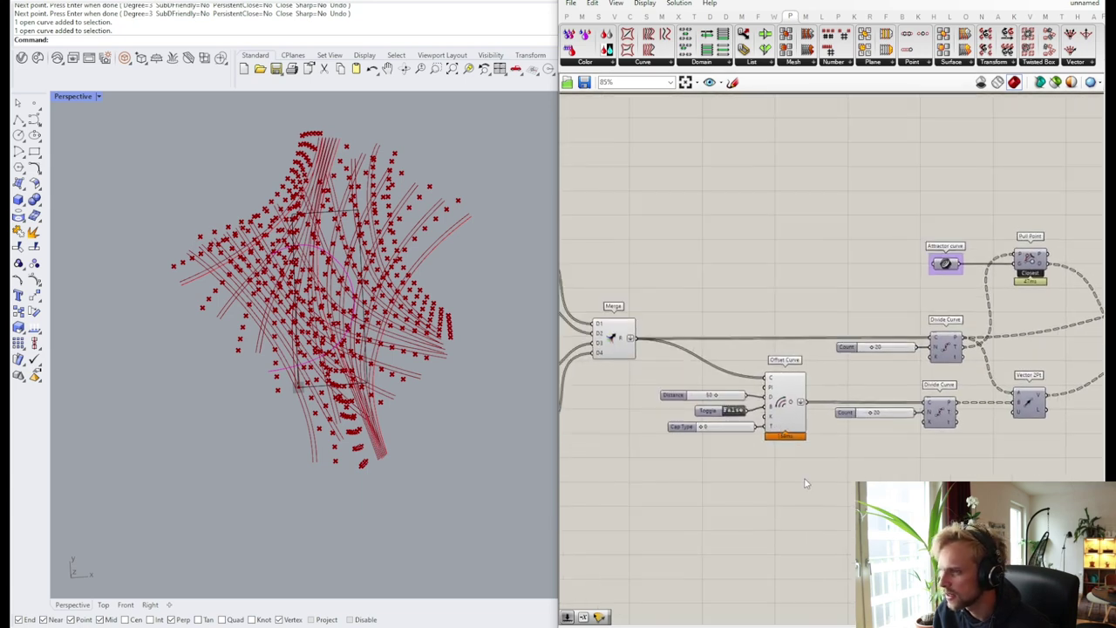
drag(809, 488, 616, 285)
middle_click(622, 287)
click(664, 251)
click(838, 302)
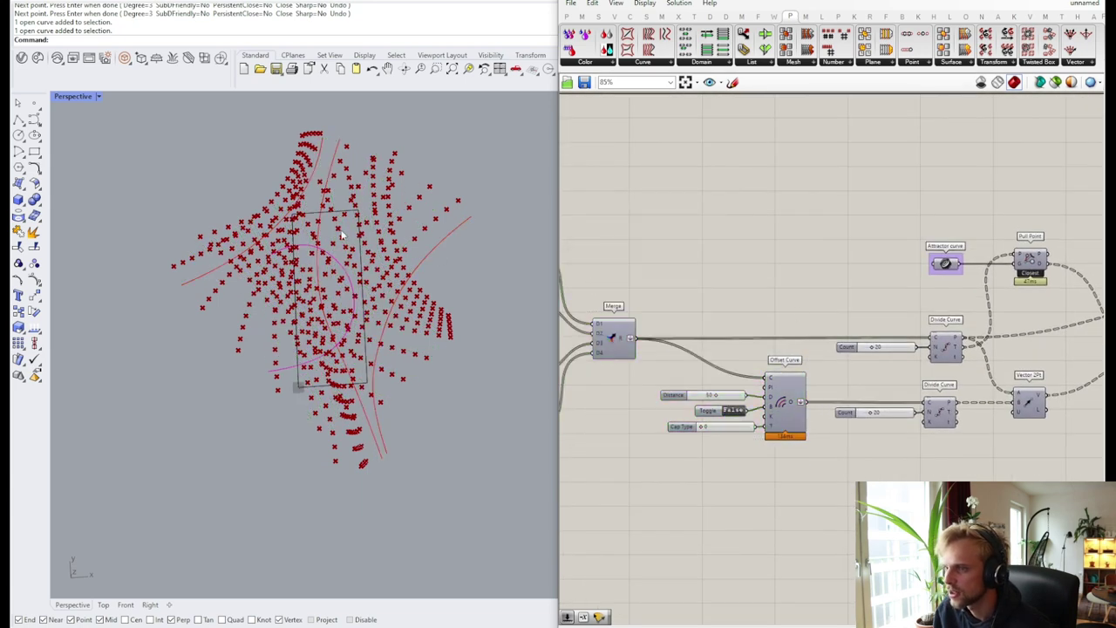
Step: Examine the moved points in the viewport against the attractor curve and review the Pull Point, Amplitude and Move wiring
scroll(994, 311, down, 2)
right_drag(1006, 316, 788, 313)
right_drag(954, 317, 876, 314)
scroll(876, 307, up, 6)
click(847, 321)
drag(847, 321, 855, 314)
right_drag(755, 304, 953, 312)
scroll(953, 312, down, 3)
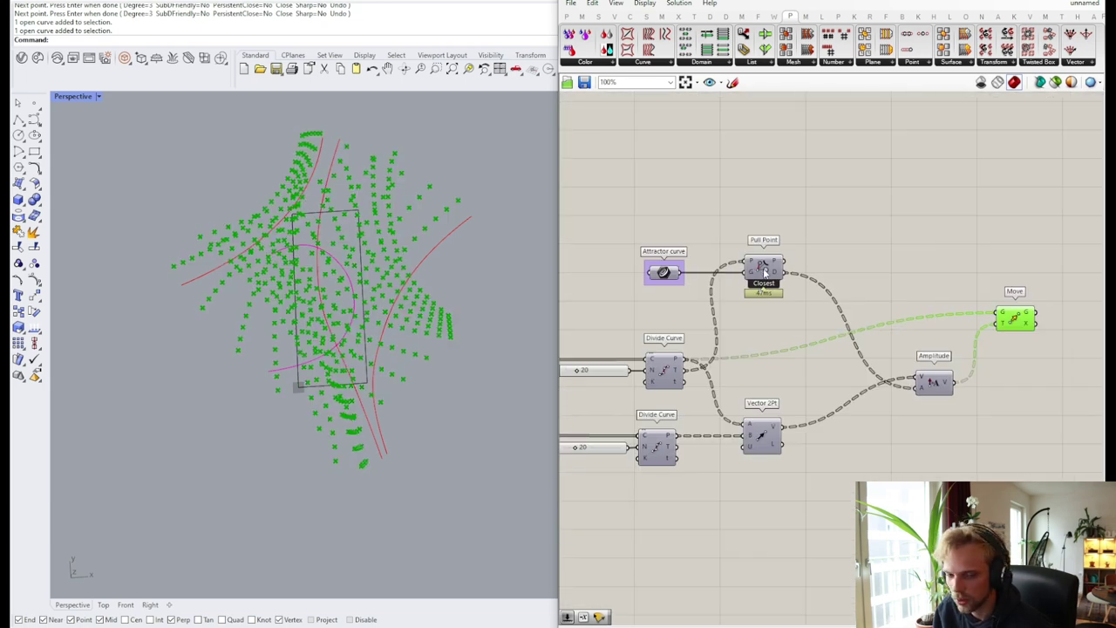
scroll(772, 268, up, 2)
click(783, 263)
scroll(783, 264, up, 1)
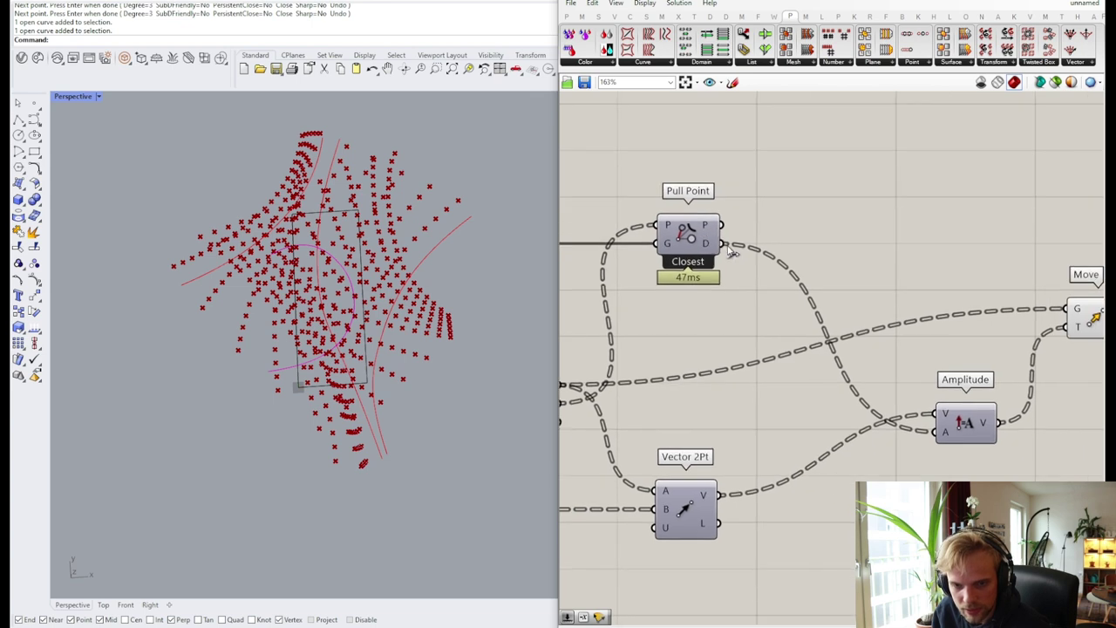
right_drag(718, 247, 707, 193)
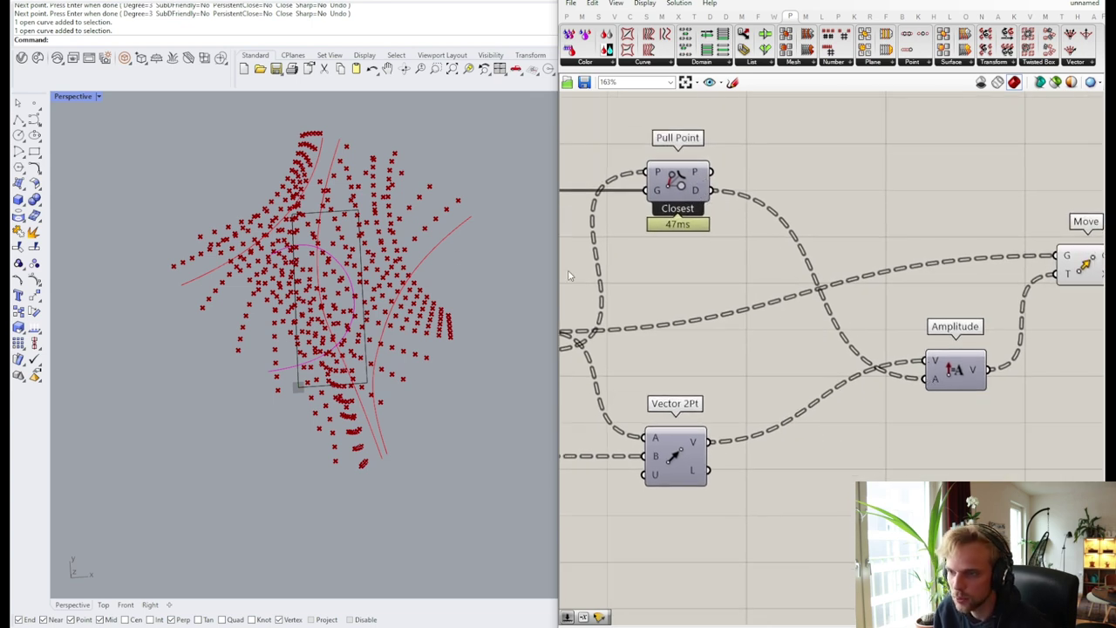
click(332, 259)
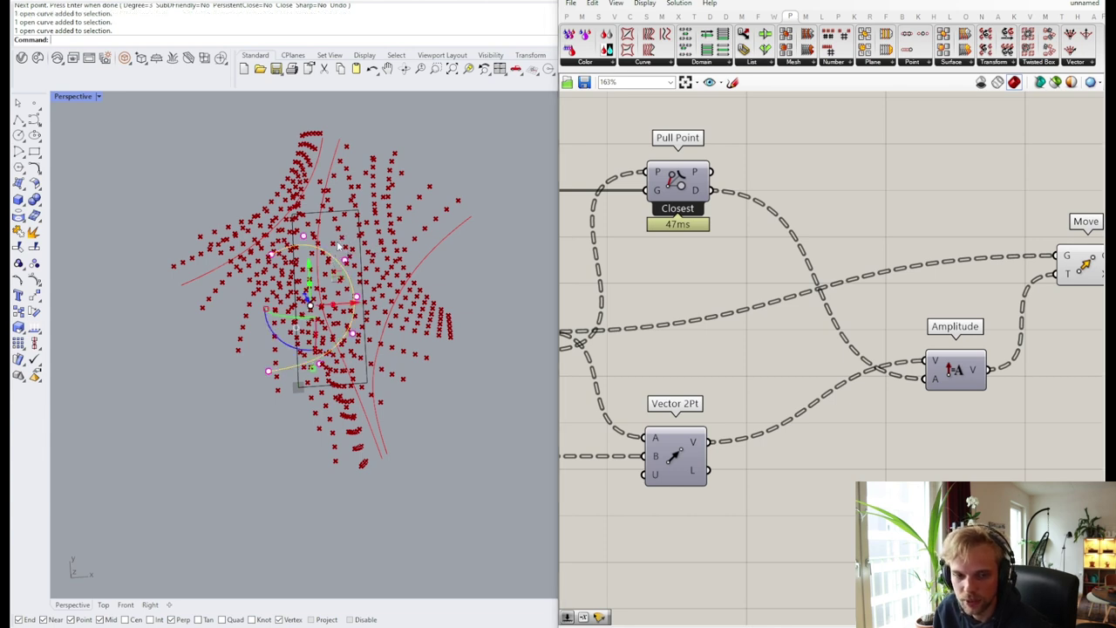
click(446, 200)
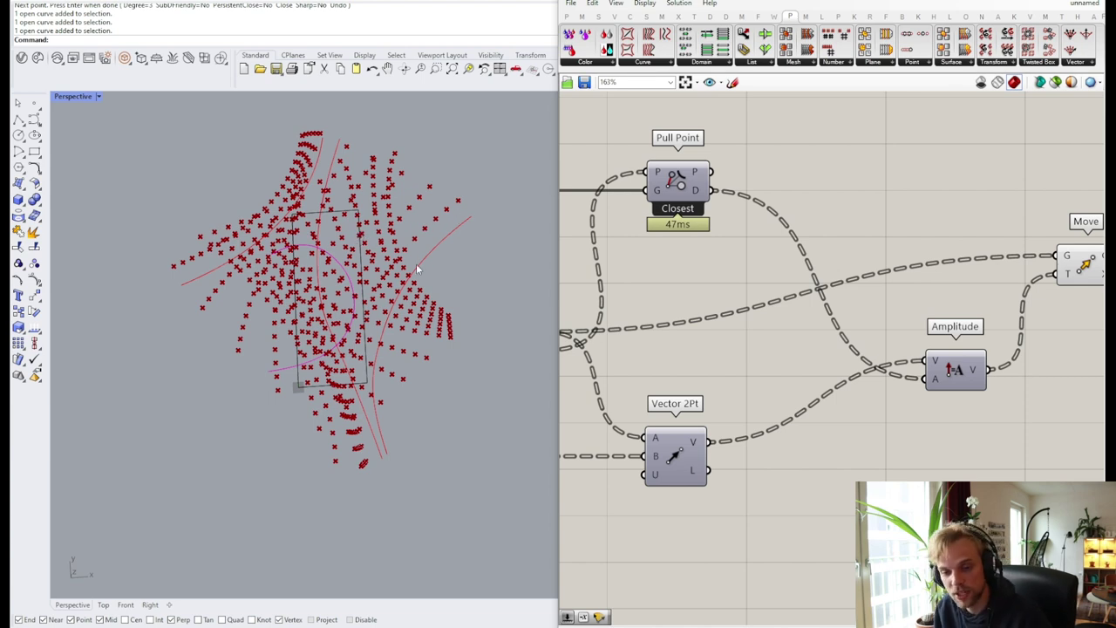
Step: Add an Interpolate component beside Move and connect Move's geometry output to its vertices input
right_drag(948, 412, 770, 424)
double_click(950, 340)
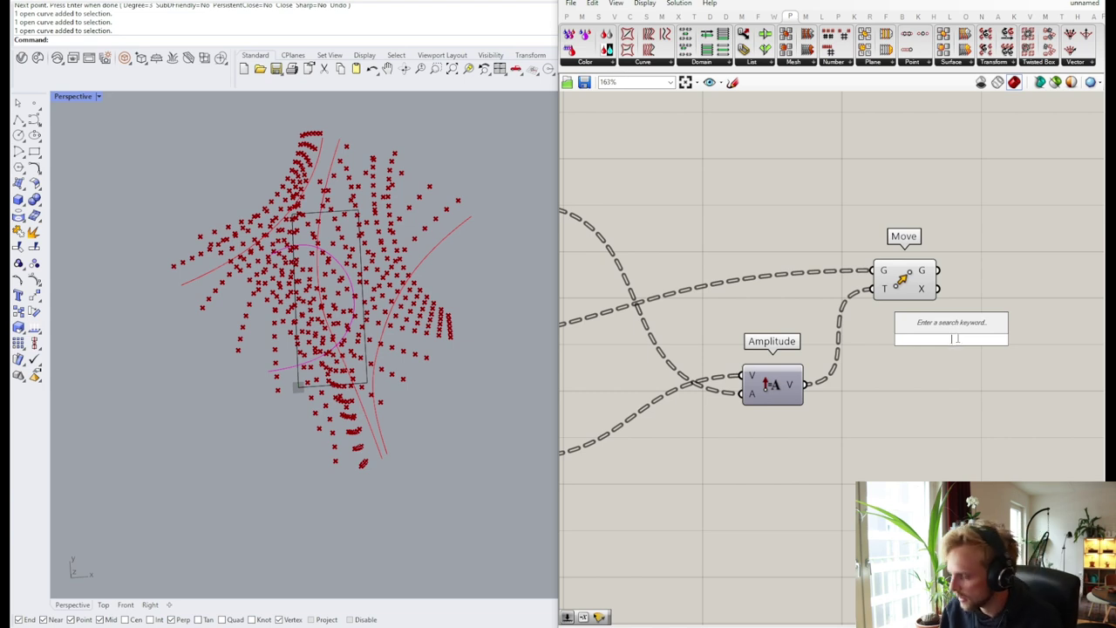
text(interpola)
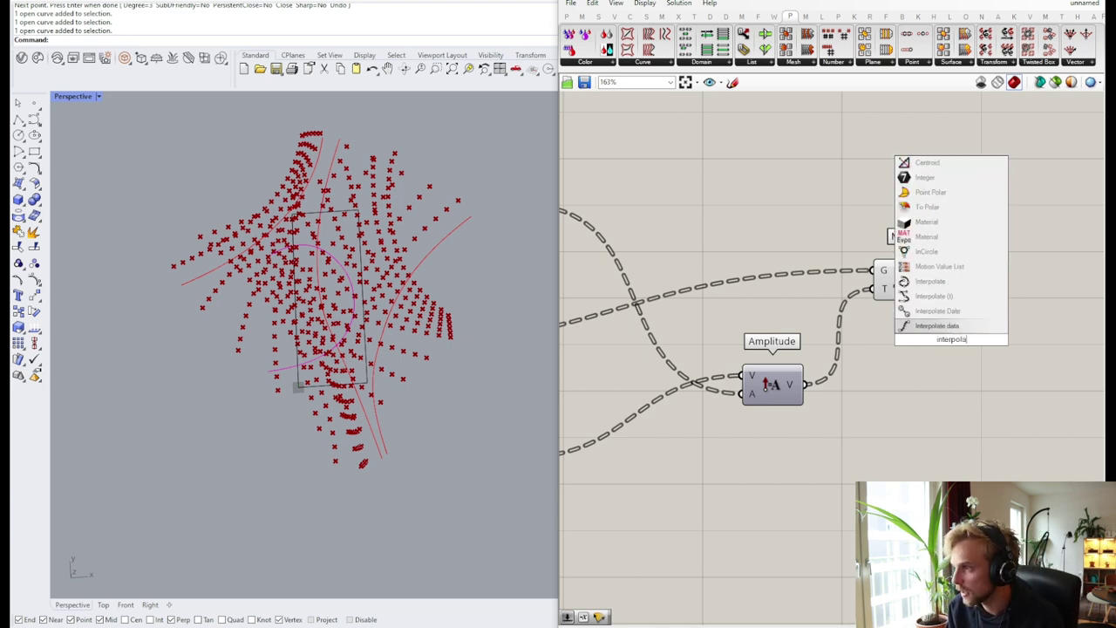
click(929, 281)
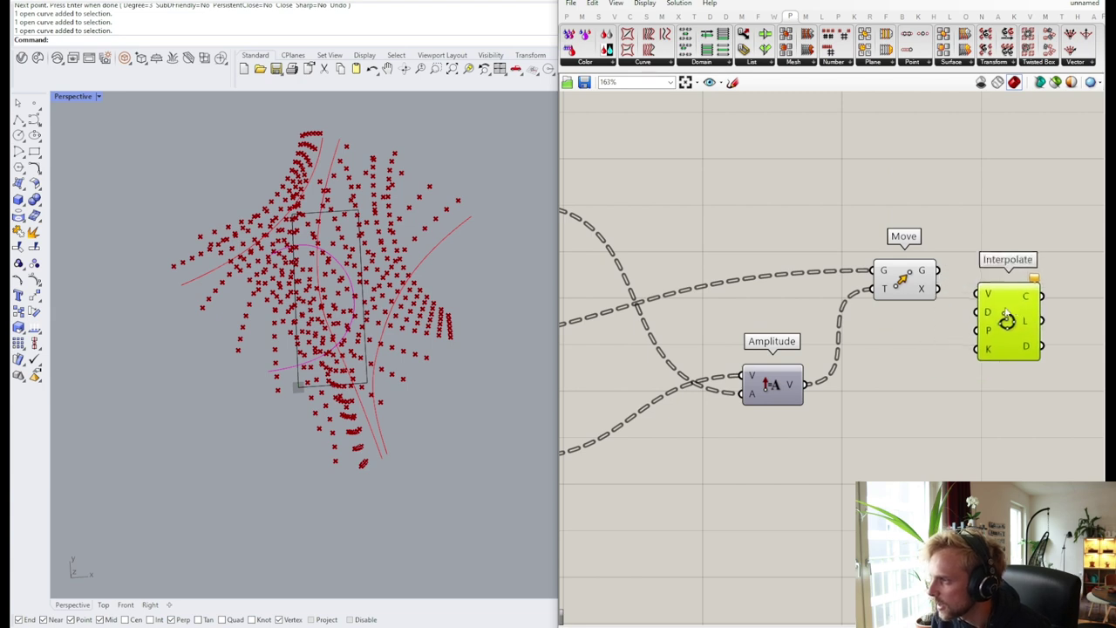
right_drag(977, 277, 936, 291)
scroll(935, 291, up, 1)
drag(963, 349, 956, 317)
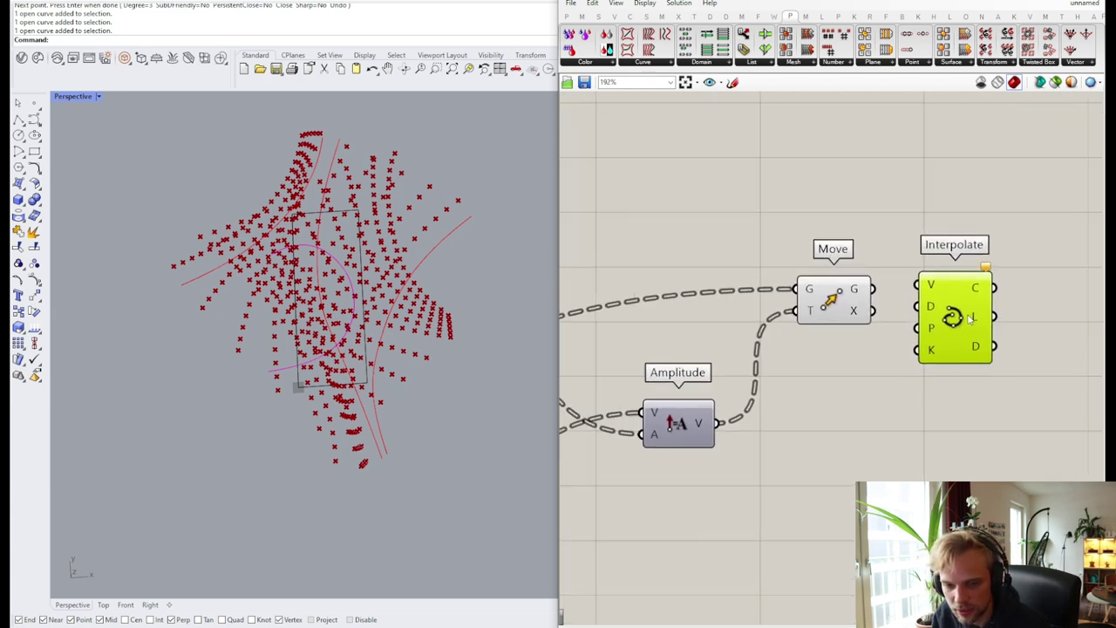
drag(874, 288, 954, 302)
click(924, 215)
scroll(275, 261, up, 2)
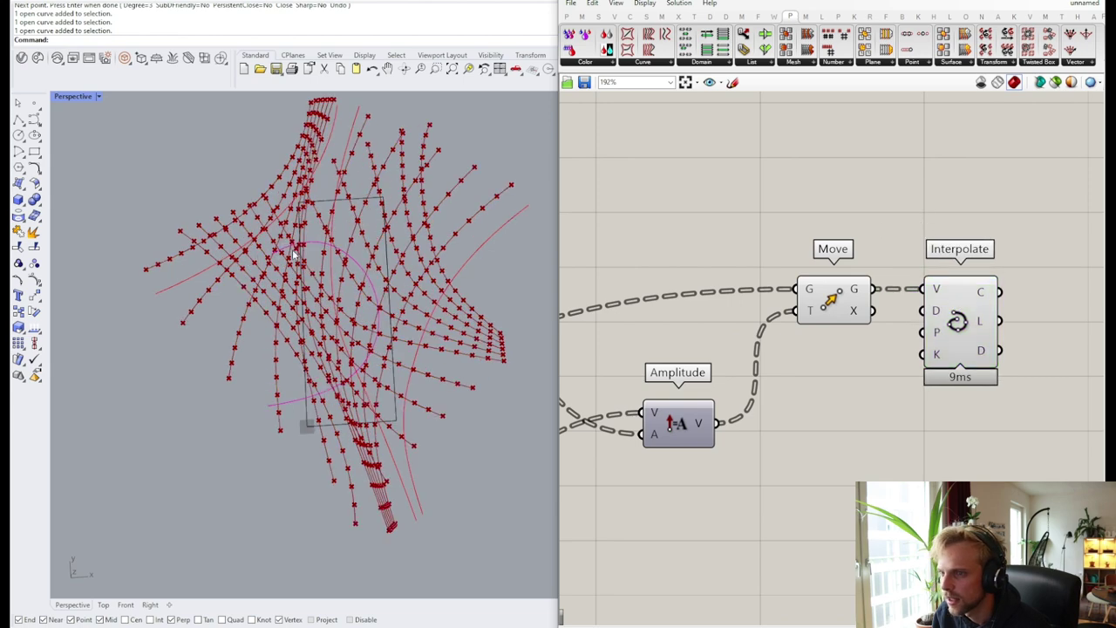
Step: Turn off the preview of the Move component so its points are hidden in the viewport
click(839, 298)
middle_click(842, 297)
click(879, 264)
click(851, 202)
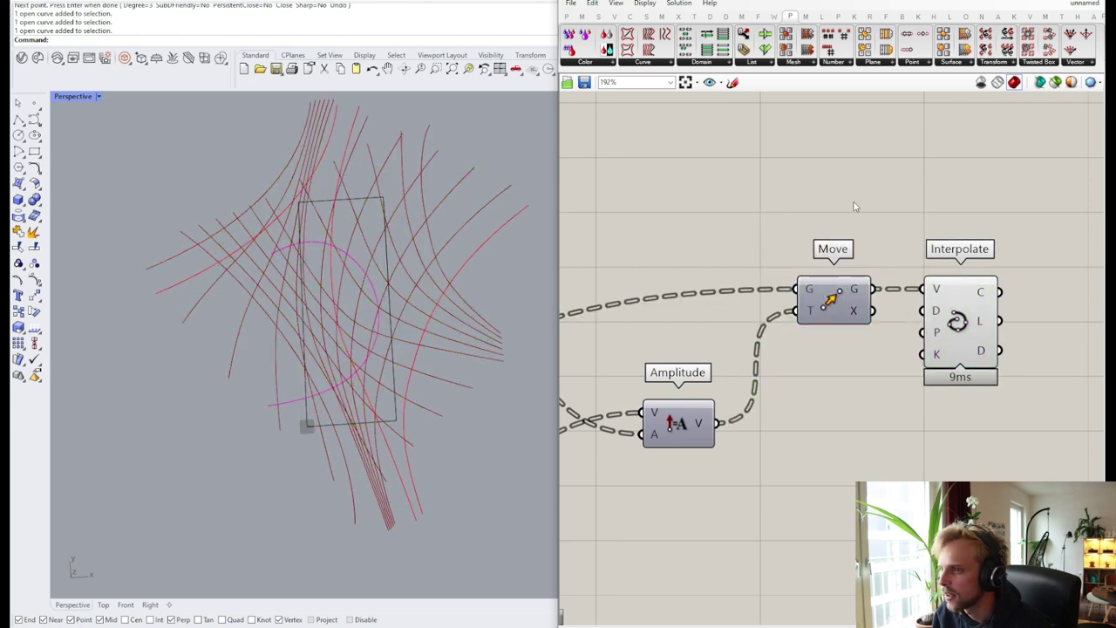
Step: Select the attractor curve in the Perspective viewport and shift it a short distance toward negative X
click(356, 264)
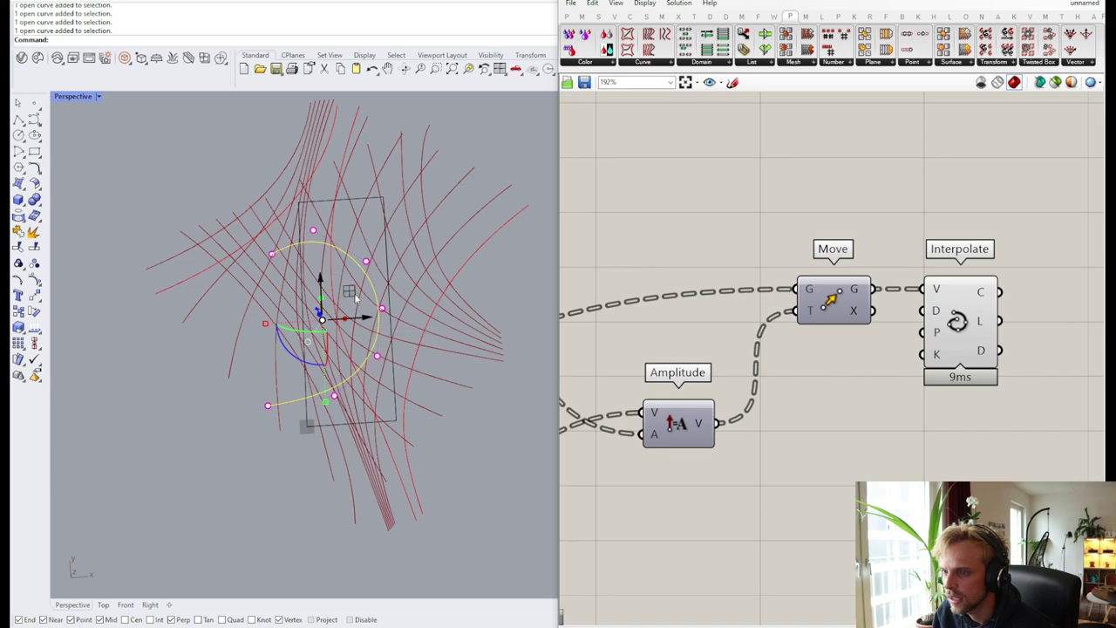
drag(355, 281, 330, 283)
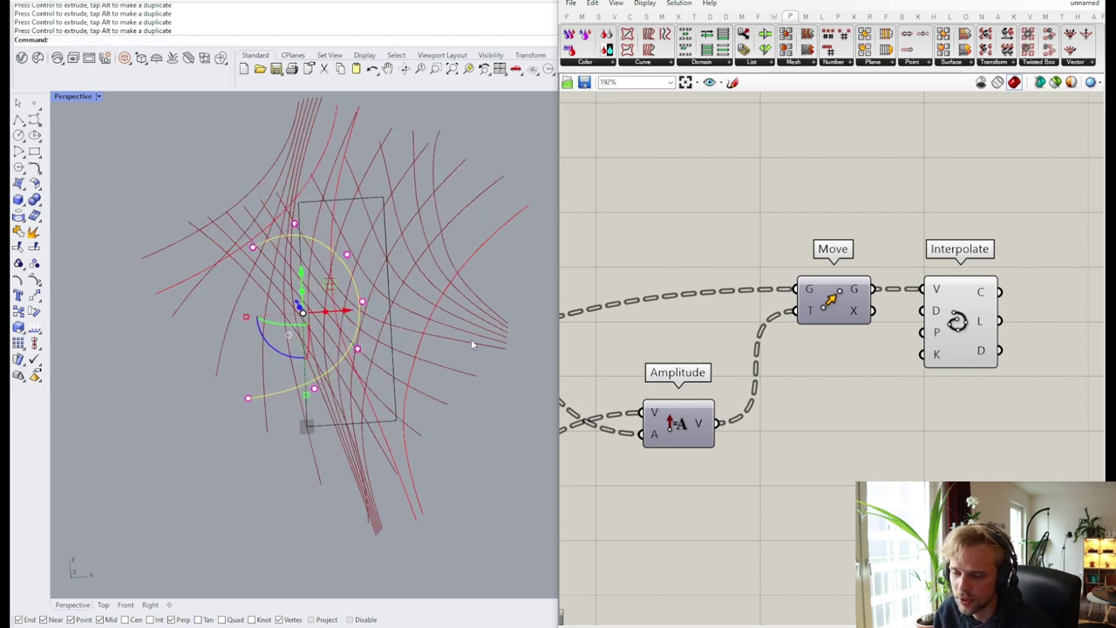
Step: Disconnect Pull Point's Distance output from Amplitude's amplitude input
scroll(740, 218, down, 2)
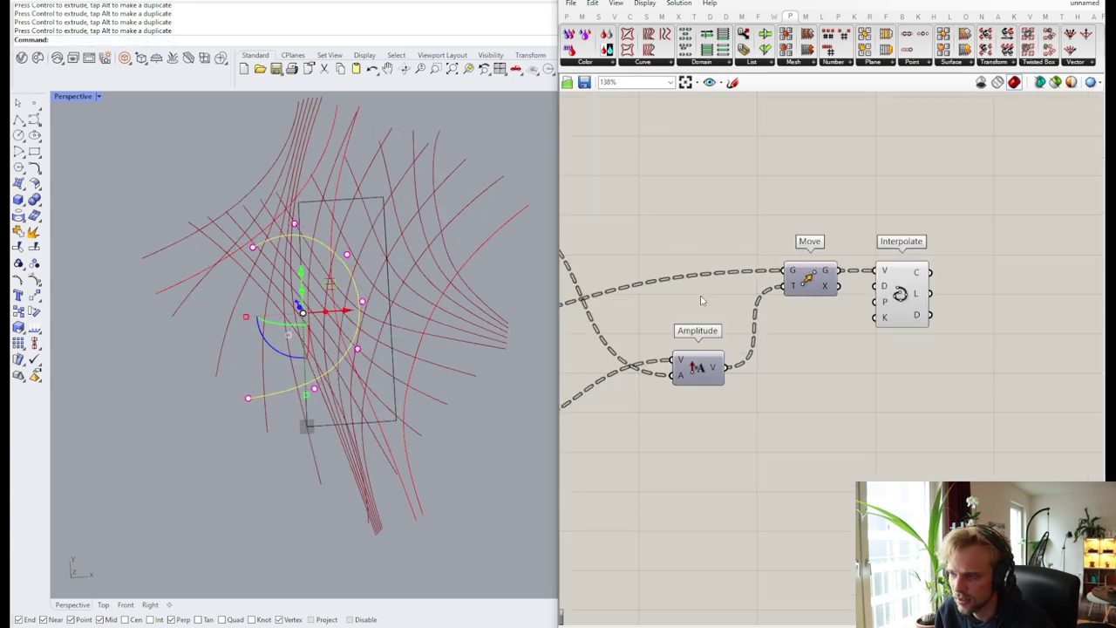
scroll(686, 258, down, 2)
right_drag(685, 256, 823, 290)
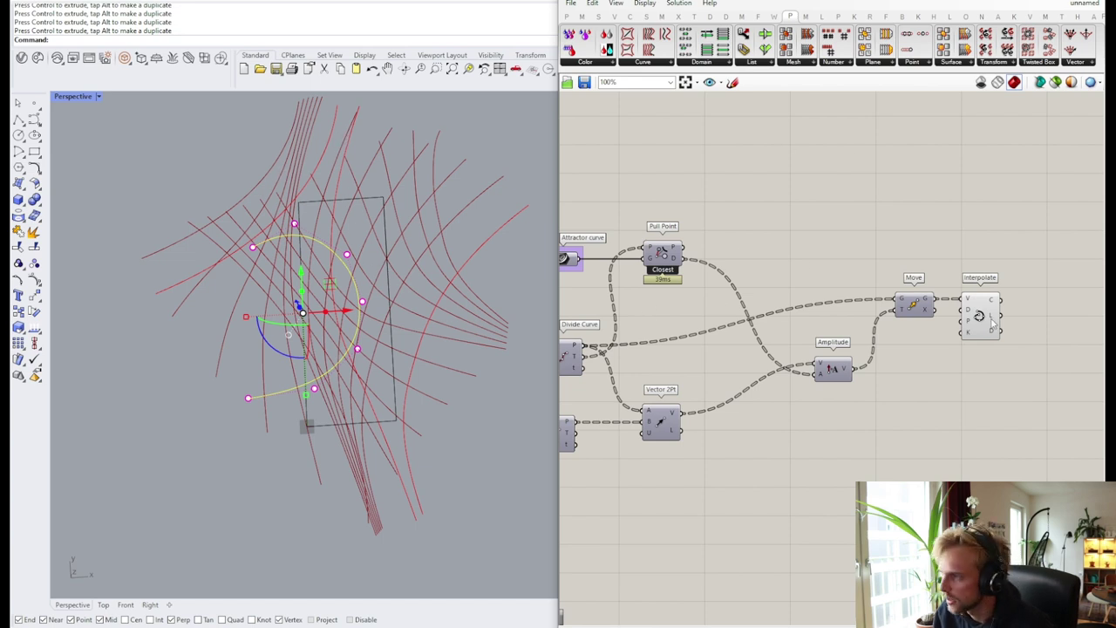
click(909, 314)
click(764, 221)
right_drag(700, 271, 799, 289)
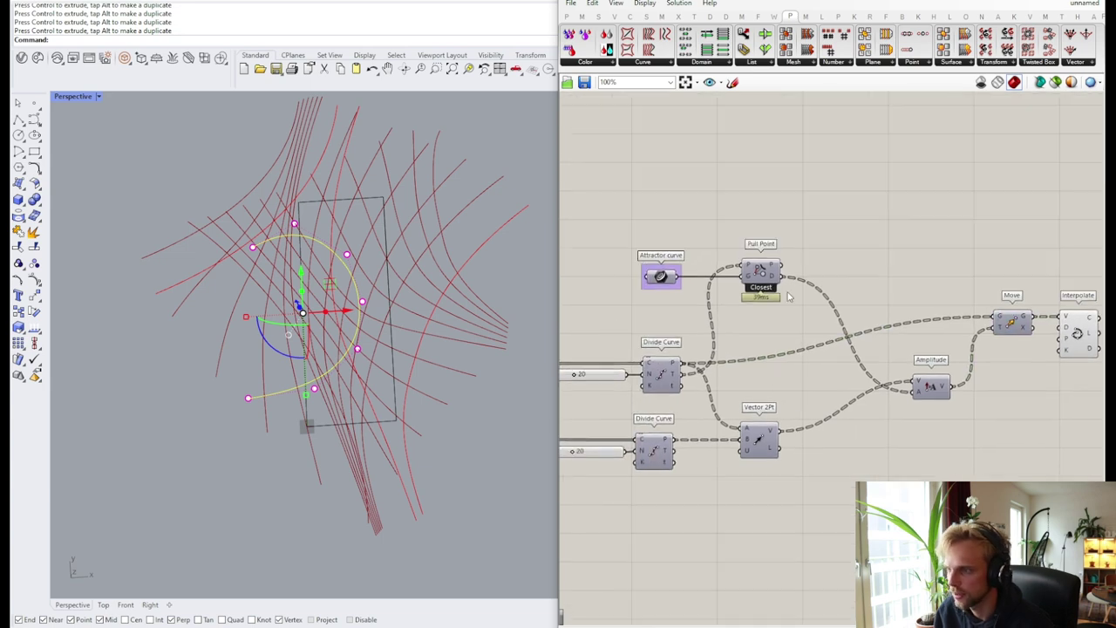
scroll(793, 298, up, 1)
drag(781, 278, 952, 403)
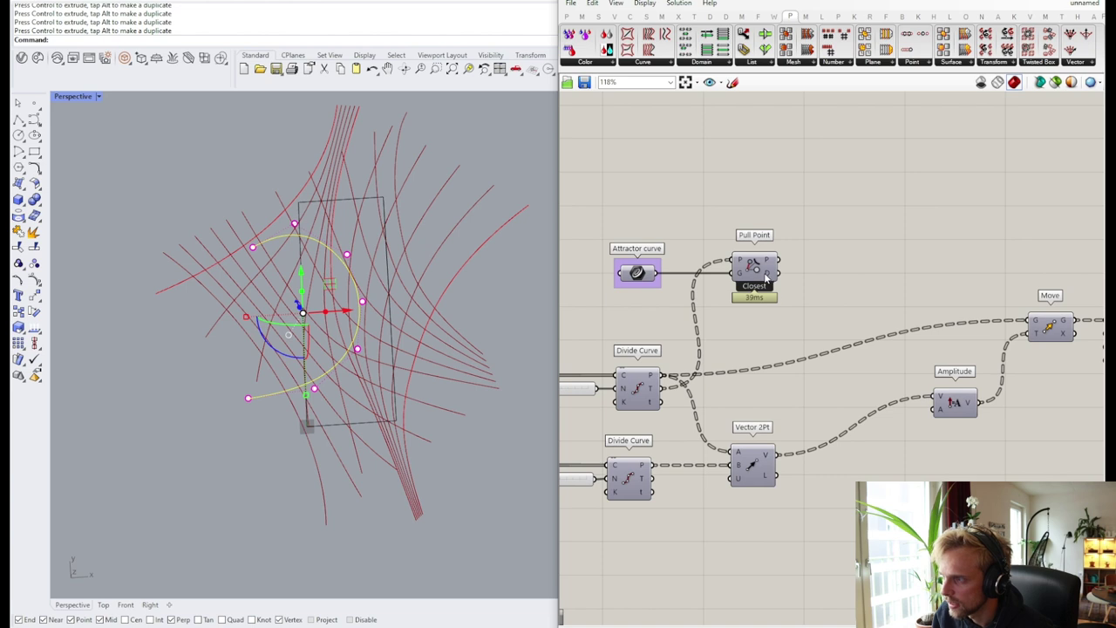
Step: Move the Amplitude, Move and Interpolate components farther from Pull Point to free space on the canvas
right_drag(899, 303, 820, 309)
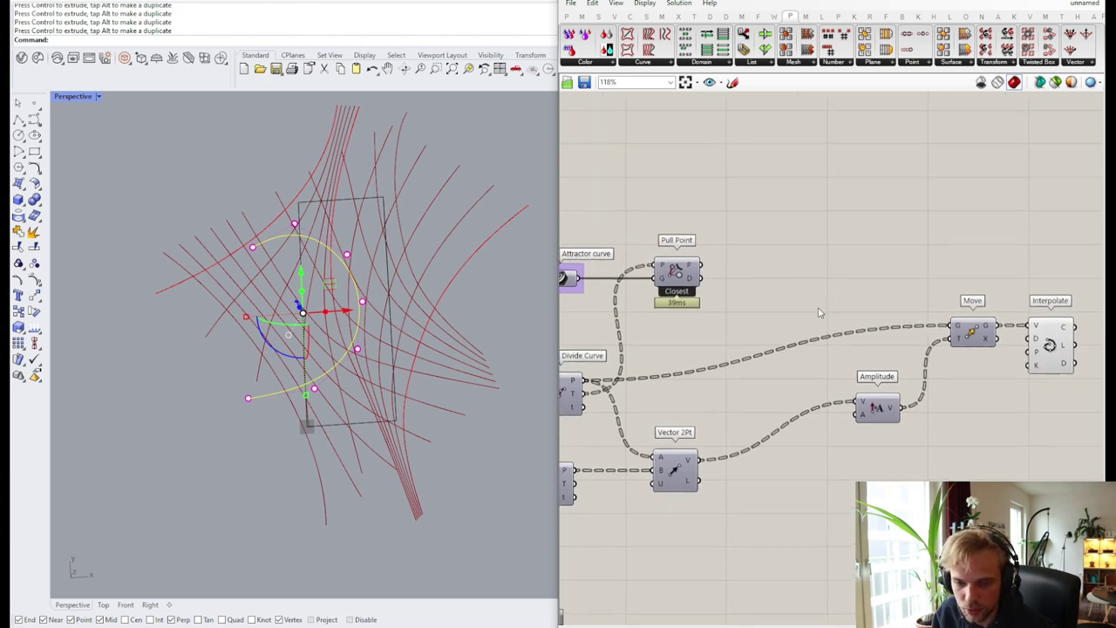
scroll(820, 308, down, 3)
drag(1061, 468, 813, 309)
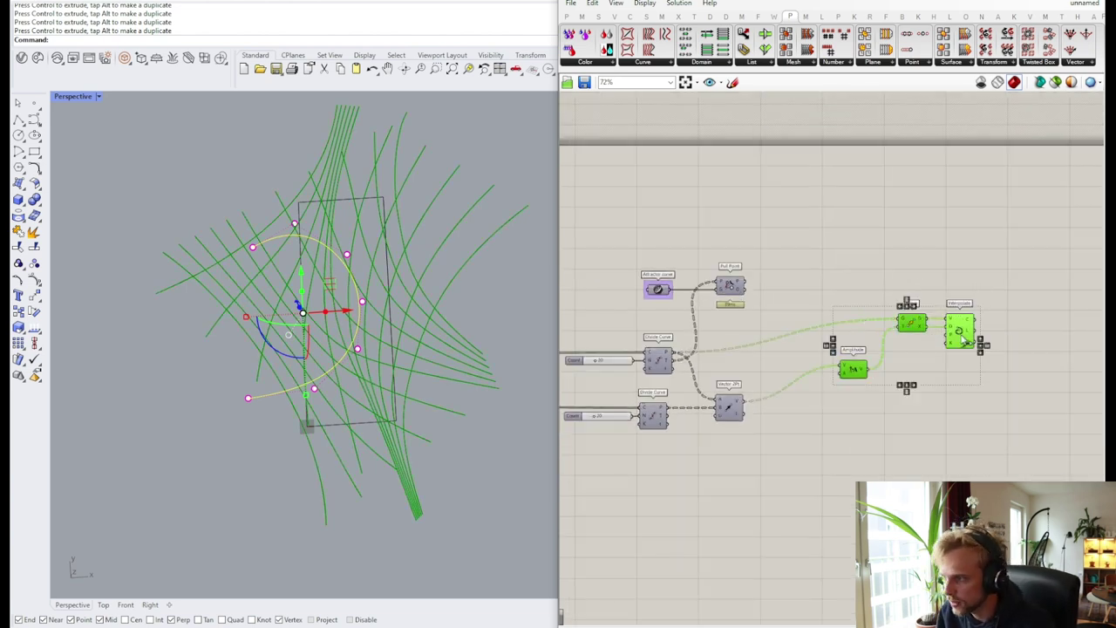
drag(959, 335, 1048, 371)
click(891, 273)
Step: Add a Remap Numbers component beside Pull Point
scroll(776, 305, up, 3)
double_click(846, 296)
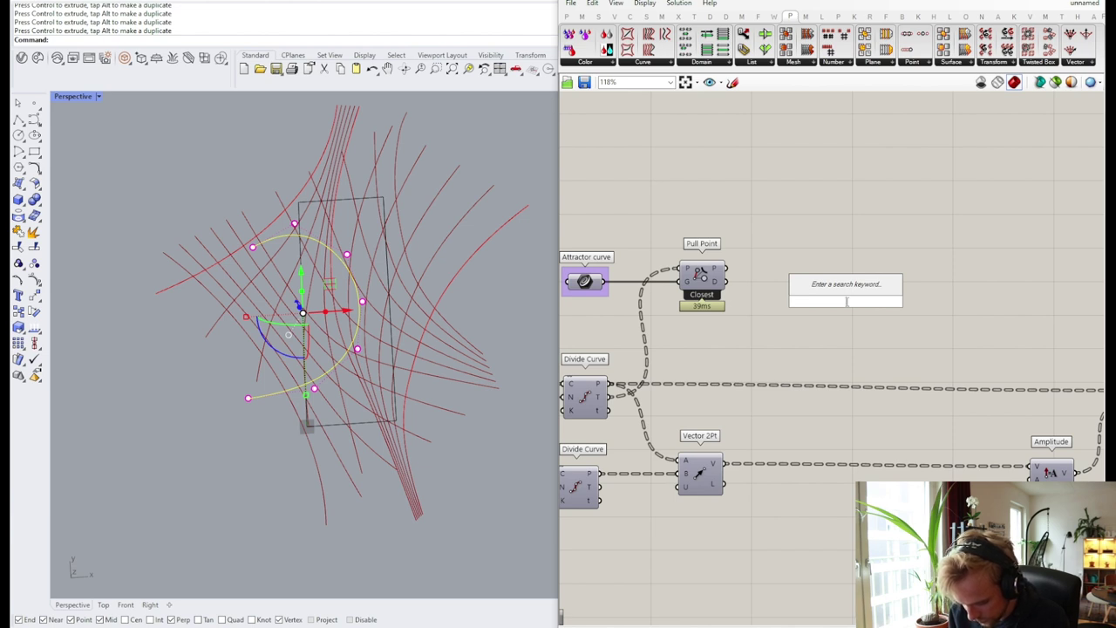
text(n)
key(BackSpace)
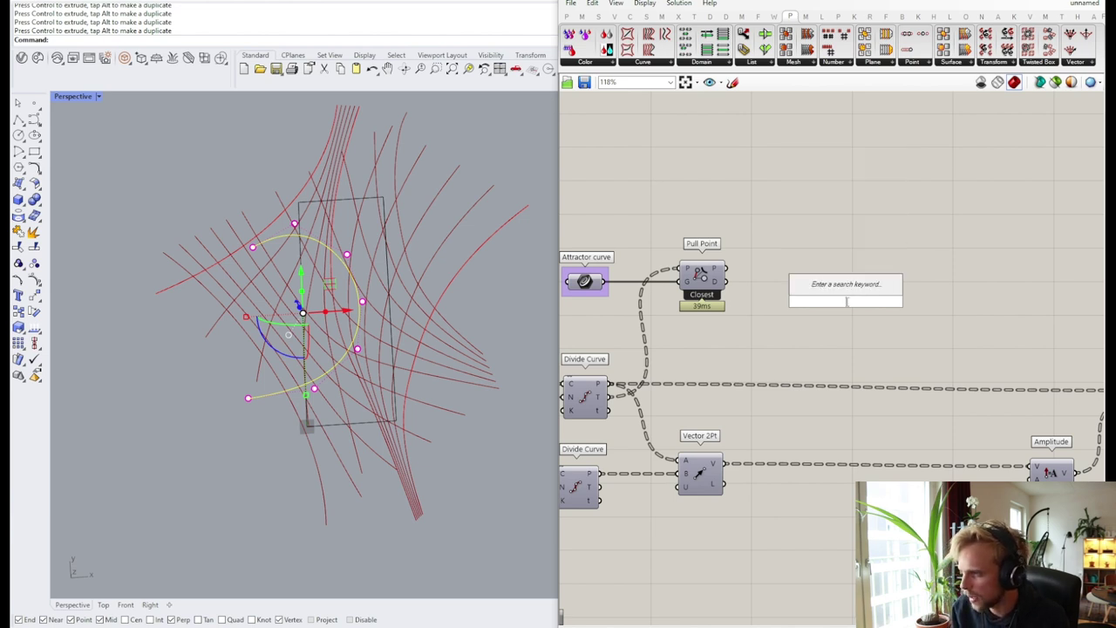
text(remap num)
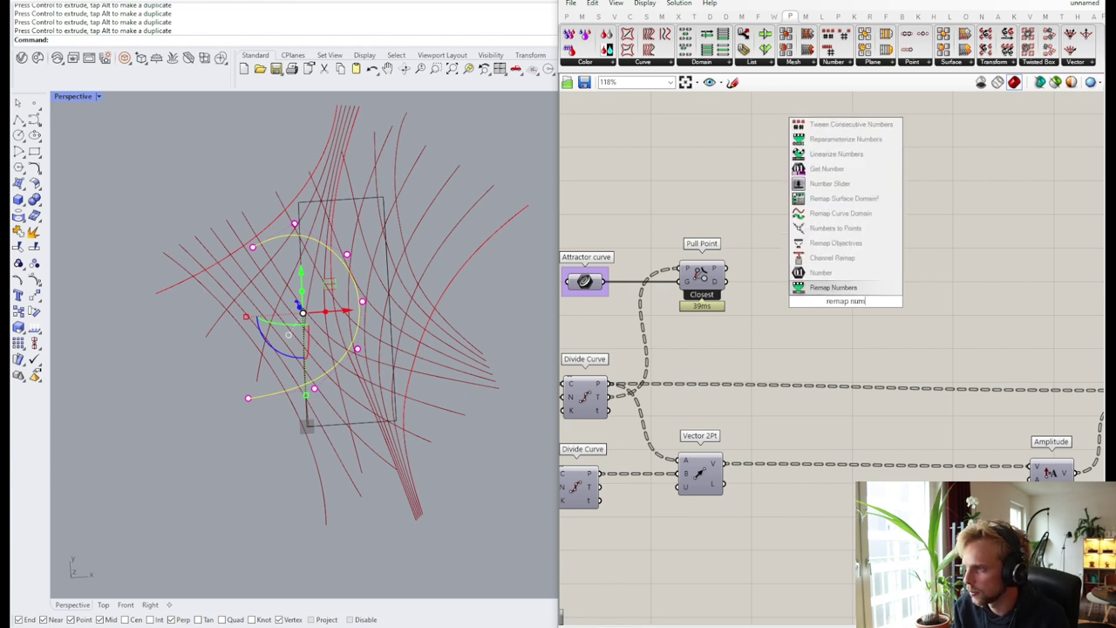
key(Return)
drag(847, 305, 815, 293)
click(949, 292)
Step: Add a Graph Mapper after the Remap Numbers component
right_drag(951, 291, 879, 287)
double_click(880, 288)
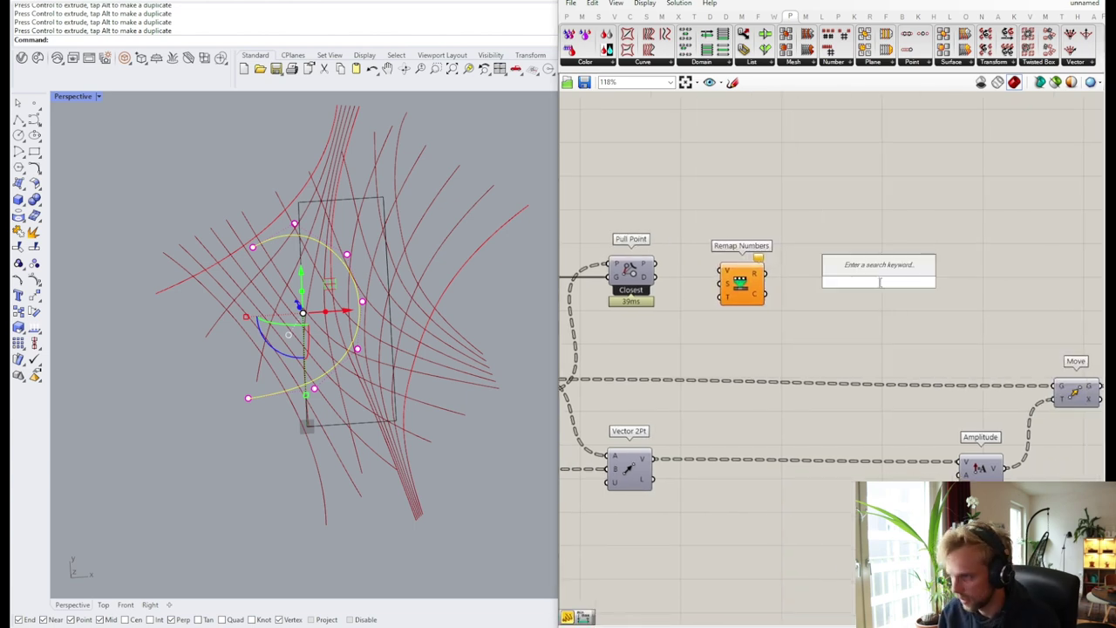
text(graph)
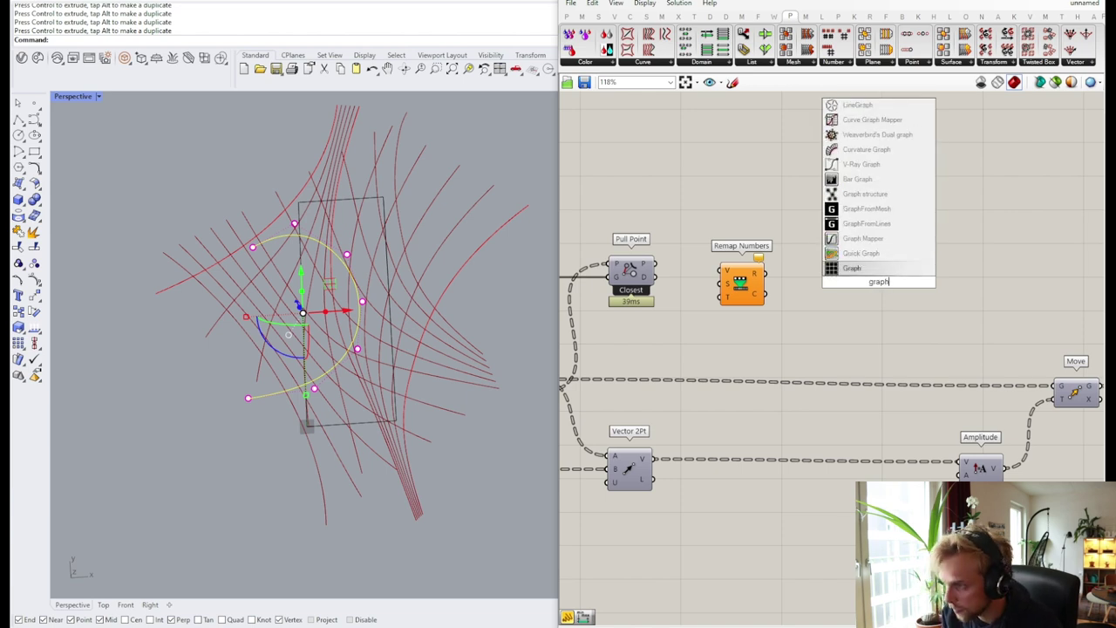
key(Up)
key(Up)
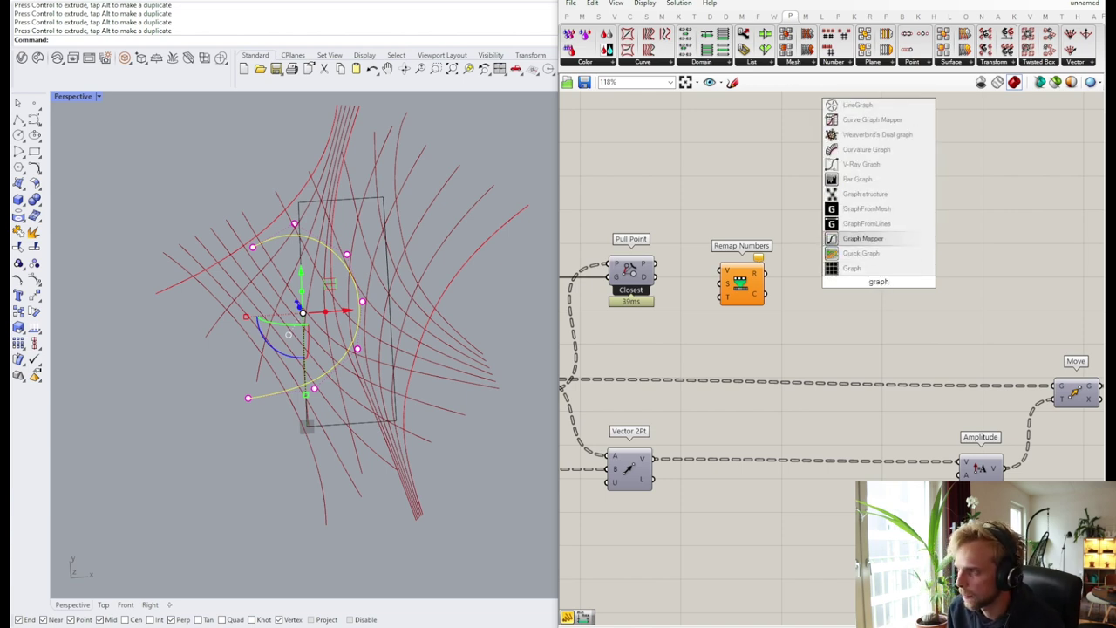
key(Return)
Step: Add a second Remap Numbers component after the Graph Mapper
double_click(955, 284)
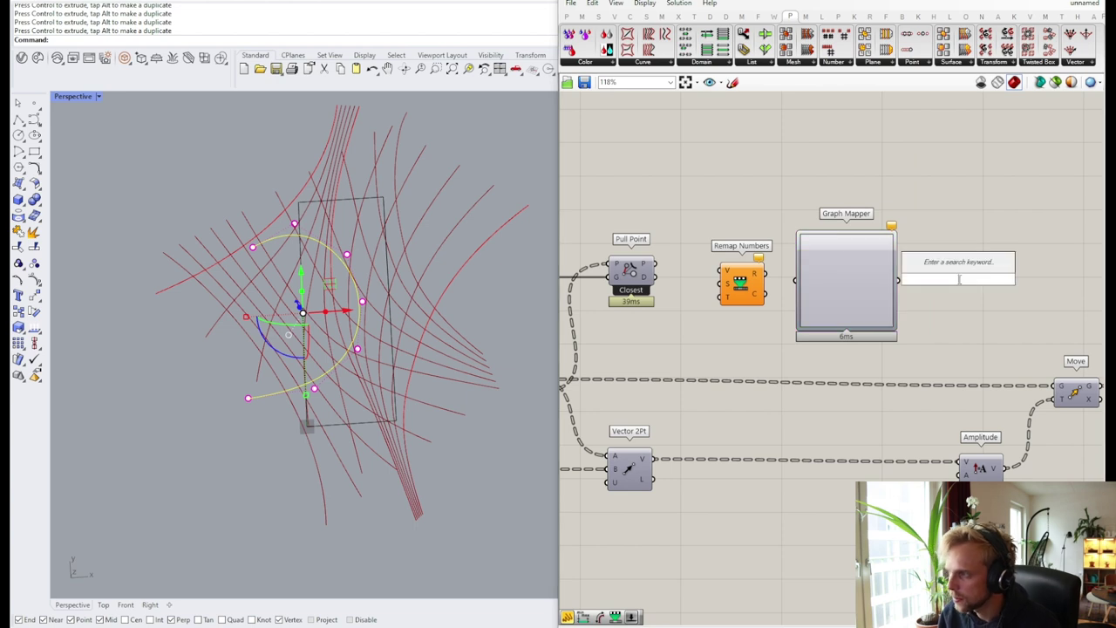
text(remap number)
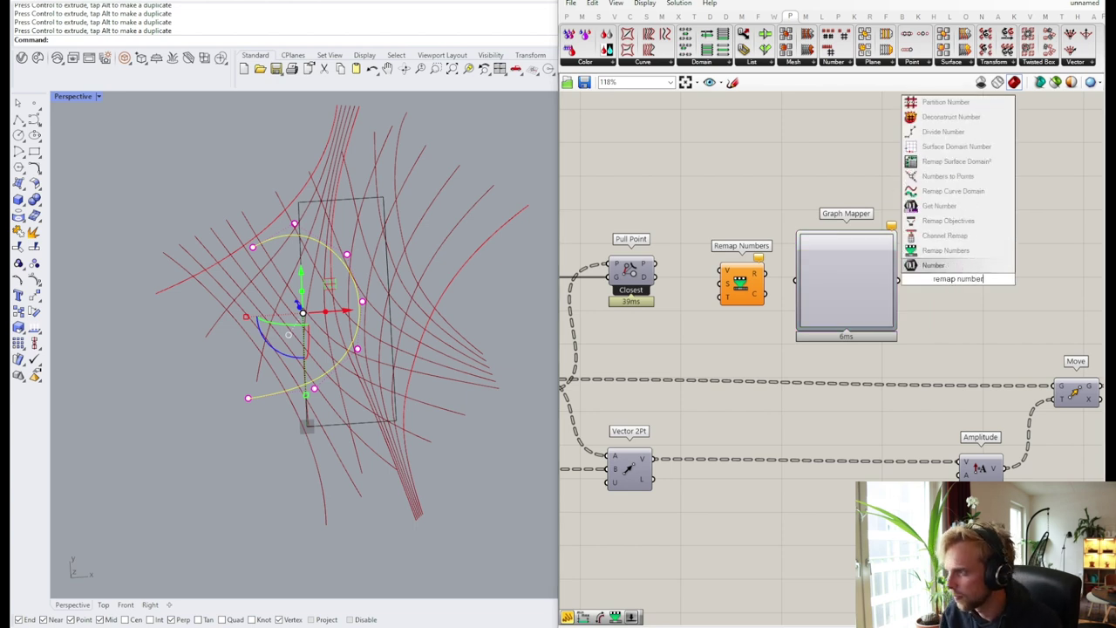
key(Up)
key(Return)
Step: Connect Pull Point's Distance output to the first Remap Numbers' Value input and space the two components farther apart
scroll(679, 276, up, 3)
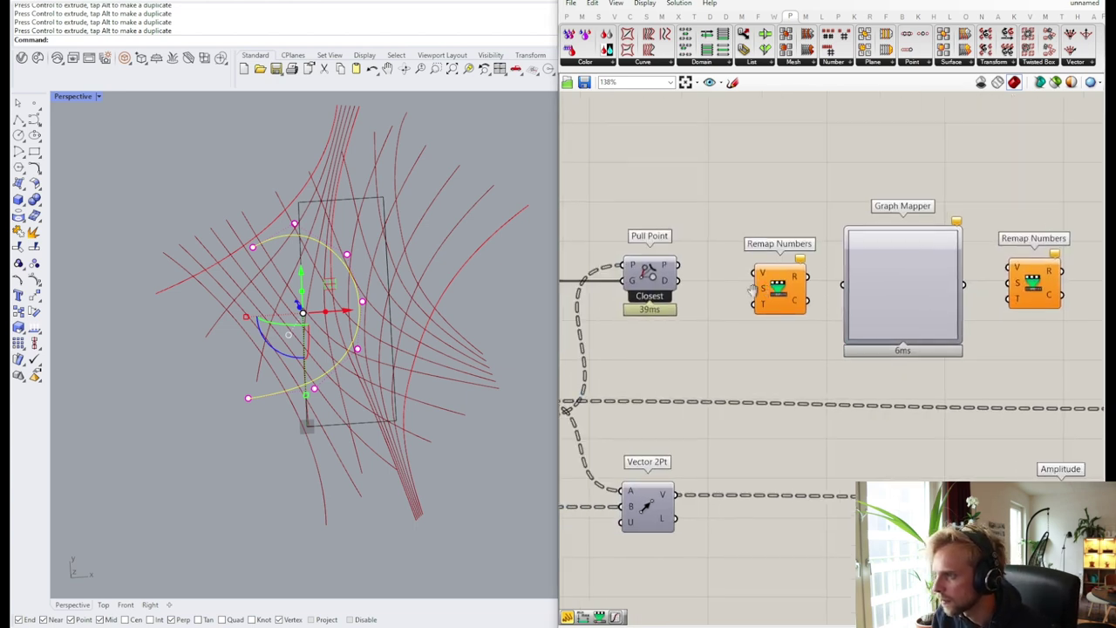
drag(684, 282, 784, 291)
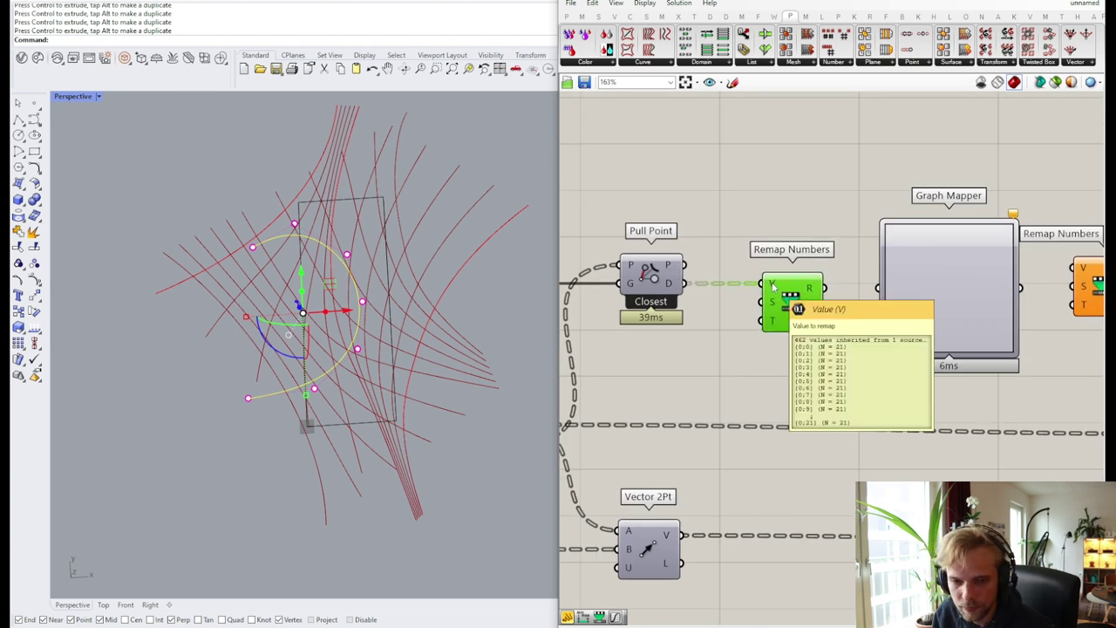
right_drag(790, 280, 803, 234)
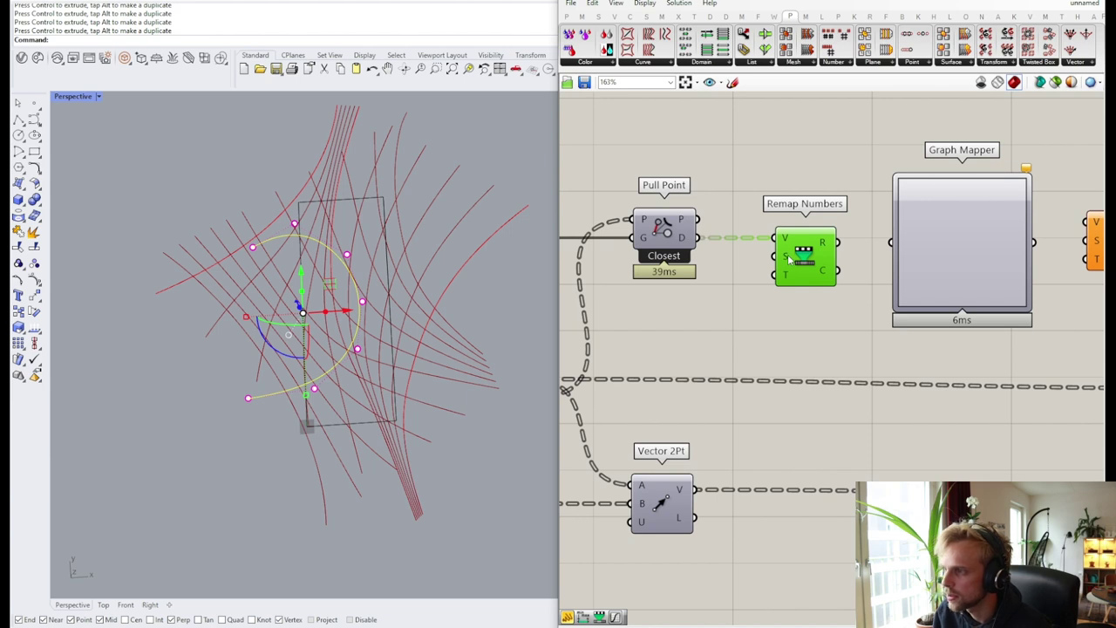
drag(677, 243, 663, 241)
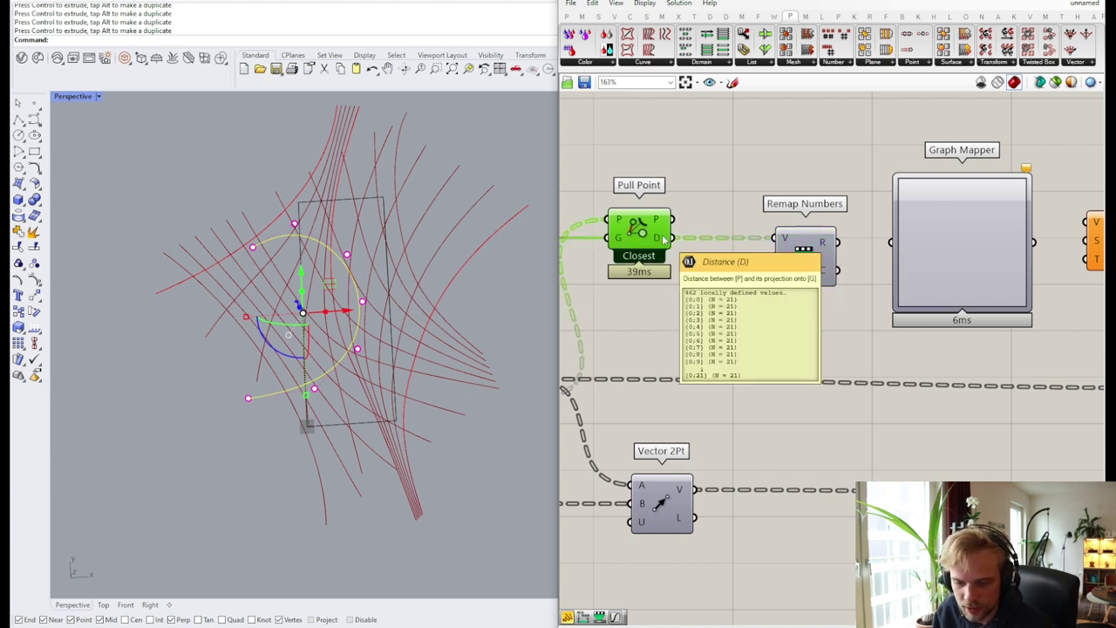
Step: Add a Bounds component below and between Pull Point and the first Remap Numbers
double_click(652, 322)
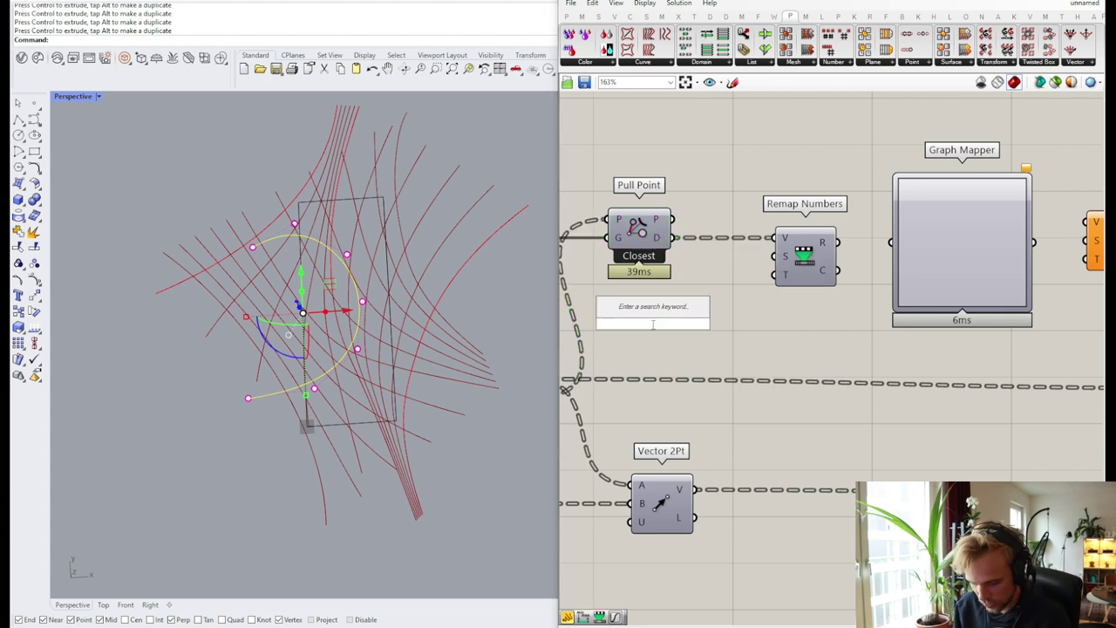
text(bounds)
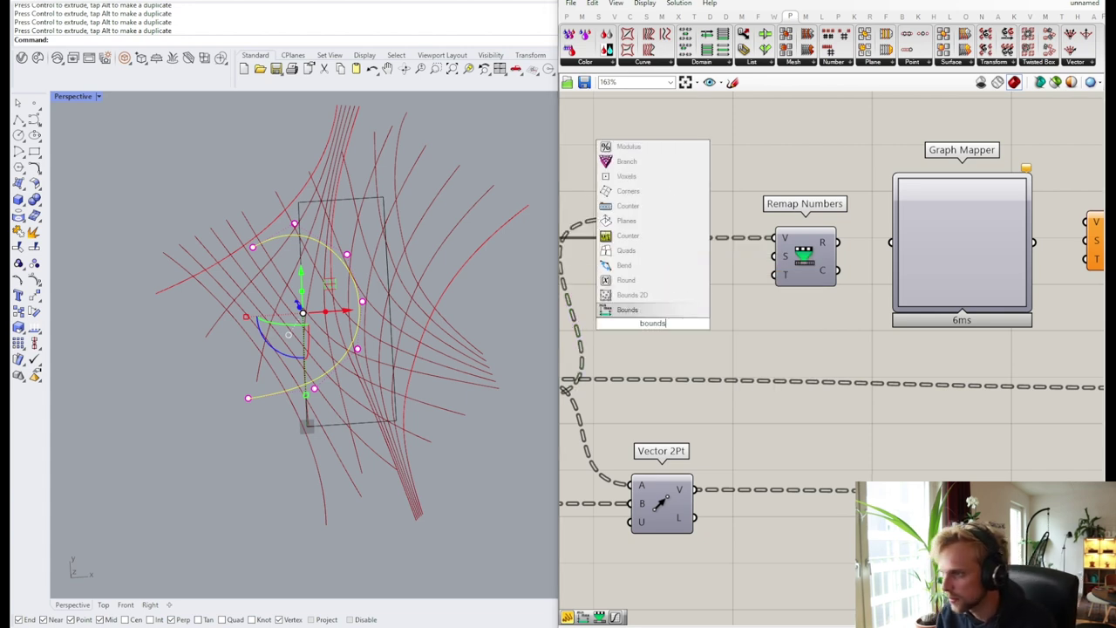
key(Return)
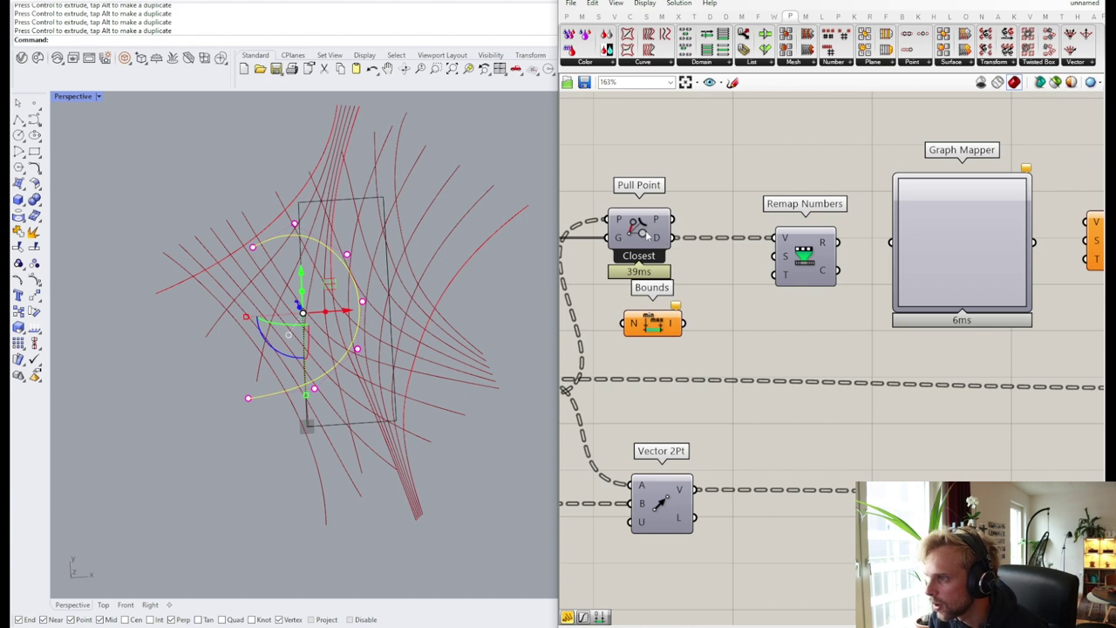
drag(658, 333, 720, 322)
Step: Connect Pull Point's Distance output to the Bounds N input and flatten that input
mouse_move(674, 237)
mouse_down()
mouse_move(689, 316)
mouse_move(702, 312)
mouse_up()
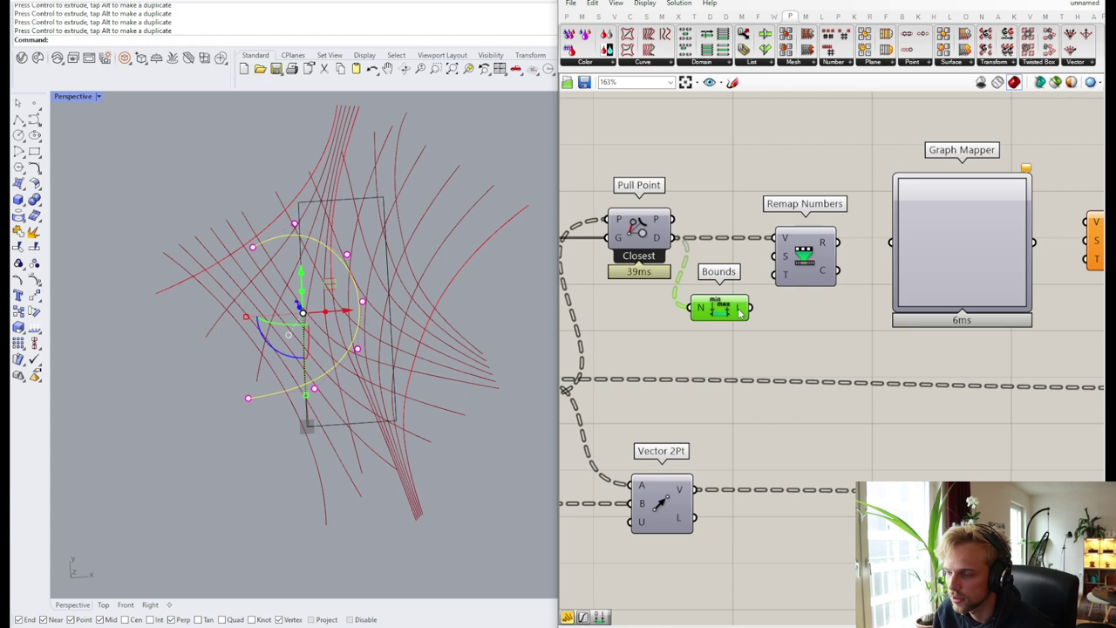
right_click(703, 314)
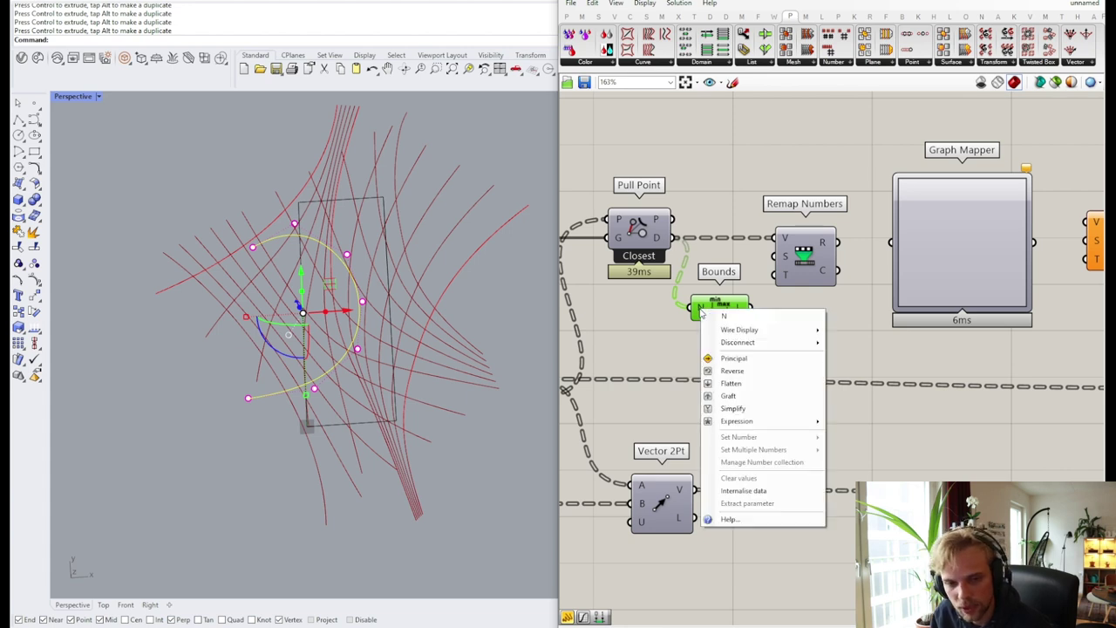
click(730, 383)
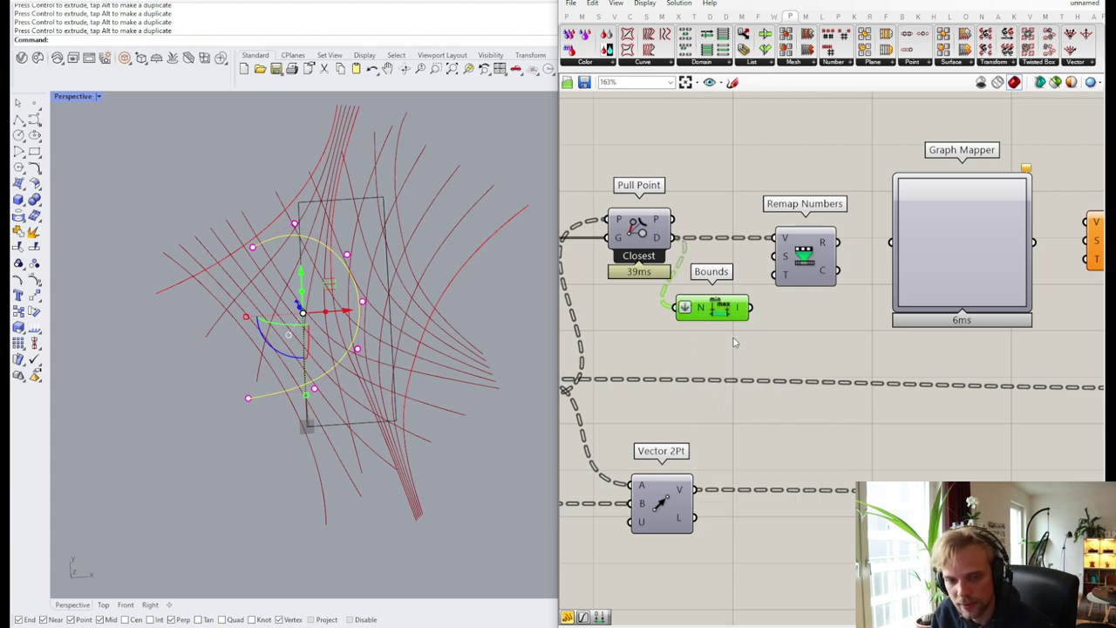
Step: Connect Bounds to the first Remap Numbers' Source input and wire its mapped output into the Graph Mapper, tidying the component positions
drag(750, 308, 784, 258)
drag(739, 301, 819, 273)
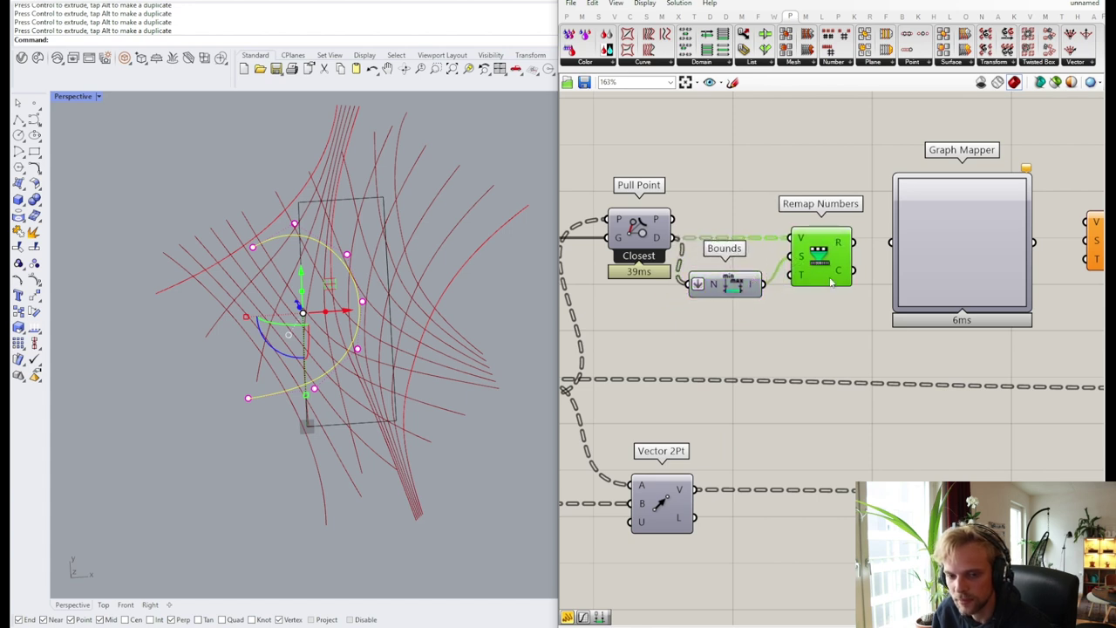
right_drag(820, 273, 747, 296)
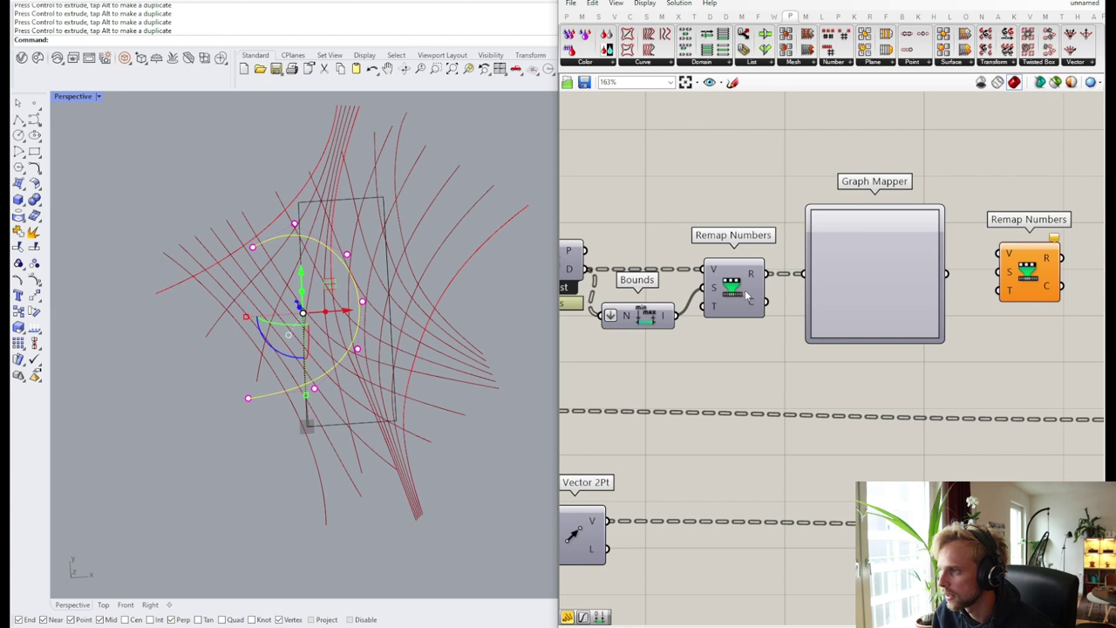
drag(748, 297, 756, 297)
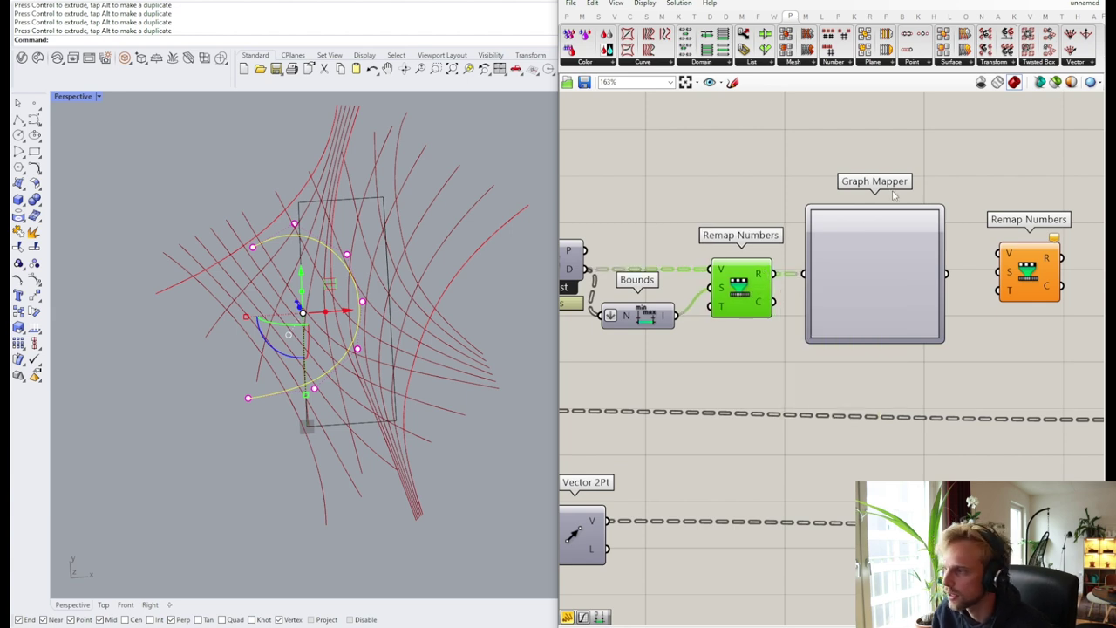
drag(645, 327, 657, 325)
Step: Connect the Graph Mapper to the second Remap Numbers' Value input and wire its mapped output into Amplitude's A input
right_drag(999, 285, 939, 286)
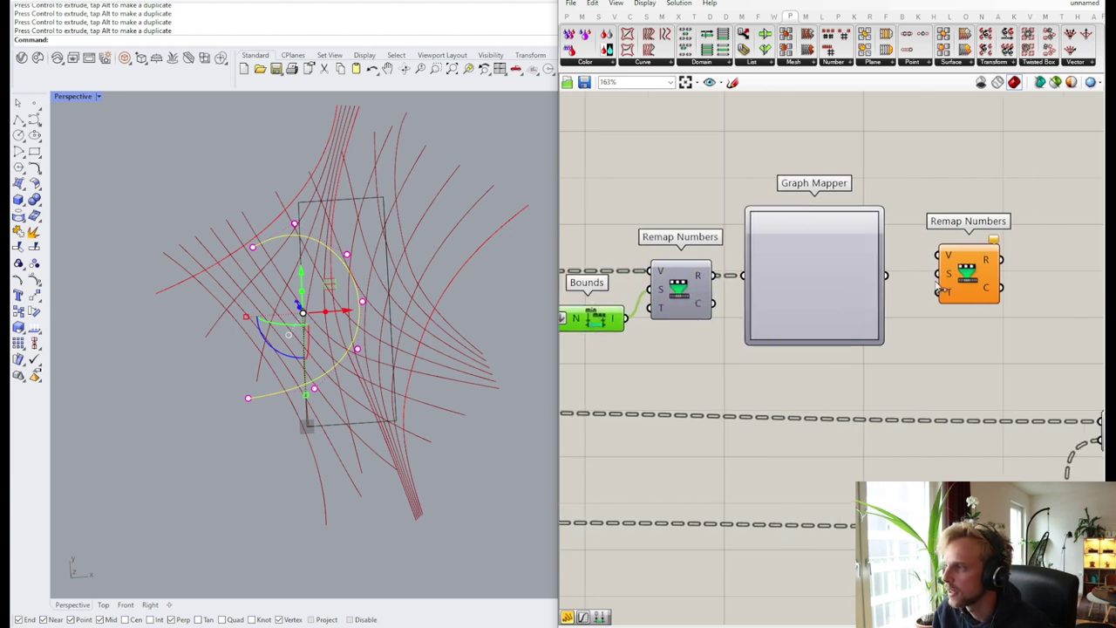
drag(887, 276, 974, 291)
scroll(898, 283, down, 3)
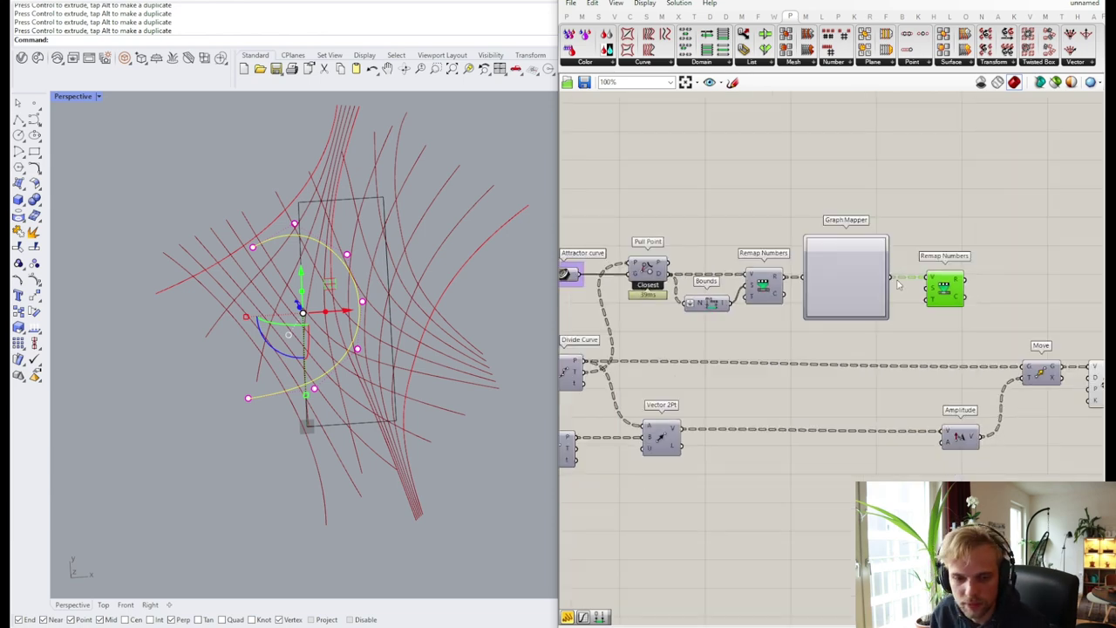
scroll(908, 282, up, 3)
right_drag(941, 307, 793, 261)
scroll(809, 292, down, 3)
drag(813, 229, 795, 393)
click(907, 223)
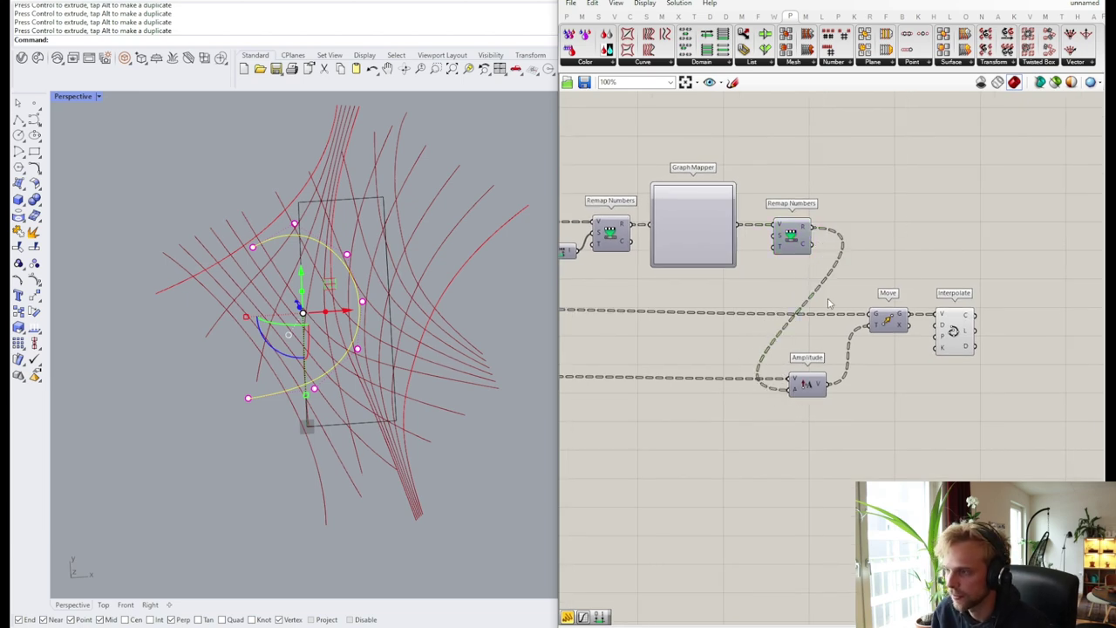
Step: Group the Bounds, Graph Mapper and both Remap Numbers components
scroll(810, 305, down, 3)
scroll(811, 296, up, 2)
right_drag(812, 296, 918, 338)
drag(922, 340, 759, 260)
middle_click(698, 237)
click(700, 207)
click(793, 190)
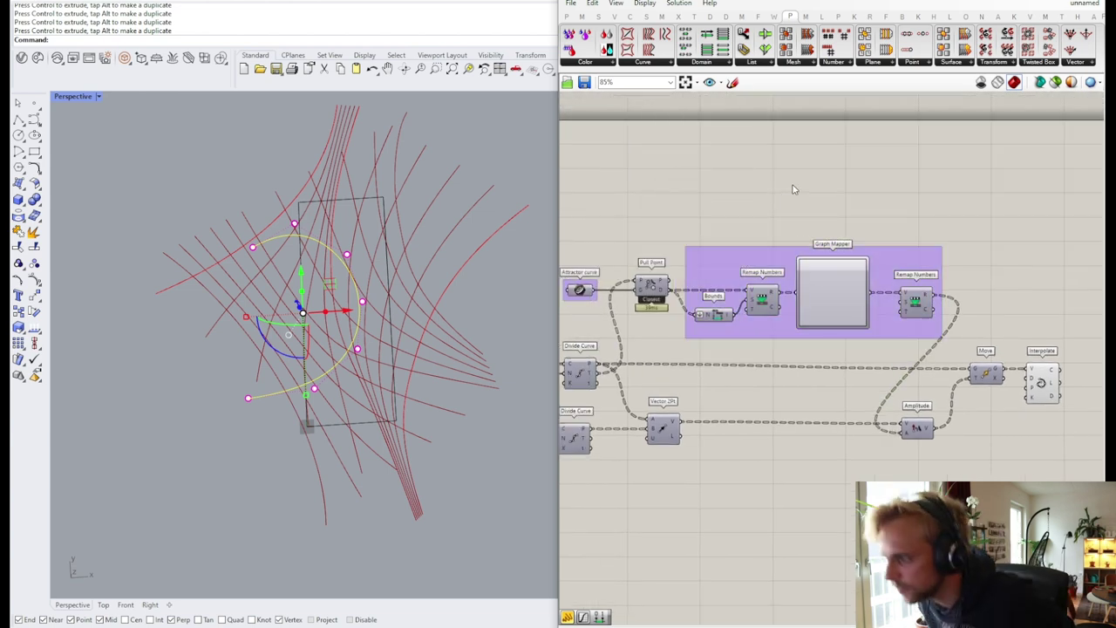
Step: Shift the Amplitude, Move and Interpolate components beyond the end of the new remapping group
right_drag(961, 451, 801, 427)
drag(959, 476, 737, 358)
drag(831, 358, 913, 361)
click(965, 420)
drag(1003, 453, 797, 347)
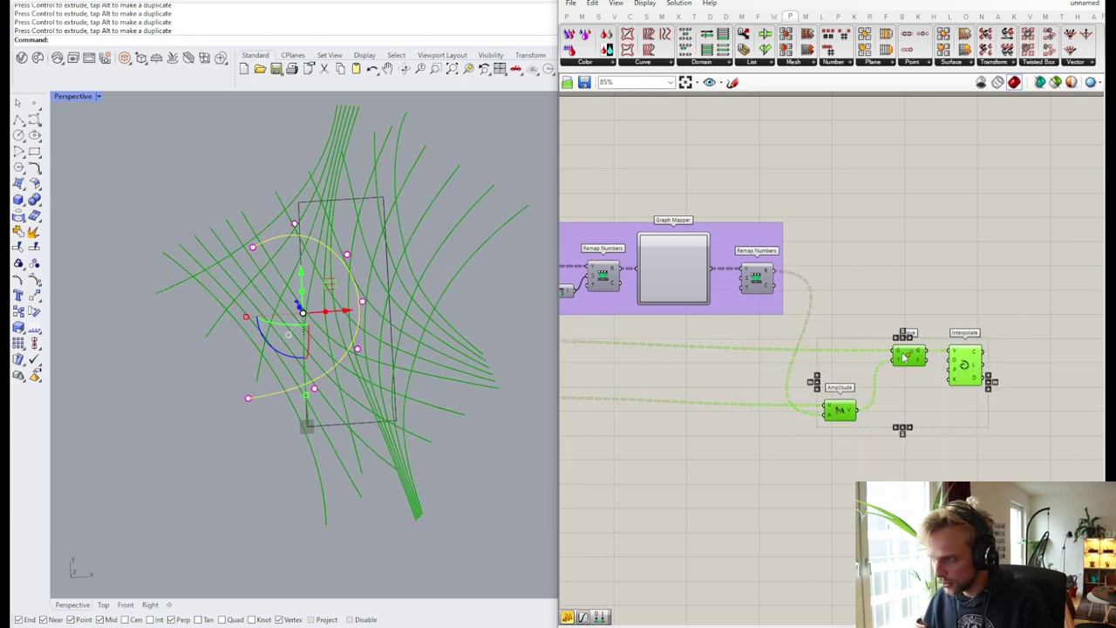
drag(905, 355, 893, 345)
click(809, 321)
Step: Nudge the first Remap Numbers component slightly upward inside the group to straighten its wires
right_drag(770, 302, 940, 300)
scroll(685, 244, up, 2)
scroll(685, 245, up, 1)
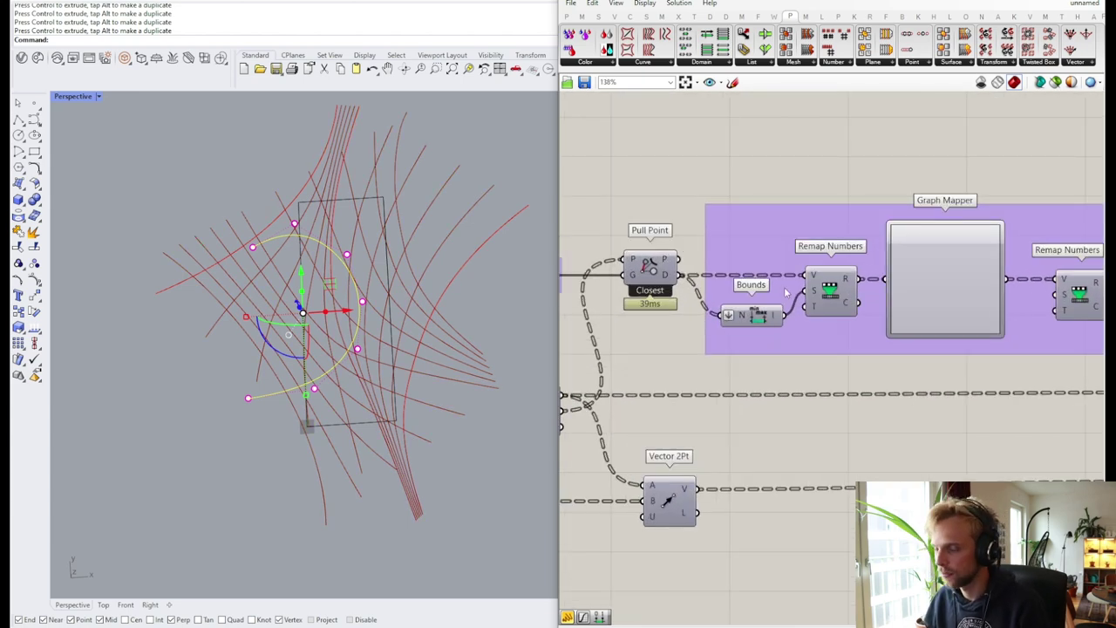
click(836, 298)
drag(835, 299, 842, 293)
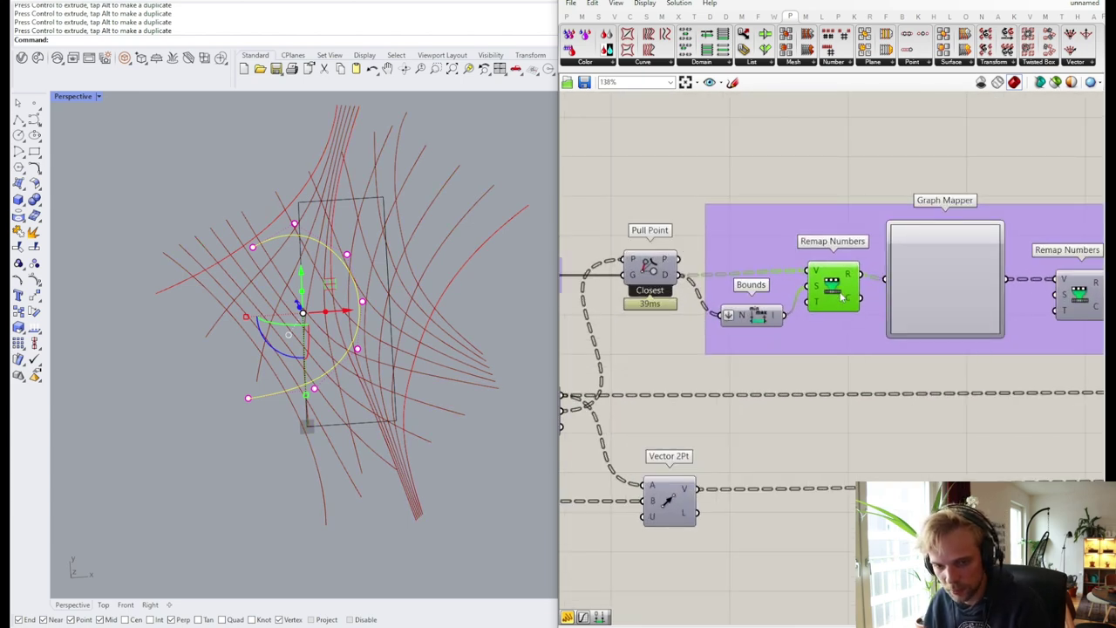
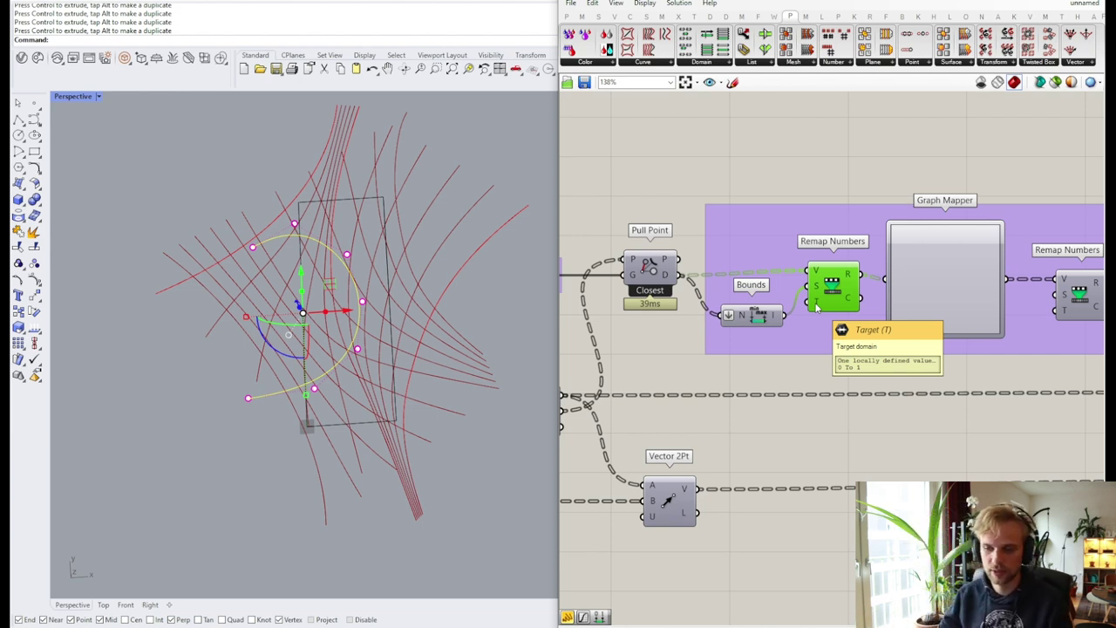
mouse_move(830, 289)
mouse_down()
mouse_move(837, 283)
mouse_move(827, 291)
mouse_up()
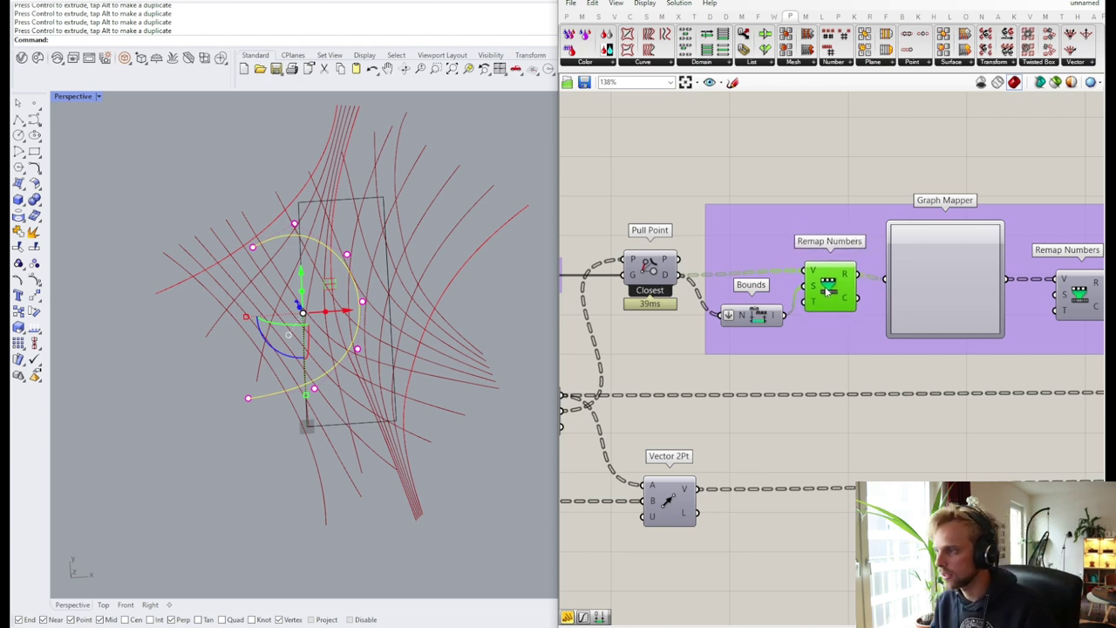
Step: Set the Graph Mapper's graph type to Bezier
right_click(973, 264)
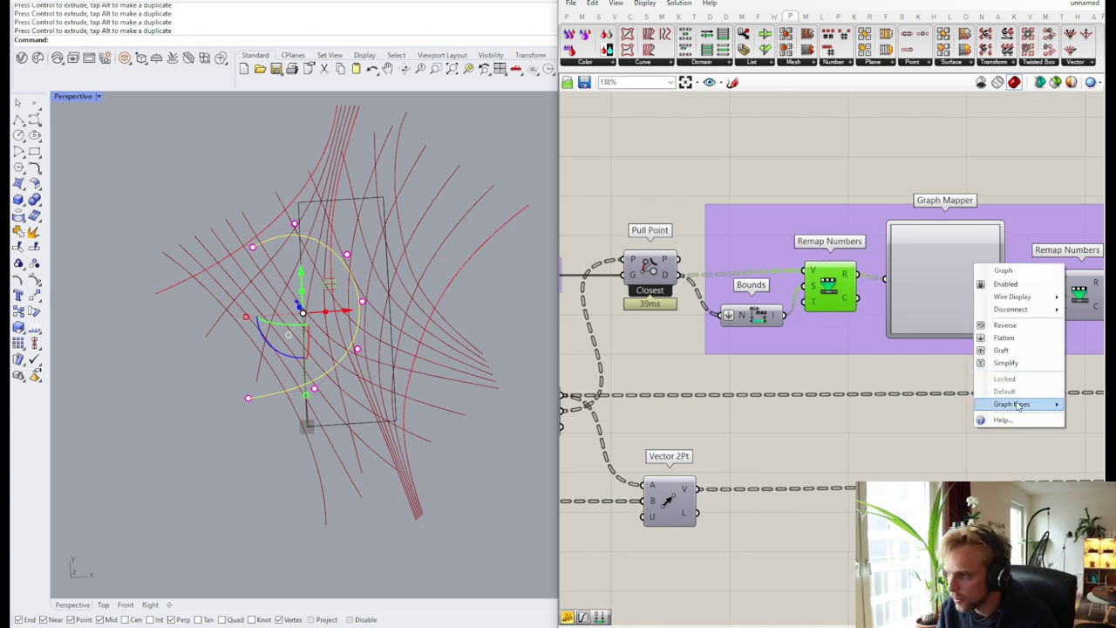
mouse_move(1015, 405)
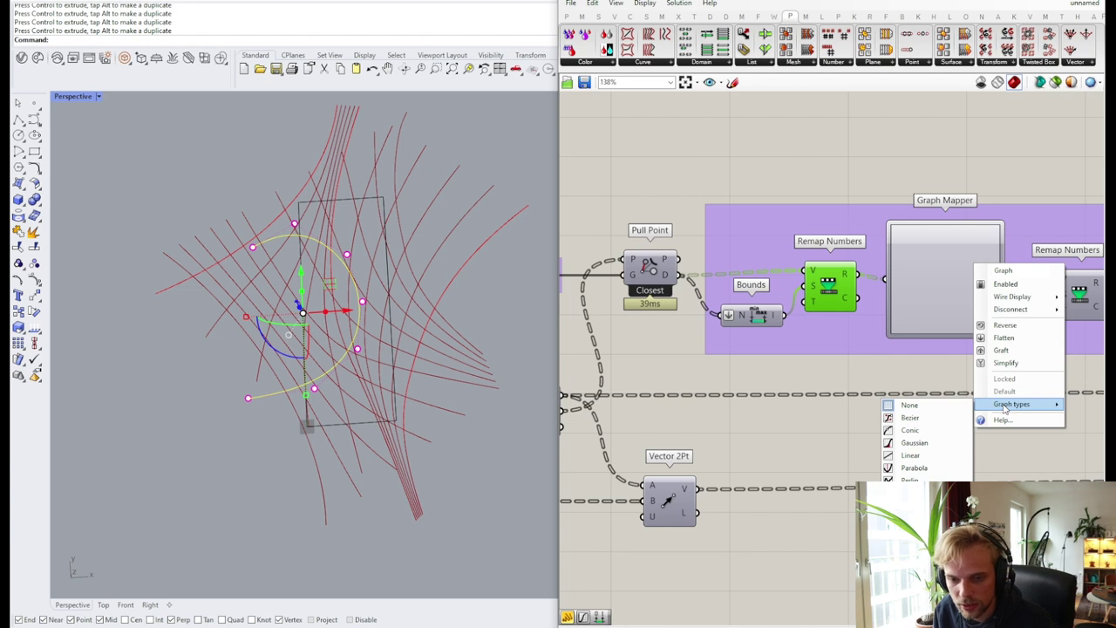
click(908, 417)
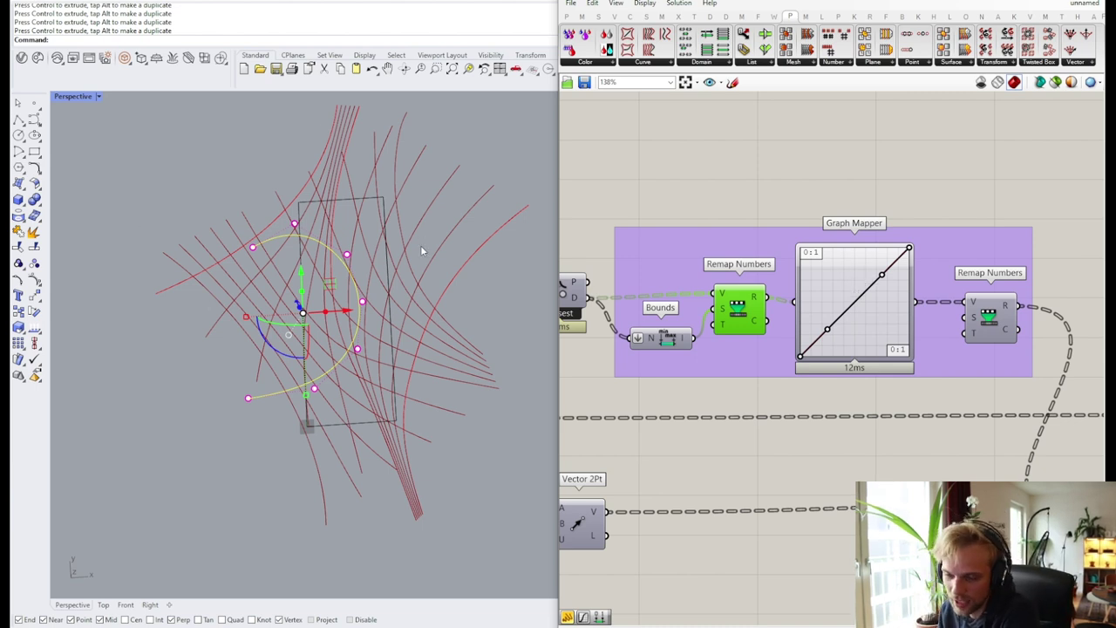
Step: Nudge the Graph Mapper into line and move the second Remap Numbers component away from it to make room for domain inputs
click(459, 207)
mouse_move(835, 259)
mouse_down()
mouse_move(840, 252)
mouse_move(842, 263)
mouse_up()
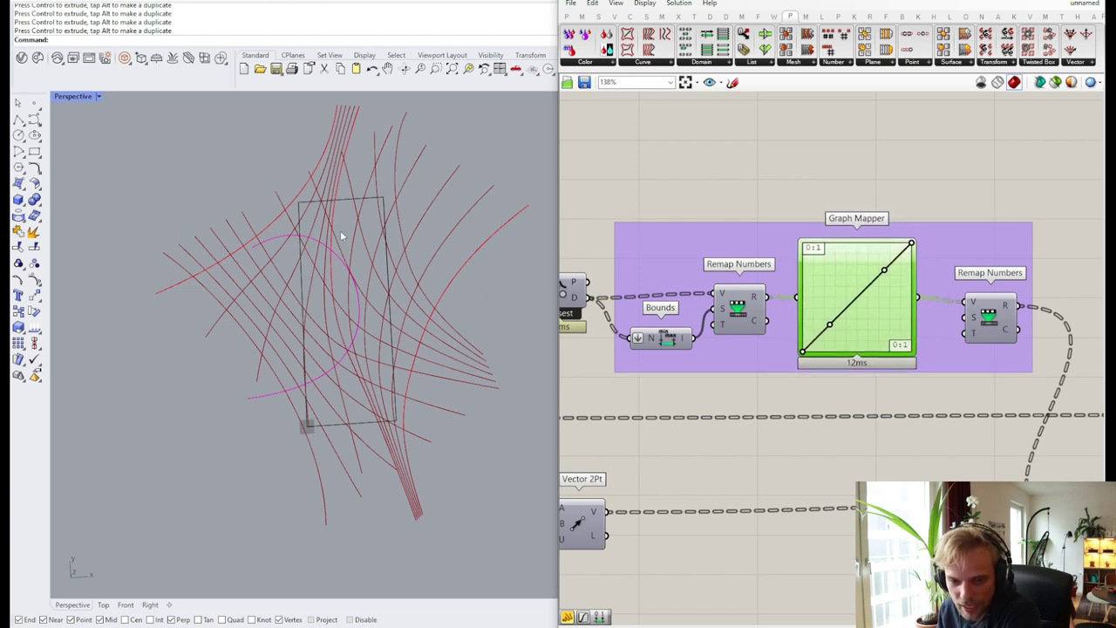
right_drag(769, 184, 624, 136)
click(991, 315)
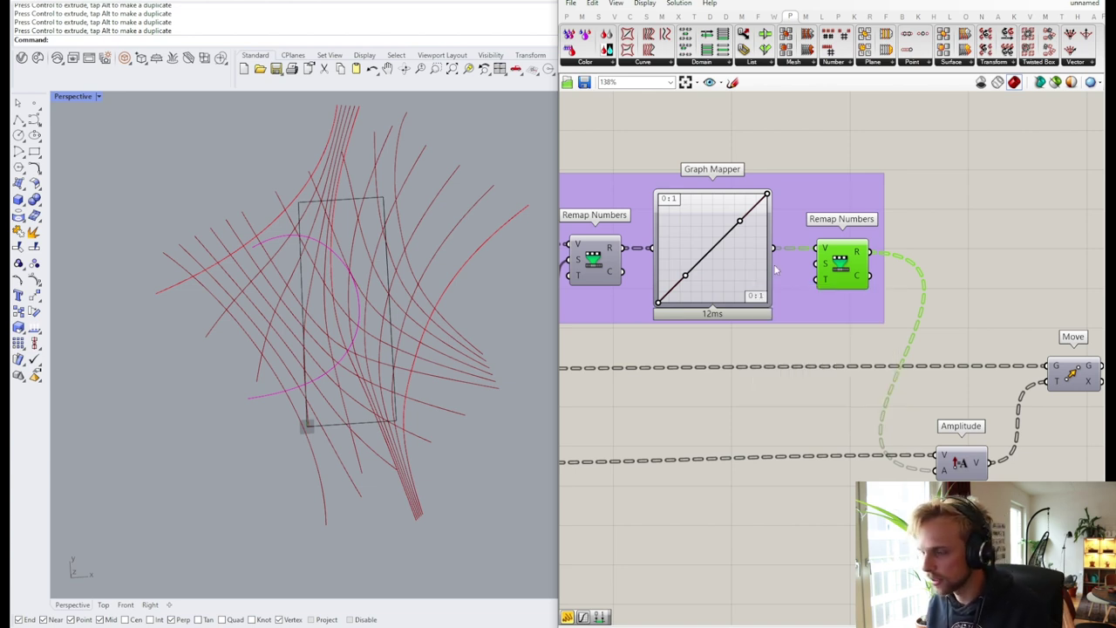
right_drag(900, 387, 879, 306)
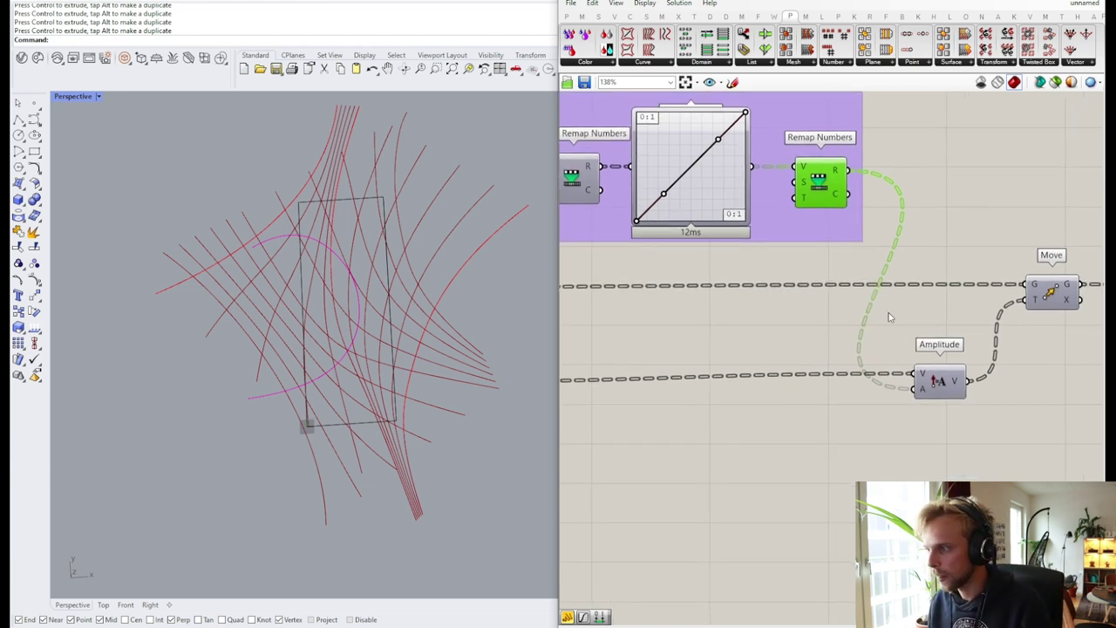
mouse_move(924, 397)
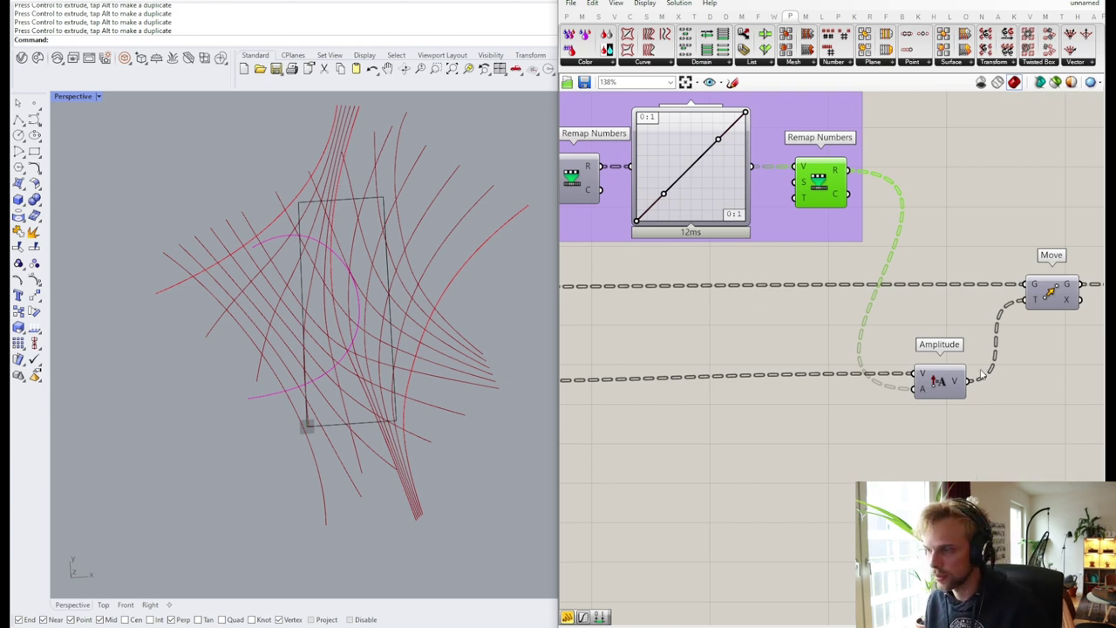
mouse_move(806, 203)
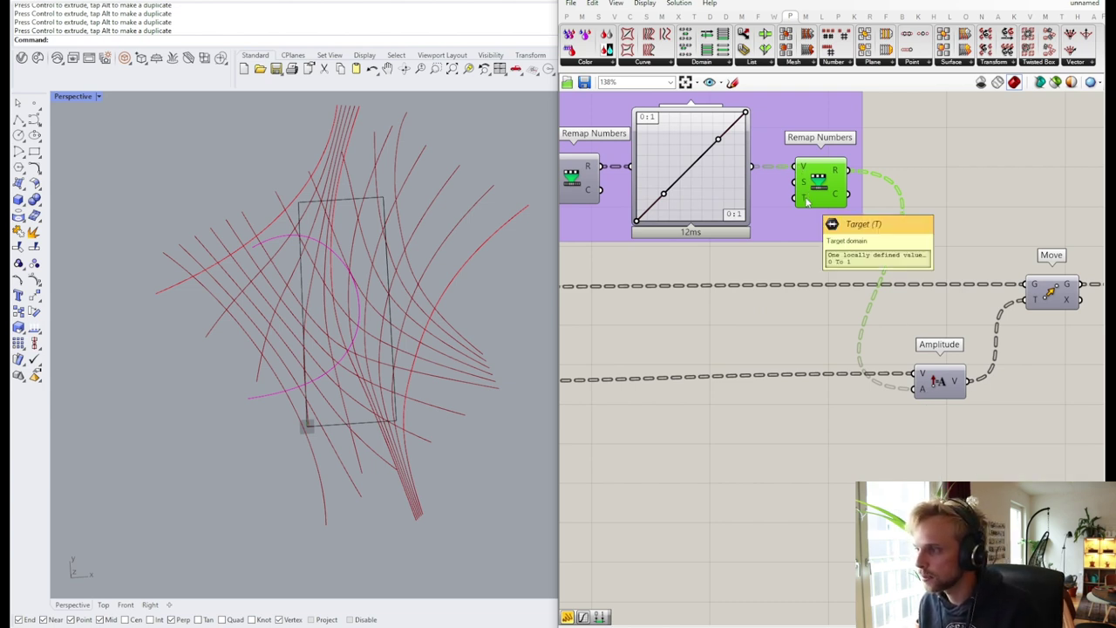
drag(806, 202, 916, 200)
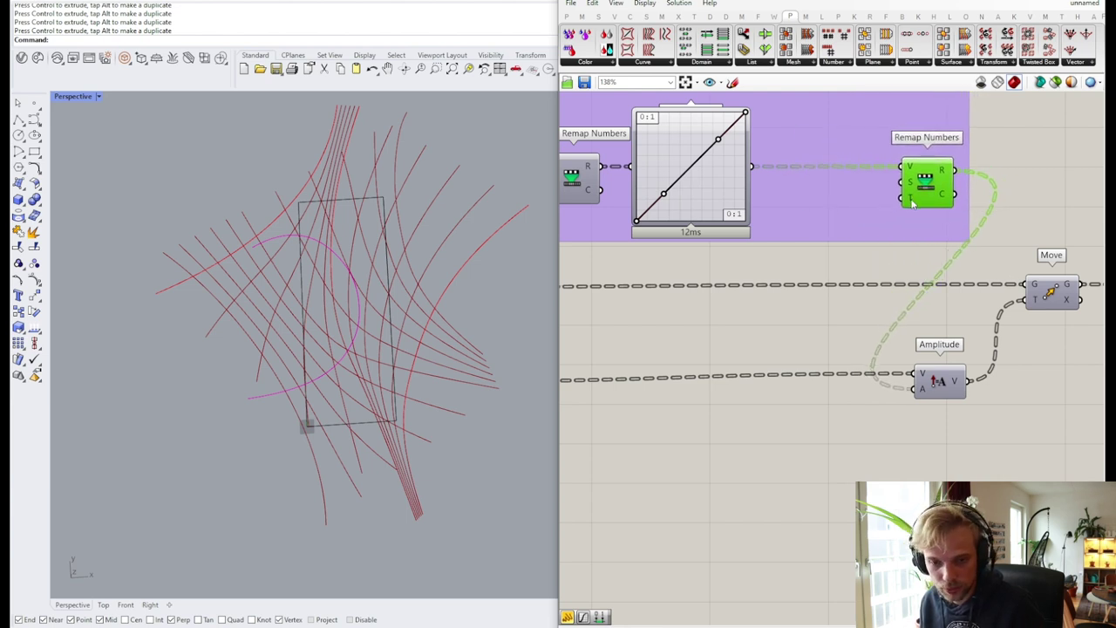
Step: Add a Construct Domain component and connect its output to the Target input of the second Remap Numbers component
click(844, 227)
double_click(844, 227)
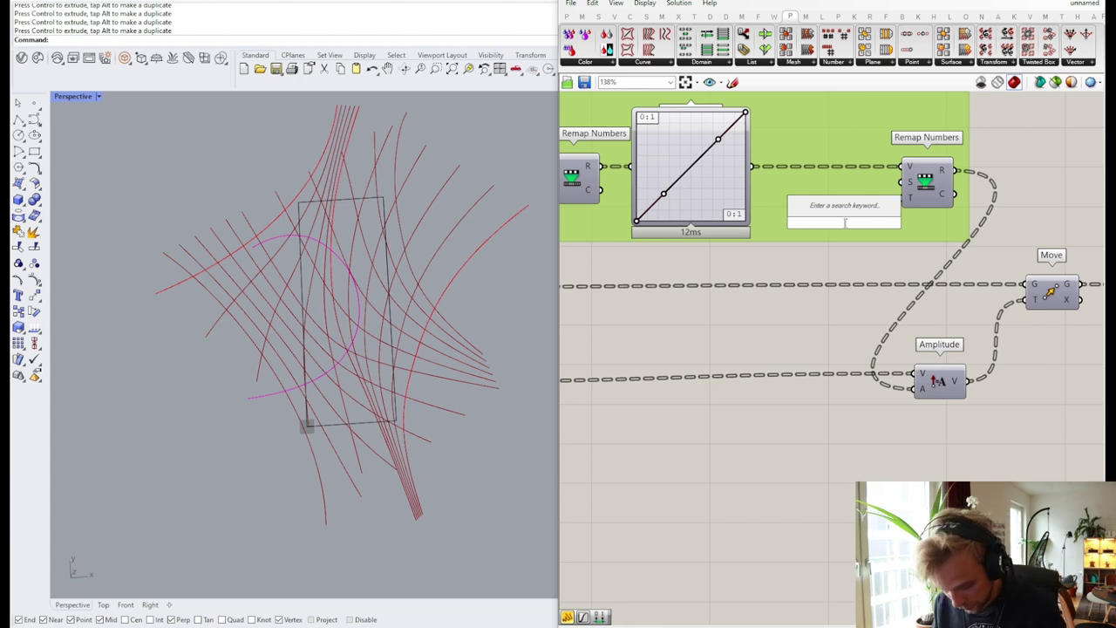
text(construct domain)
key(Return)
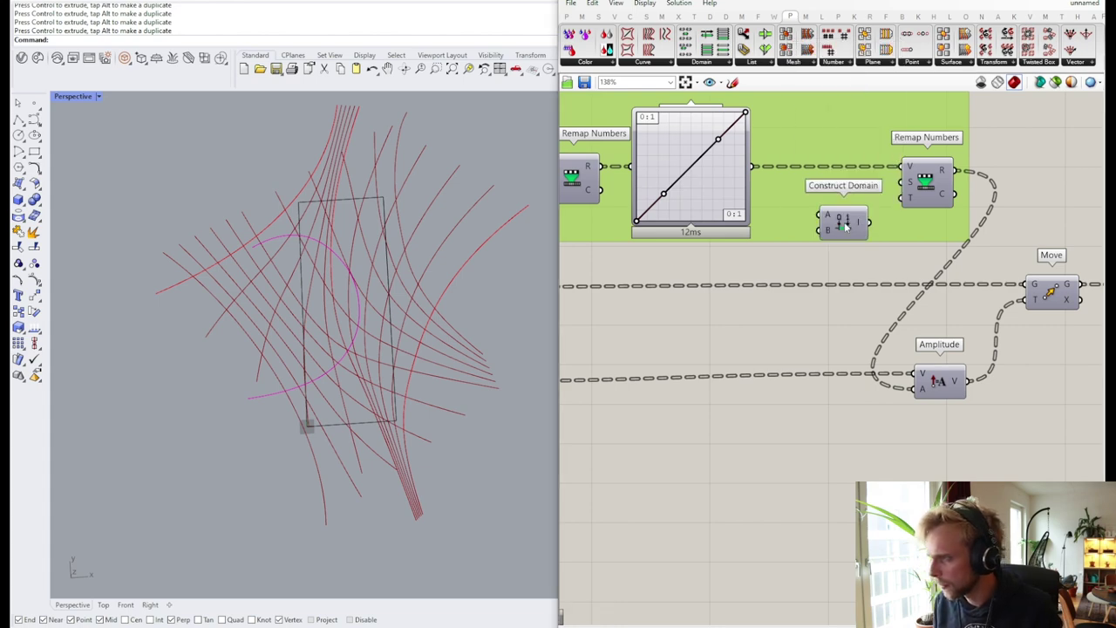
scroll(873, 218, up, 1)
mouse_move(870, 224)
mouse_down()
mouse_move(905, 196)
mouse_move(863, 227)
mouse_up()
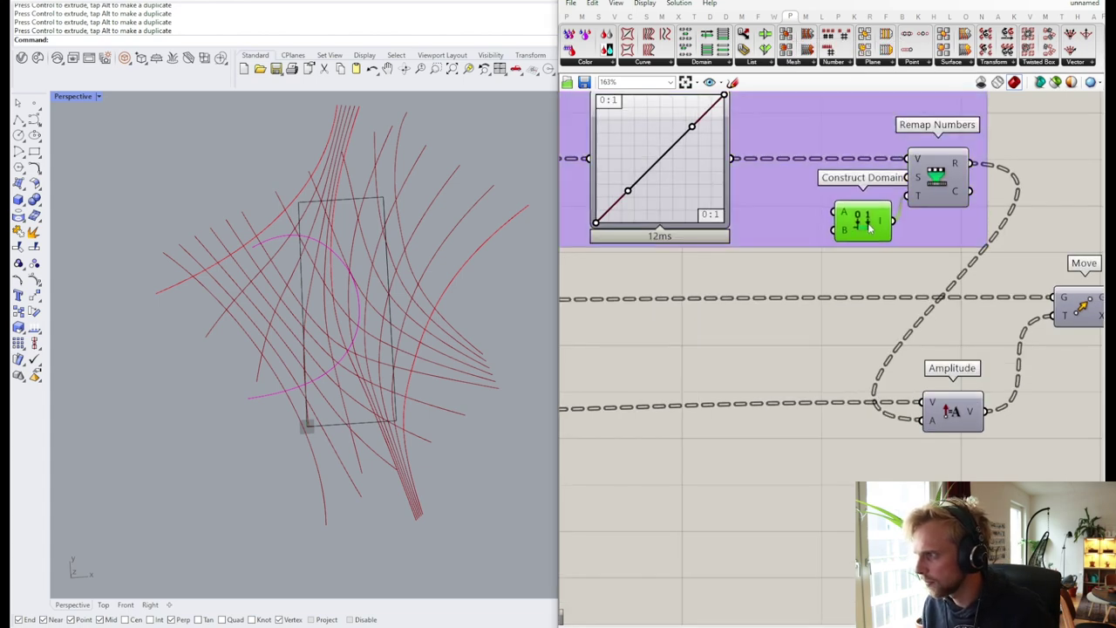
Step: Shift the Amplitude, Move, Interpolate, second Remap Numbers and Construct Domain components further from the Graph Mapper
scroll(940, 188, down, 1)
scroll(940, 188, down, 2)
drag(1052, 352, 811, 241)
drag(874, 294, 1007, 299)
drag(861, 181, 927, 182)
drag(824, 205, 883, 208)
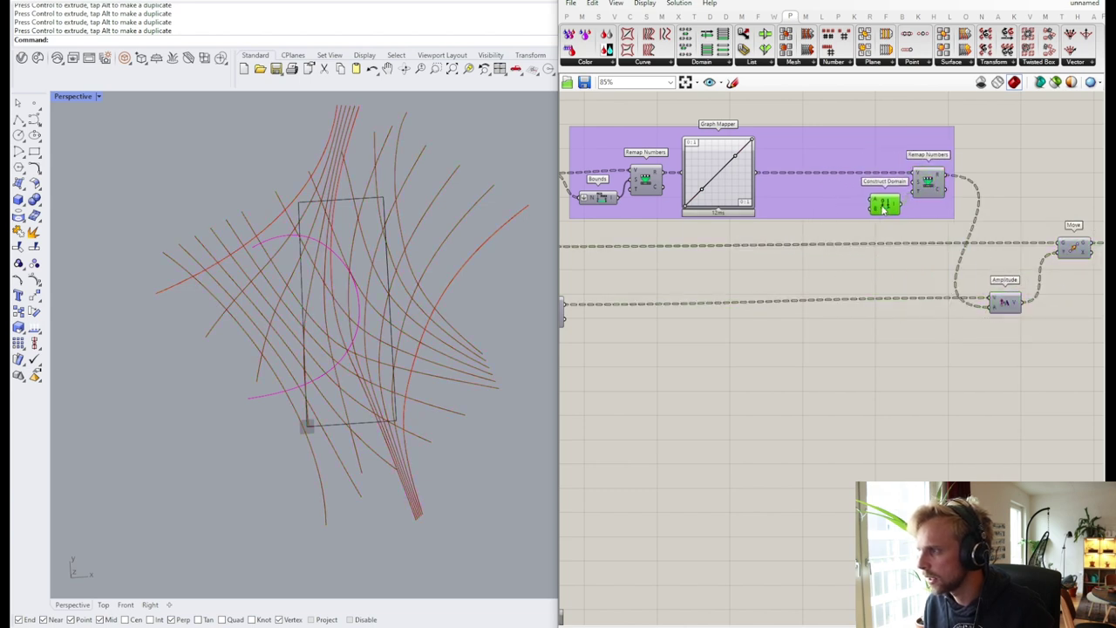
Step: Add a number slider set to 10 and connect it to Construct Domain's start input A
scroll(889, 216, up, 3)
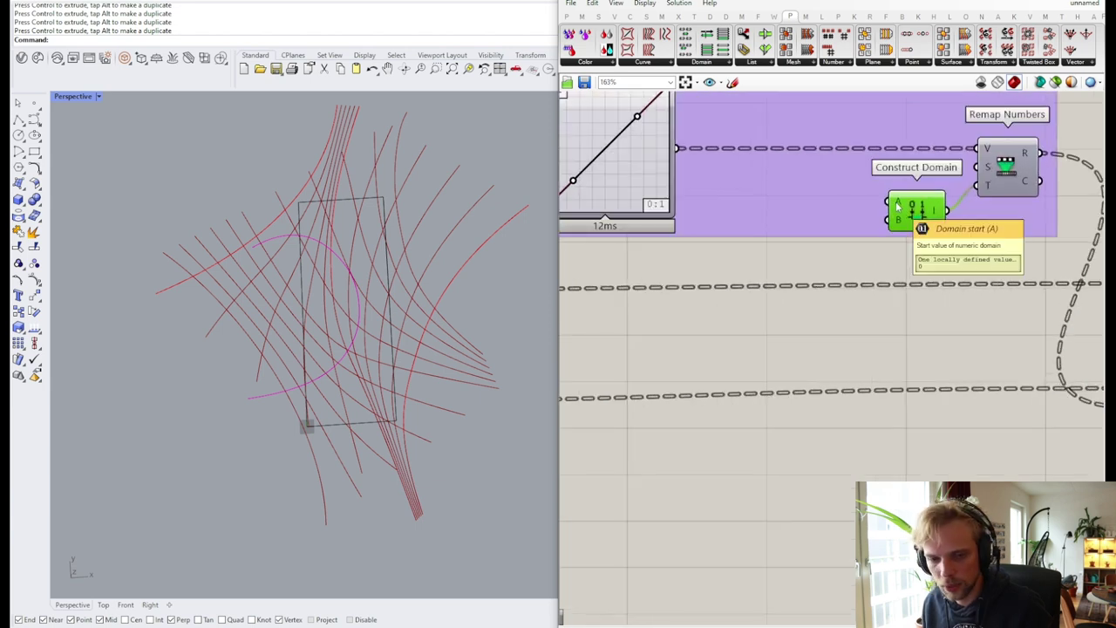
double_click(818, 328)
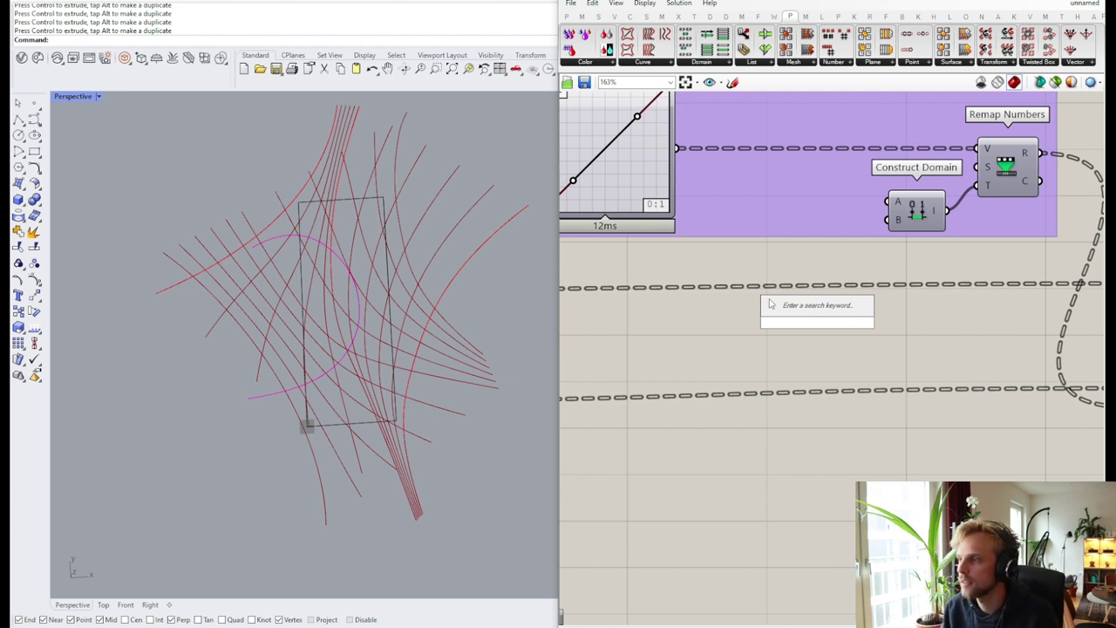
text(50)
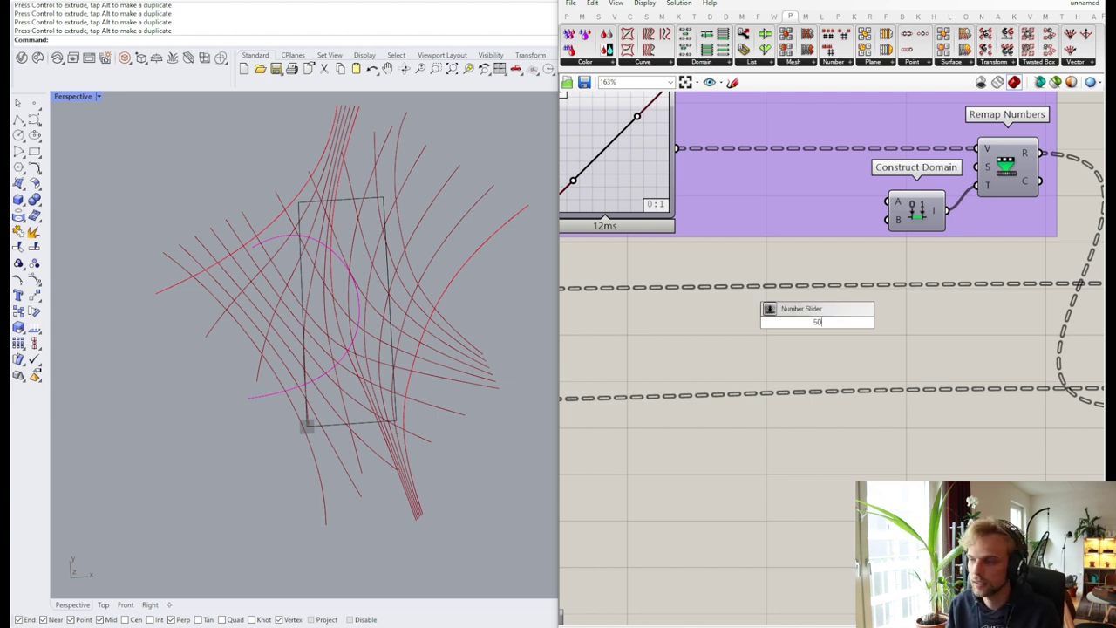
key(Return)
scroll(837, 323, up, 1)
drag(834, 322, 793, 335)
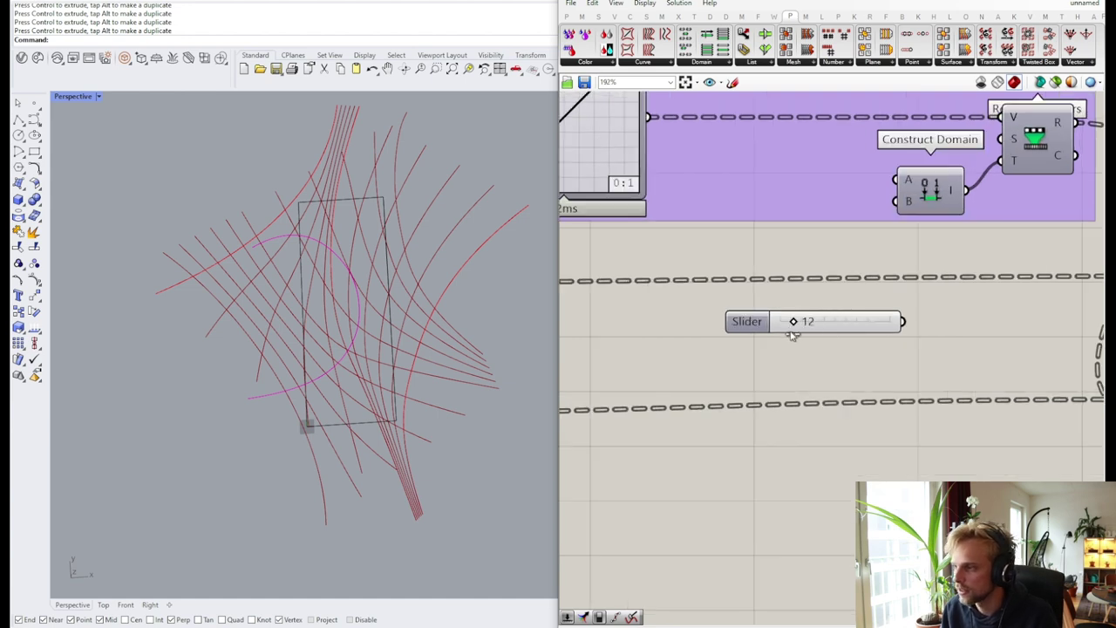
double_click(839, 323)
text(10)
key(Return)
drag(864, 328, 906, 180)
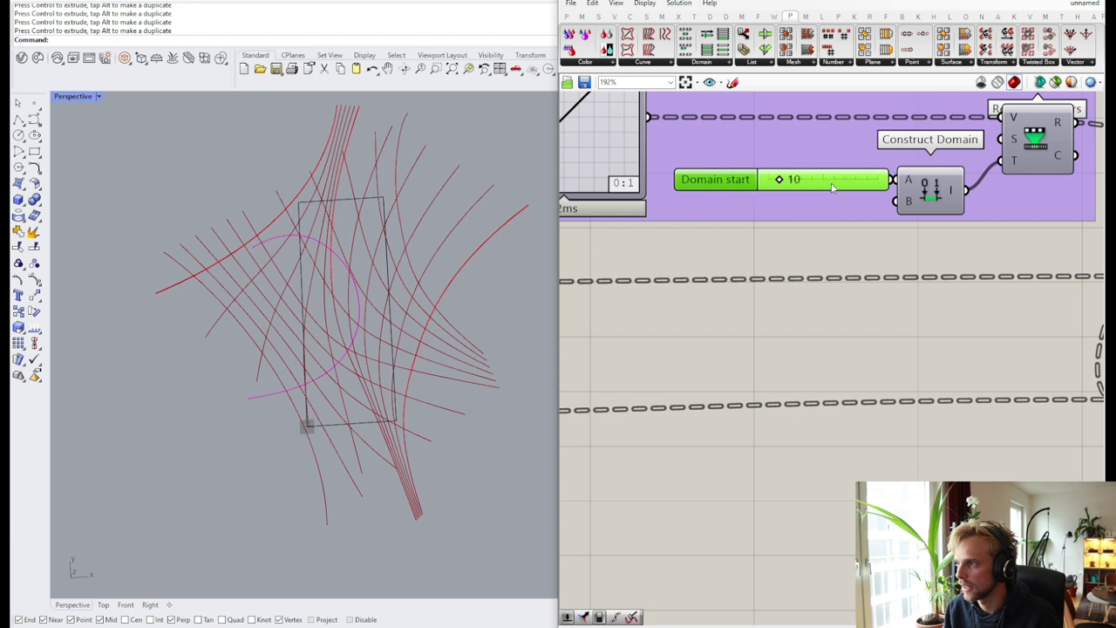
Step: Duplicate the domain start slider, set the copy to 100 and connect it to Construct Domain's end input B
alt+drag(824, 190, 820, 269)
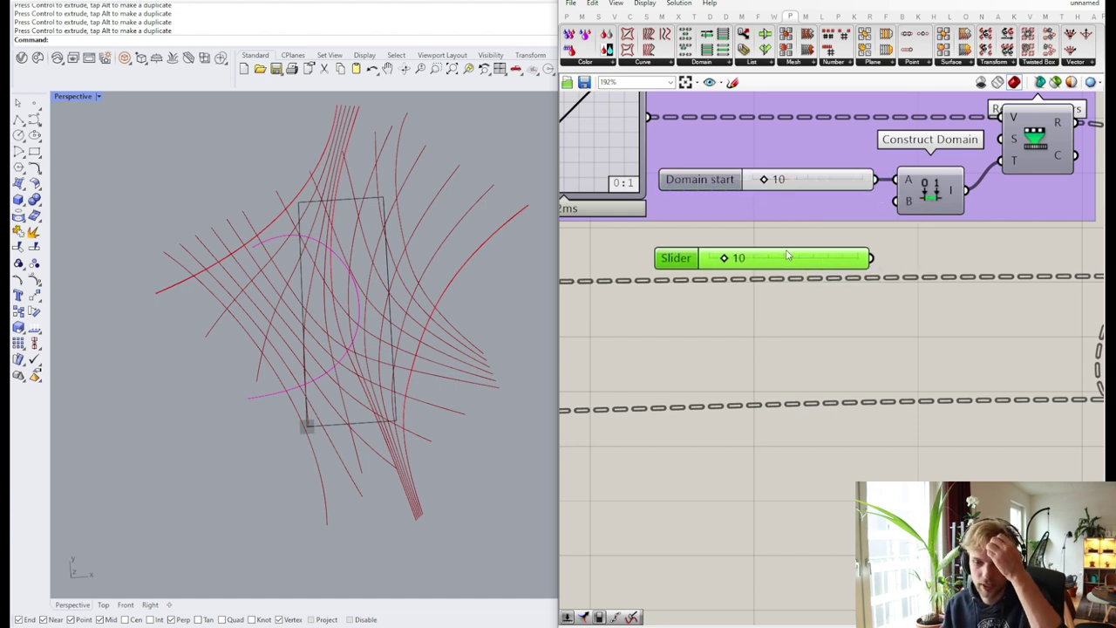
drag(724, 259, 898, 200)
drag(809, 258, 811, 207)
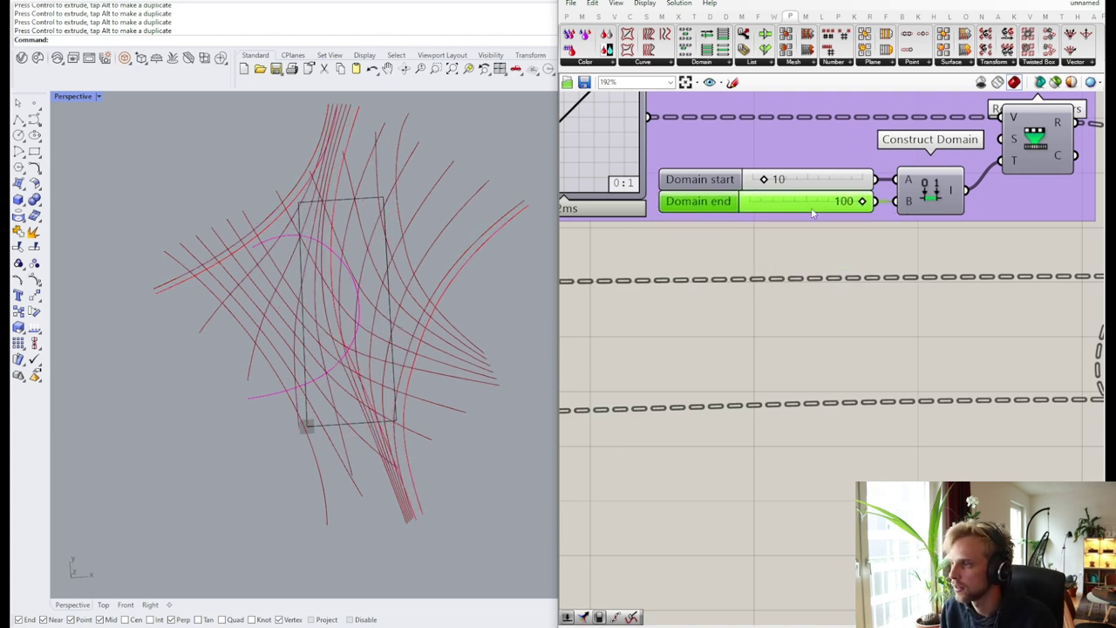
Step: Highlight the Interpolate curves in the viewport and inspect the Graph Mapper and the domain sliders feeding them
scroll(923, 254, down, 4)
right_drag(923, 254, 813, 299)
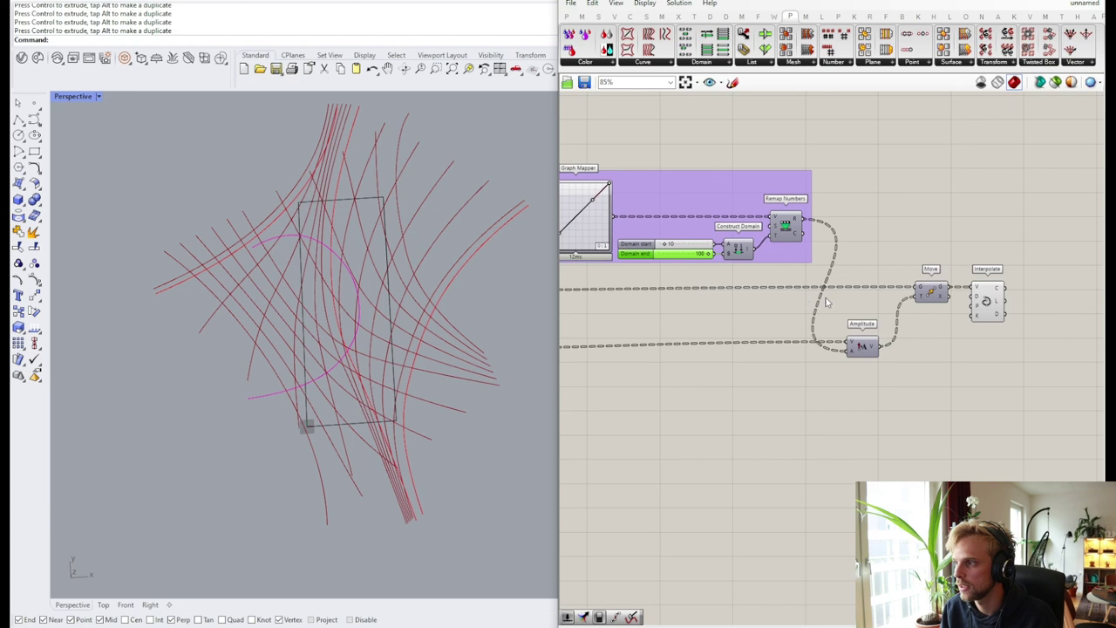
scroll(941, 316, up, 1)
click(994, 299)
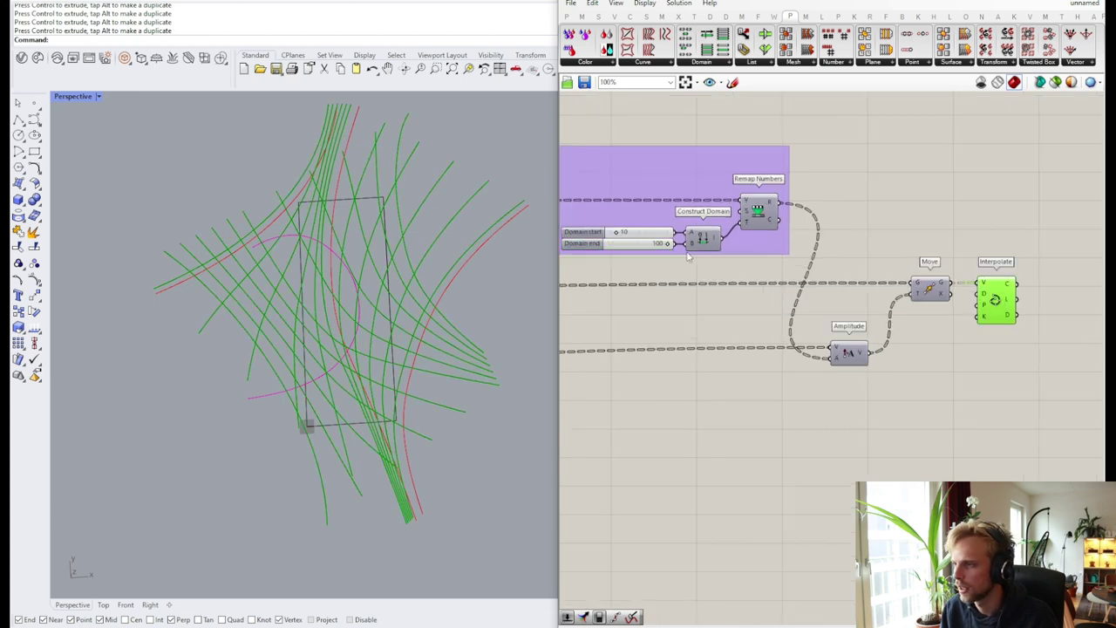
drag(760, 220, 755, 213)
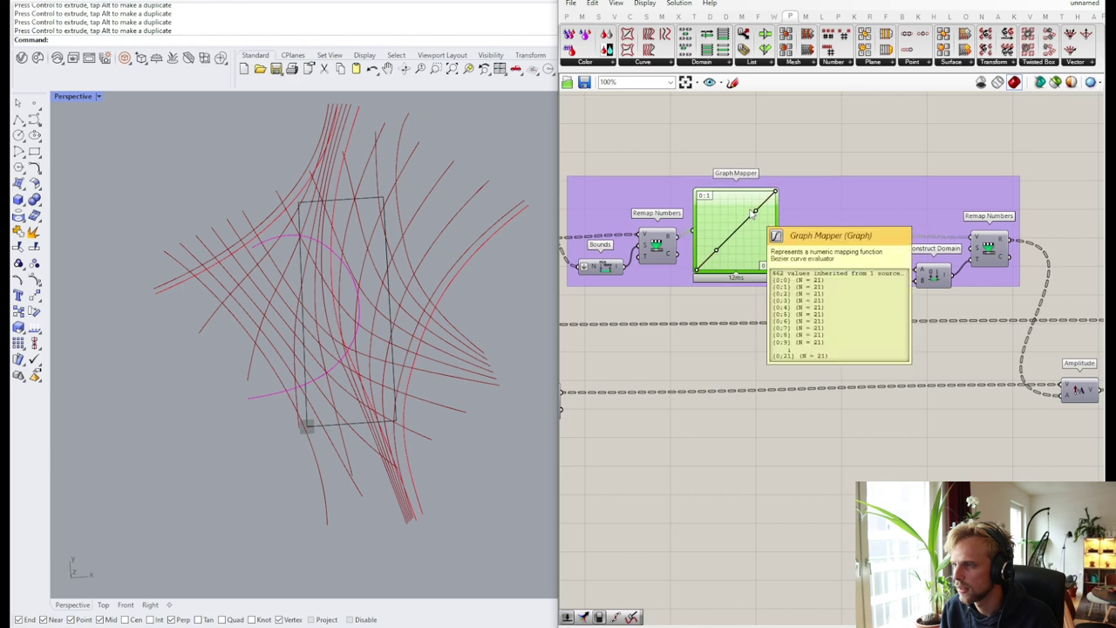
scroll(886, 277, up, 2)
mouse_move(897, 283)
mouse_down()
mouse_move(789, 287)
mouse_move(931, 267)
mouse_move(777, 276)
mouse_move(910, 236)
mouse_move(791, 261)
mouse_move(894, 277)
mouse_up()
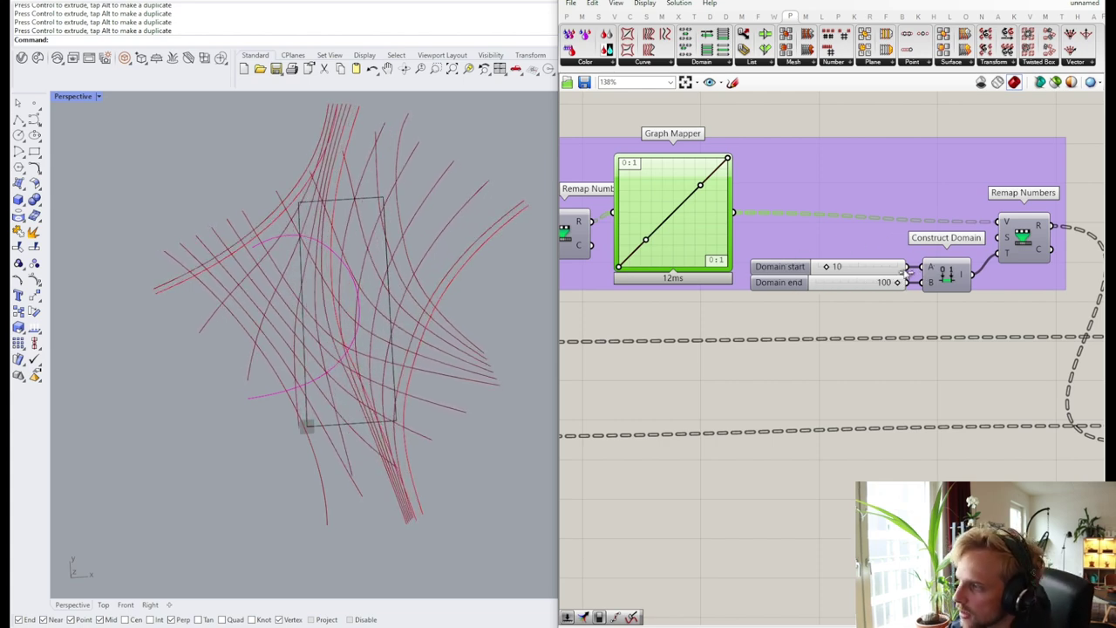
Step: Turn on the preview of the Move component so that its moved points are displayed
scroll(890, 293, down, 3)
right_drag(892, 314, 716, 313)
scroll(983, 324, up, 2)
click(928, 325)
middle_click(926, 325)
click(951, 248)
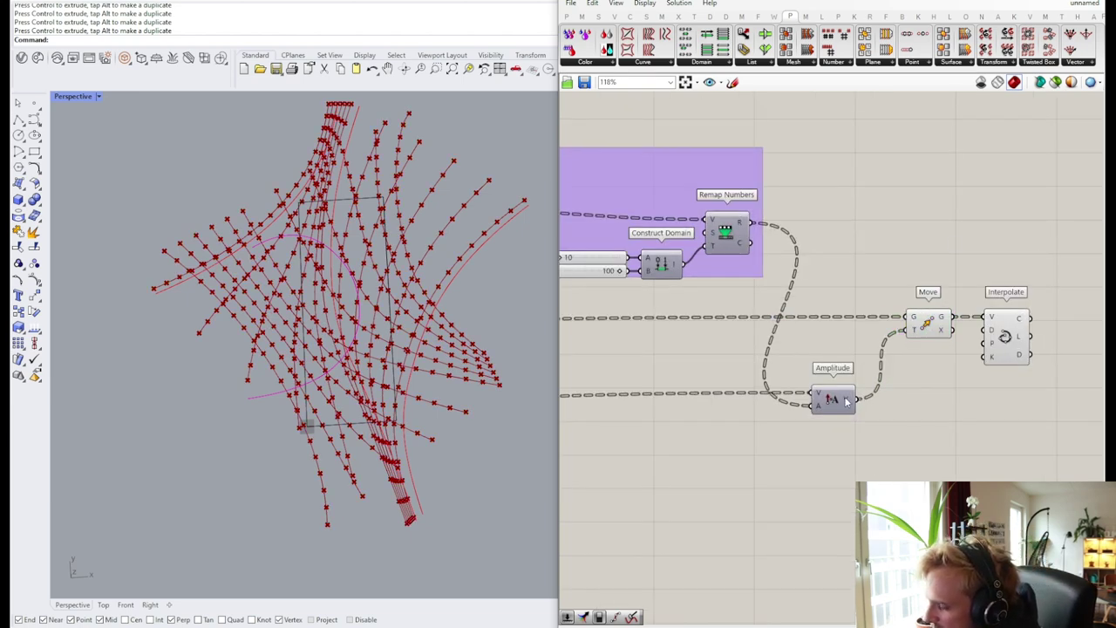
Step: Add a panel below the Amplitude component and connect Amplitude's vector output to it
double_click(848, 218)
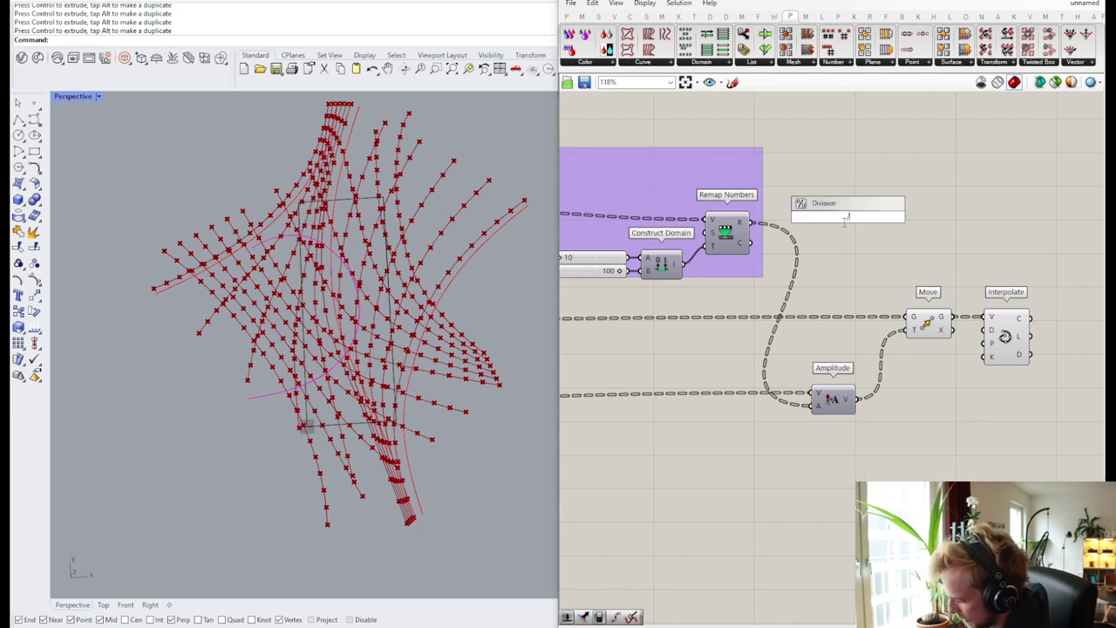
text(//)
key(Return)
drag(868, 211, 953, 478)
drag(861, 398, 847, 513)
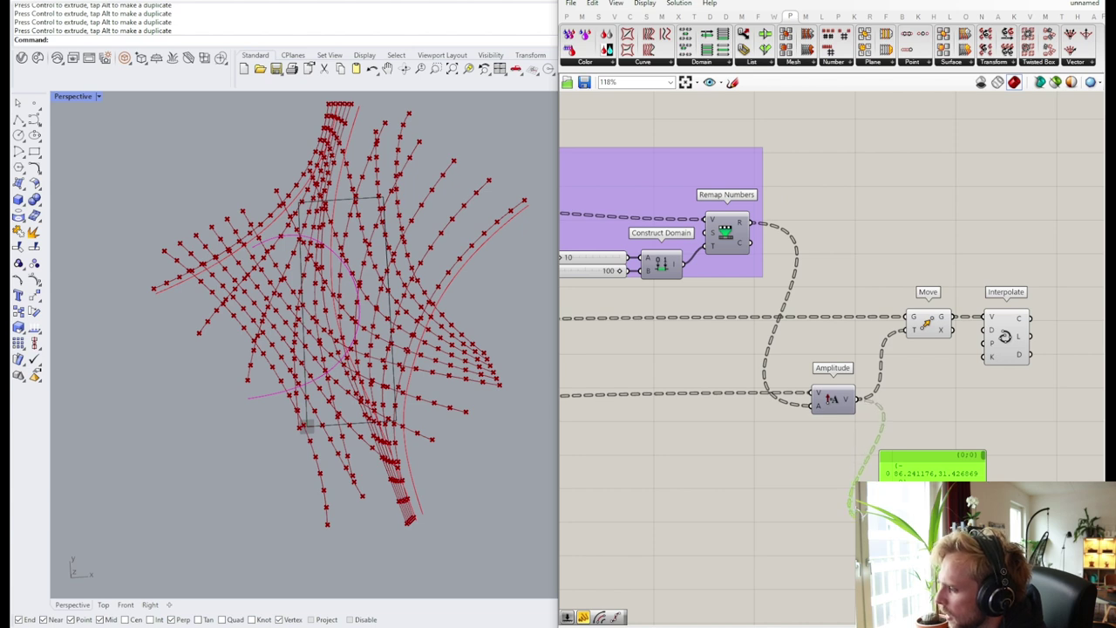
Step: Replace the panel's source with the mapped result R of the second Remap Numbers component
right_drag(863, 457, 935, 423)
drag(823, 189, 869, 491)
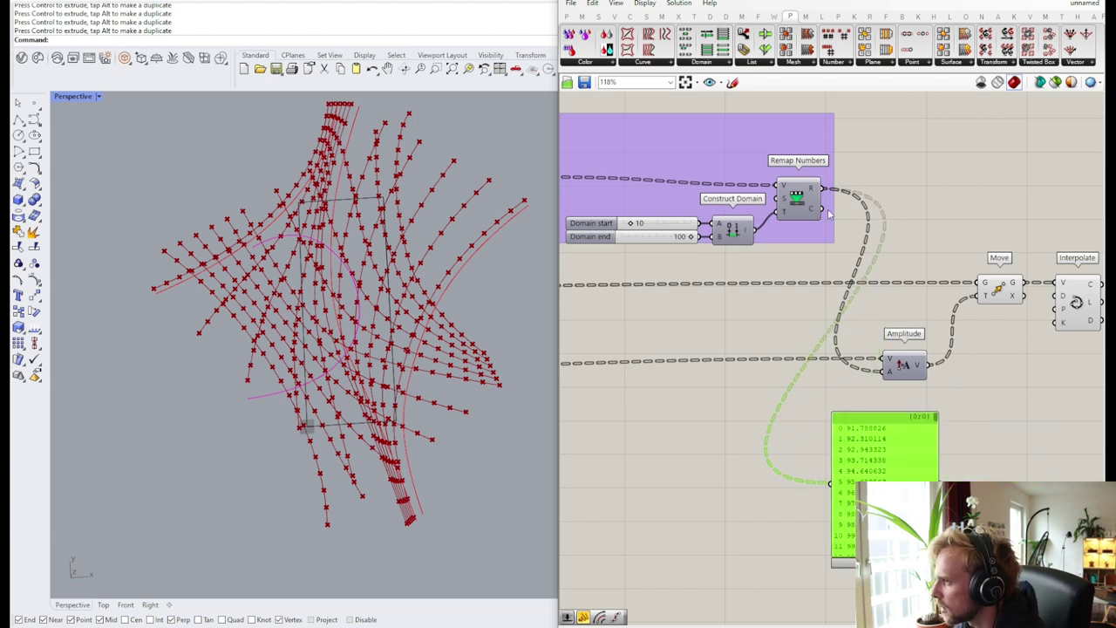
mouse_move(812, 189)
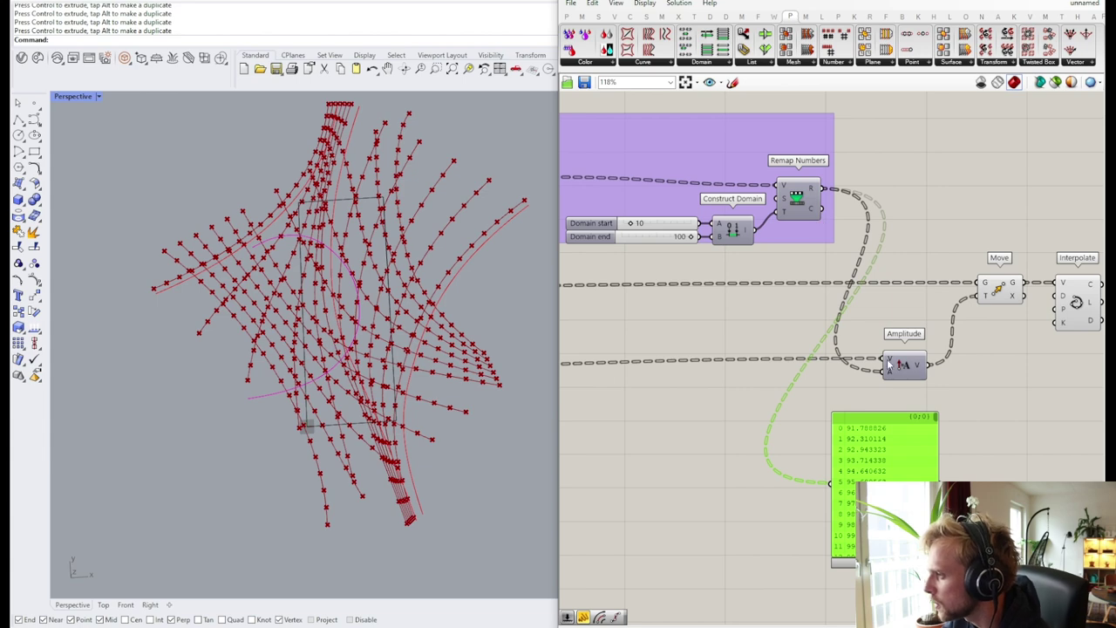
Step: Reshape the Graph Mapper's Bezier graph into a steep S-curve using its two handles
drag(632, 225, 647, 191)
scroll(771, 284, down, 2)
scroll(771, 284, up, 3)
drag(665, 289, 733, 304)
right_drag(732, 304, 928, 341)
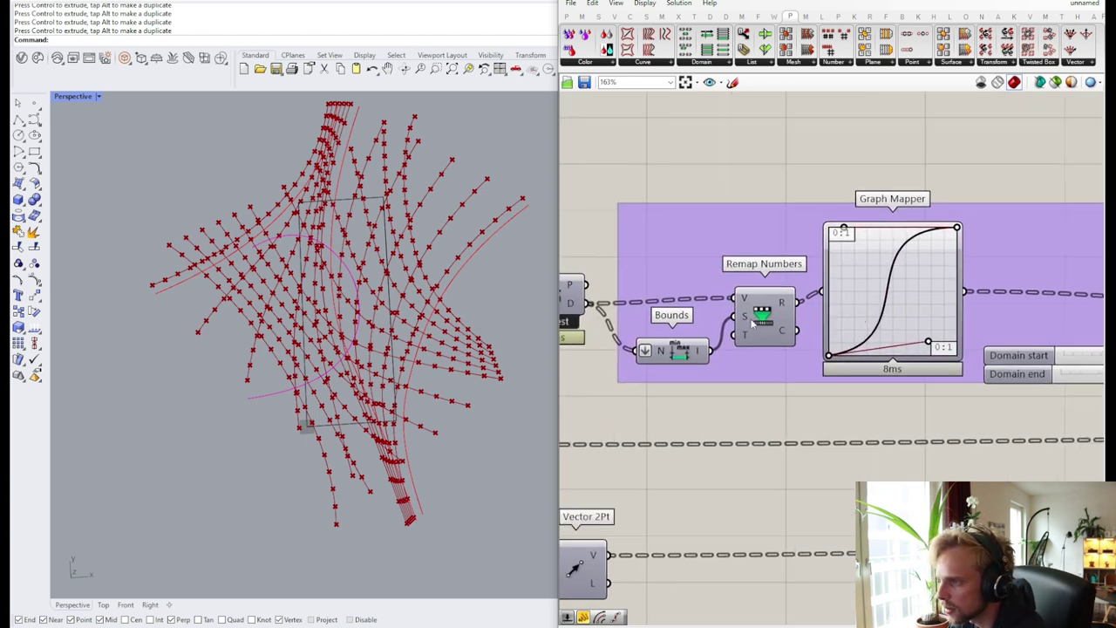
Step: Nudge the first Remap Numbers component upward and add a panel above it that lists its mapped result R
mouse_move(761, 325)
mouse_down()
mouse_move(737, 313)
mouse_move(755, 314)
mouse_up()
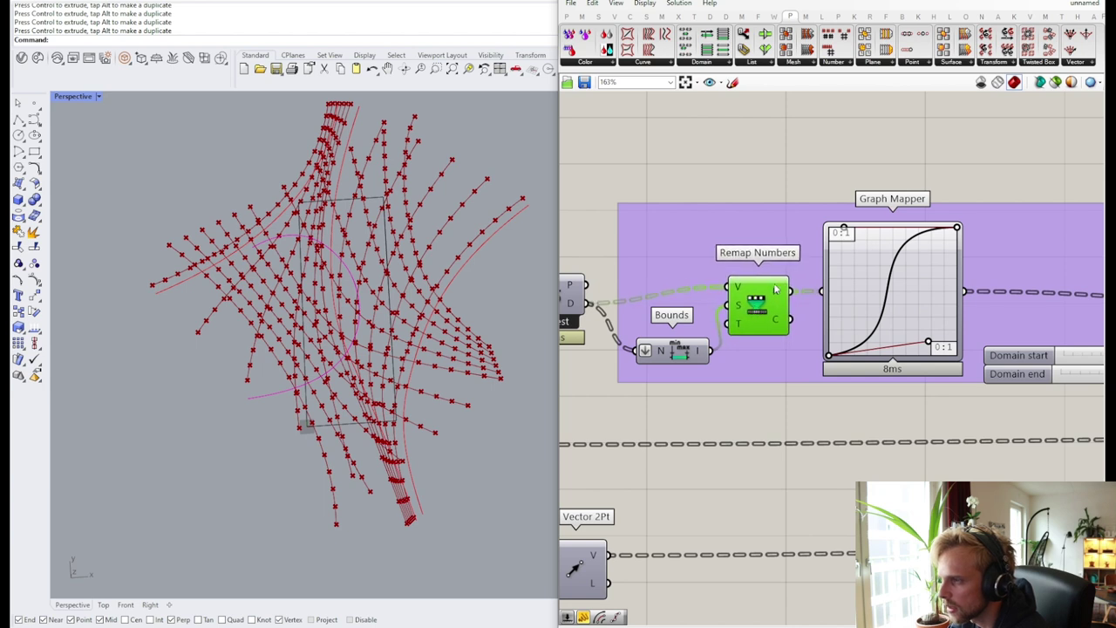
double_click(742, 129)
text(panel)
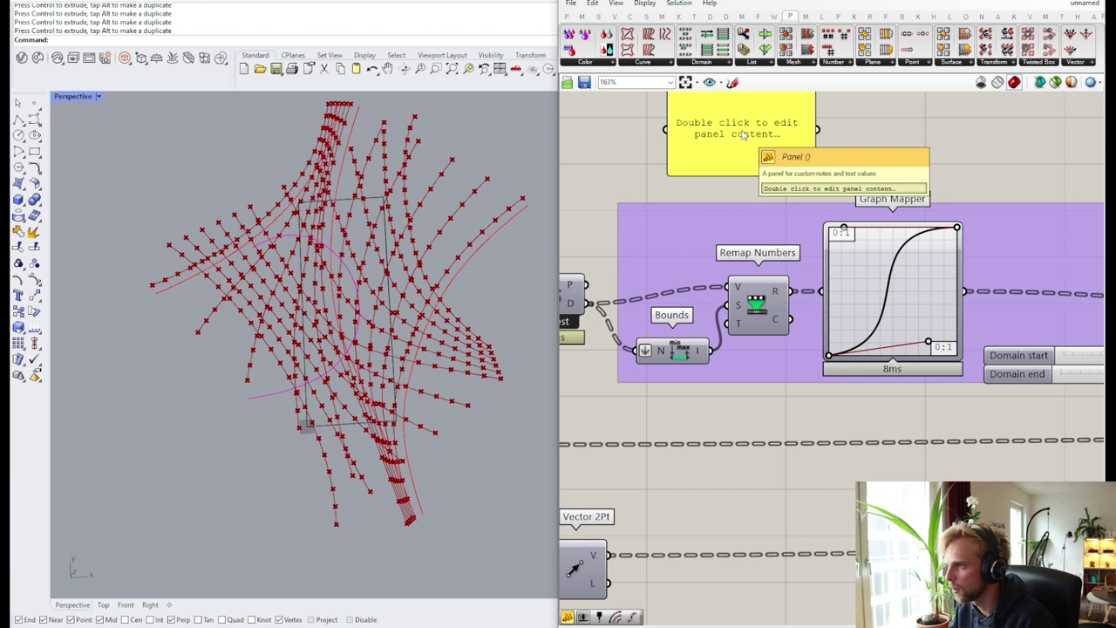
key(Return)
drag(789, 170, 816, 189)
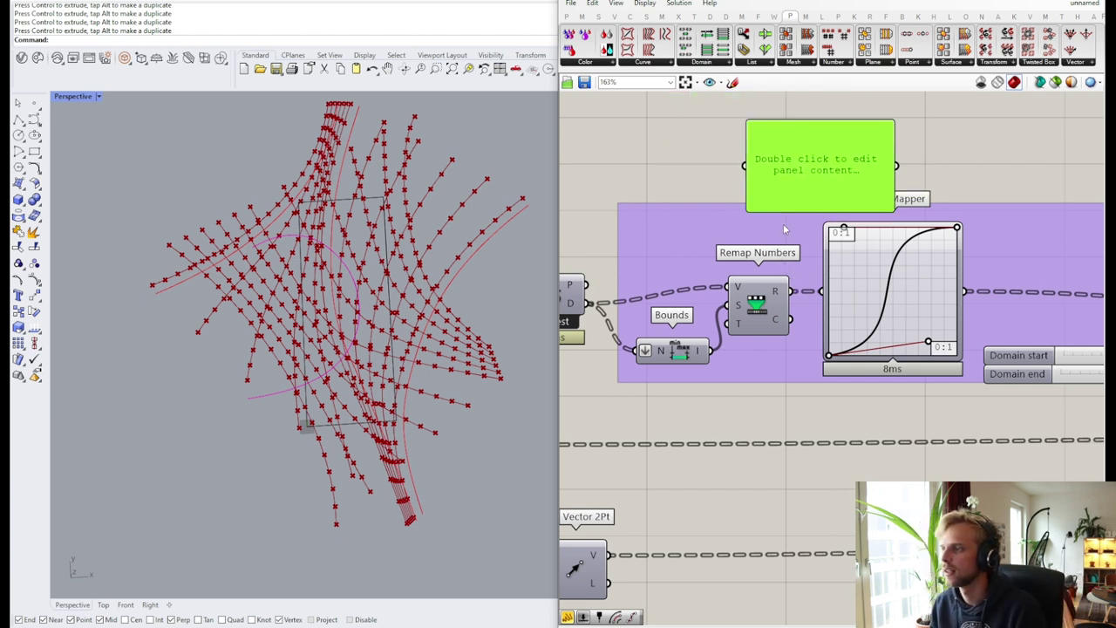
drag(791, 291, 748, 169)
drag(810, 184, 807, 157)
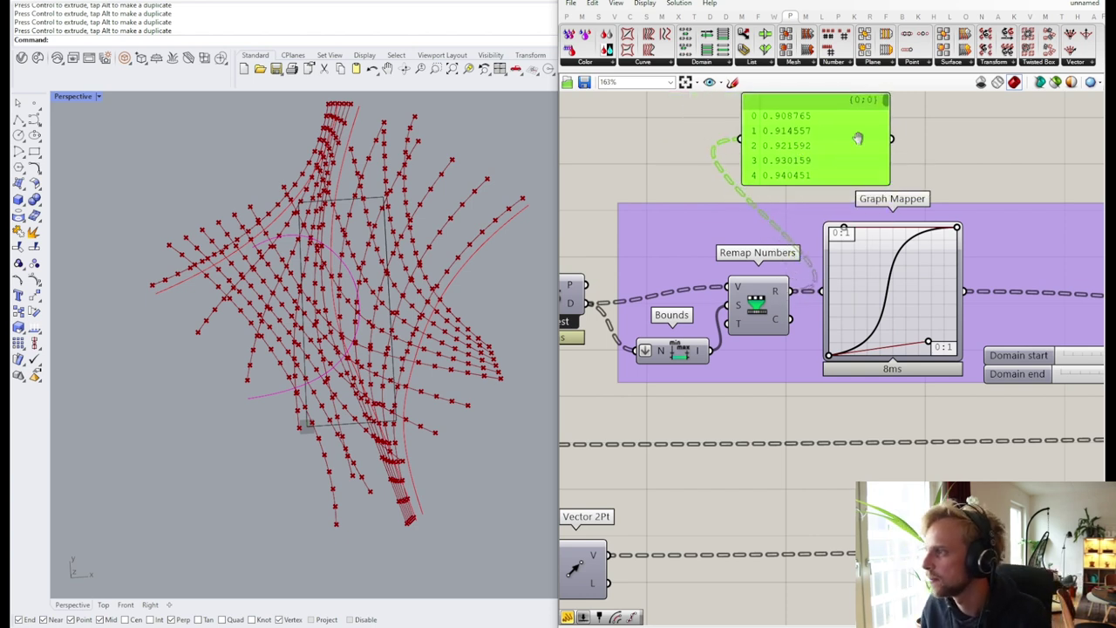
right_drag(859, 135, 846, 182)
drag(872, 147, 875, 180)
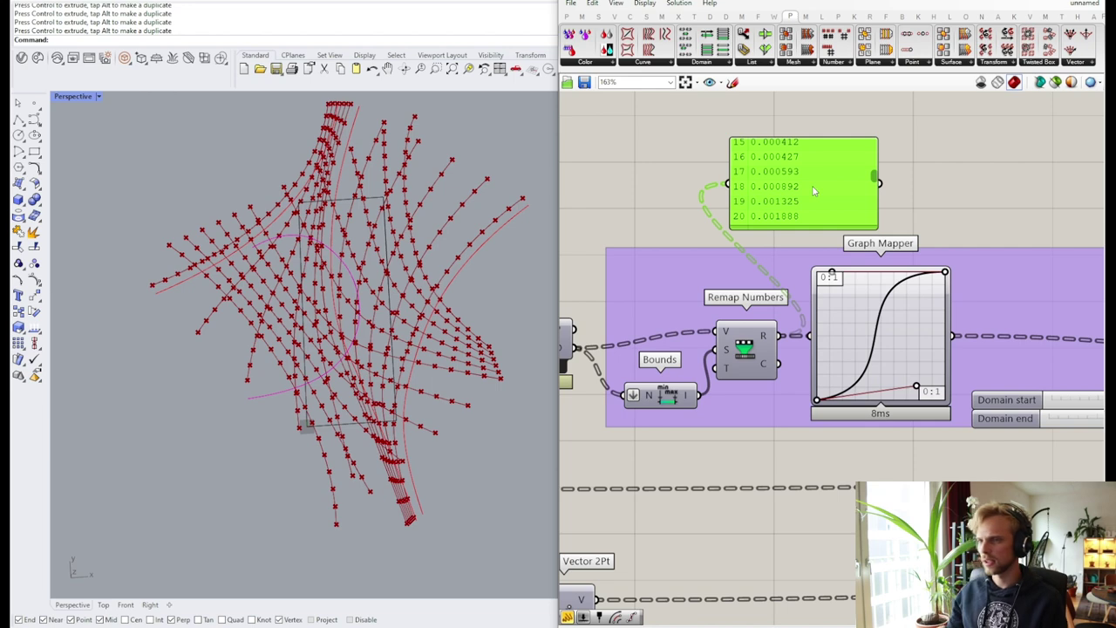
Step: Move the panel with the remapped values above the Pull Point component
scroll(813, 225, down, 2)
right_drag(583, 340, 734, 354)
scroll(734, 355, up, 2)
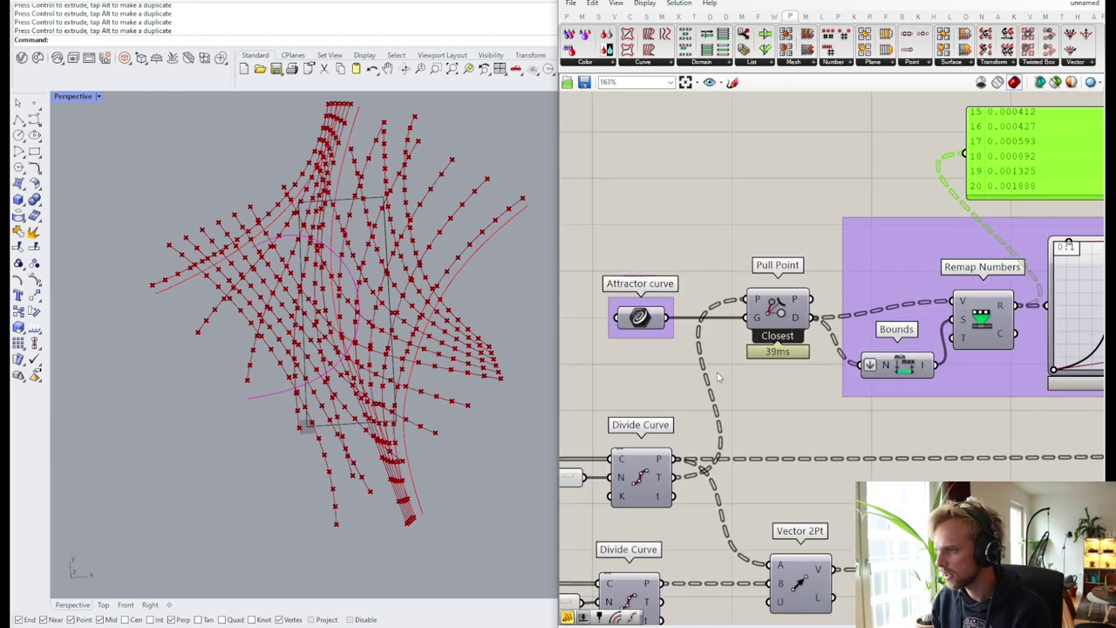
scroll(719, 377, down, 3)
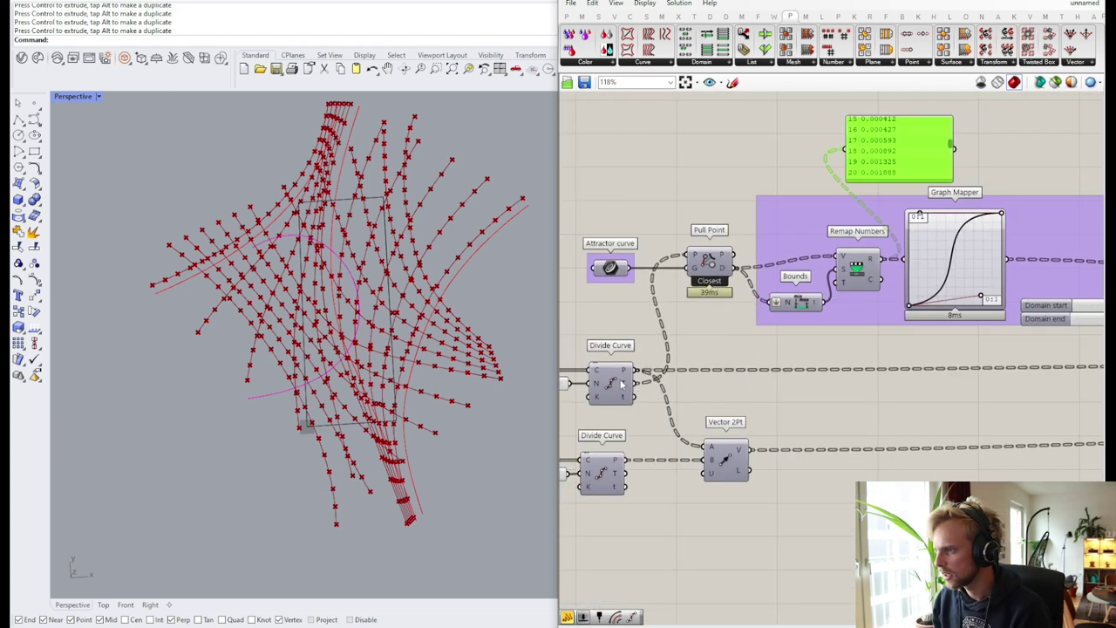
drag(870, 168, 704, 181)
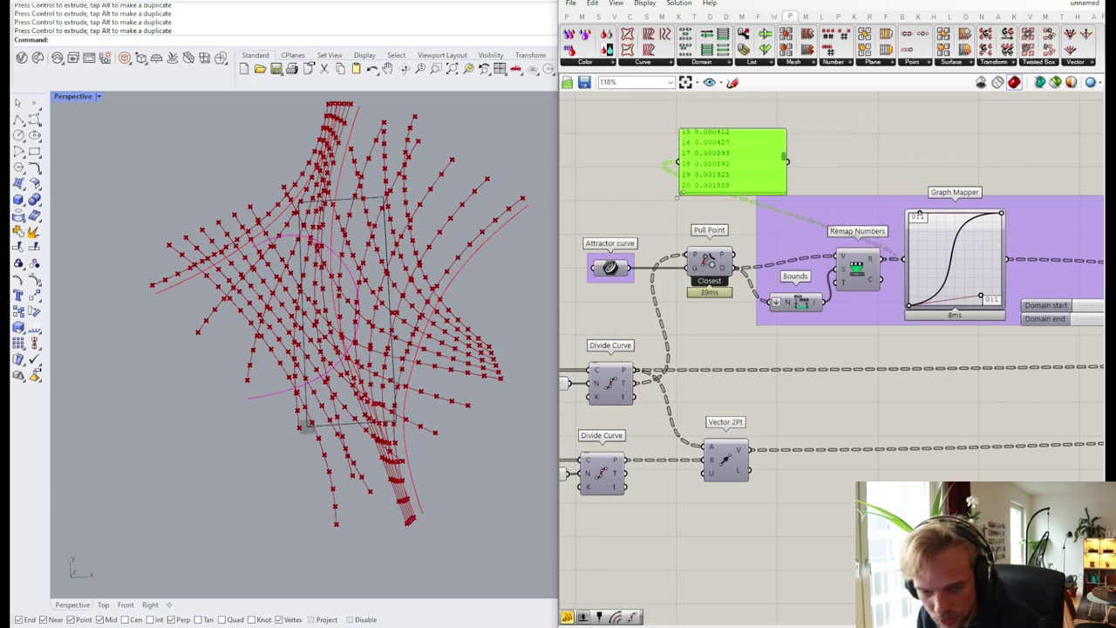
Step: Rewire the Pull Point's P input from the upper Divide Curve's tangents T to its points P
scroll(680, 432, up, 3)
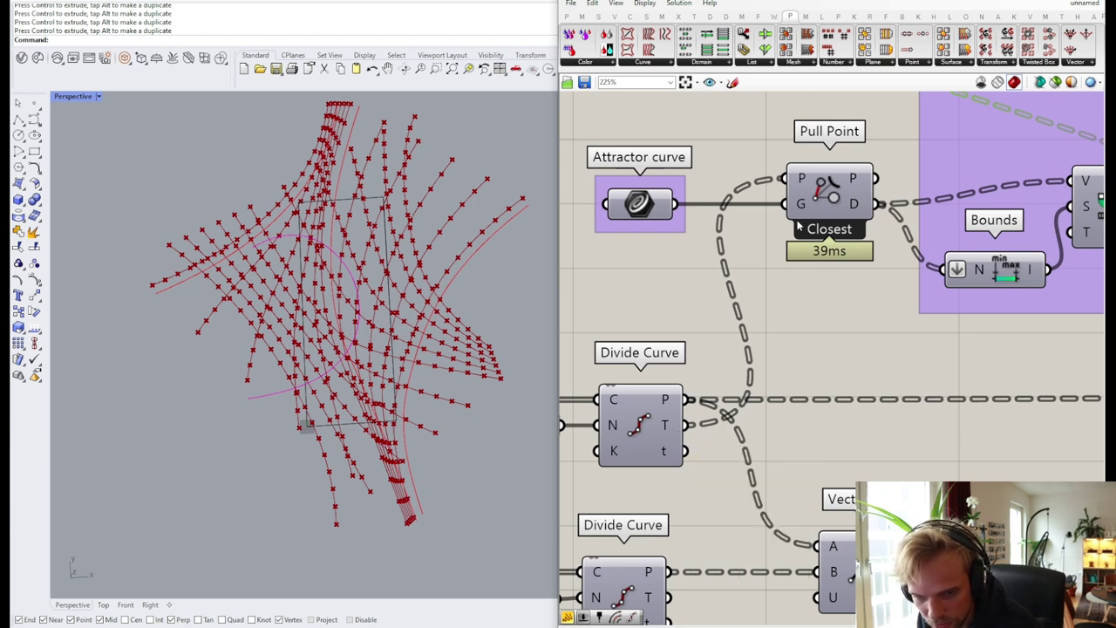
drag(823, 186, 825, 172)
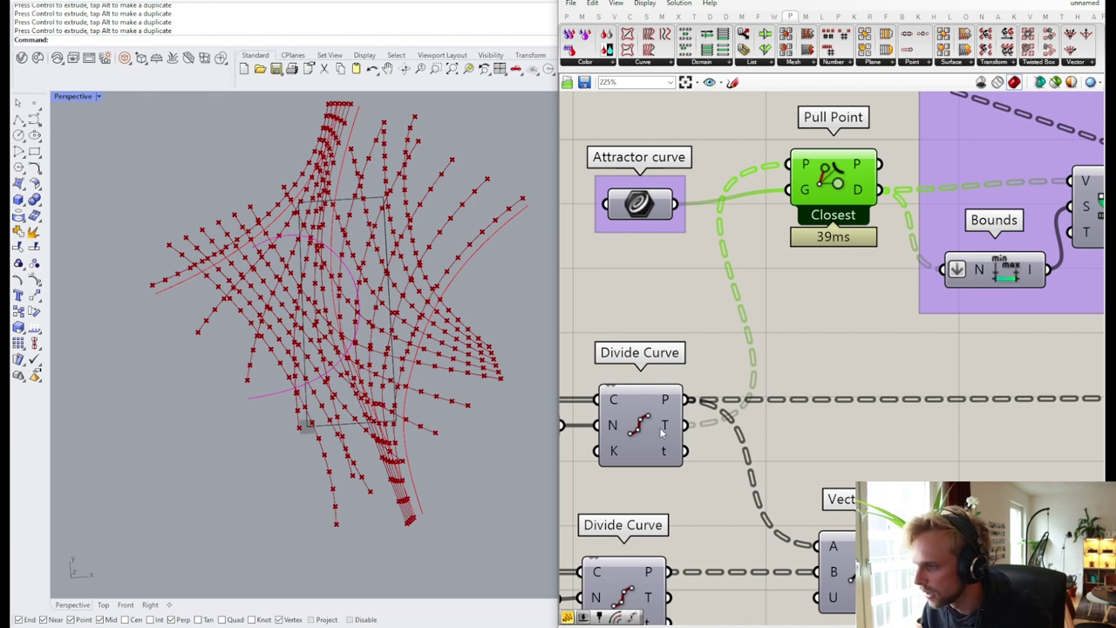
drag(791, 168, 791, 169)
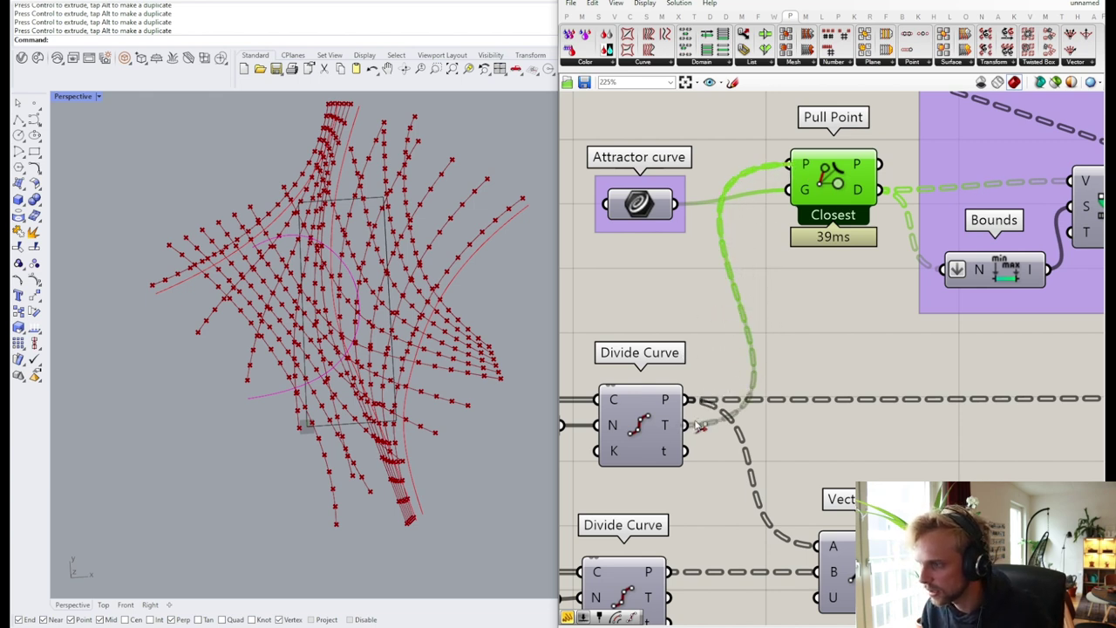
ctrl+drag(685, 428, 792, 165)
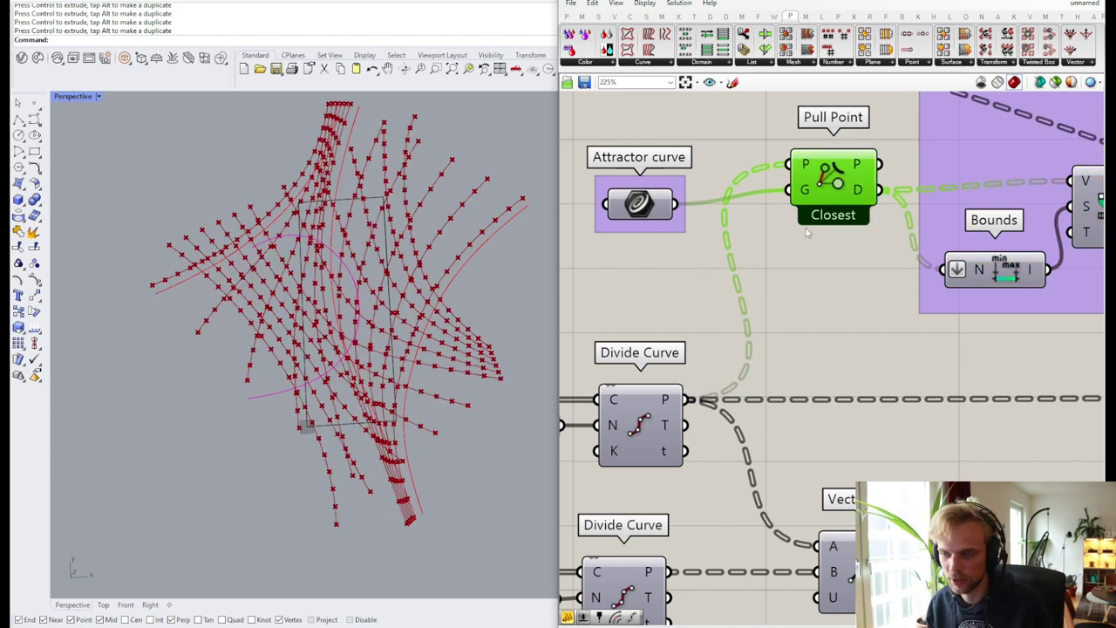
Step: Delete the panel that lists the first Remap Numbers component's values
scroll(806, 228, down, 6)
right_drag(957, 190, 871, 270)
scroll(872, 270, up, 3)
click(639, 176)
key(Delete)
Step: Loosen the Graph Mapper's steep Bezier curve using both handles and nudge the Pull Point component slightly aside
drag(954, 338, 919, 312)
drag(880, 244, 901, 257)
right_drag(629, 343, 761, 320)
drag(770, 275, 760, 280)
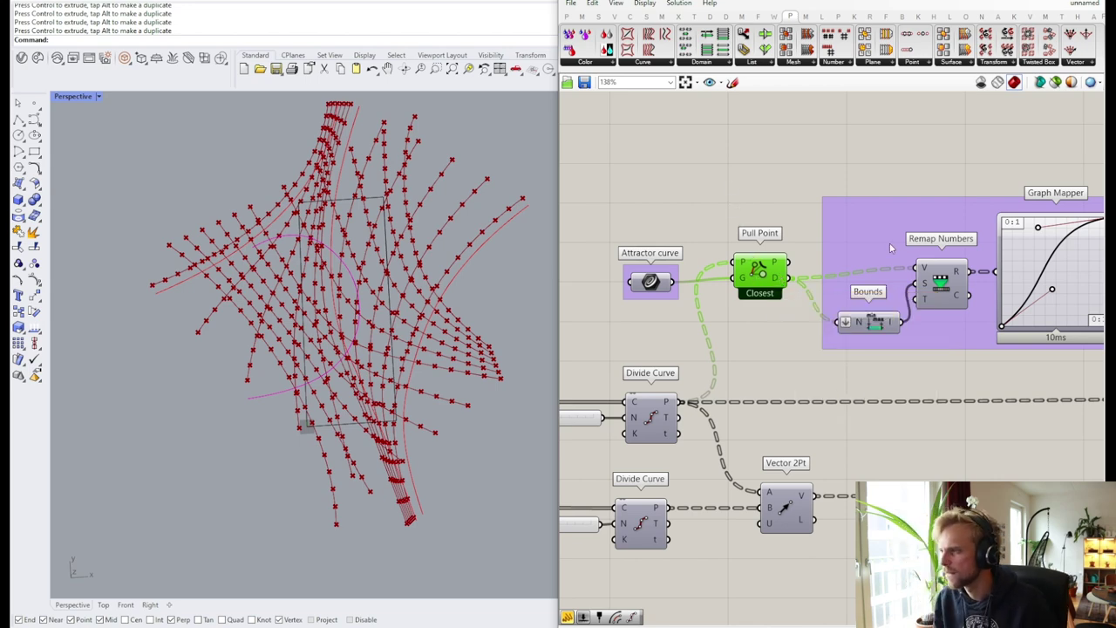
Step: Set the Domain start slider of the Construct Domain component to 10
right_drag(1003, 349, 736, 299)
scroll(736, 300, down, 4)
right_drag(900, 316, 833, 304)
scroll(811, 264, up, 4)
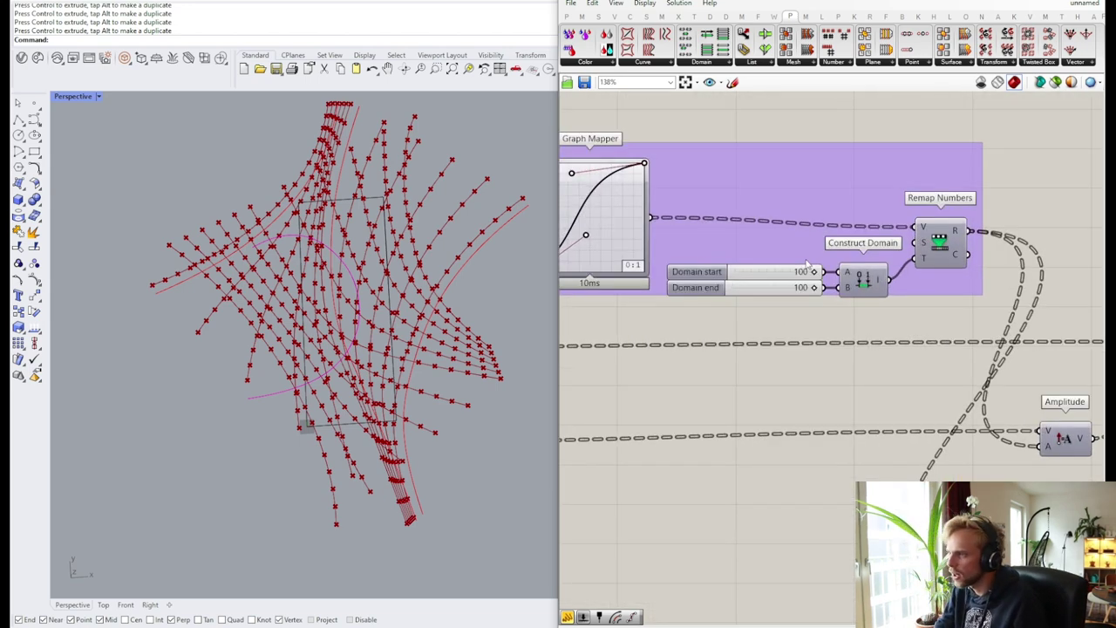
scroll(808, 266, up, 3)
drag(819, 277, 683, 279)
Step: Fine-tune both handles of the Graph Mapper's Bezier curve into a soft S-shape
scroll(693, 283, down, 4)
right_drag(695, 283, 907, 334)
scroll(729, 284, up, 3)
drag(803, 310, 787, 264)
drag(780, 210, 776, 222)
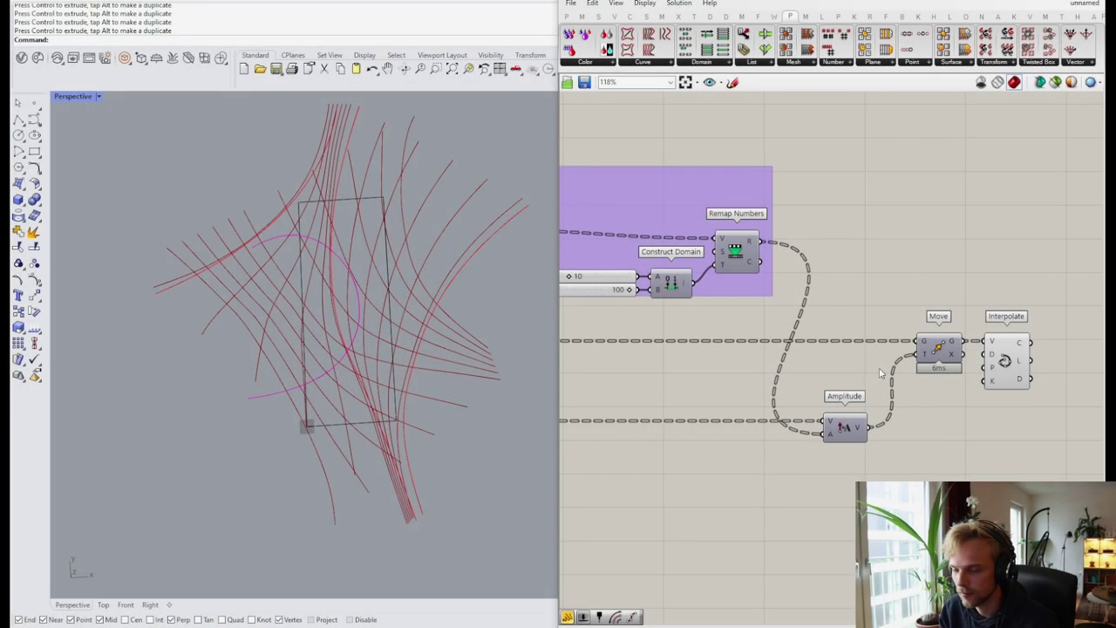
Step: Highlight the Interpolate component's curves in the viewport and examine the component chain that feeds them
scroll(720, 377, down, 5)
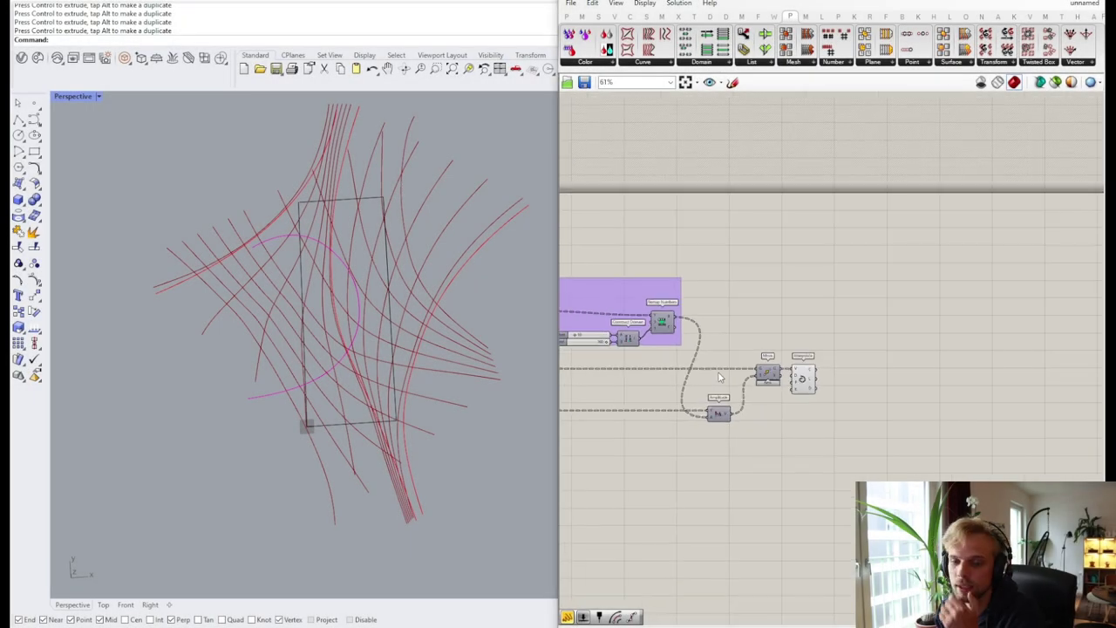
scroll(674, 363, down, 3)
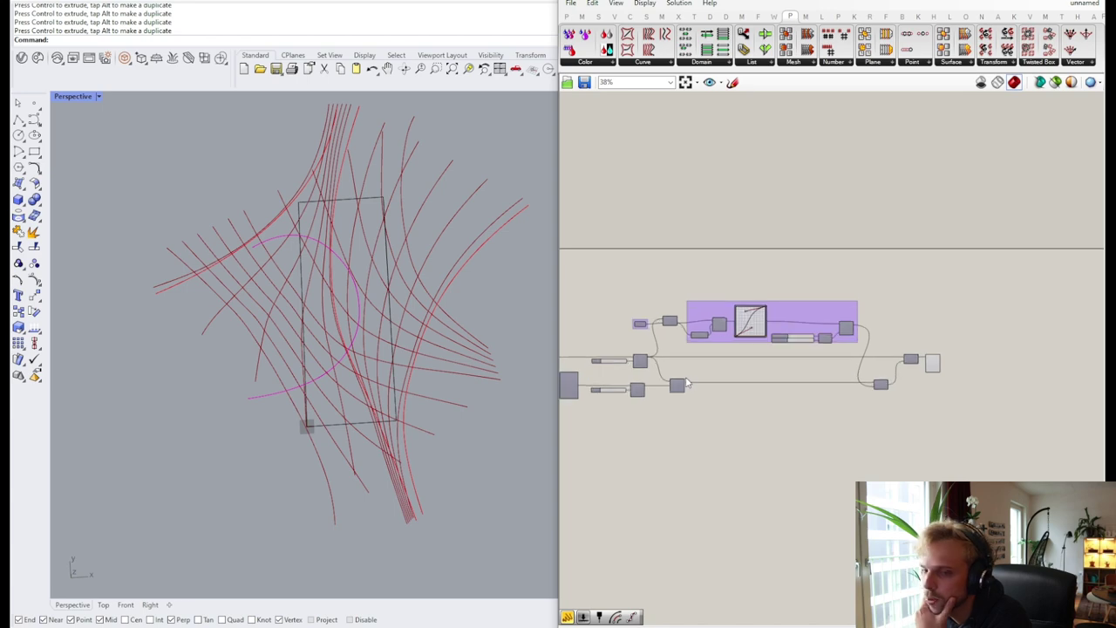
scroll(914, 376, up, 9)
click(990, 319)
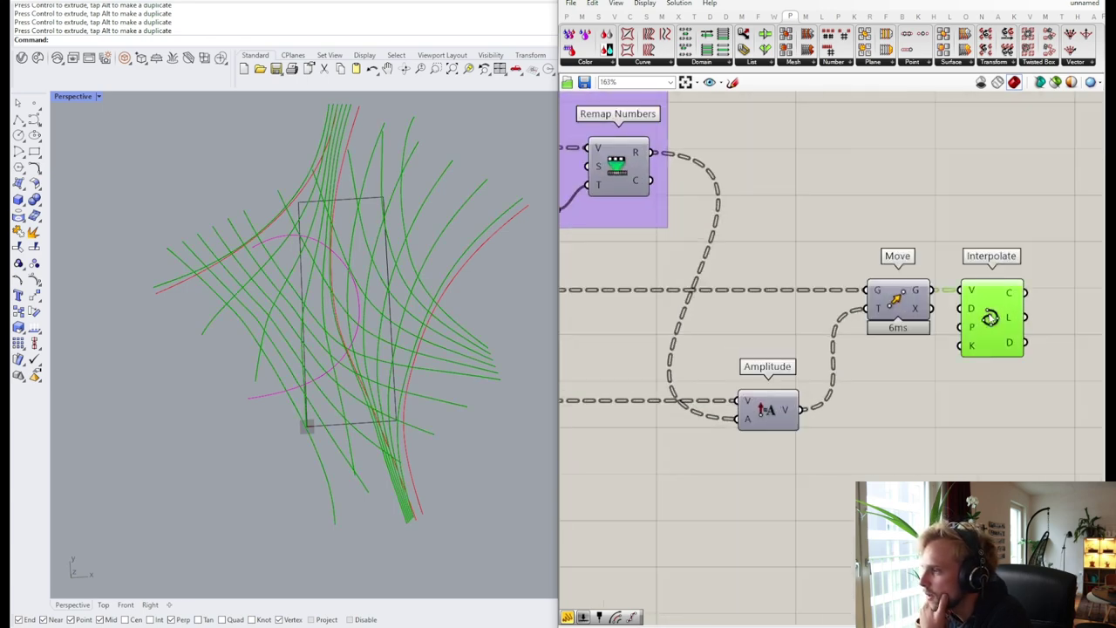
scroll(986, 318, down, 5)
click(882, 244)
right_drag(755, 311, 929, 324)
scroll(929, 323, down, 5)
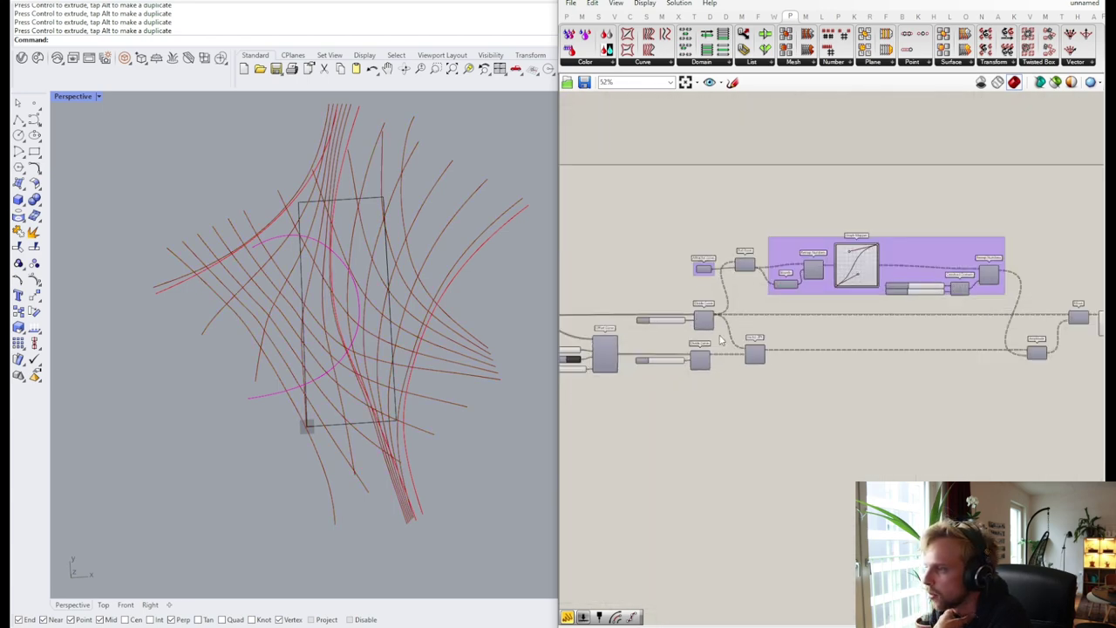
Step: Move the Interpolate component slightly away from Move and enable its preview
scroll(723, 335, up, 5)
right_drag(931, 366, 695, 344)
right_drag(1046, 296, 880, 313)
scroll(1001, 310, up, 2)
mouse_move(942, 325)
mouse_down()
mouse_move(954, 308)
mouse_move(968, 346)
mouse_move(989, 327)
mouse_move(961, 333)
mouse_up()
middle_click(964, 314)
click(988, 293)
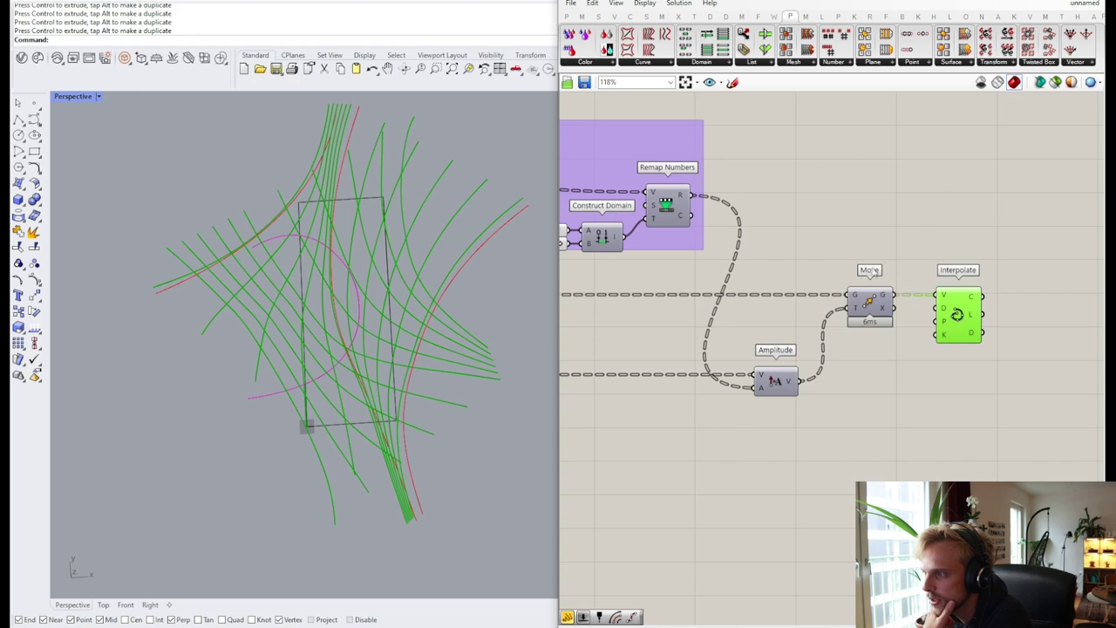
click(876, 213)
Step: Turn on the preview of the Offset Curve component
scroll(676, 374, down, 3)
right_drag(677, 374, 879, 355)
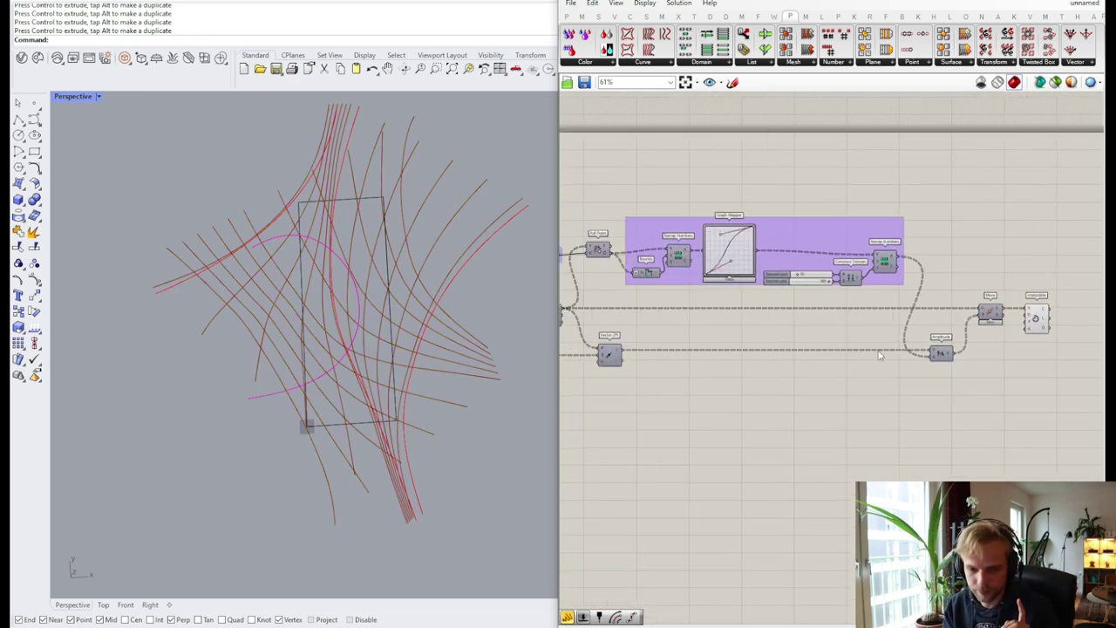
right_drag(639, 354, 774, 316)
scroll(769, 316, up, 3)
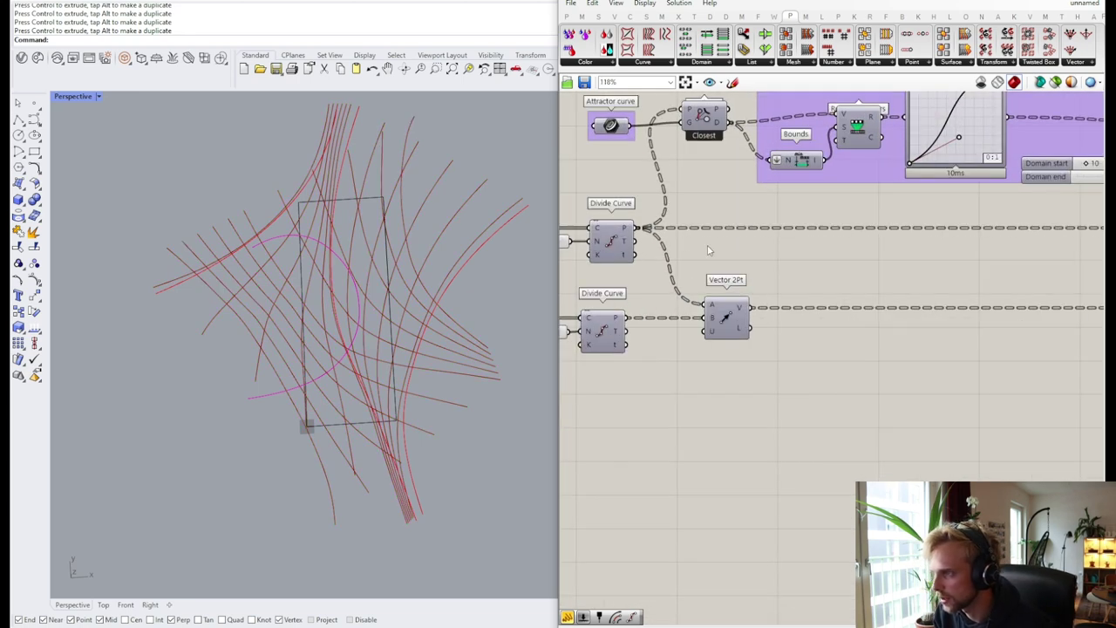
scroll(825, 304, down, 3)
right_drag(608, 293, 747, 288)
scroll(723, 291, up, 3)
click(685, 319)
middle_click(690, 319)
click(710, 293)
click(712, 176)
Step: Highlight the Offset Curve results and examine them against the other curves in the viewport
scroll(315, 231, up, 5)
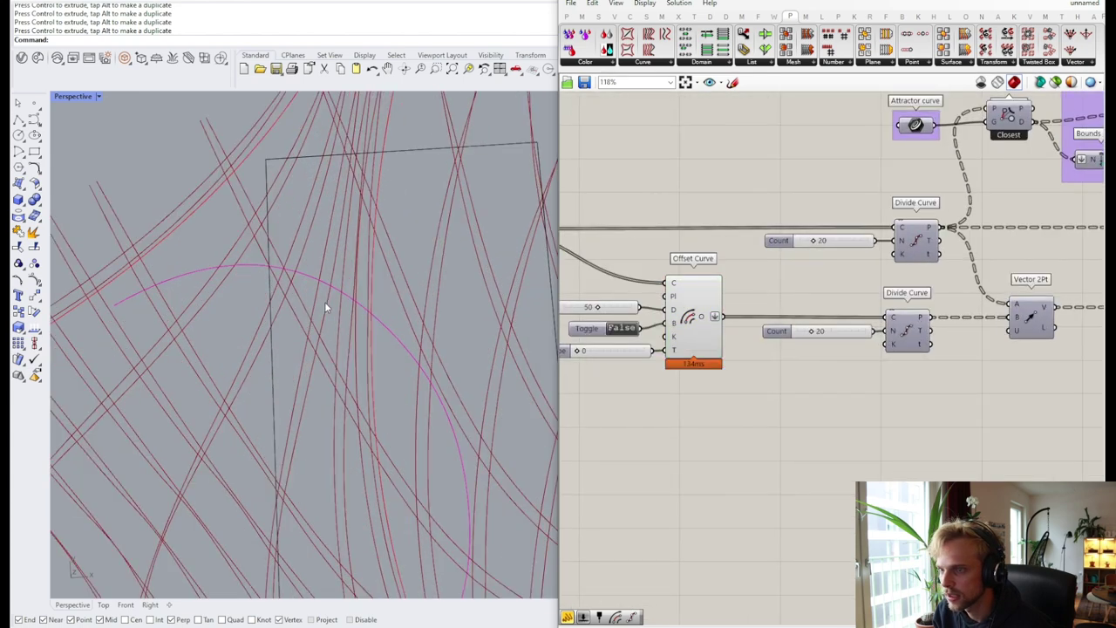
click(698, 305)
scroll(348, 327, down, 5)
scroll(399, 232, up, 4)
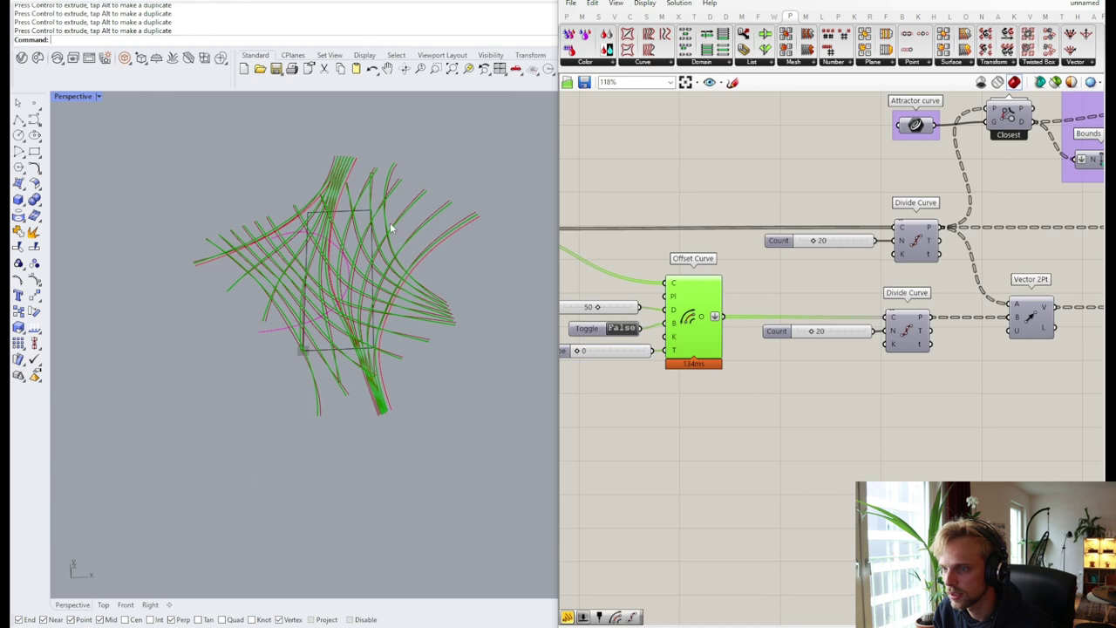
scroll(391, 218, up, 3)
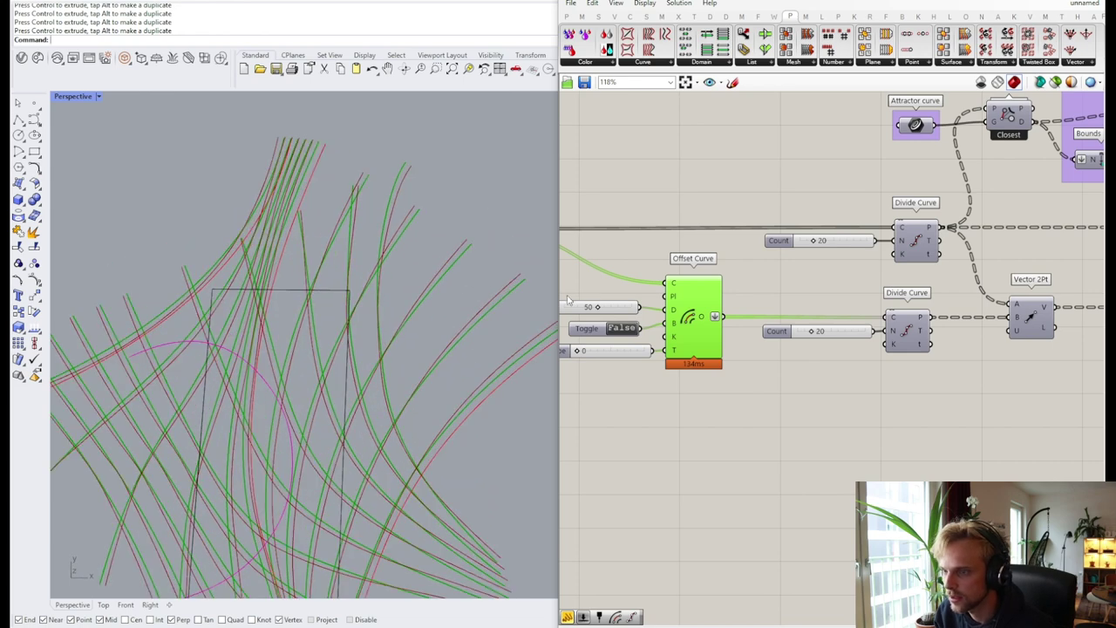
scroll(812, 344, down, 5)
Step: Select the Interpolate component and compare its highlighted curves with the offset curves up close
scroll(811, 344, down, 2)
right_drag(982, 342, 815, 340)
scroll(876, 310, up, 5)
click(888, 338)
right_drag(316, 305, 401, 268)
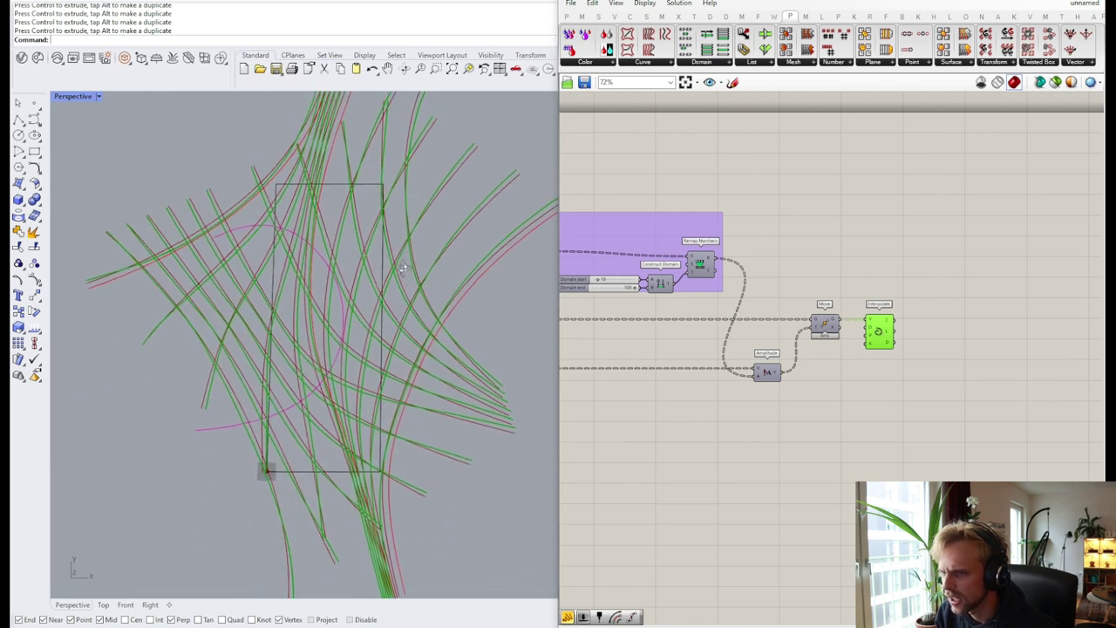
scroll(401, 268, up, 6)
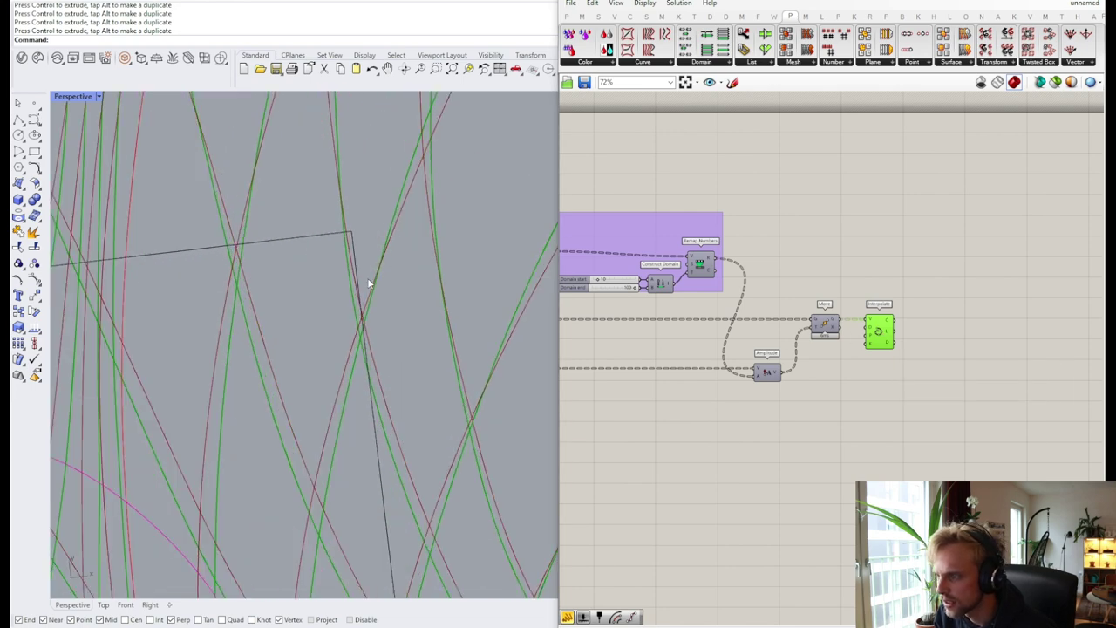
scroll(856, 361, down, 4)
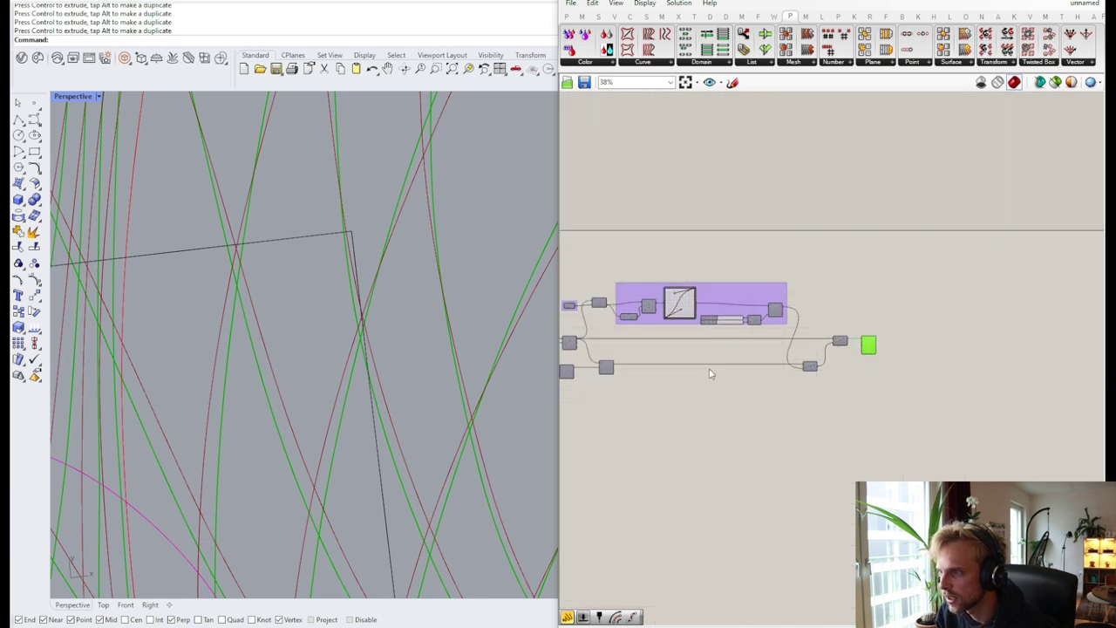
Step: Turn on the preview of the Move component to show the displaced division points
scroll(589, 346, up, 3)
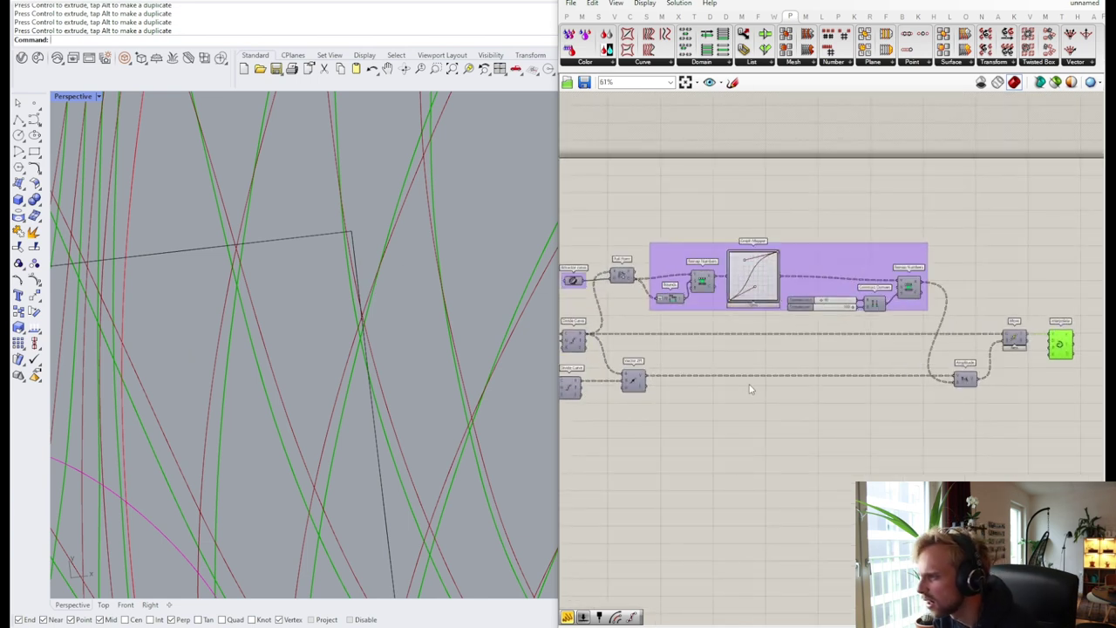
scroll(708, 356, down, 4)
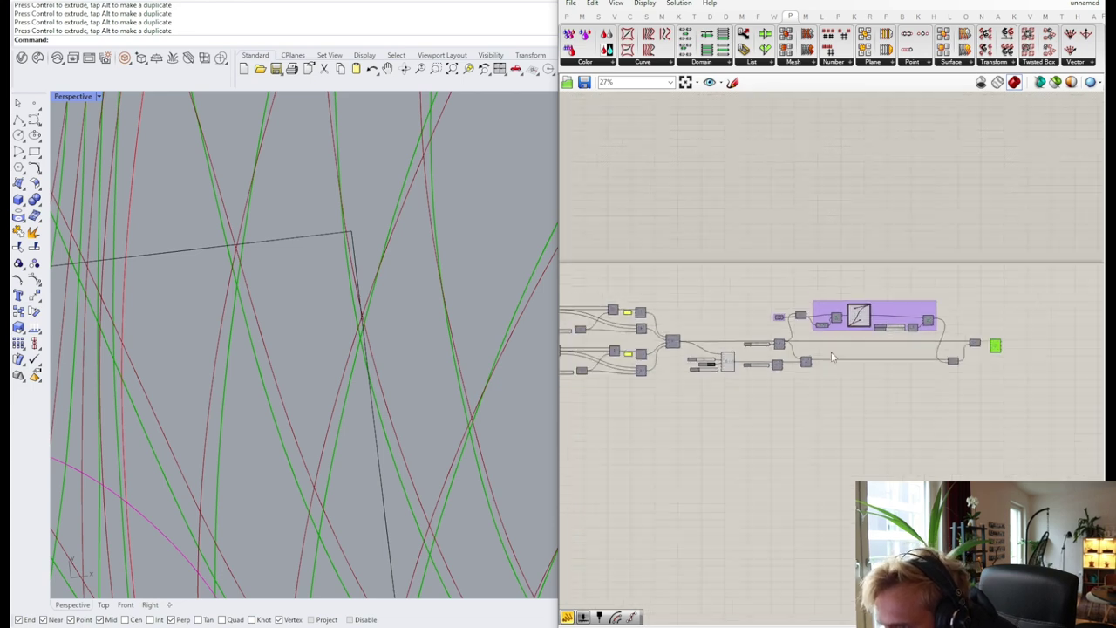
scroll(778, 353, up, 2)
scroll(779, 353, up, 3)
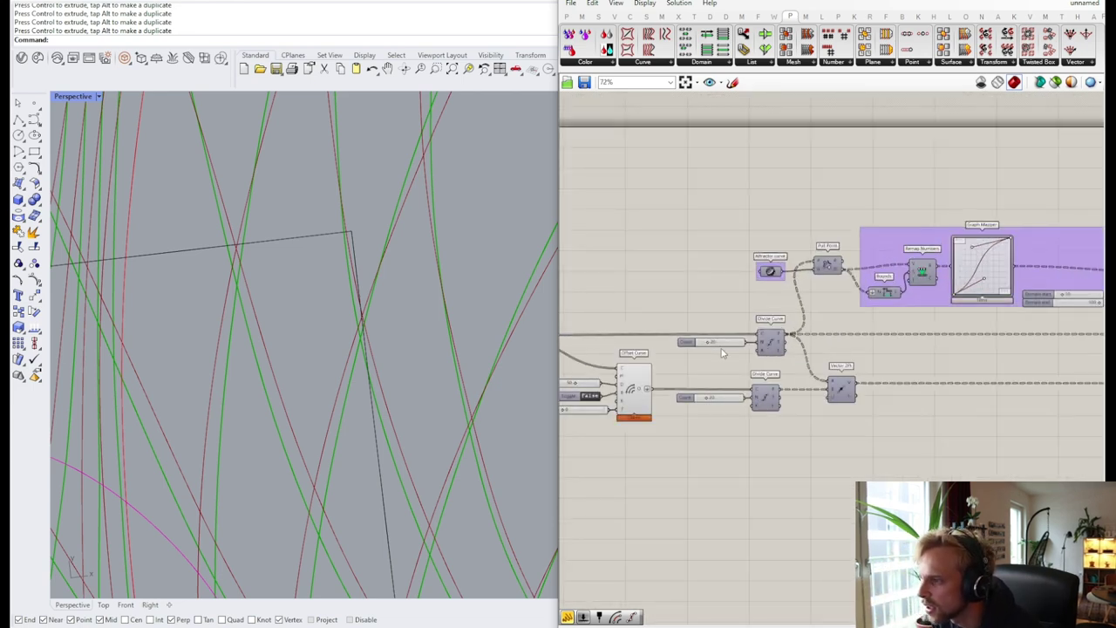
right_drag(998, 384, 842, 372)
right_drag(1007, 395, 866, 387)
right_drag(963, 353, 809, 406)
click(837, 371)
middle_click(834, 371)
click(860, 350)
middle_click(834, 373)
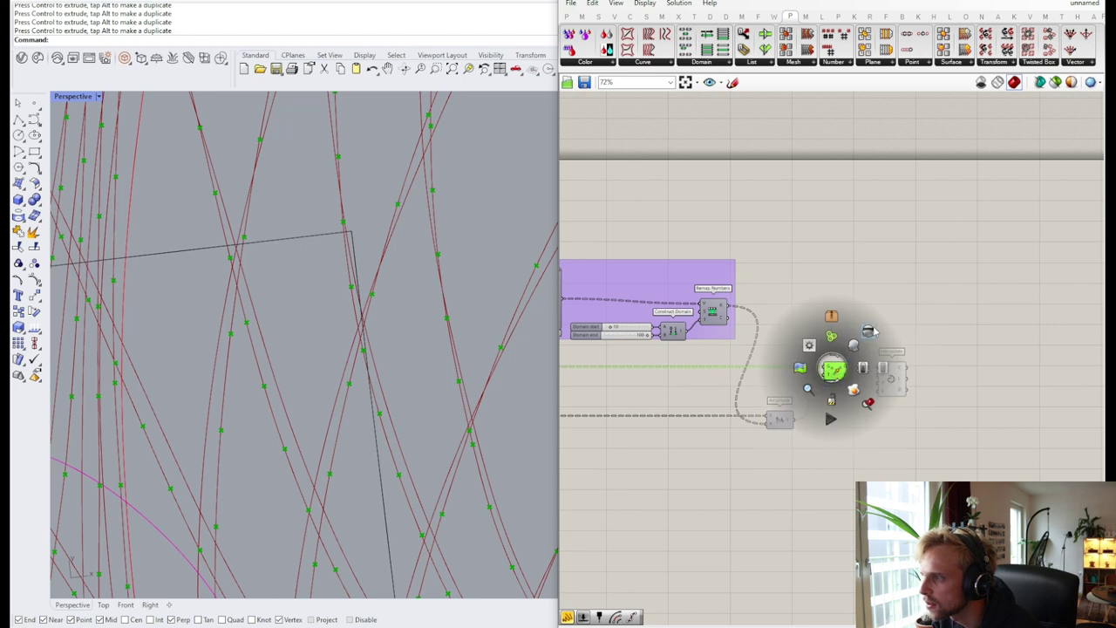
Step: Turn off the preview of the Offset Curve component
right_drag(345, 240, 493, 238)
scroll(277, 209, up, 5)
scroll(883, 379, down, 5)
scroll(598, 383, up, 4)
right_drag(650, 392, 700, 391)
click(688, 404)
middle_click(688, 403)
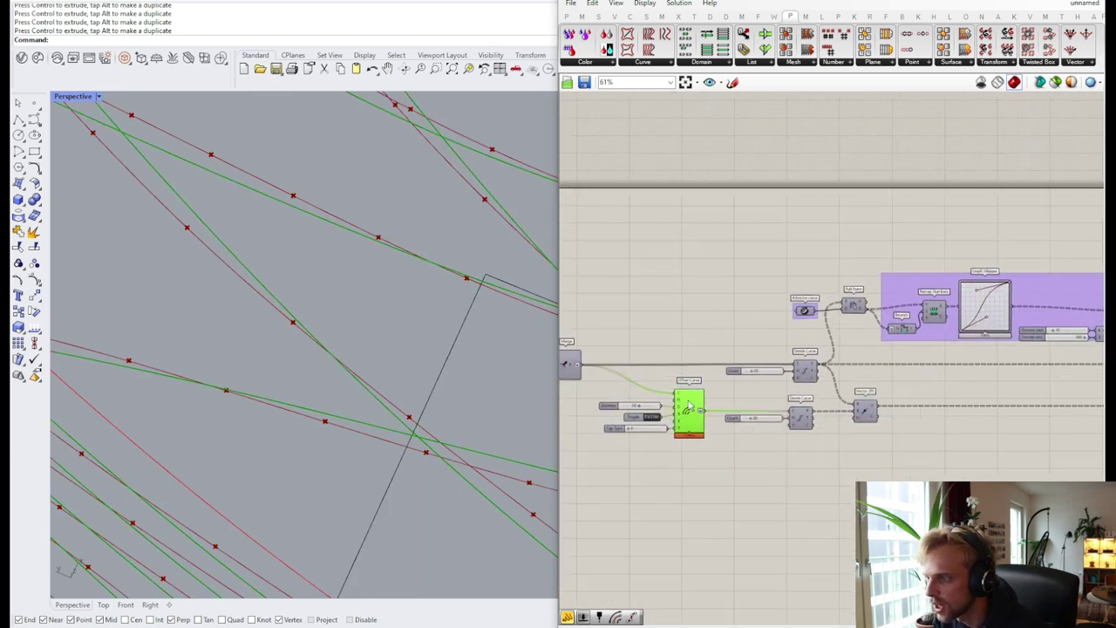
click(705, 369)
click(682, 304)
Step: Turn on the preview of the Merge component and inspect its source curves beside the moved points
right_drag(611, 322, 719, 328)
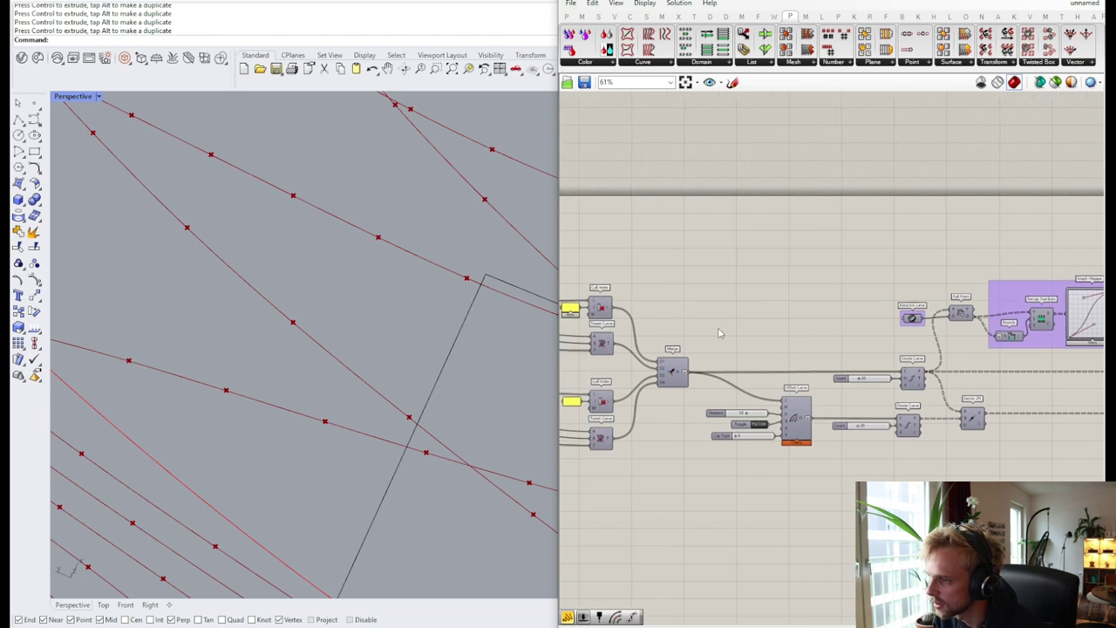
middle_click(672, 377)
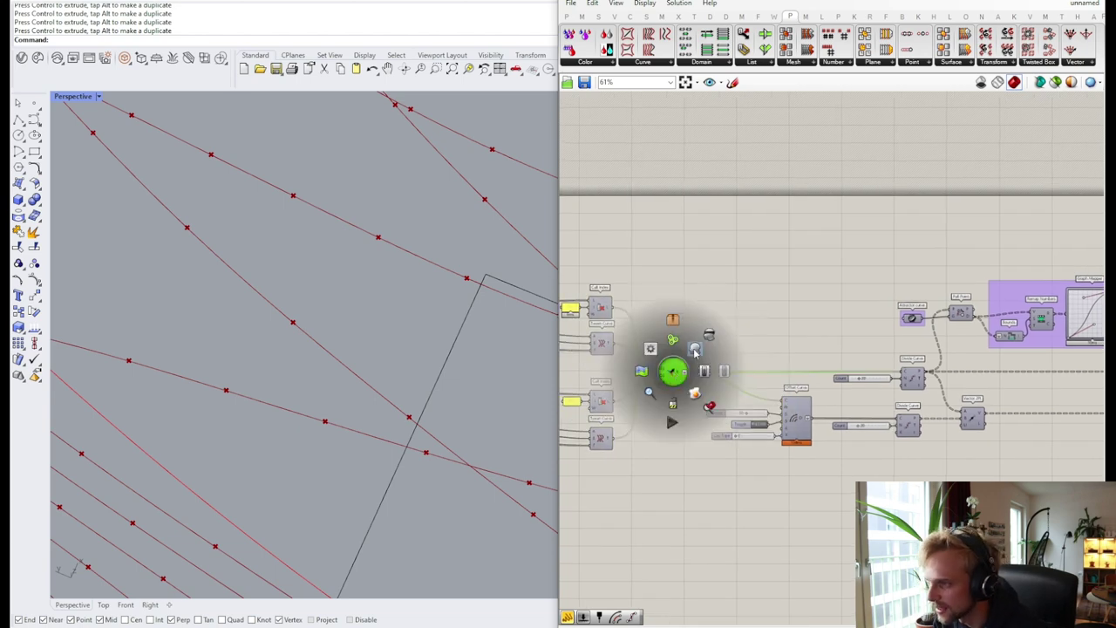
click(695, 349)
scroll(358, 297, down, 15)
right_drag(419, 372, 239, 389)
scroll(194, 353, up, 7)
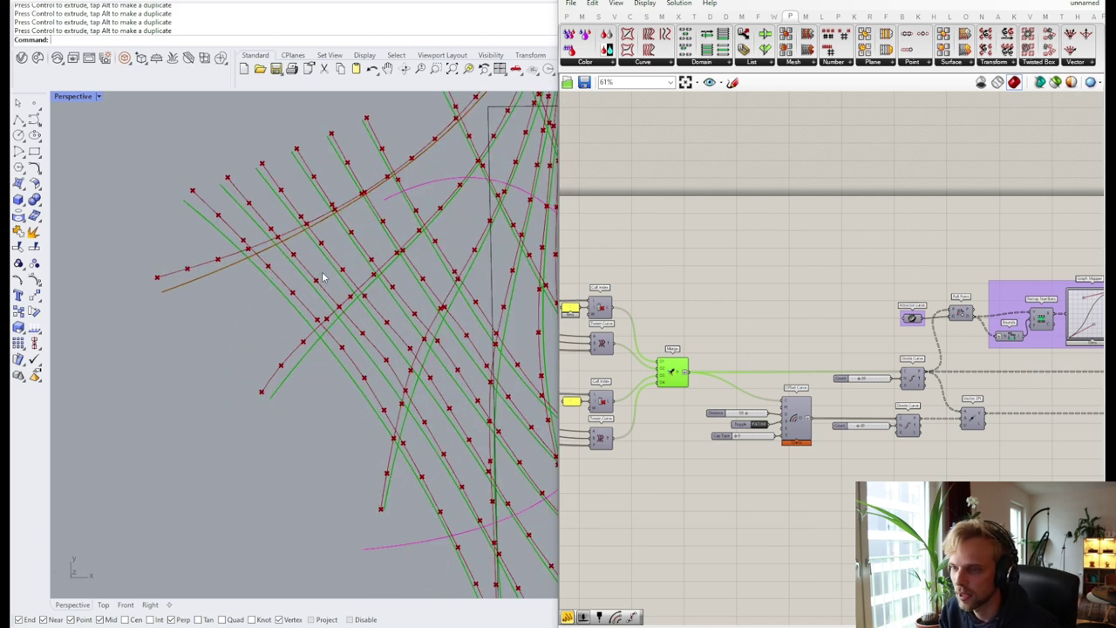
right_drag(320, 268, 392, 272)
click(694, 336)
drag(670, 382, 681, 369)
key(ctrl+z)
Step: Highlight the Interpolate component's curves and compare their displacement with the merged source curves in the viewport
scroll(724, 373, down, 3)
right_drag(924, 395, 802, 381)
scroll(918, 366, up, 3)
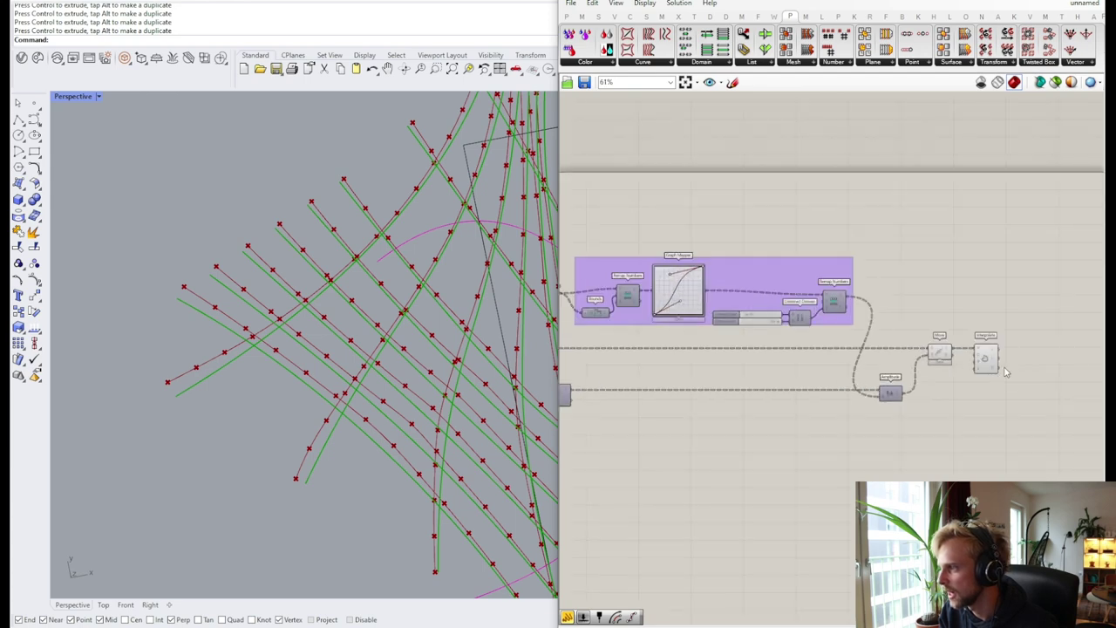
drag(986, 357, 977, 363)
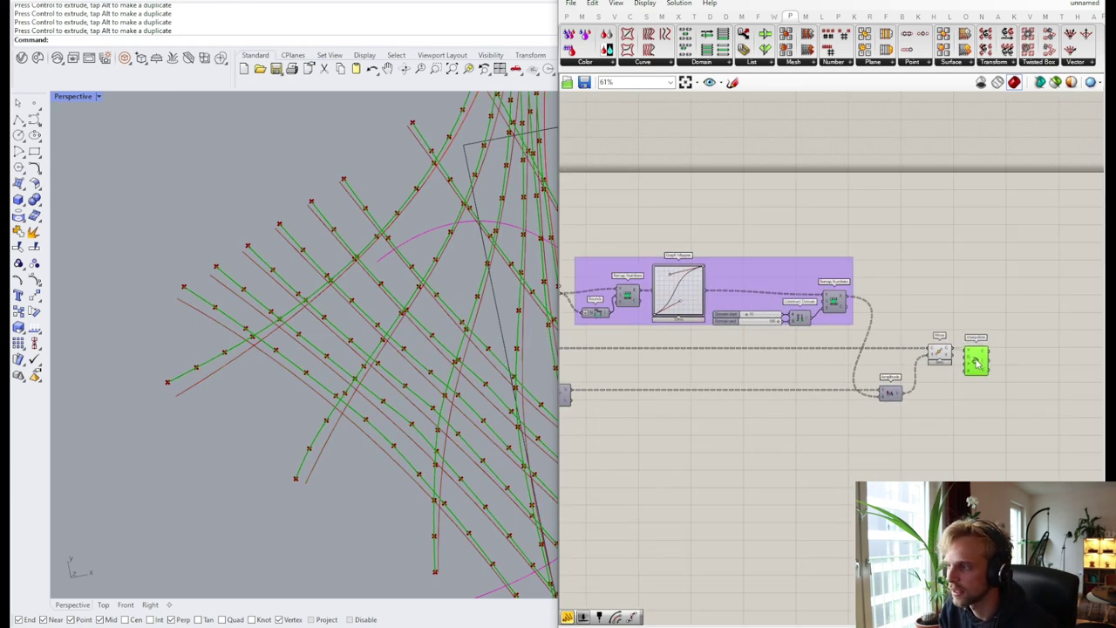
right_drag(336, 329, 398, 205)
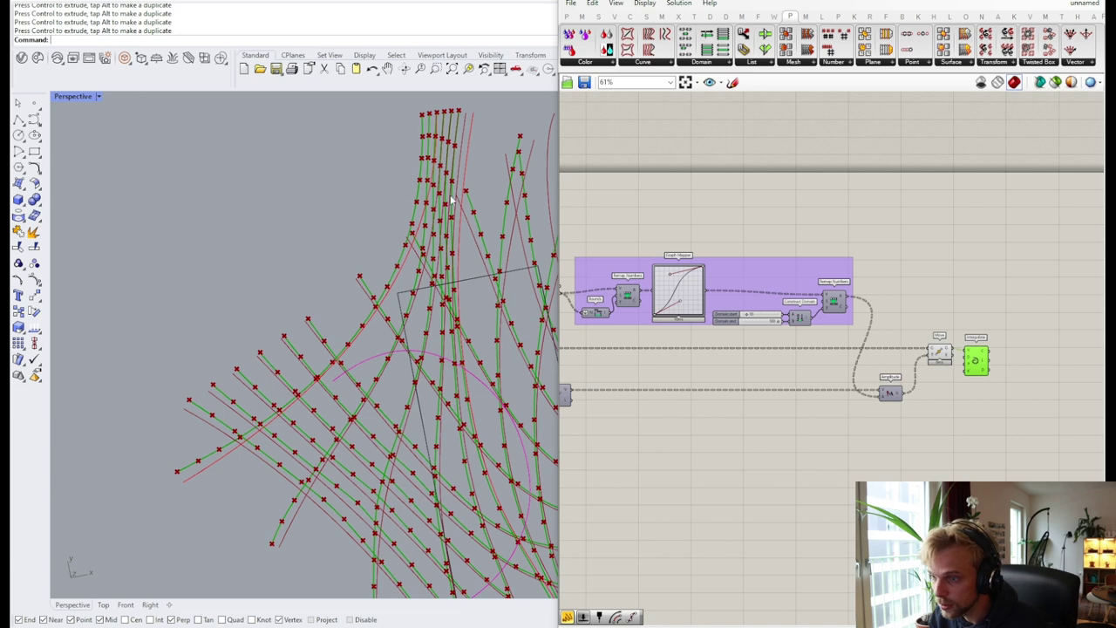
scroll(983, 365, up, 3)
drag(985, 362, 993, 369)
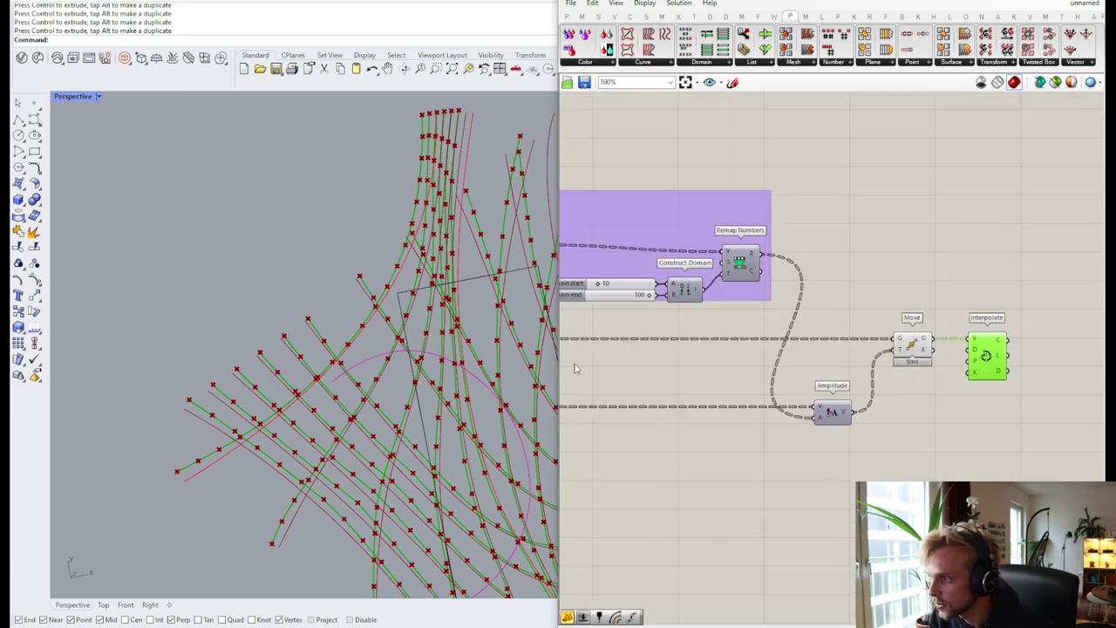
scroll(185, 493, up, 4)
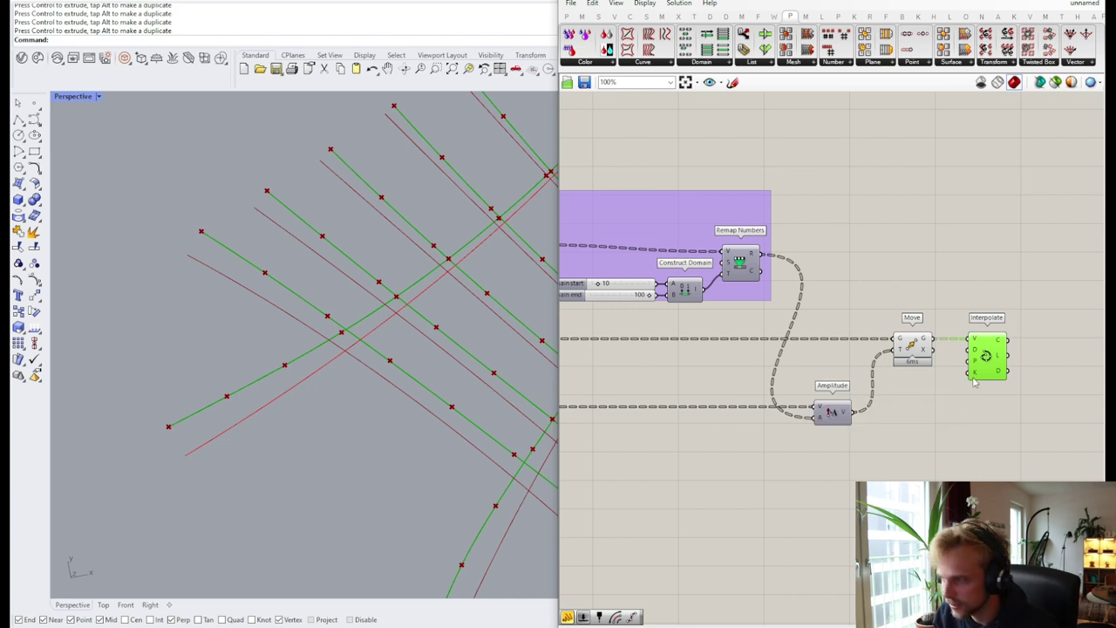
Step: Shift the Amplitude component away from Move and try feeding its vectors into a new Reverse List component
right_drag(973, 386, 793, 366)
right_drag(741, 397, 819, 366)
drag(743, 367, 730, 367)
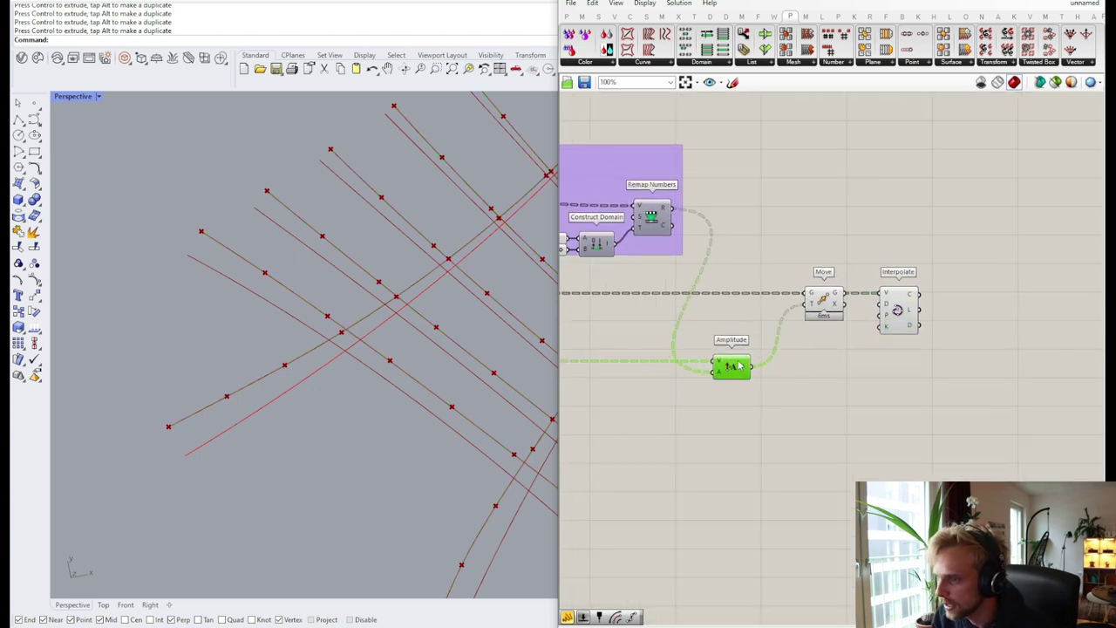
double_click(810, 438)
text(reve)
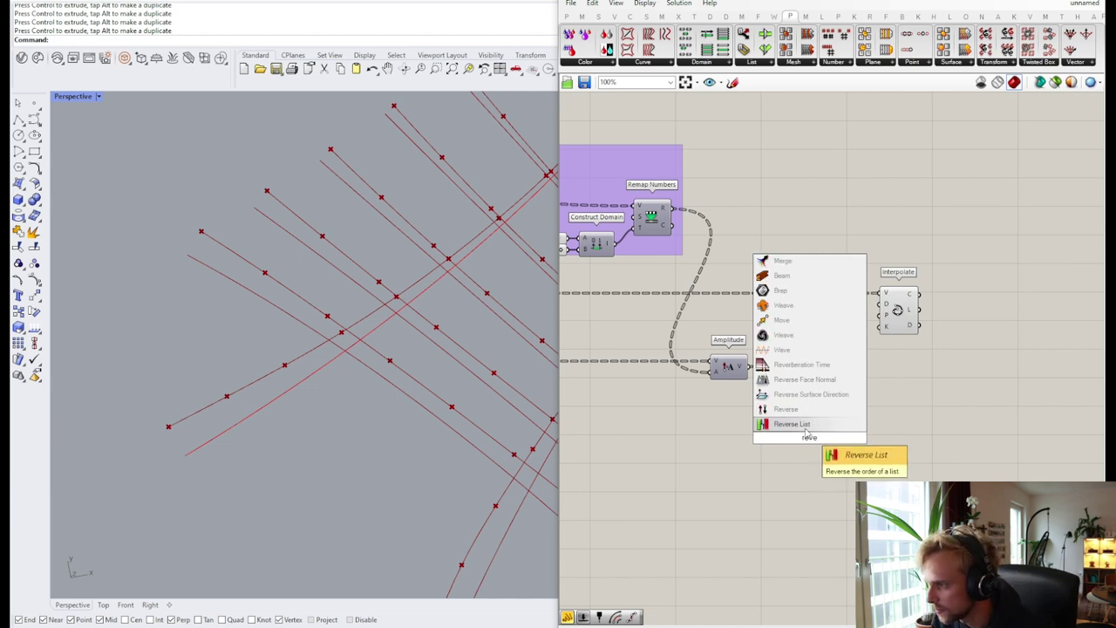
key(Return)
drag(746, 366, 795, 407)
Step: Duplicate the Move and Interpolate components with their connections and place the copies directly below the originals
drag(862, 288, 964, 355)
drag(817, 298, 868, 296)
drag(856, 292, 815, 300)
drag(983, 364, 879, 366)
click(837, 396)
scroll(798, 391, up, 1)
click(731, 377)
drag(731, 381, 717, 385)
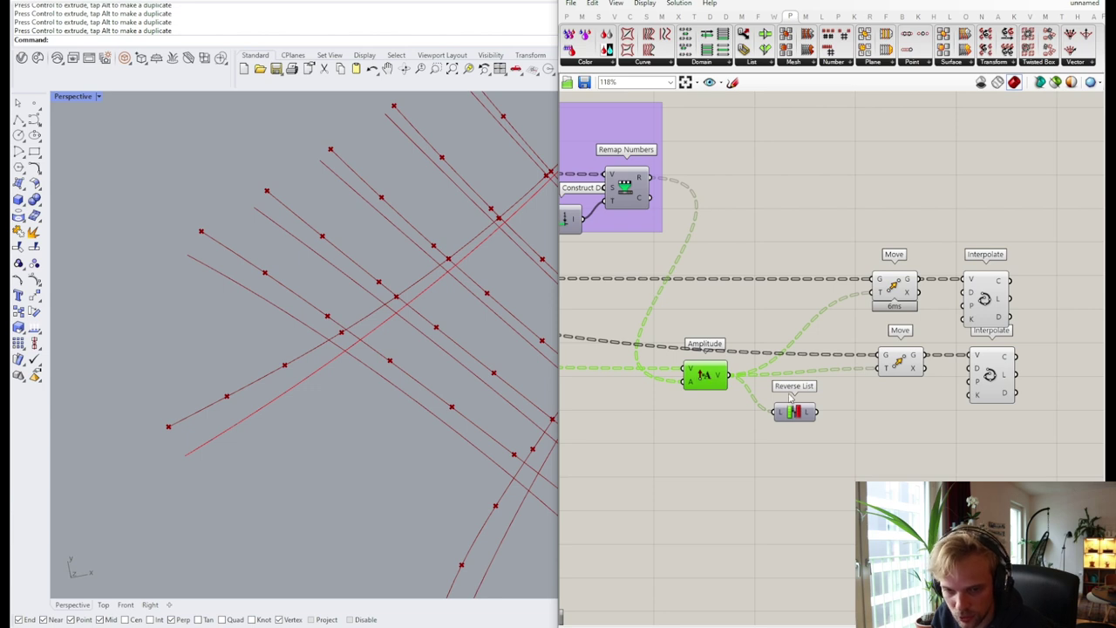
drag(876, 394, 882, 375)
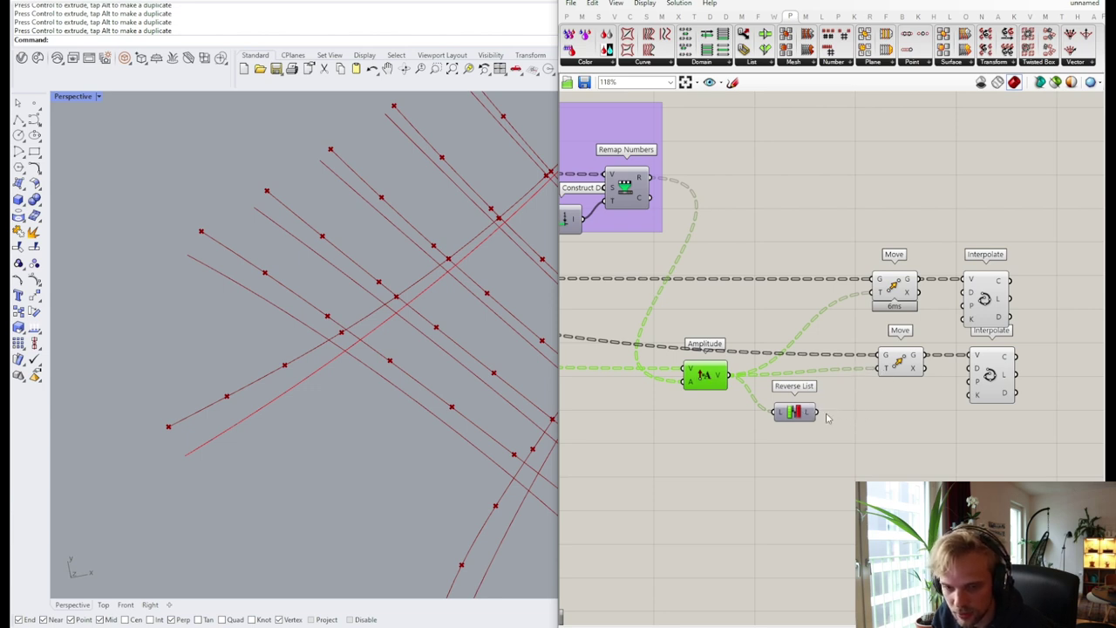
Step: Delete the Reverse List component
scroll(847, 418, up, 2)
click(791, 413)
key(Delete)
Step: Add a vector Reverse component and wire it between the Amplitude output and the translation input of the lower Move component
double_click(780, 417)
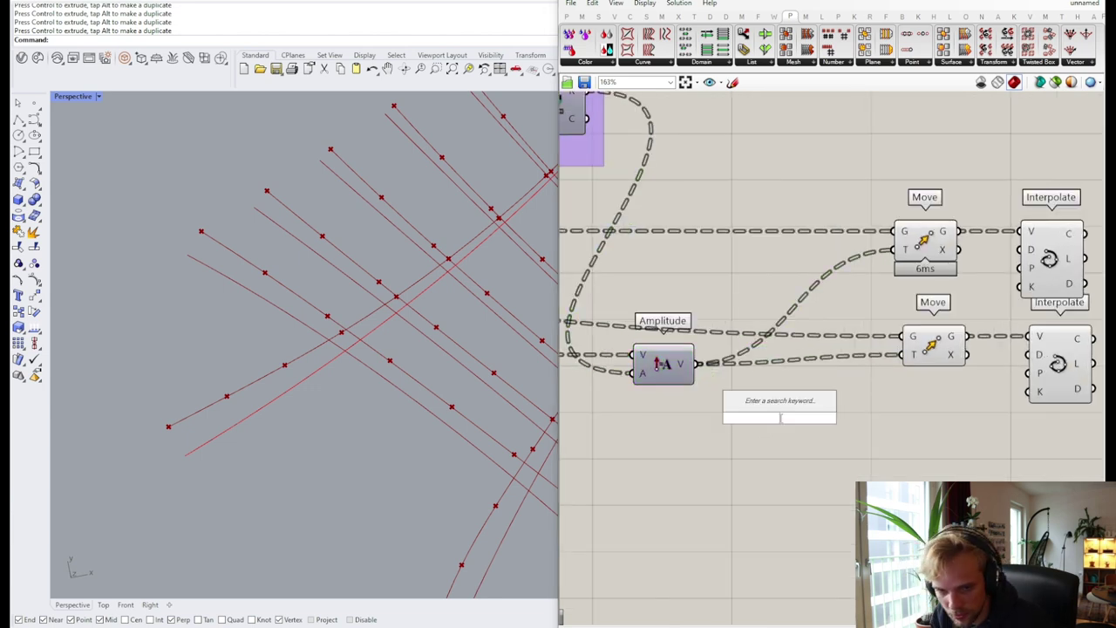
text(rever)
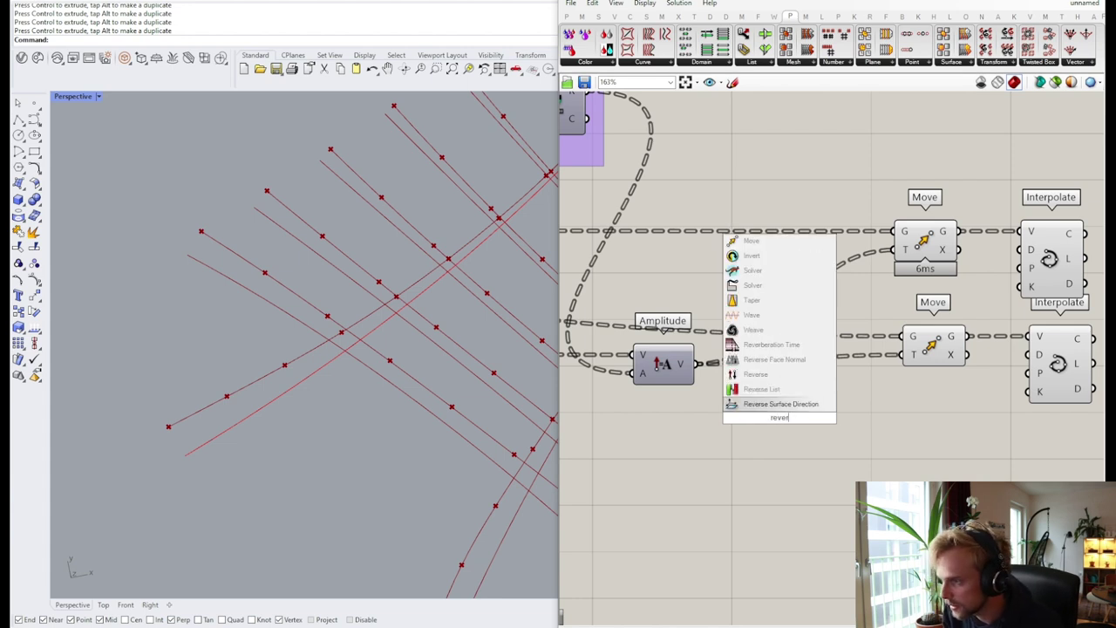
key(Up)
key(Up)
key(Return)
drag(782, 423, 903, 354)
drag(766, 419, 799, 389)
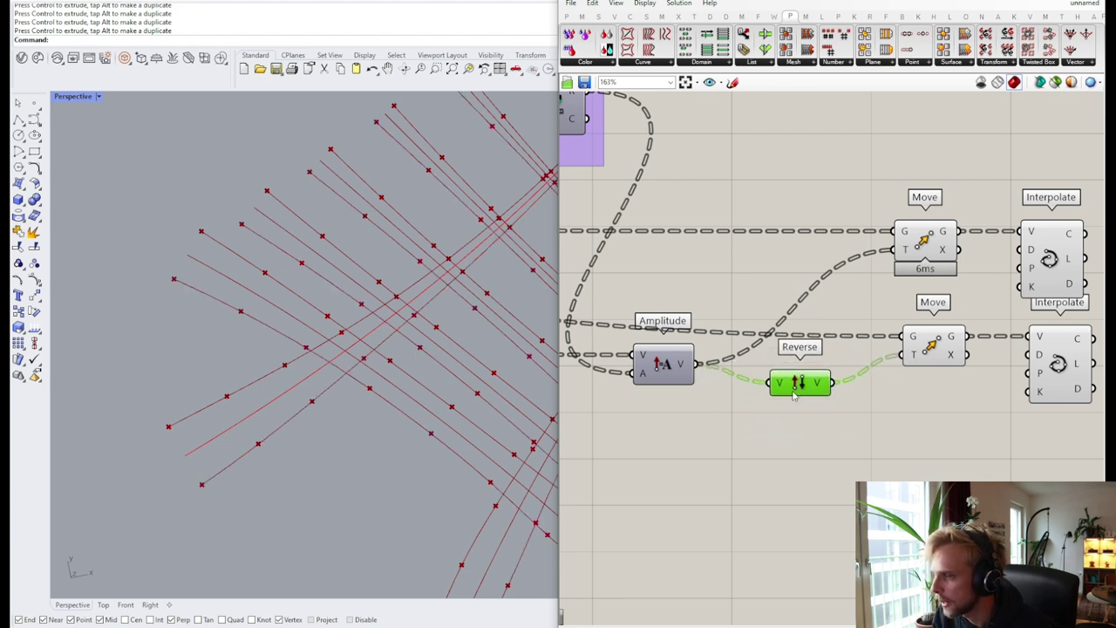
Step: Turn off the preview of both Move components to hide the displaced points
scroll(326, 304, down, 10)
right_drag(456, 354, 325, 322)
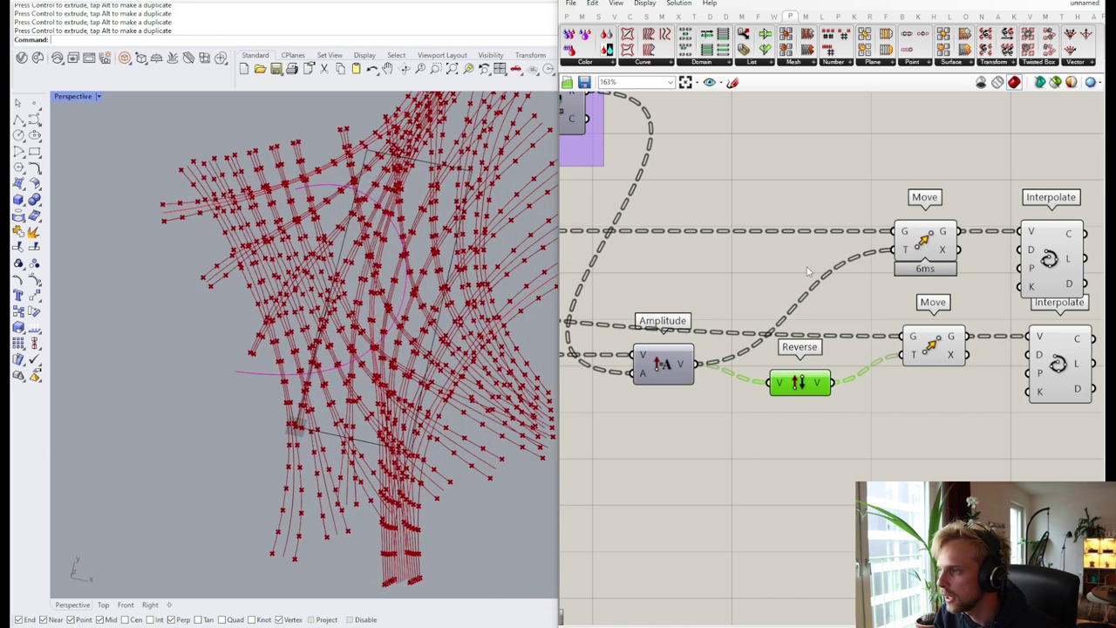
right_drag(911, 397, 841, 469)
drag(872, 471, 832, 315)
middle_click(811, 231)
click(848, 195)
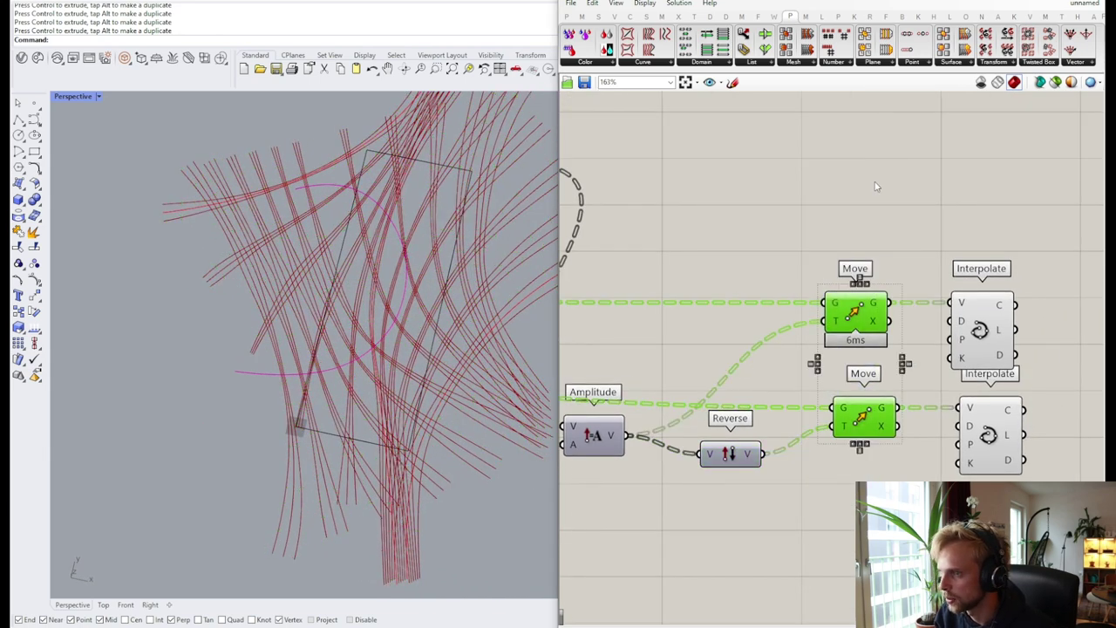
click(874, 196)
Step: Turn off the preview of the Merge component that supplies the source curves
scroll(881, 366, down, 6)
right_drag(765, 360, 910, 387)
drag(720, 375, 573, 221)
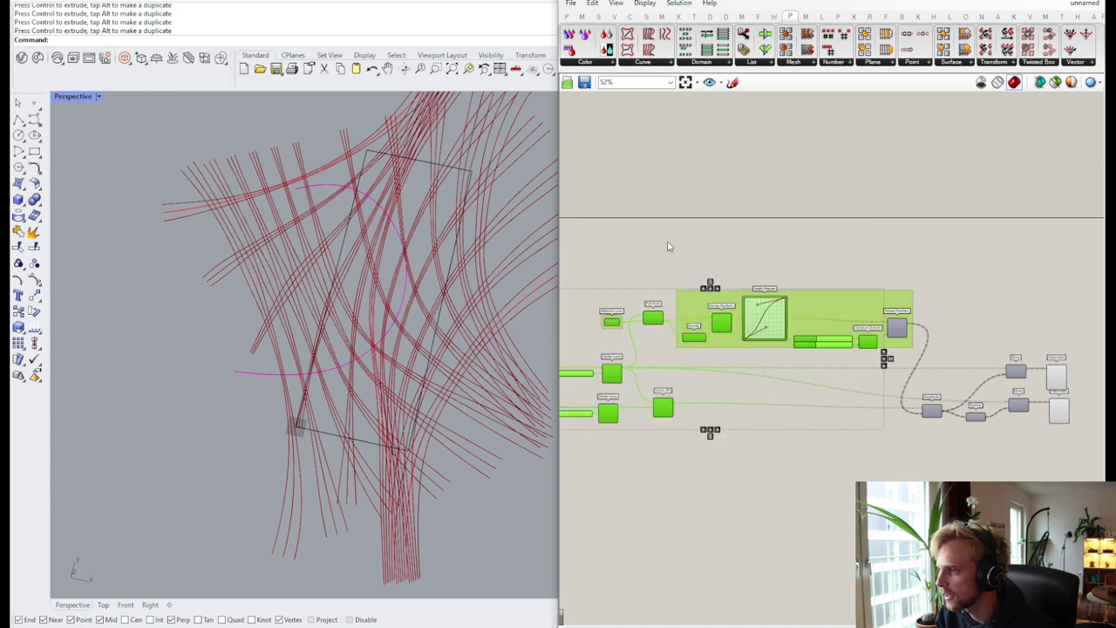
scroll(668, 234, down, 2)
click(675, 230)
right_drag(655, 281, 842, 285)
right_drag(305, 251, 374, 270)
scroll(624, 320, up, 3)
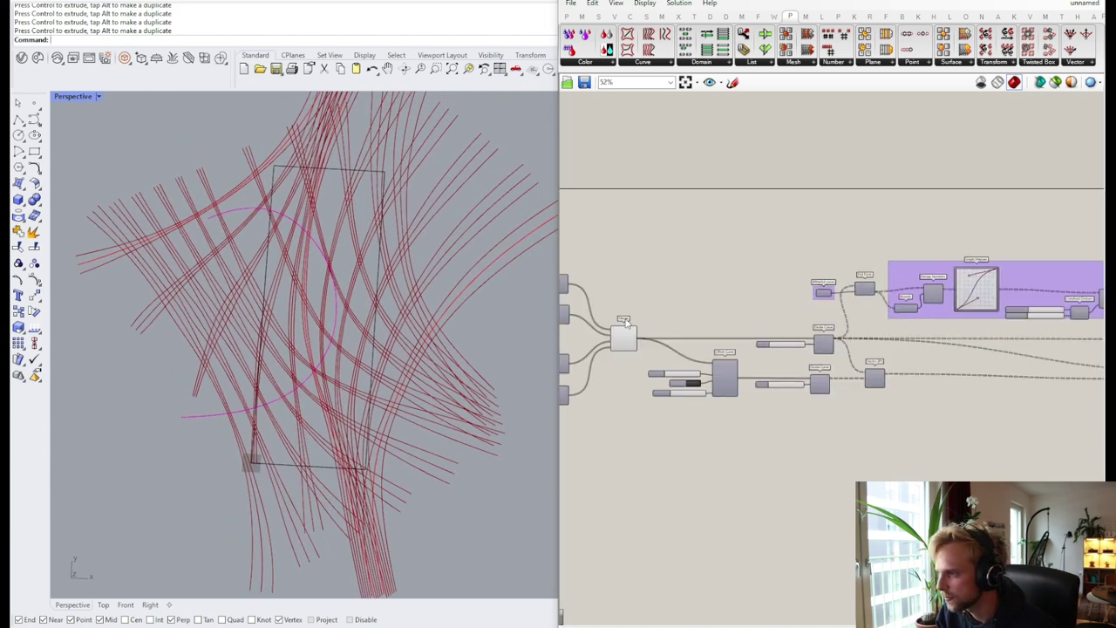
scroll(624, 321, up, 3)
click(624, 348)
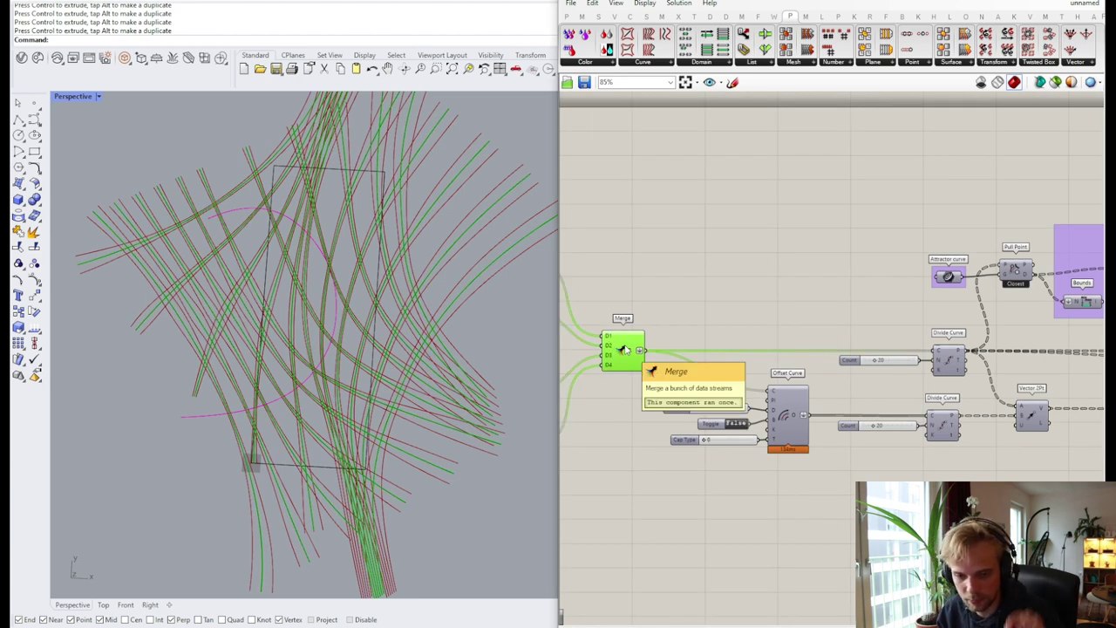
key(space)
click(662, 307)
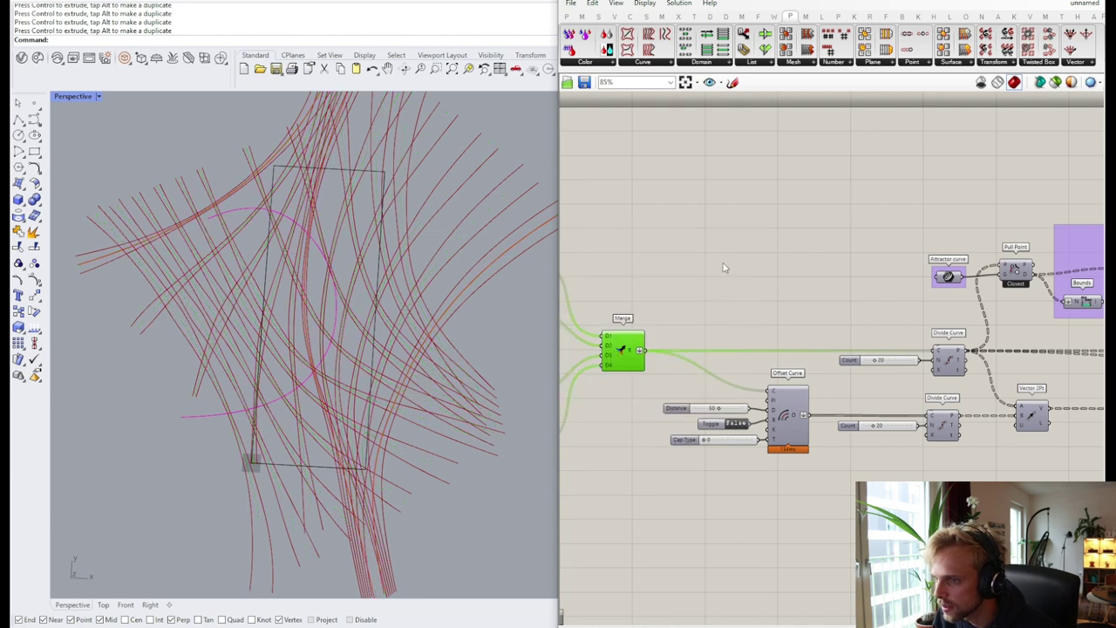
click(717, 272)
Step: Highlight the curves of both Interpolate components and align the lower component neatly beneath the upper one
scroll(712, 295, down, 5)
right_drag(771, 312, 640, 336)
scroll(957, 346, up, 4)
drag(978, 434, 904, 300)
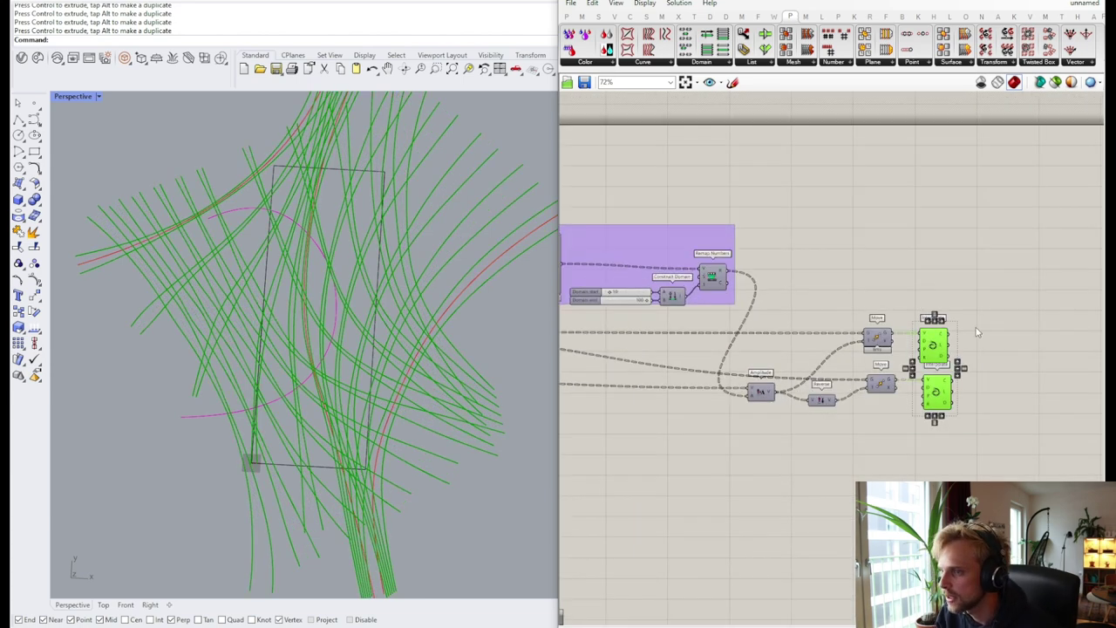
click(955, 360)
right_drag(949, 358, 859, 354)
scroll(898, 401, up, 3)
drag(862, 433, 798, 287)
drag(824, 383, 819, 381)
click(928, 389)
right_drag(927, 359, 862, 364)
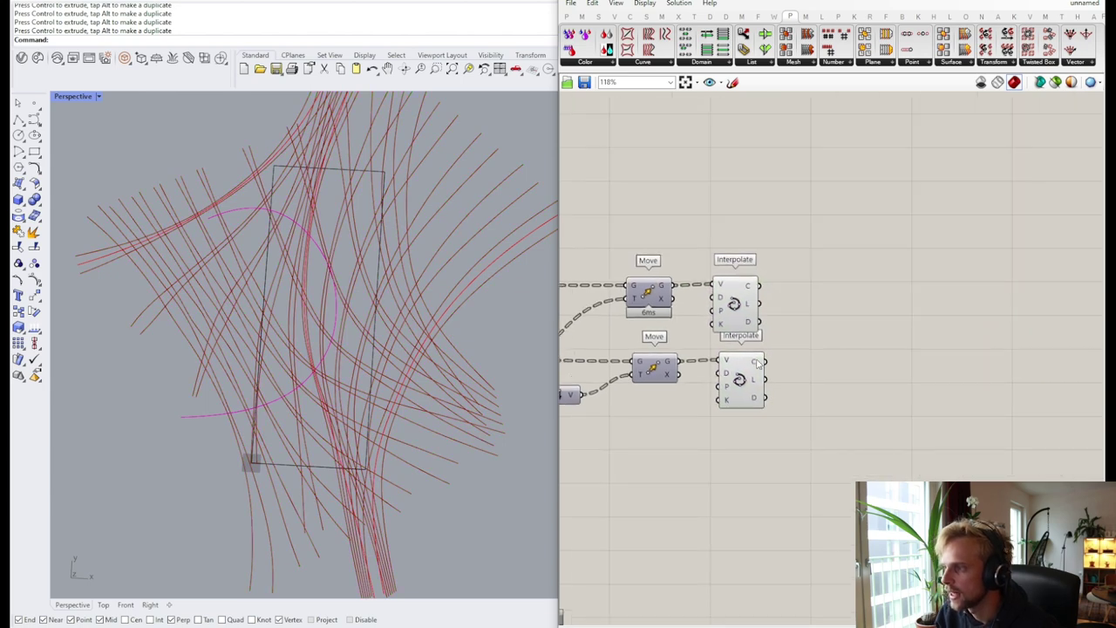
click(738, 384)
Step: Add a Loft component and connect the curve outputs of both Interpolate components to its curves input
double_click(849, 342)
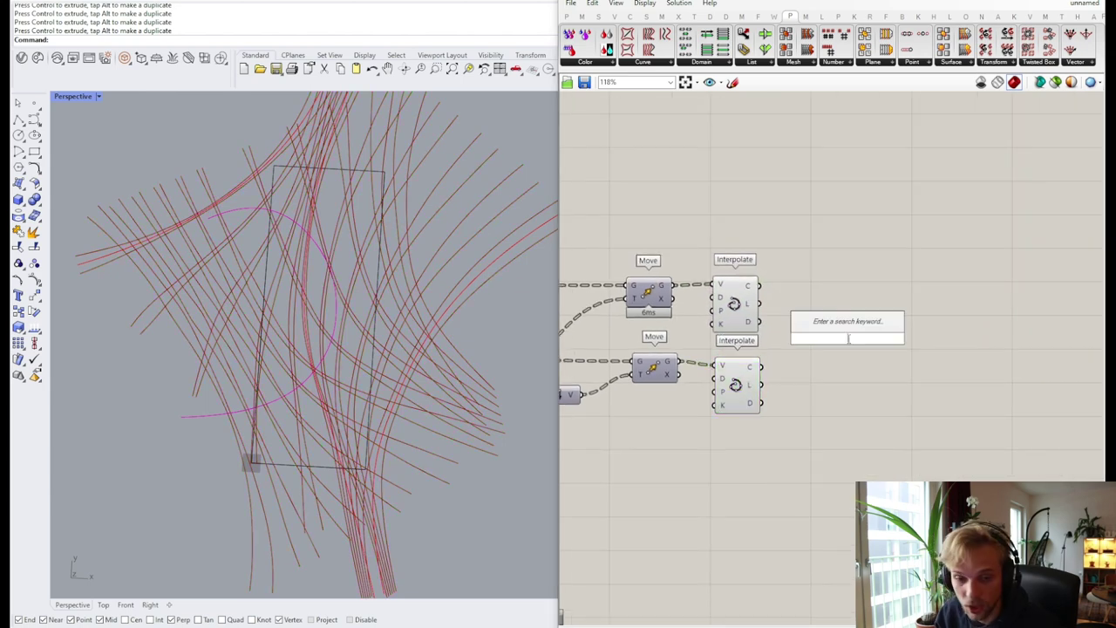
text(loft)
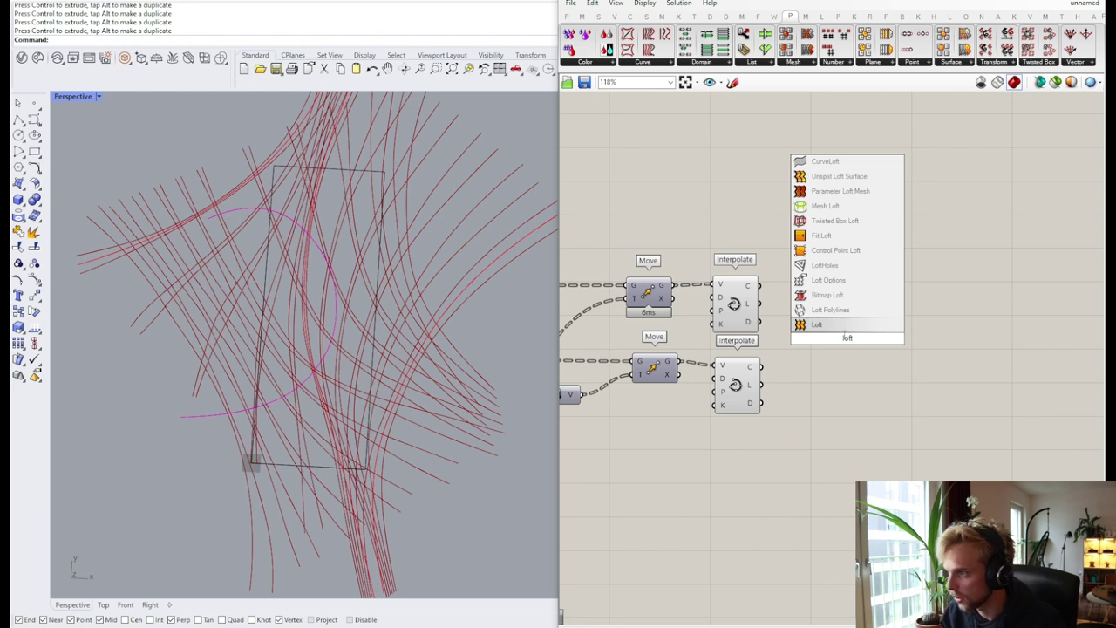
key(Return)
scroll(818, 325, up, 2)
drag(758, 282, 848, 338)
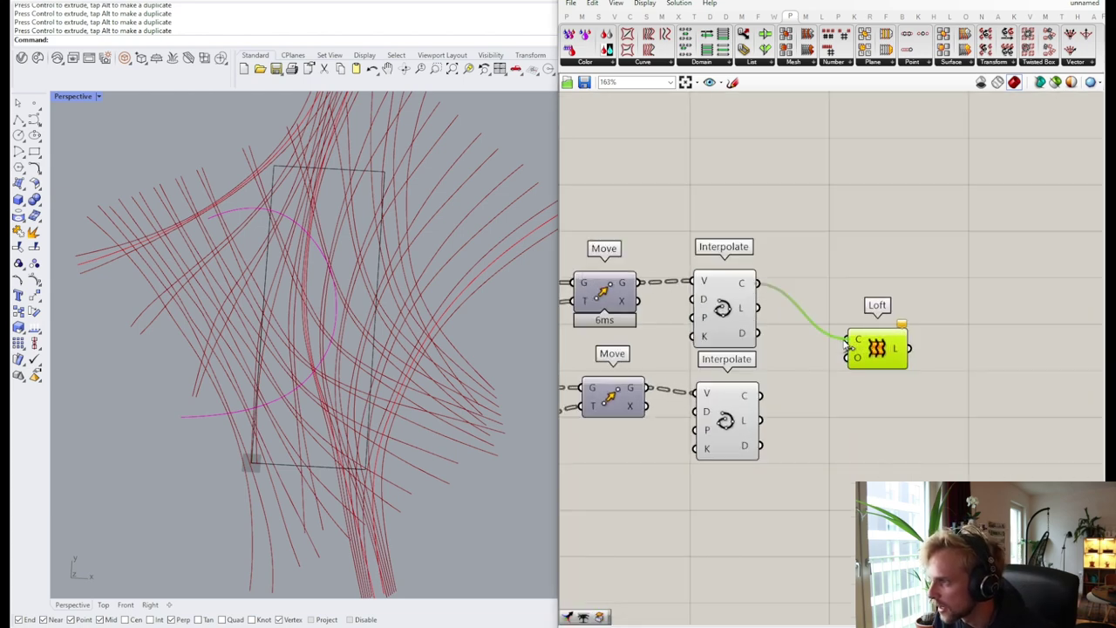
drag(798, 385, 847, 340)
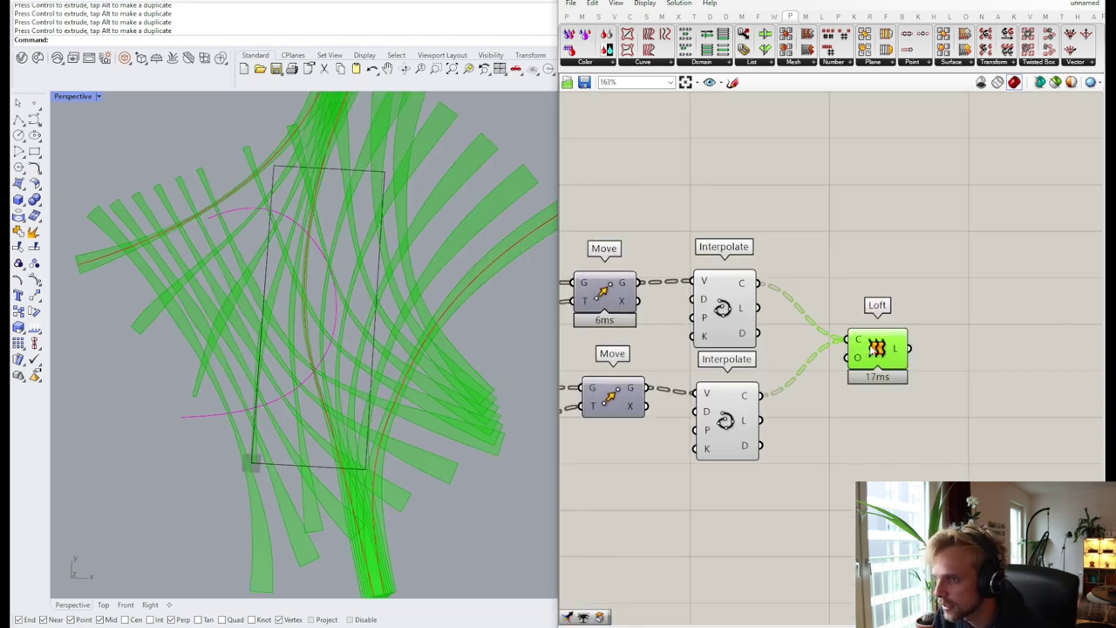
click(858, 217)
Step: Switch the Rhino viewport from Perspective to the maximized Top view and frame the lofted strips
scroll(320, 346, down, 3)
right_drag(320, 345, 282, 289)
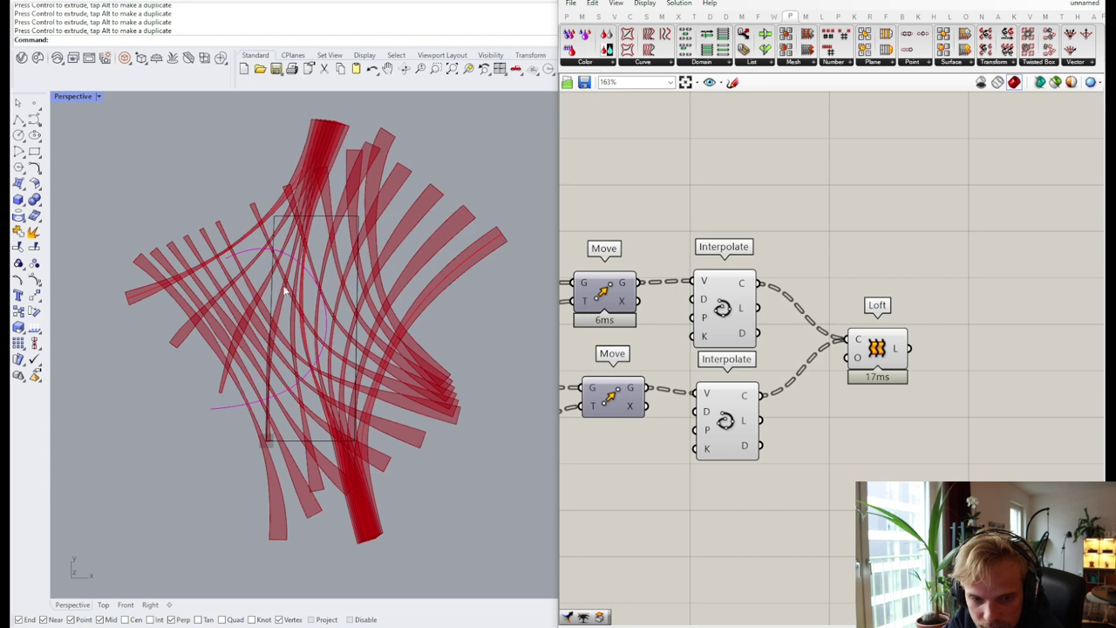
double_click(70, 99)
double_click(67, 96)
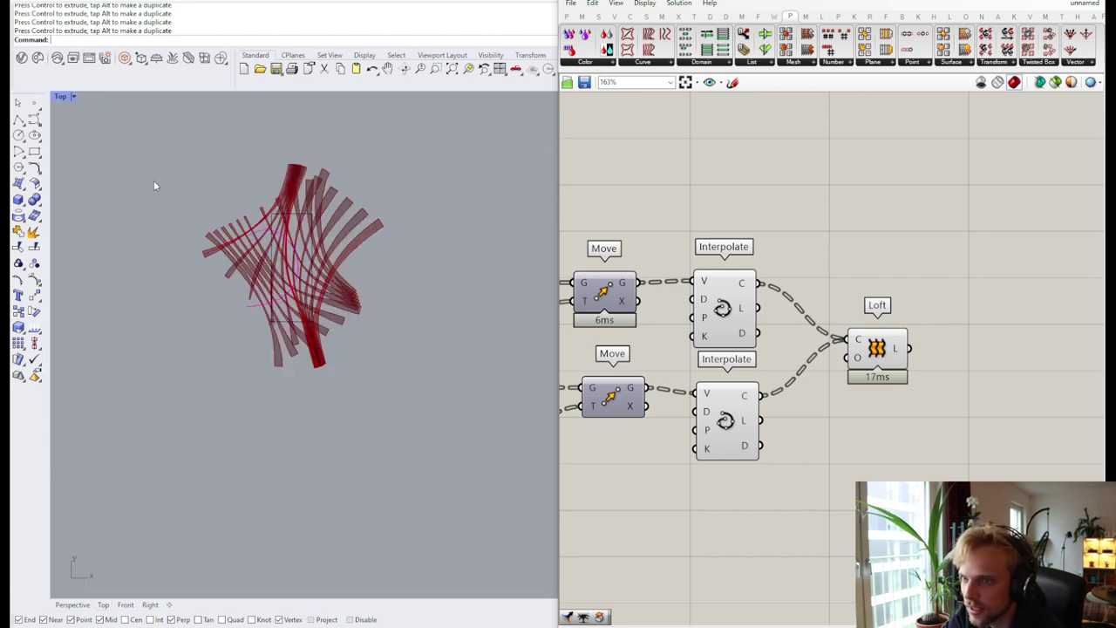
scroll(267, 273, up, 5)
scroll(266, 268, down, 6)
right_drag(265, 267, 279, 311)
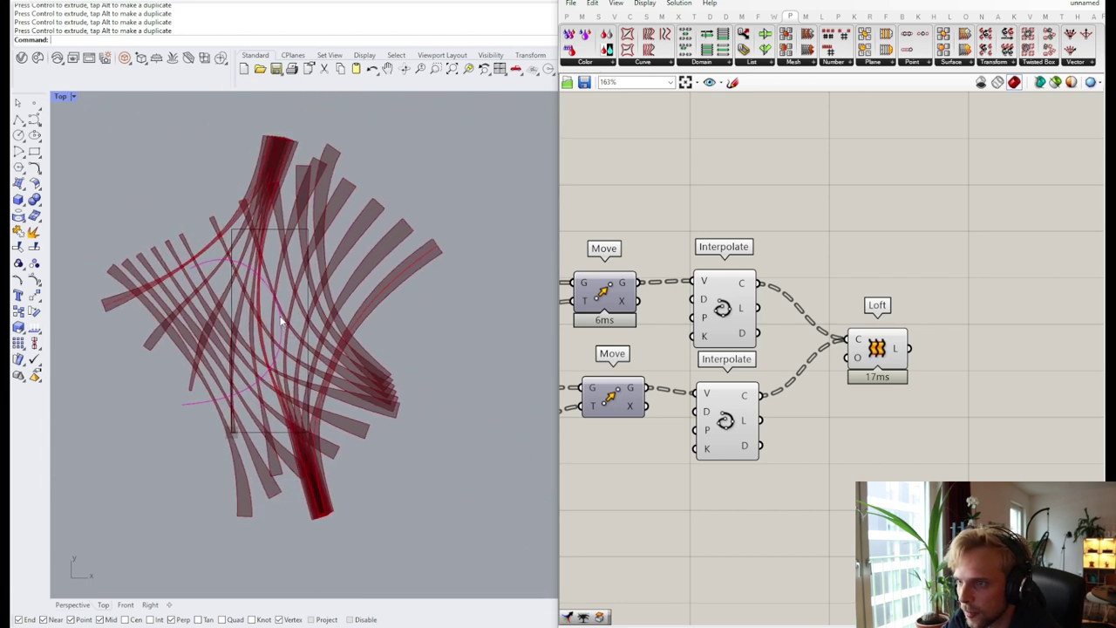
Step: Move the magenta attractor curve slightly toward the right in the Top view
scroll(278, 312, up, 2)
click(252, 273)
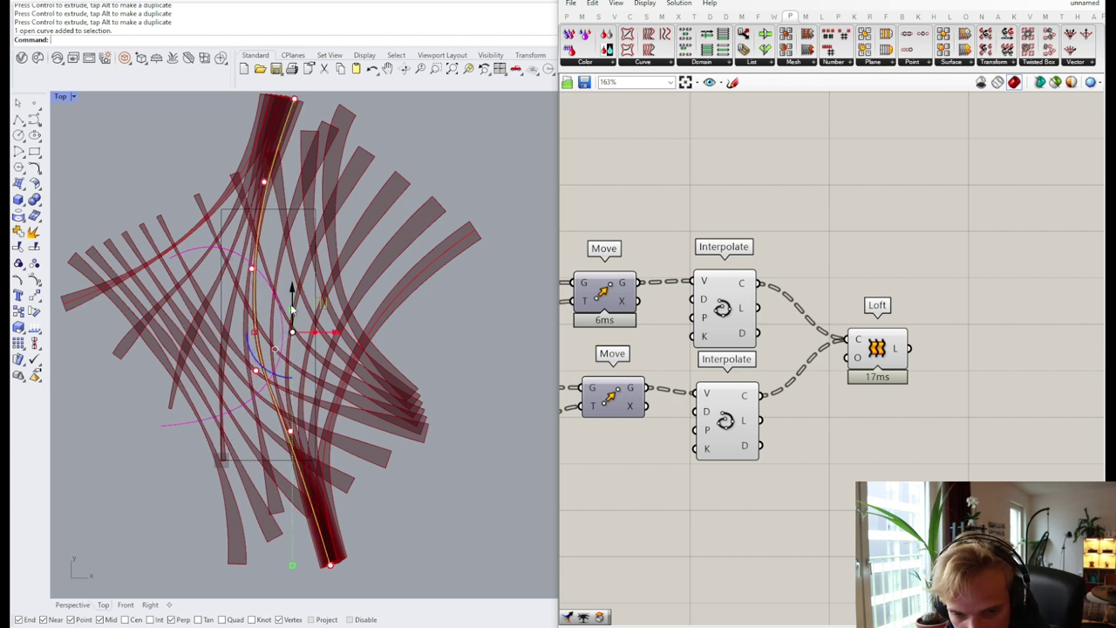
click(276, 298)
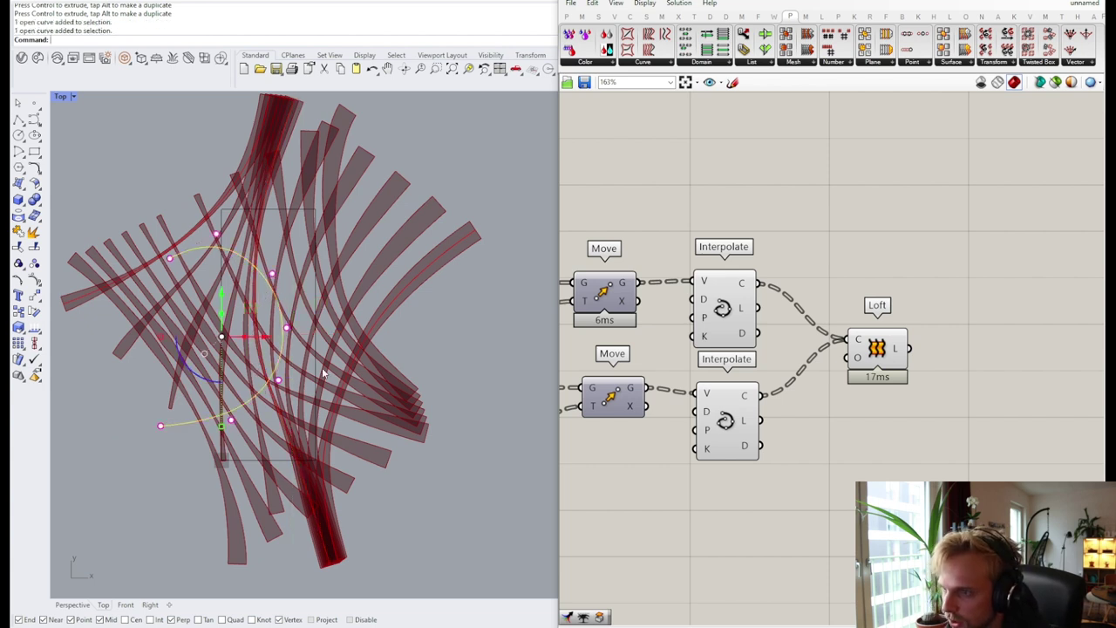
drag(247, 306, 268, 314)
click(123, 170)
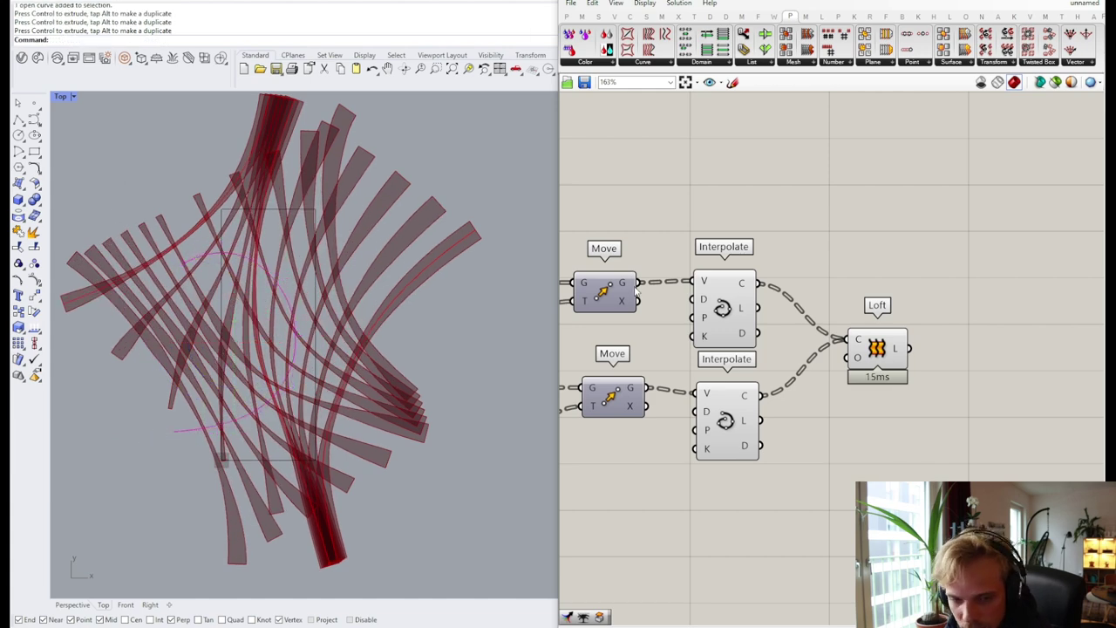
Step: Reshape the Graph Mapper's Bezier curve with its handles so it is steep at both ends and flatter in the middle
scroll(775, 321, down, 5)
right_drag(724, 309, 989, 405)
scroll(741, 364, up, 6)
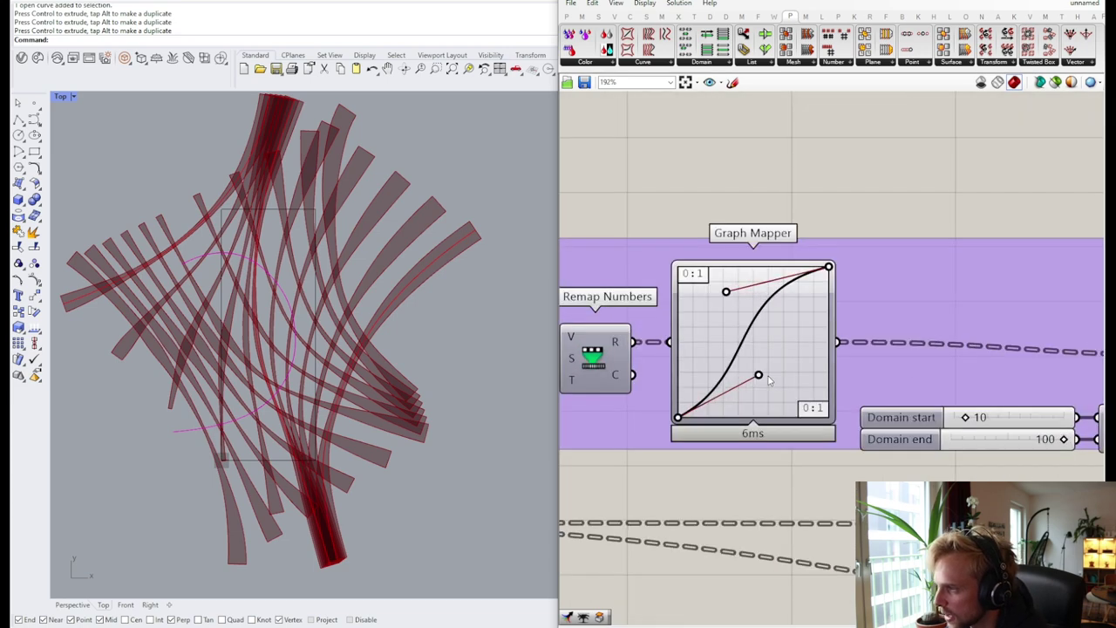
drag(759, 377, 813, 360)
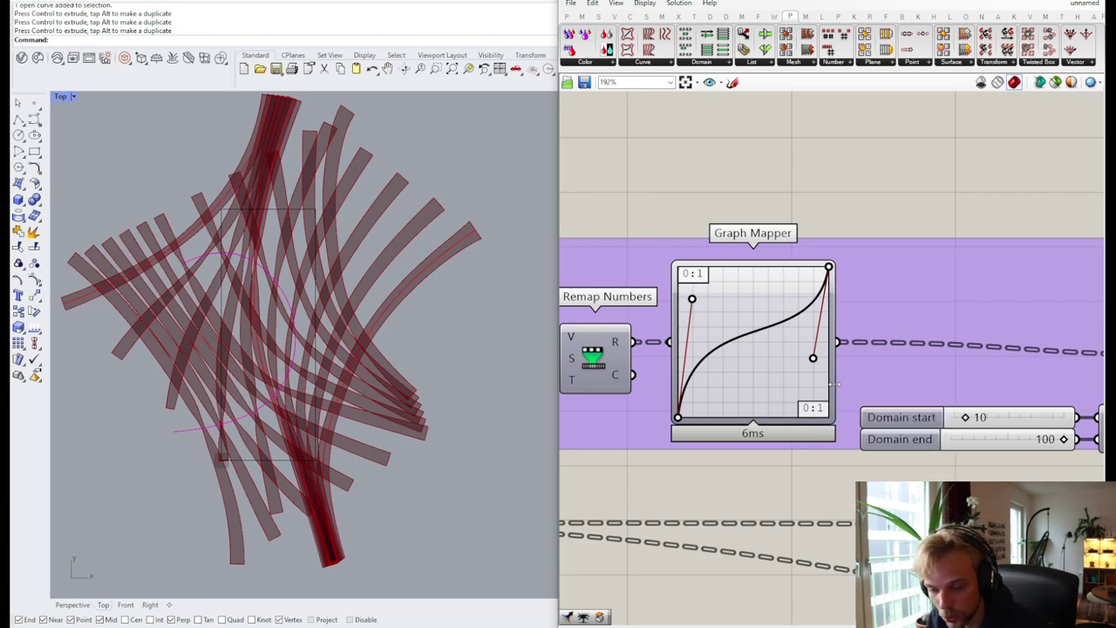
mouse_move(816, 360)
mouse_down()
mouse_move(802, 360)
mouse_move(814, 367)
mouse_up()
scroll(675, 305, up, 2)
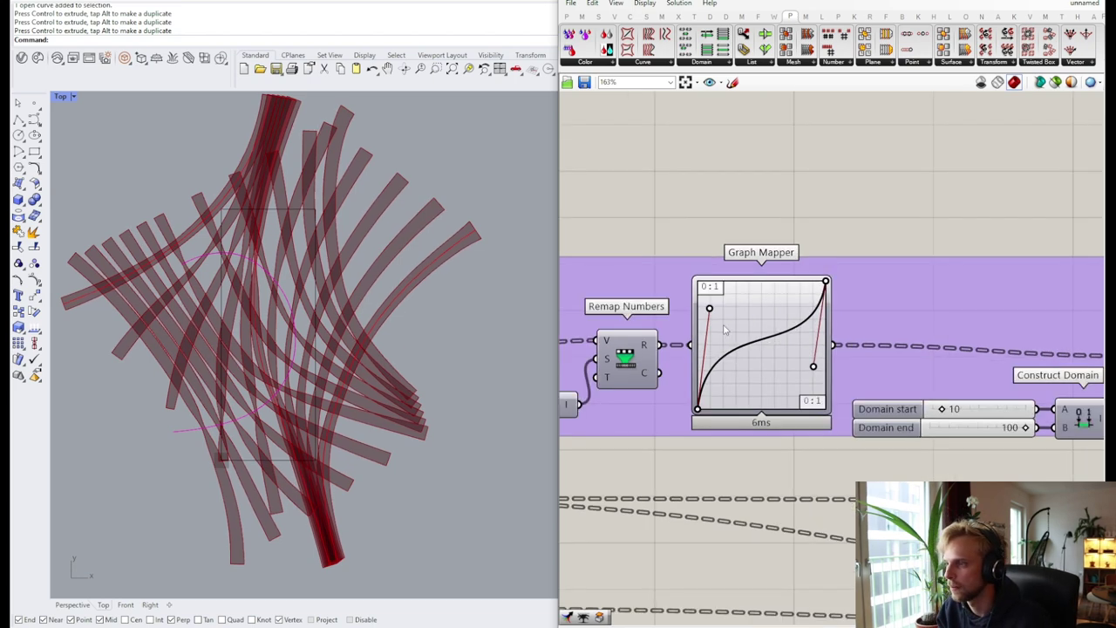
drag(698, 299, 719, 304)
scroll(835, 364, up, 3)
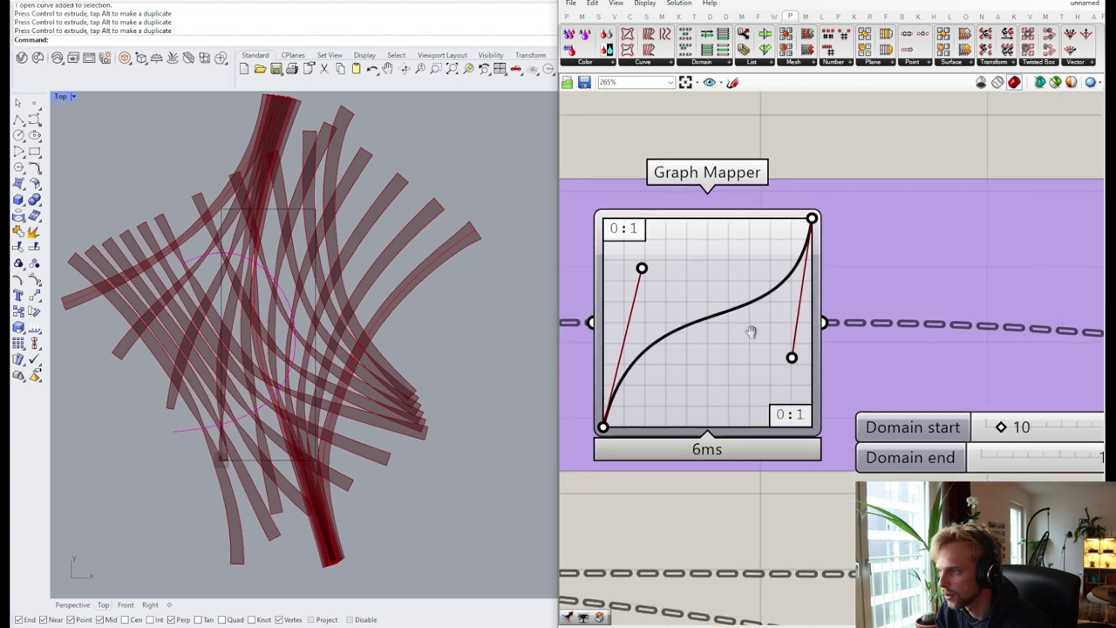
Step: Set the Domain start slider of the target domain to 32, keeping Domain end at 100
drag(865, 370, 884, 368)
drag(1016, 411, 1044, 415)
drag(876, 370, 878, 370)
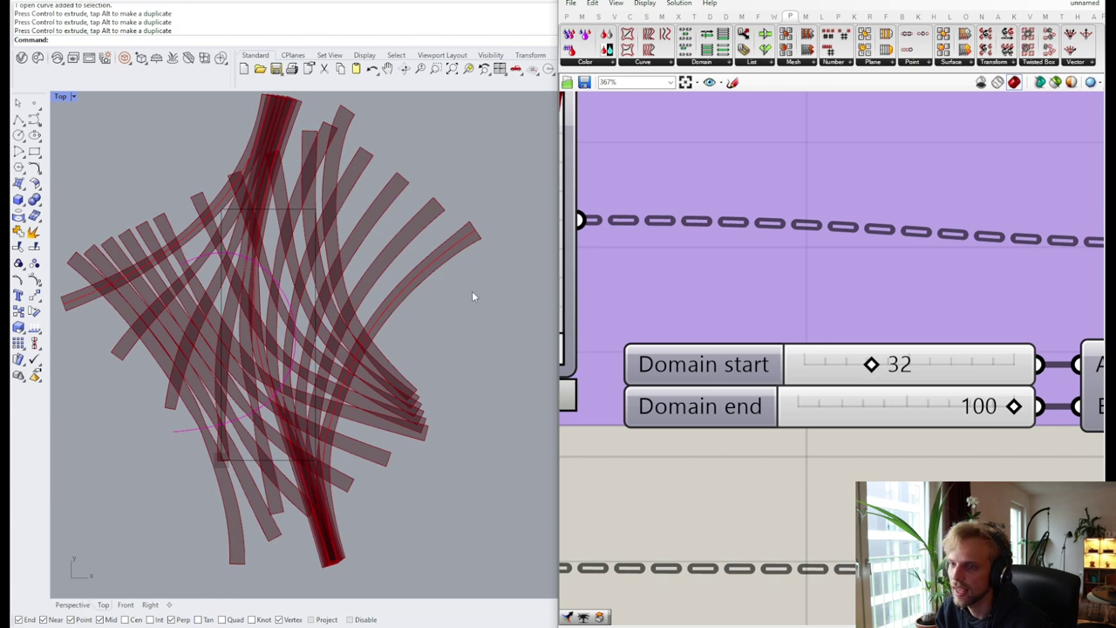
Step: Set both Steps sliders feeding the Range components of the tween curves to 6
scroll(733, 319, down, 8)
right_drag(597, 330, 850, 356)
right_drag(602, 359, 1054, 330)
right_drag(601, 343, 761, 282)
scroll(888, 341, up, 5)
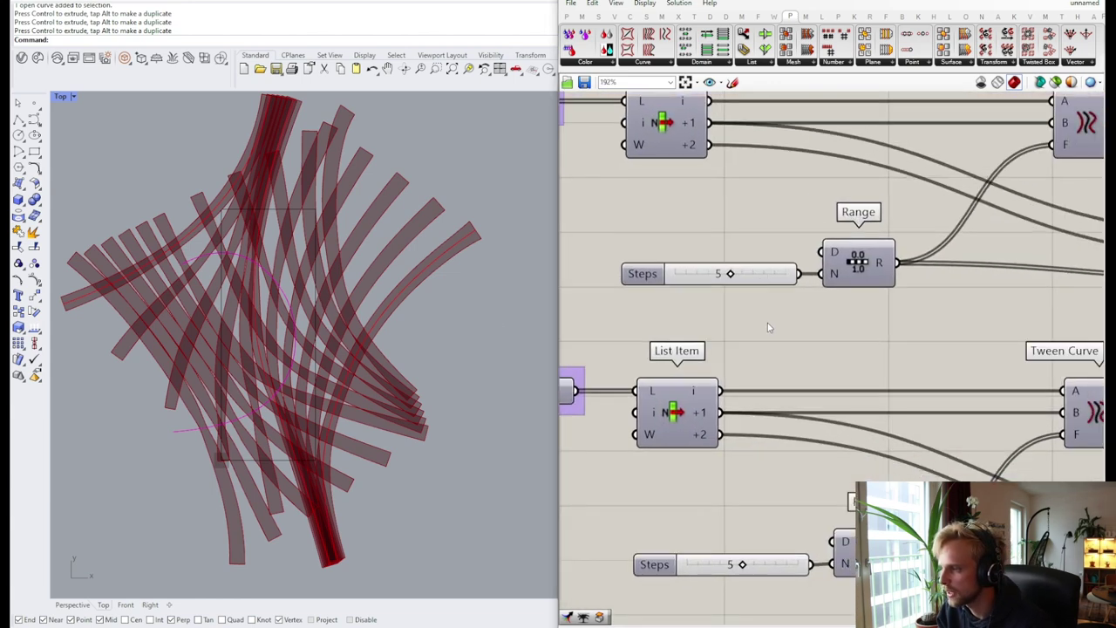
double_click(767, 277)
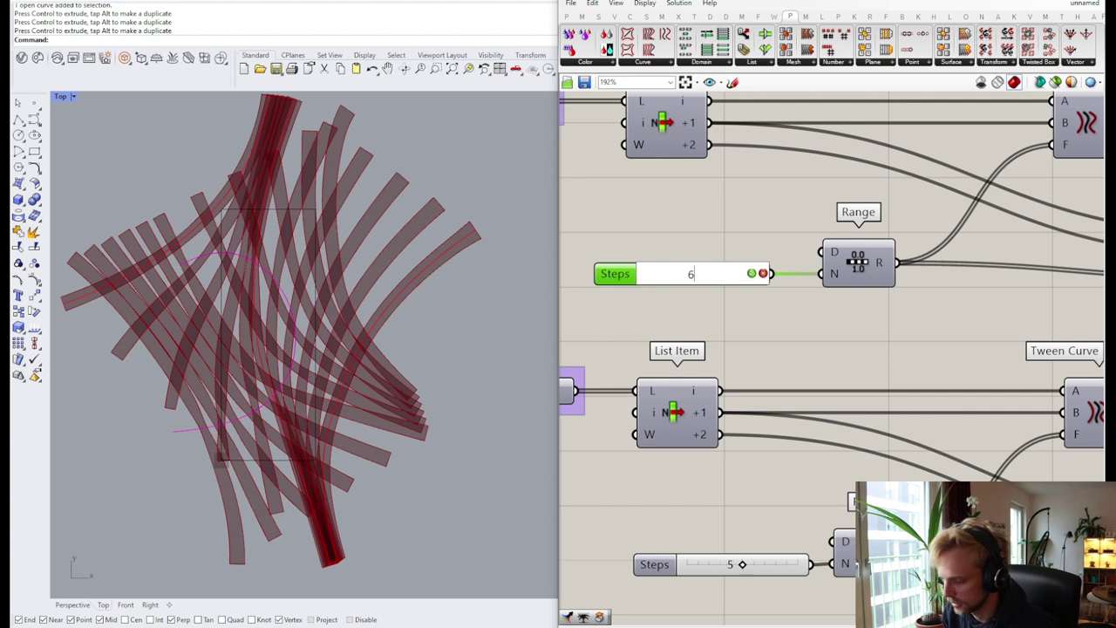
key(Return)
double_click(766, 573)
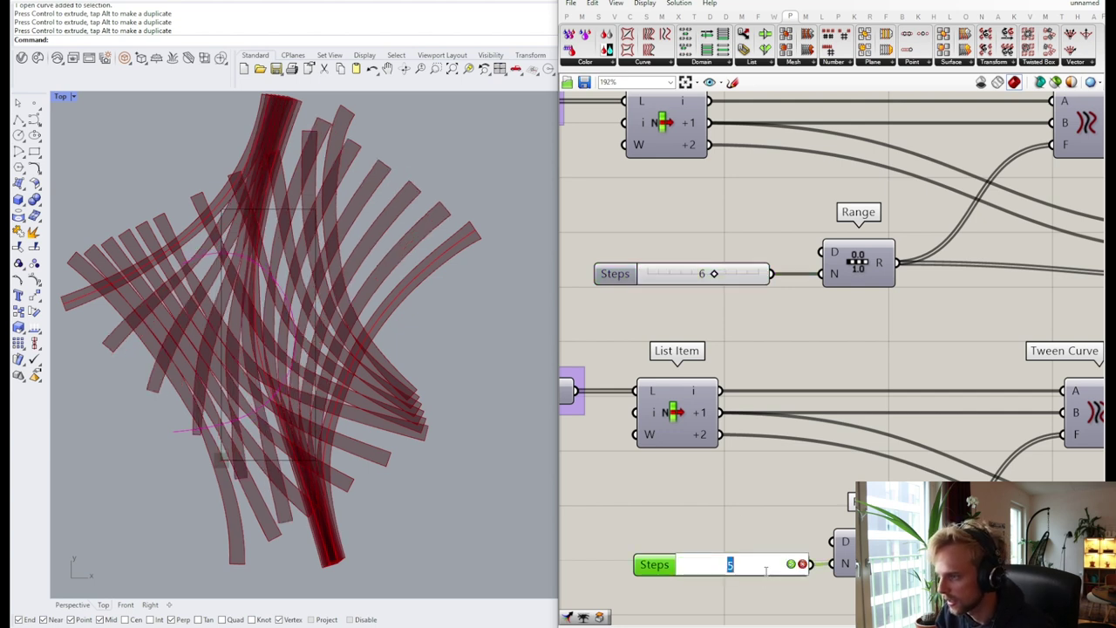
text(6)
key(Return)
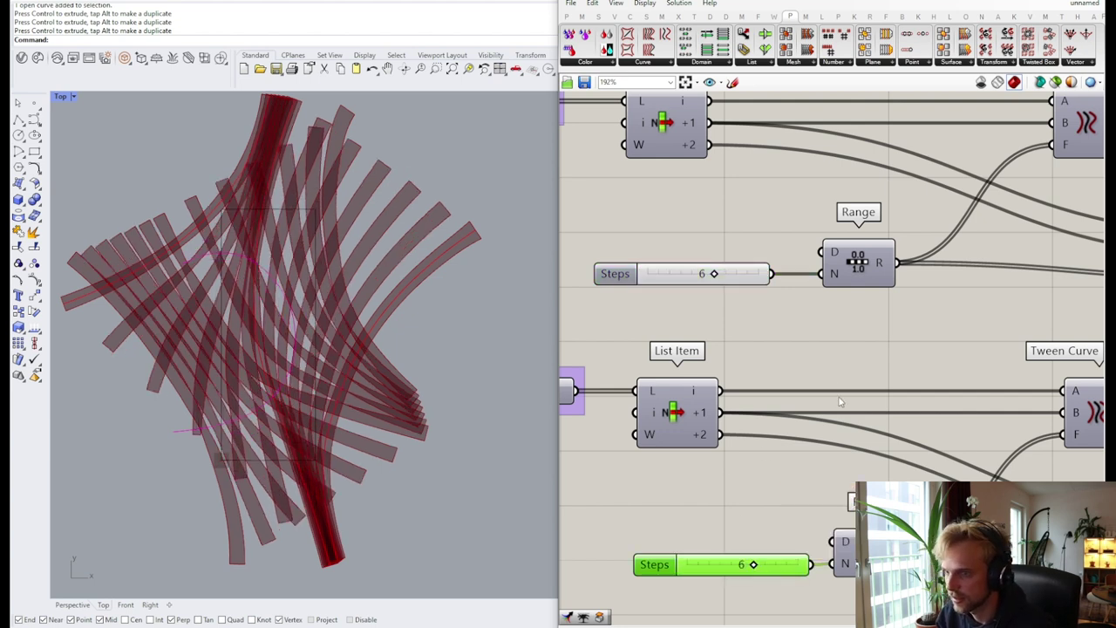
scroll(806, 339, down, 10)
right_drag(936, 305, 506, 307)
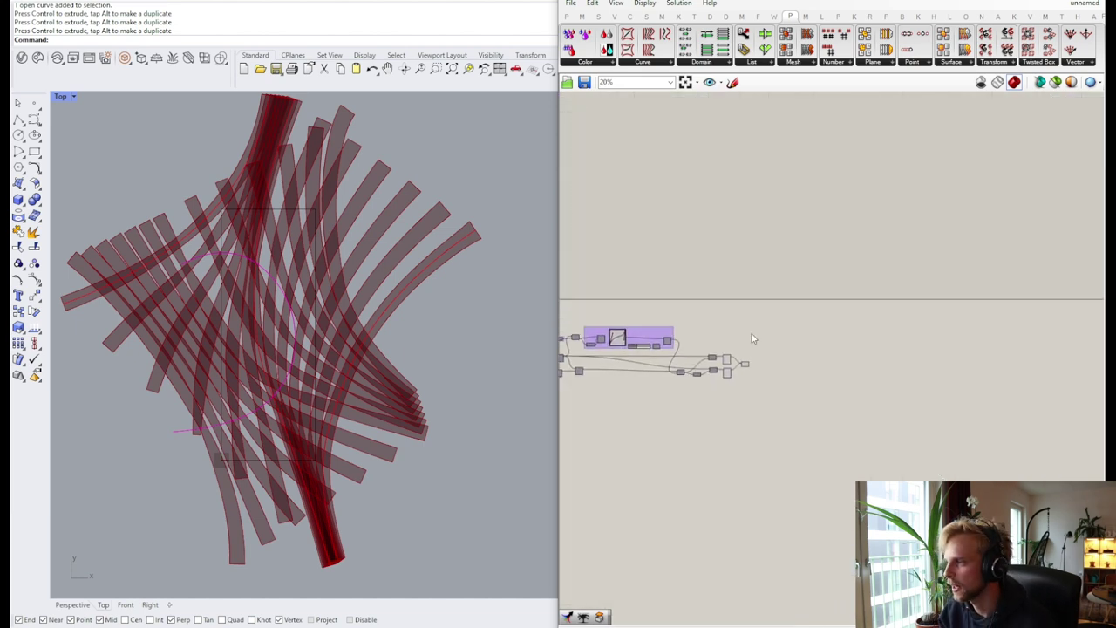
scroll(732, 376, up, 7)
drag(742, 430, 667, 267)
middle_click(711, 206)
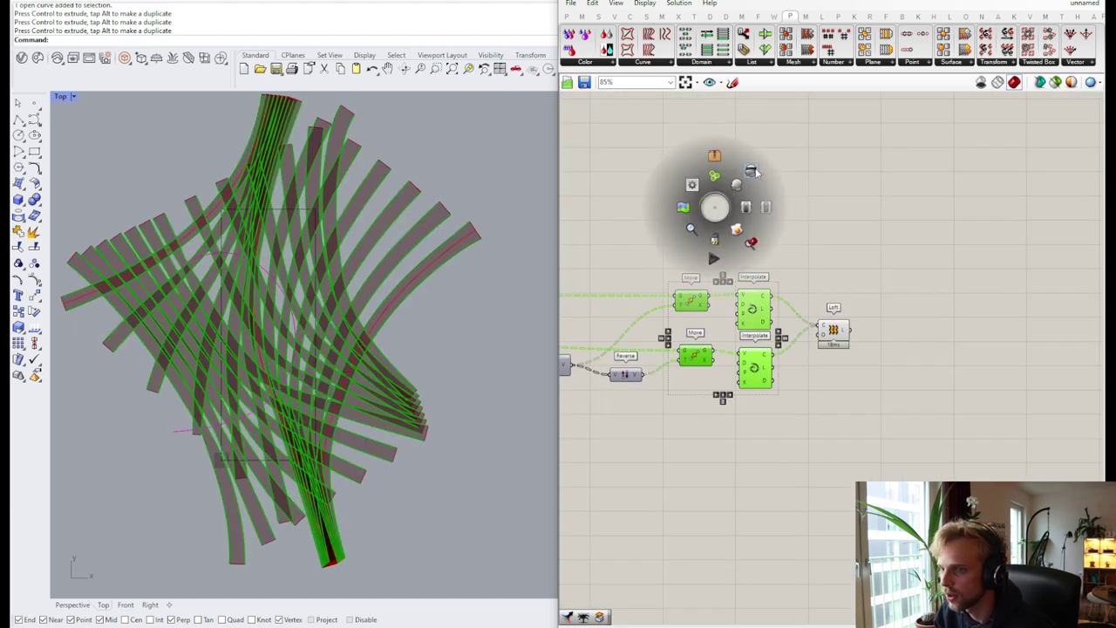
click(885, 249)
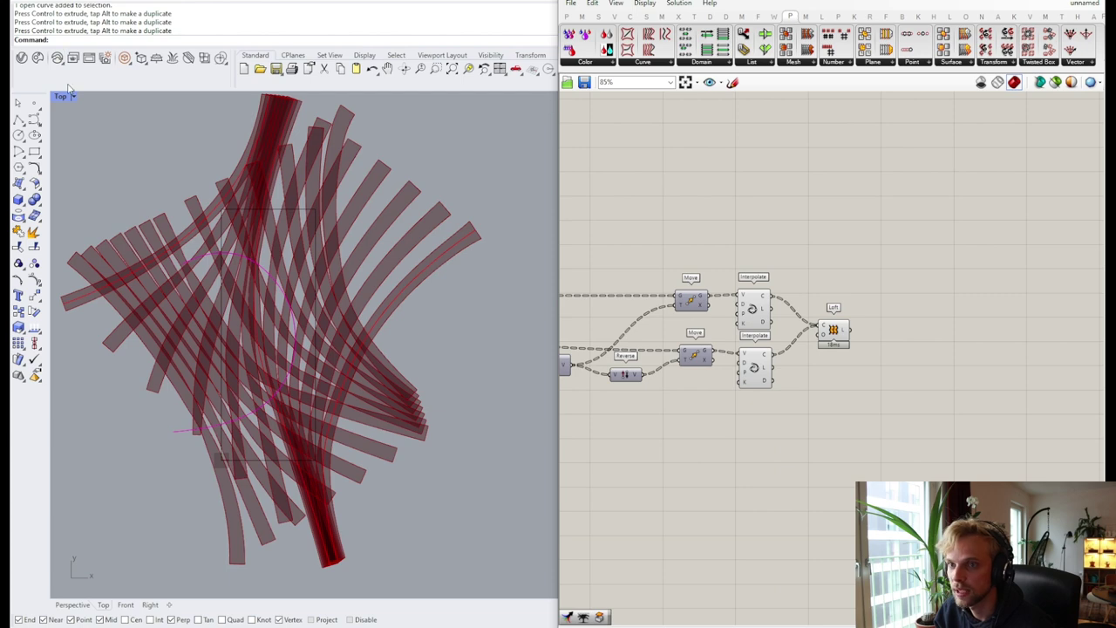
Step: Switch from the Top view to a maximized Perspective view and orbit to see the lofted strips at an angle
double_click(58, 97)
double_click(468, 96)
right_drag(366, 183, 274, 291)
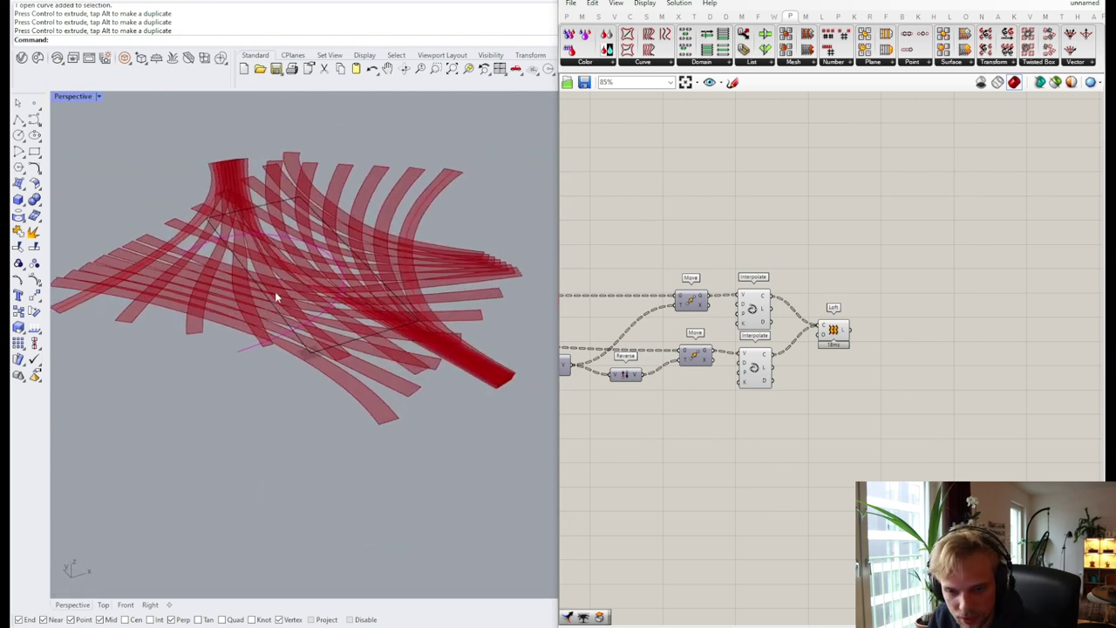
Step: Sketch a four-pointed cross-section with concave sides on the Grasshopper canvas, marking its two side corners and its centre
right_drag(831, 224, 769, 229)
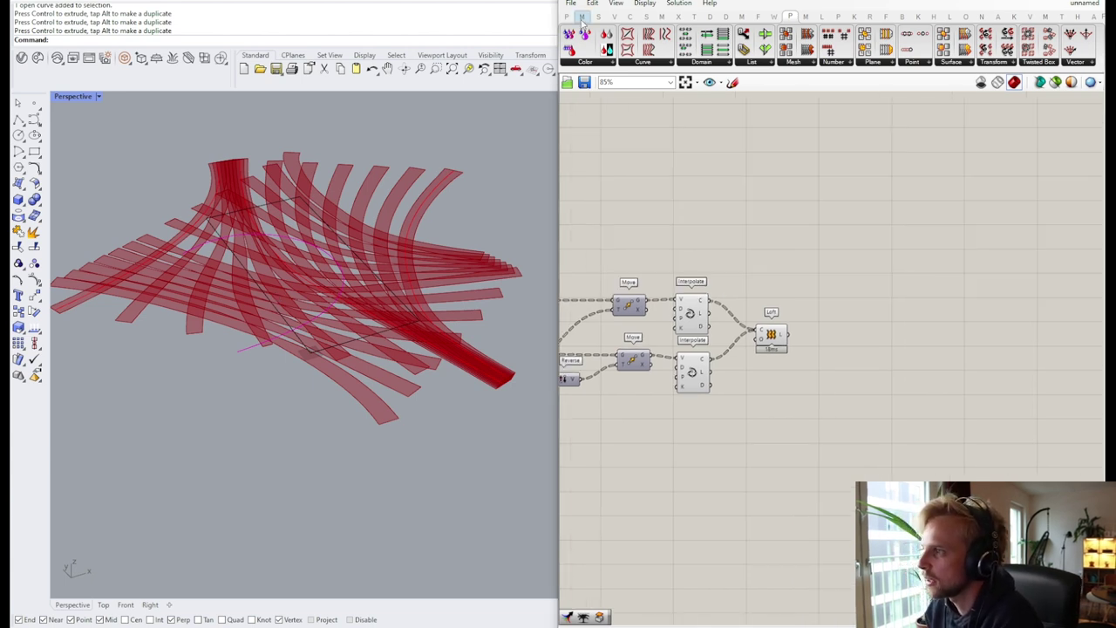
click(731, 82)
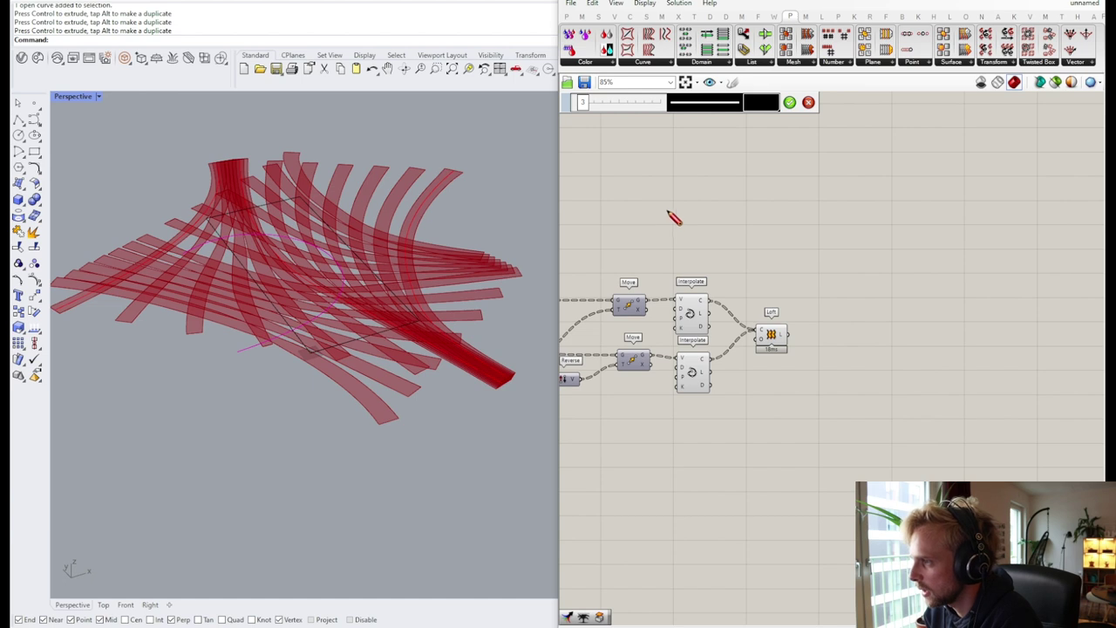
mouse_move(668, 200)
mouse_down()
mouse_move(709, 194)
mouse_move(766, 154)
mouse_move(788, 177)
mouse_move(868, 211)
mouse_move(817, 239)
mouse_move(786, 281)
mouse_move(667, 200)
mouse_up()
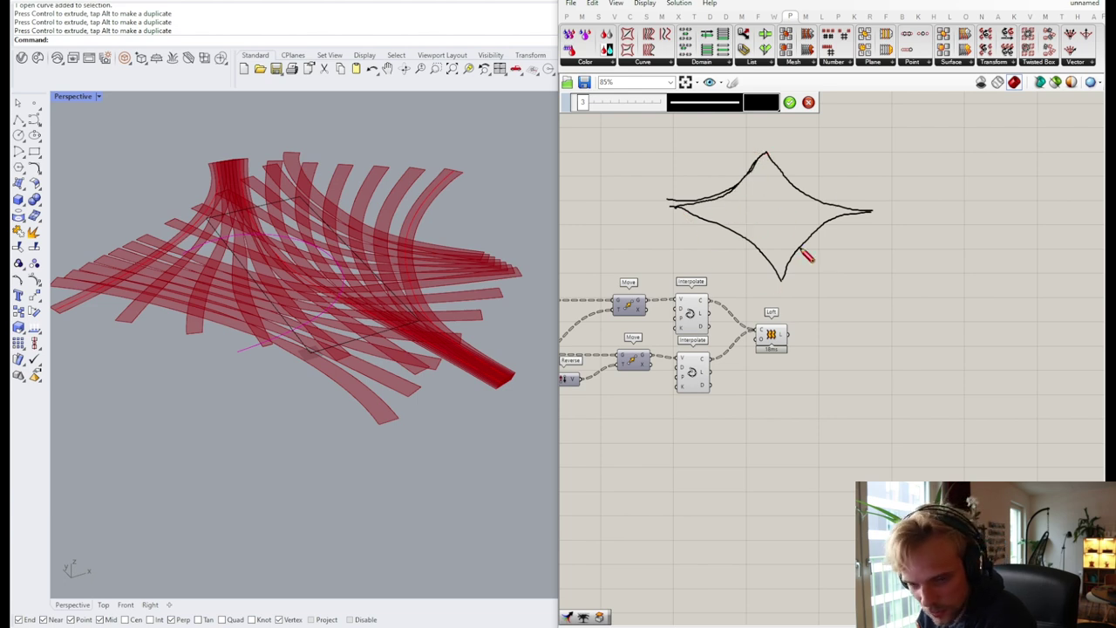
drag(877, 218, 874, 214)
drag(656, 204, 671, 205)
drag(772, 216, 767, 210)
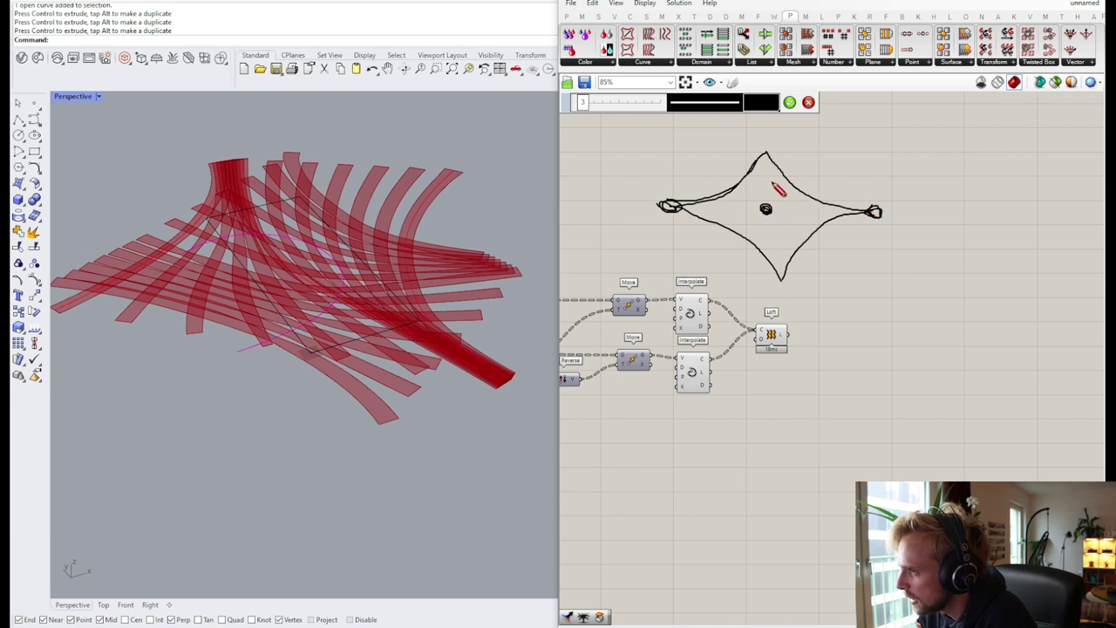
Step: Mark the sketch's upper and lower corners with arrows running from the centre to each, and discard the sketch
drag(770, 152, 775, 153)
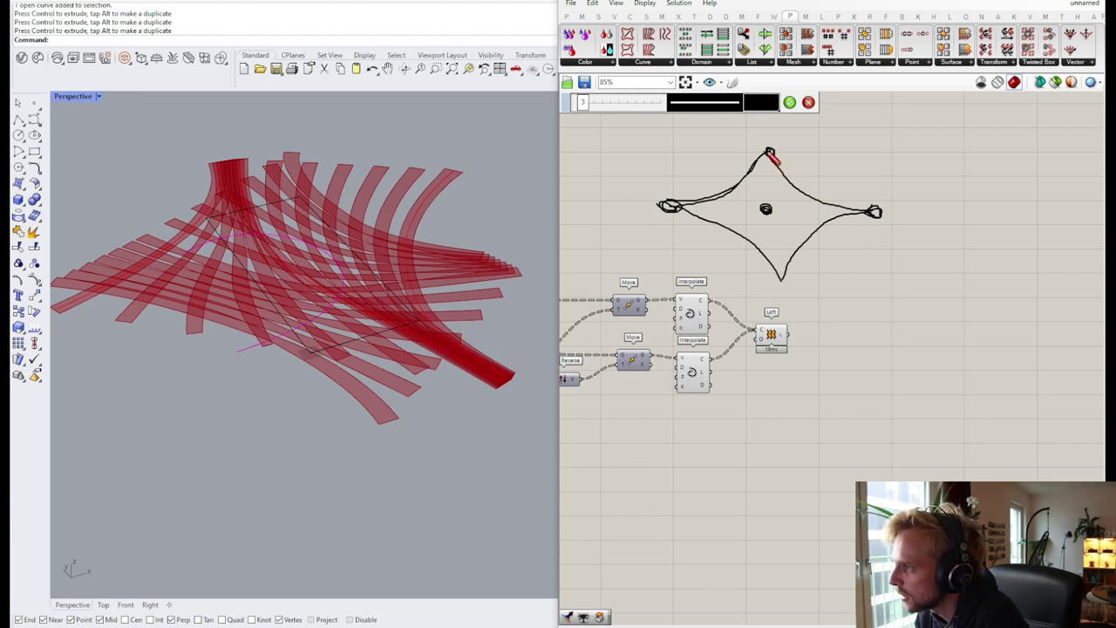
drag(779, 278, 781, 279)
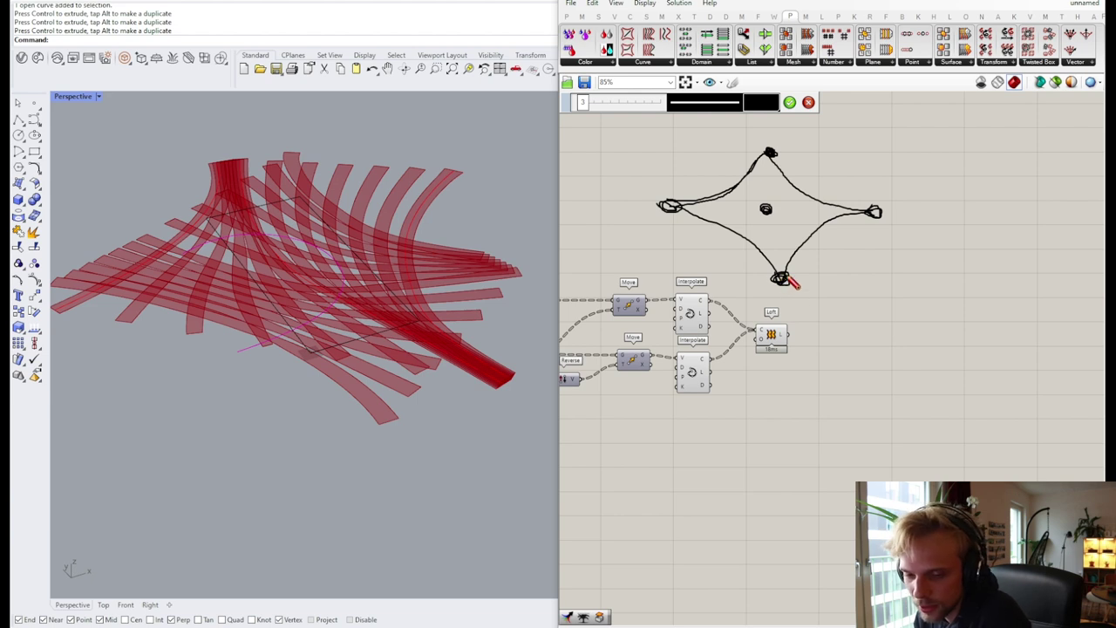
drag(762, 160, 768, 199)
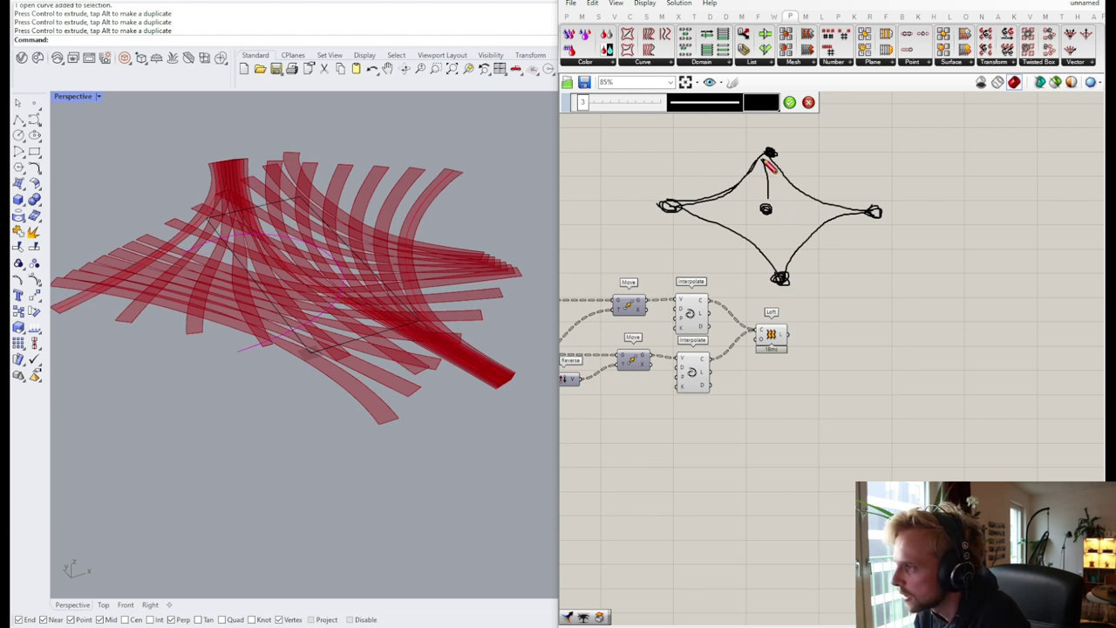
mouse_move(770, 155)
mouse_down()
mouse_move(775, 264)
mouse_move(782, 257)
mouse_up()
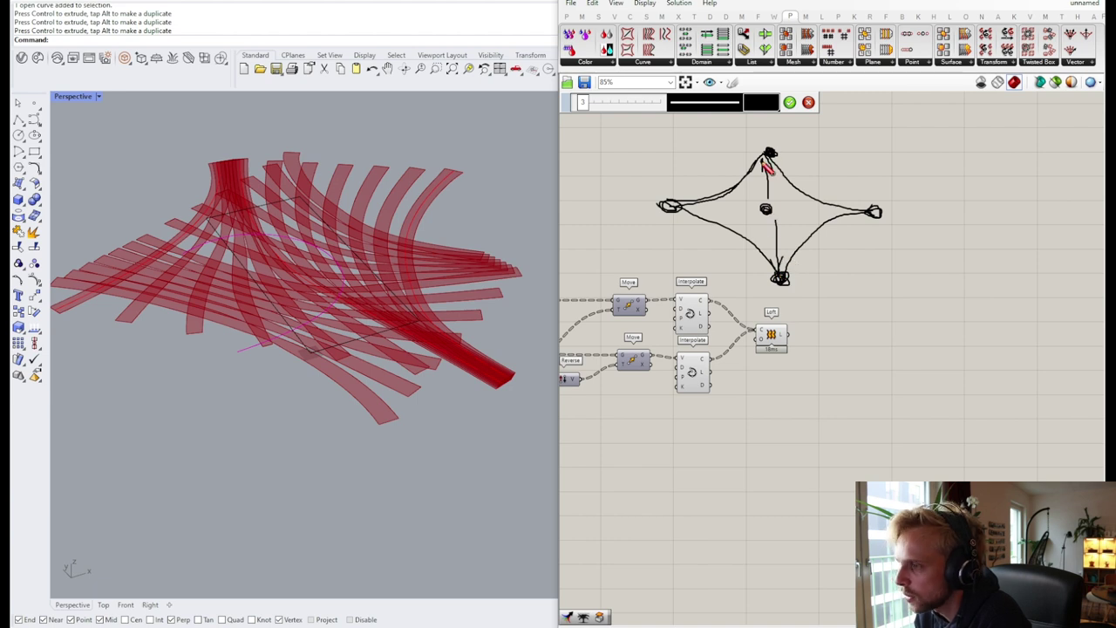
click(809, 102)
Step: Add a Curve parameter below the Offset Curve component and feed it from the Merge result
scroll(820, 244, down, 4)
mouse_move(821, 324)
right_down()
mouse_move(819, 342)
mouse_move(948, 349)
right_up()
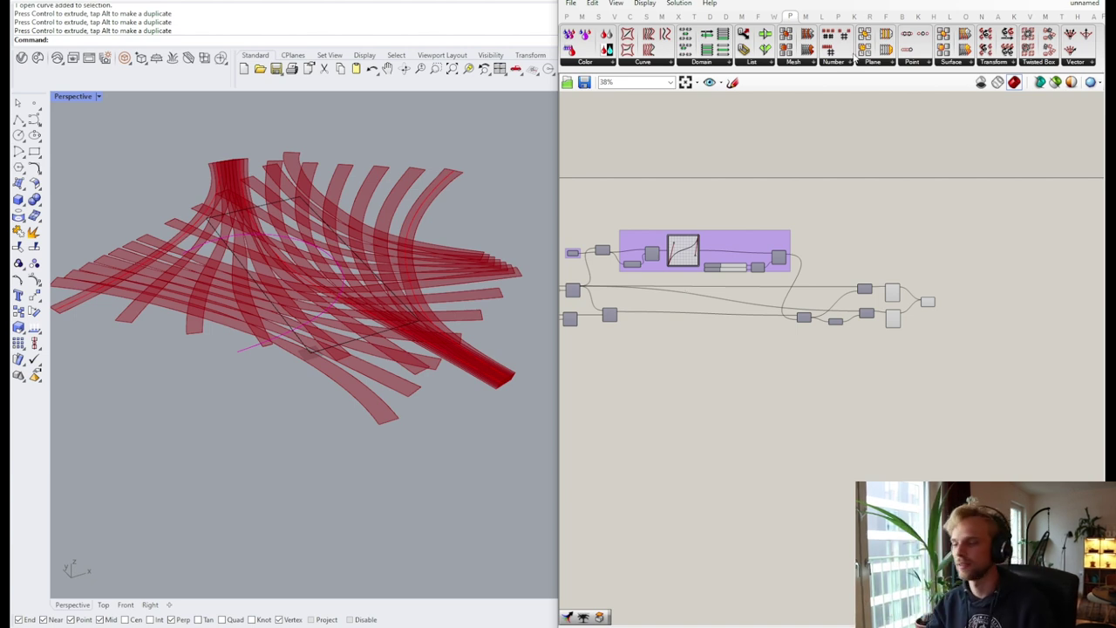
right_drag(722, 248, 939, 272)
scroll(825, 307, up, 6)
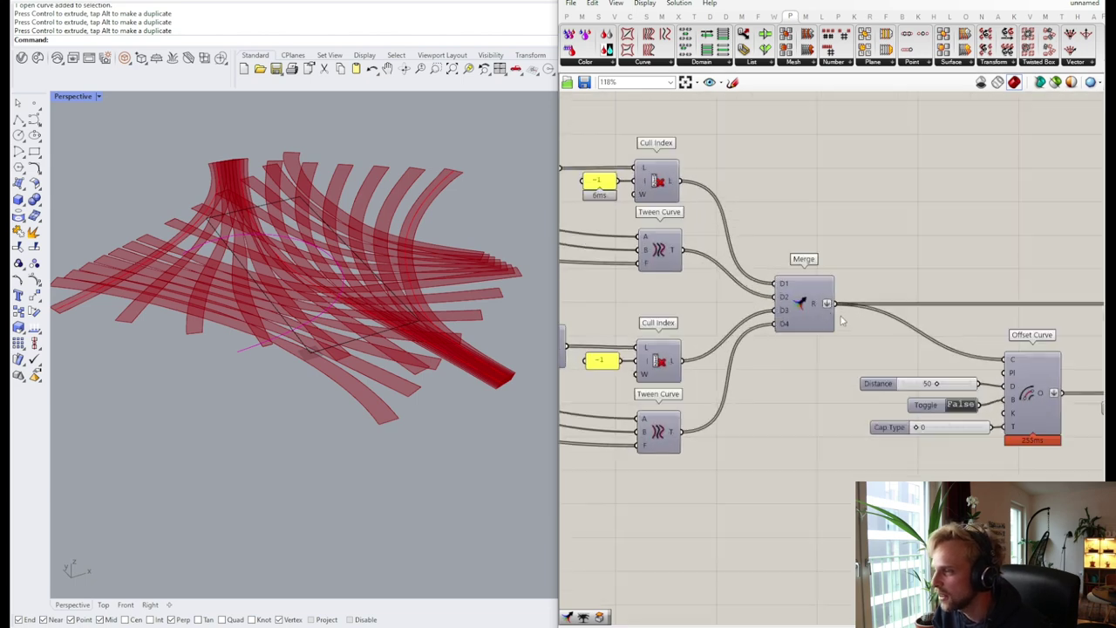
scroll(785, 299, down, 4)
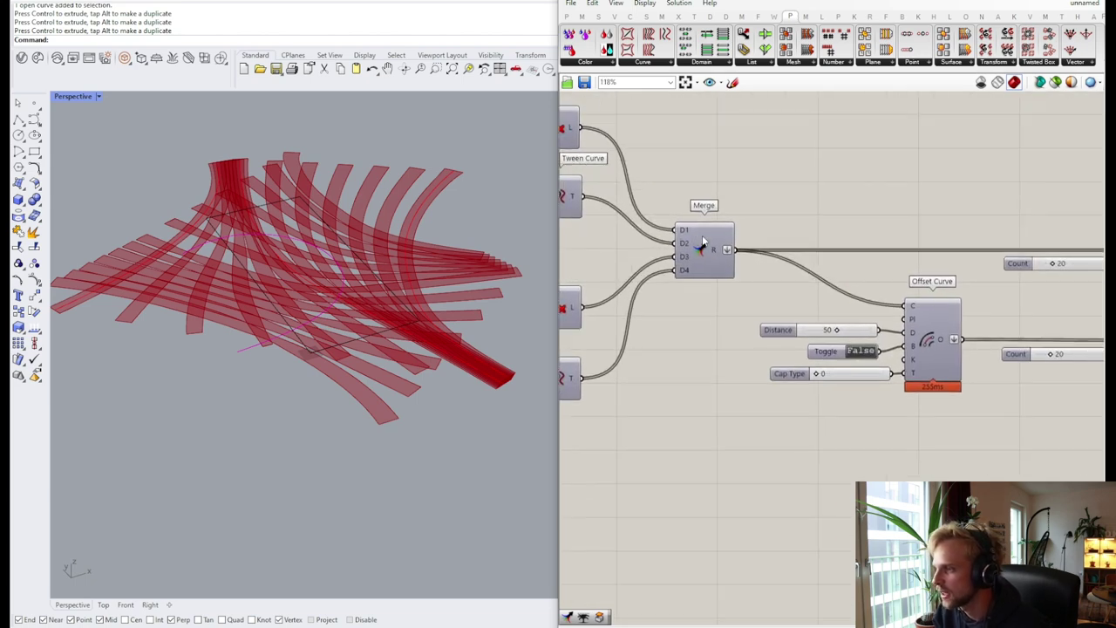
double_click(776, 404)
text(curve)
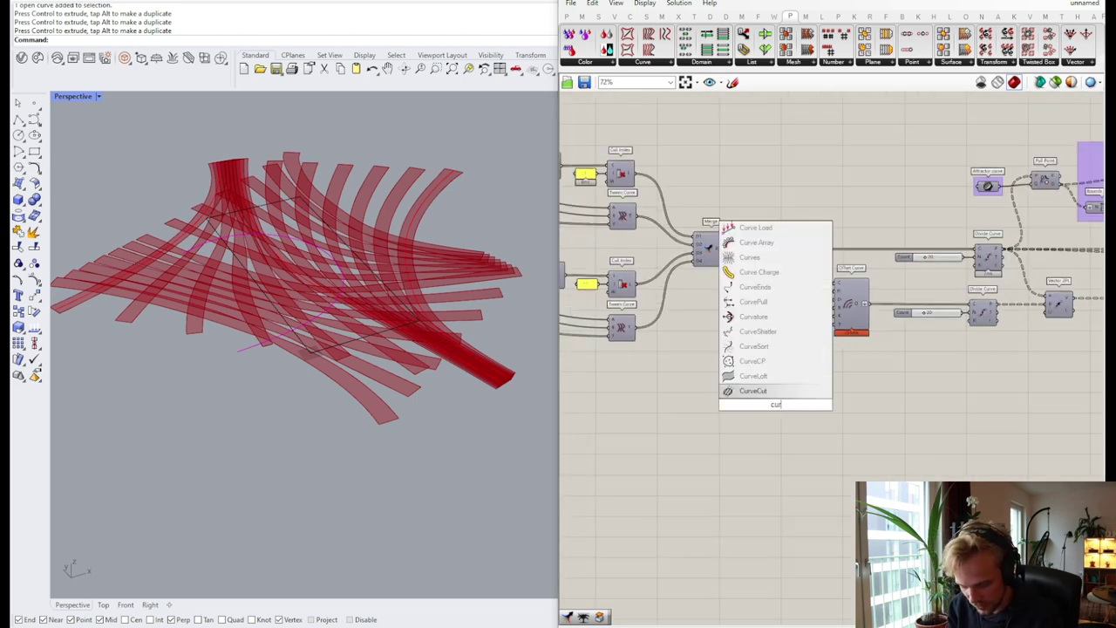
click(769, 390)
scroll(738, 280, up, 1)
drag(731, 242, 773, 426)
drag(789, 426, 795, 386)
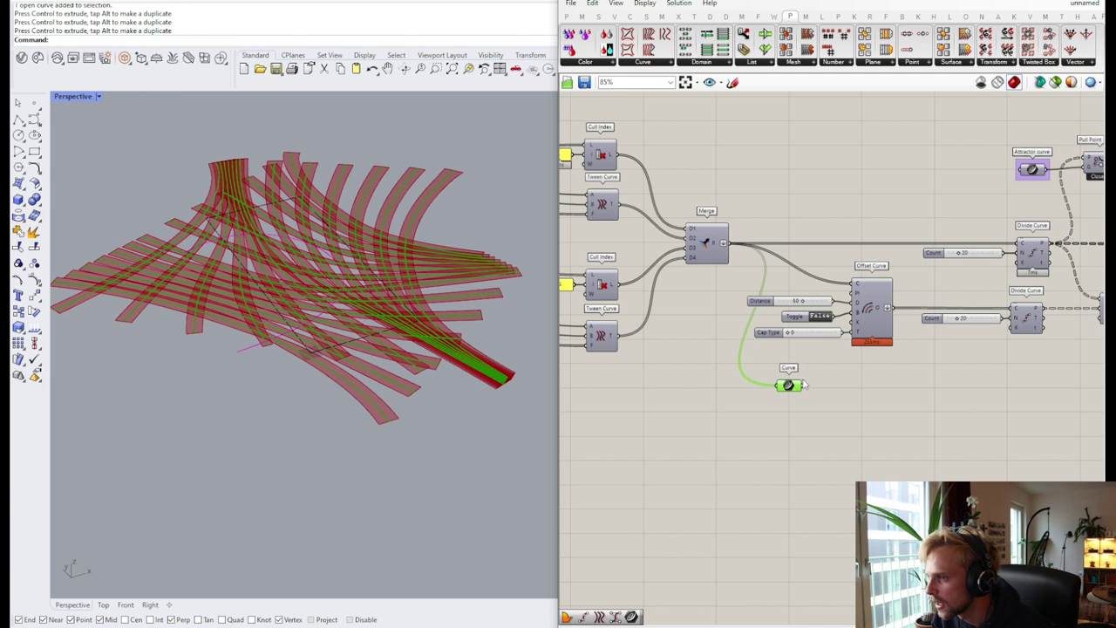
Step: Add a second Curve parameter fed by the first and place it beneath the two Interpolate components
right_drag(885, 392, 805, 357)
double_click(810, 366)
text(cu)
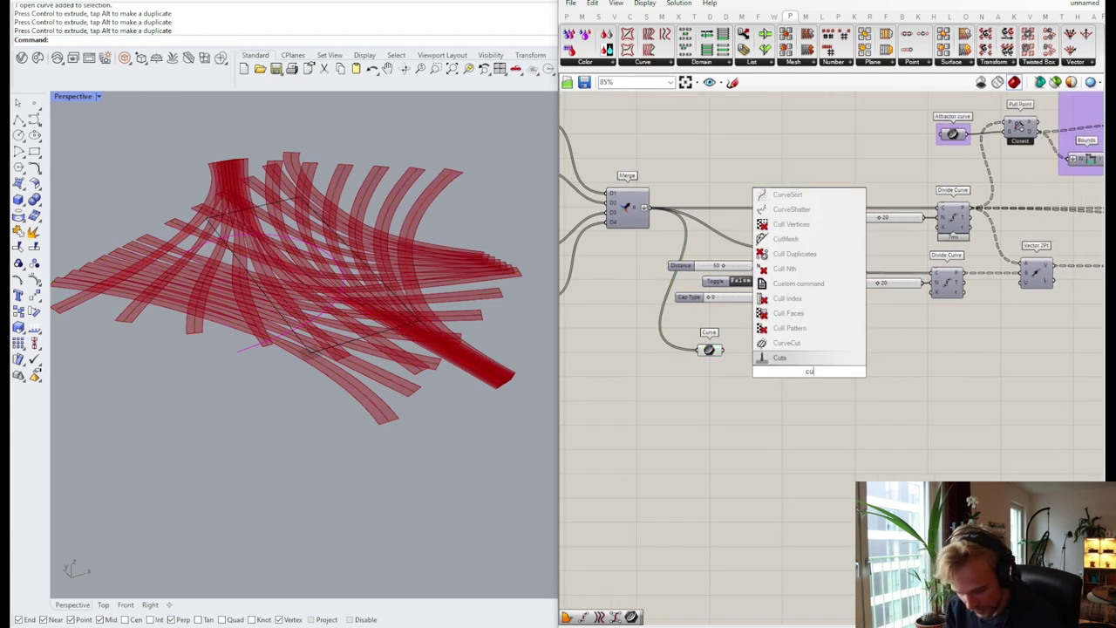
text(rve)
key(Return)
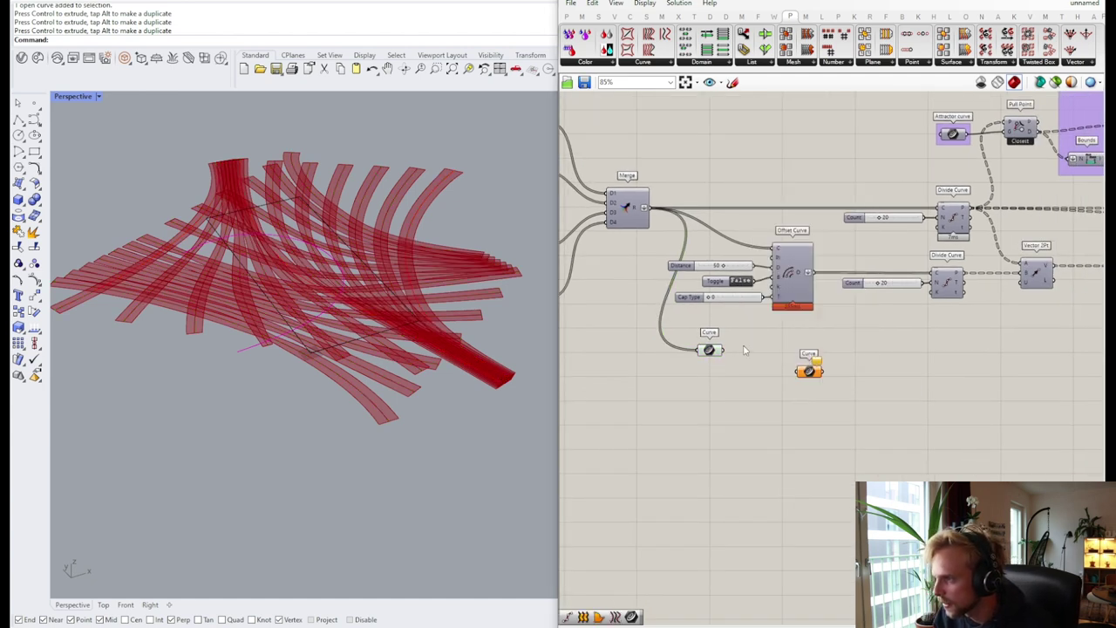
drag(723, 351, 818, 353)
scroll(817, 355, down, 7)
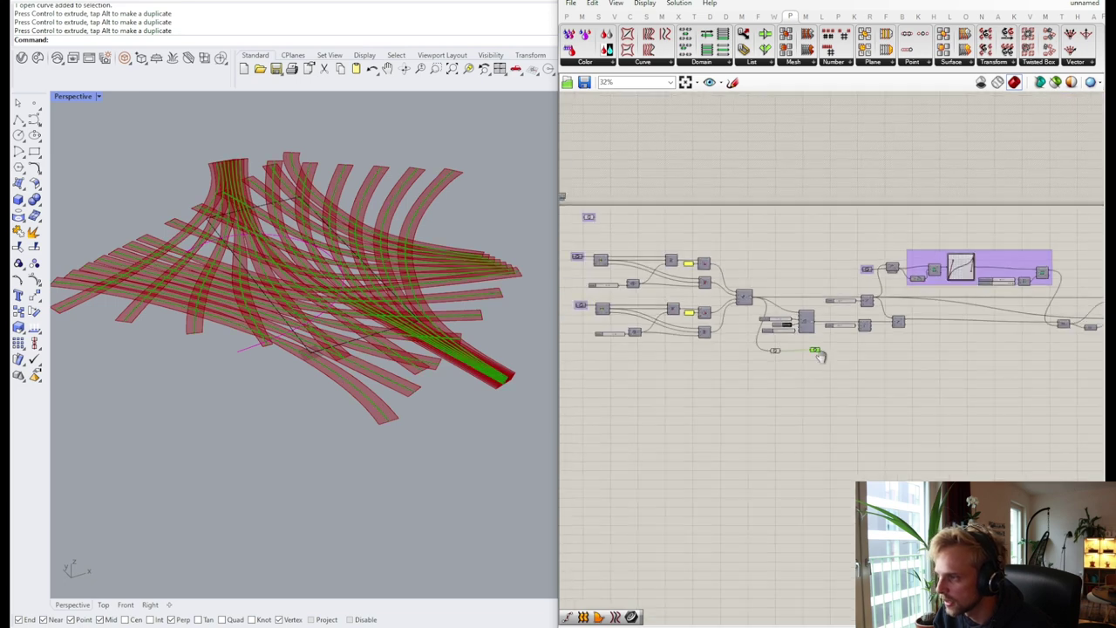
right_drag(818, 356, 684, 374)
scroll(685, 371, up, 2)
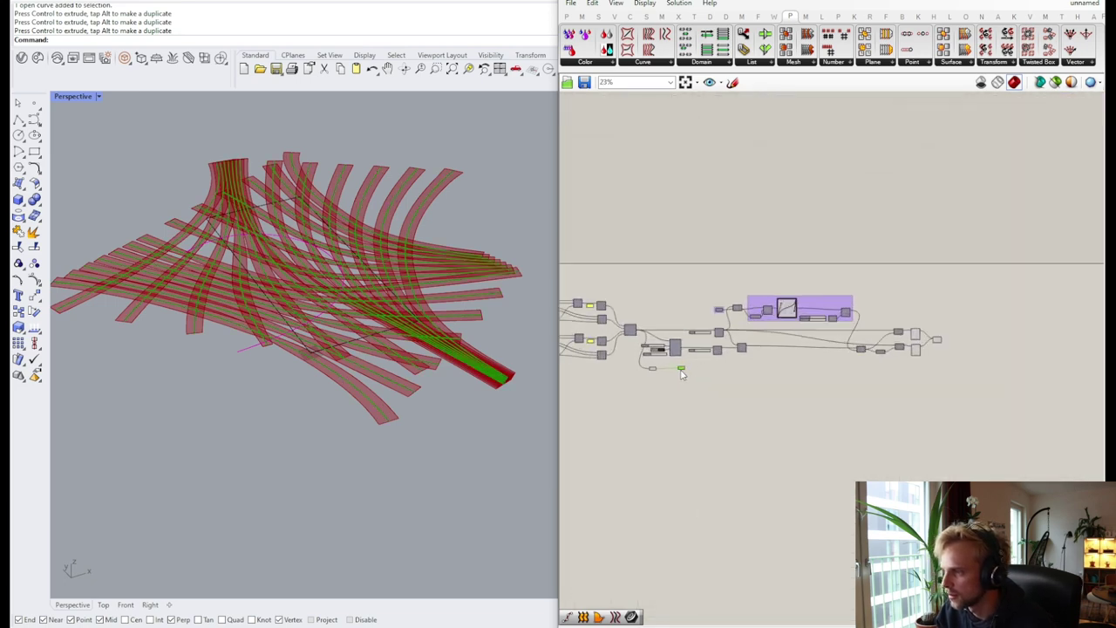
drag(682, 368, 957, 372)
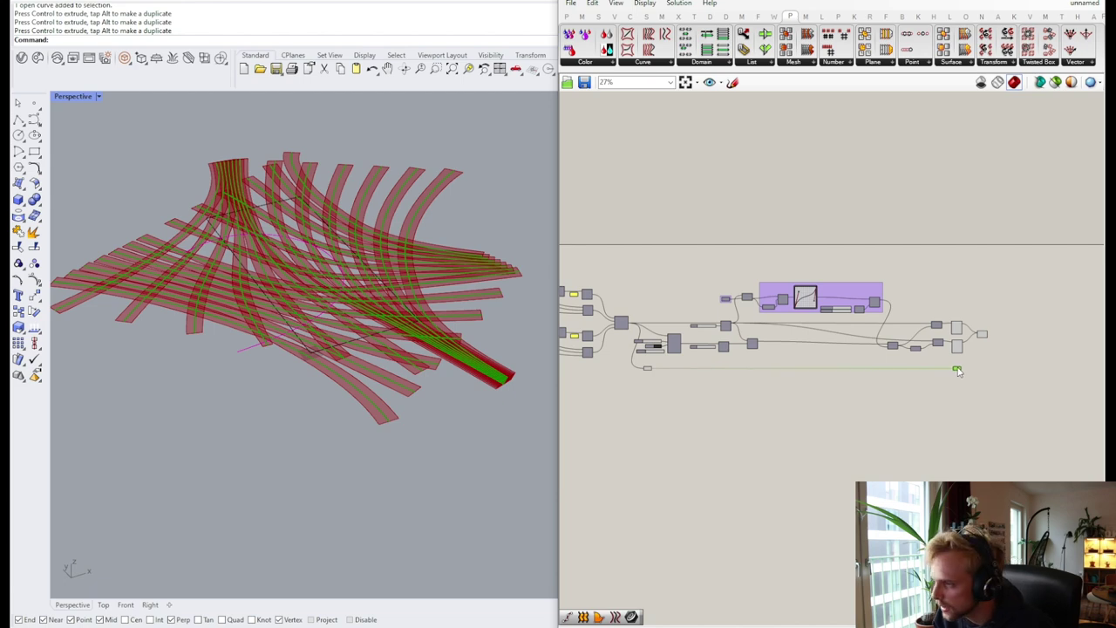
Step: Delete the Loft component fed by the two Interpolate components
scroll(956, 369, up, 5)
right_drag(954, 369, 815, 396)
click(897, 293)
key(Delete)
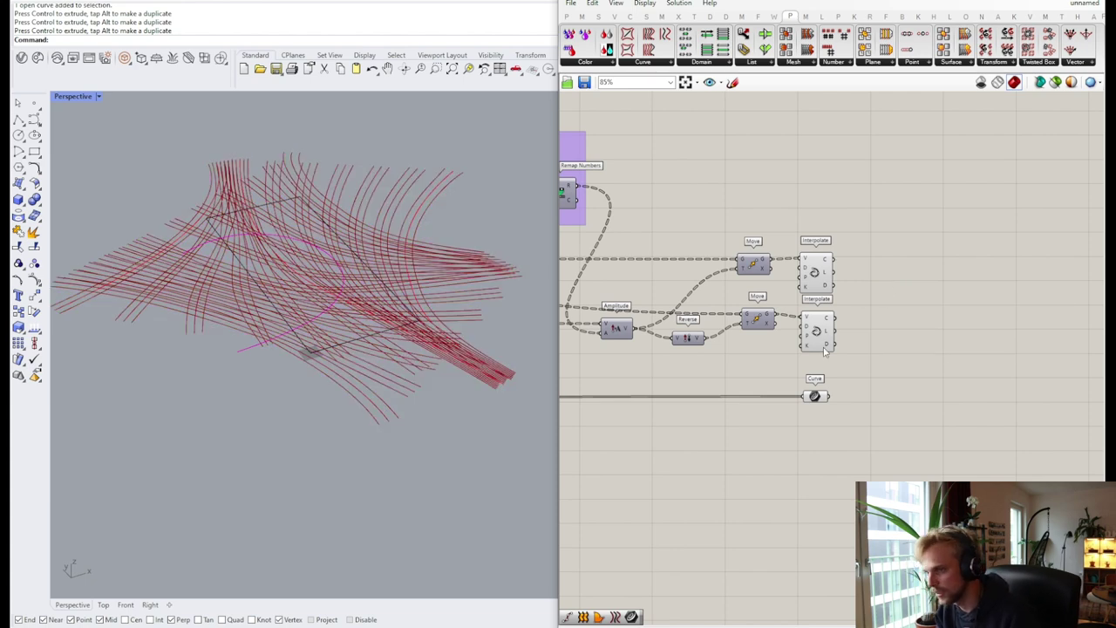
Step: Compare the centre curves with both sets of interpolated edge curves by highlighting each component's geometry in the Perspective view
scroll(844, 406, up, 3)
click(790, 387)
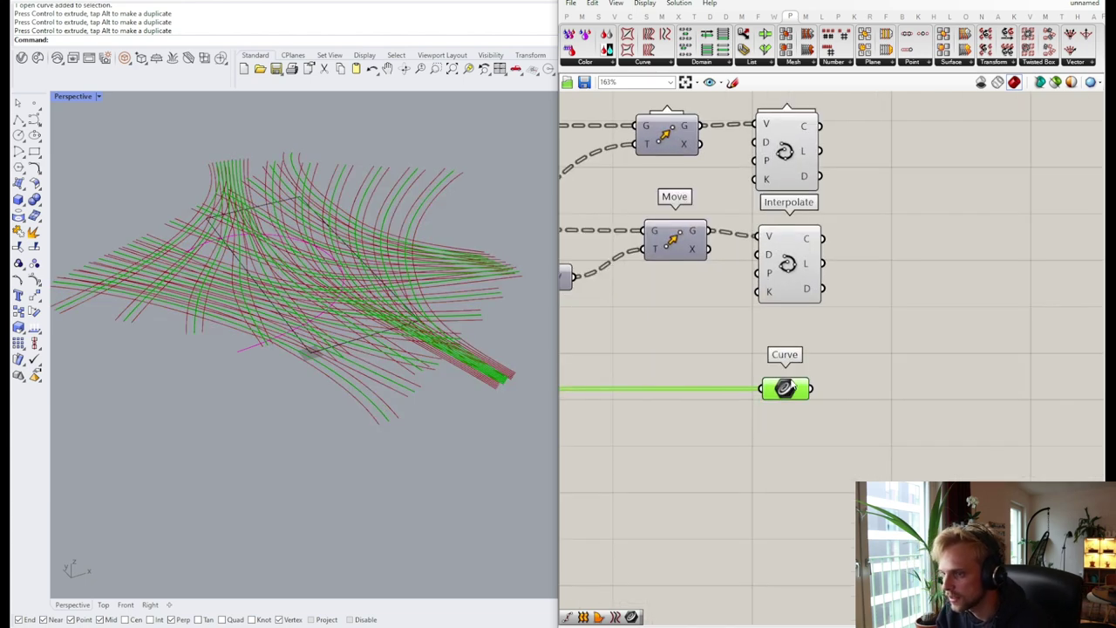
click(787, 267)
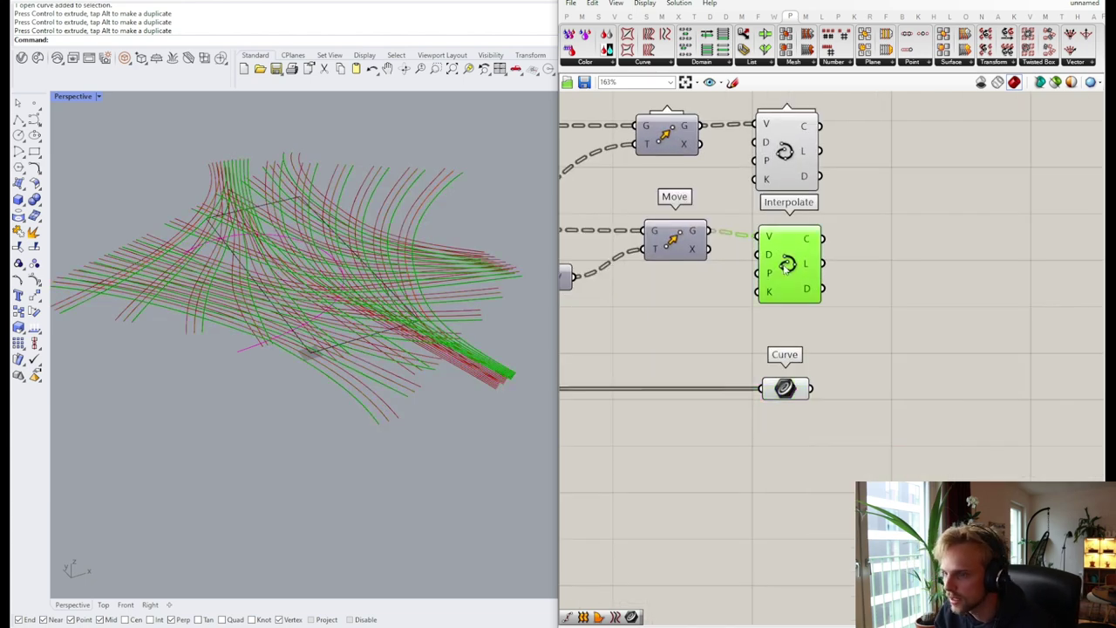
click(773, 155)
right_drag(453, 366, 251, 455)
scroll(251, 455, up, 4)
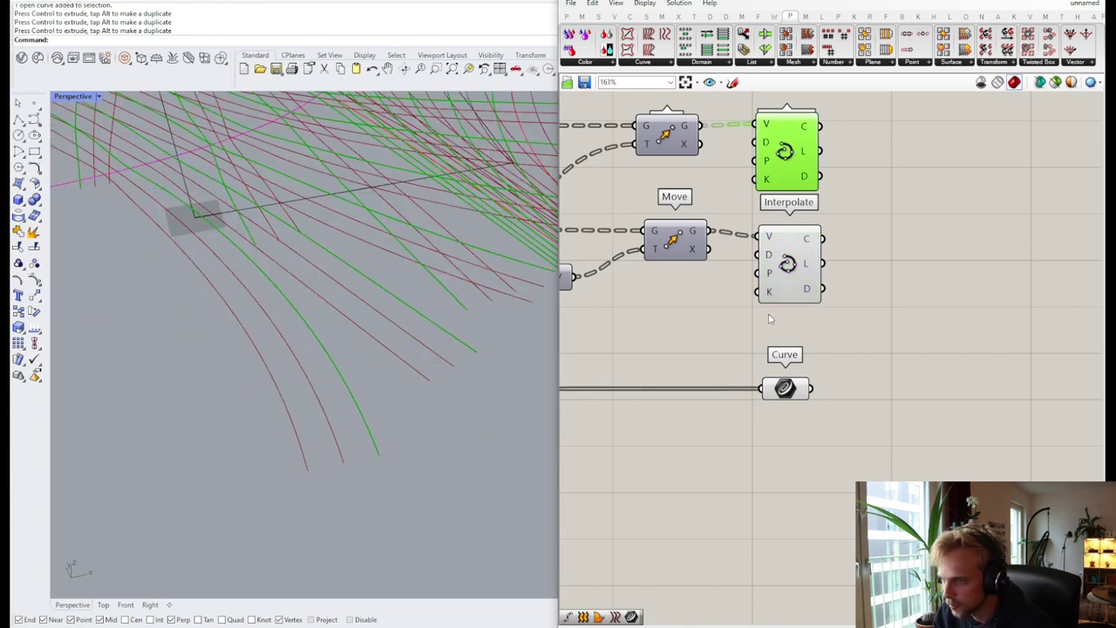
drag(791, 400, 789, 395)
click(781, 255)
click(774, 139)
click(807, 360)
Step: Shift the second Curve parameter further down and add a Move component that takes its curves as geometry
right_drag(796, 346, 767, 398)
drag(753, 436, 751, 480)
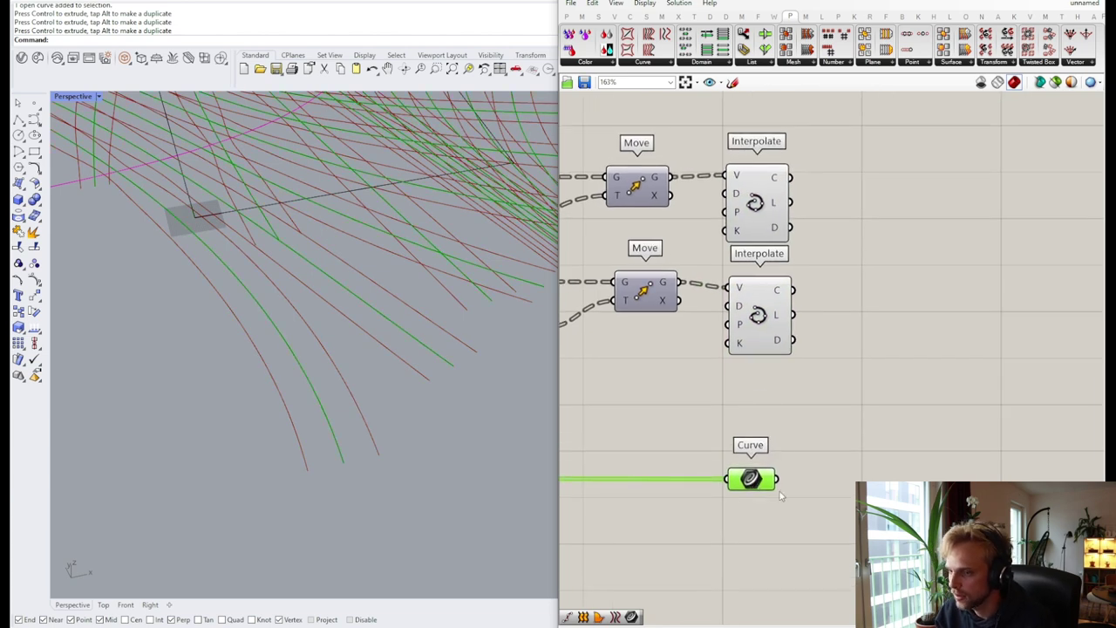
double_click(877, 499)
text(move)
key(Return)
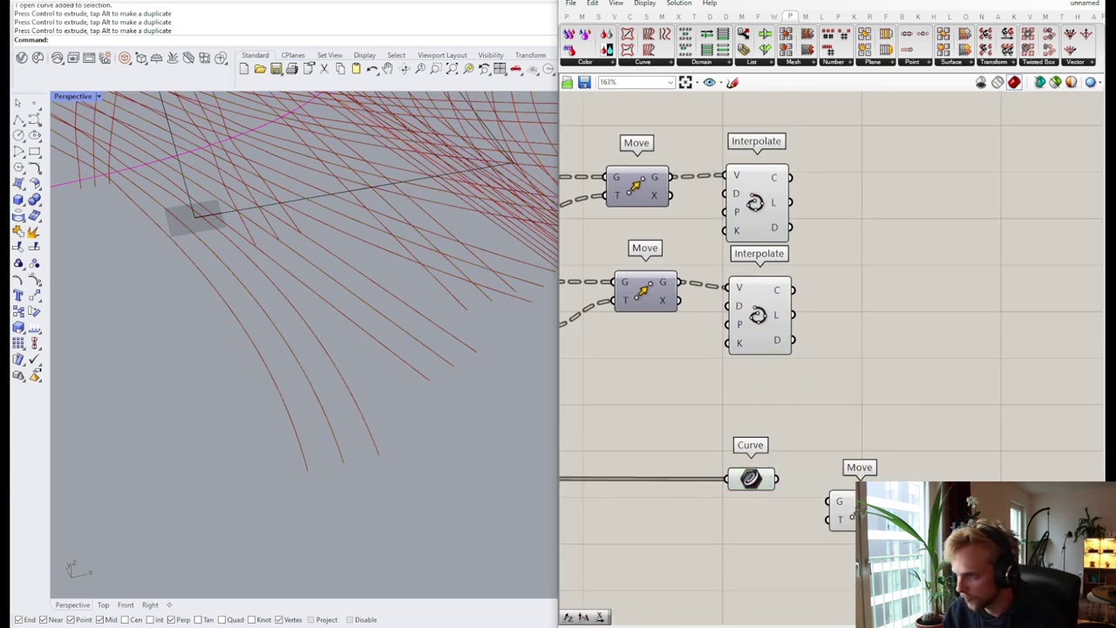
drag(779, 480, 859, 484)
right_drag(760, 527, 792, 474)
drag(912, 426, 921, 434)
Step: Add a Unit Z vector below the Curve parameter and connect it to the new Move component's translation input
double_click(759, 523)
text(unit z)
key(Return)
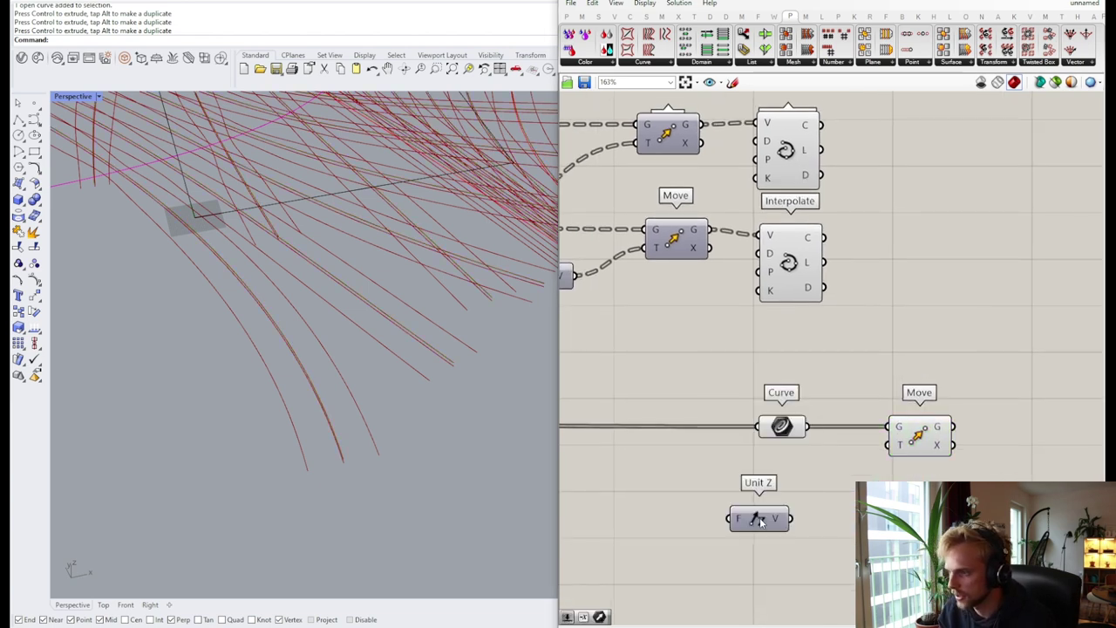
drag(788, 519, 888, 444)
drag(752, 518, 795, 495)
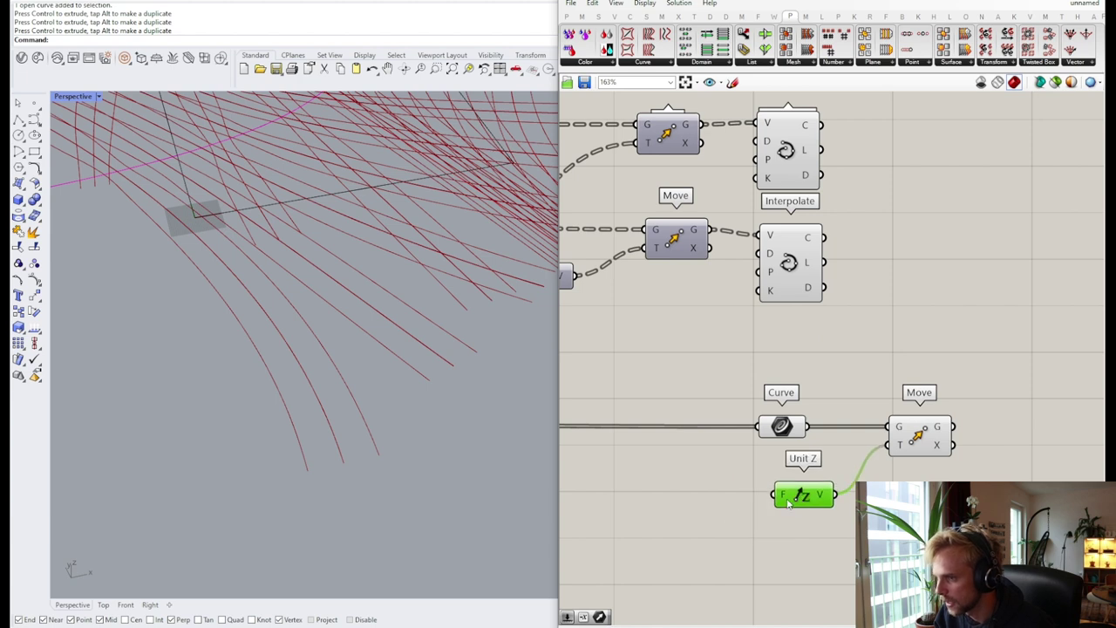
Step: Add a number slider set to 100 and connect it to the factor input of Unit Z
right_drag(590, 519, 665, 486)
double_click(665, 485)
text(slider)
key(Return)
scroll(759, 487, up, 2)
drag(737, 478, 866, 457)
drag(672, 477, 733, 455)
right_drag(820, 432, 642, 448)
click(847, 406)
click(937, 319)
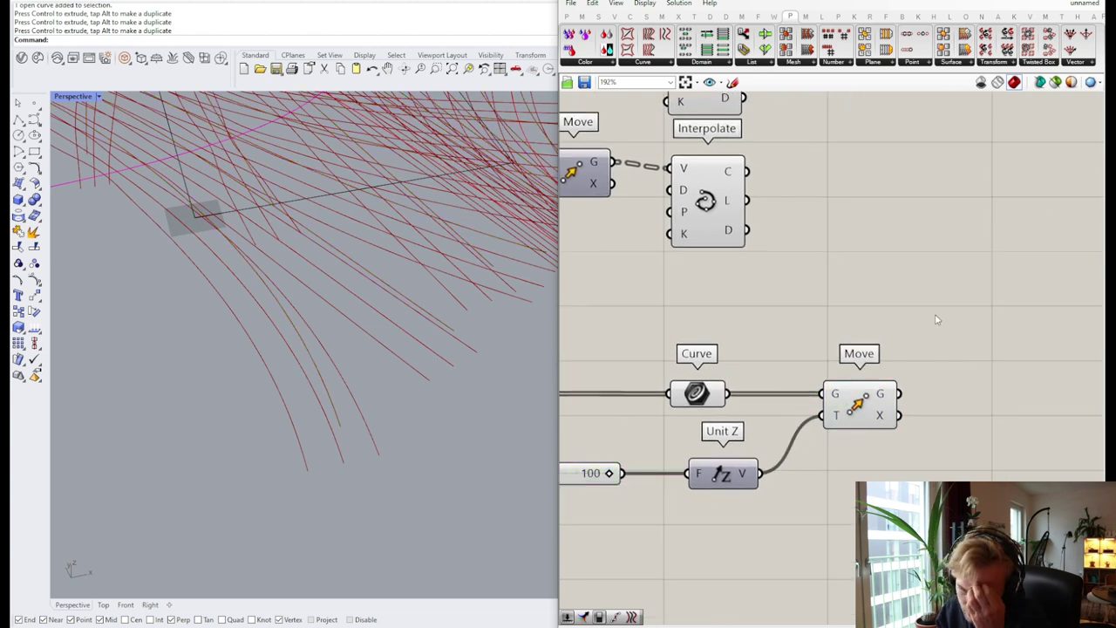
Step: Graft the Geometry output of the new Move component to match the branch structure of the Interpolate outputs
mouse_move(880, 397)
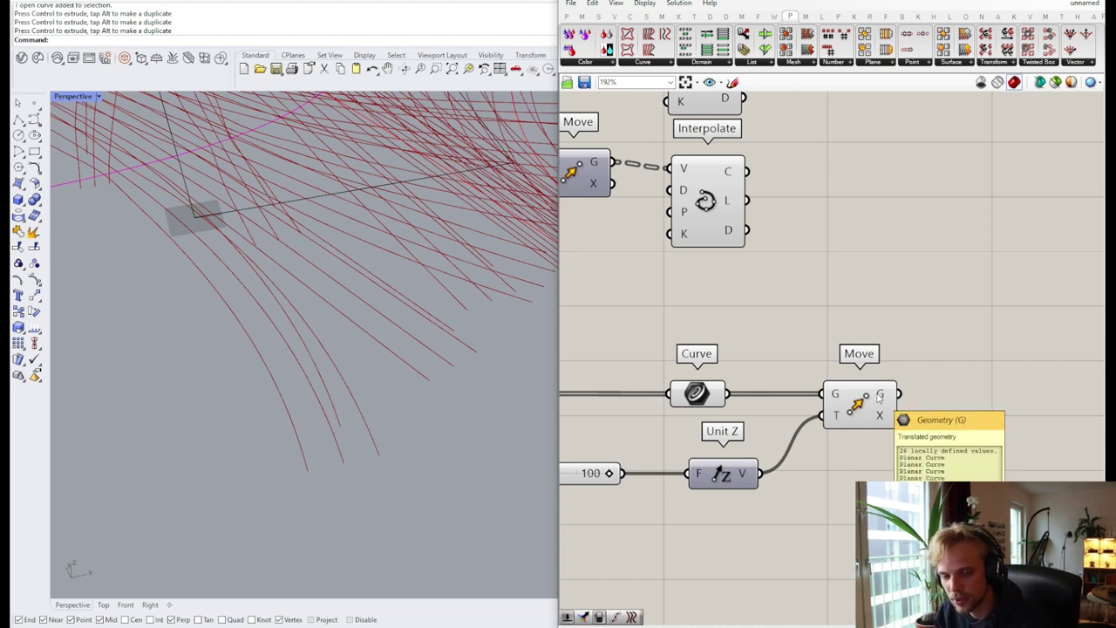
right_click(880, 397)
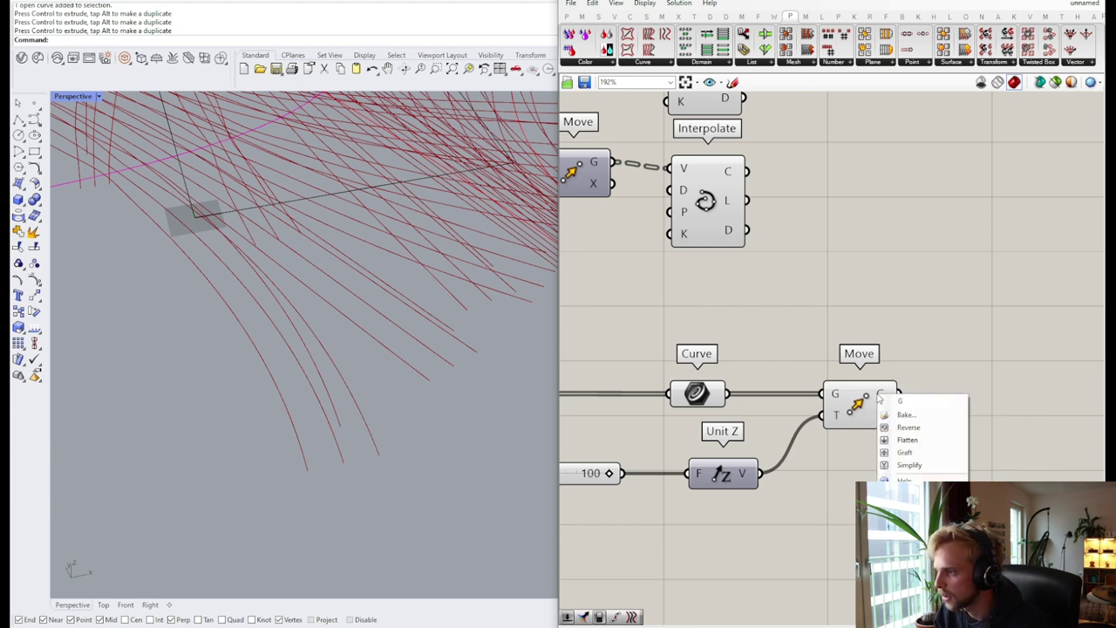
click(905, 451)
mouse_move(888, 400)
right_drag(902, 305, 889, 405)
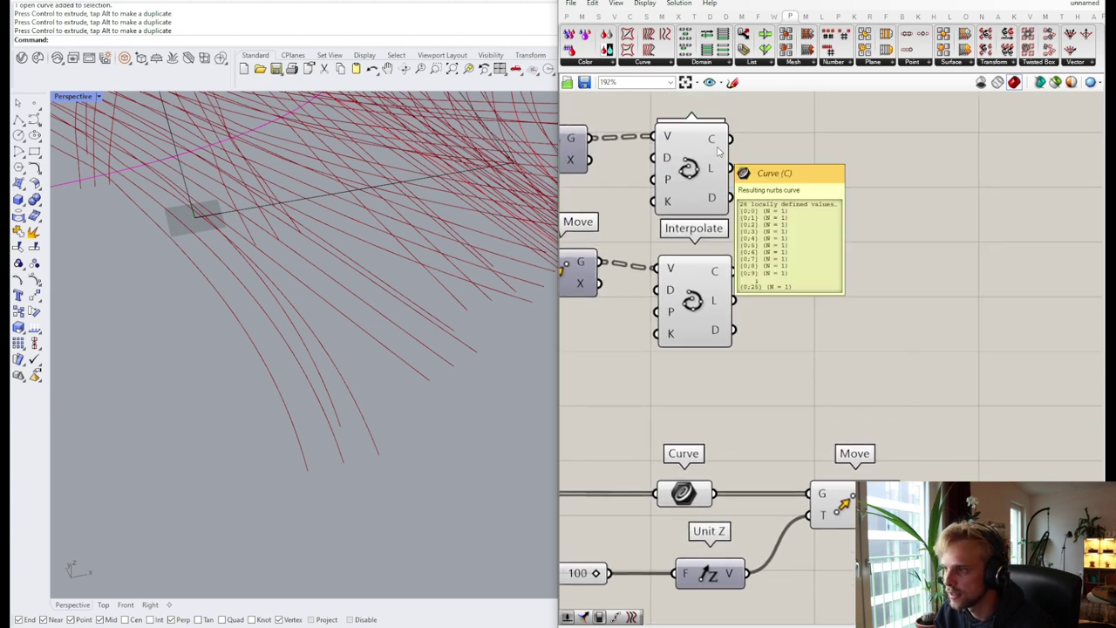
mouse_move(719, 275)
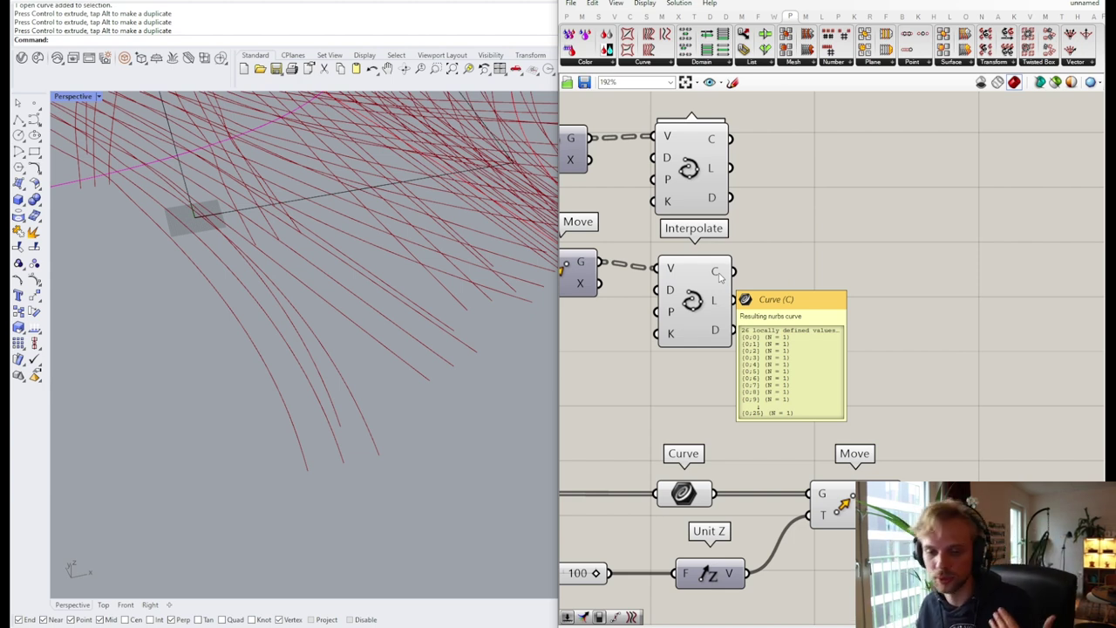
scroll(742, 353, down, 2)
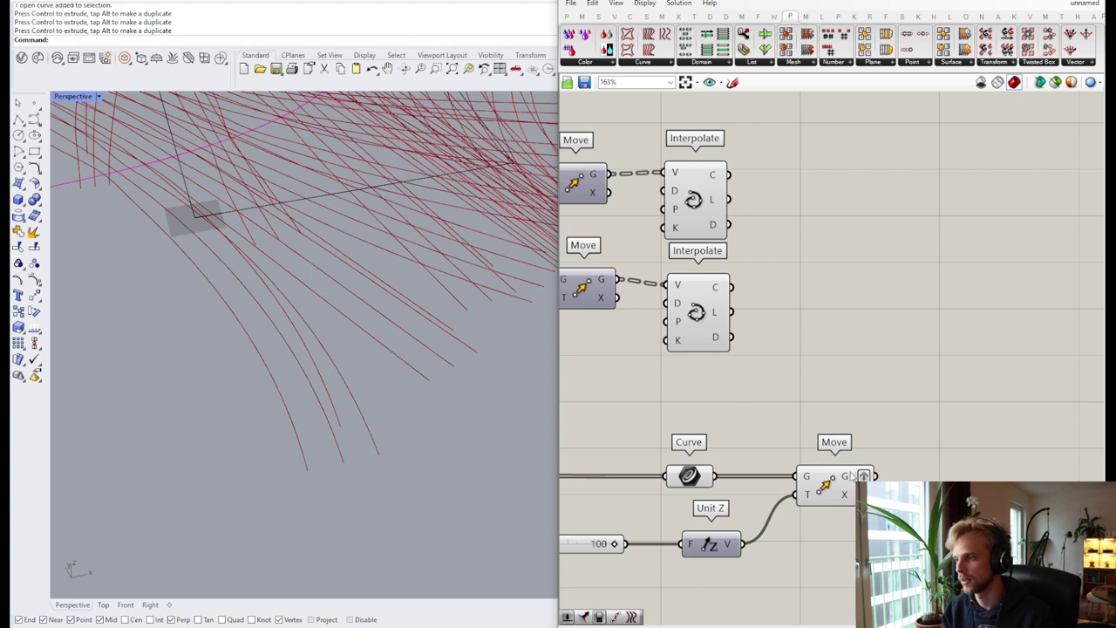
Step: Add a Merge component beyond the Interpolate components and shift the vertical Move component slightly down
double_click(874, 276)
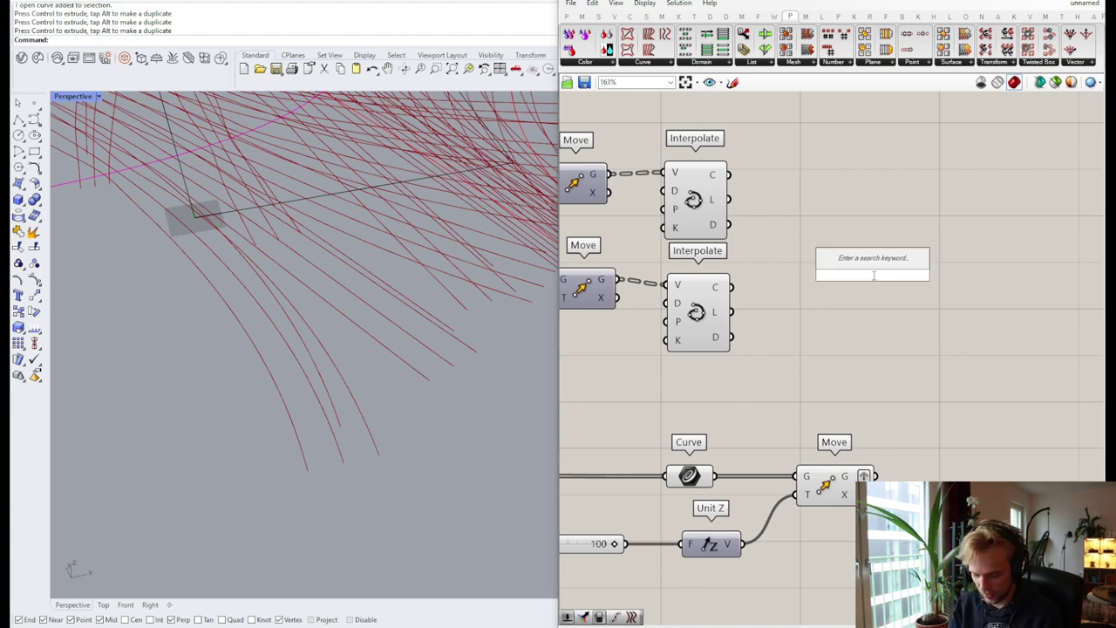
text(merge)
key(Return)
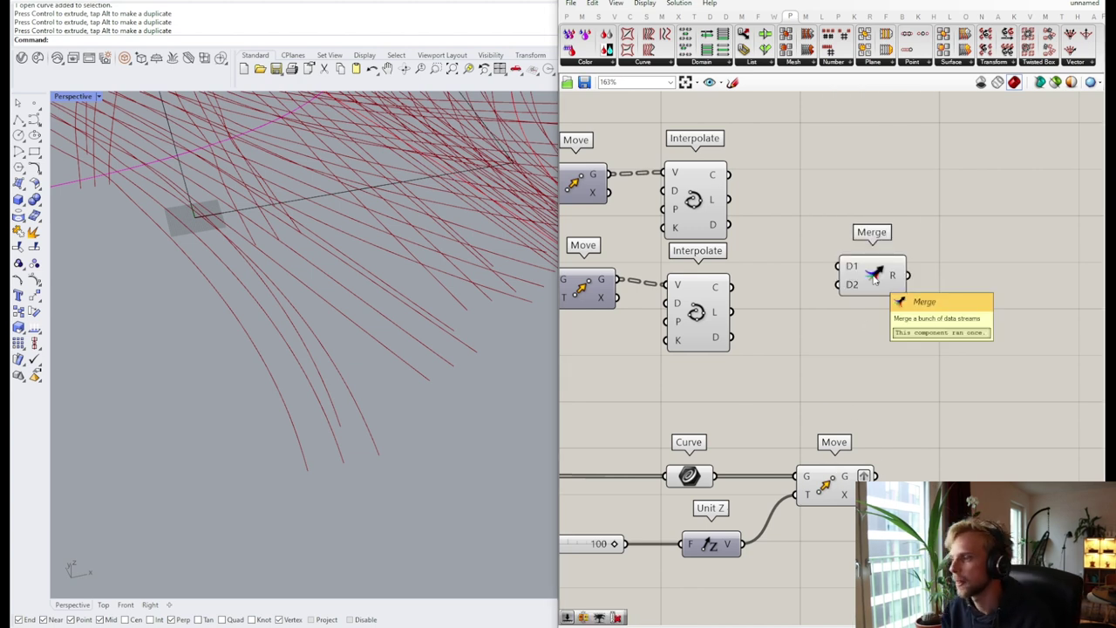
drag(831, 497, 832, 540)
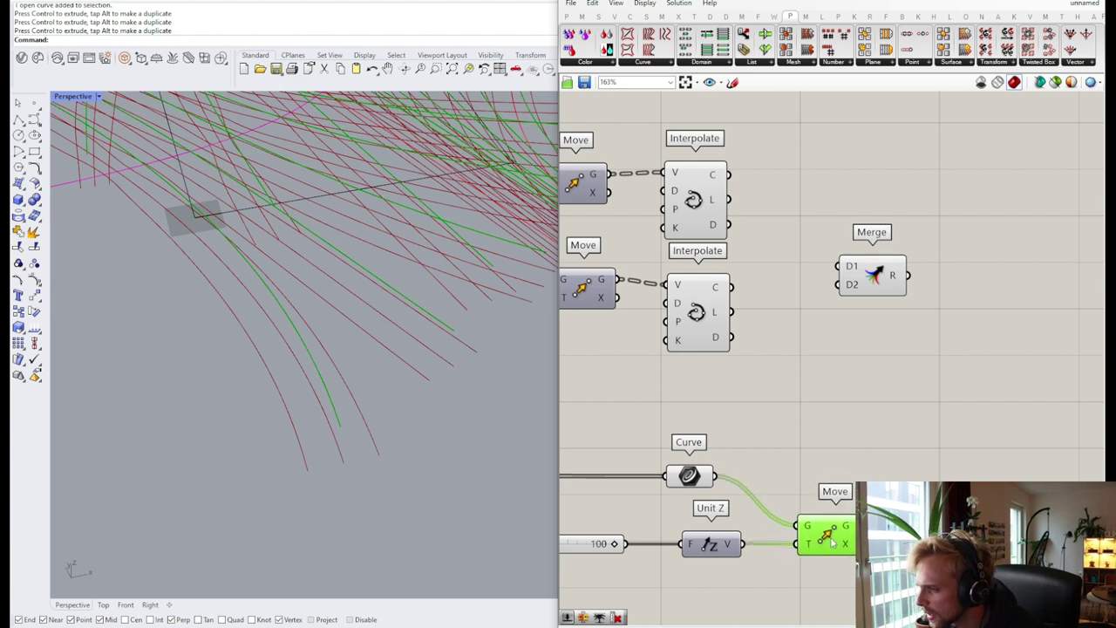
click(870, 472)
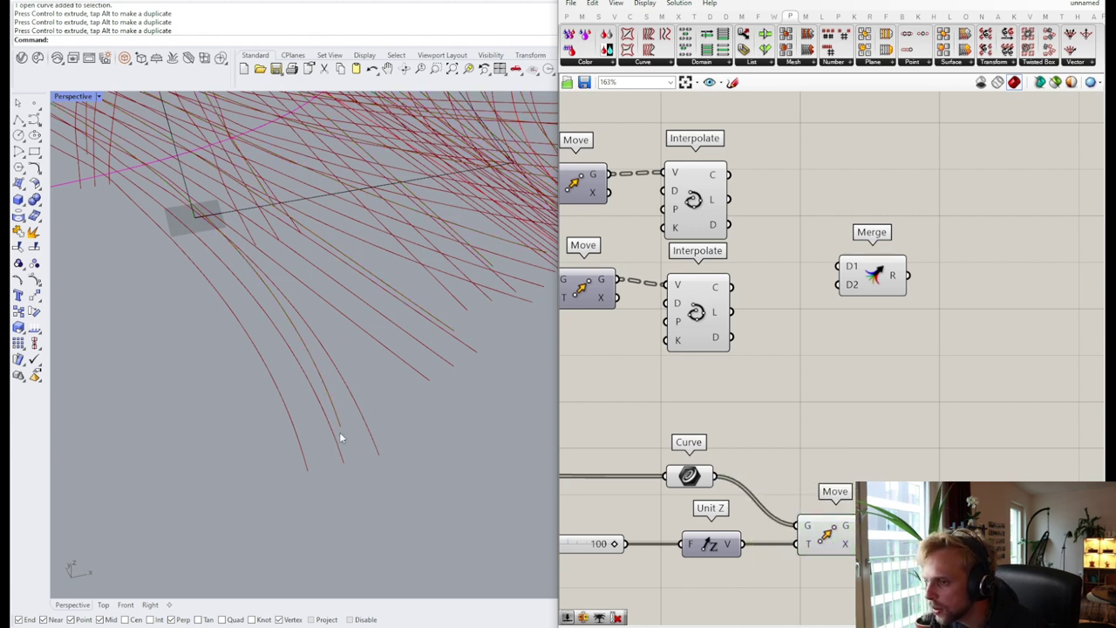
Step: Connect the upper Interpolate's curve output to Merge's D1 input and the Curve parameter to D2, spacing Merge further out
click(677, 220)
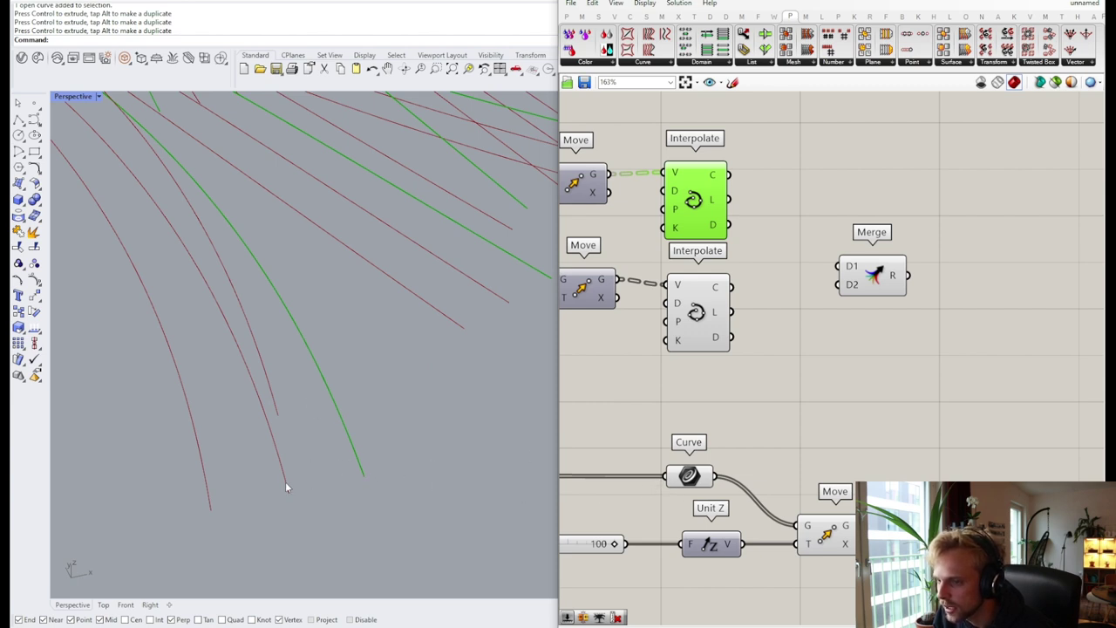
double_click(690, 476)
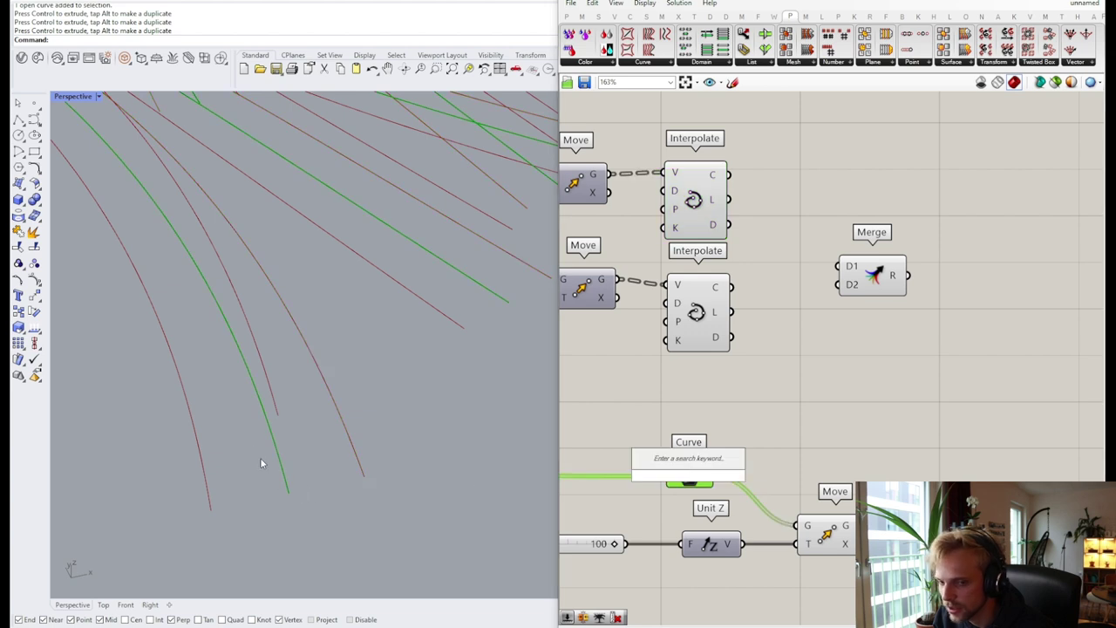
double_click(825, 535)
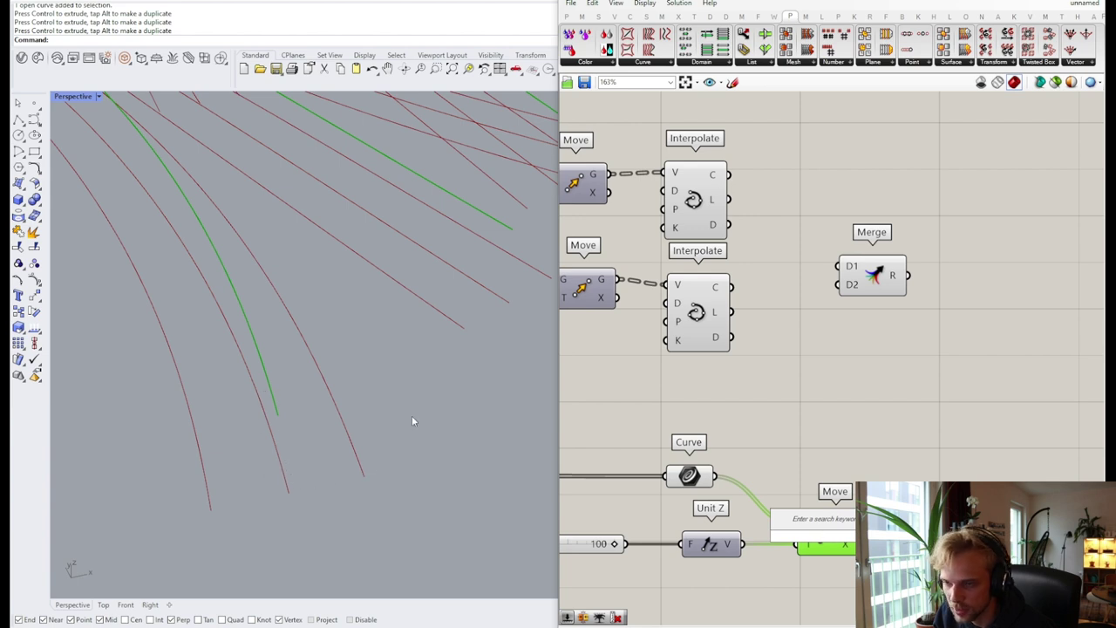
click(875, 375)
right_drag(835, 415, 779, 420)
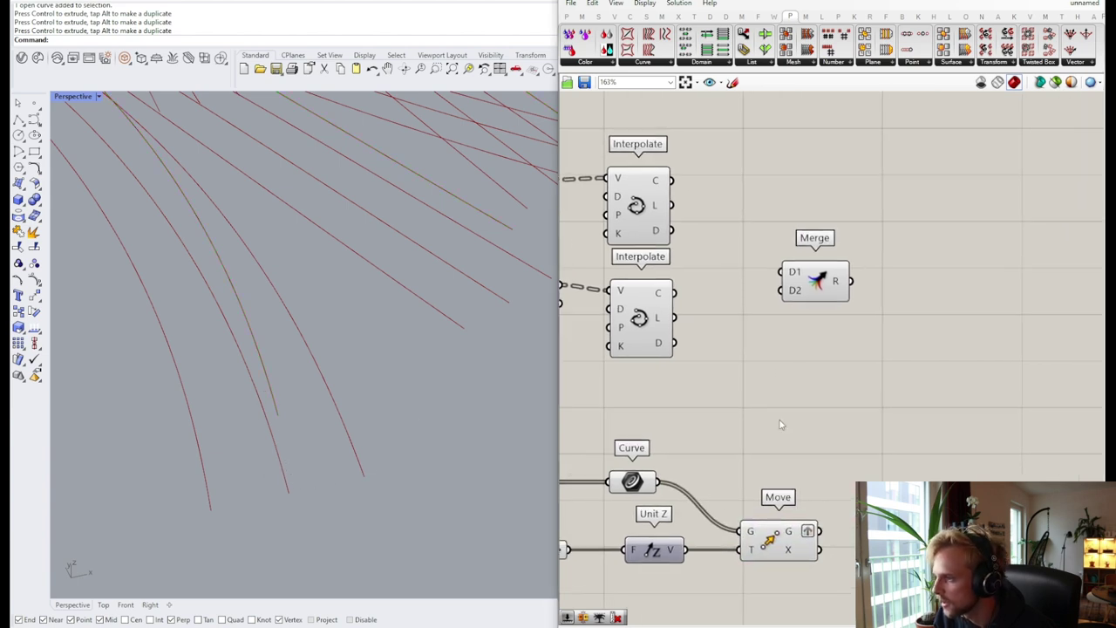
click(660, 184)
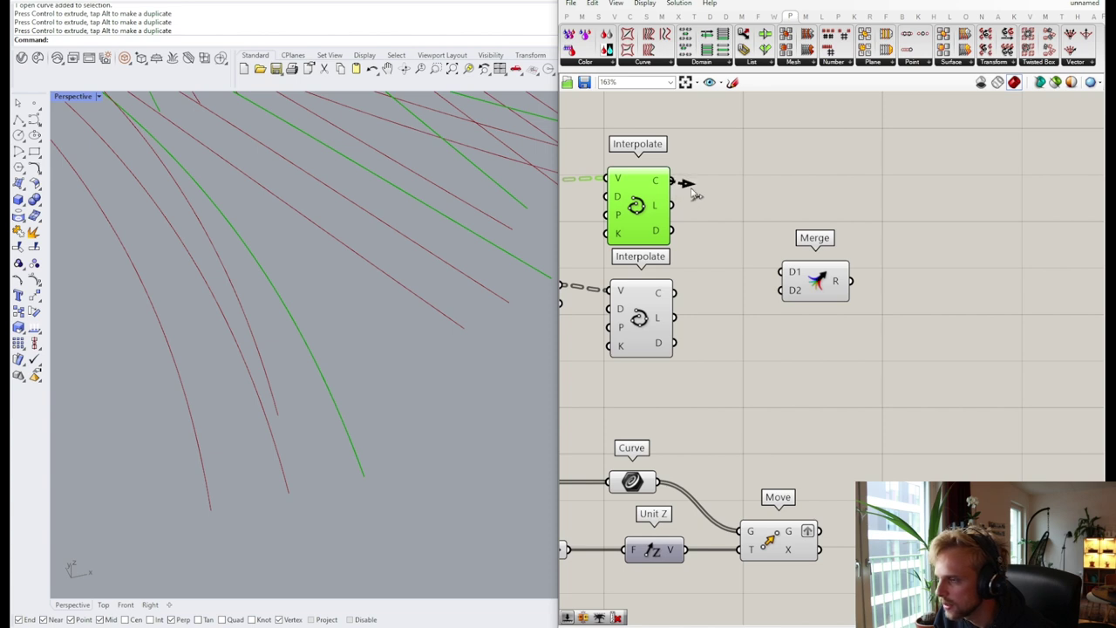
click(681, 186)
drag(674, 181, 892, 269)
click(897, 305)
drag(646, 488, 911, 302)
click(912, 368)
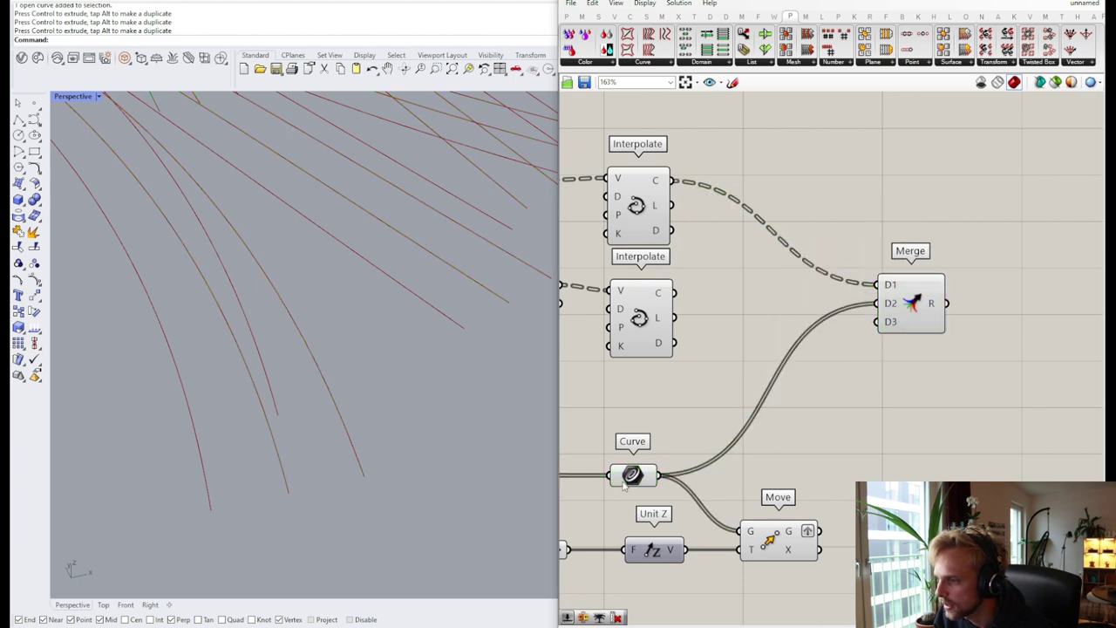
Step: Remove the graft from the vertical Move's Geometry output and graft the Curve parameter instead
right_click(805, 537)
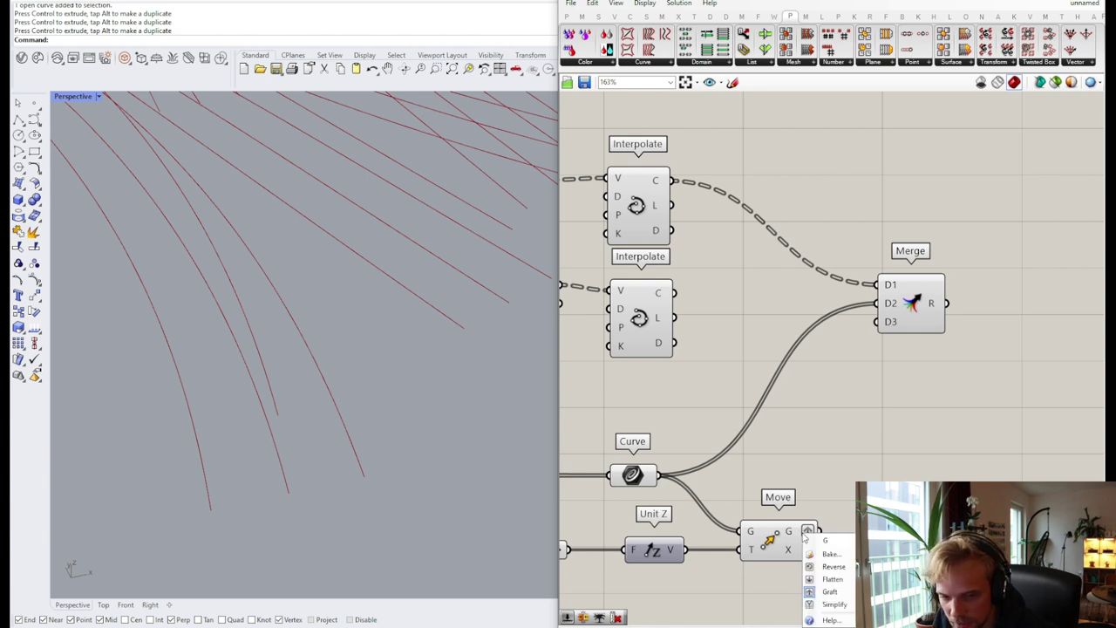
click(821, 593)
right_drag(821, 595, 825, 522)
click(635, 474)
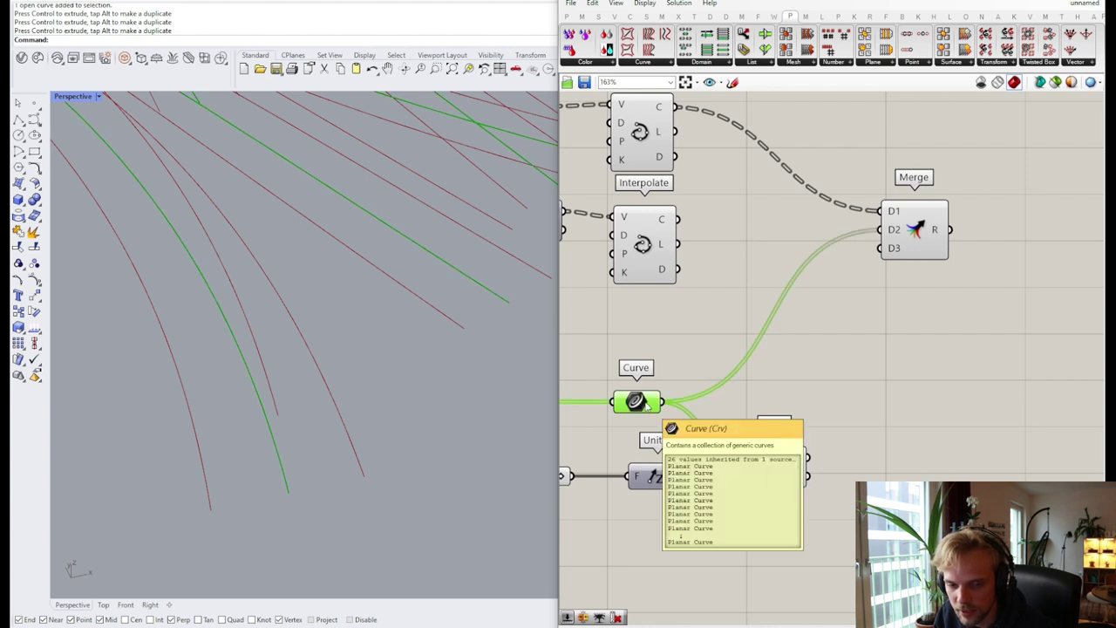
right_click(637, 400)
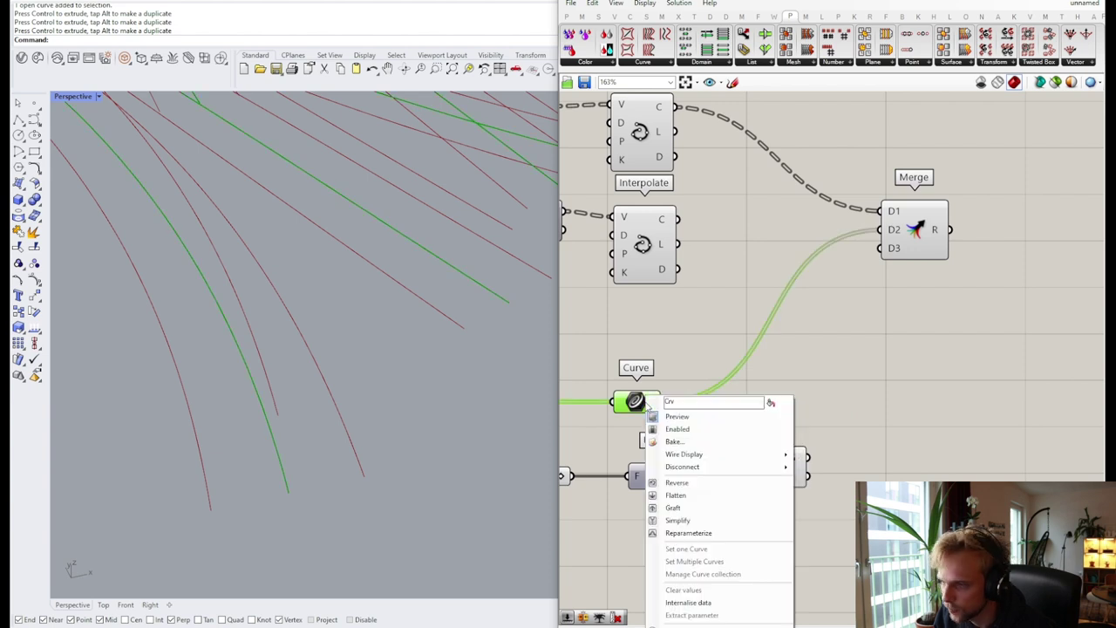
click(706, 508)
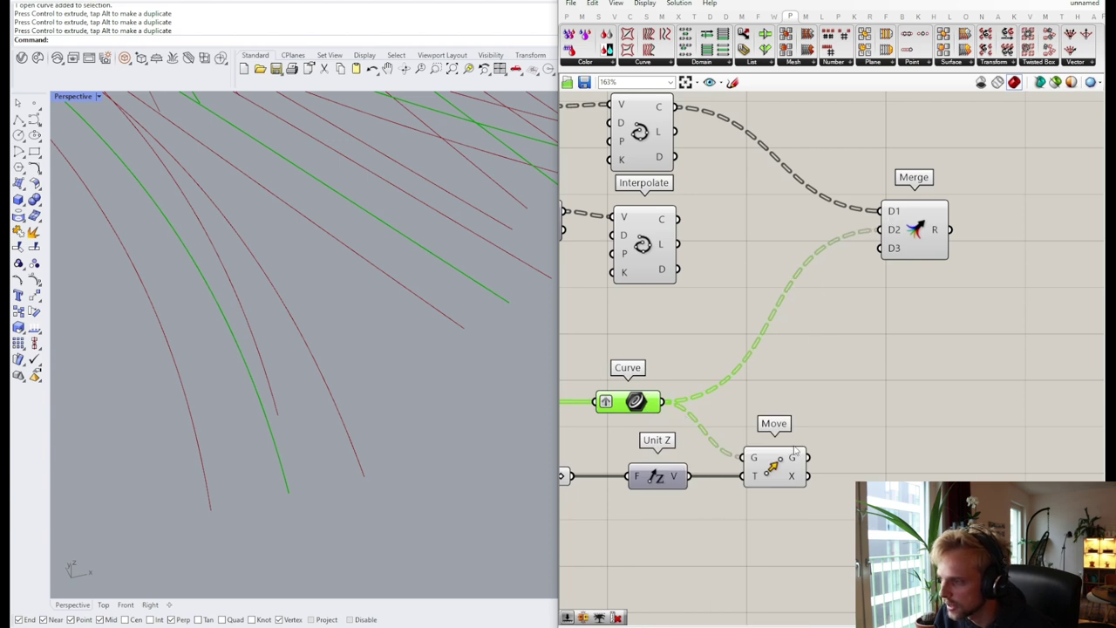
Step: Connect the vertical Move's Geometry output to Merge's D3 input and preview the merged curves
drag(808, 457, 881, 251)
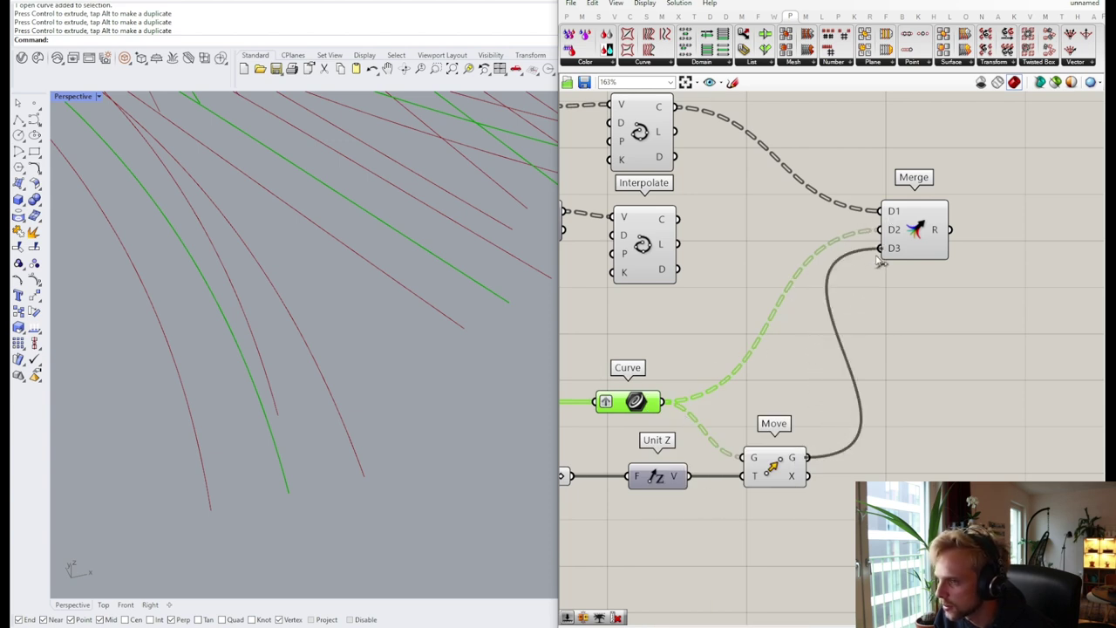
click(782, 480)
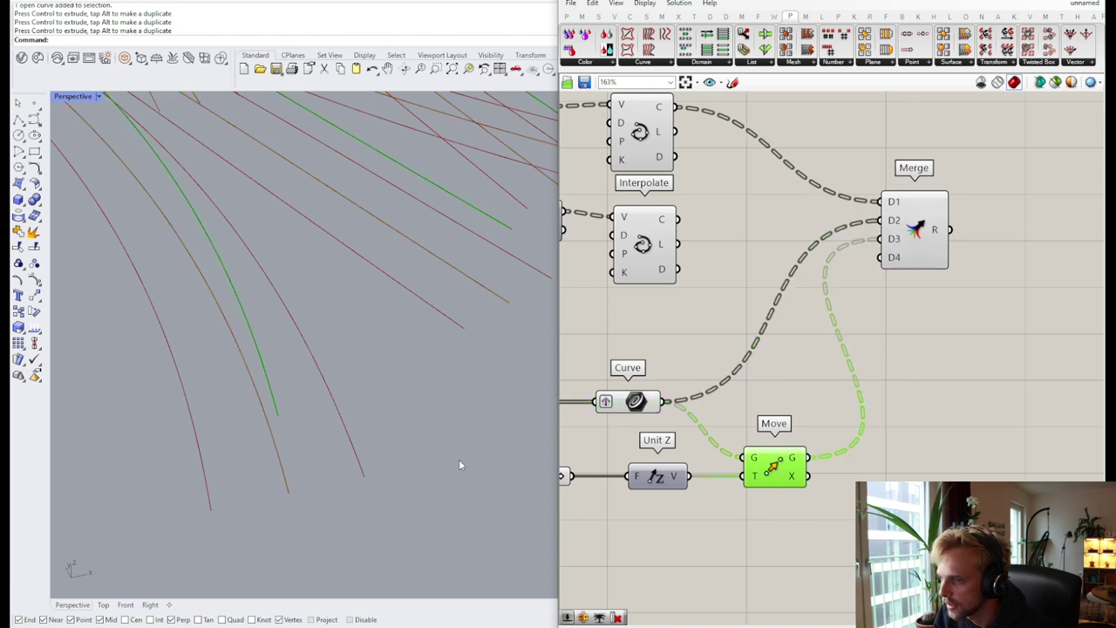
click(817, 389)
scroll(792, 478, up, 2)
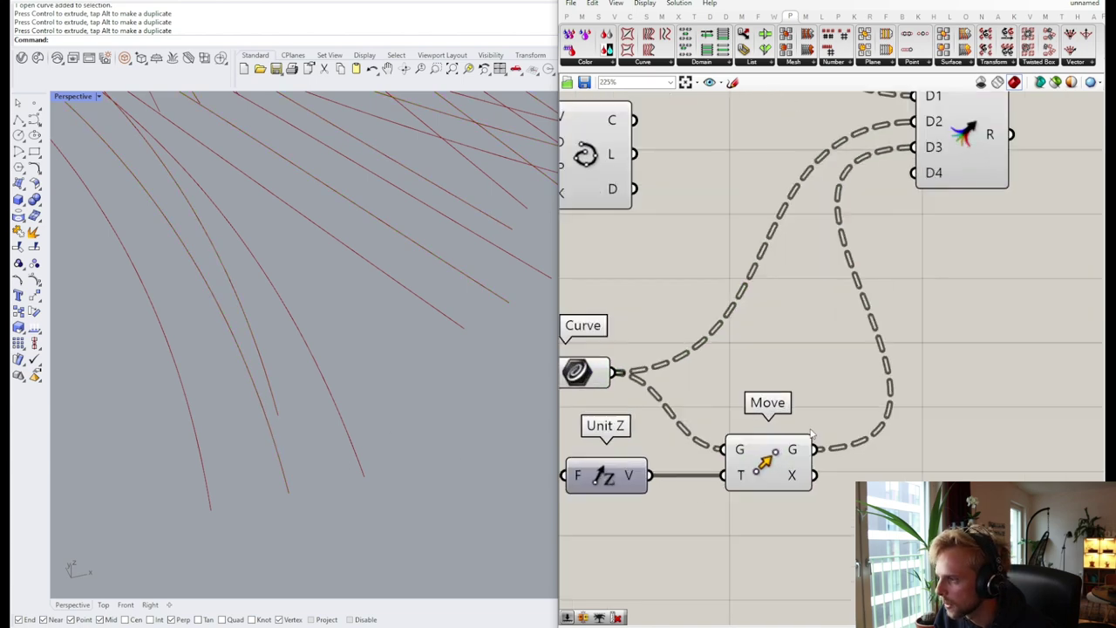
scroll(824, 391, down, 3)
scroll(916, 209, up, 2)
click(920, 261)
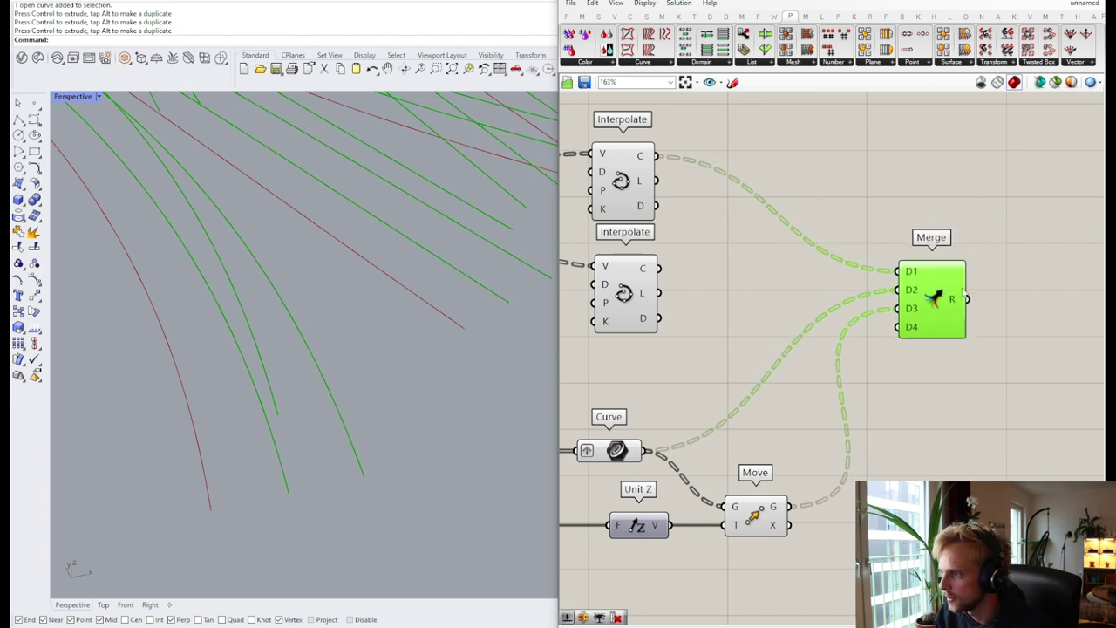
mouse_move(953, 309)
Step: Add a Loft component beyond Merge and connect the merged result to its curves input
right_drag(1066, 364, 897, 354)
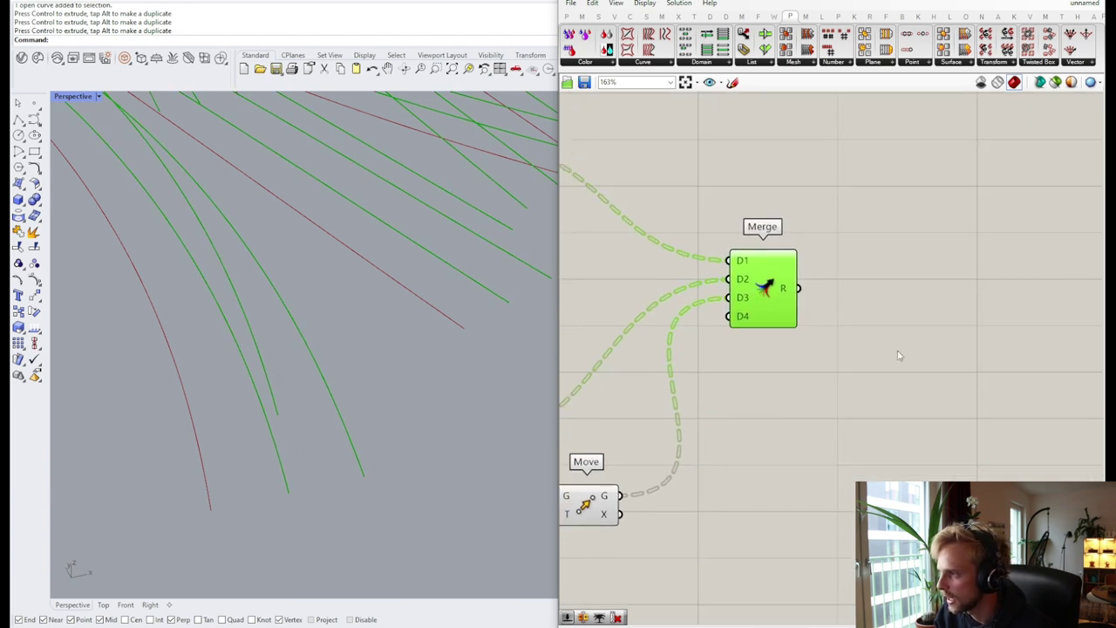
double_click(897, 351)
text(loft)
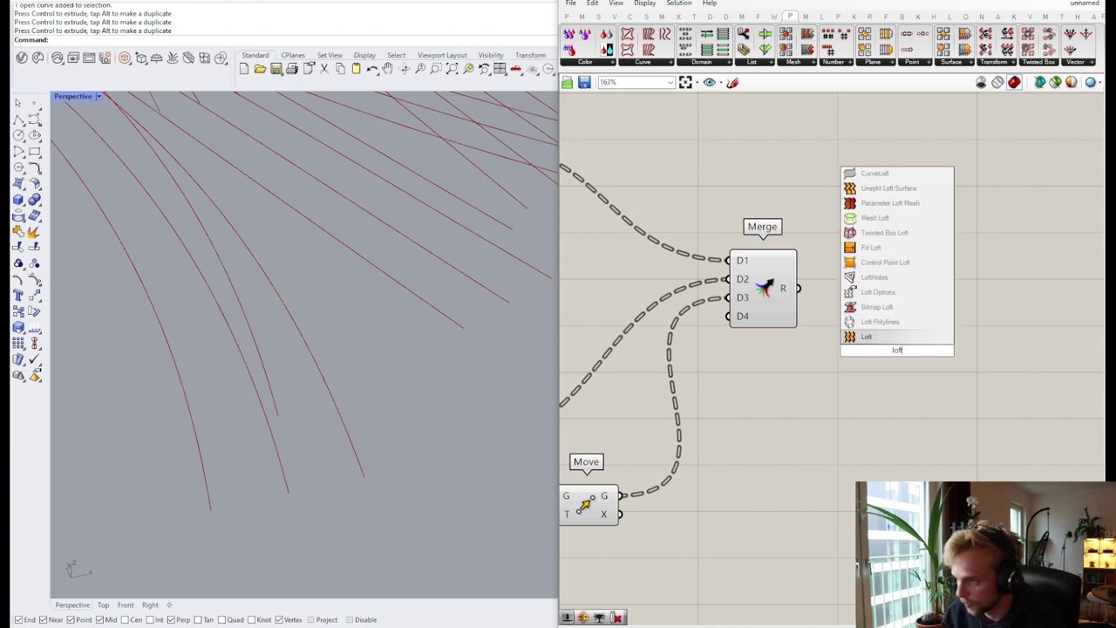
key(Return)
drag(795, 288, 891, 300)
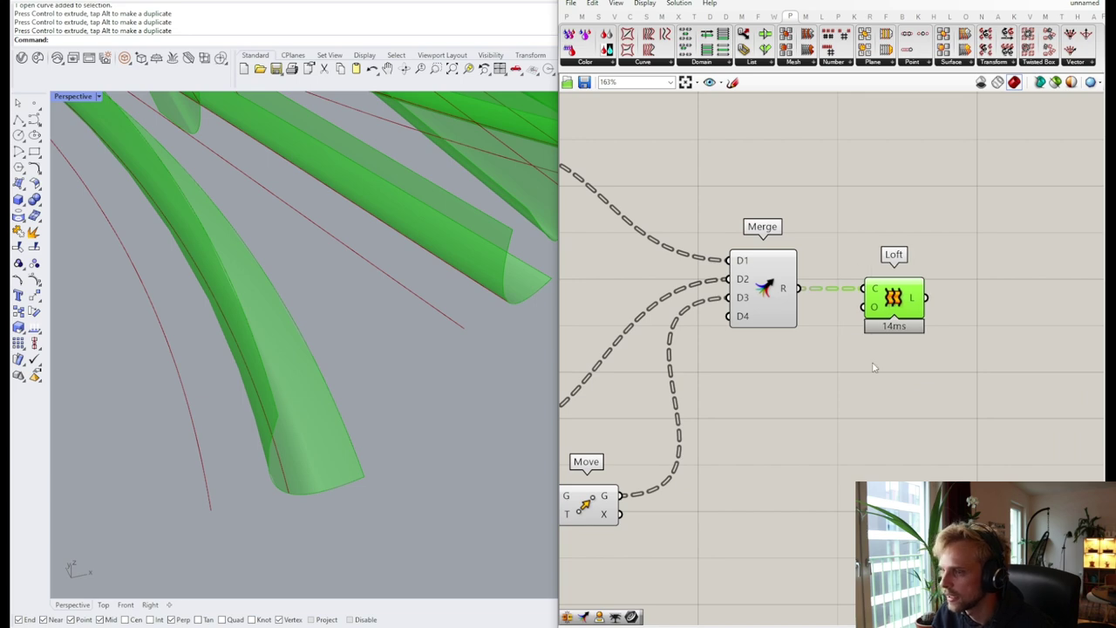
click(877, 361)
right_drag(364, 441, 326, 386)
scroll(350, 399, down, 4)
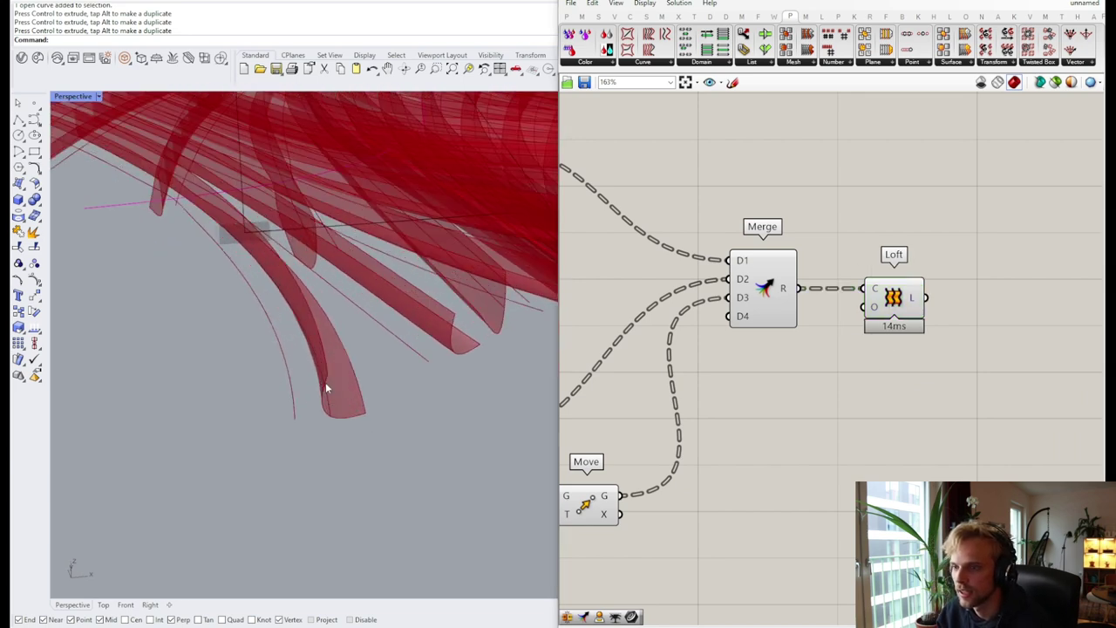
scroll(326, 386, up, 4)
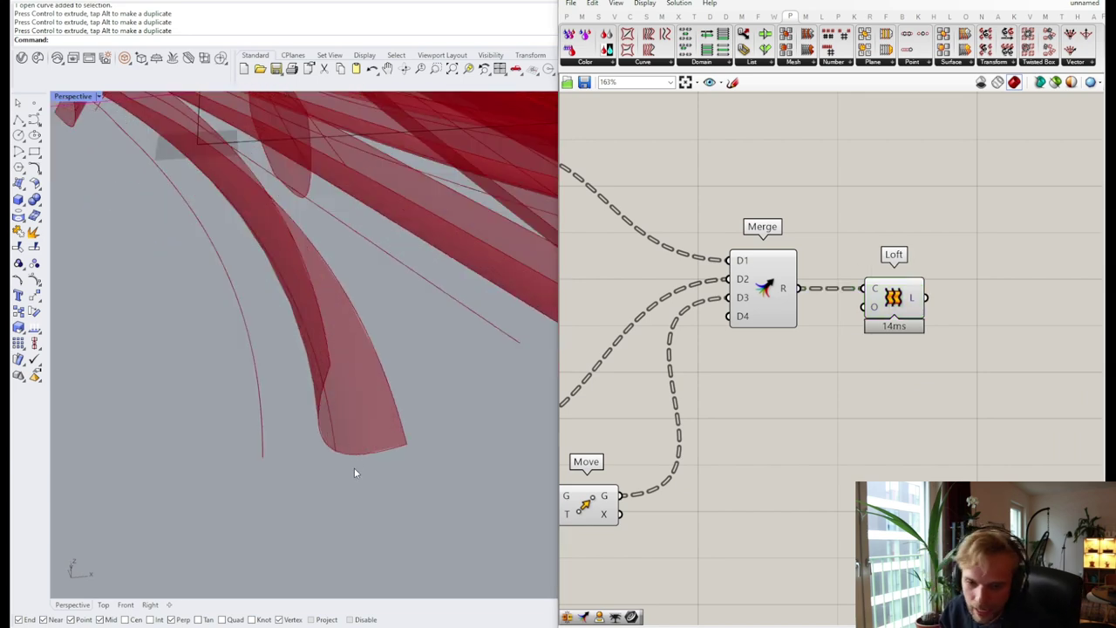
drag(897, 315, 925, 315)
click(875, 364)
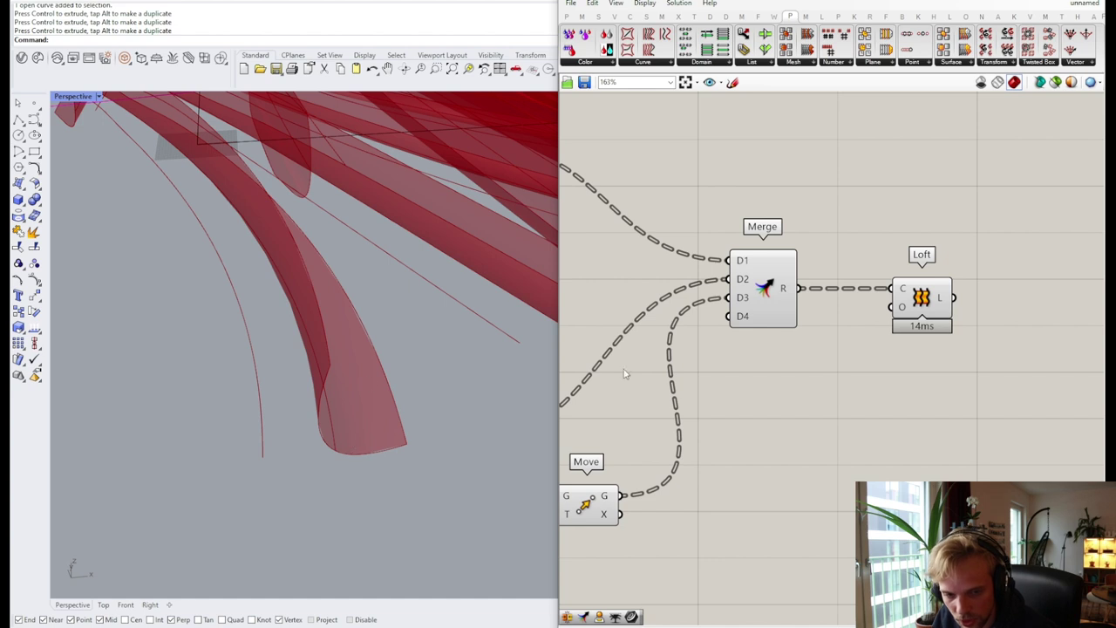
double_click(823, 416)
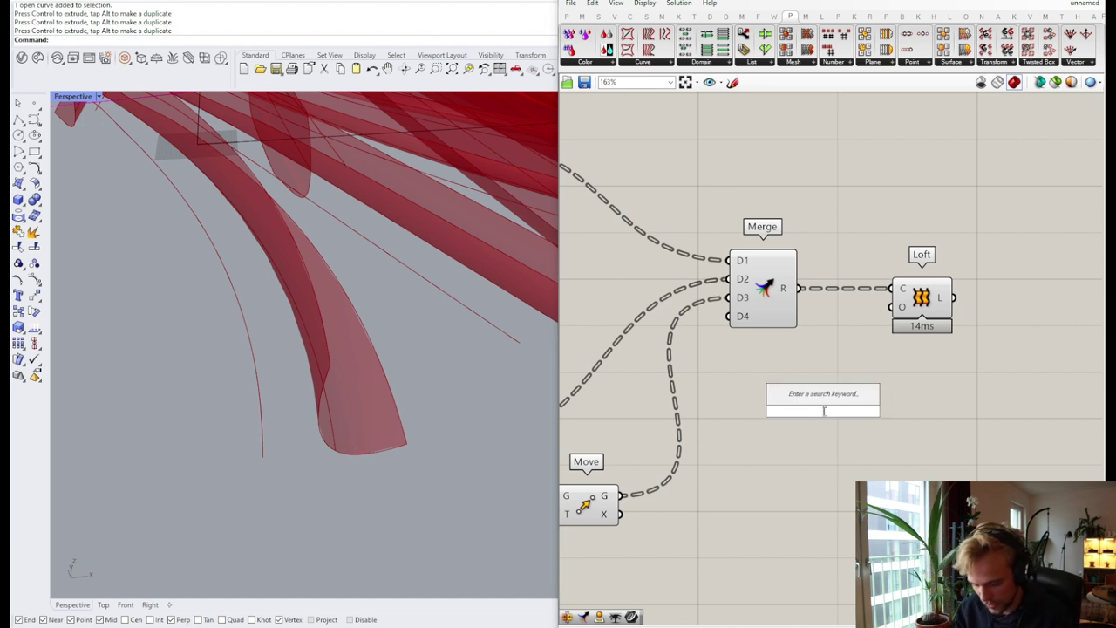
text(boo)
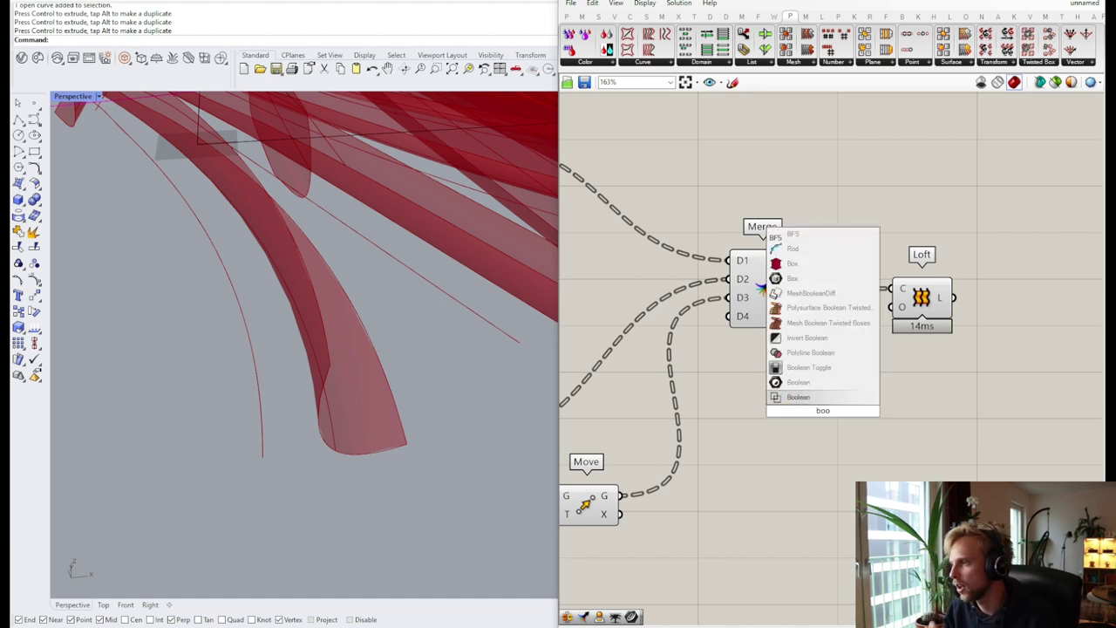
key(Escape)
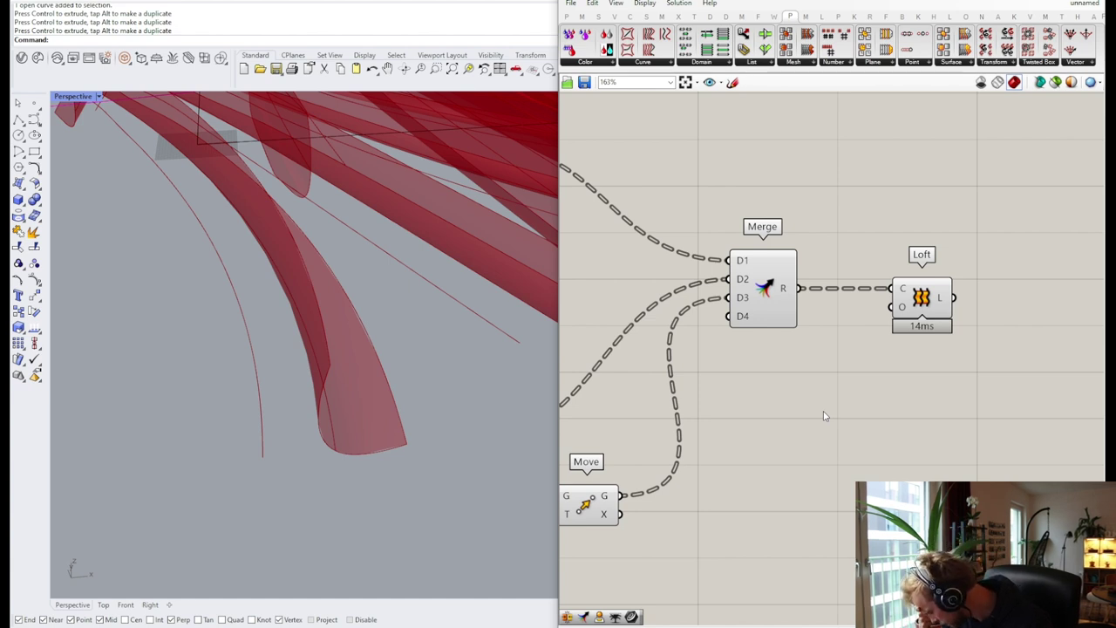
Step: Add a Loft Options component below the Loft and connect it to the Loft's options input
double_click(823, 416)
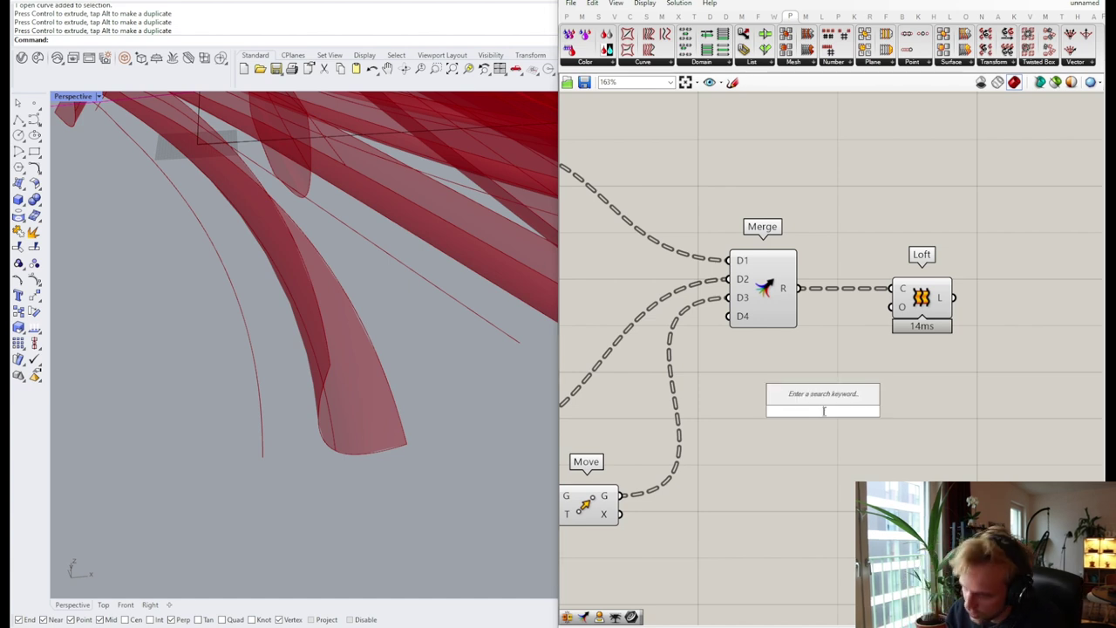
text(option)
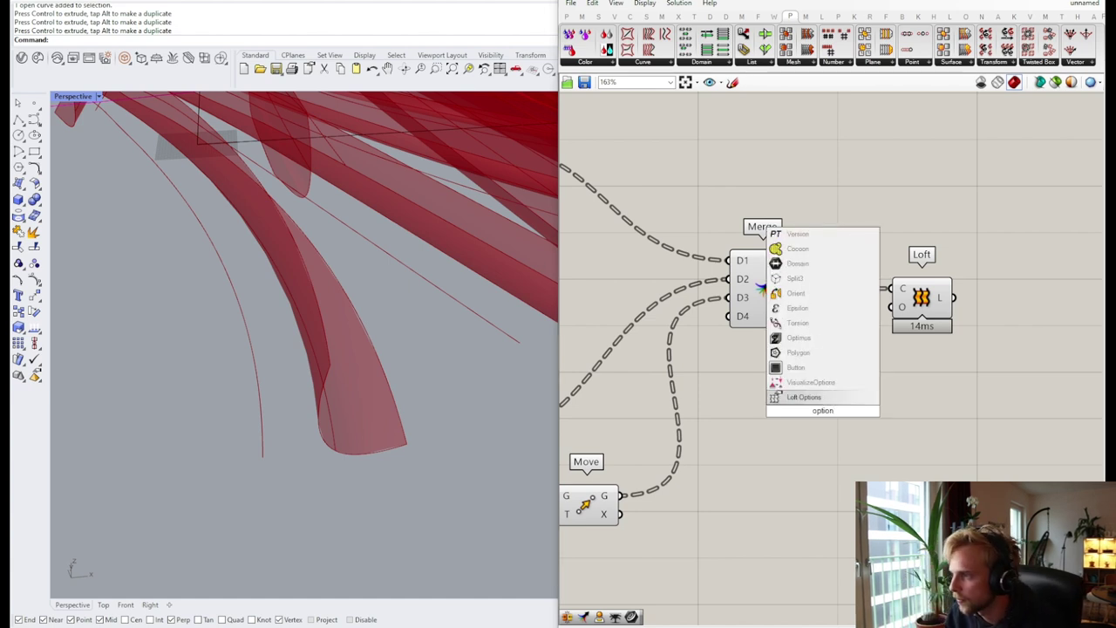
click(805, 396)
drag(861, 411, 1054, 303)
drag(823, 424, 931, 418)
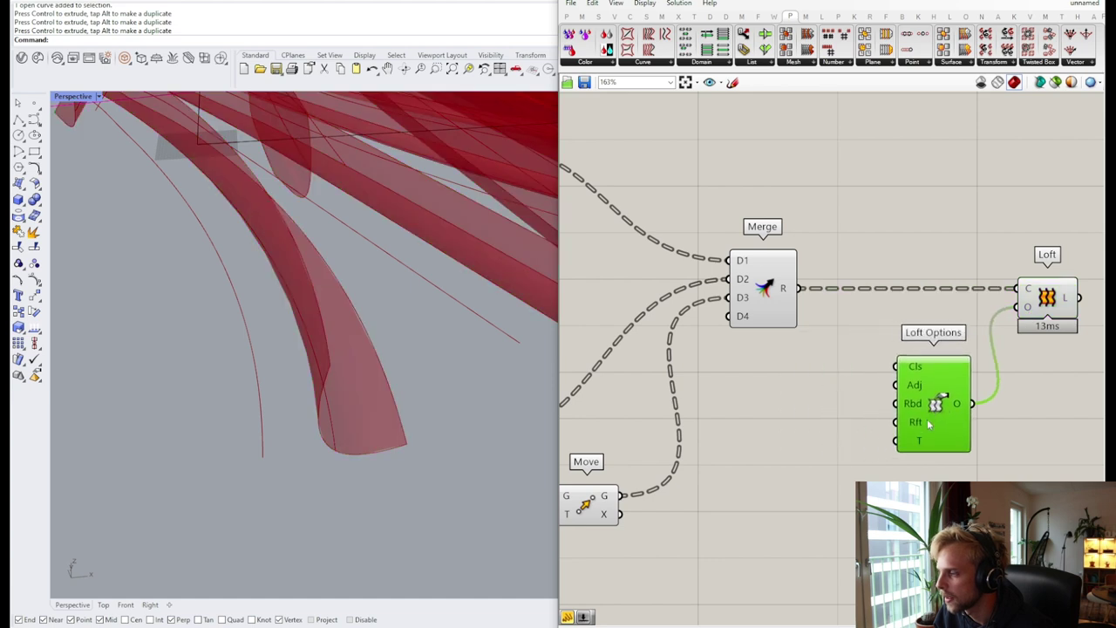
Step: Add a number slider set to 1 (Loose), connect it to the Type input of Loft Options, and inspect the lofted strips
right_drag(903, 454, 894, 375)
mouse_move(907, 366)
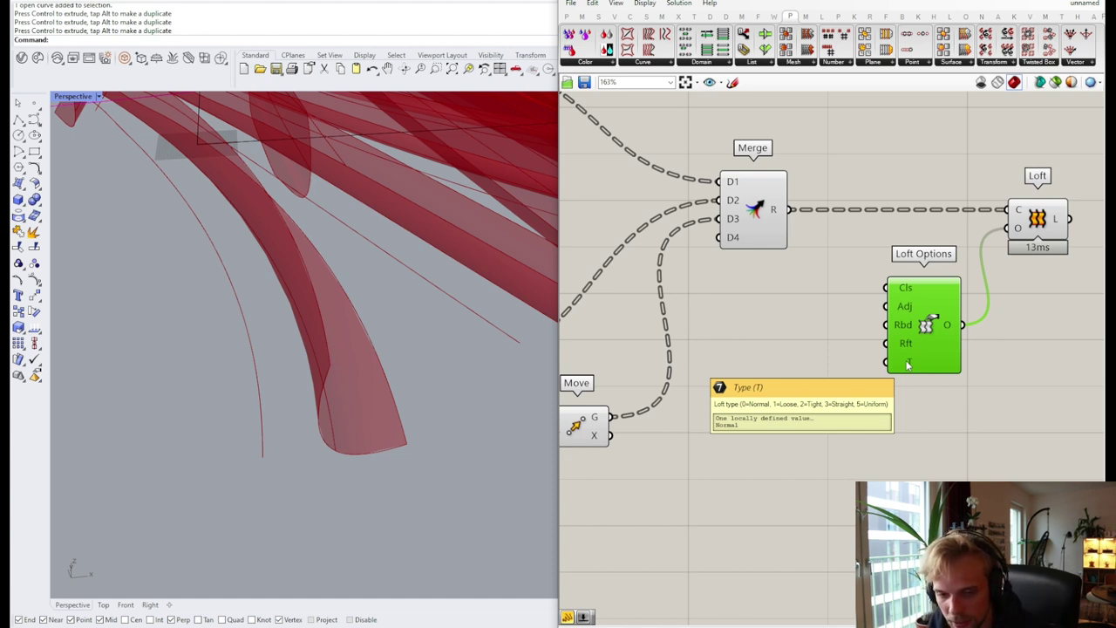
double_click(795, 352)
text(1)
key(Return)
drag(796, 353, 781, 369)
drag(858, 369, 885, 362)
drag(805, 374, 809, 368)
scroll(380, 381, down, 6)
right_drag(380, 381, 368, 377)
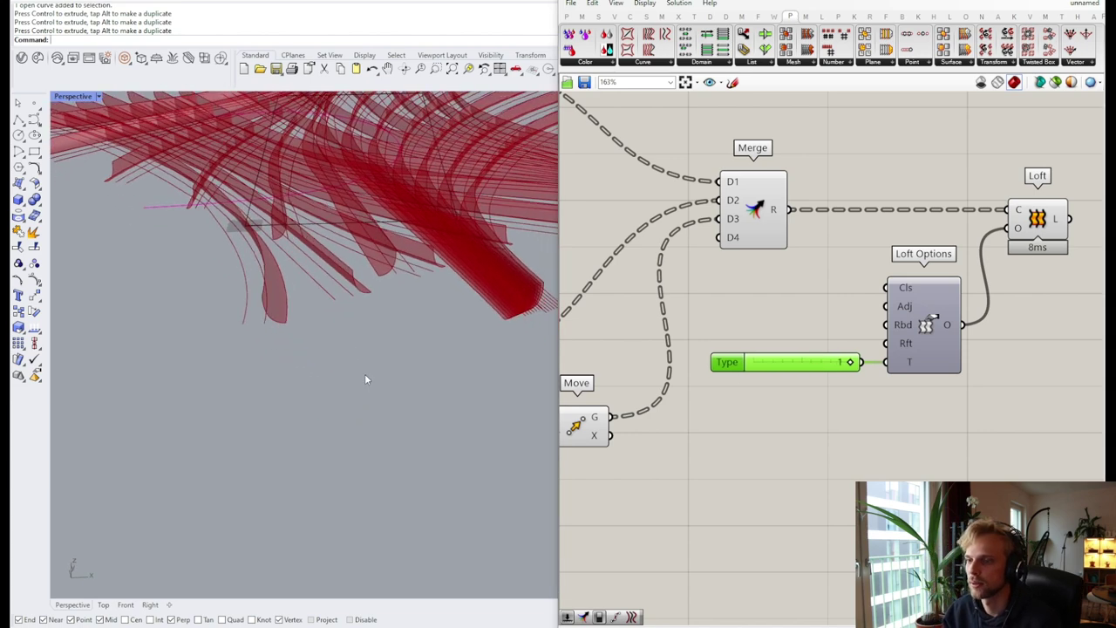
scroll(259, 323, up, 6)
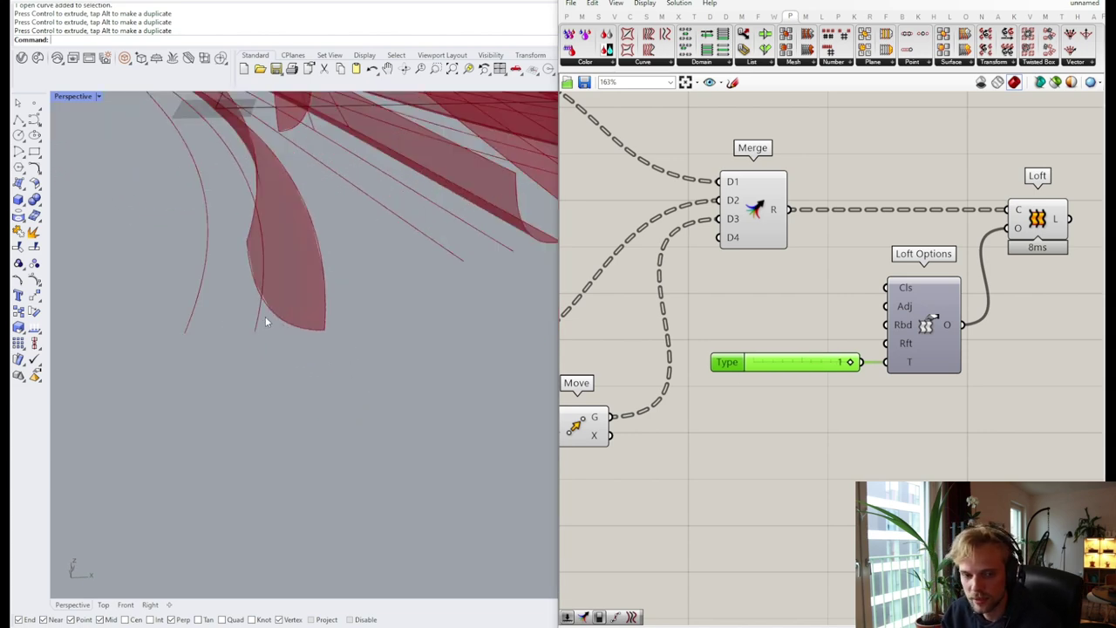
right_drag(263, 317, 309, 349)
shift+right_drag(423, 365, 345, 388)
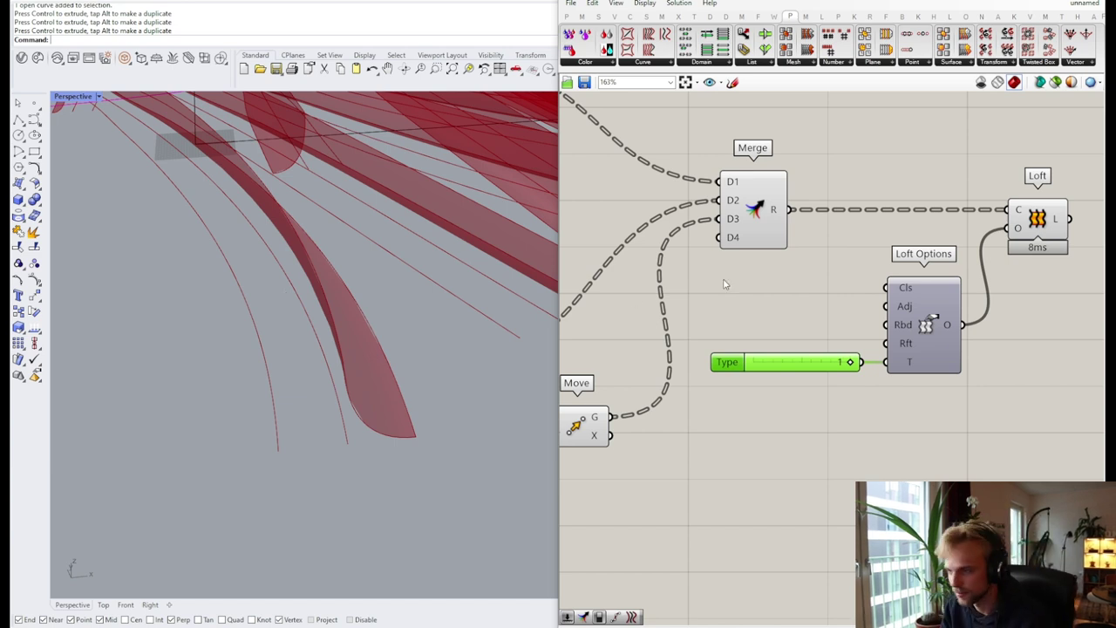
Step: Shift Merge, Loft, Loft Options and the Type slider together so Merge lines up with the upper Interpolate component
scroll(870, 417, down, 3)
drag(1020, 404, 755, 224)
drag(801, 272, 872, 202)
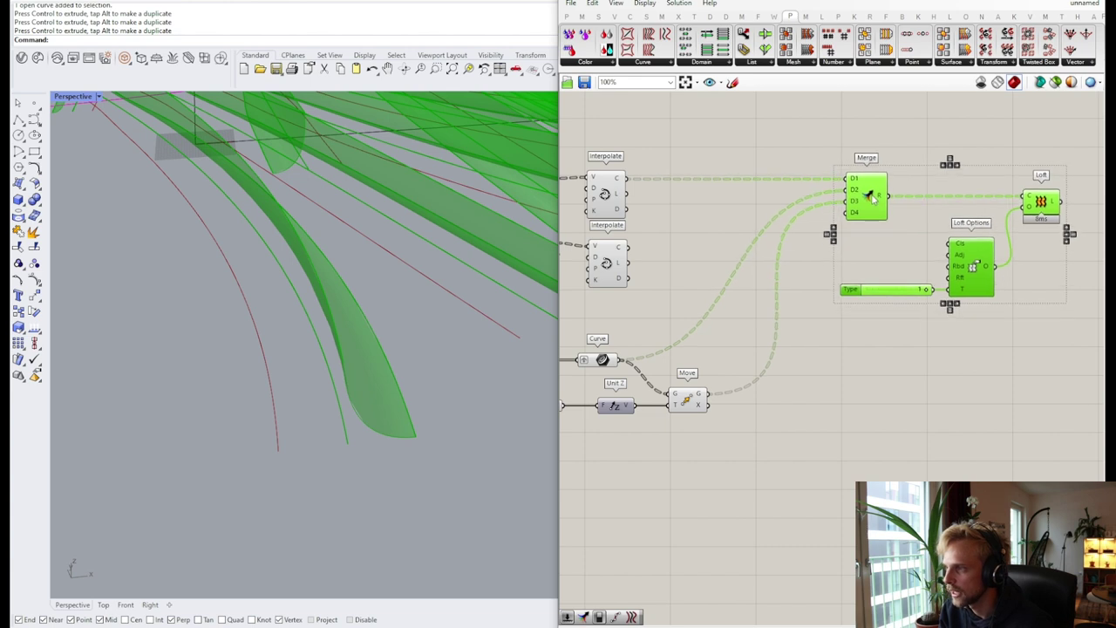
Step: Duplicate the Merge component and place the copy directly below the original
click(971, 305)
click(865, 199)
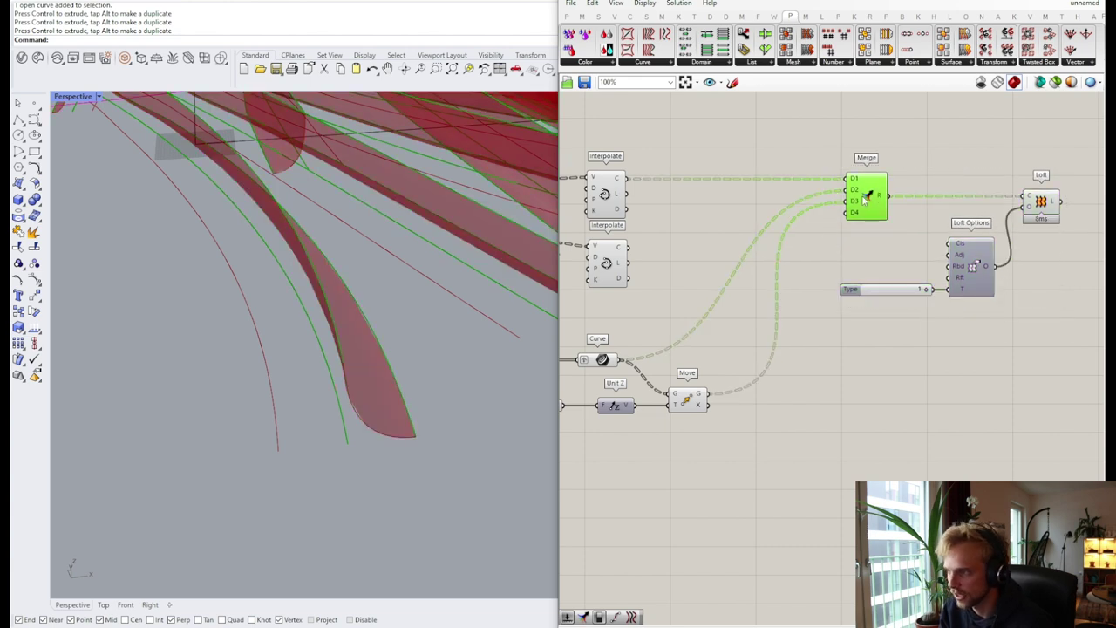
alt+drag(865, 199, 869, 253)
click(999, 323)
Step: Move Loft Options and its Type slider down together to free space below Merge and Loft
drag(1055, 325, 839, 280)
drag(979, 274, 978, 353)
click(907, 323)
Step: Replace the duplicated Merge with a newly added Merge component below the original one
right_drag(825, 269, 883, 307)
click(911, 282)
key(Delete)
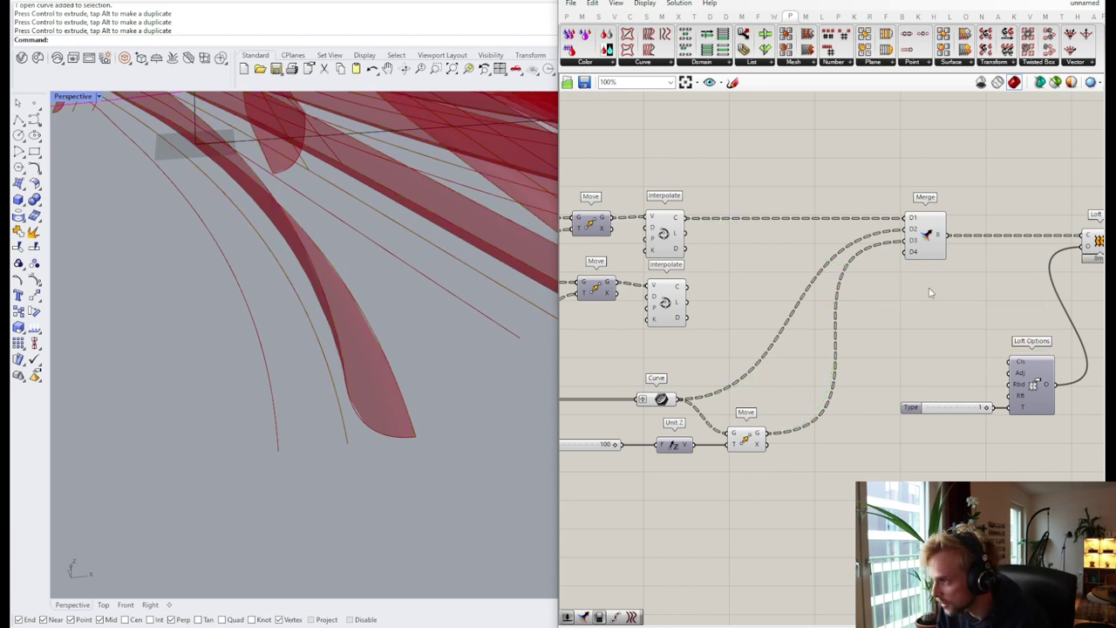
double_click(929, 292)
text(merge)
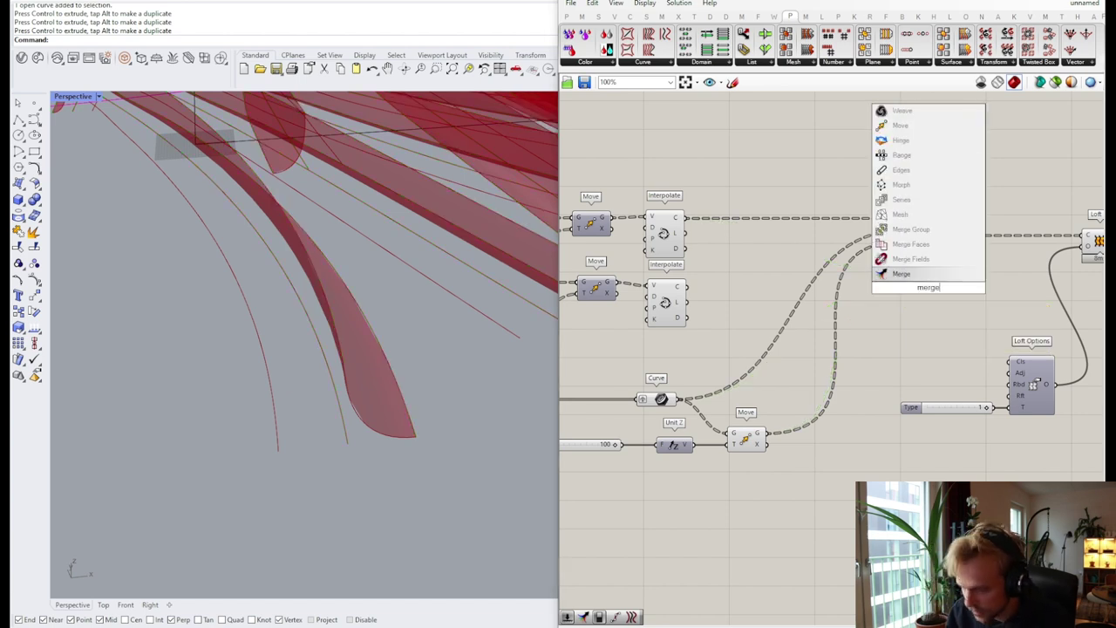
key(Return)
click(924, 290)
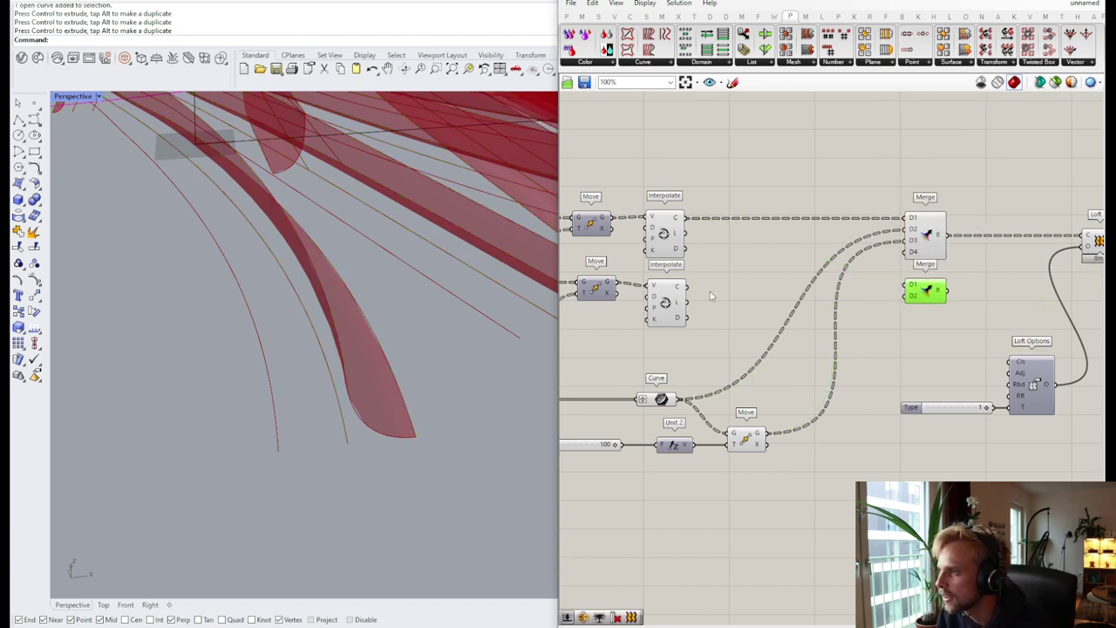
Step: Connect the lower Interpolate, Curve and Move outputs to D1, D2 and D3 of the new Merge, and remove its spare D4 input
click(677, 305)
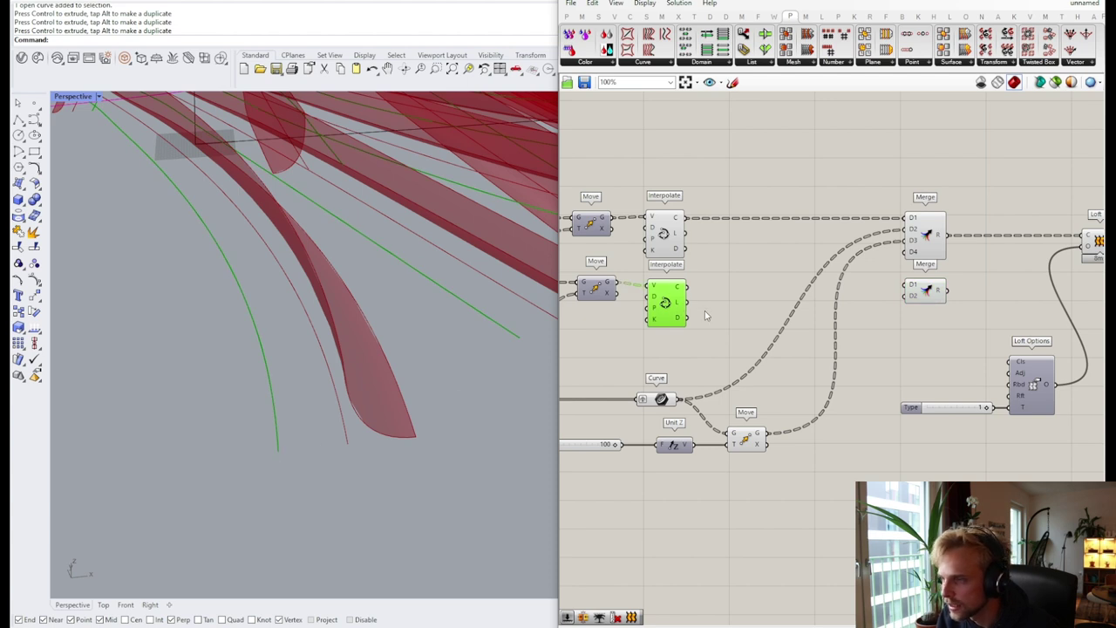
drag(686, 287, 911, 288)
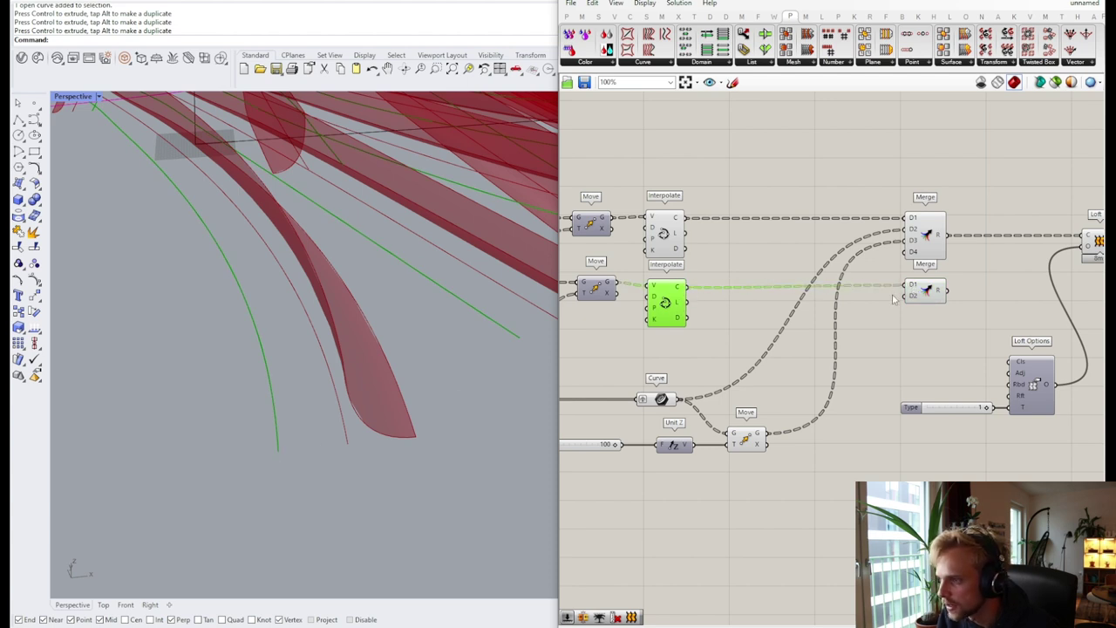
drag(680, 401, 912, 290)
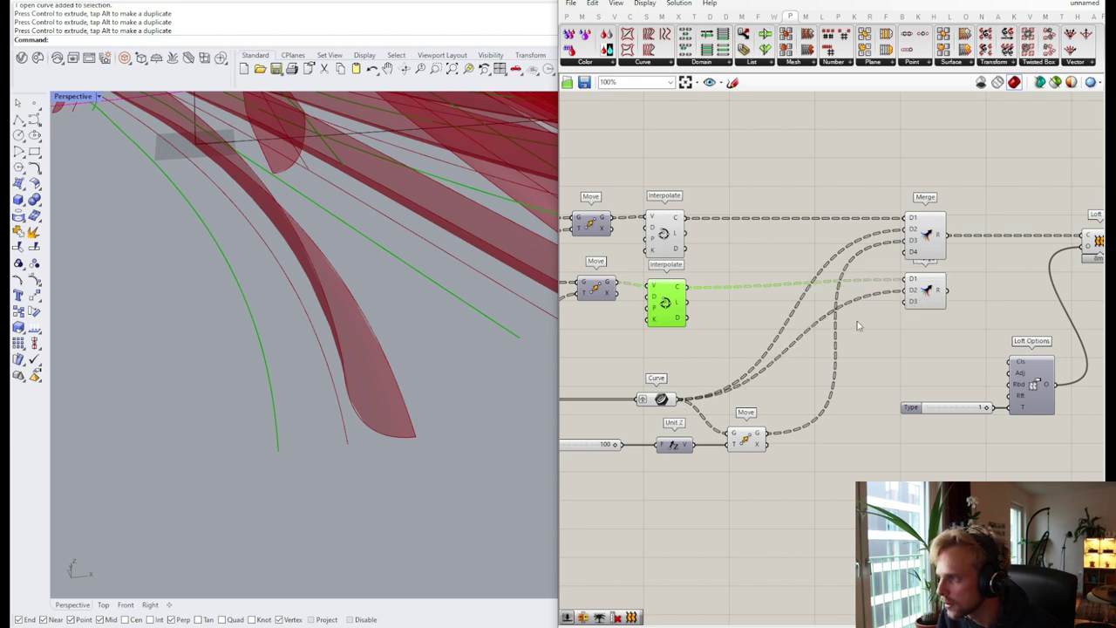
drag(767, 433, 909, 307)
click(927, 307)
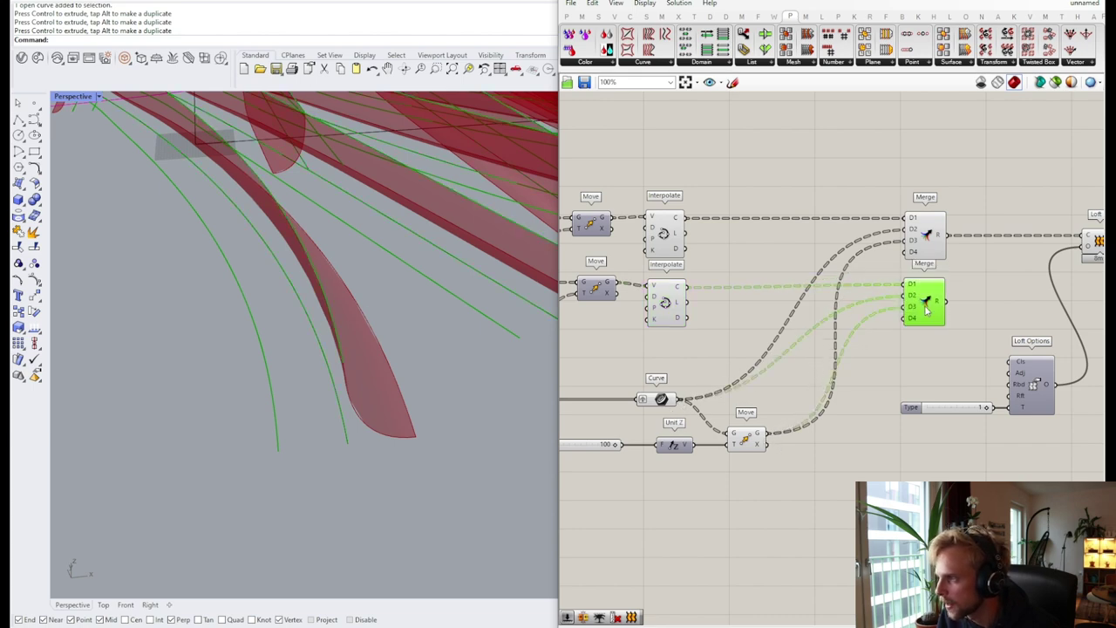
scroll(925, 309, up, 8)
click(895, 323)
scroll(902, 324, down, 5)
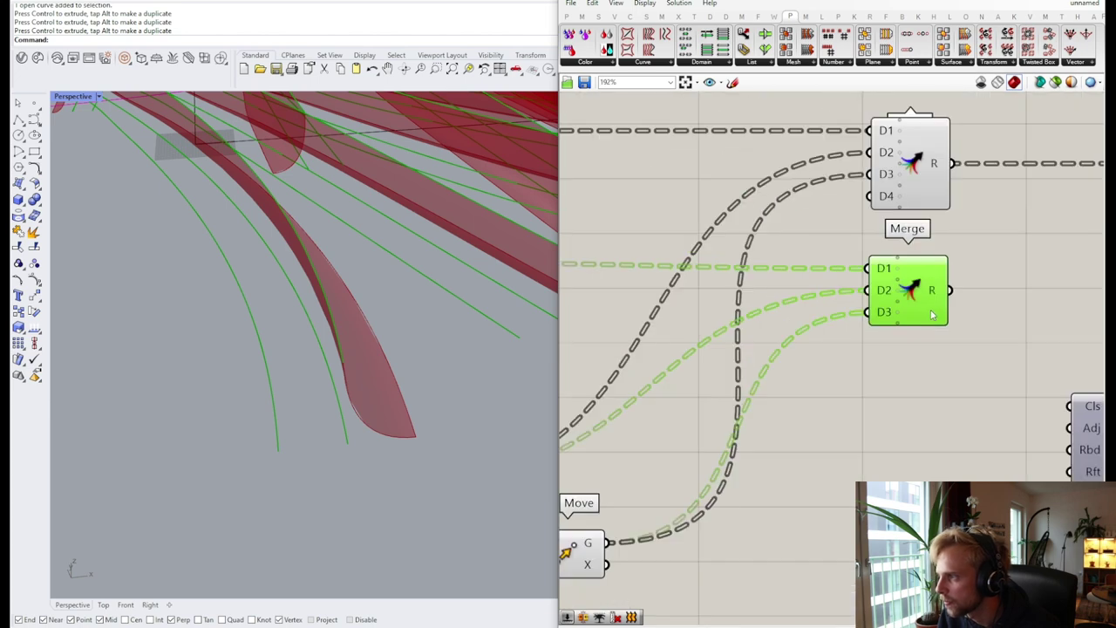
Step: Copy the Loft component, place the copy below the original, and connect the second Merge's result to its curves input
scroll(741, 427, down, 3)
drag(869, 344, 904, 358)
right_drag(905, 358, 822, 349)
click(973, 275)
key(ctrl+c)
key(ctrl+v)
drag(970, 278, 972, 331)
drag(787, 335, 969, 338)
click(1007, 345)
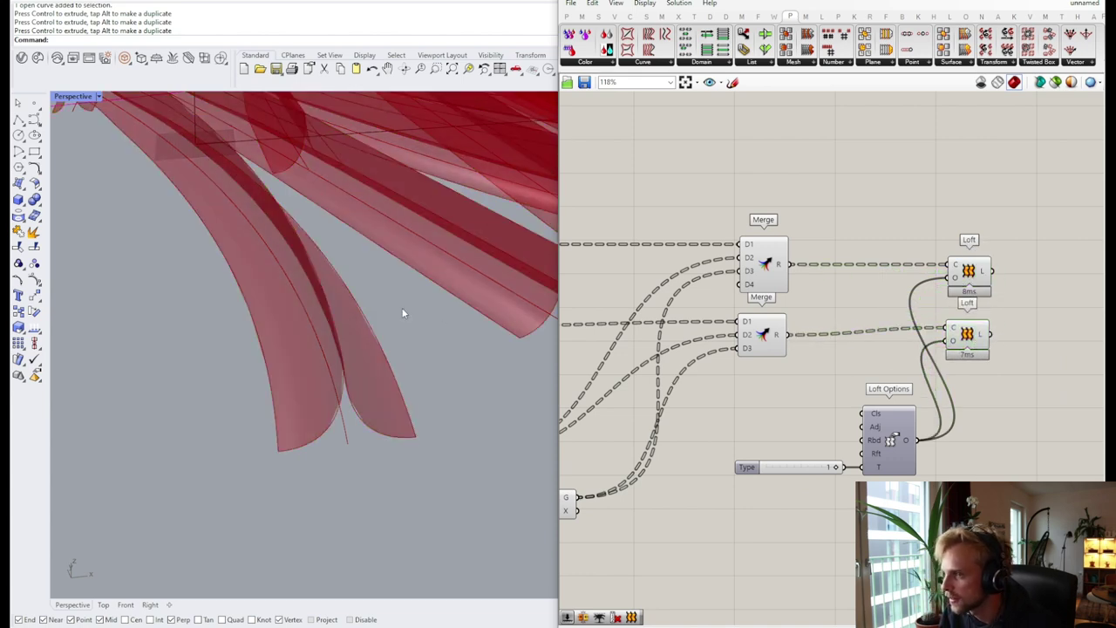
Step: Examine the two-sided lofted strips in the Rhino viewport from several angles, both as a whole and close up
scroll(327, 338, down, 10)
right_drag(327, 339, 384, 406)
scroll(295, 306, up, 4)
scroll(296, 308, up, 6)
scroll(298, 305, down, 10)
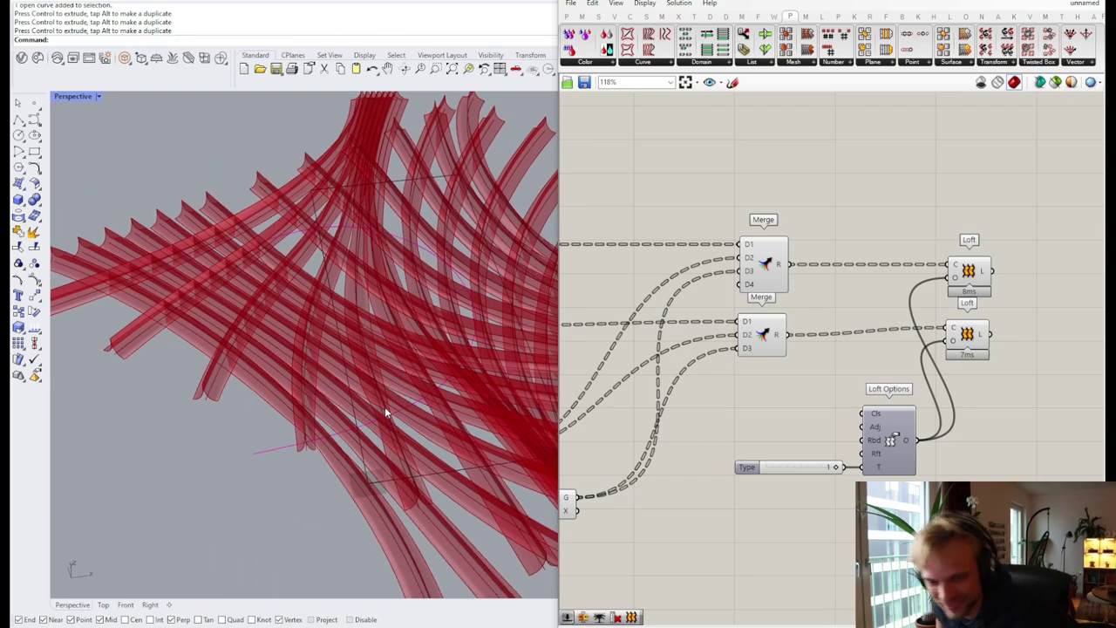
right_drag(384, 406, 252, 288)
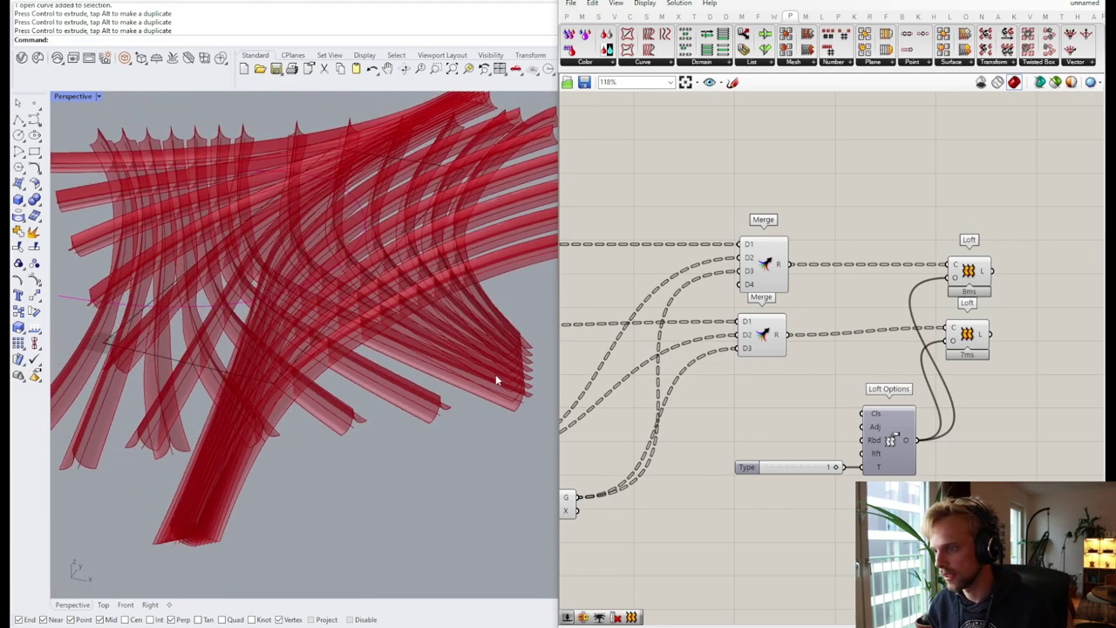
right_drag(509, 375, 423, 363)
scroll(311, 347, up, 10)
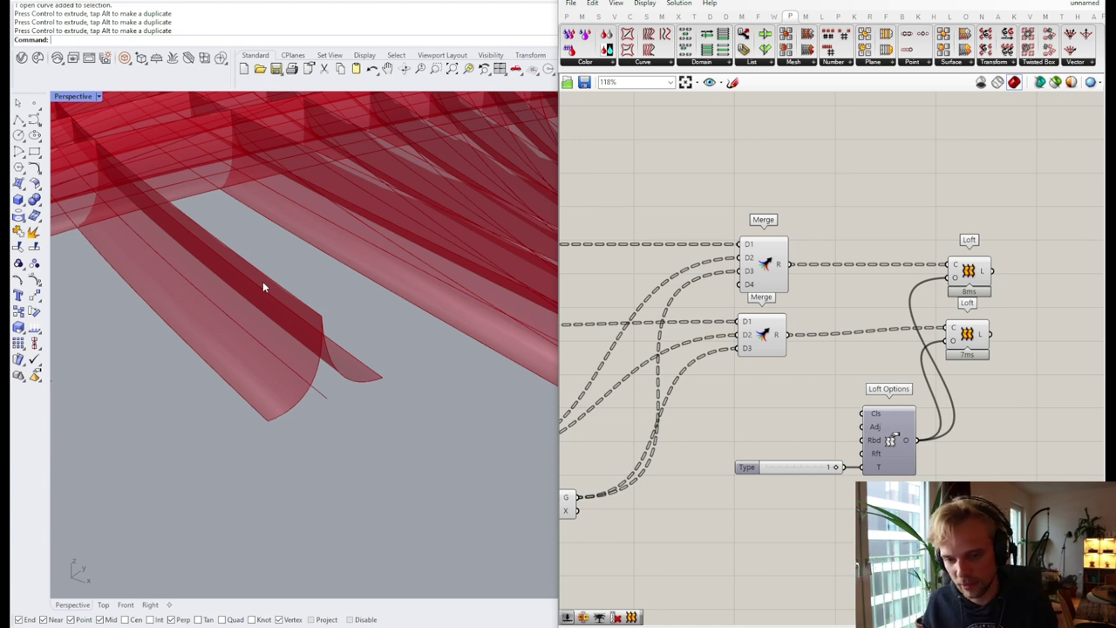
Step: Highlight the vertically moved centre curves through the Move component to examine the ridge where the two lofts meet
right_drag(1074, 492, 985, 500)
drag(985, 500, 911, 423)
right_drag(752, 459, 928, 369)
right_drag(625, 440, 754, 427)
scroll(766, 396, up, 3)
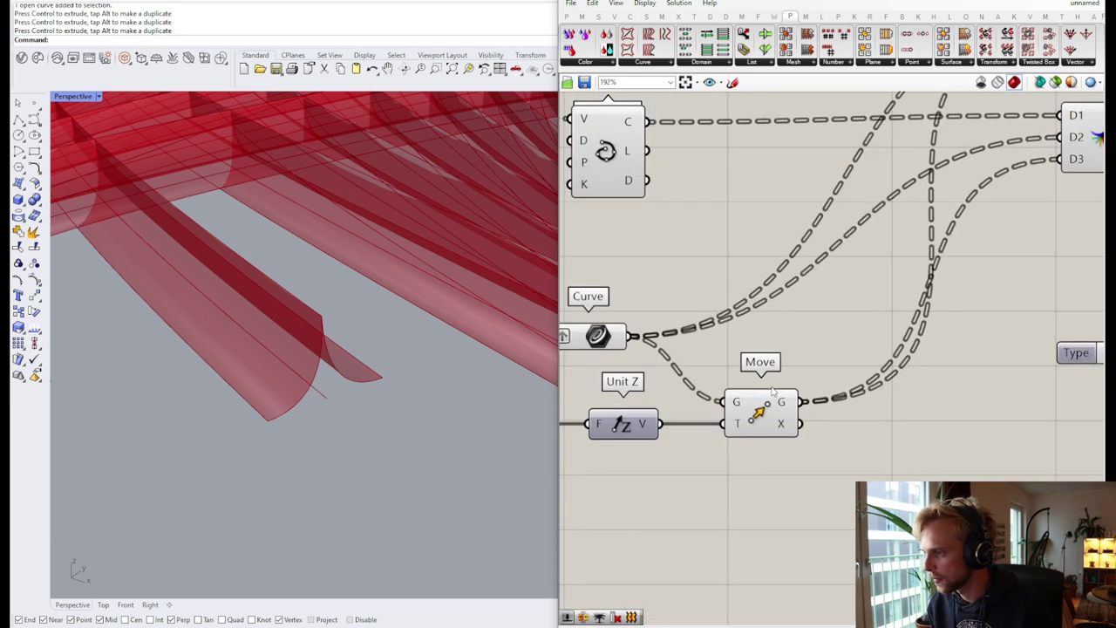
click(775, 404)
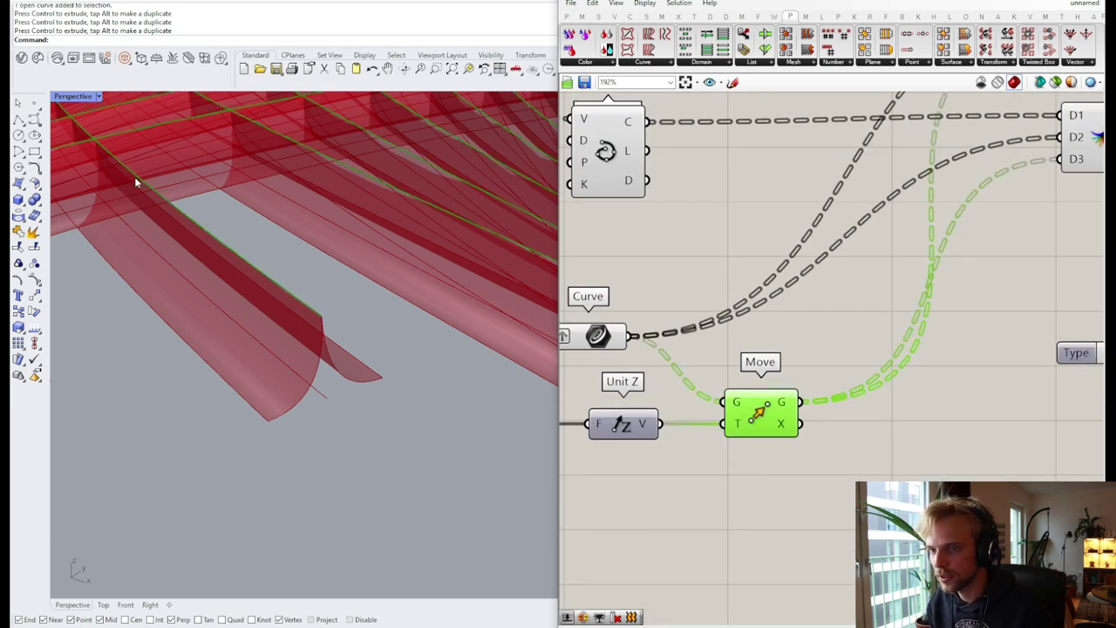
right_drag(854, 478, 807, 431)
click(809, 432)
click(723, 347)
click(819, 421)
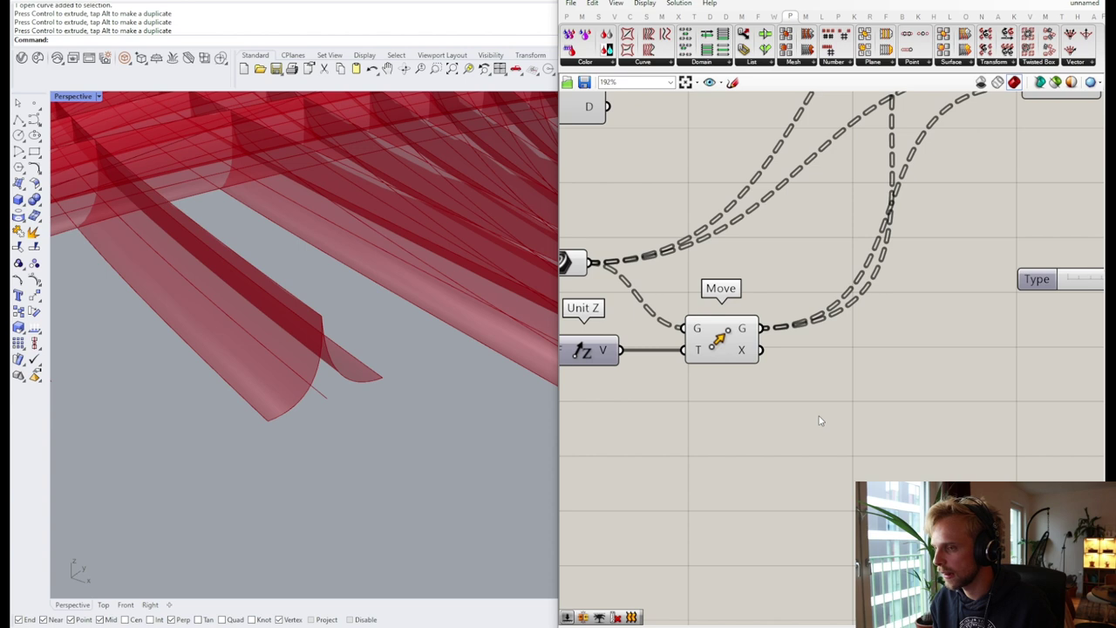
double_click(819, 420)
text(off)
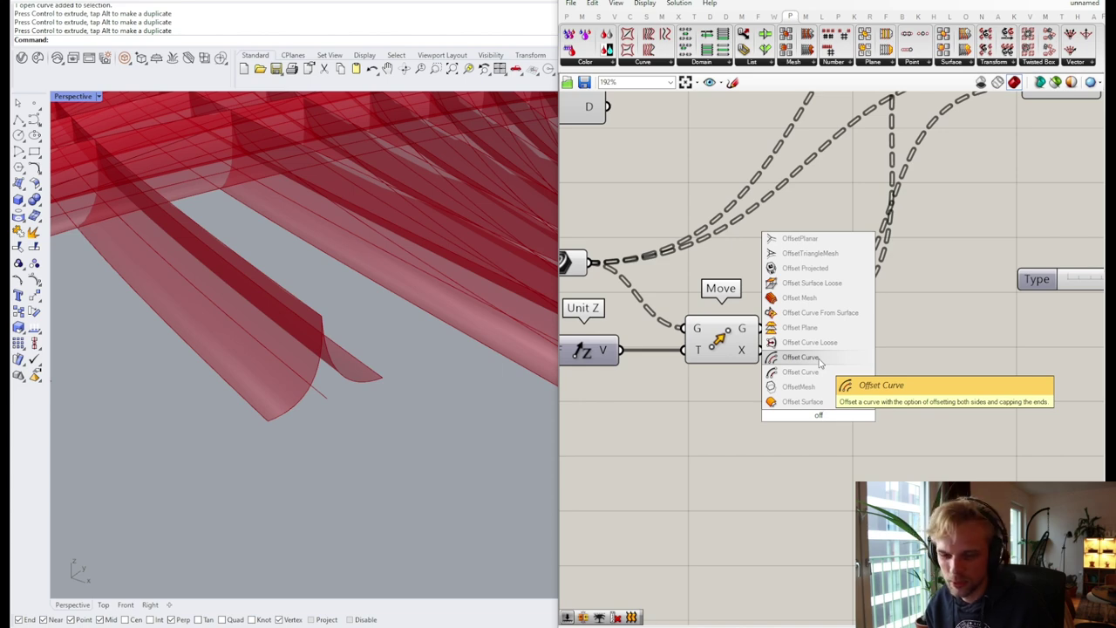
key(Escape)
Step: Disable the preview of the centre Curve, Unit Z, Move, both Interpolate and both Merge components
scroll(818, 358, down, 5)
drag(785, 481, 600, 351)
key(space)
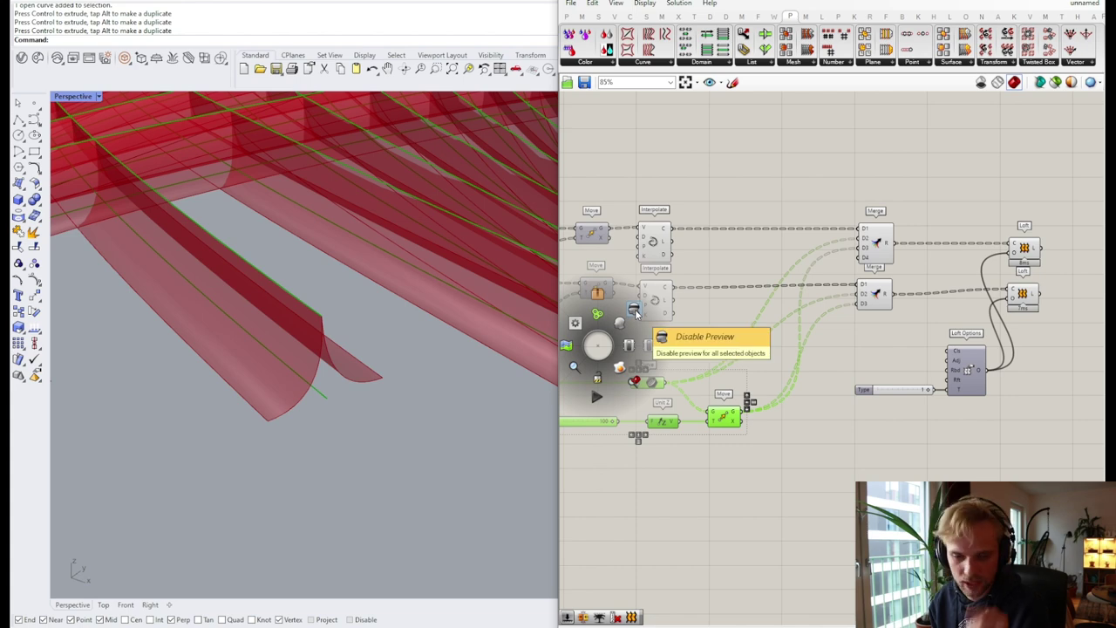
click(635, 312)
drag(900, 340, 655, 193)
middle_click(655, 193)
click(693, 159)
click(935, 227)
Step: Disable the preview of the earlier components upstream of the strip curves, including the grouped ones
right_drag(935, 227, 717, 235)
scroll(720, 240, down, 8)
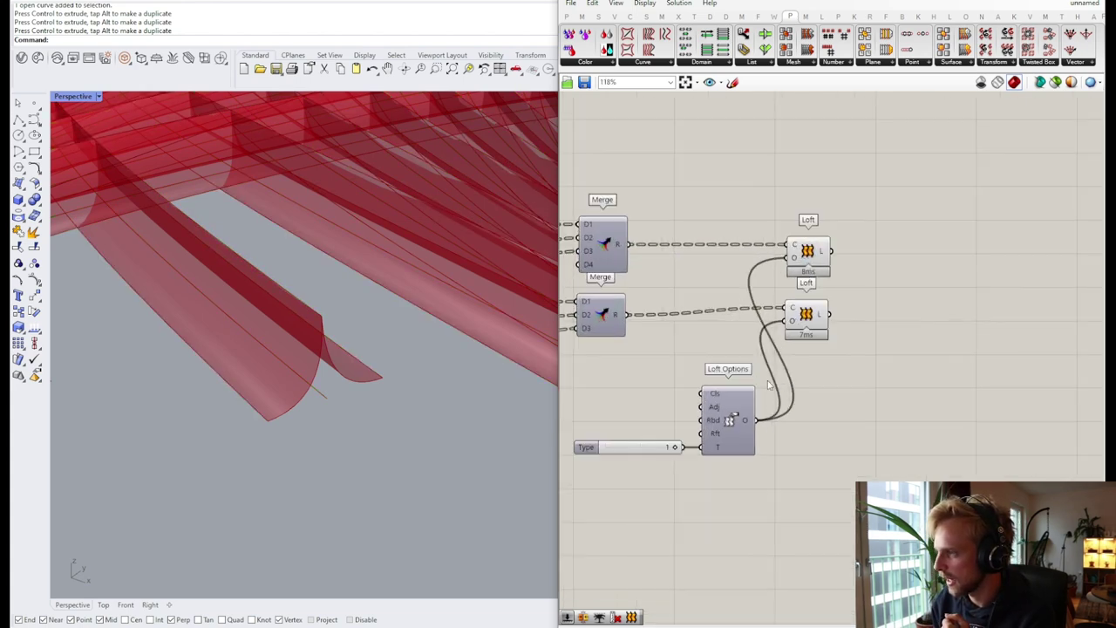
drag(876, 449, 575, 218)
middle_click(663, 222)
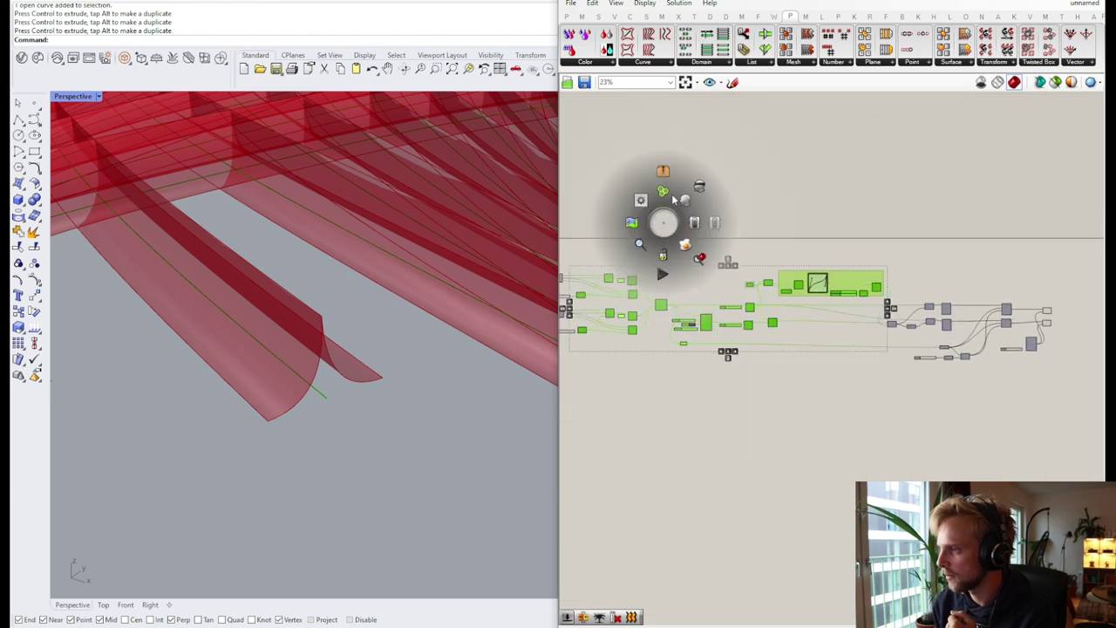
click(700, 188)
click(1029, 269)
Step: Add a Brep Join component beyond the Lofts and connect both Loft outputs to its breps input
right_drag(1070, 316, 815, 305)
scroll(815, 305, up, 5)
scroll(729, 305, up, 3)
click(745, 291)
click(745, 345)
click(820, 299)
double_click(845, 342)
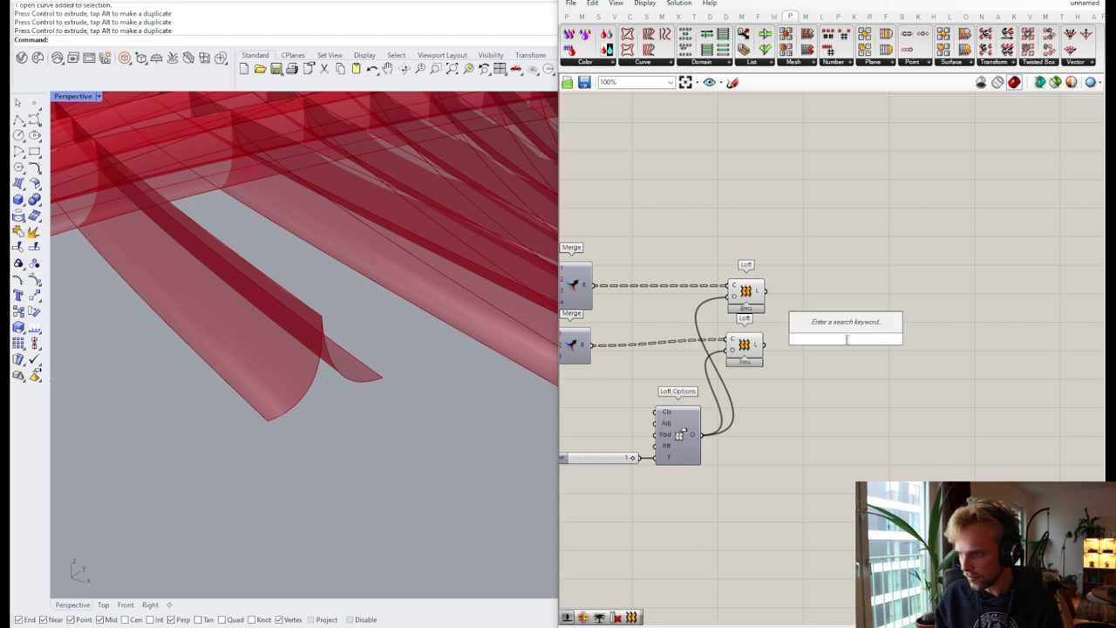
text(brep join)
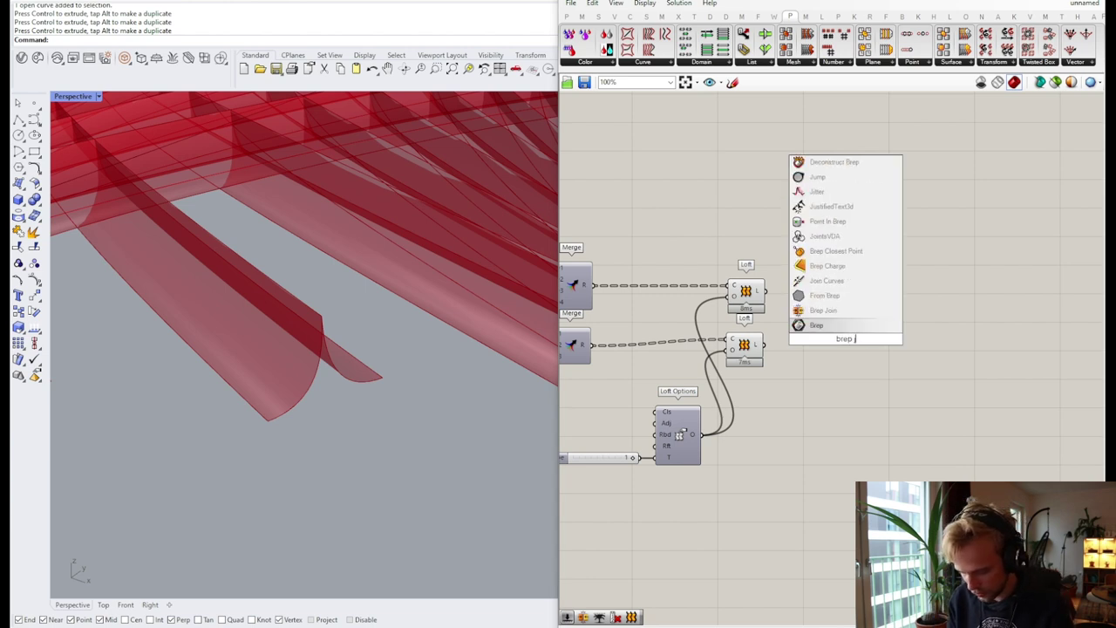
key(Return)
scroll(779, 281, up, 4)
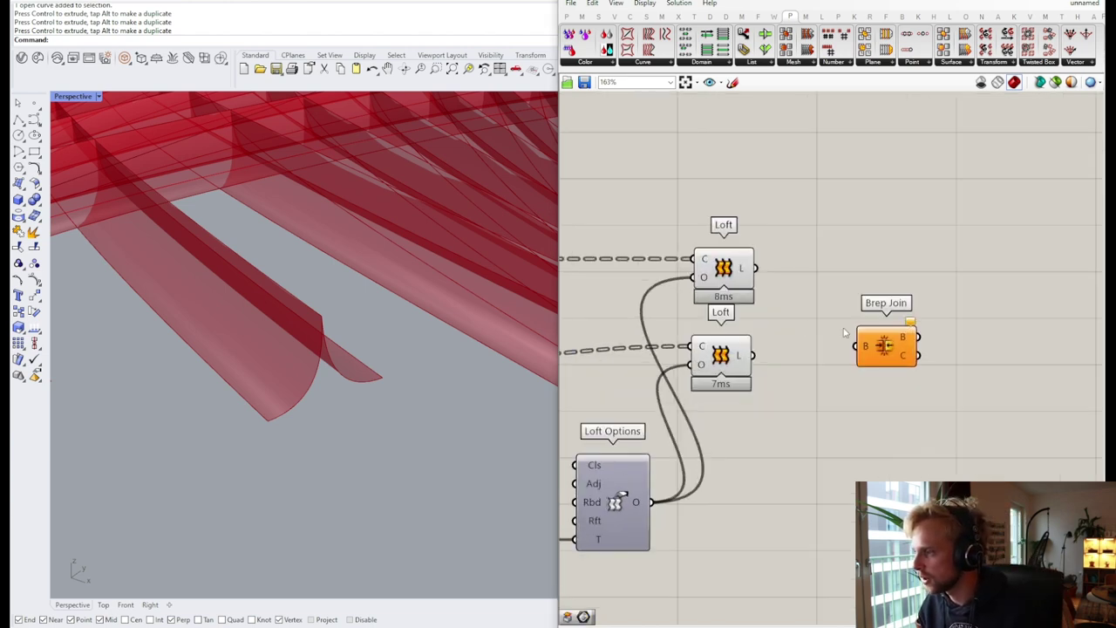
drag(752, 266, 835, 318)
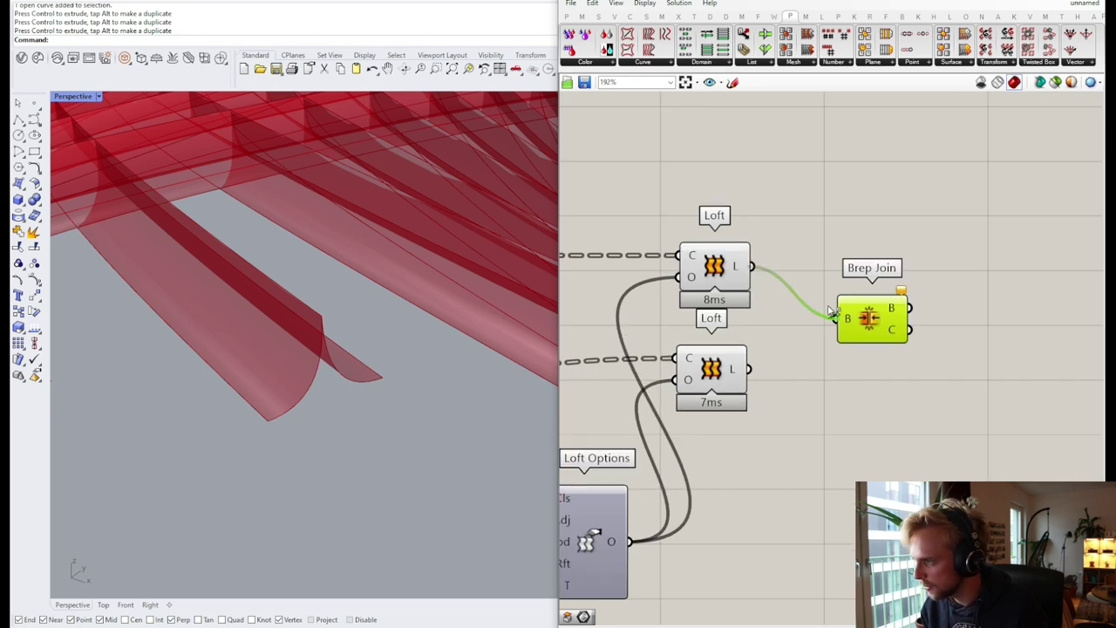
shift+drag(748, 368, 875, 332)
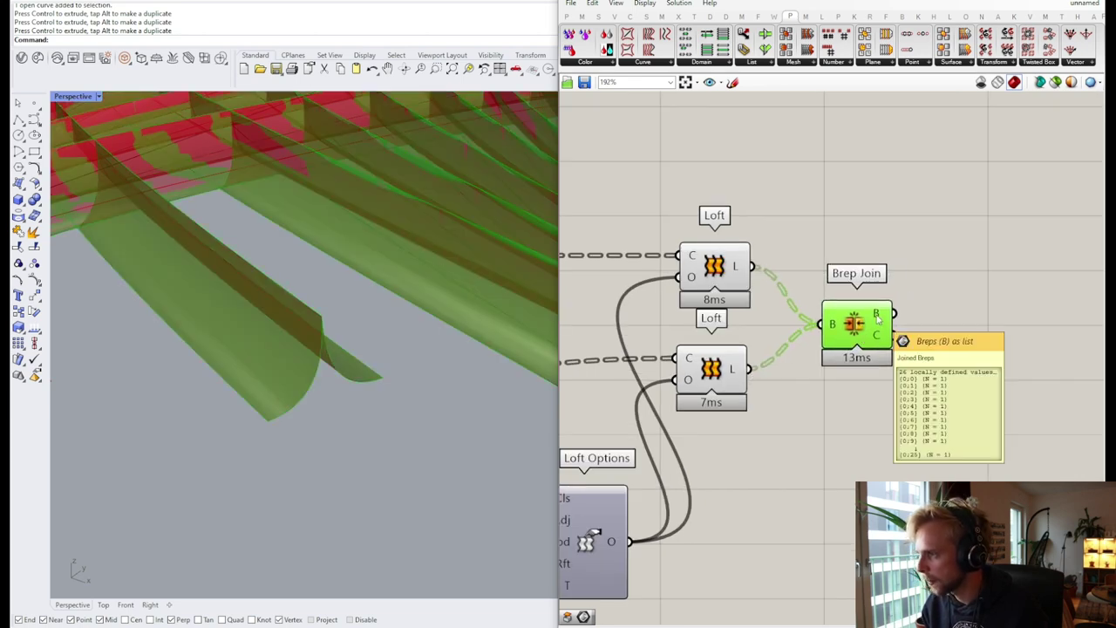
Step: Disable the preview of both Loft components so only the joined strips are displayed
drag(758, 434, 687, 229)
scroll(693, 211, up, 1)
middle_click(691, 214)
click(726, 178)
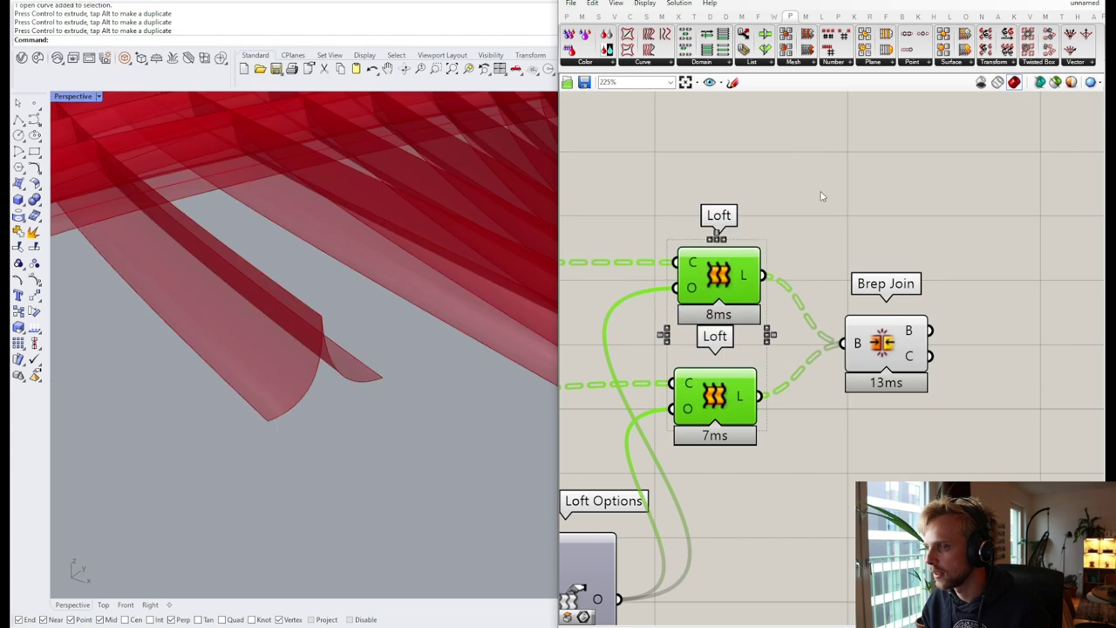
click(798, 192)
Step: Add a Mirror component and connect the joined breps to its geometry input
scroll(863, 228, down, 4)
right_drag(944, 320, 813, 327)
double_click(838, 340)
text(mirr)
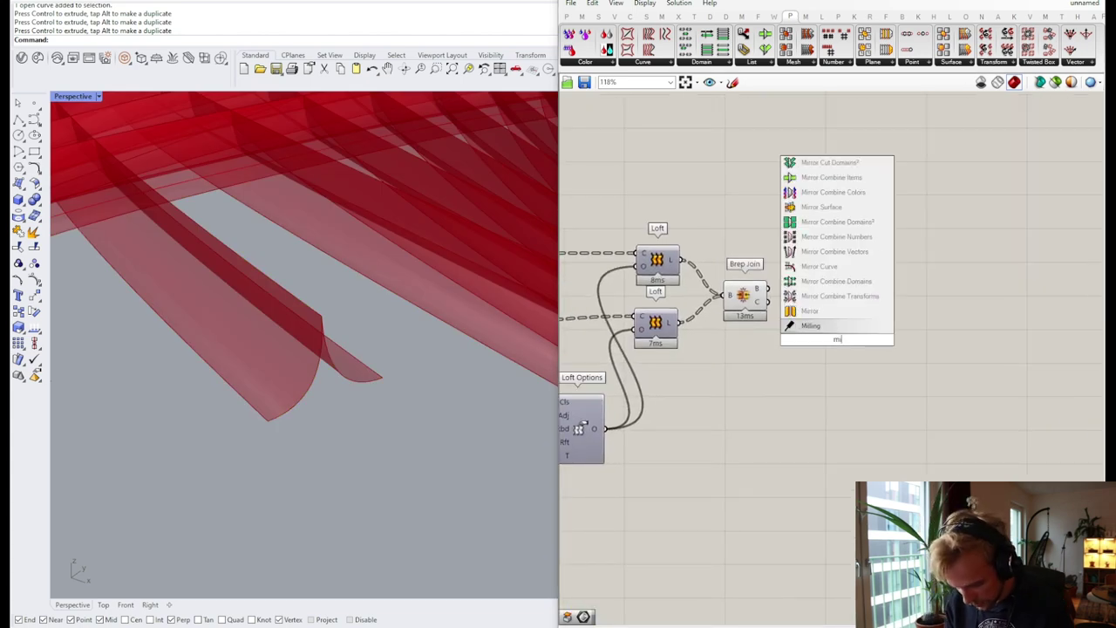
click(809, 326)
scroll(837, 344, up, 2)
drag(761, 279, 842, 308)
scroll(753, 272, up, 1)
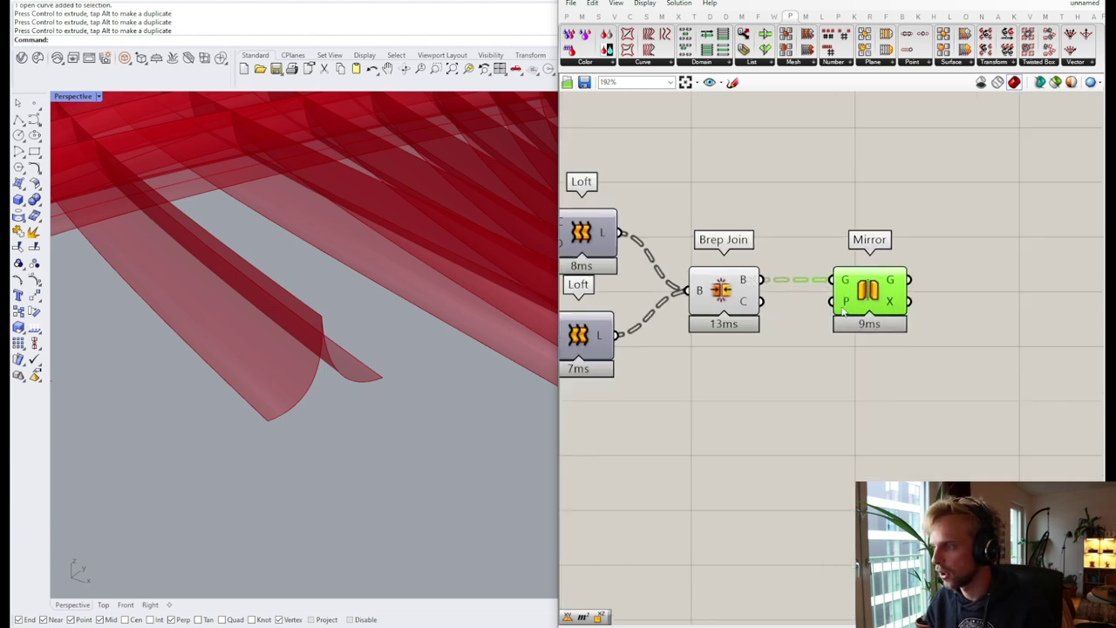
Step: Add an XY Plane component, connect it to Mirror's plane input, and space the plane and Mirror apart
double_click(789, 384)
text(x)
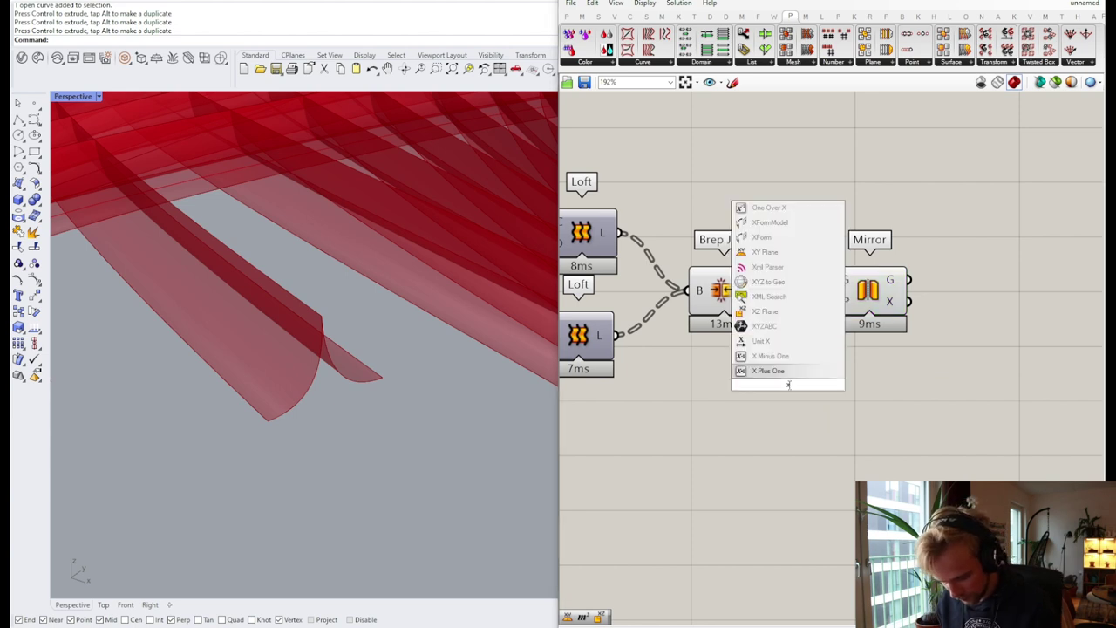
text(y)
key(Return)
drag(821, 384, 844, 316)
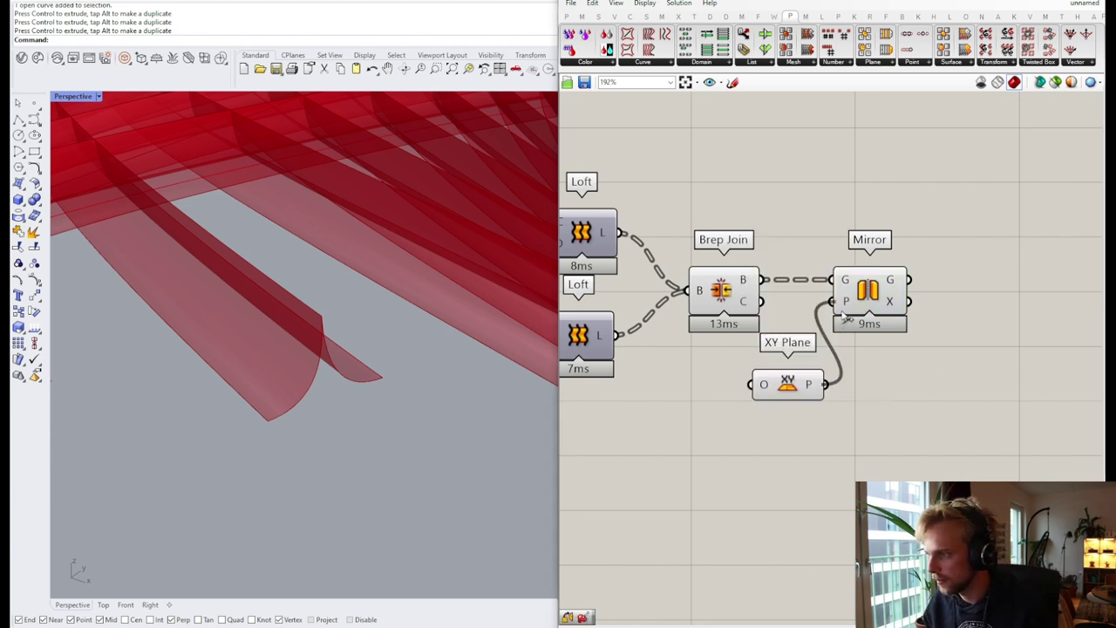
drag(787, 385, 735, 415)
click(921, 334)
right_drag(912, 328, 826, 359)
drag(792, 312, 834, 314)
Step: Hide the Brep Join preview to inspect the mirrored strips alone, and show it again to compare both halves
click(623, 316)
scroll(641, 306, up, 1)
middle_click(640, 306)
click(676, 277)
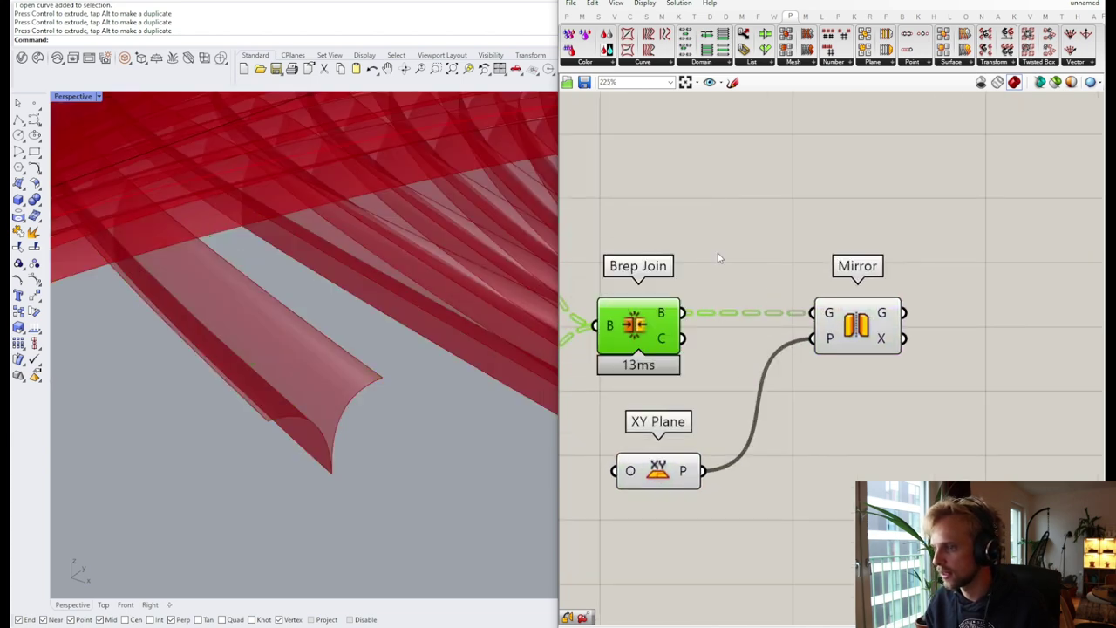
middle_click(652, 322)
click(678, 281)
Step: Lower the Mirror component and add a second Brep Join fed by the first Brep Join's breps and the mirrored geometry
drag(854, 338, 848, 432)
click(831, 319)
double_click(856, 286)
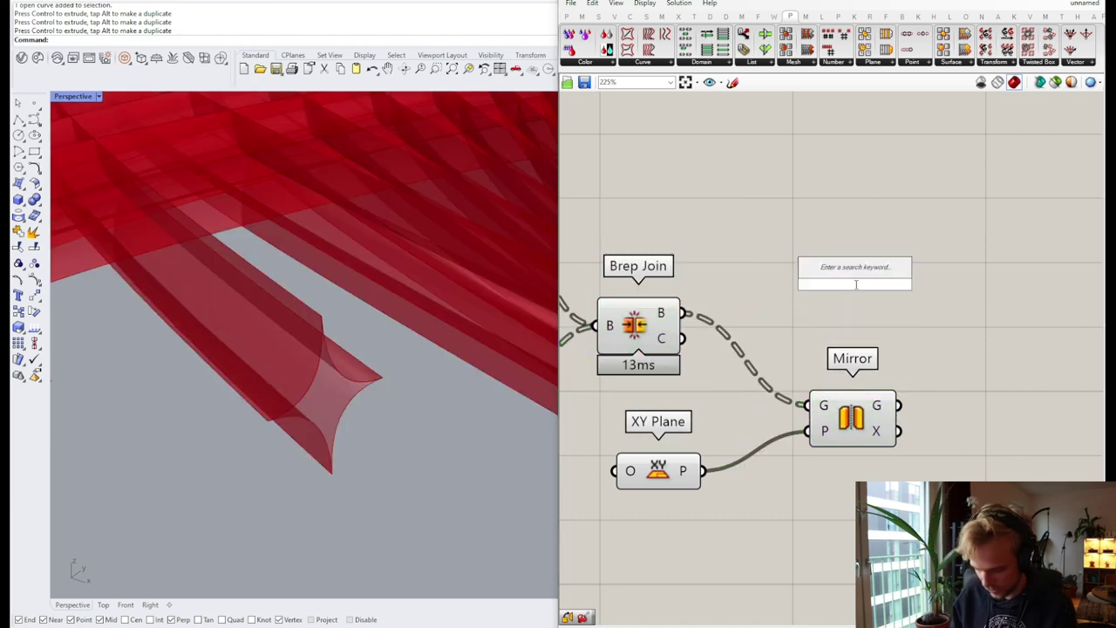
text(brep)
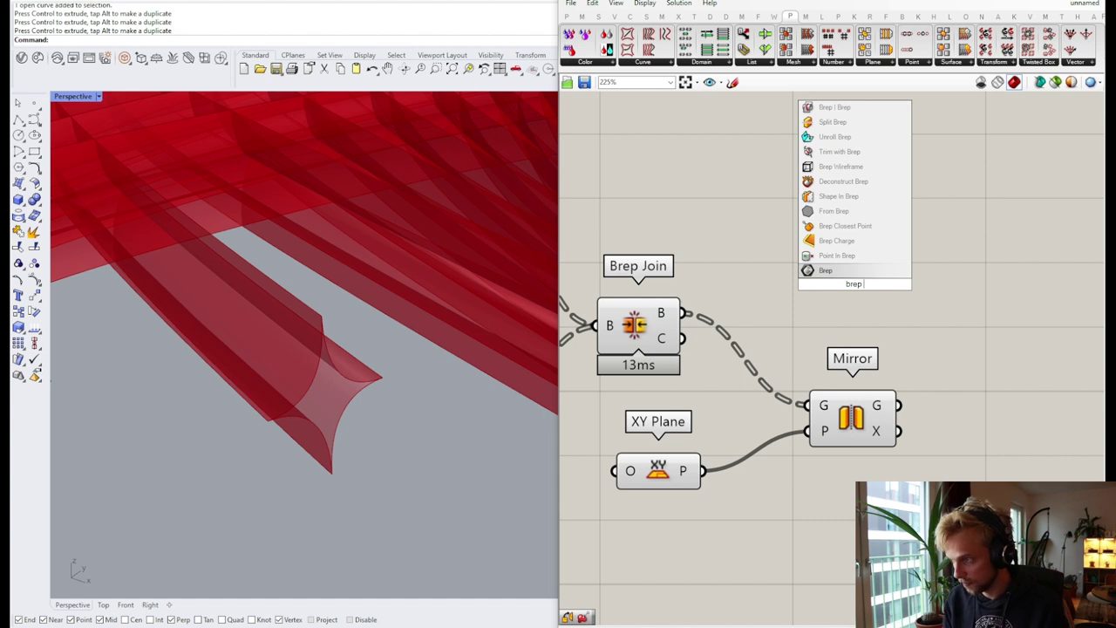
text( join)
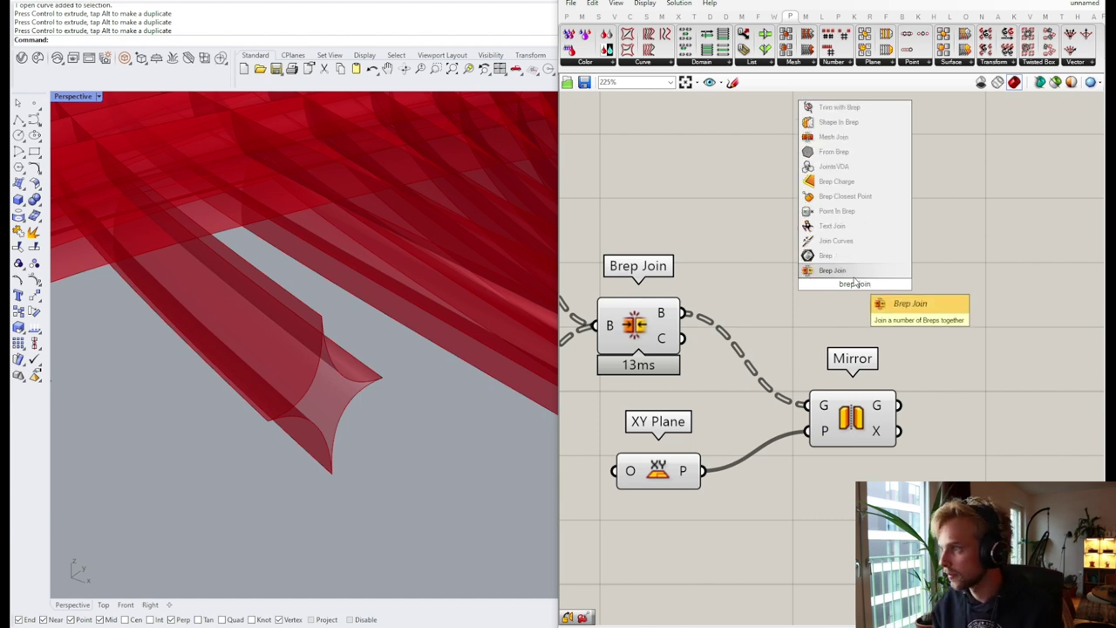
key(Return)
mouse_move(686, 314)
mouse_down()
mouse_move(812, 284)
mouse_move(974, 312)
mouse_up()
drag(898, 406, 927, 322)
Step: Disable the preview of the first Brep Join, XY Plane and Mirror components
drag(922, 473, 648, 305)
middle_click(647, 300)
click(683, 263)
click(776, 215)
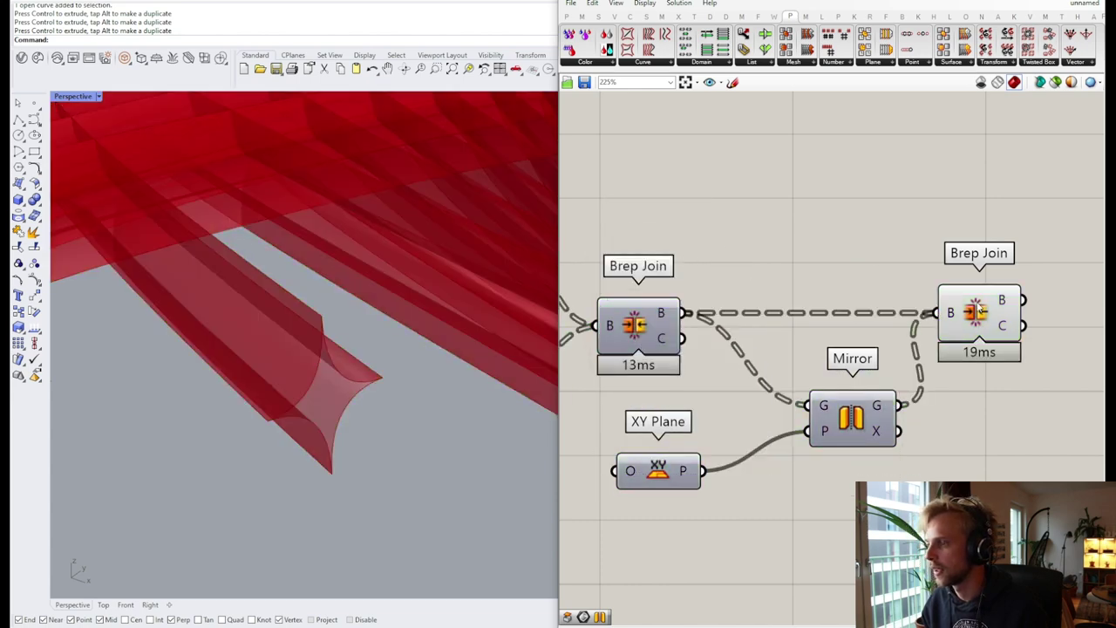
Step: Examine the joined strips and their overall arrangement both close up and as a whole
right_drag(989, 318, 868, 297)
click(875, 293)
scroll(360, 273, down, 10)
click(789, 200)
mouse_move(362, 209)
right_down()
mouse_move(381, 270)
mouse_move(330, 210)
mouse_move(357, 231)
right_up()
scroll(329, 210, up, 8)
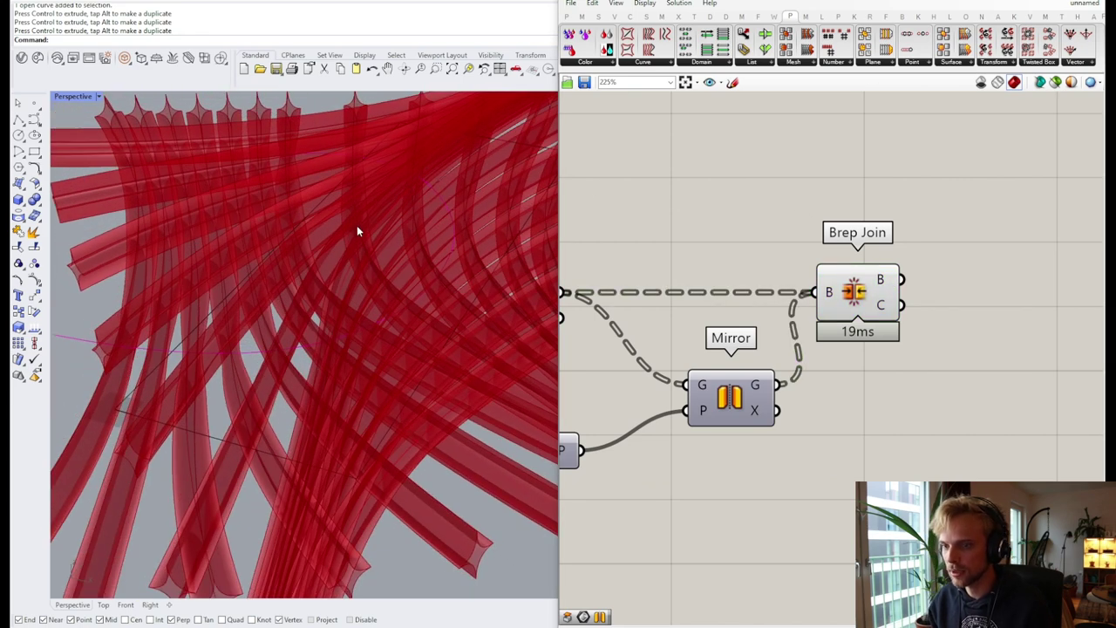
scroll(362, 226, down, 5)
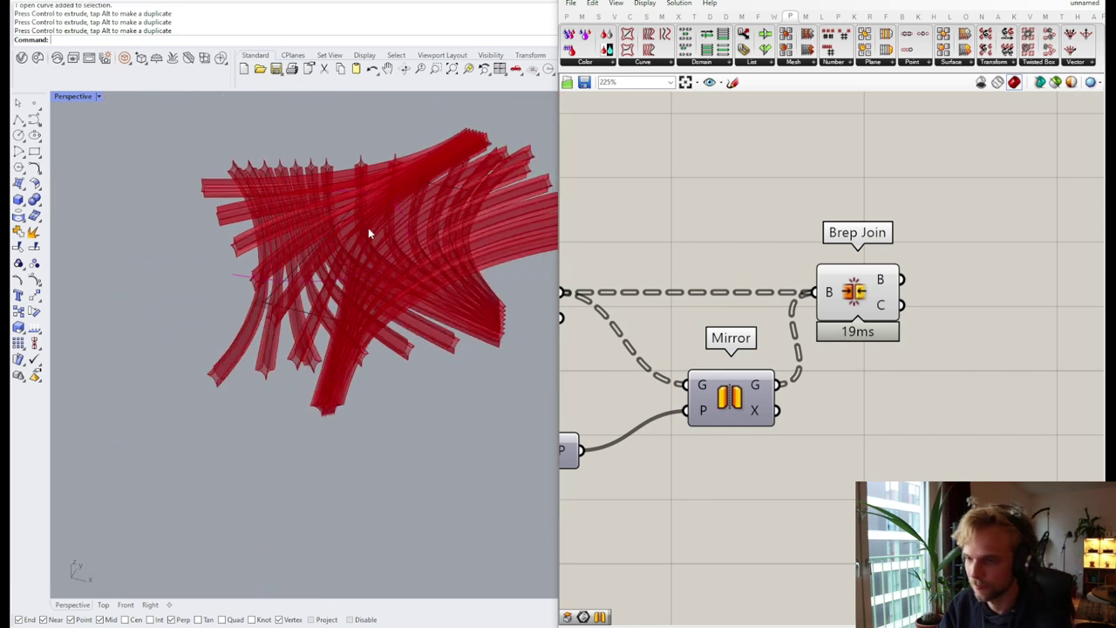
scroll(368, 227, up, 2)
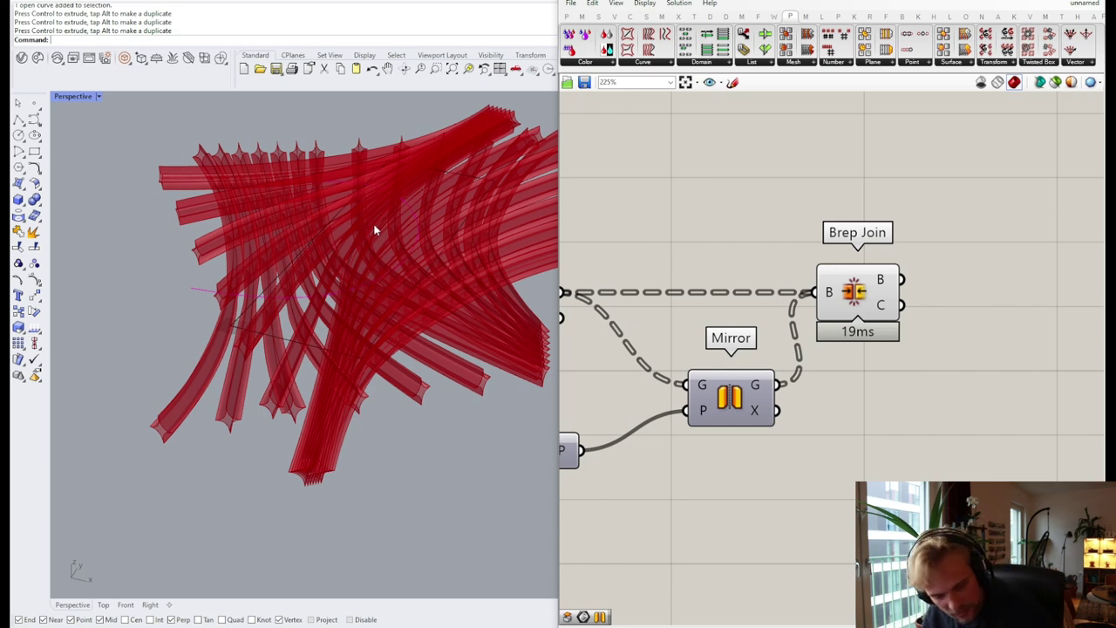
Step: Add a Cap Holes component after the second Brep Join and feed it the joined breps
right_drag(994, 325, 873, 321)
right_drag(287, 311, 419, 297)
scroll(267, 444, up, 6)
double_click(881, 330)
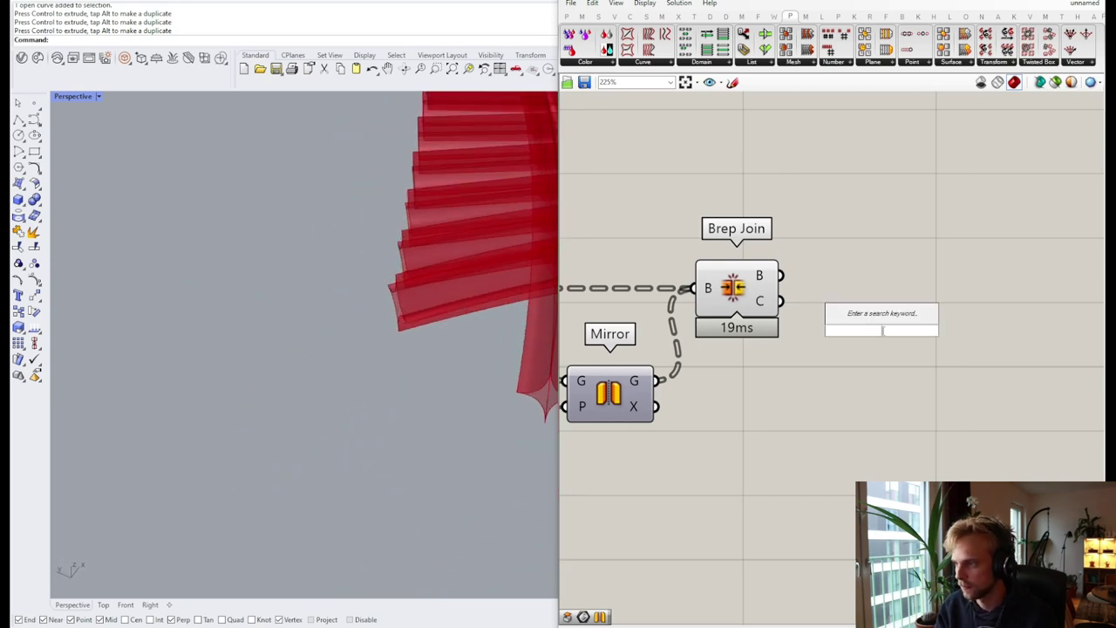
text(cap)
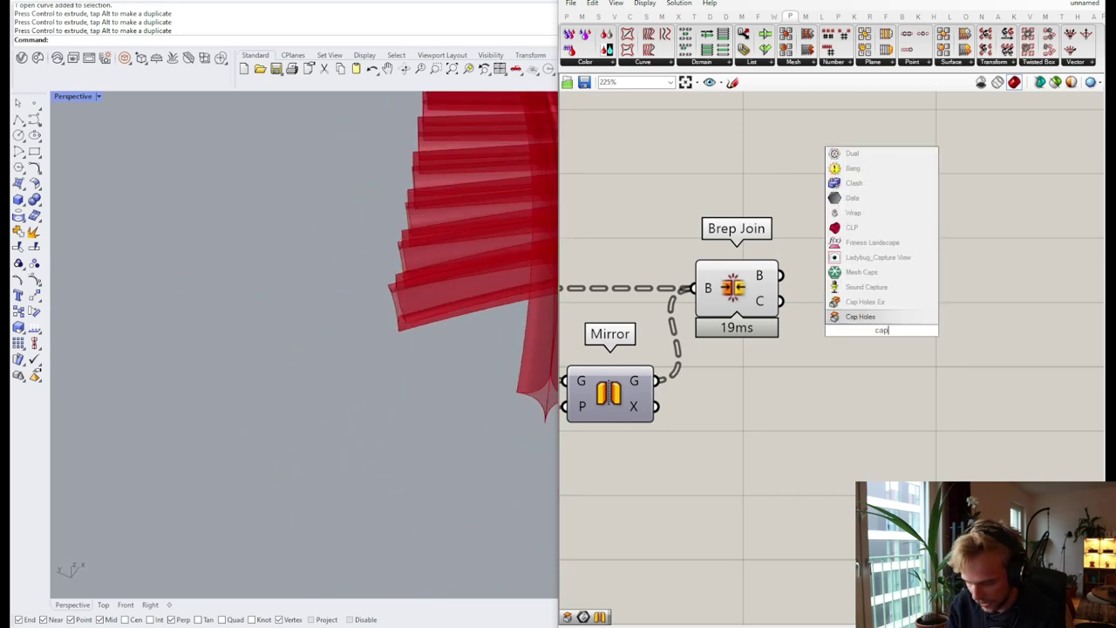
click(872, 318)
drag(781, 275, 879, 286)
Step: Disable the preview of the second Brep Join component
click(737, 291)
middle_click(735, 290)
click(770, 253)
click(809, 256)
Step: Flatten the brep output of the Cap Holes component
right_drag(909, 283, 818, 281)
scroll(818, 282, up, 2)
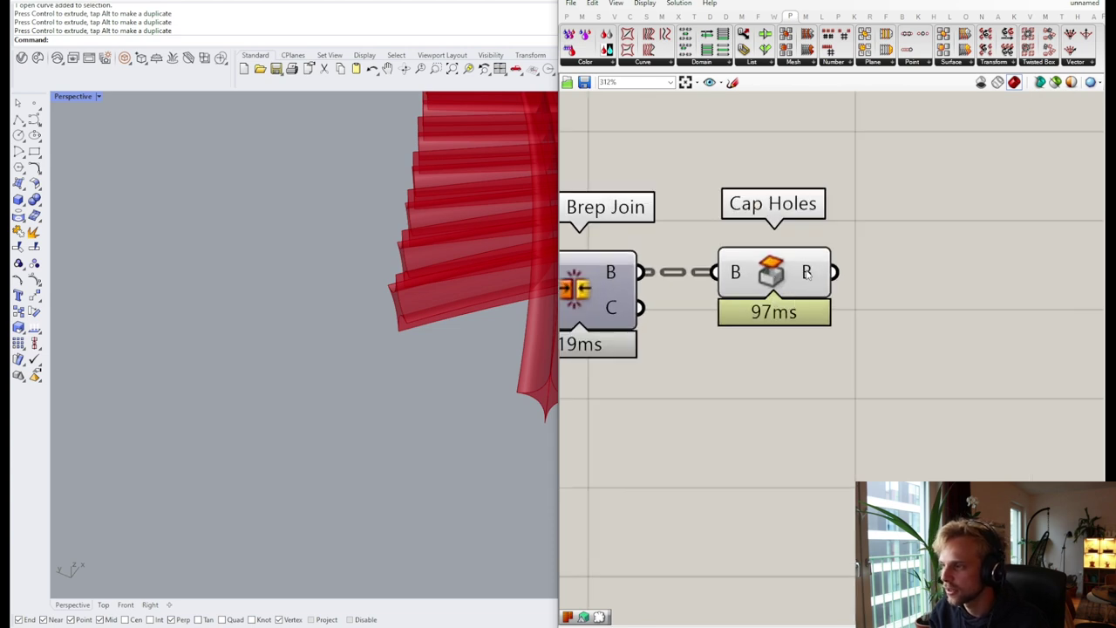
right_click(809, 274)
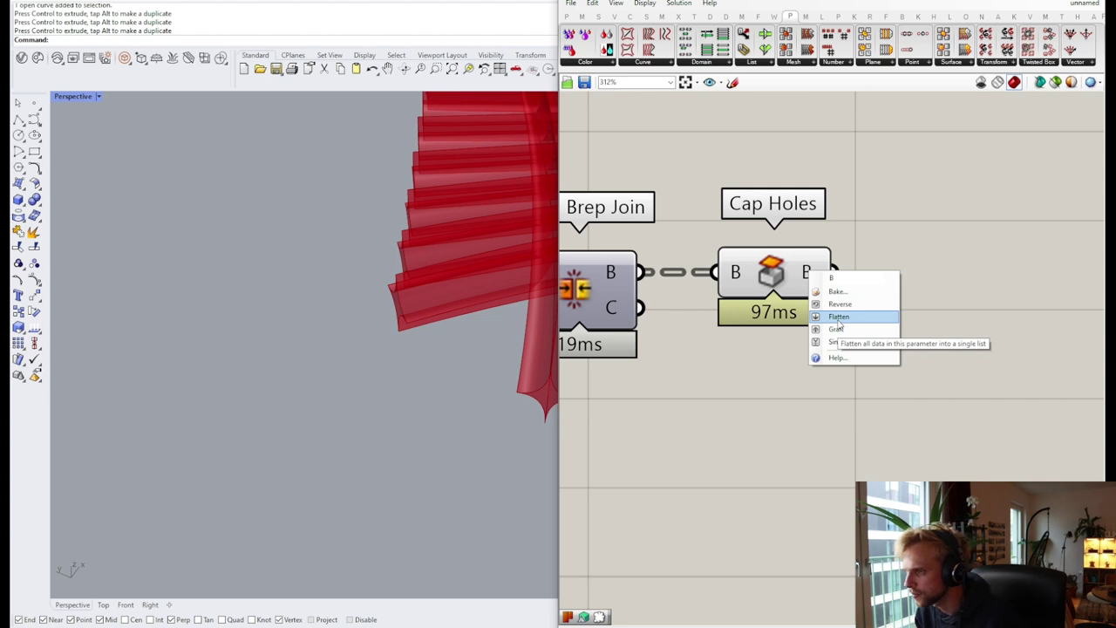
click(750, 291)
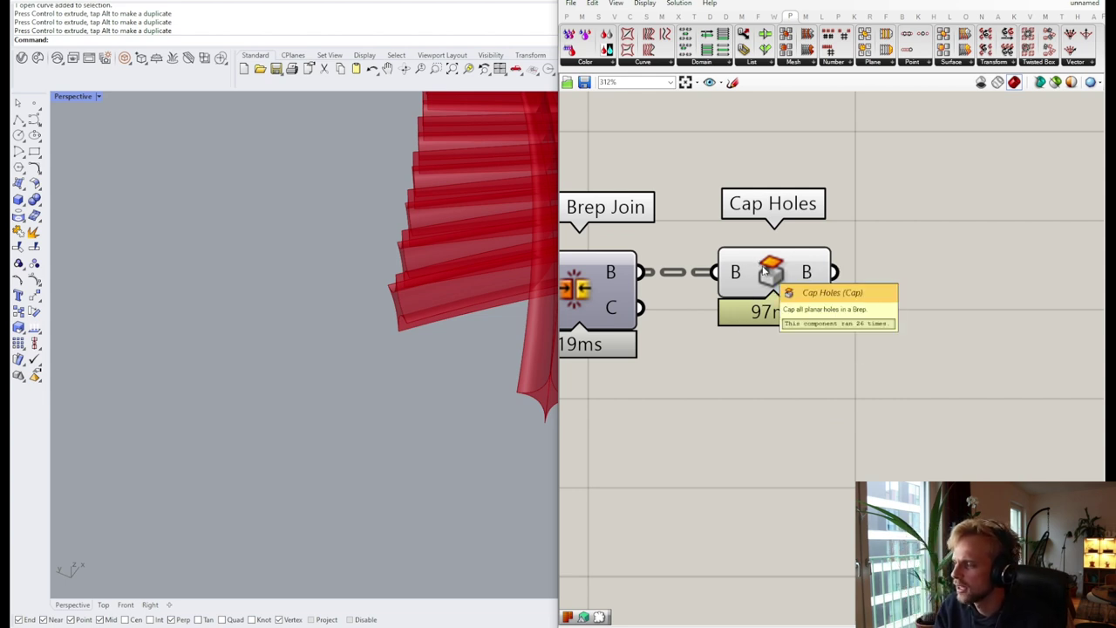
right_click(806, 275)
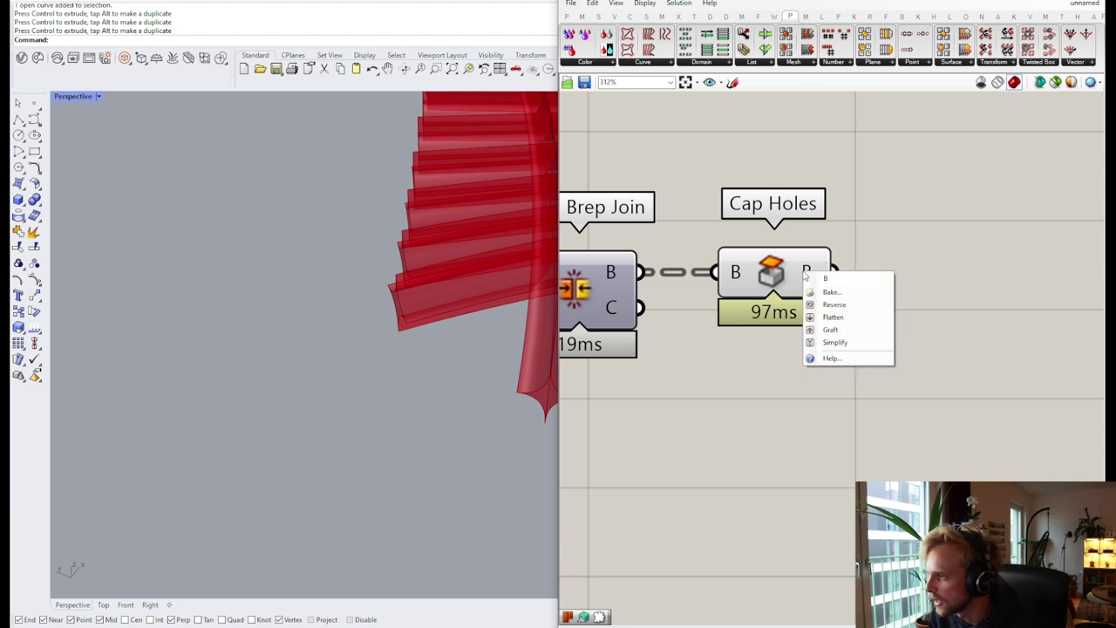
click(826, 316)
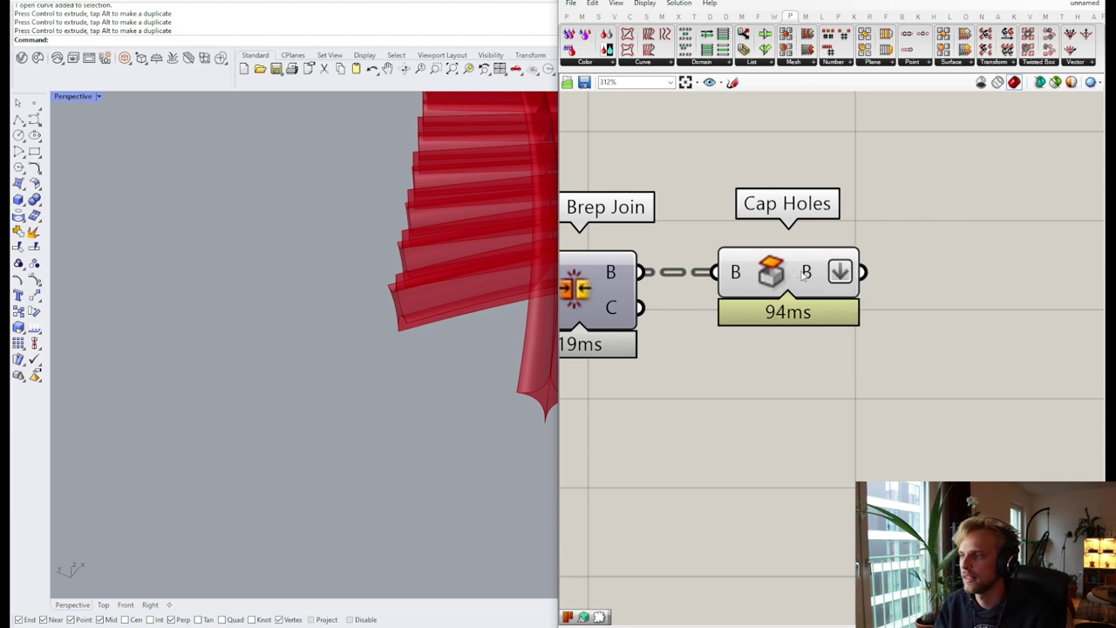
Step: Examine the capped strips as a whole and the chain of components leading to Cap Holes
mouse_move(804, 275)
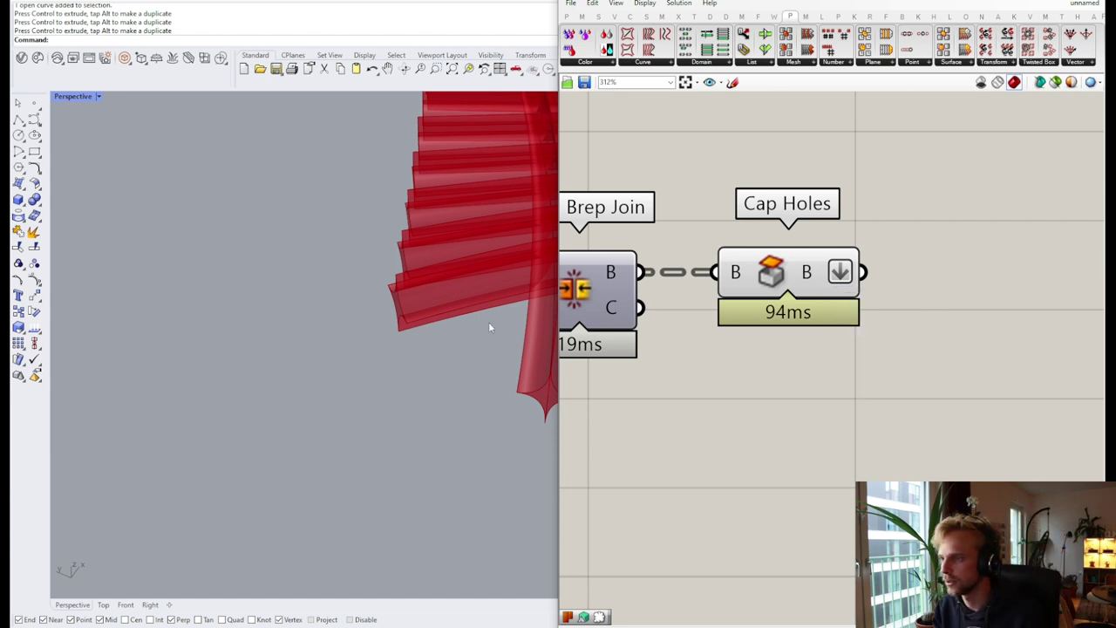
scroll(415, 324, down, 15)
right_drag(414, 325, 355, 396)
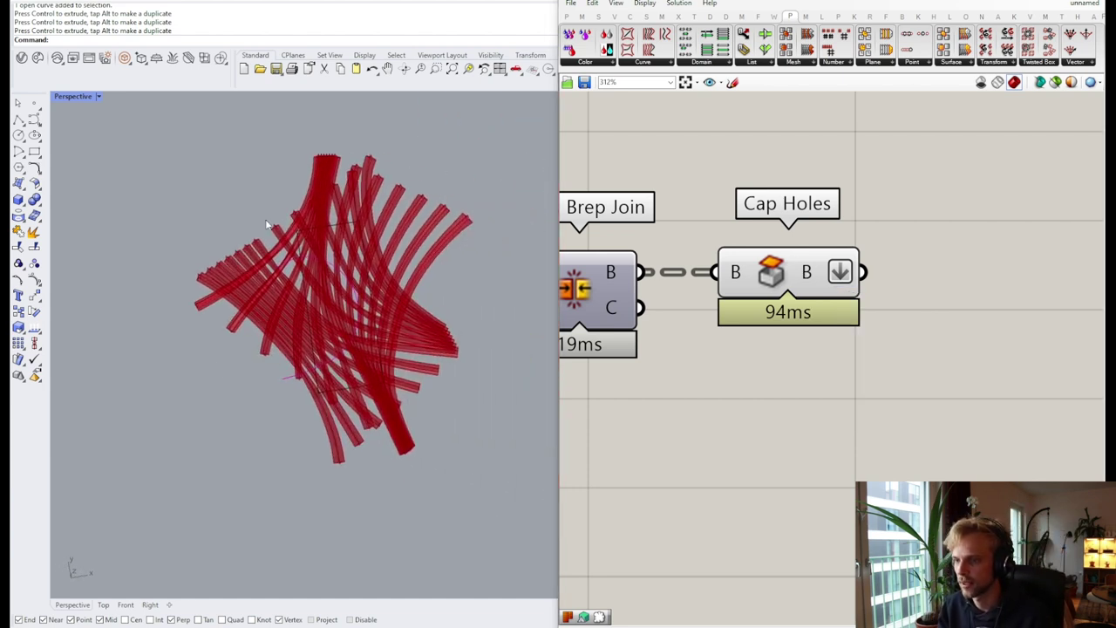
right_drag(369, 300, 322, 281)
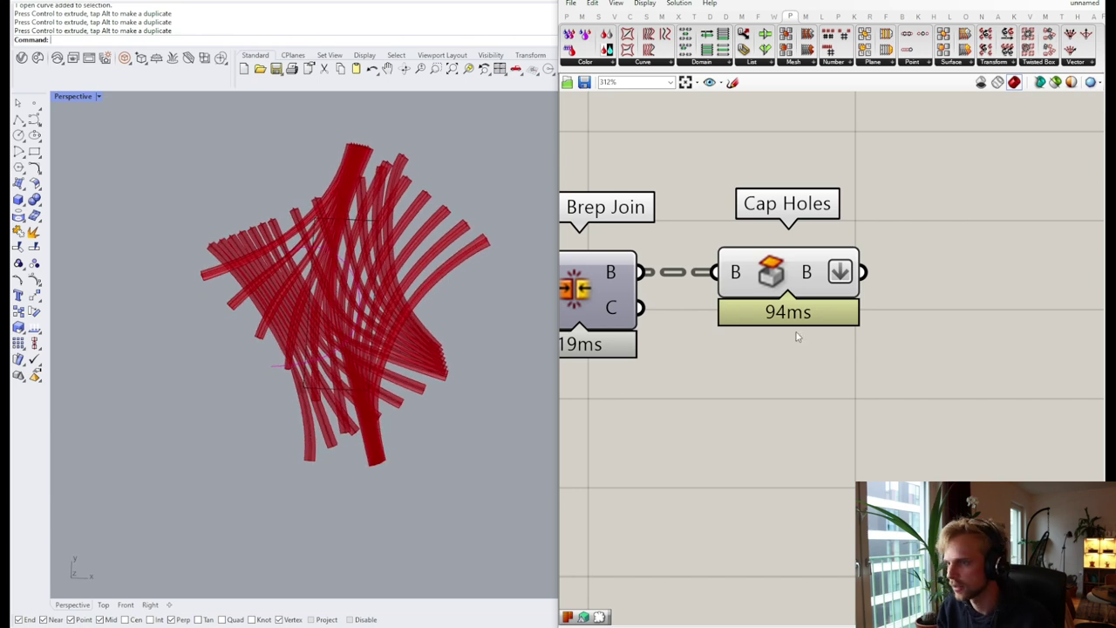
right_drag(797, 340, 717, 358)
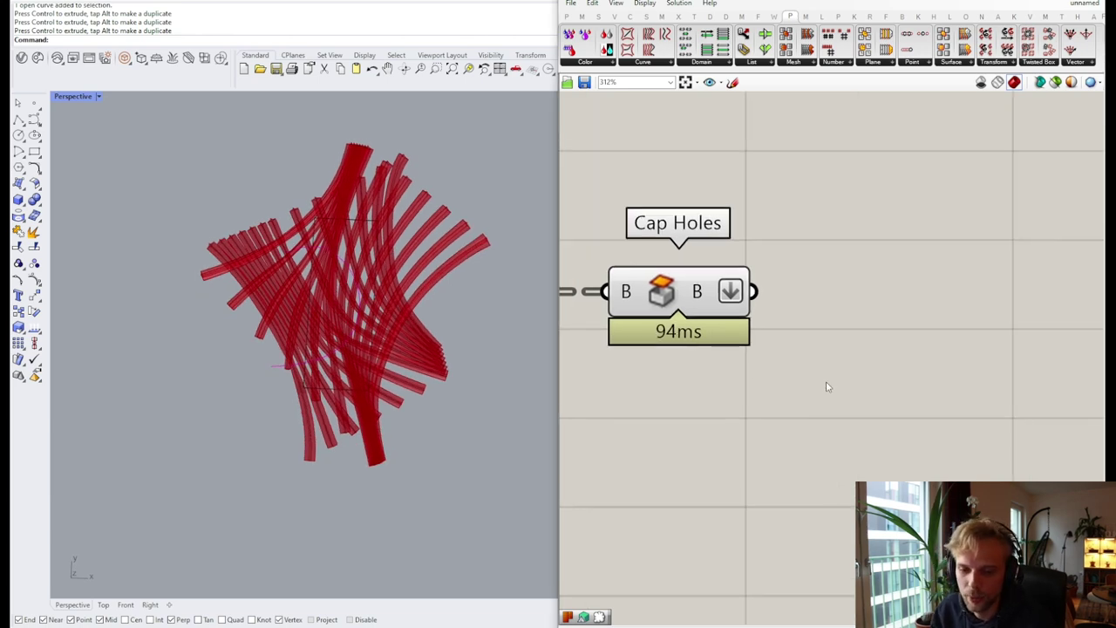
scroll(828, 387, down, 10)
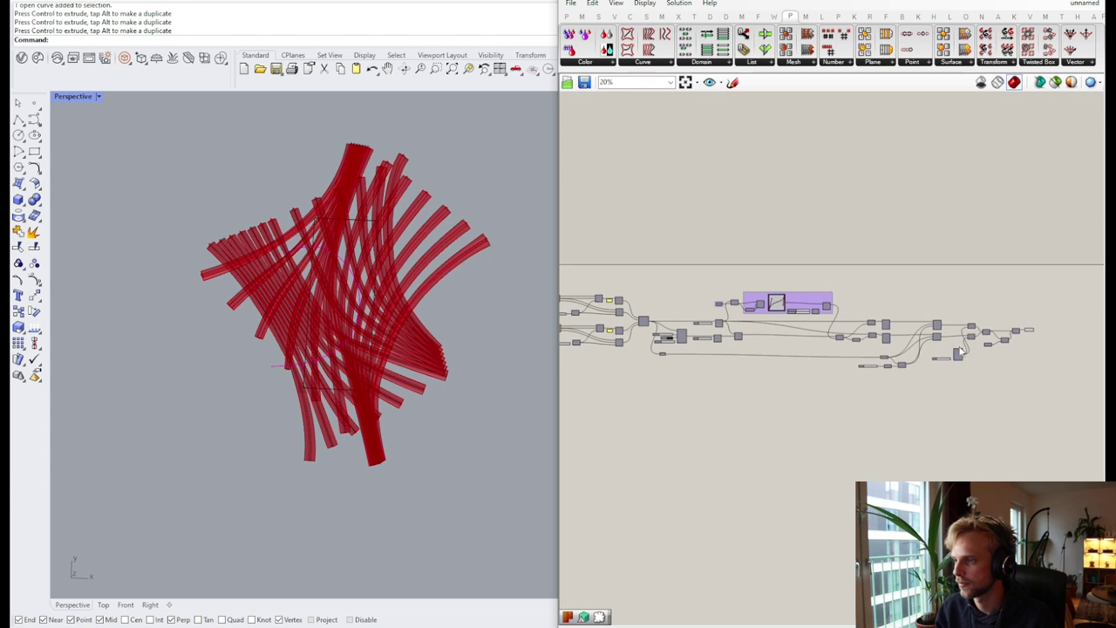
scroll(937, 357, up, 10)
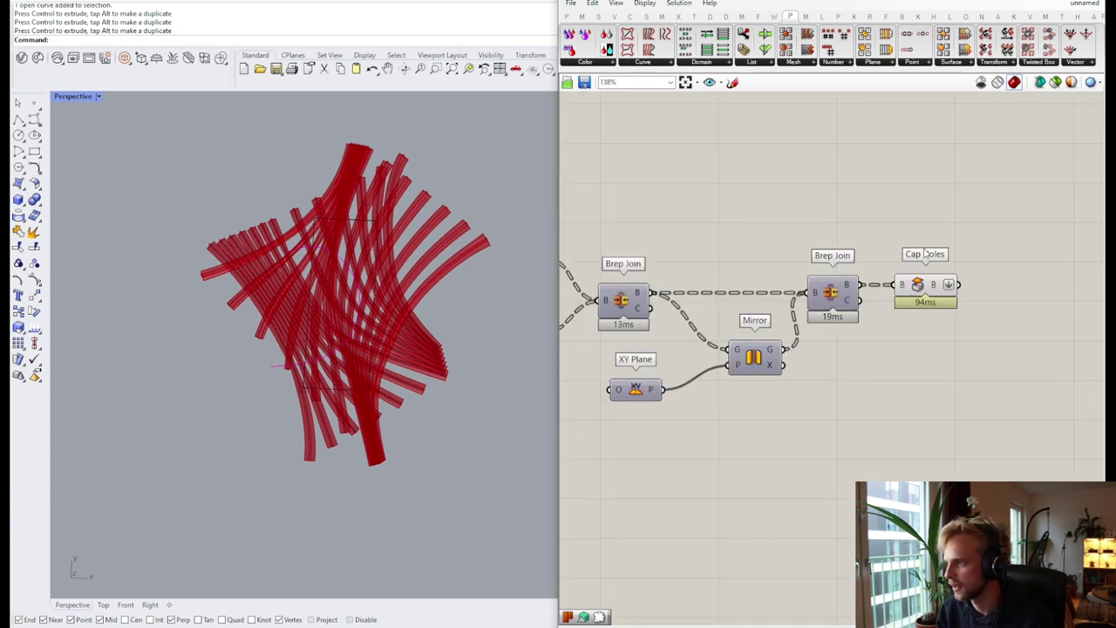
right_drag(928, 277, 756, 278)
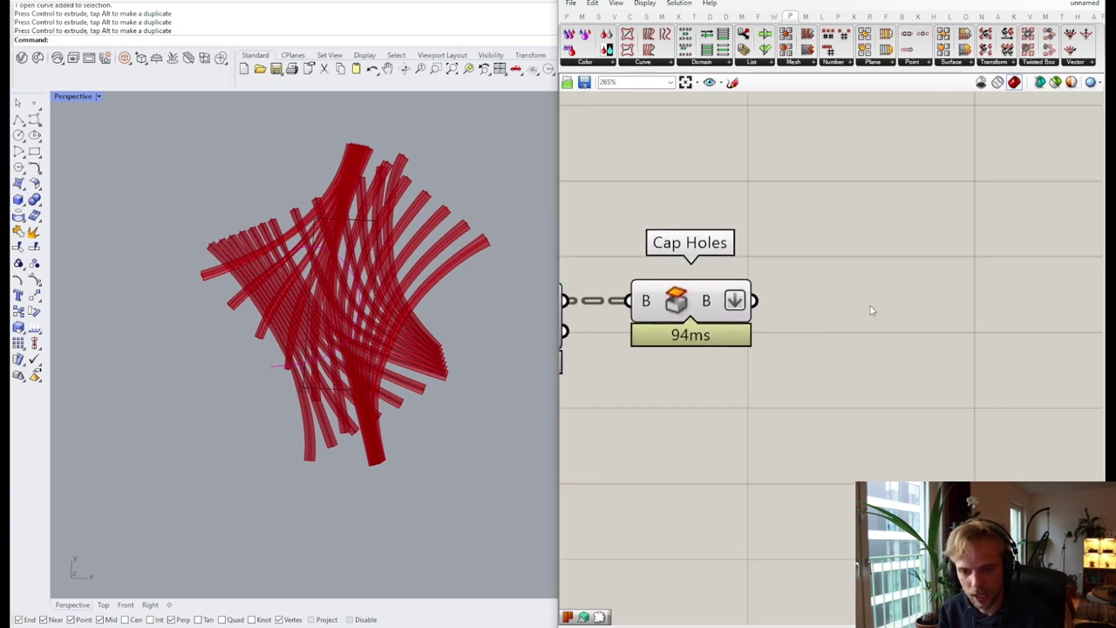
Step: Add a Data Dam component beyond Cap Holes and connect the flattened breps to its input
right_drag(872, 316, 764, 286)
double_click(864, 309)
text(data dam)
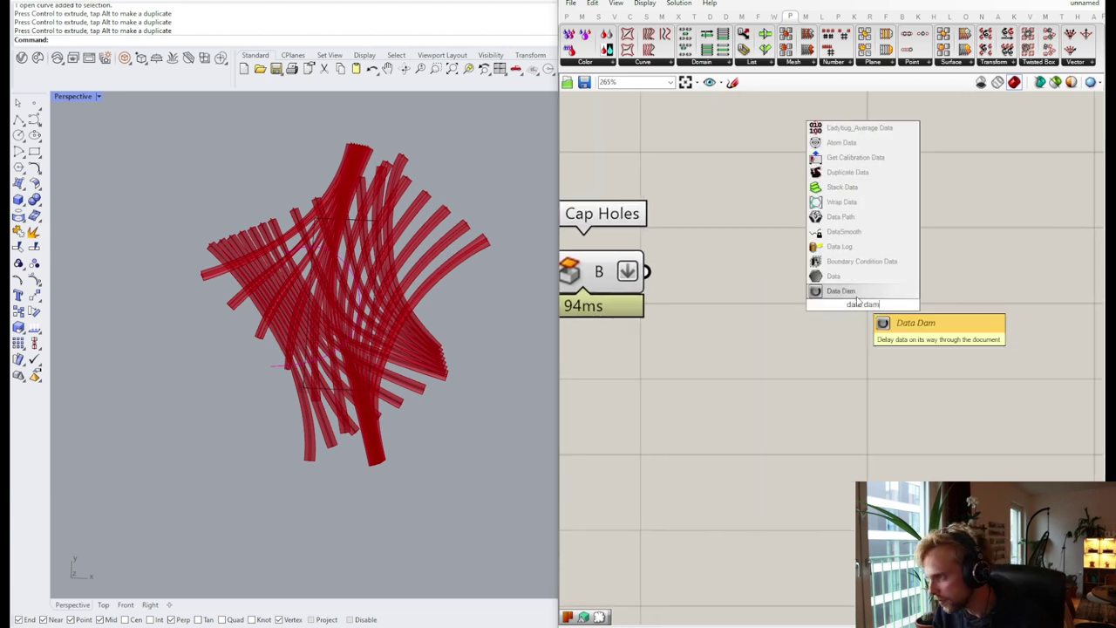
key(Return)
drag(860, 301, 821, 291)
drag(646, 272, 897, 277)
Step: Sketch two freehand vertical lines on the canvas, one before and one after the Data Dam
scroll(891, 274, down, 3)
right_drag(789, 199, 662, 245)
scroll(704, 135, down, 3)
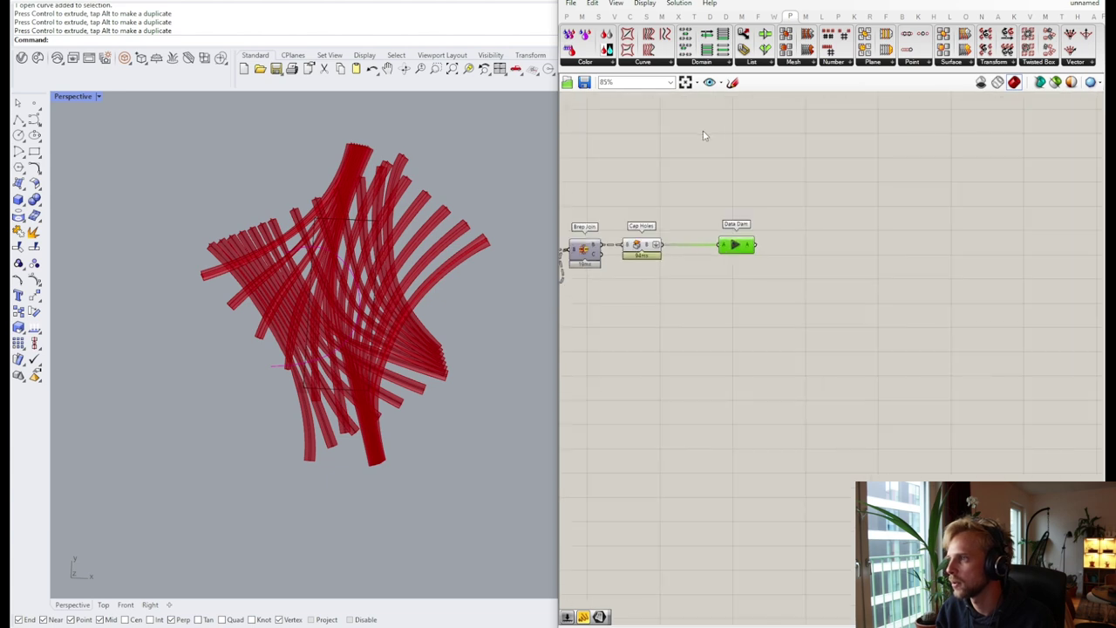
click(732, 83)
drag(703, 132, 721, 389)
drag(789, 126, 799, 380)
click(789, 101)
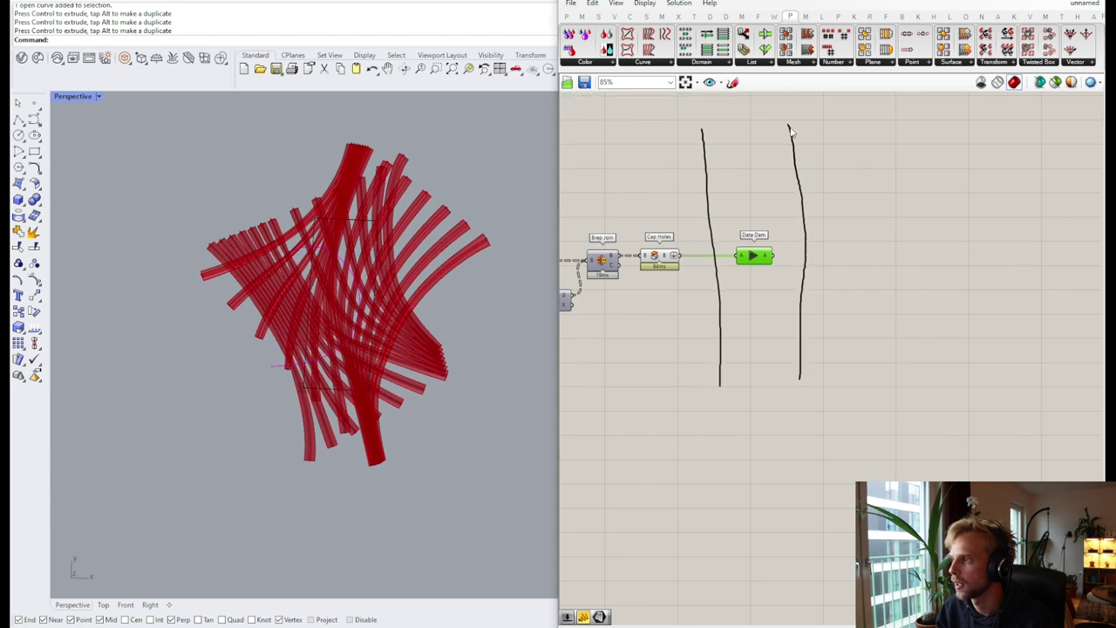
Step: Examine the definition upstream of the Data Dam, highlighting Cap Holes to compare the two sides of the barrier
scroll(759, 221, up, 3)
click(742, 190)
right_drag(612, 297, 702, 324)
drag(695, 375, 636, 273)
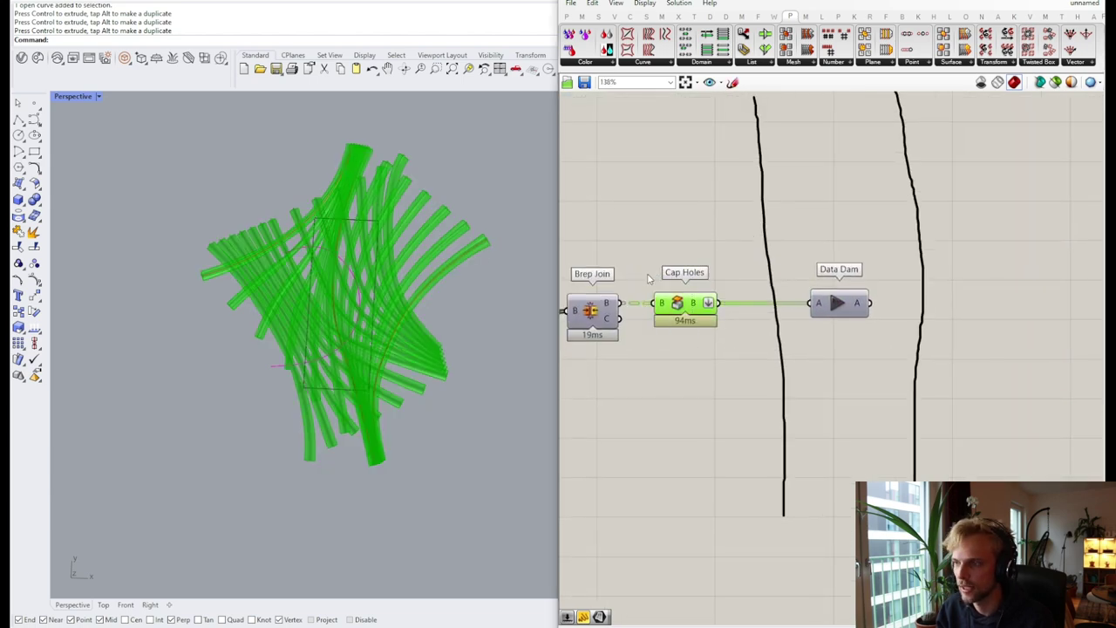
middle_click(647, 272)
scroll(654, 191, down, 8)
right_drag(677, 216, 869, 282)
scroll(871, 262, up, 6)
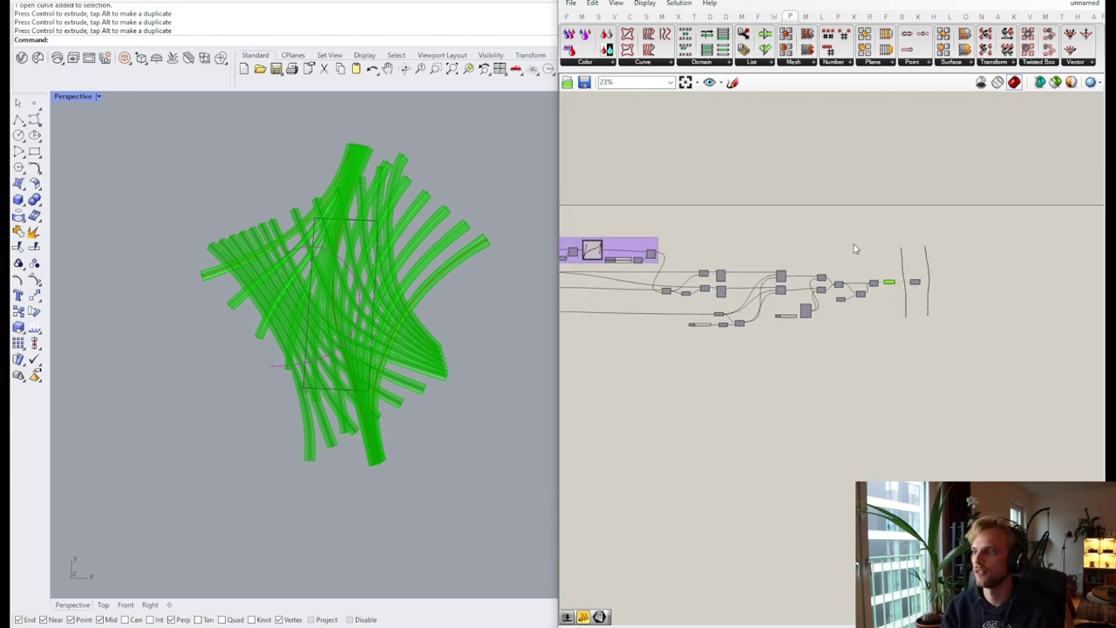
click(809, 210)
scroll(810, 244, up, 2)
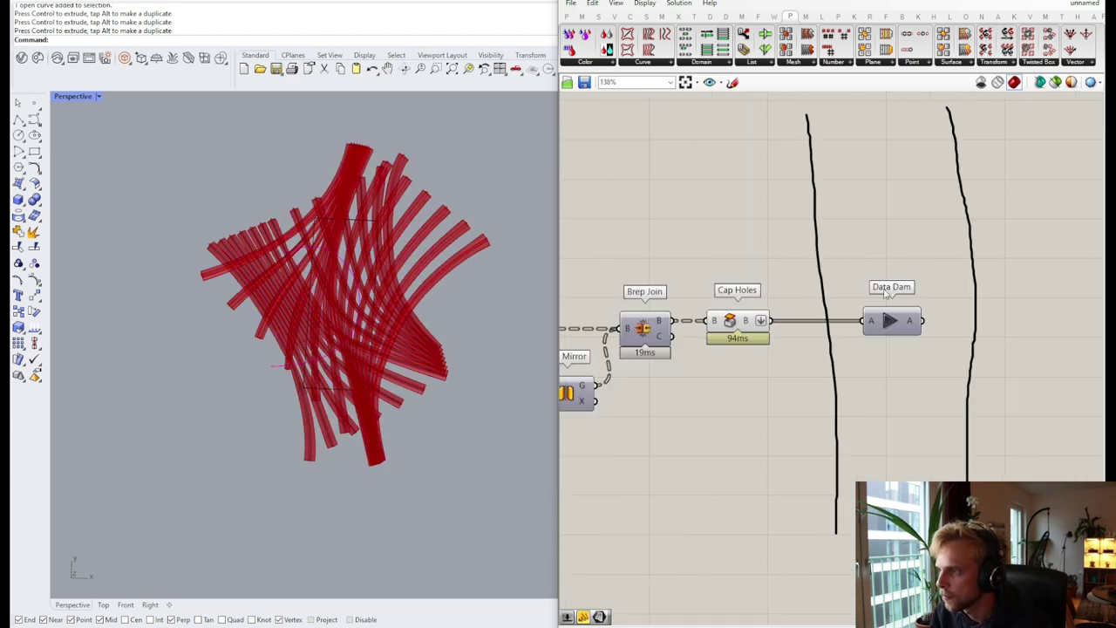
scroll(908, 323, up, 1)
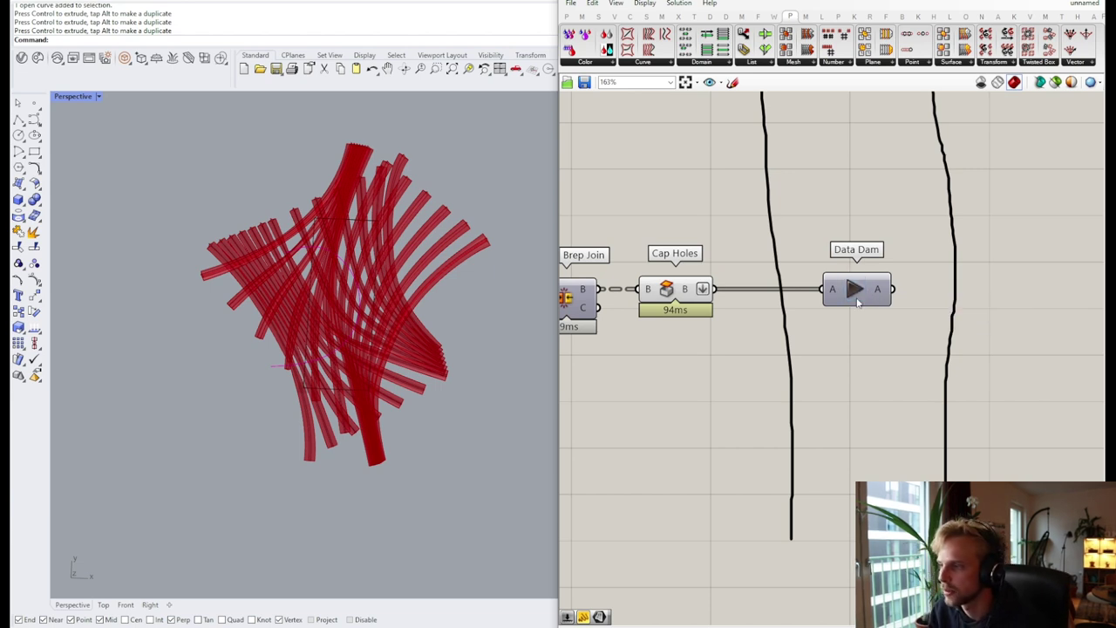
Step: Add a Panel beyond the second sketched line, feed it from the Data Dam's output, and release the held data
double_click(885, 387)
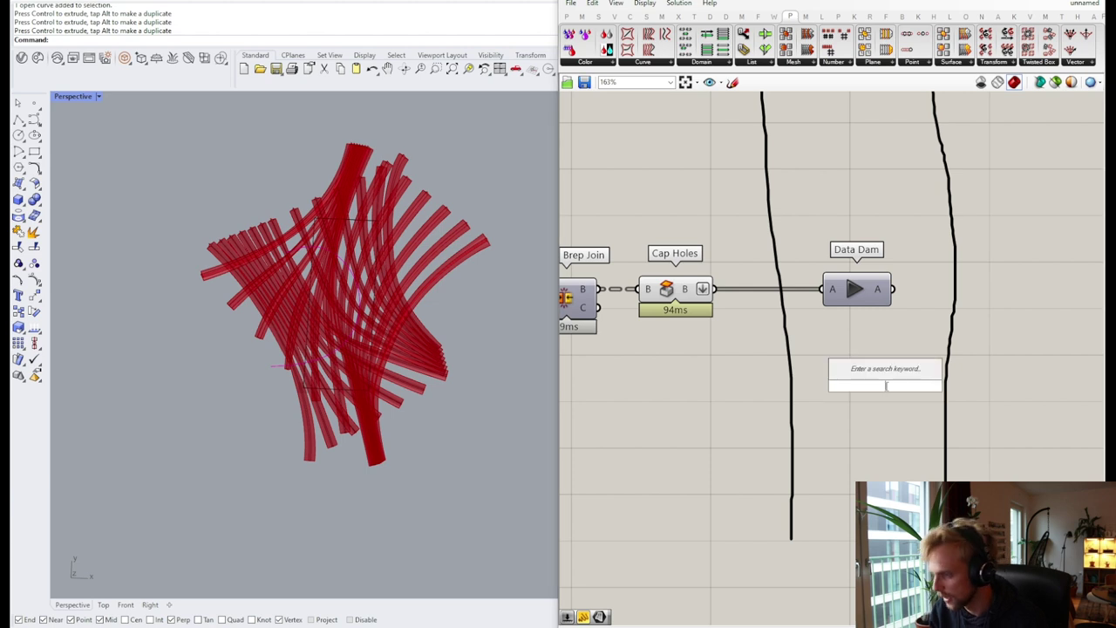
text(panel)
key(Return)
drag(892, 292, 809, 384)
drag(871, 400, 1072, 296)
right_drag(1050, 302, 961, 318)
drag(980, 313, 976, 325)
click(758, 307)
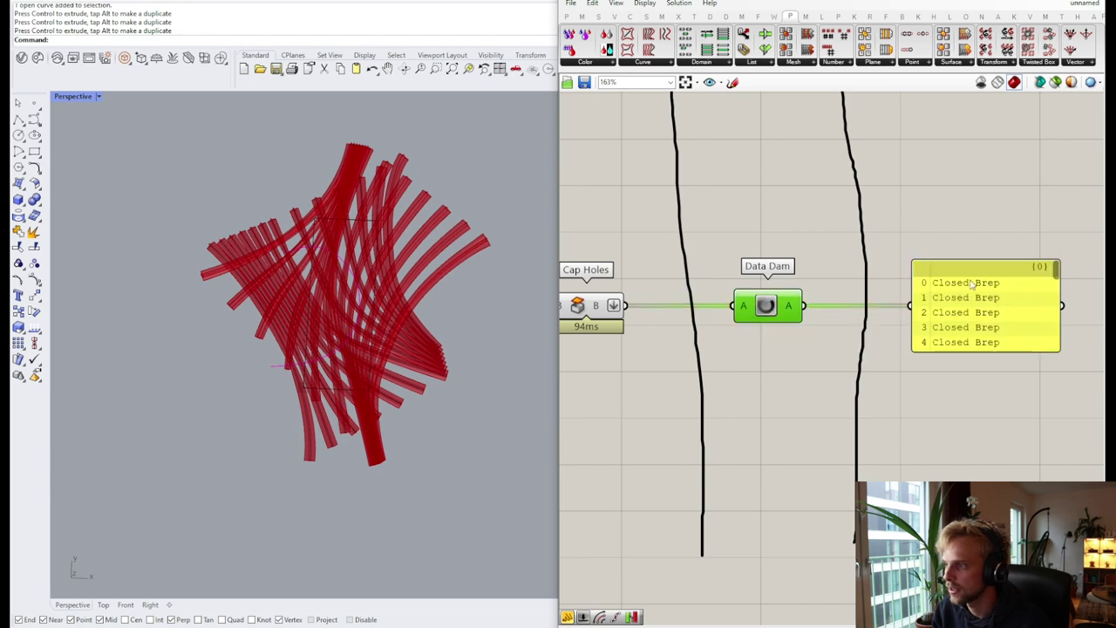
Step: Set the Domain end slider in the purple remapping group to 42 and inspect the strips in perspective
scroll(883, 330, down, 5)
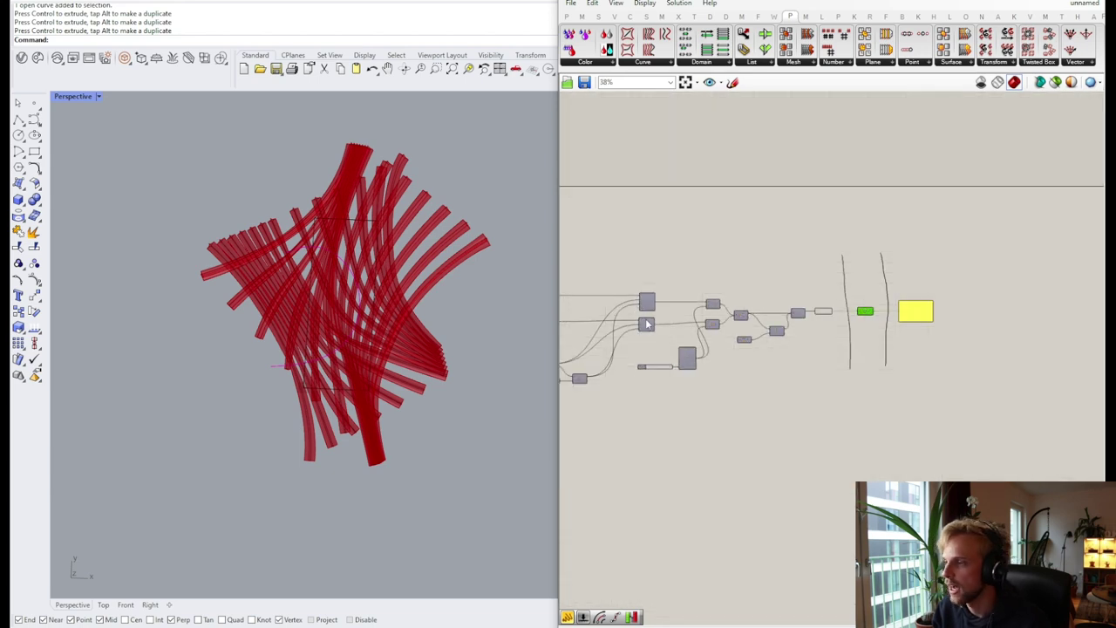
scroll(885, 306, up, 2)
right_drag(767, 307, 1009, 310)
right_drag(567, 298, 999, 290)
scroll(828, 350, up, 4)
right_drag(954, 427, 929, 344)
scroll(724, 349, down, 4)
right_drag(610, 322, 859, 404)
scroll(798, 294, up, 3)
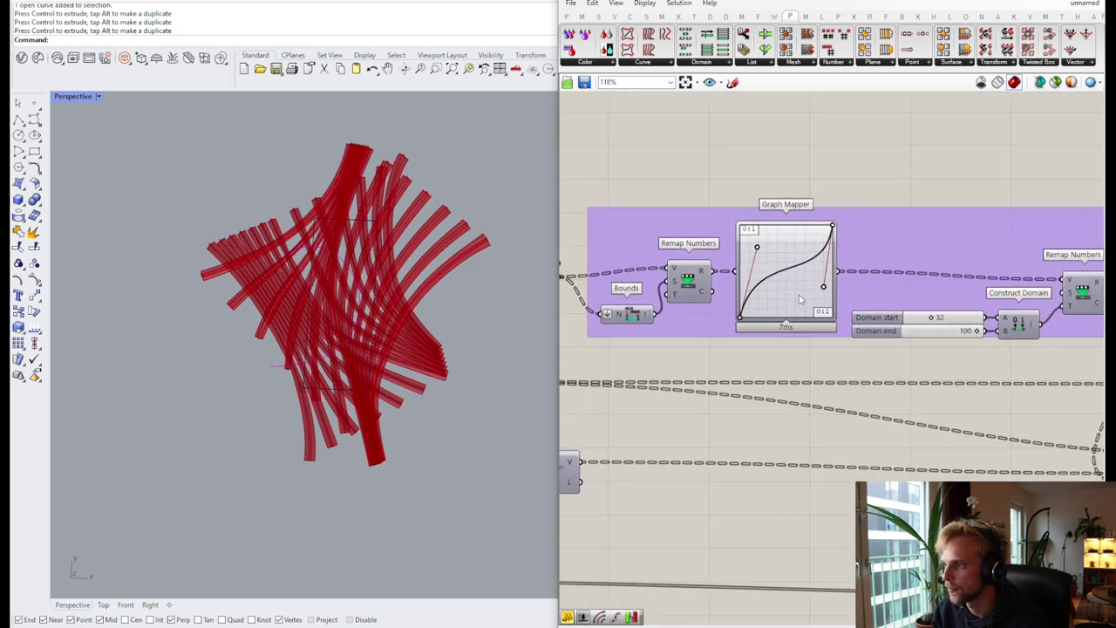
scroll(975, 345, up, 5)
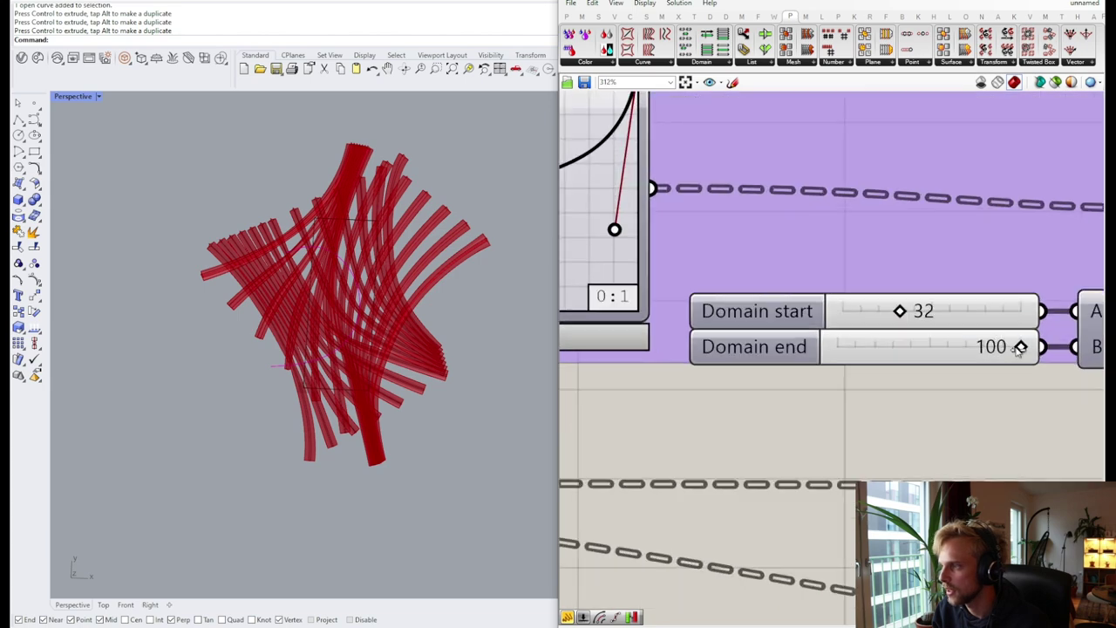
drag(964, 347, 898, 348)
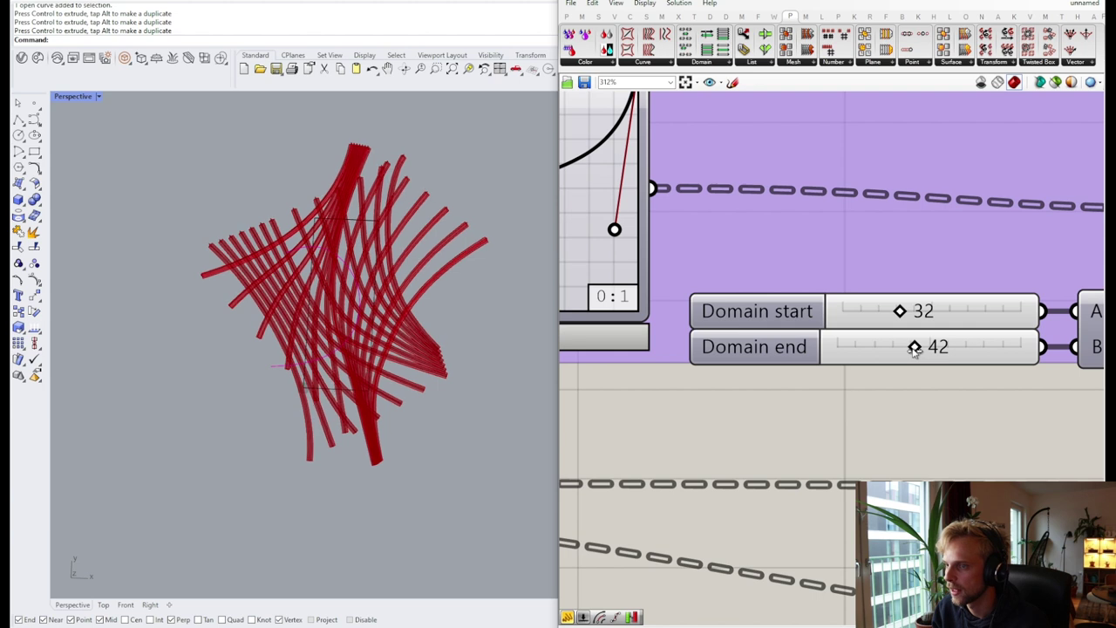
right_drag(324, 261, 514, 267)
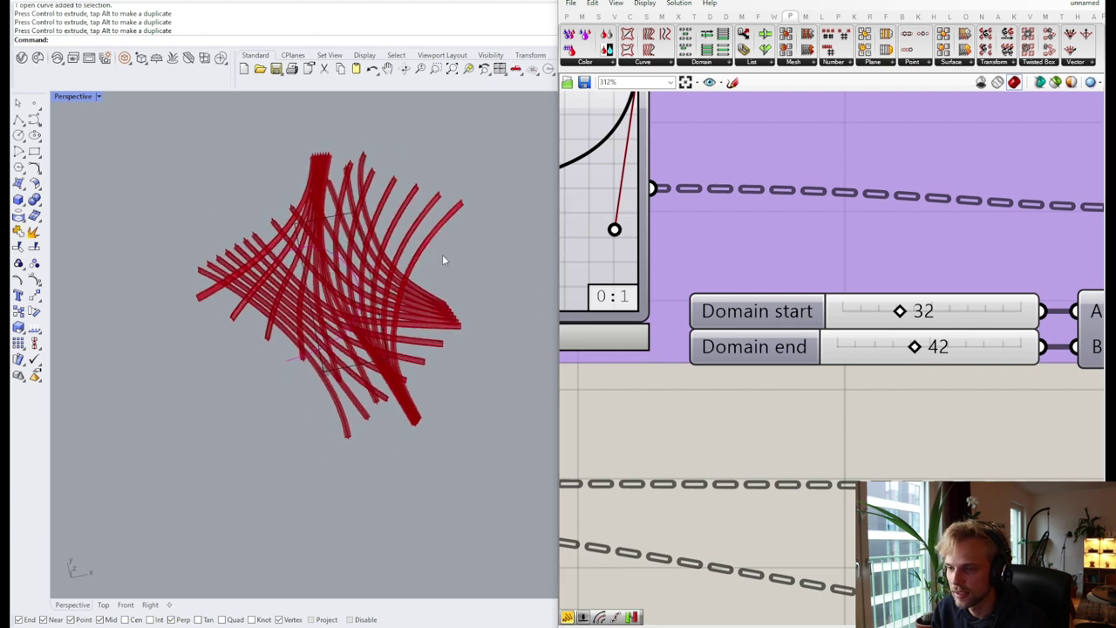
Step: Set the Domain start slider to 0 and the Domain end slider to 15
drag(903, 314, 899, 314)
drag(832, 321, 830, 323)
drag(911, 347, 865, 349)
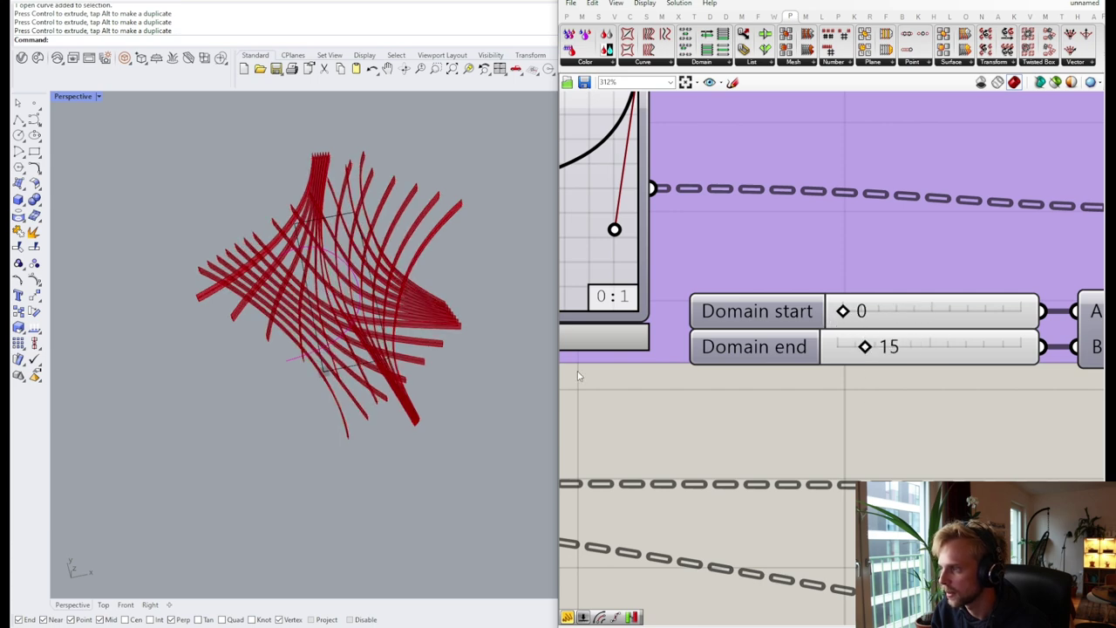
Step: Add a Brep parameter below the Panel and connect the Data Dam's output to it
scroll(663, 366, down, 6)
right_drag(1090, 320, 734, 288)
scroll(750, 289, up, 7)
click(782, 433)
scroll(725, 360, up, 1)
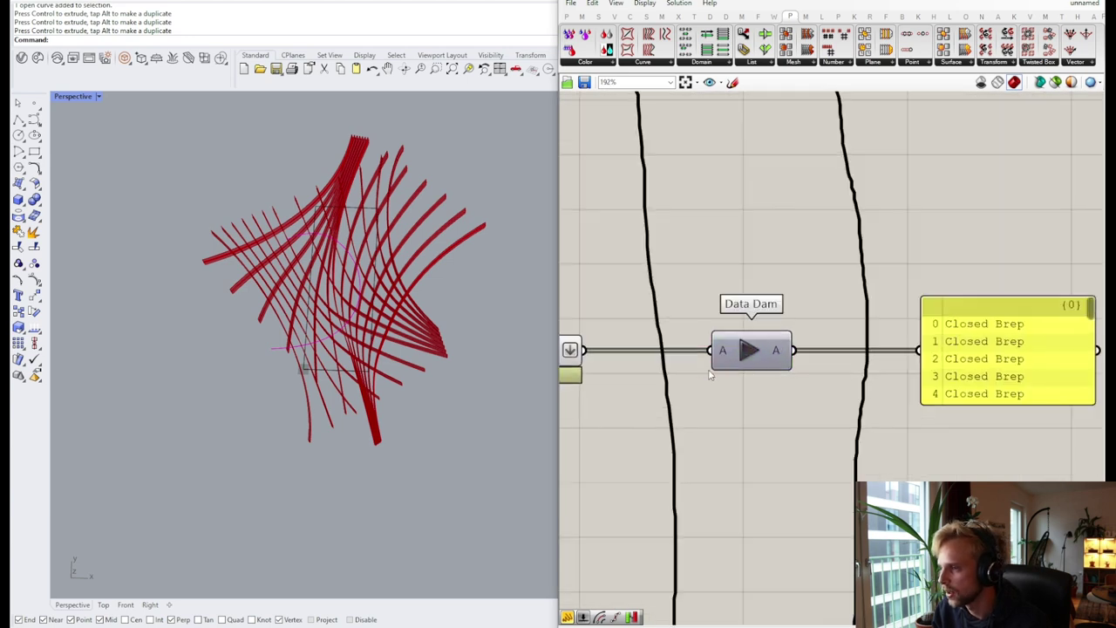
right_drag(753, 501, 737, 374)
double_click(737, 362)
text(brep)
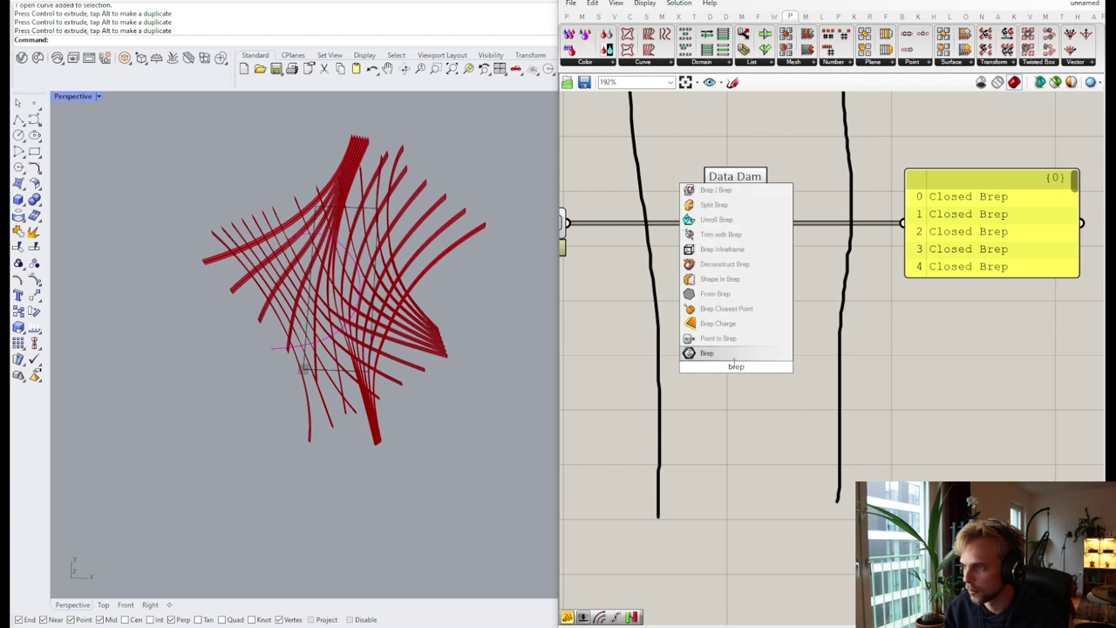
key(Return)
drag(777, 223, 981, 373)
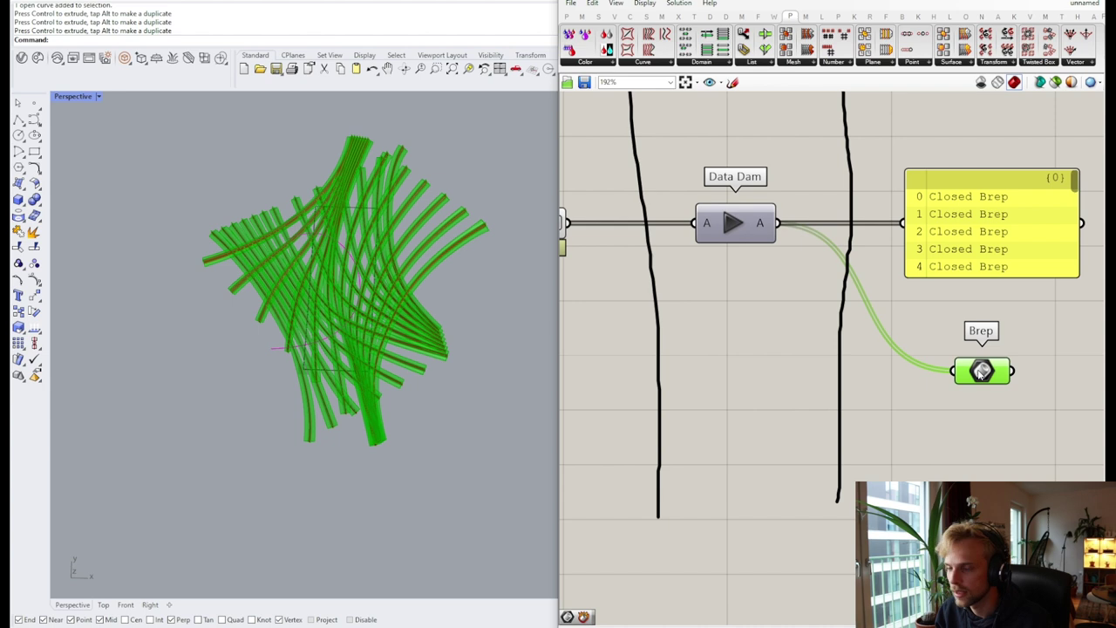
Step: Release the held strip geometry through the Data Dam and inspect the thinner strips in perspective
mouse_move(982, 373)
right_drag(771, 208, 894, 311)
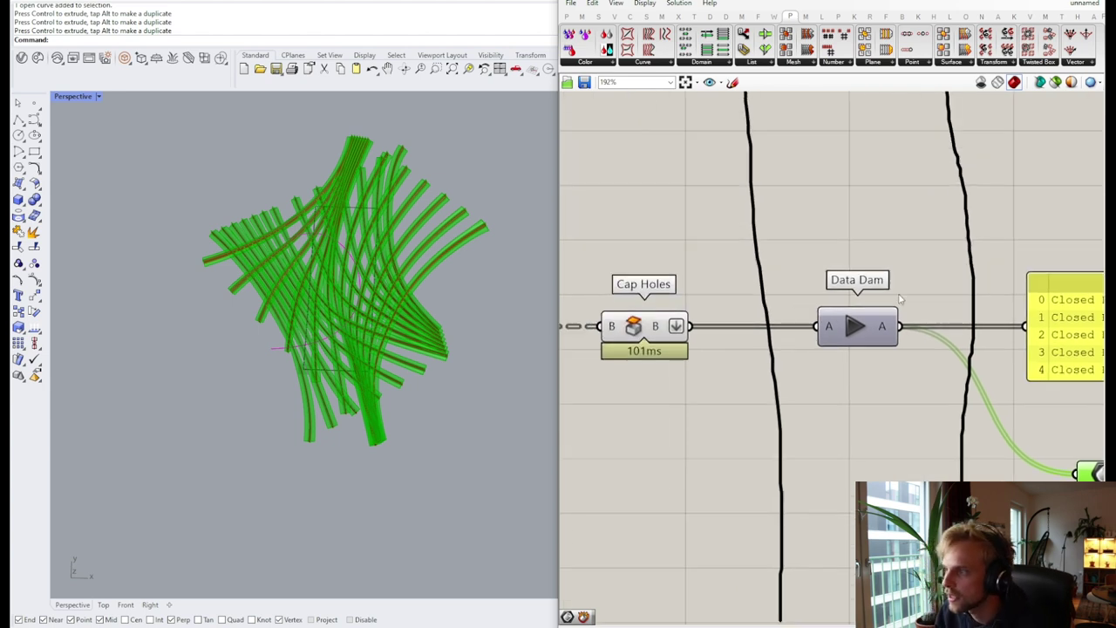
click(855, 326)
scroll(324, 262, up, 5)
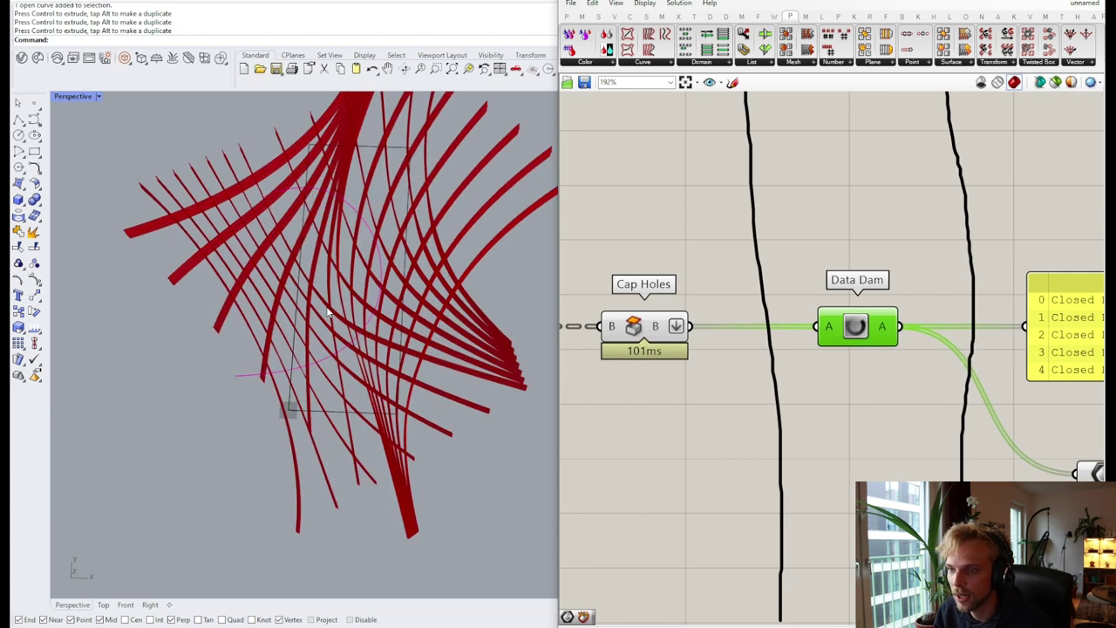
scroll(330, 305, down, 4)
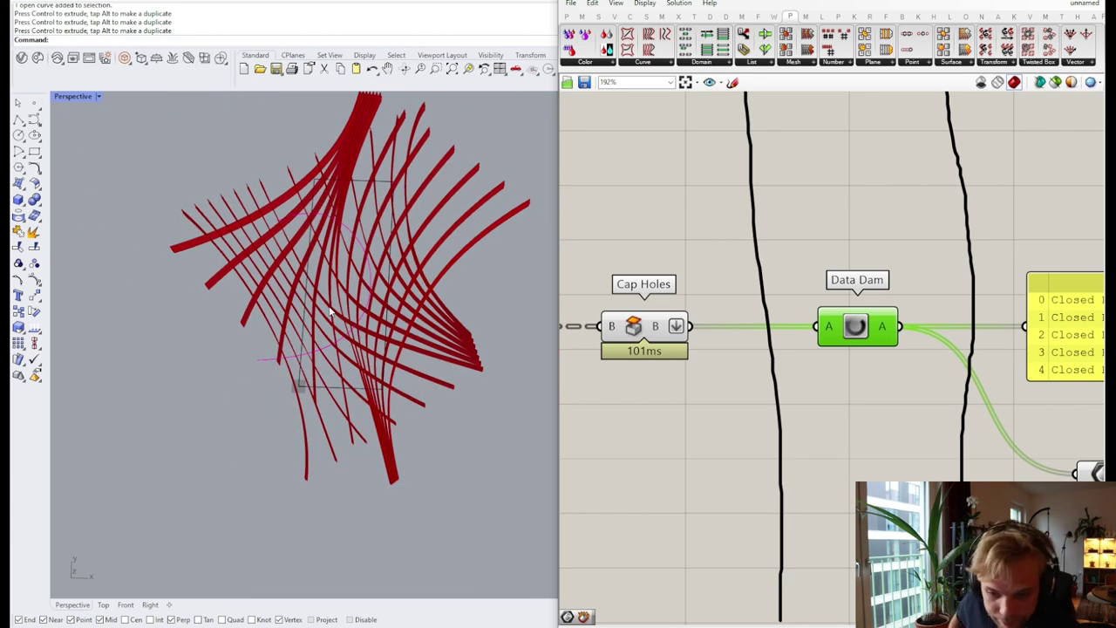
scroll(404, 342, down, 5)
scroll(469, 338, up, 7)
scroll(782, 350, down, 5)
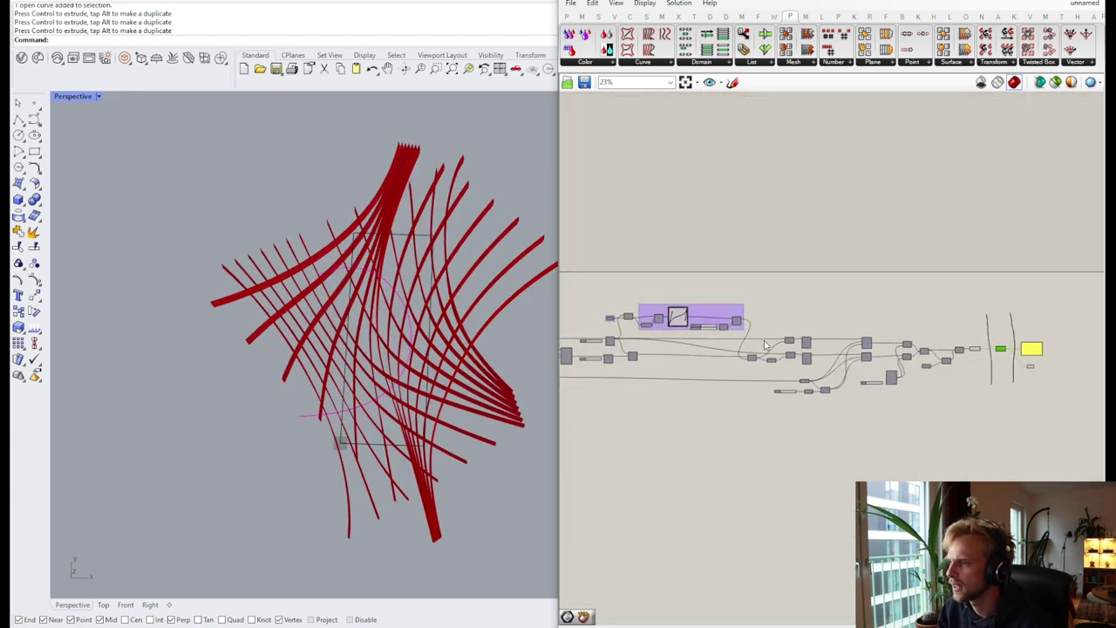
Step: Set the Domain start slider to 50 and the Domain end slider to 100 in the purple remapping group
scroll(767, 351, up, 5)
scroll(847, 385, up, 3)
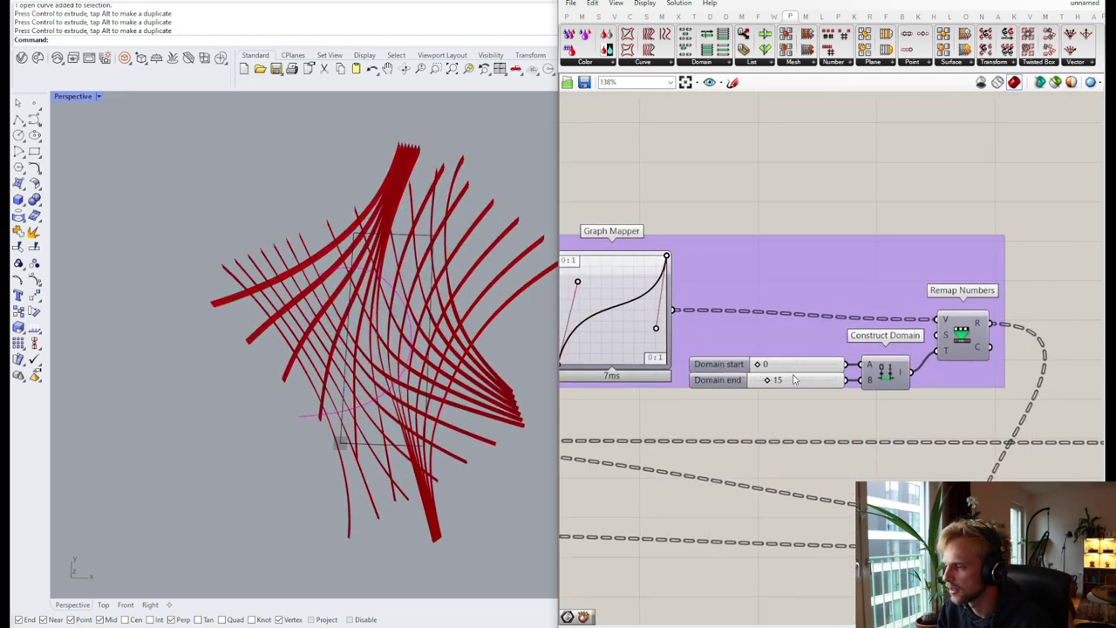
double_click(812, 362)
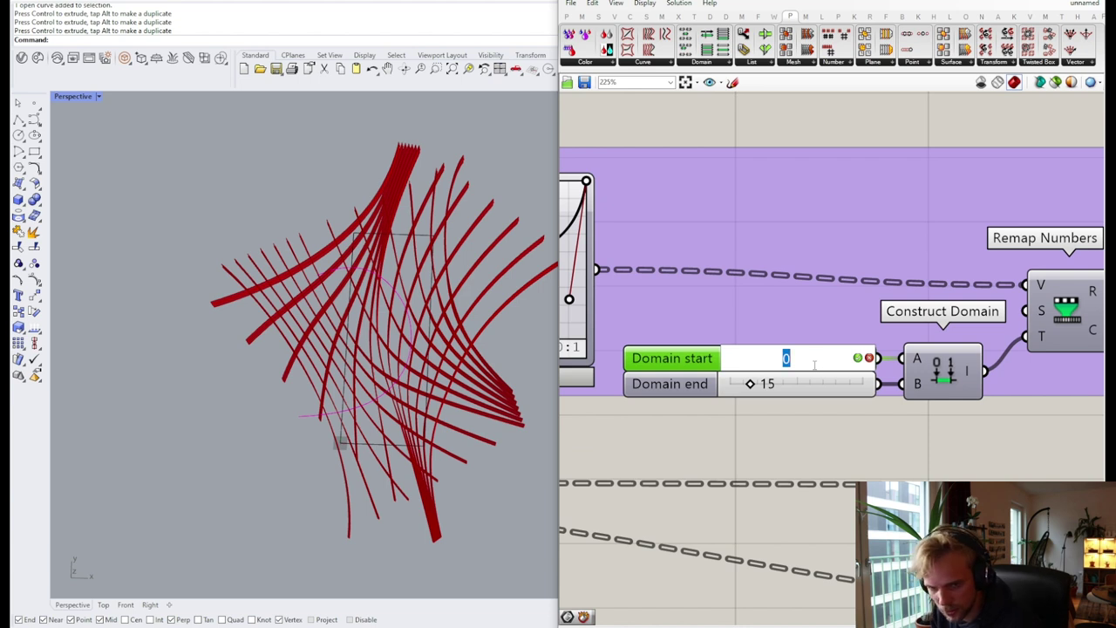
text(50)
click(813, 386)
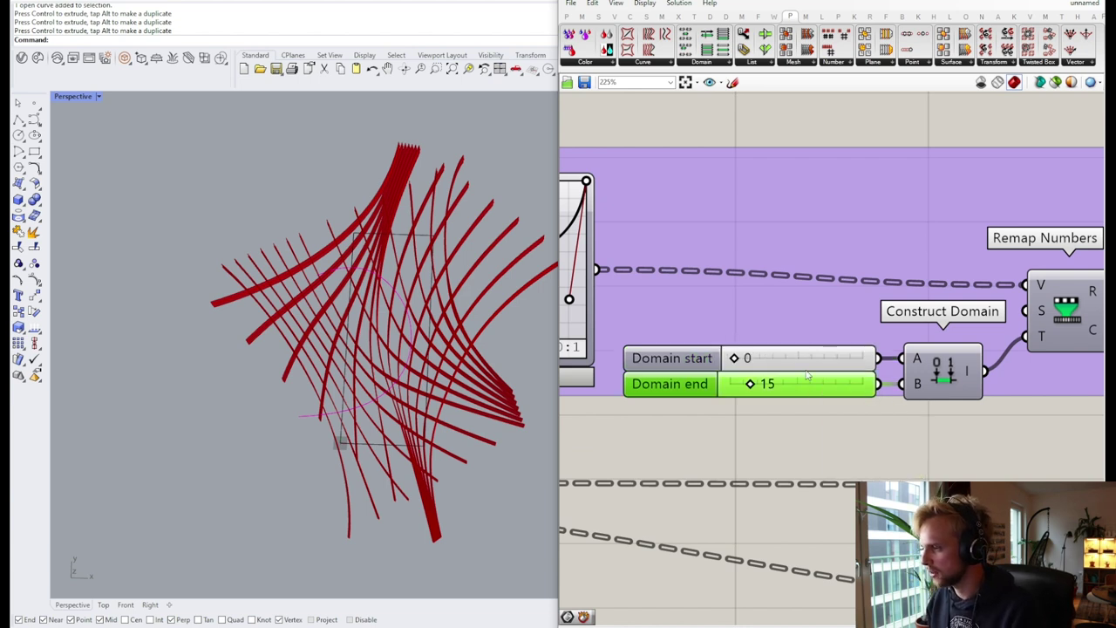
double_click(808, 362)
text(50)
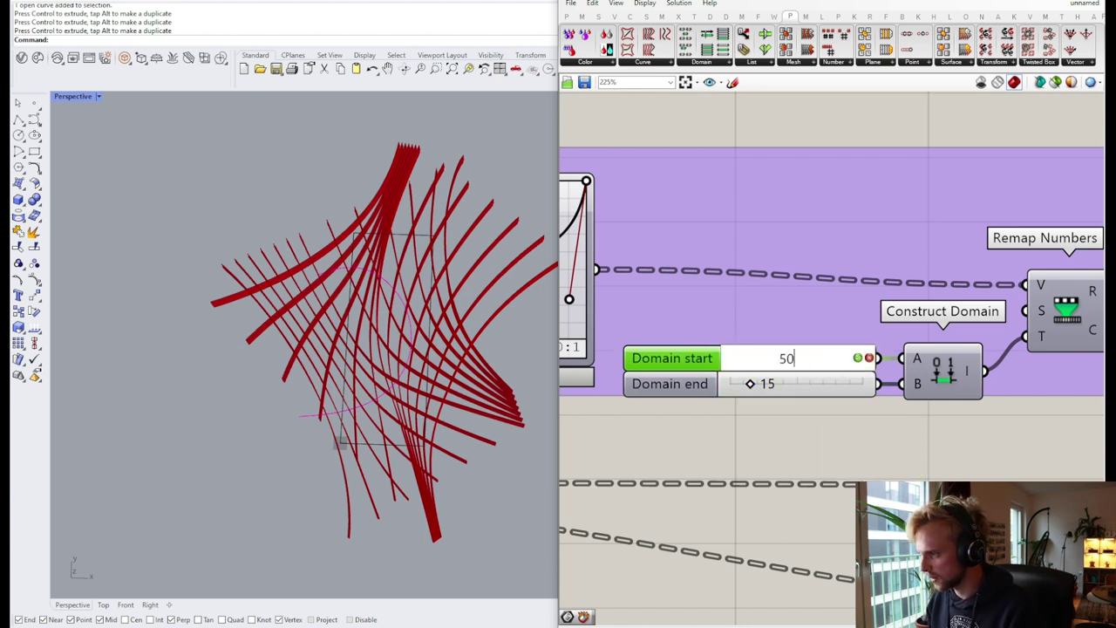
key(Return)
double_click(807, 387)
text(100)
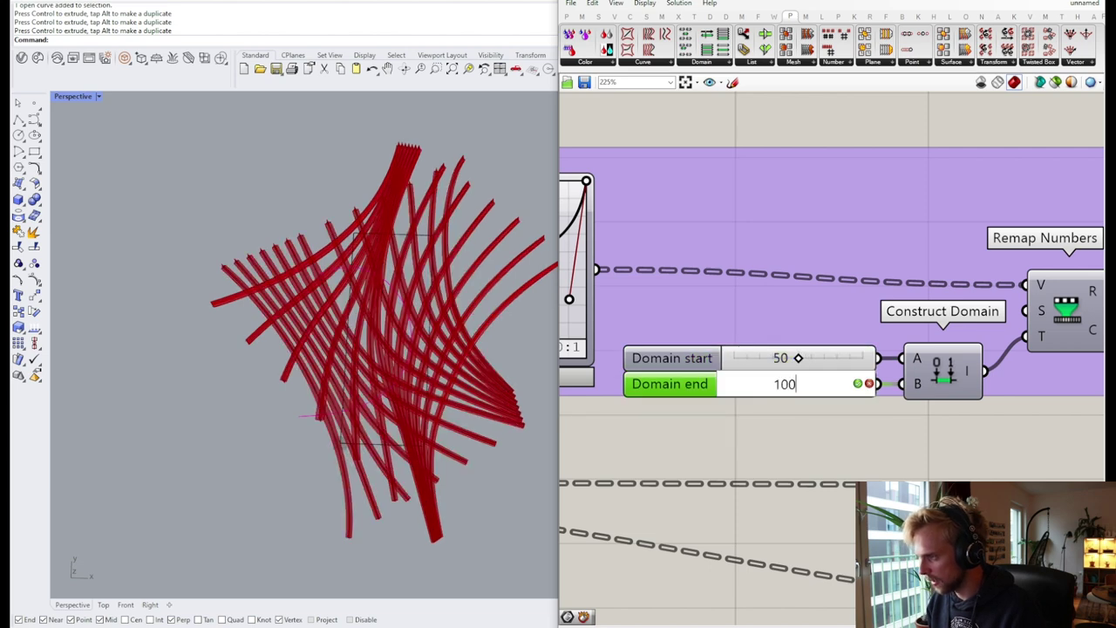
key(Return)
Step: Let the updated strip breps pass through the Data Dam to the Panel and Brep parameter
scroll(943, 362, down, 5)
scroll(758, 332, down, 4)
right_drag(942, 362, 802, 356)
scroll(802, 355, up, 9)
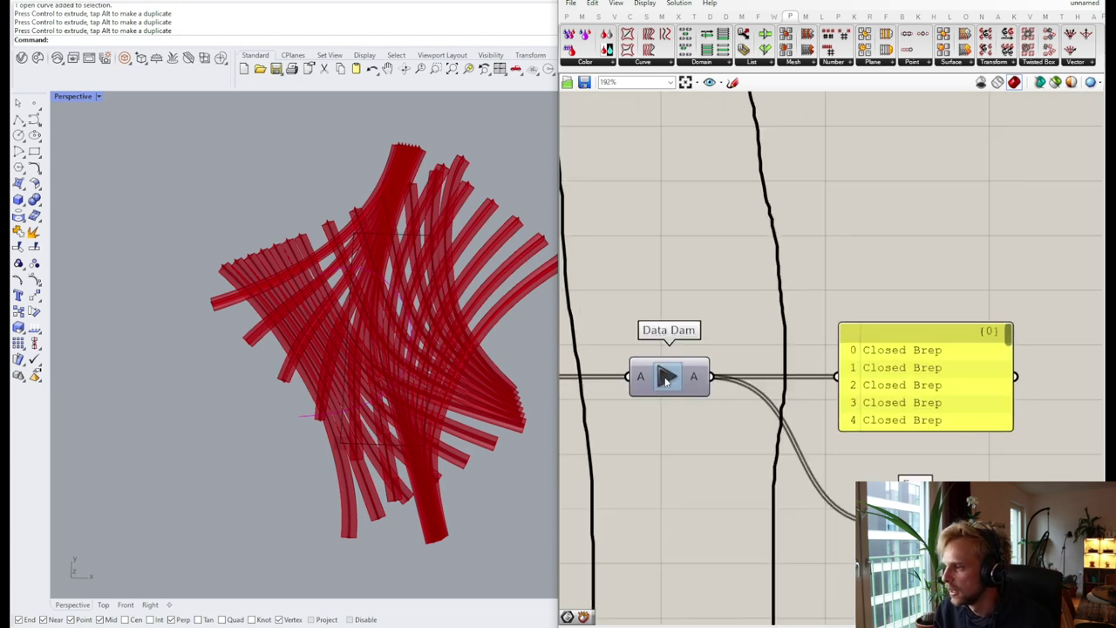
click(665, 378)
Step: Turn off the preview of the Cap Holes component ahead of the Data Dam
scroll(840, 510, down, 2)
right_drag(690, 451, 820, 387)
drag(739, 436, 688, 297)
middle_click(687, 297)
click(722, 259)
click(877, 427)
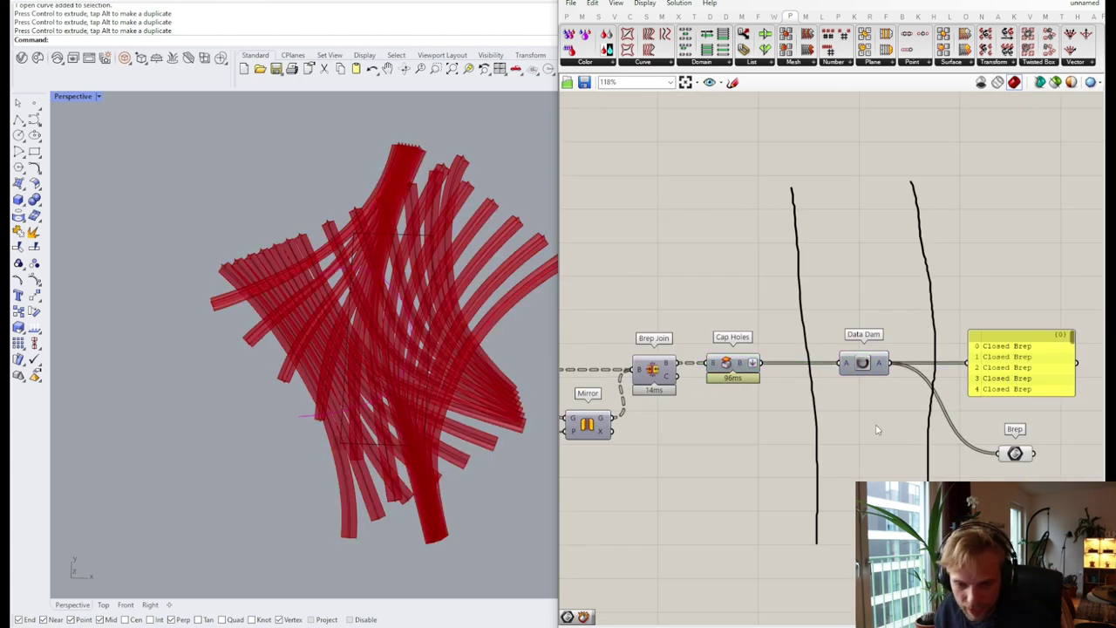
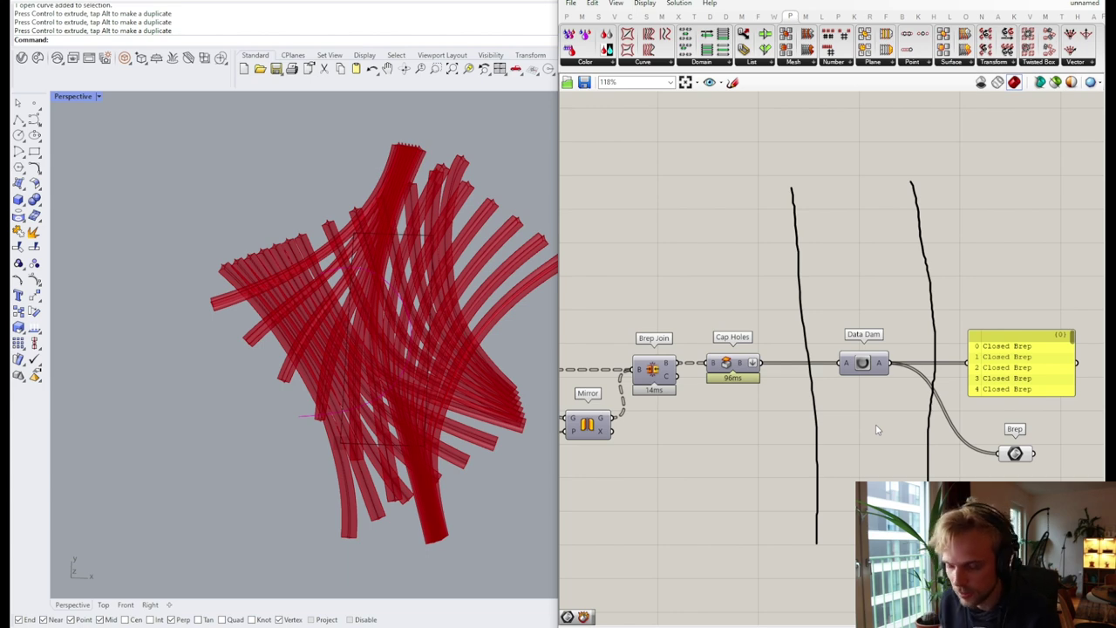
Step: Examine the Graph Mapper in the remapping group and follow the definition through to its Data Dam end
scroll(789, 308, down, 7)
right_drag(687, 299, 923, 336)
right_drag(580, 311, 735, 290)
scroll(735, 290, up, 4)
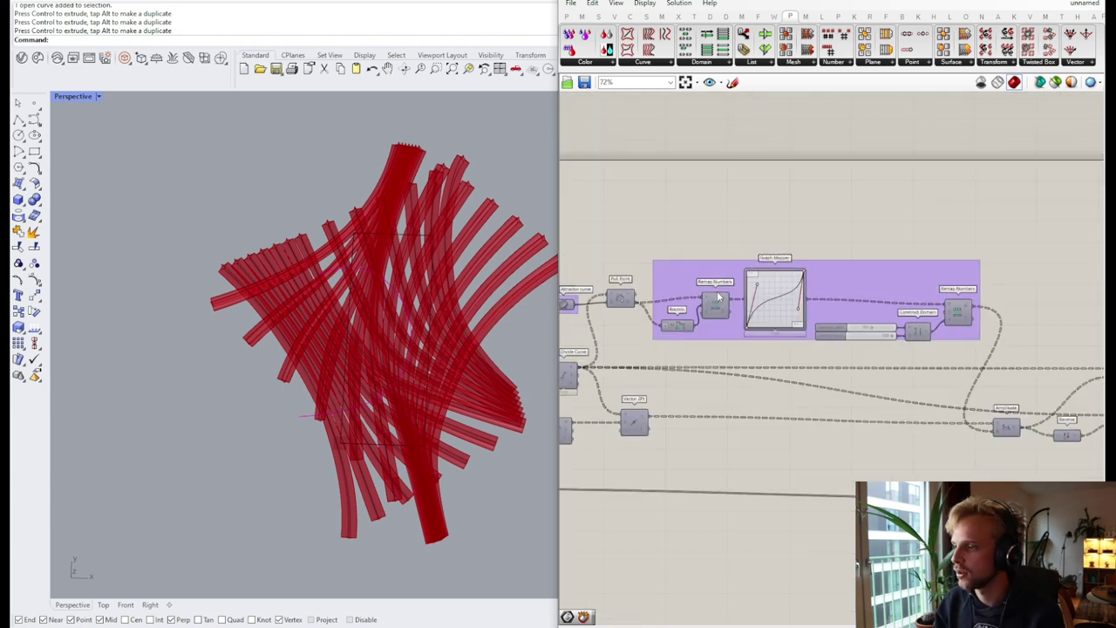
scroll(758, 283, up, 5)
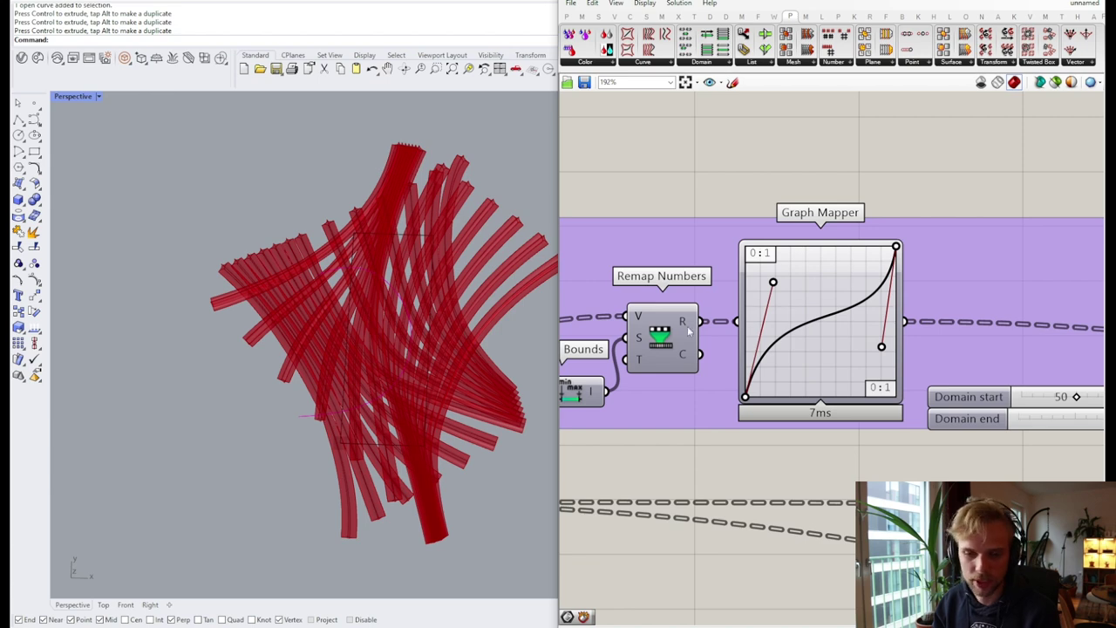
scroll(845, 271, down, 10)
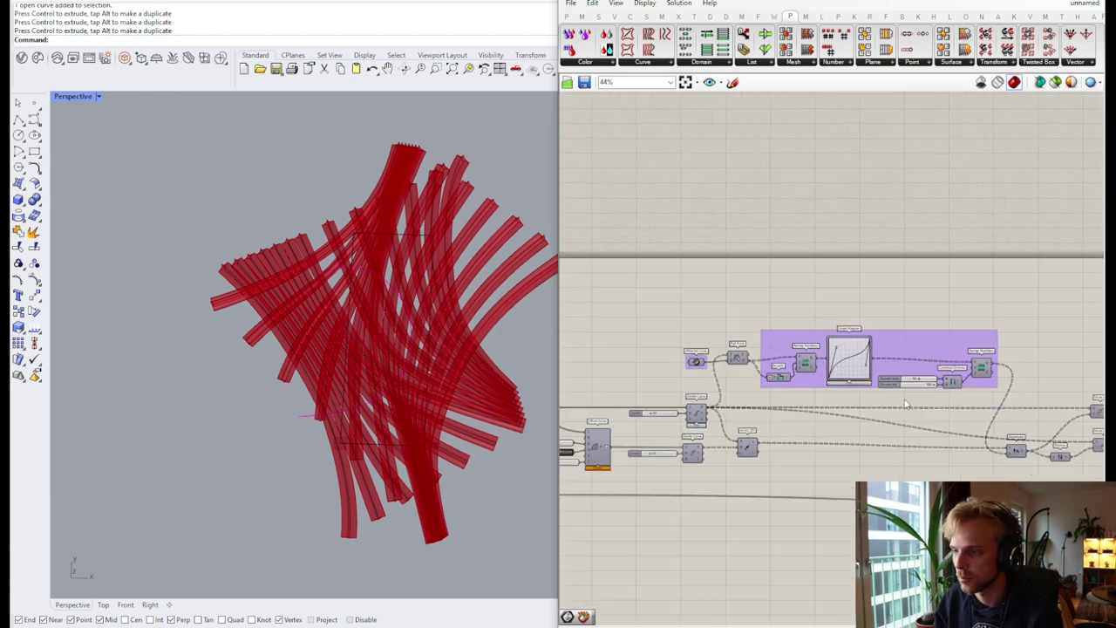
scroll(905, 401, up, 4)
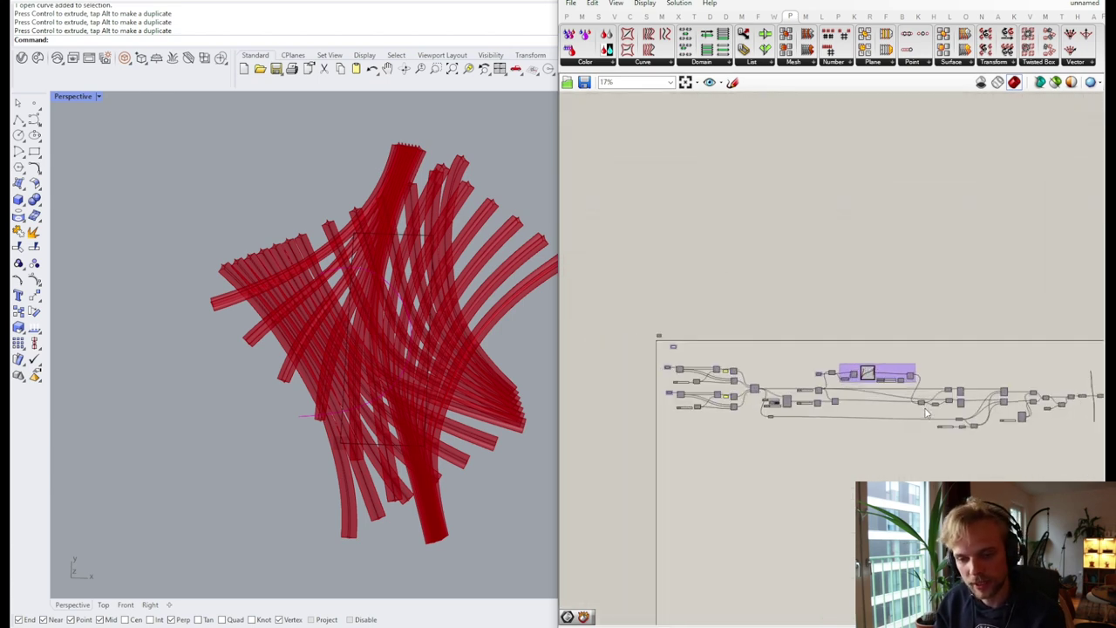
right_drag(921, 407, 719, 378)
right_drag(958, 365, 782, 356)
scroll(909, 350, up, 2)
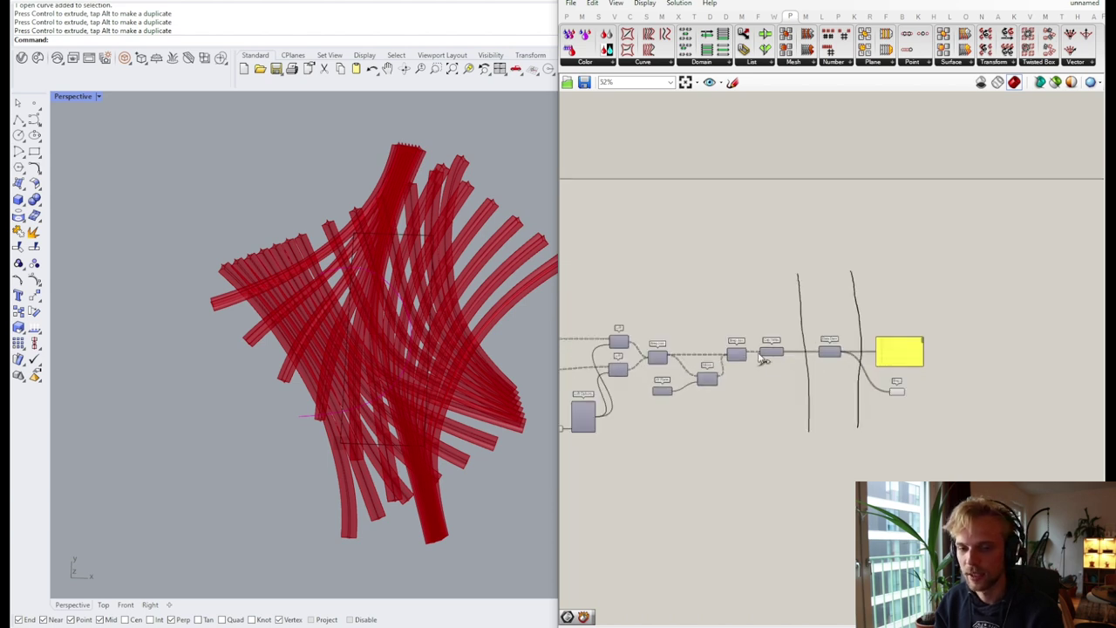
Step: Delete the Panel after the Data Dam and move the Brep parameter into its place, in line with the dam
scroll(883, 362, up, 5)
click(821, 298)
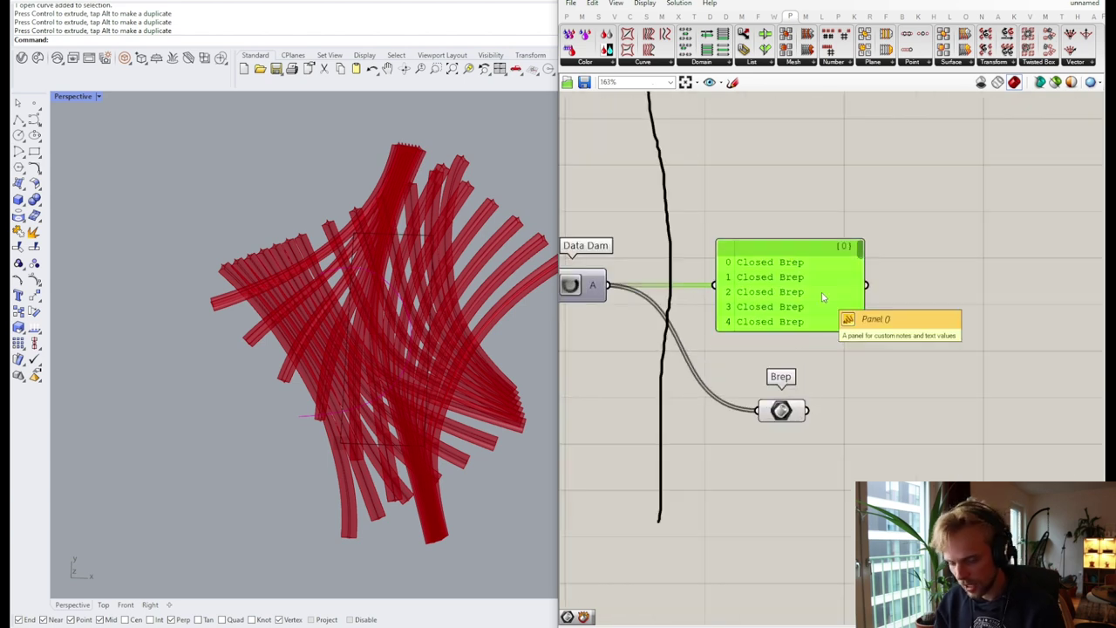
key(Delete)
drag(779, 409, 745, 286)
click(802, 339)
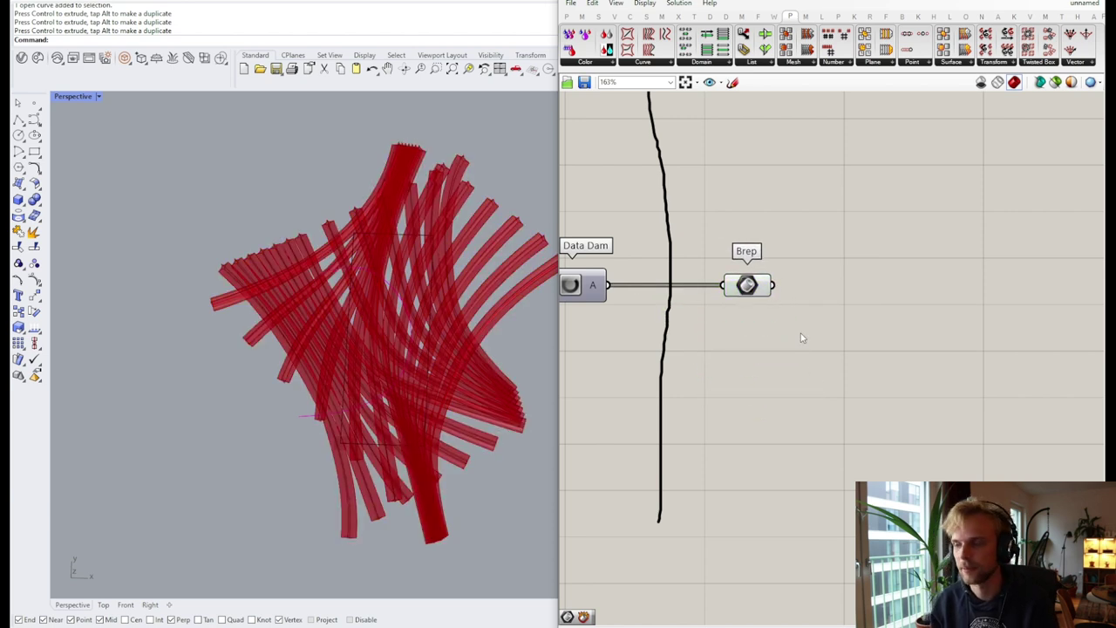
Step: Try to merge the strips by adding a Solid Union component fed from the Brep parameter
right_drag(584, 251, 688, 250)
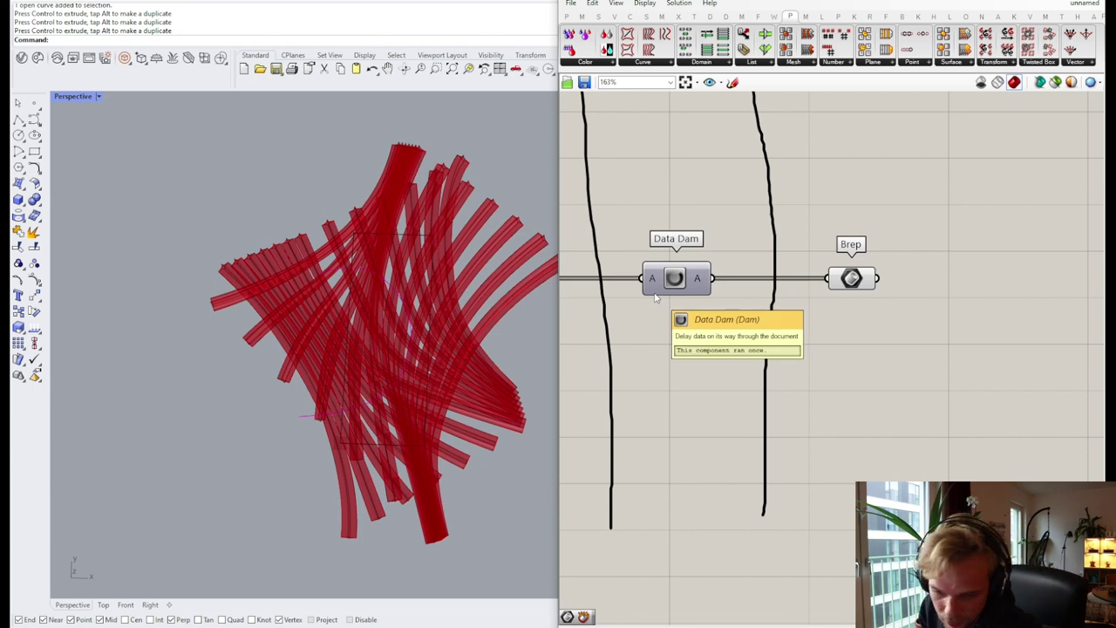
right_drag(1000, 328, 877, 311)
scroll(737, 262, up, 3)
click(764, 295)
click(925, 308)
scroll(924, 308, down, 2)
double_click(878, 305)
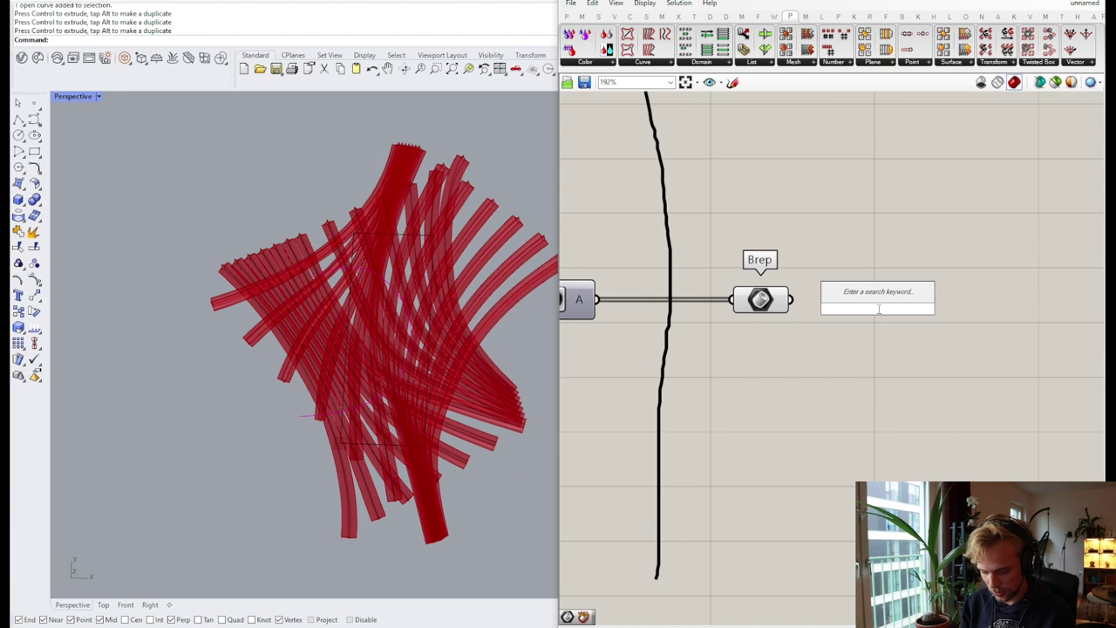
text(solid union)
key(Return)
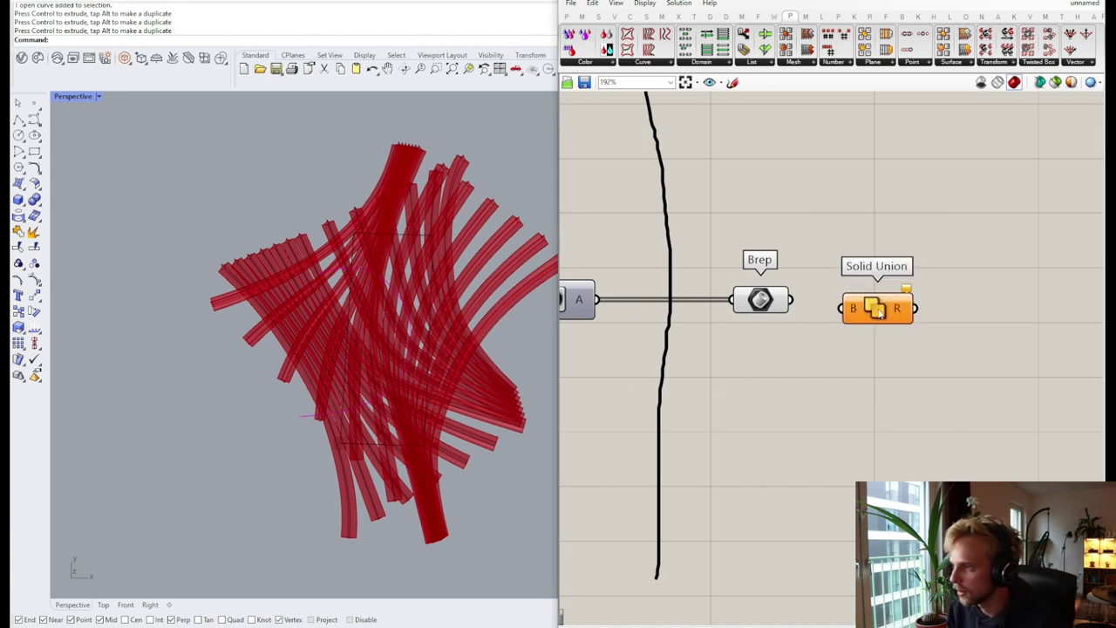
drag(790, 300, 842, 309)
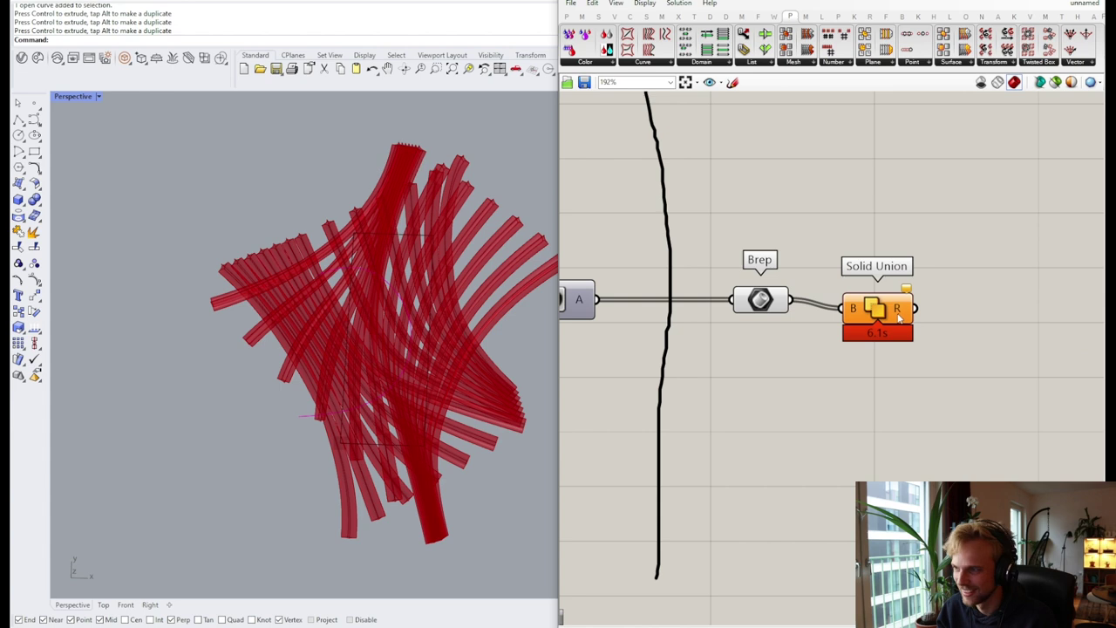
Step: Align the Solid Union with the Brep parameter, read its warning, and delete the component
drag(888, 307, 891, 298)
mouse_move(909, 279)
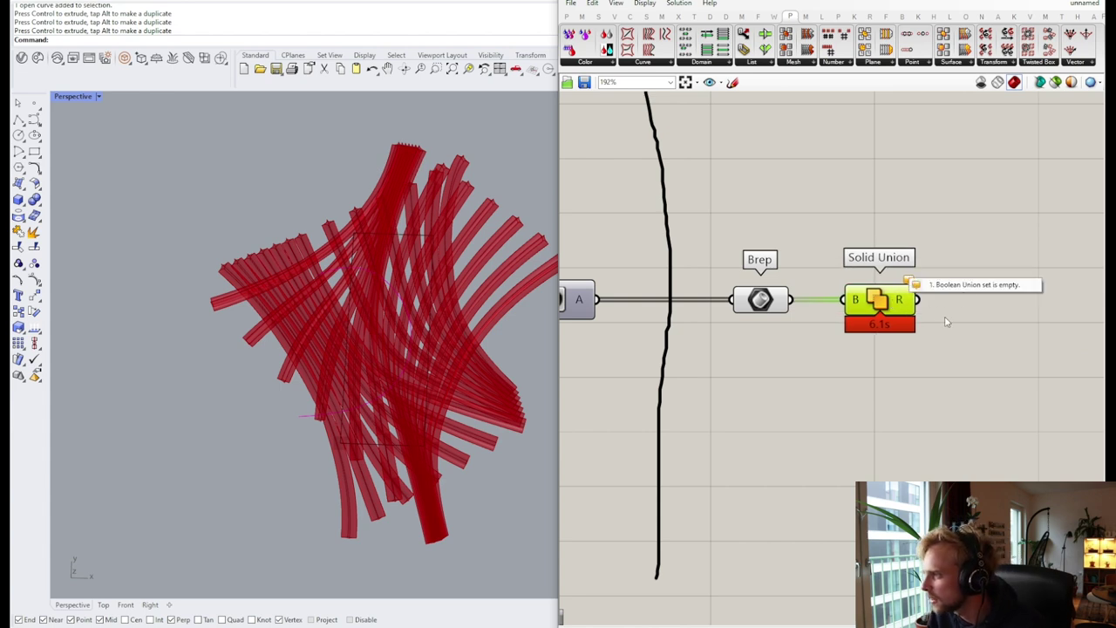
click(919, 376)
right_drag(918, 376, 874, 418)
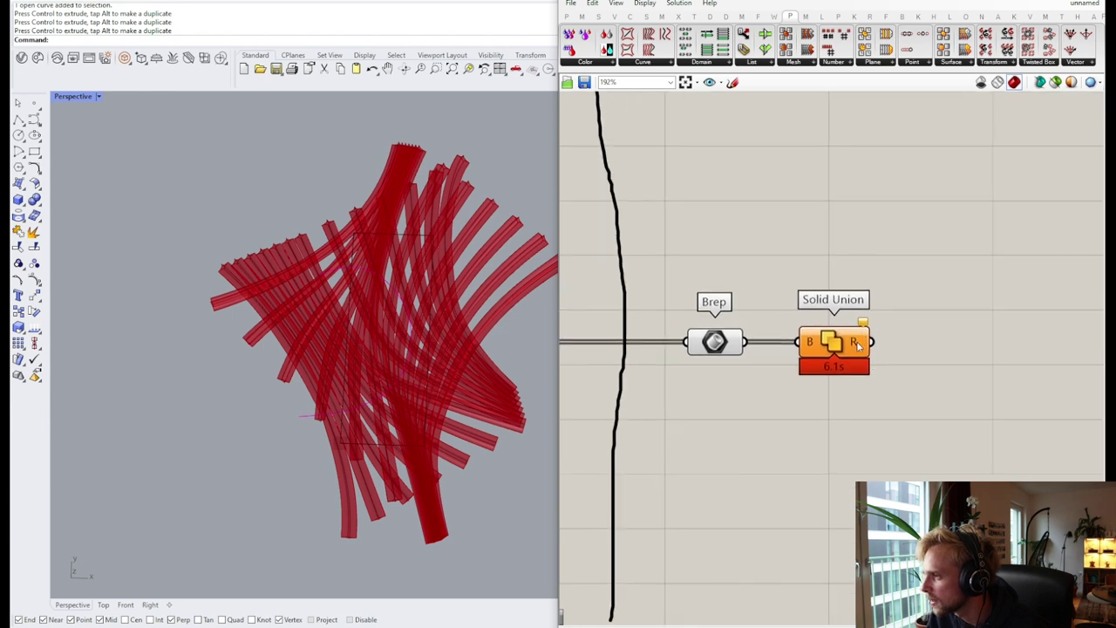
click(841, 347)
key(Delete)
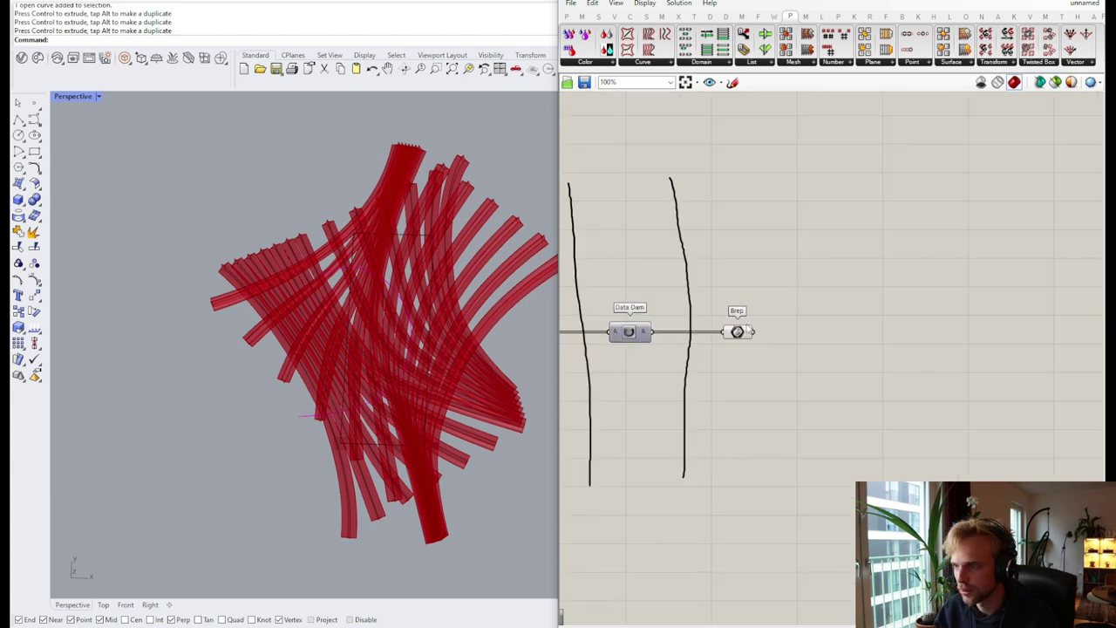
Step: Nudge the Brep parameter slightly farther from the Data Dam and inspect the strips in perspective
scroll(850, 393, up, 2)
click(851, 391)
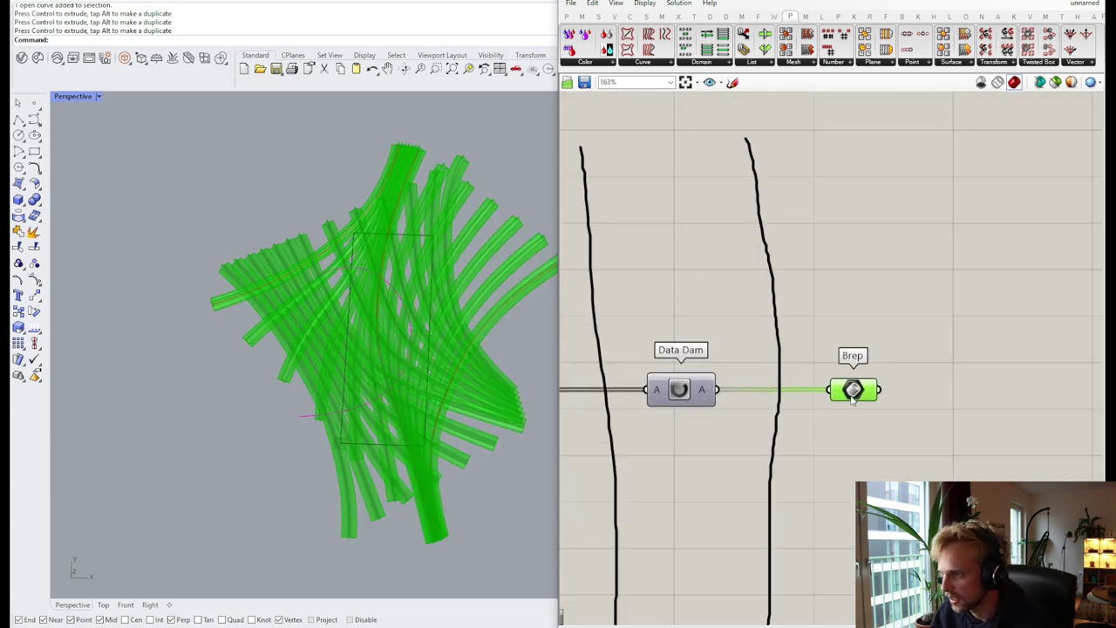
drag(856, 395, 861, 398)
click(891, 441)
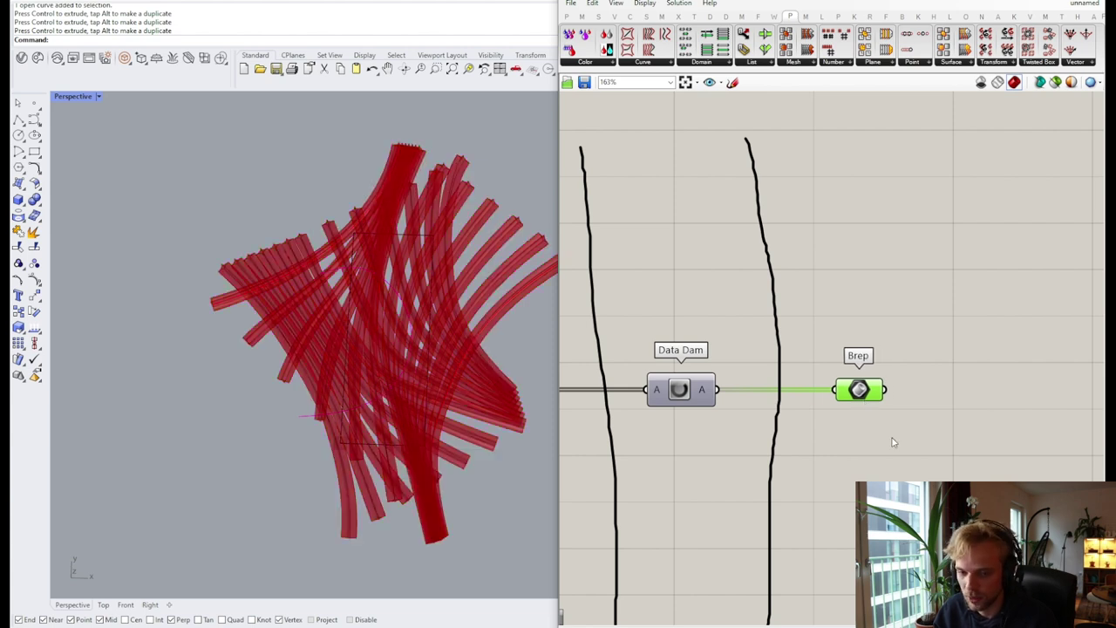
scroll(890, 431, down, 1)
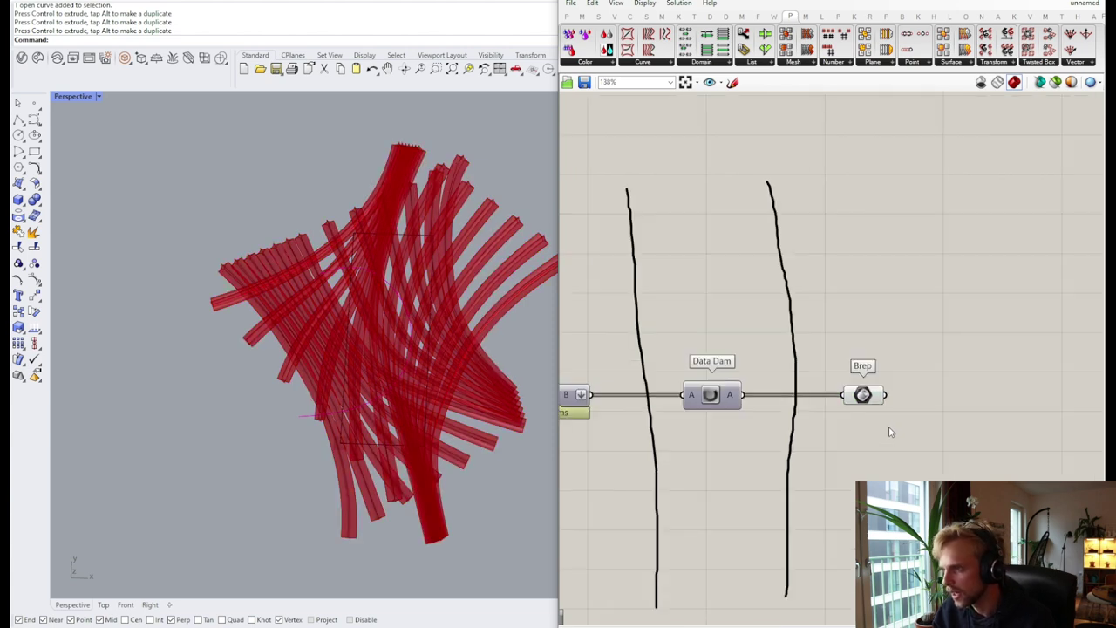
mouse_move(317, 318)
right_down()
mouse_move(511, 239)
mouse_move(419, 334)
mouse_move(456, 336)
mouse_move(352, 345)
mouse_move(372, 334)
mouse_move(364, 308)
mouse_move(326, 316)
right_up()
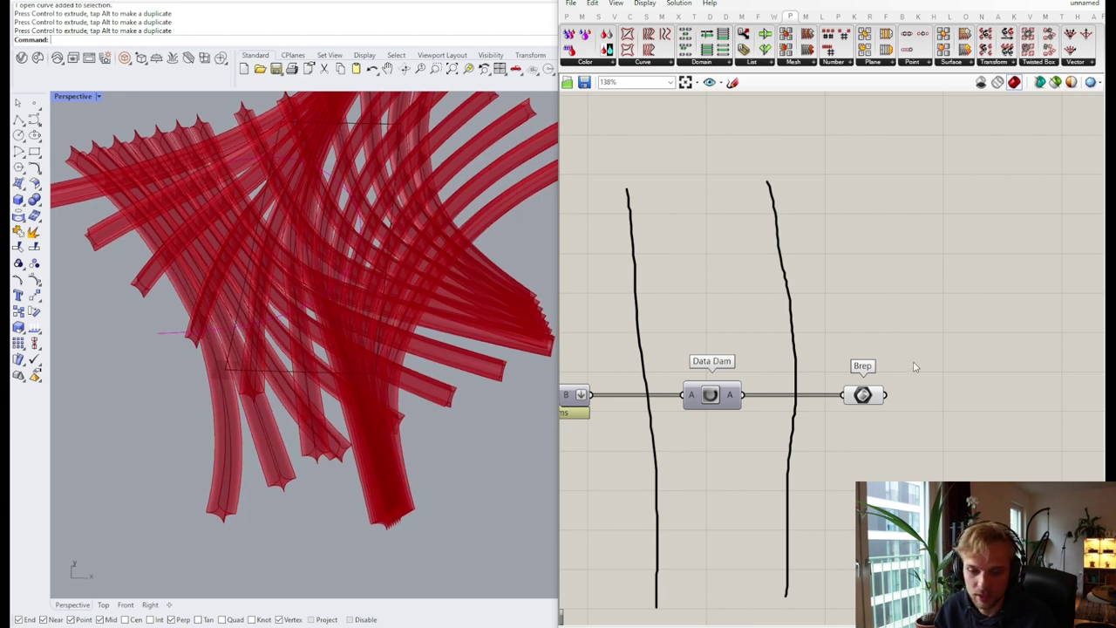
Step: Move the Bounding rectangle parameter from the start of the definition to just after the Data Dam, above the Brep parameter
scroll(897, 358, down, 10)
right_drag(634, 339, 748, 339)
scroll(742, 337, up, 1)
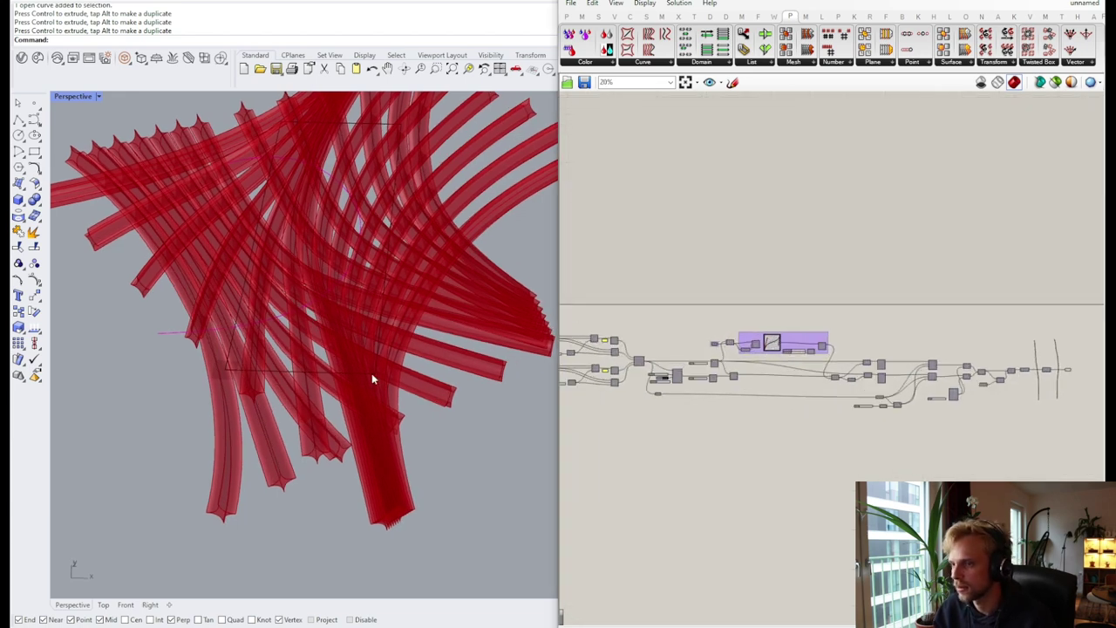
scroll(771, 344, up, 11)
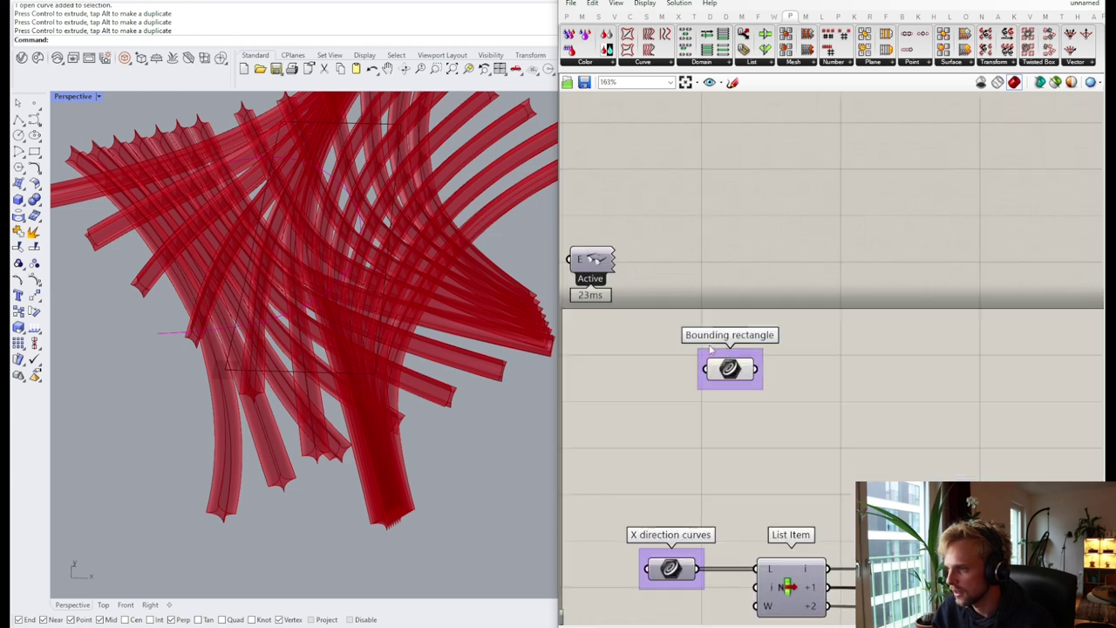
click(729, 369)
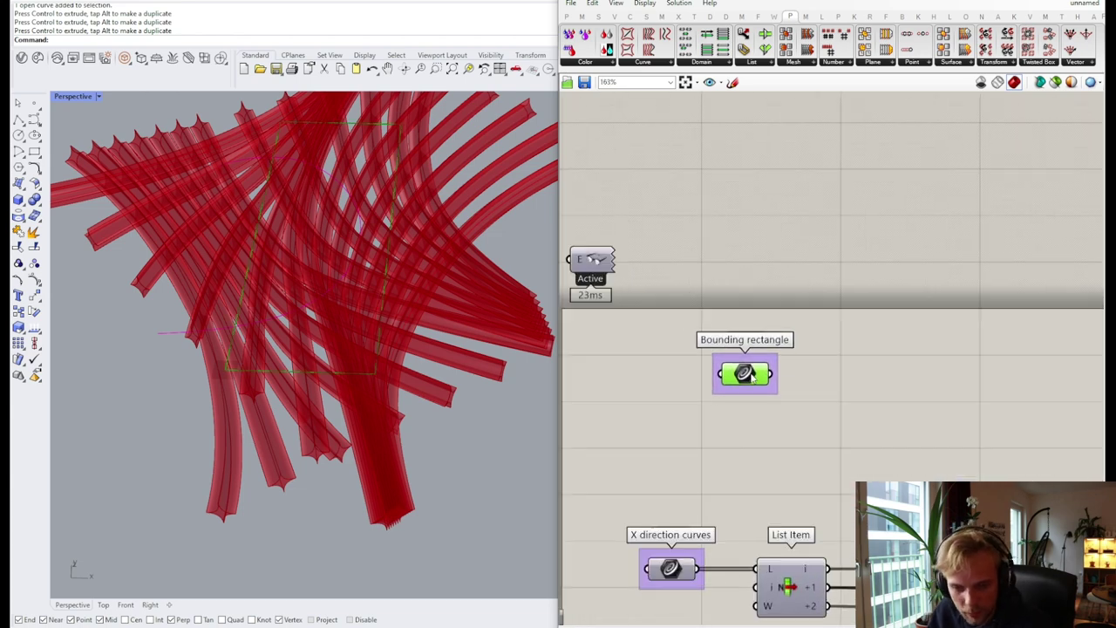
scroll(737, 370, down, 7)
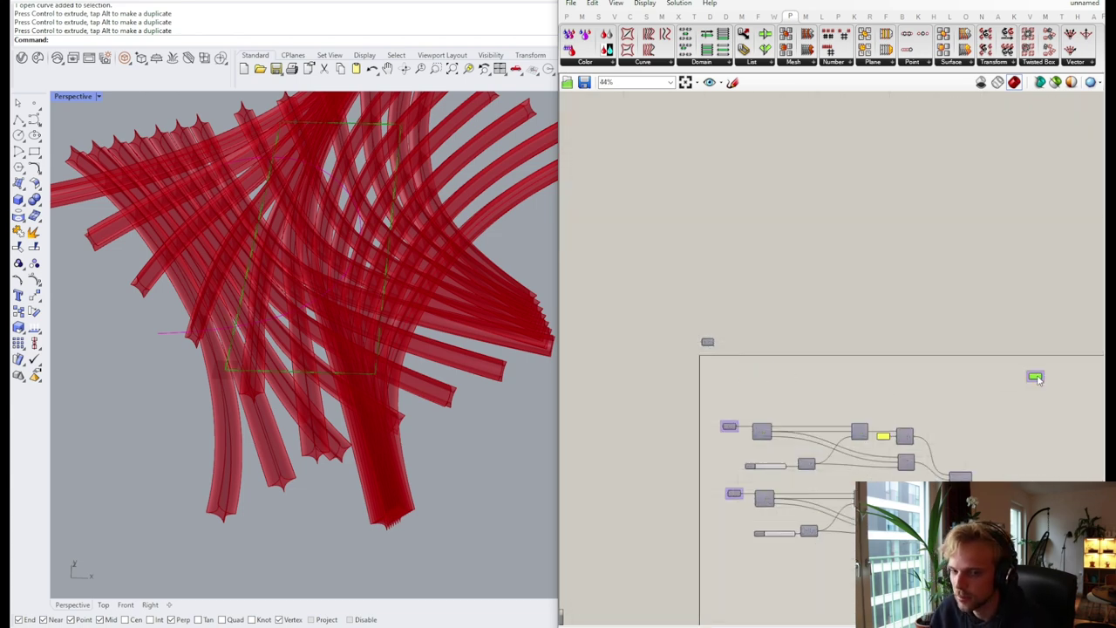
scroll(698, 358, down, 5)
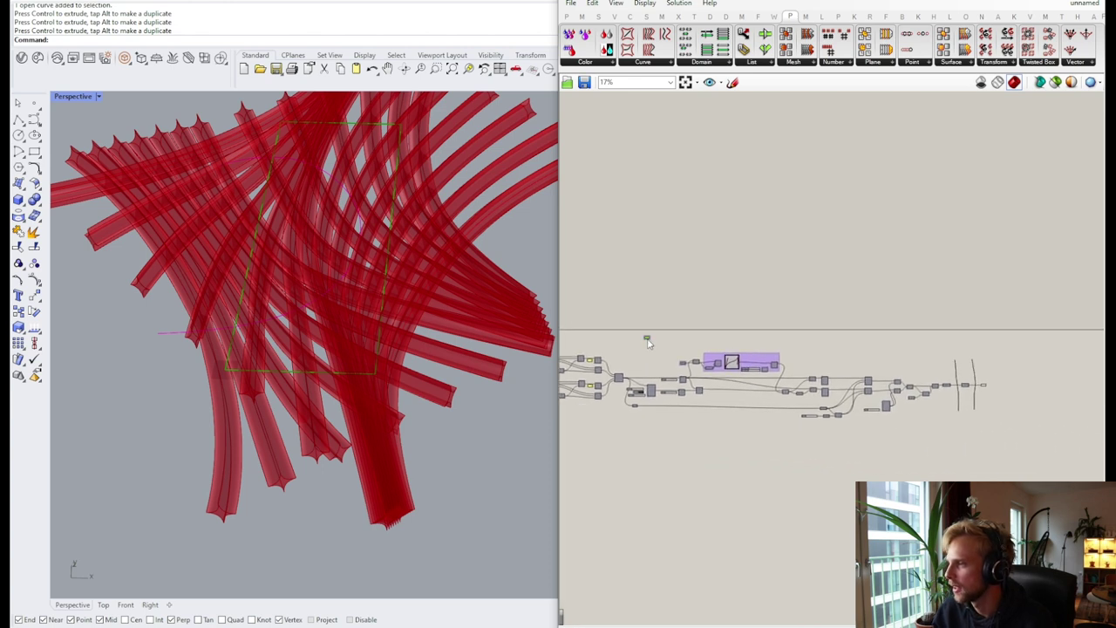
scroll(1011, 397, up, 9)
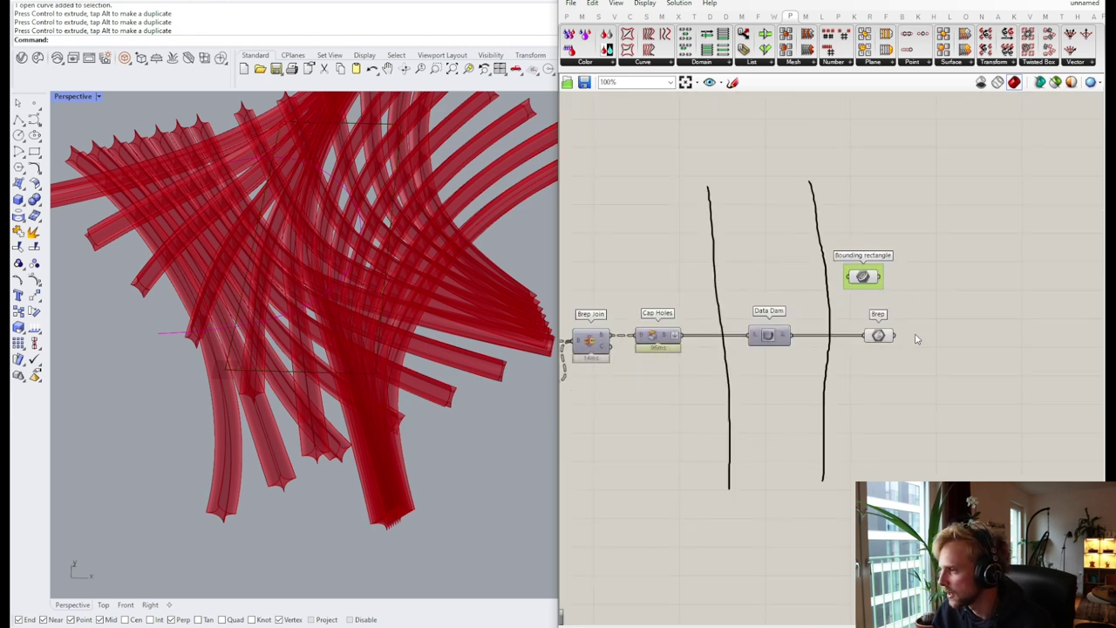
scroll(919, 341, up, 3)
drag(810, 294, 830, 261)
Step: Fine-tune the placement of the Bounding rectangle and Brep parameters relative to each other, leaving the rectangle above the Brep
right_drag(488, 344, 443, 388)
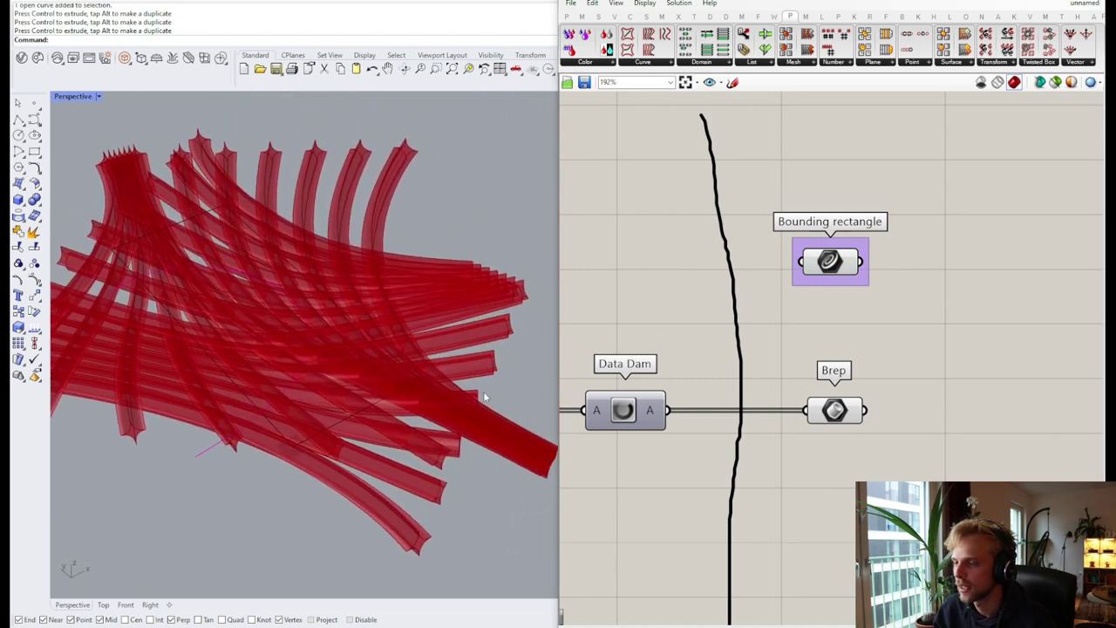
mouse_move(801, 274)
mouse_down()
mouse_move(820, 264)
mouse_move(802, 261)
mouse_up()
mouse_move(837, 411)
mouse_down()
mouse_move(845, 400)
mouse_move(827, 410)
mouse_move(836, 413)
mouse_up()
right_drag(866, 352, 818, 392)
click(820, 349)
drag(784, 287, 803, 285)
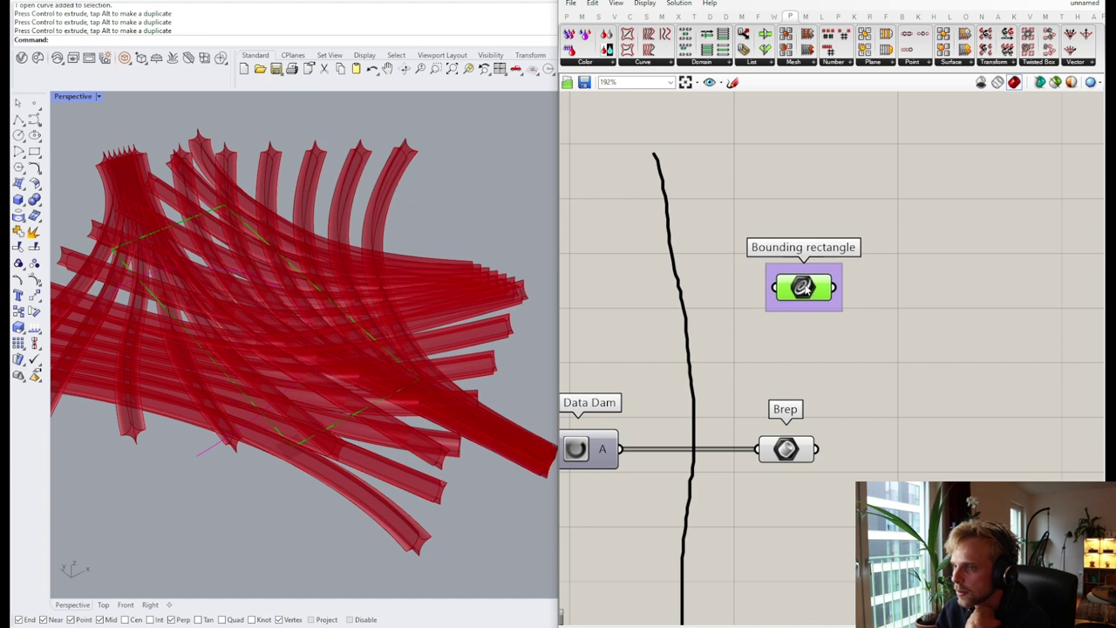
Step: Add a Boundary Surfaces component, feed its edges from the Bounding rectangle parameter and line the two up
double_click(912, 302)
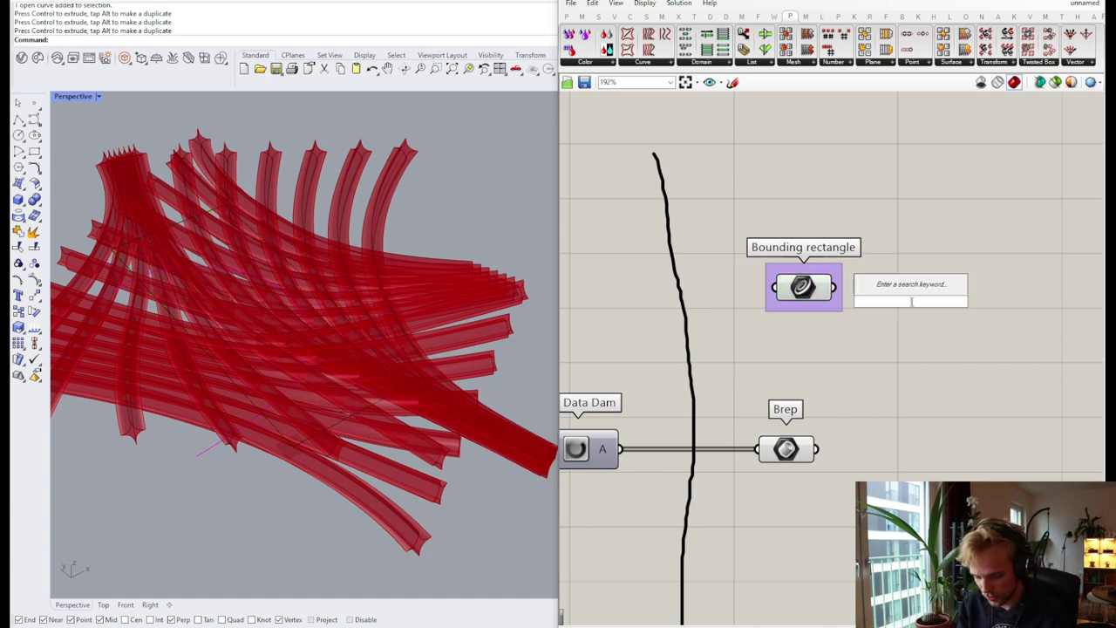
text(planar)
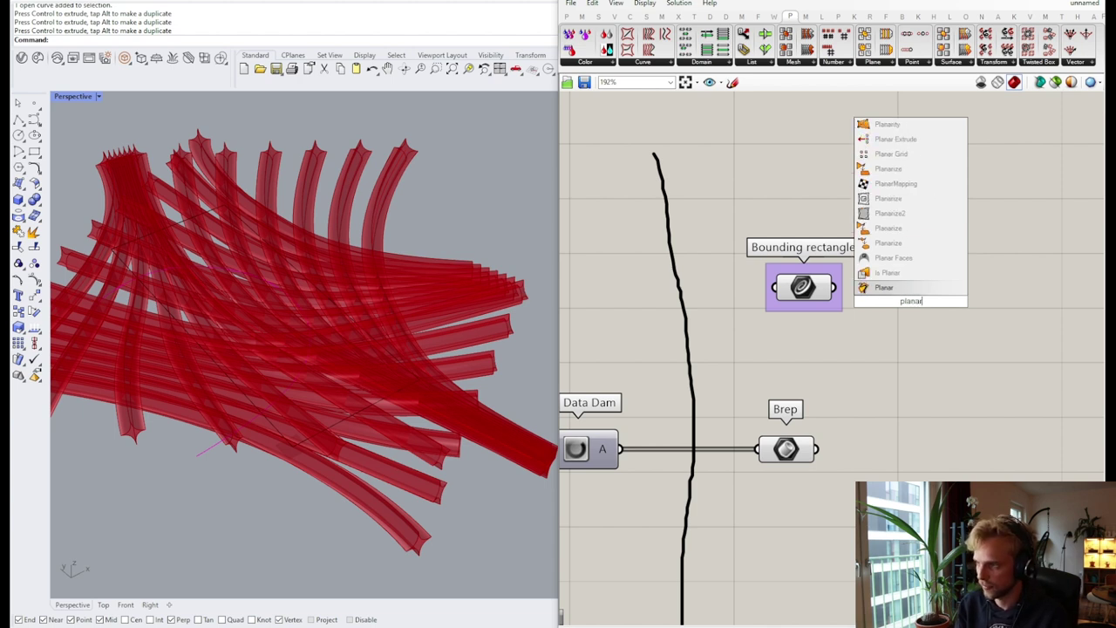
key(BackSpace)
key(BackSpace)
key(BackSpace)
key(BackSpace)
key(BackSpace)
key(BackSpace)
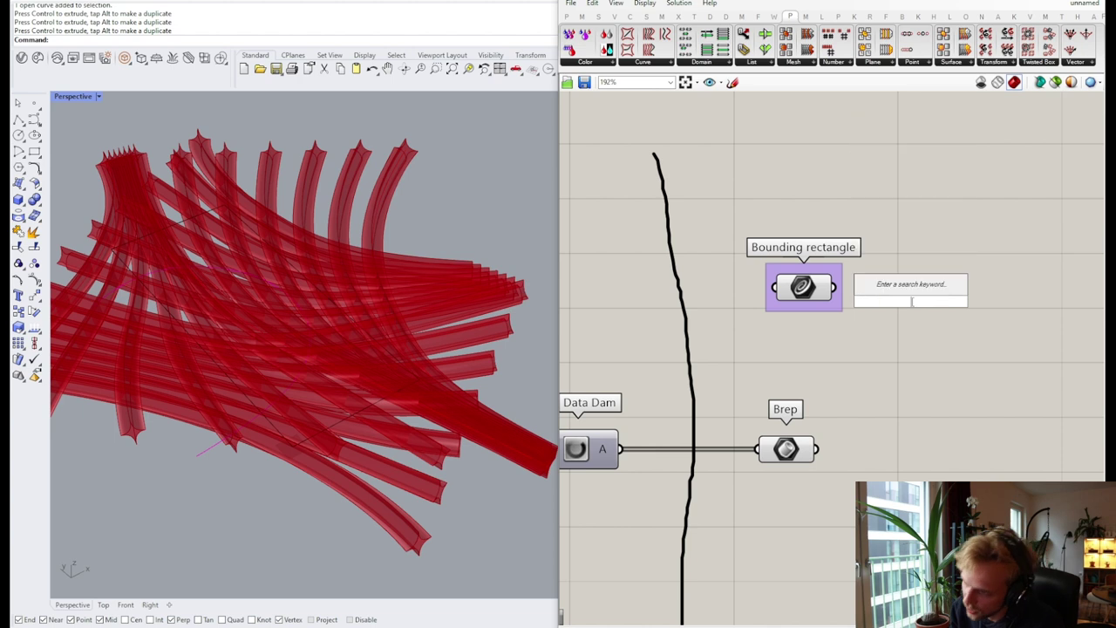
text(boundary su)
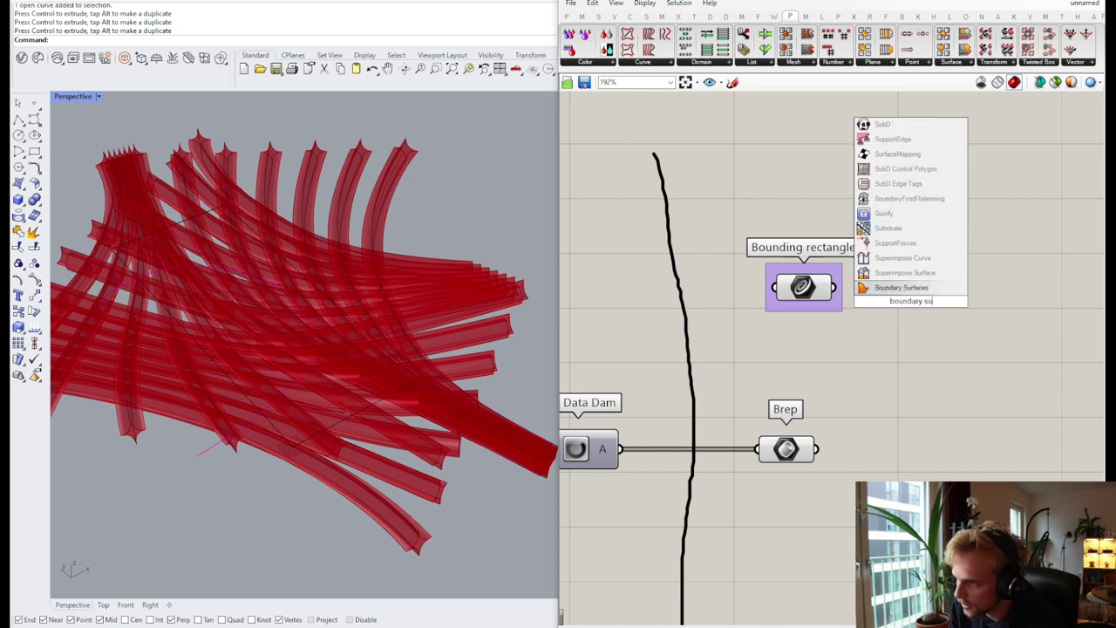
click(909, 288)
drag(834, 287, 941, 294)
scroll(139, 258, up, 3)
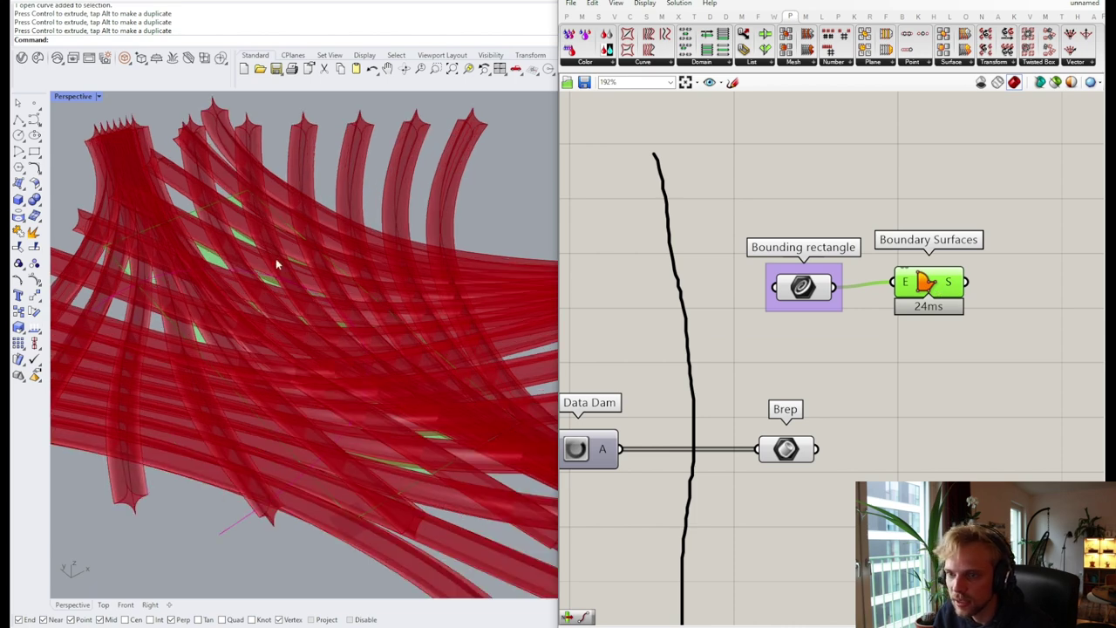
scroll(305, 331, down, 3)
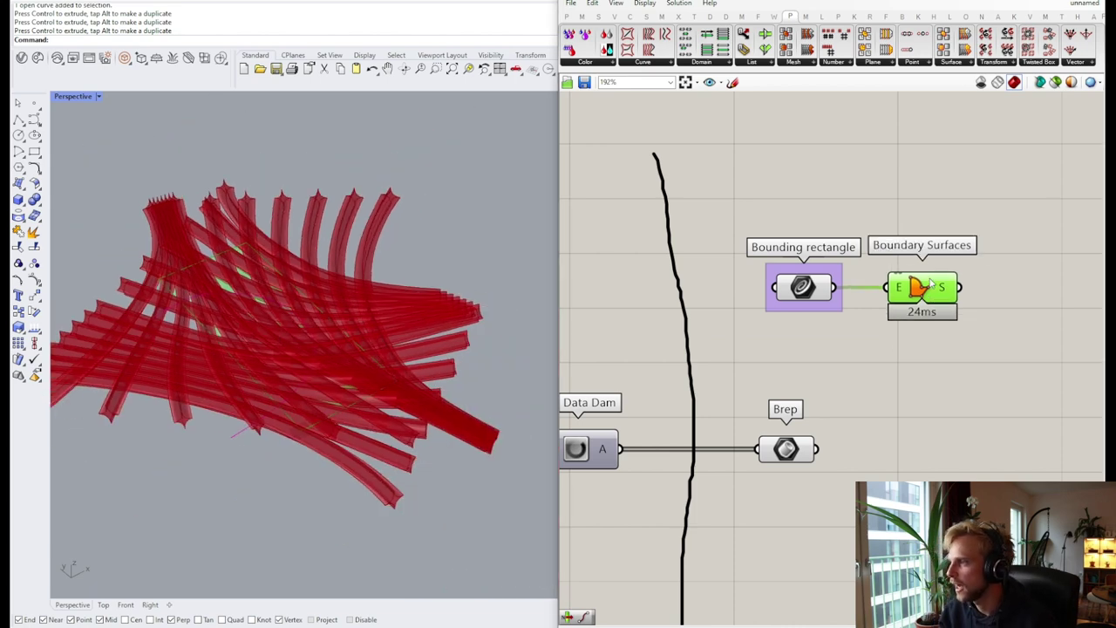
Step: Add an Extrude component, feed its base from Boundary Surfaces and rearrange the components to make room
right_drag(999, 344, 877, 341)
double_click(938, 345)
text(extrude)
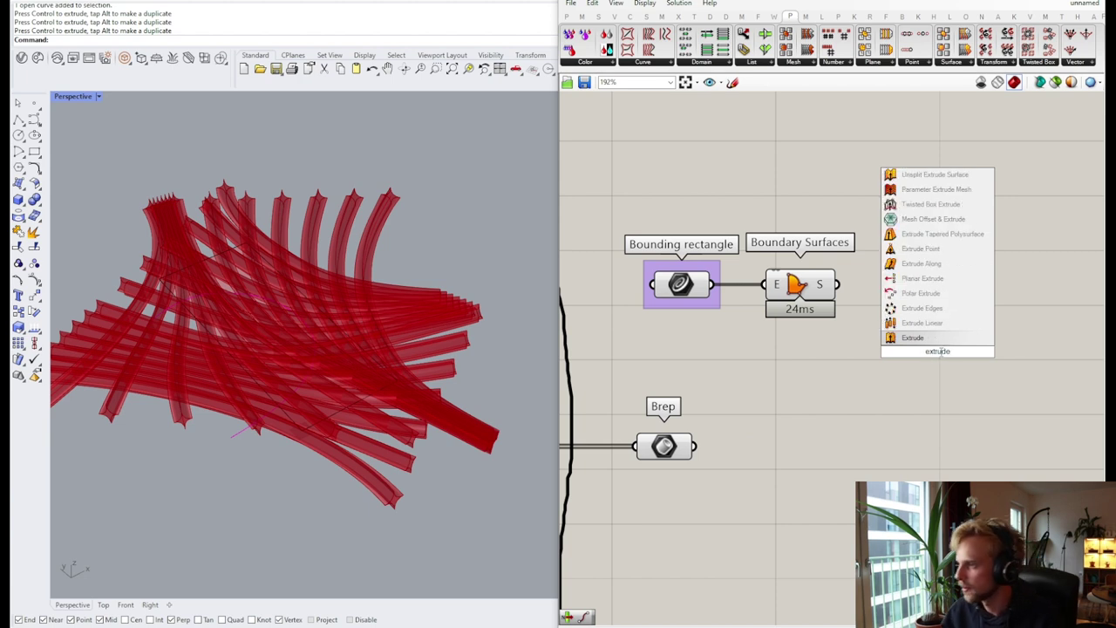
key(Return)
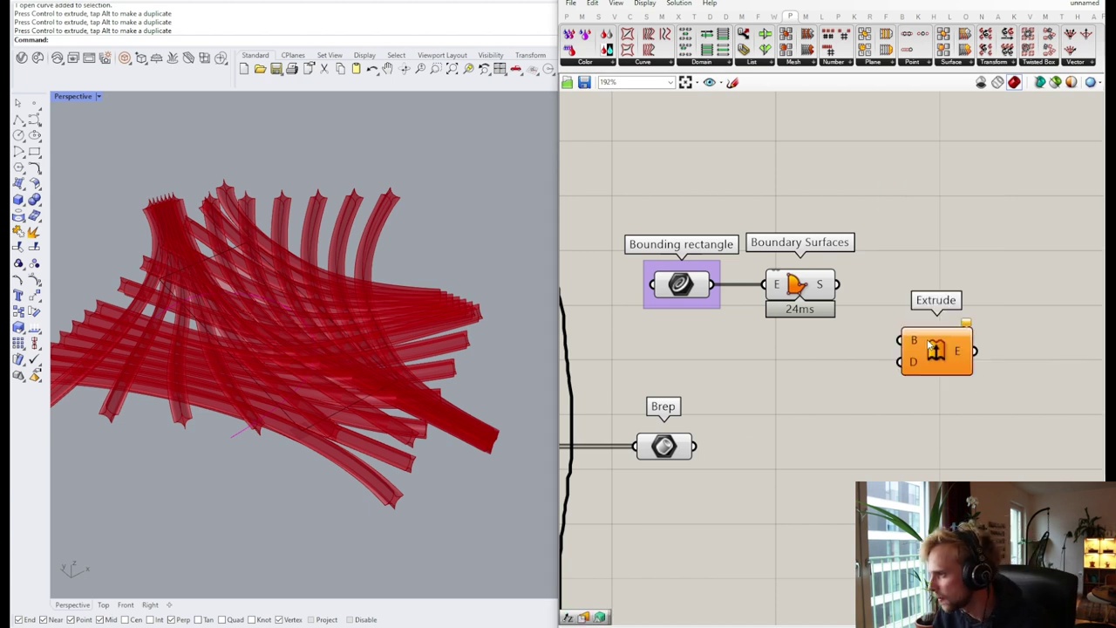
drag(839, 285, 902, 340)
drag(961, 443, 798, 260)
drag(973, 349, 1006, 222)
drag(957, 339, 990, 223)
Step: Add a Unit Z vector, connect it to the Extrude direction and space the components apart
click(841, 346)
double_click(839, 346)
text(unit z)
key(Return)
drag(877, 342, 934, 248)
drag(835, 341, 902, 302)
drag(960, 240, 1044, 245)
click(877, 394)
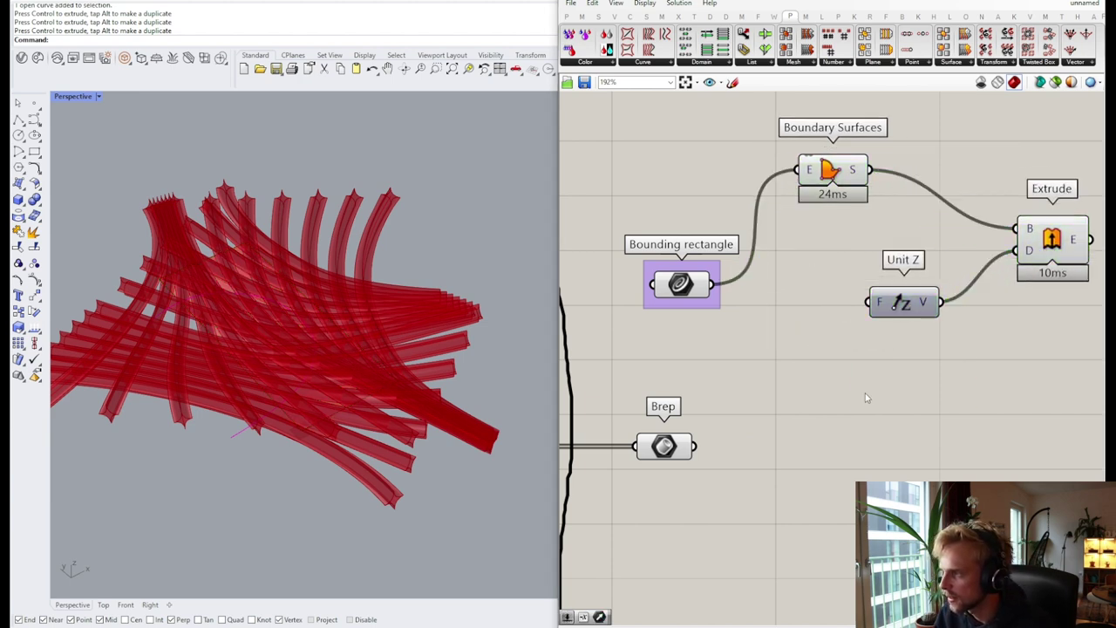
Step: Add a number slider with the value 1000 and connect it to the Unit Z factor
double_click(812, 381)
text(1000)
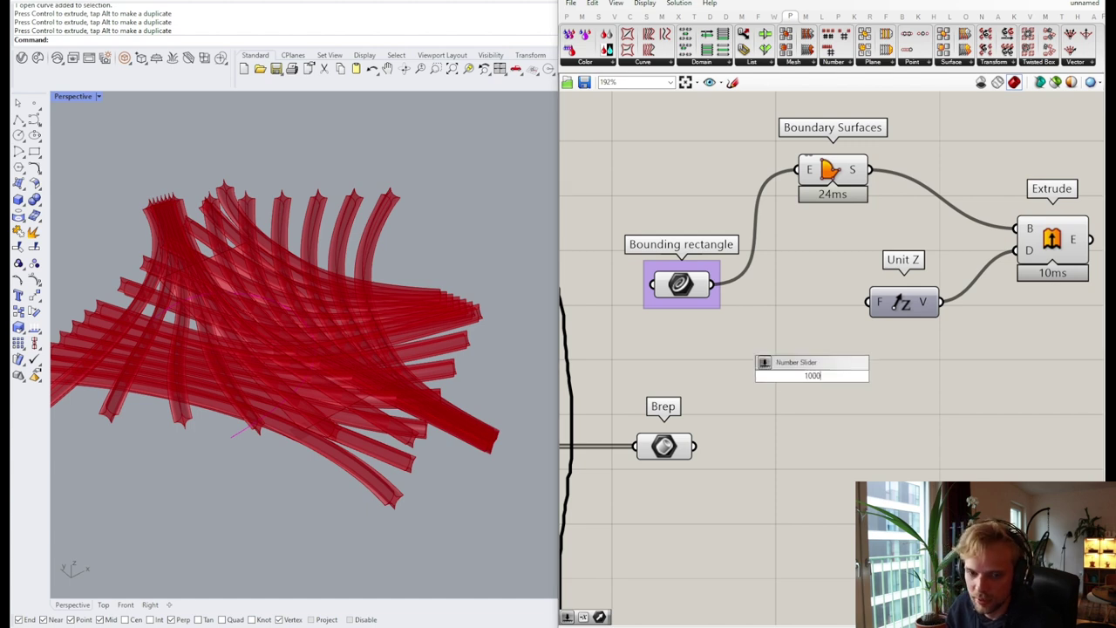
key(Return)
drag(793, 338, 875, 302)
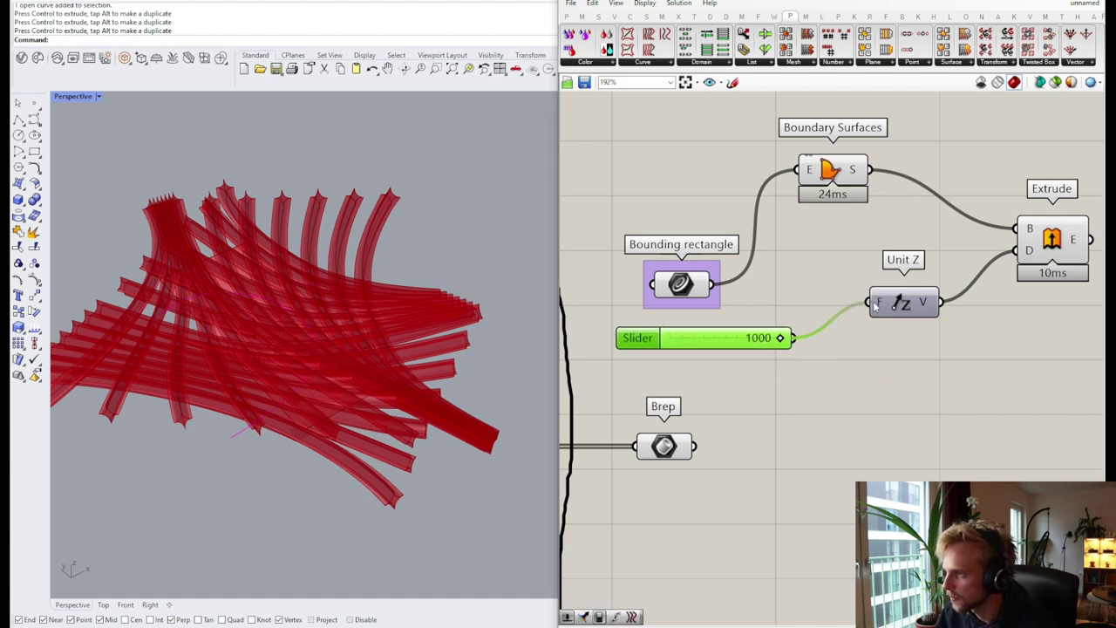
Step: Add a Move component and feed the extruded box into its geometry input
right_drag(895, 313, 744, 326)
click(912, 361)
double_click(965, 332)
text(move)
key(Return)
drag(940, 243, 926, 323)
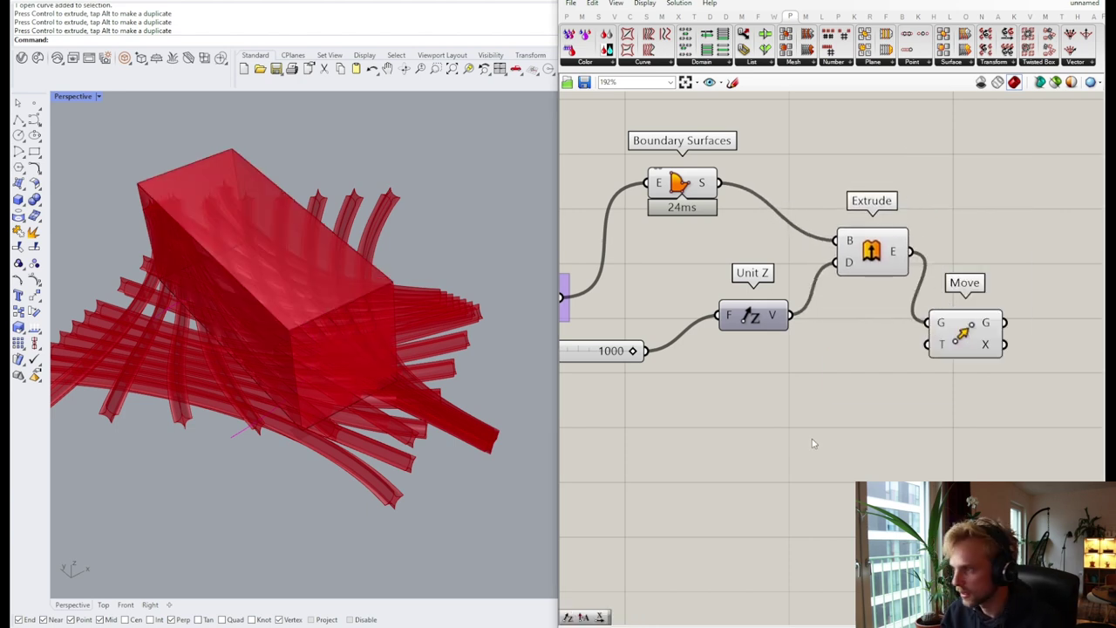
Step: Add a second Unit Z vector, pass it through a Negative component and connect that to the Move translation
double_click(775, 386)
text(z)
key(Return)
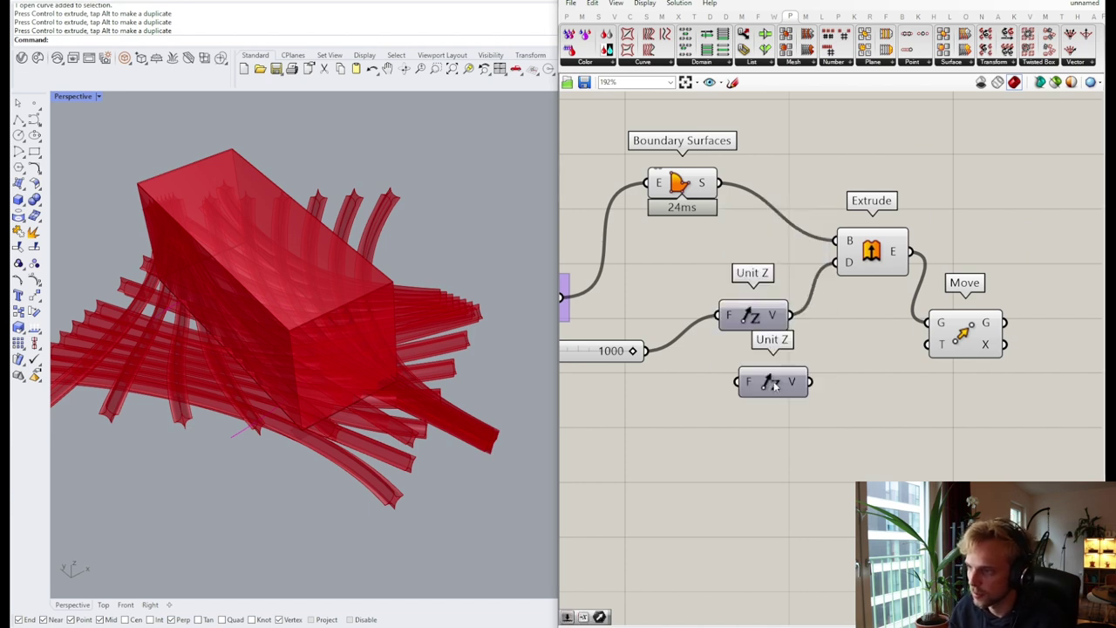
double_click(867, 404)
text(neg)
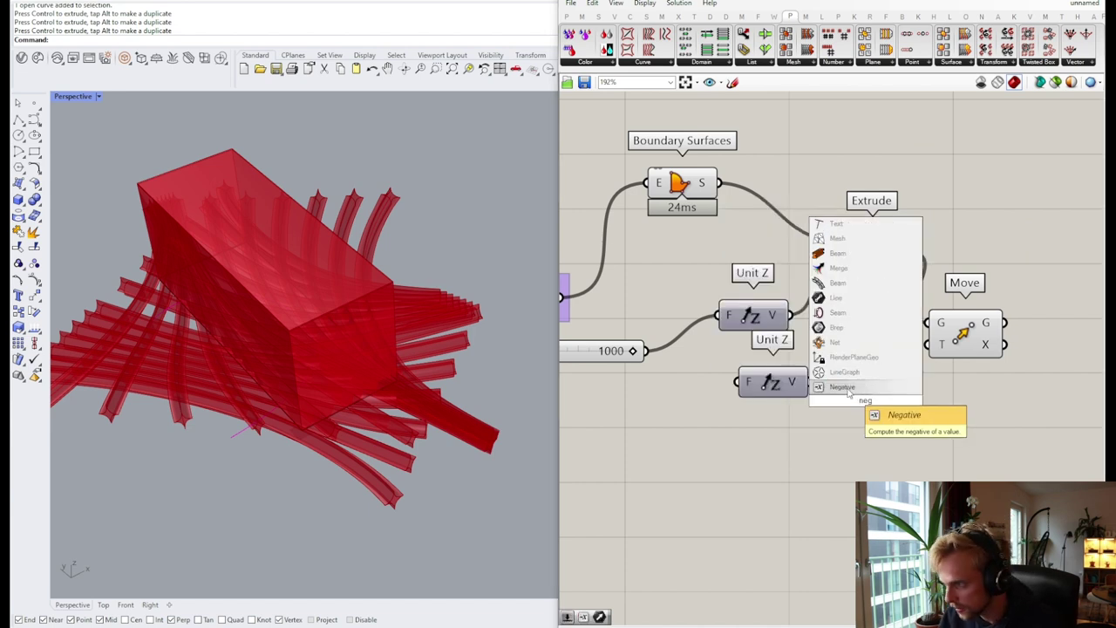
click(851, 387)
drag(809, 382, 829, 400)
drag(863, 401, 925, 345)
right_drag(850, 452, 960, 427)
Step: Add a 500 slider as the factor of the second Unit Z and line it up with the 1000 slider
double_click(772, 369)
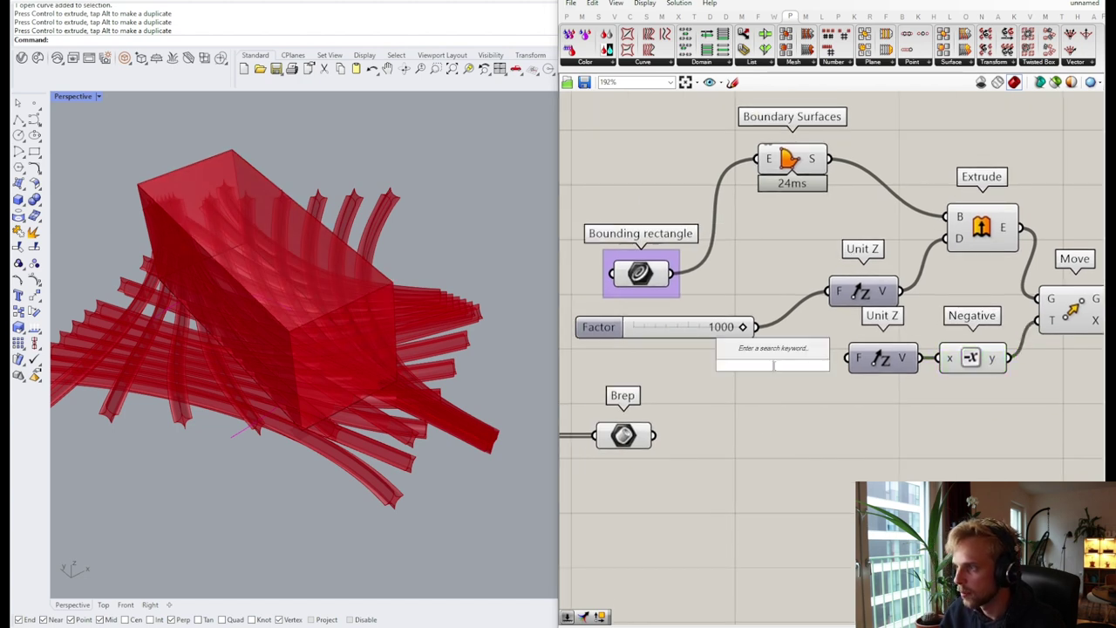
text(500)
key(Return)
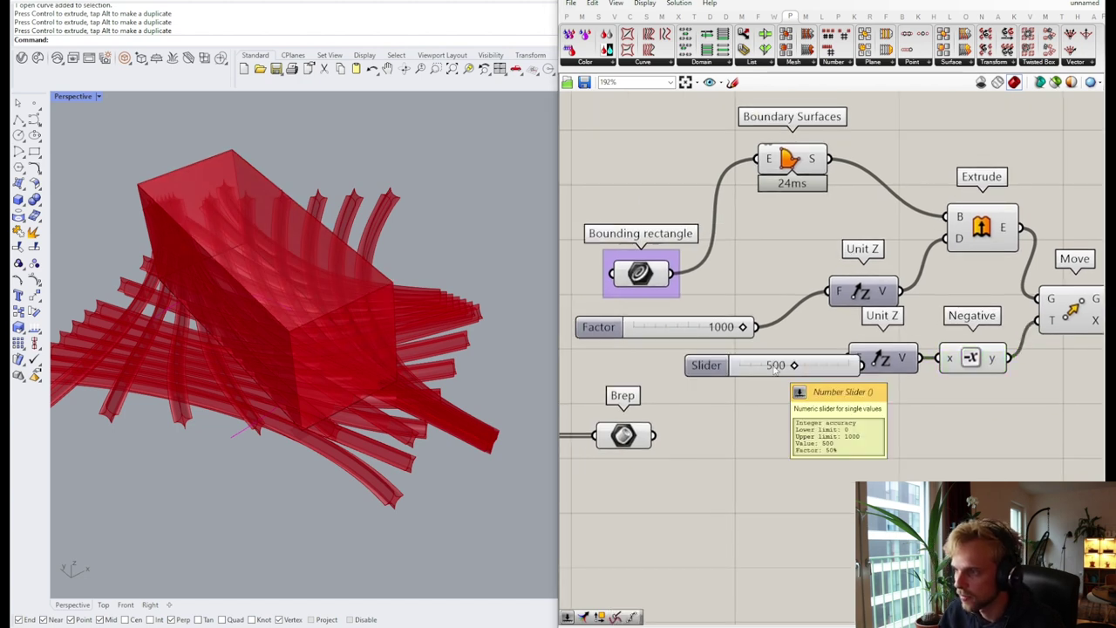
drag(802, 357, 848, 358)
drag(756, 336, 795, 336)
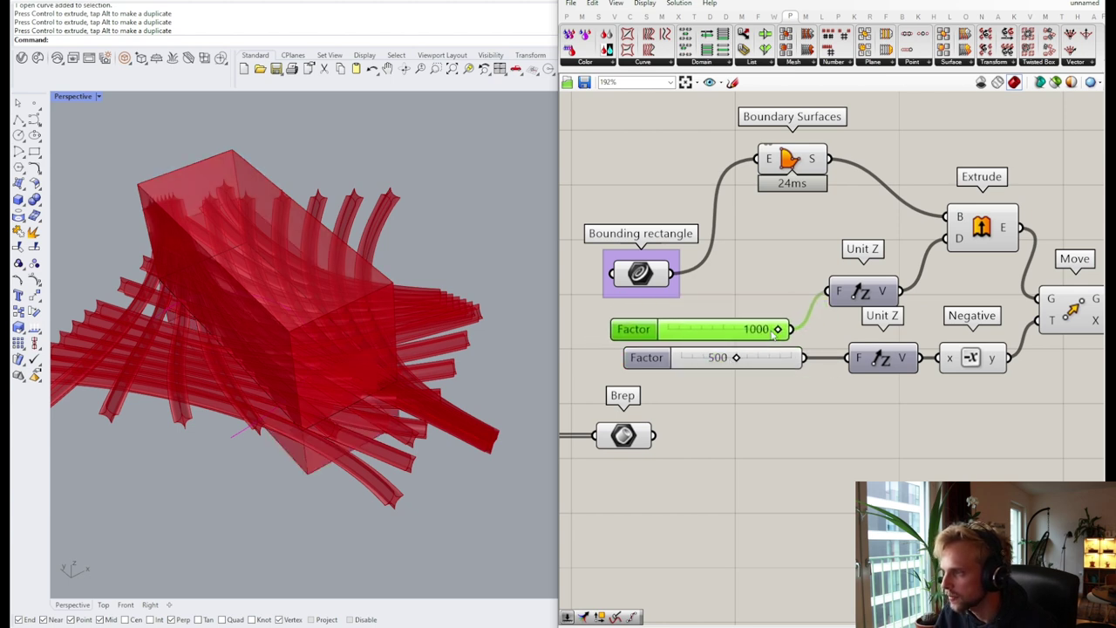
Step: Place the Bounding rectangle parameter and Boundary Surfaces component side by side, close to the Extrude
scroll(795, 349, down, 3)
drag(726, 348, 853, 311)
click(984, 319)
right_drag(984, 319, 916, 257)
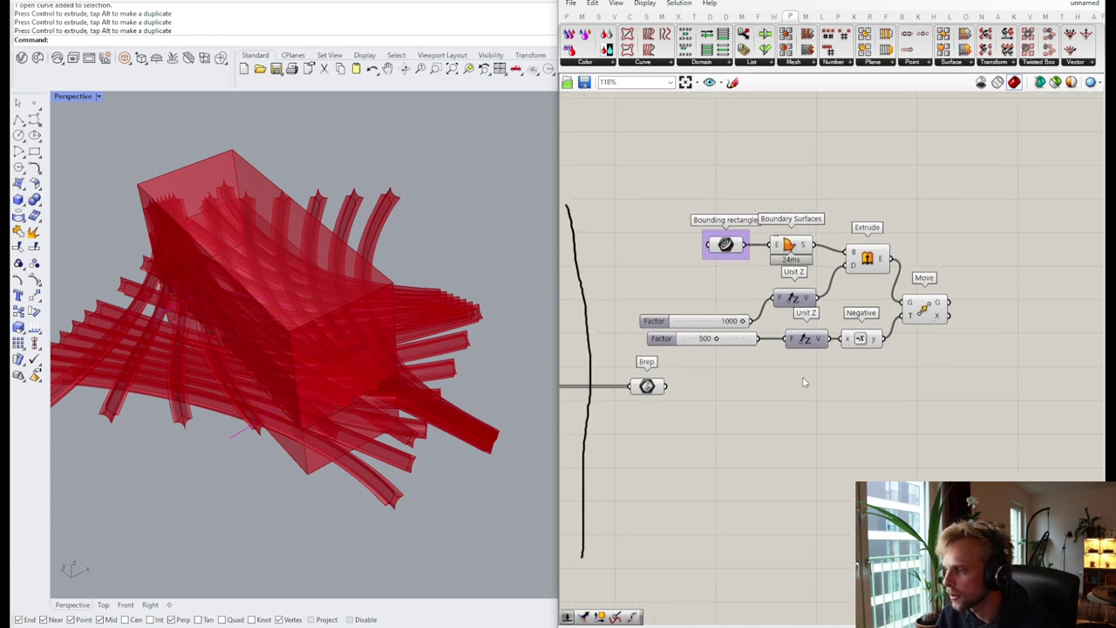
Step: Hide the previews of the components leading up to Move, keeping only the moved box displayed, and inspect it in perspective
right_drag(945, 380, 858, 373)
right_drag(682, 290, 711, 360)
drag(830, 456, 688, 269)
middle_click(688, 269)
click(729, 229)
click(841, 229)
click(866, 370)
click(806, 500)
right_drag(332, 409, 352, 474)
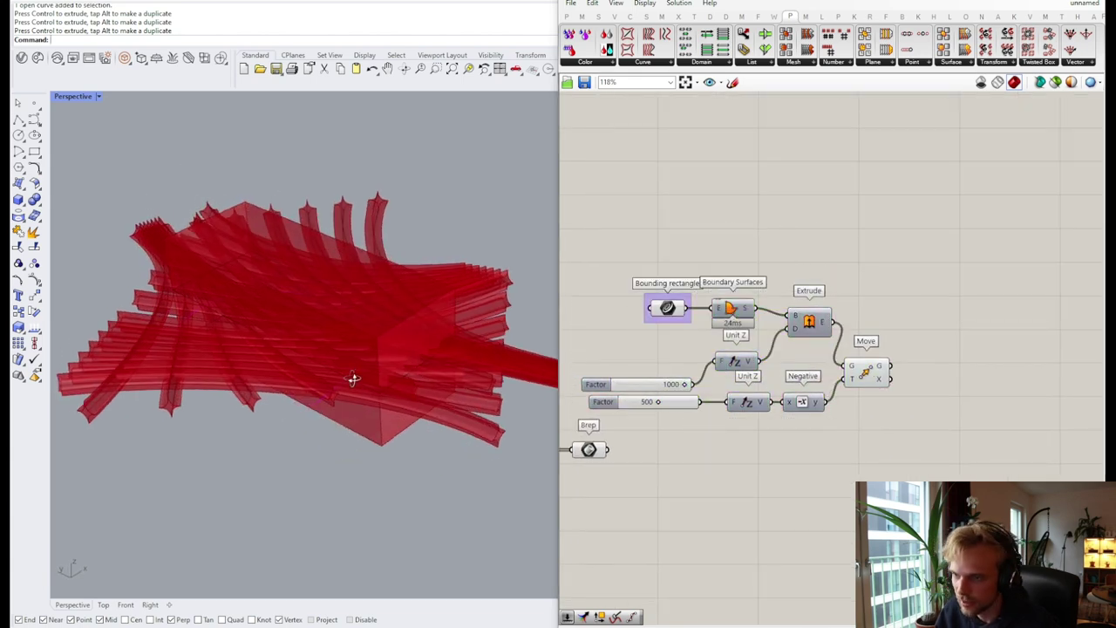
Step: Try a Solid Difference component with the Brep strips as input A and the moved box as input B
double_click(813, 467)
text(solid di)
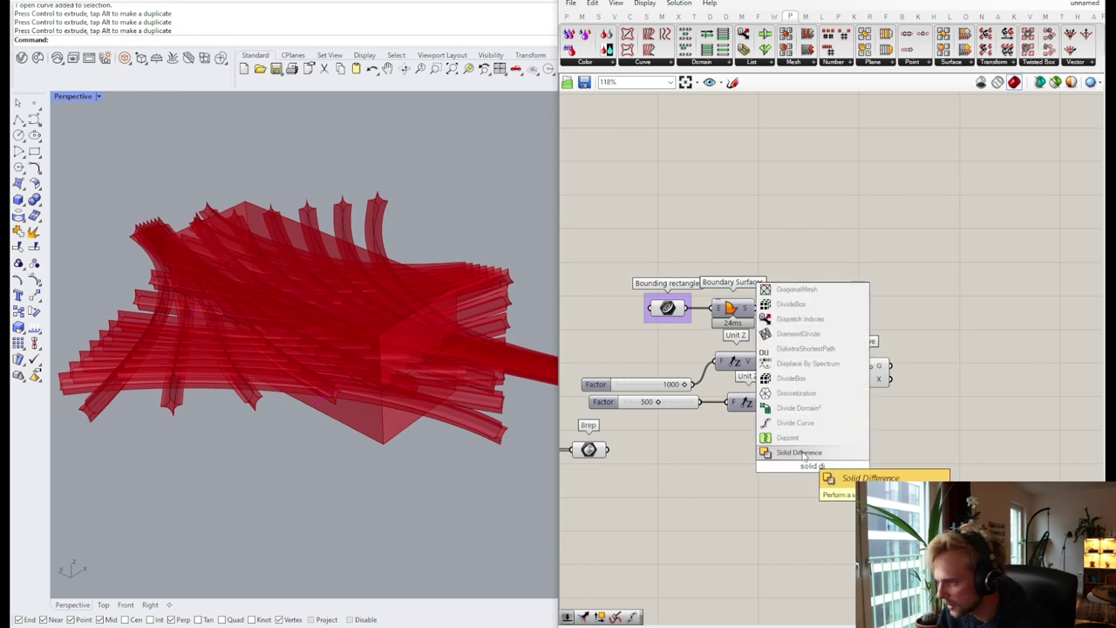
key(Return)
drag(639, 453, 935, 452)
drag(890, 366, 912, 457)
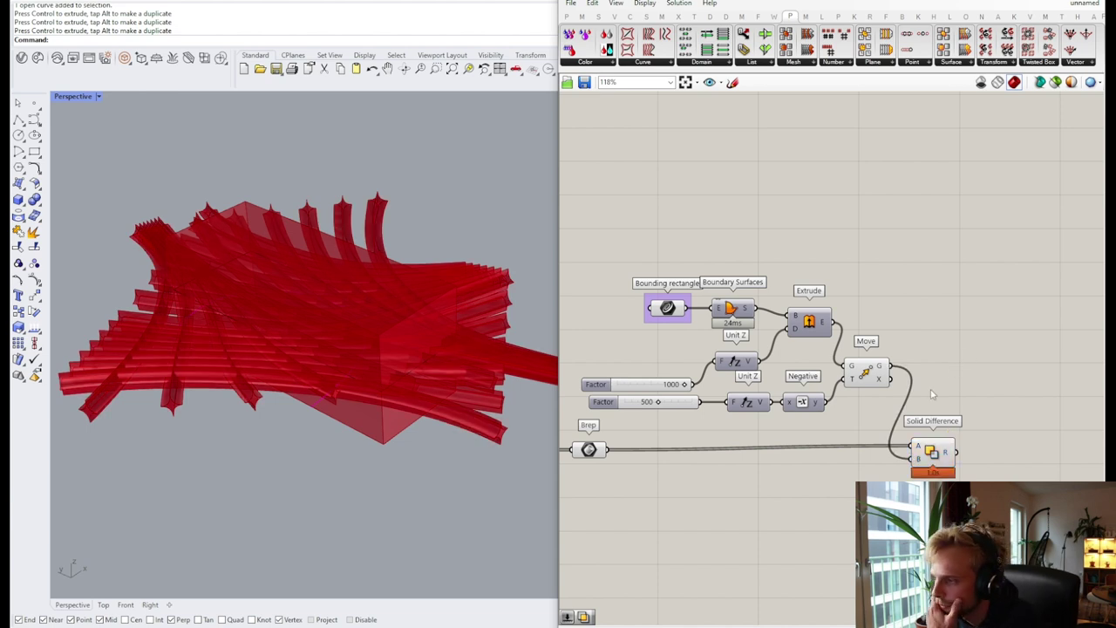
Step: Hide the previews of the Brep parameter and the Move component, and inspect the Solid Difference result in perspective
right_drag(752, 449, 847, 456)
click(684, 454)
middle_click(684, 453)
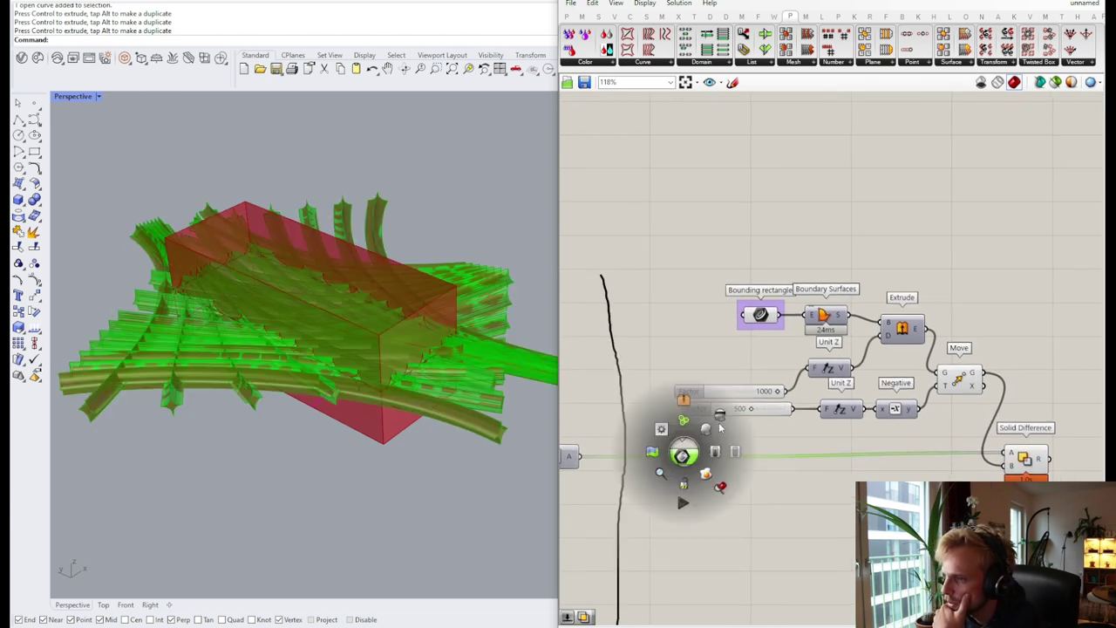
click(720, 416)
click(958, 380)
middle_click(954, 311)
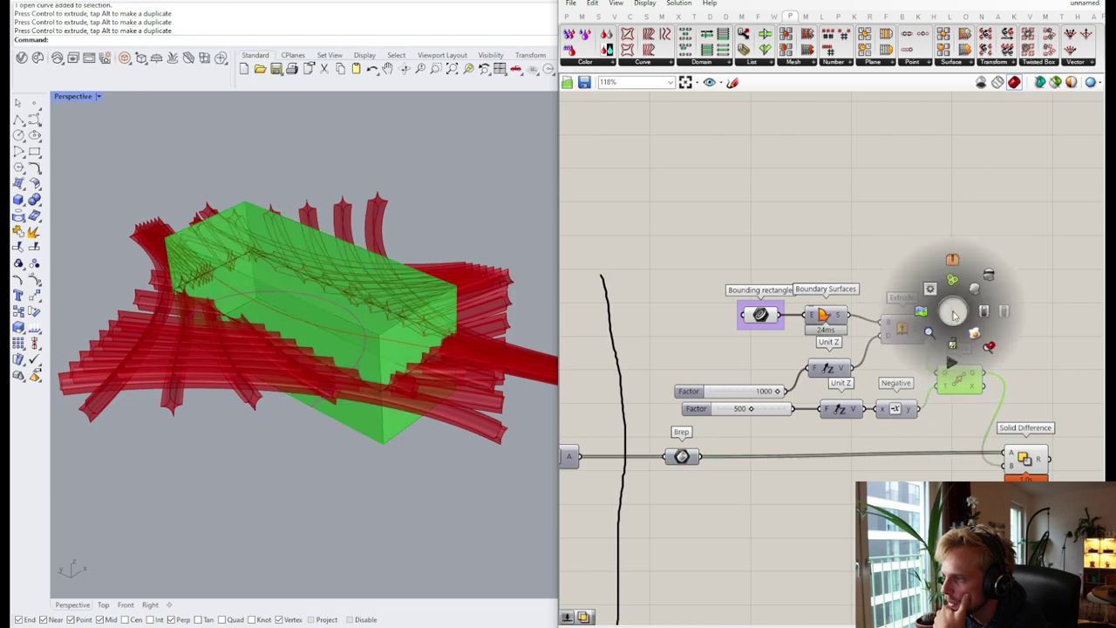
click(989, 276)
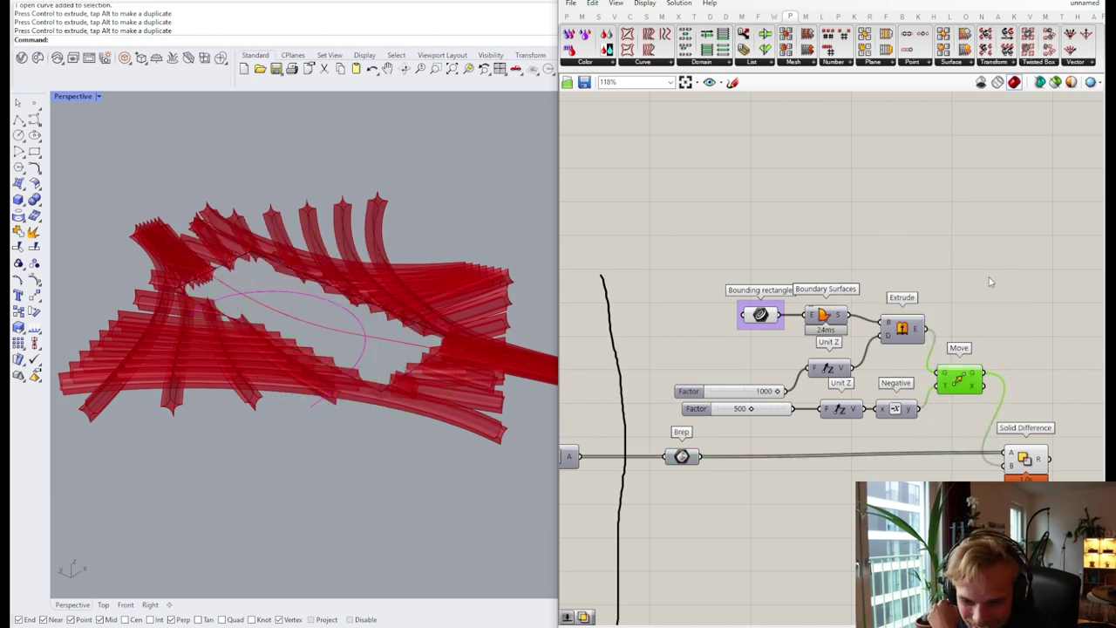
right_drag(433, 313, 411, 337)
scroll(298, 295, up, 5)
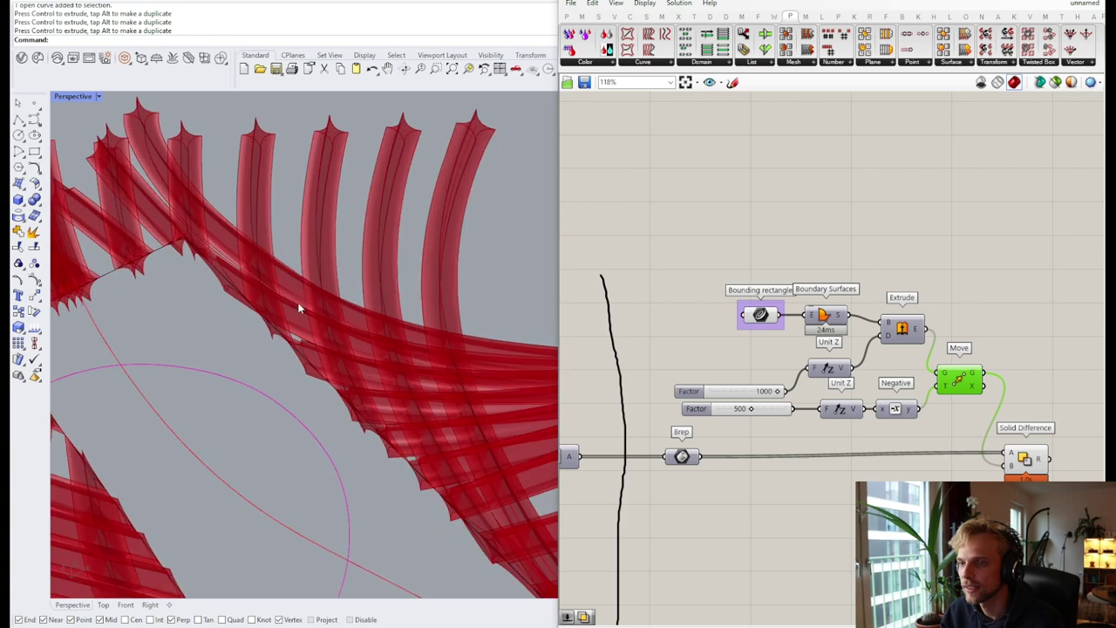
scroll(298, 295, down, 8)
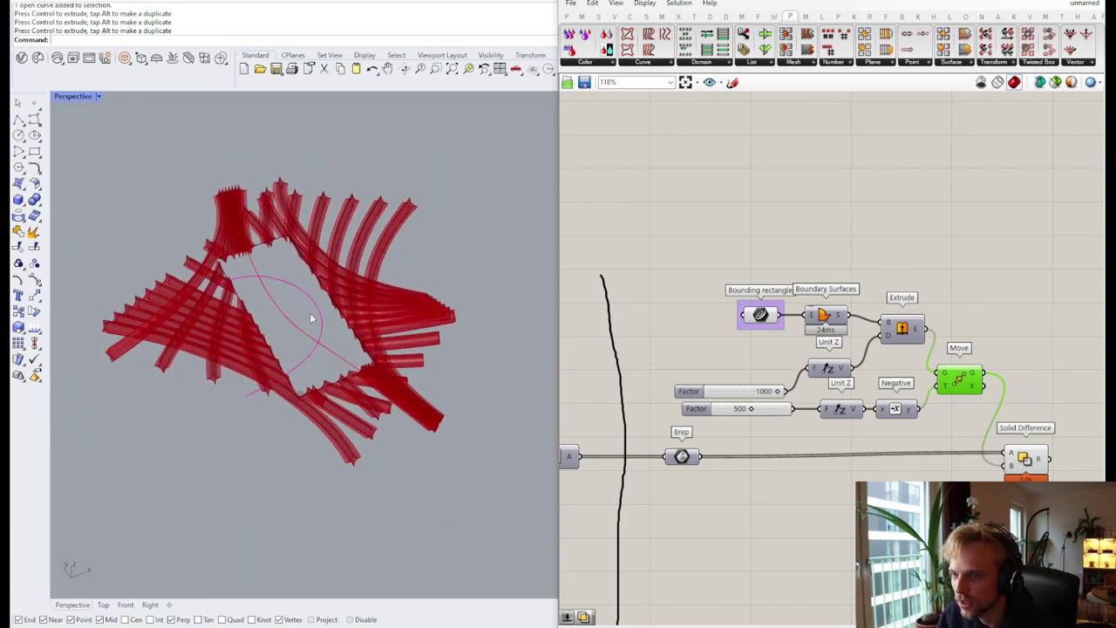
right_drag(318, 311, 221, 279)
Step: Replace the Solid Difference component with a Solid Intersection component below the Move component
right_drag(910, 382, 775, 305)
click(891, 392)
key(Delete)
double_click(890, 395)
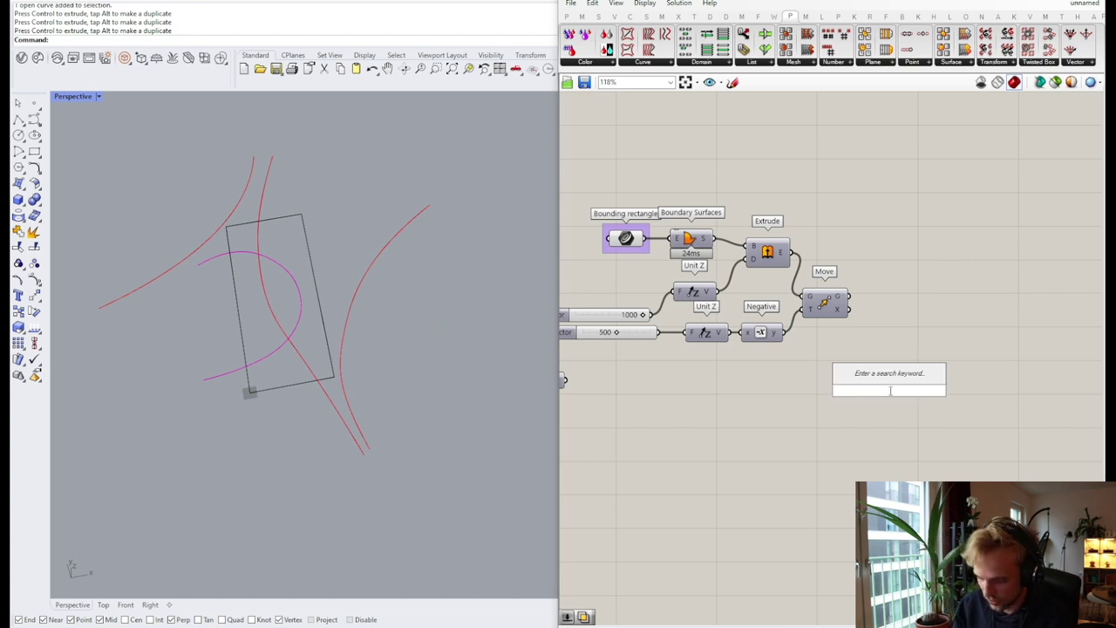
text(s)
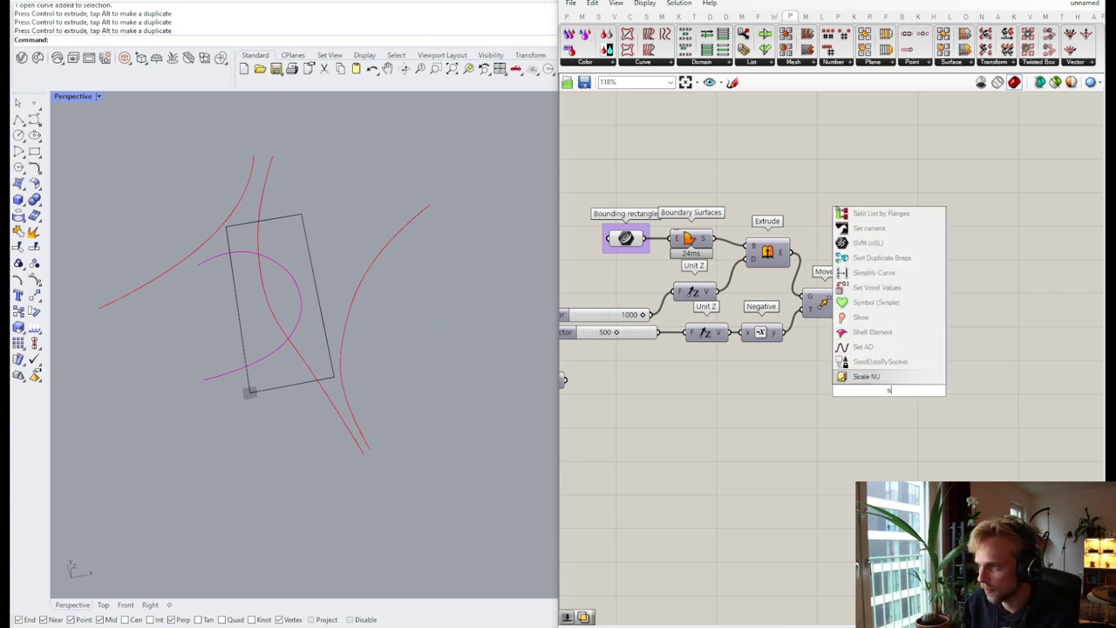
text(olid in)
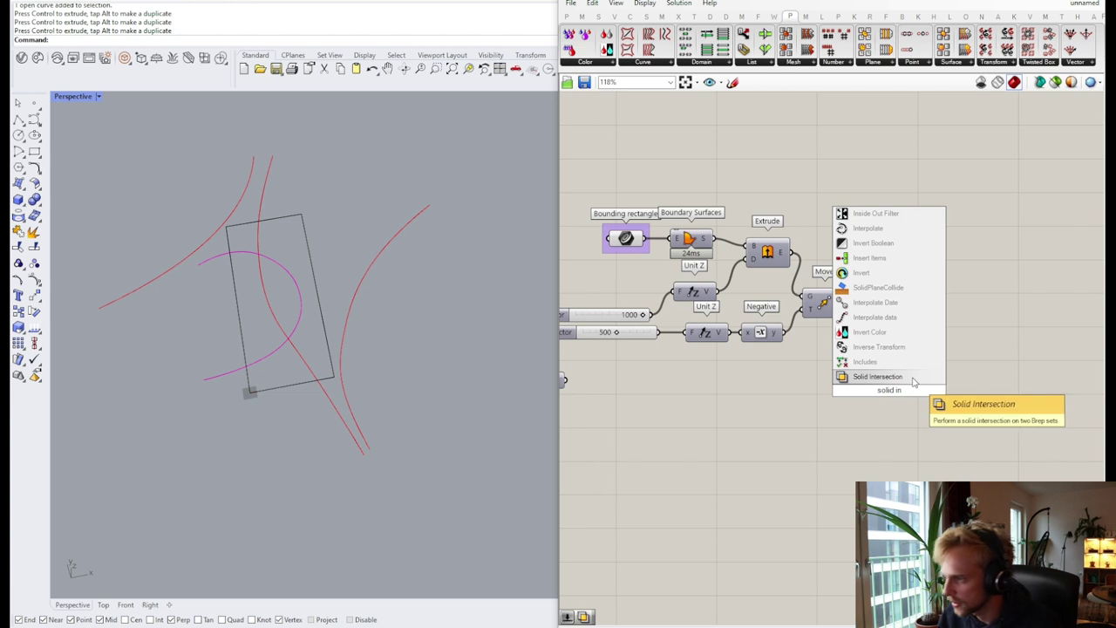
click(897, 380)
Step: Feed the Brep strips into input A and the moved box into input B of Solid Intersection, and inspect the trimmed strips
right_drag(812, 399, 870, 400)
drag(624, 381, 925, 390)
drag(910, 299, 929, 403)
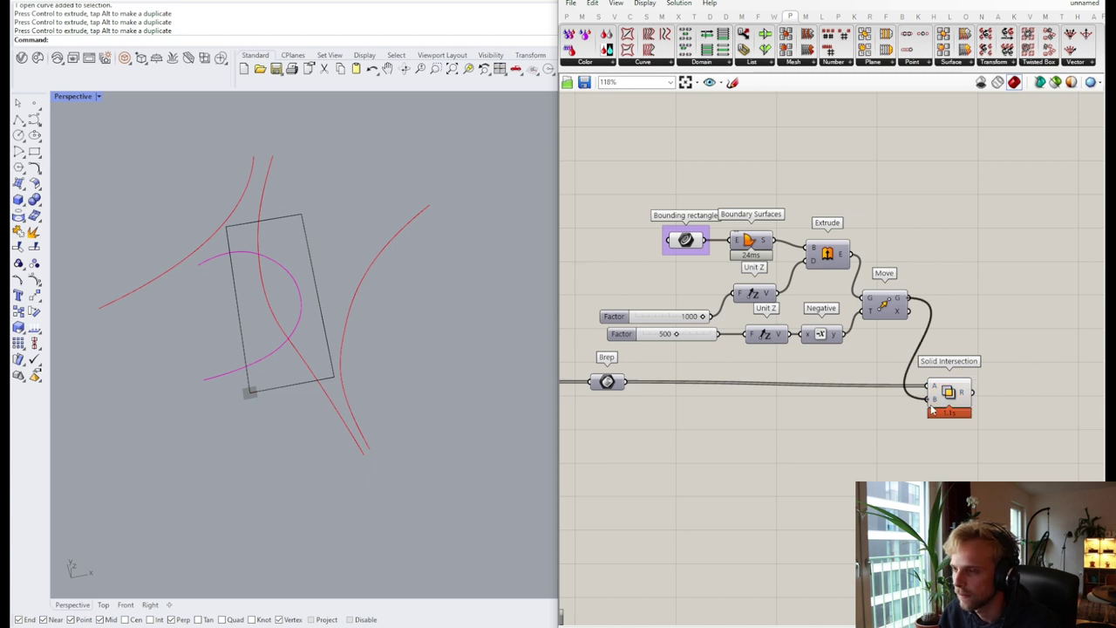
right_drag(424, 374, 269, 452)
scroll(175, 229, up, 8)
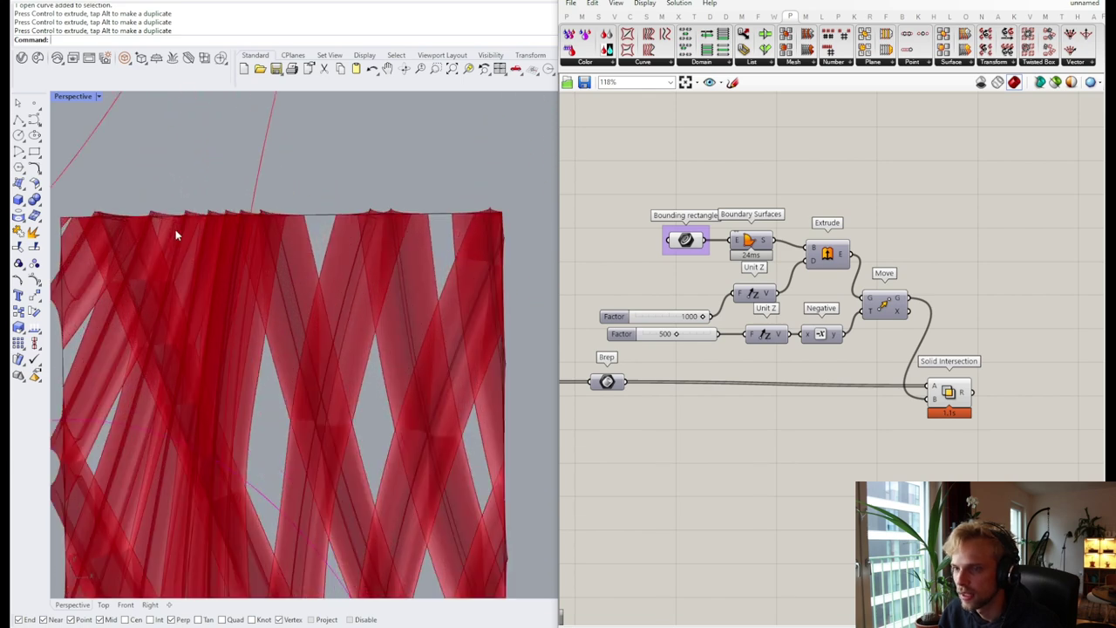
scroll(143, 272, down, 8)
right_drag(146, 274, 279, 383)
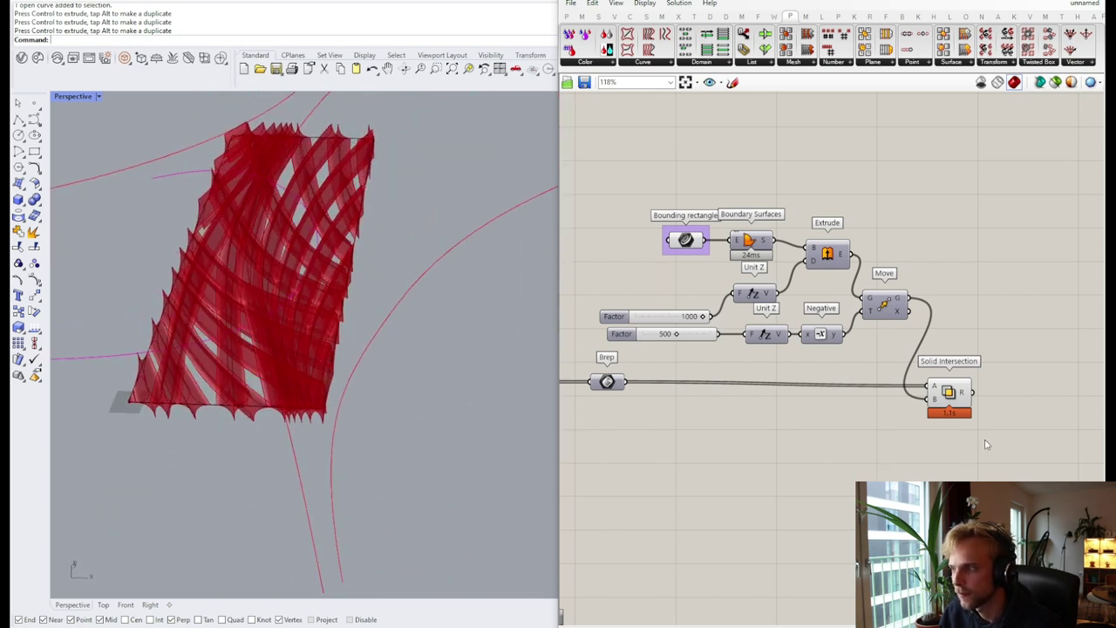
click(952, 400)
right_drag(953, 403, 853, 395)
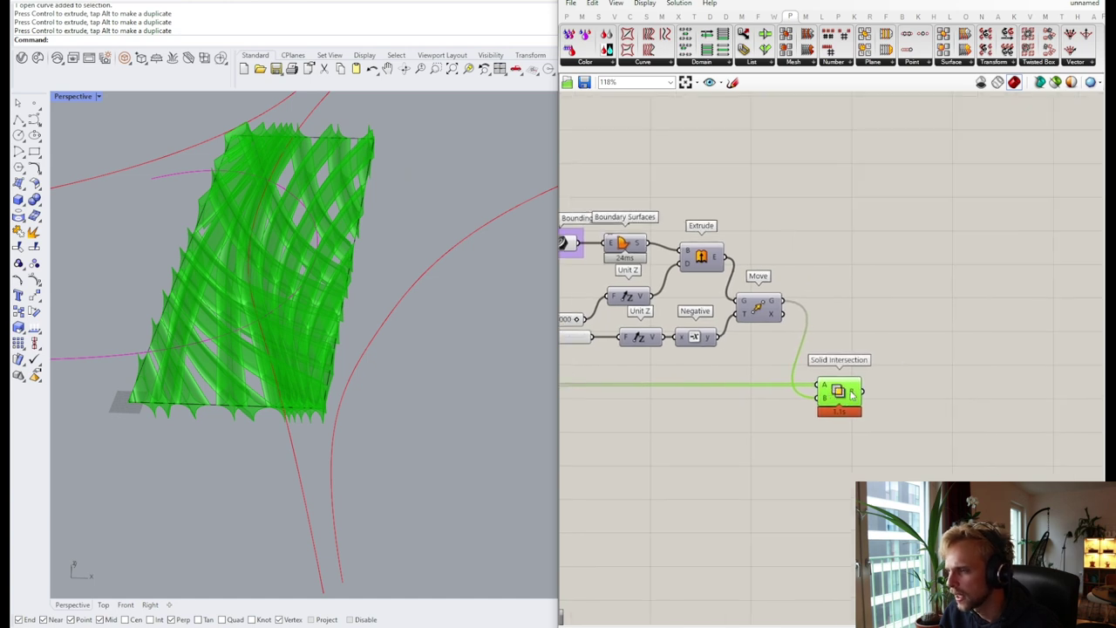
double_click(917, 431)
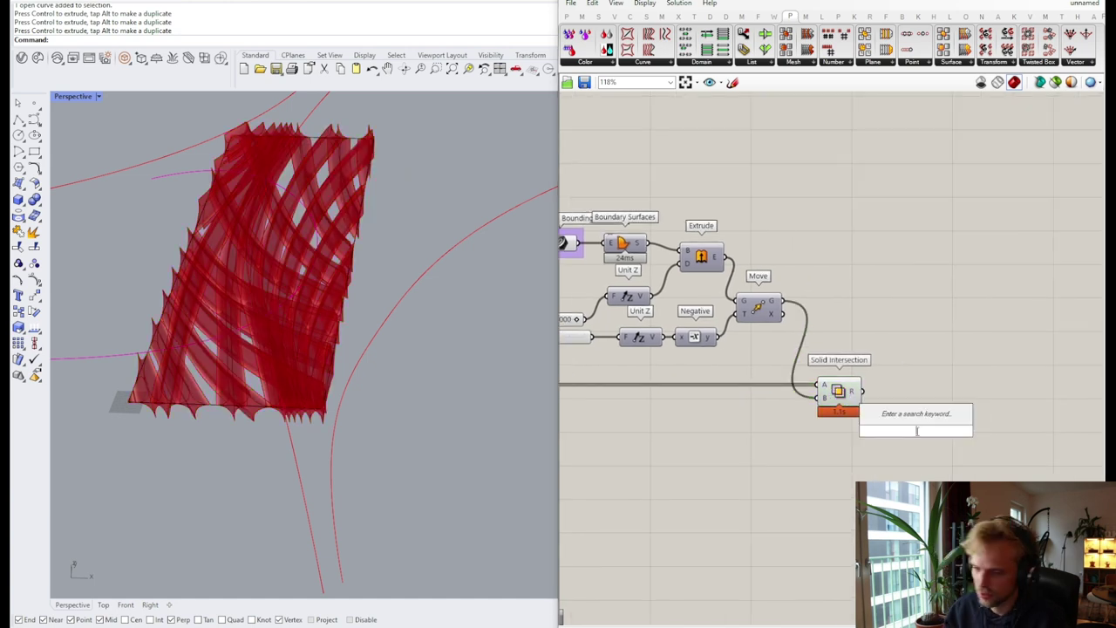
text(booleanu)
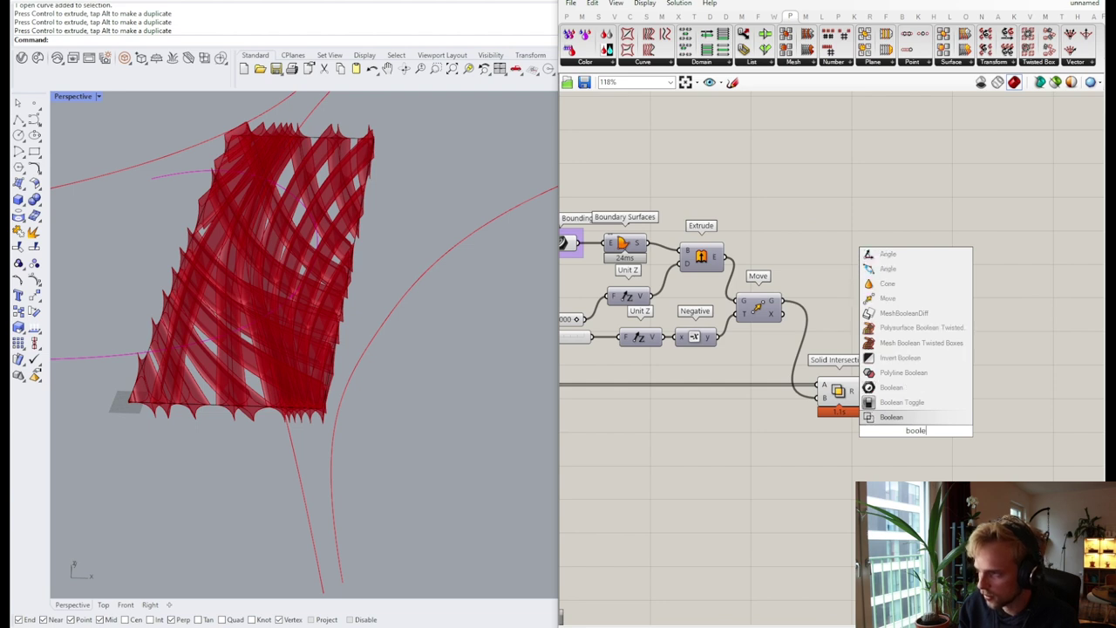
key(BackSpace)
key(BackSpace)
key(BackSpace)
text(nu)
key(BackSpace)
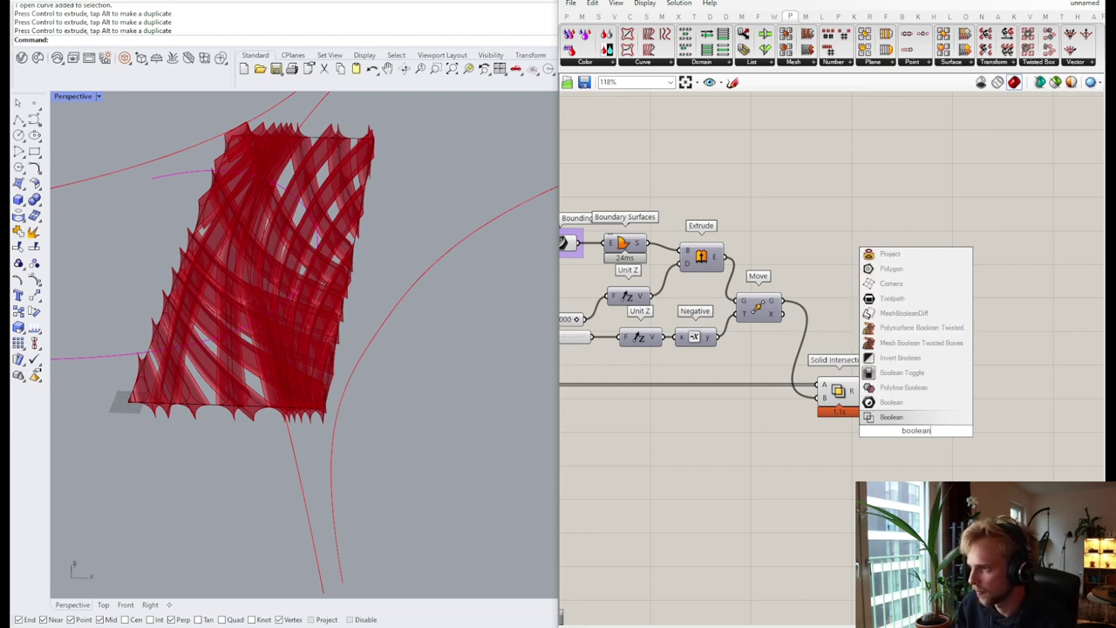
key(BackSpace)
key(BackSpace)
key(BackSpace)
key(BackSpace)
key(BackSpace)
key(BackSpace)
key(BackSpace)
Step: Try a Solid Union component on the Solid Intersection result and delete it again
text(s)
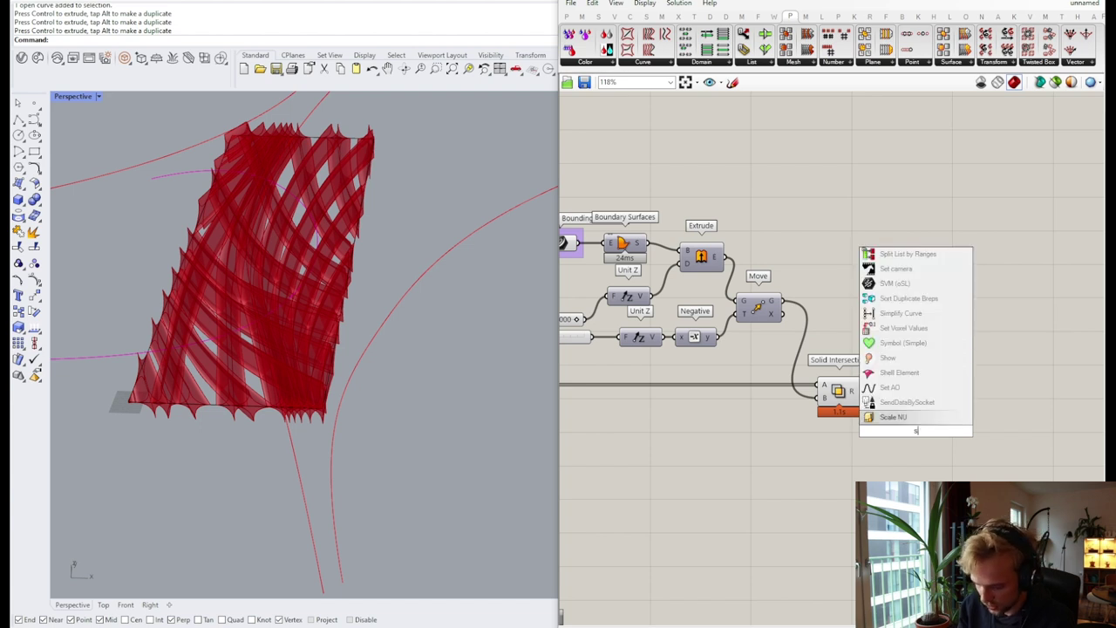
text(olid union)
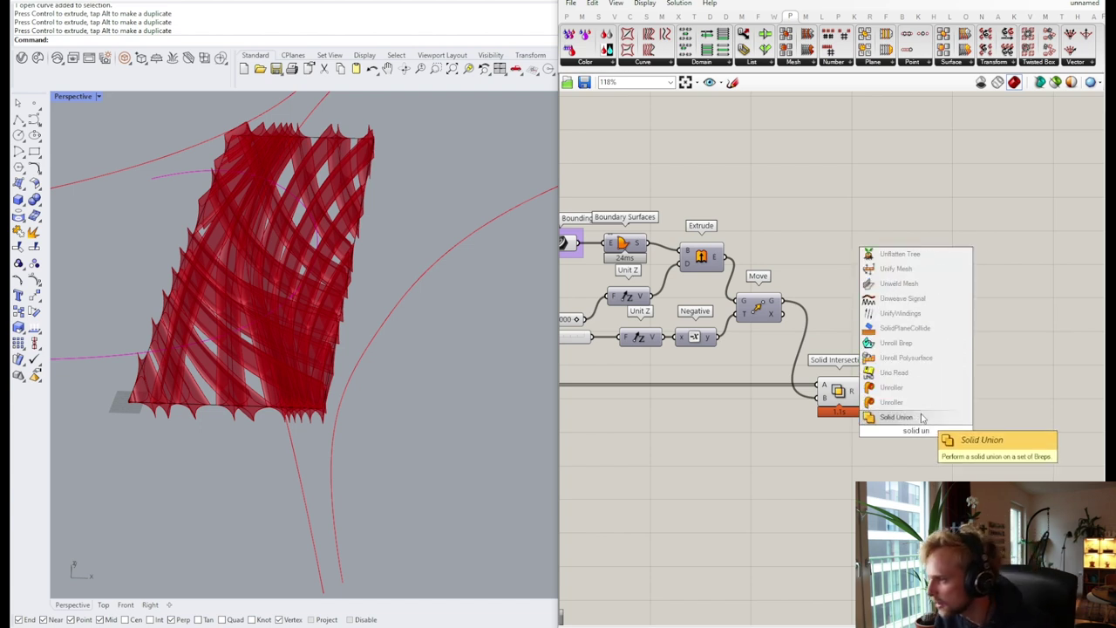
key(Return)
drag(863, 390, 897, 431)
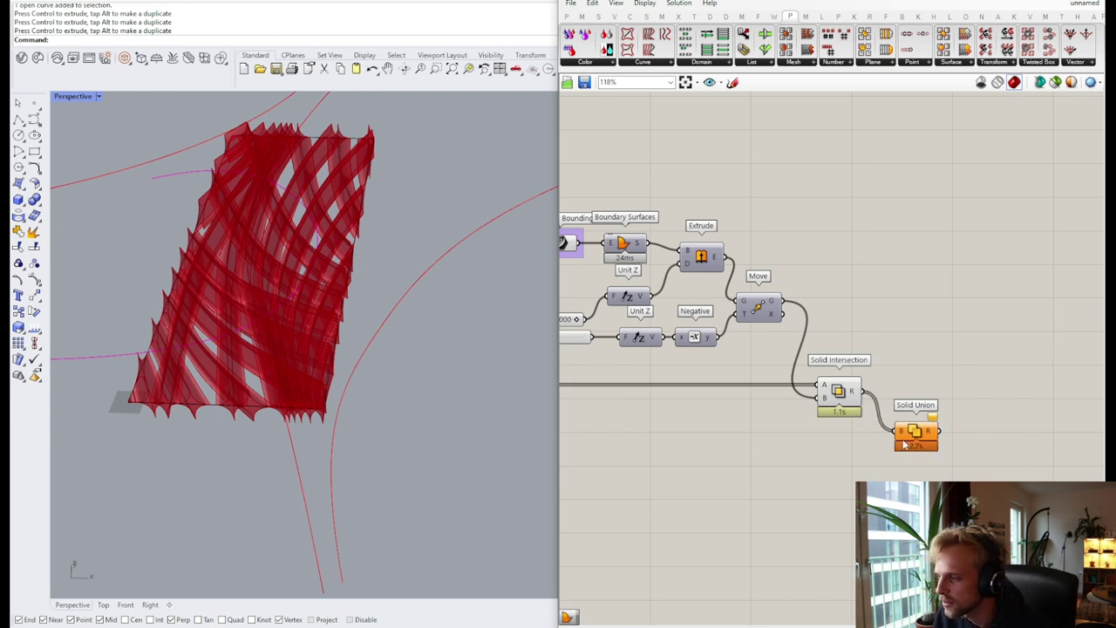
drag(907, 430, 898, 391)
mouse_move(931, 384)
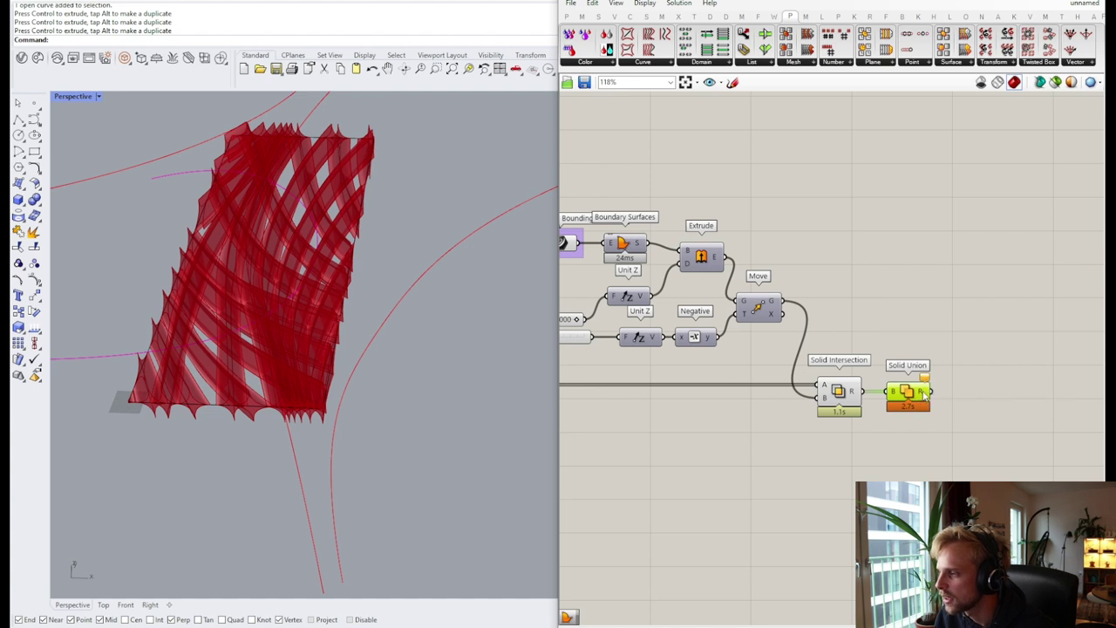
drag(917, 393, 916, 393)
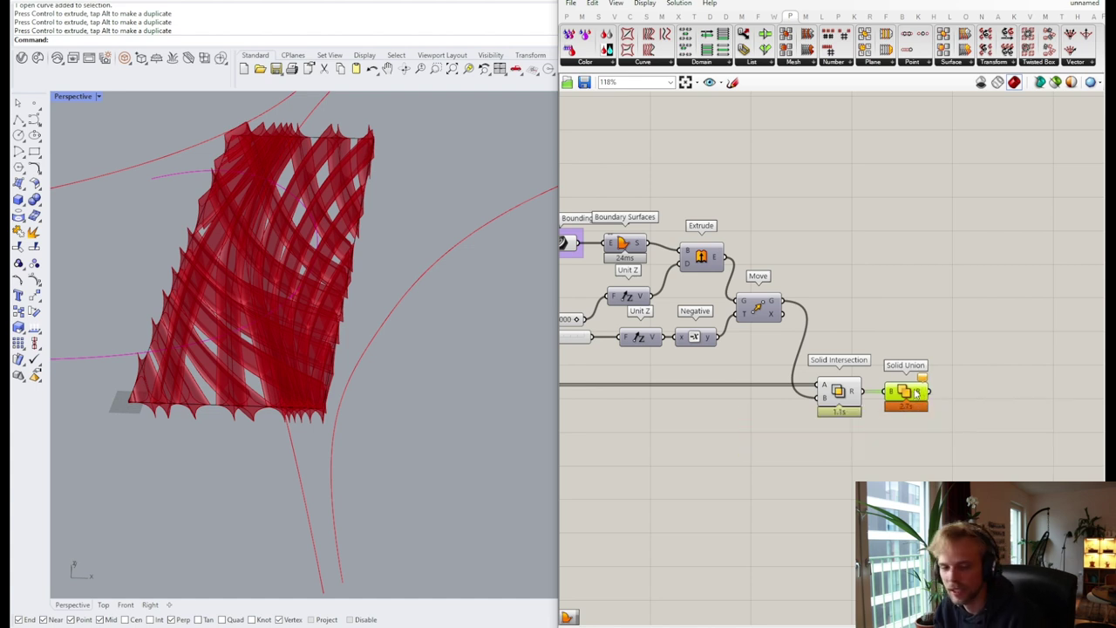
key(Delete)
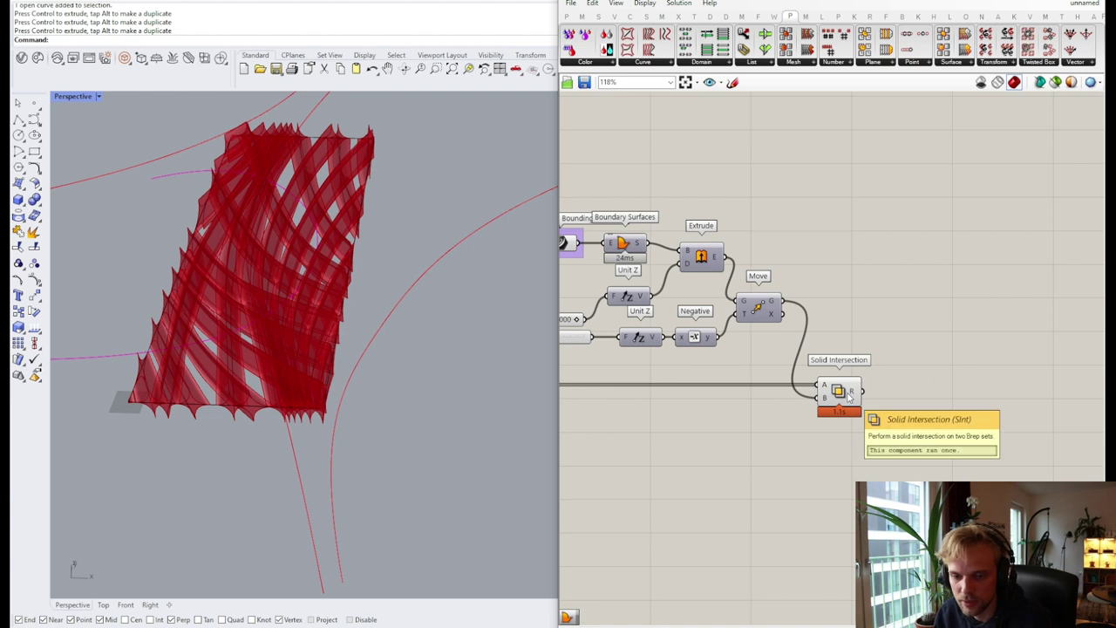
Step: Bake the Solid Intersection result to the Default layer and hide the component's preview
click(847, 395)
right_click(842, 392)
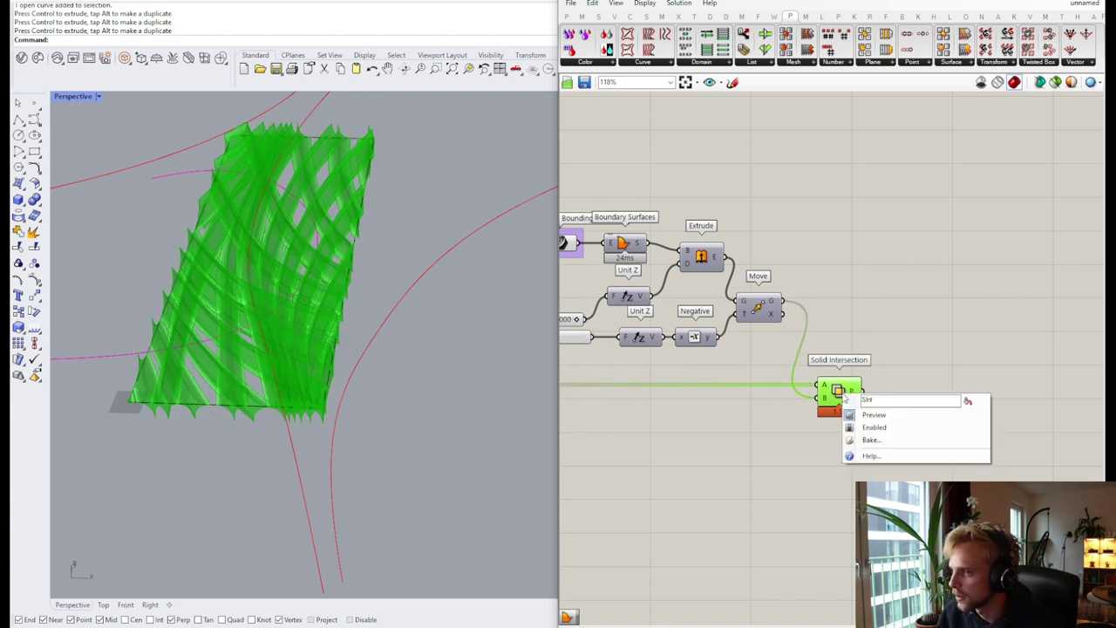
click(877, 441)
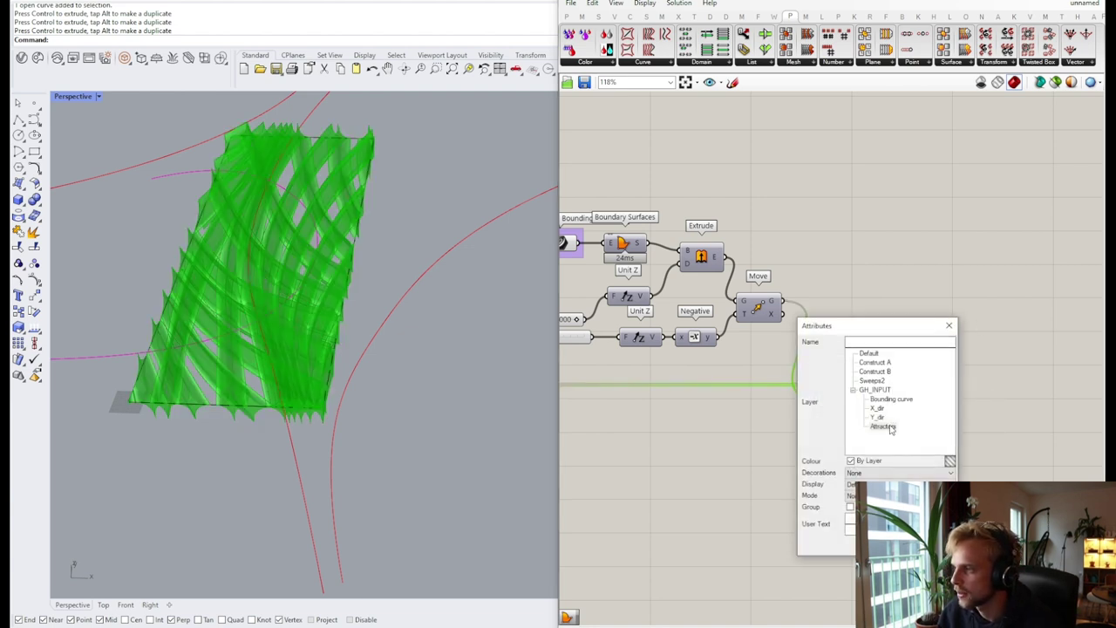
click(885, 426)
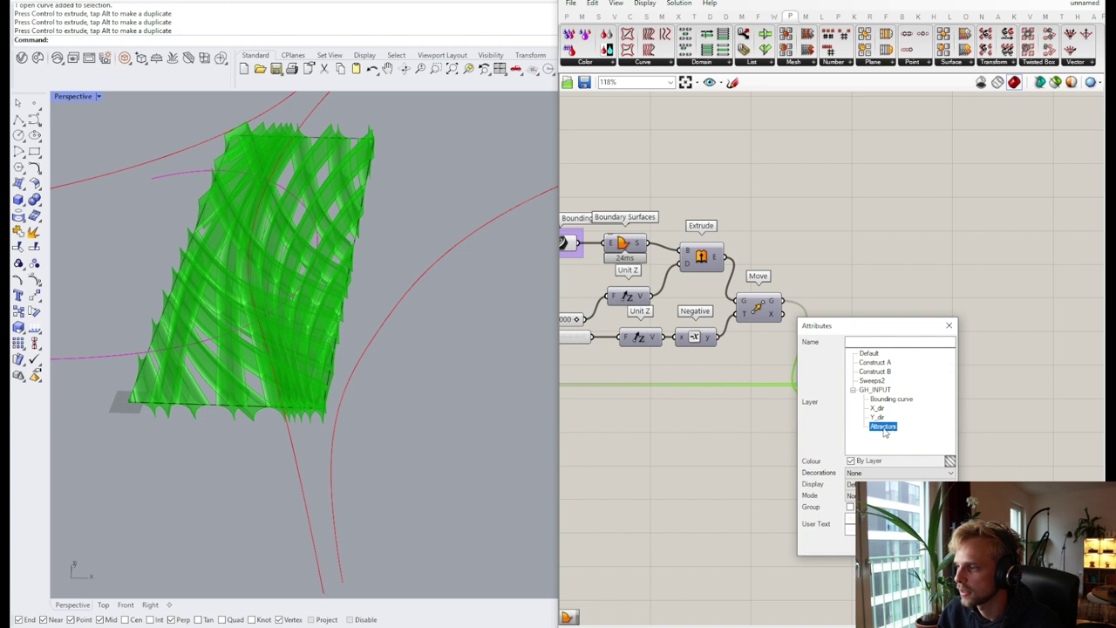
click(871, 354)
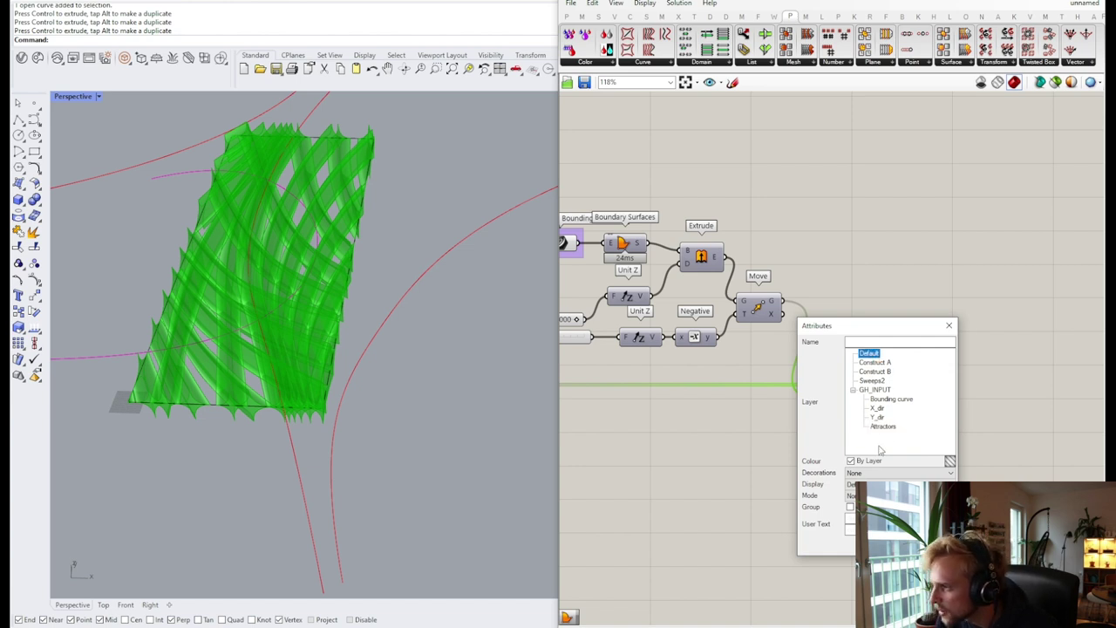
click(877, 541)
middle_click(834, 393)
click(871, 357)
click(935, 337)
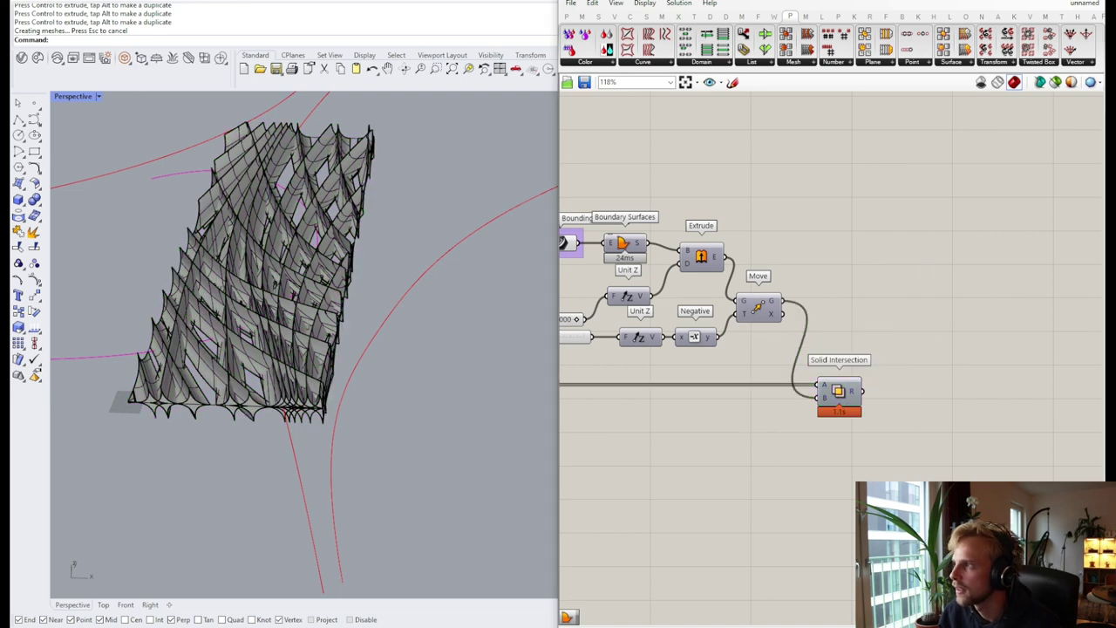
Step: Switch to Rhino and try a BooleanUnion of all the baked polysurfaces on the Default layer
click(1037, 2)
right_drag(274, 353, 404, 338)
click(872, 153)
right_click(881, 153)
click(921, 326)
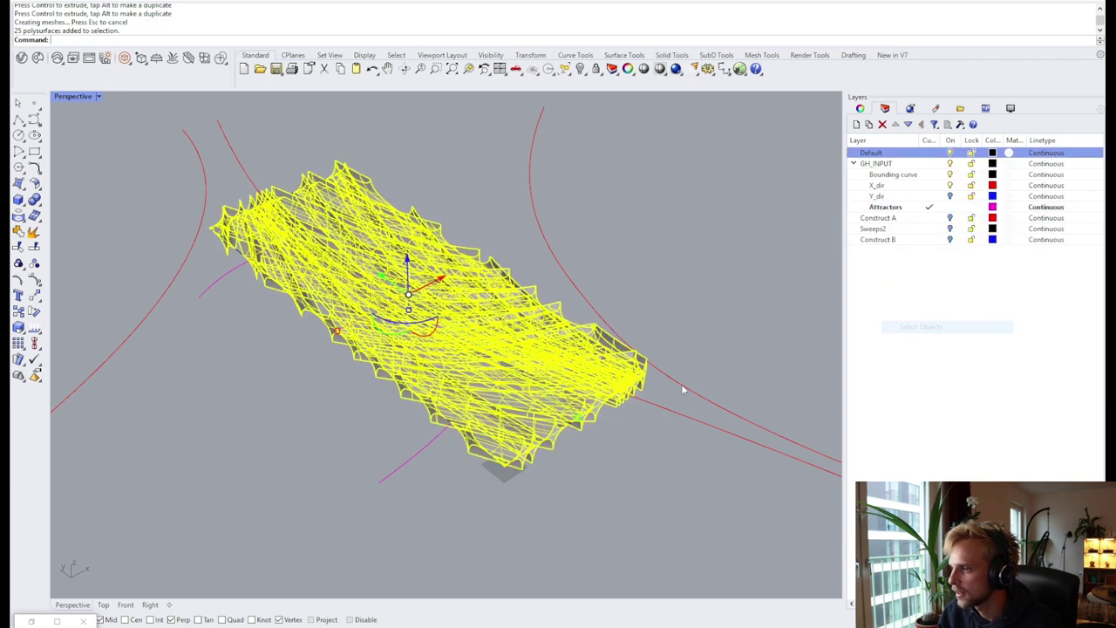
text(BooleanUnion)
key(Return)
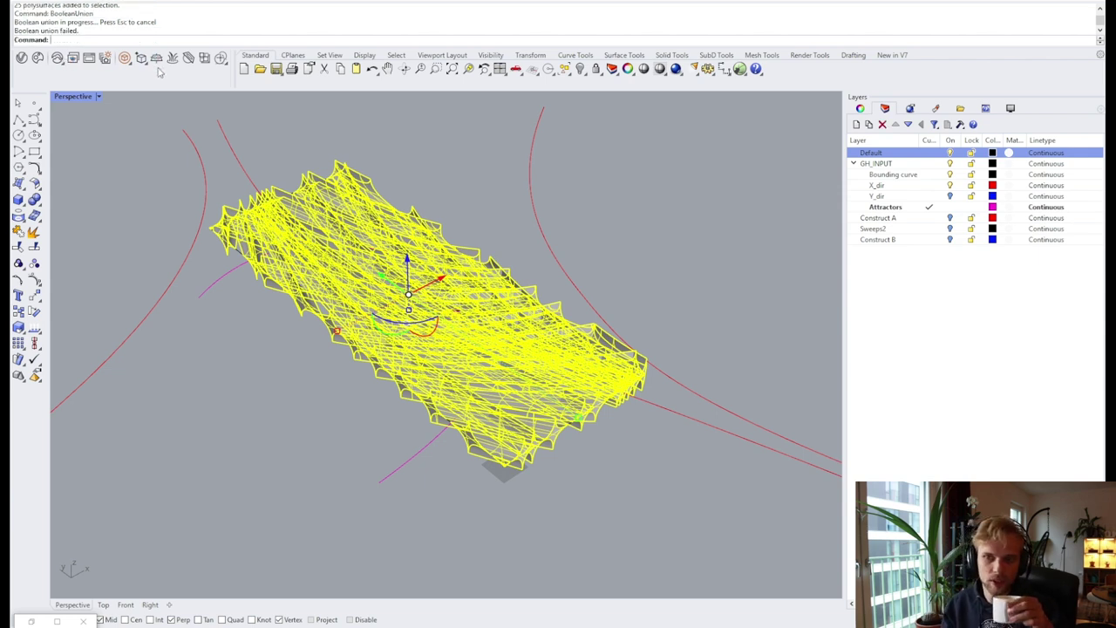
Step: Select the group of text dots among the strips and inspect their location up close, and undo the BooleanUnion
click(187, 198)
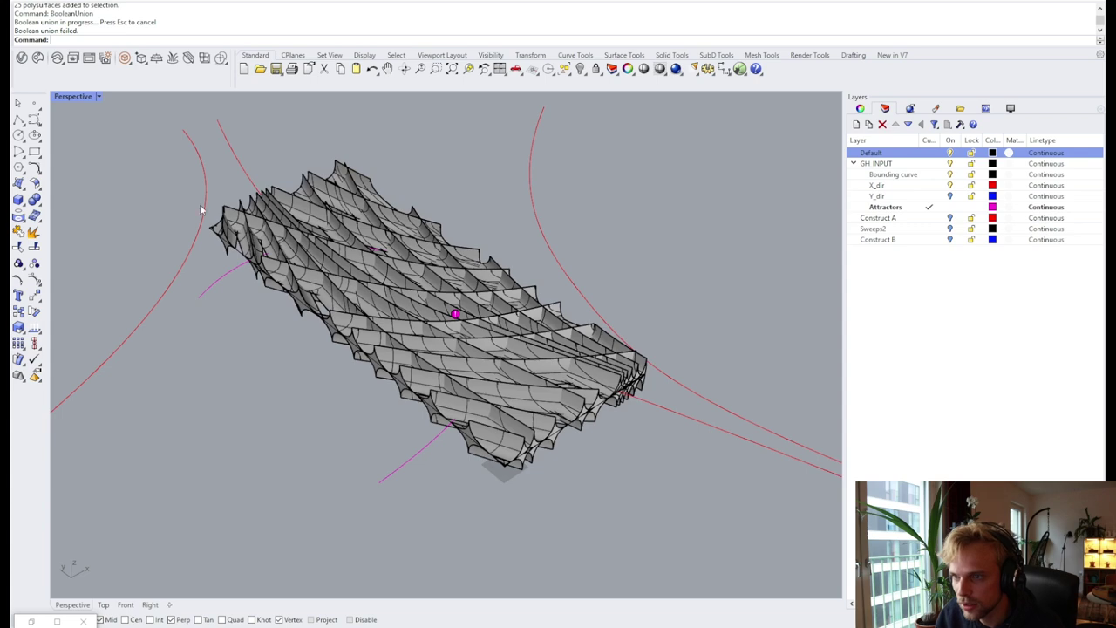
click(248, 233)
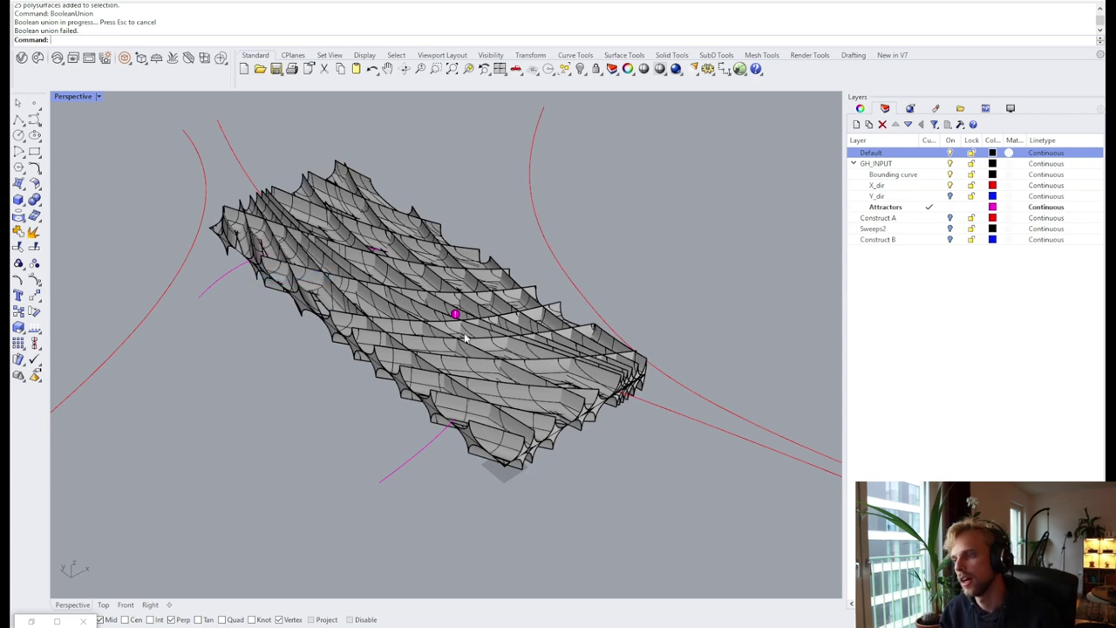
scroll(477, 351, up, 10)
click(493, 351)
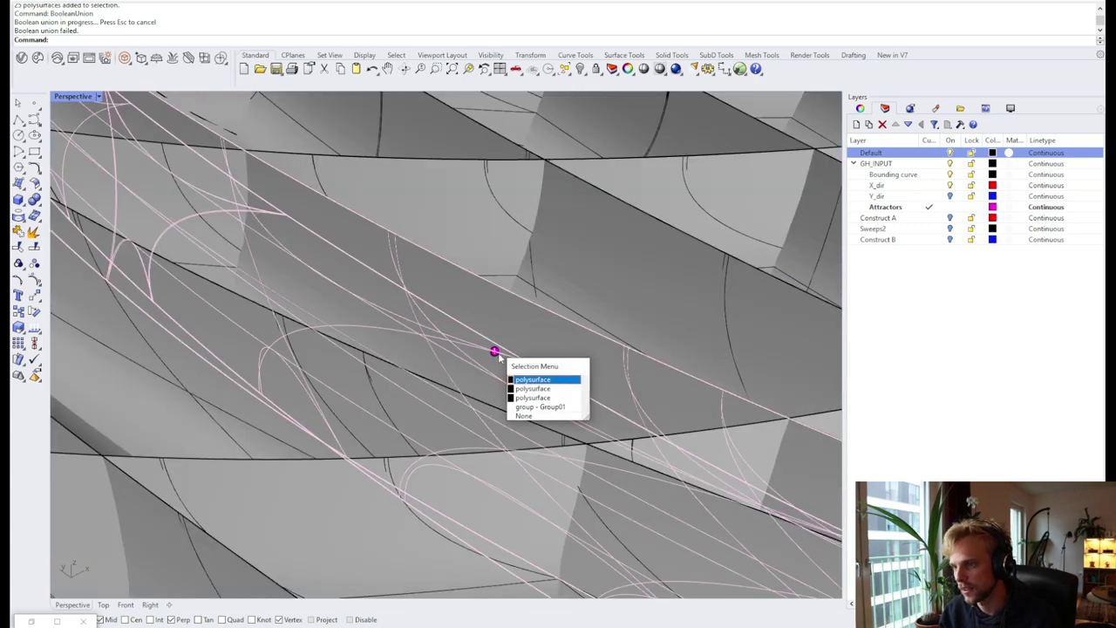
click(533, 413)
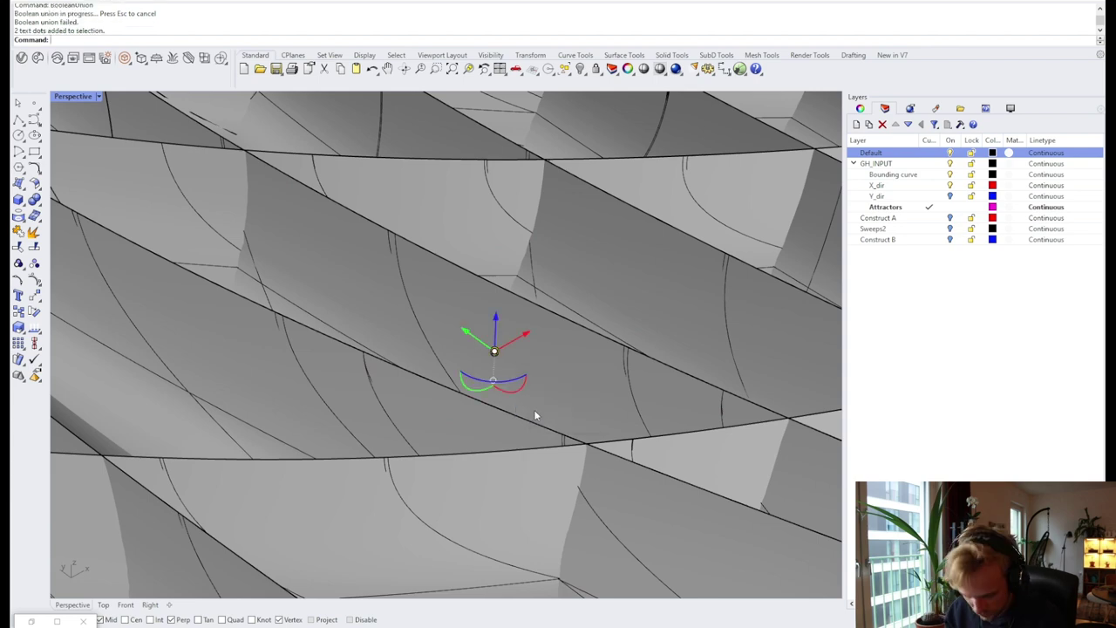
text(Z)
key(Return)
scroll(514, 398, up, 3)
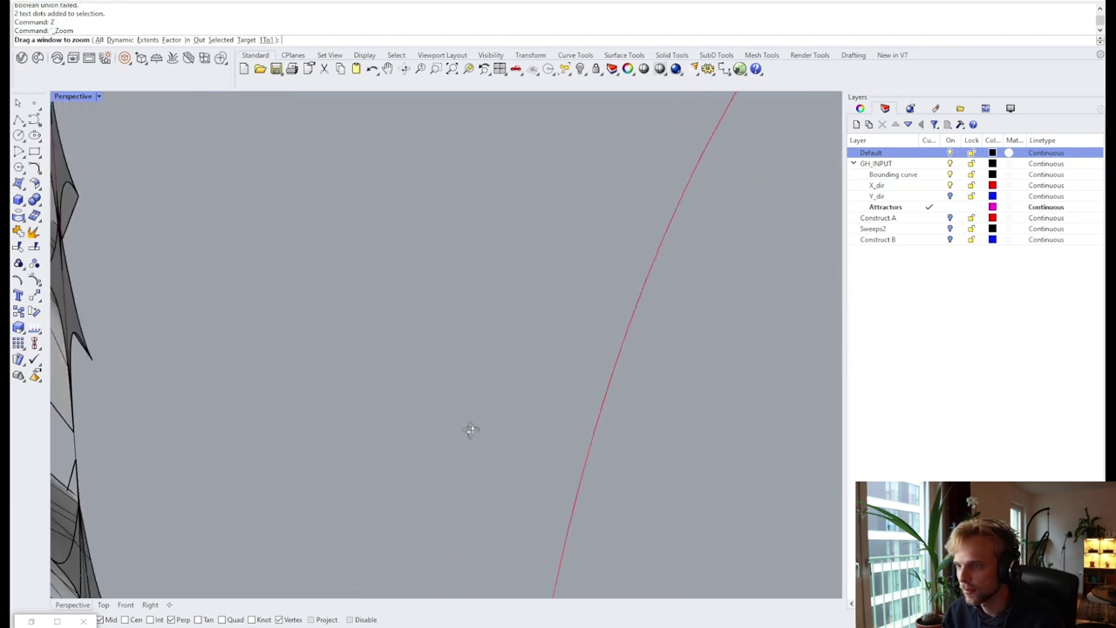
scroll(492, 421, down, 8)
scroll(421, 488, up, 3)
shift+right_drag(421, 488, 430, 486)
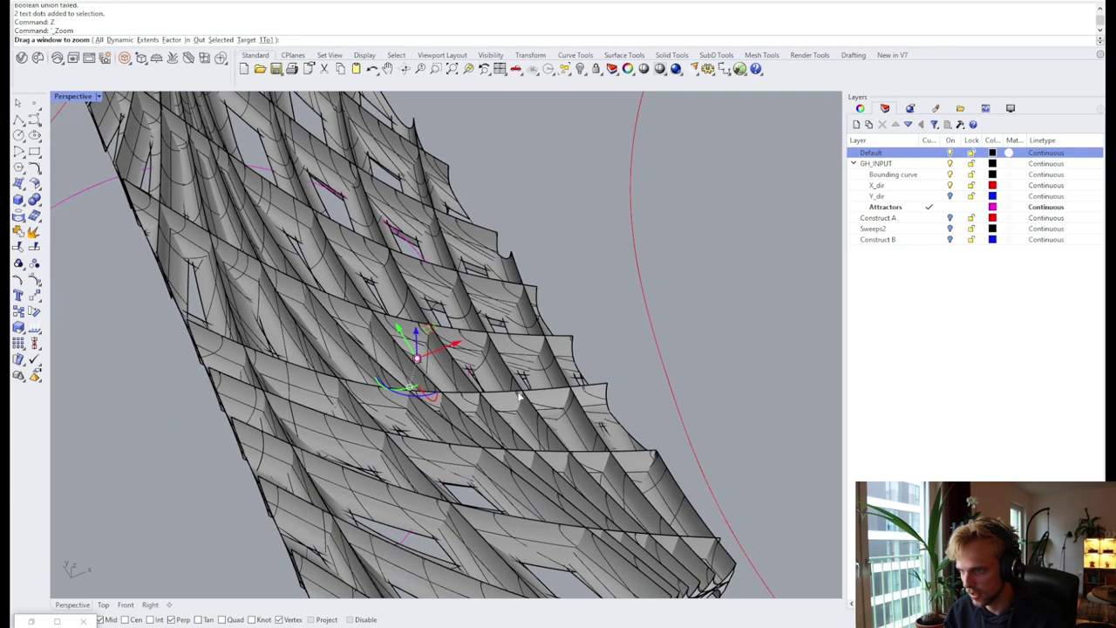
drag(559, 269, 621, 225)
key(Escape)
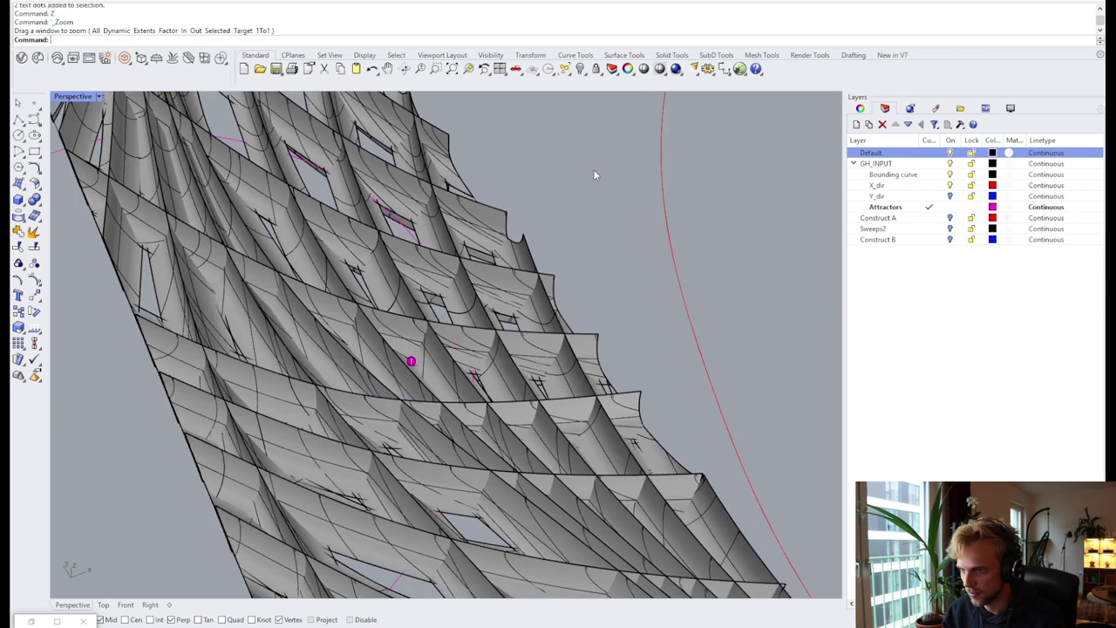
key(ctrl+z)
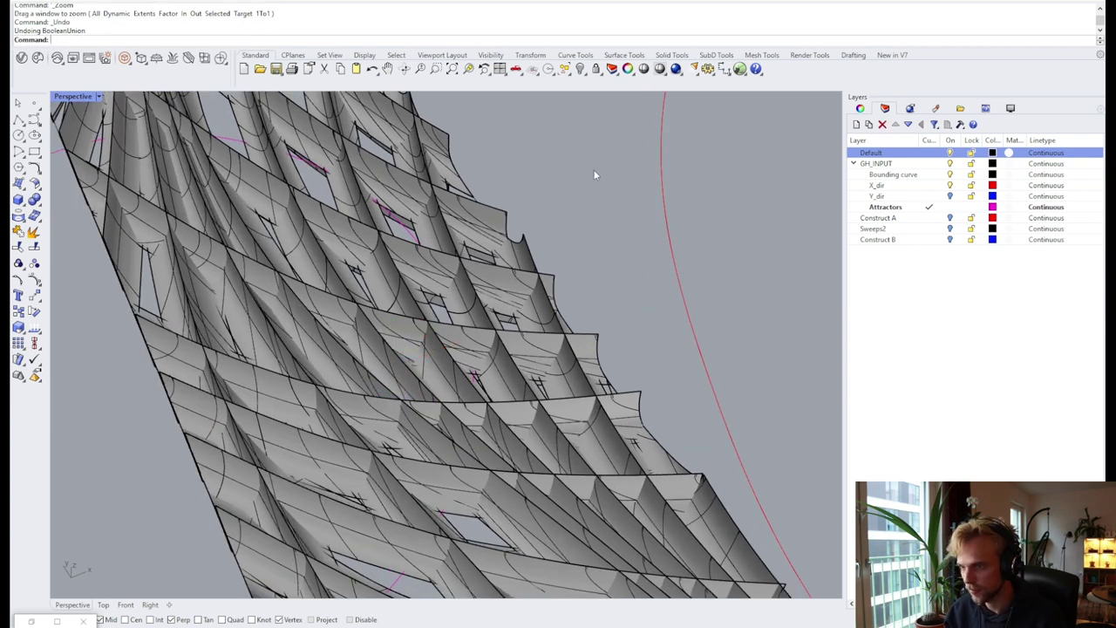
Step: Select all polysurfaces with SelPolysrf and isolate them from the remaining curves
text(SelPolysrf)
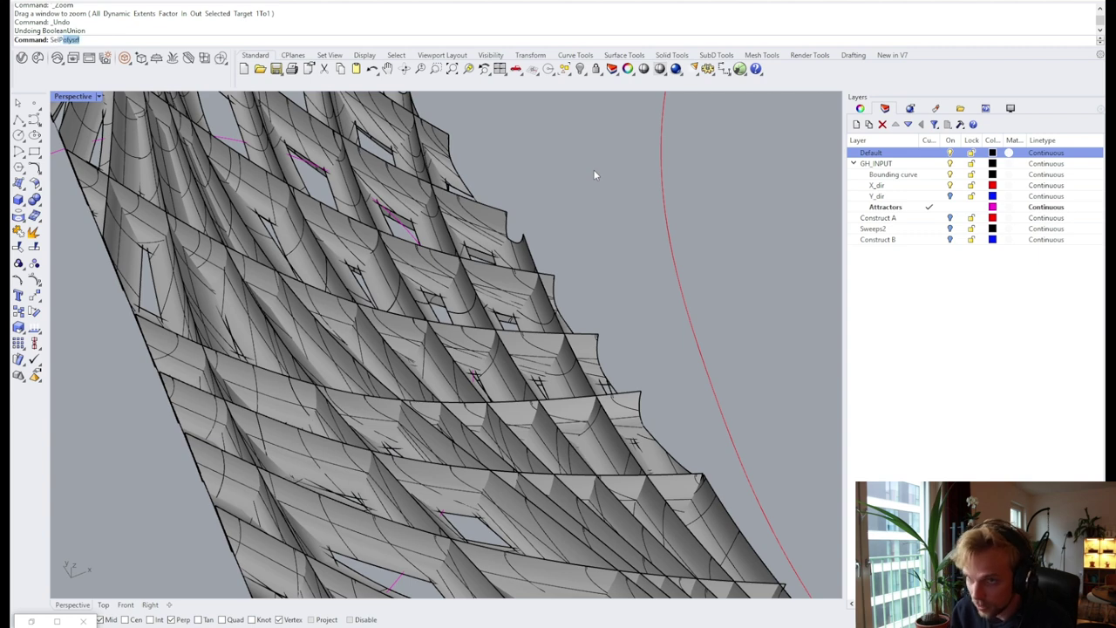
key(Return)
scroll(545, 191, down, 6)
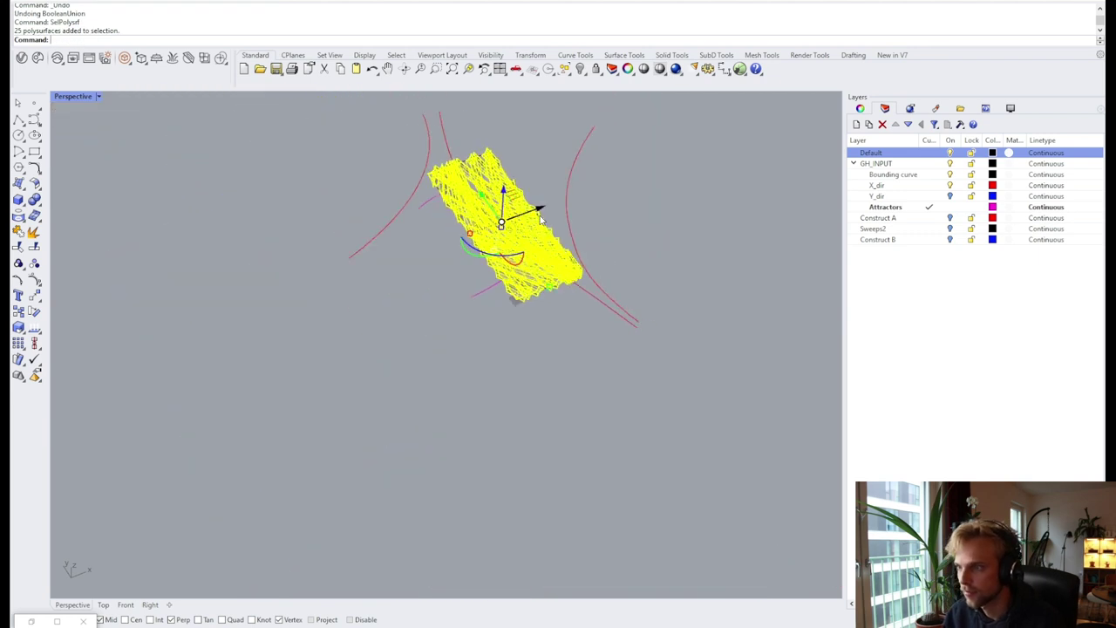
text(Isolate)
key(Return)
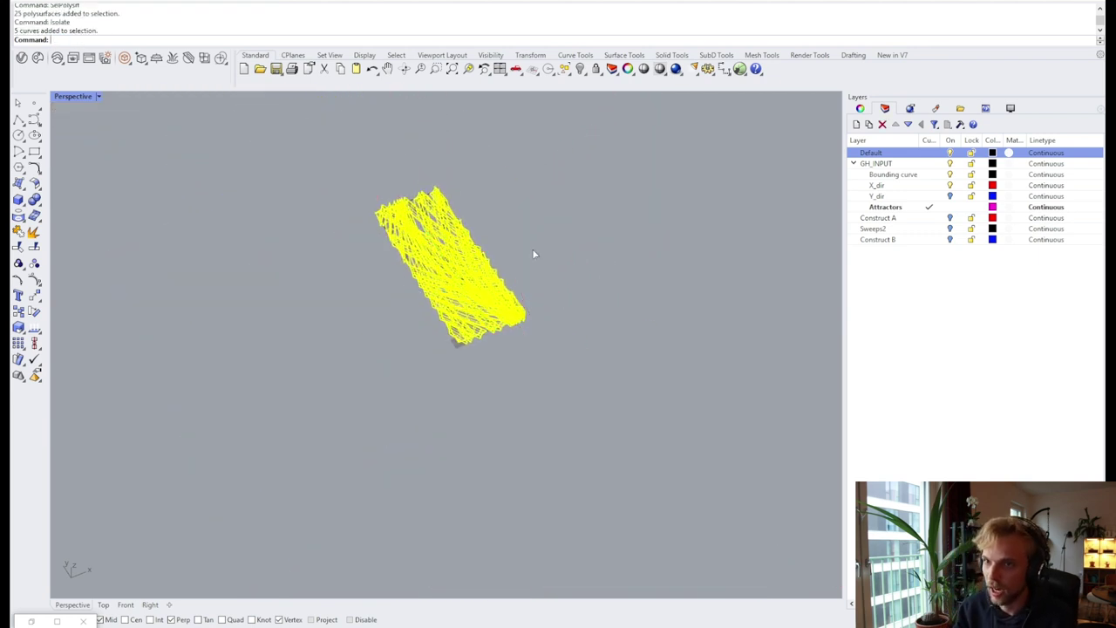
click(533, 250)
right_drag(498, 279, 620, 411)
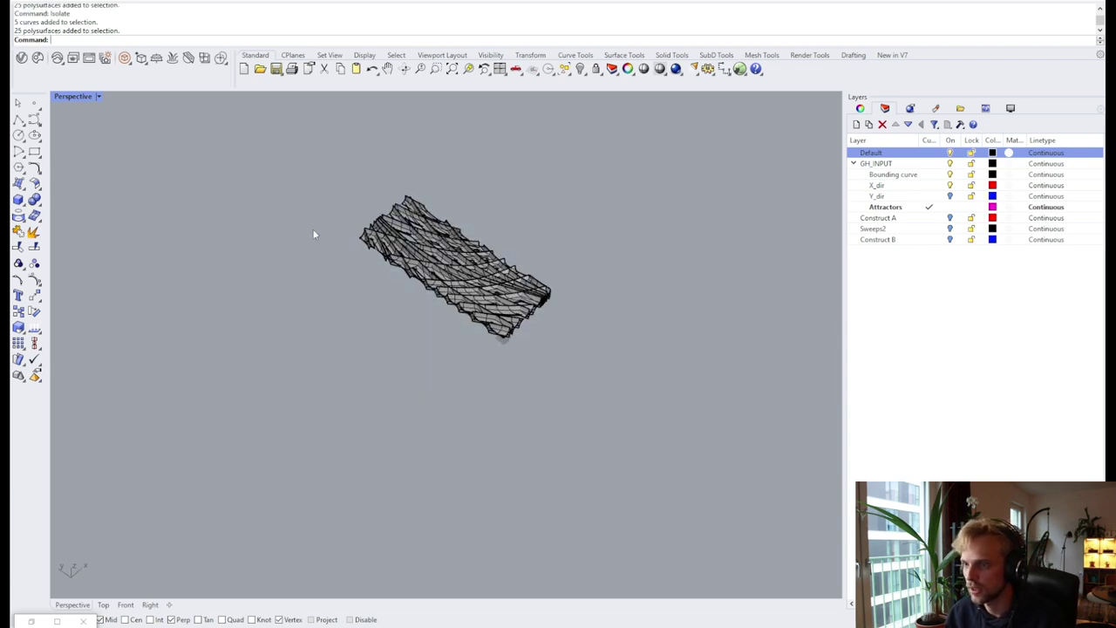
Step: BooleanUnion the first few intersecting strips at the near corner of the lattice into one polysurface
scroll(468, 316, up, 3)
right_drag(463, 319, 491, 372)
scroll(494, 389, up, 5)
click(501, 394)
click(580, 476)
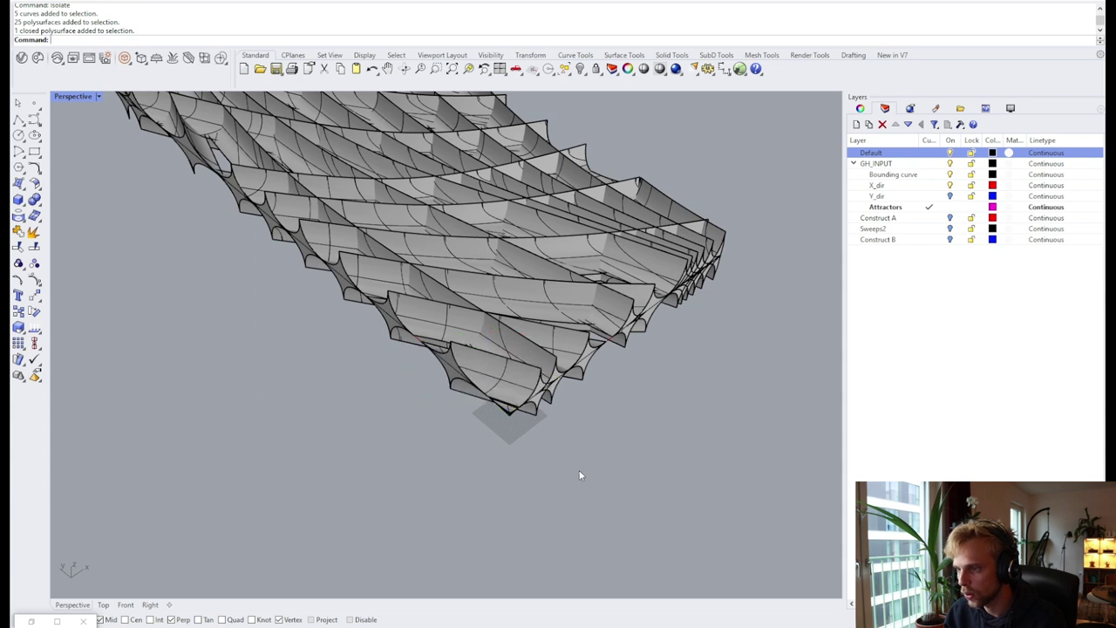
text(BooleanUnion)
key(Return)
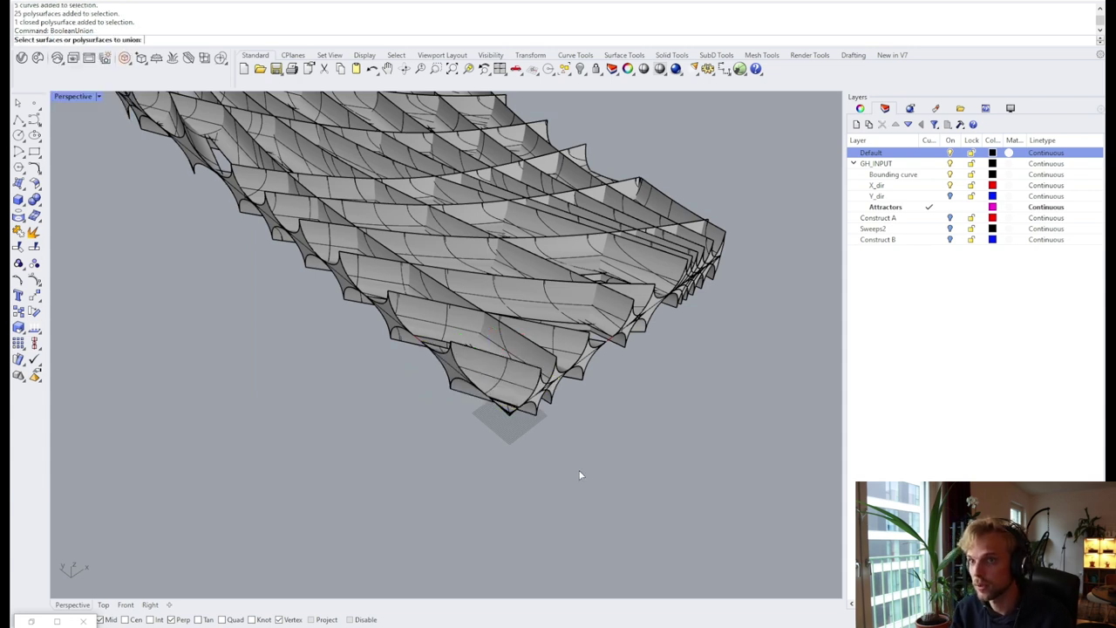
scroll(601, 468, up, 2)
click(518, 359)
click(537, 305)
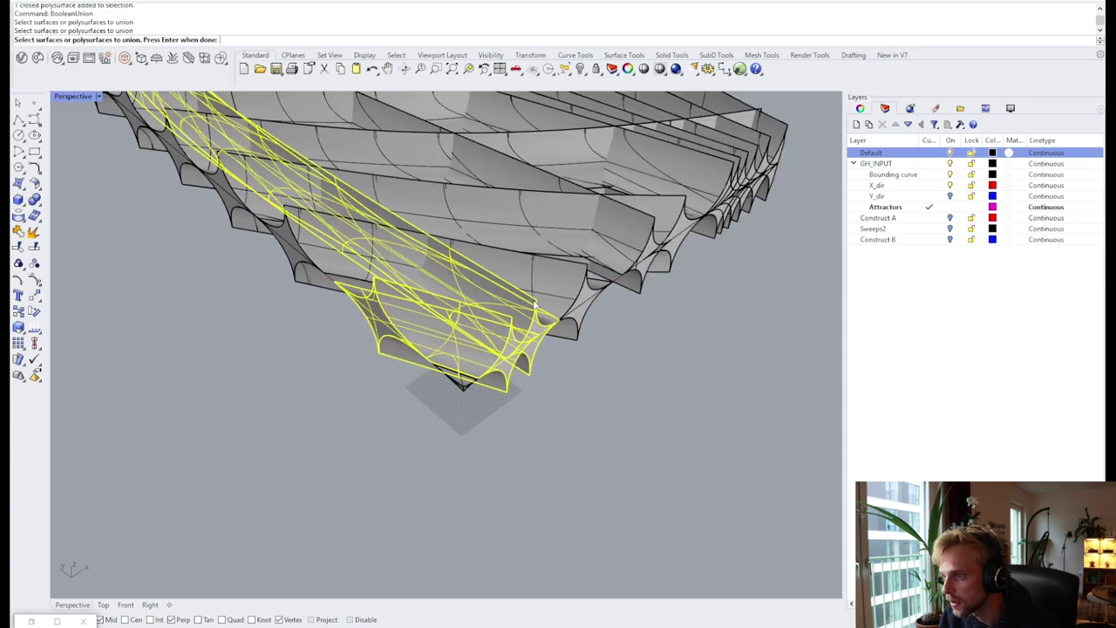
click(560, 286)
key(Return)
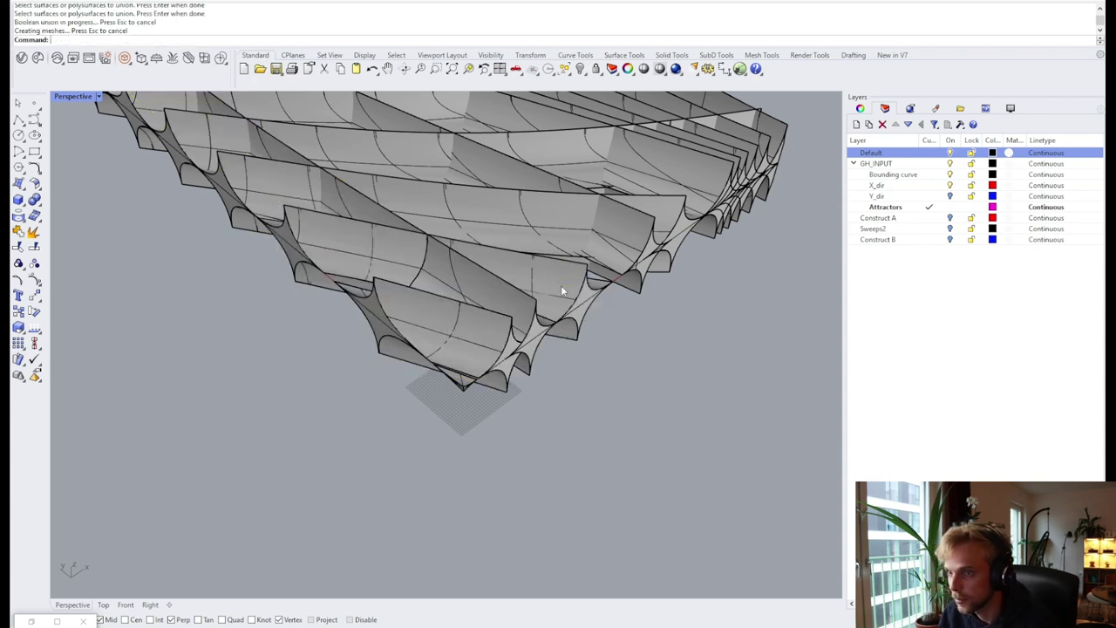
Step: BooleanUnion the united corner piece with the next adjacent strips along the short edge, and check the joined result
click(519, 294)
click(674, 362)
right_drag(674, 362, 649, 360)
key(Return)
click(518, 400)
click(464, 346)
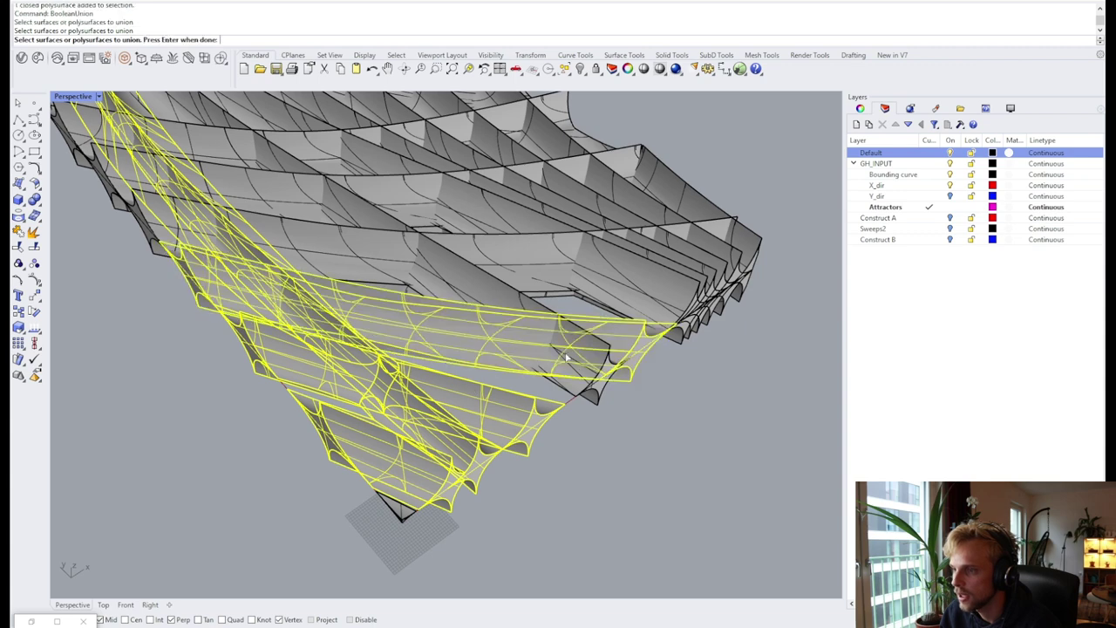
key(Return)
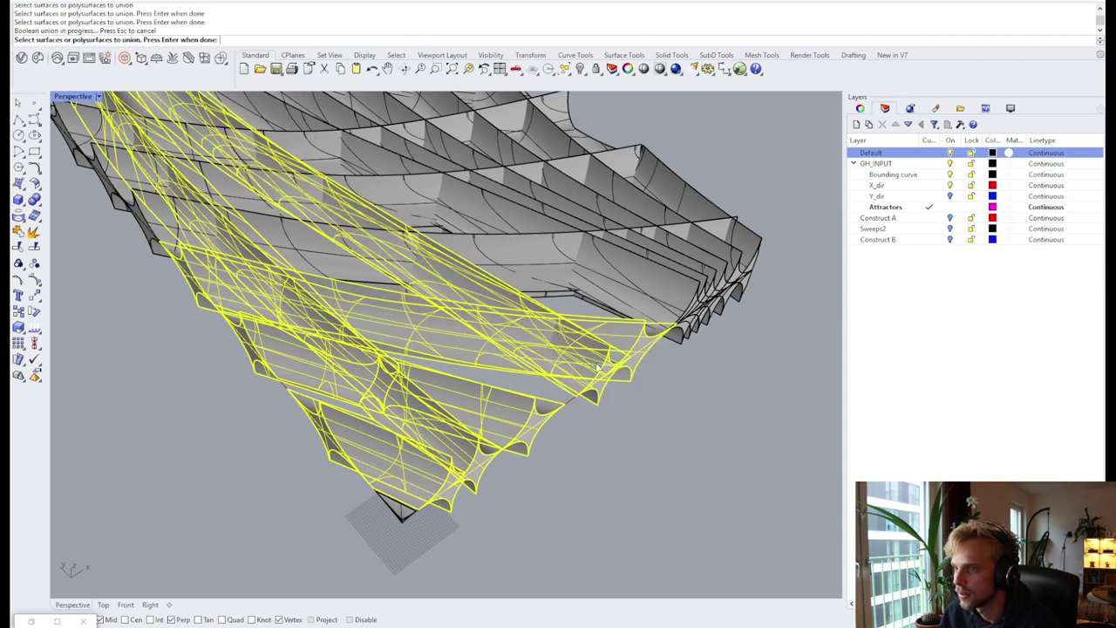
click(570, 357)
key(Escape)
Step: Try a BooleanUnion of the united corner piece with three further strips toward the far end of the short edge
key(Return)
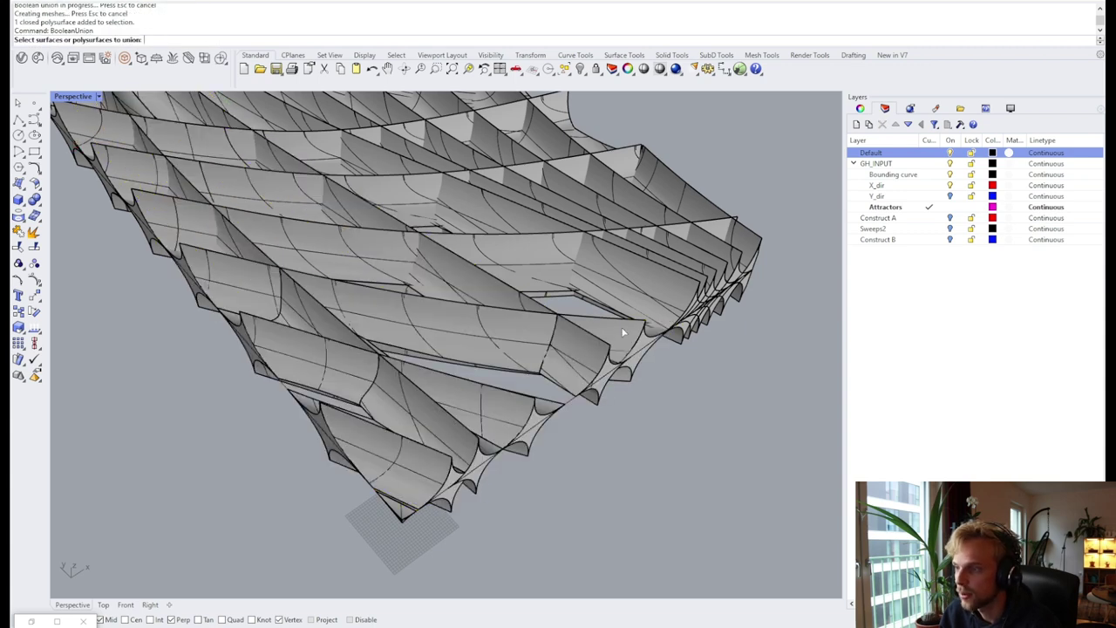
click(623, 328)
click(667, 300)
click(715, 277)
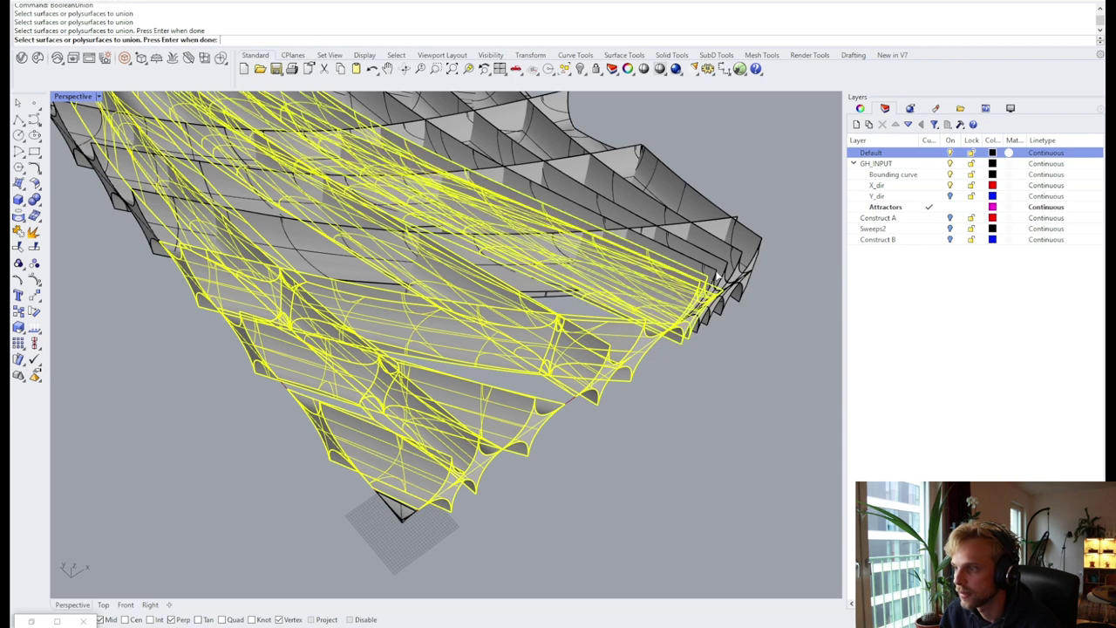
key(Return)
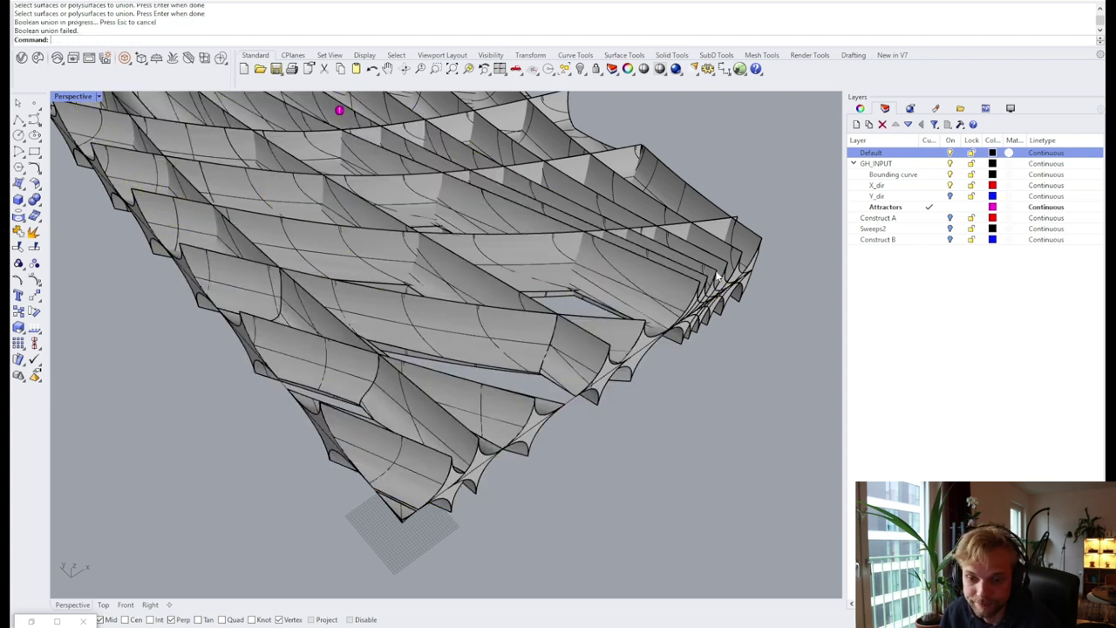
Step: Check which strips belong to the united corner piece and start another BooleanUnion for the remaining strips
click(690, 287)
key(Escape)
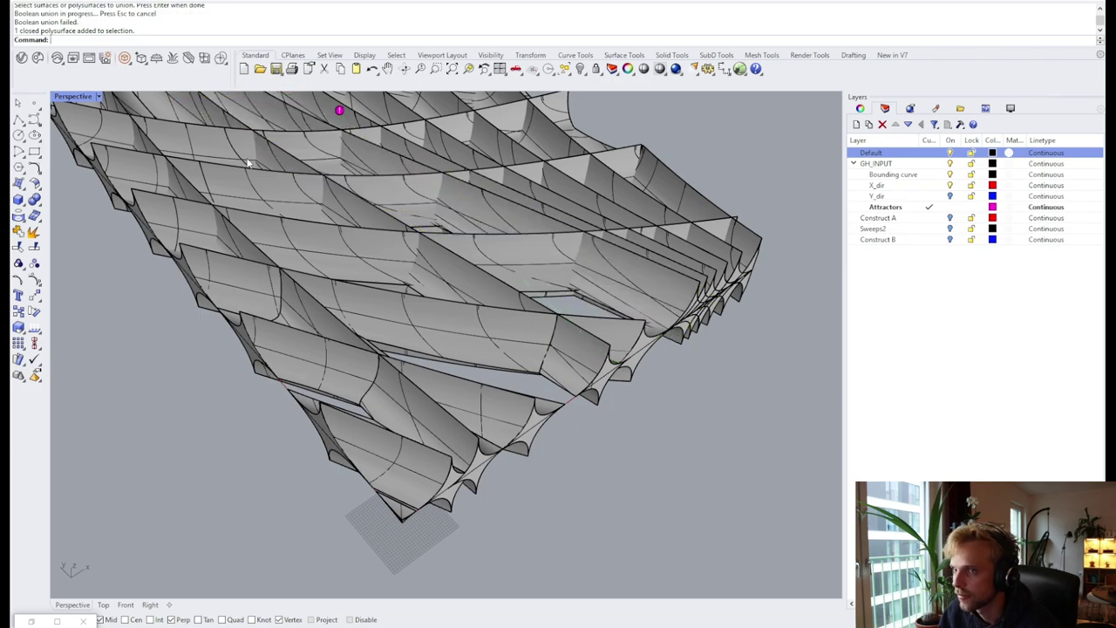
right_drag(617, 343, 637, 381)
click(628, 429)
right_drag(628, 429, 557, 385)
key(Return)
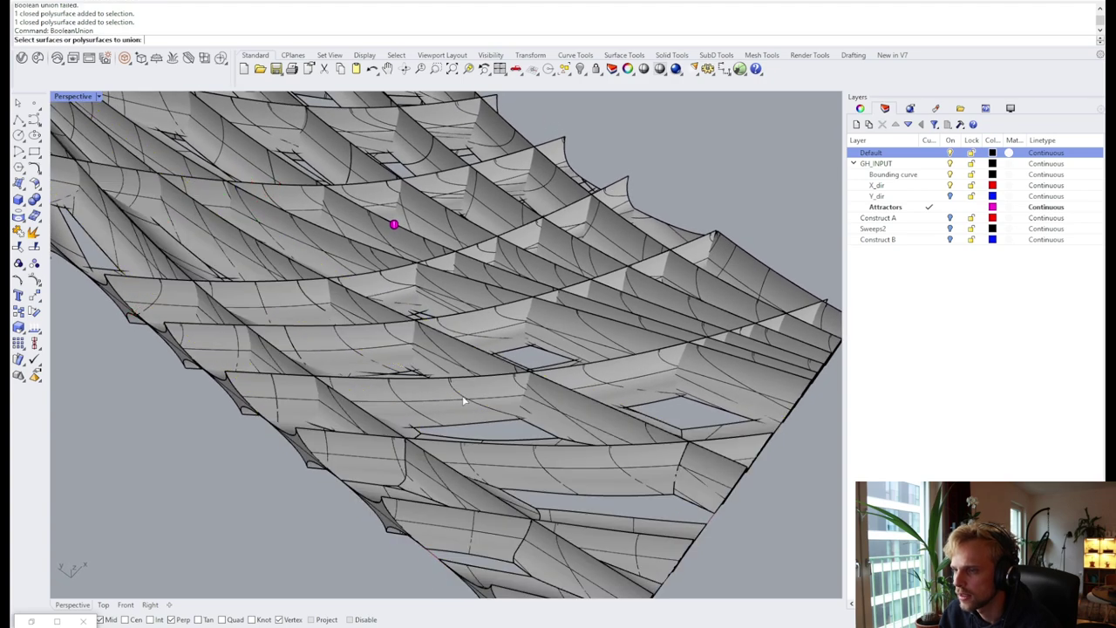